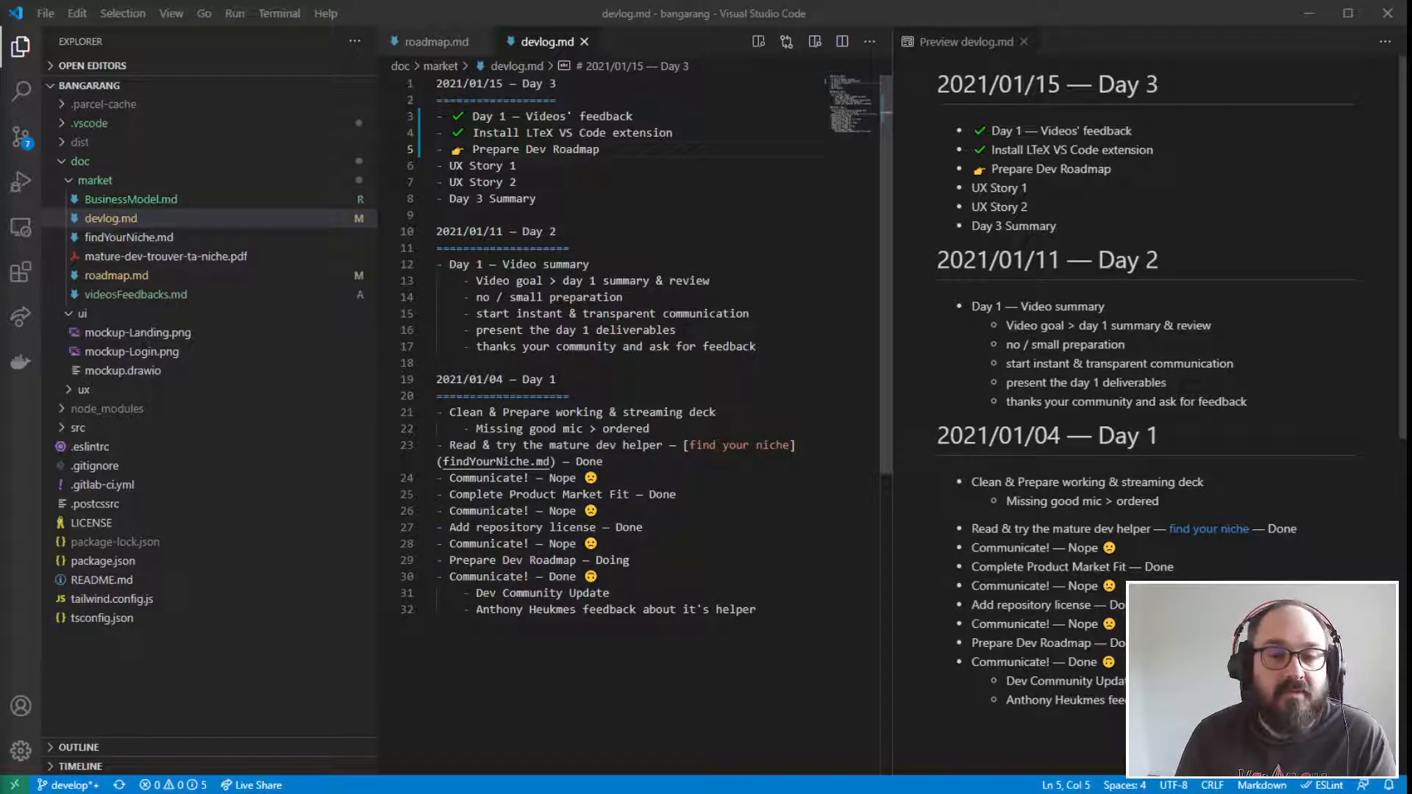
left_click_drag(450, 150, 472, 149)
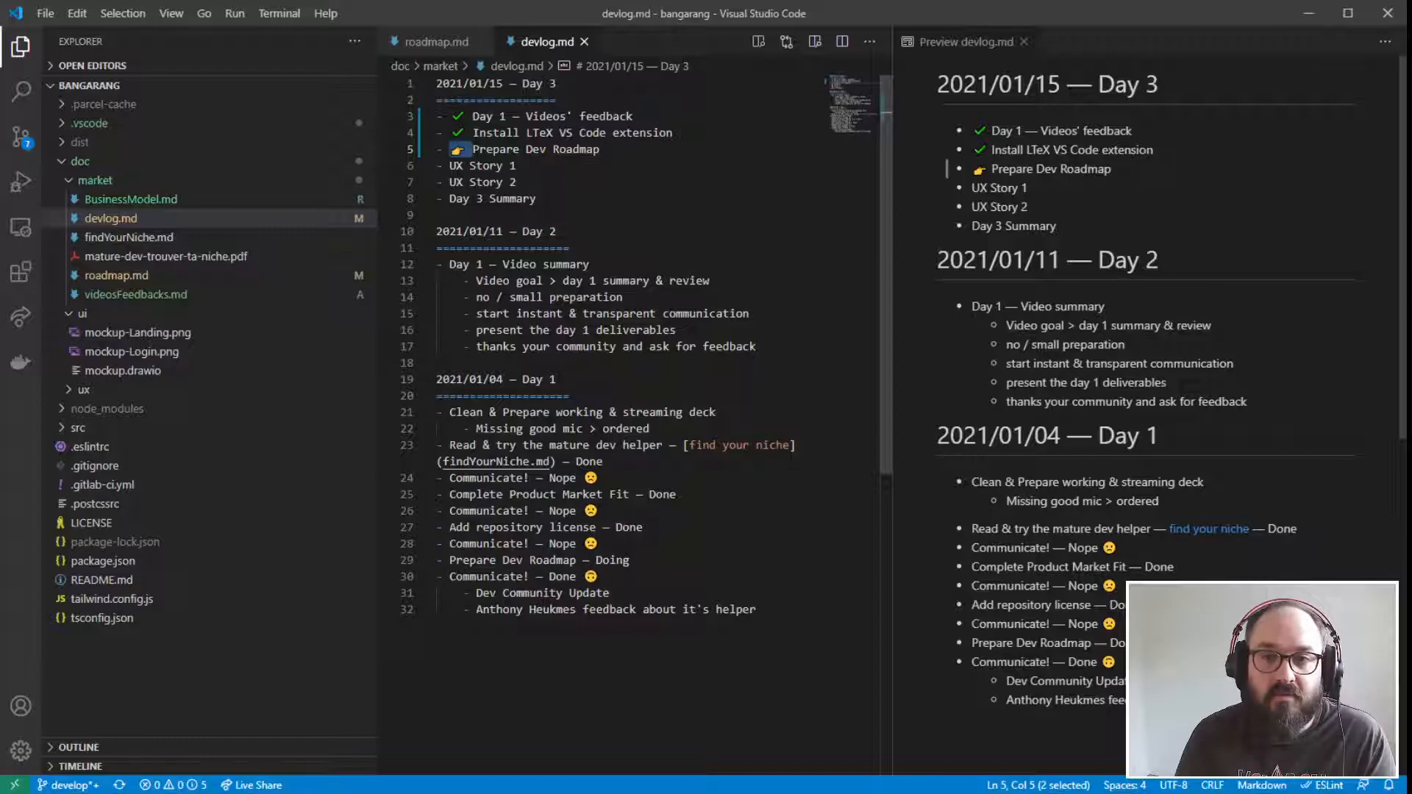
left_click(492, 149)
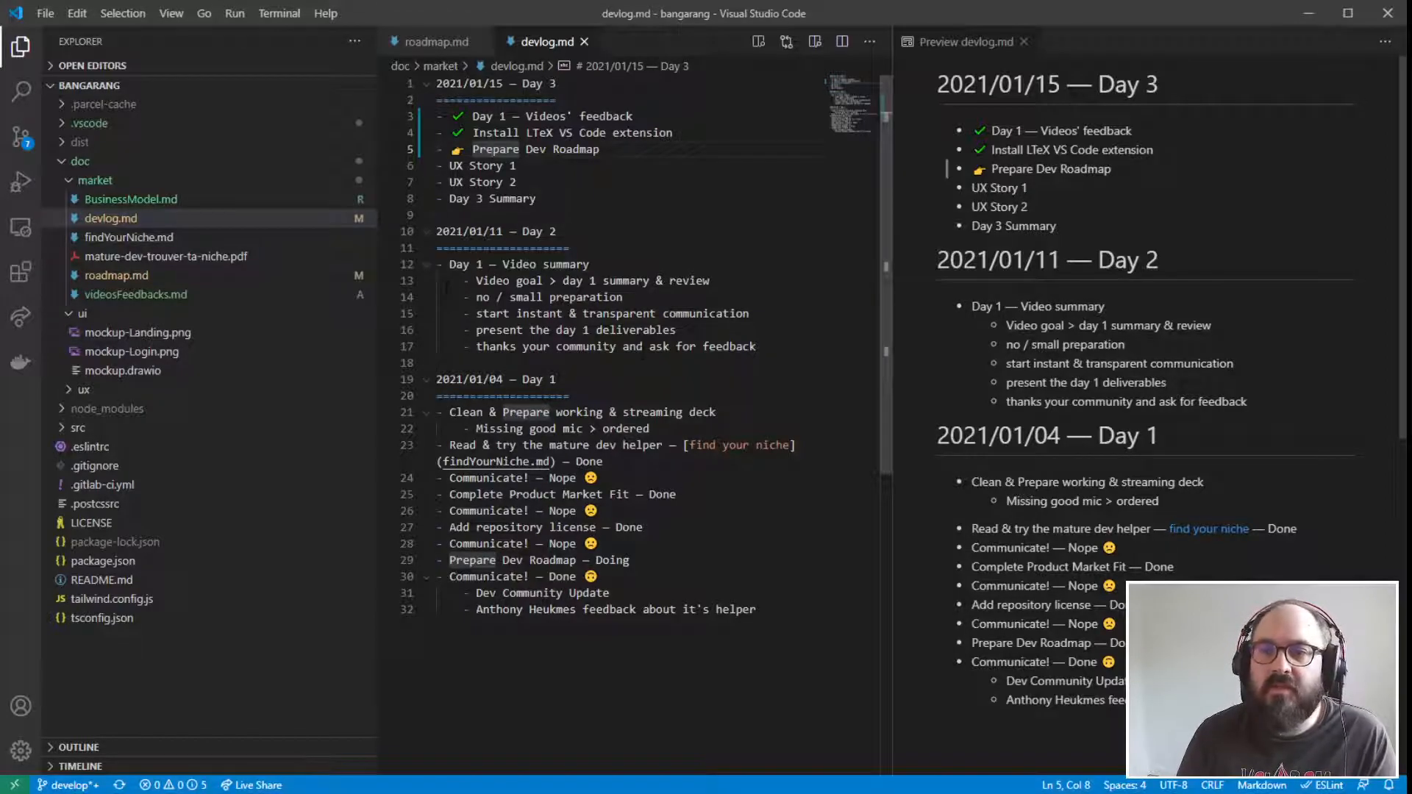
key("End")
key("shift+Home")
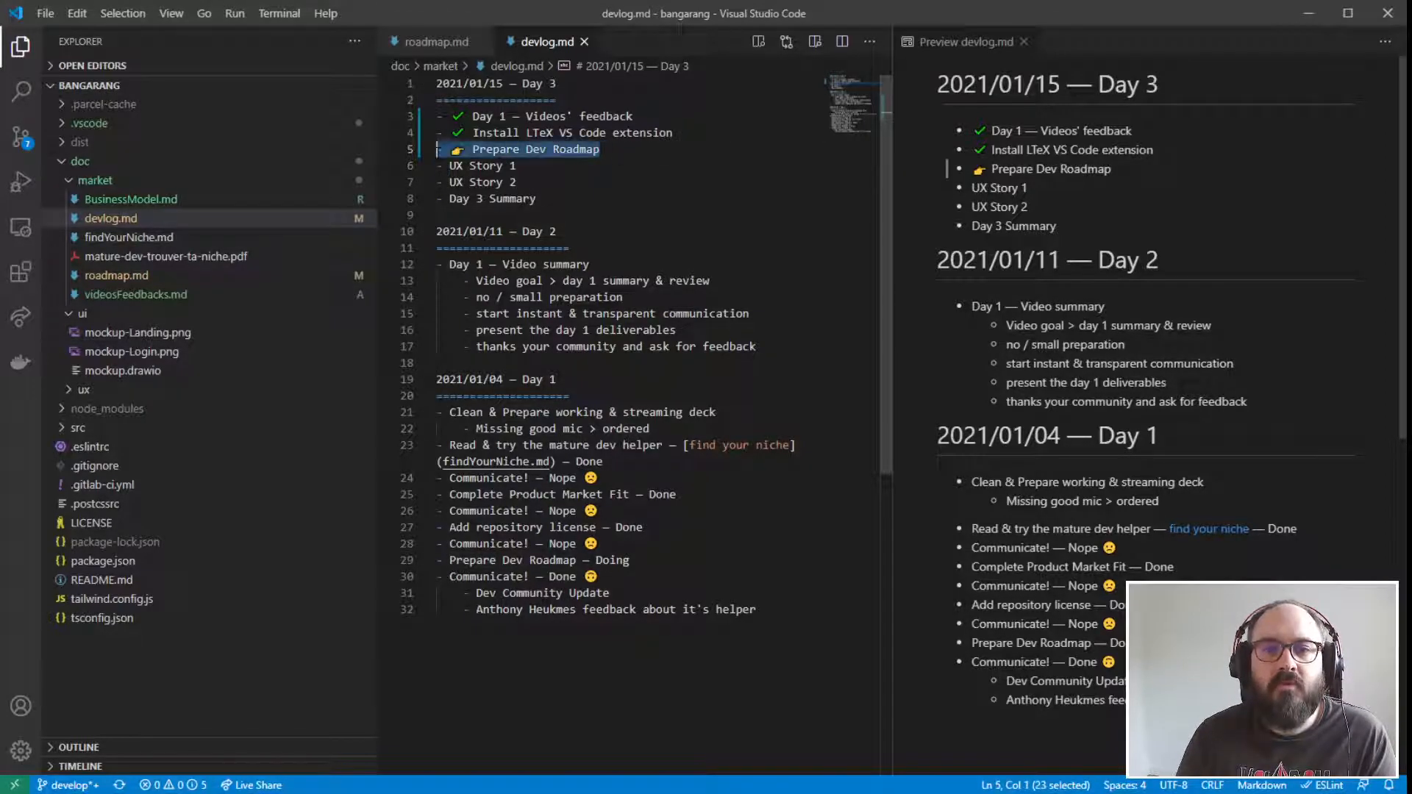
left_click(577, 315)
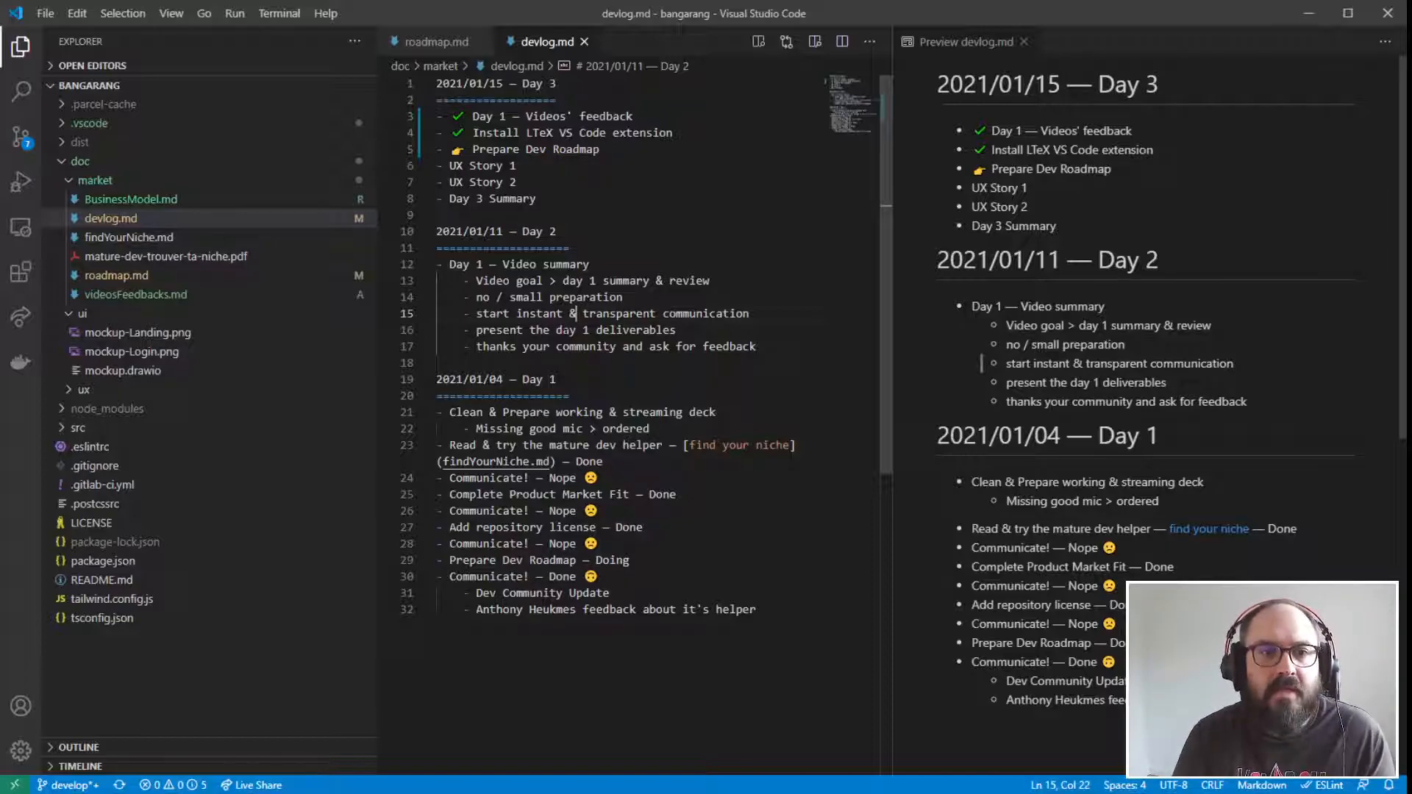
- Open roadmap.md, replace "Product Market Fit" with "Business Model" in the "Prepare your" heading, and save the file
left_click(138, 277)
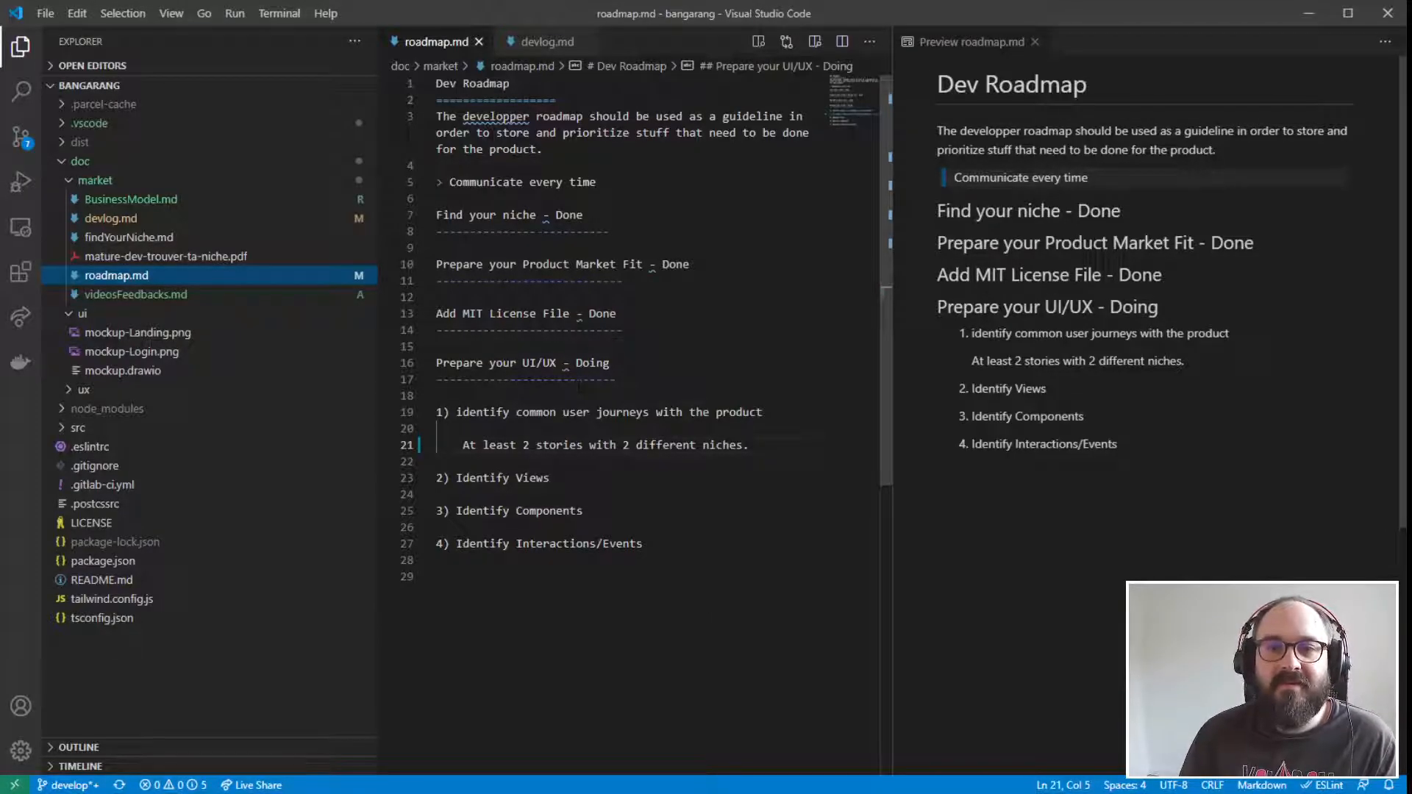
right_click(498, 110)
key("Escape")
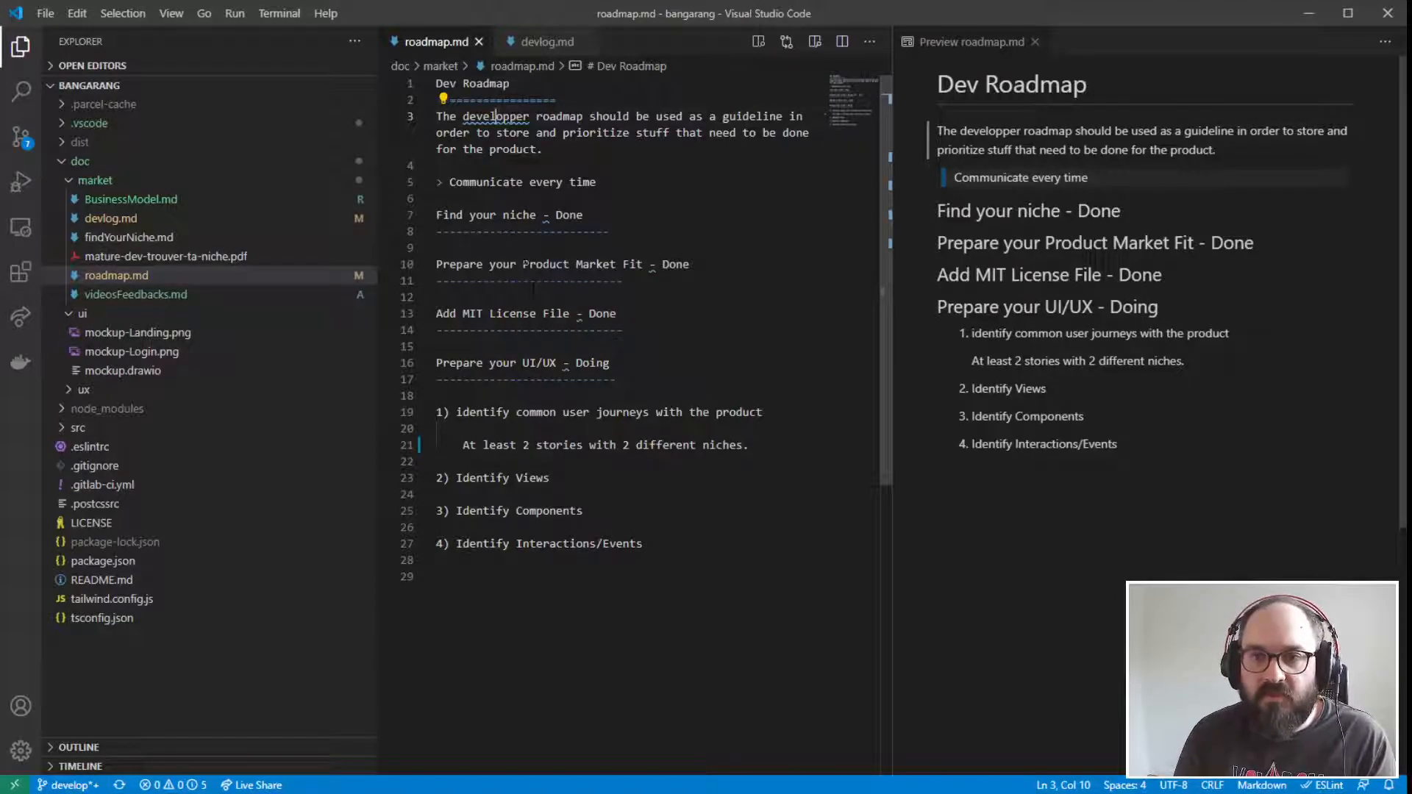
left_click_drag(523, 264, 643, 264)
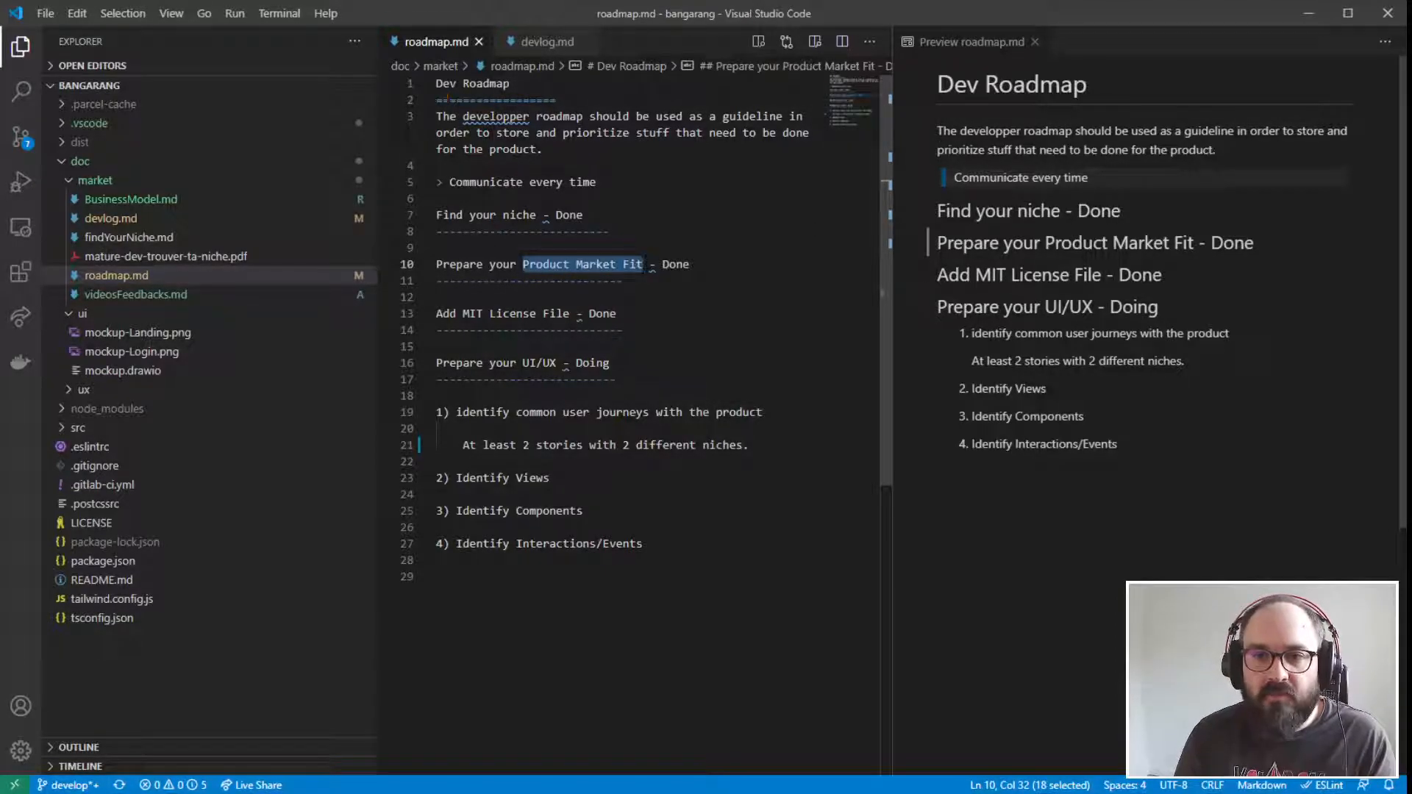
type("Busine")
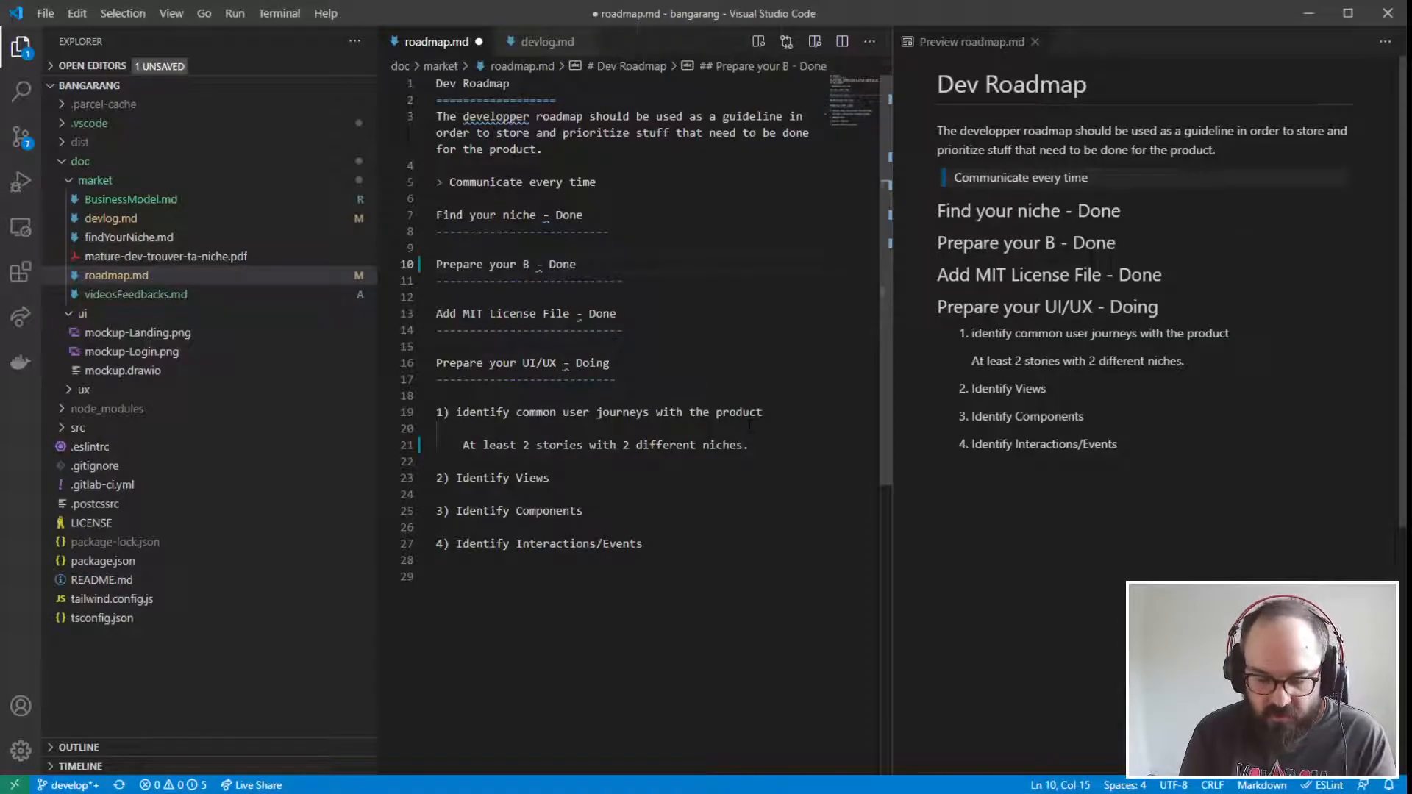
type("Model")
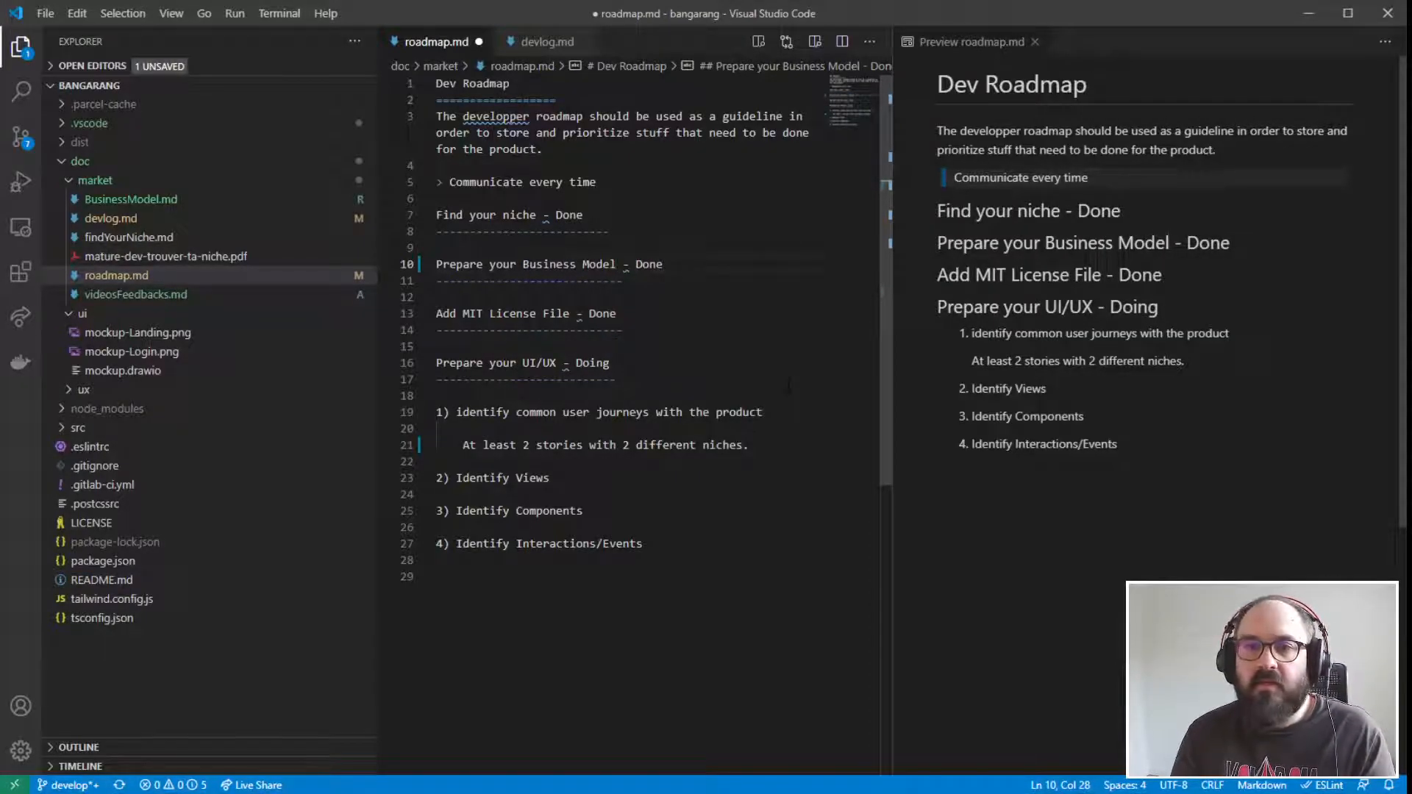
key("ctrl+s")
- Review the "Find your niche" and "Prepare your Business Model" headings in the roadmap
key("Down")
key("Down")
key("Down")
key("Down")
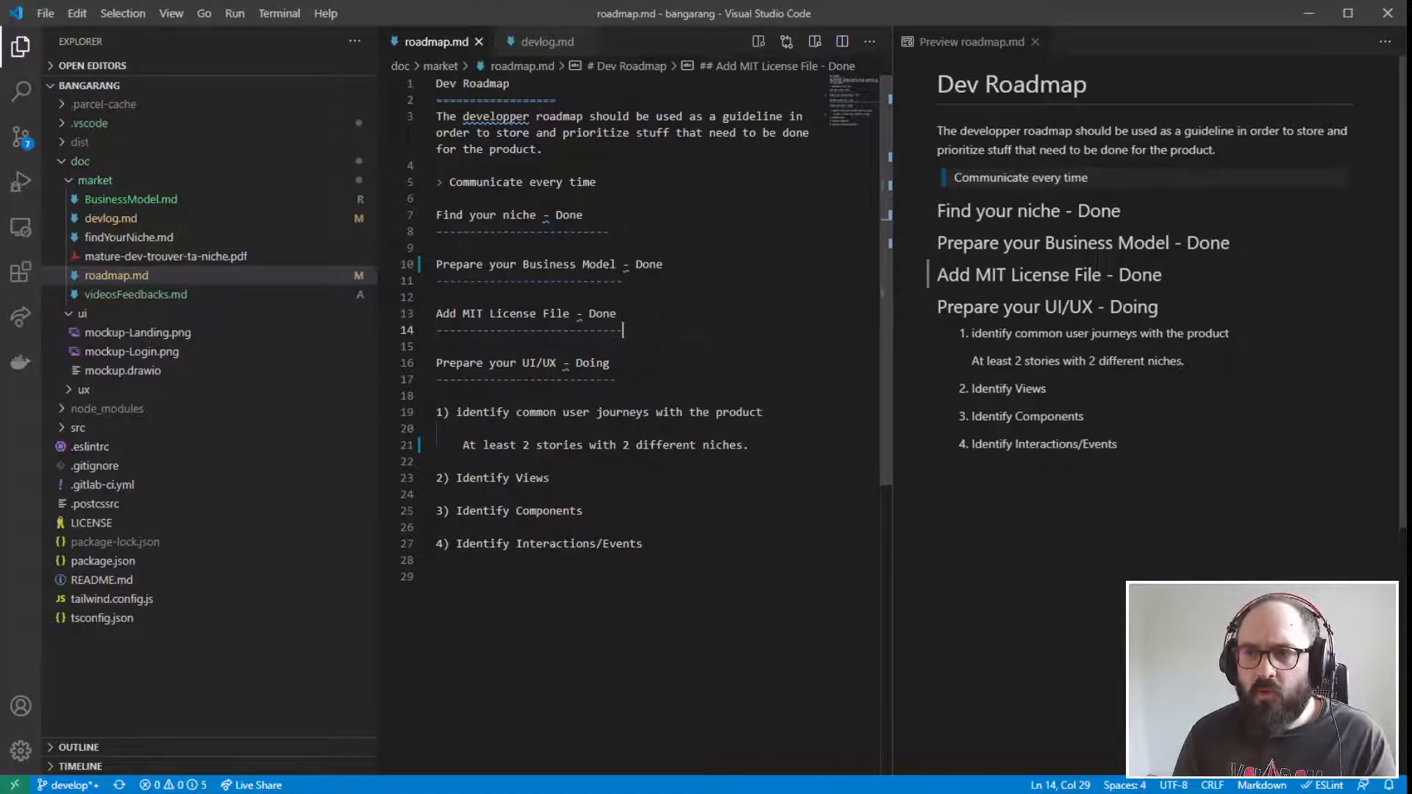
left_click_drag(584, 215, 399, 218)
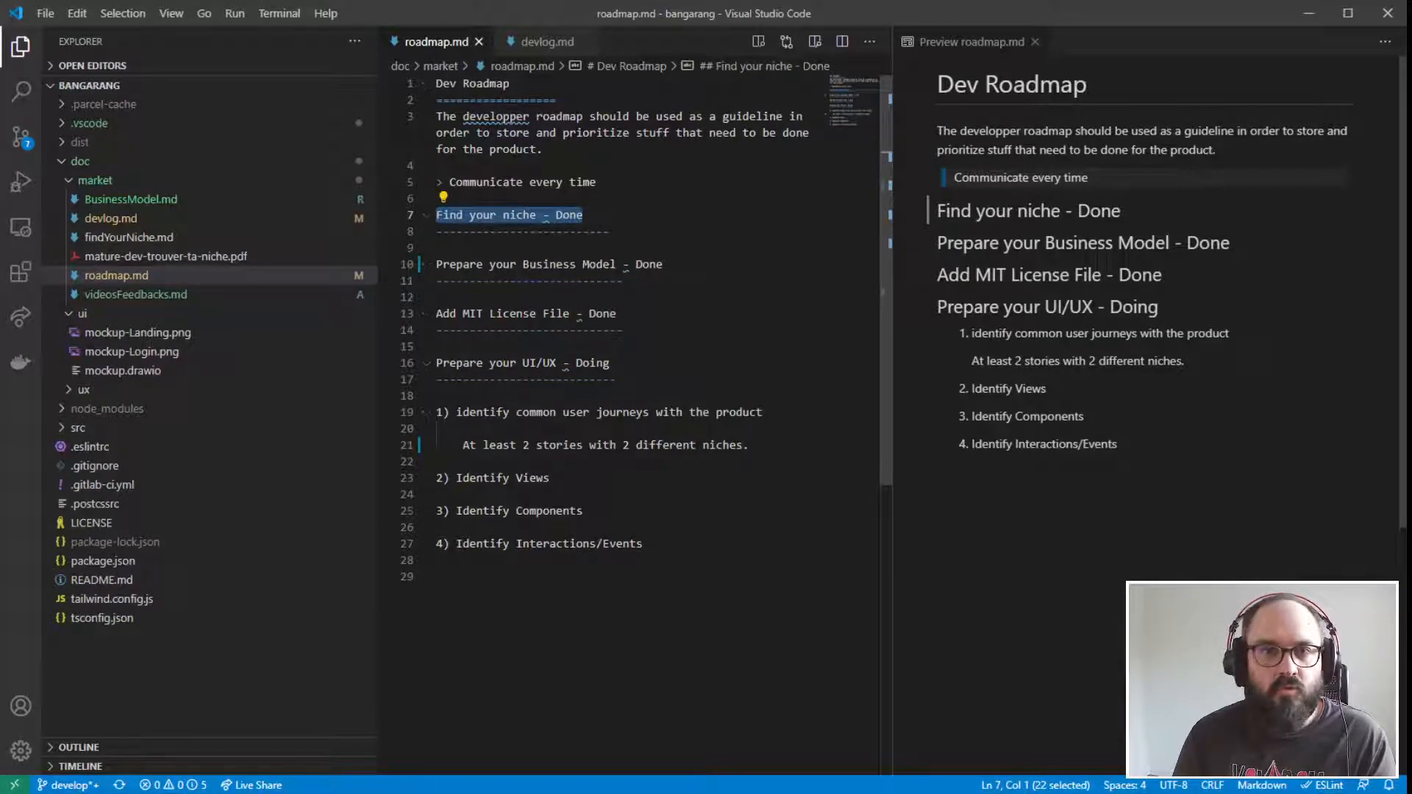
left_click(664, 384)
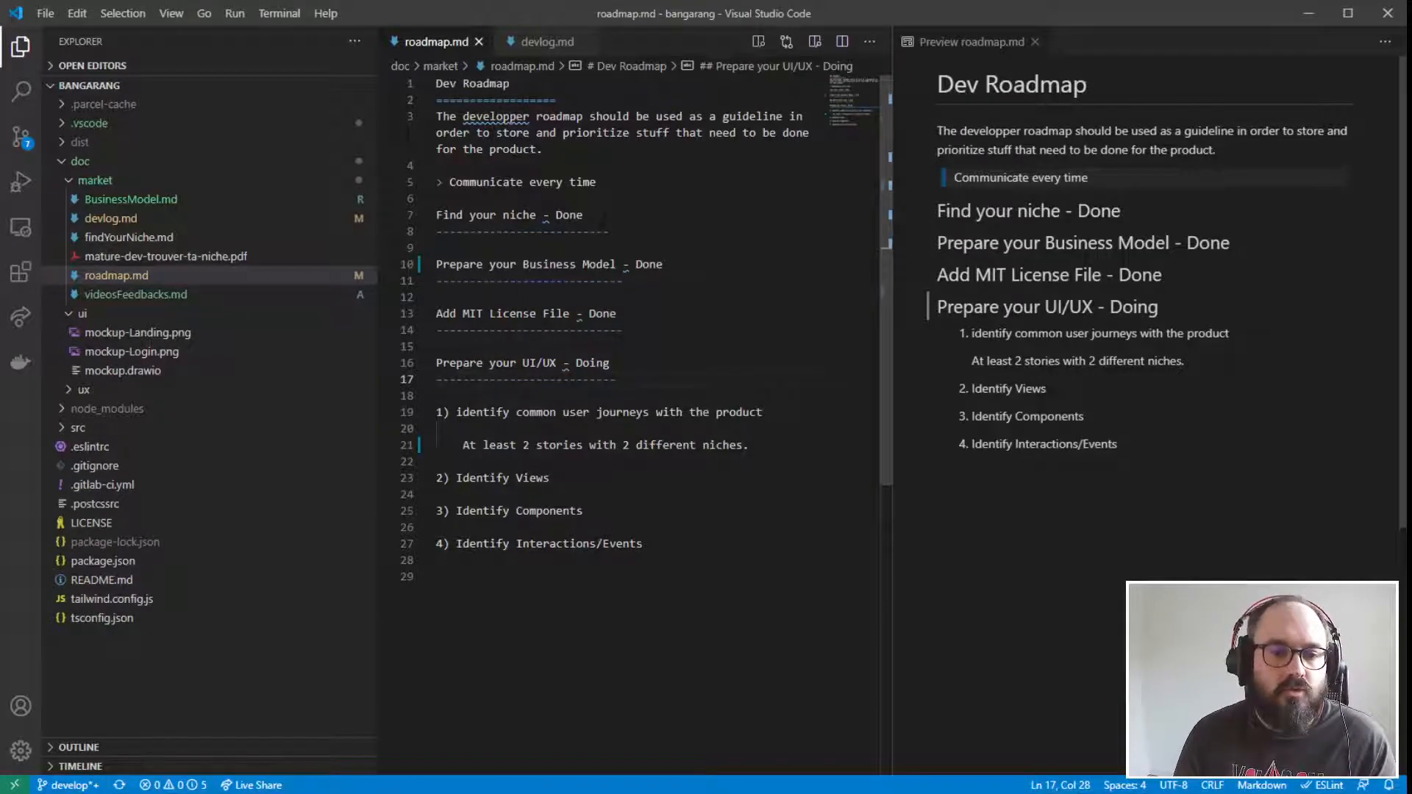
left_click(603, 218)
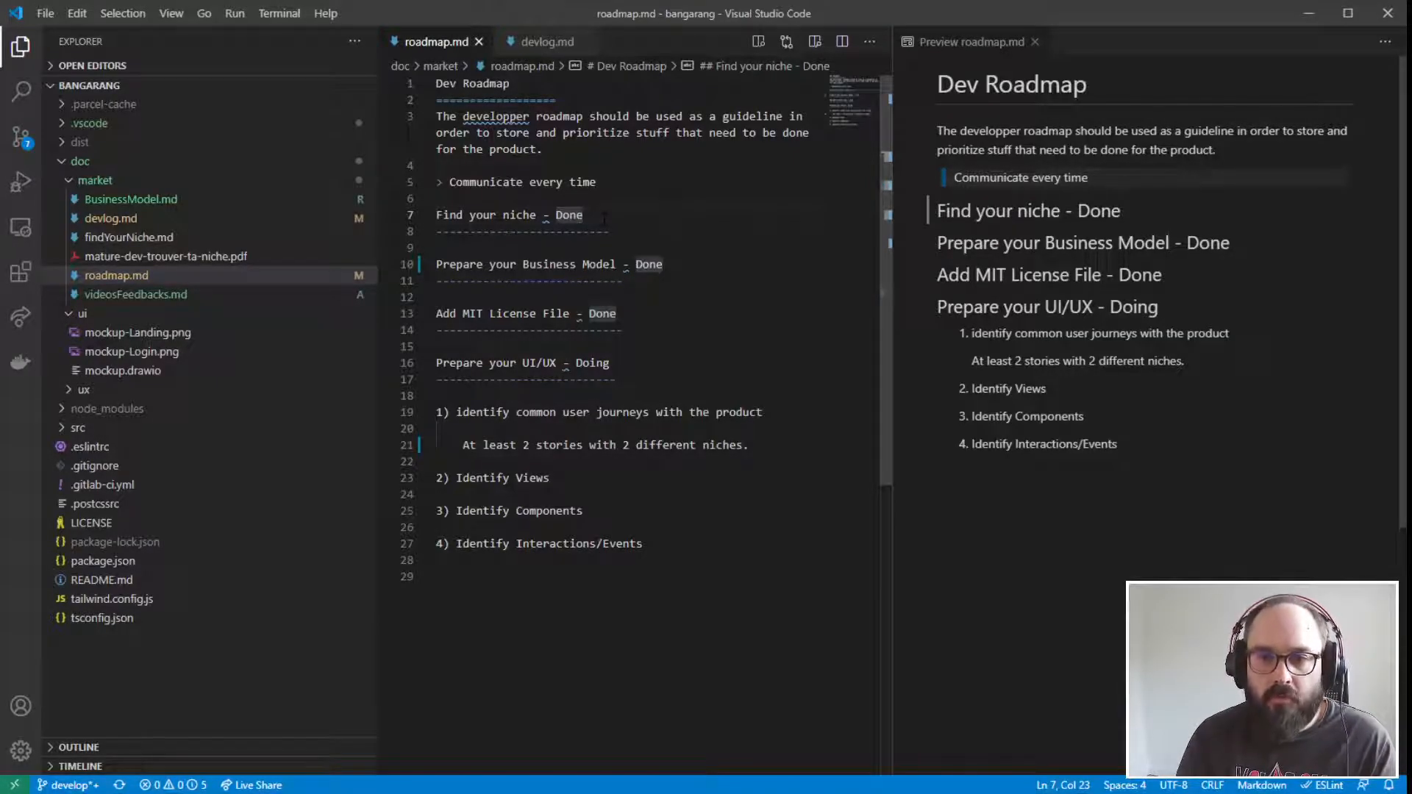
left_click_drag(436, 264, 664, 264)
left_click(689, 265)
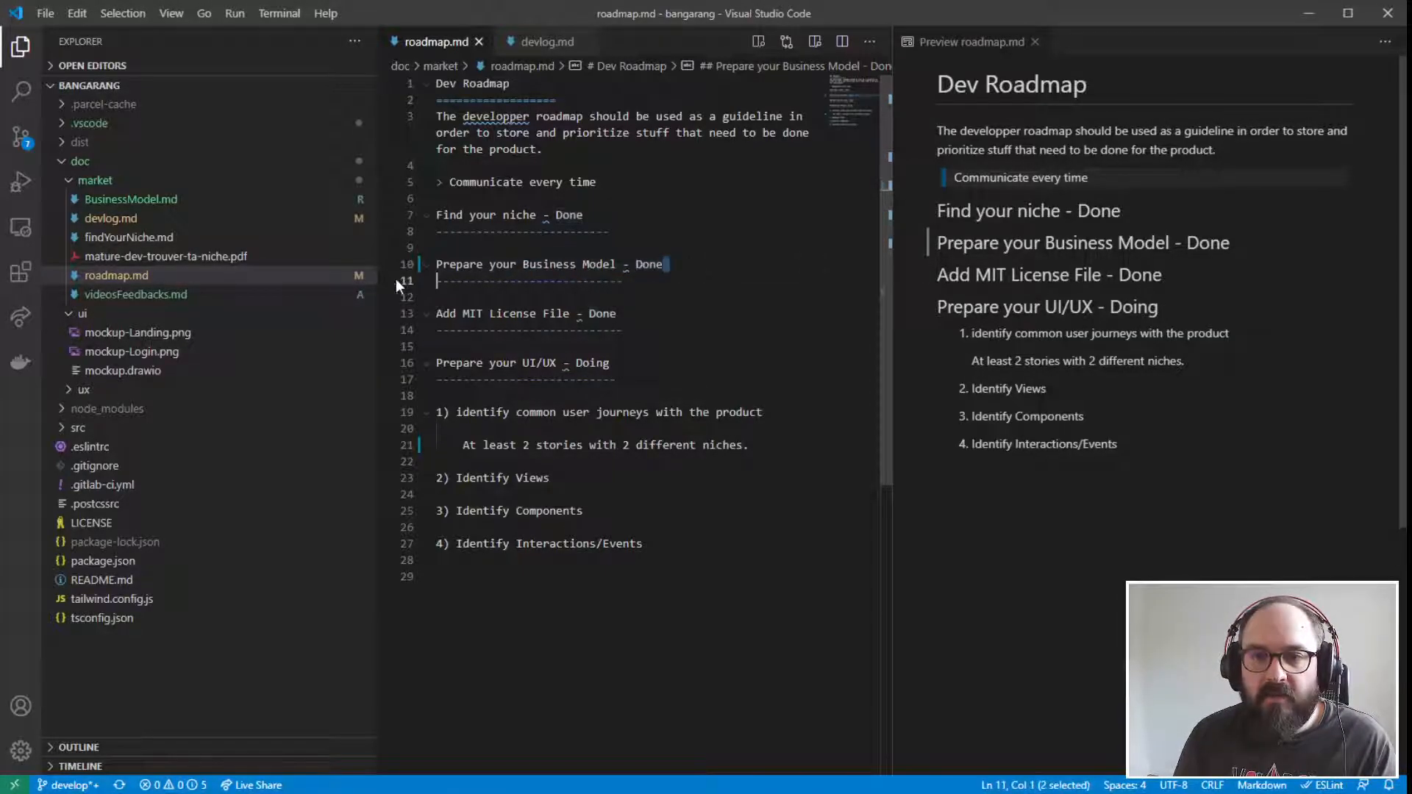
key("shift+Home")
left_click(644, 264)
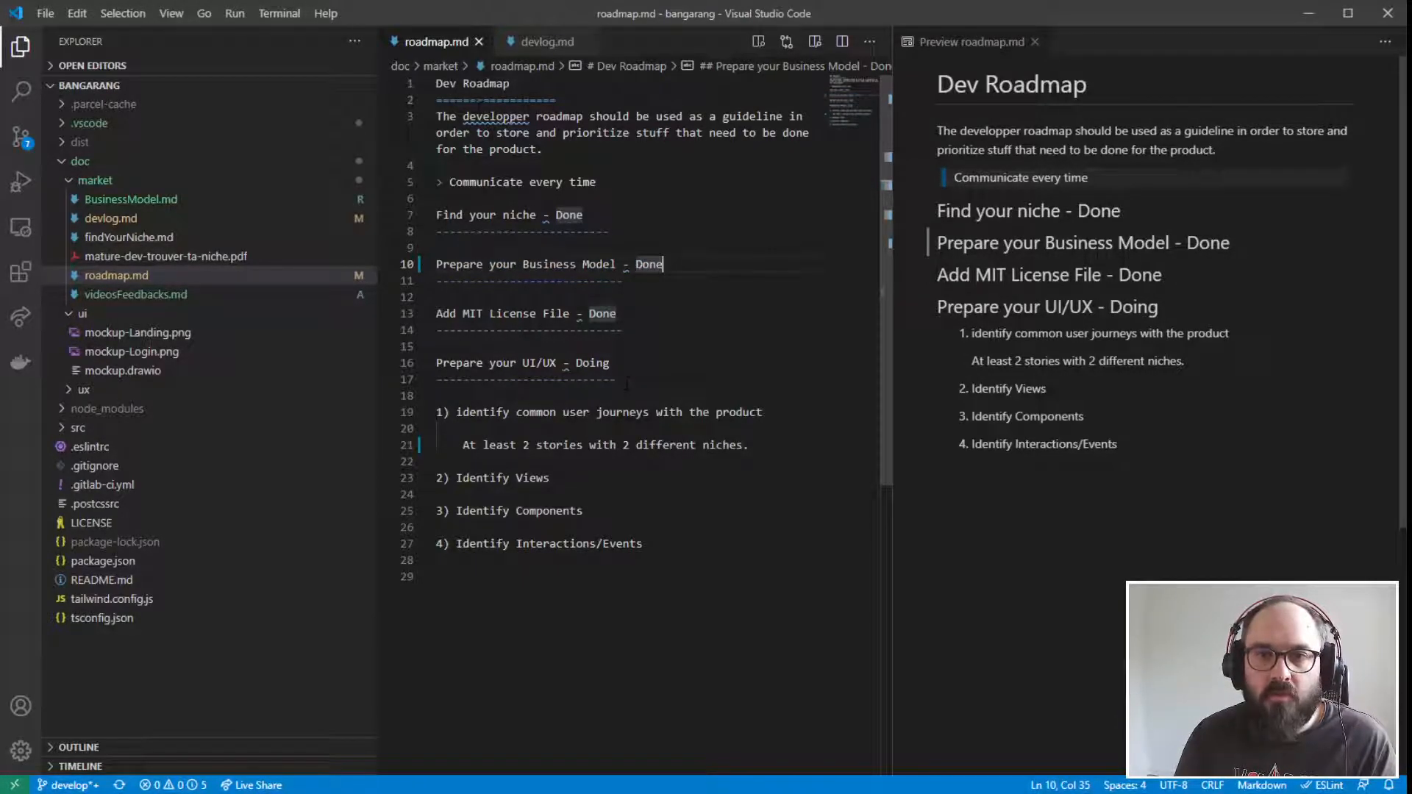
- Correct the misspelled word "developper" in the roadmap's introduction to "developer" using the spell-check suggestion
right_click(481, 119)
left_click(472, 121)
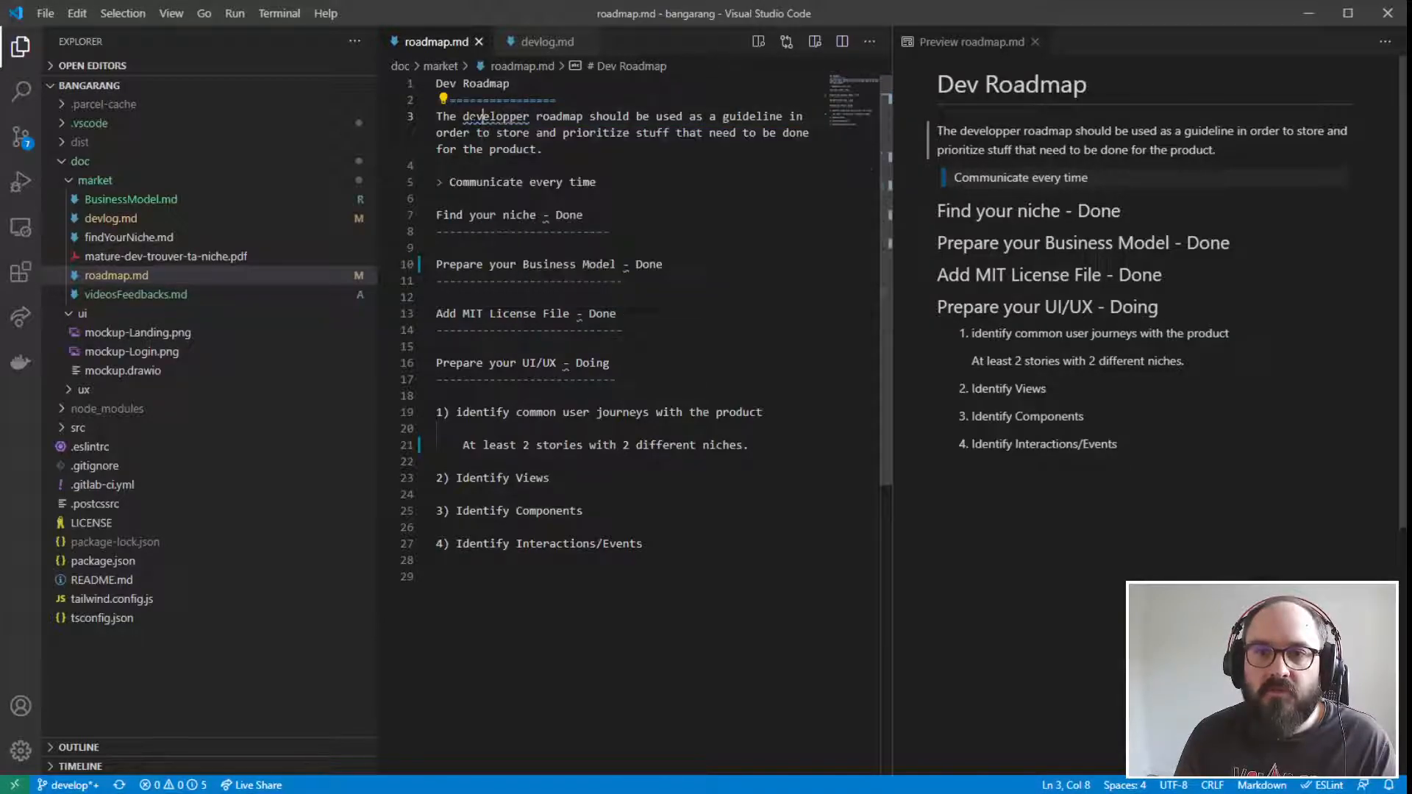
right_click(488, 114)
key("Escape")
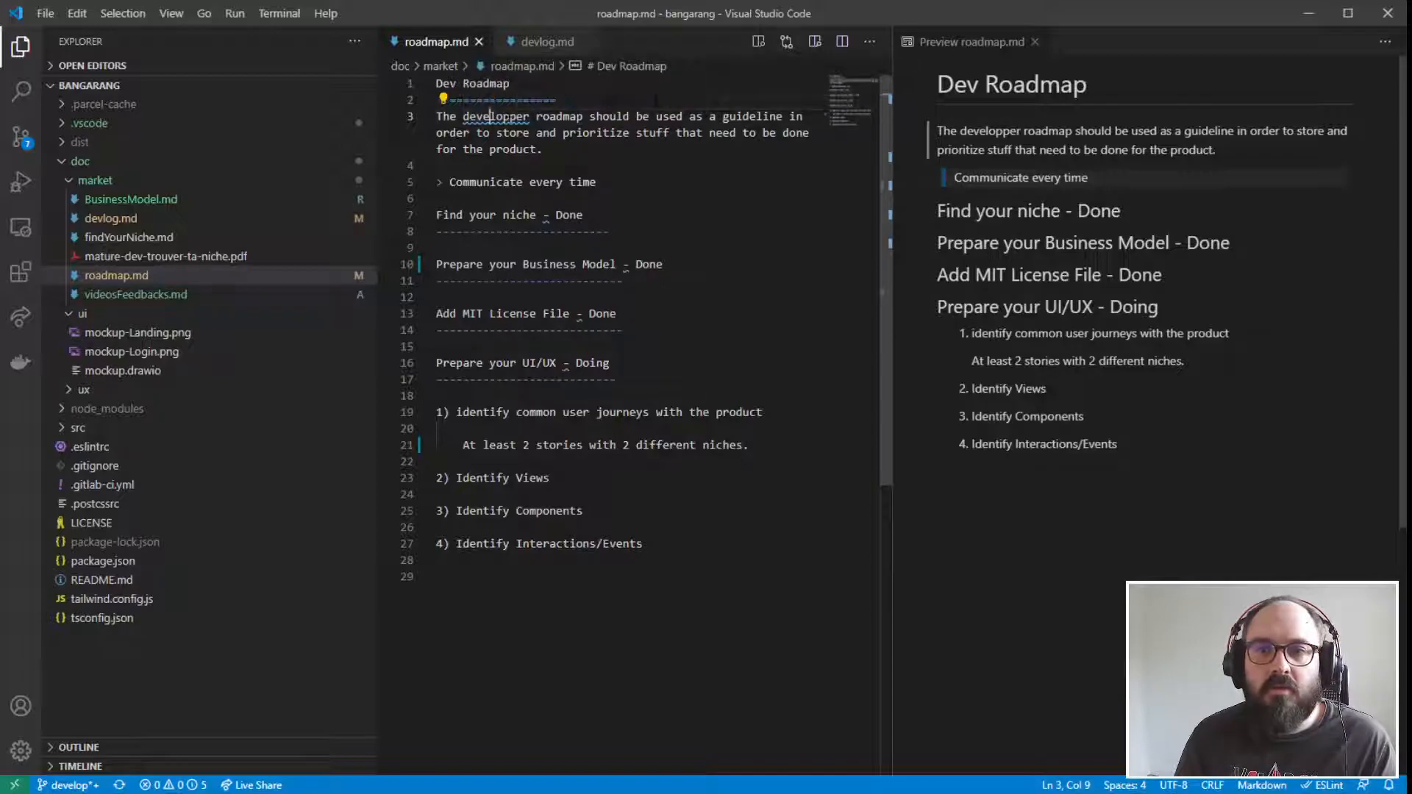
left_click(597, 99)
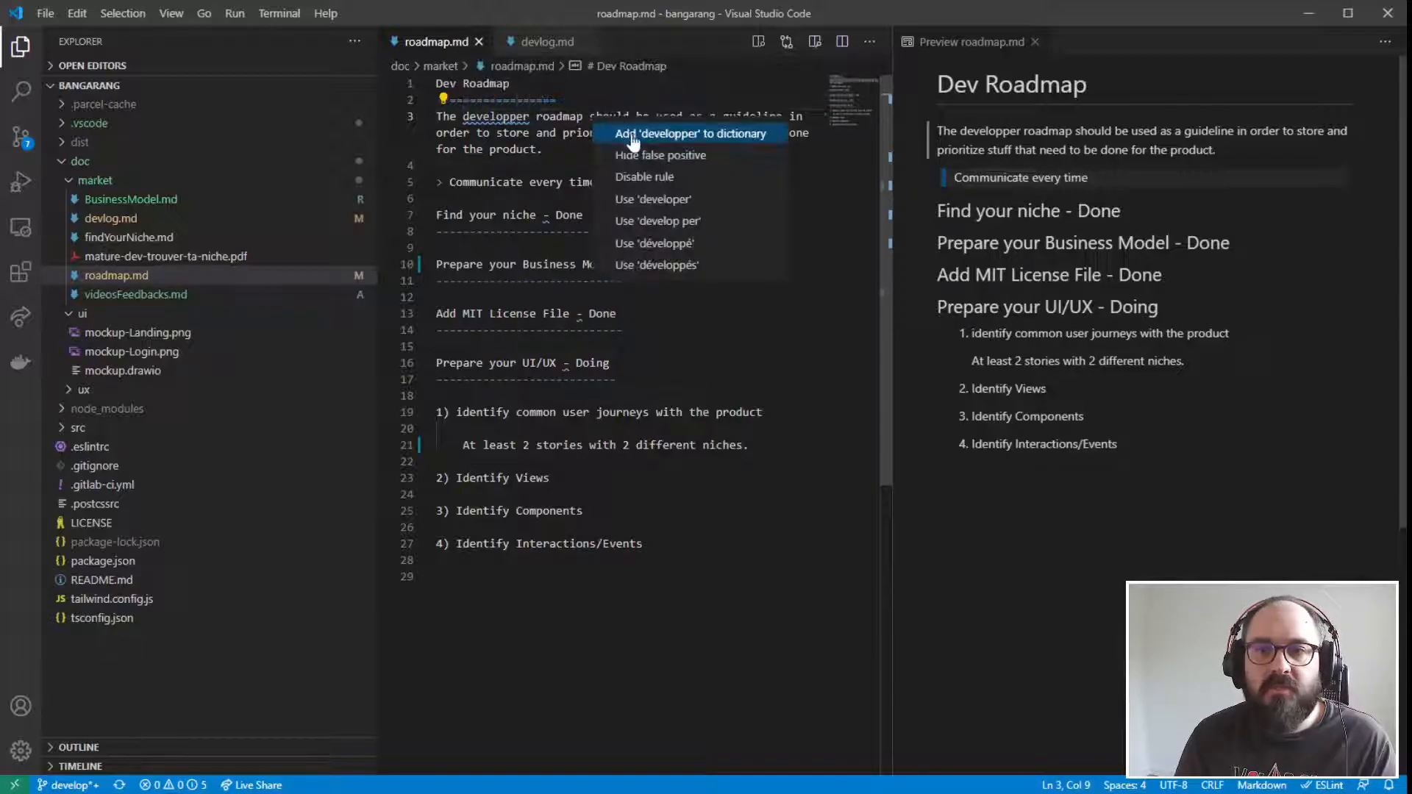
left_click(656, 199)
left_click(623, 330)
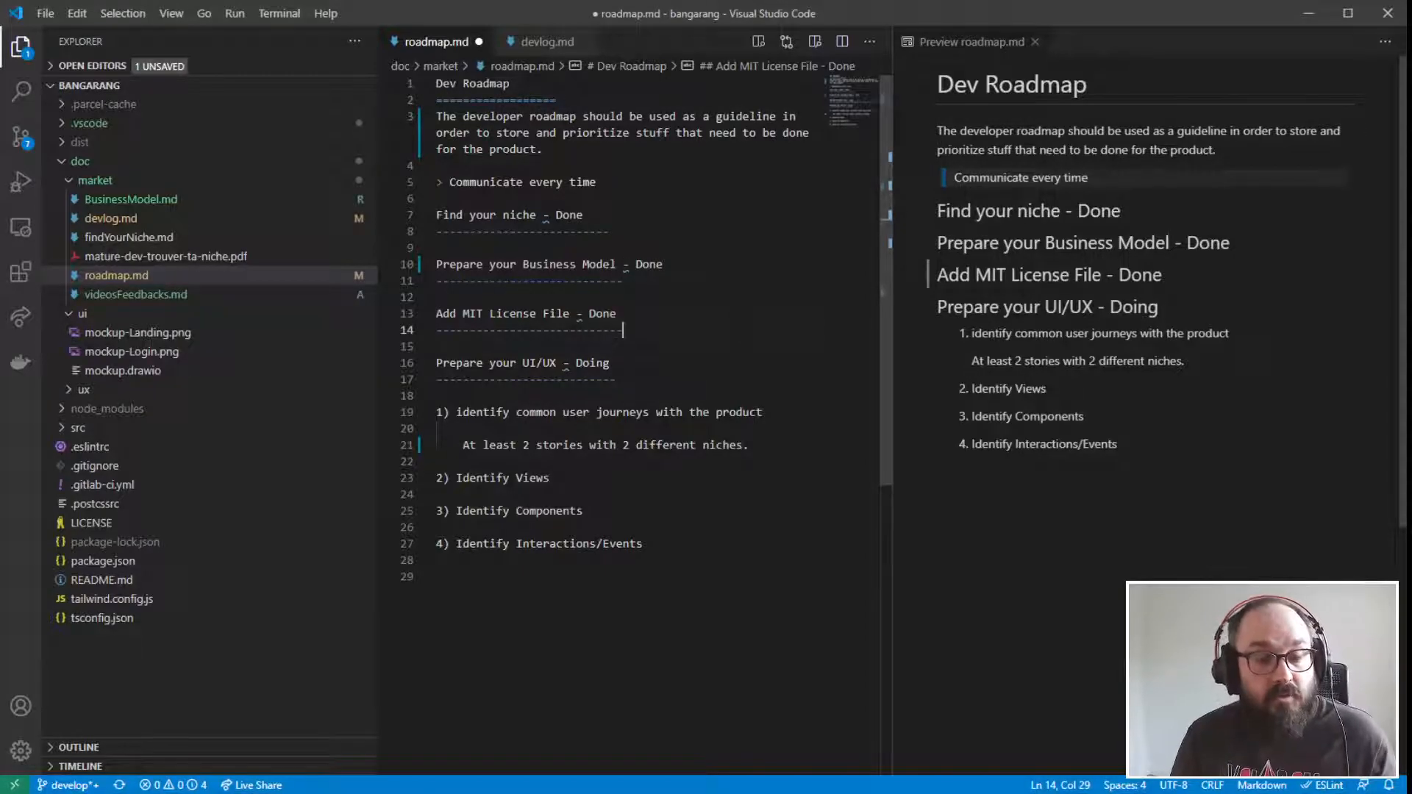
- Look over the roadmap's headings from "Prepare your Business Model" on, including the whole "Prepare your UI/UX" section
left_click_drag(665, 265, 509, 264)
left_click(623, 330)
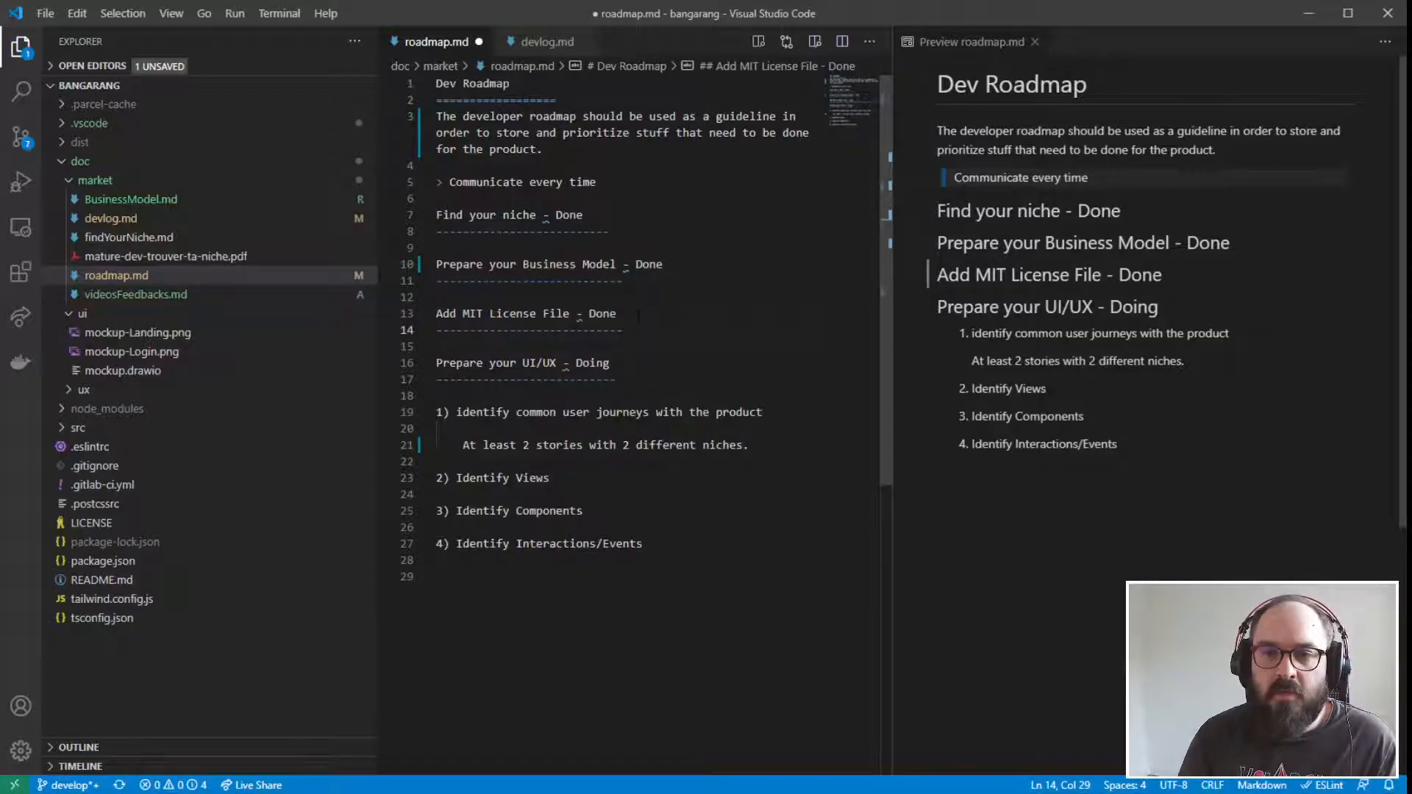
left_click_drag(623, 330, 340, 333)
key("End")
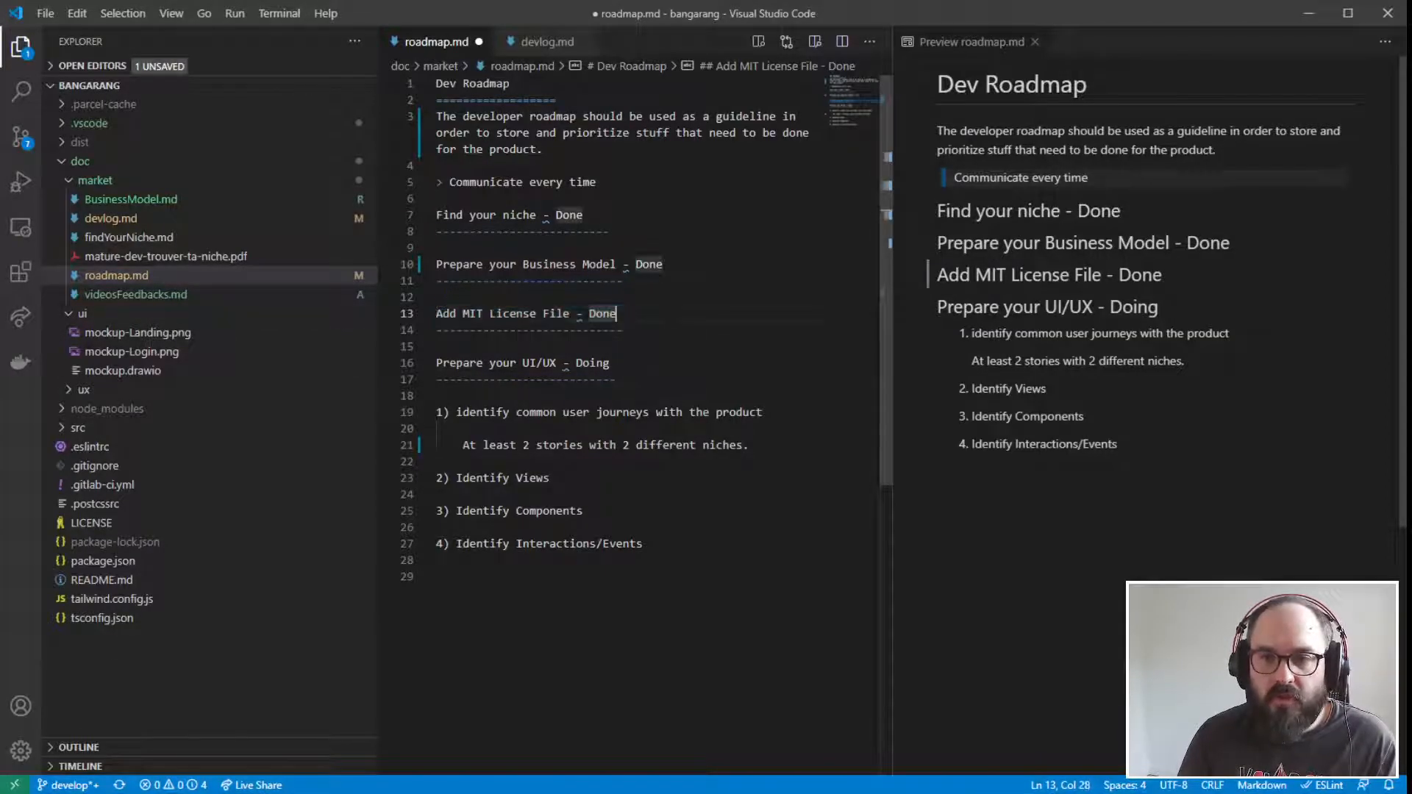
left_click_drag(442, 363, 610, 363)
left_click_drag(712, 366, 687, 381)
left_click(662, 380)
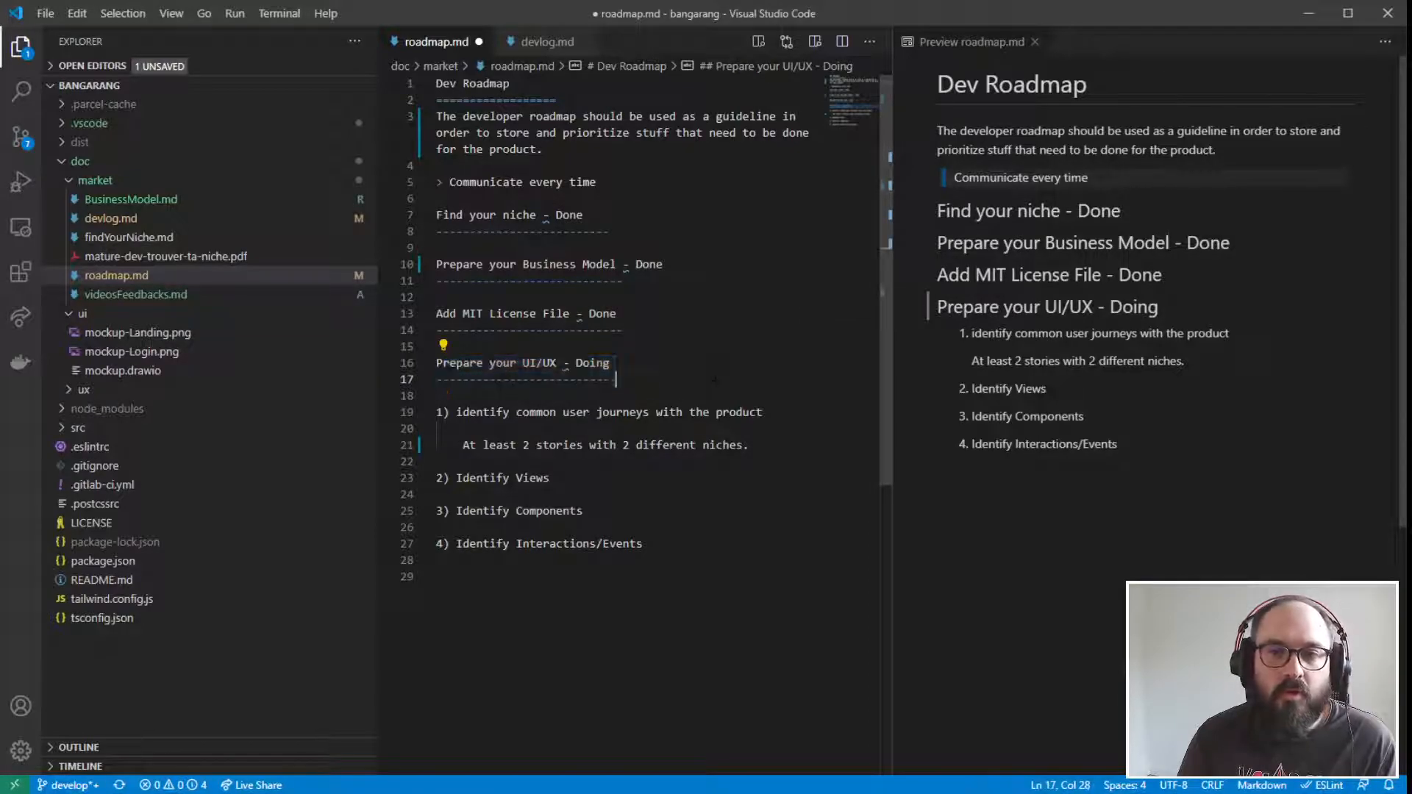
left_click_drag(545, 148, 439, 576)
left_click(437, 395)
left_click_drag(437, 166, 439, 576)
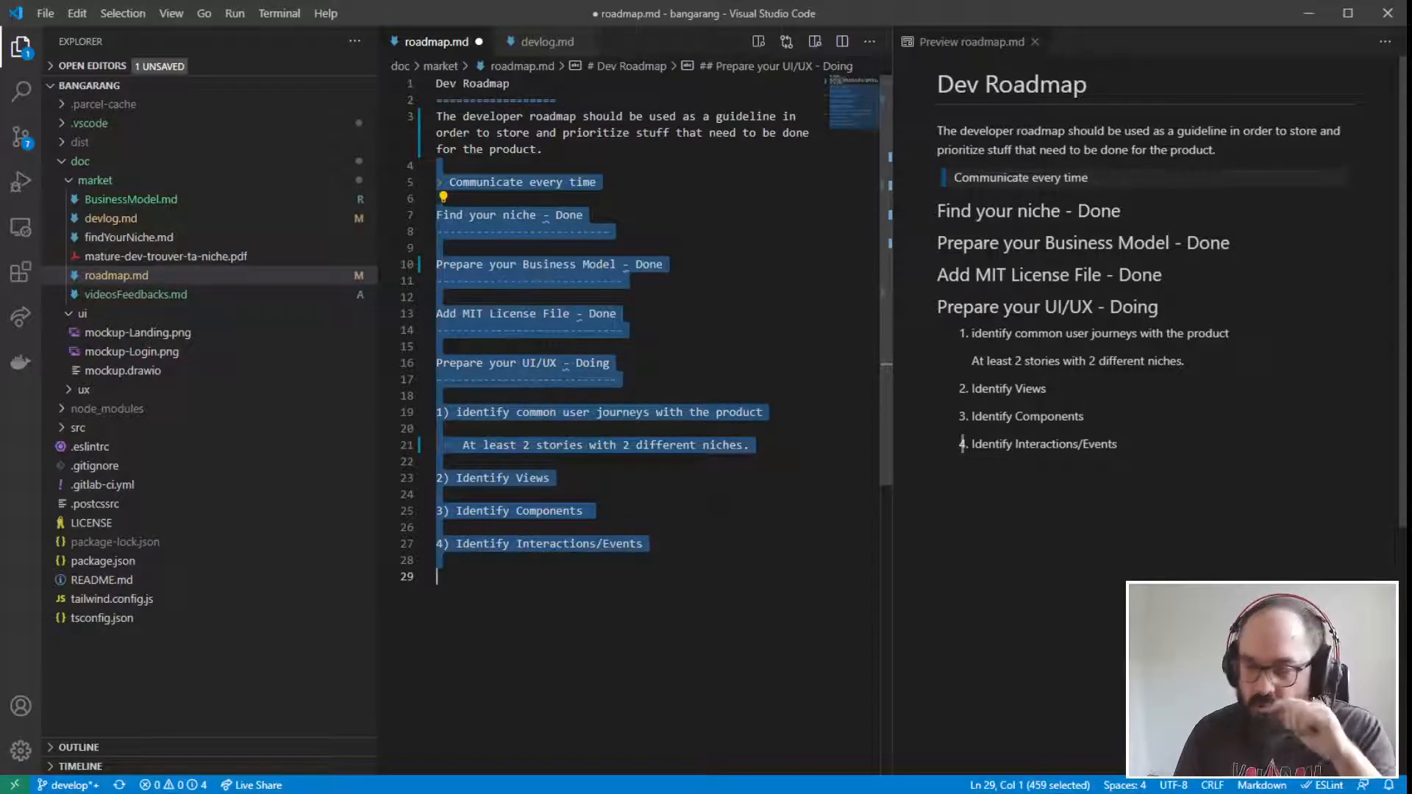
left_click(589, 510)
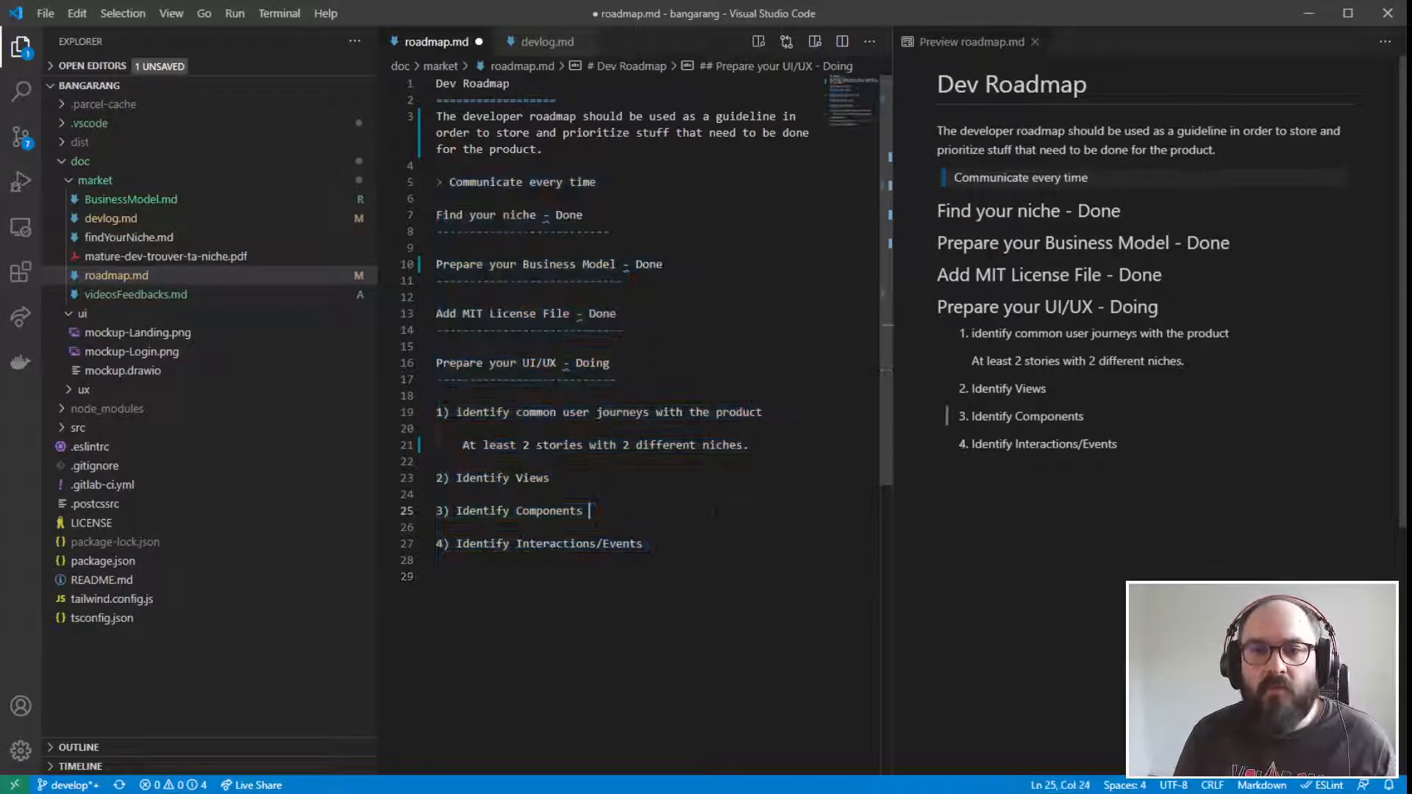
left_click_drag(438, 363, 704, 550)
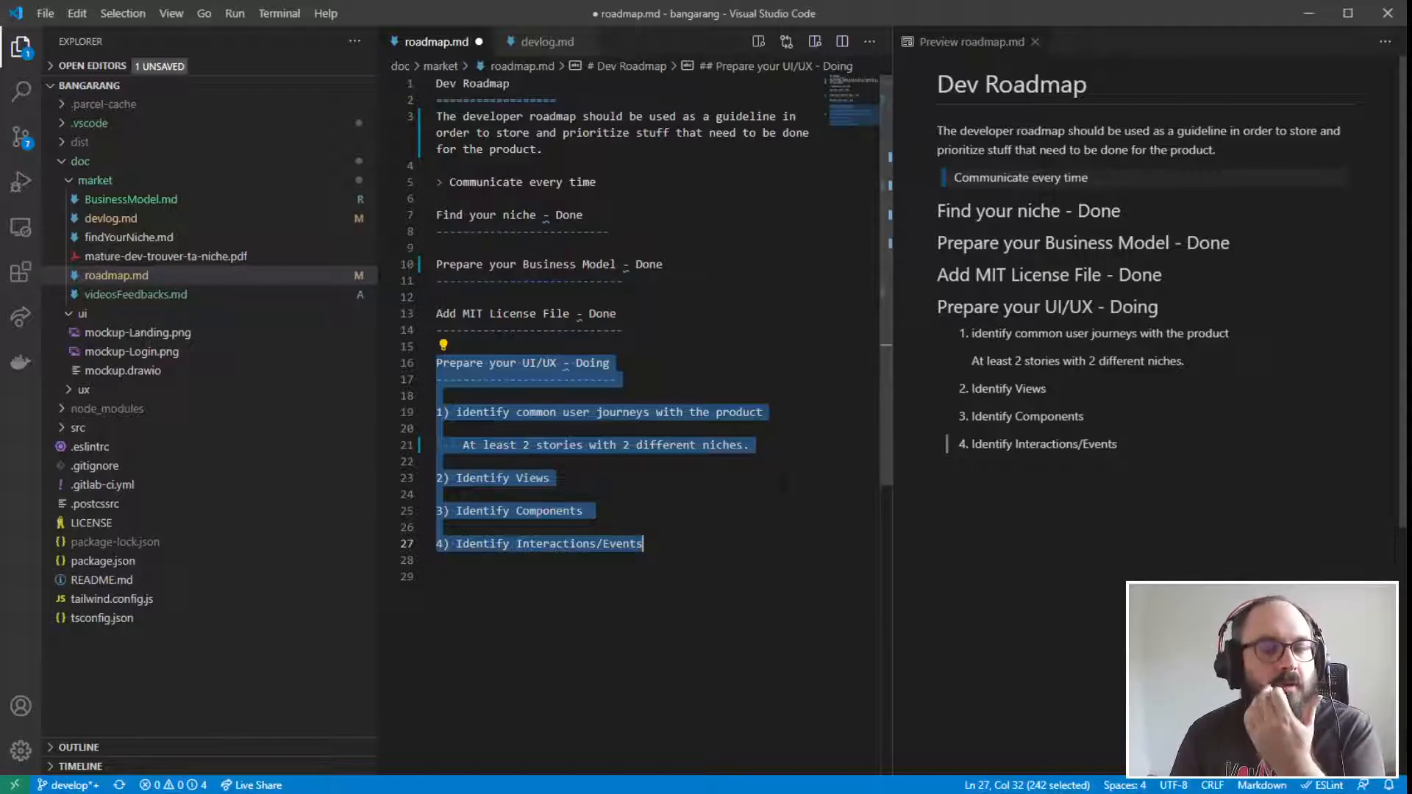
left_click(745, 526)
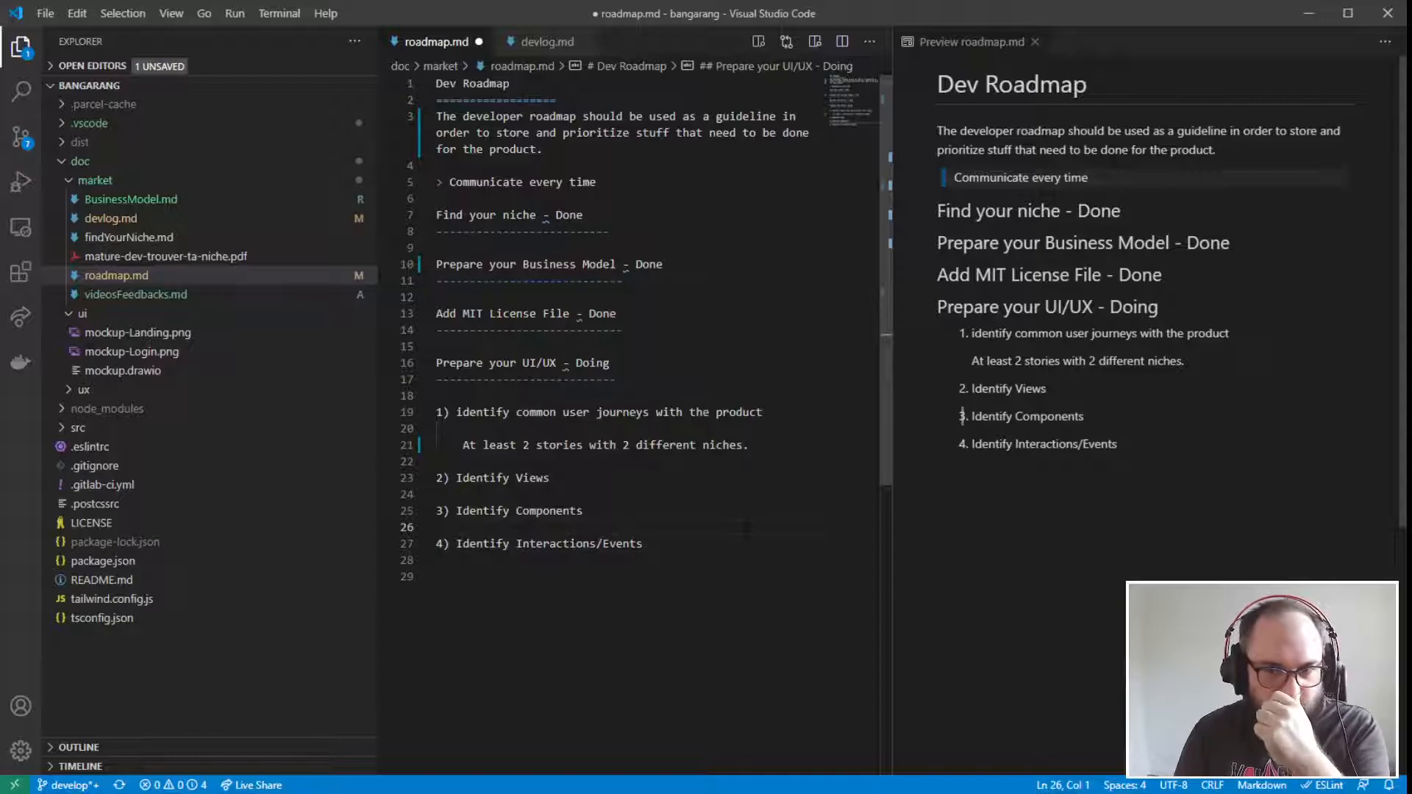
left_click(437, 576)
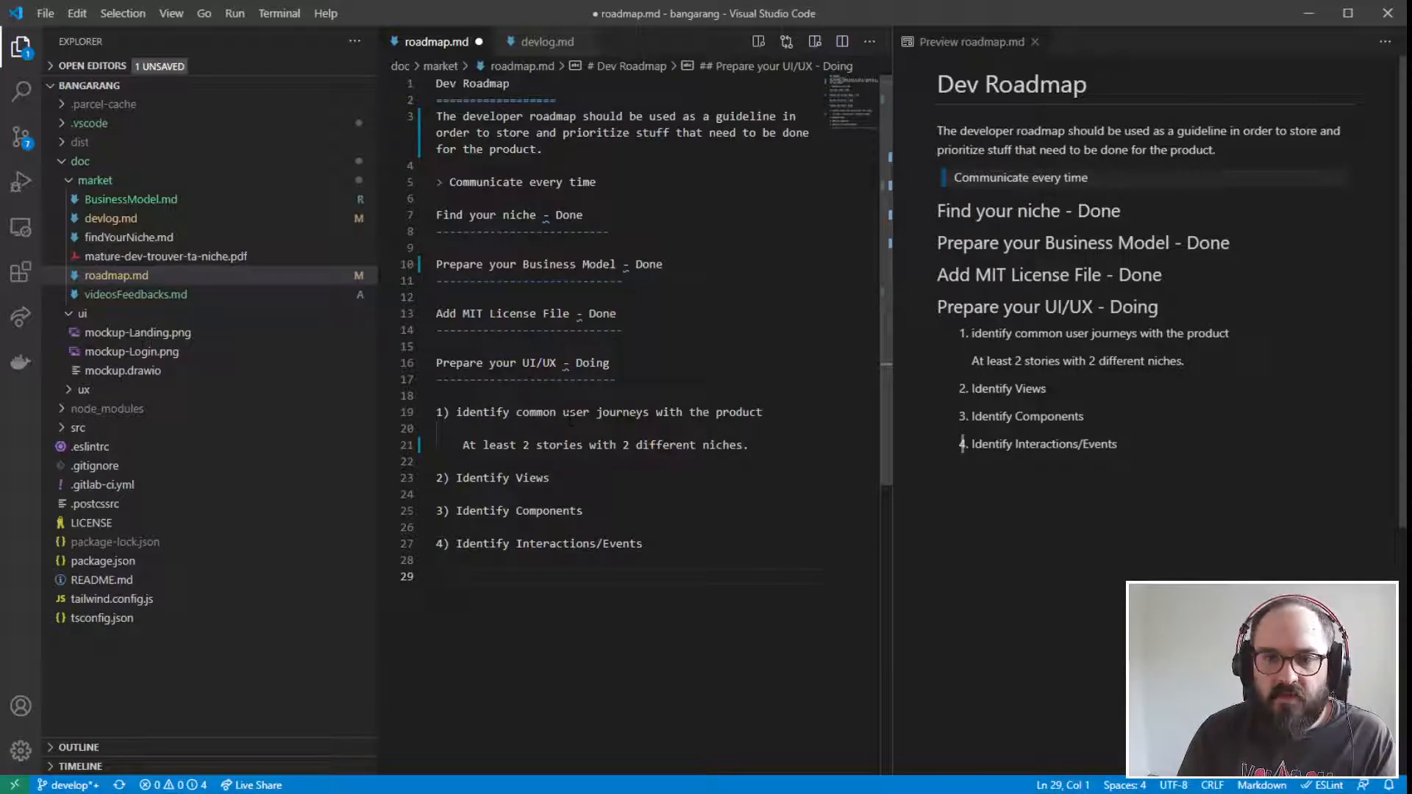
- Examine the "Prepare your UI/UX" items on user journeys, the two-story requirement, views and components
left_click_drag(456, 412, 764, 412)
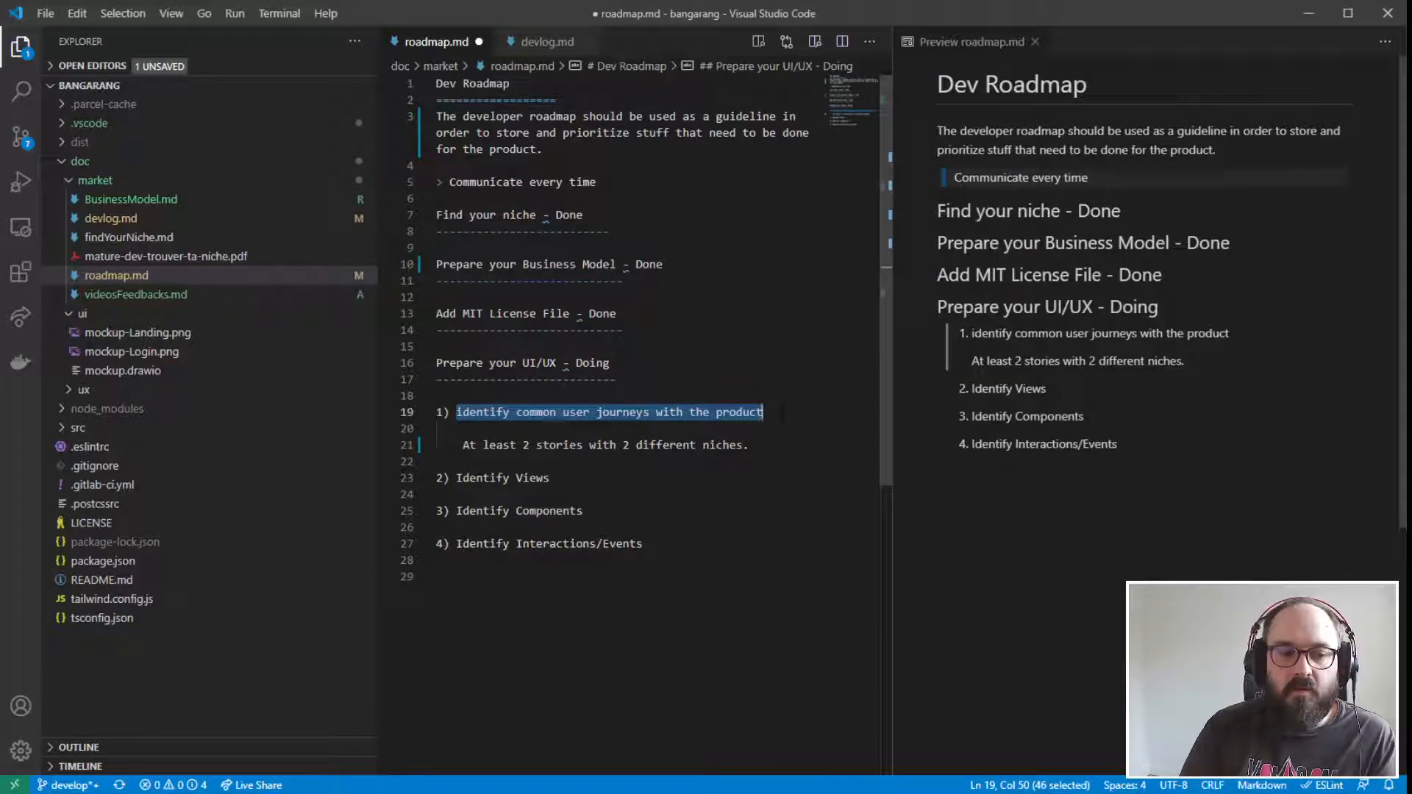
left_click(781, 413)
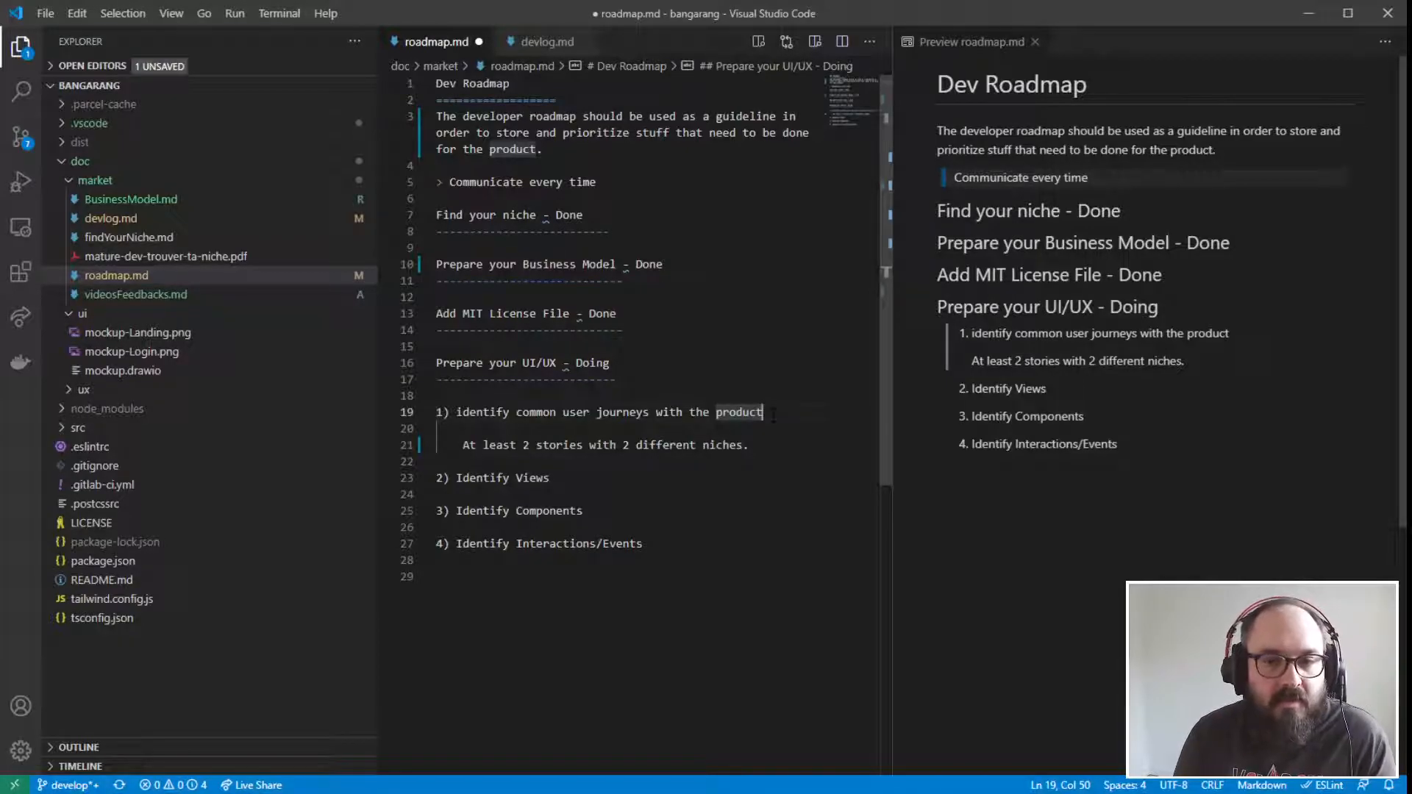
key("Down")
key("Down")
key("Down")
key("Up")
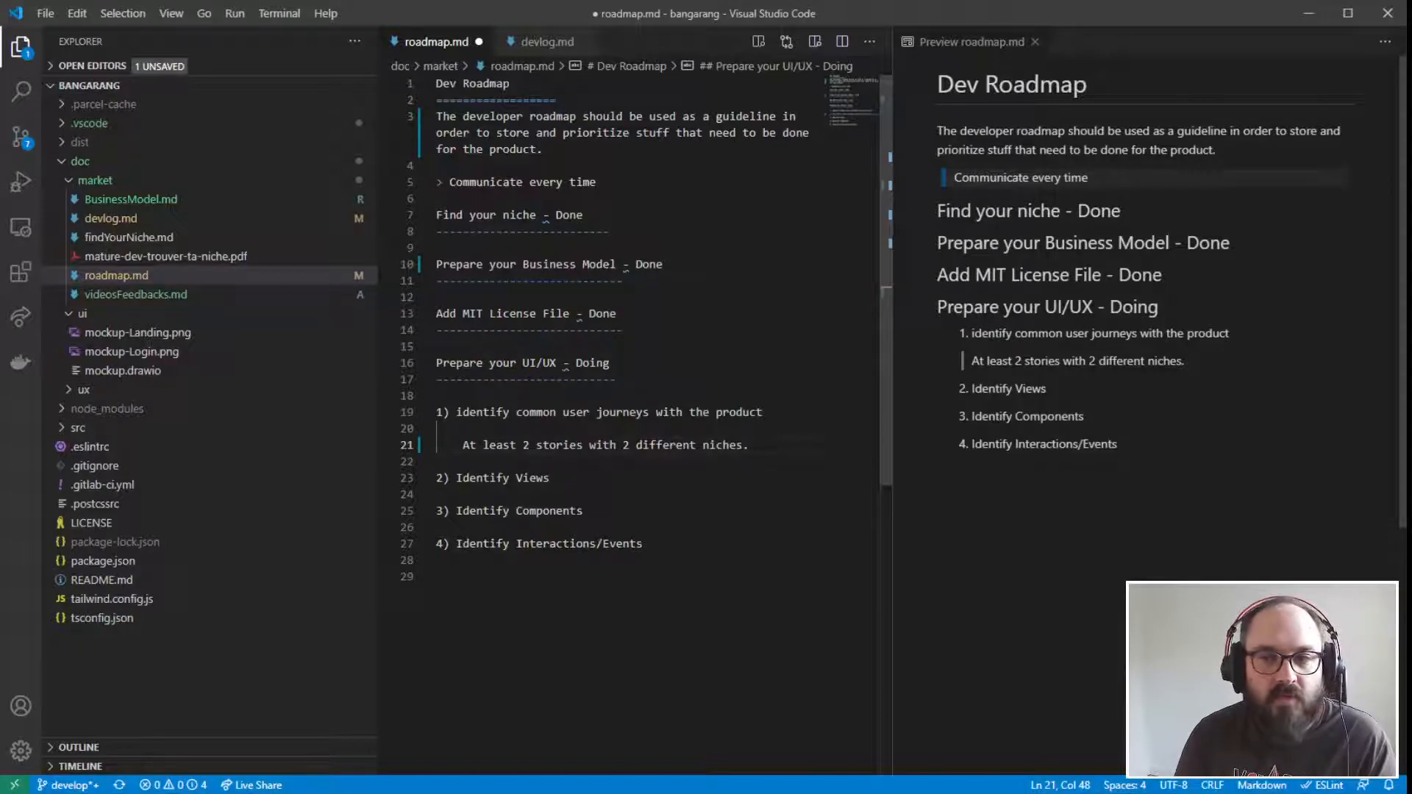
left_click_drag(463, 445, 723, 447)
left_click(456, 478)
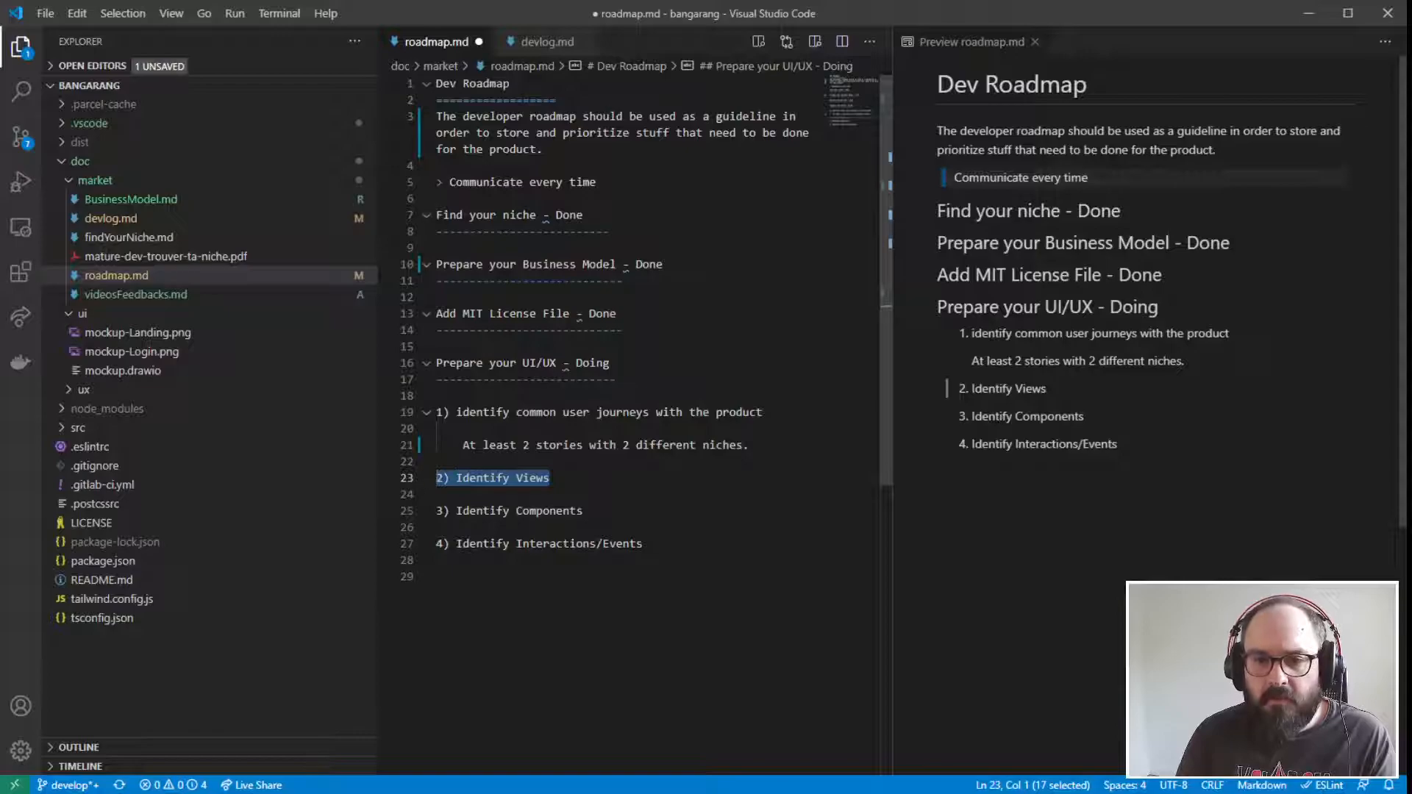
left_click(572, 485)
left_click_drag(572, 486, 389, 483)
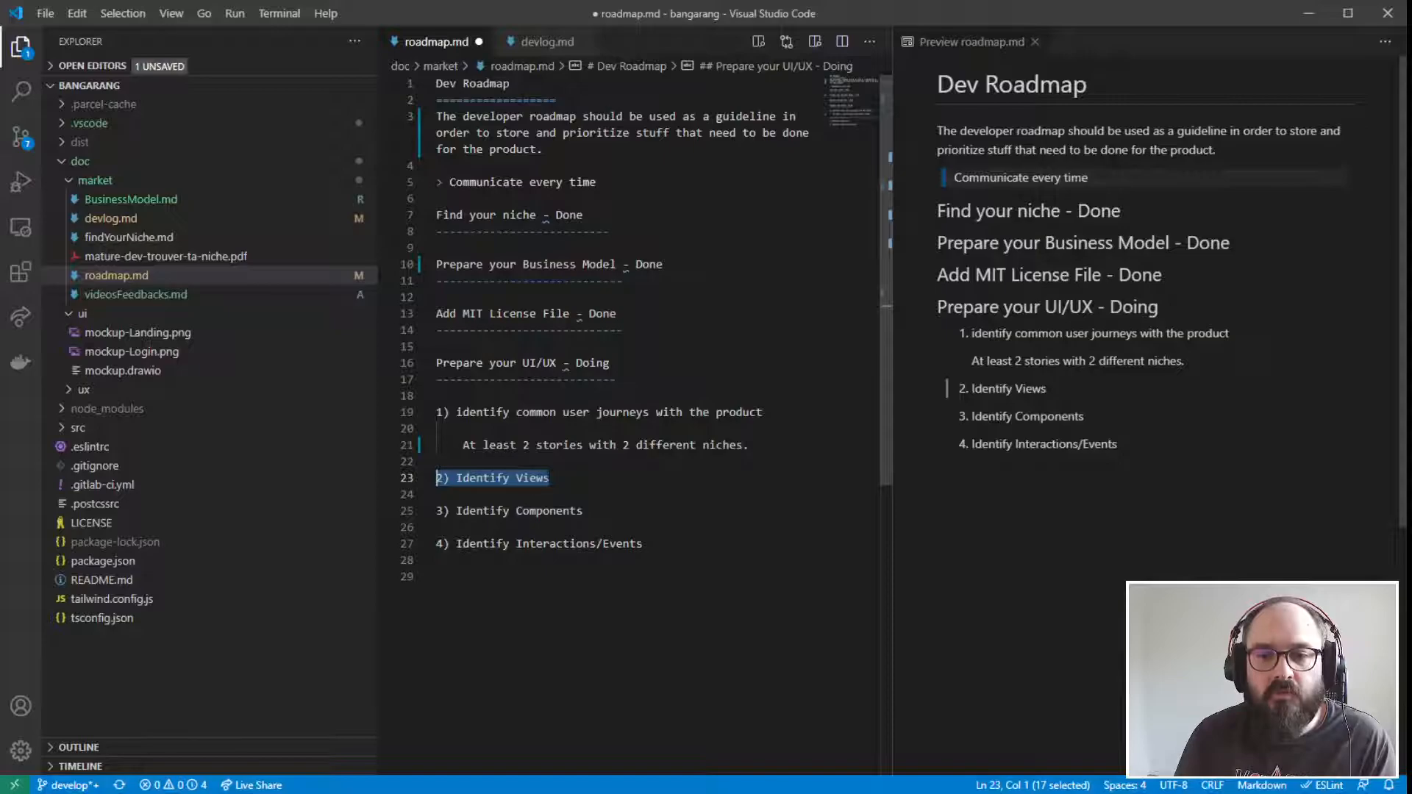
left_click(542, 478)
left_click_drag(550, 479, 455, 469)
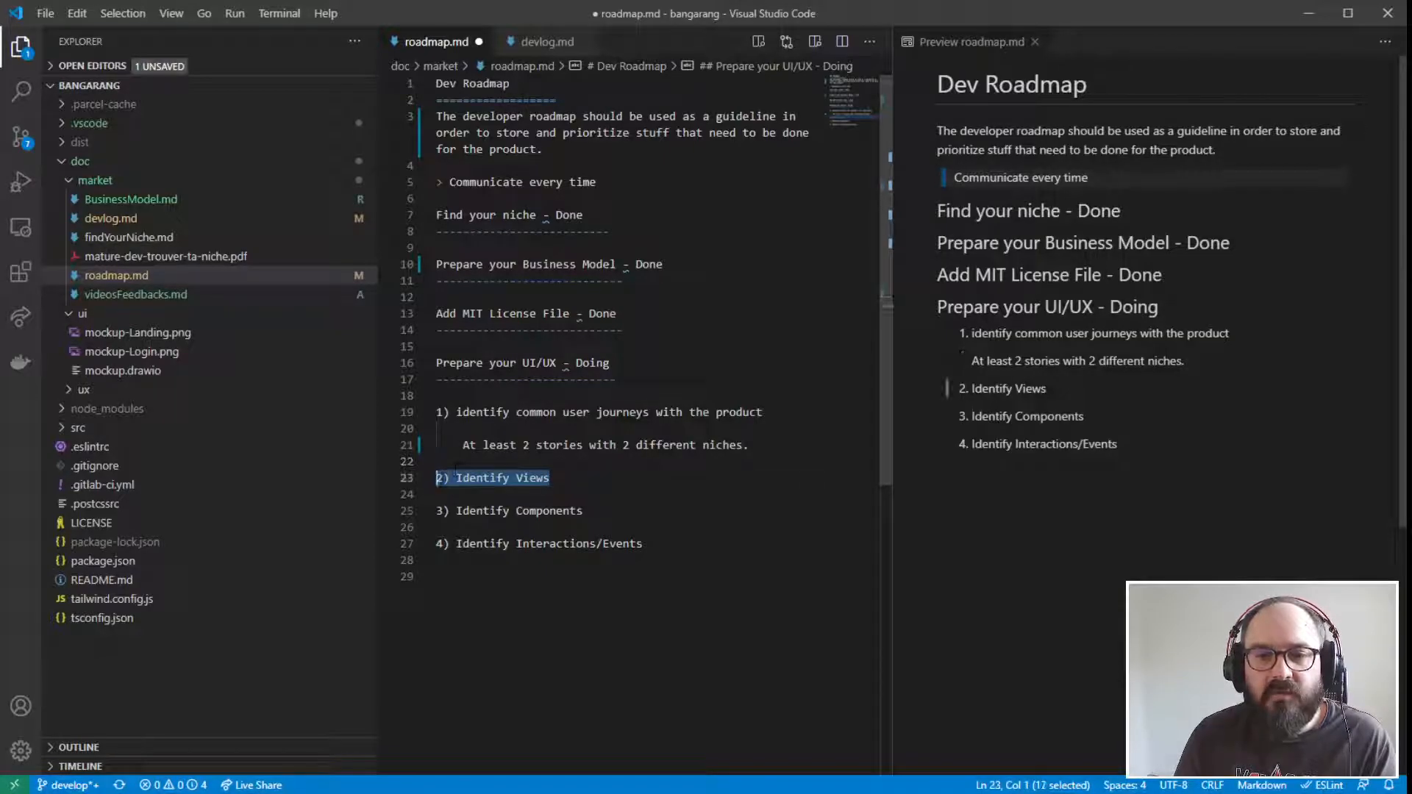
left_click_drag(588, 510, 431, 511)
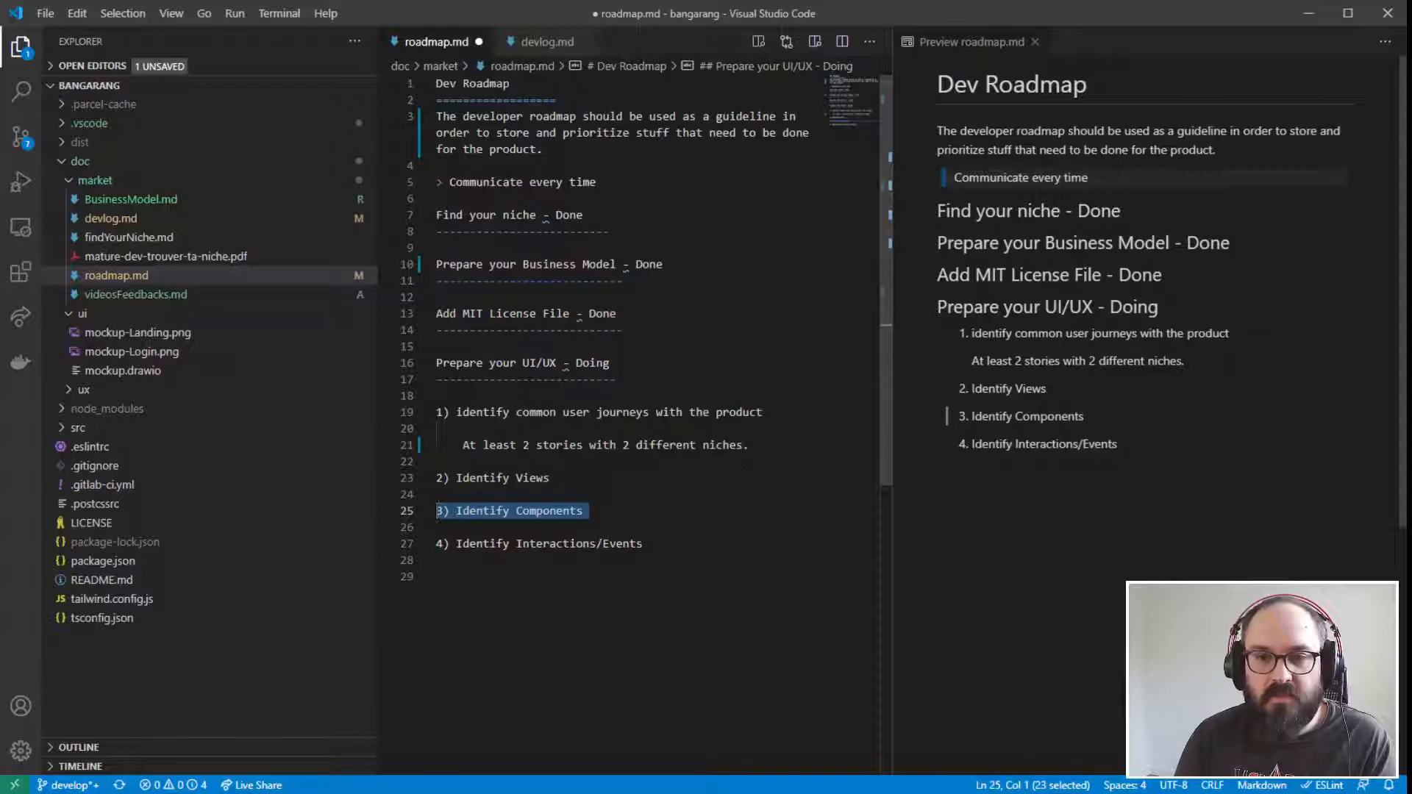
key("End")
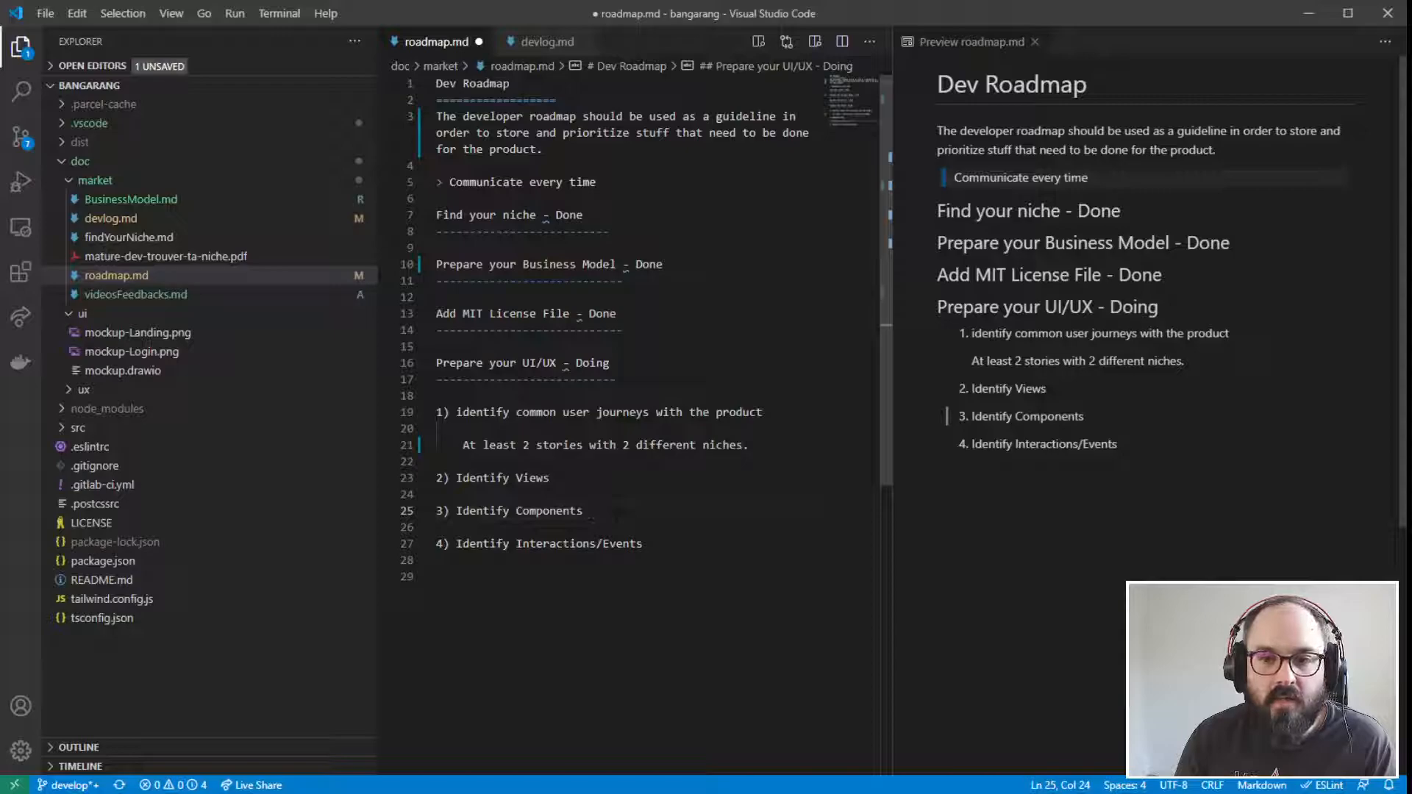
- Review the "Prepare your UI/UX" items from the common user journeys through "Identify Interactions/Events"
mouse_move(617, 513)
left_mouse_down()
mouse_move(522, 513)
mouse_move(603, 520)
left_mouse_up()
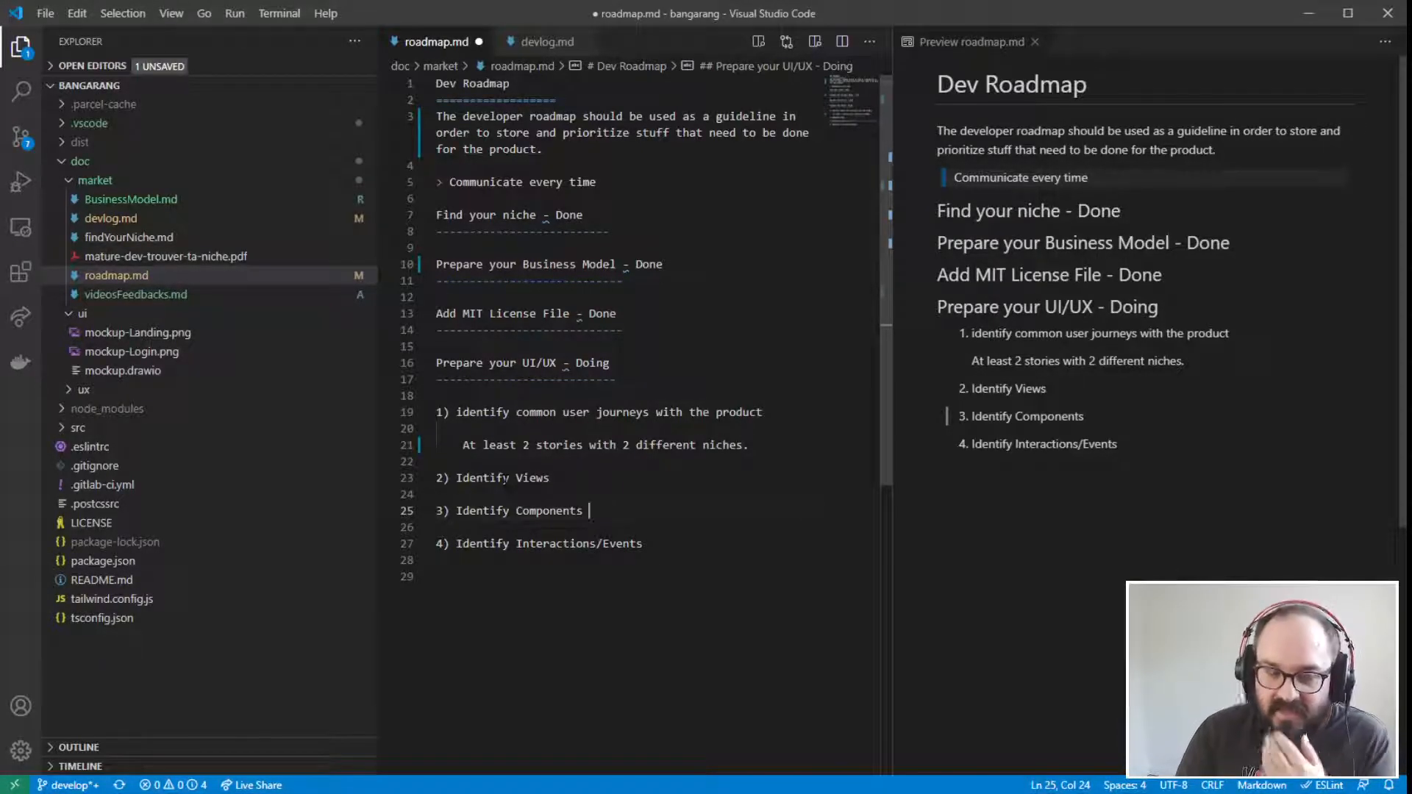
left_click_drag(589, 510, 428, 517)
left_click(591, 511)
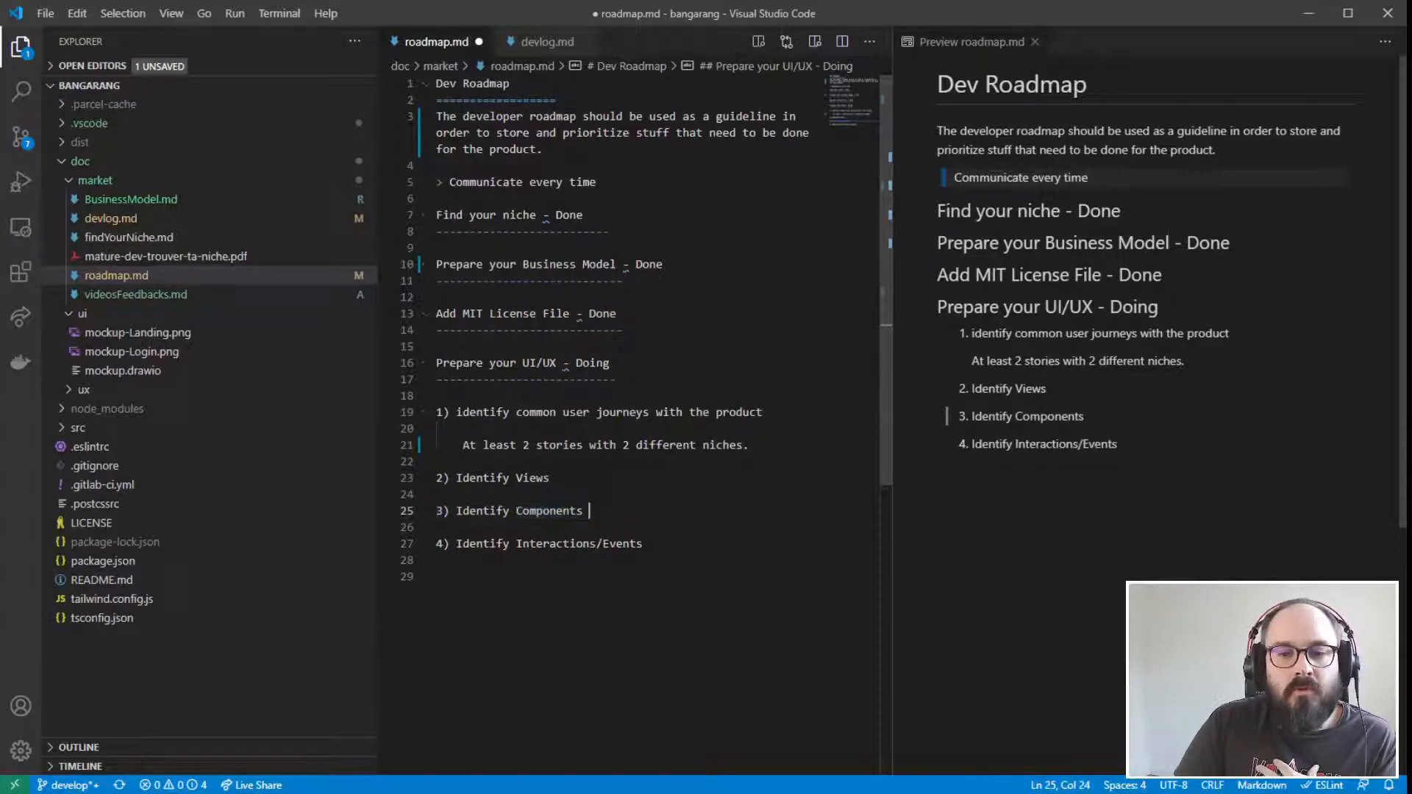
left_click_drag(589, 511, 388, 408)
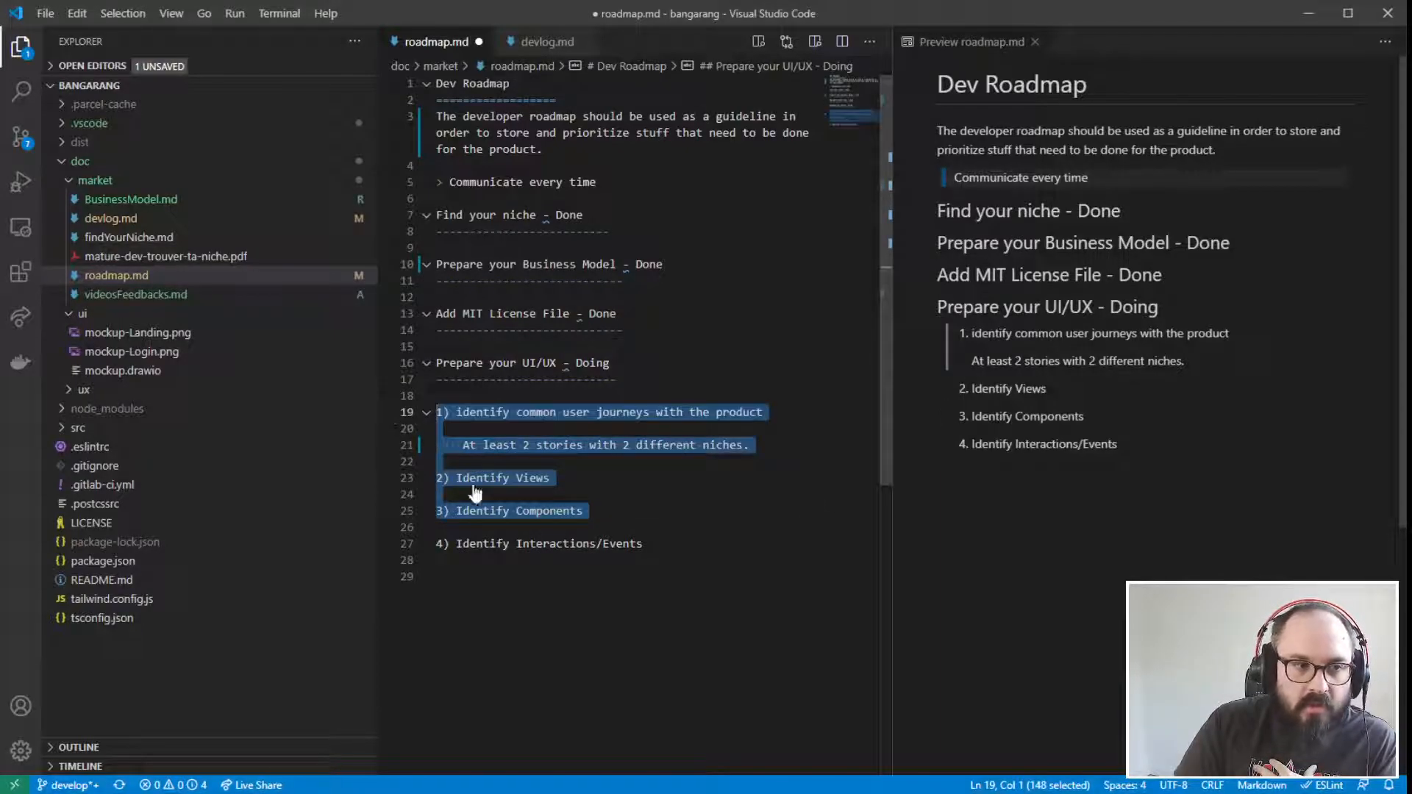
left_click_drag(645, 544, 405, 550)
left_click(645, 544)
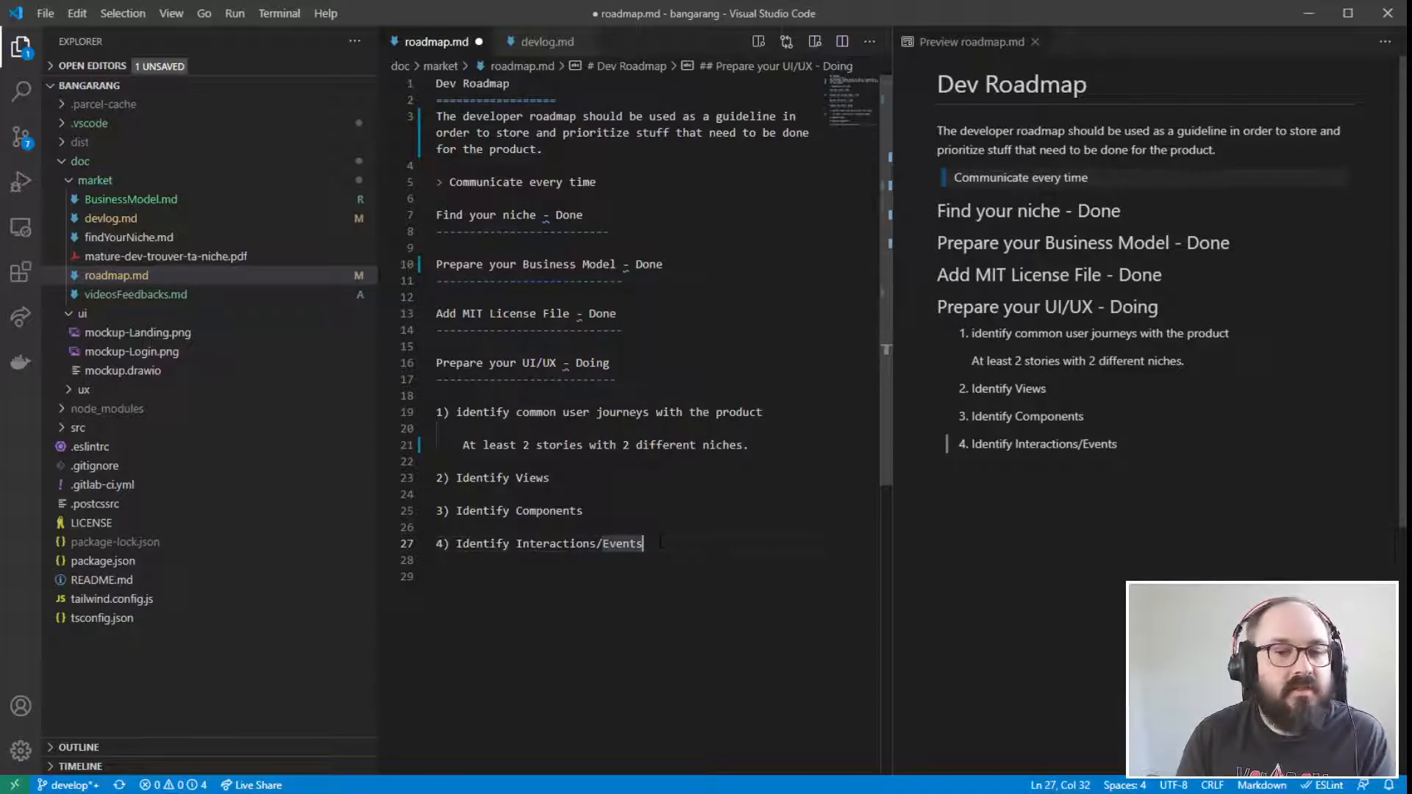
- Add a fifth numbered item, "5) Business Rules", at the end of the "Prepare your UI/UX" list
key("Down")
key("Down")
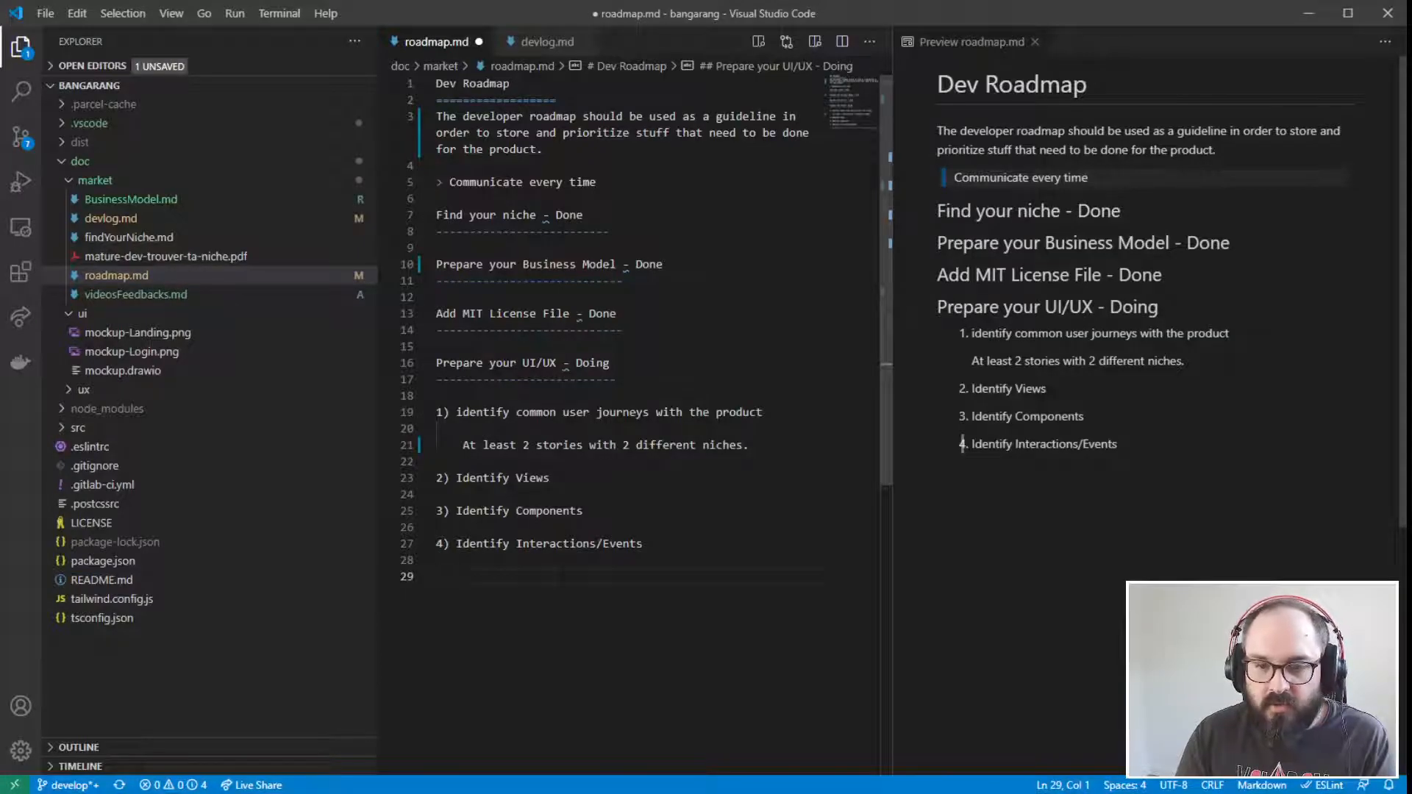
type("5)")
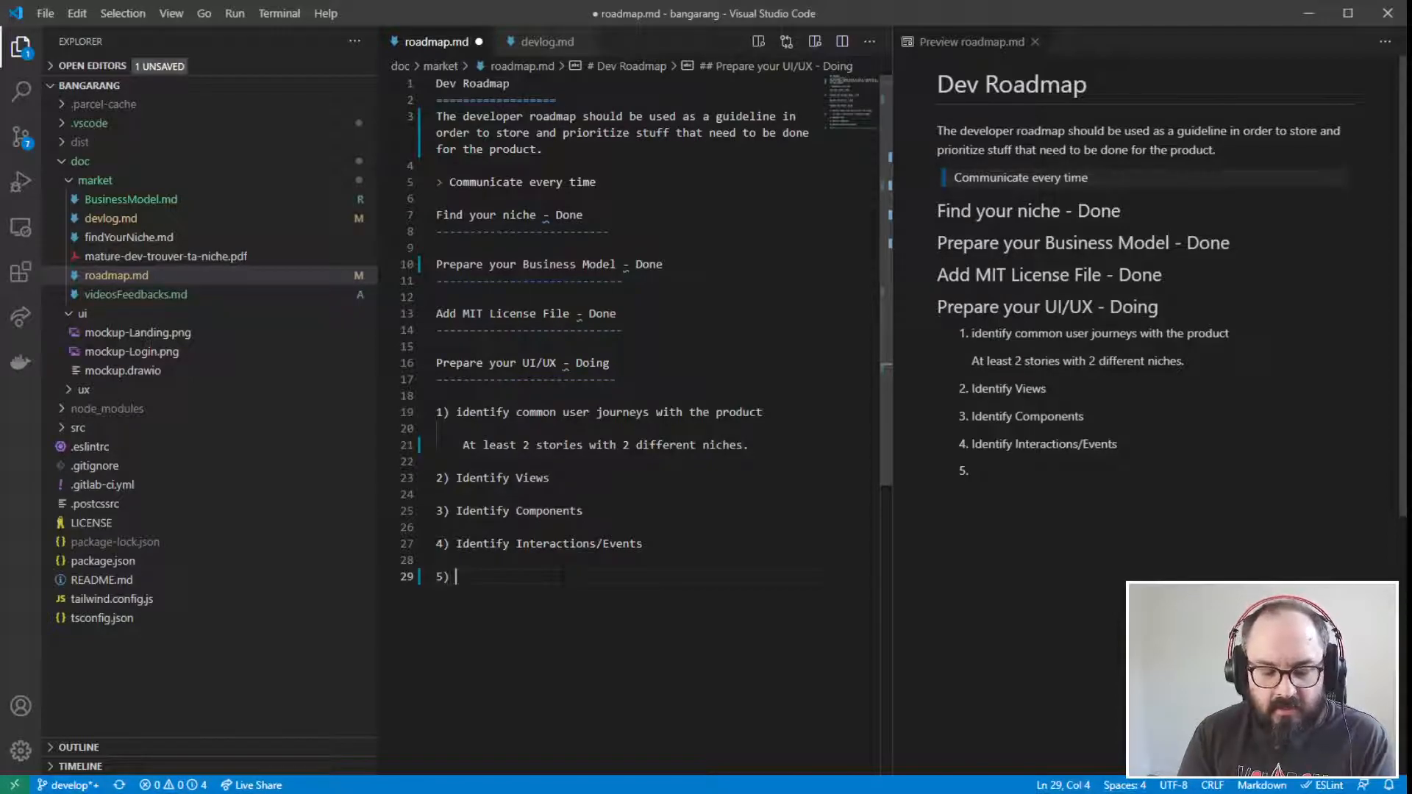
type("Business ")
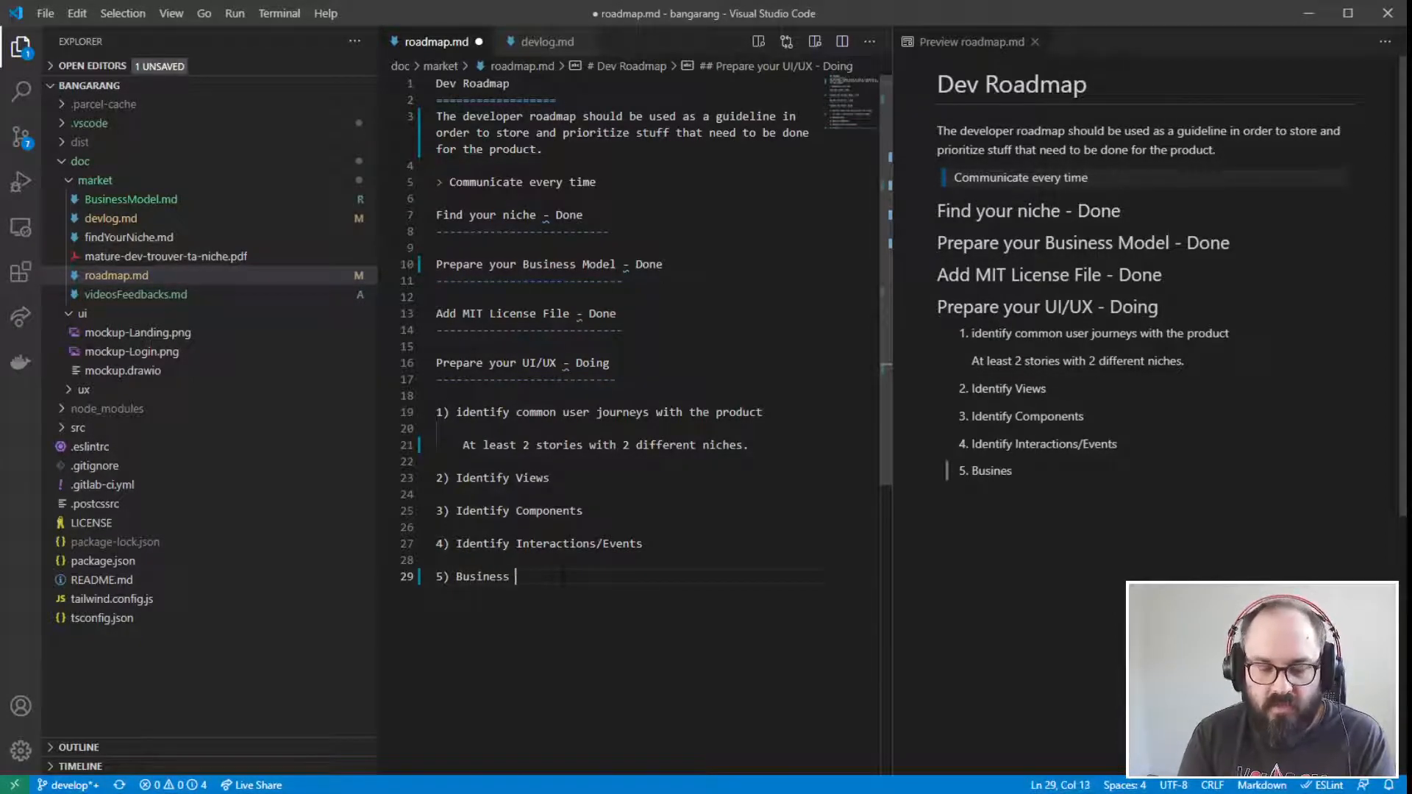
type("Rules")
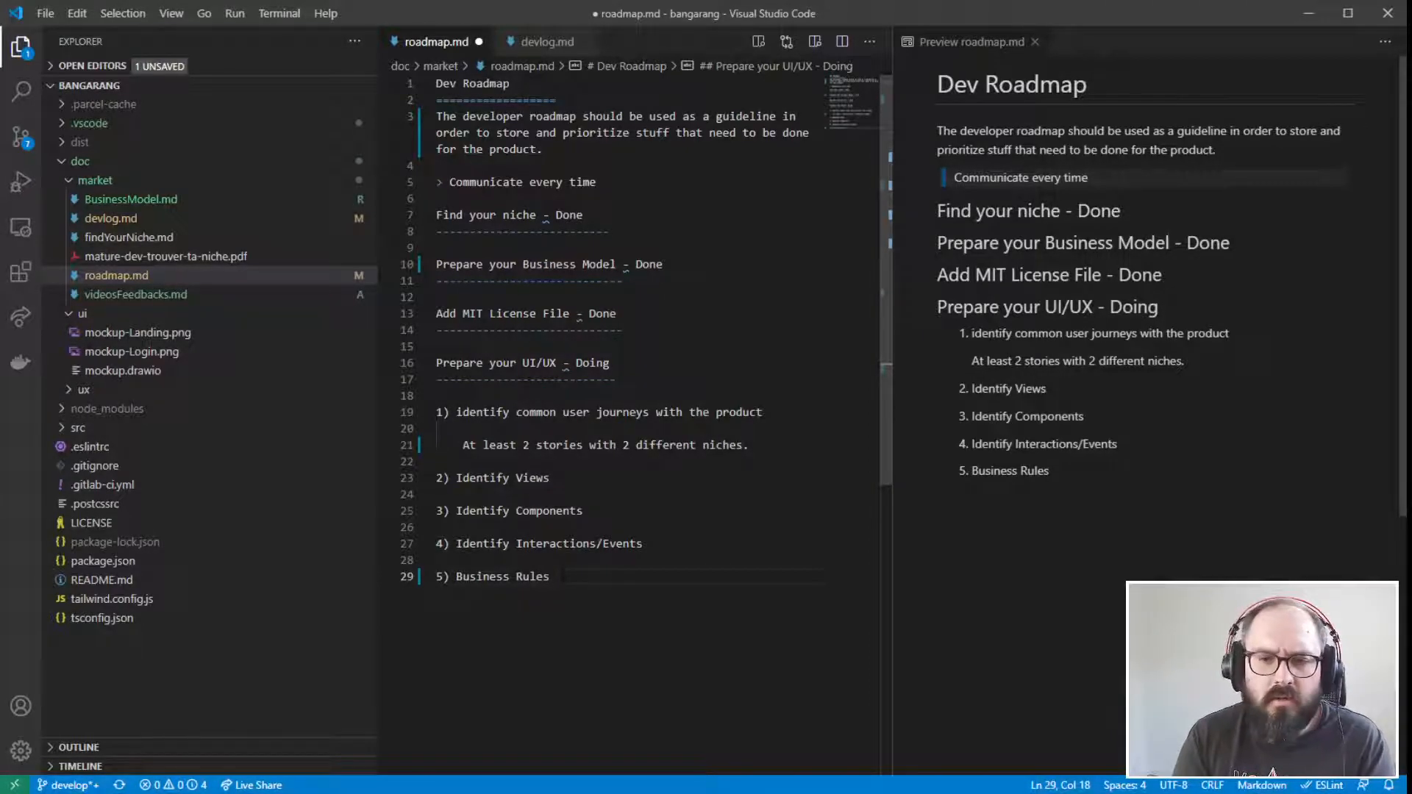
- Examine the "Business Rules" item in relation to the "Prepare your UI/UX" section and the "Identify Interactions/Events" item
left_click_drag(552, 577, 423, 590)
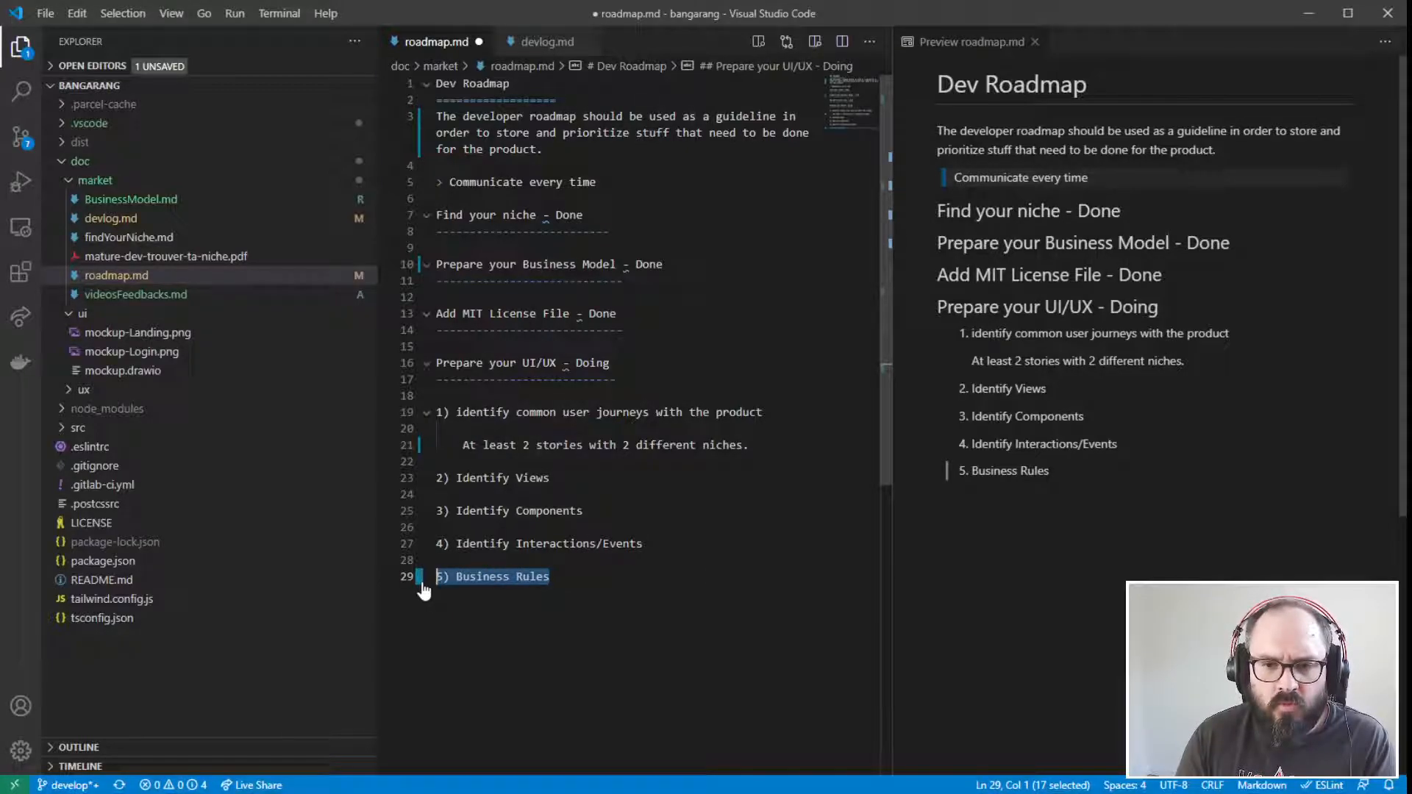
left_click(552, 578)
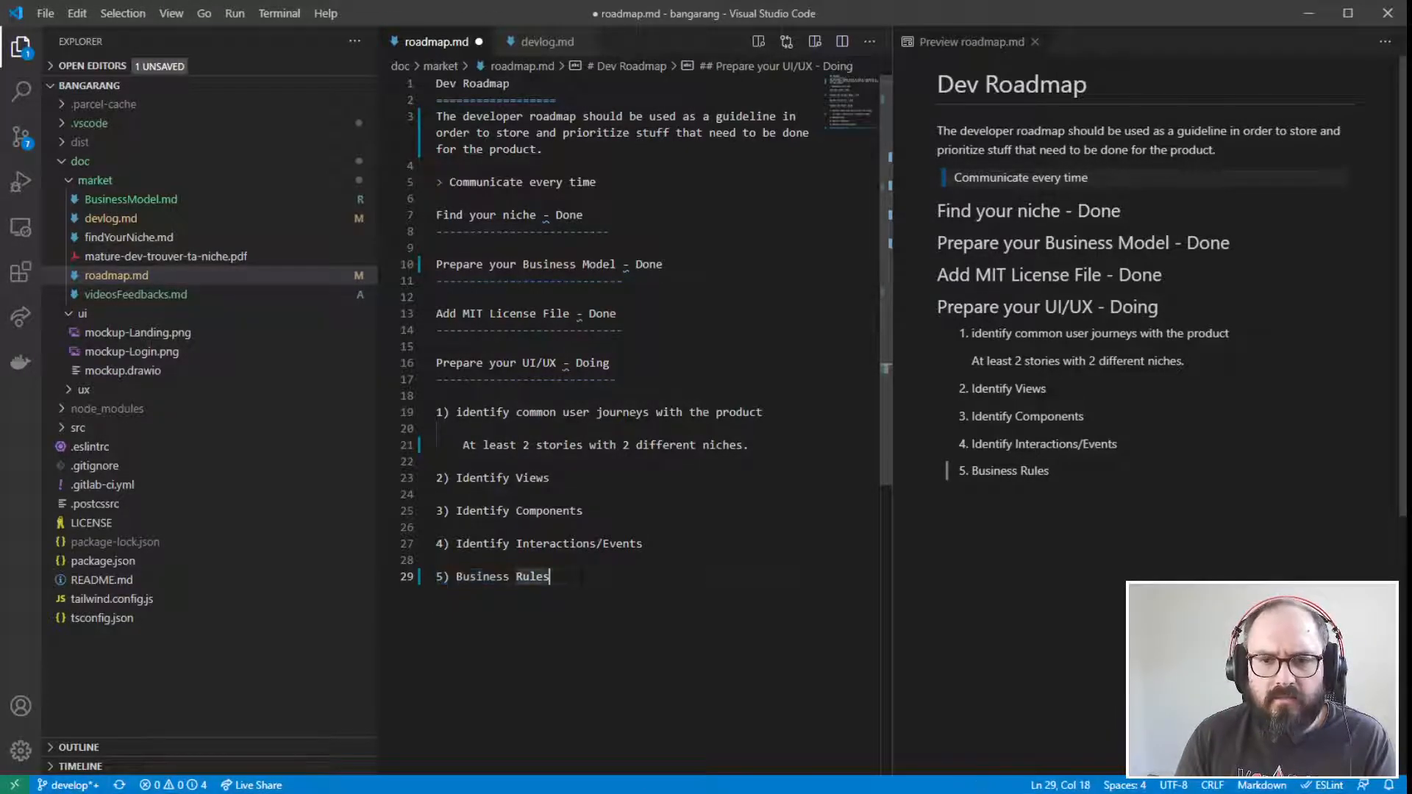
left_click_drag(551, 577, 390, 575)
left_click_drag(552, 577, 365, 373)
left_click(590, 366)
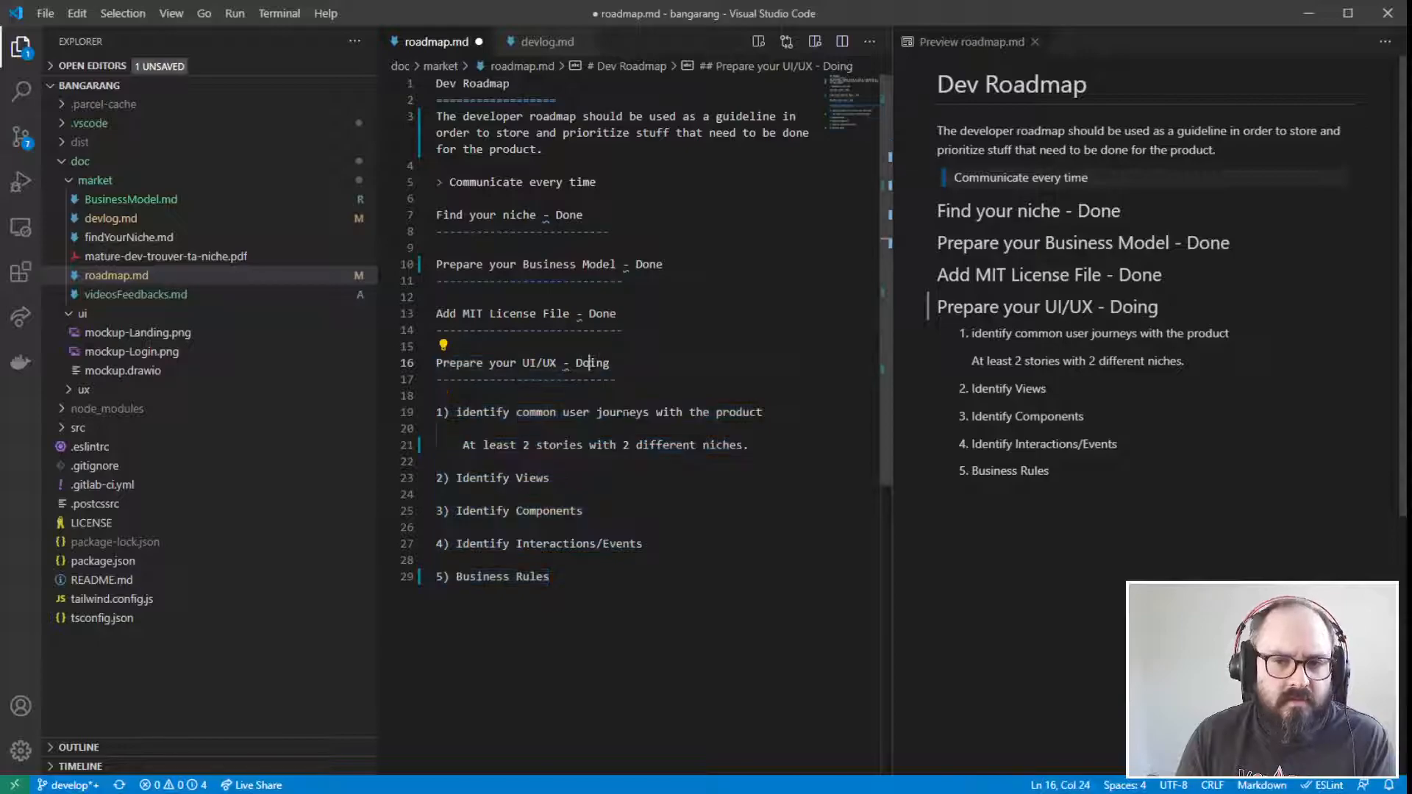
left_click_drag(443, 576, 386, 543)
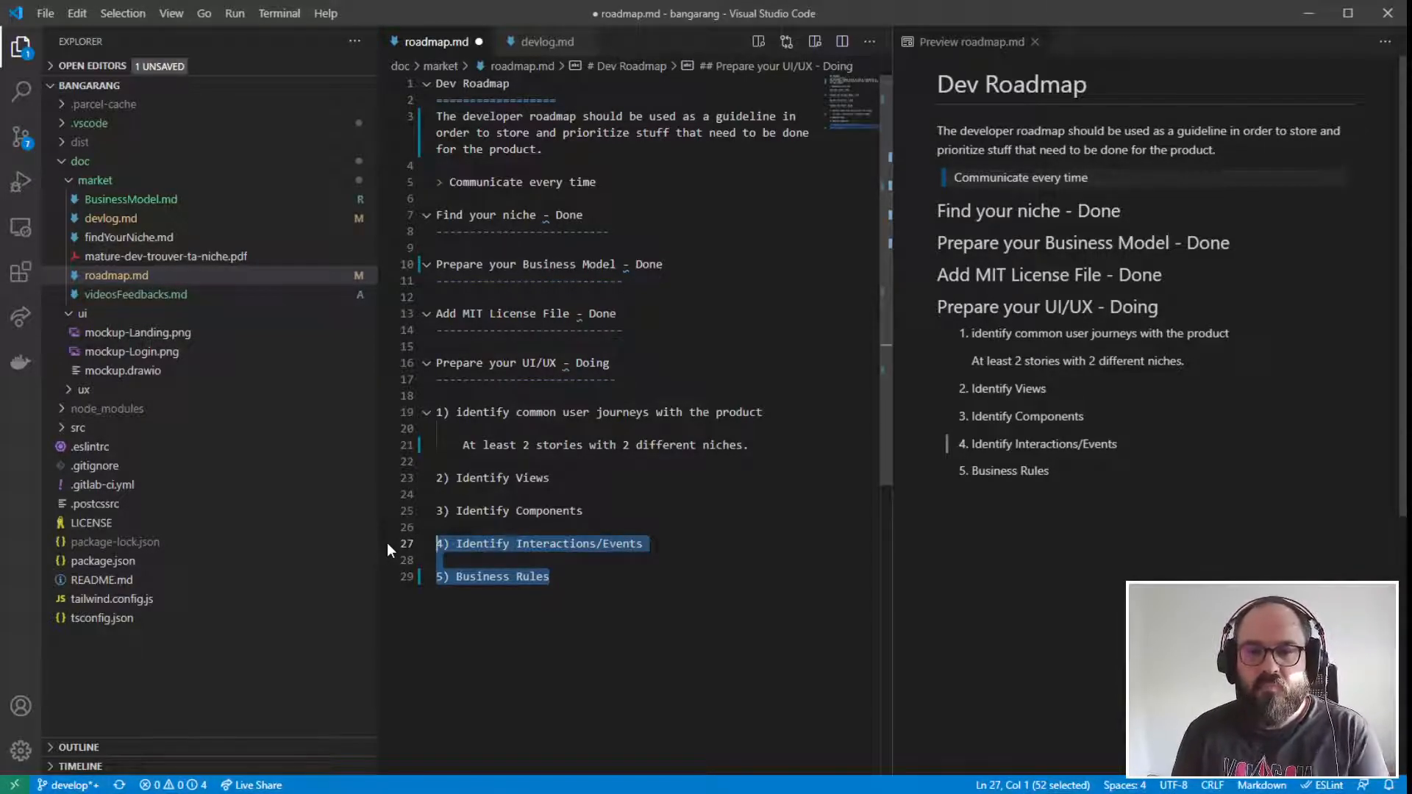
left_click(550, 577)
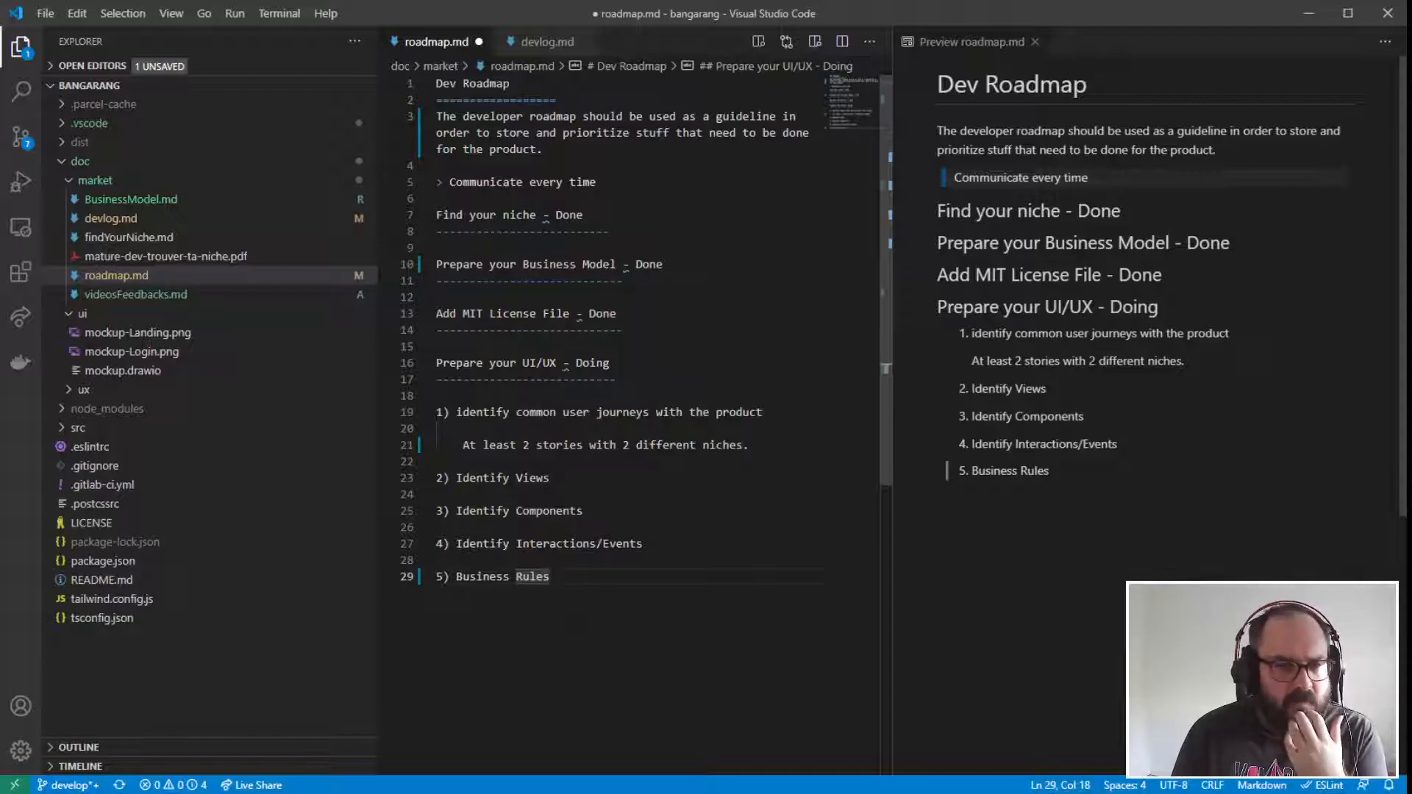
left_click_drag(550, 577, 404, 541)
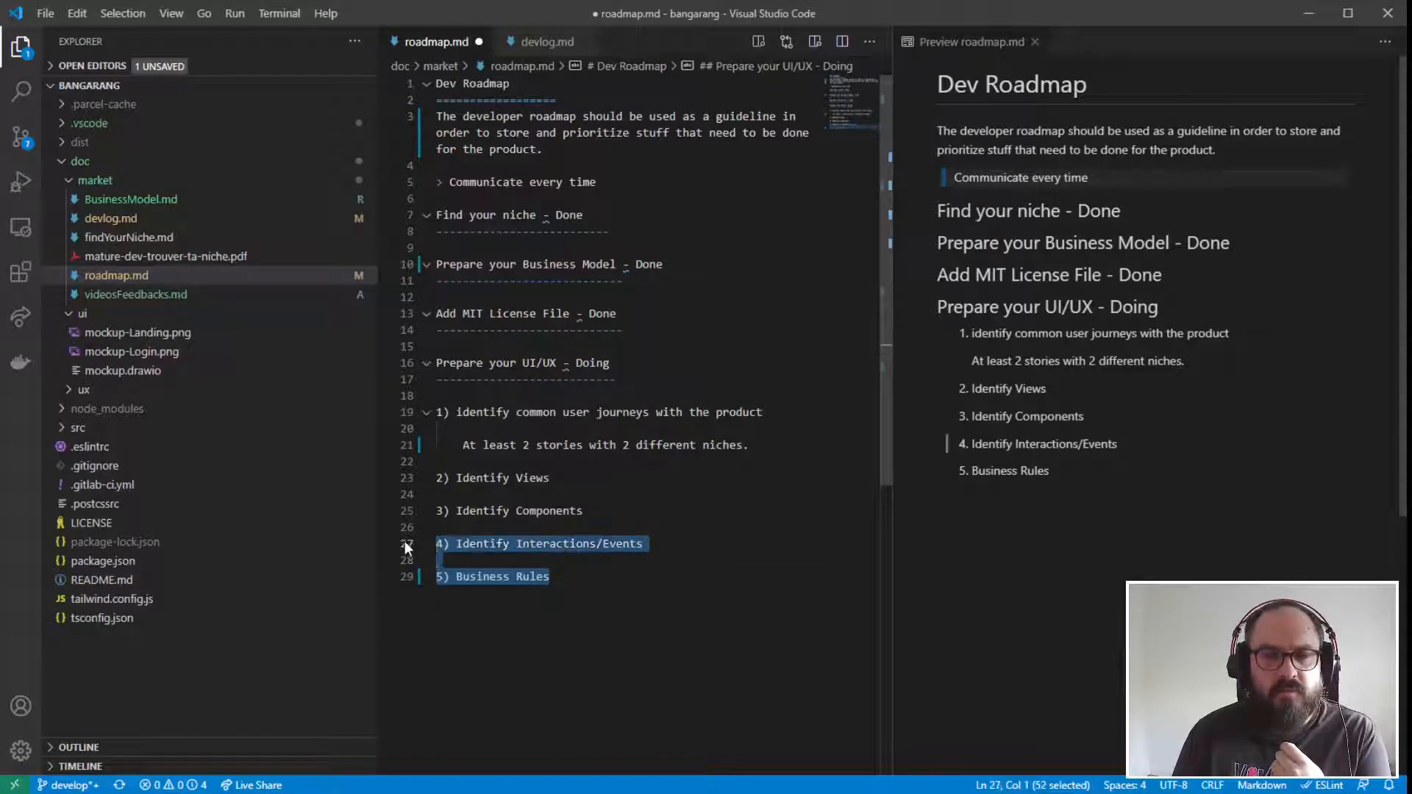
- Add a nested bullet reading "UI" under item 4, "Identify Interactions/Events"
left_click(541, 553)
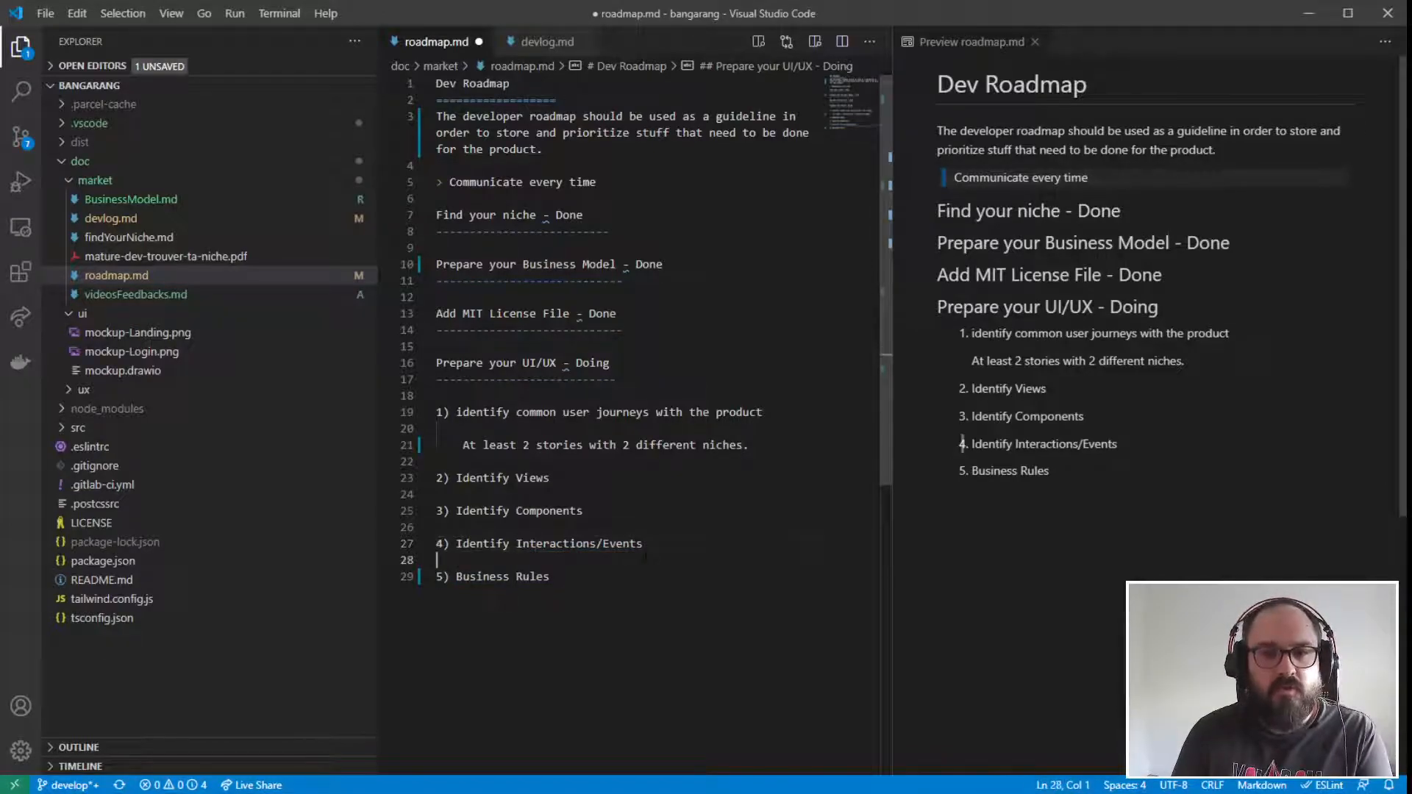
key("Tab")
type("- ")
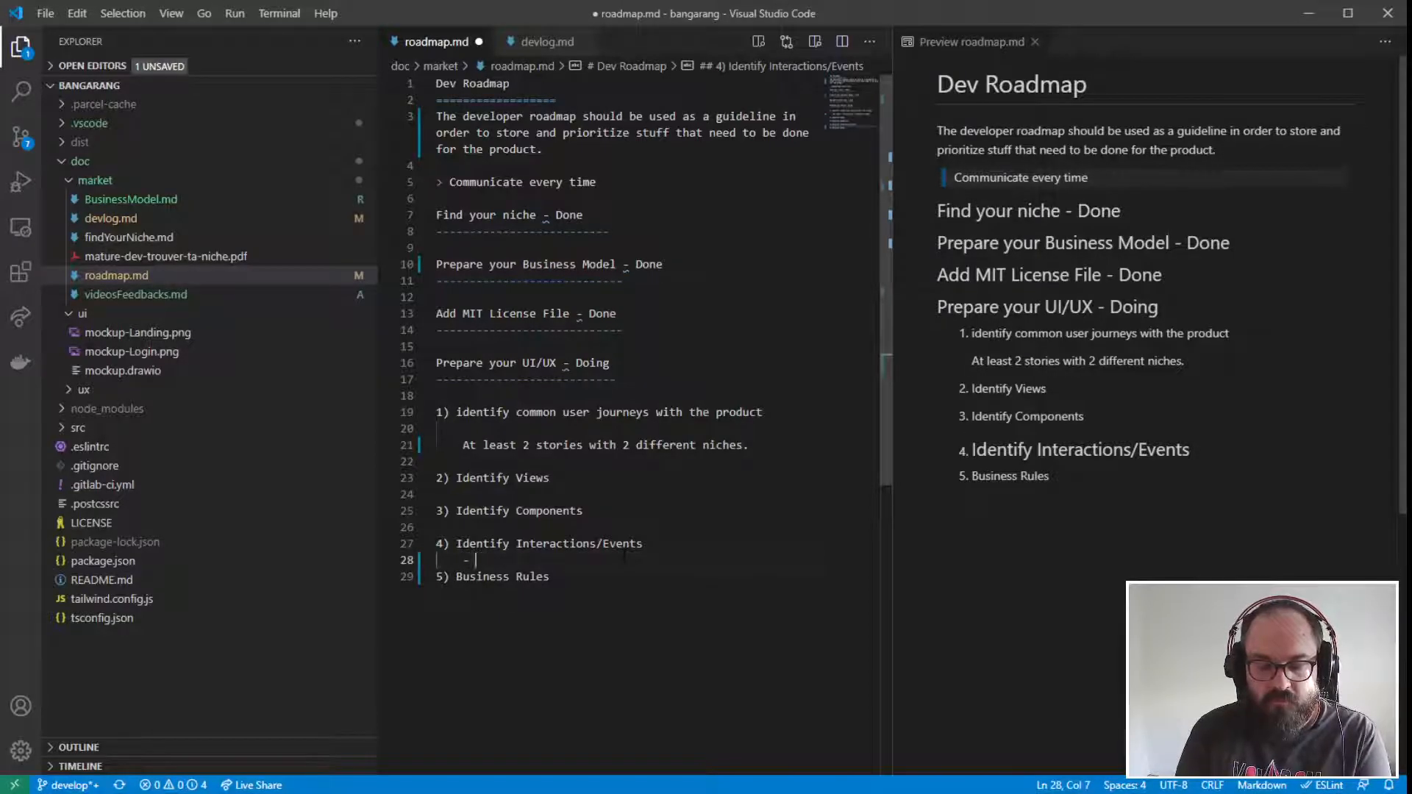
type("UI")
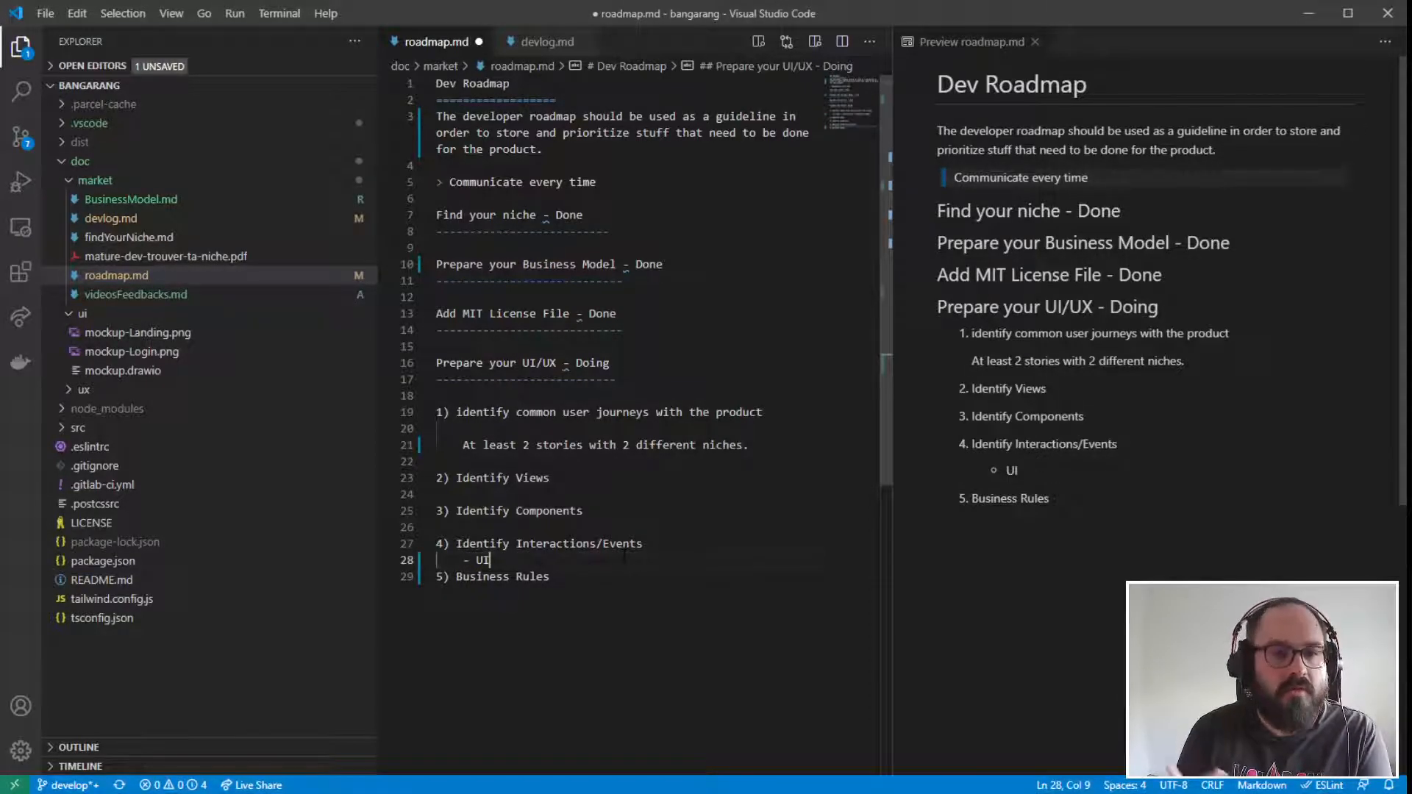
- Add a second nested bullet reading "Business Events" below the "UI" bullet
key("Return")
type("-")
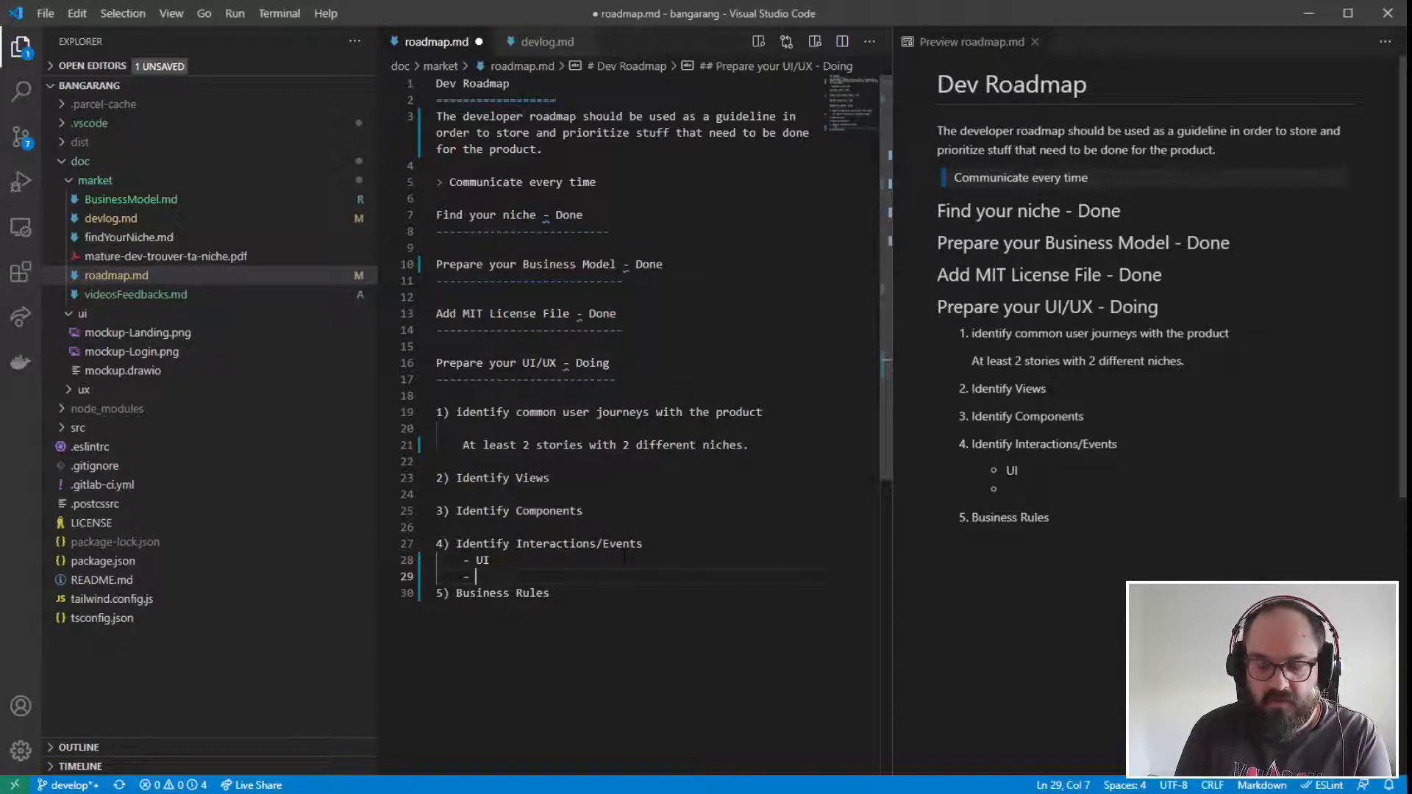
type("Busi")
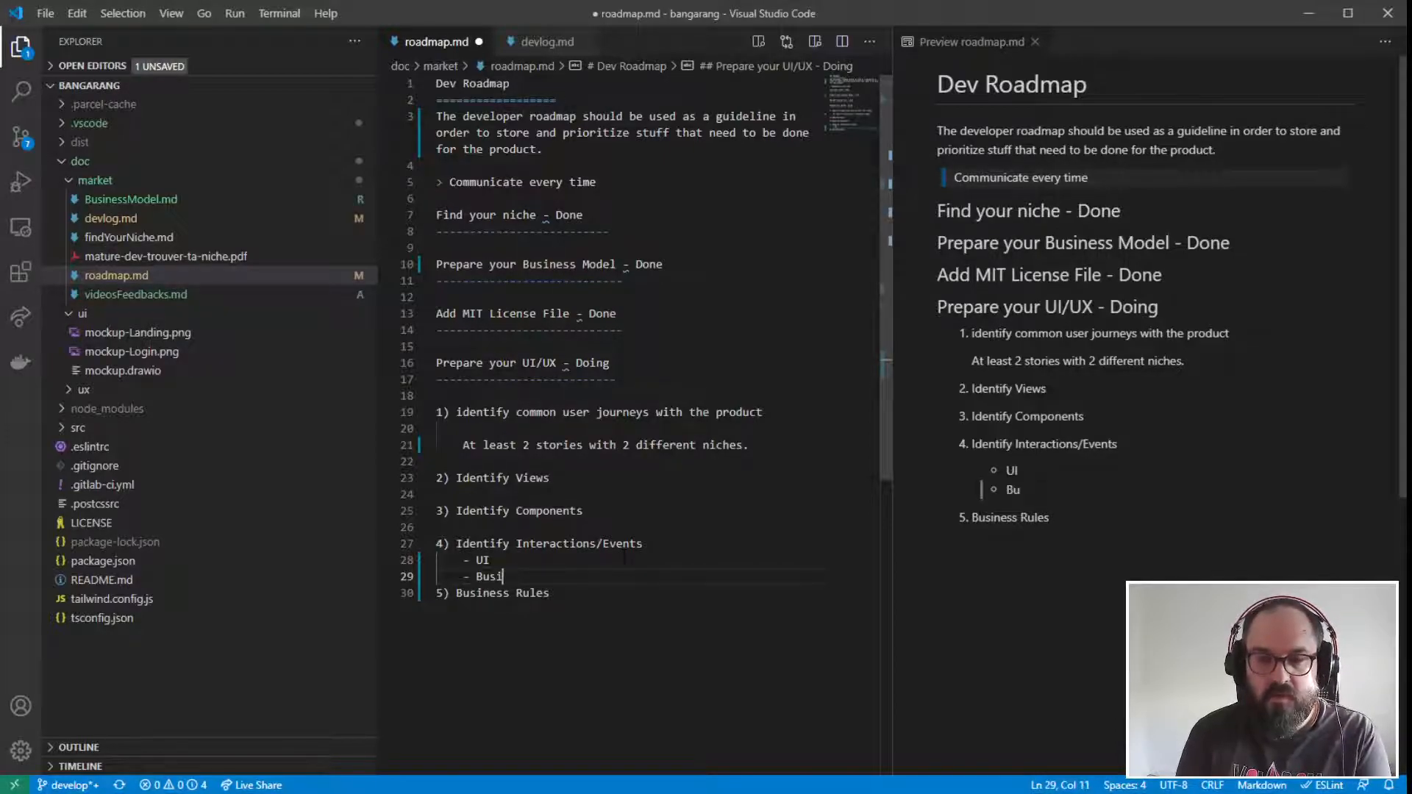
type("ness ")
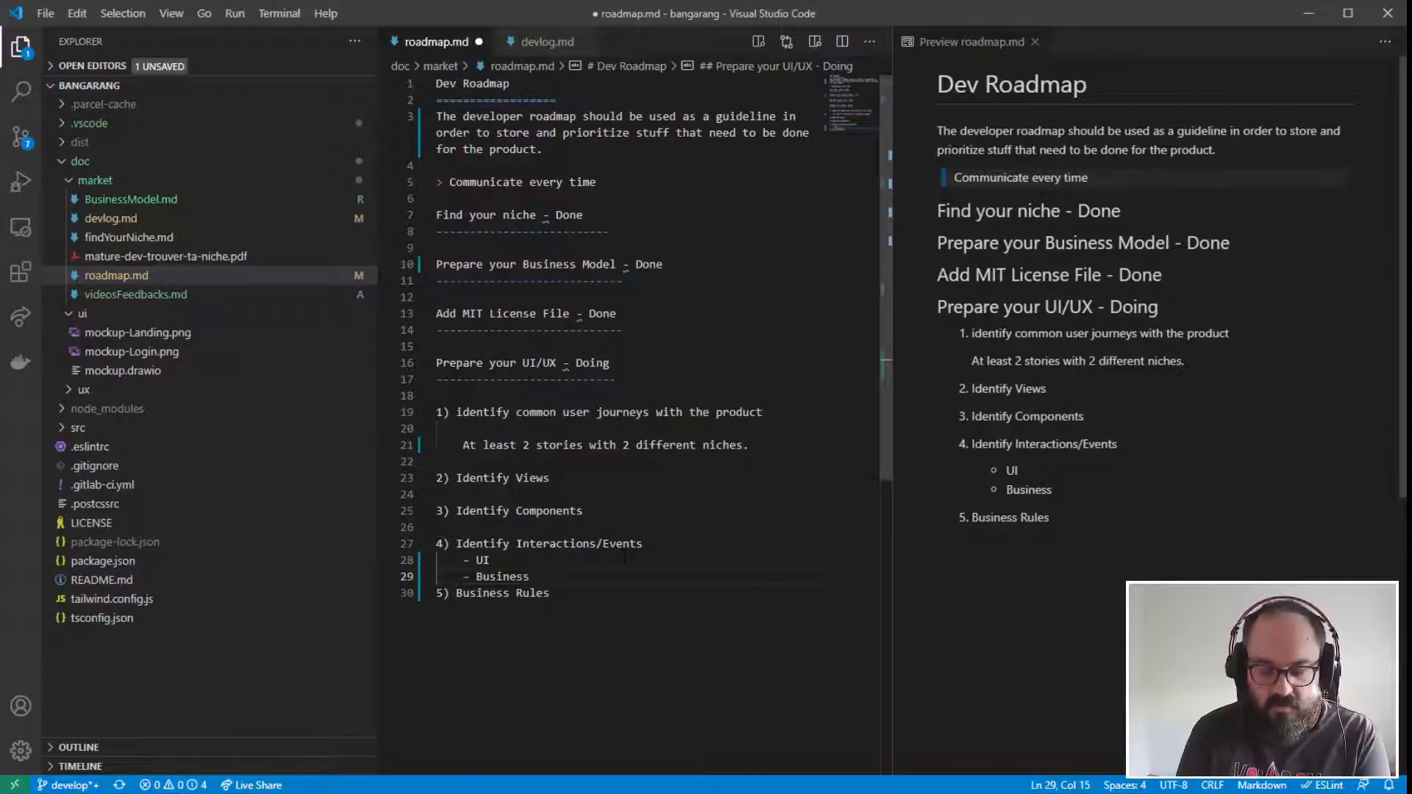
type("Ev")
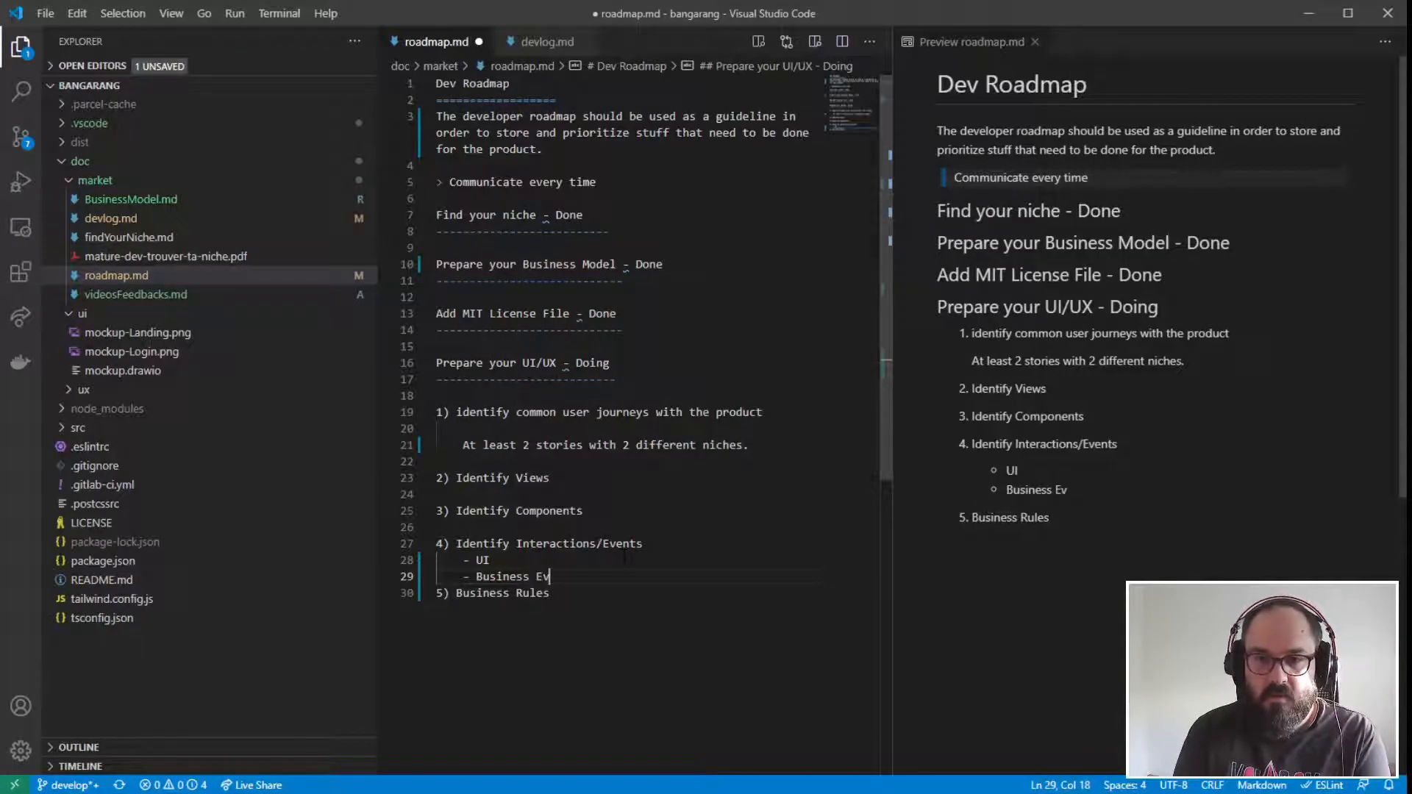
type("ents")
- Extend the "UI" bullet to read "UI Events" and look over the two event bullets
left_click(624, 557)
type("Ev")
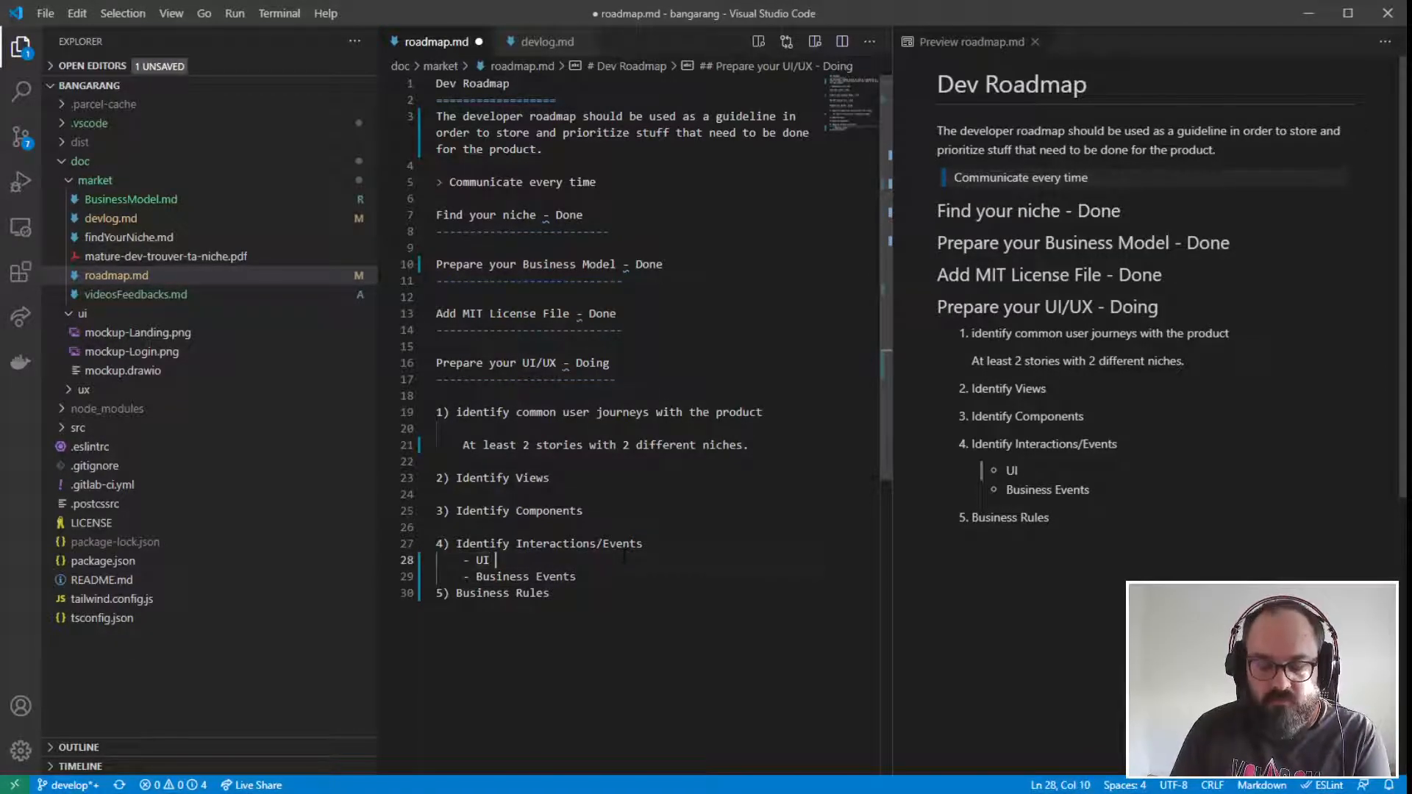
type("ents")
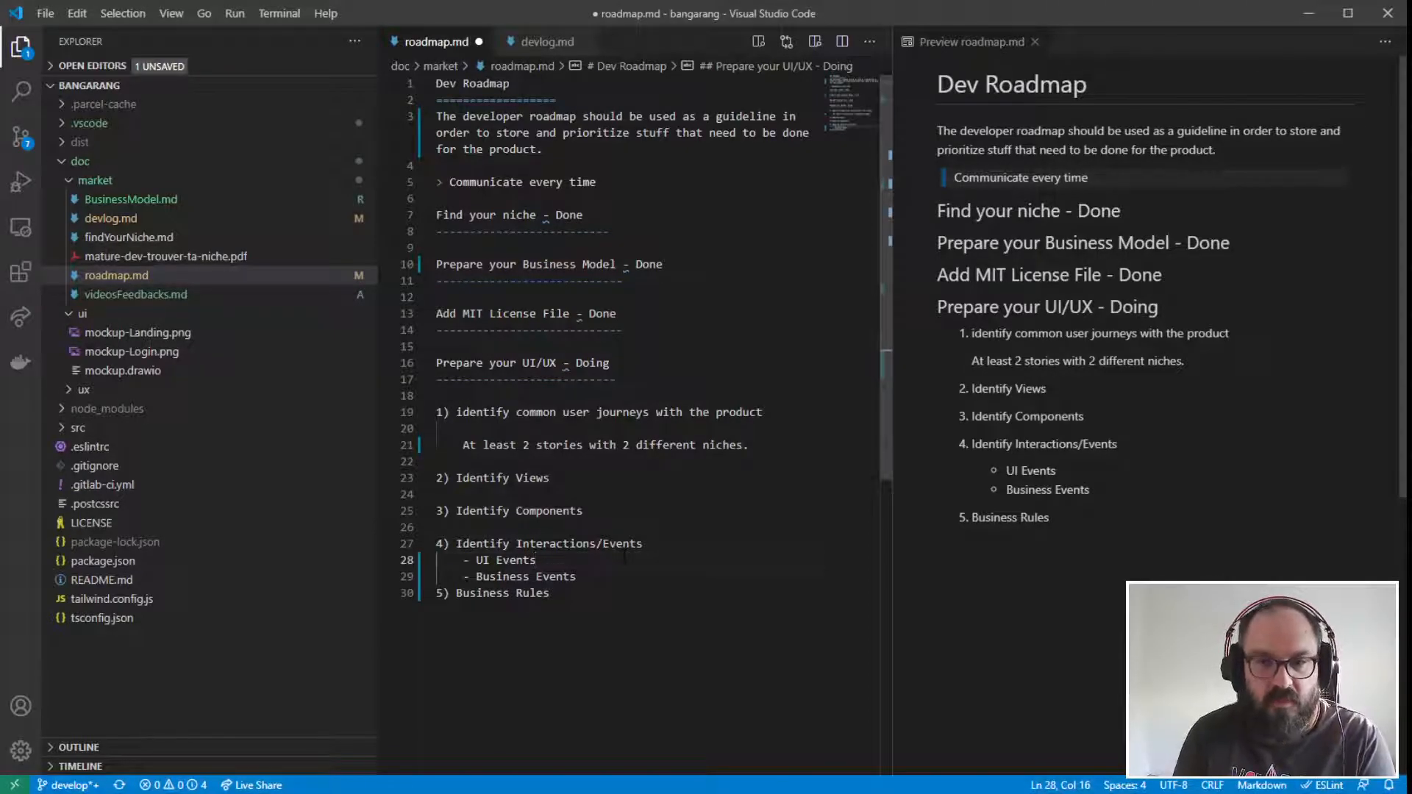
left_click_drag(577, 577, 450, 560)
- Add a nested bullet reading "UI Rules ?" under item 5, "Business Rules"
left_click(552, 593)
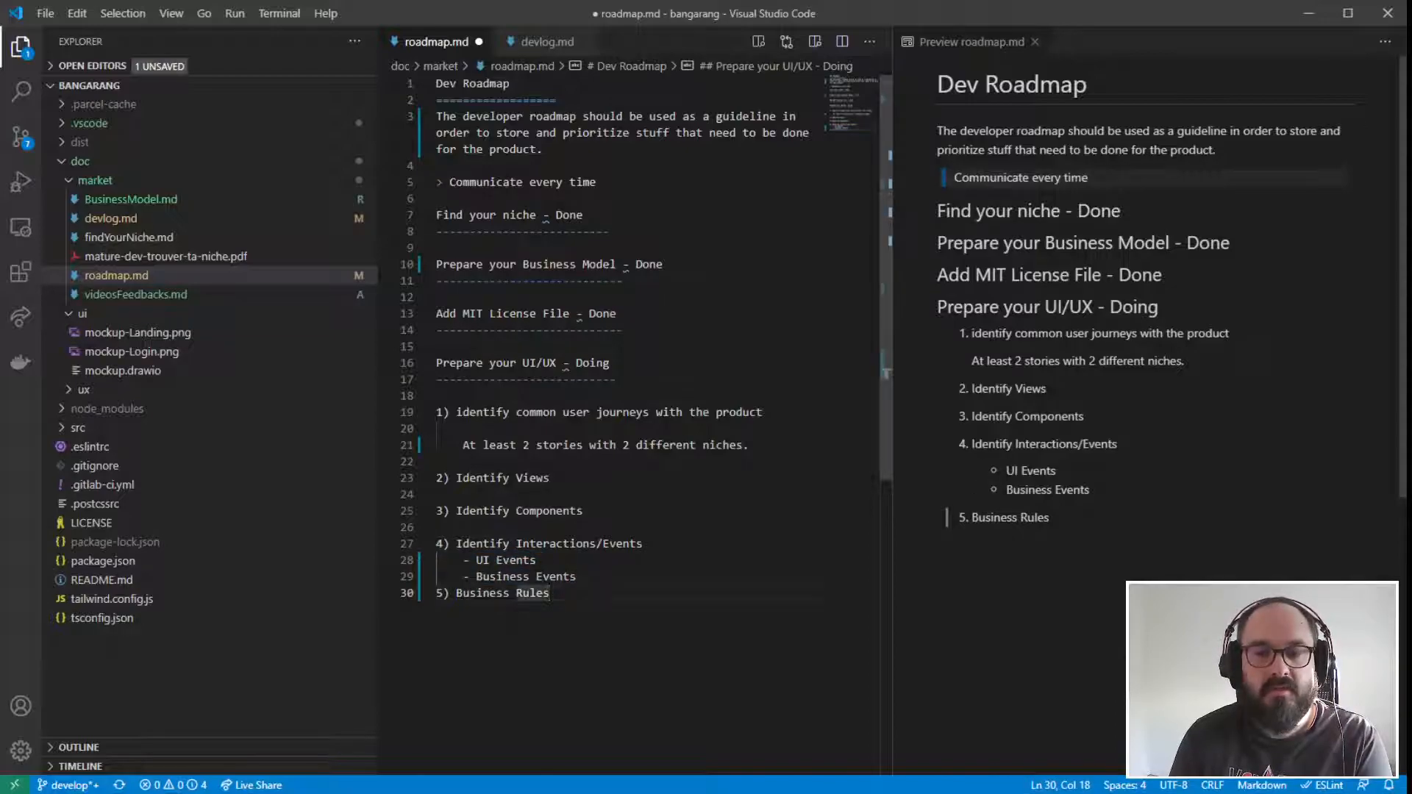
key("Return")
key("Tab")
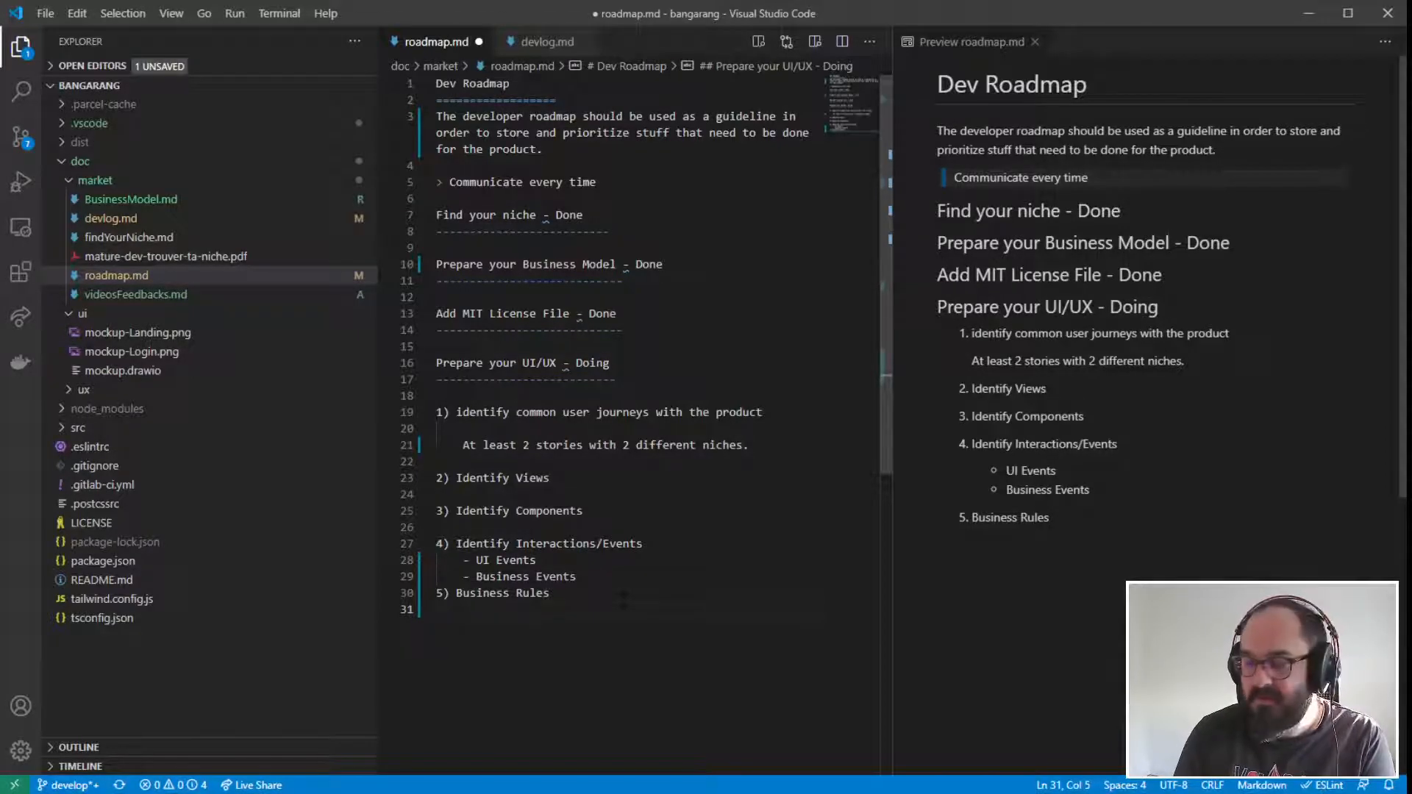
type("-")
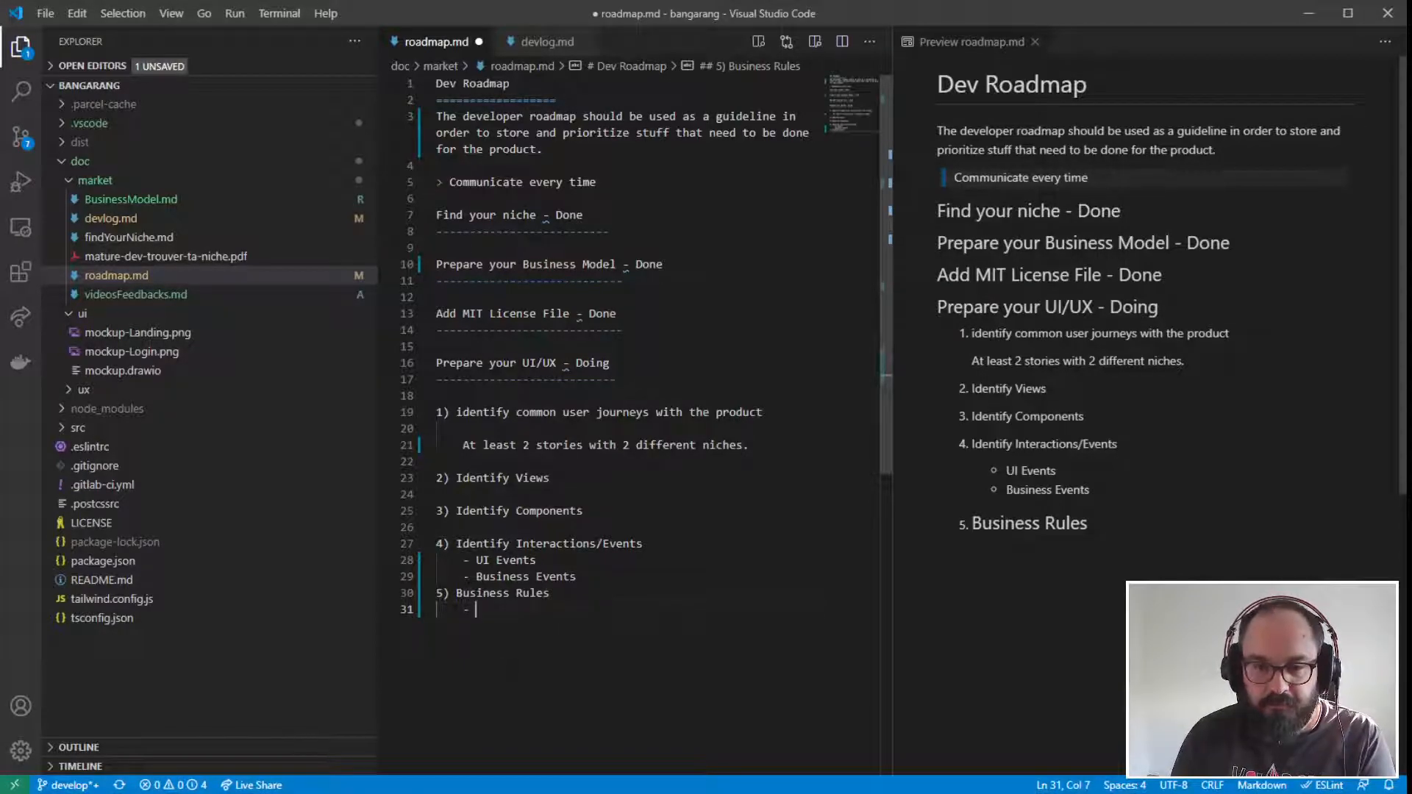
left_click(644, 544)
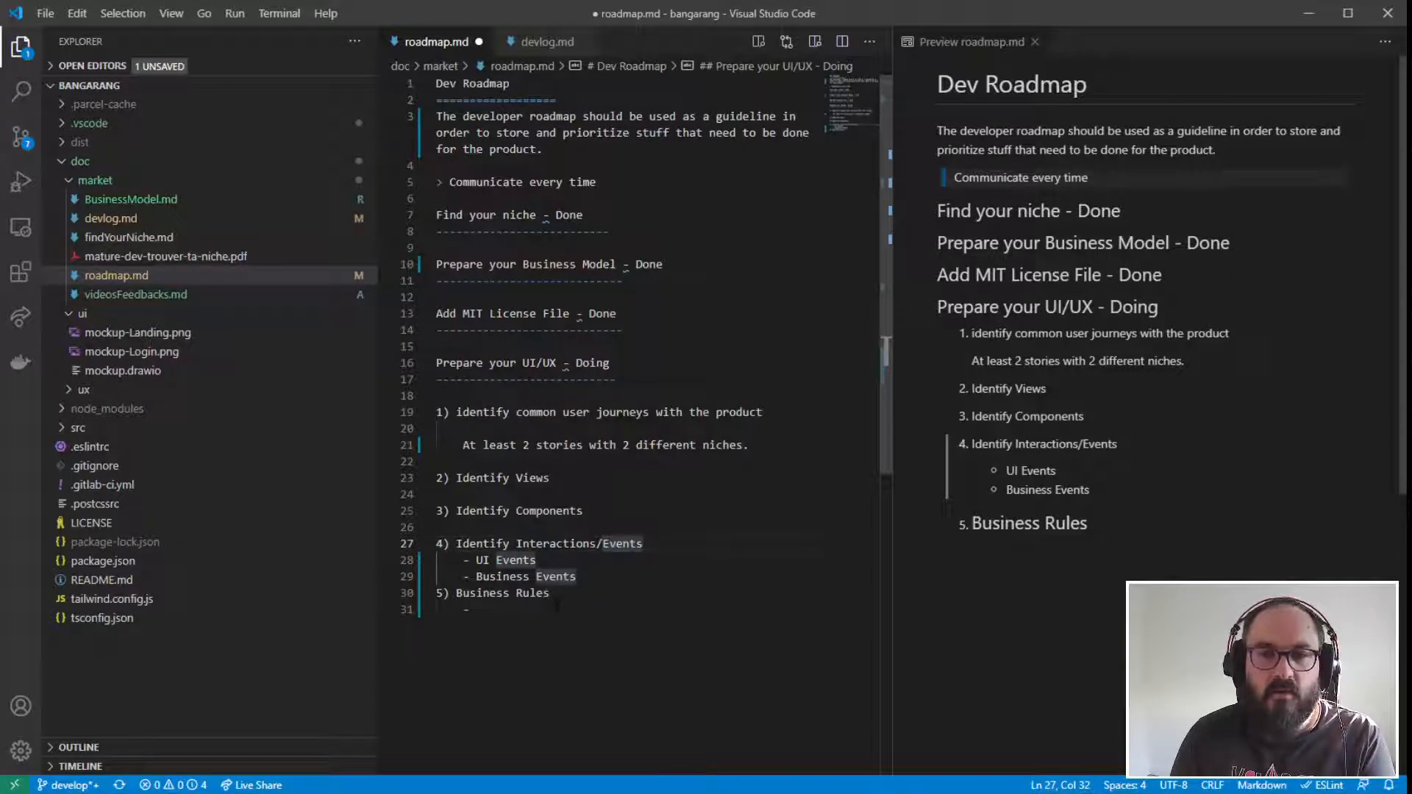
left_click(503, 608)
left_click_drag(553, 593, 380, 591)
left_click(531, 609)
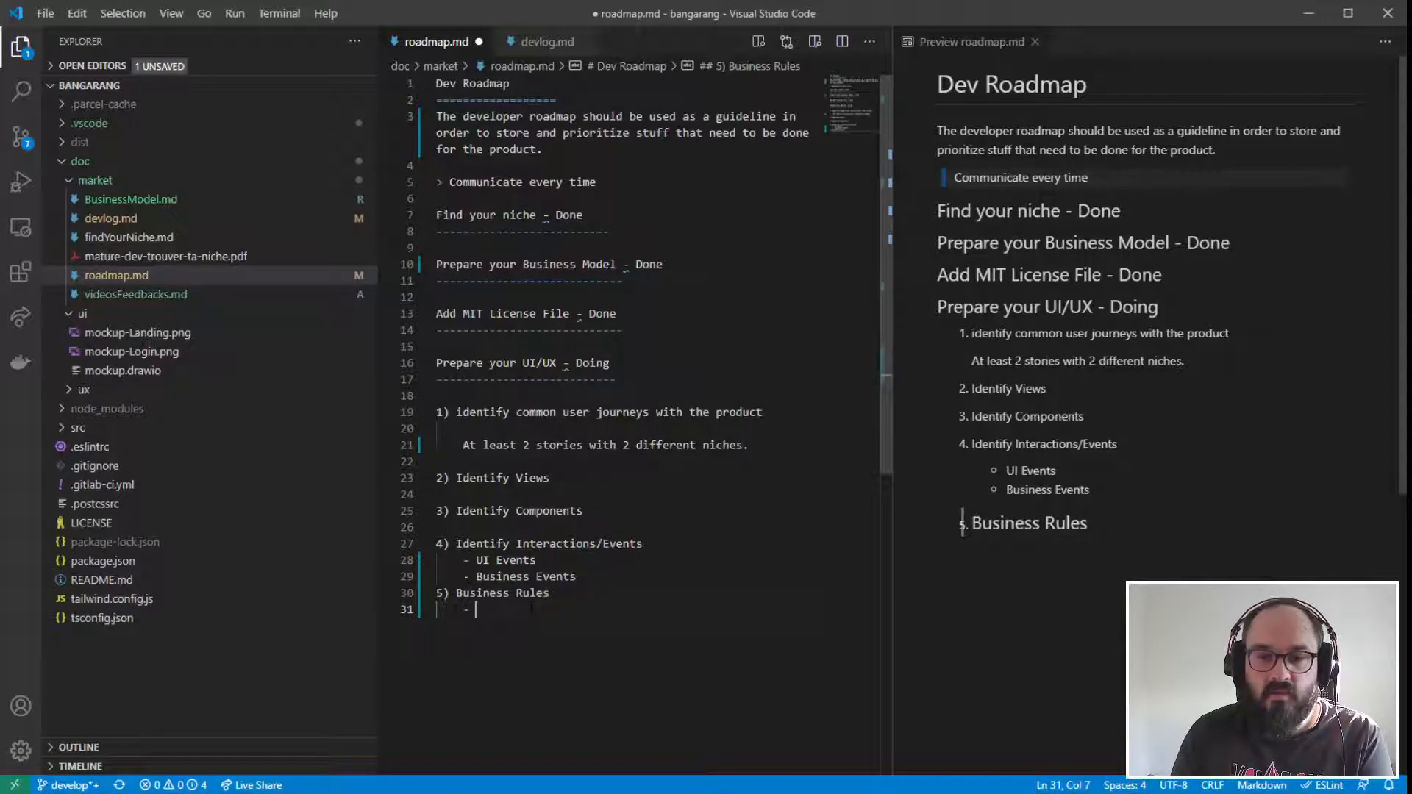
type("R")
key("BackSpace")
type("UI Rules")
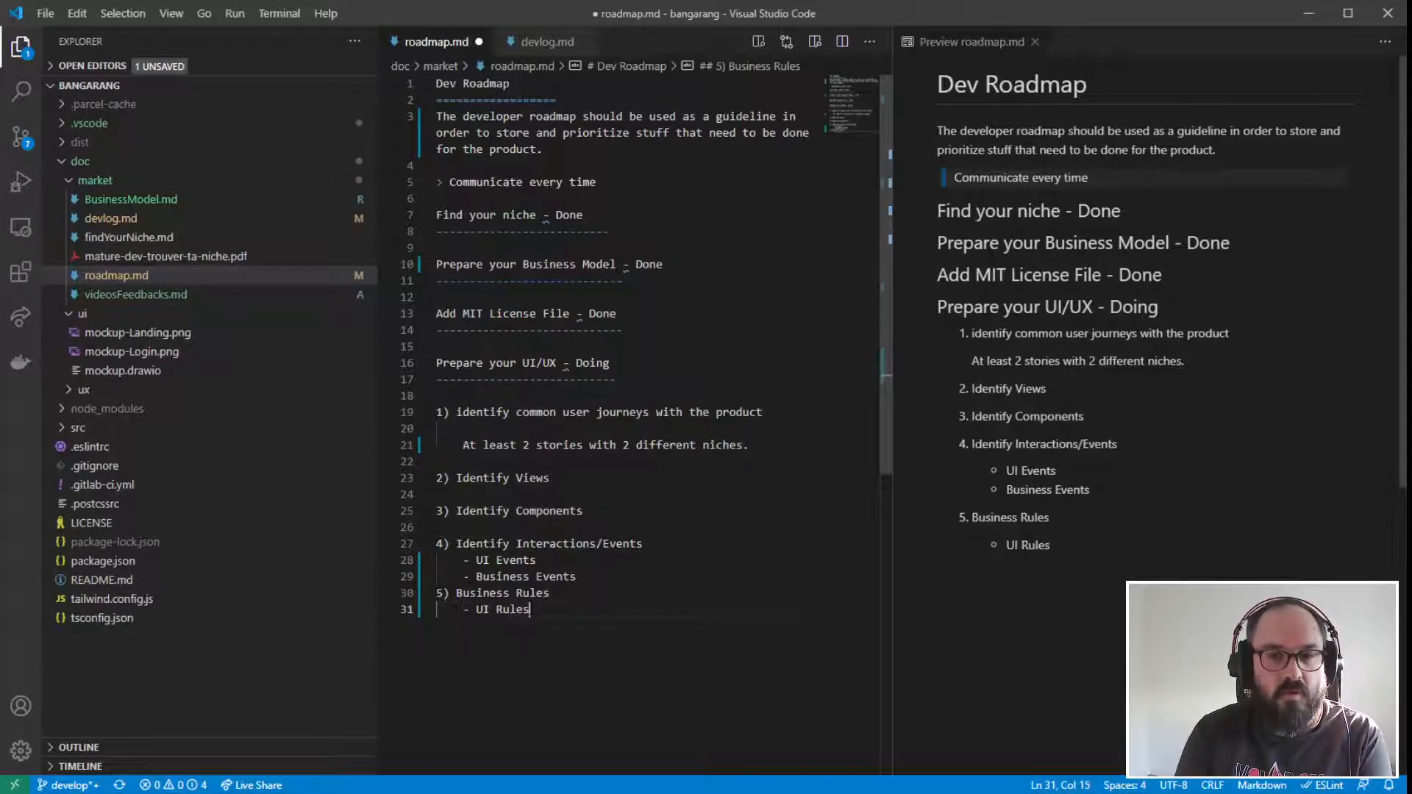
type(" ?")
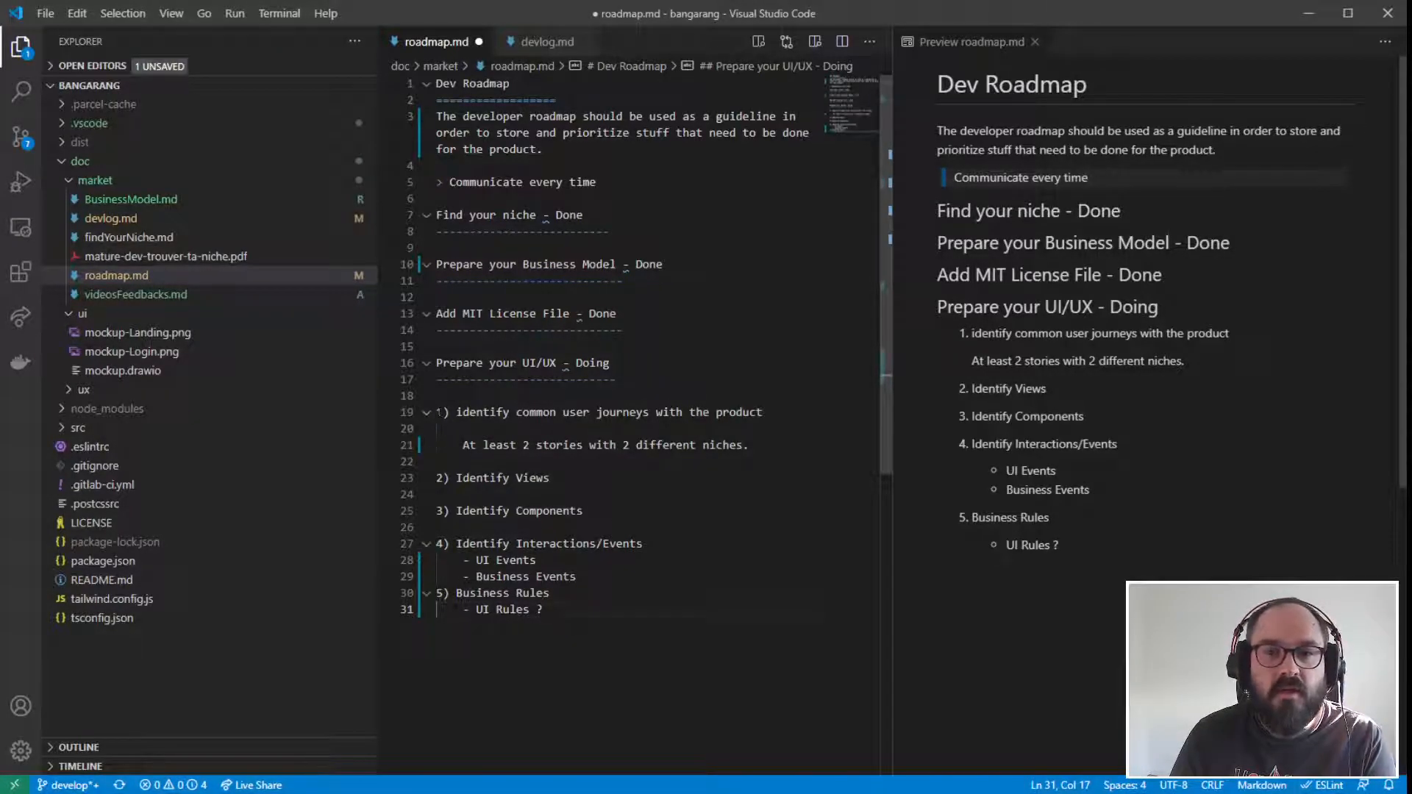
- Go back over the roadmap's numbered items on user journeys, views, components and interactions
left_click_drag(437, 412, 562, 522)
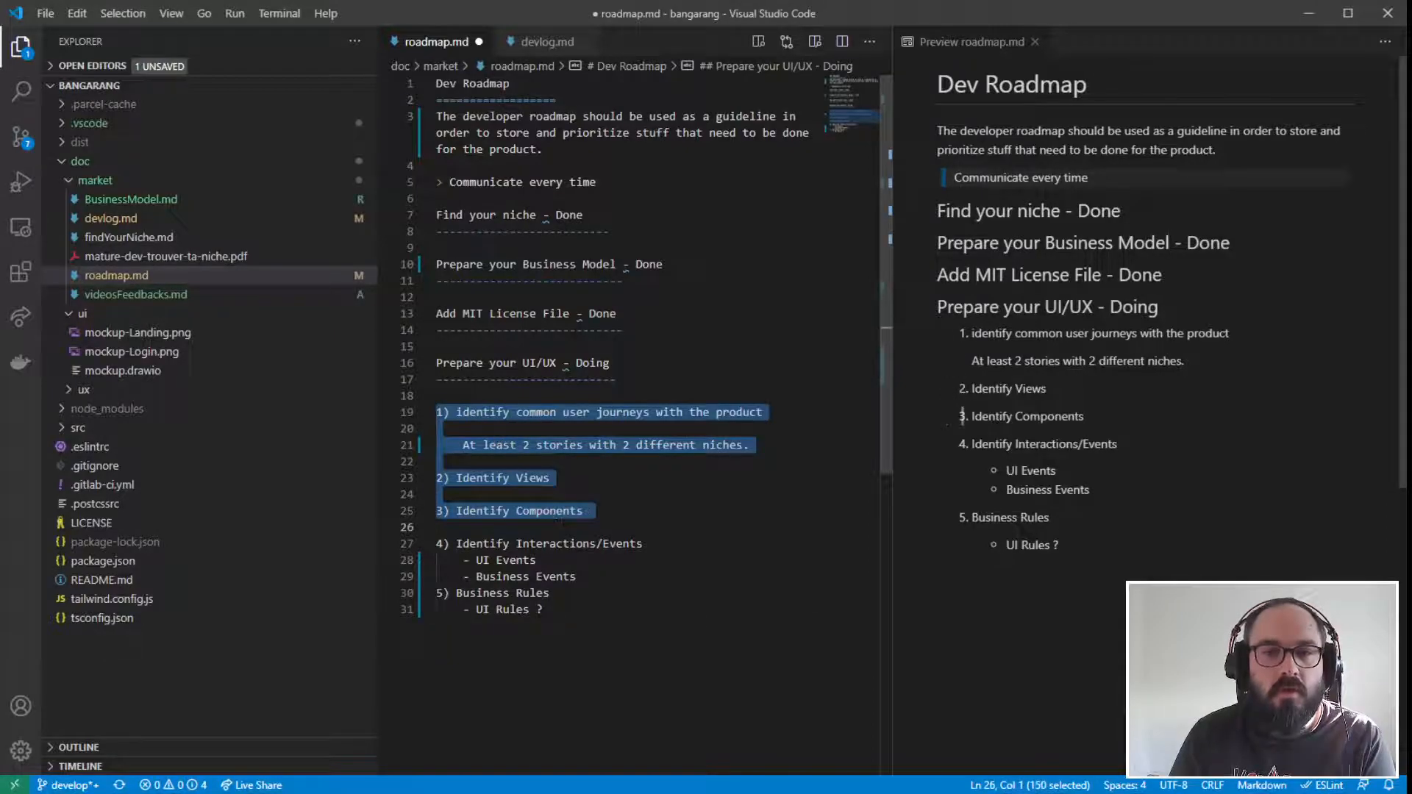
left_click(625, 525)
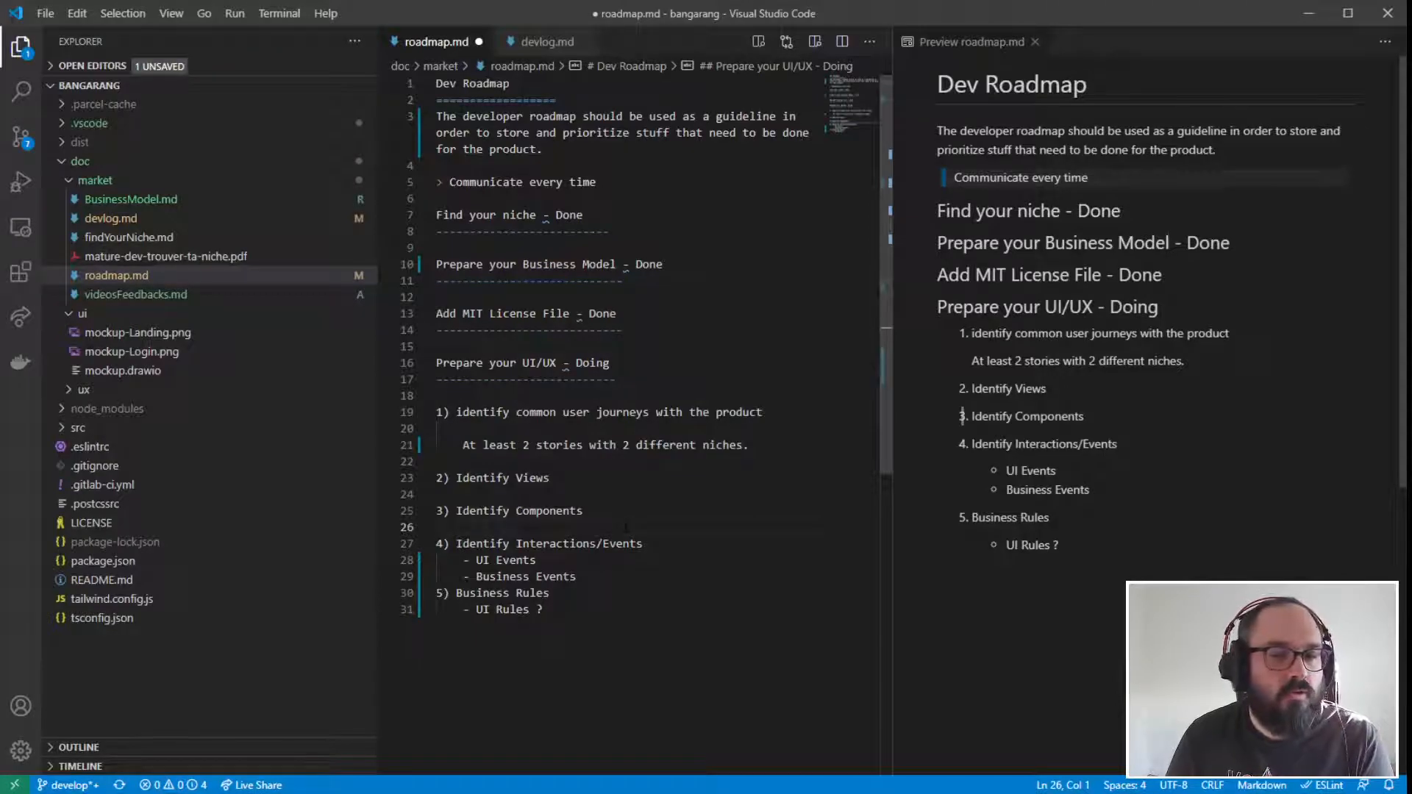
left_click_drag(450, 411, 577, 544)
left_click(604, 491)
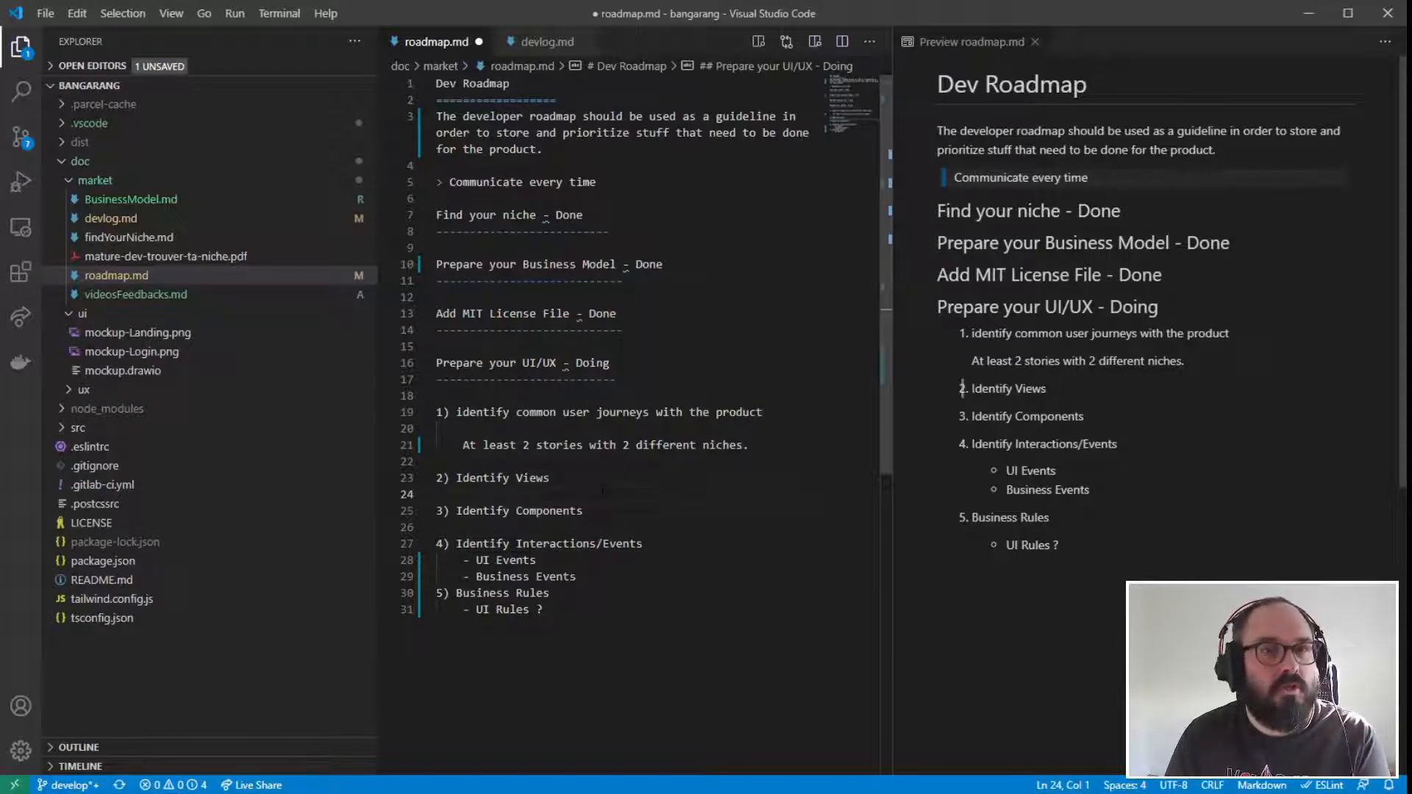
- Add a second nested bullet reading "Business Rules" under item 5, below the "UI Rules ?" bullet
left_click(542, 610)
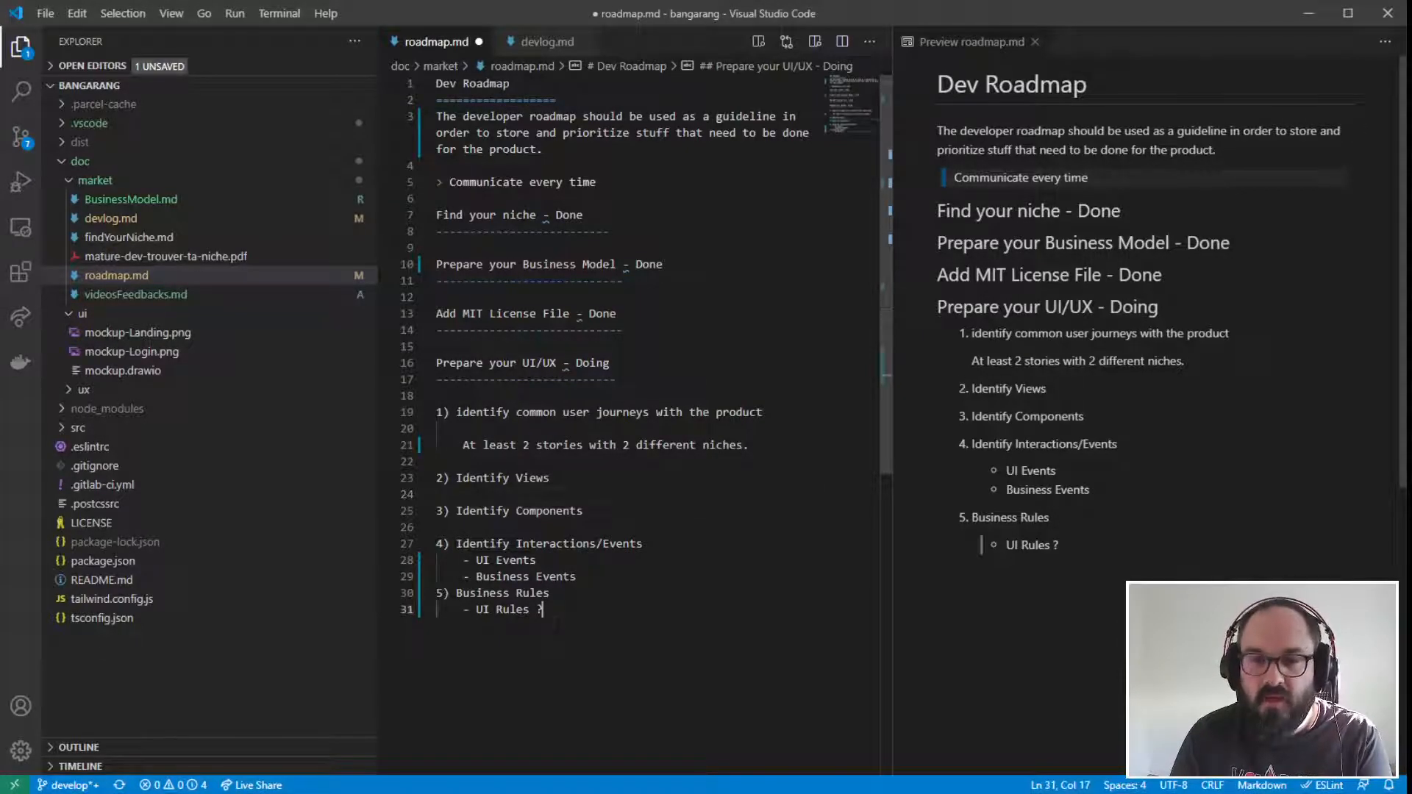
key("Return")
type("-")
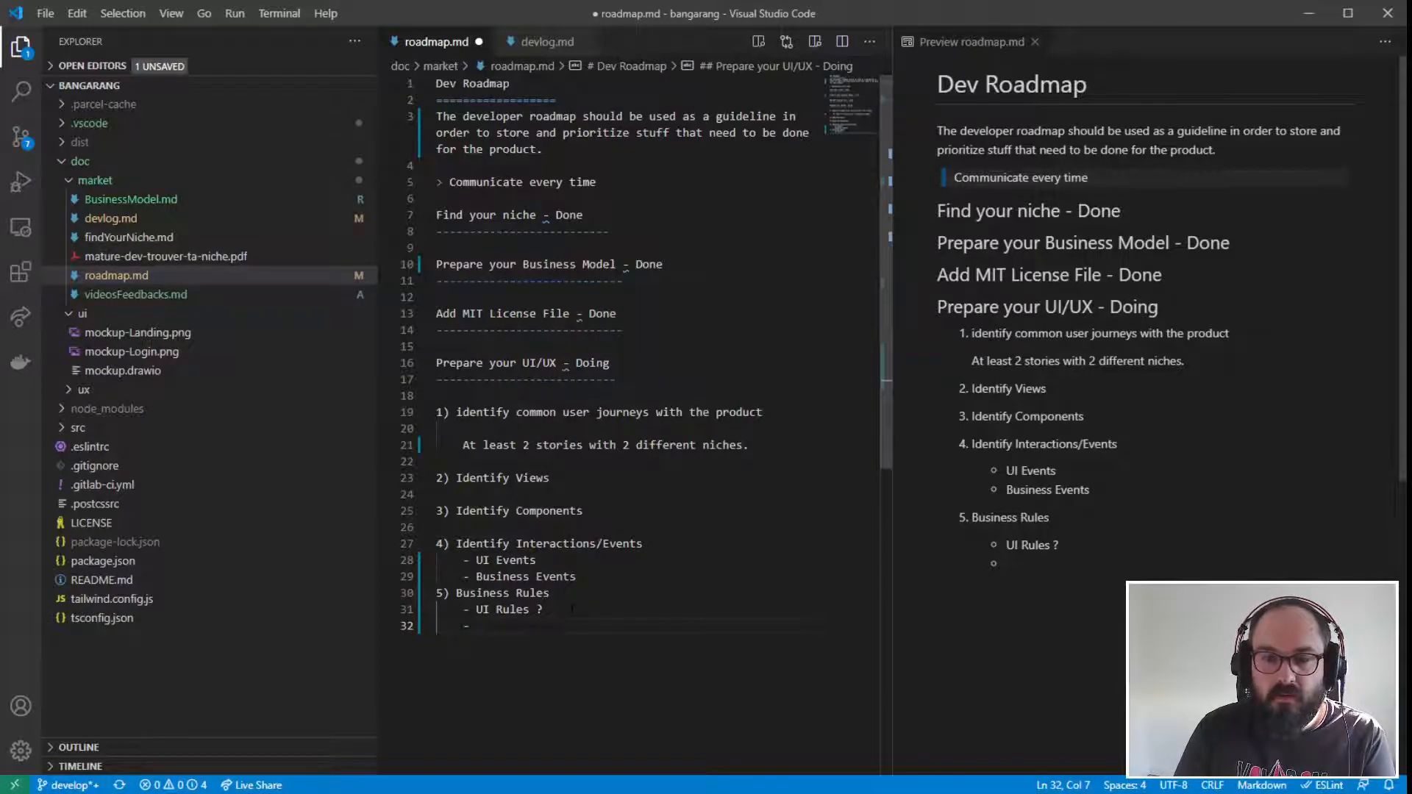
type("Business Rules")
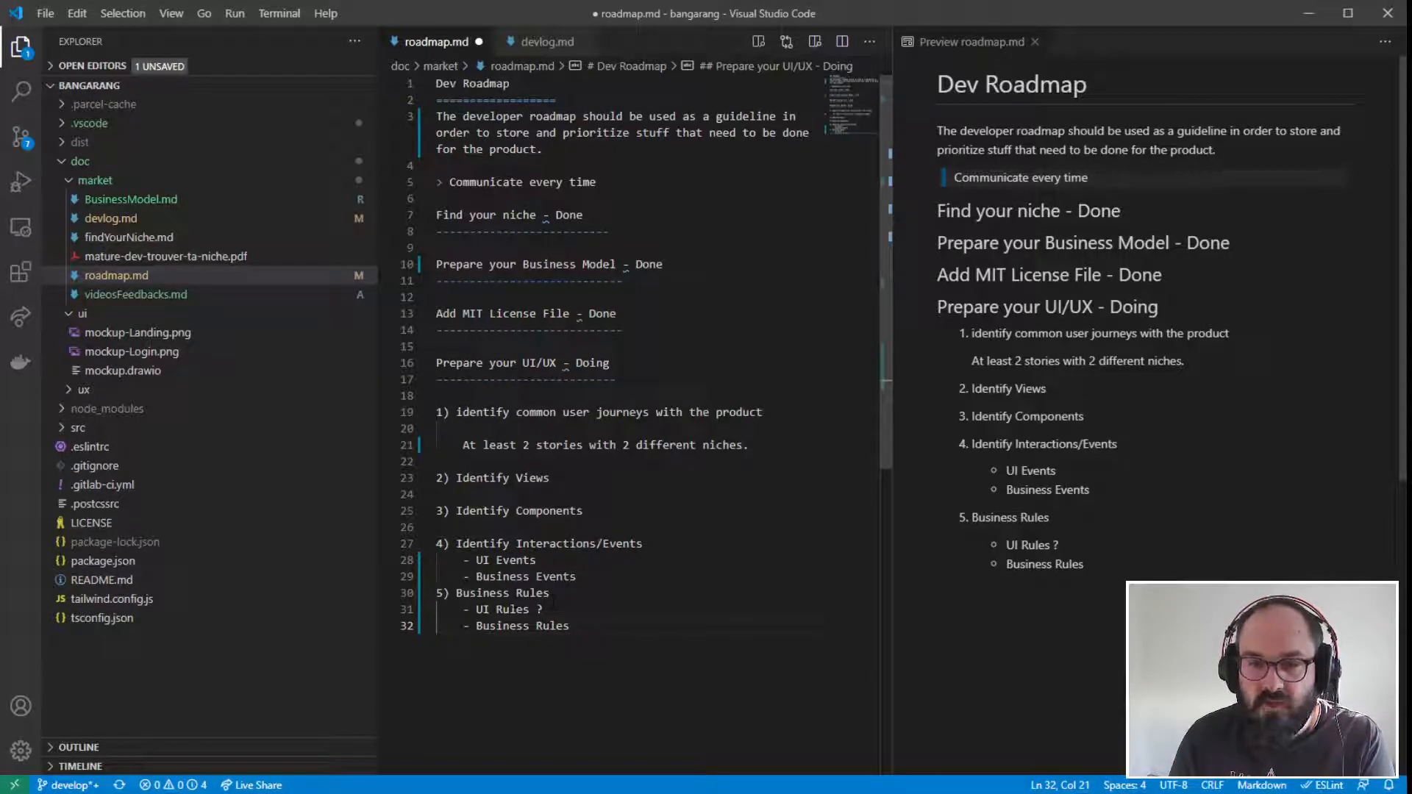
- Shorten the title of numbered item 5 to "Rules"
left_click_drag(510, 594, 455, 594)
key("Delete")
key("Delete")
left_click(571, 627)
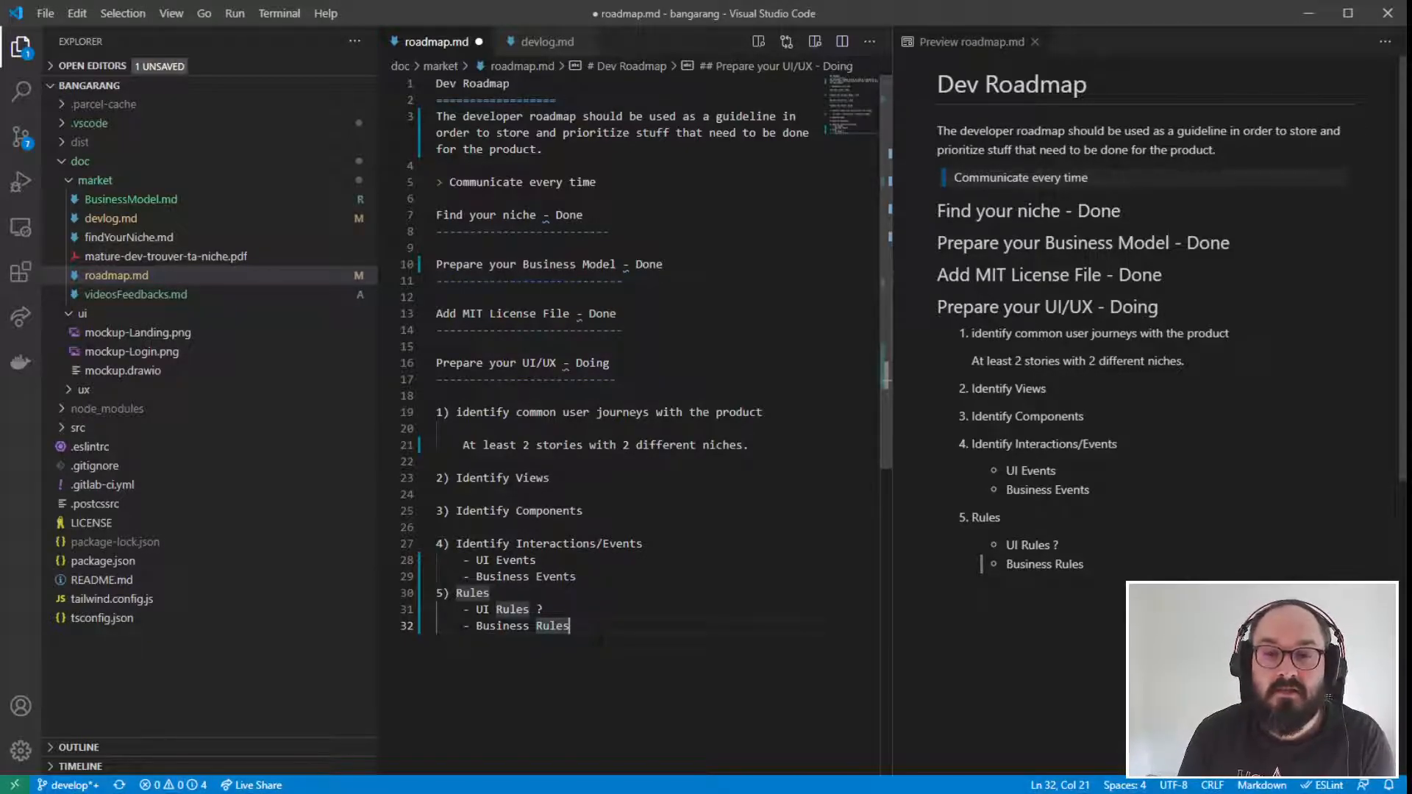
- Go over the "Prepare your UI/UX" section from the user journeys through the components and event bullets
left_click_drag(436, 363, 663, 456)
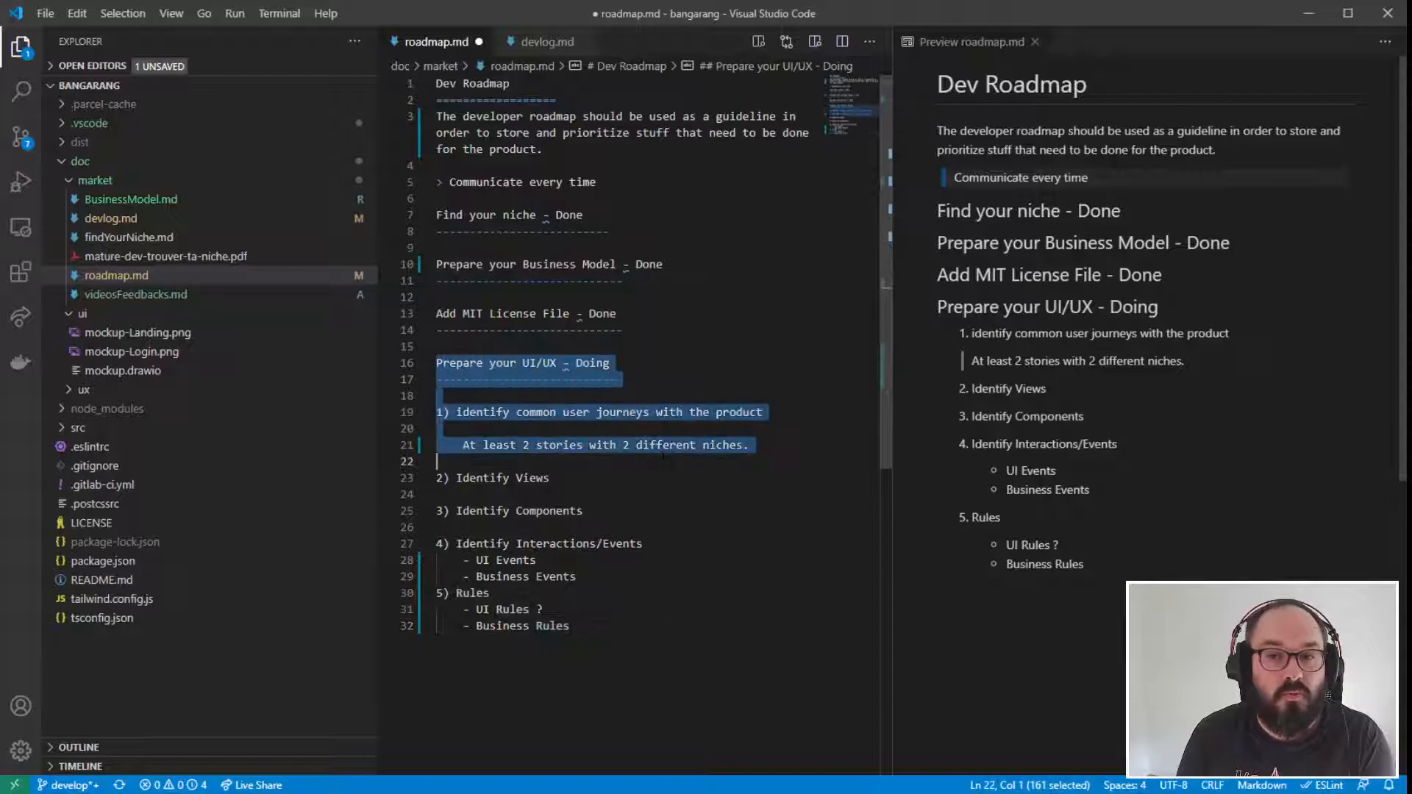
key("shift+Down")
key("shift+Down")
key("shift+Down")
key("shift+Down")
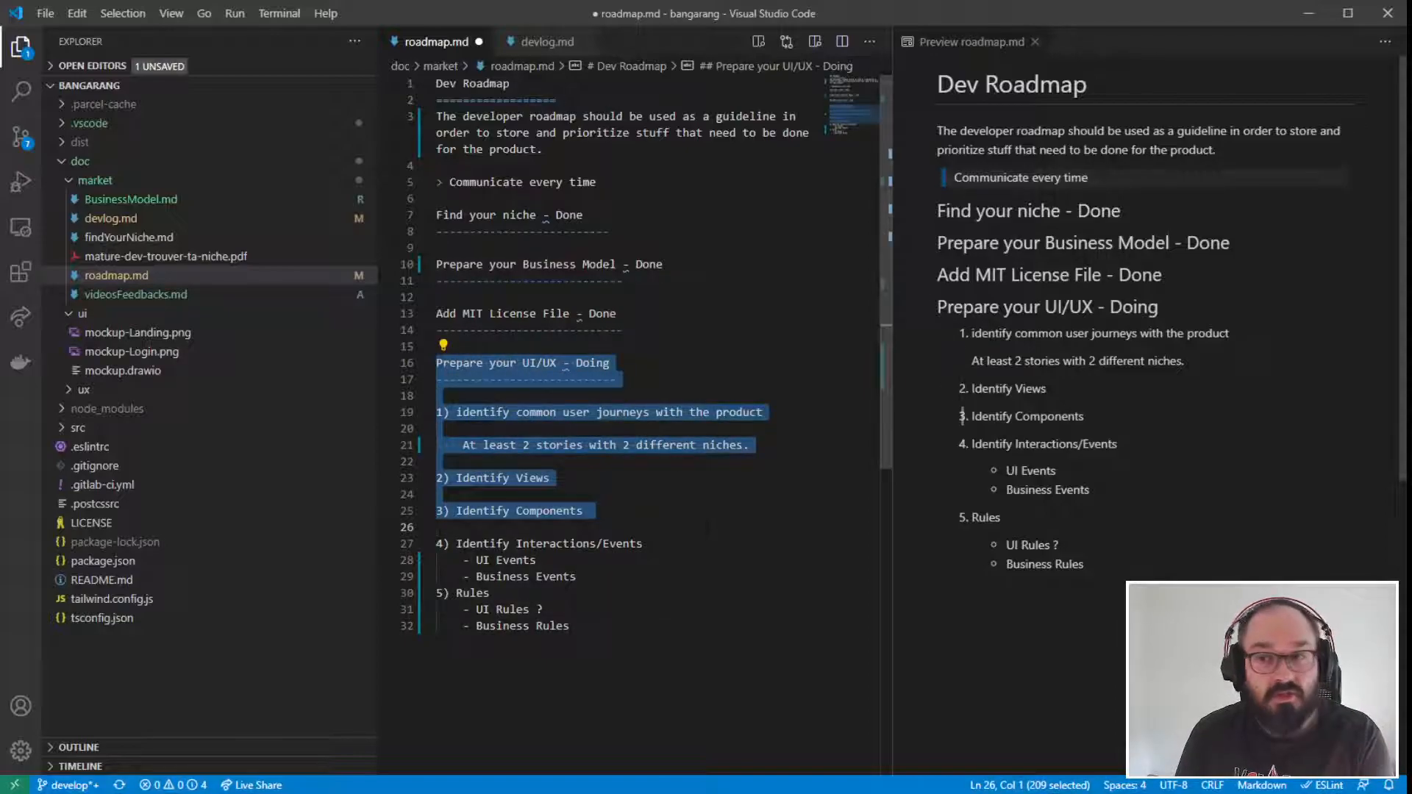
left_click(676, 559)
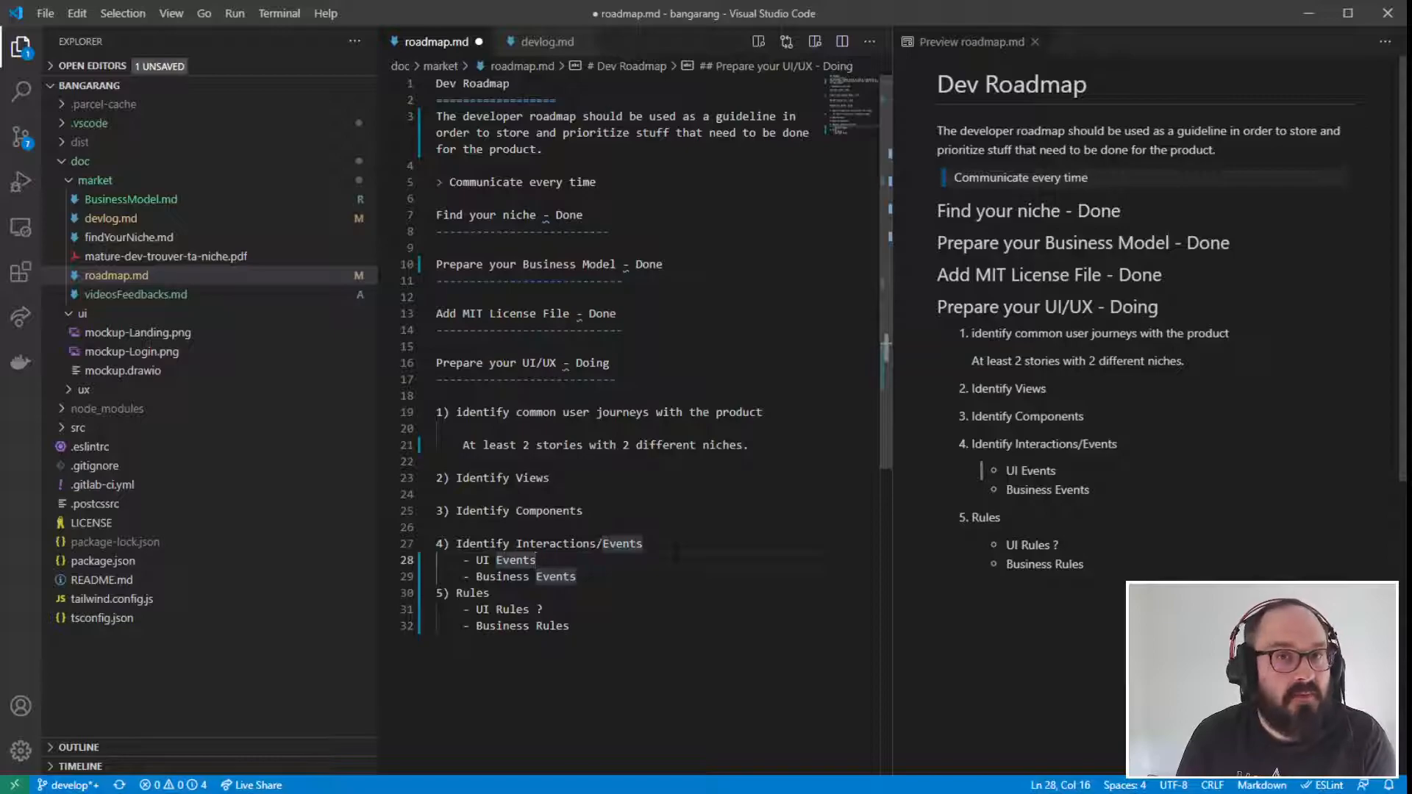
left_click(657, 577)
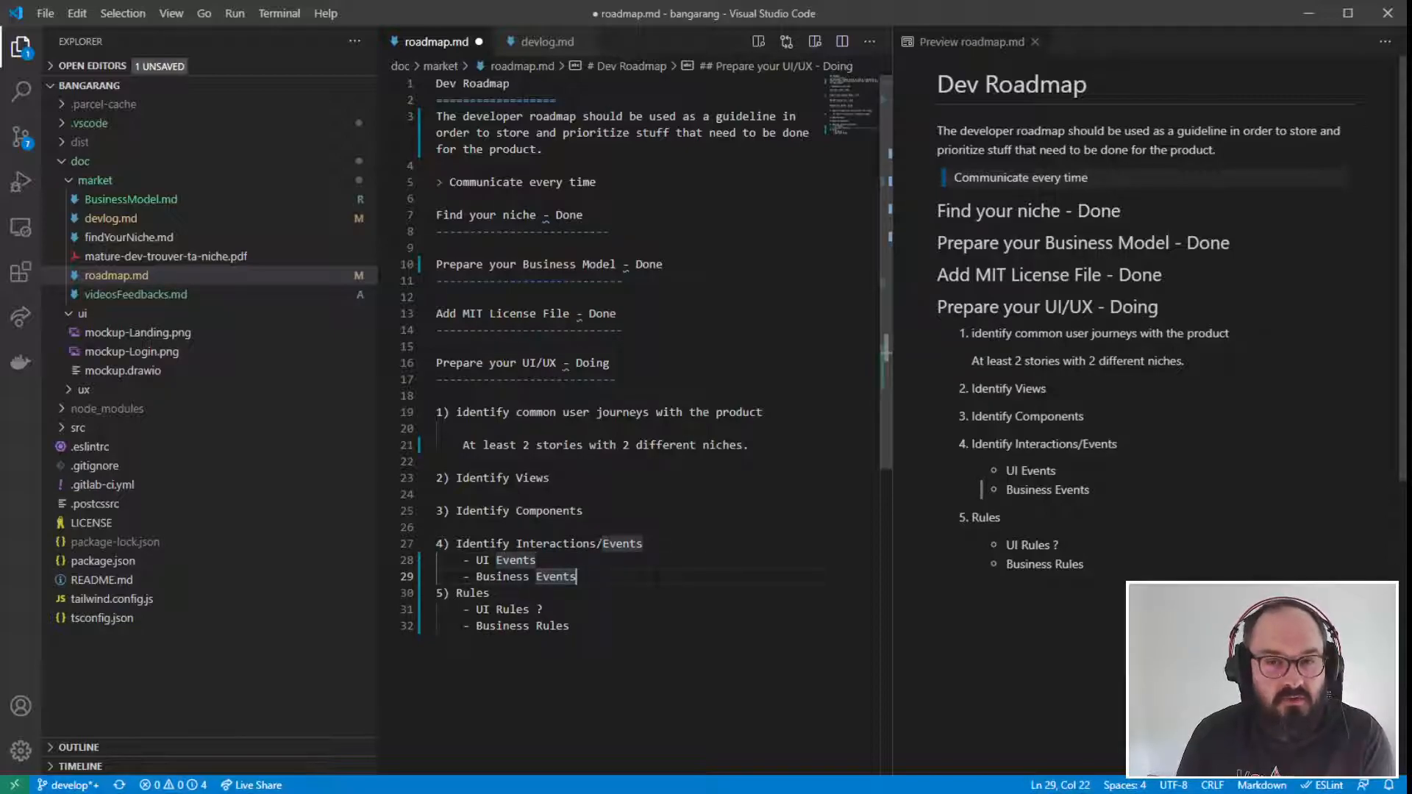
left_click_drag(436, 364, 439, 527)
left_click(544, 610)
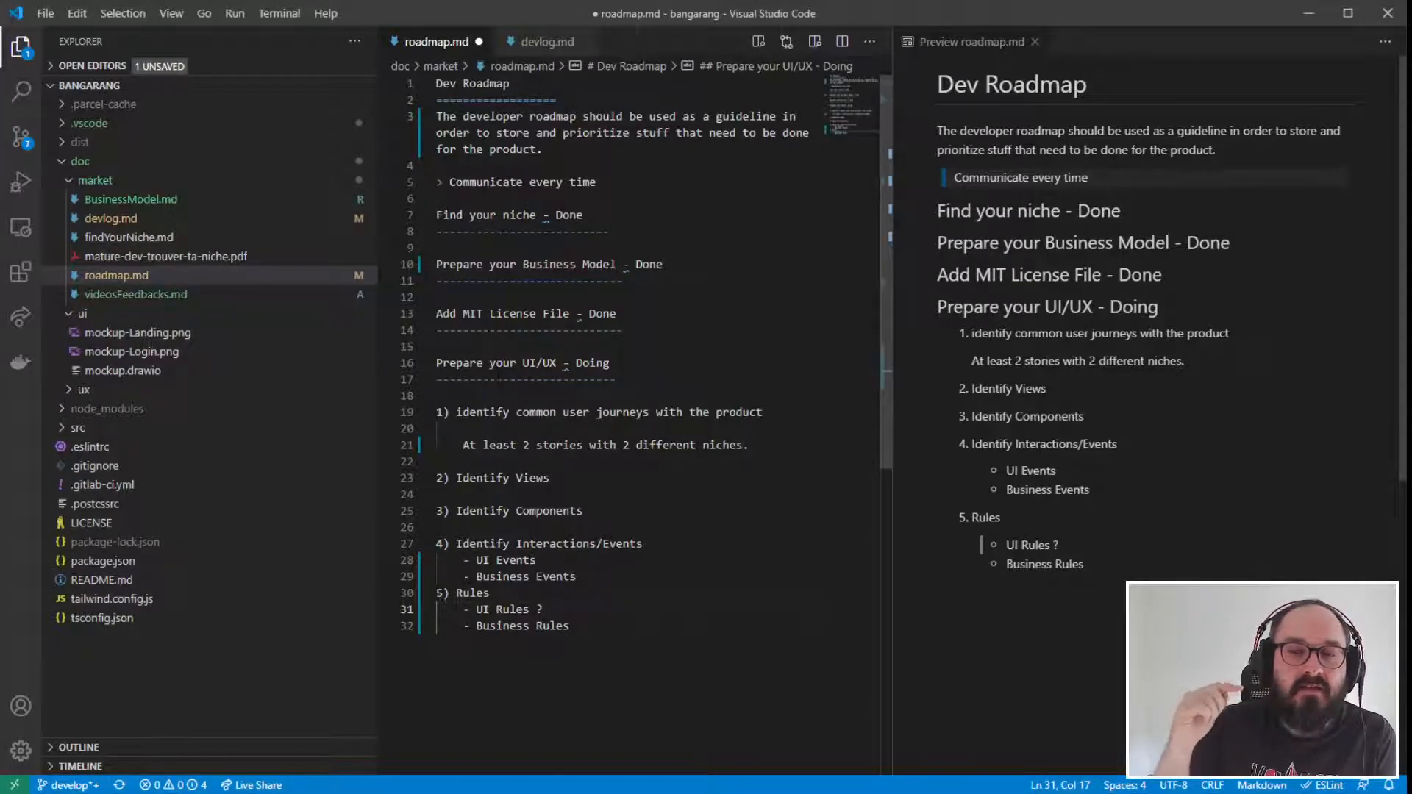
left_click_drag(542, 608, 625, 330)
left_click(689, 317)
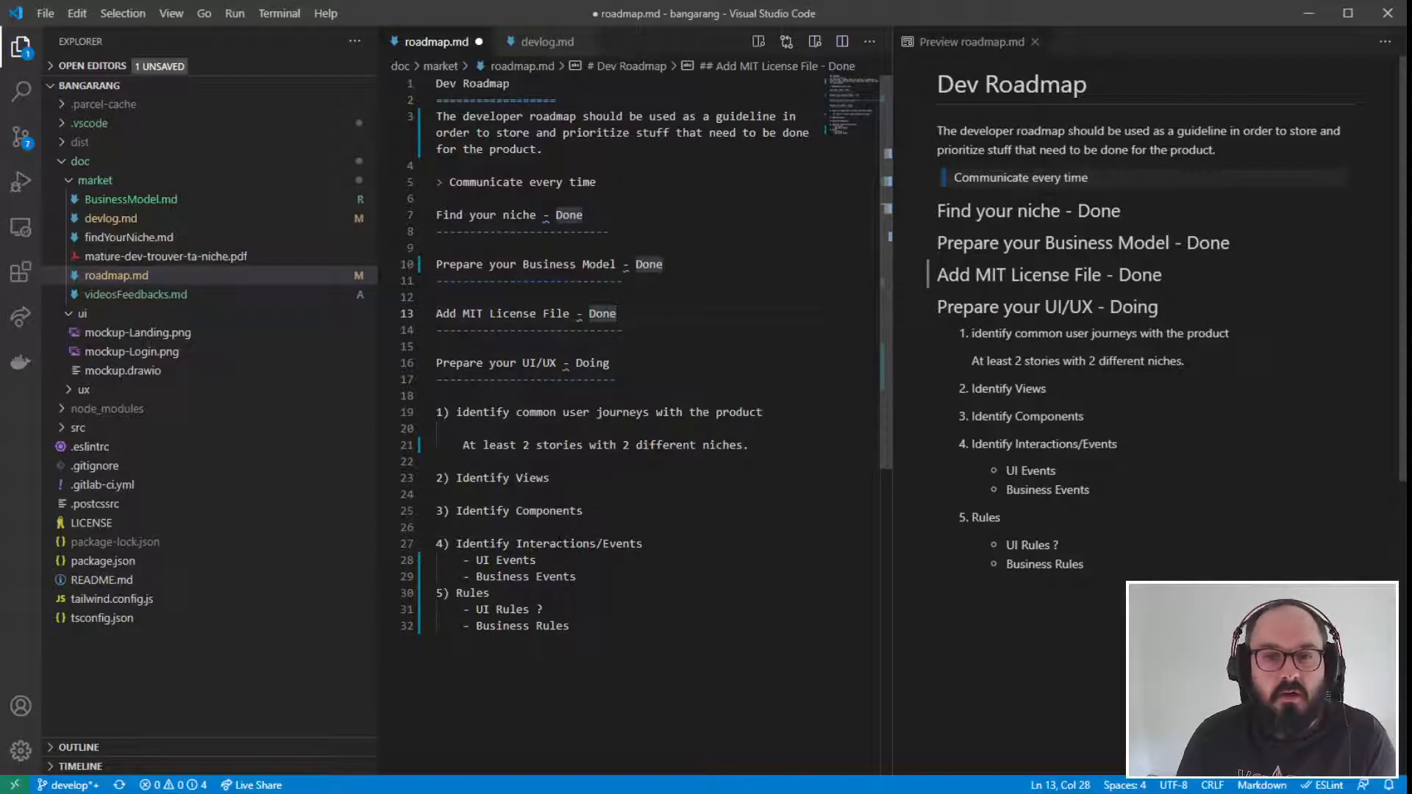
- Review the event and rule bullets of items 4 and 5, along with the whole UI/UX section
left_click(592, 610)
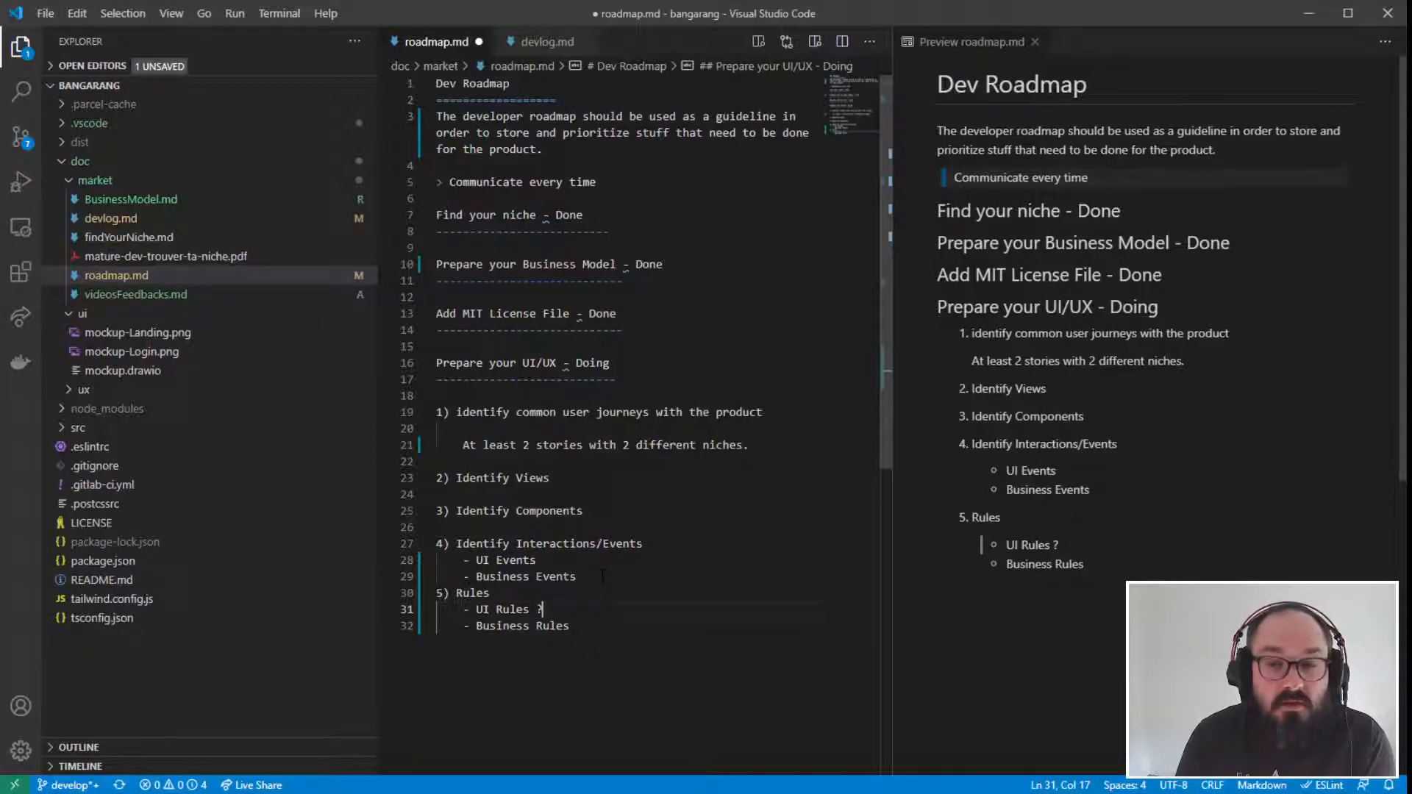
left_click(602, 575)
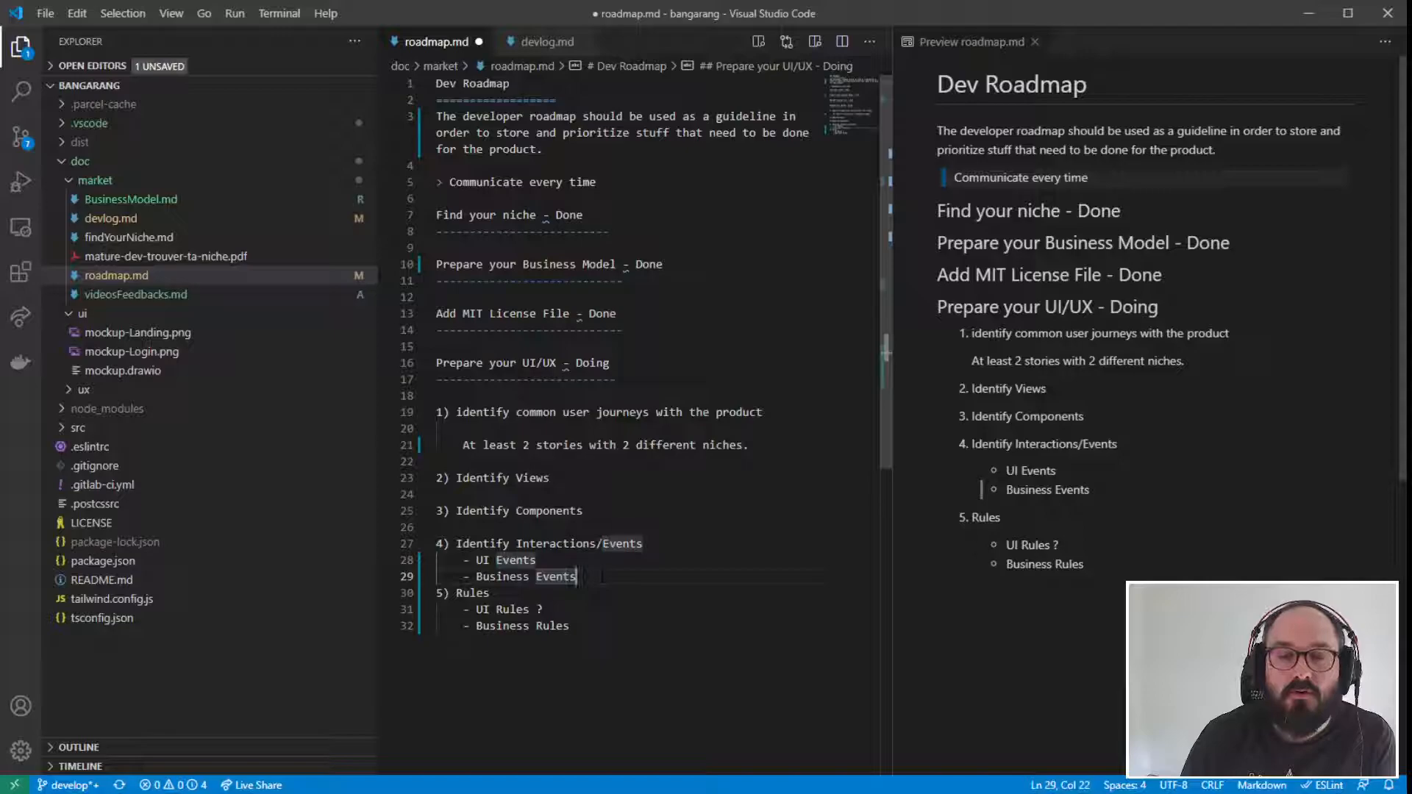
left_click(585, 610)
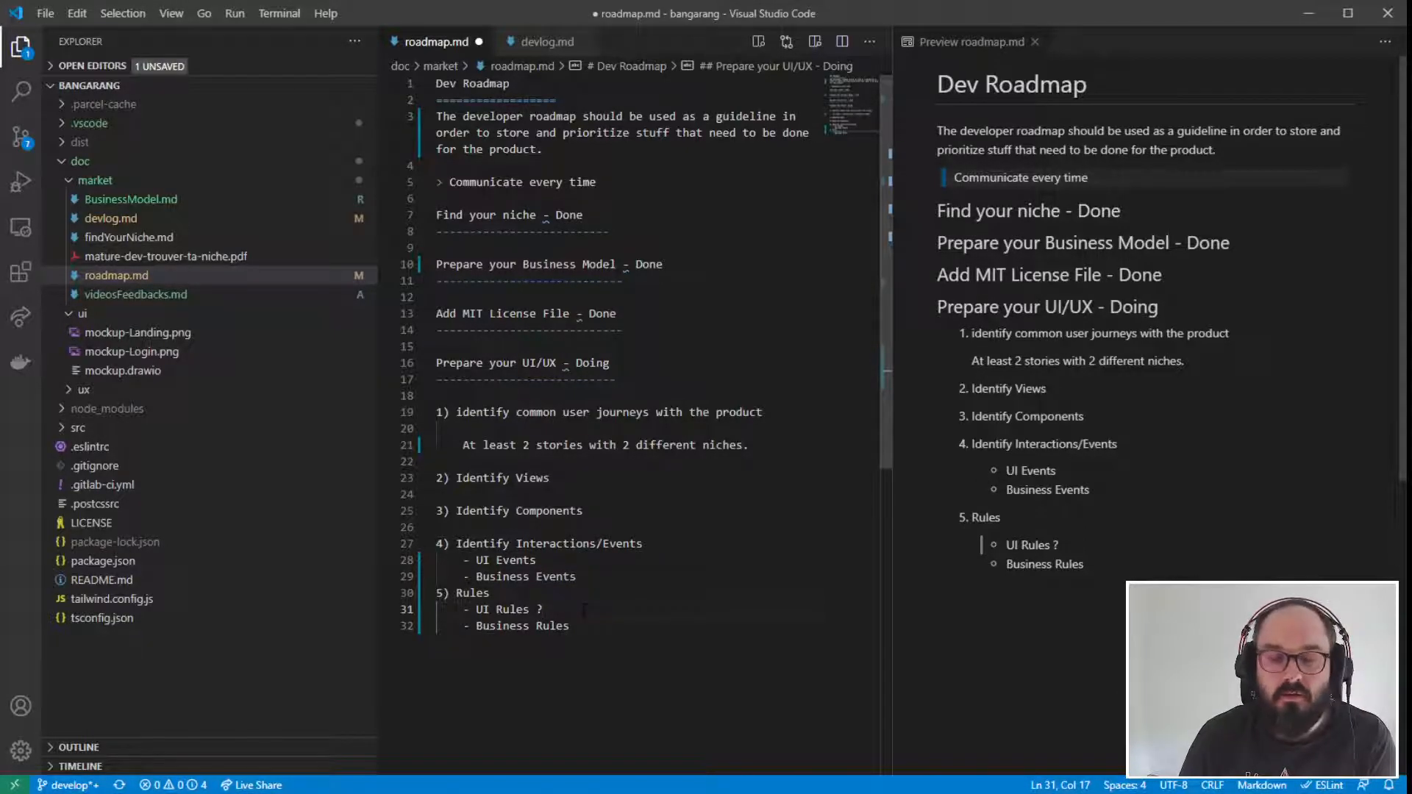
left_click(622, 626)
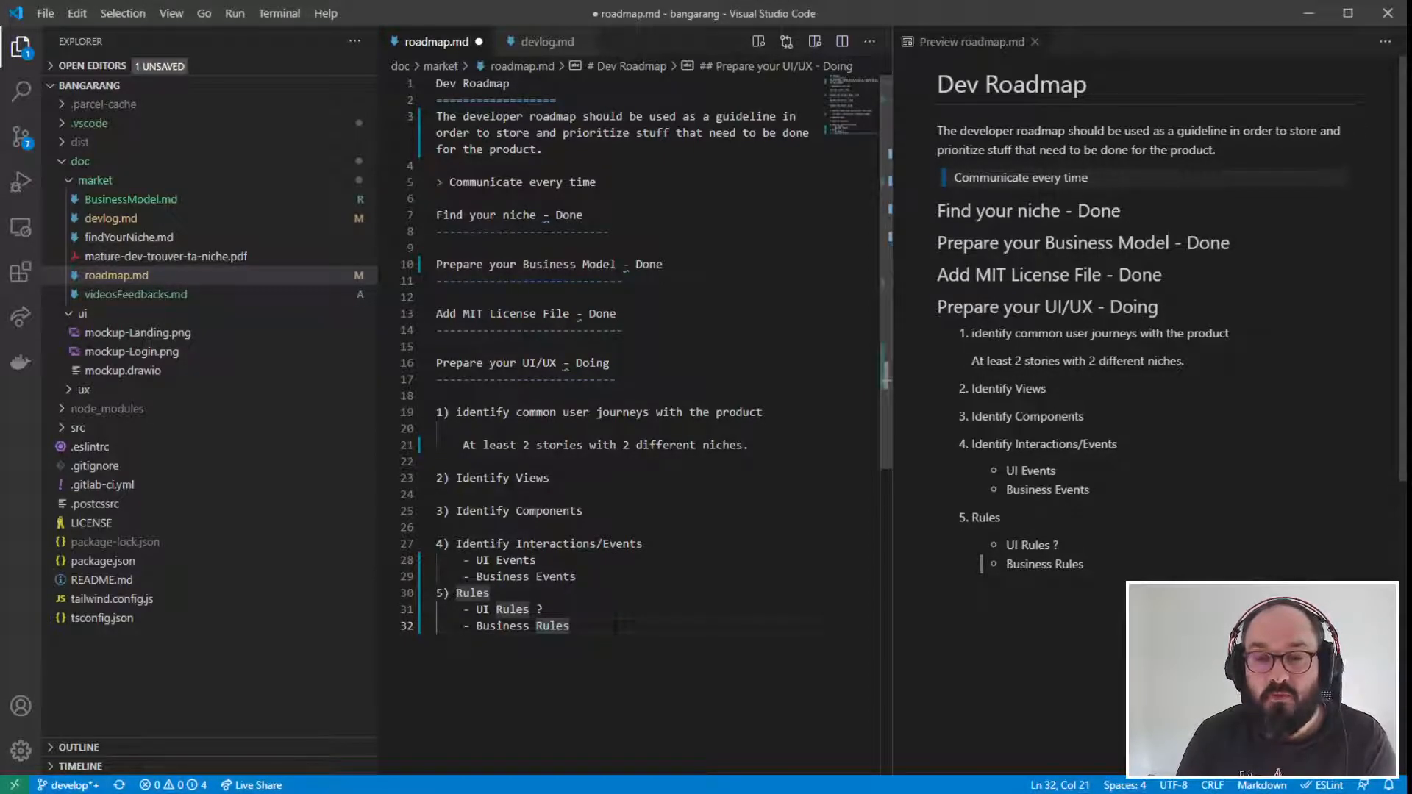
left_click_drag(615, 625, 335, 368)
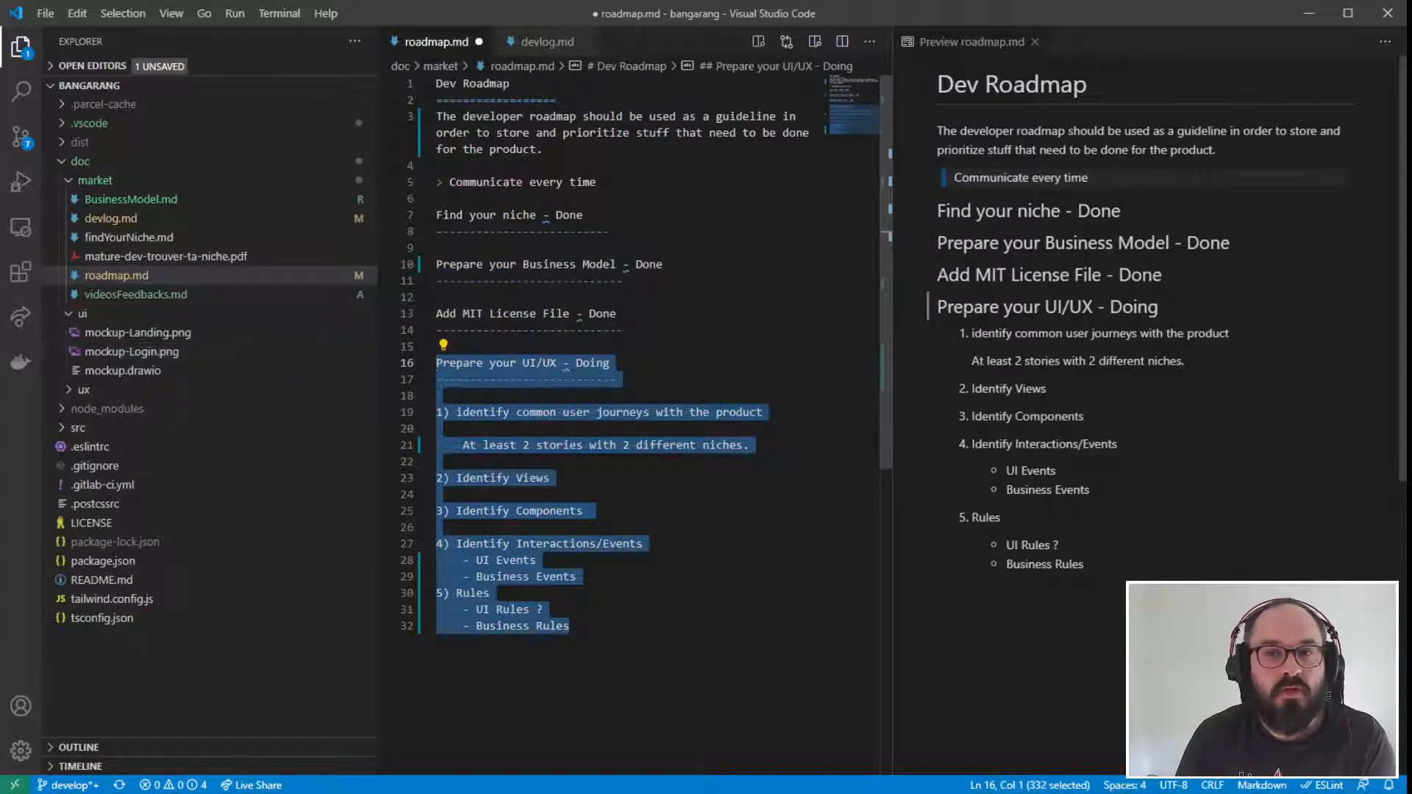
left_click(438, 462)
left_click(571, 626)
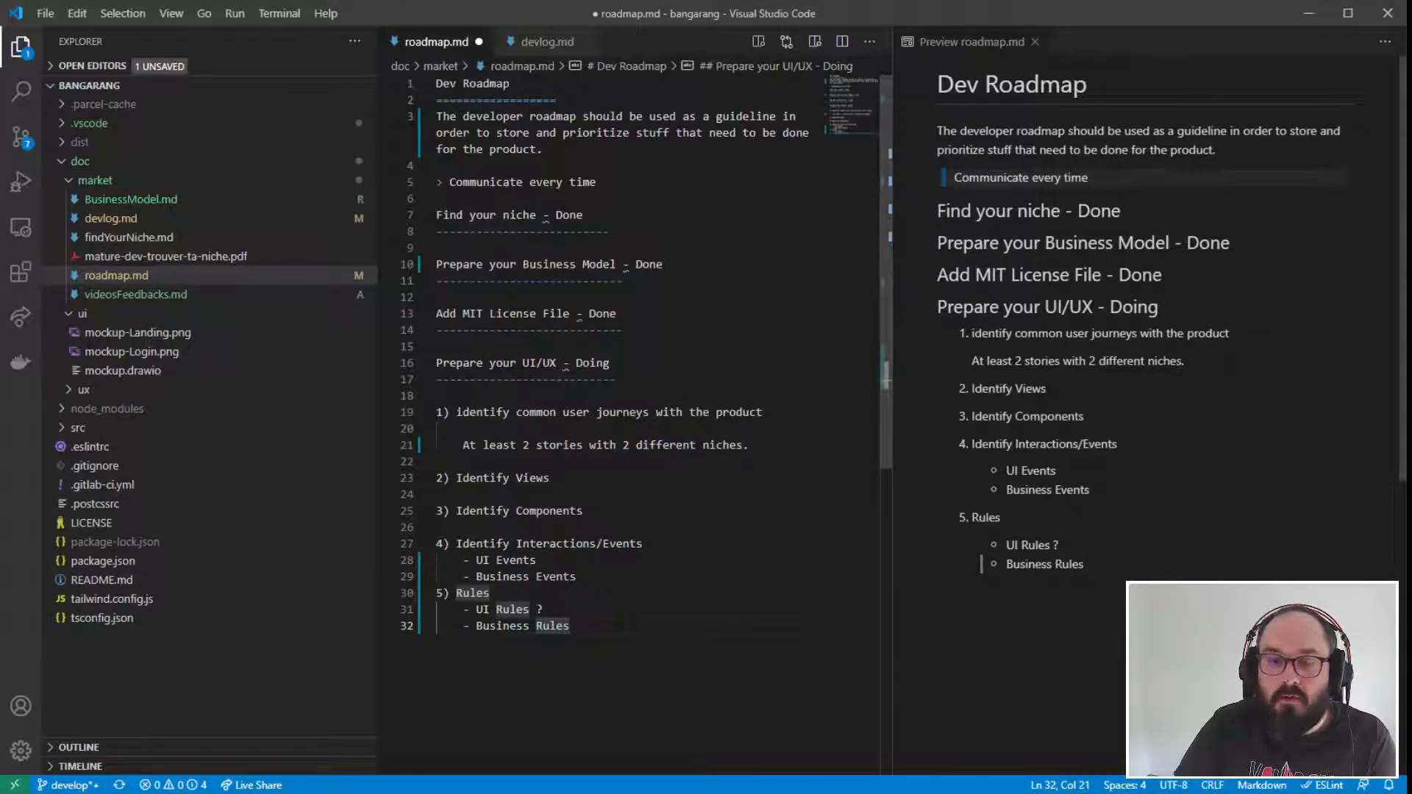
left_click_drag(631, 624, 437, 363)
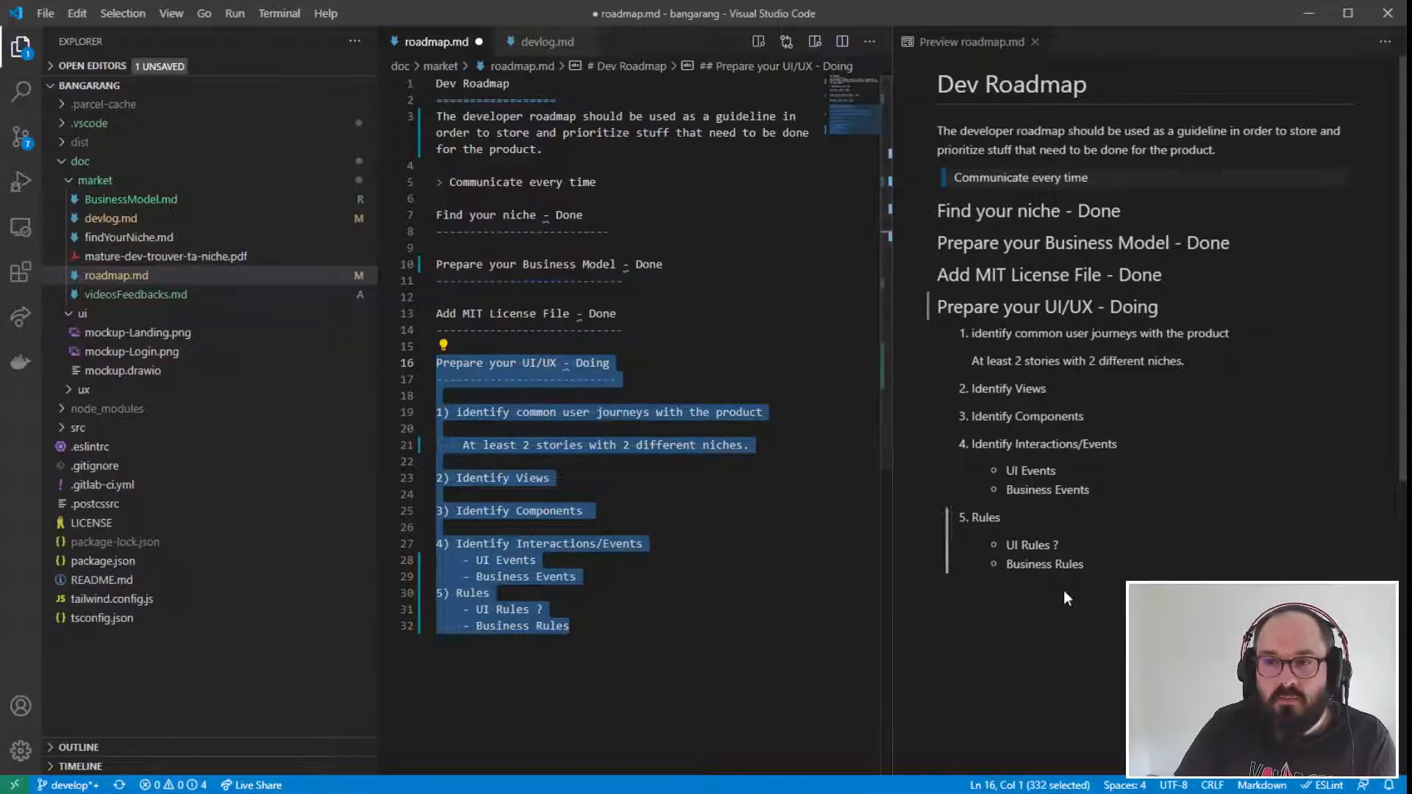
left_click(530, 577)
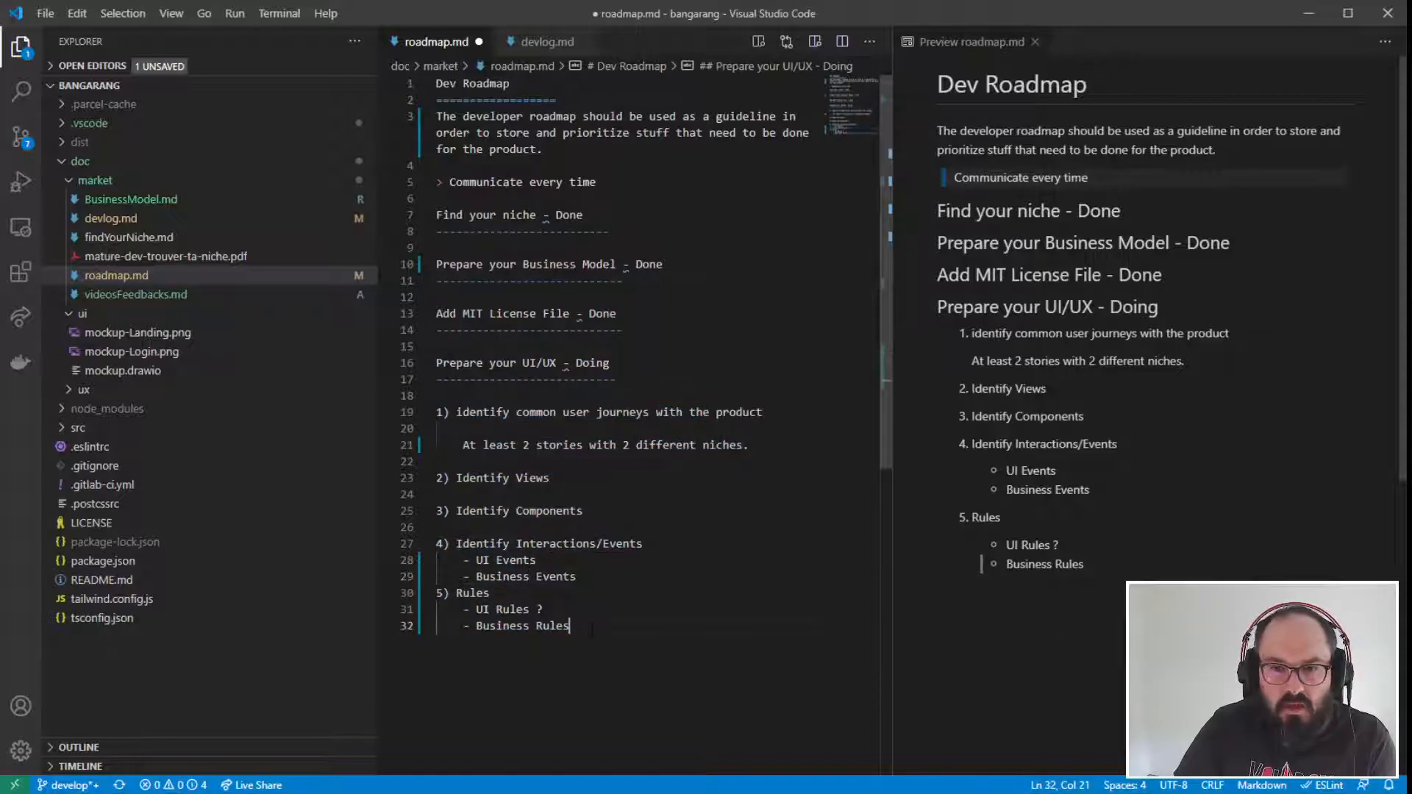
- Add a top-level heading "Dev Front (UI)" underlined with equals signs below the UI/UX section's rules
left_click(737, 634)
key("Return")
key("Return")
key("BackSpace")
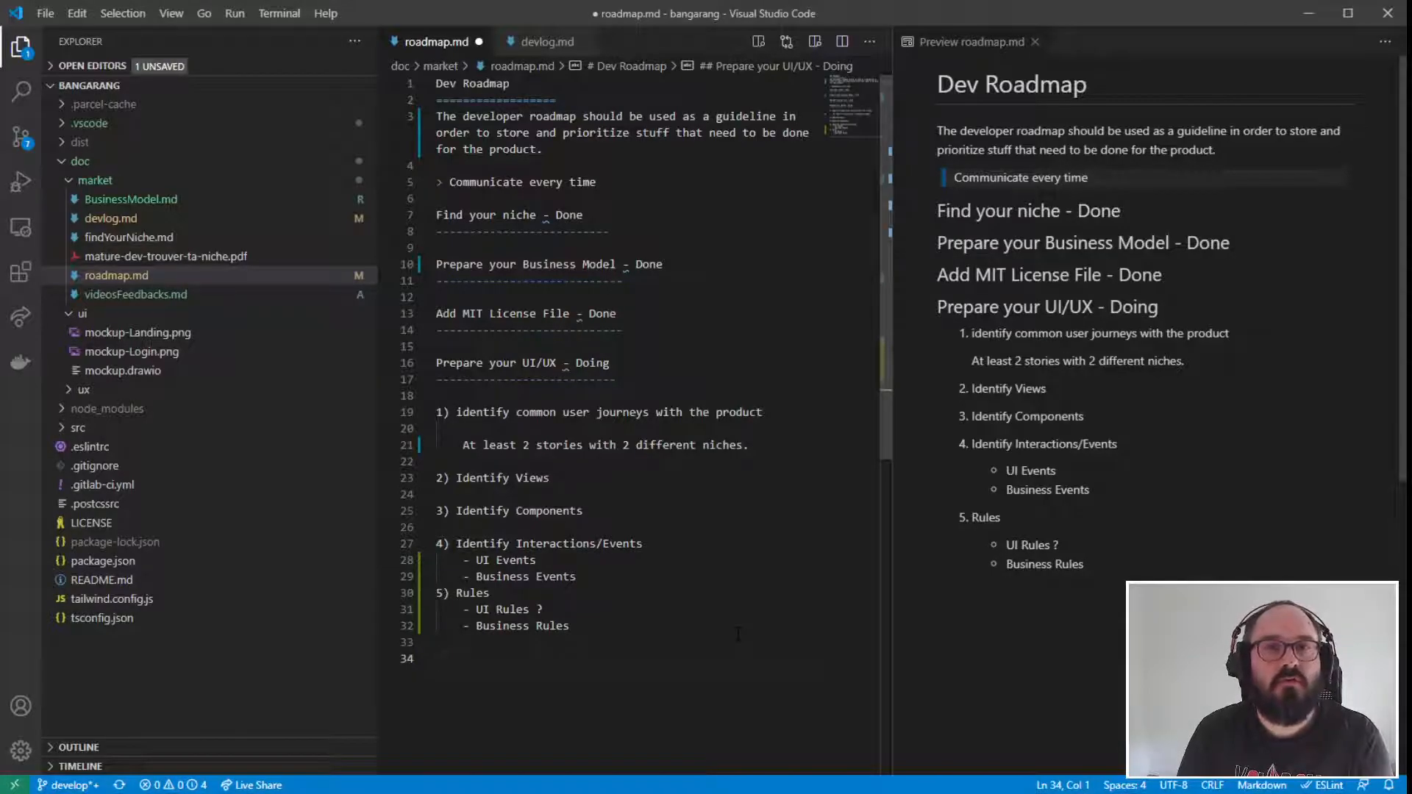
type("De")
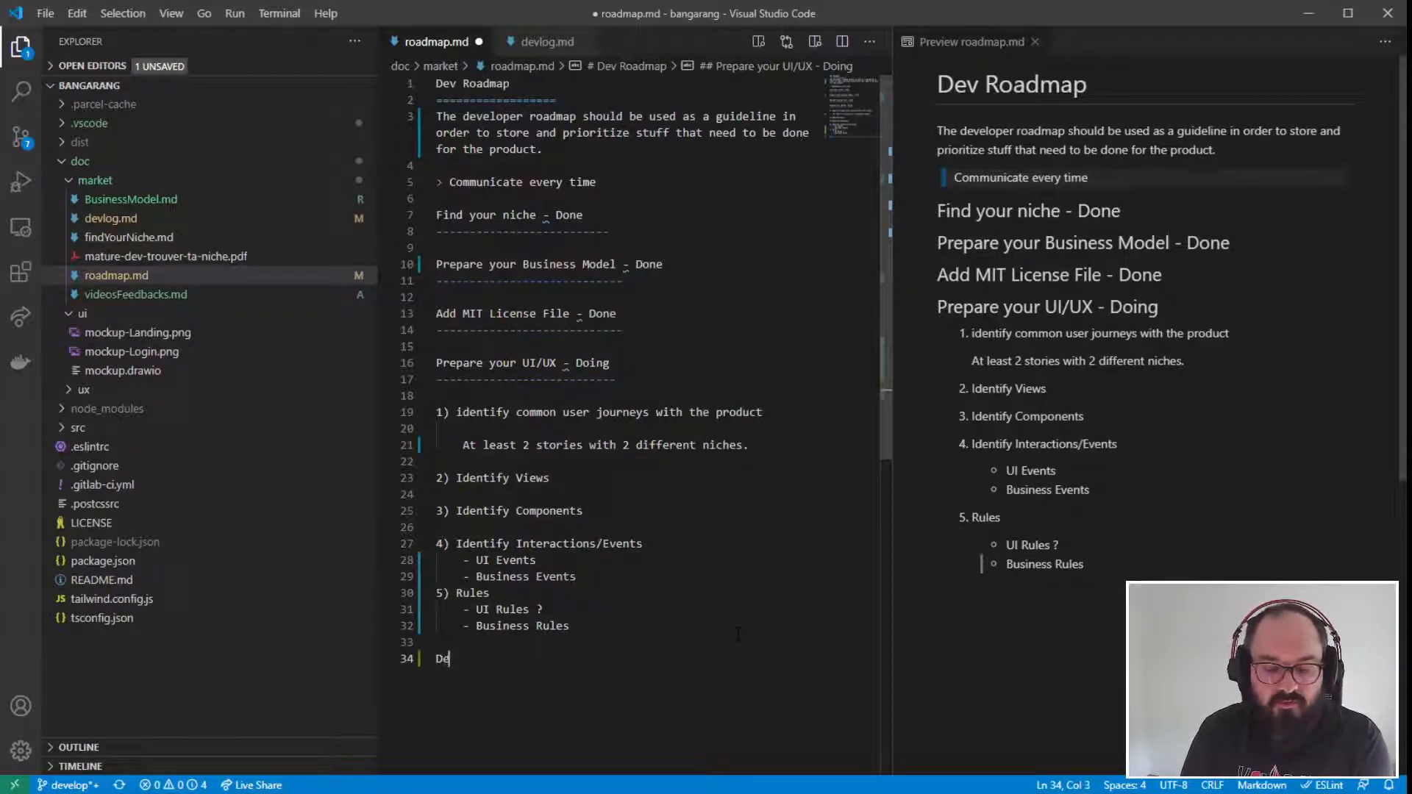
type("v Front ")
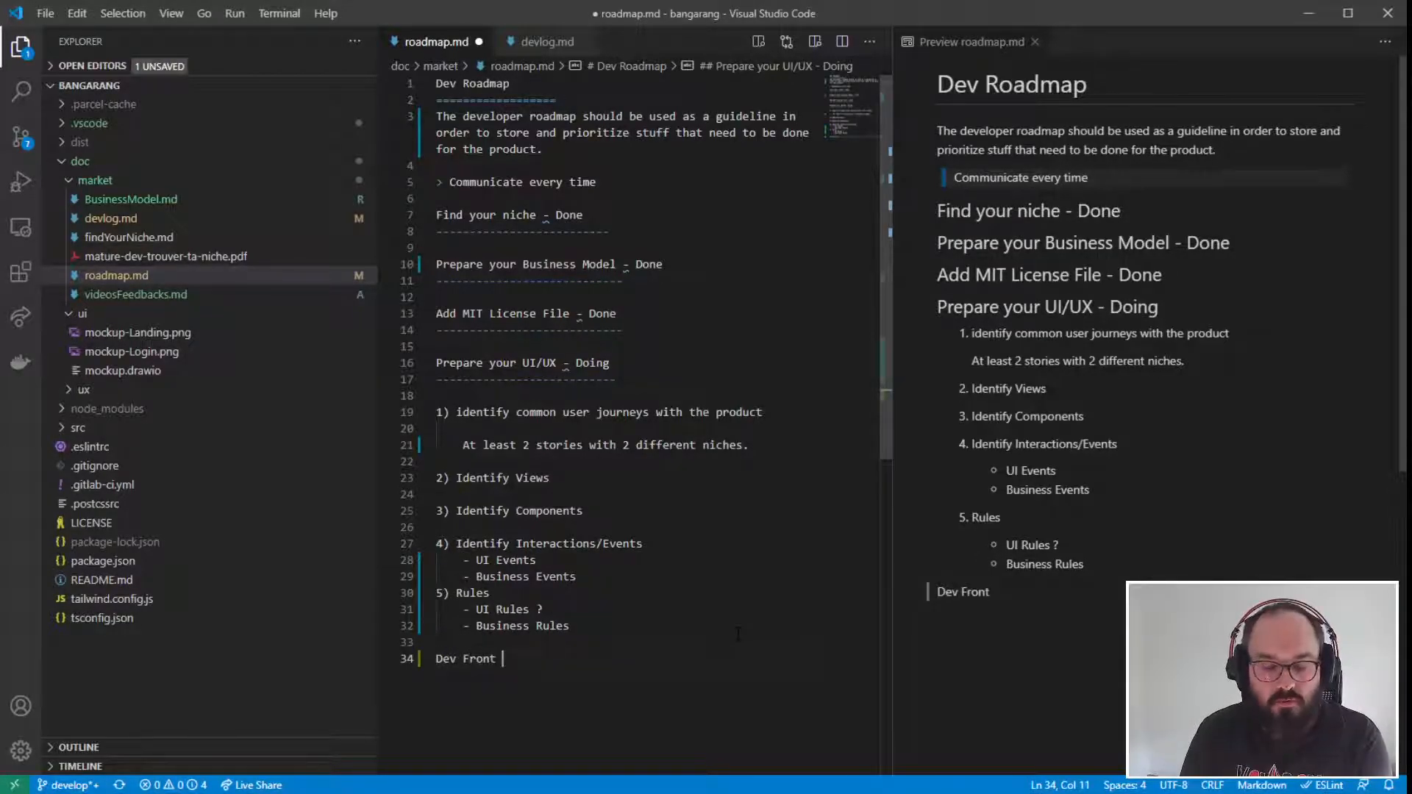
type("(UI)")
key("Return")
type("=============")
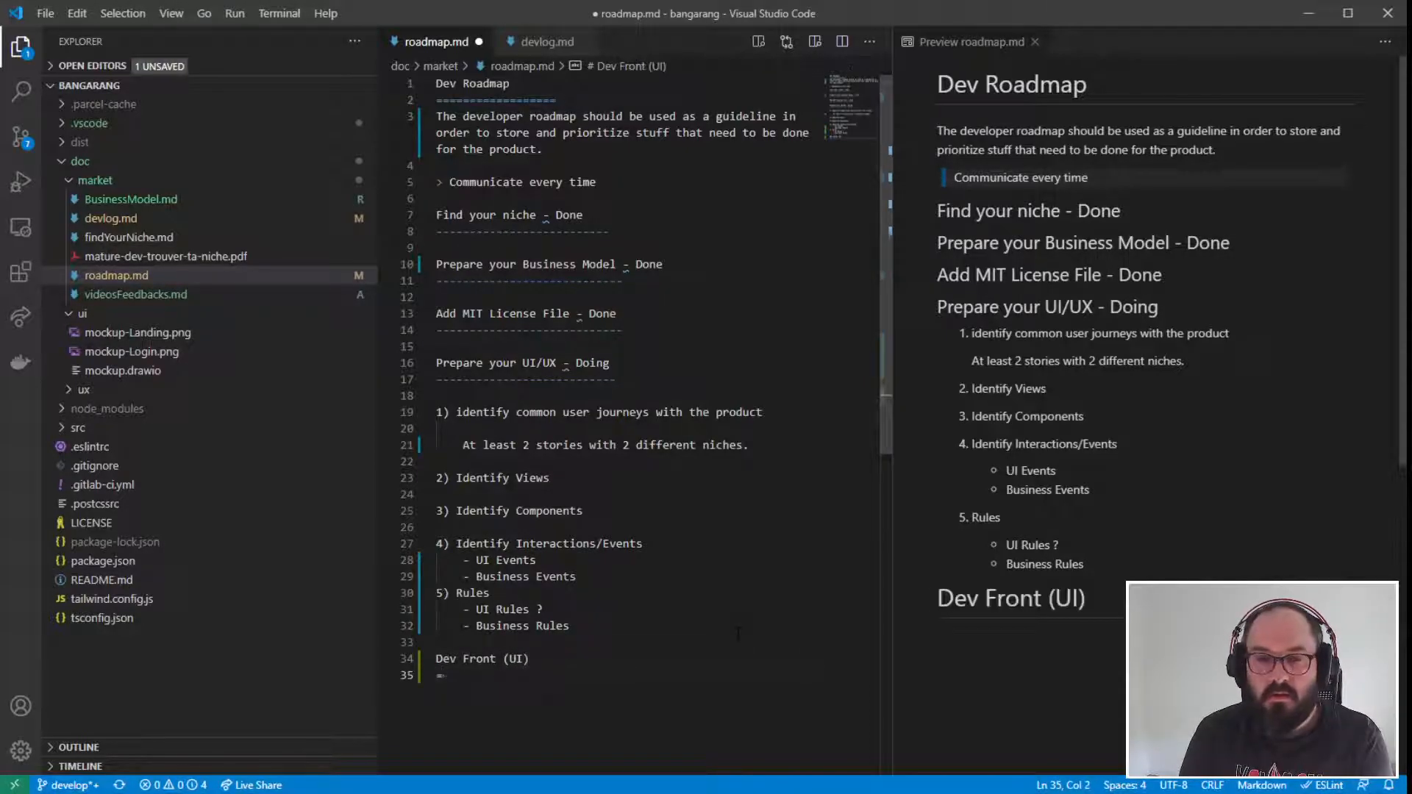
key("Return")
key("Return")
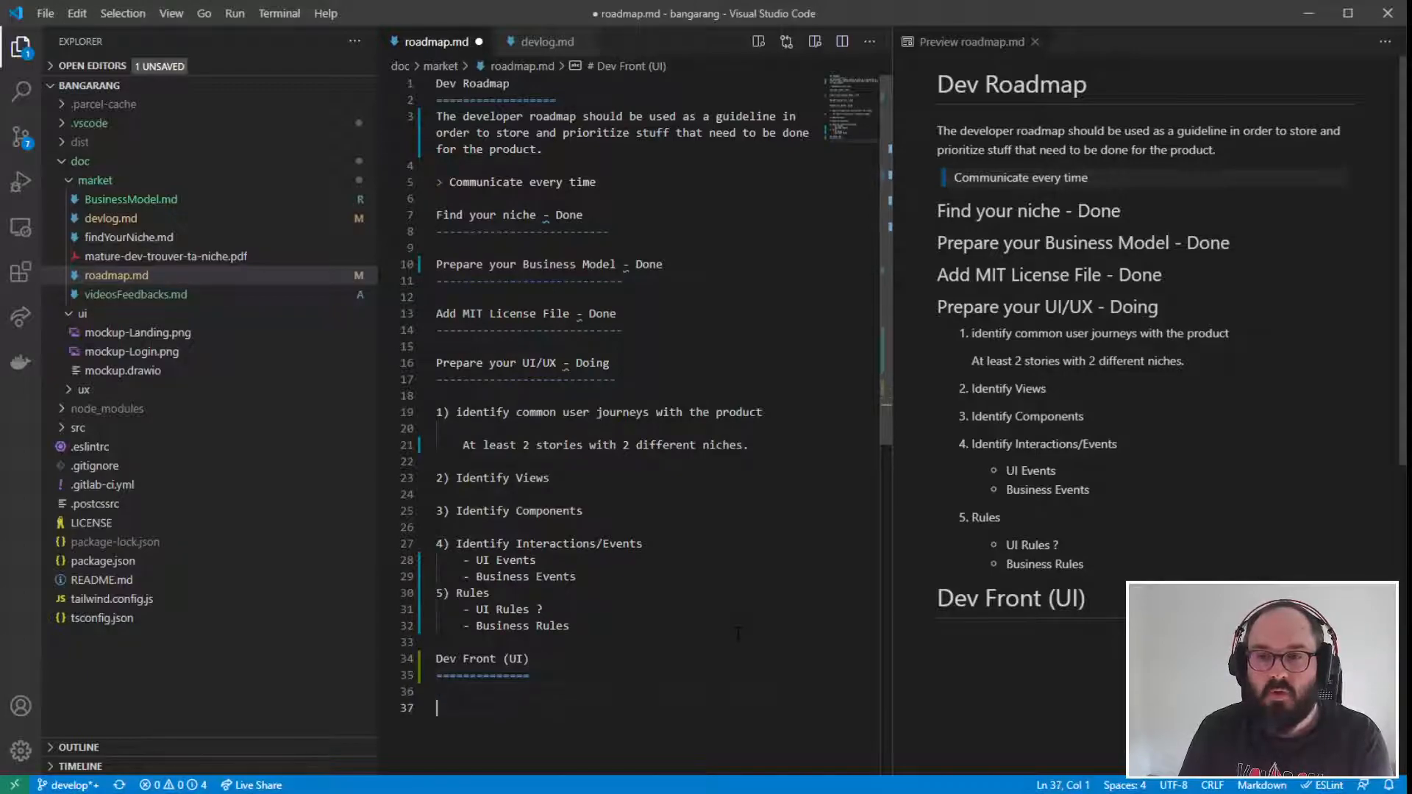
- Replace the equals-sign underline of "Dev Front (UI)" with dashes to make it a second-level heading
key("Up")
key("Up")
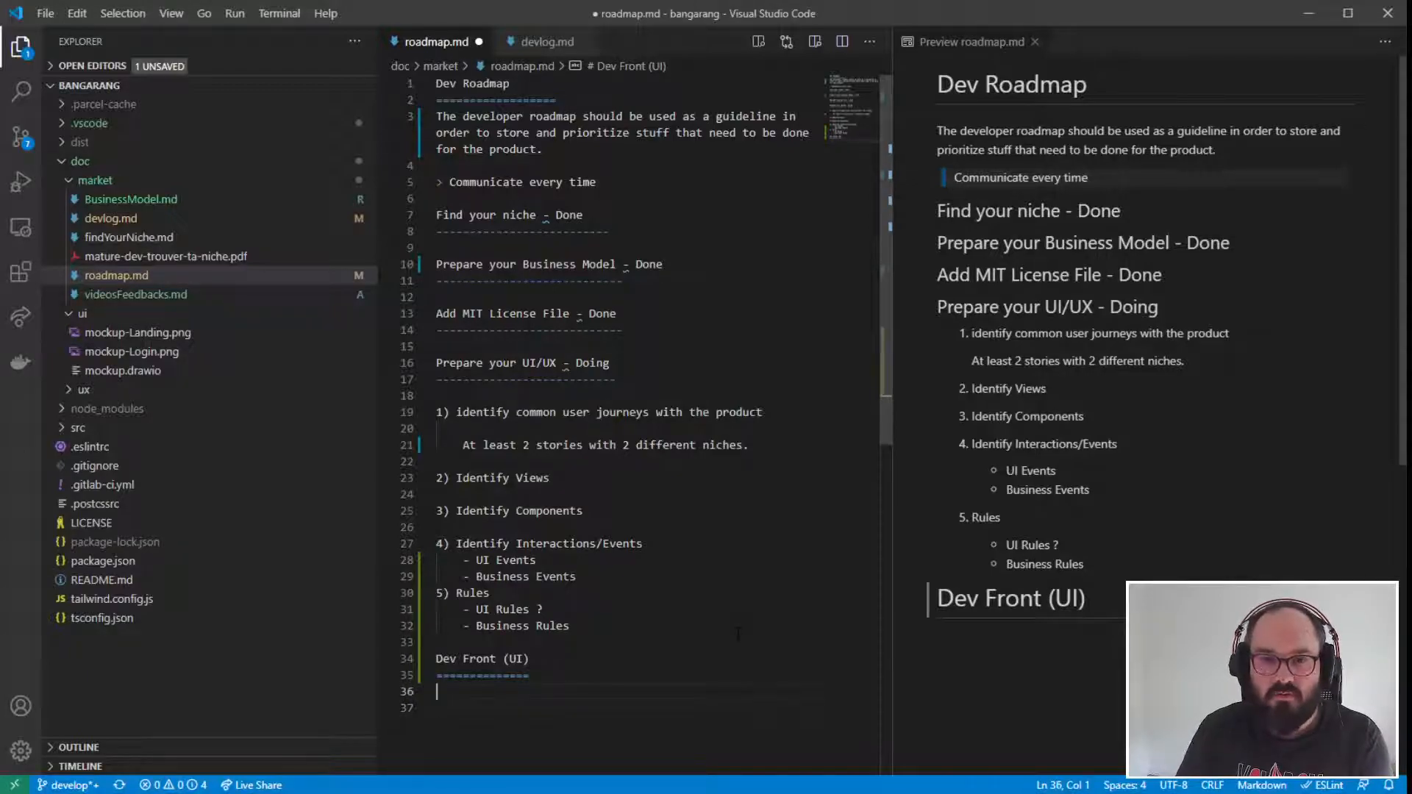
key("Delete")
key("Delete")
key("Delete")
key("Delete")
key("Delete")
key("Delete")
key("Delete")
key("Delete")
key("Delete")
key("Delete")
key("Delete")
key("Delete")
key("Delete")
type("------------------")
- Add a line reading "Dev Backend" below the "Dev Front (UI)" heading
key("Down")
key("Down")
type("De")
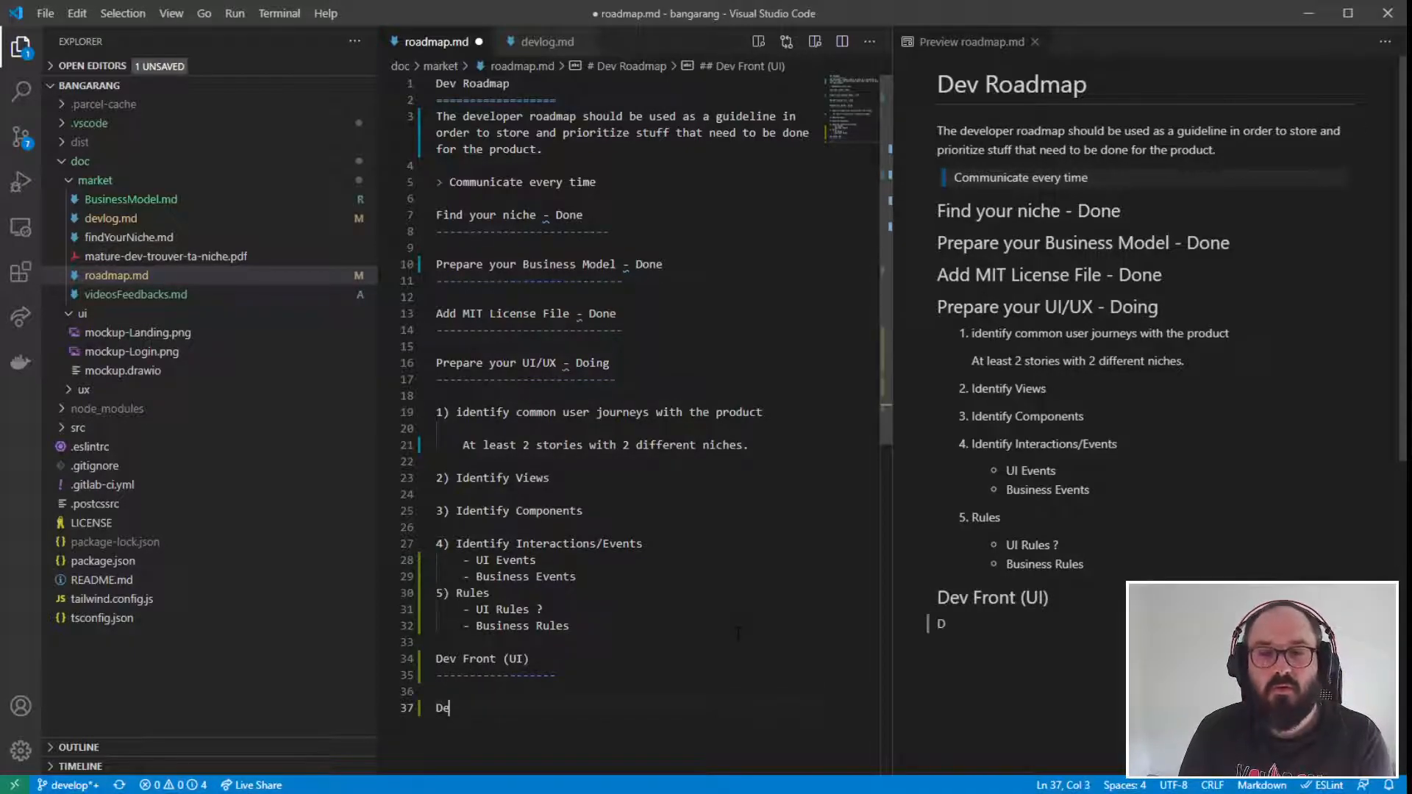
type("v Bac")
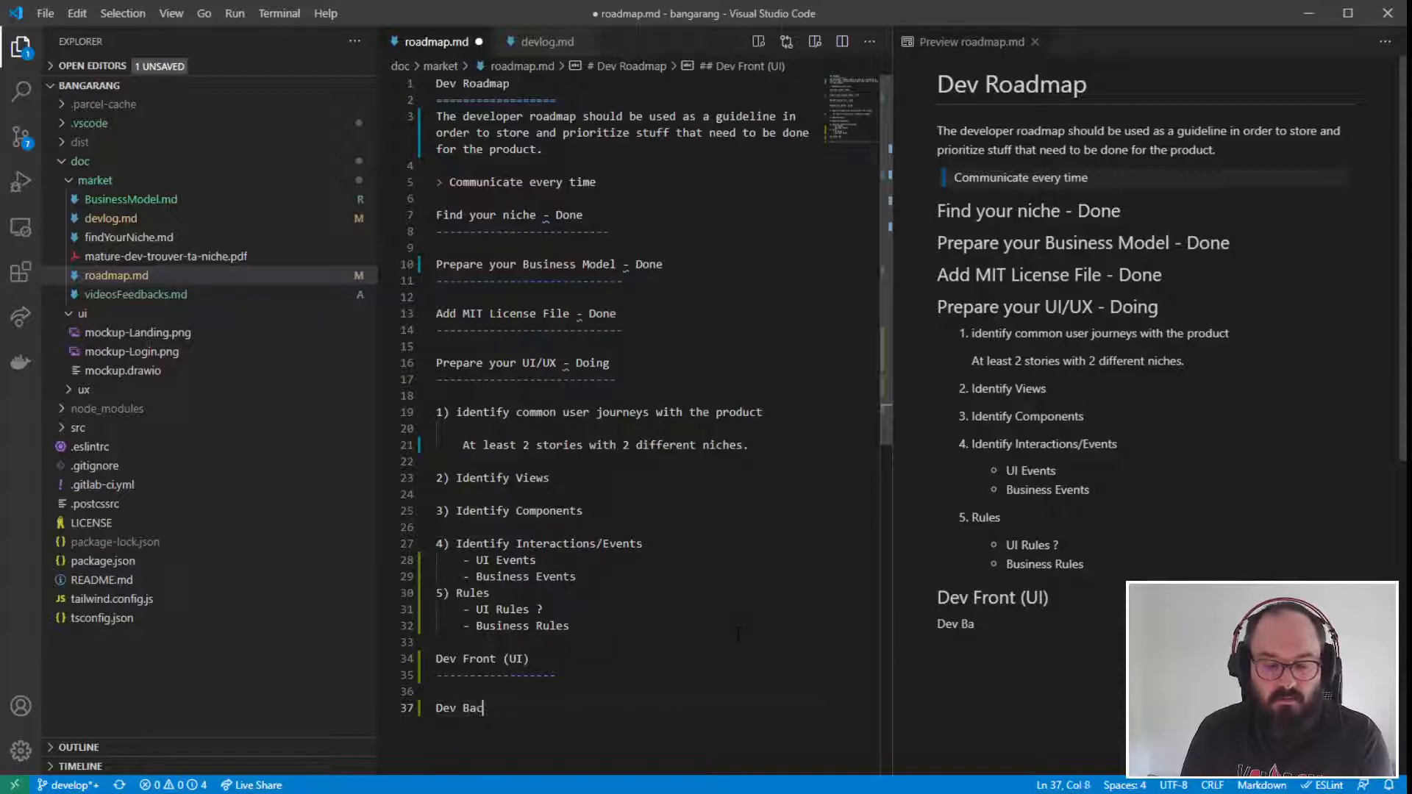
type("kend")
- Extend the "Dev Front (UI)" heading to "Dev Frontend (UI)" and start a new line after "Dev Backend"
key("Up")
key("Up")
key("Up")
key("Left")
key("Left")
type("end")
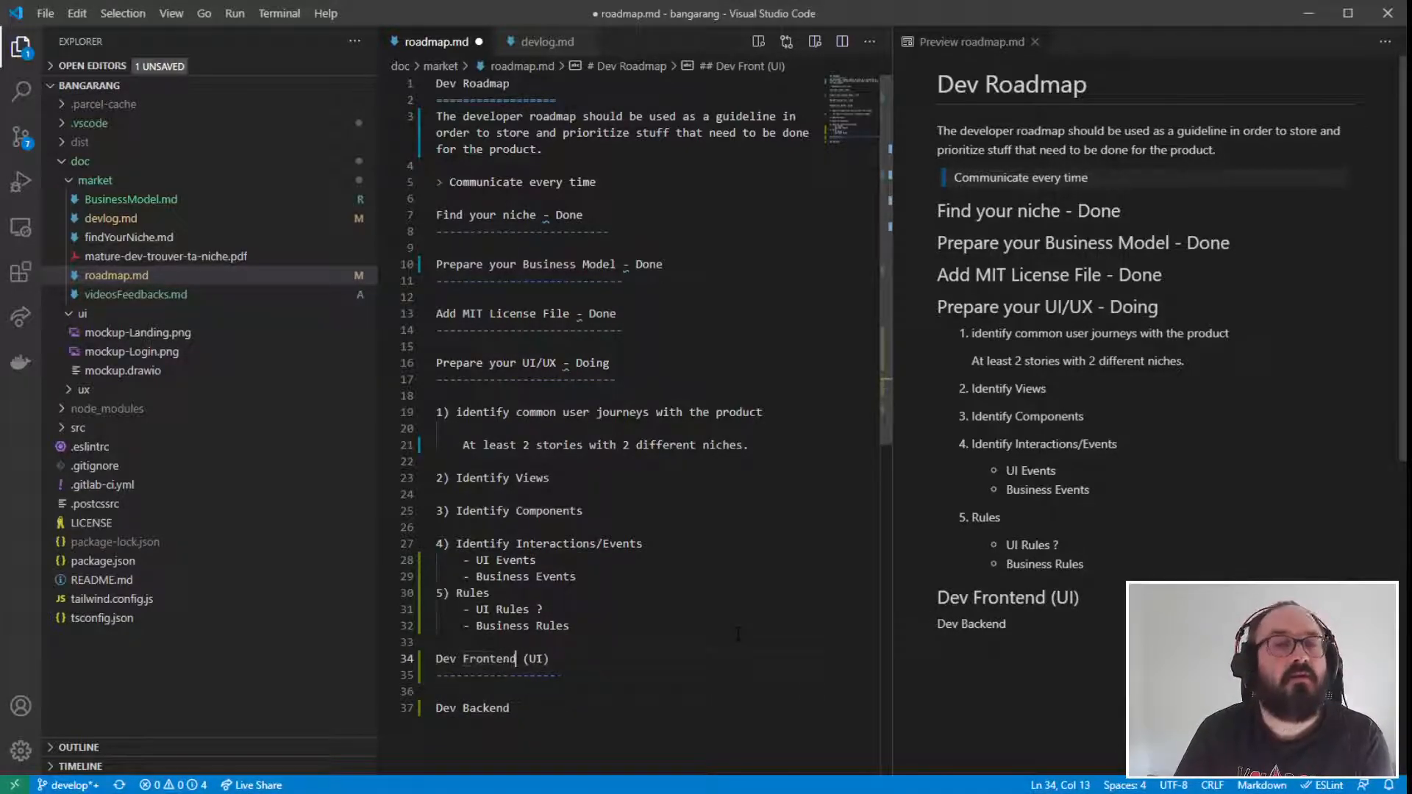
key("Down")
key("Down")
key("Down")
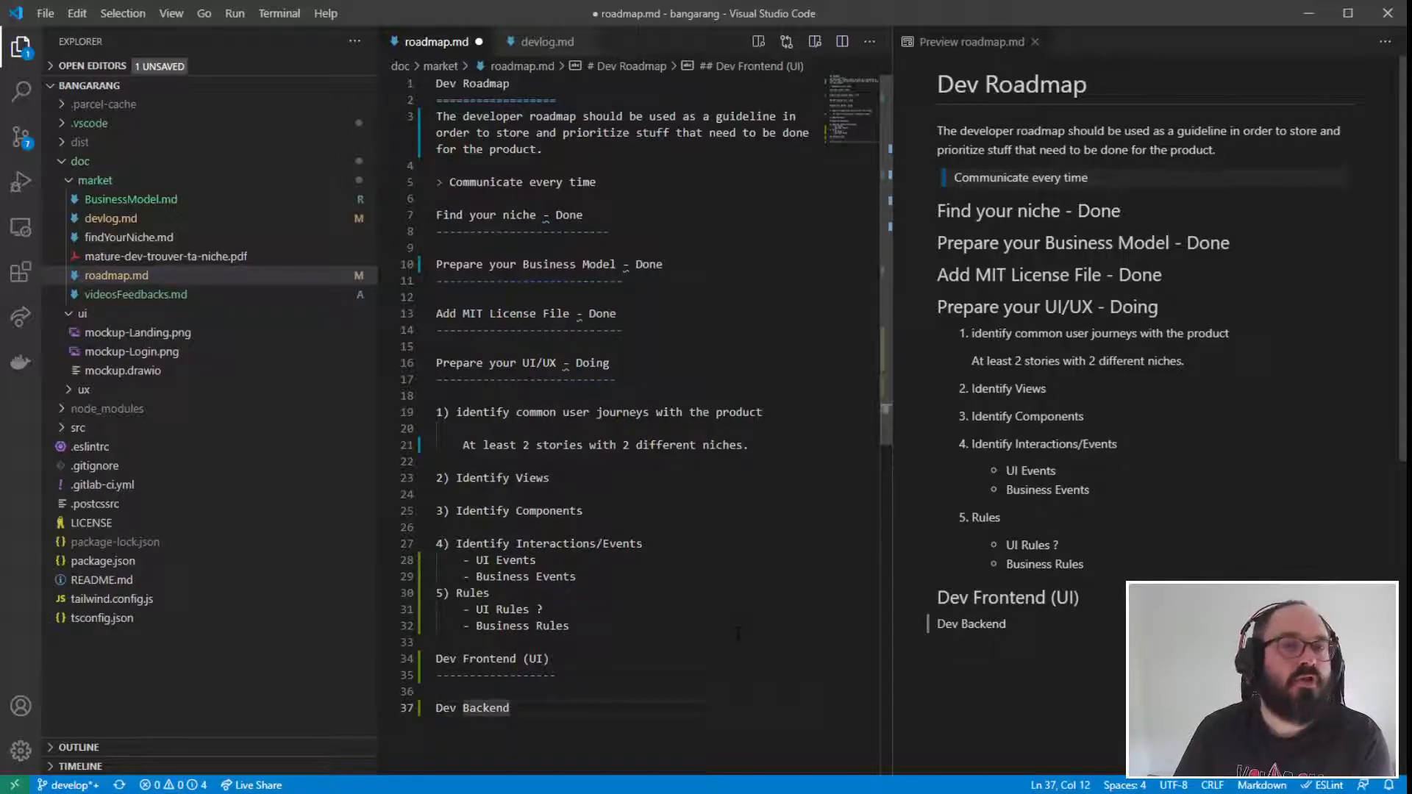
key("Return")
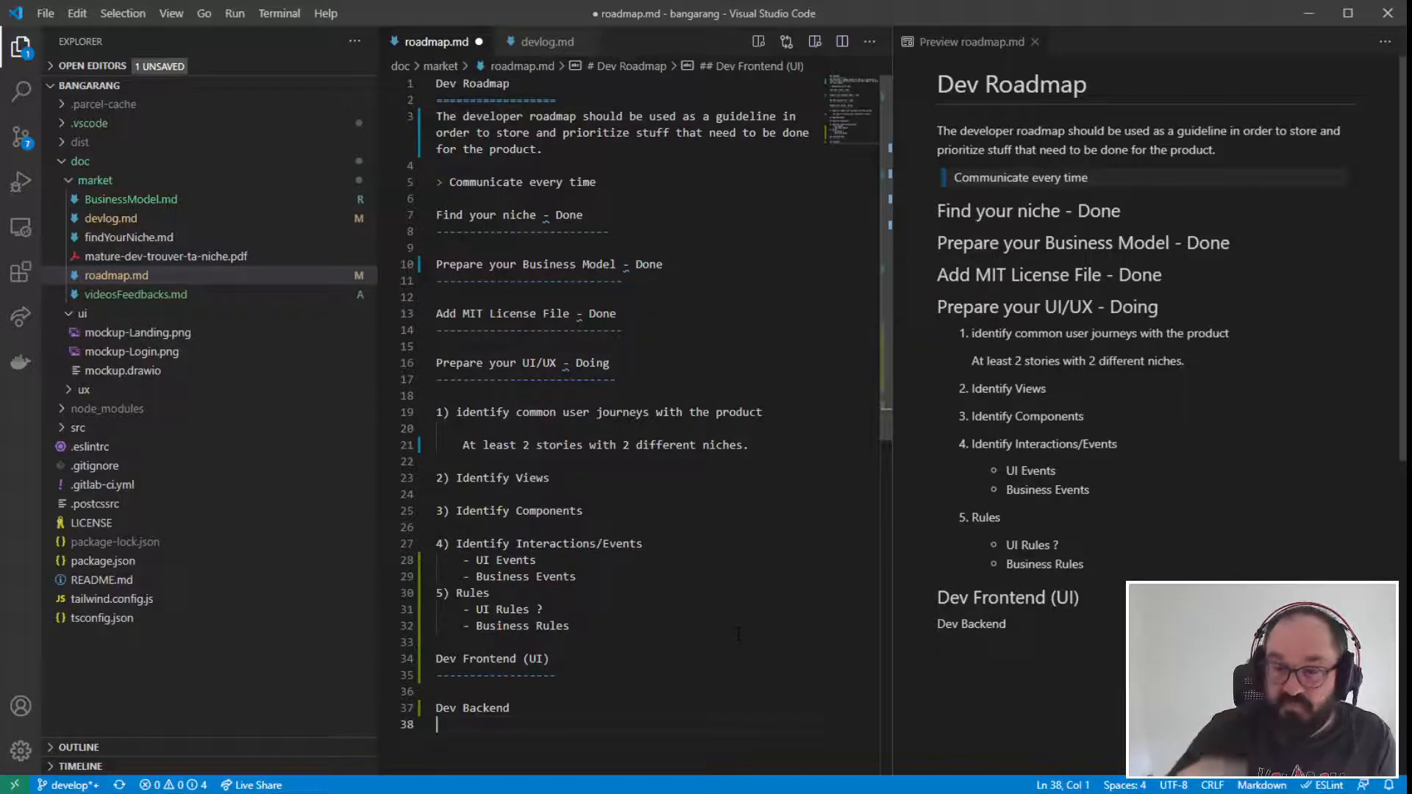
- Turn the "Dev Backend" line into a second-level heading by underlining it with dashes
left_click(583, 662)
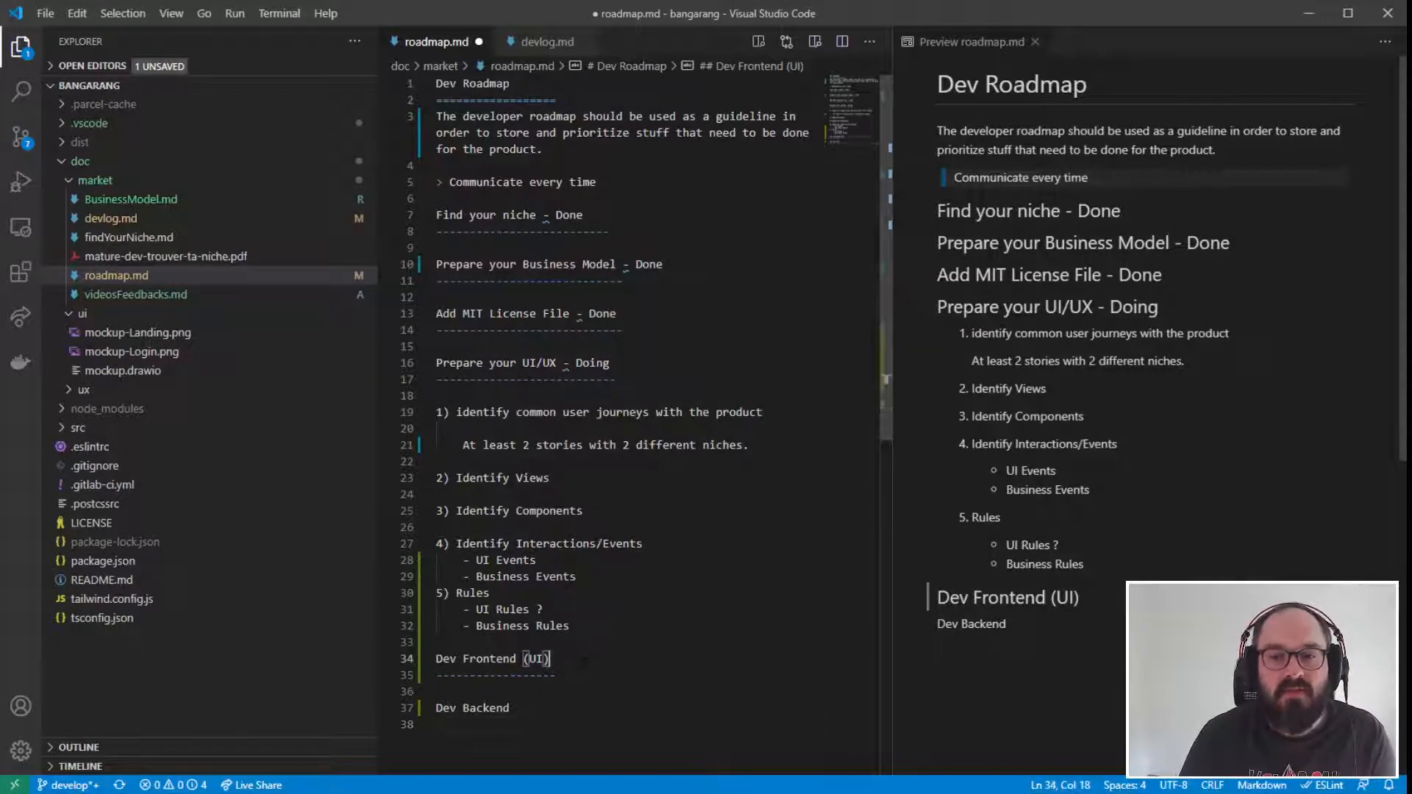
left_click_drag(557, 675, 388, 658)
key("End")
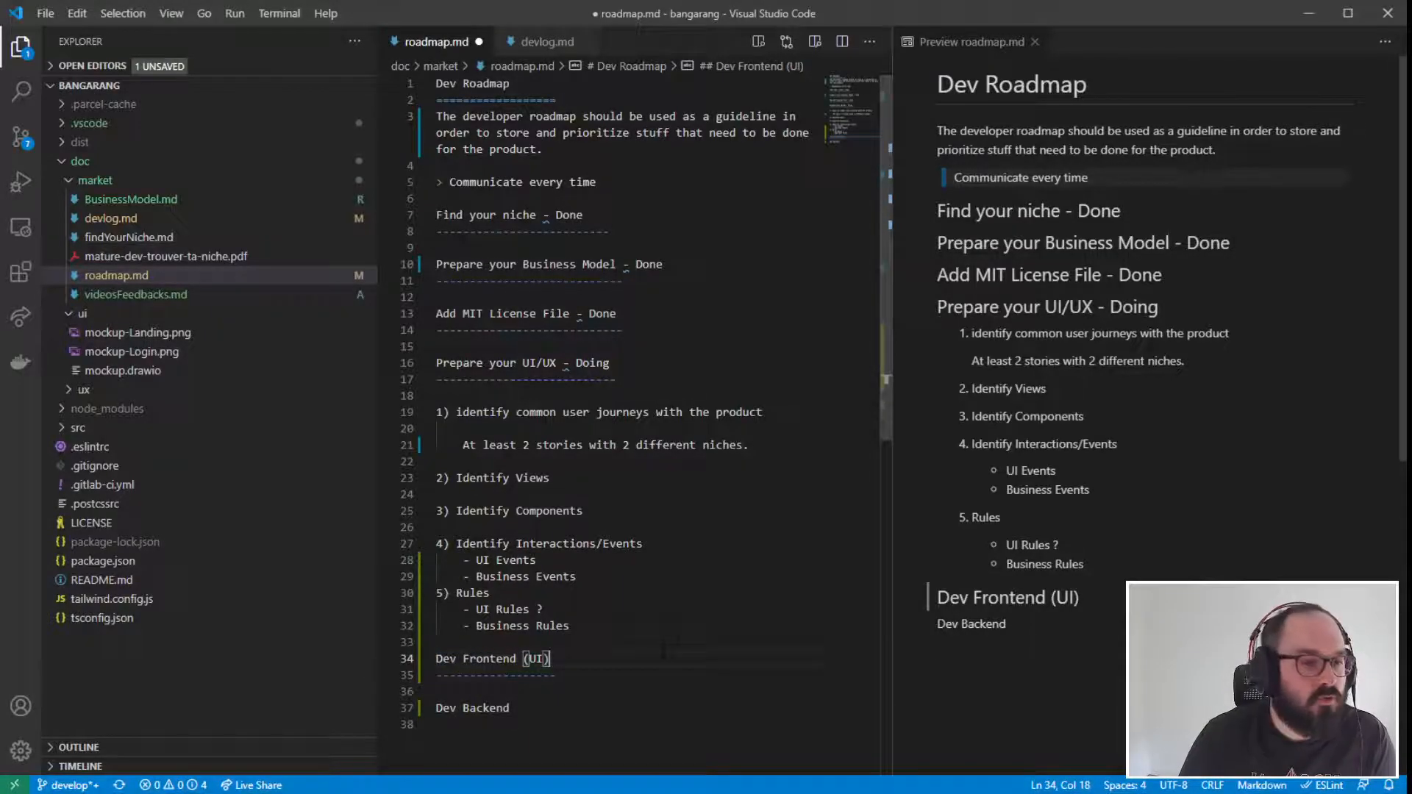
left_click(618, 678)
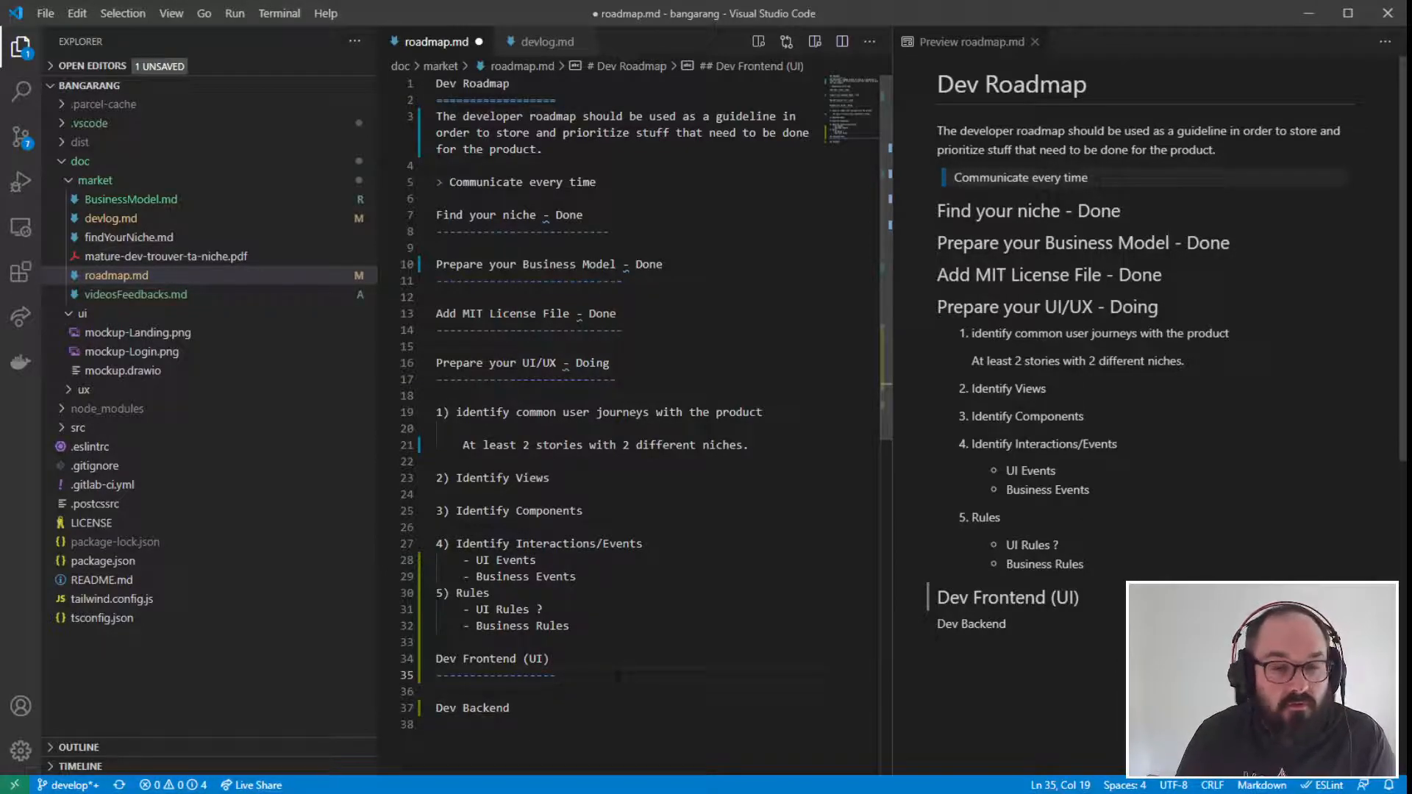
scroll(618, 677, "down", 1)
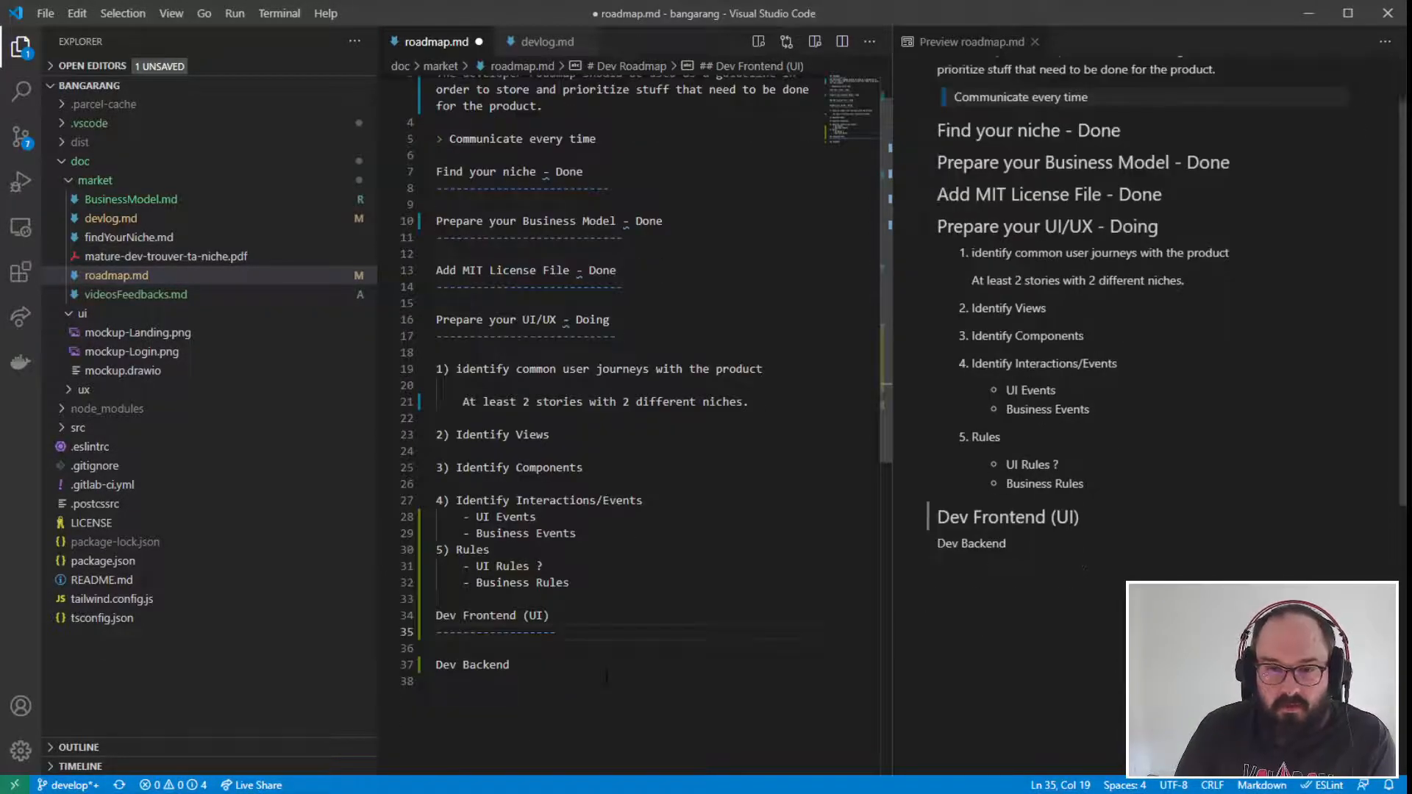
left_click(563, 665)
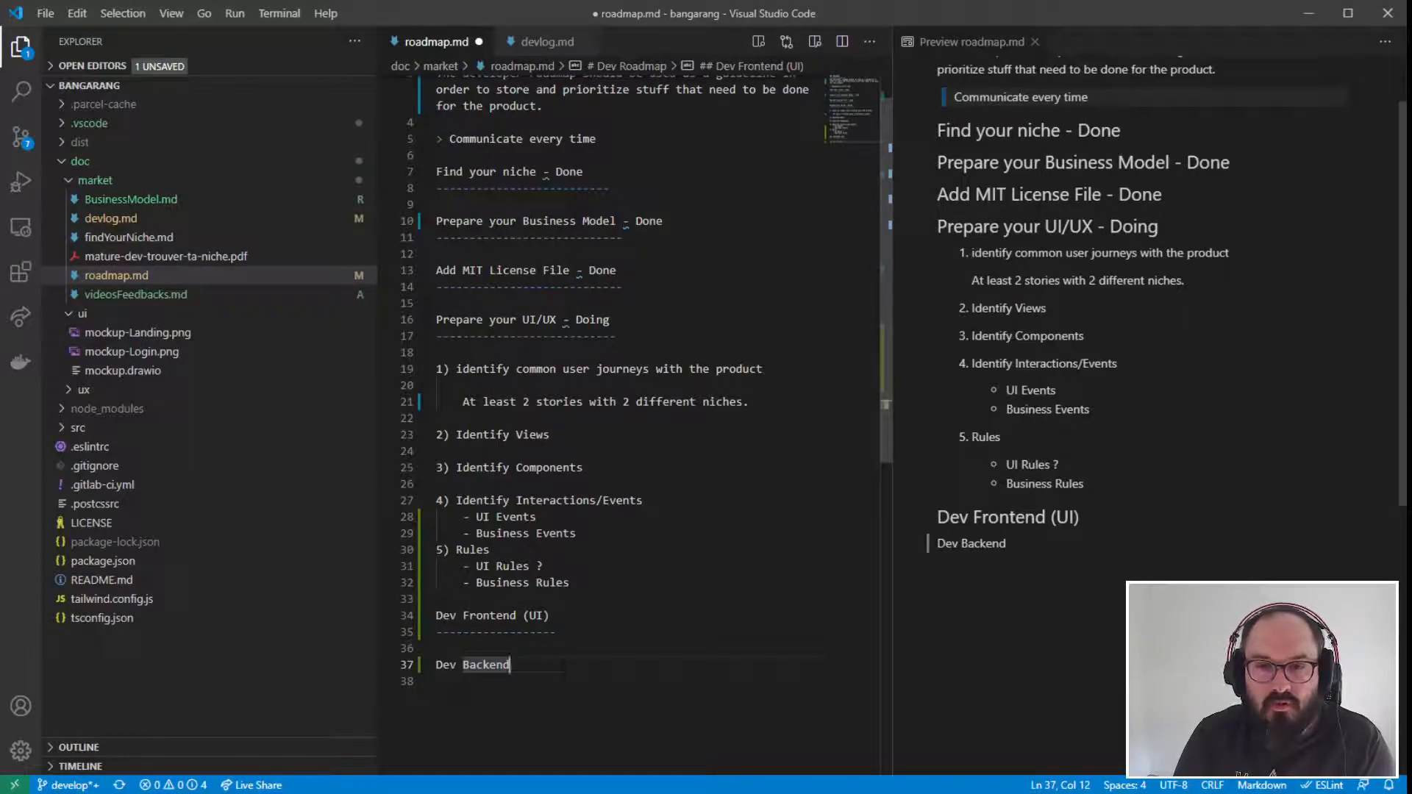
key("Return")
type("------------------")
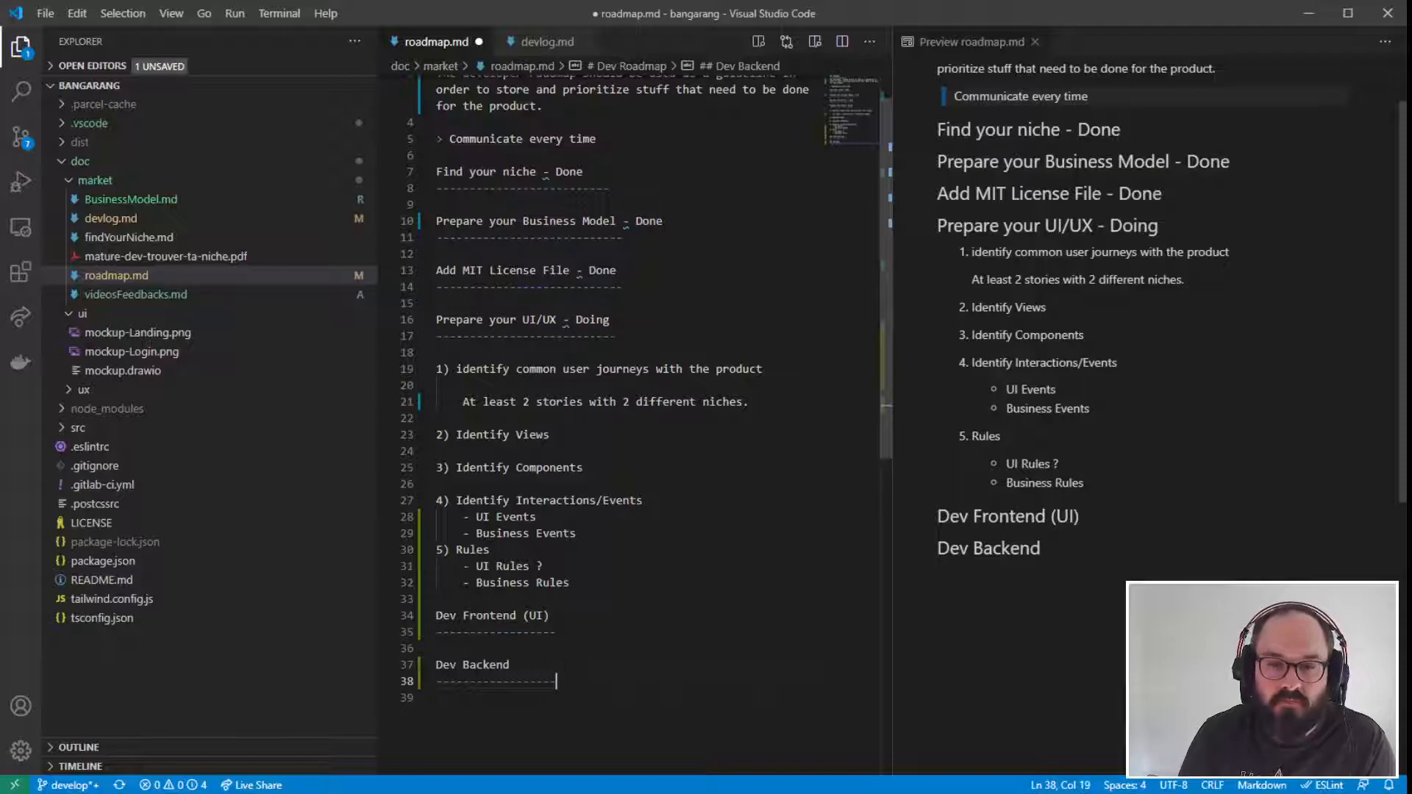
key("Up")
key("Up")
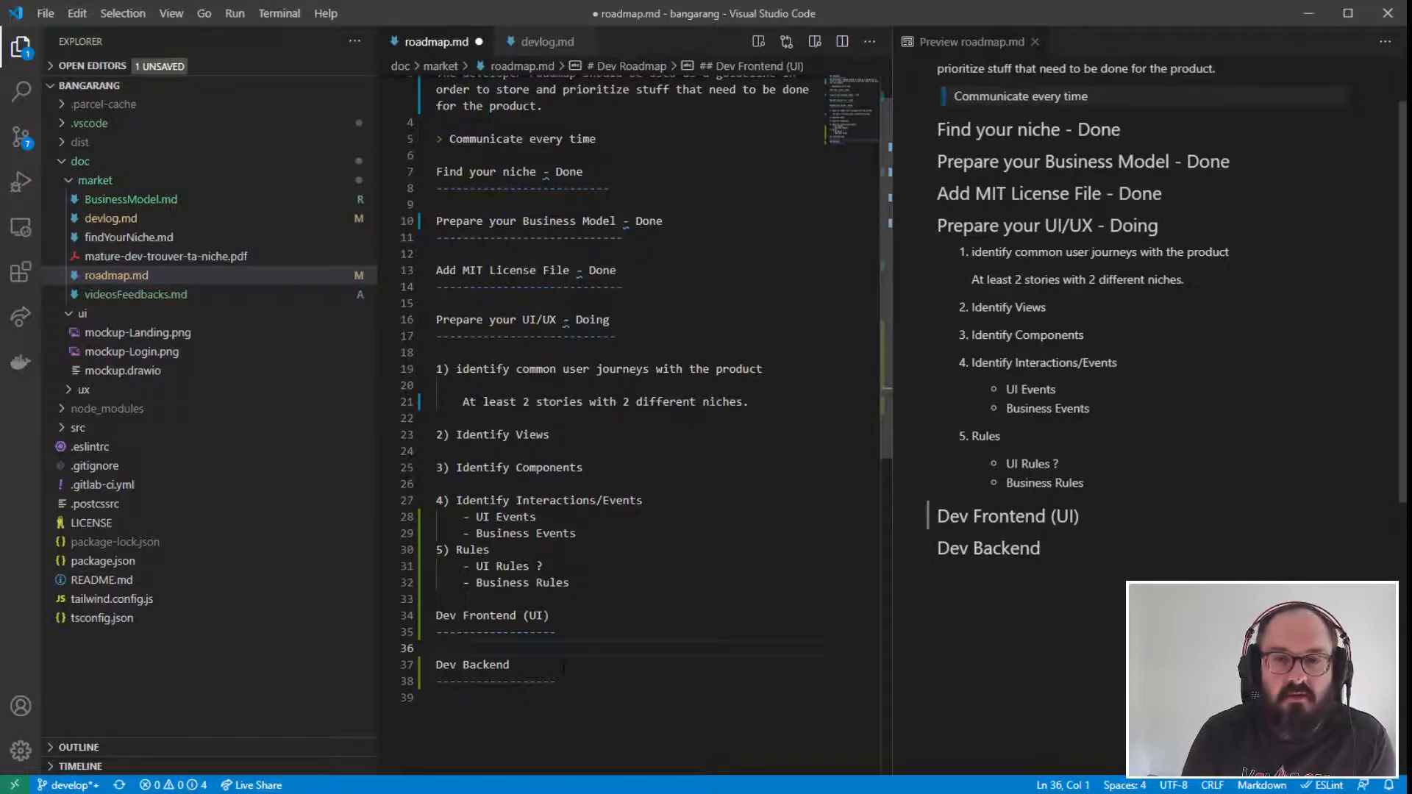
key("Down")
key("Down")
key("Down")
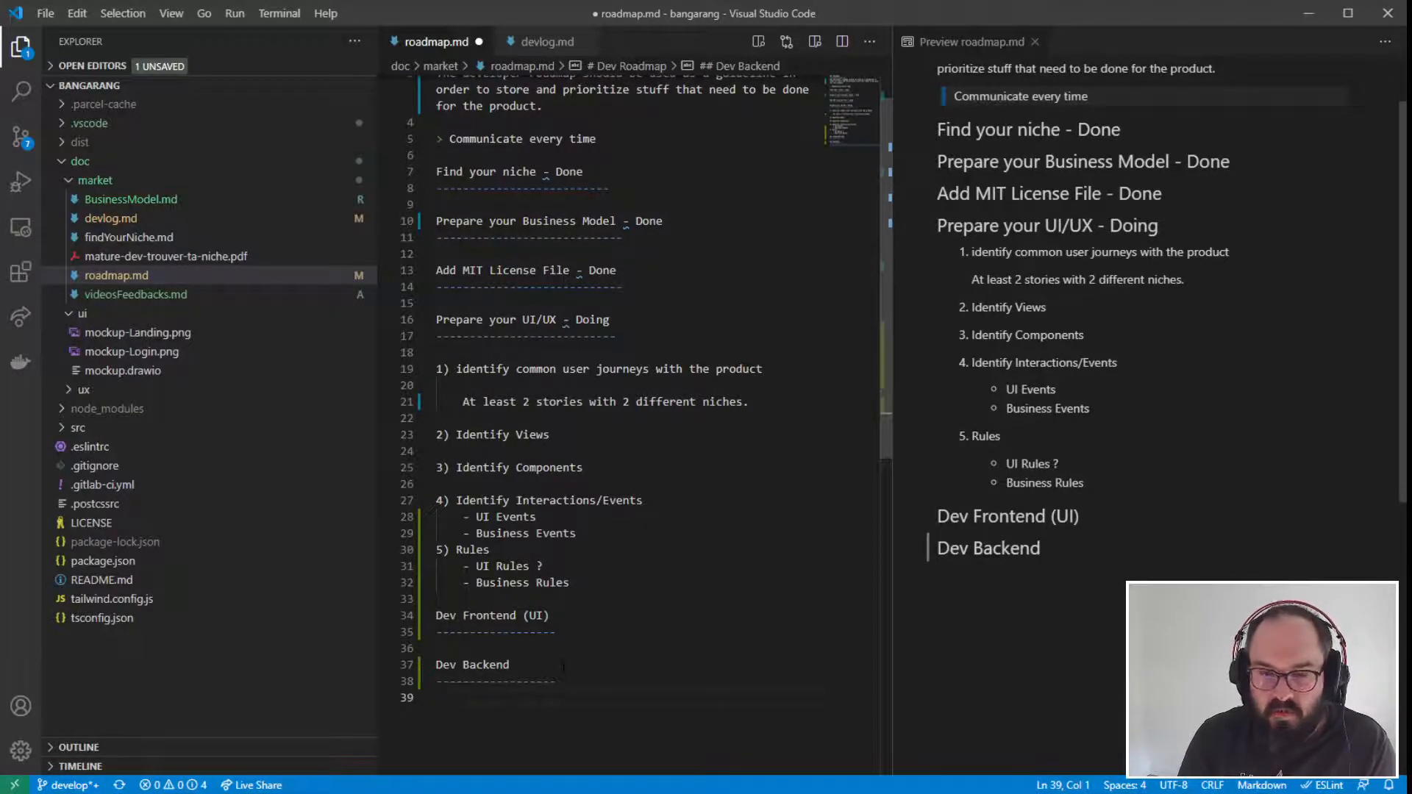
- Insert three blank lines between the "Dev Frontend (UI)" and "Dev Backend" headings
scroll(563, 666, "down", 1)
key("Up")
key("Up")
key("Up")
key("Return")
key("Return")
key("Return")
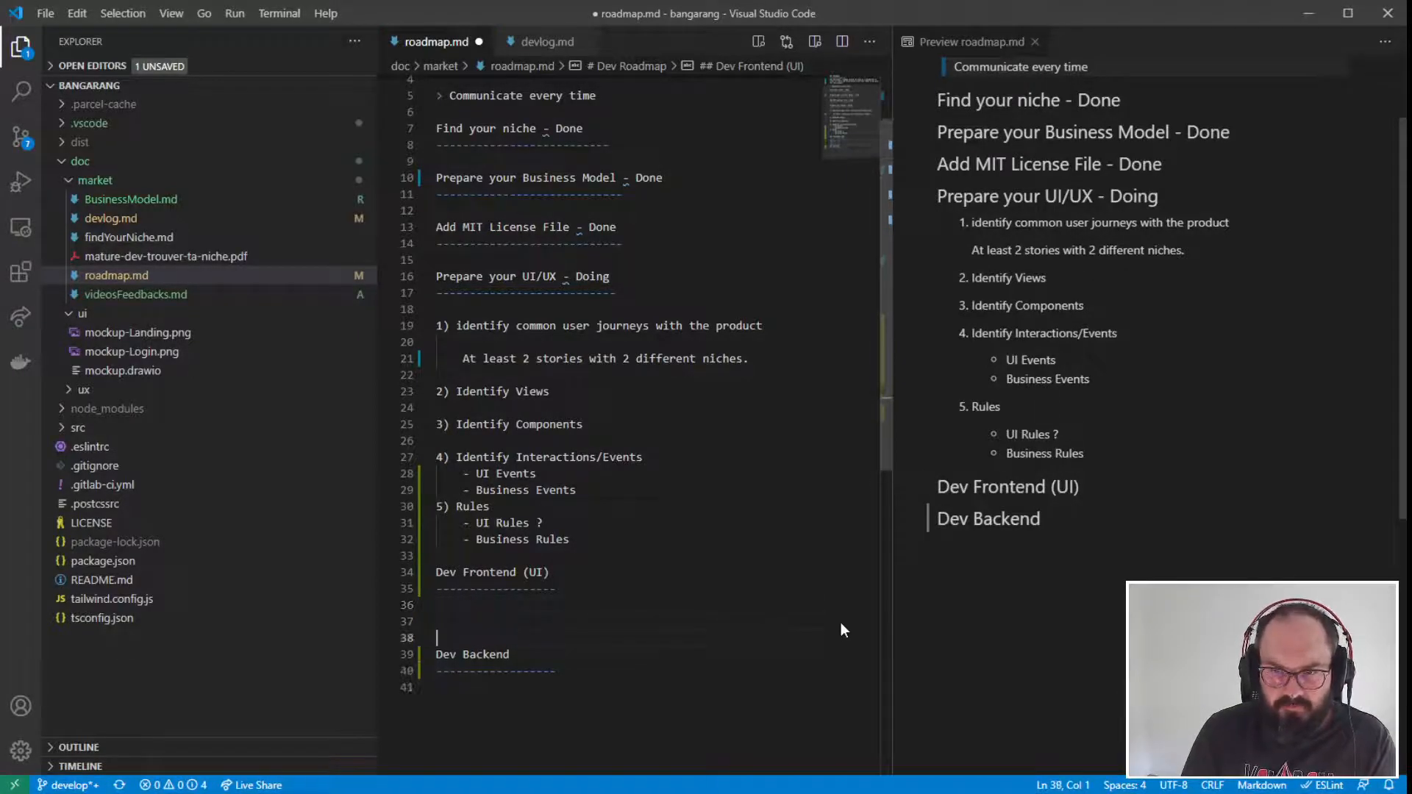
key("Up")
key("Up")
key("Up")
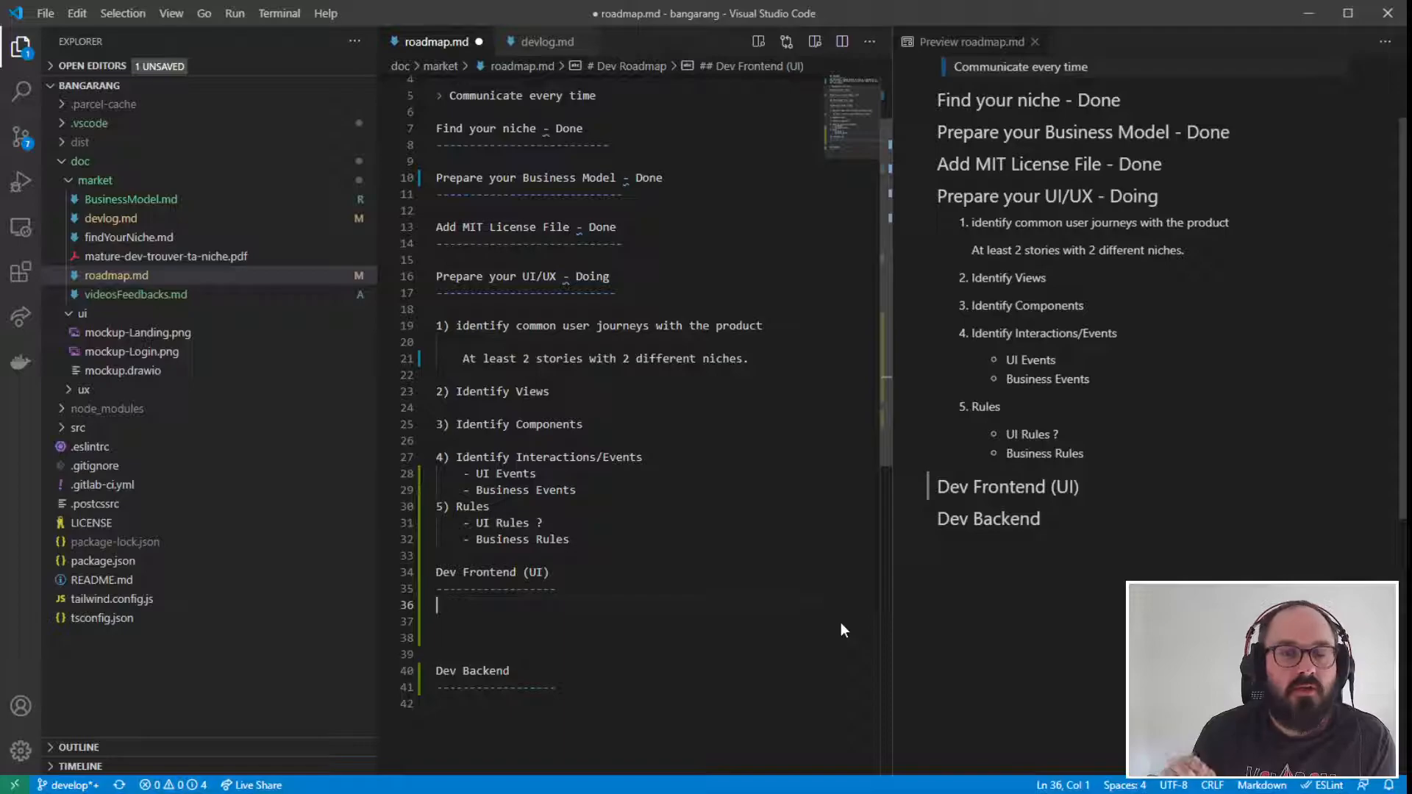
- Append "- /!\ Skill" to the "Dev Frontend (UI)" heading as a warning note
scroll(517, 589, "down", 1)
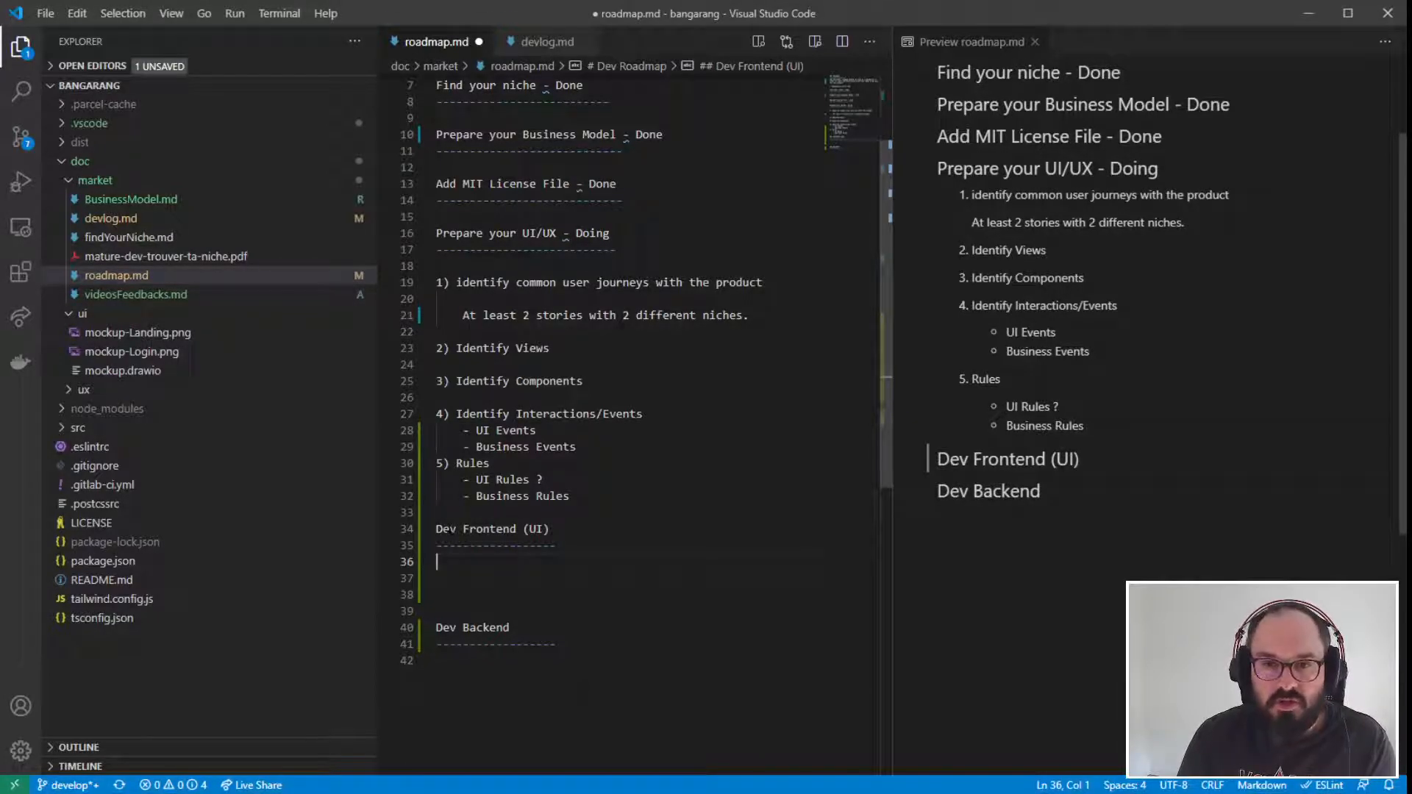
left_click_drag(436, 530, 510, 601)
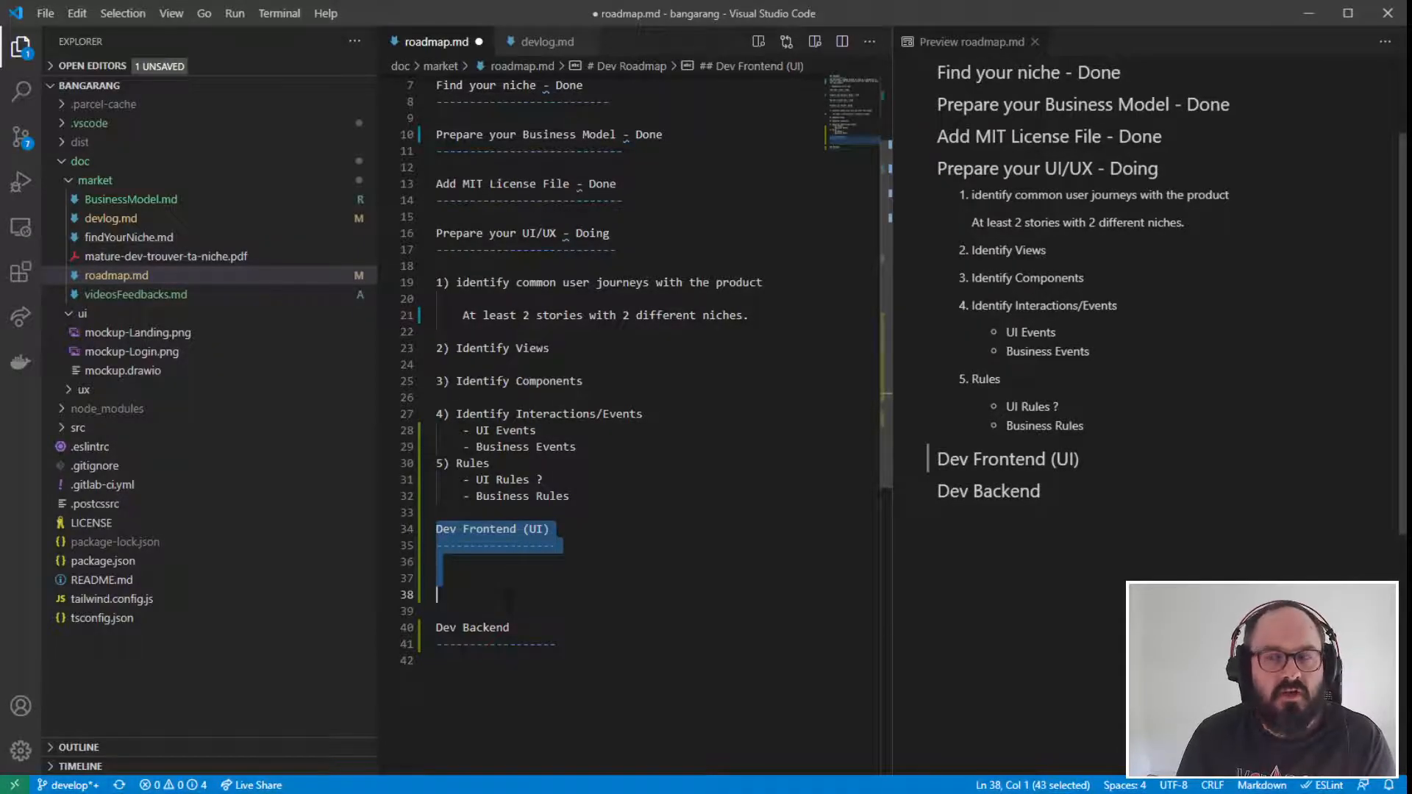
left_click(559, 529)
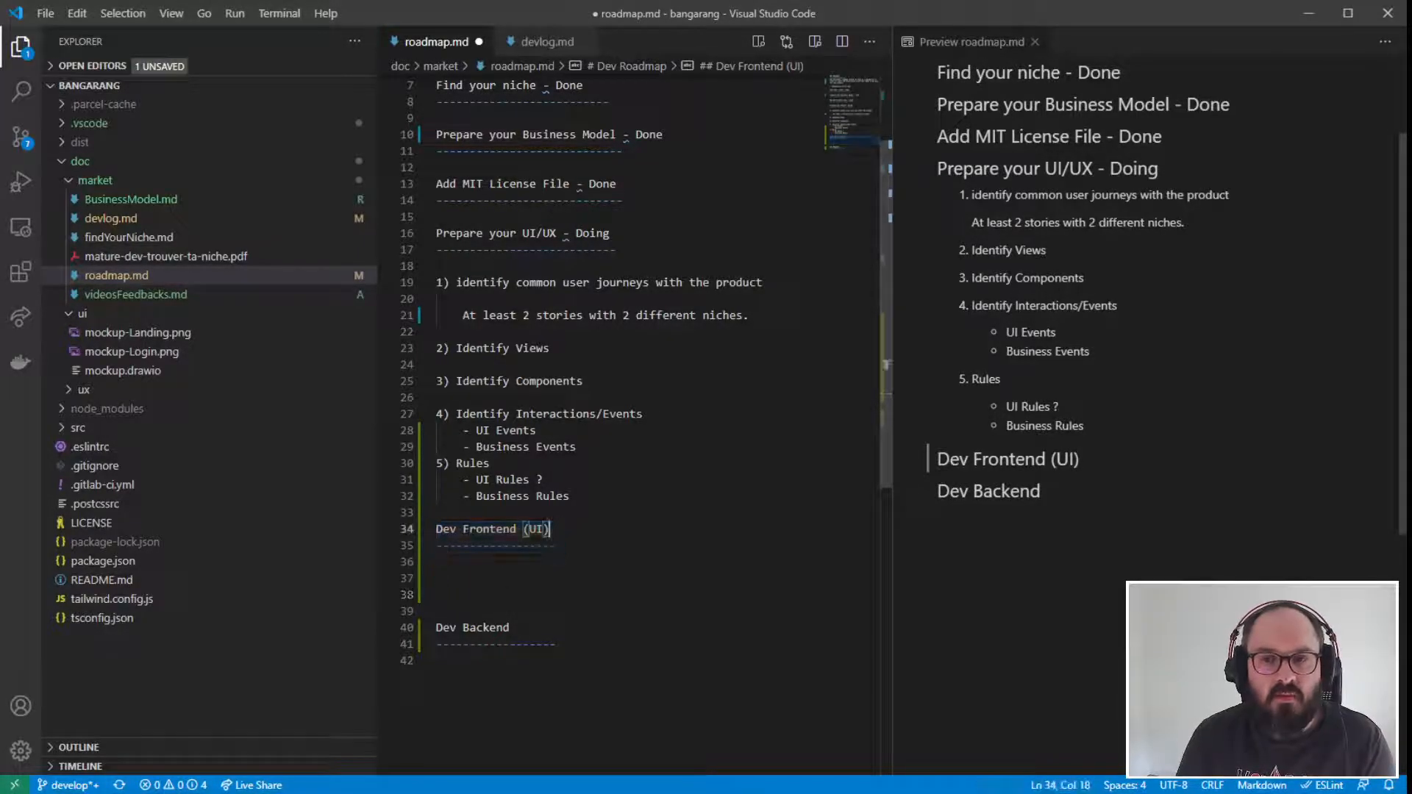
type("- ")
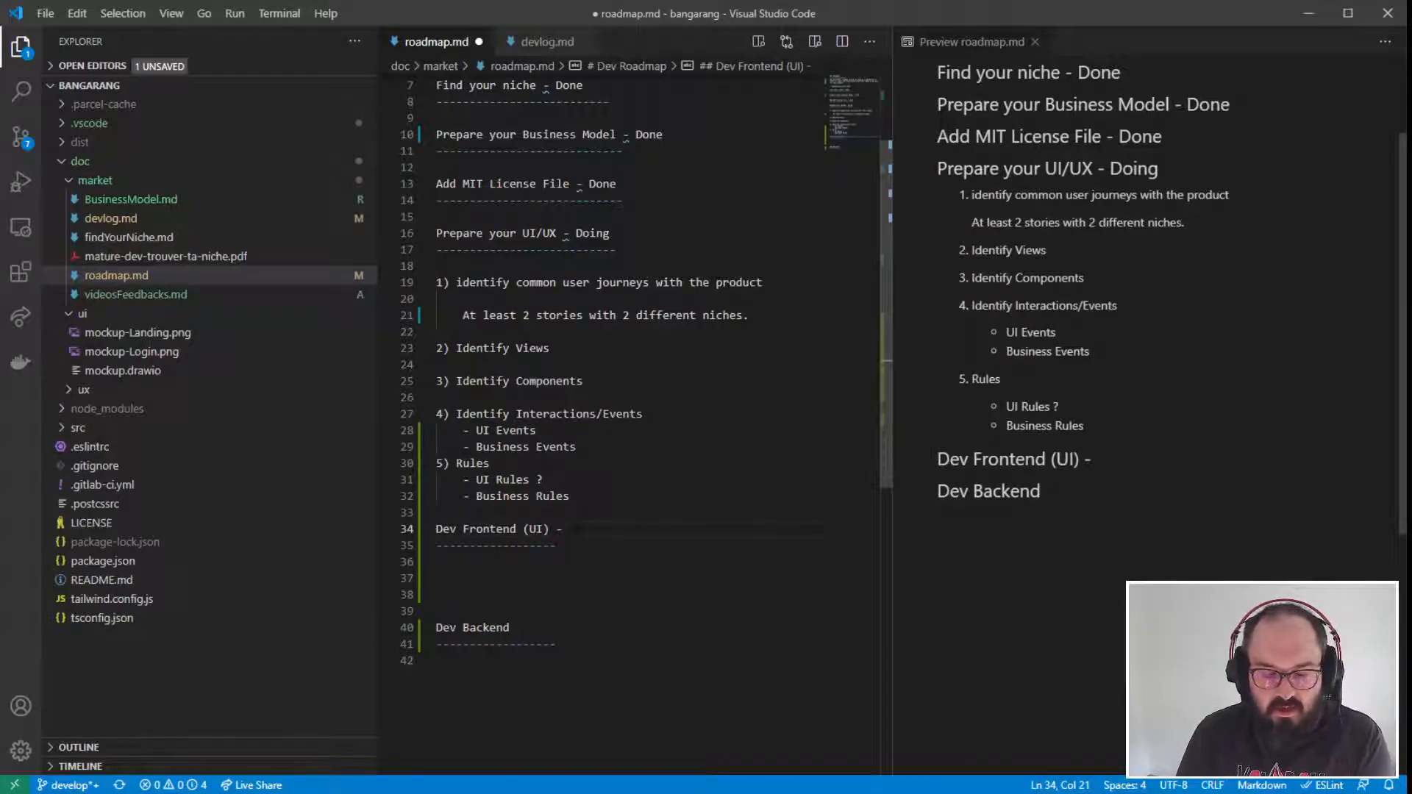
type("/!\\ Skill")
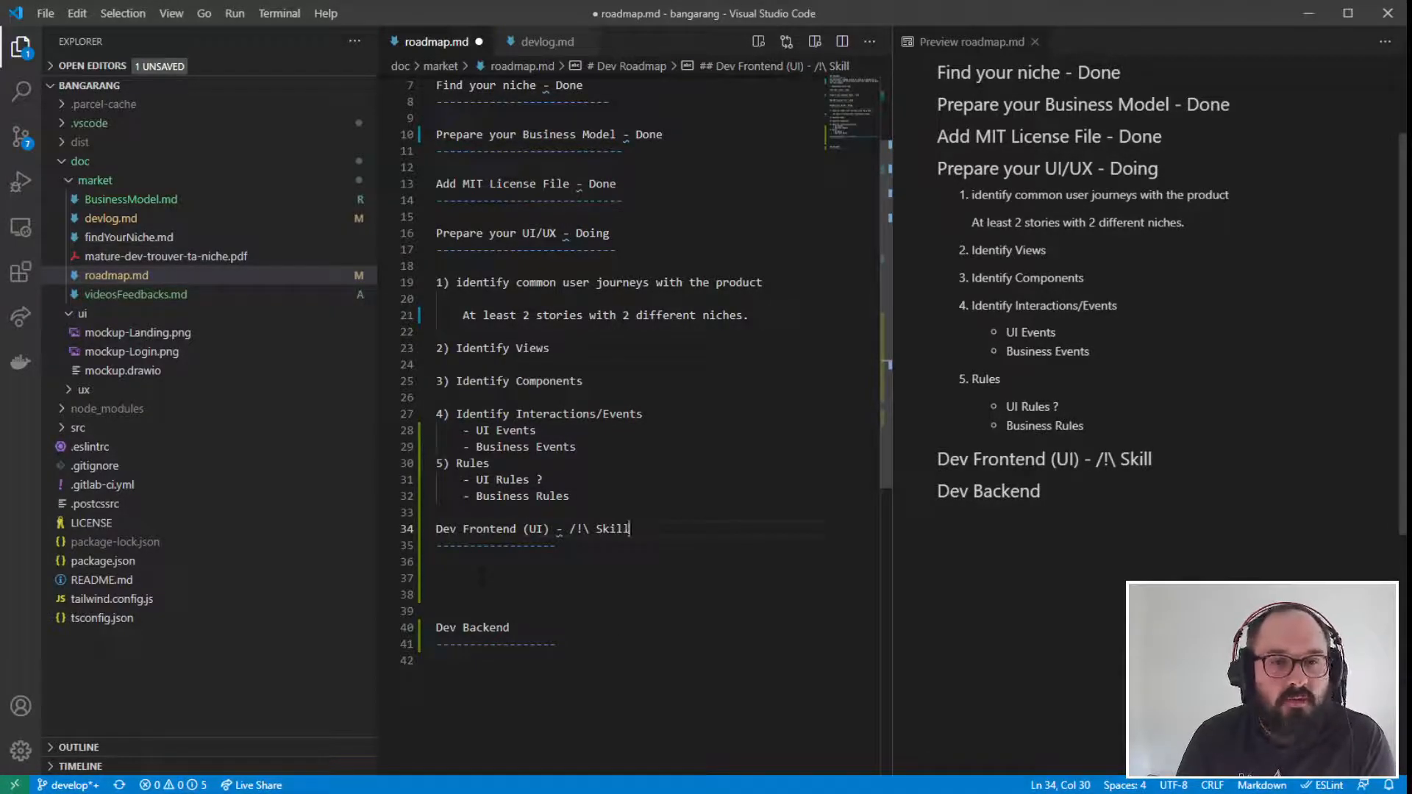
- Examine the "Dev Frontend (UI)" and "Dev Backend" headings at the end of the roadmap
left_click_drag(557, 645, 368, 611)
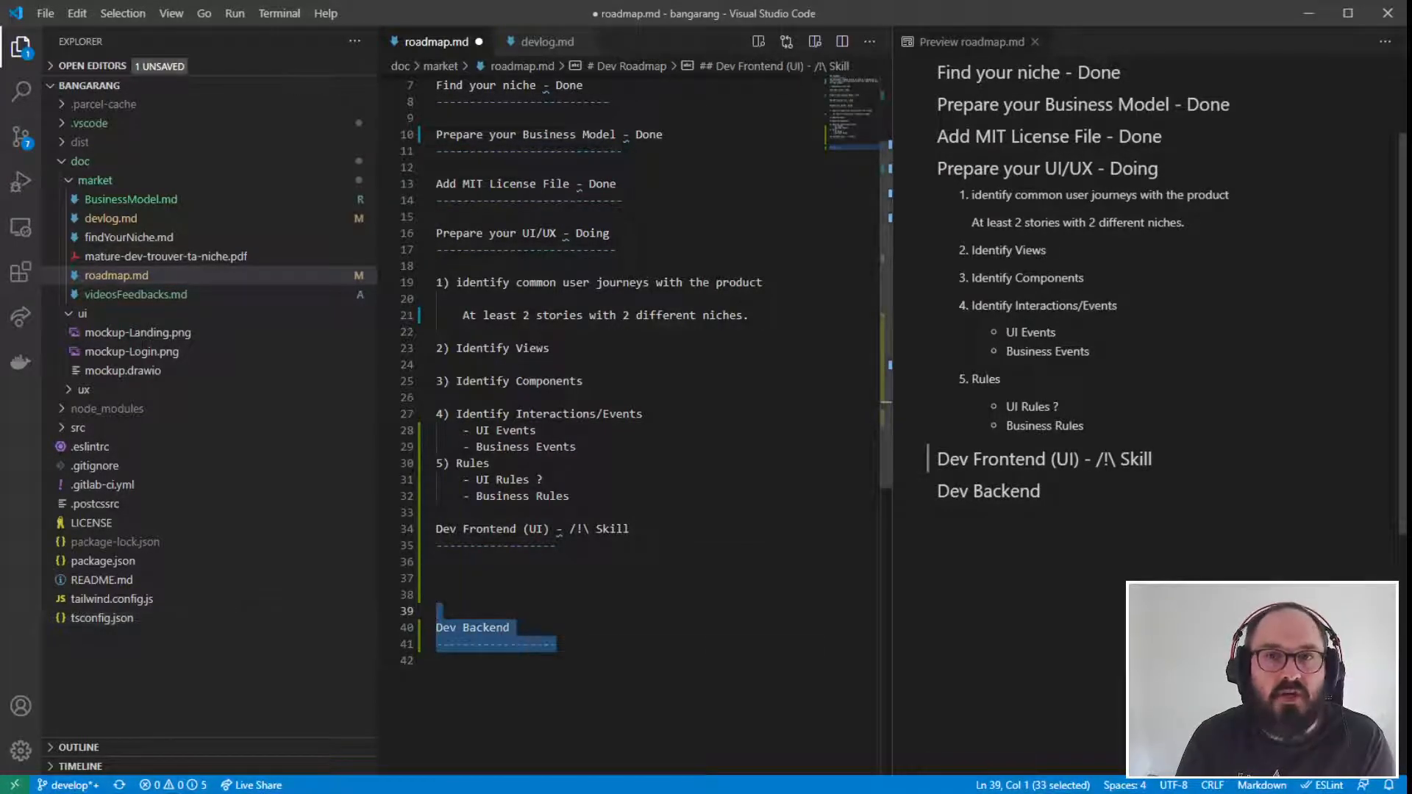
left_click(563, 654)
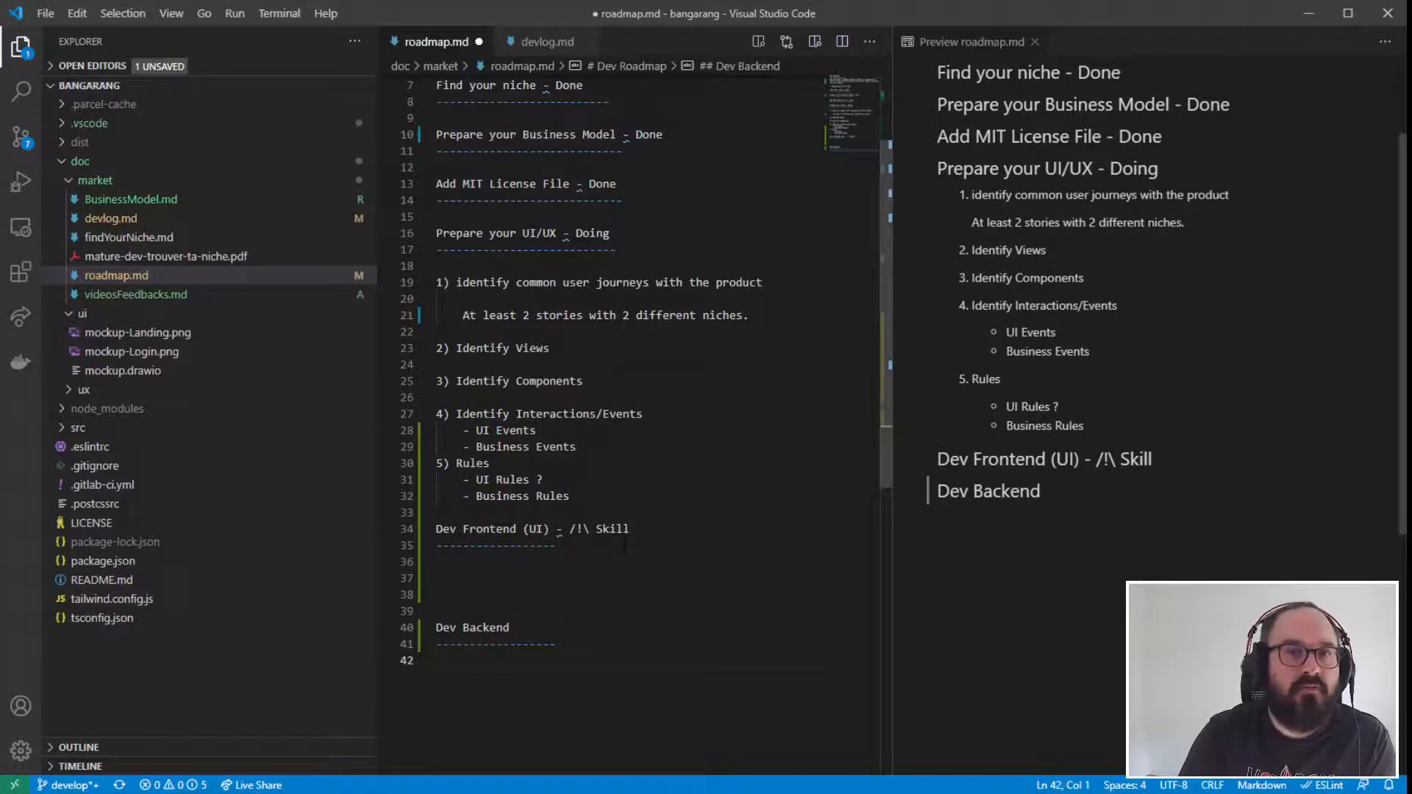
left_click(639, 532)
left_click_drag(630, 530, 436, 530)
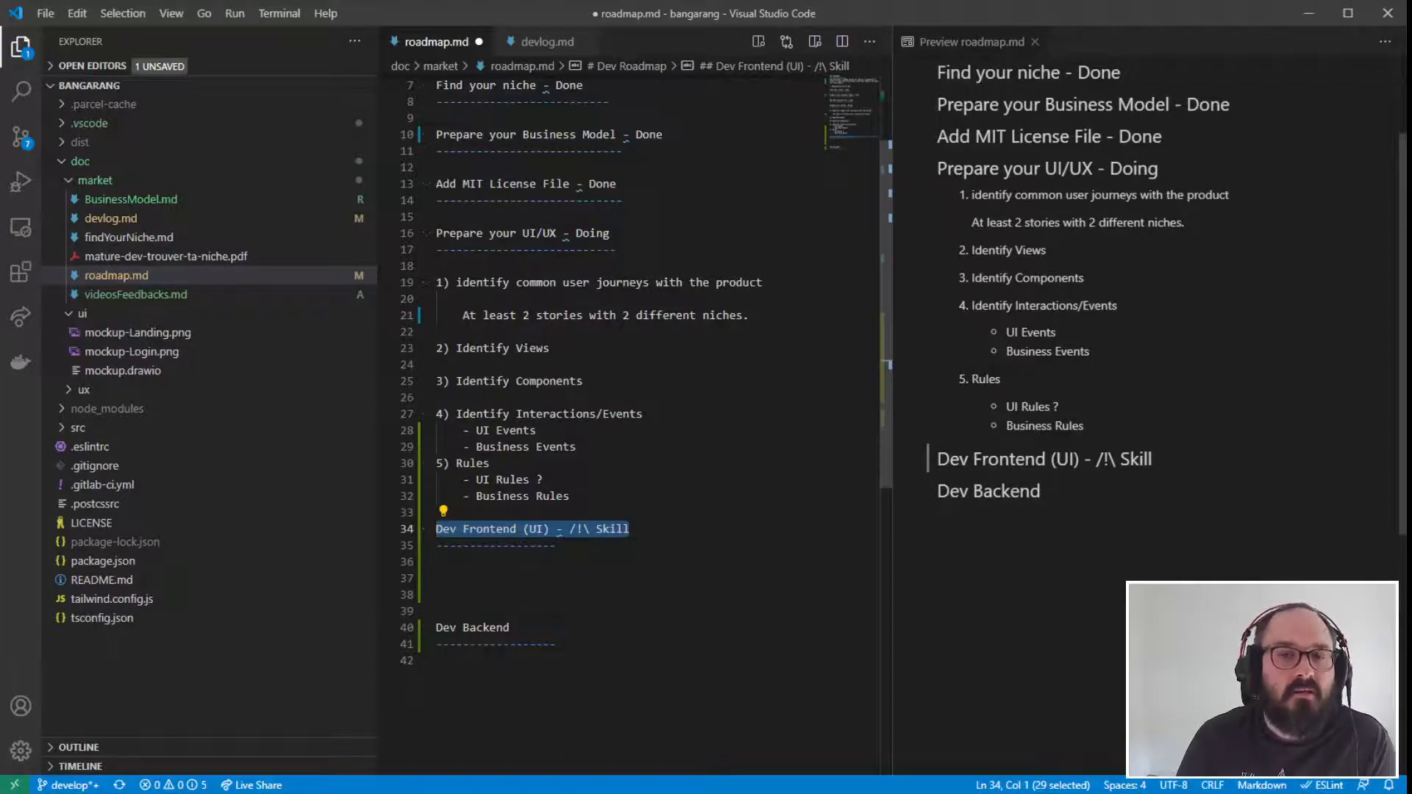
left_click(597, 595)
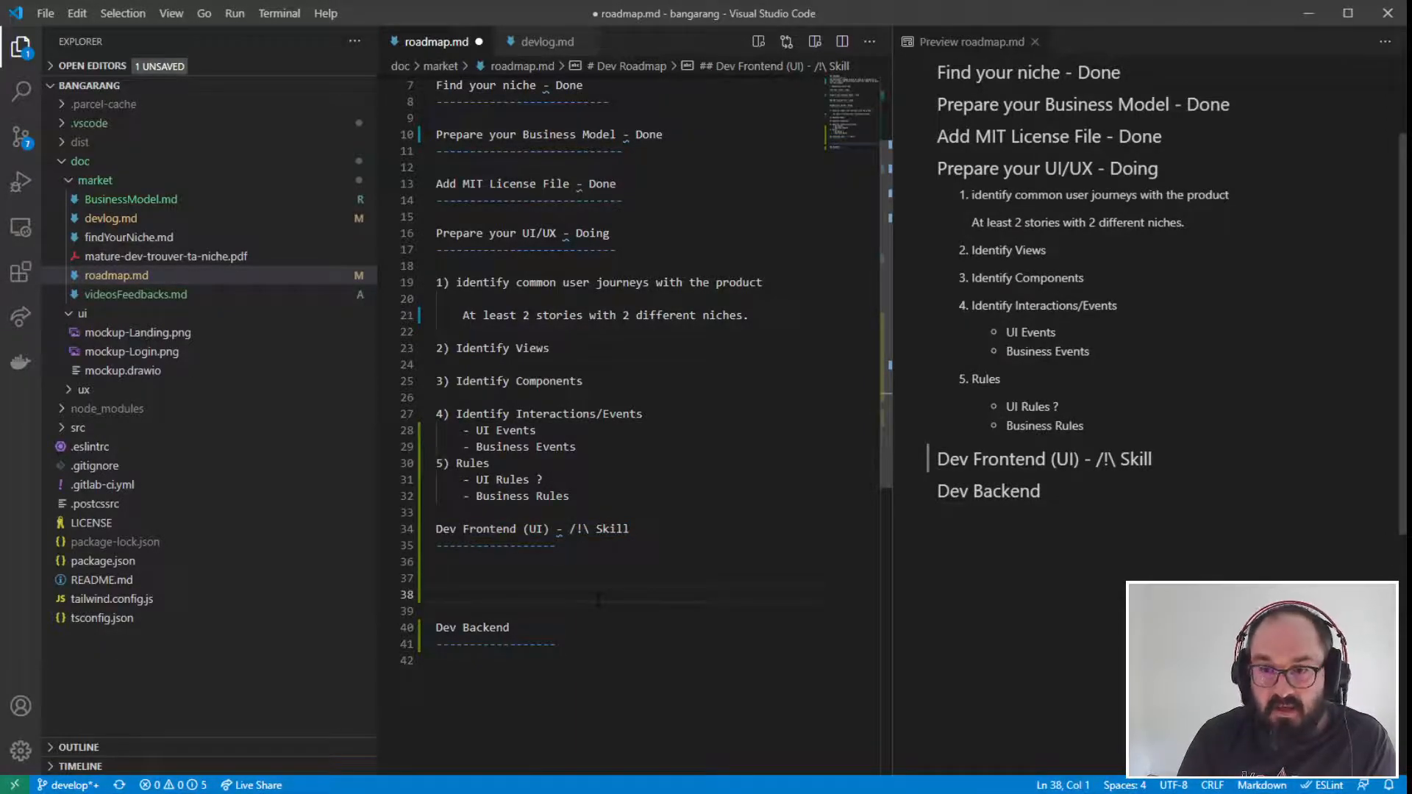
left_click(437, 529)
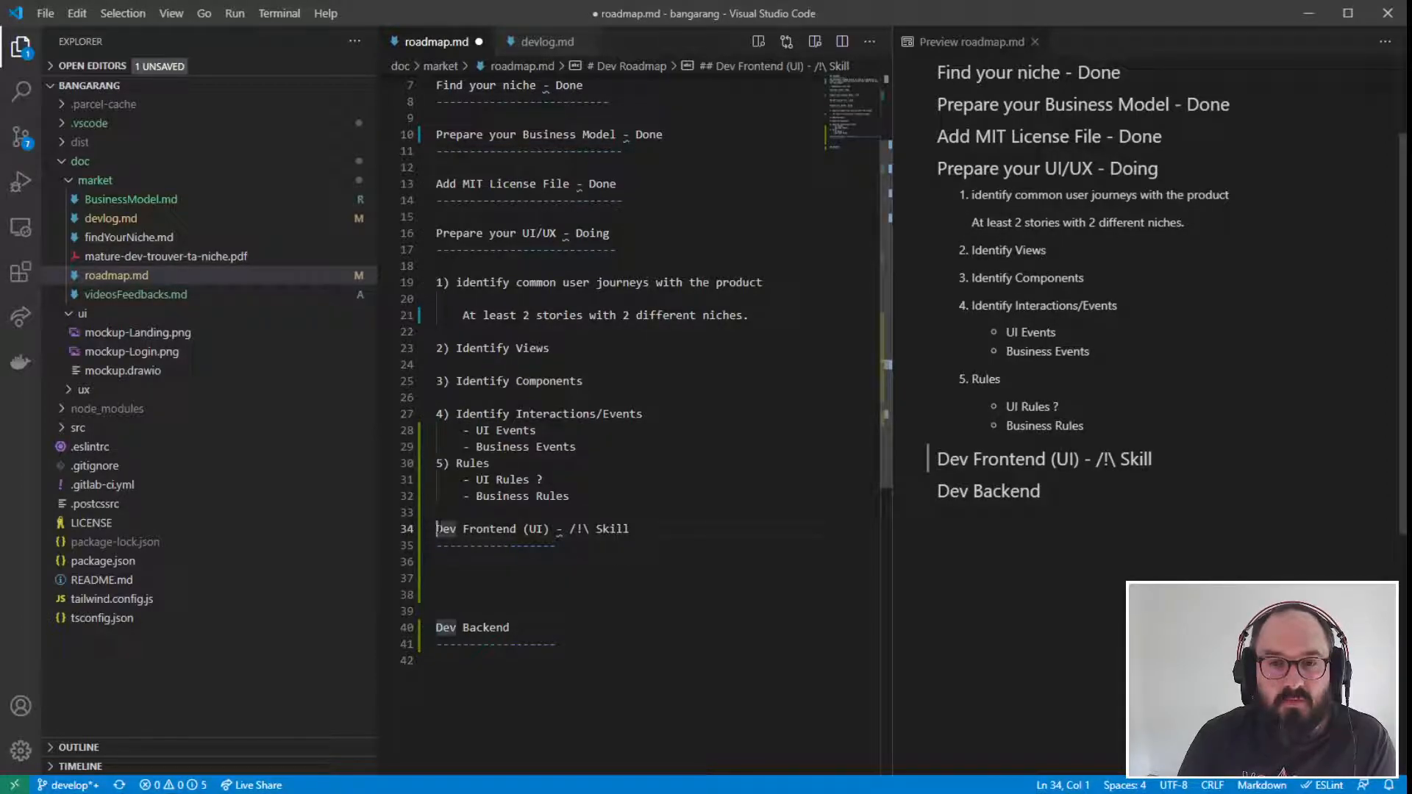
left_click_drag(437, 528, 556, 644)
left_click(556, 644)
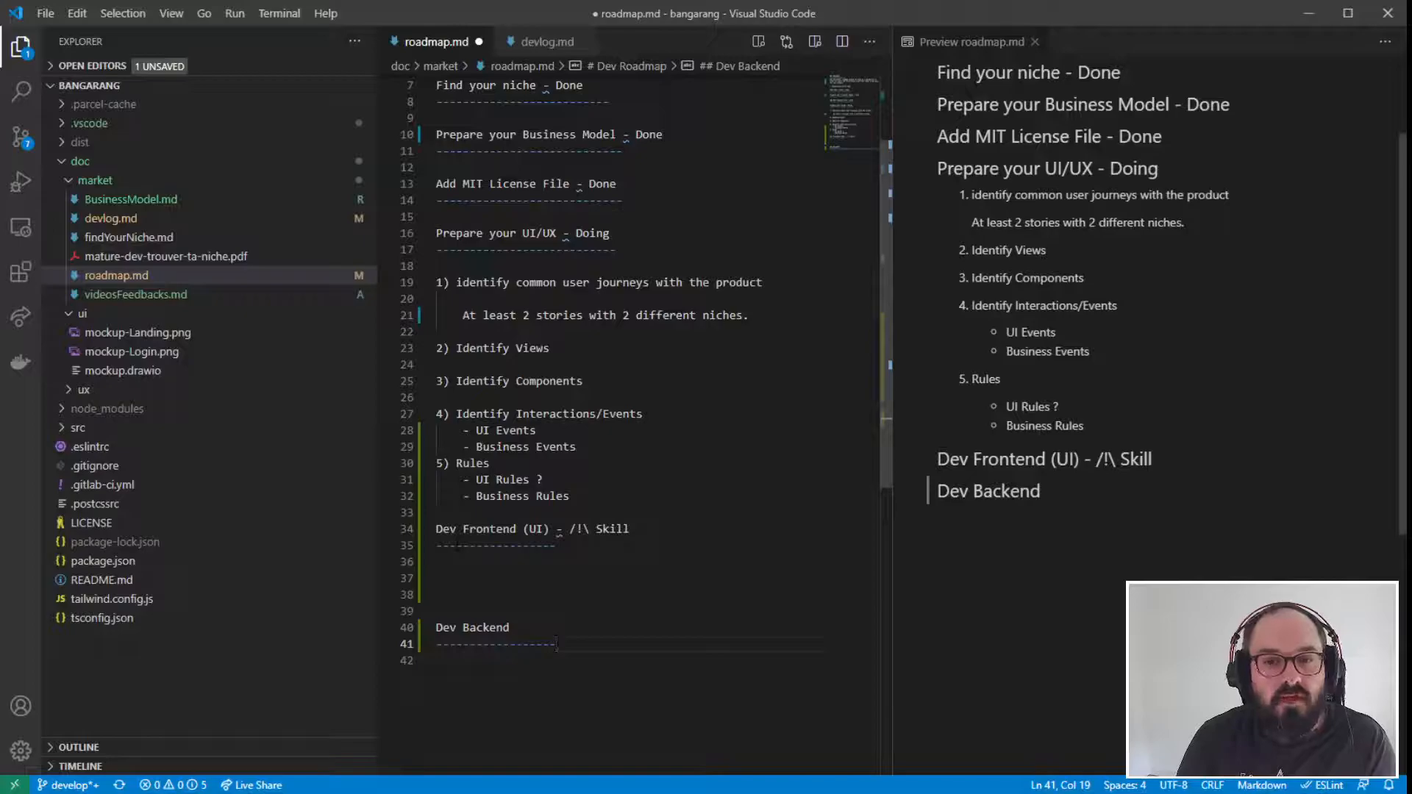
left_click(590, 616)
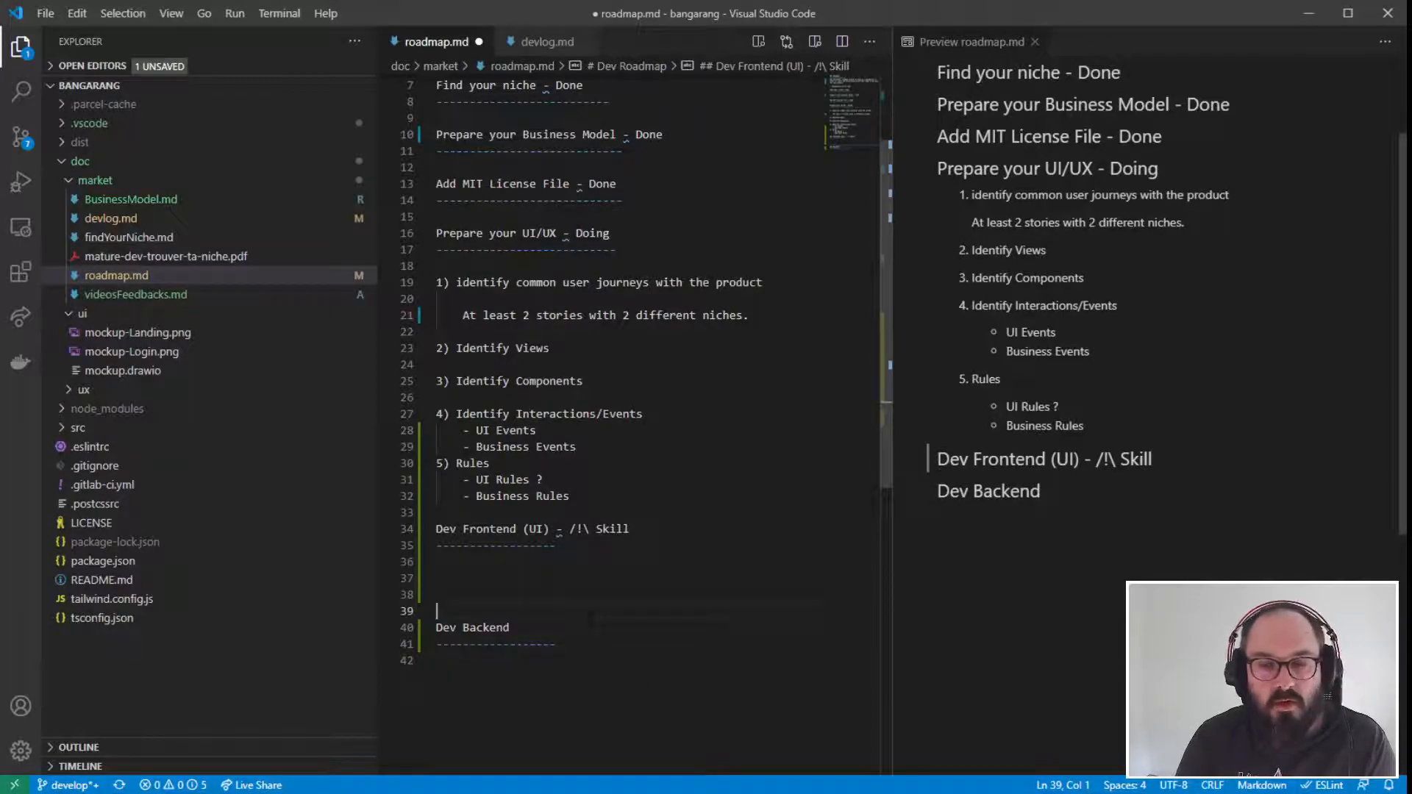
- Remove the three extra blank lines above the "Dev Backend" heading
left_click(499, 559)
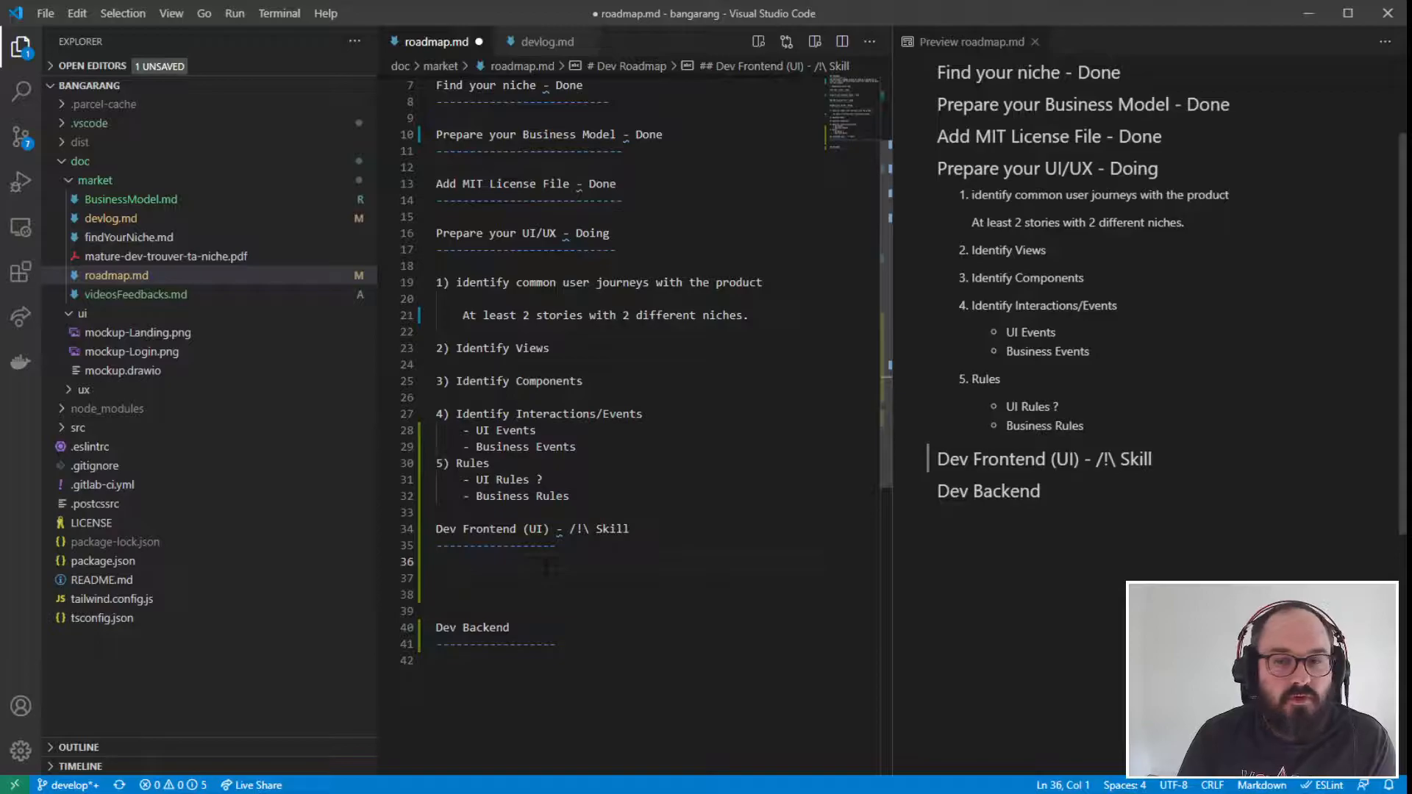
key("Down")
key("Down")
key("Down")
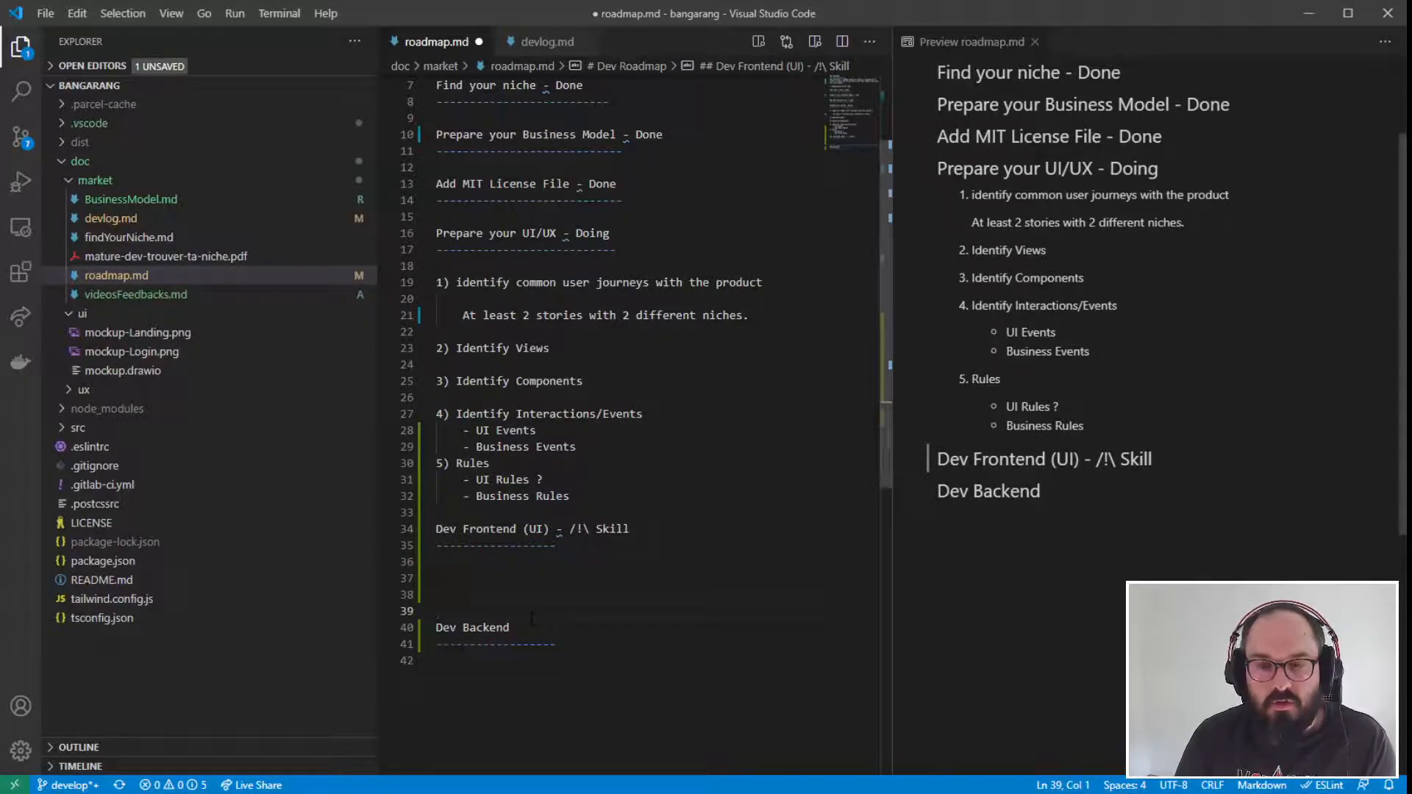
key("BackSpace")
key("BackSpace")
key("BackSpace")
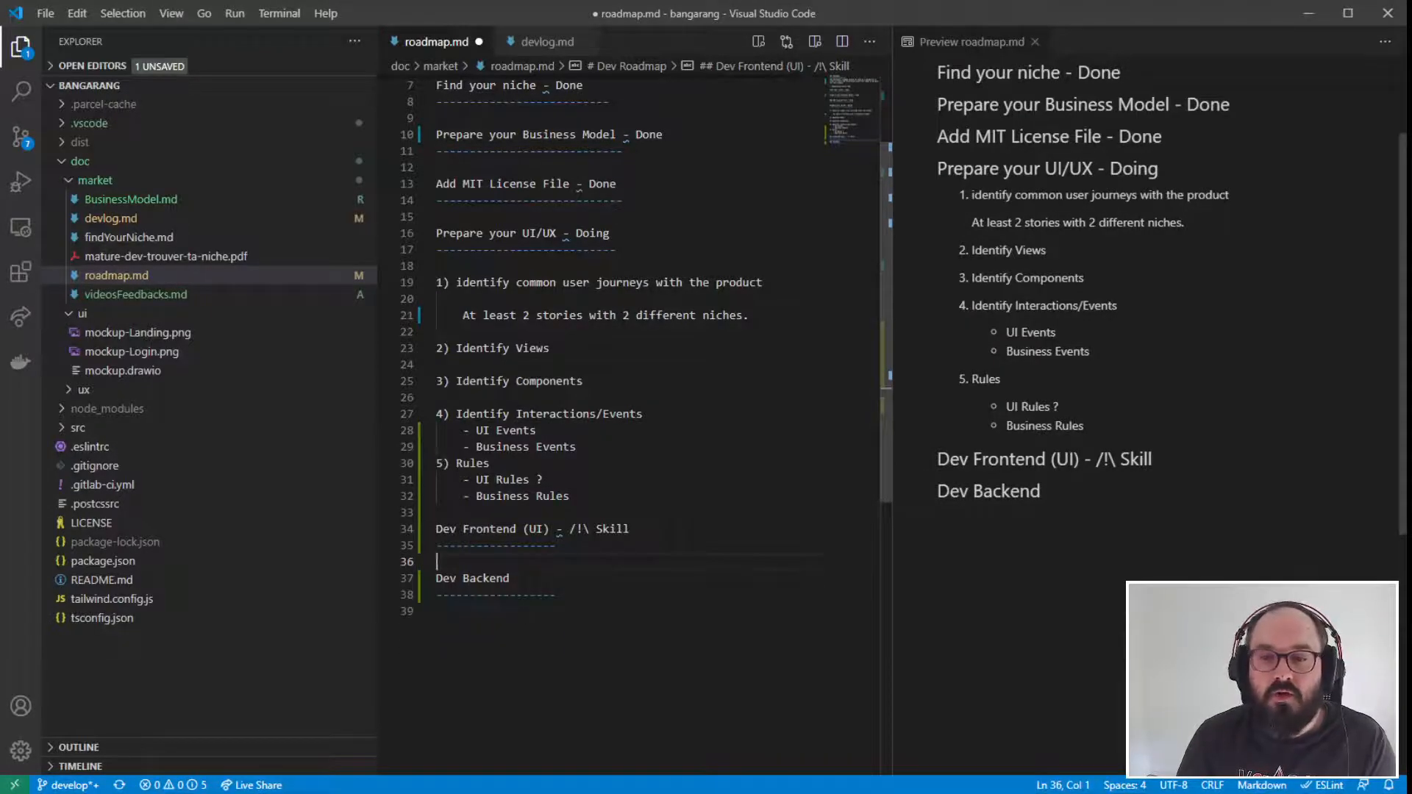
- Review how the frontend and backend headings follow on from the UI/UX preparation section
key("Down")
key("Down")
key("Down")
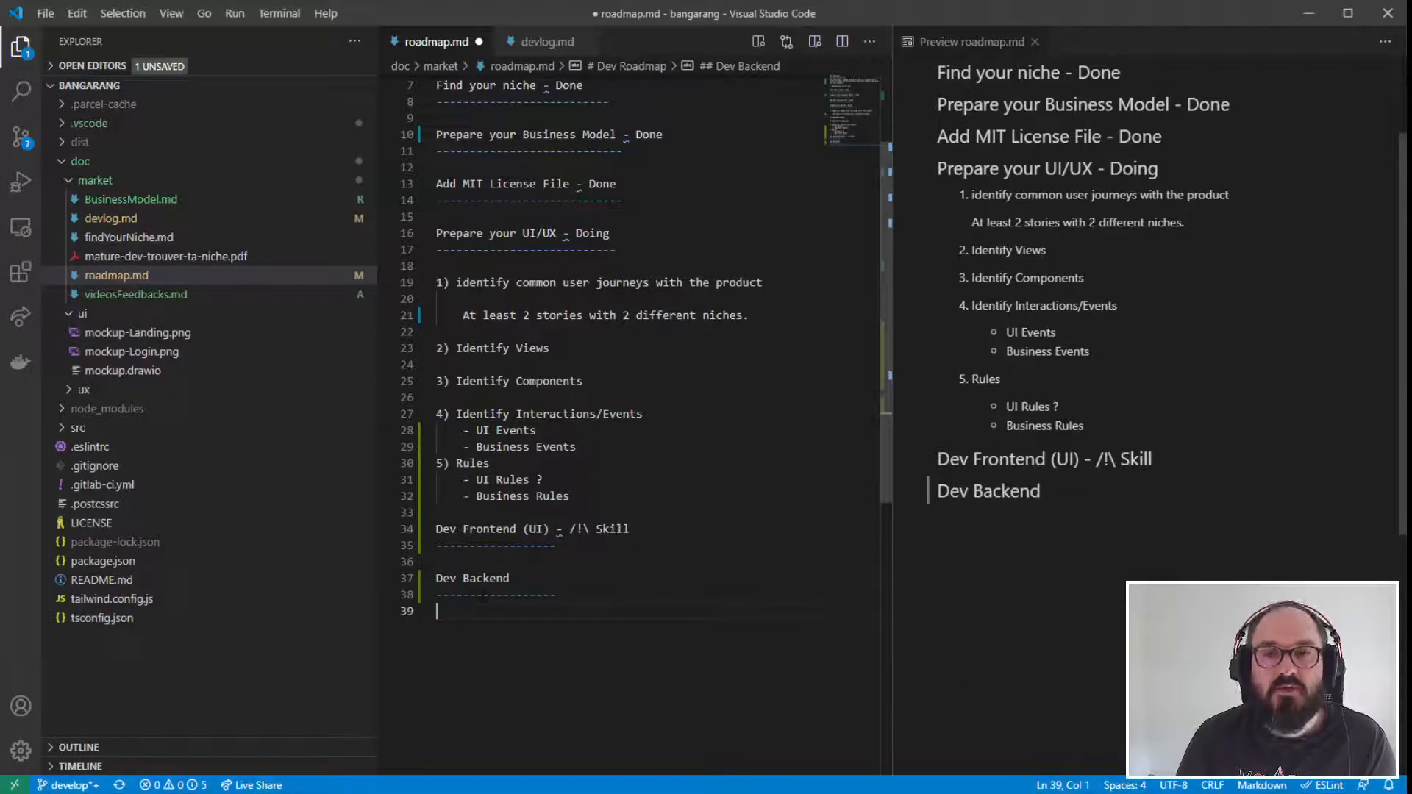
left_click(538, 578)
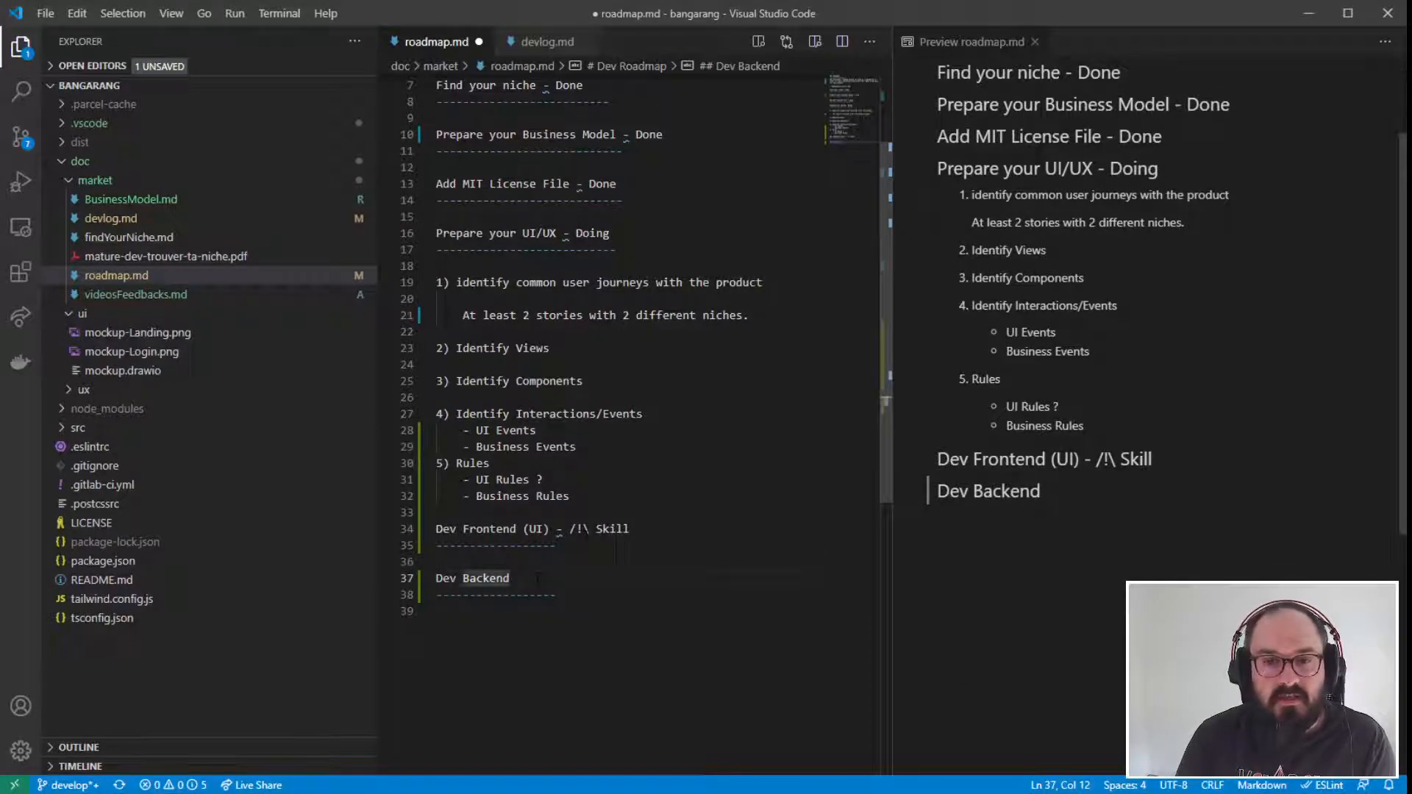
left_click(407, 531)
left_click(556, 544)
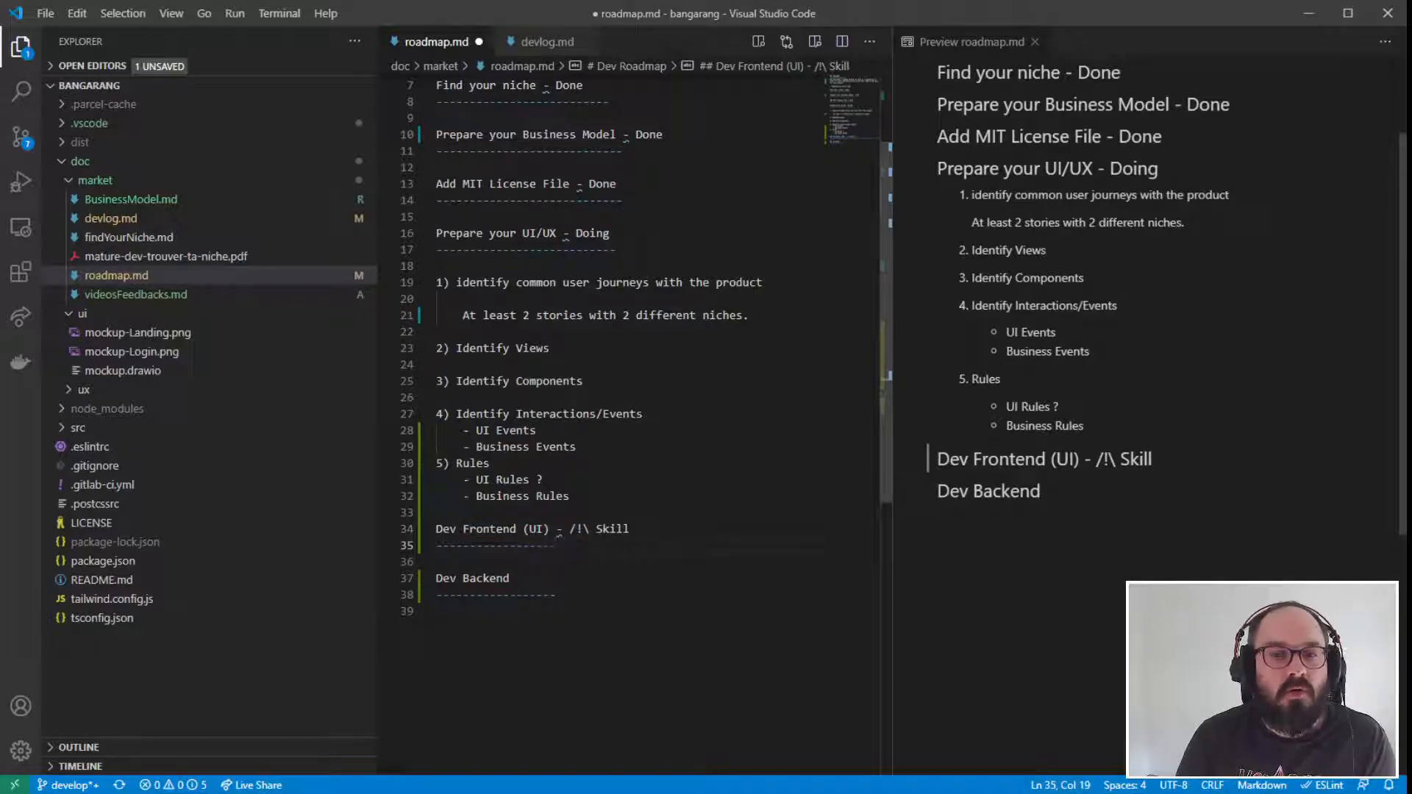
key("shift+Home")
key("shift+Up")
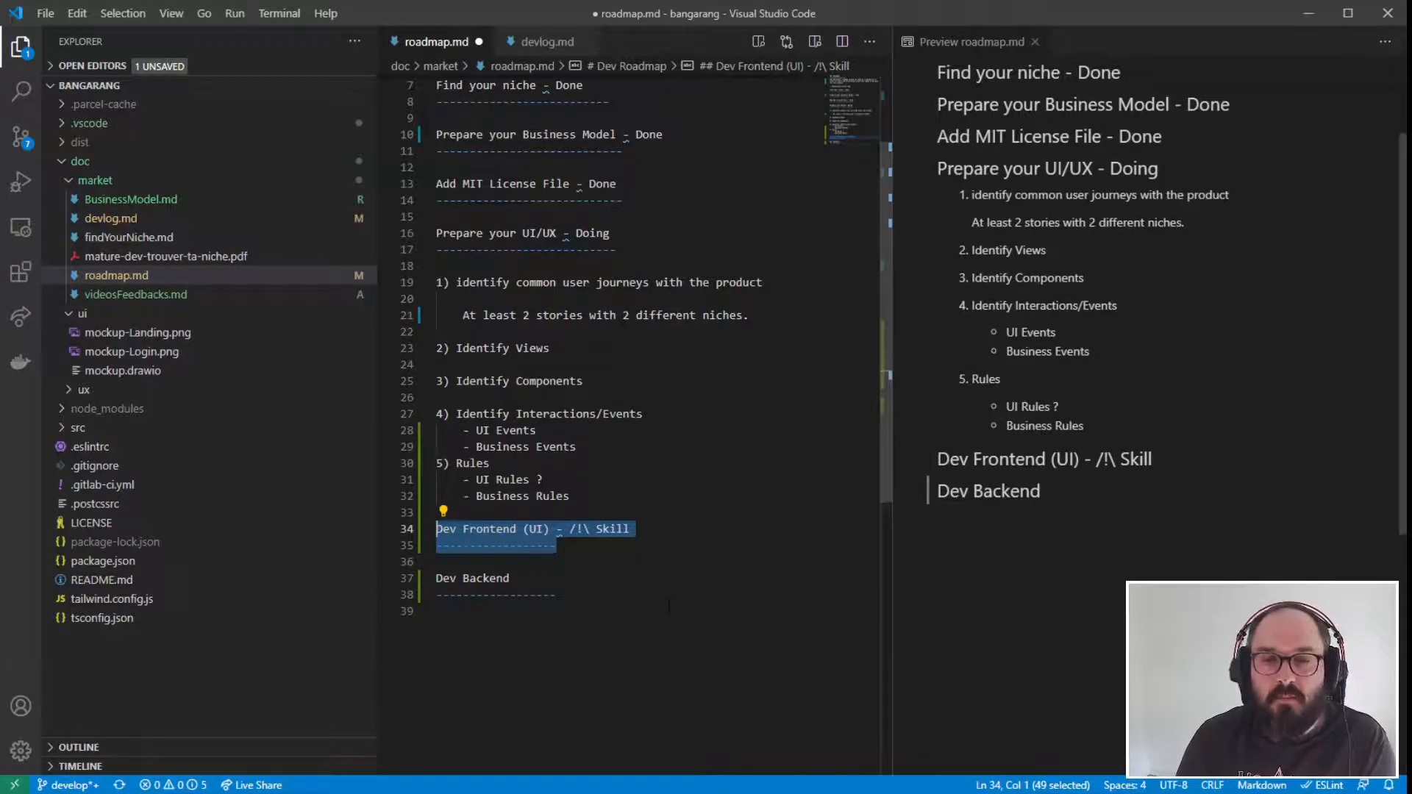
left_click(669, 604)
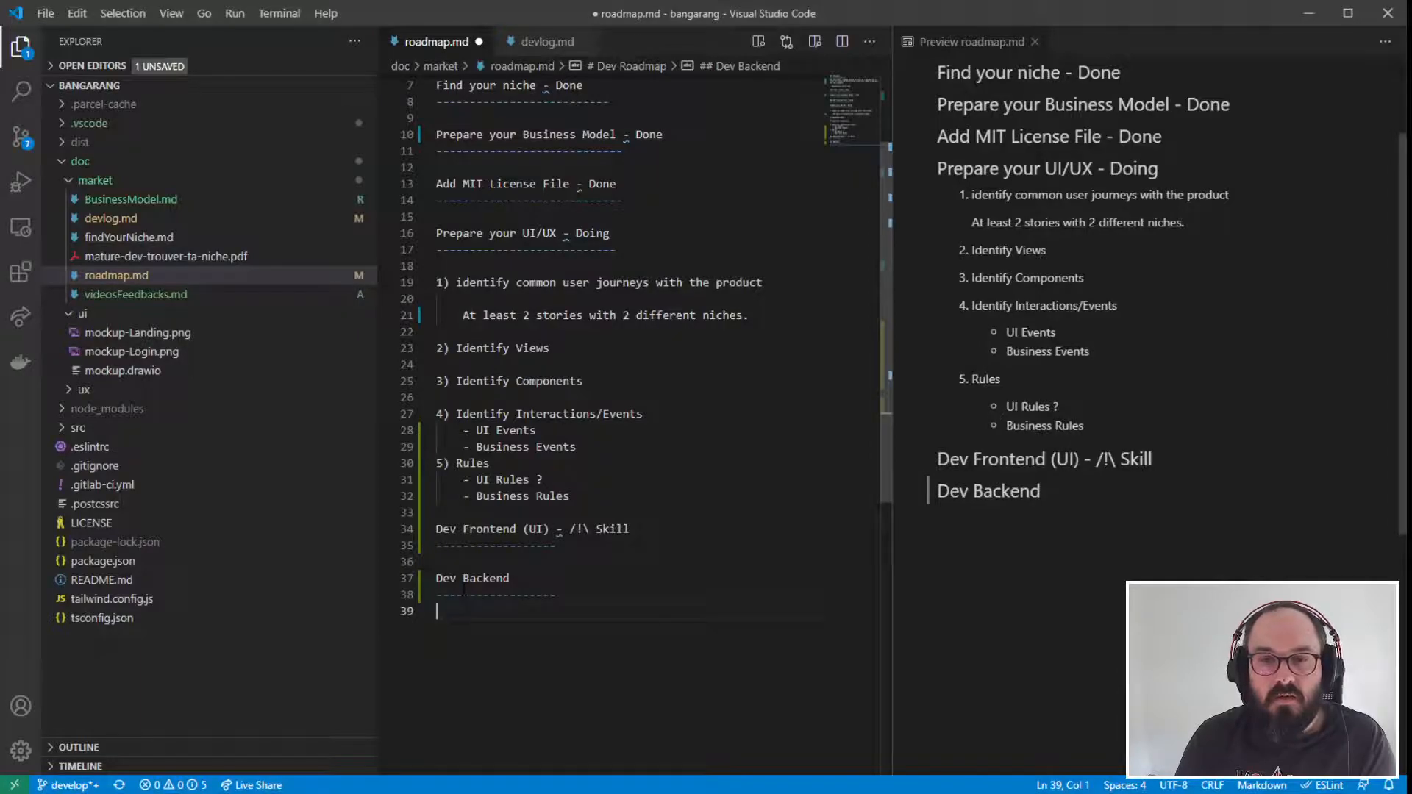
left_click_drag(437, 579, 561, 595)
key("Right")
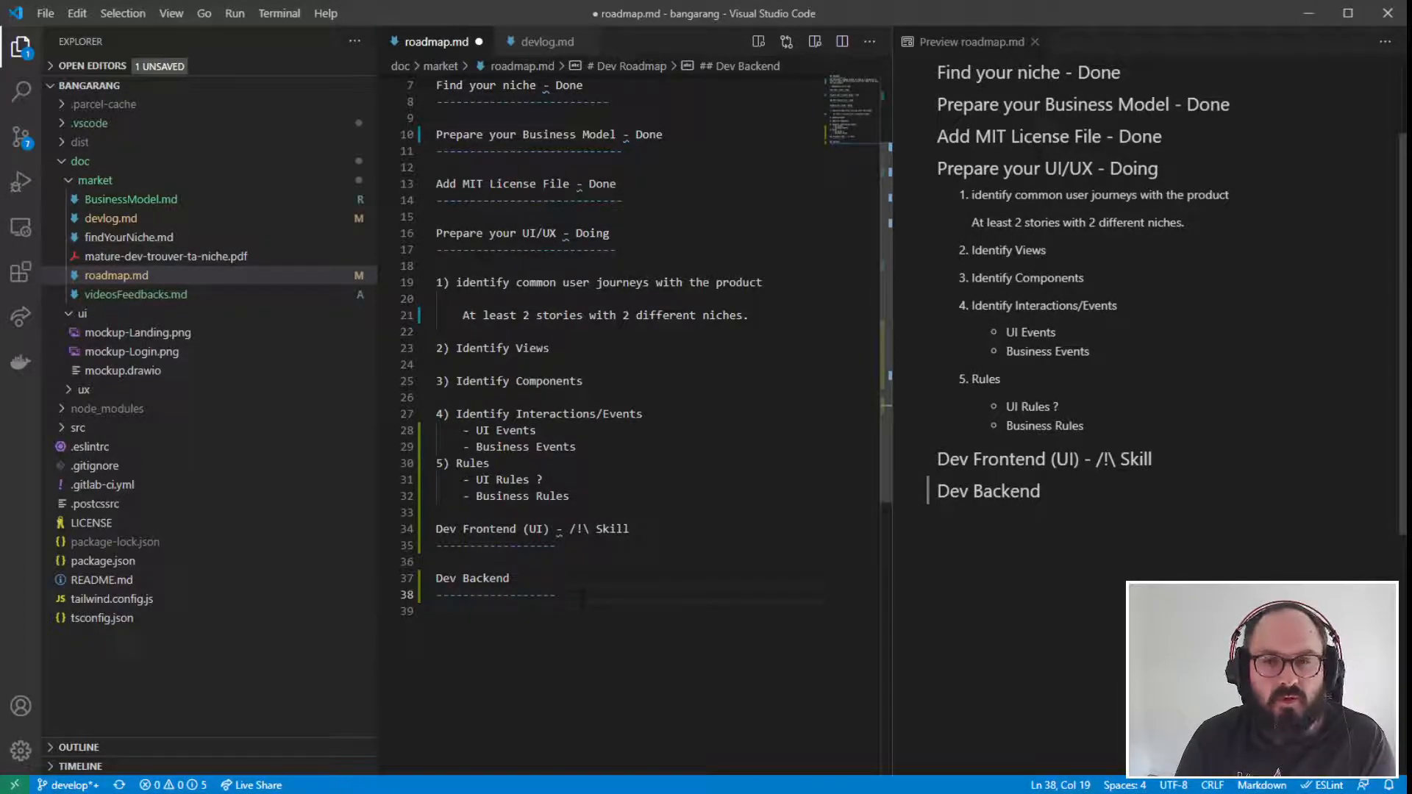
left_click(461, 563)
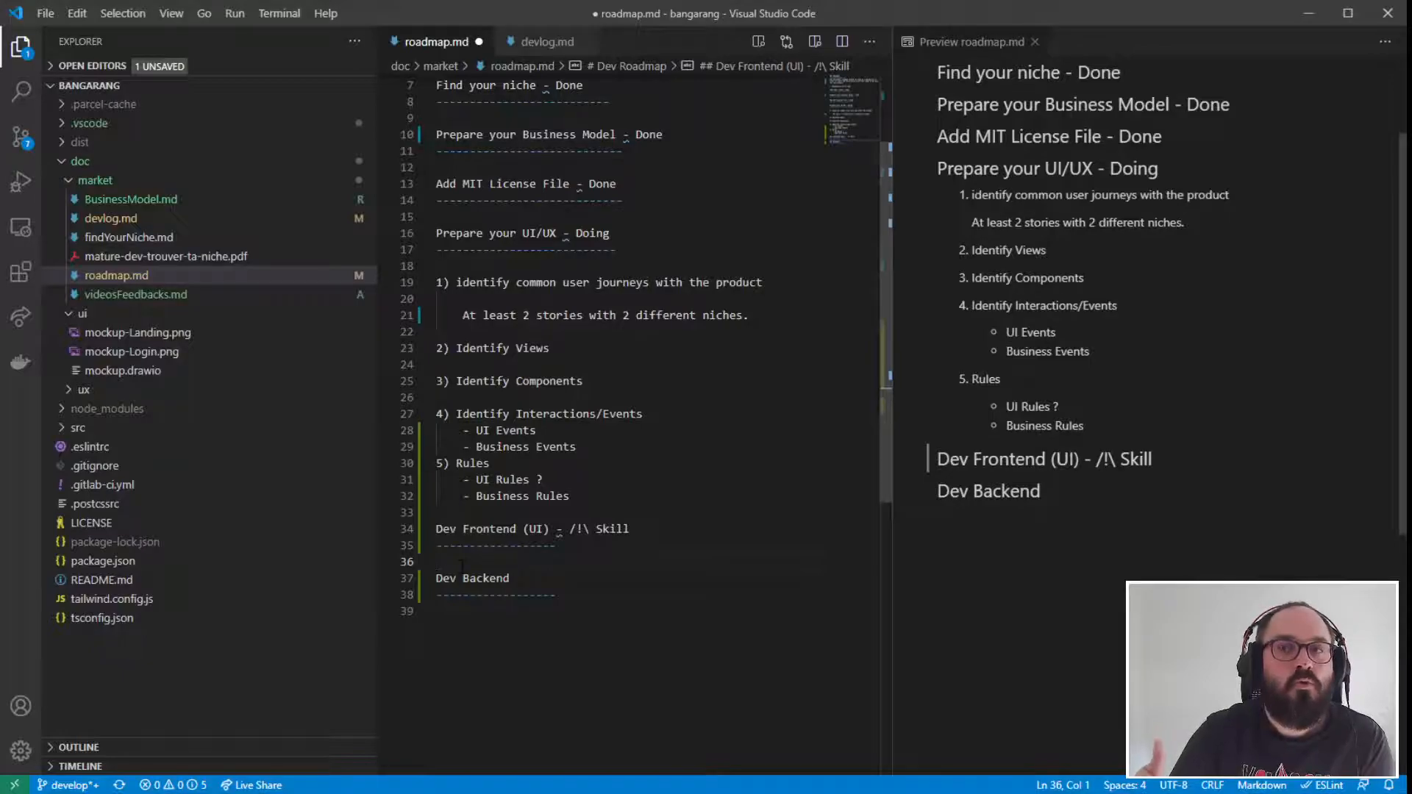
left_click_drag(571, 497, 413, 87)
left_click(615, 301)
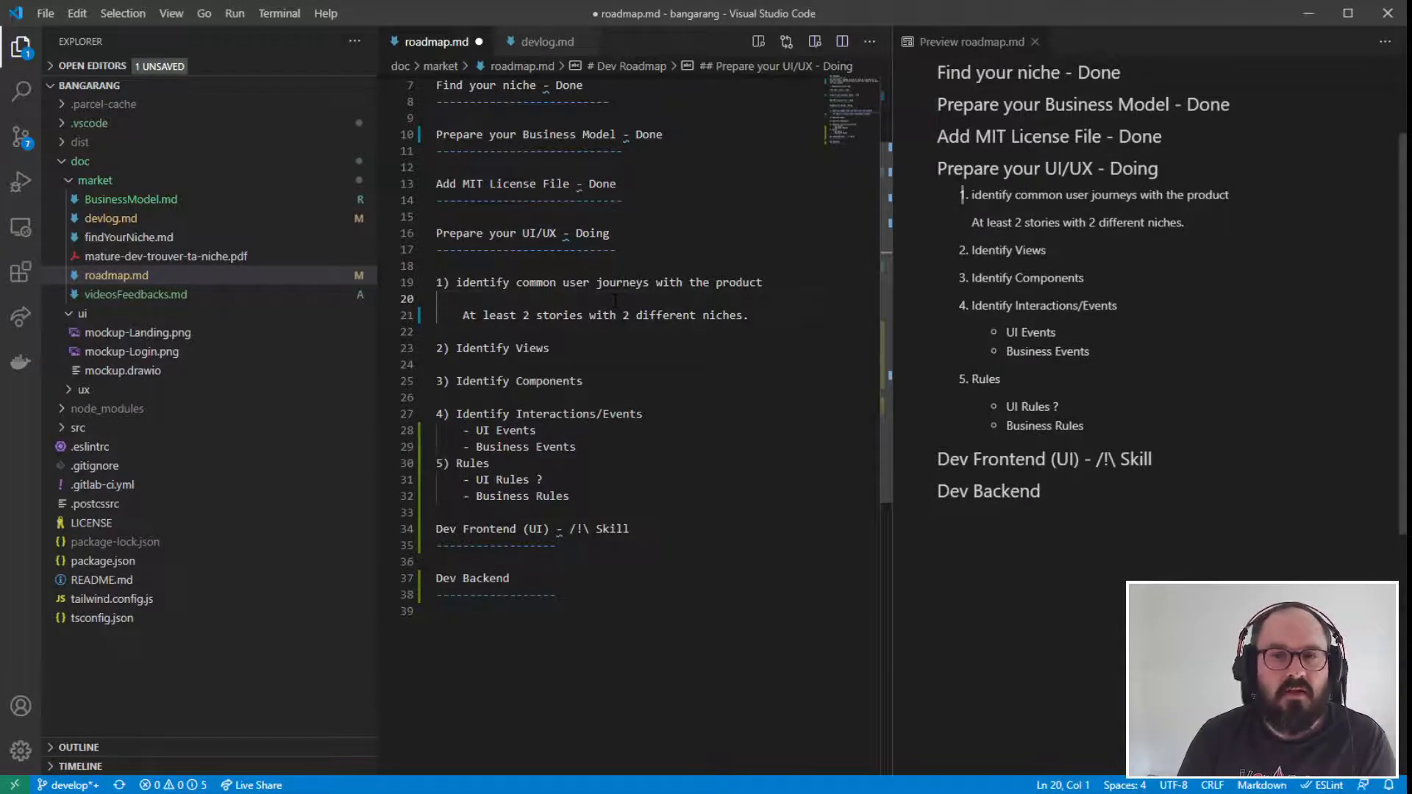
left_click_drag(407, 545, 402, 510)
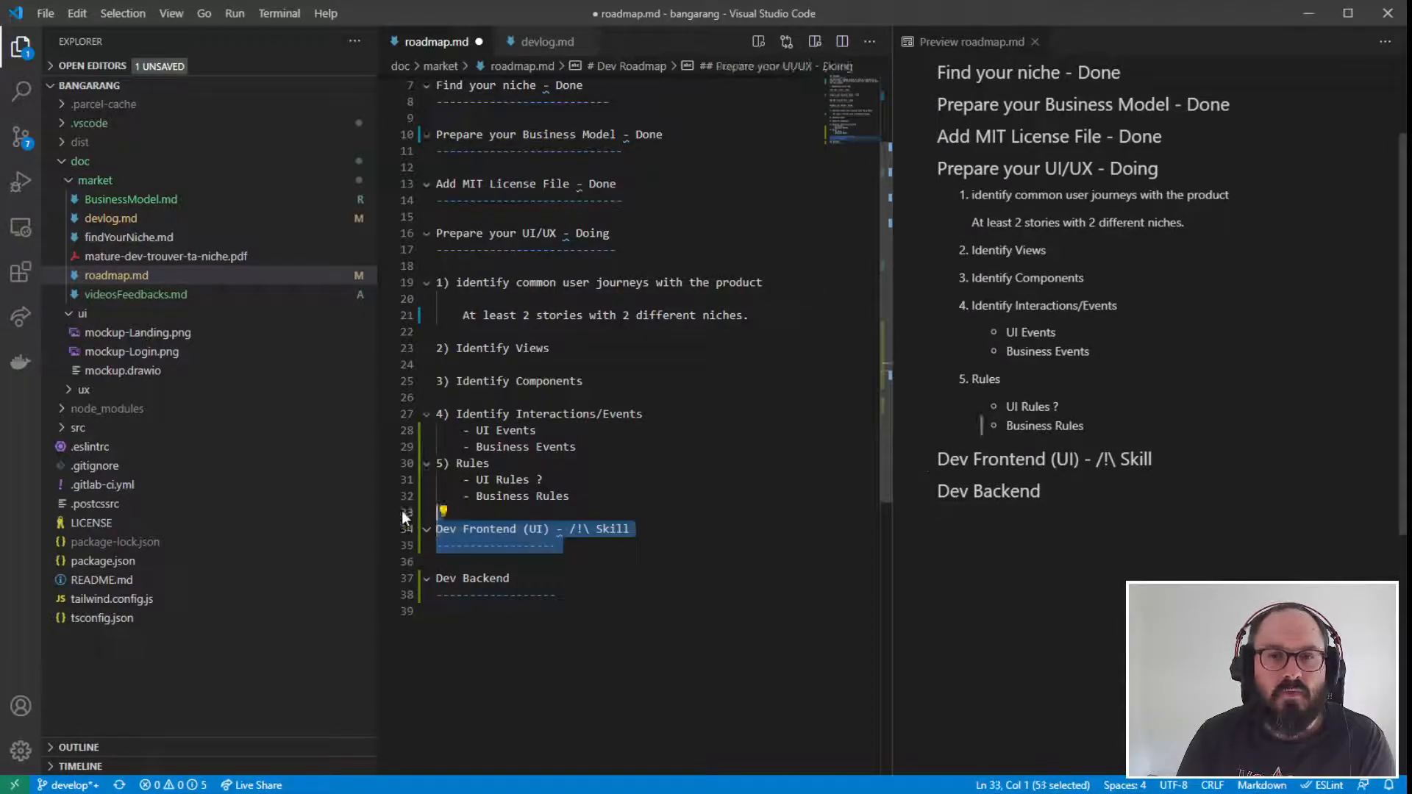
- Insert two blank lines below the underline of the "Dev Frontend (UI)" heading
left_click(532, 569)
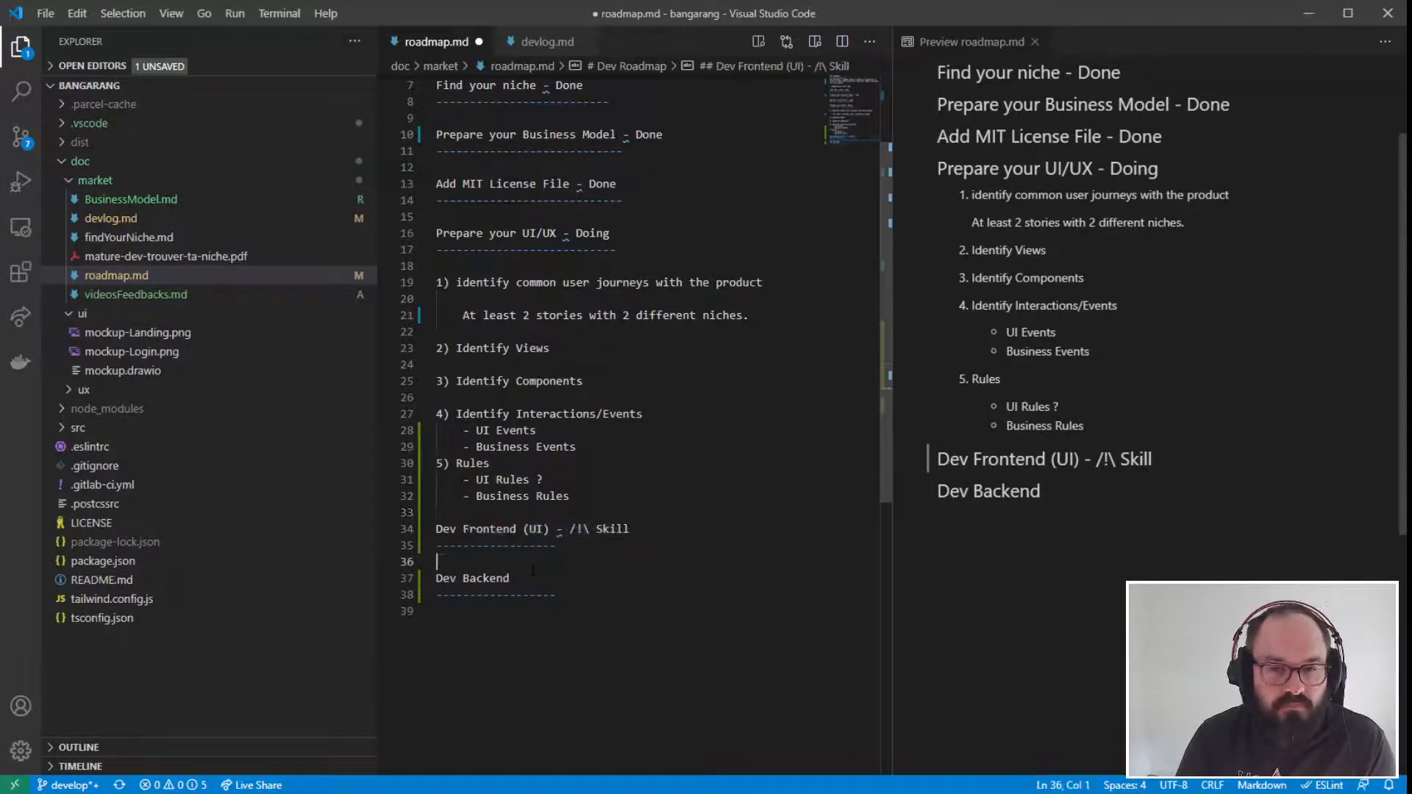
key("Return")
key("Return")
key("Up")
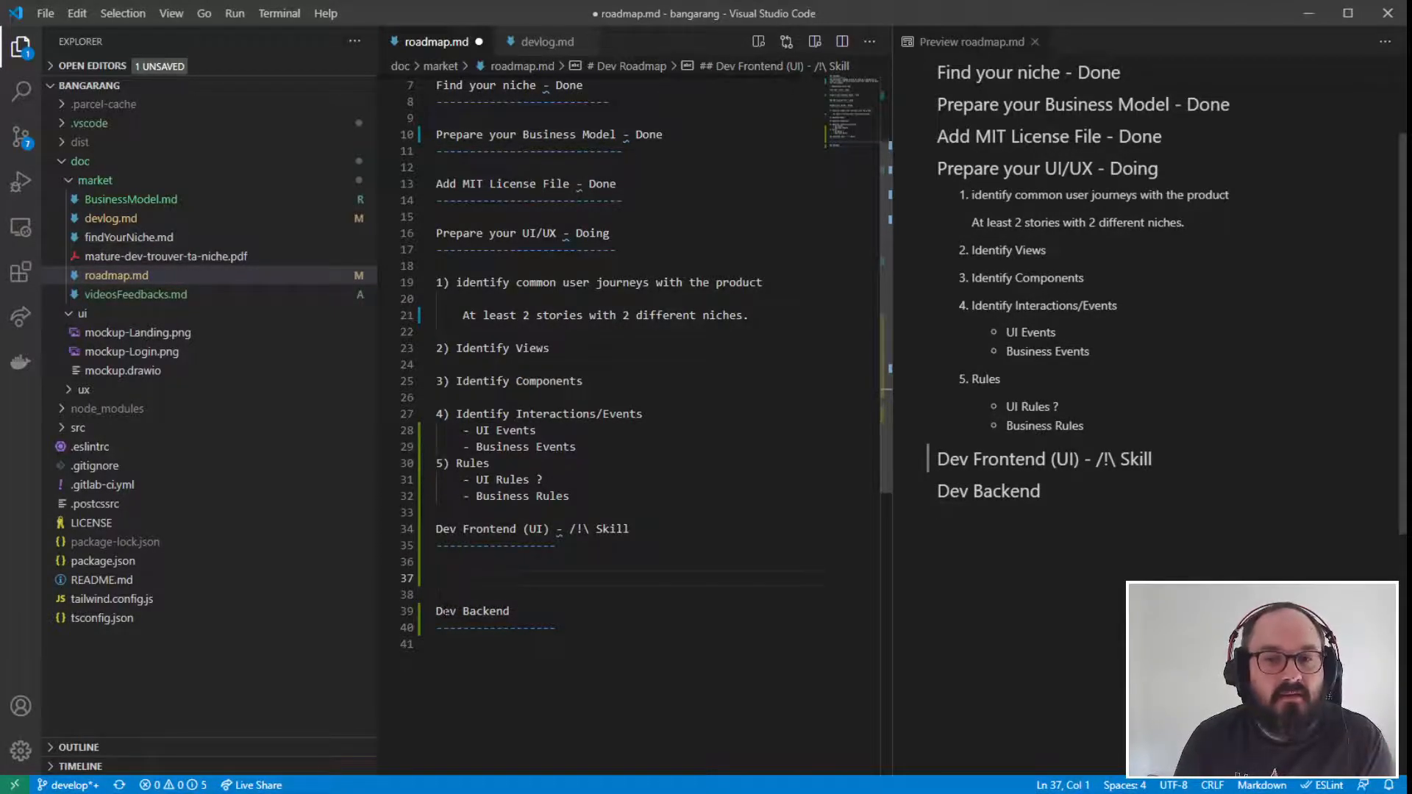
- Review the "Dev Backend" section together with the frontend section above it
left_click_drag(436, 612, 437, 644)
key("Down")
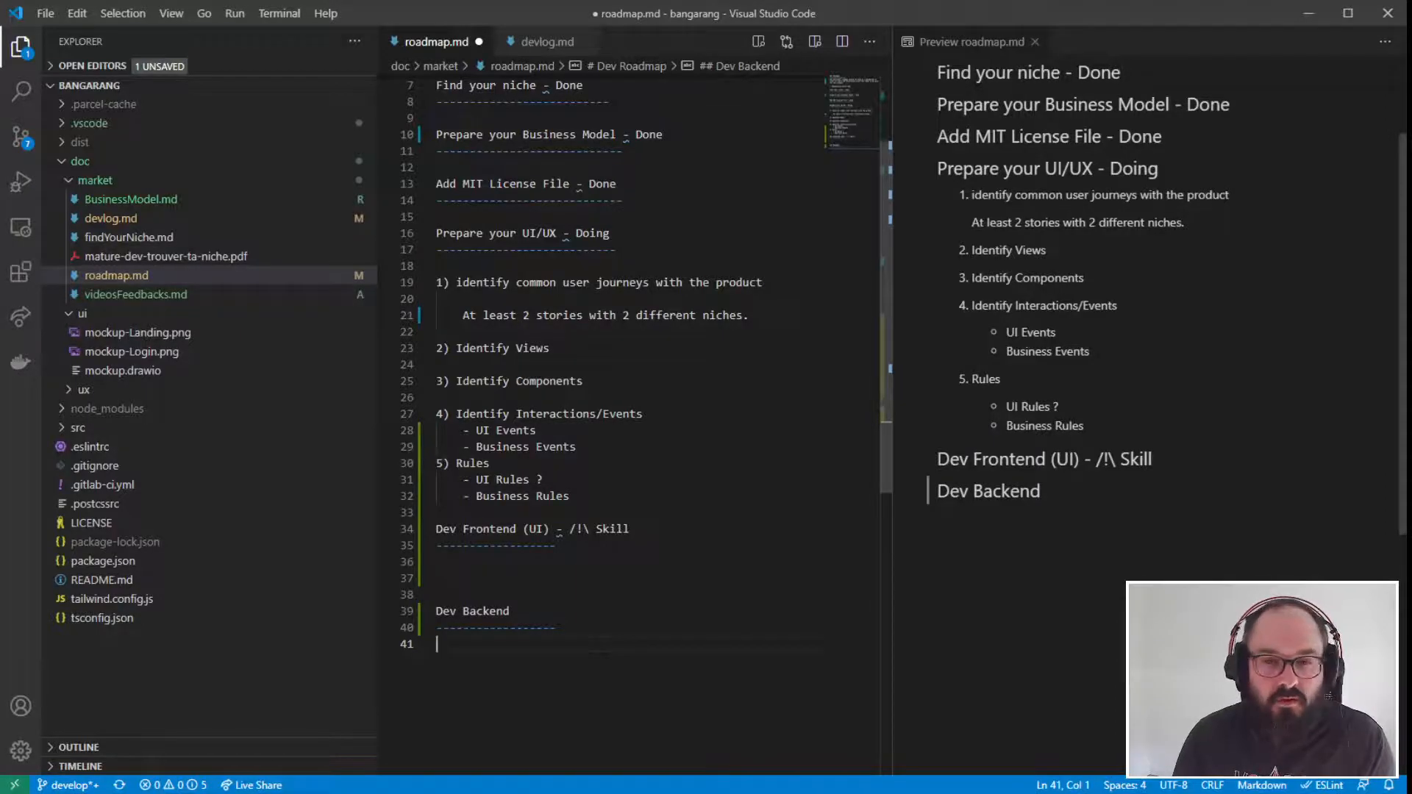
left_click_drag(441, 644, 405, 619)
left_click(466, 640)
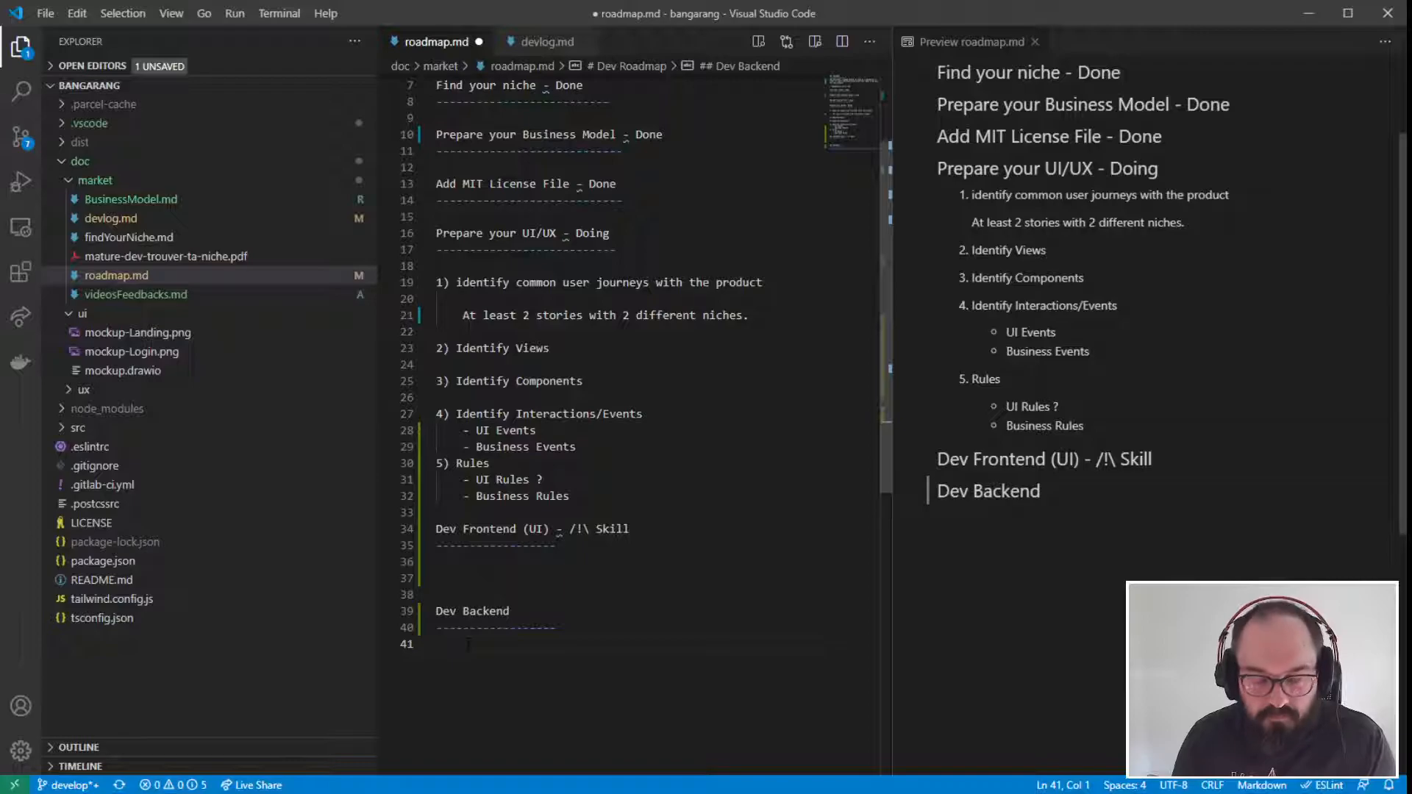
left_click_drag(469, 644, 372, 524)
left_click(538, 675)
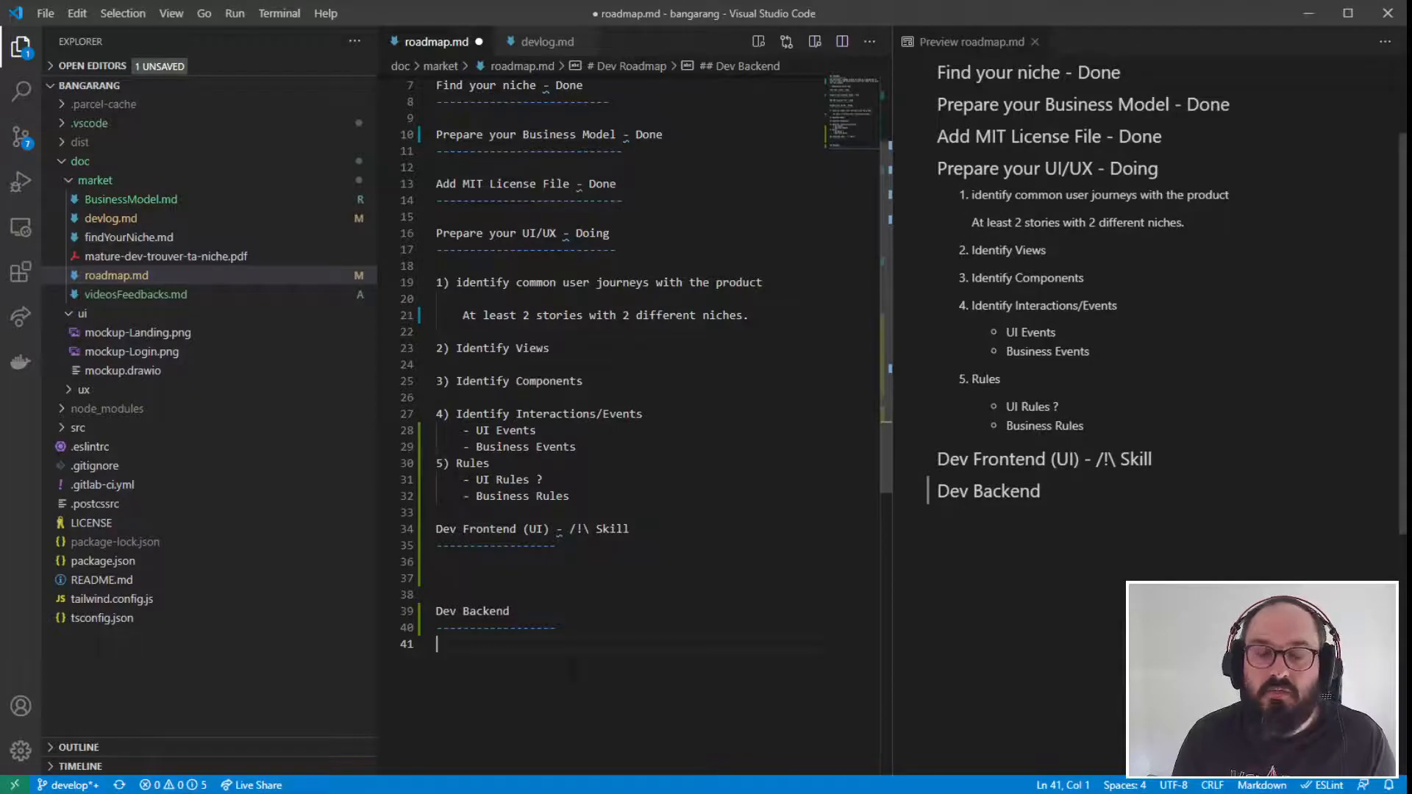
left_click_drag(515, 654, 349, 525)
left_click(535, 662)
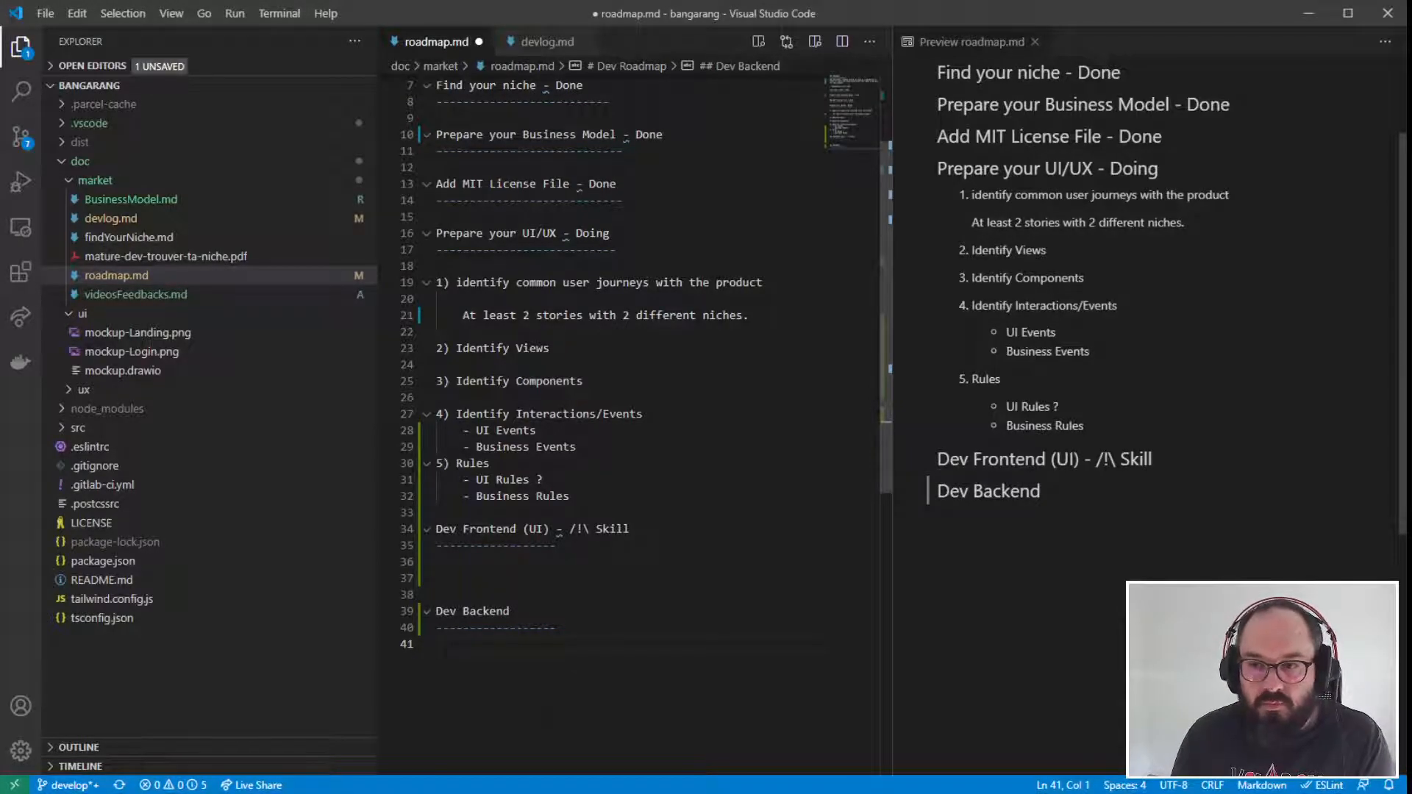
- Delete the two extra blank lines between the frontend and backend sections
key("Up")
key("Up")
key("BackSpace")
key("BackSpace")
key("Down")
key("Down")
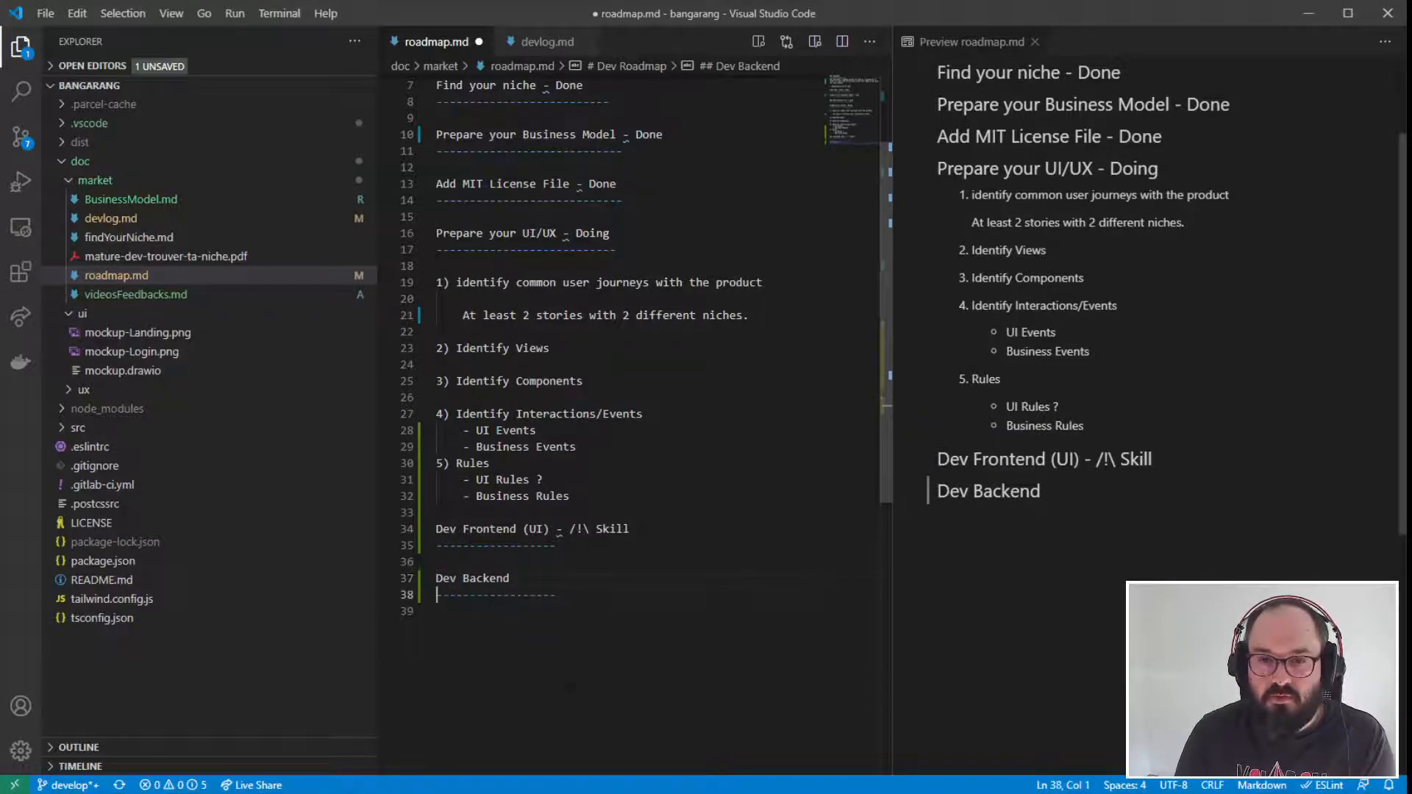
- Add a "Dev Methodology" heading with a dashed underline below the "Dev Backend" section, separated by blank lines
key("Return")
key("Return")
type("Dev Methodology")
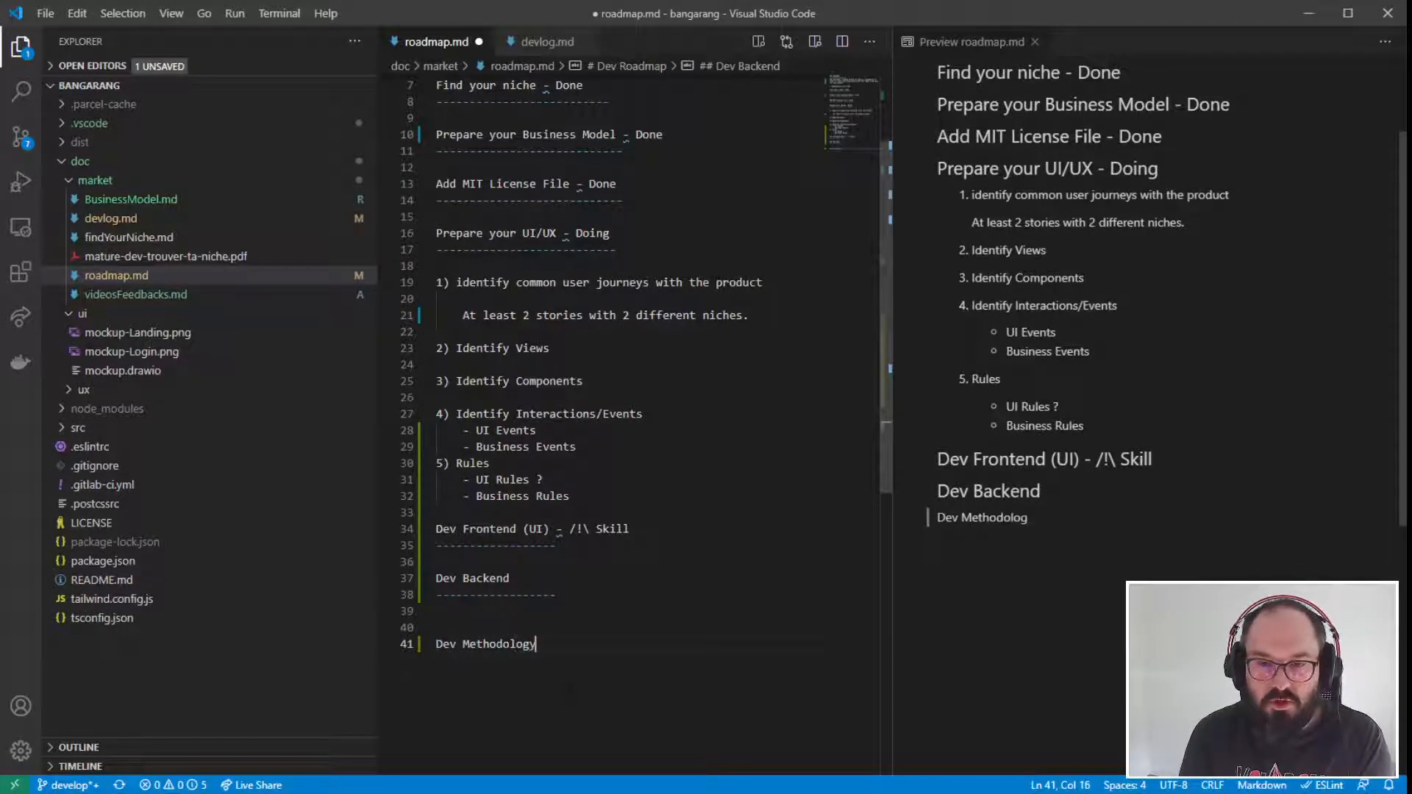
key("Return")
type("-----------------")
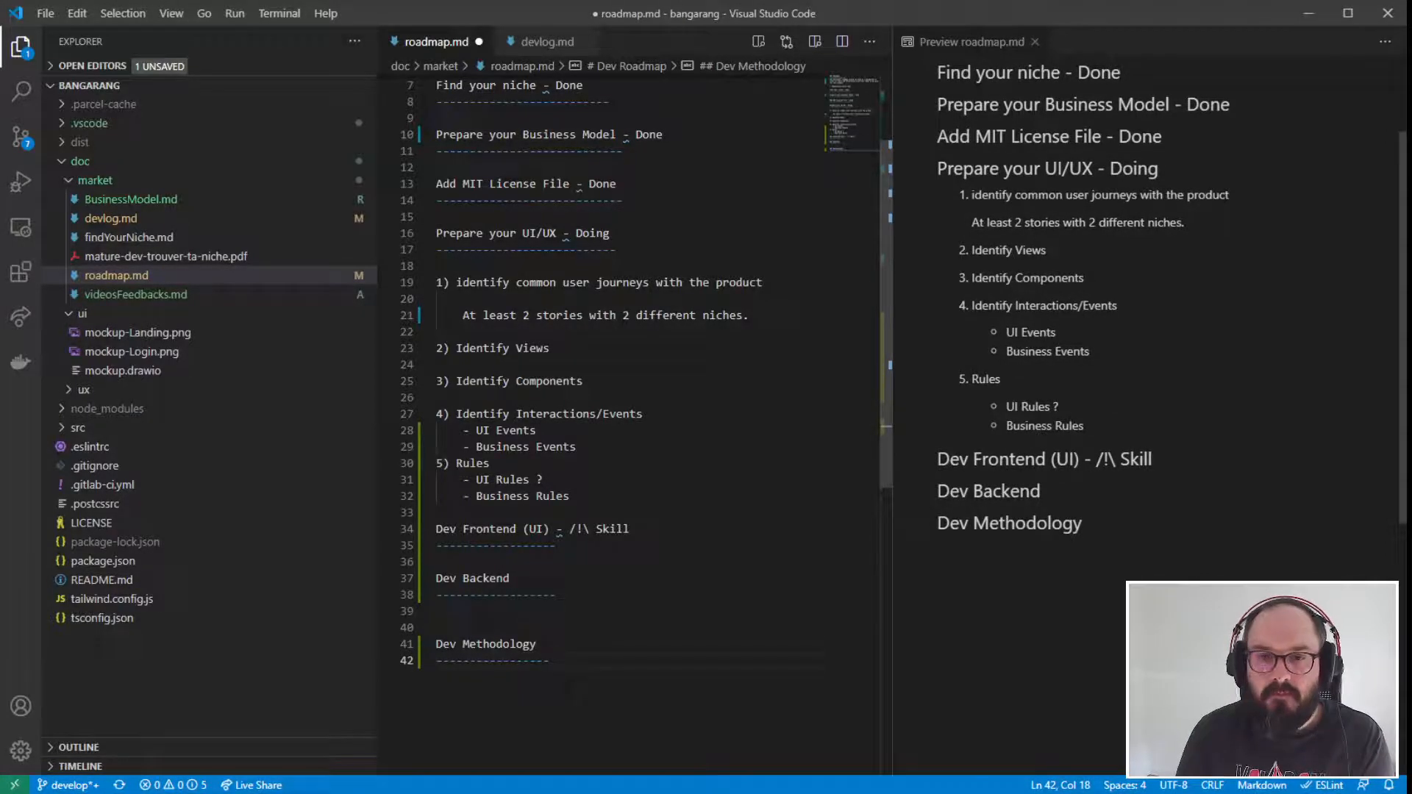
key("Return")
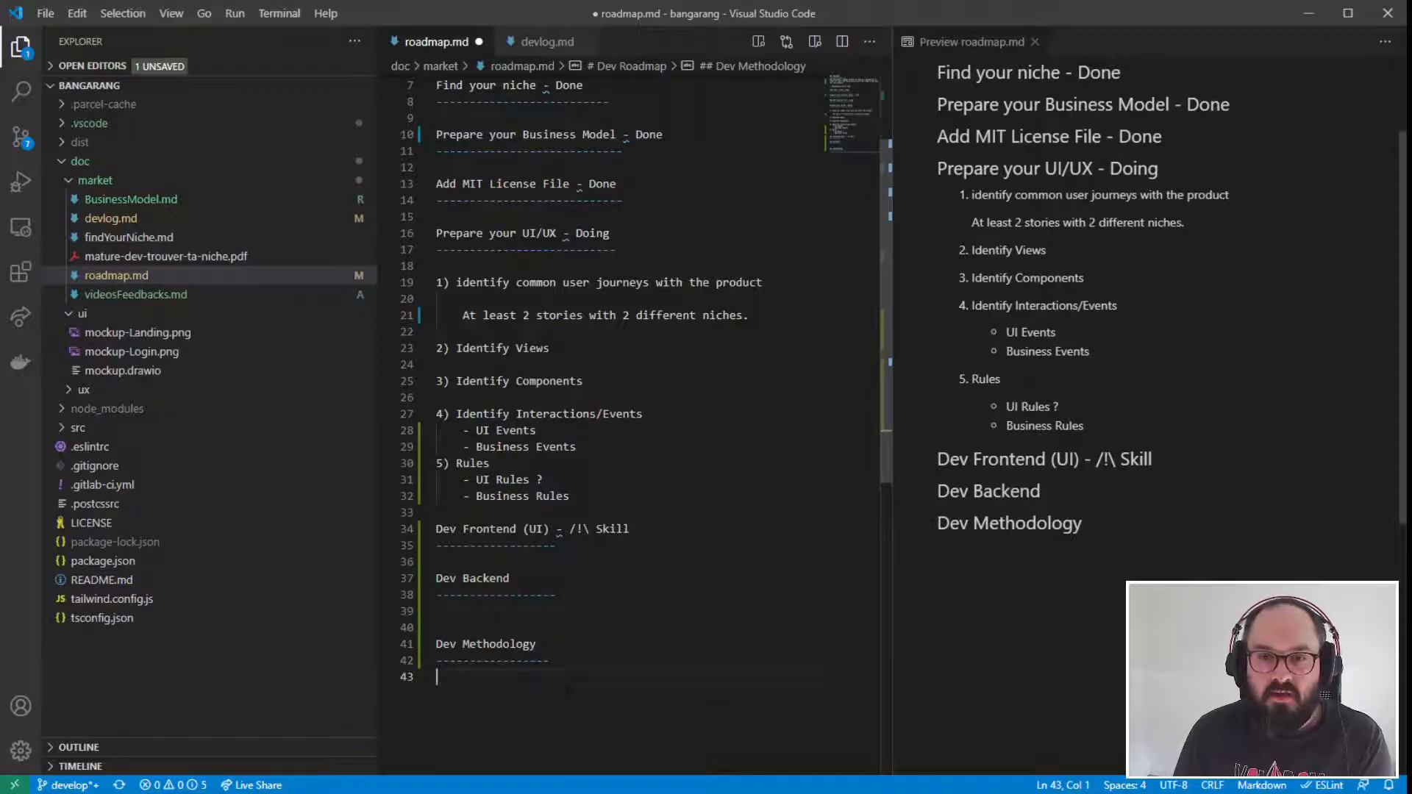
- Review the five numbered UI/UX preparation items, focusing on the interactions/events and rules entries
left_click_drag(436, 315, 410, 267)
left_click(593, 489)
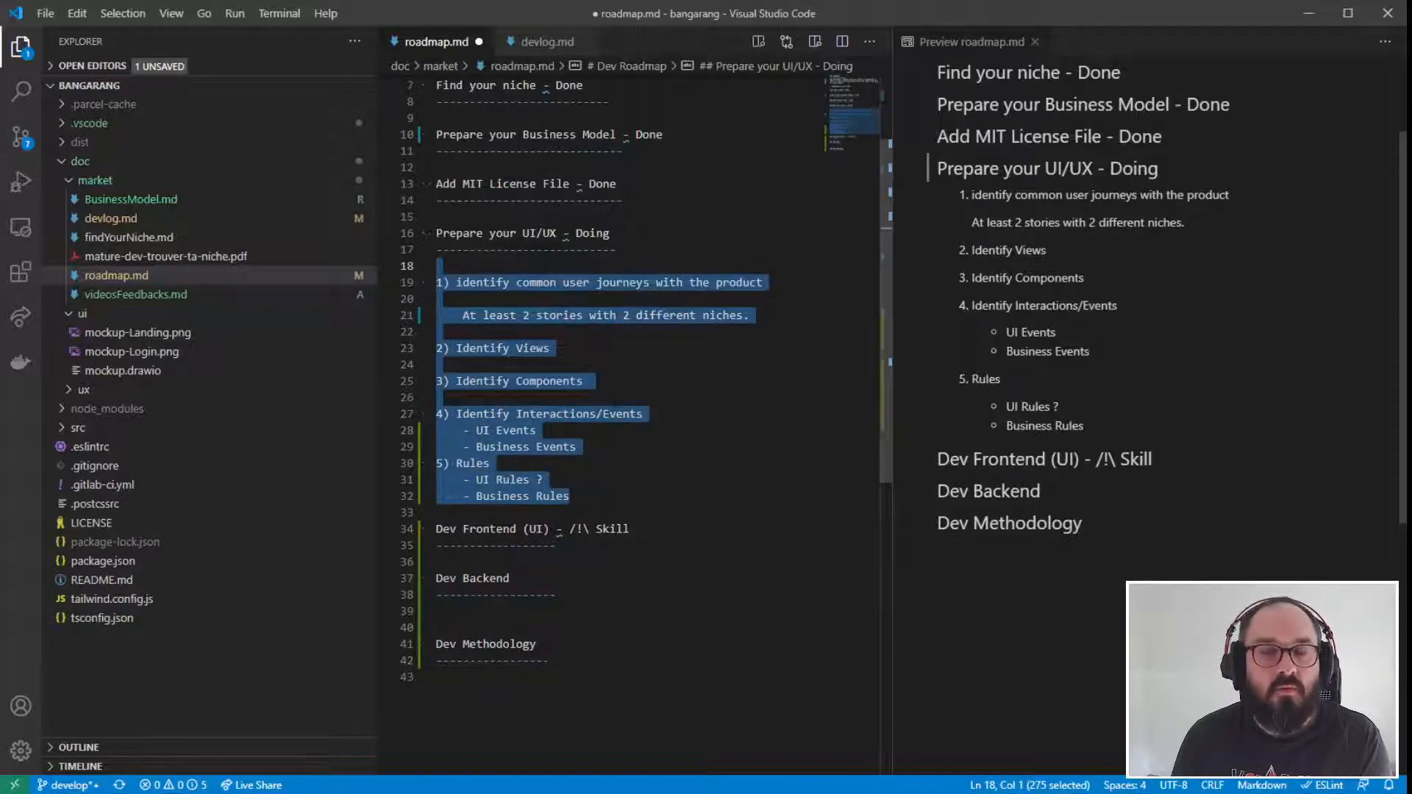
left_click(595, 510)
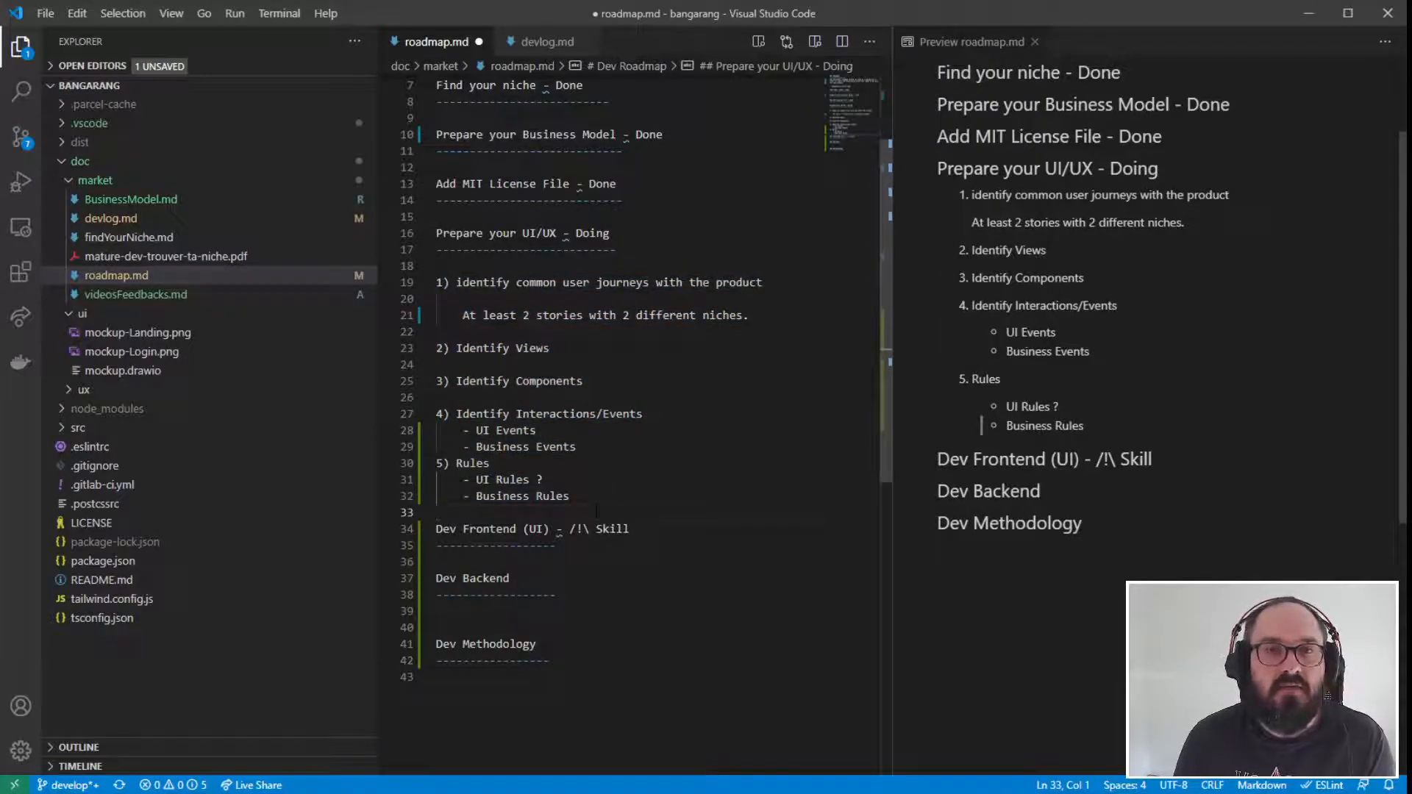
left_click_drag(572, 496, 434, 283)
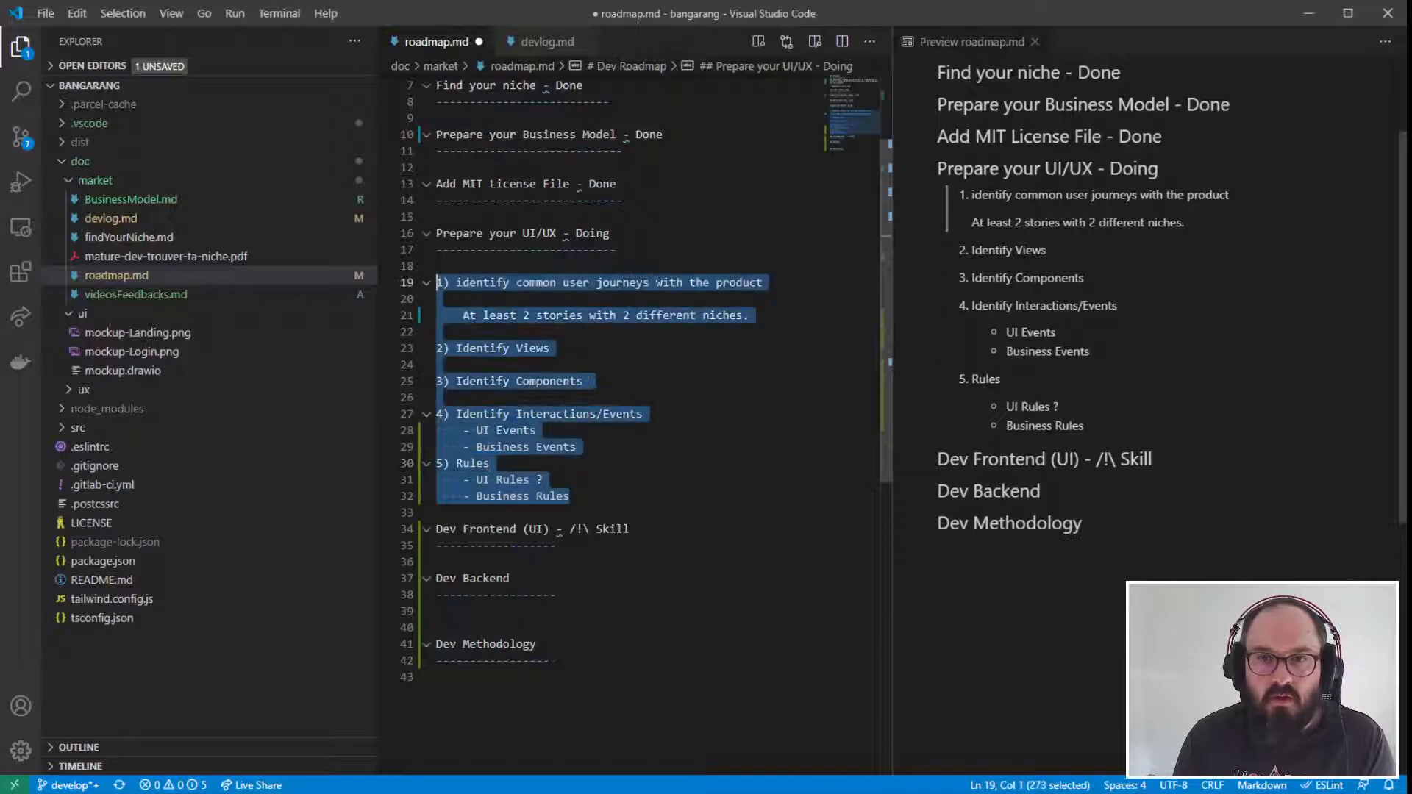
left_click(557, 545)
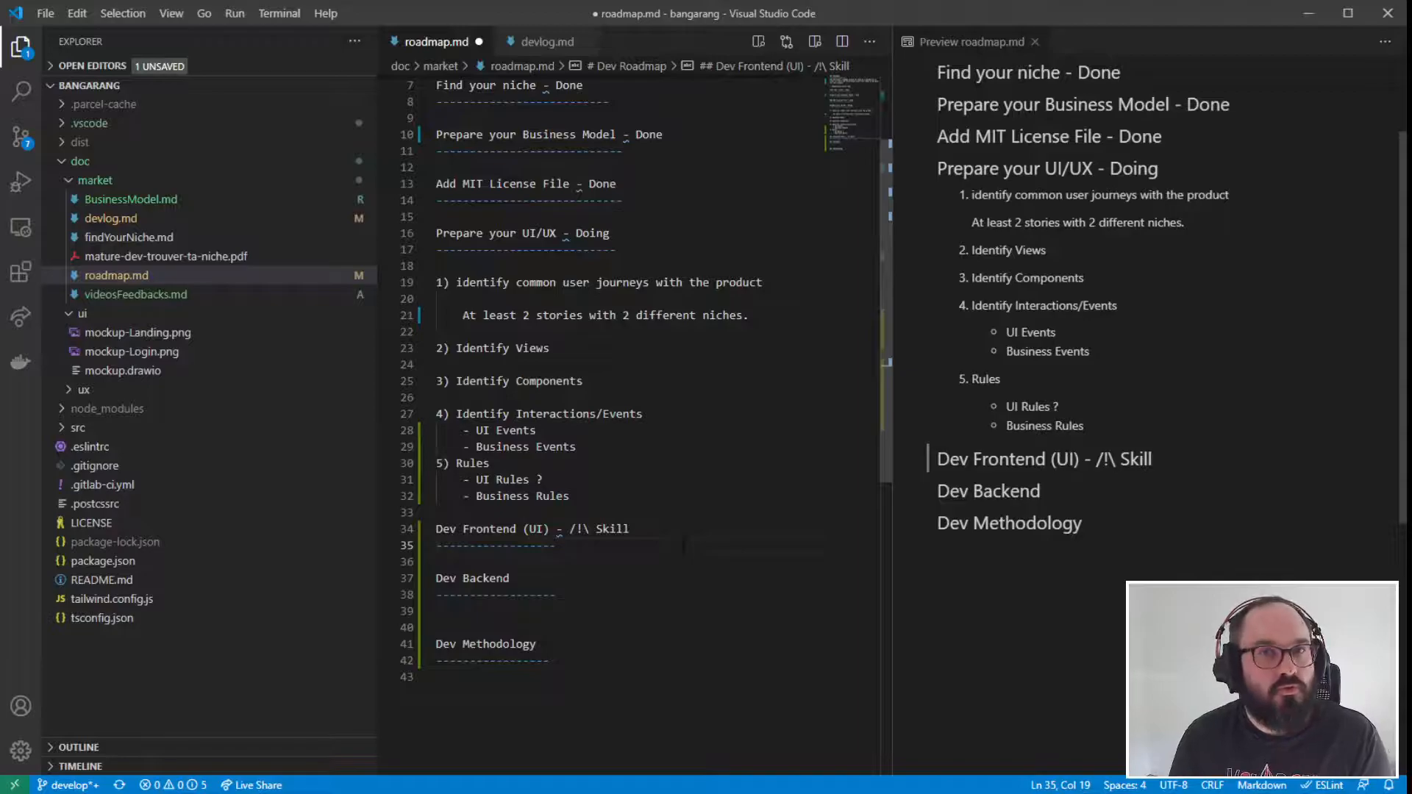
left_click_drag(571, 497, 430, 422)
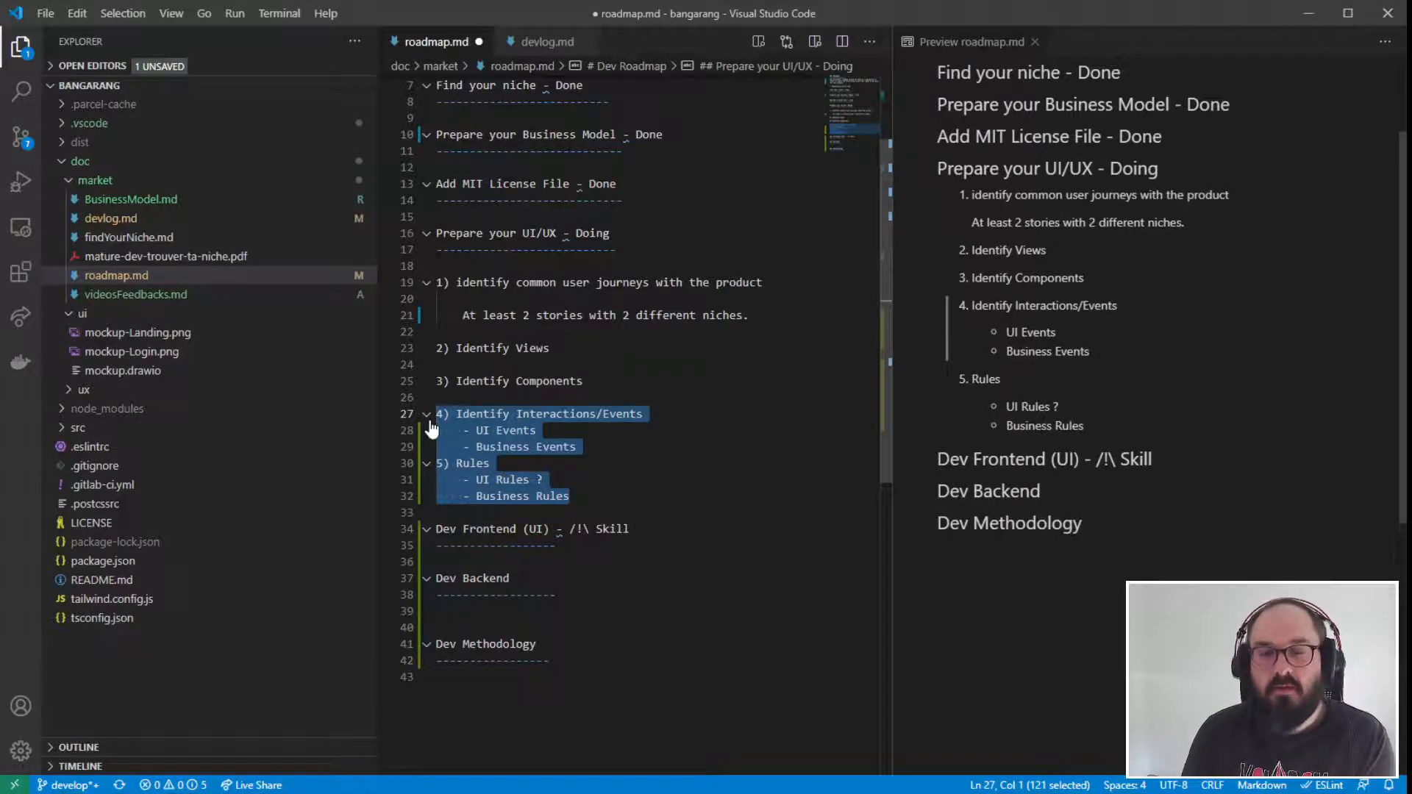
- Add the bullet "ATDD - Acceptance Test Driven Development" under "Dev Methodology" and start an empty second bullet
left_click(503, 674)
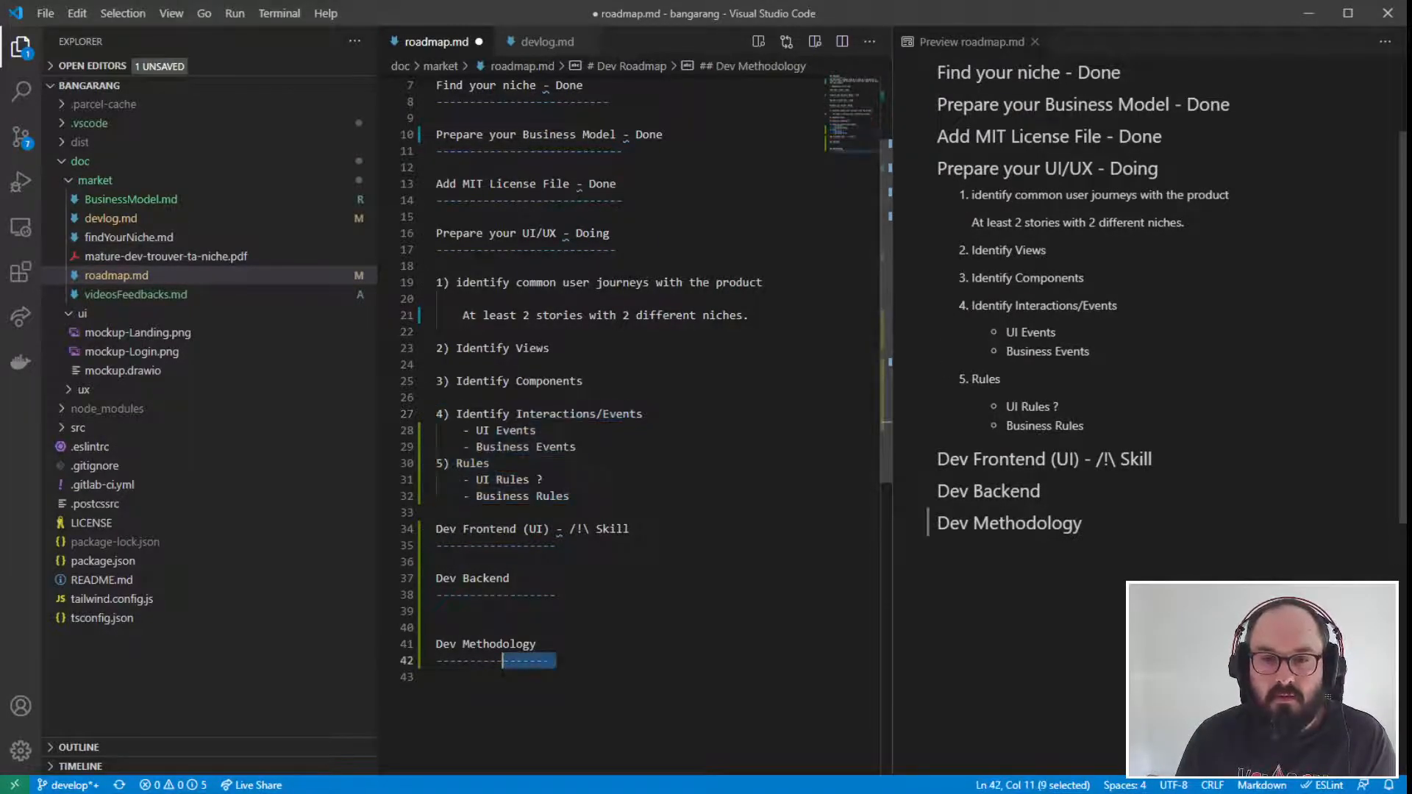
type("- ATDD")
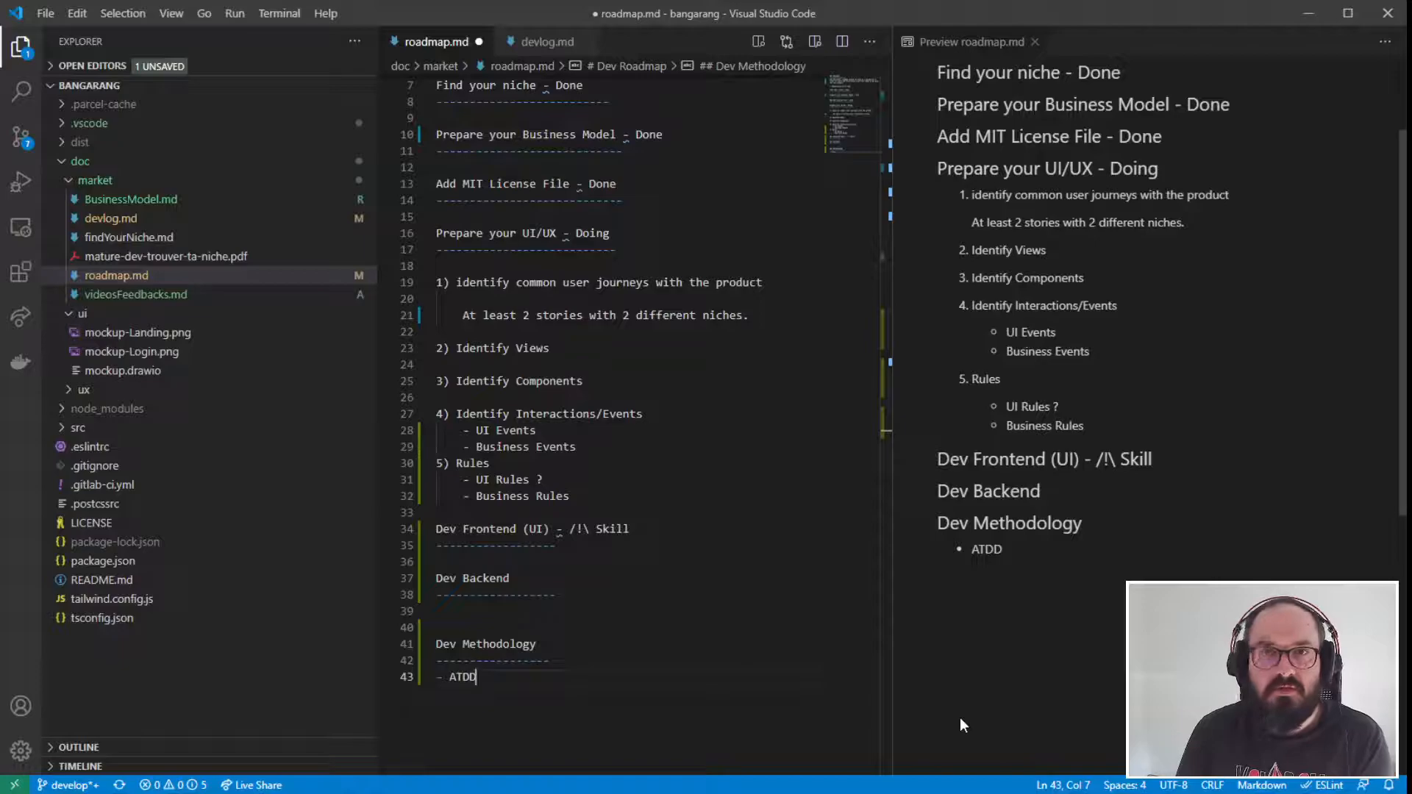
type(" -Acc")
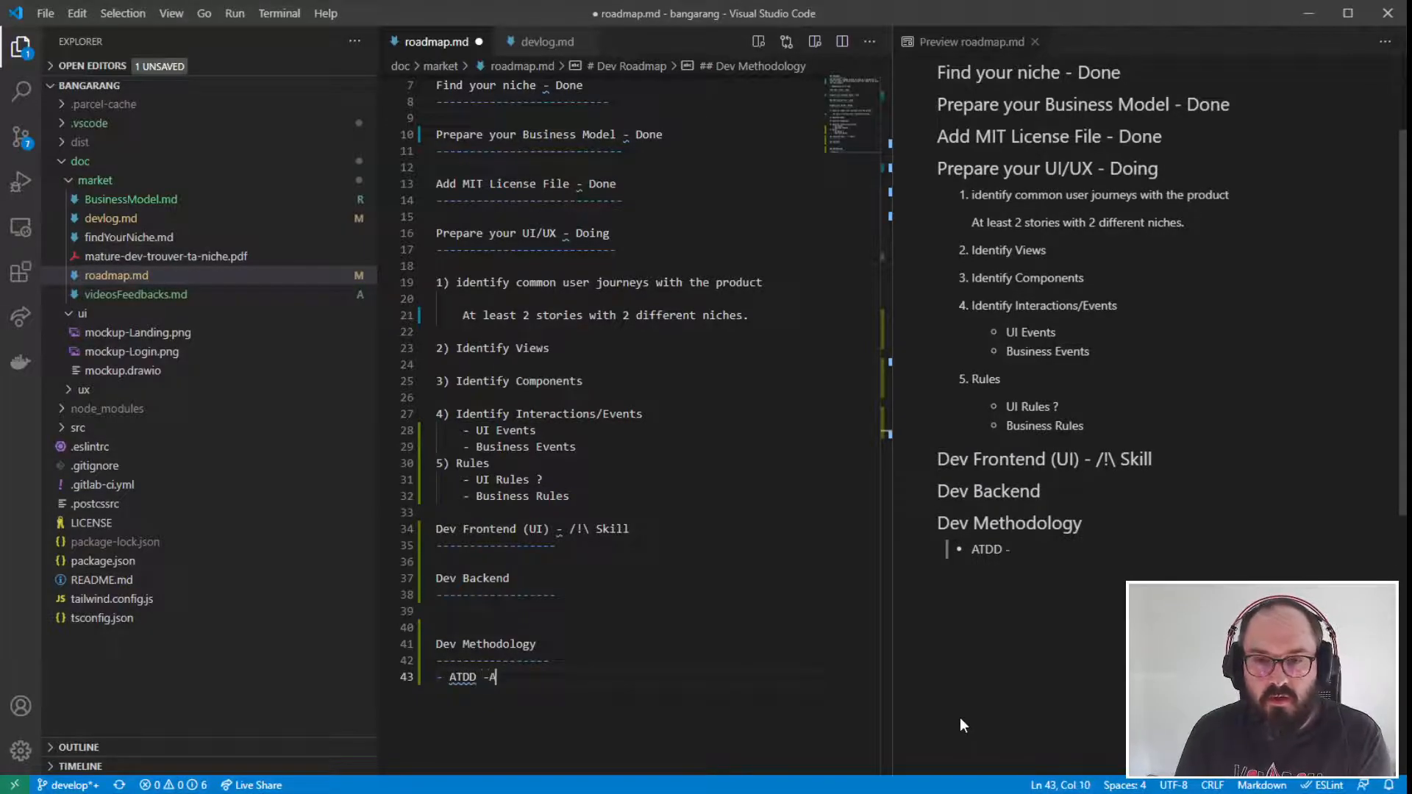
key("BackSpace")
key("BackSpace")
key("BackSpace")
type("Acc")
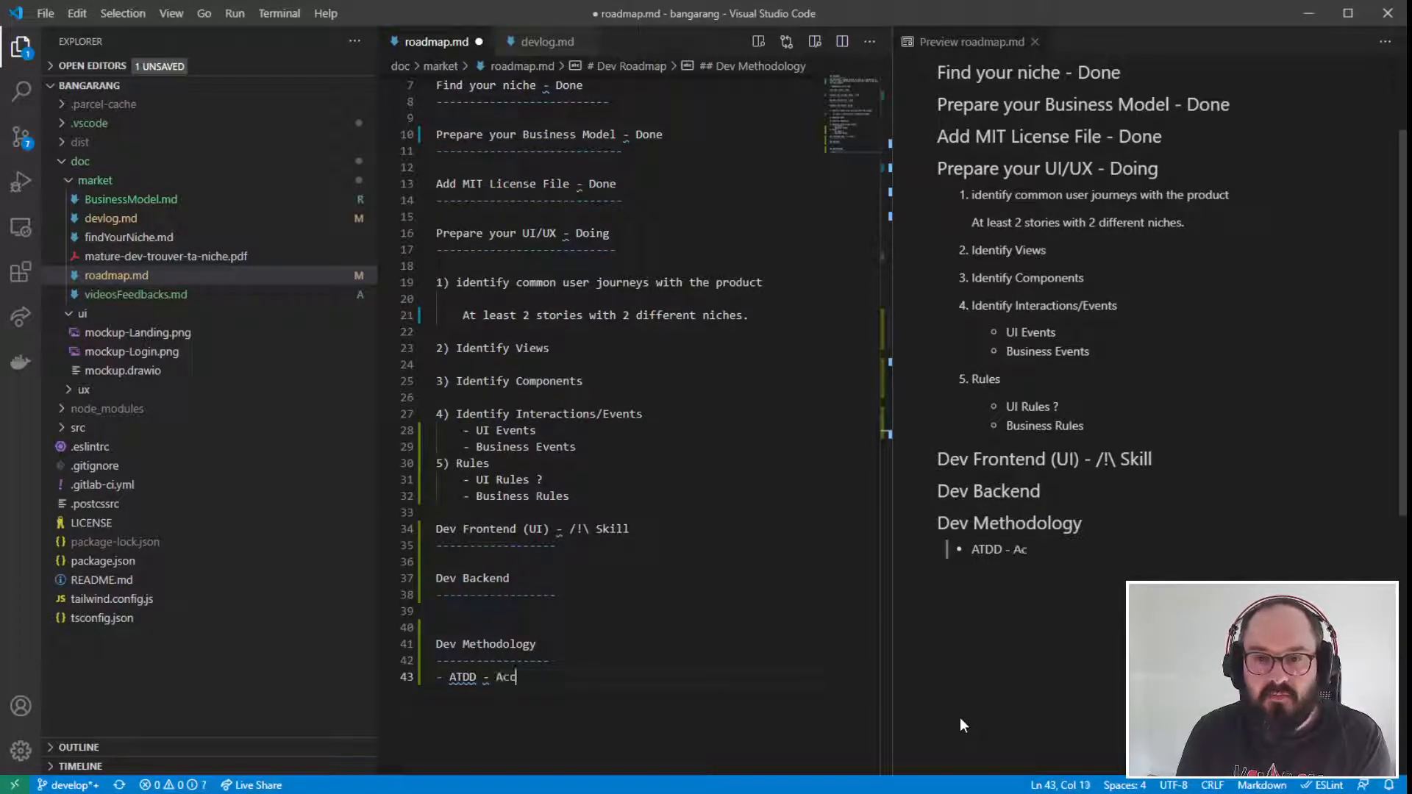
type("eptance T")
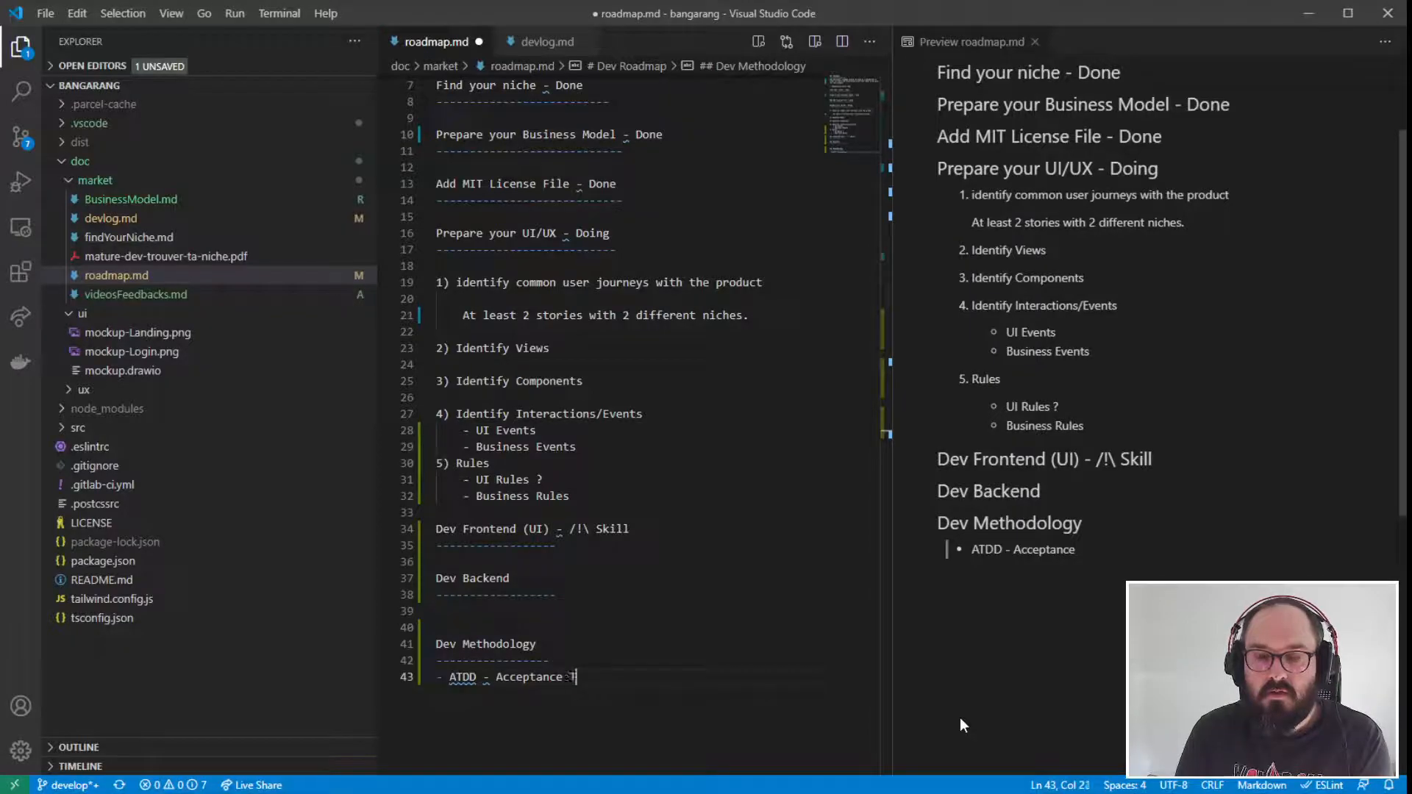
type("est Driven")
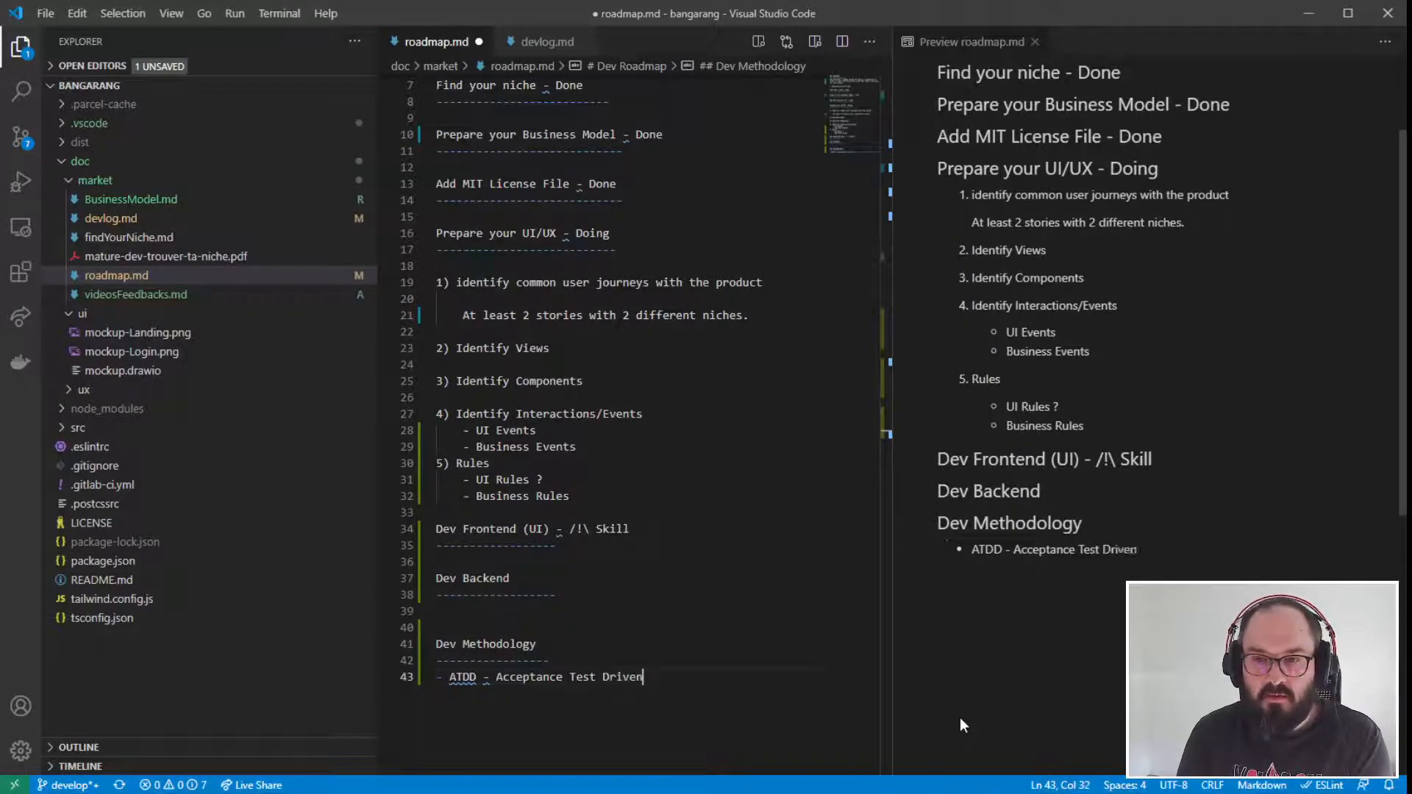
type(" Development")
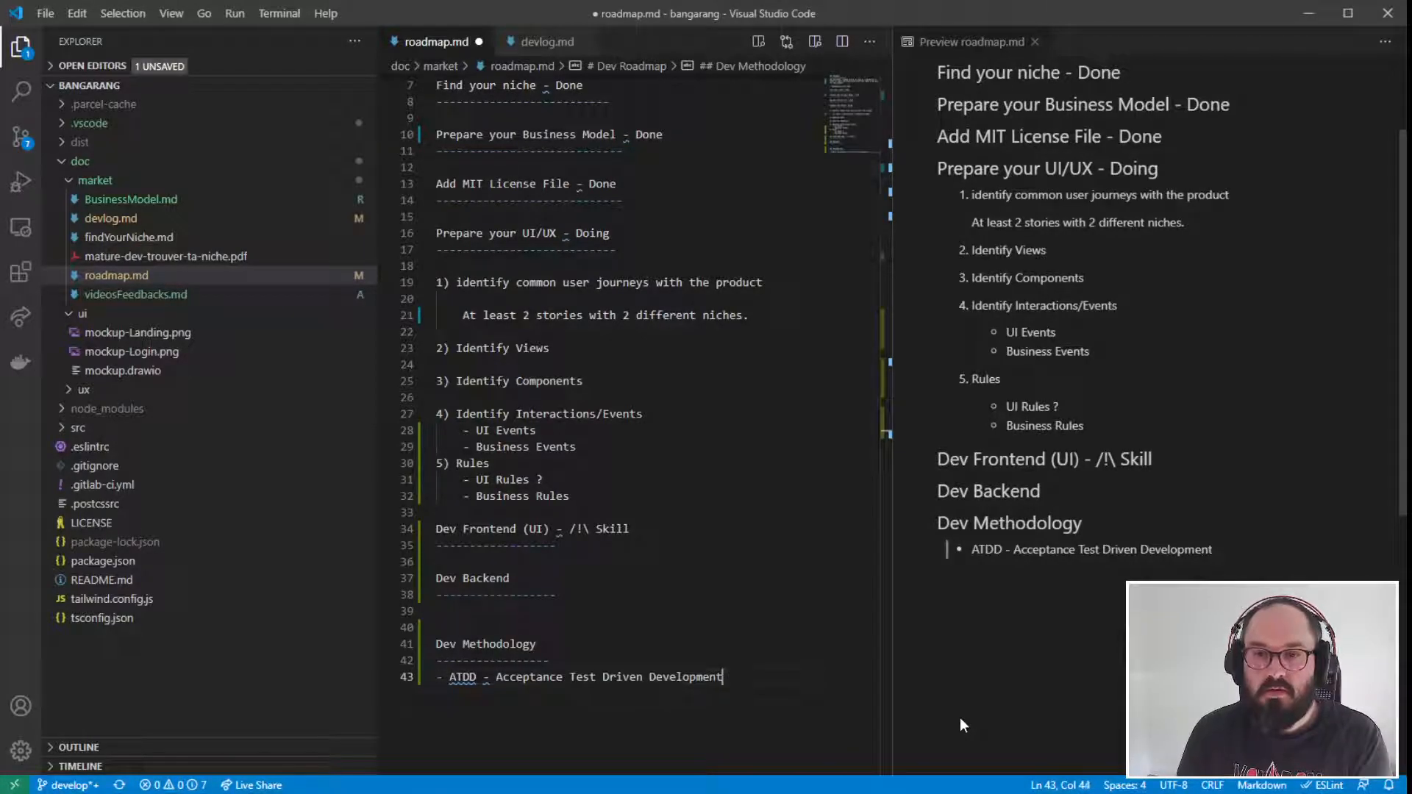
key("Return")
type("-")
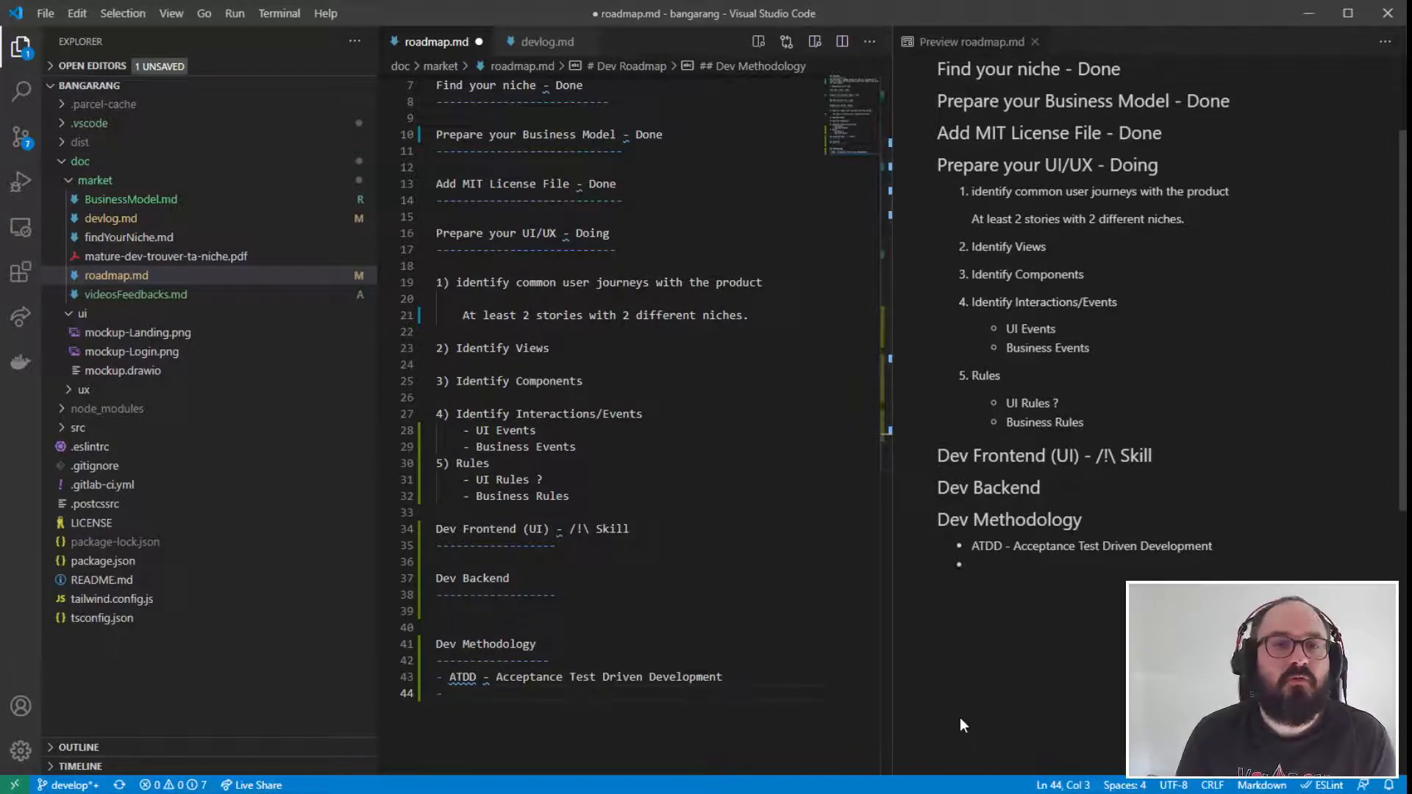
- Examine the "Identify Interactions/Events" and "Rules" items, particularly the "Business Events" entry
left_click_drag(489, 464, 437, 414)
left_click(620, 459)
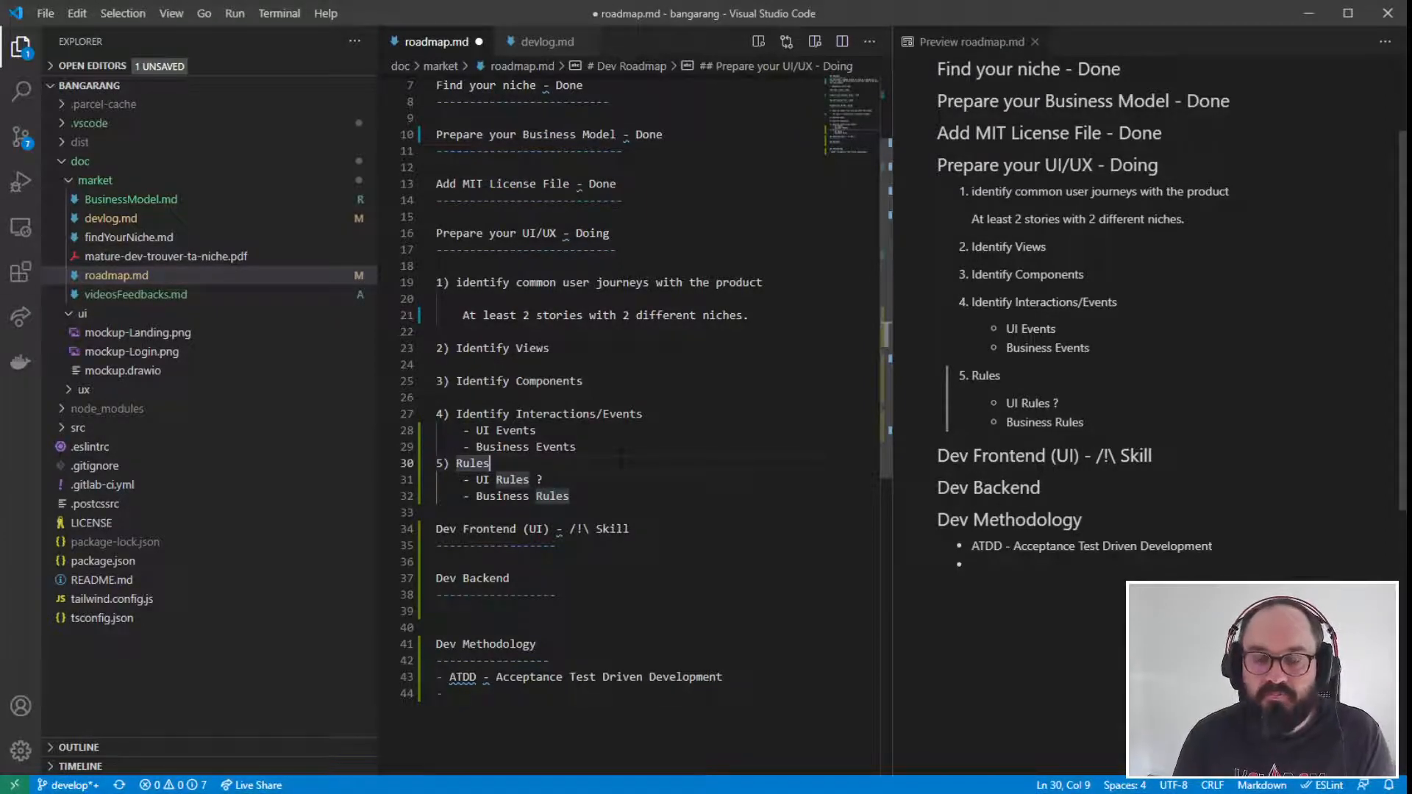
left_click(619, 448)
left_click_drag(580, 446, 489, 447)
left_click(585, 445)
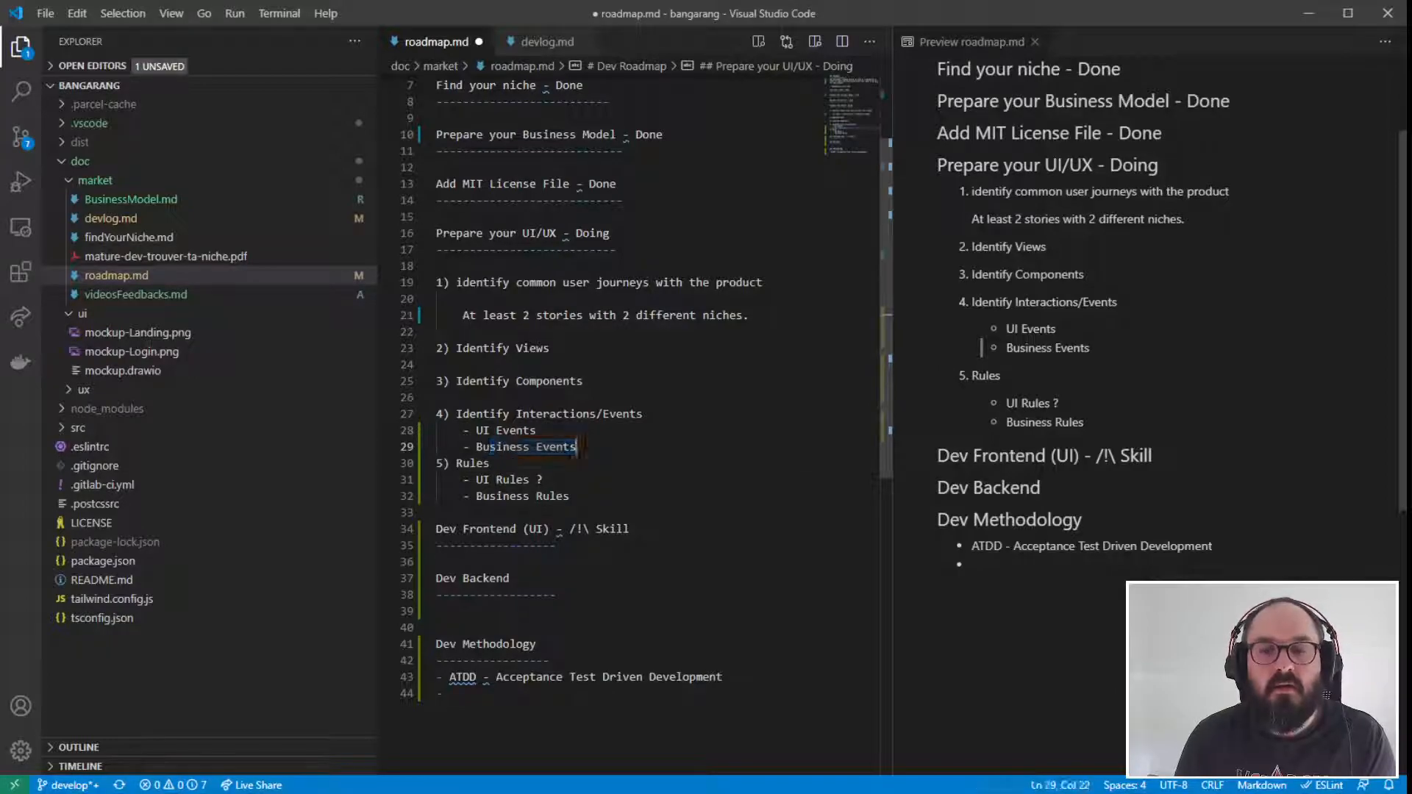
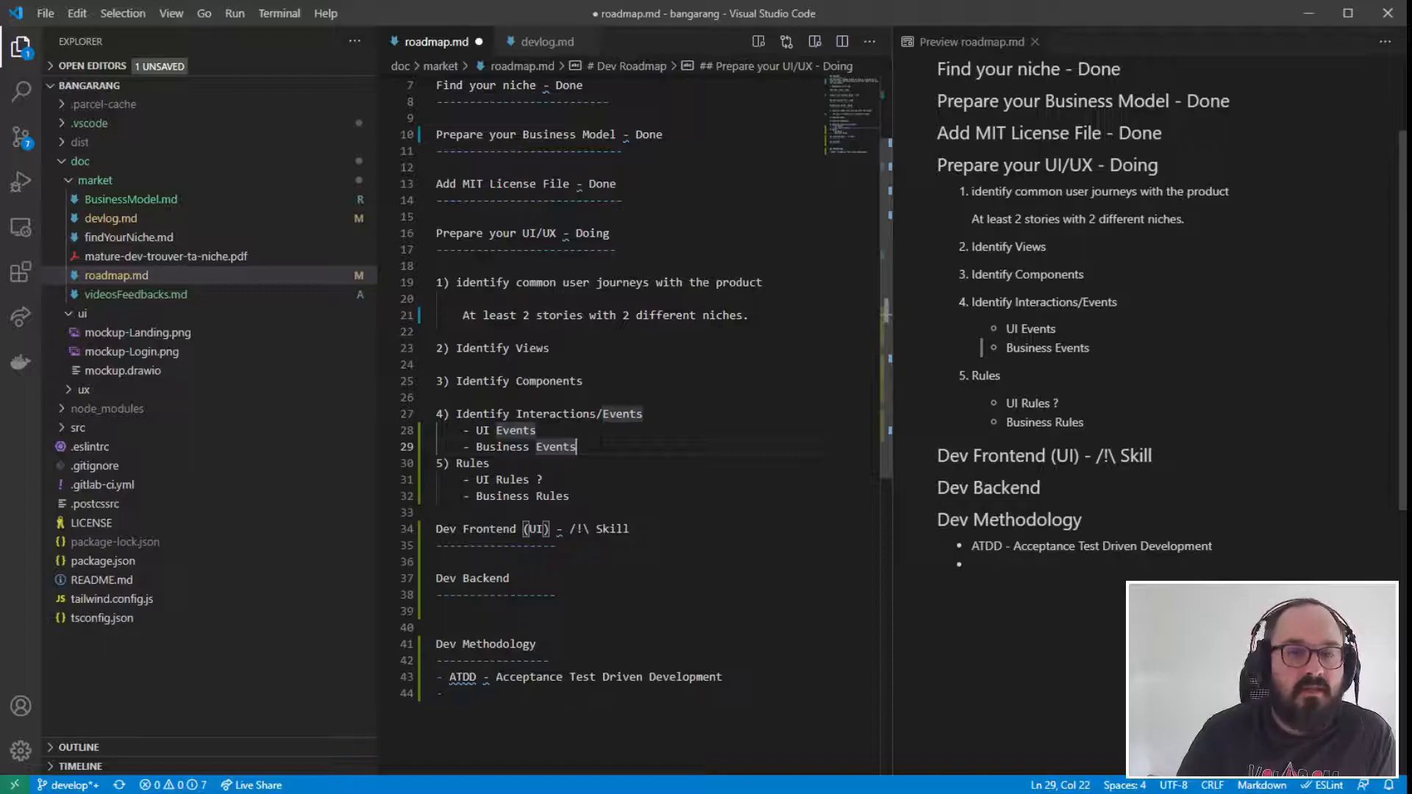
- Replace the hyphen after "ATDD" in the Dev Methodology bullet with the suggested em dash "—"
left_click(579, 643)
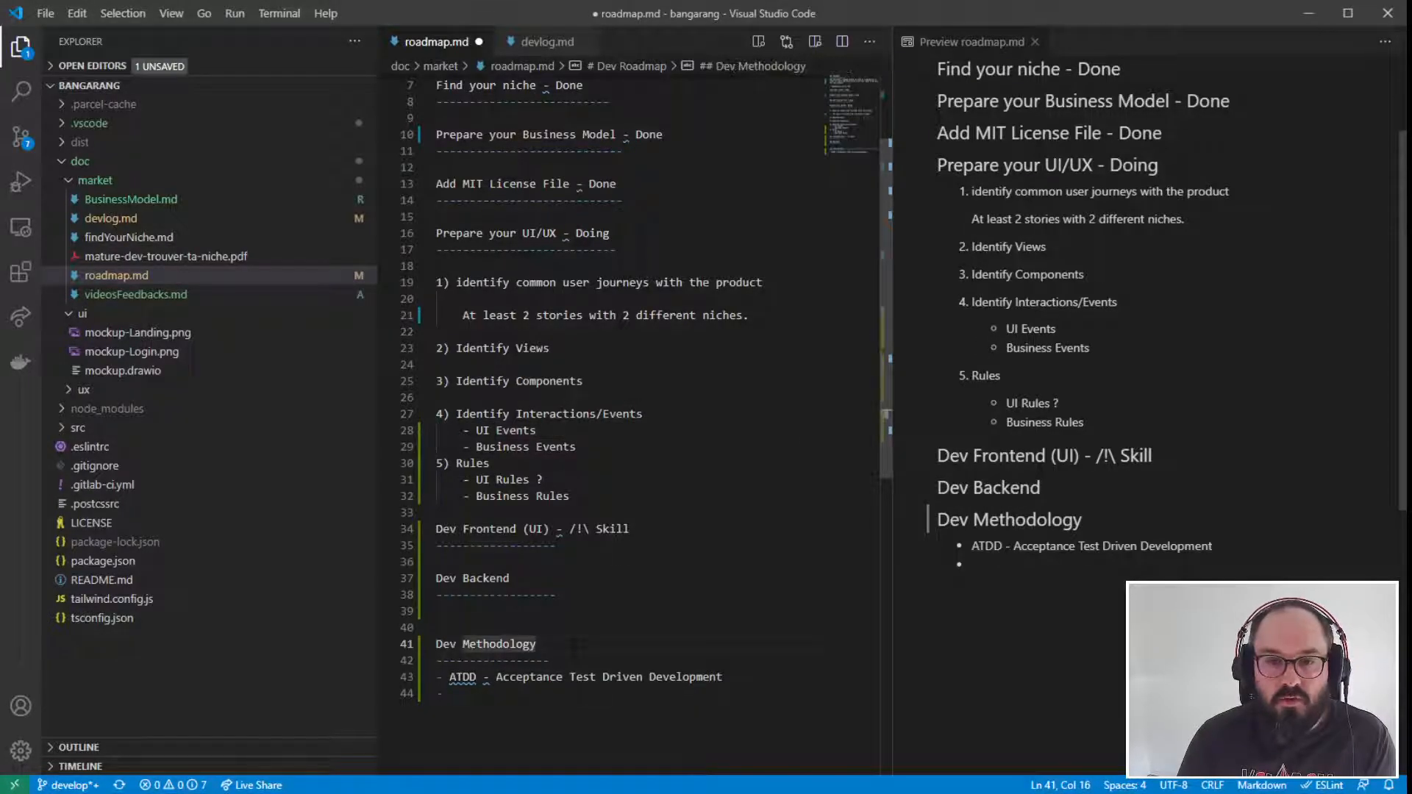
left_click_drag(440, 676, 728, 678)
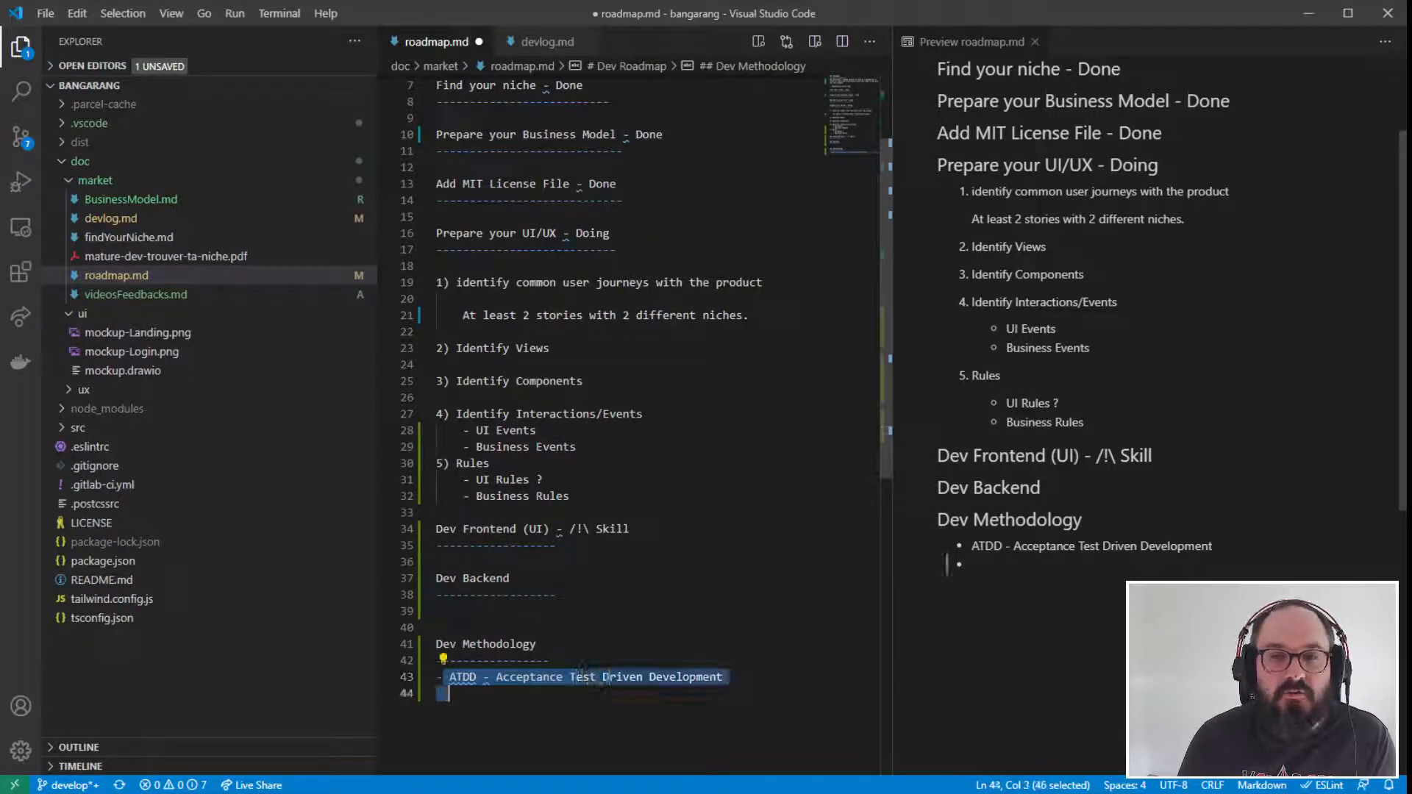
left_click(768, 676)
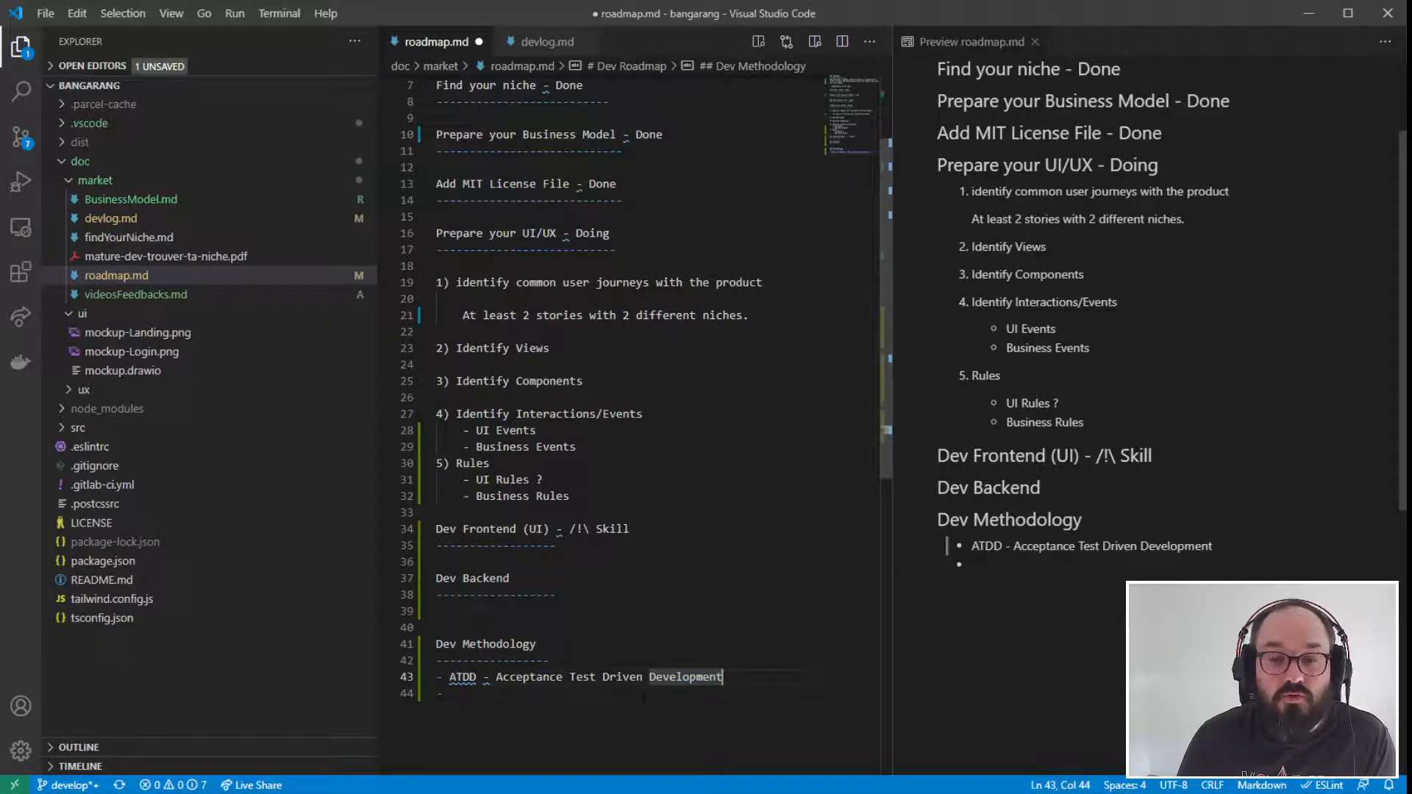
right_click(488, 676)
key("Escape")
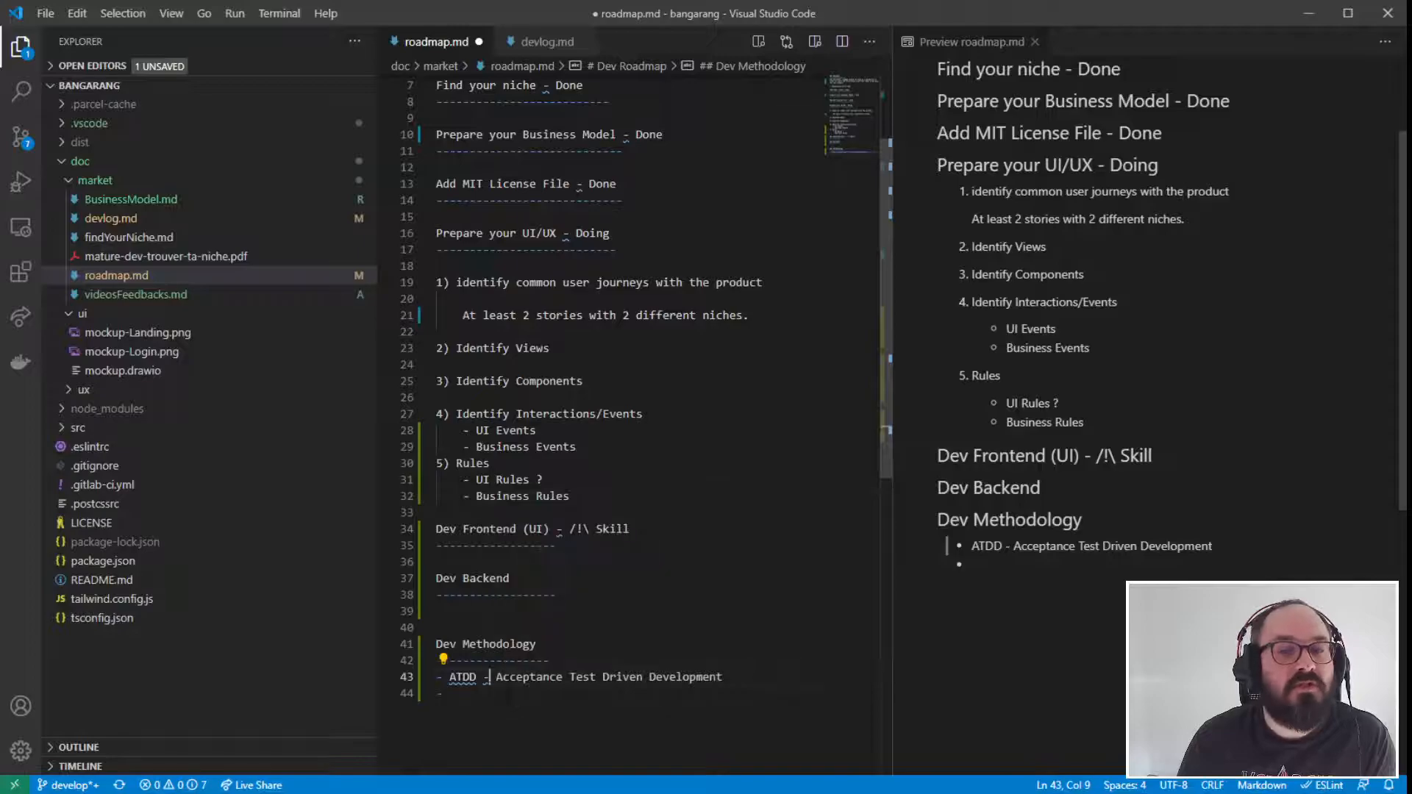
mouse_move(488, 677)
left_click(624, 668)
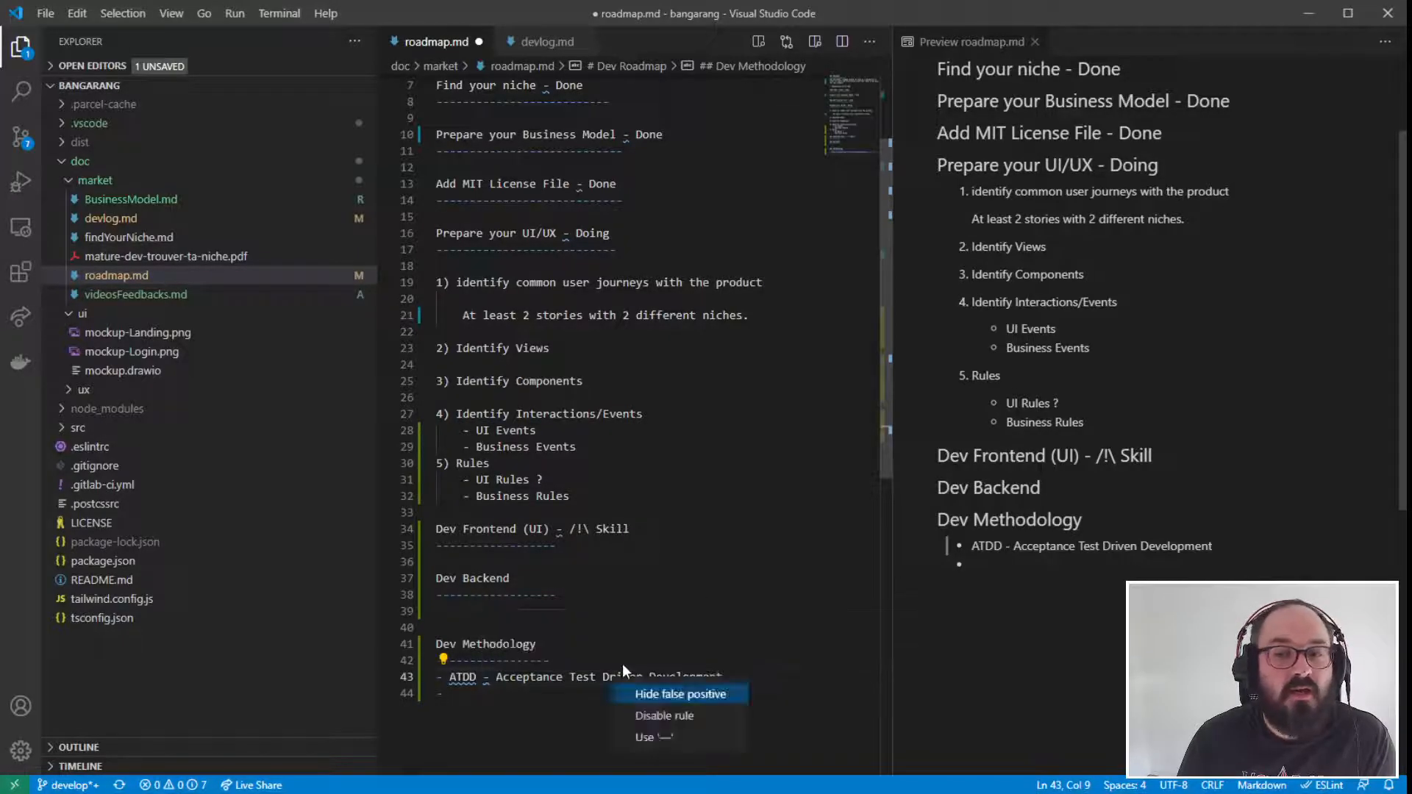
left_click(651, 737)
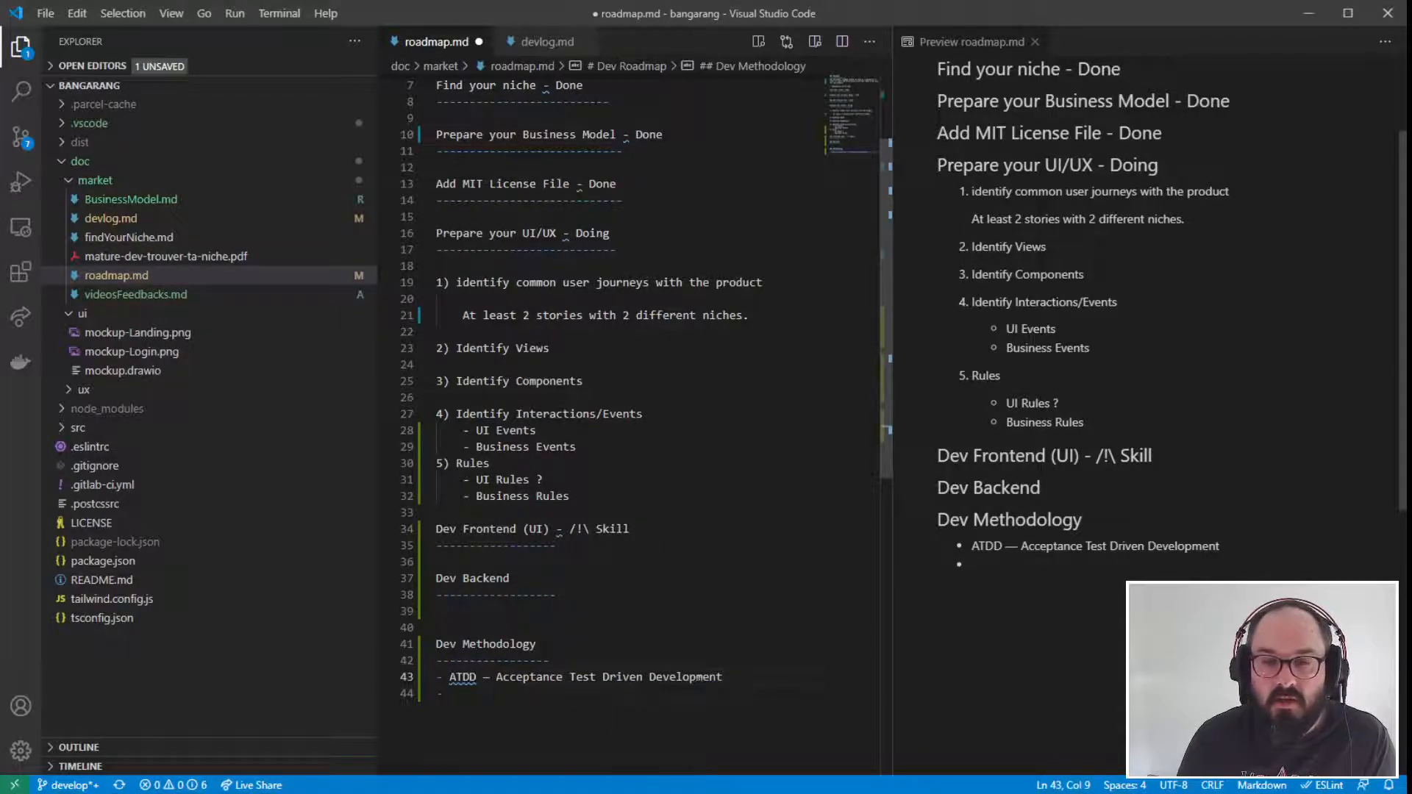
- Start an empty nested bullet under the "ATDD — Acceptance Test Driven Development" entry
left_click(733, 677)
key("Return")
key("Tab")
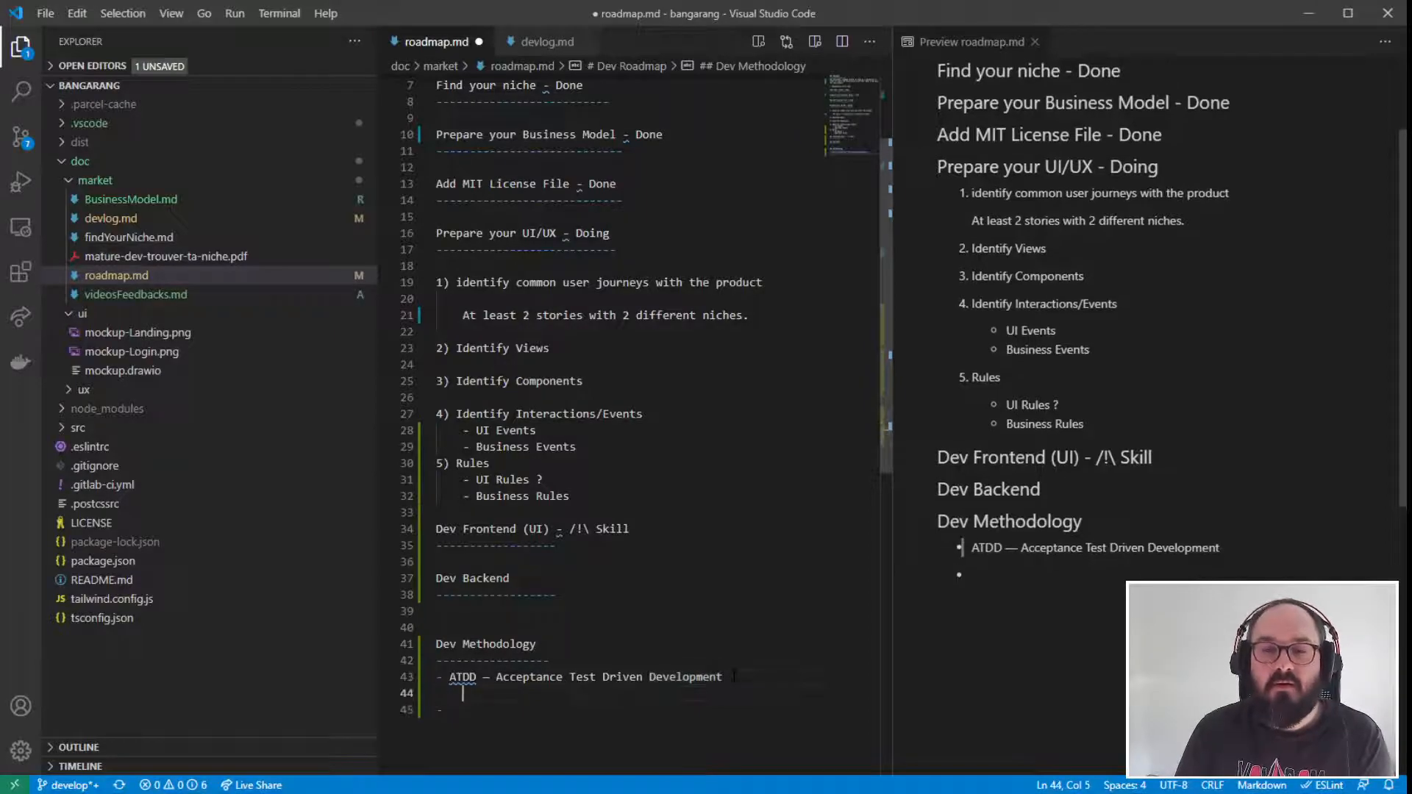
type("-")
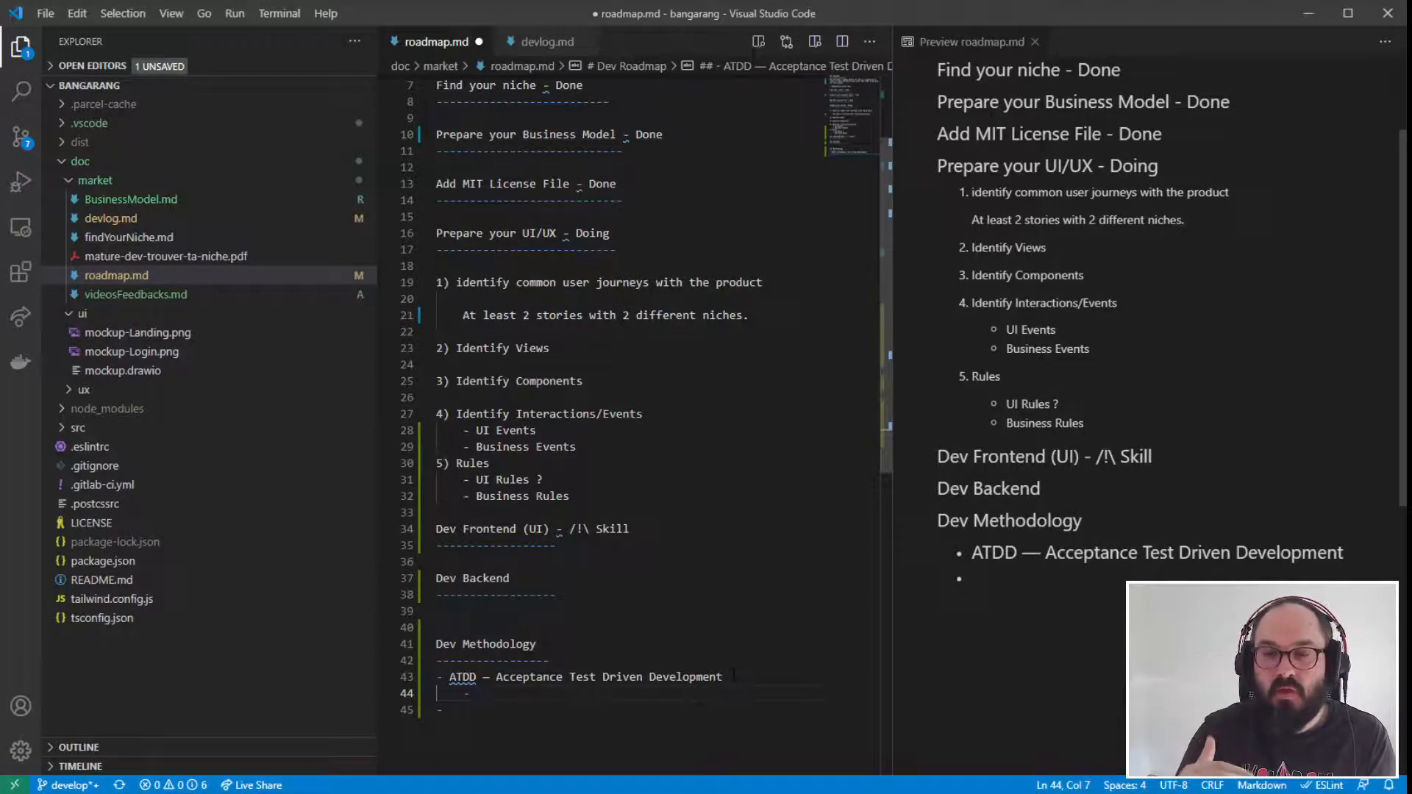
- Append "(Gherkin)" to the "Rules" item in the UI/UX preparation list
left_click(595, 447)
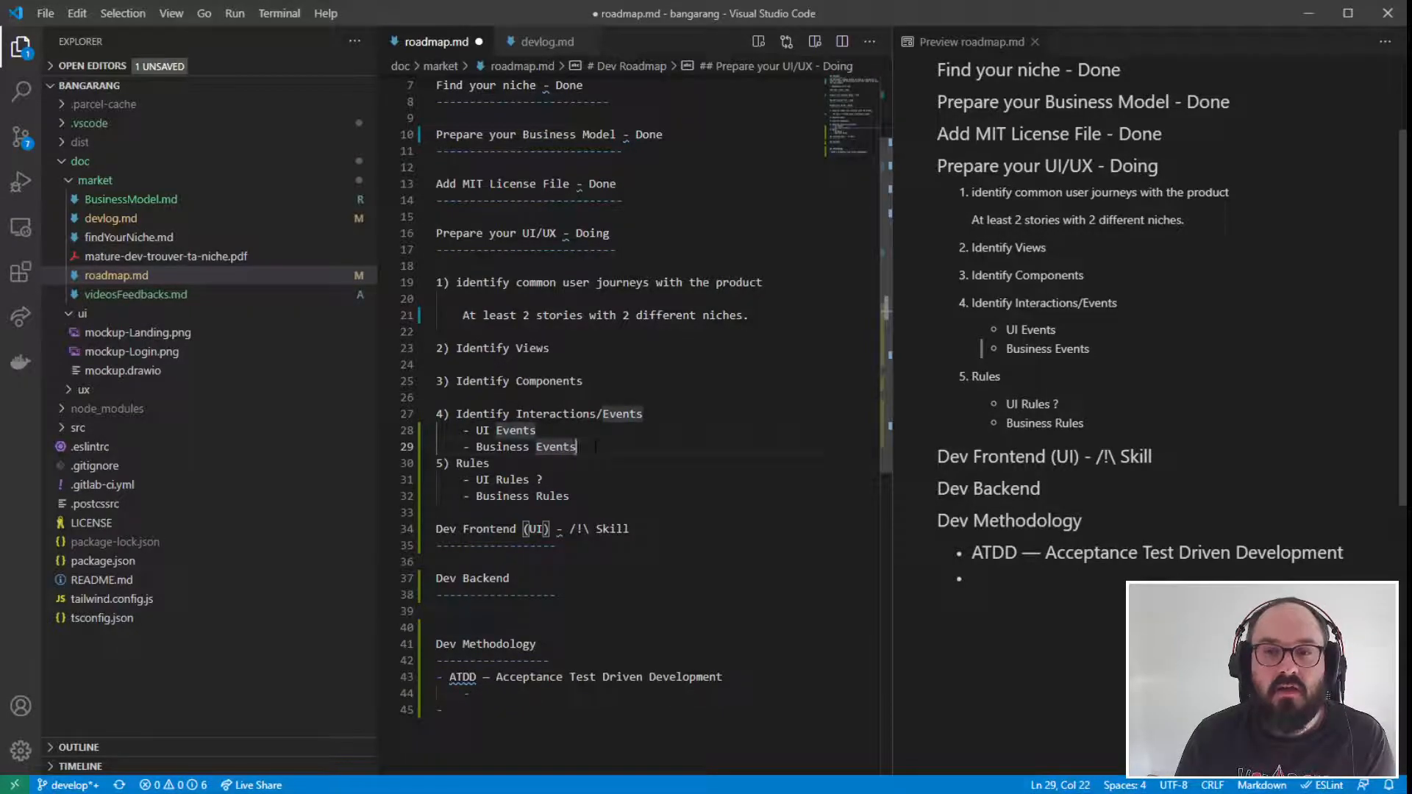
left_click(550, 462)
type("(Gherkin)")
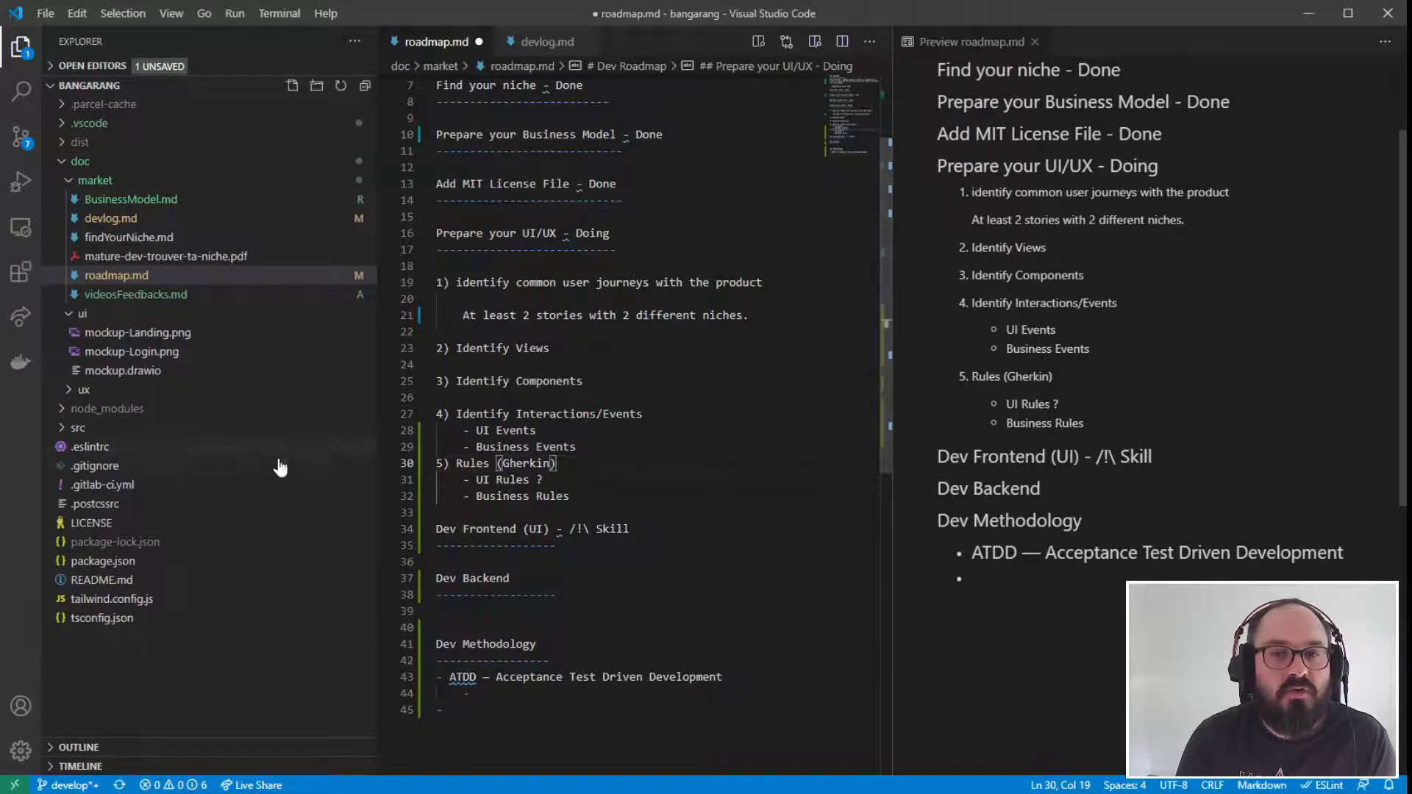
- Extend the parenthesis on the "Rules" item so that it reads "(Gherkin >> Given... When.. Then...)"
left_click_drag(483, 464, 557, 464)
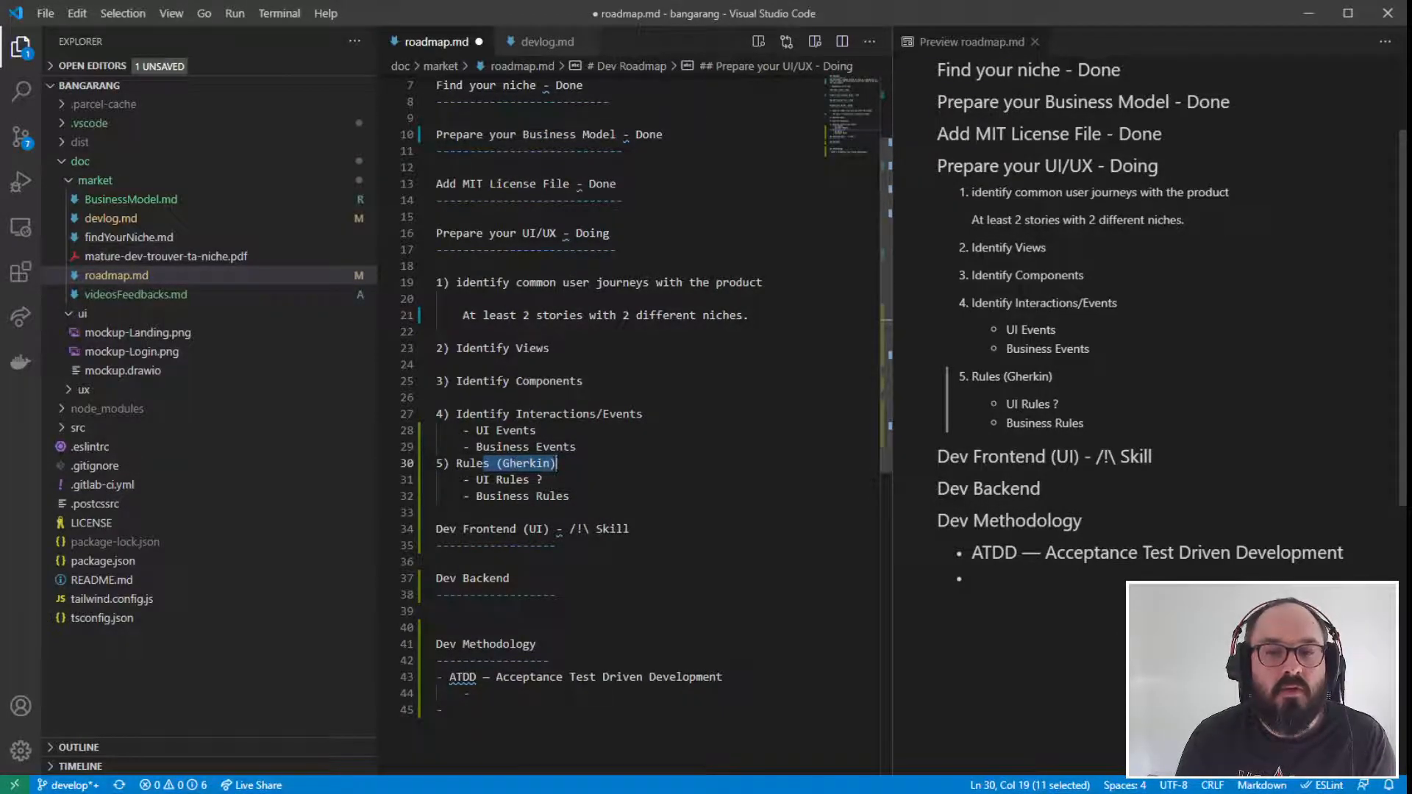
left_click(551, 464)
type(">>")
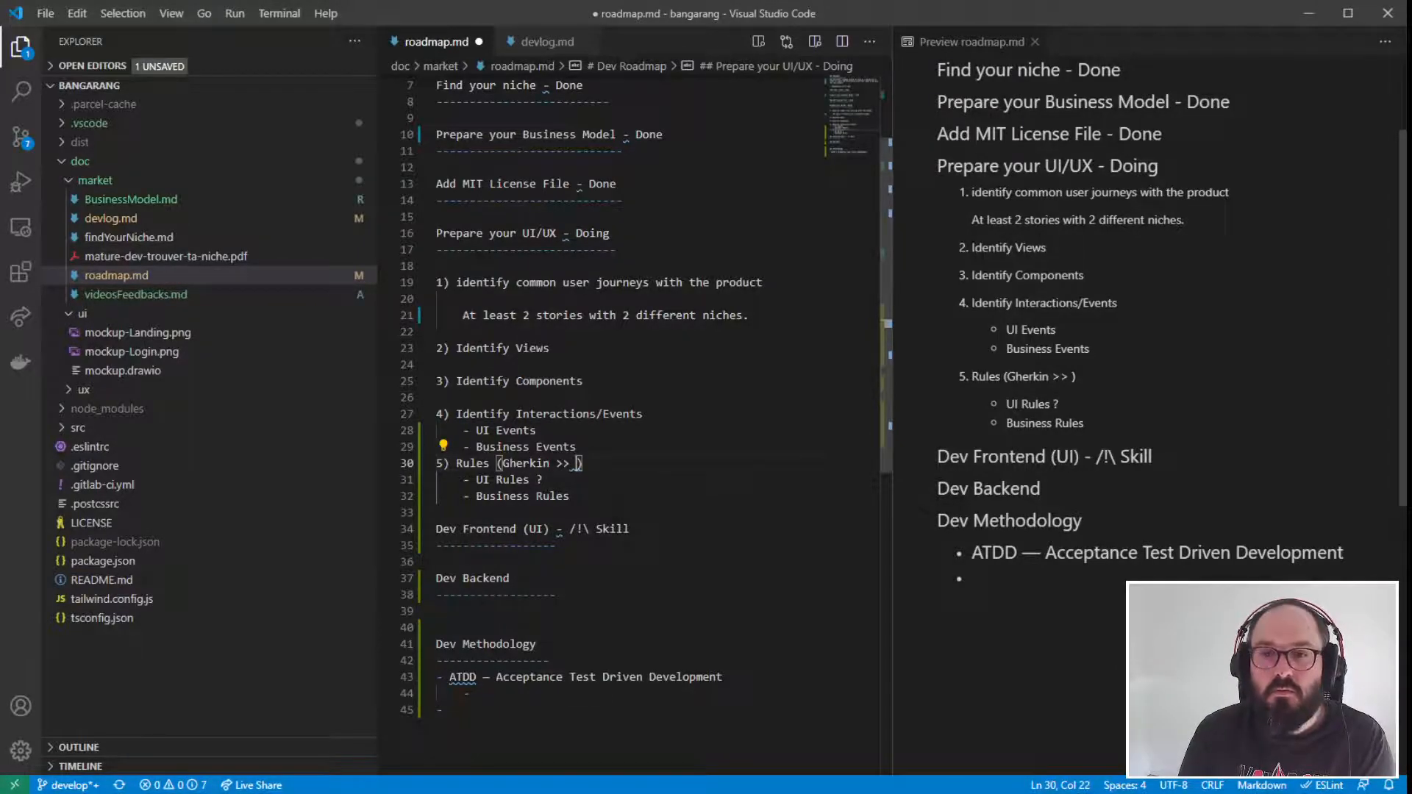
type("Given ")
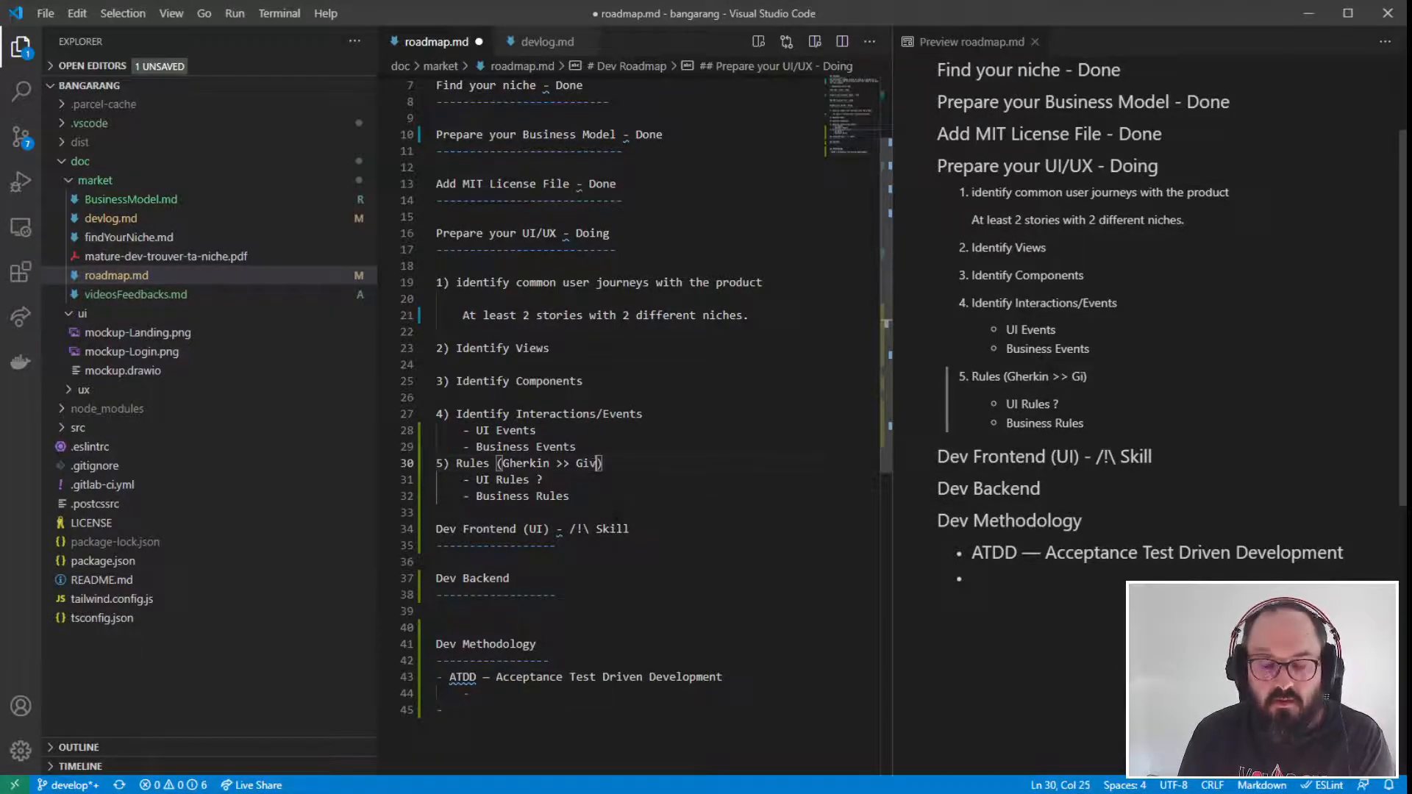
type("...")
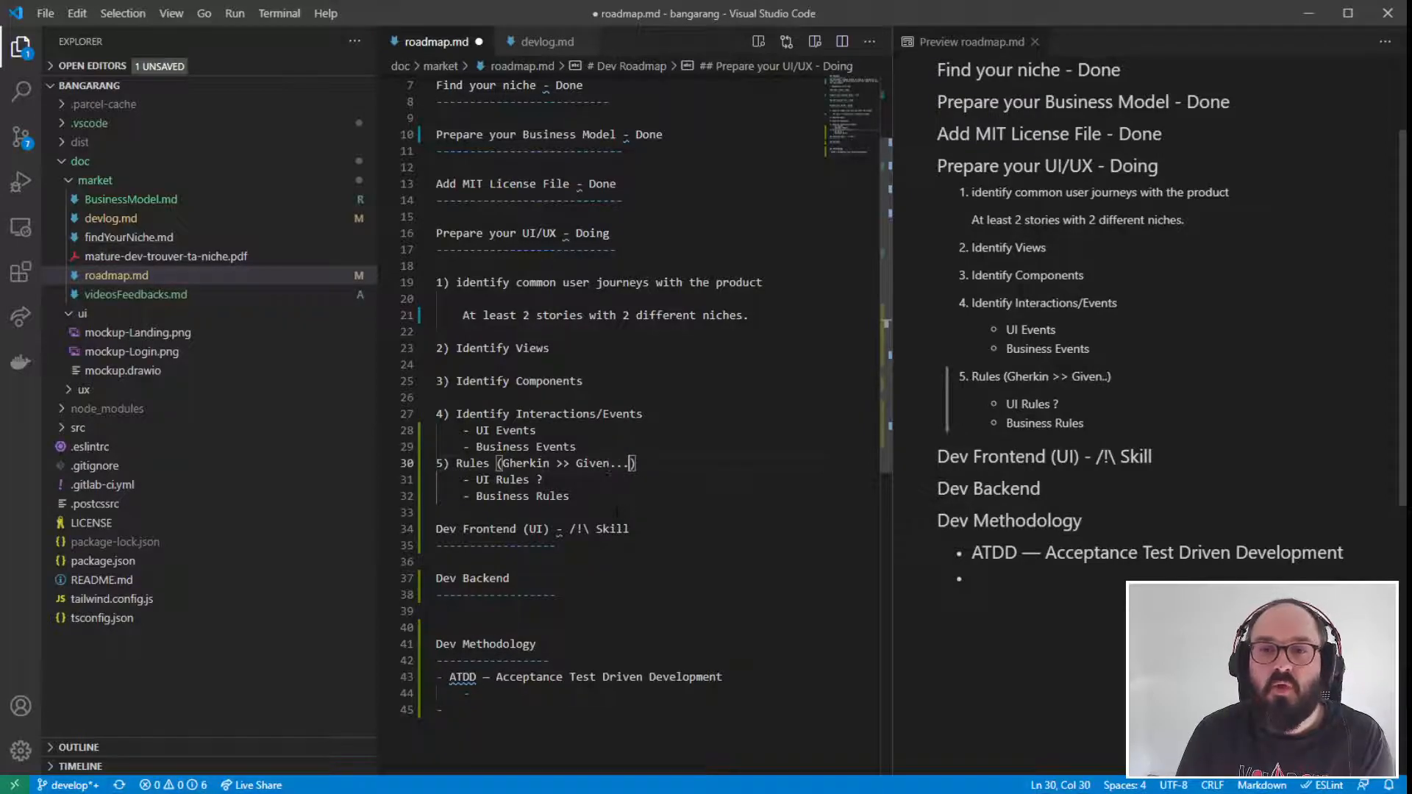
type(" When..")
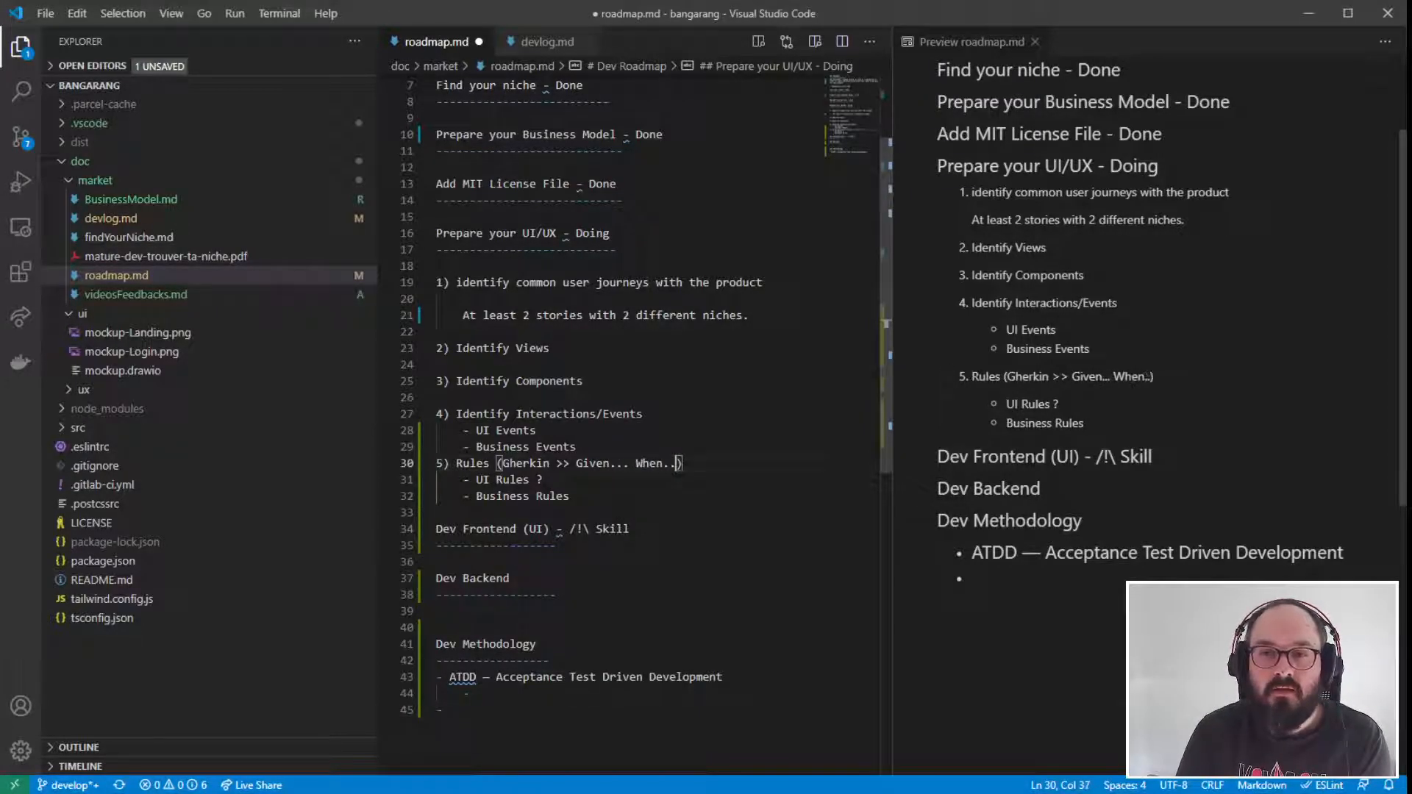
type("Then...")
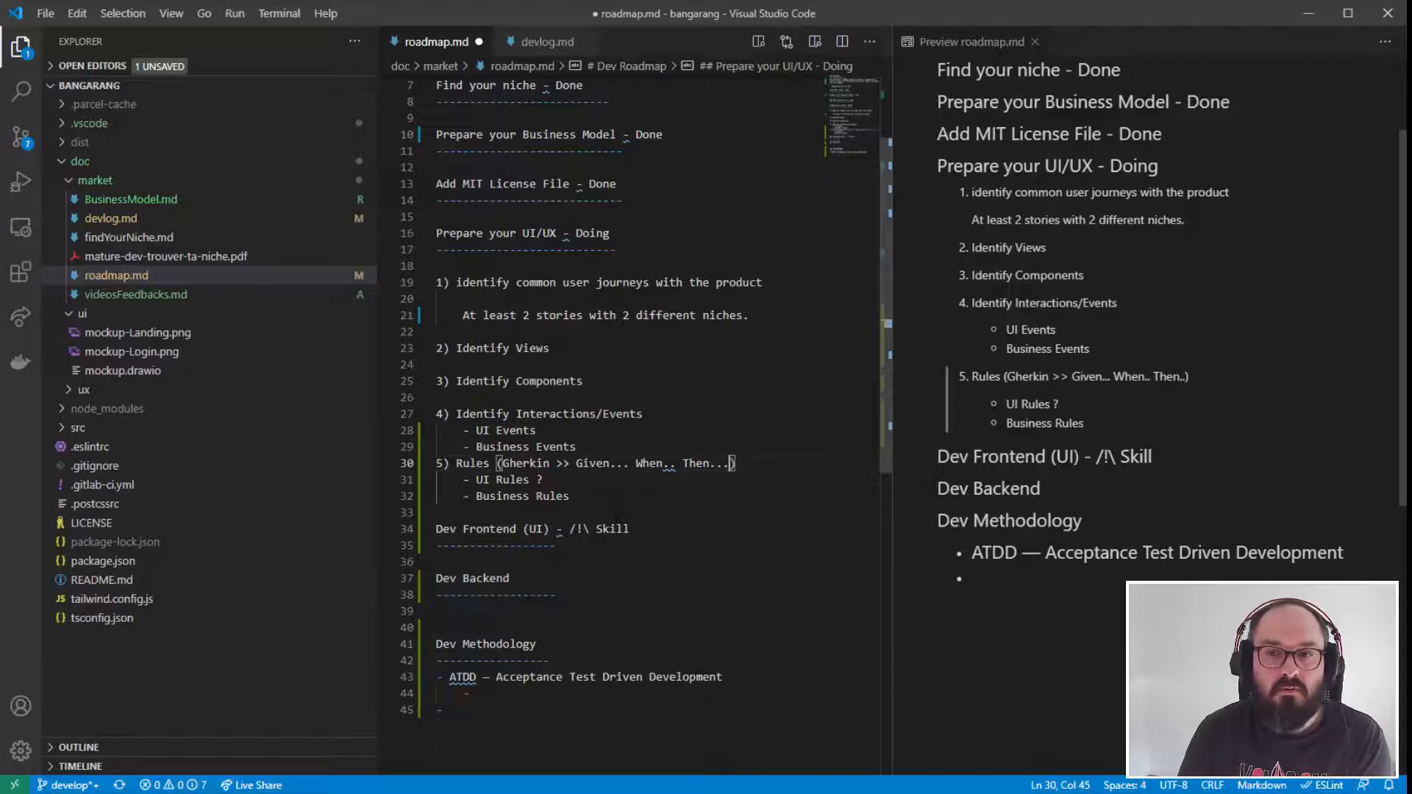
- Examine the Given, When and Then parts of the "Rules" item and how its rules relate to the ATDD bullet
double_click(592, 463)
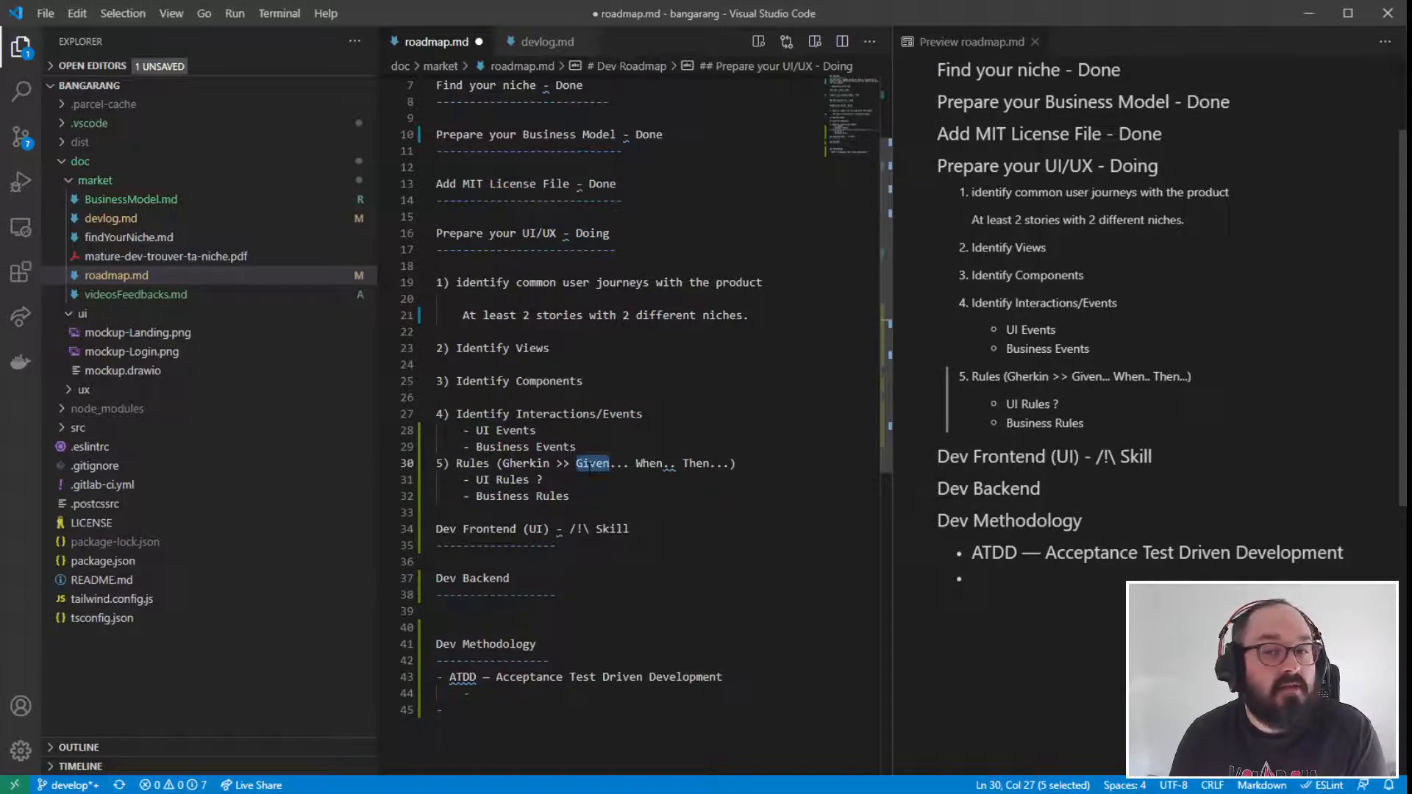
double_click(649, 463)
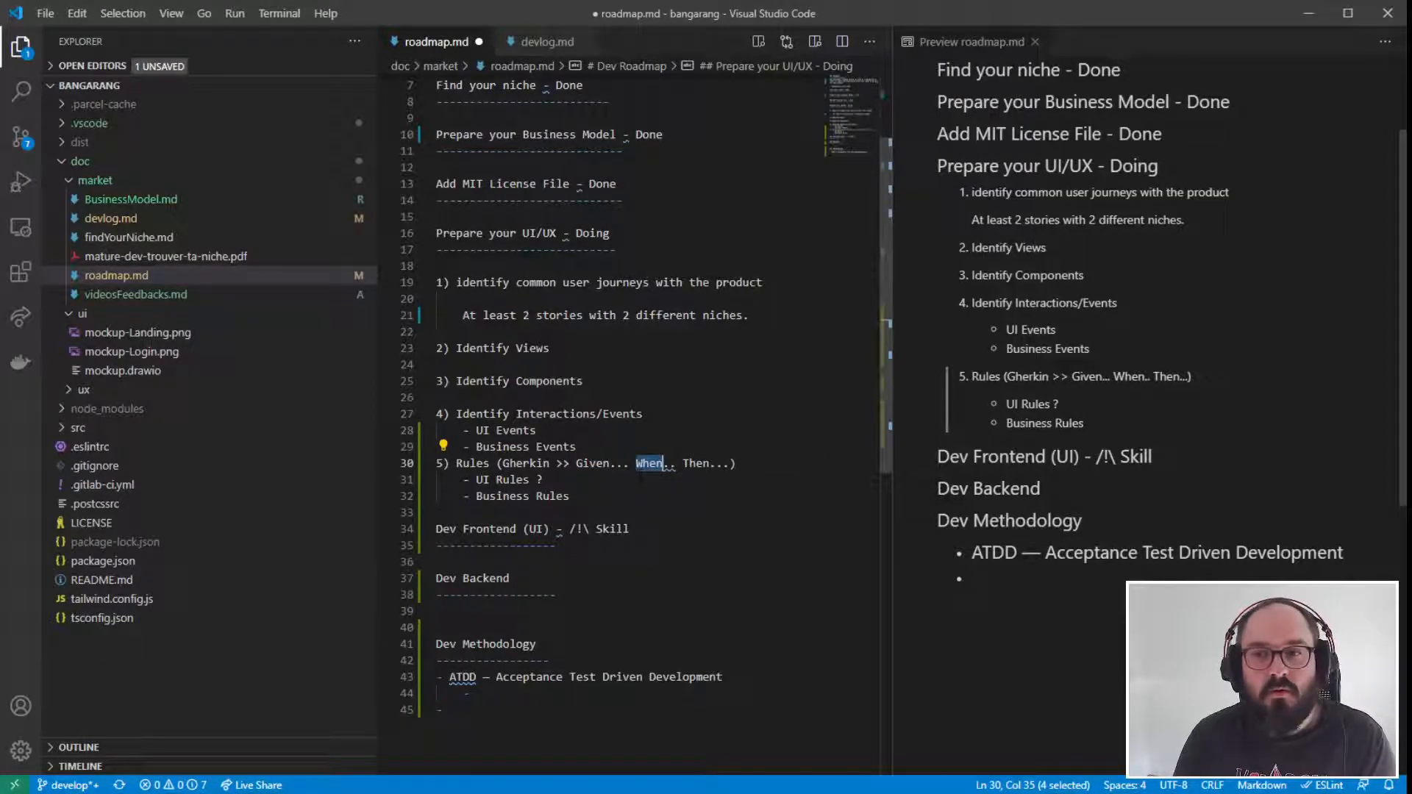
double_click(700, 463)
left_click(623, 511)
left_click_drag(575, 464, 732, 463)
left_click(655, 528)
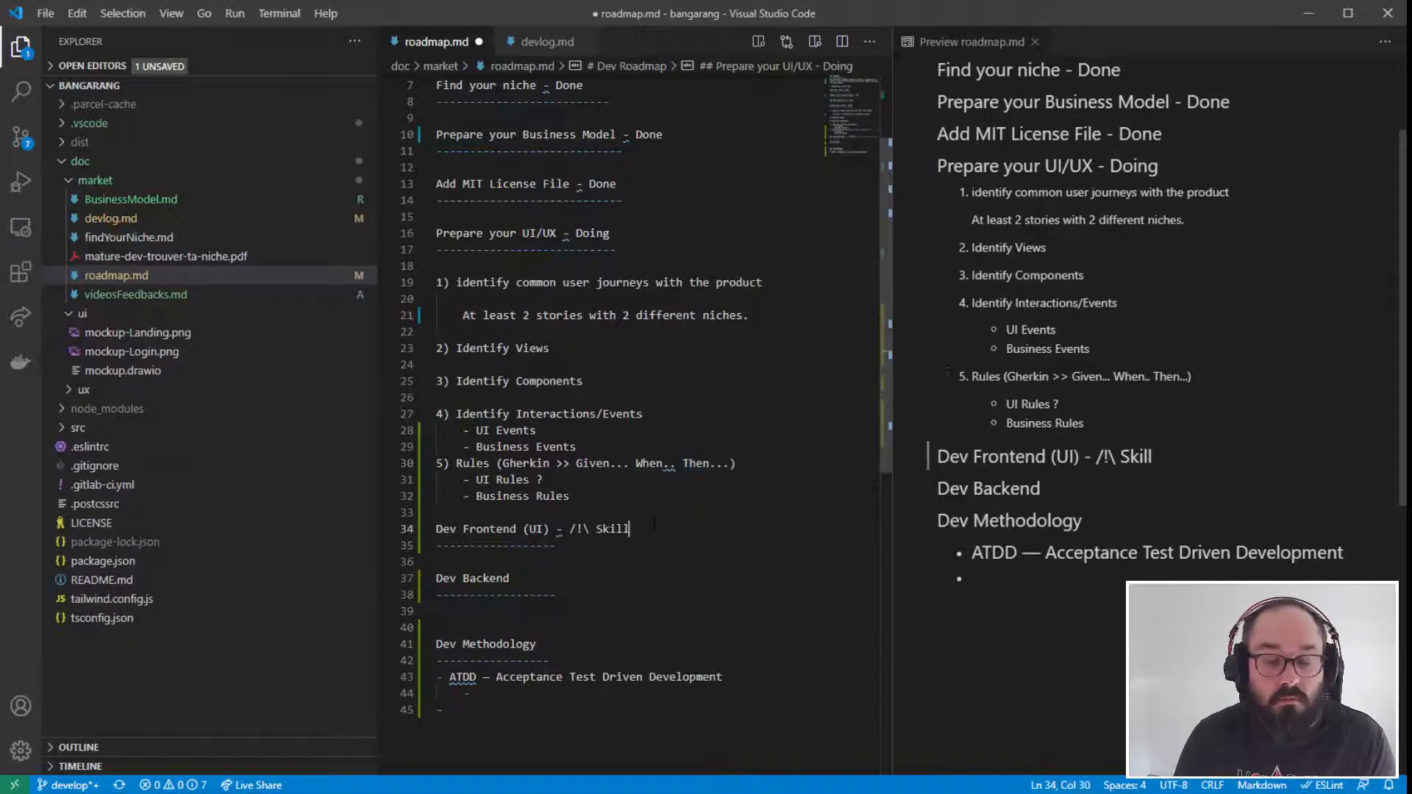
scroll(654, 528, "down", 2)
left_click(507, 607)
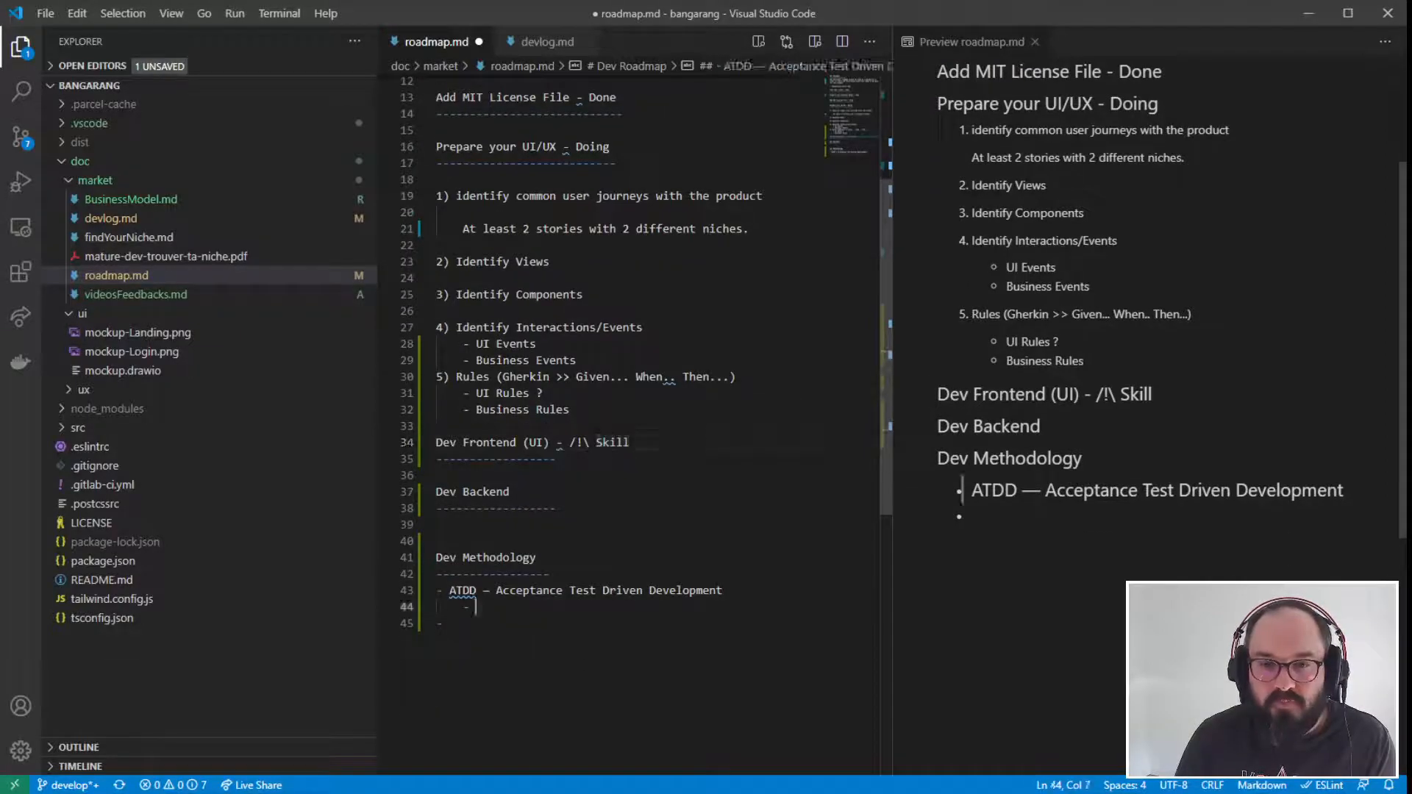
left_click_drag(738, 375, 570, 426)
left_click(462, 377)
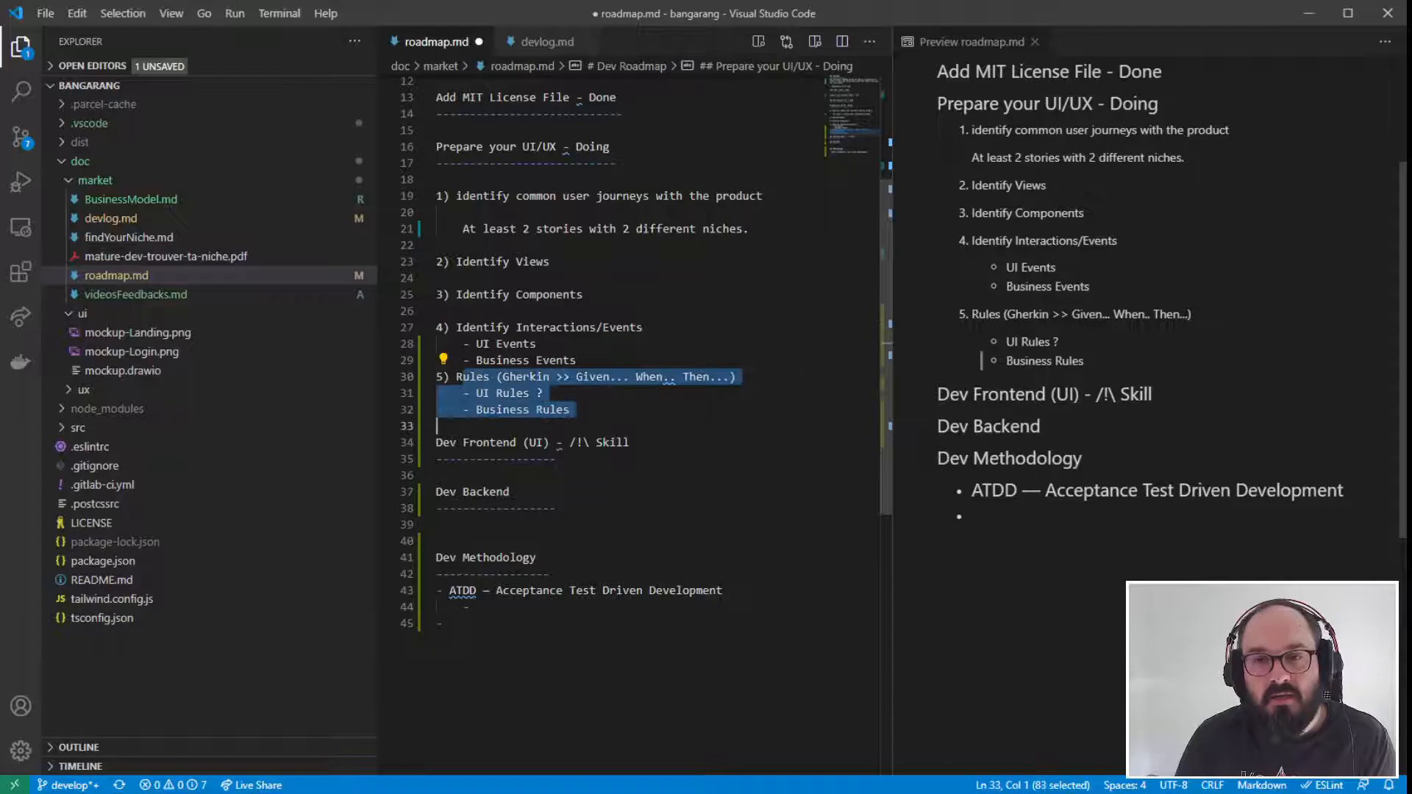
left_click(456, 591)
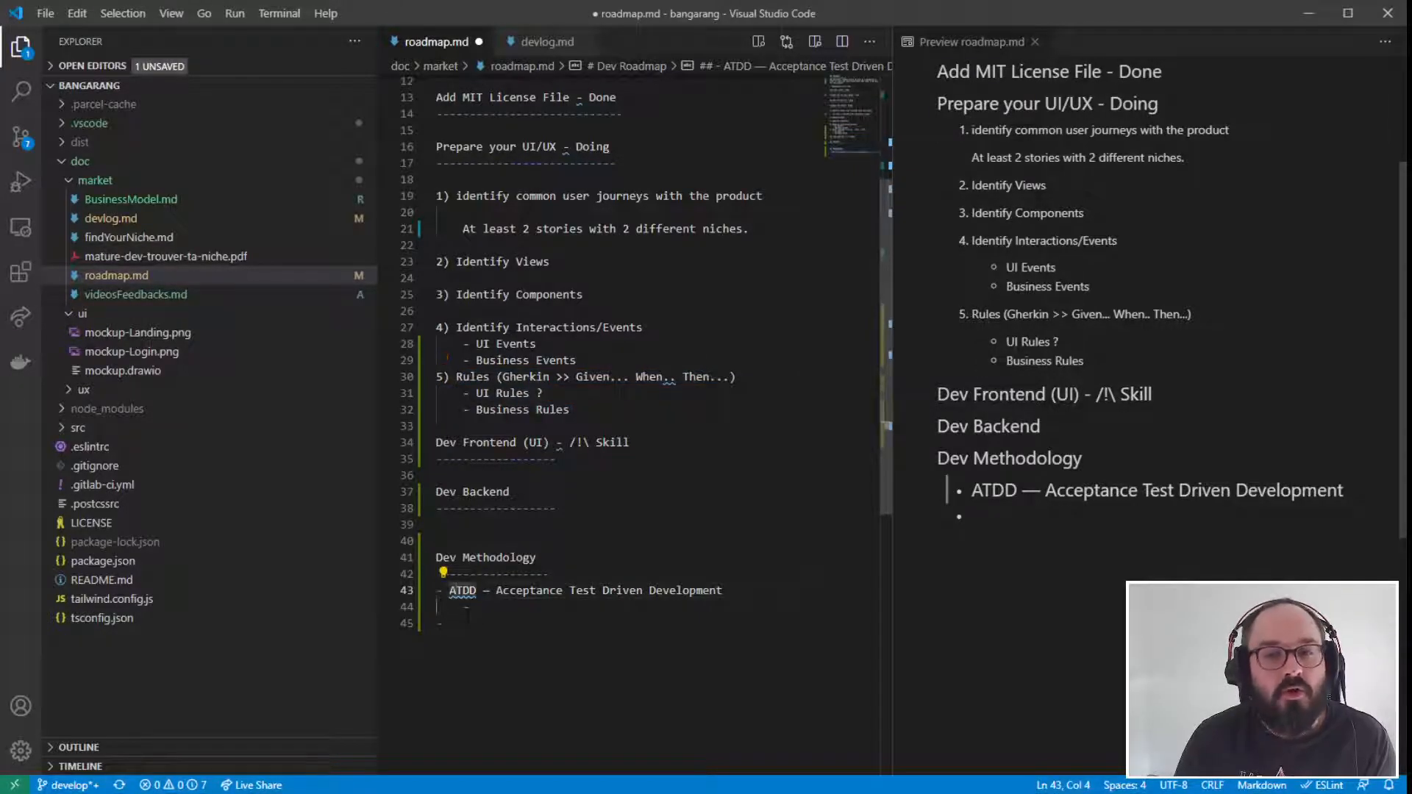
- Remove the empty nested bullet under the ATDD entry and prefix that entry with "Core - "
left_click_drag(456, 607, 477, 607)
key("BackSpace")
key("BackSpace")
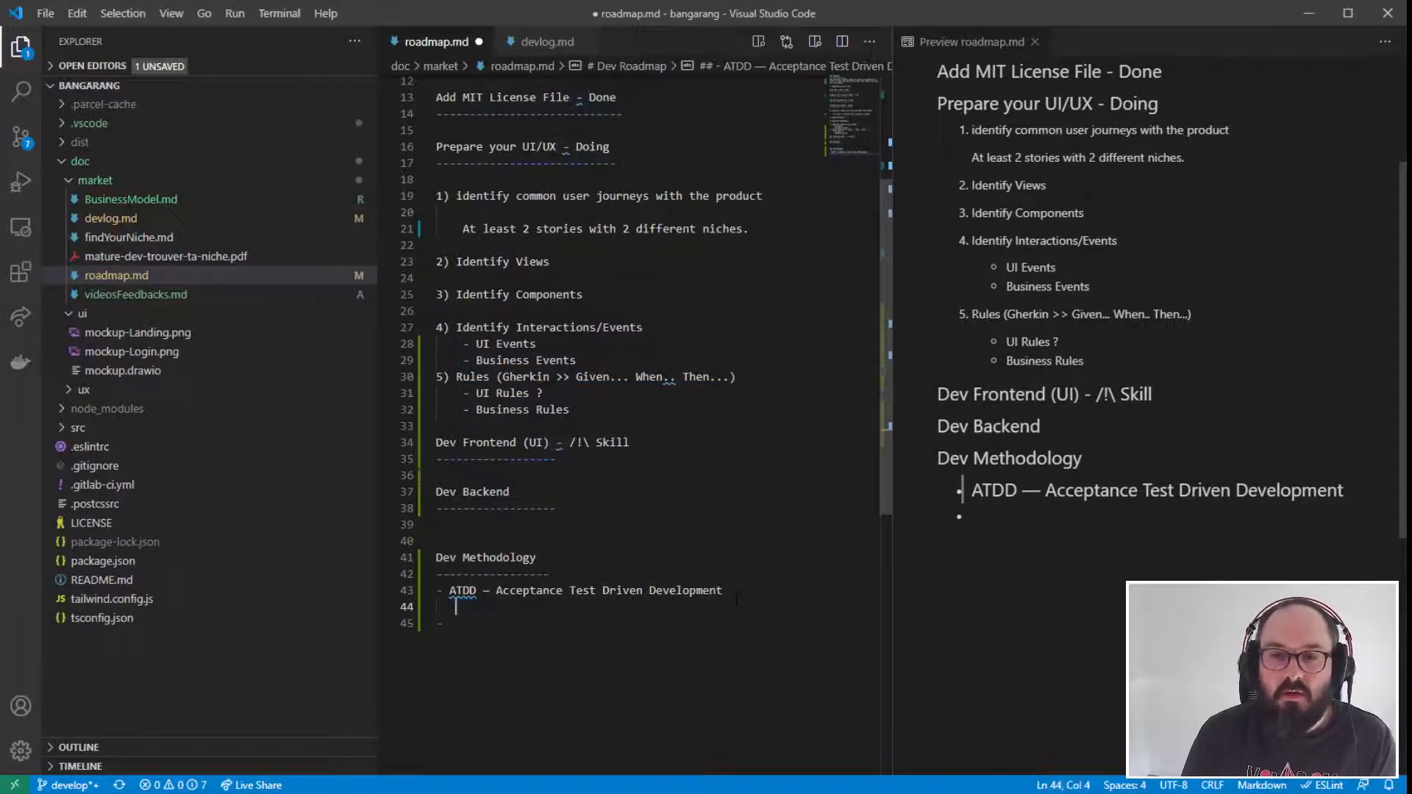
key("BackSpace")
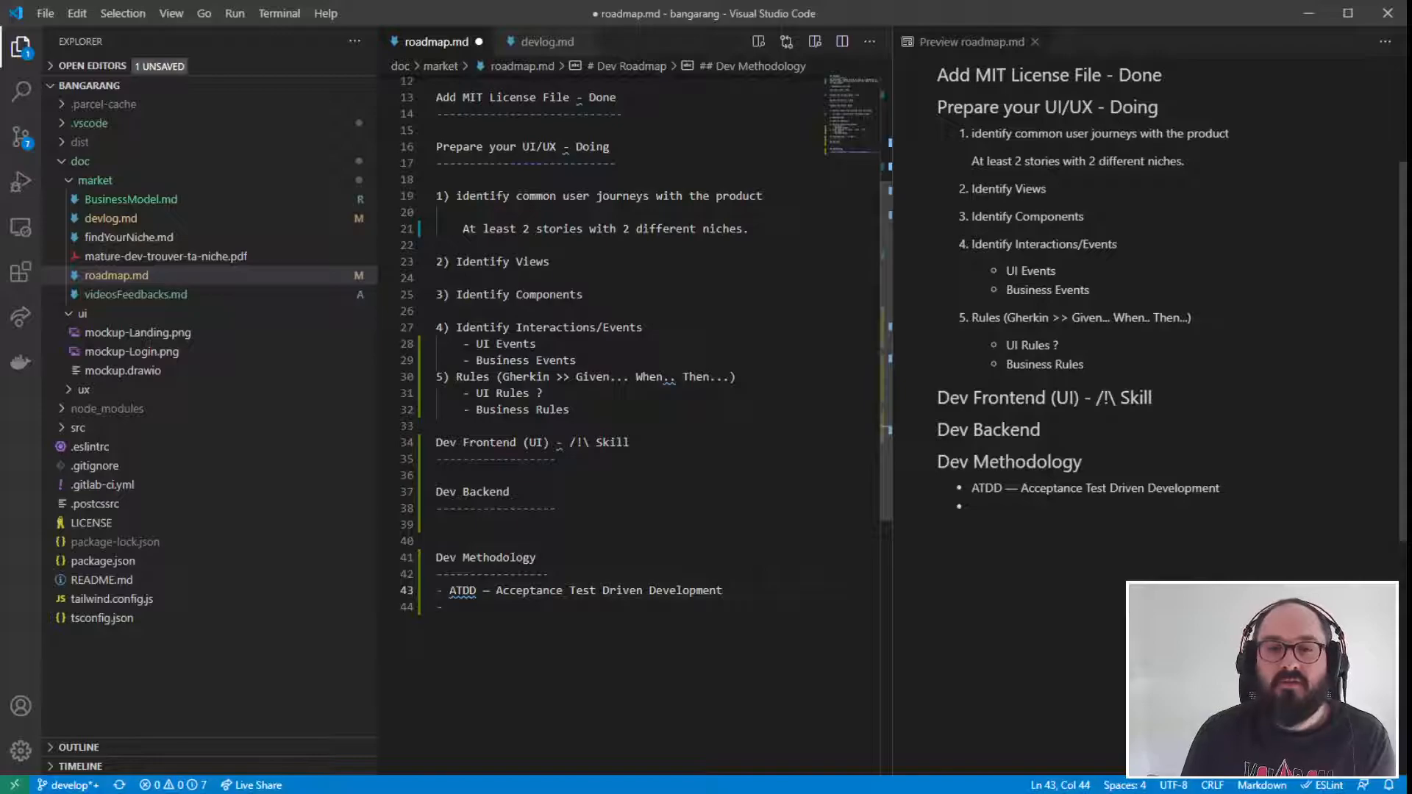
left_click(451, 591)
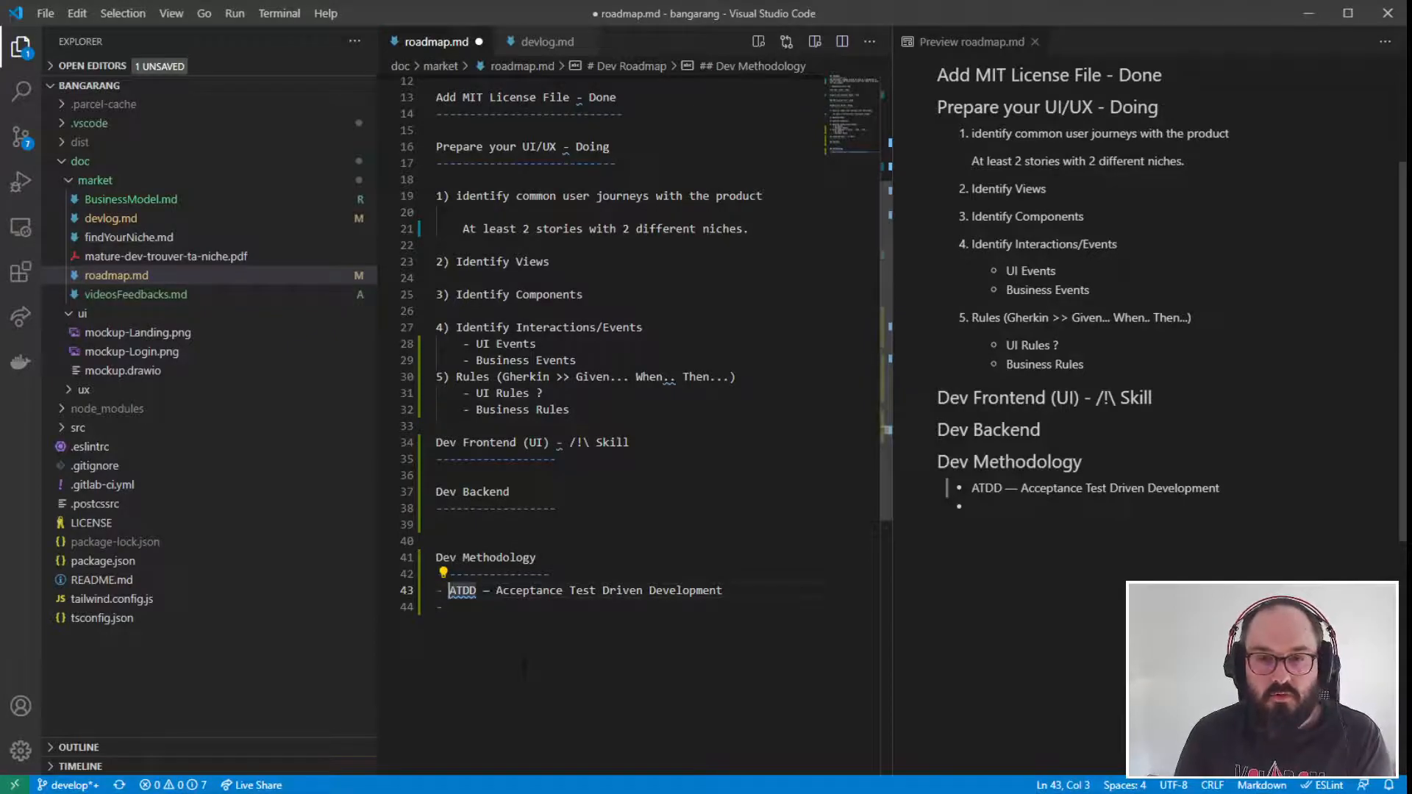
type("Core -")
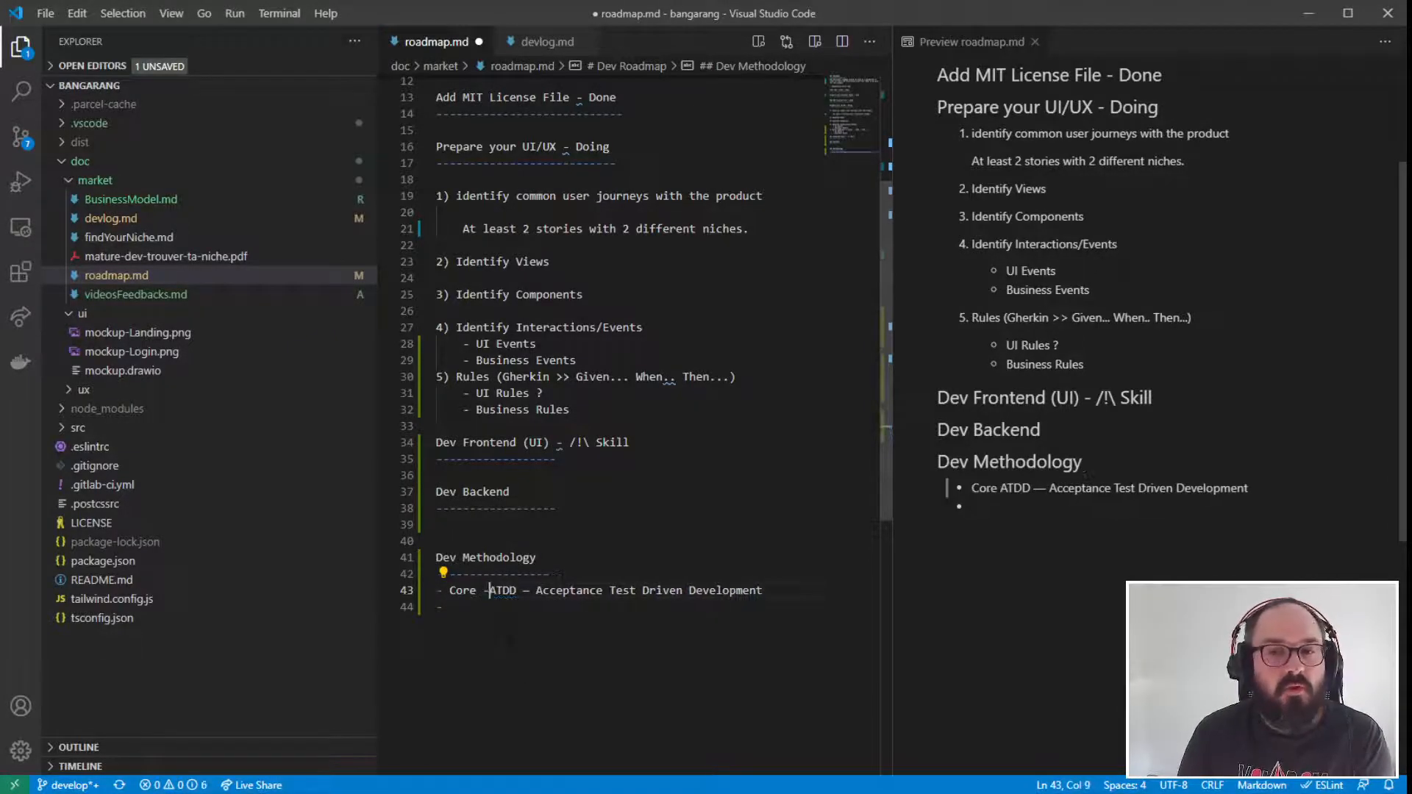
- Fill the empty second bullet under "Dev Methodology" with "Primary Adapter"
left_click(581, 624)
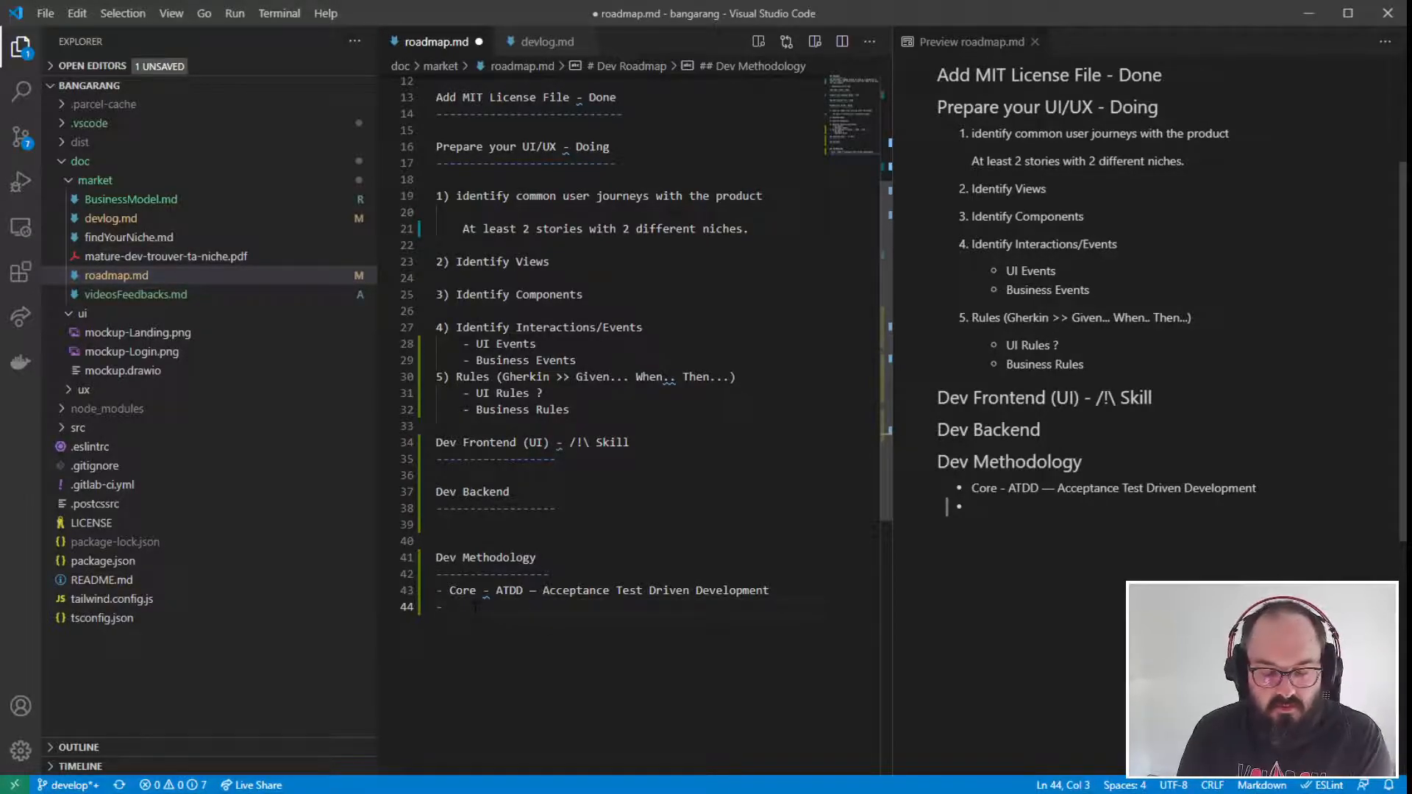
type("Adapter")
key("BackSpace")
key("BackSpace")
key("BackSpace")
key("BackSpace")
key("BackSpace")
key("BackSpace")
key("BackSpace")
type("Primary Adapter")
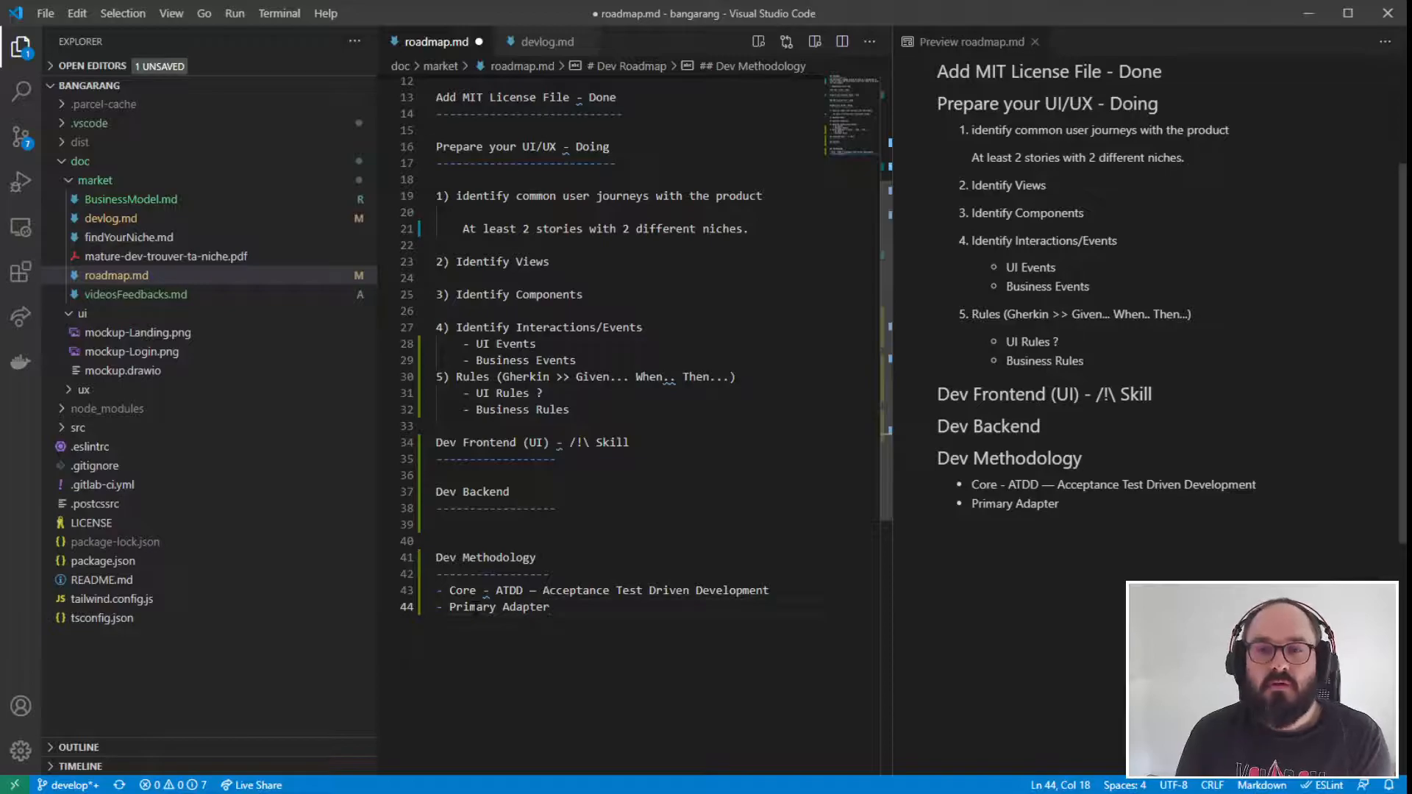
- Append "(ATDD + Clean Architecture)" to the "Dev Methodology" heading and return to the end of the "Primary Adapter" bullet
left_click_drag(550, 607, 401, 590)
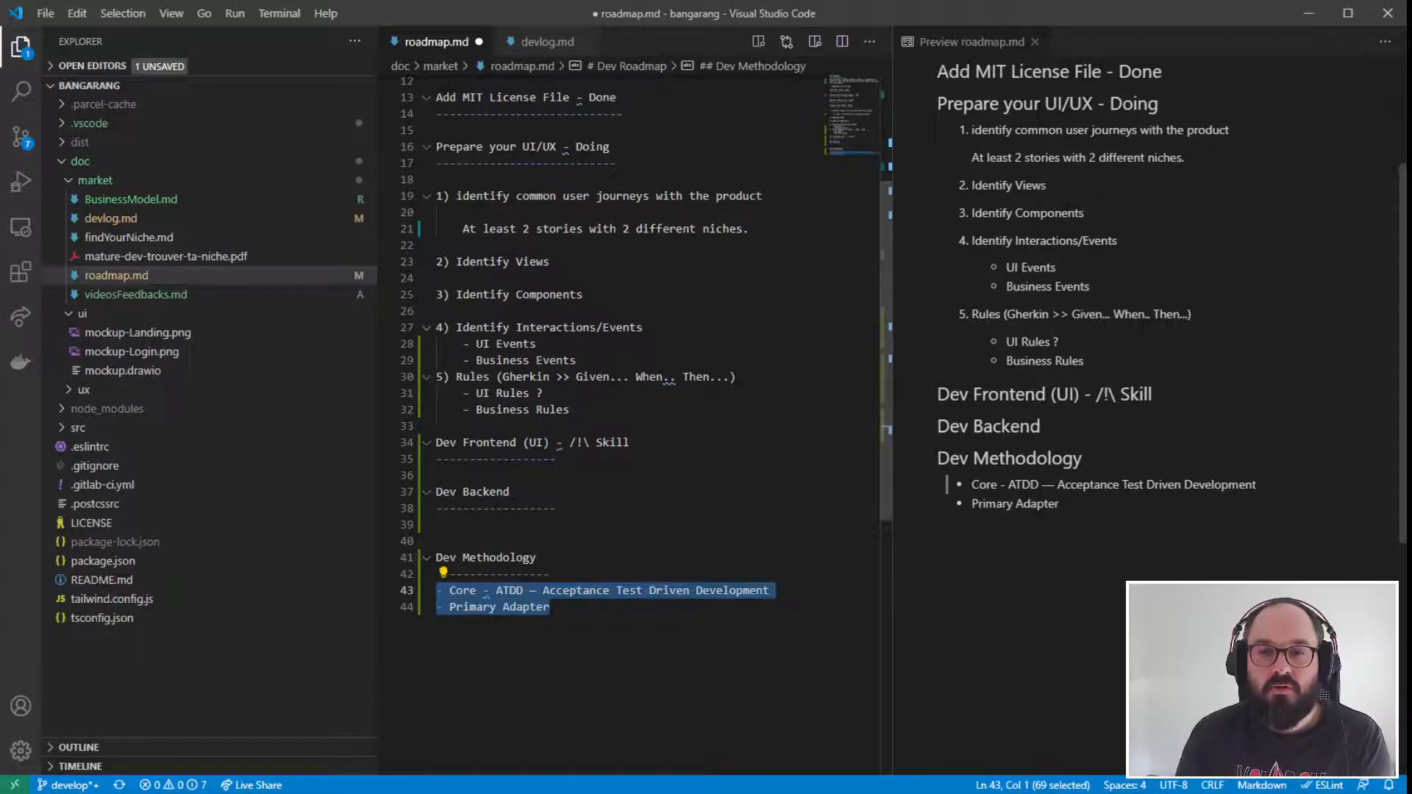
left_click(496, 590)
left_click_drag(496, 590, 530, 591)
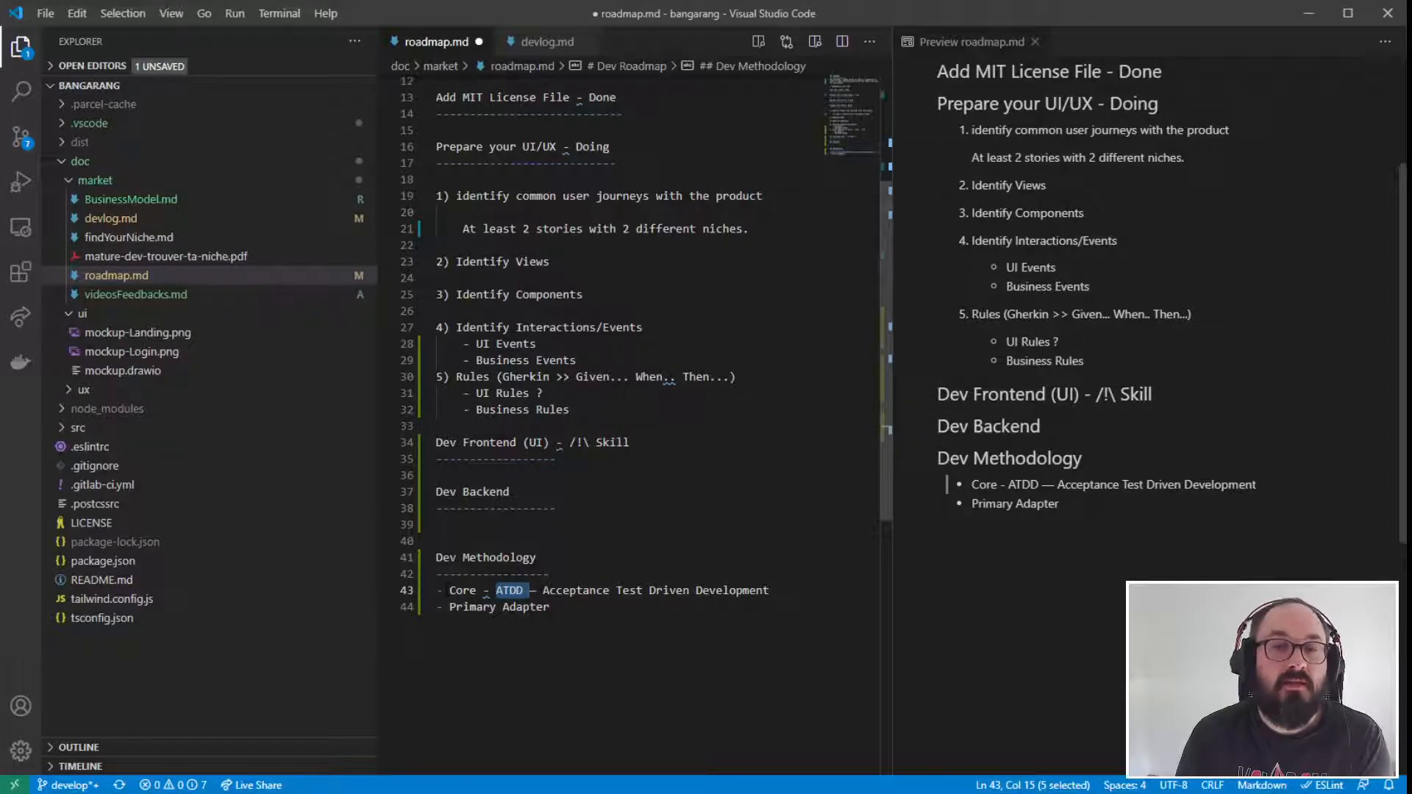
left_click(565, 608)
left_click(578, 561)
type("(")
type("ATDD +")
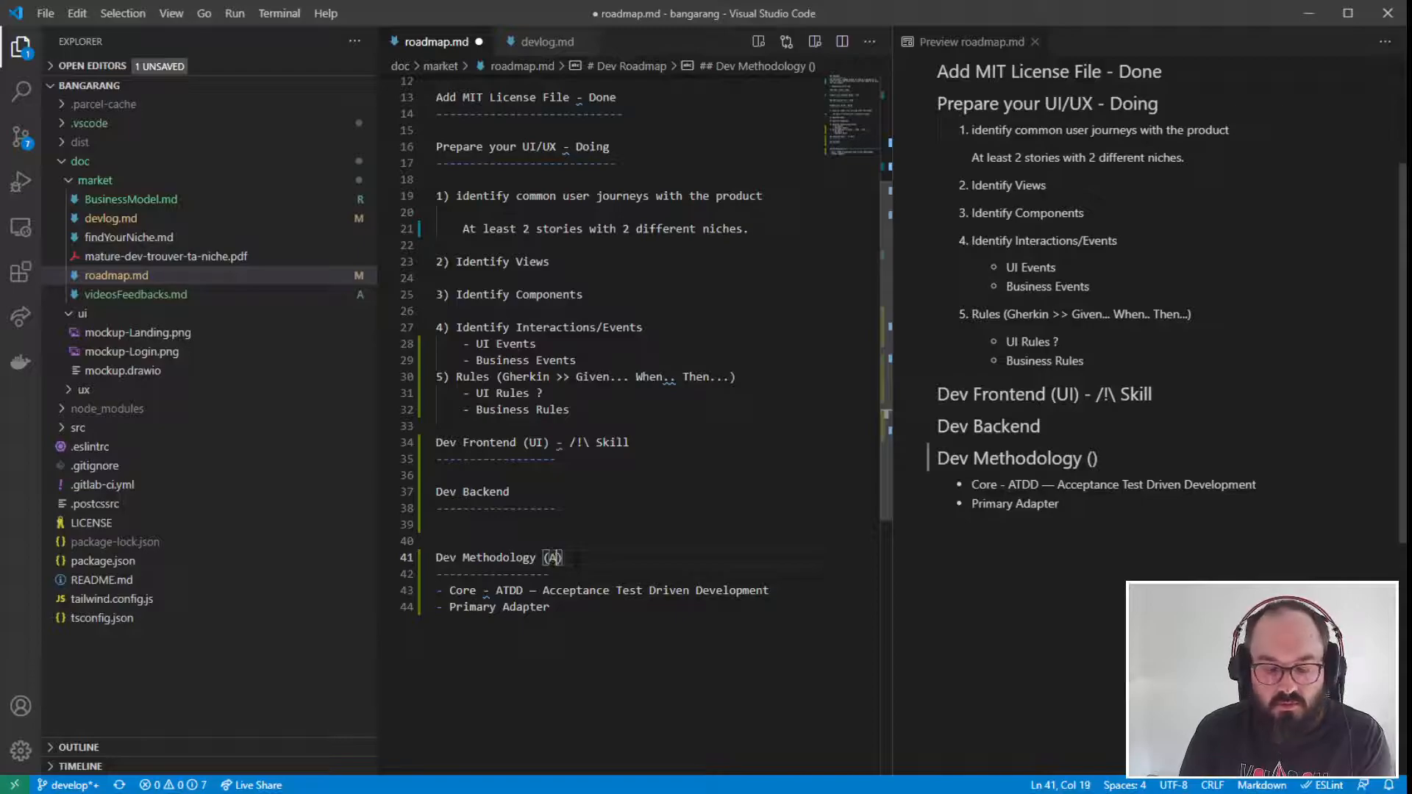
type(" Clean Archi")
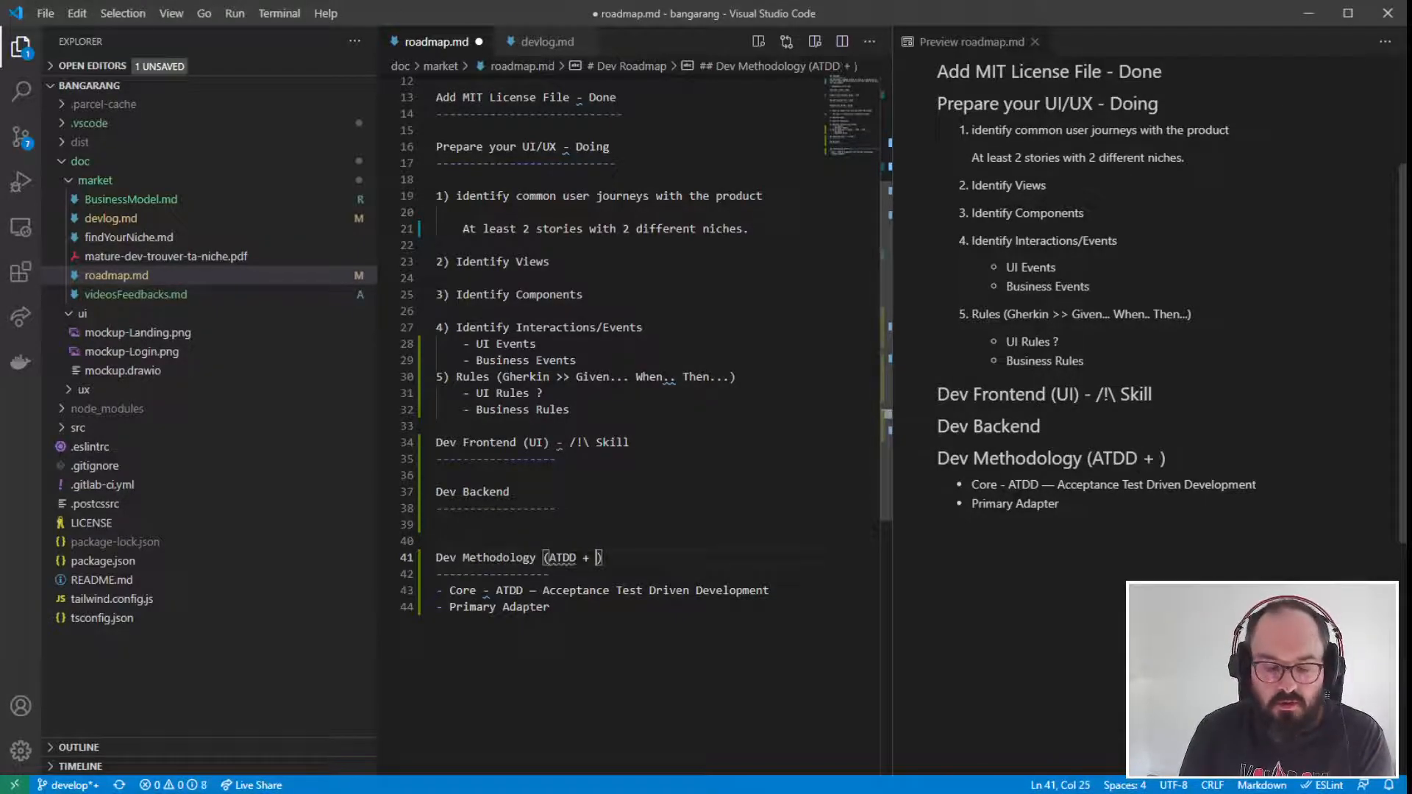
type("tecture")
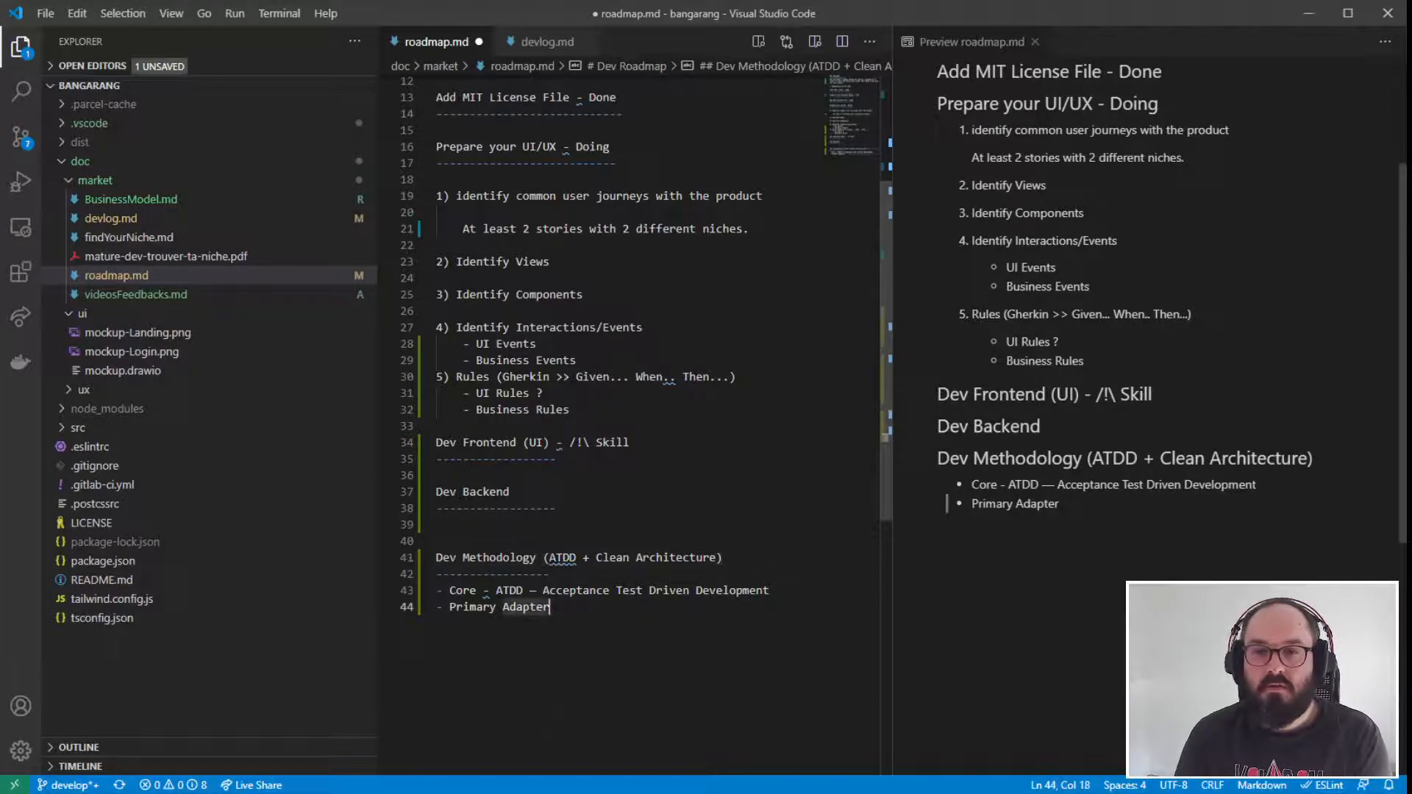
left_click_drag(530, 558, 724, 558)
left_click(740, 560)
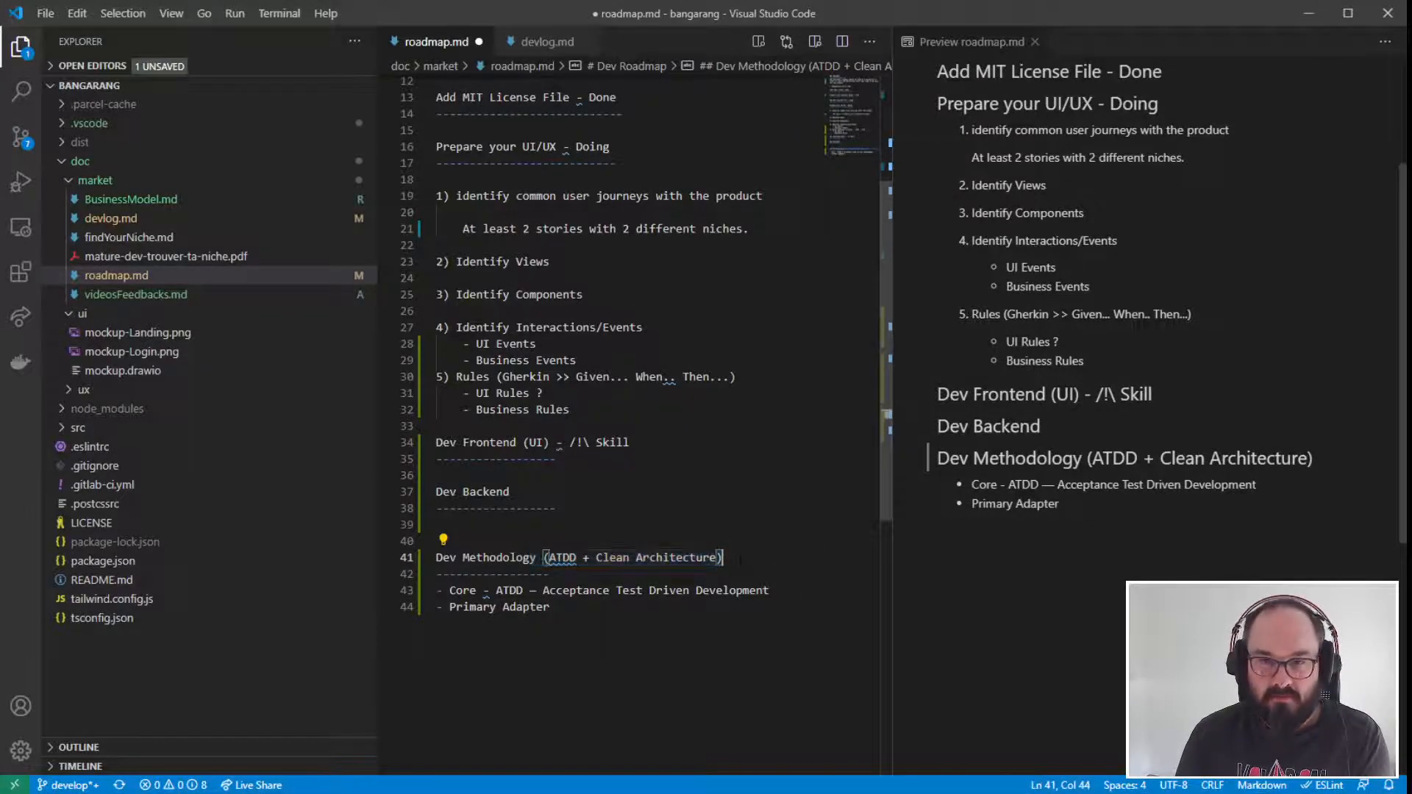
key("Down")
key("Down")
key("Down")
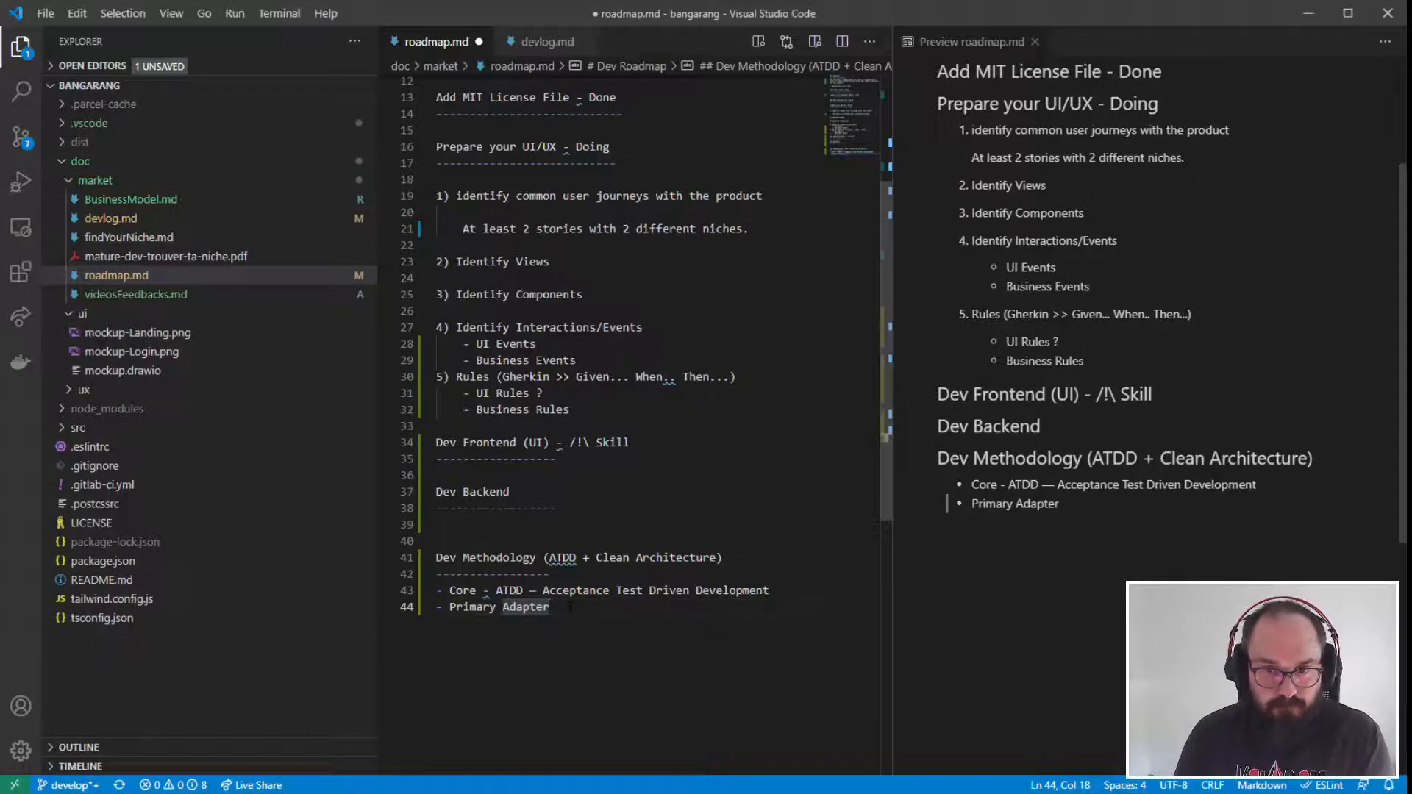
- Add a nested bullet "Components" under the "Primary Adapter" bullet
left_click_drag(570, 607, 430, 597)
left_click(566, 606)
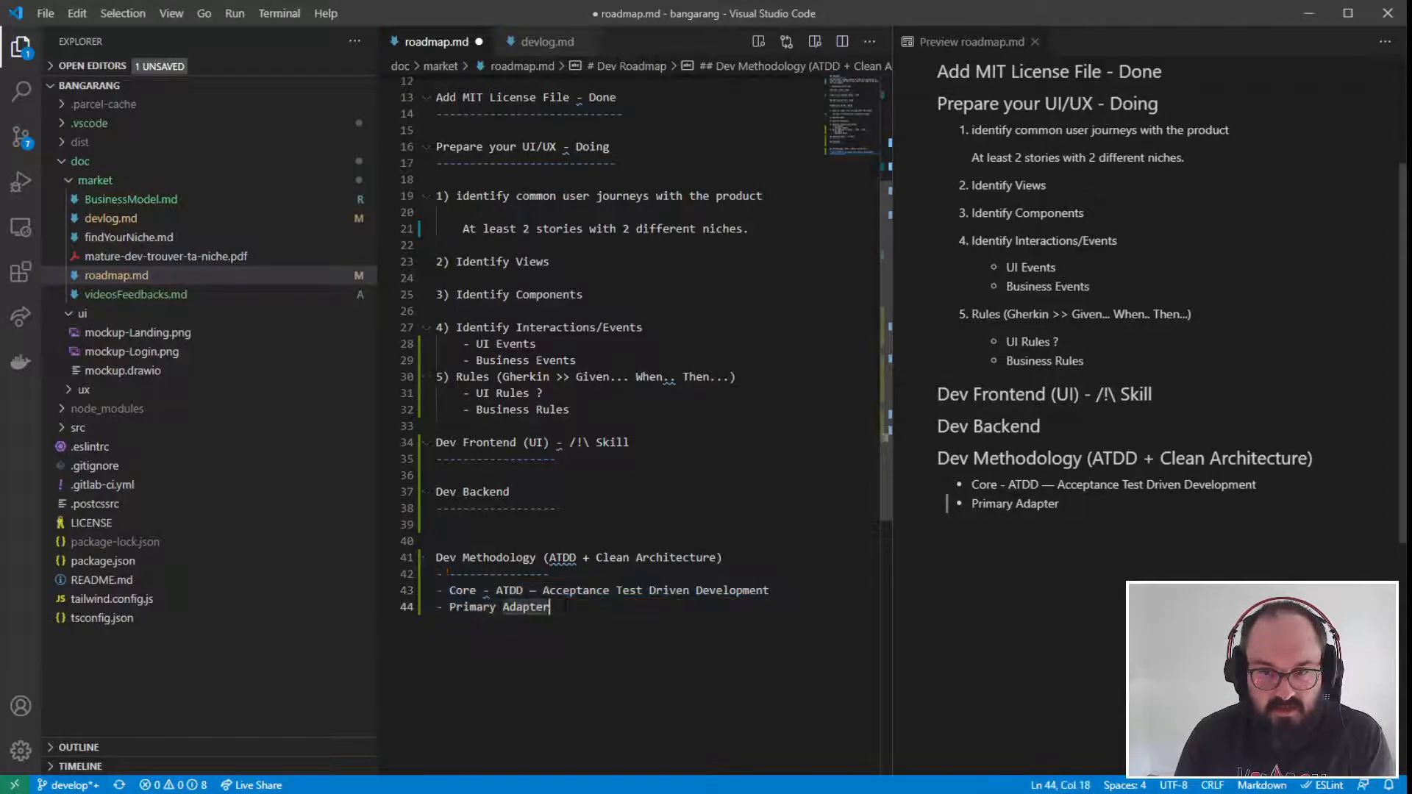
key("Return")
key("Tab")
type("- Composent")
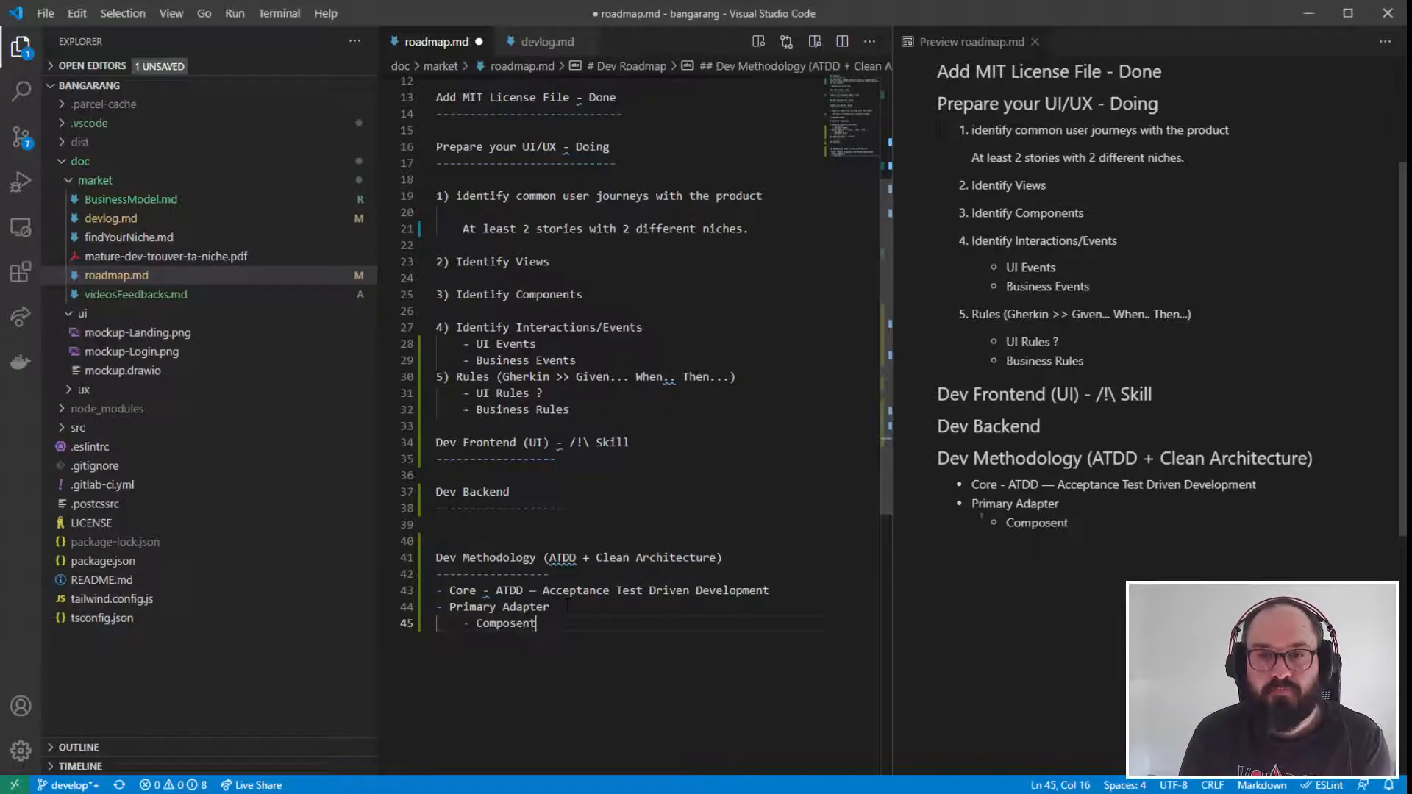
key("BackSpace")
key("BackSpace")
key("BackSpace")
key("BackSpace")
type("nents")
key("BackSpace")
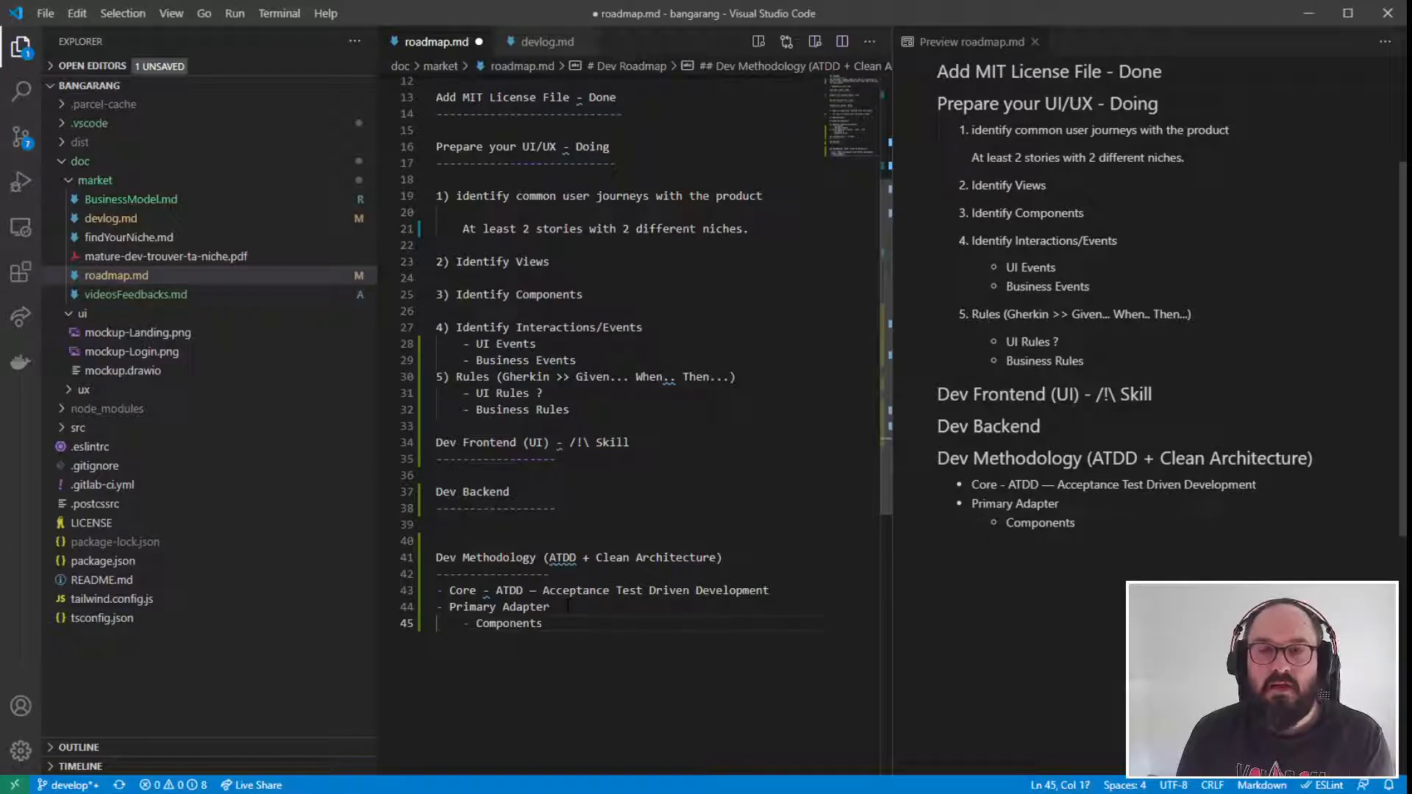
- Add two more nested bullets under "Primary Adapter": "Views" and "Events > Core"
key("Return")
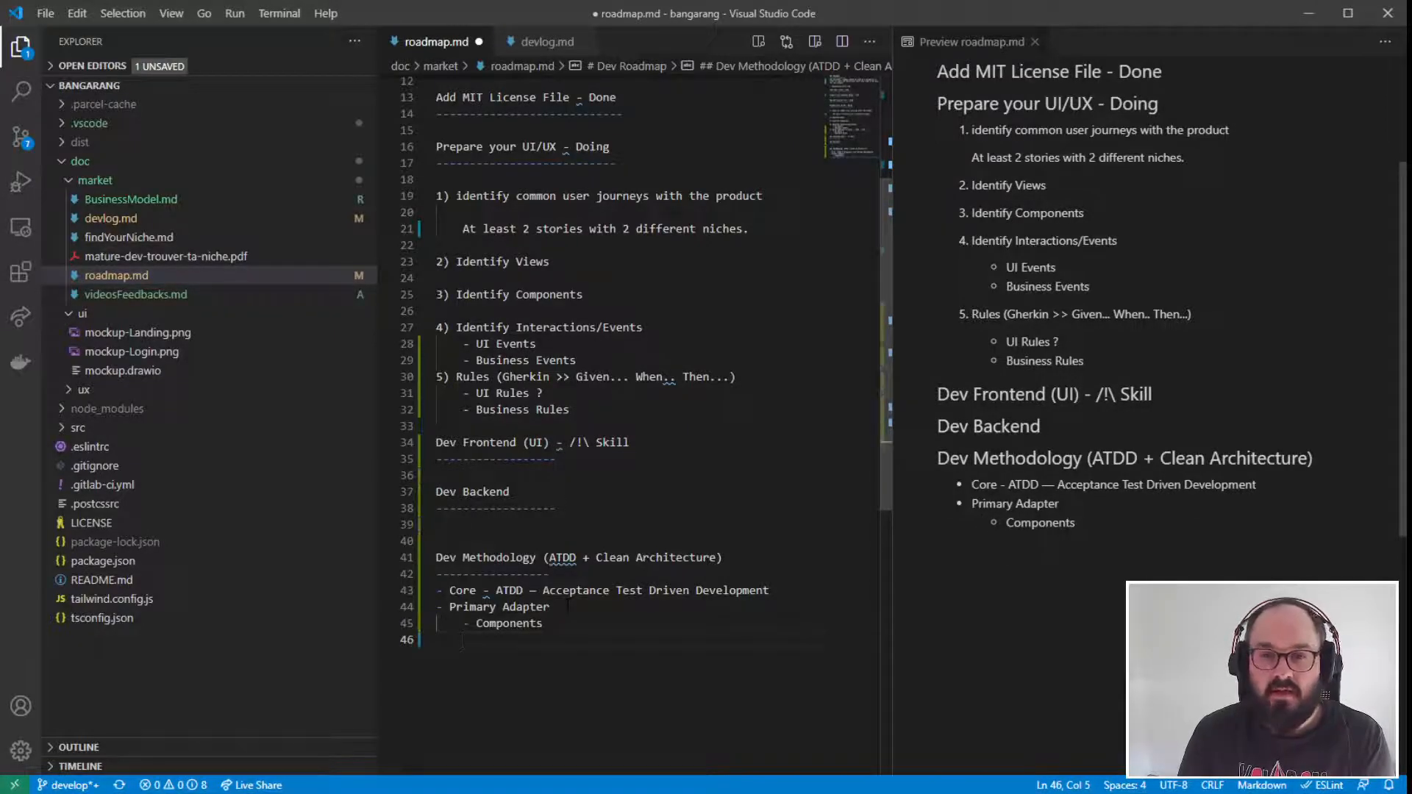
type("Views")
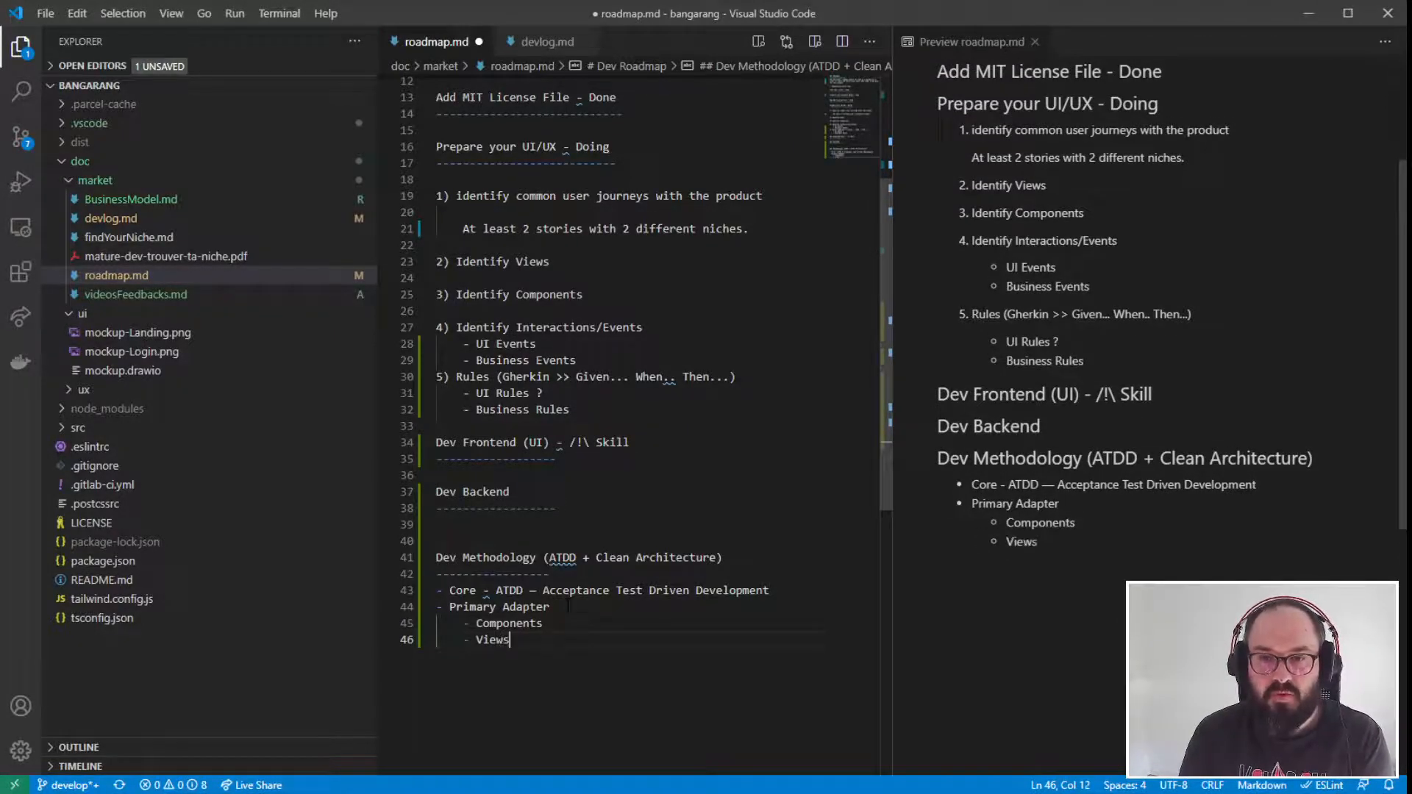
key("Return")
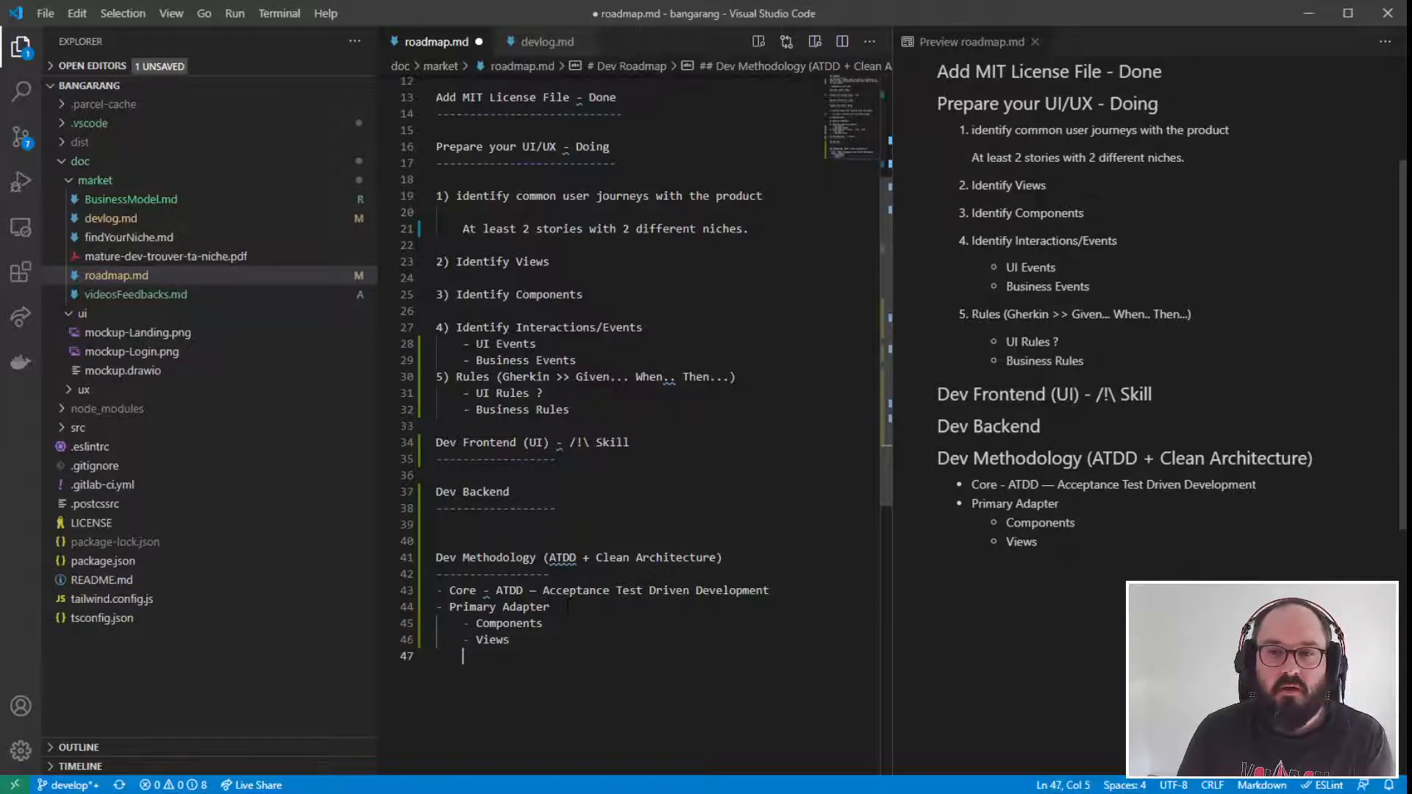
type("Inte")
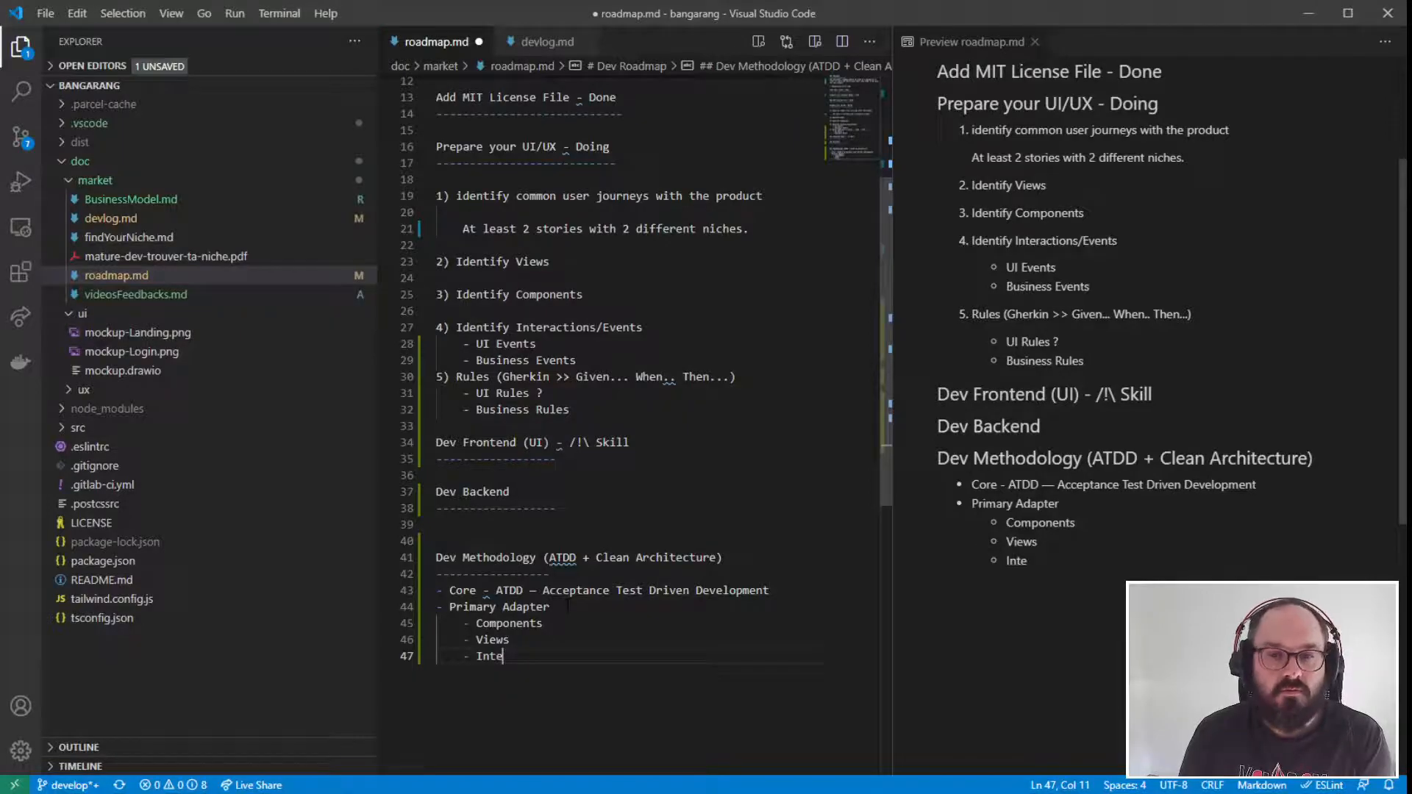
key("BackSpace")
key("BackSpace")
key("BackSpace")
key("BackSpace")
type("Events")
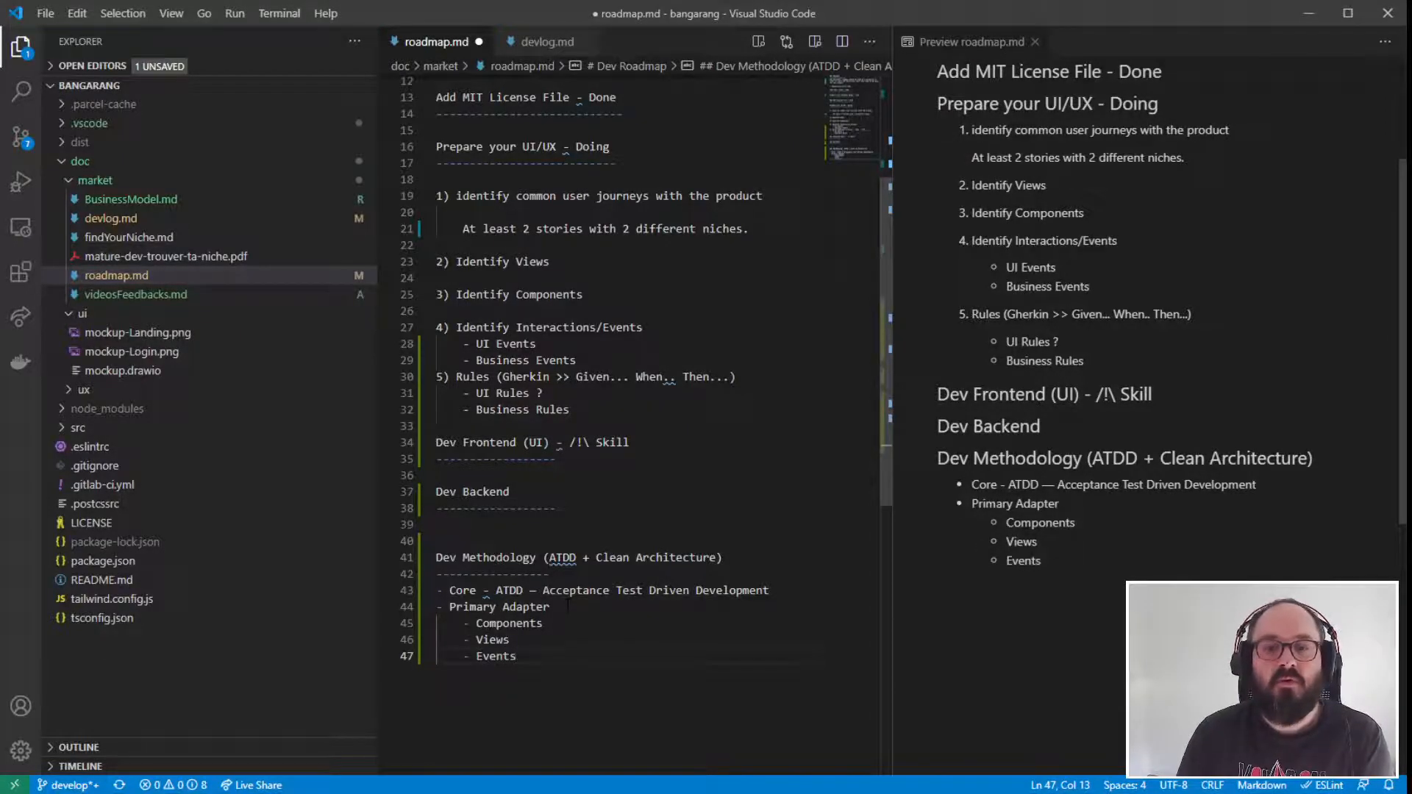
type(" > Core")
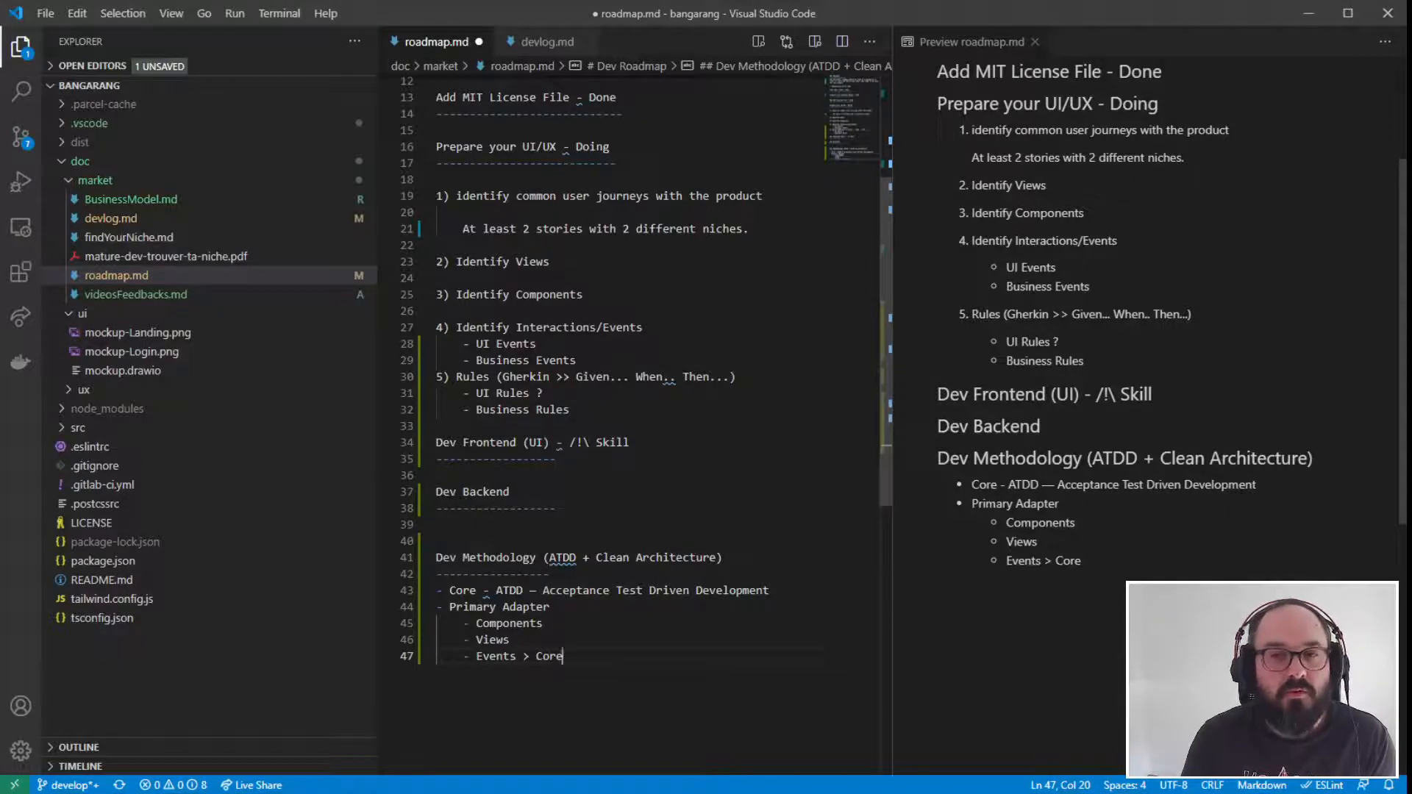
- Replace the hyphen after "Core" in the ATDD bullet with the dash suggested by the grammar checker
left_click_drag(563, 656, 330, 563)
left_click_drag(563, 656, 324, 561)
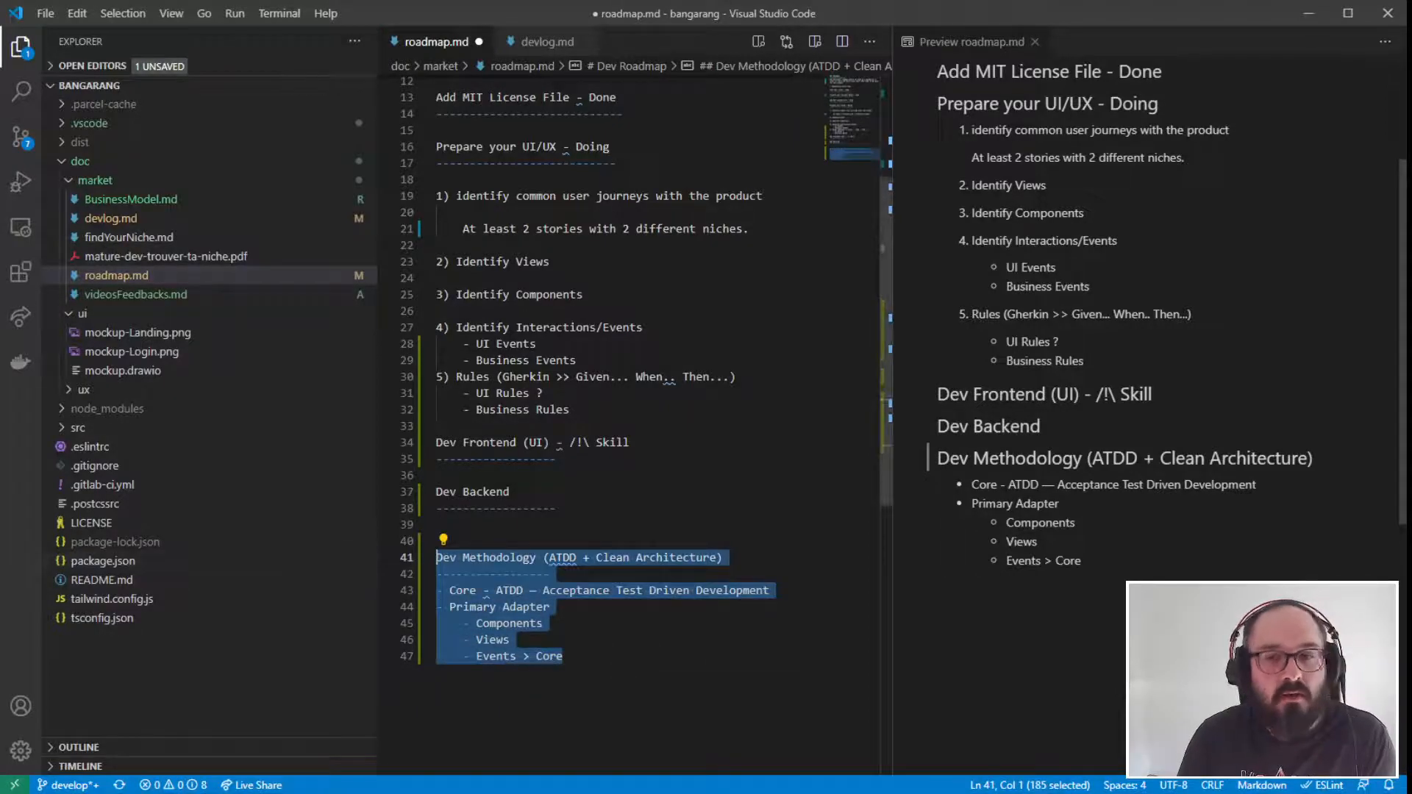
key("Right")
left_click(484, 591)
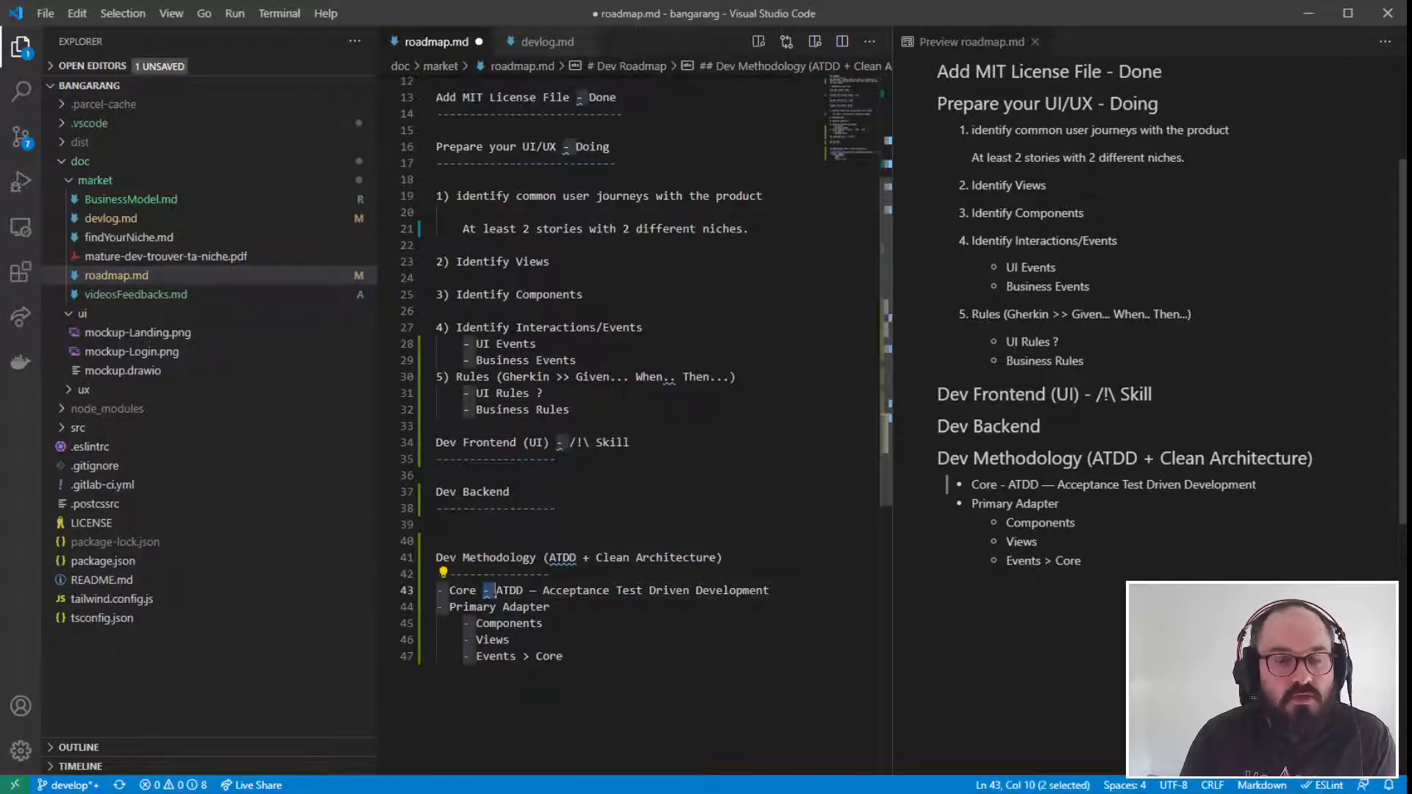
left_click_drag(483, 591, 488, 593)
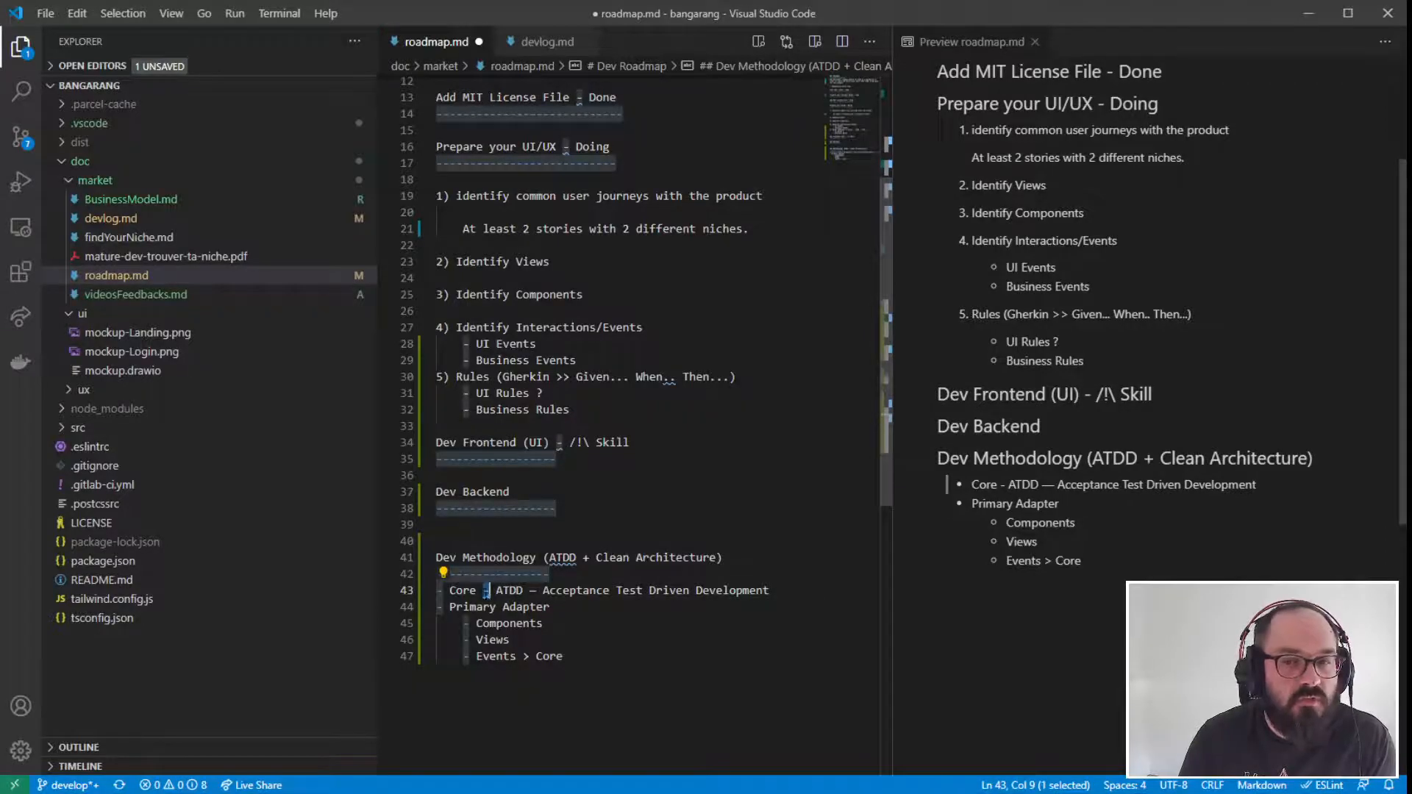
left_click(648, 573)
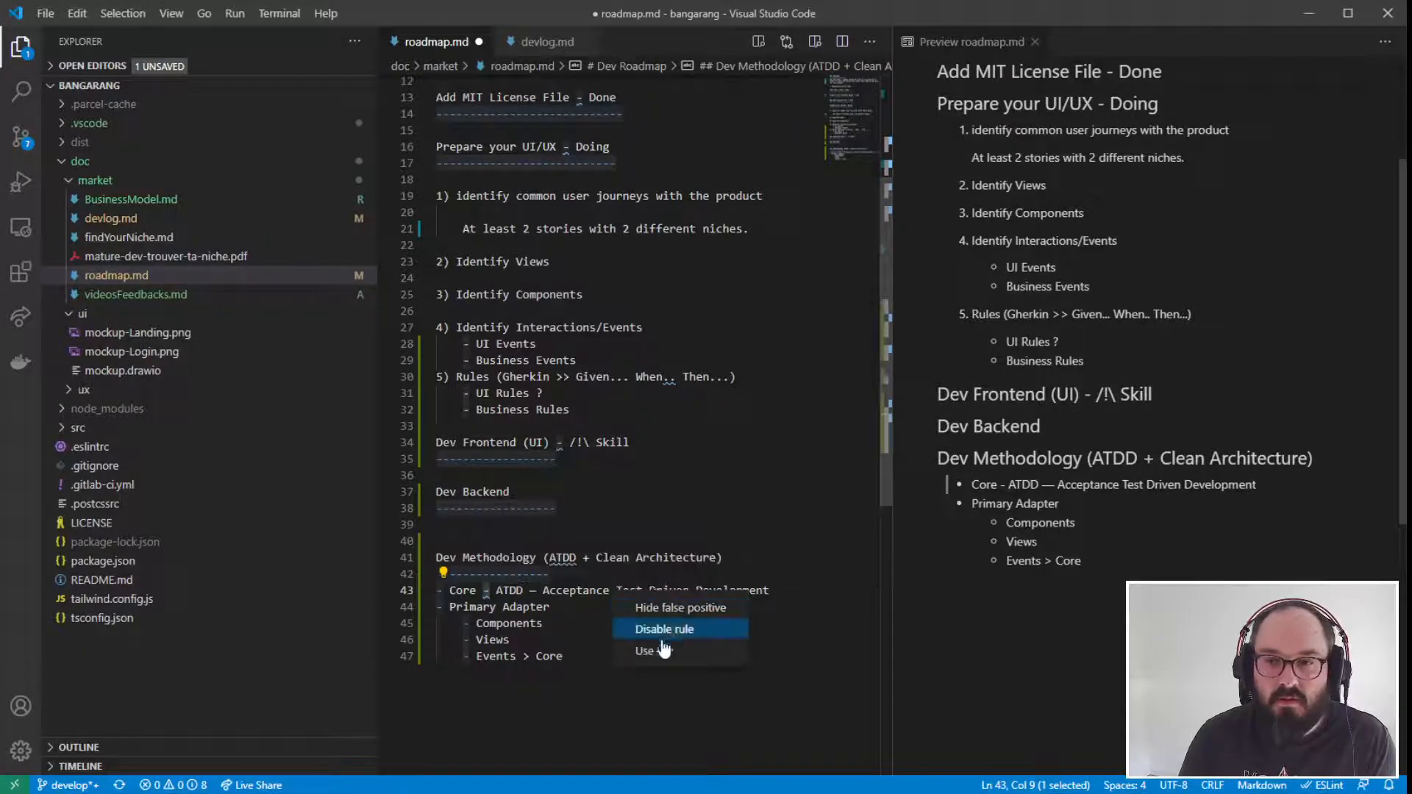
left_click(659, 652)
left_click(684, 658)
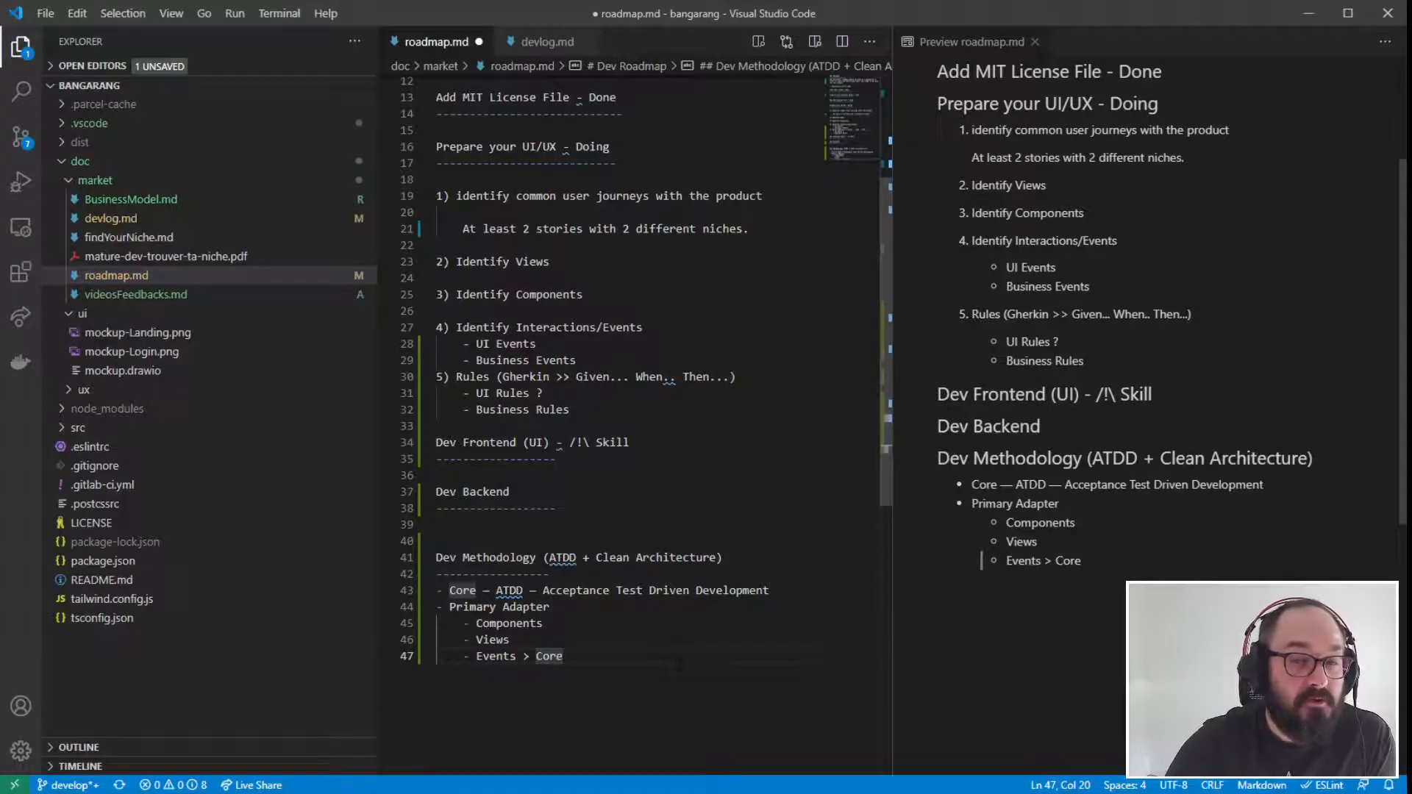
- Insert an extra blank line above the "Dev Backend" heading and save roadmap.md
left_click(649, 475)
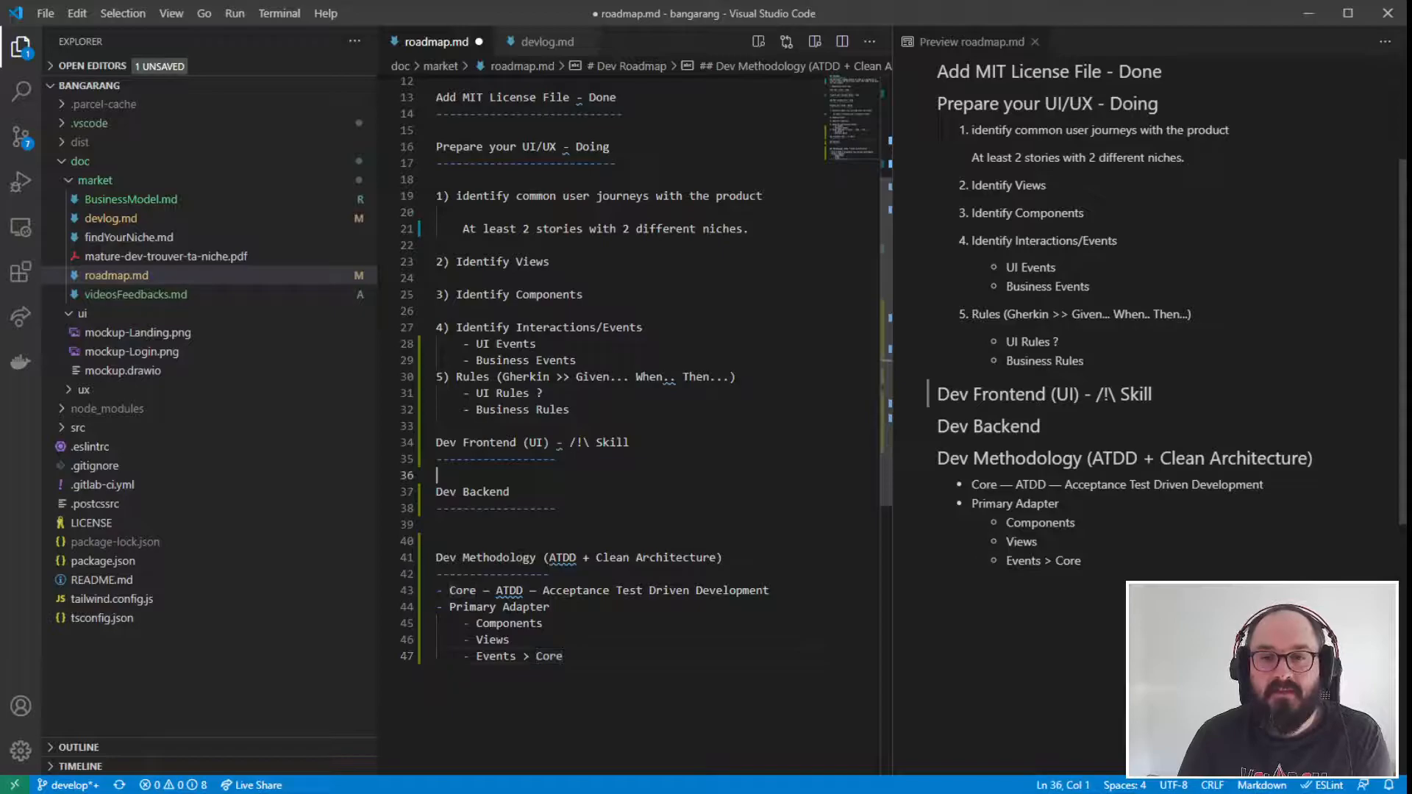
left_click(492, 539)
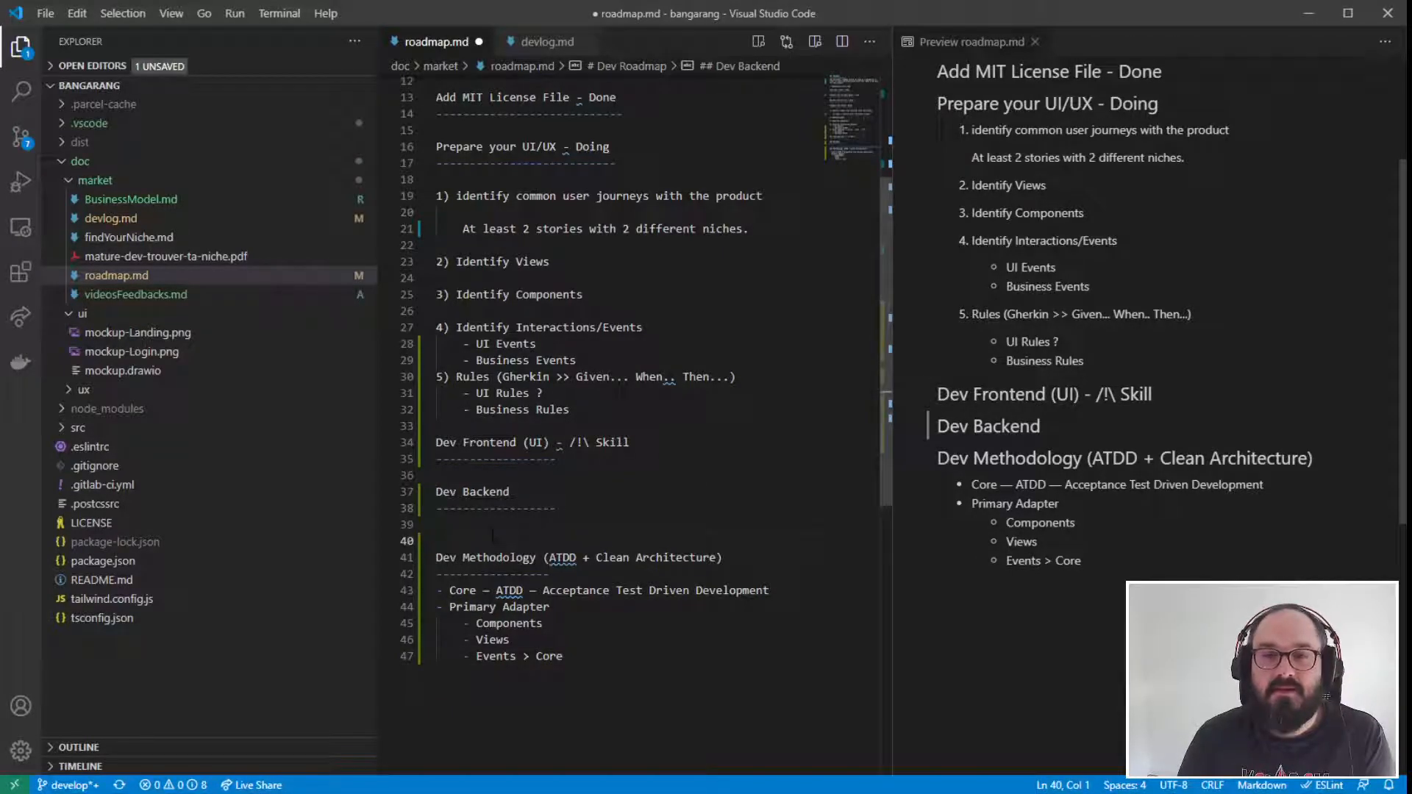
left_click(470, 517)
key("Up")
key("Up")
key("Up")
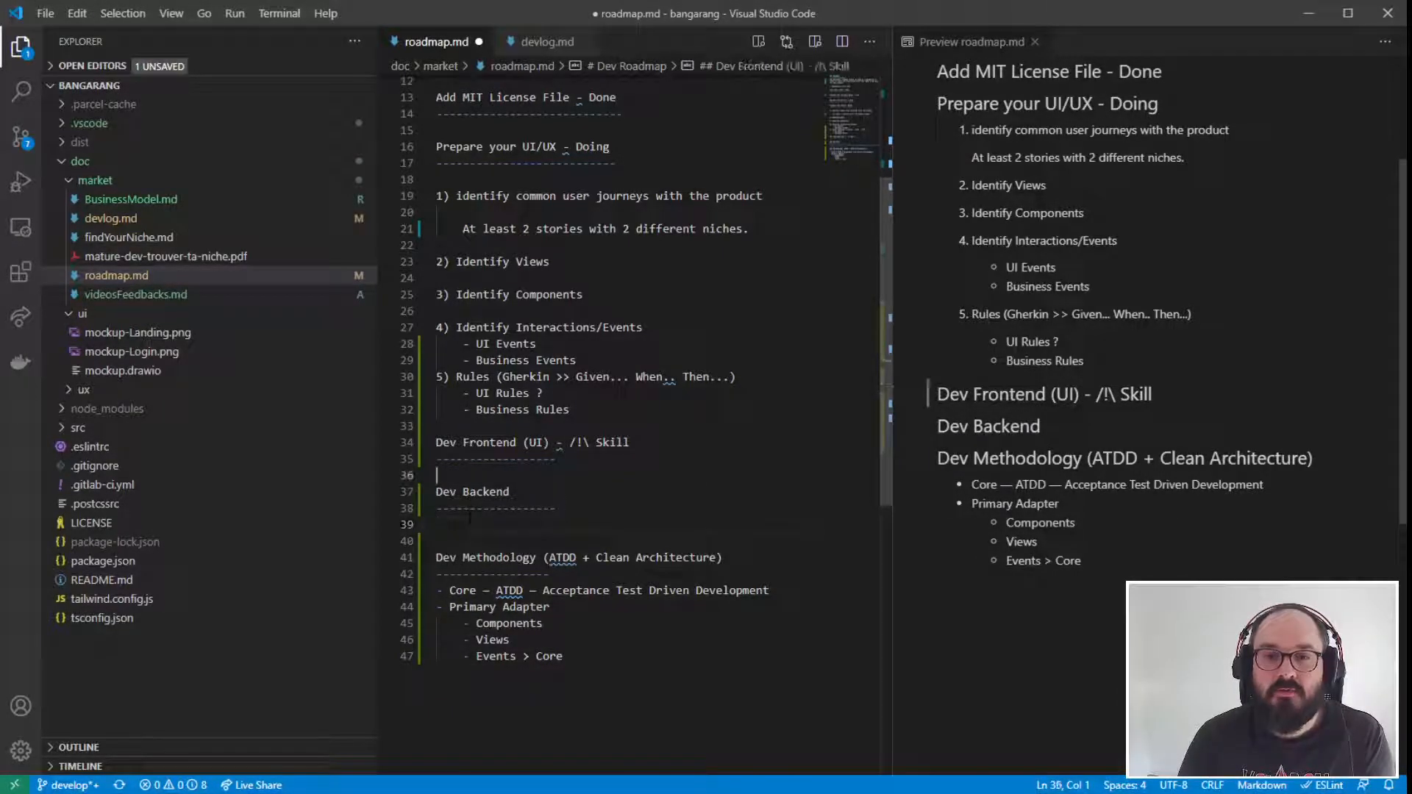
key("Return")
left_click(559, 656)
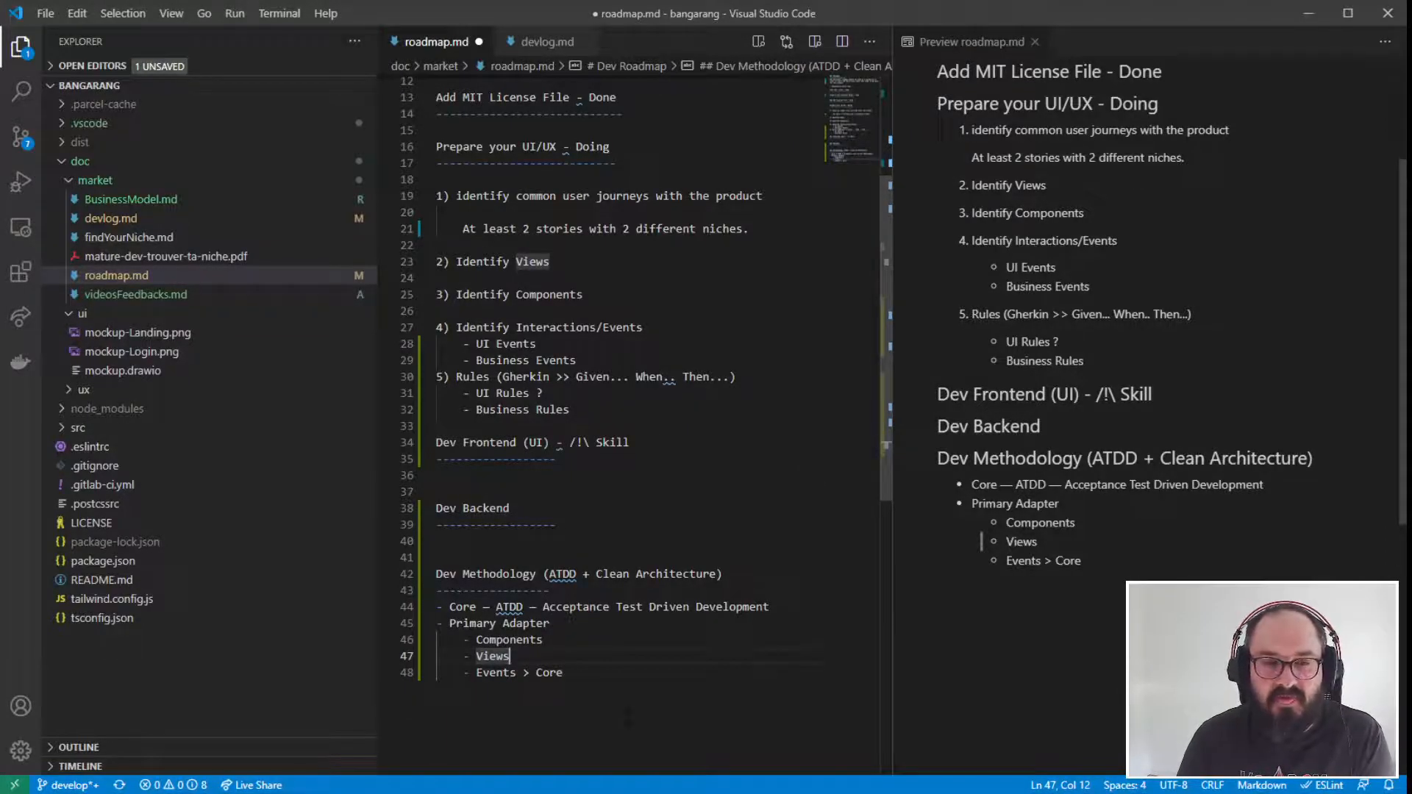
key("ctrl+s")
- Add a top-level bullet "Secondary Adapters" at the end of the "Dev Methodology" list
left_click(562, 672)
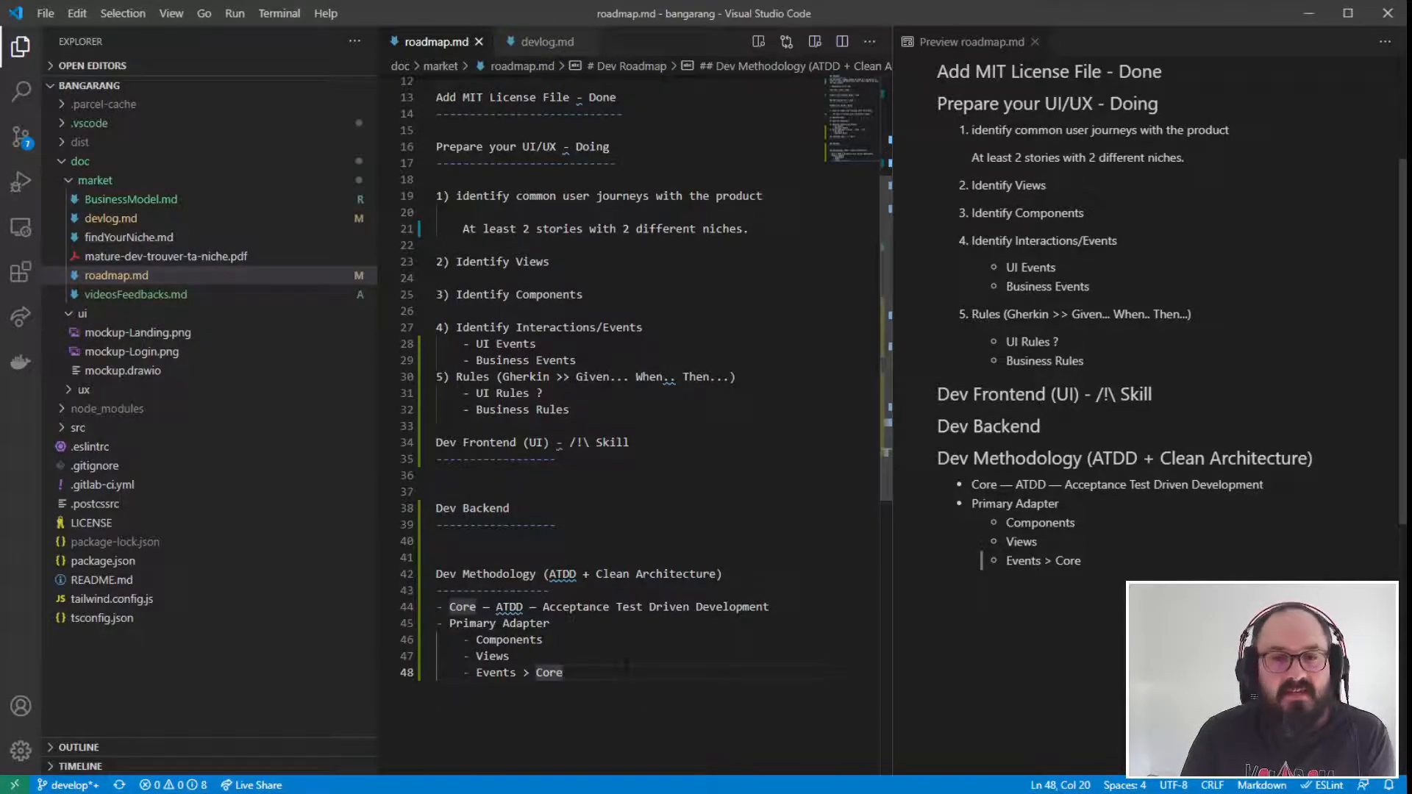
left_click_drag(562, 672, 406, 606)
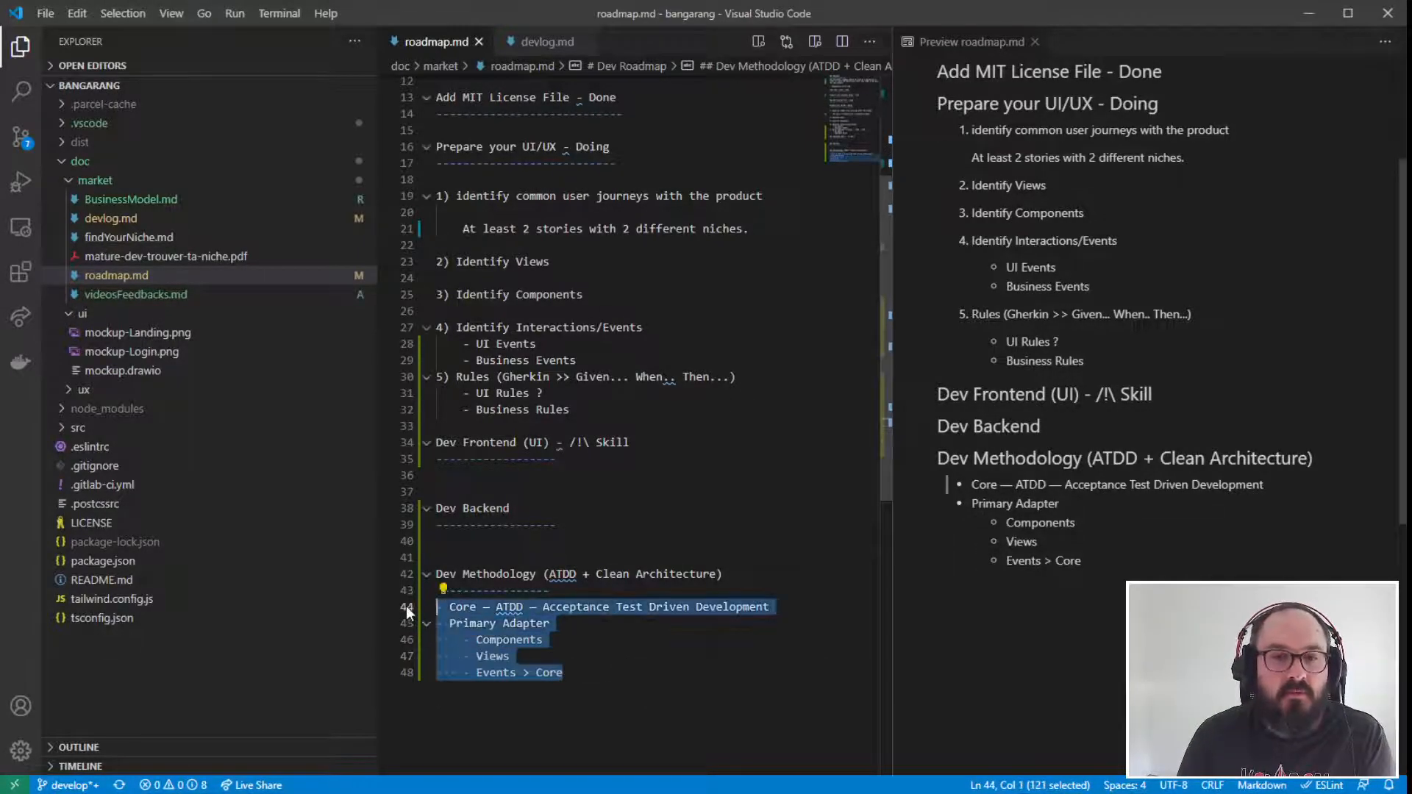
left_click_drag(562, 672, 384, 592)
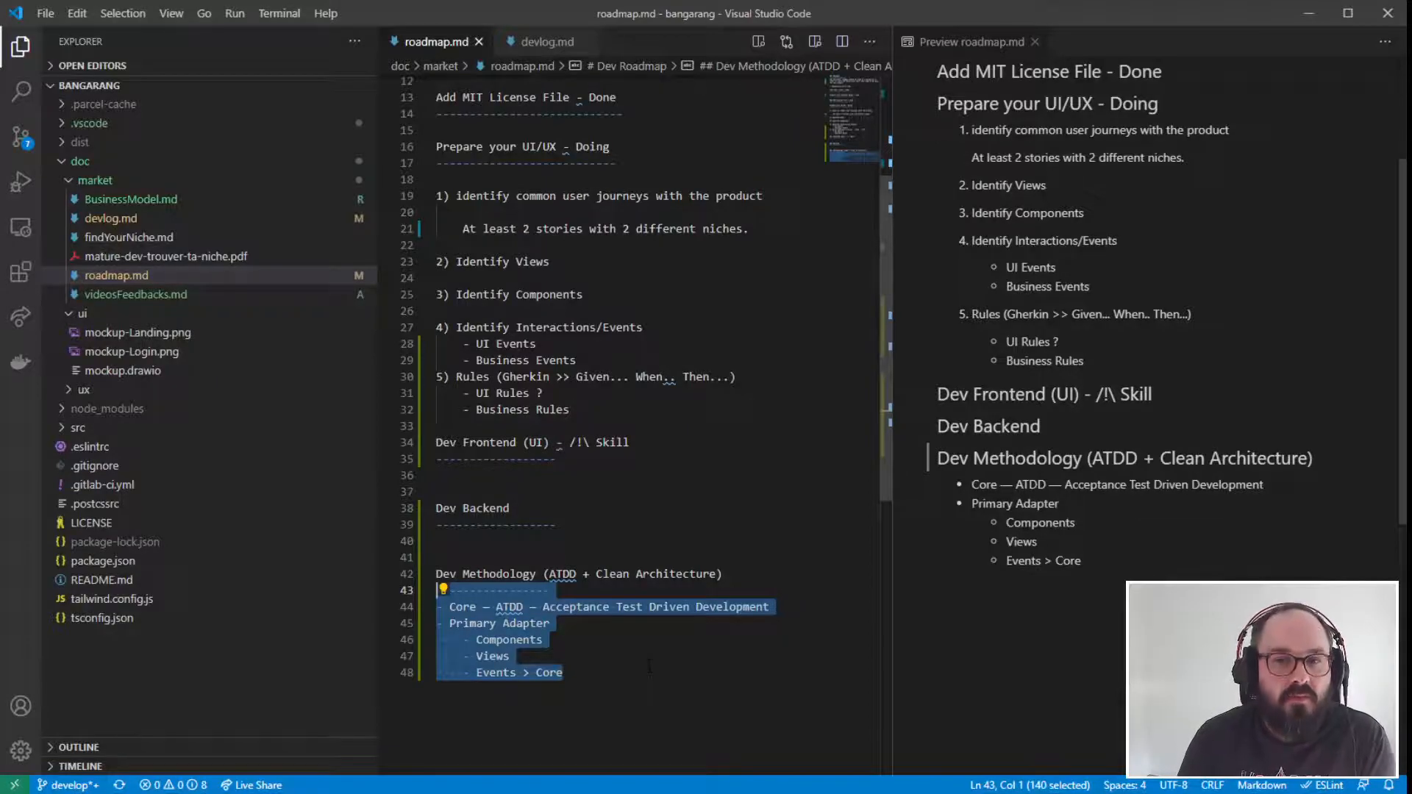
left_click_drag(438, 508, 468, 526)
left_click(517, 536)
left_click(594, 670)
key("Return")
type("- Secondary Adapters")
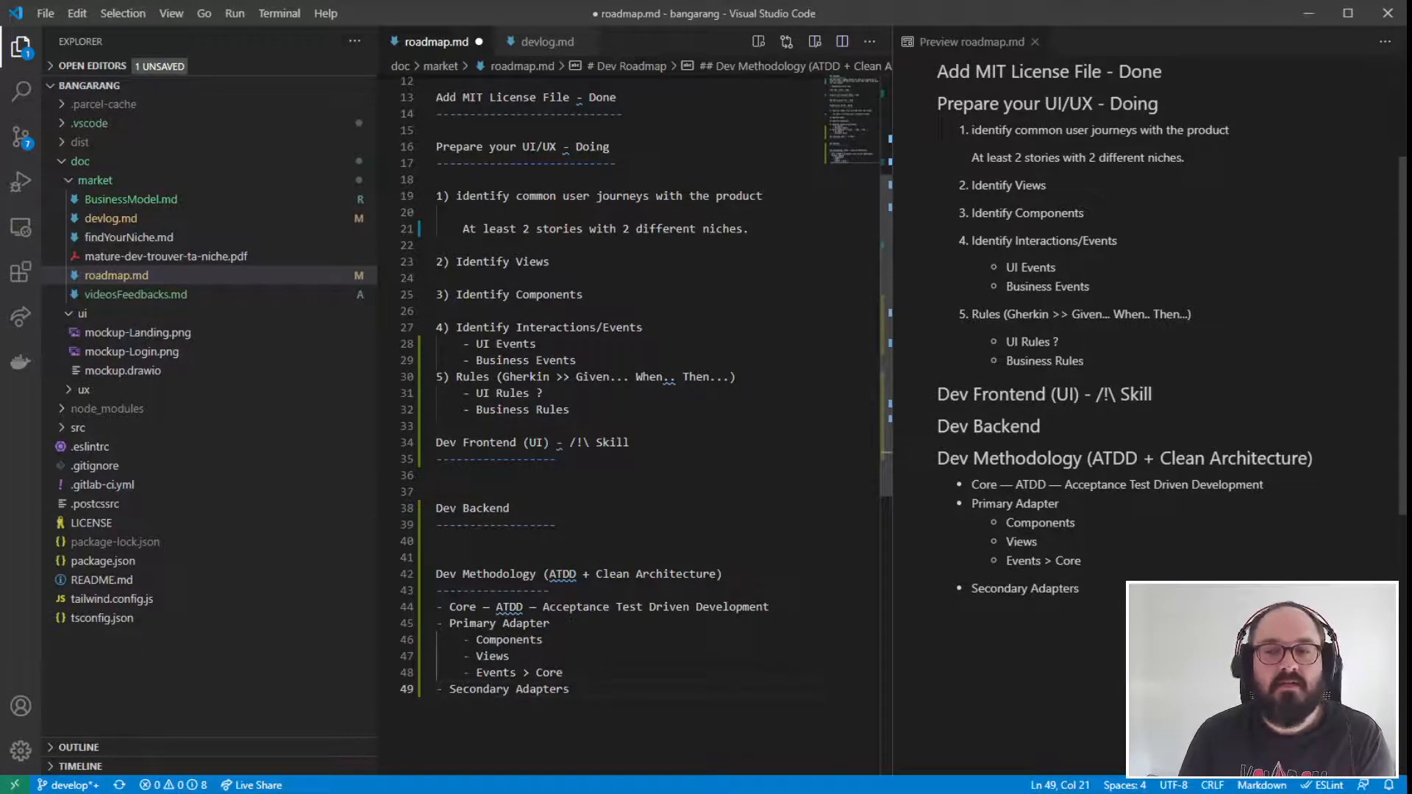
left_click_drag(574, 689, 431, 691)
left_click(680, 689)
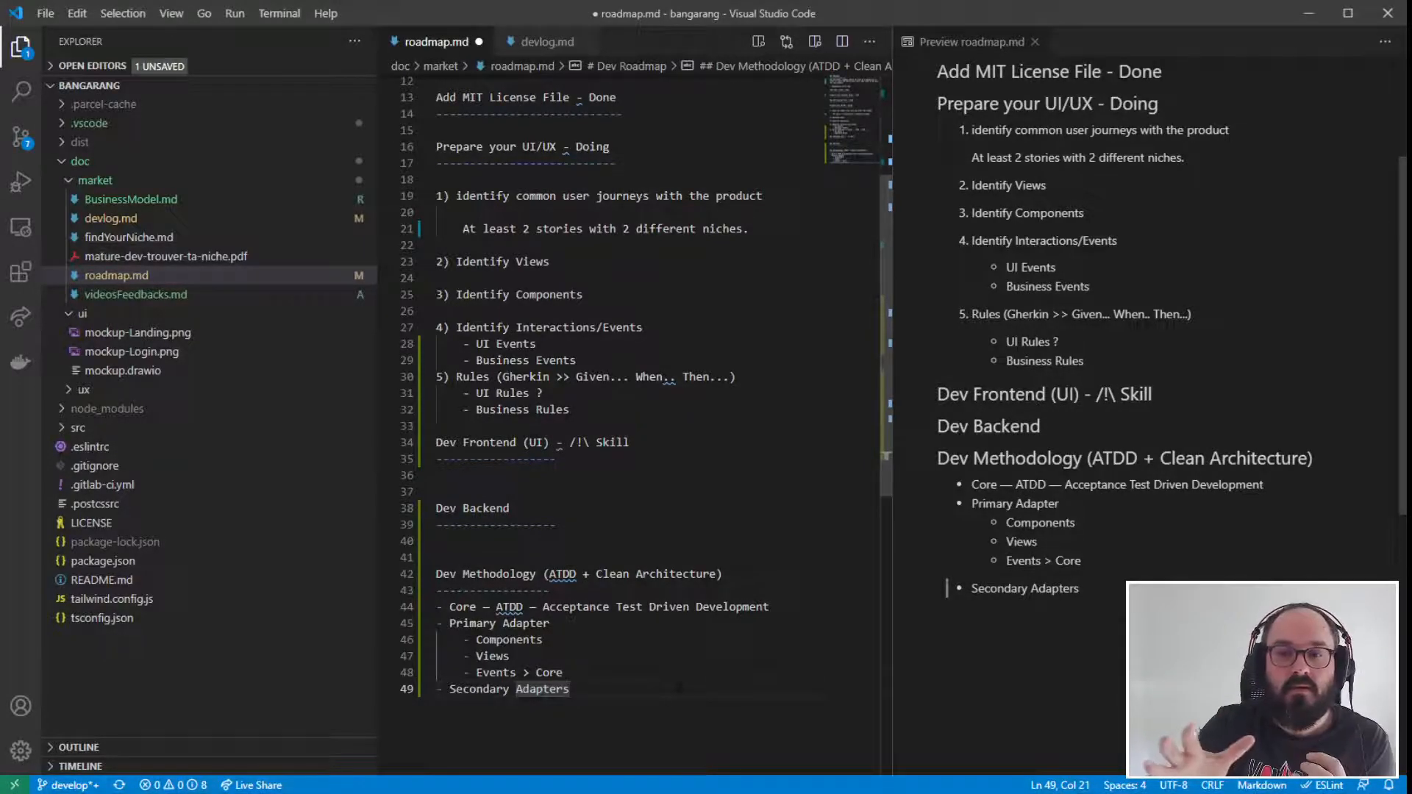
- Append "(Server)" to the "Dev Backend" heading and save the file
left_click(561, 509)
type("(")
type("Server")
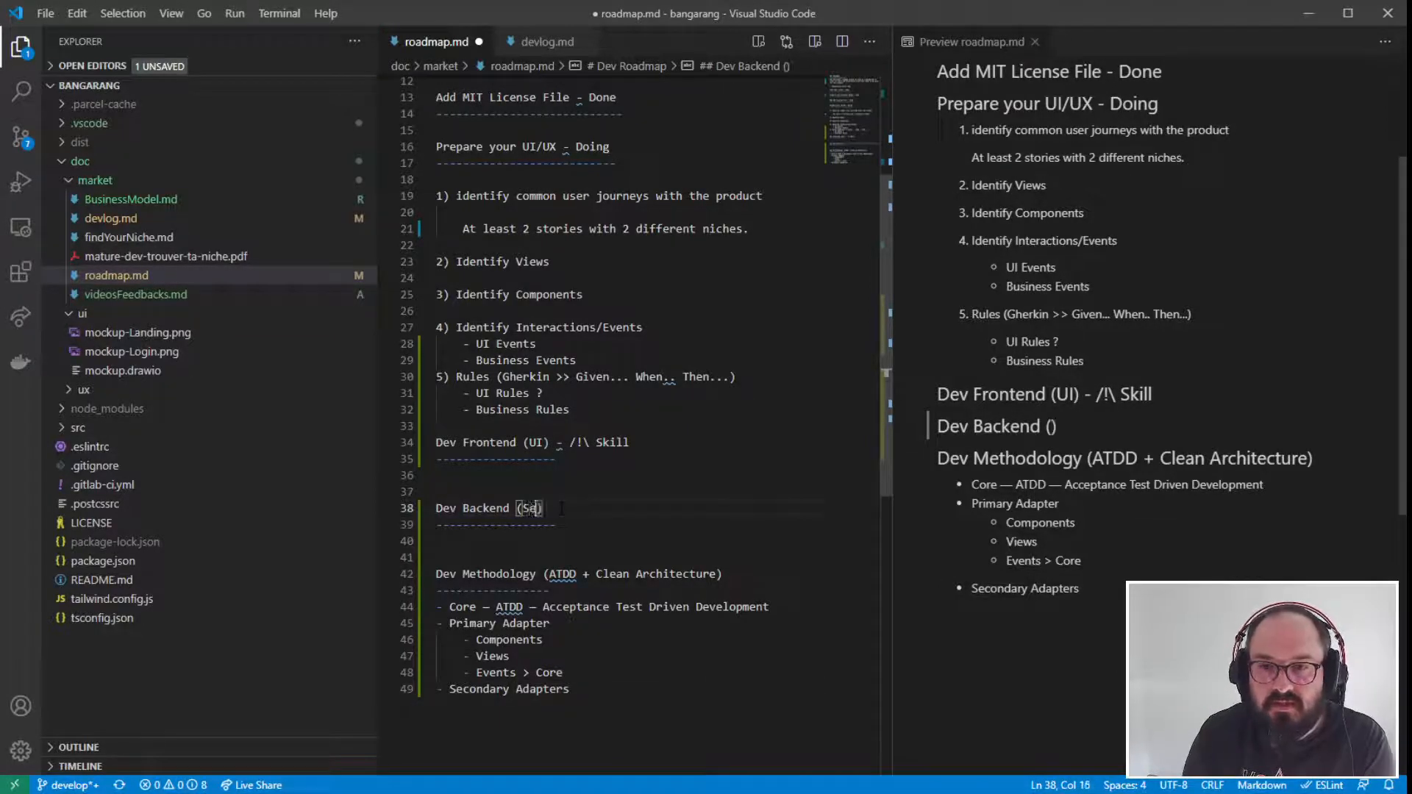
left_click(716, 608)
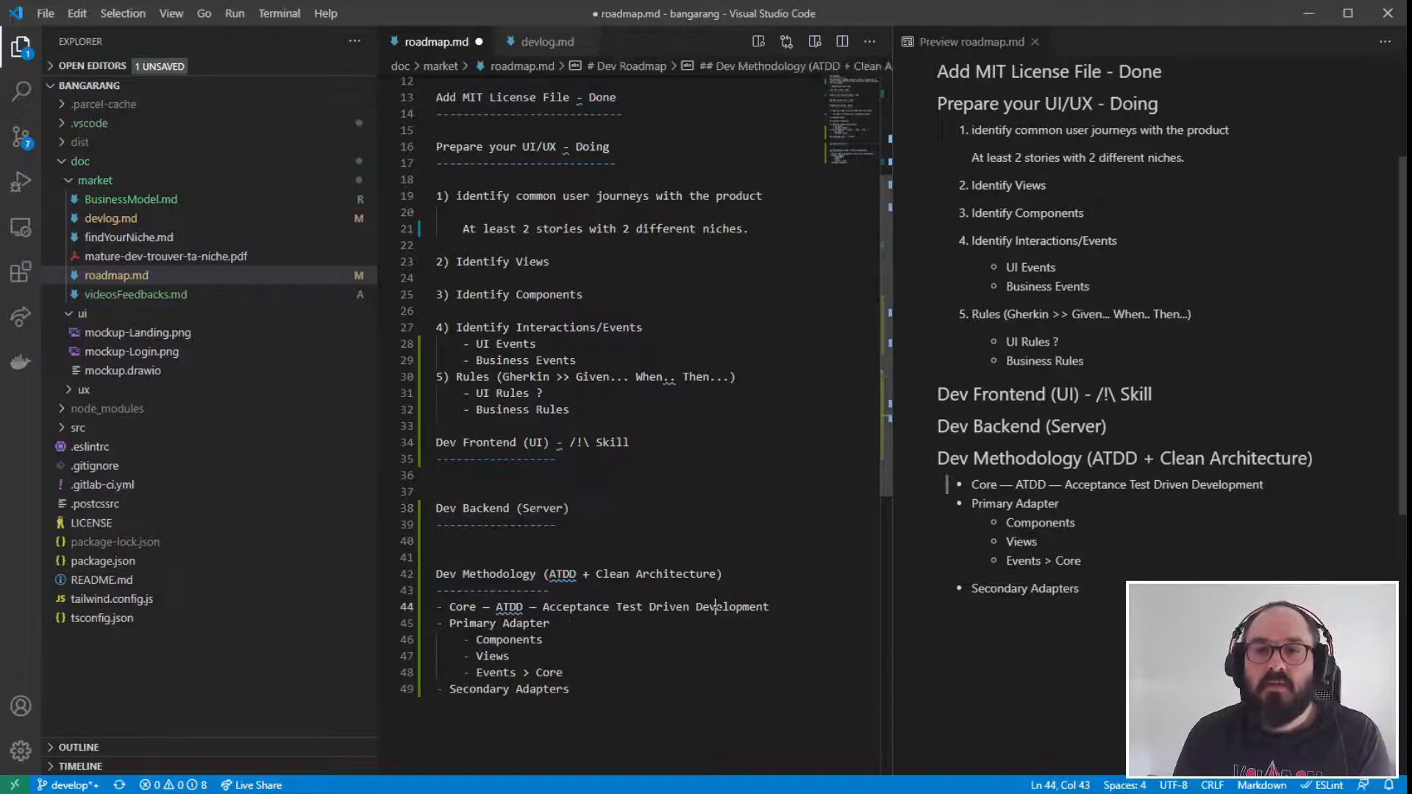
key("ctrl+s")
- Examine how the Core, Primary Adapter and Secondary Adapters bullets relate to the "Dev Frontend" and "Dev Backend" sections
left_click(662, 643)
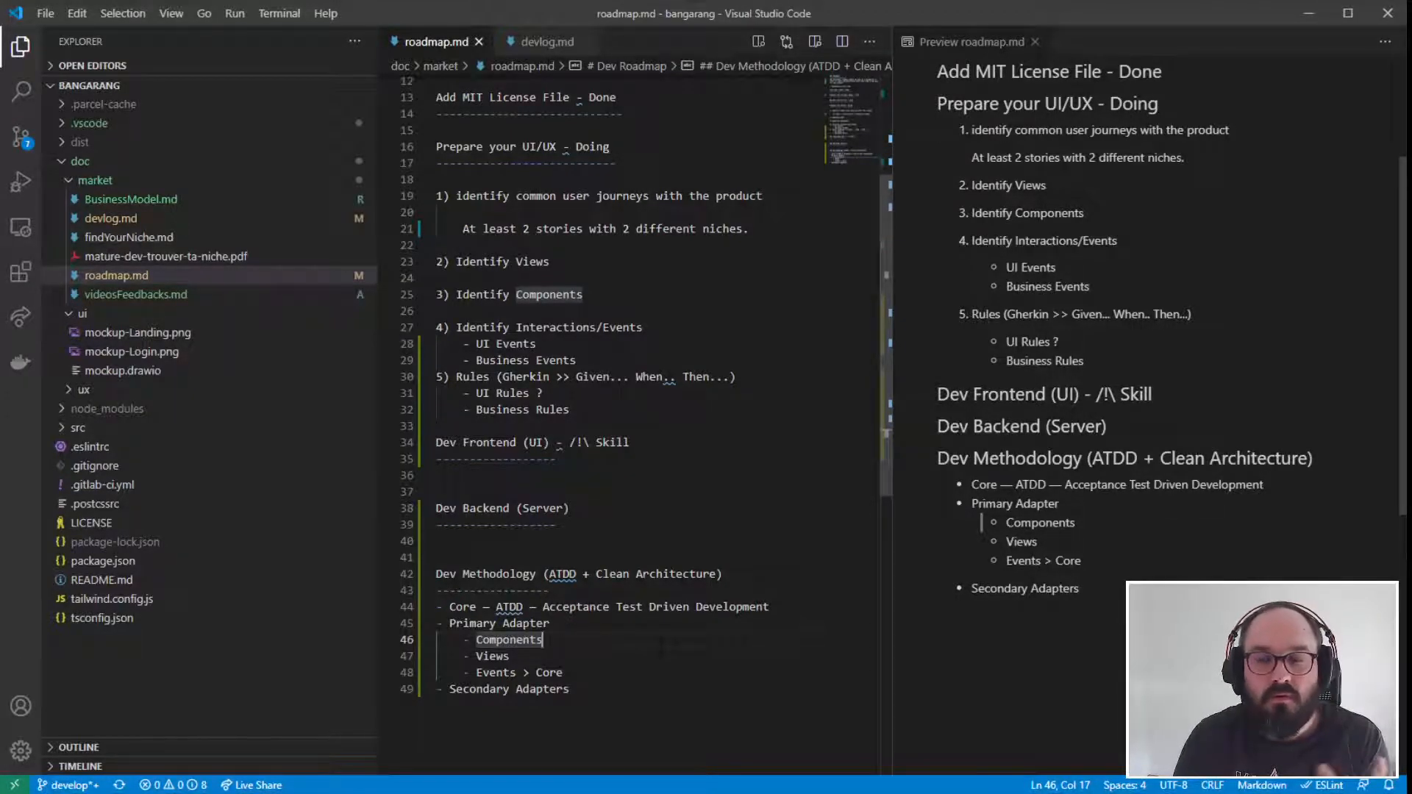
left_click_drag(769, 607, 430, 622)
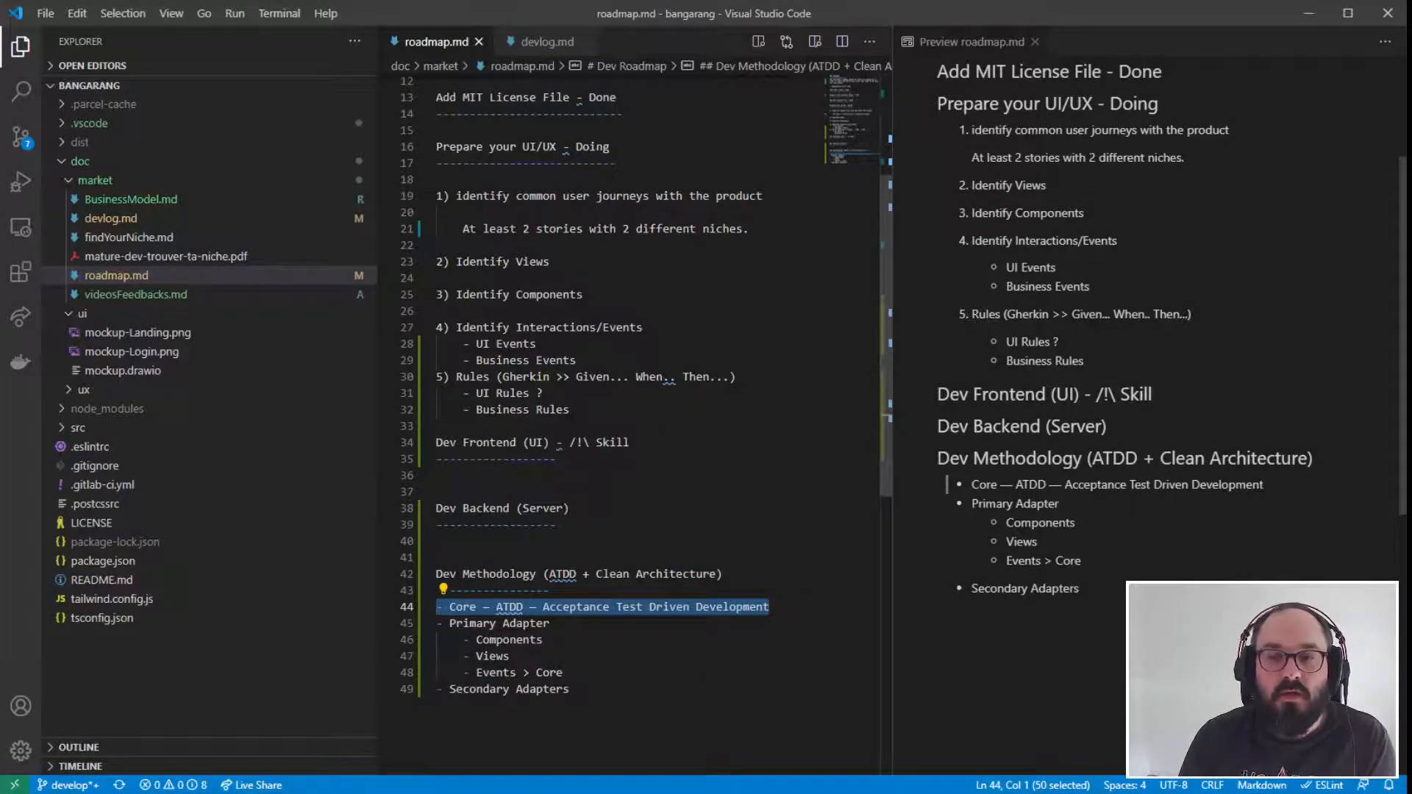
left_click(784, 614)
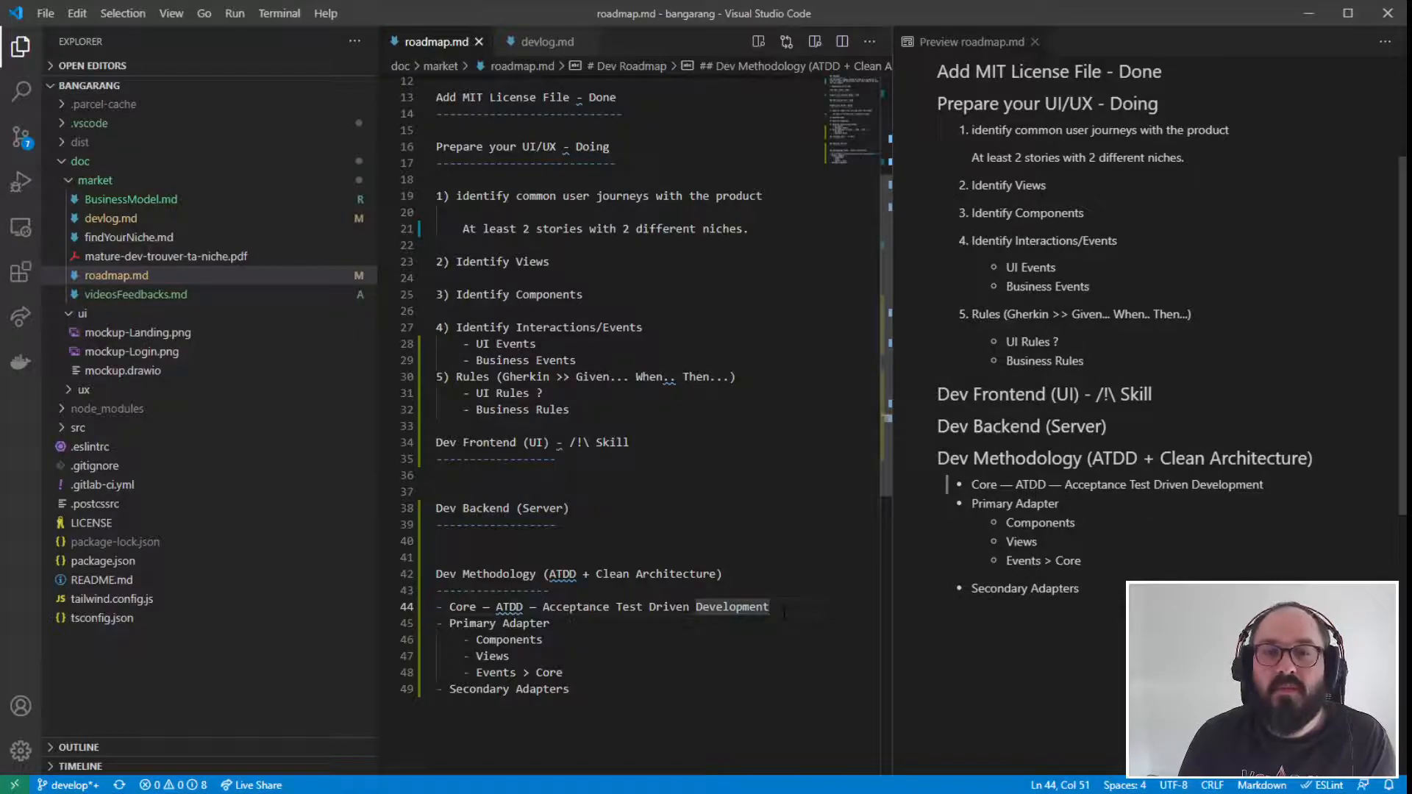
left_click(451, 492)
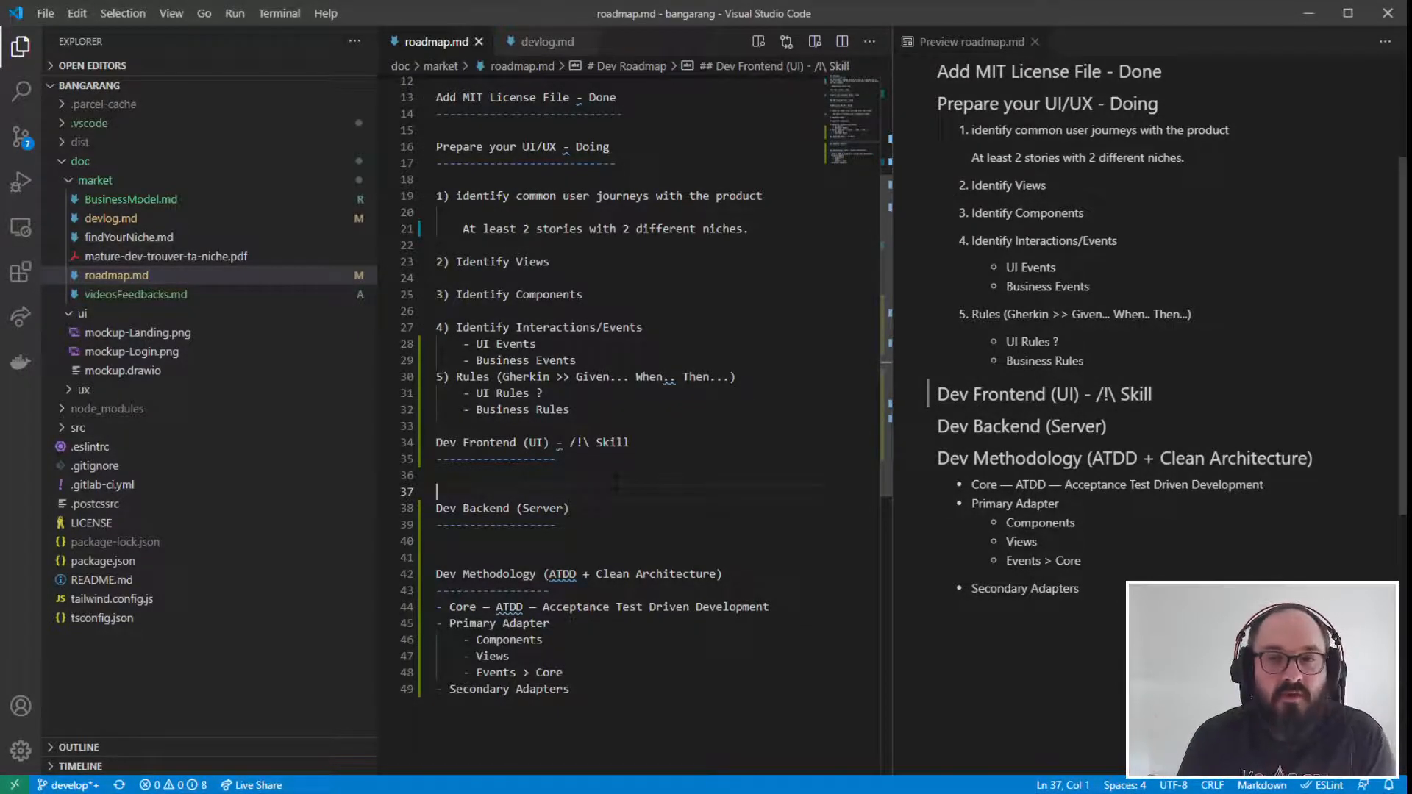
left_click_drag(630, 443, 428, 444)
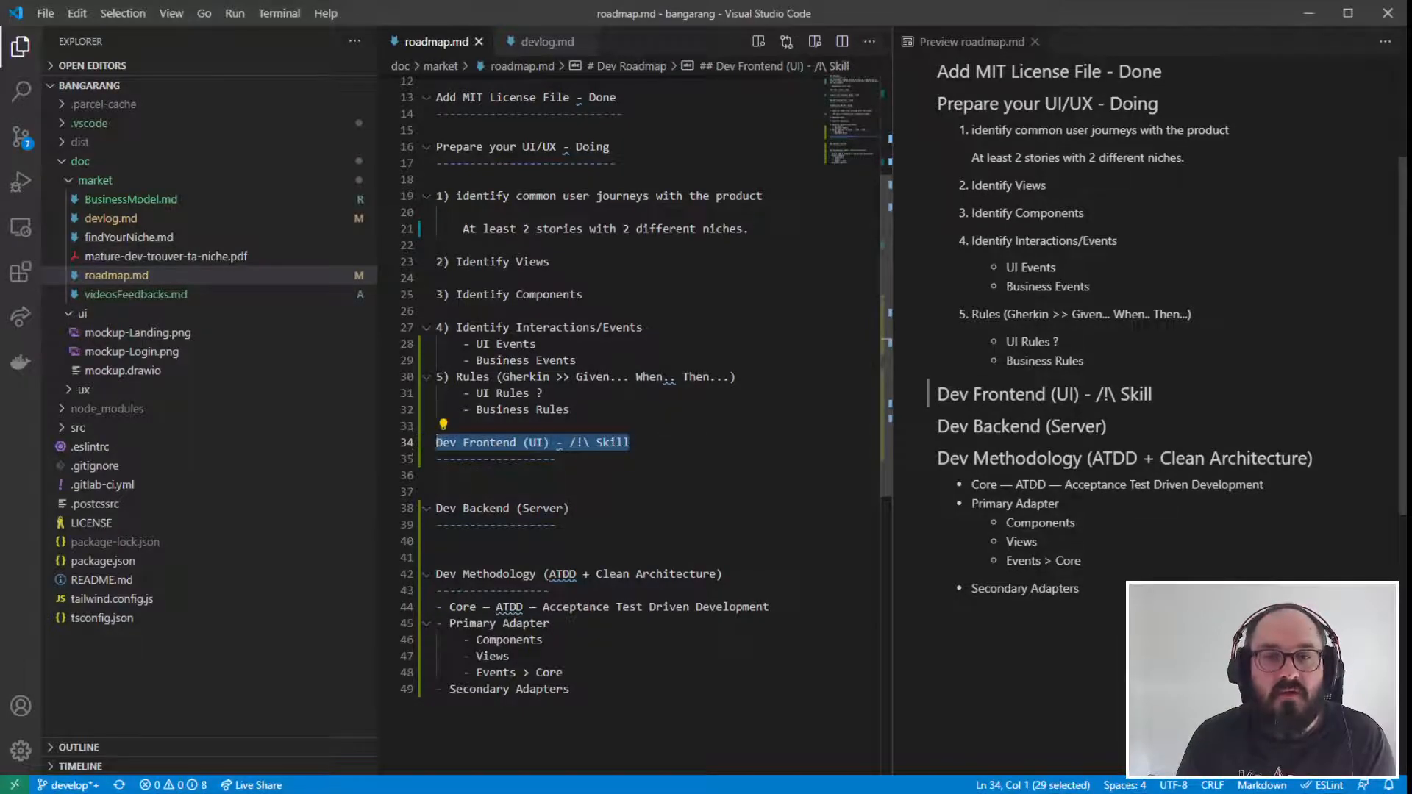
left_click_drag(572, 510, 434, 511)
left_click(559, 525)
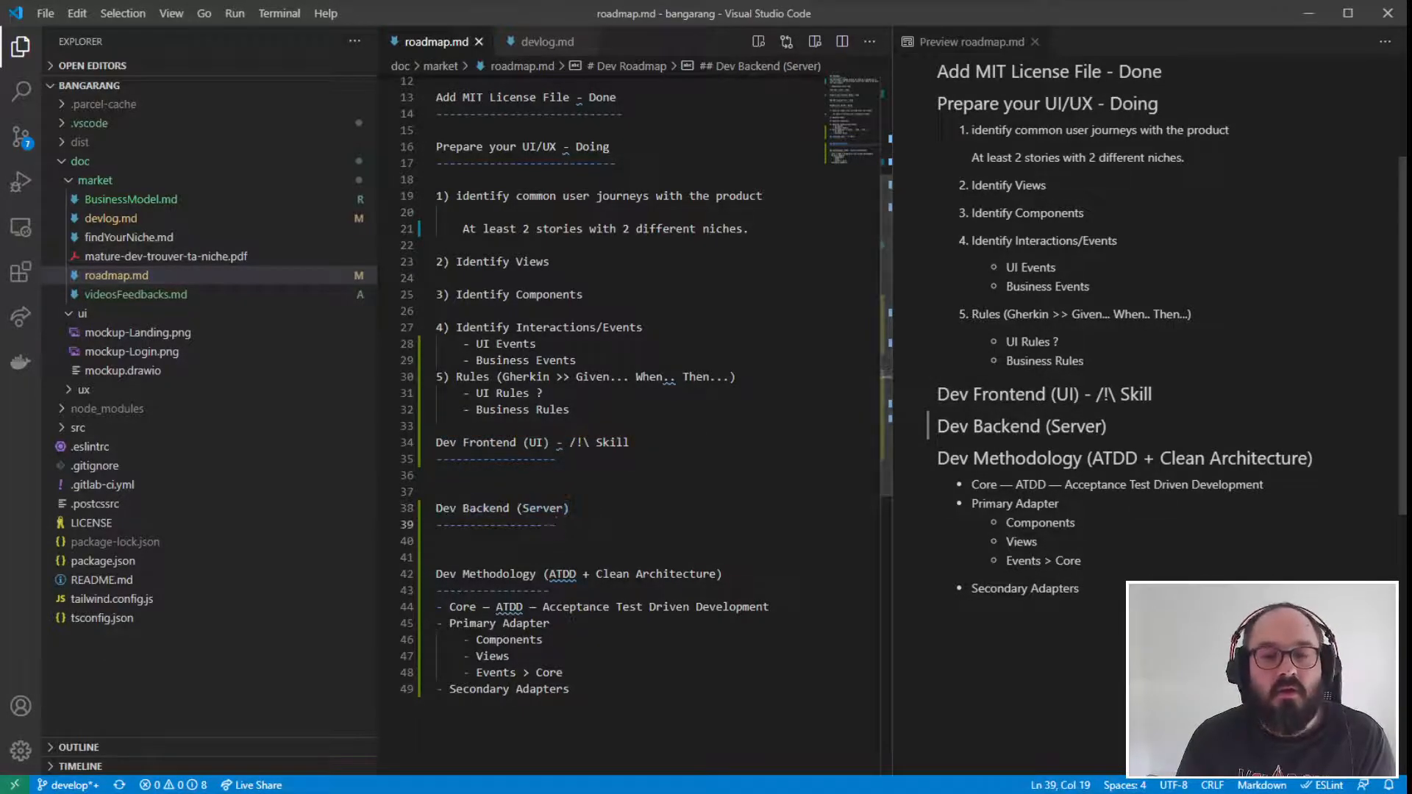
left_click_drag(571, 690, 391, 680)
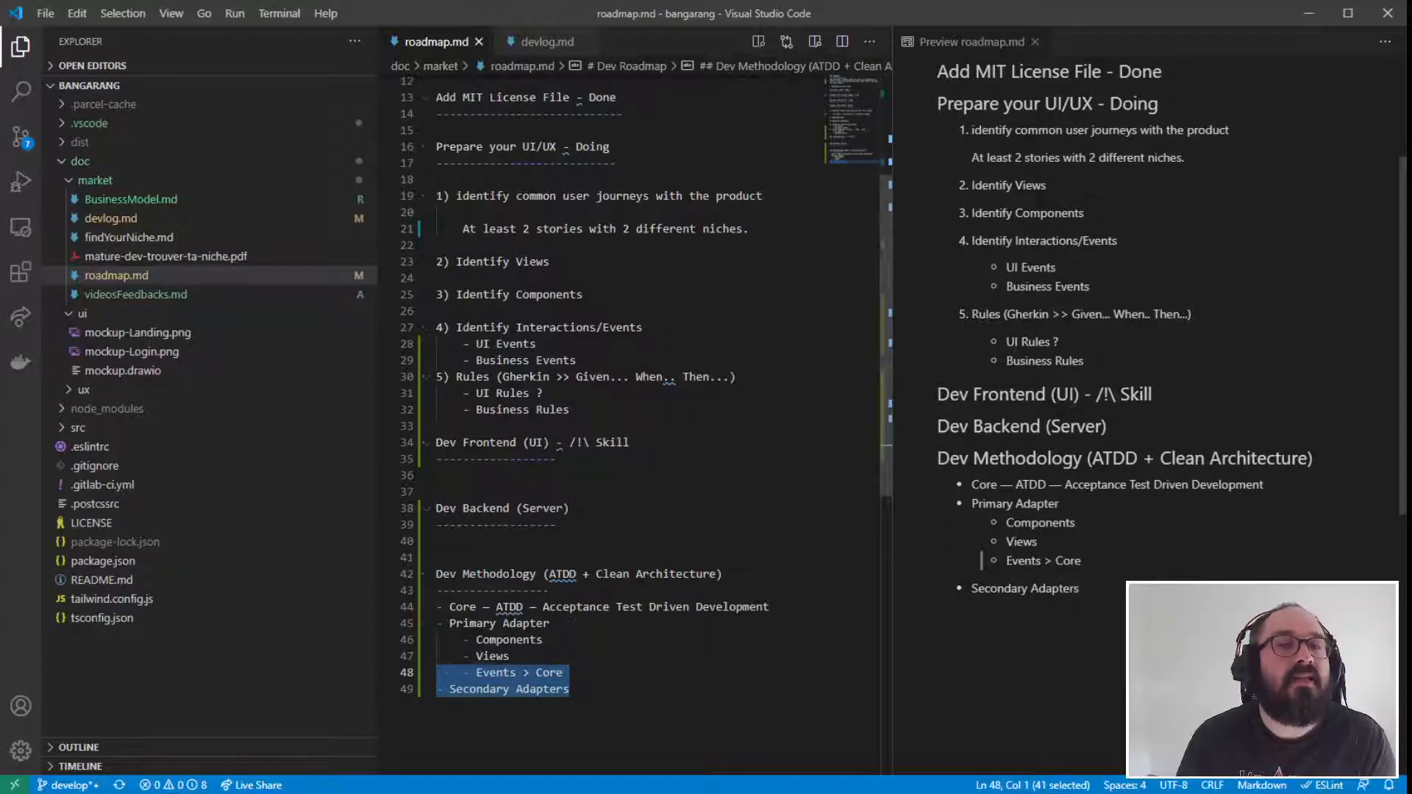
left_click(565, 673)
left_click_drag(570, 690, 437, 689)
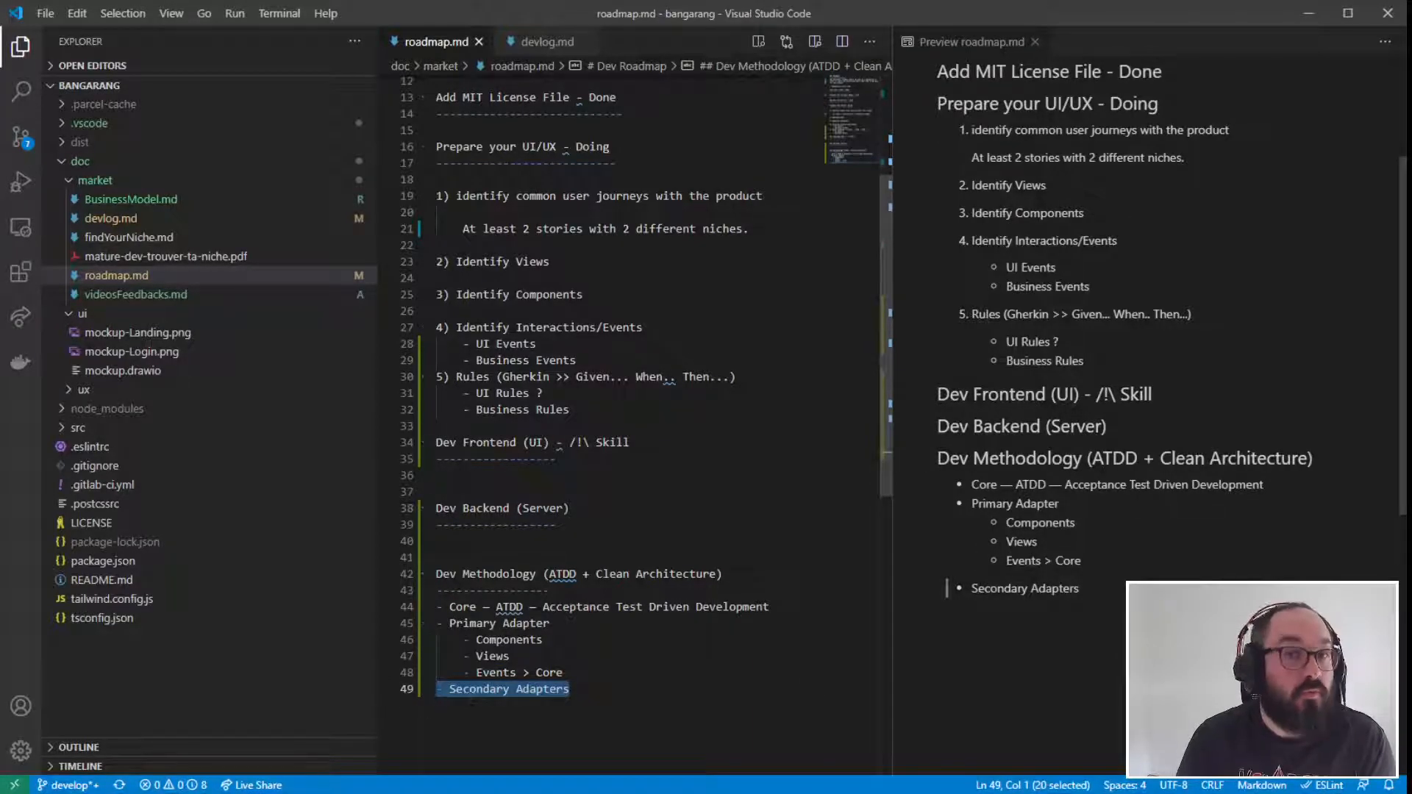
left_click(571, 690)
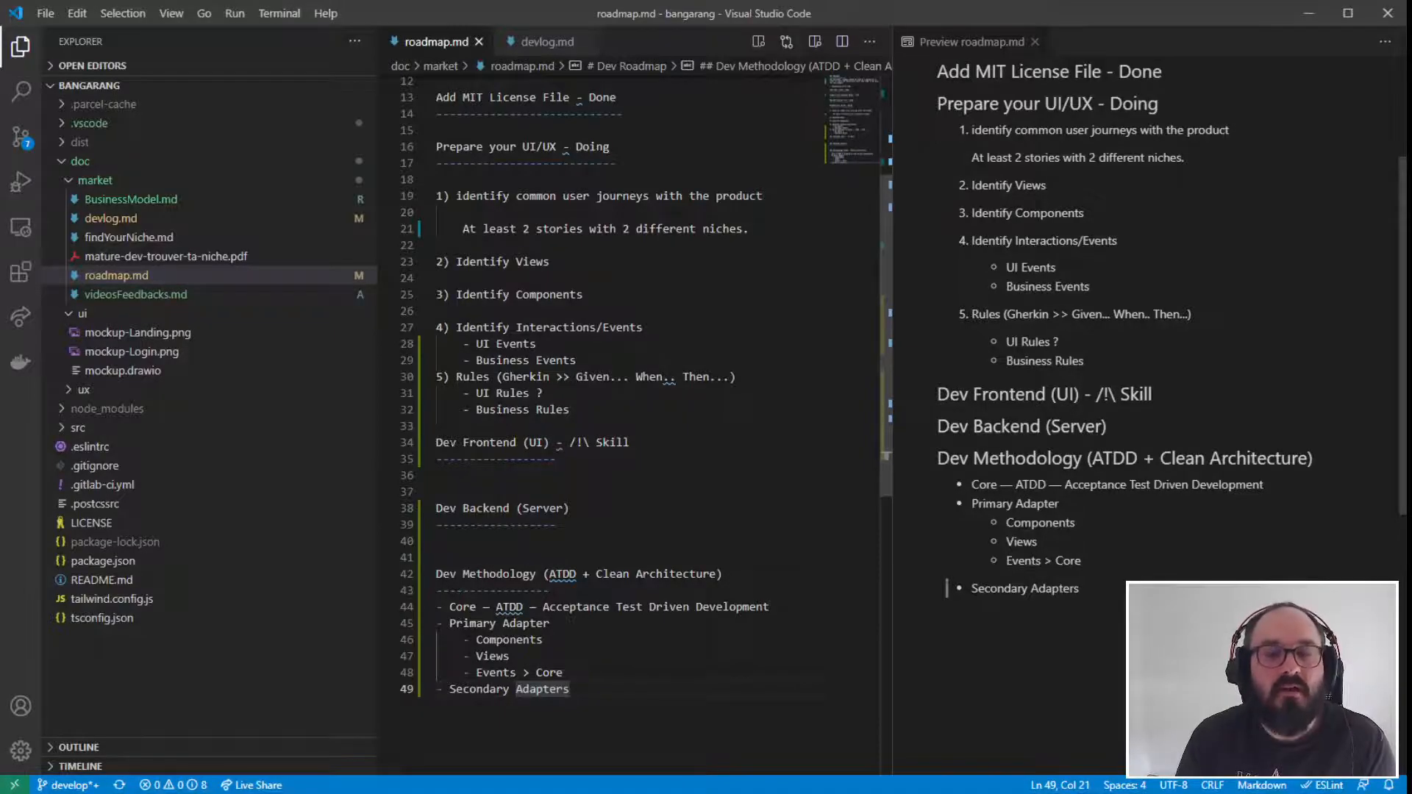
left_click_drag(443, 443, 632, 443)
left_click(585, 625)
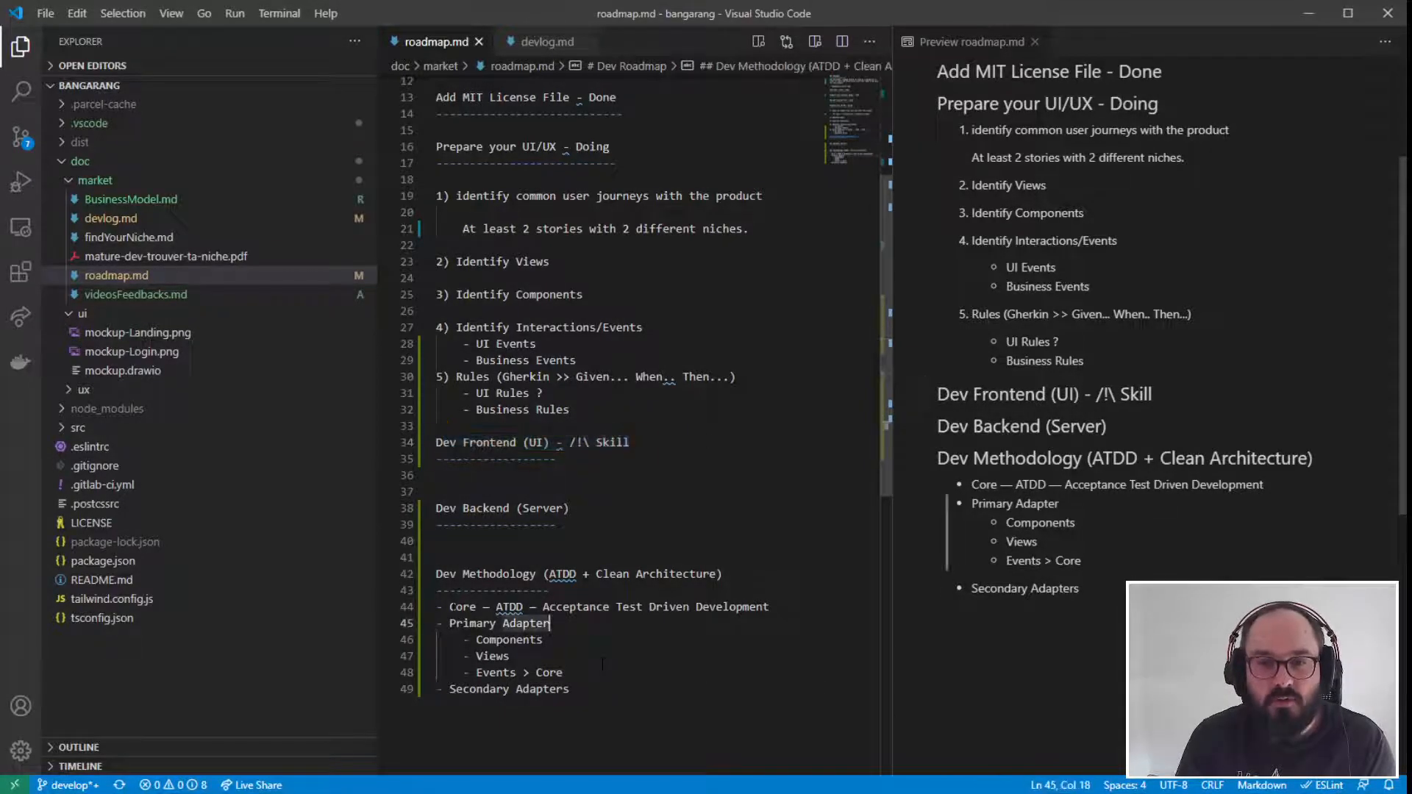
- Review the Core and Primary Adapter bullets in the "Dev Methodology" list against the "Dev Frontend (UI)" section
mouse_move(439, 607)
left_mouse_down()
mouse_move(564, 672)
mouse_move(424, 624)
left_mouse_up()
left_click(563, 672)
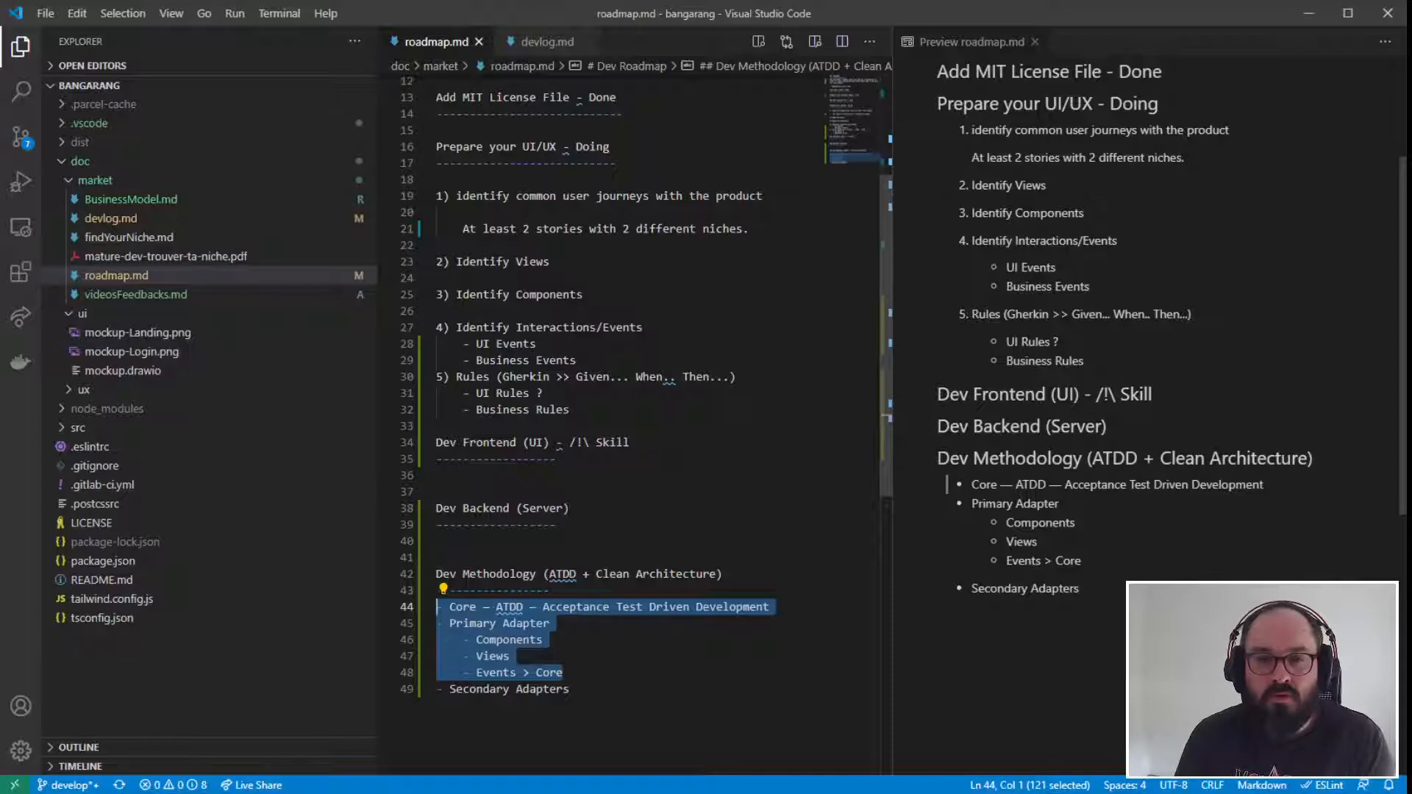
left_click(507, 640)
left_click_drag(769, 607, 437, 607)
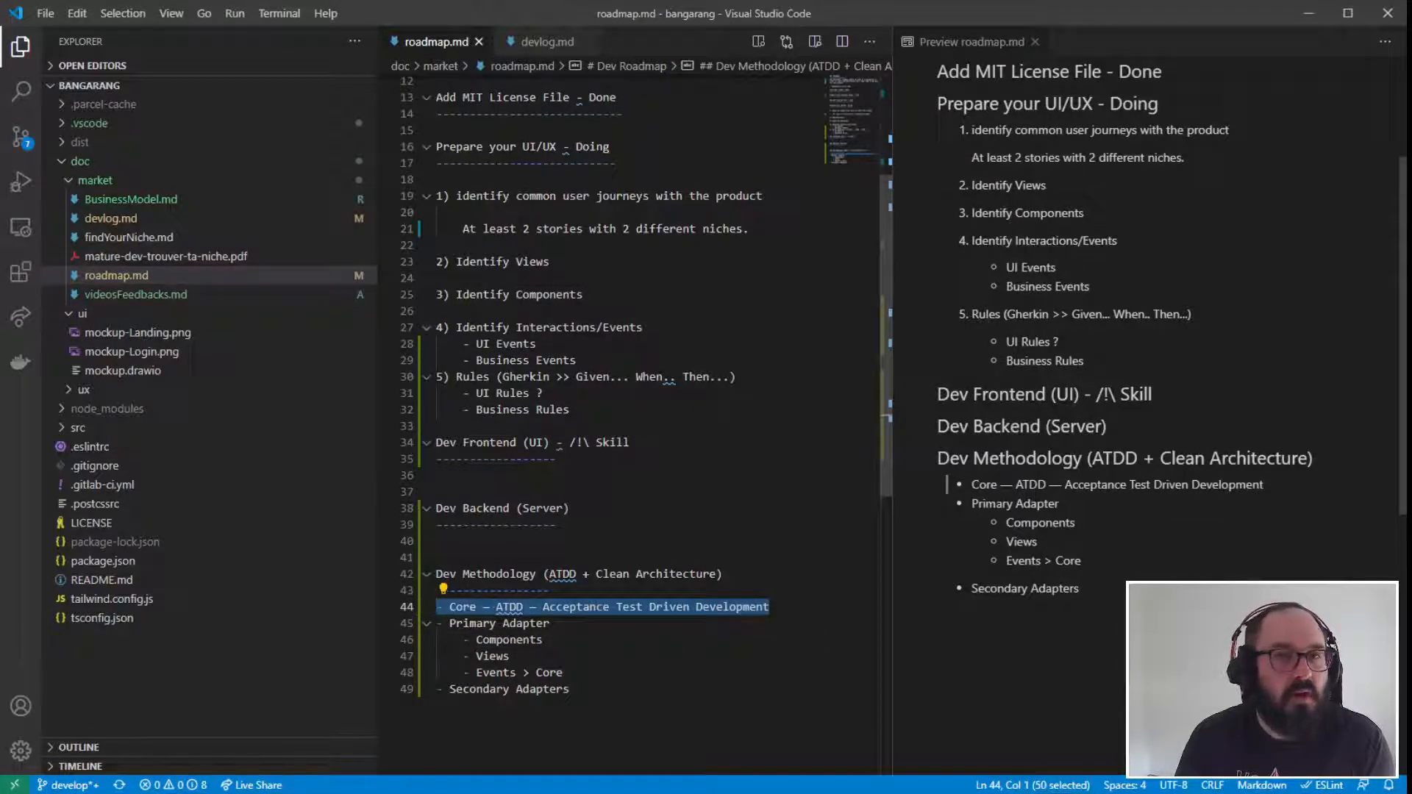
left_click(632, 670)
left_click_drag(592, 665, 436, 624)
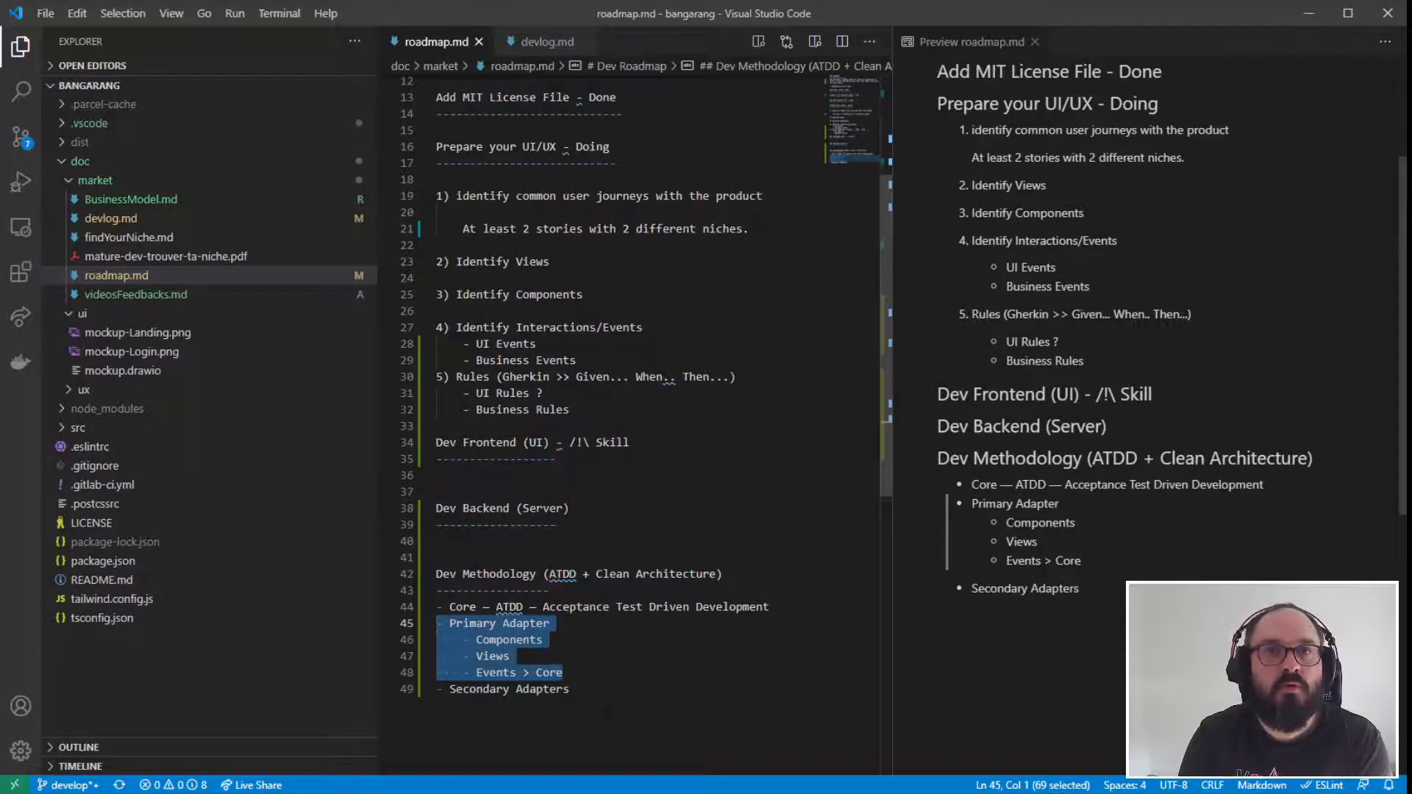
left_click(571, 689)
left_click_drag(565, 673, 440, 624)
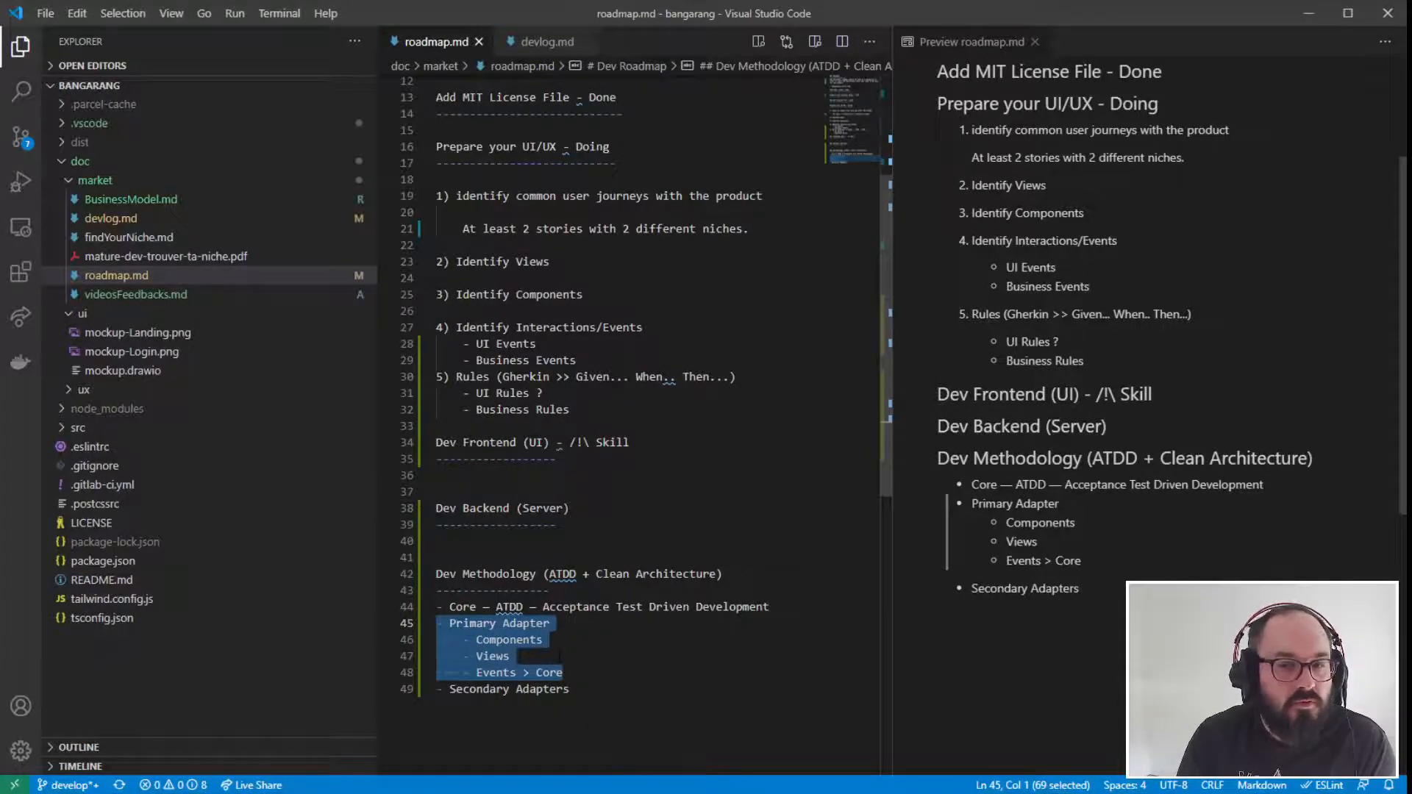
left_click(600, 442)
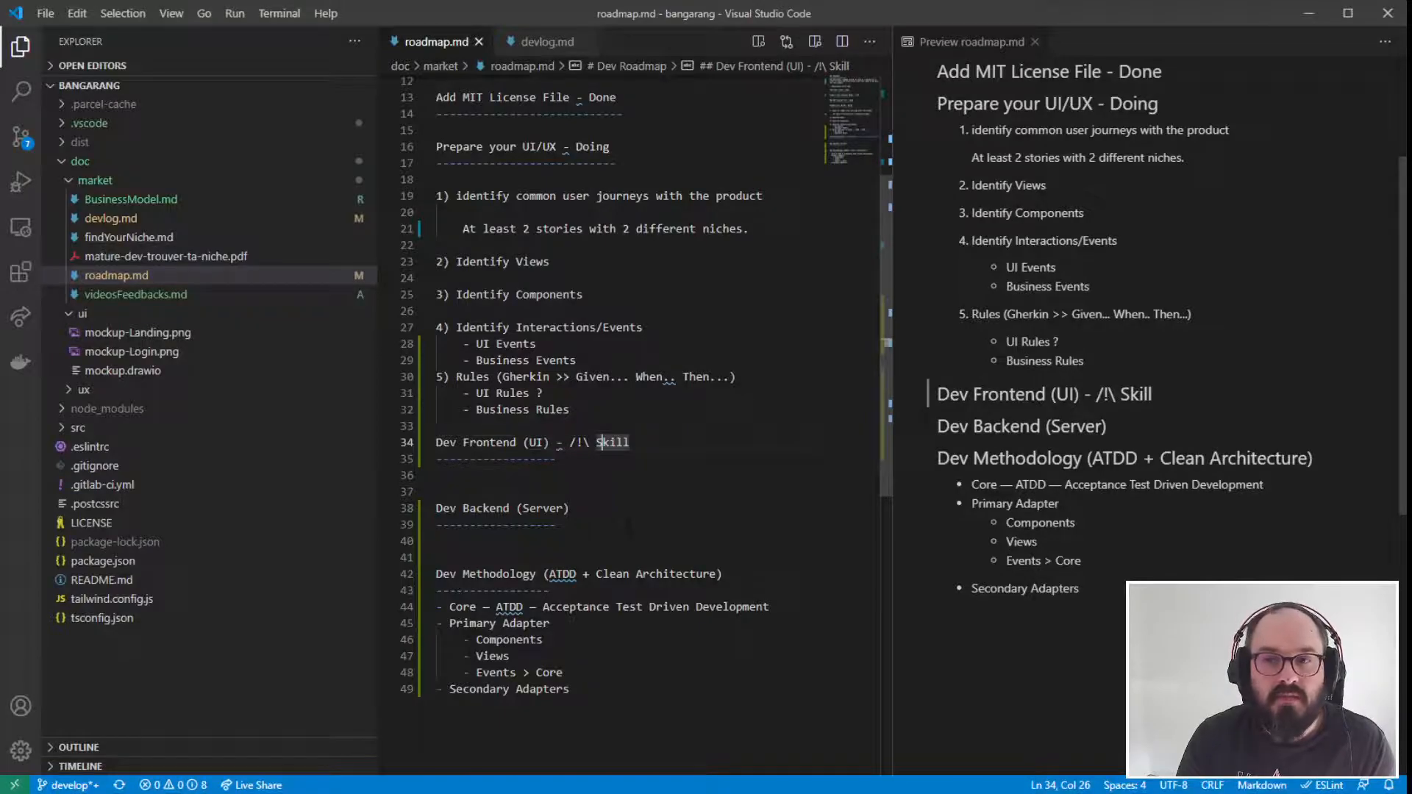
- Add the missing third dot after "When" in the "Rules (Gherkin >> Given..." item
left_click(586, 477)
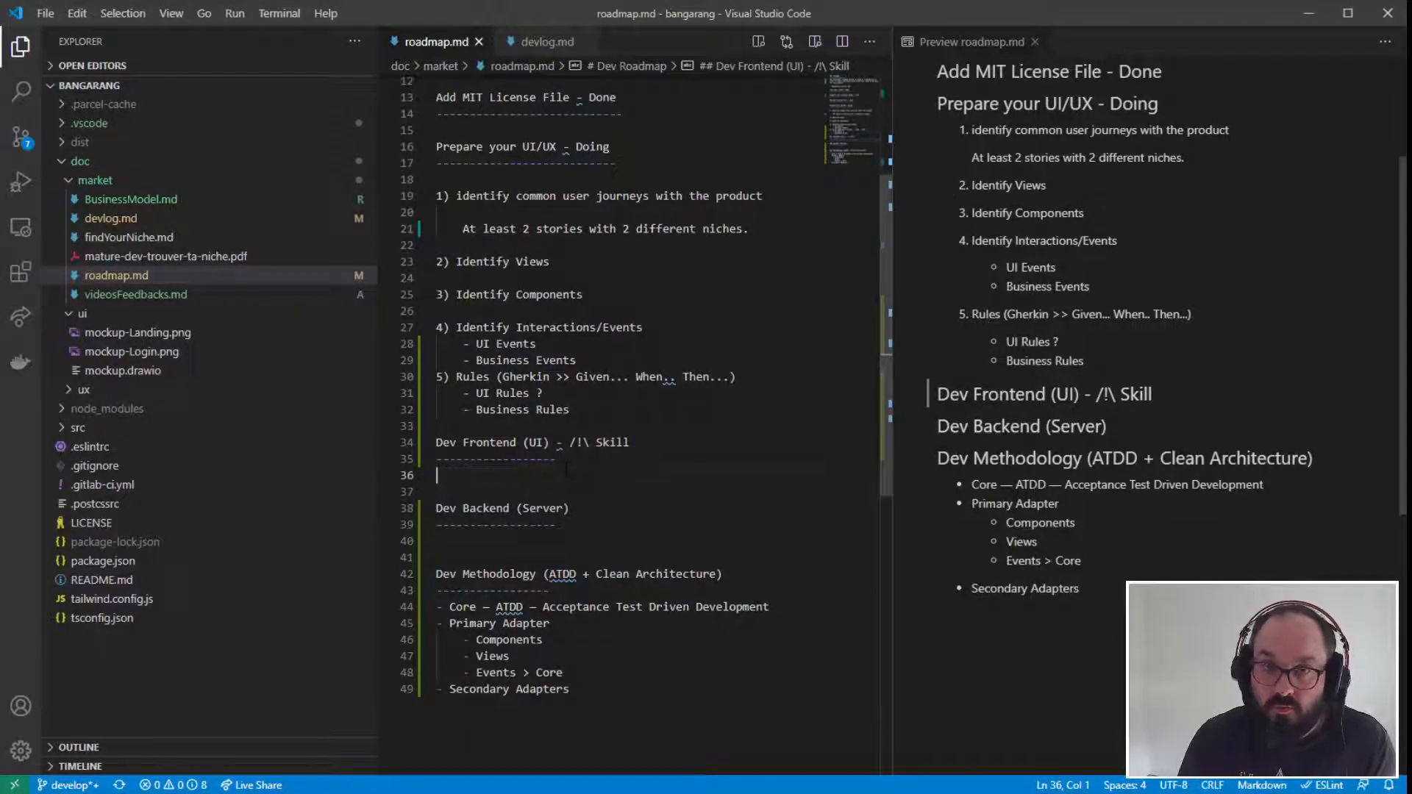
left_click(675, 377)
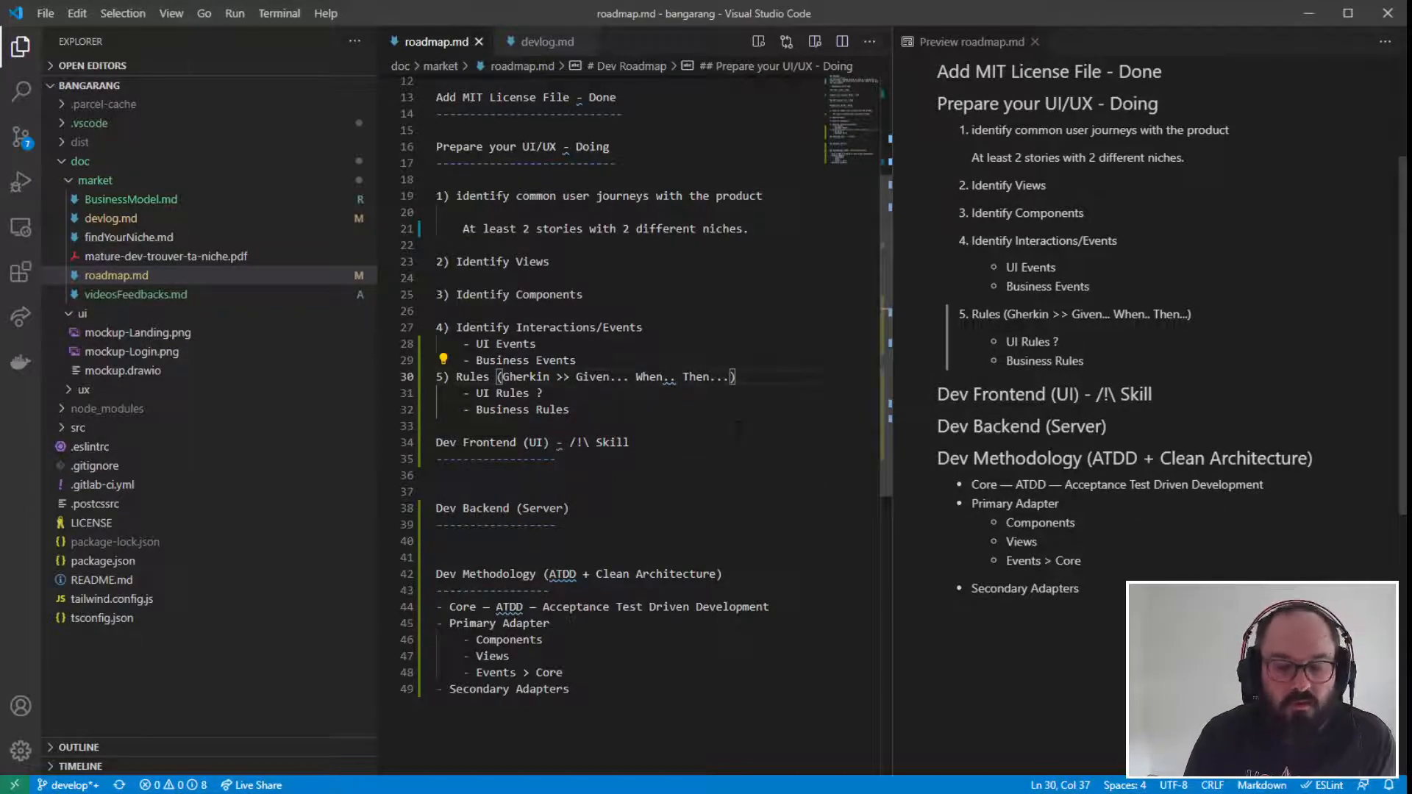
type(".")
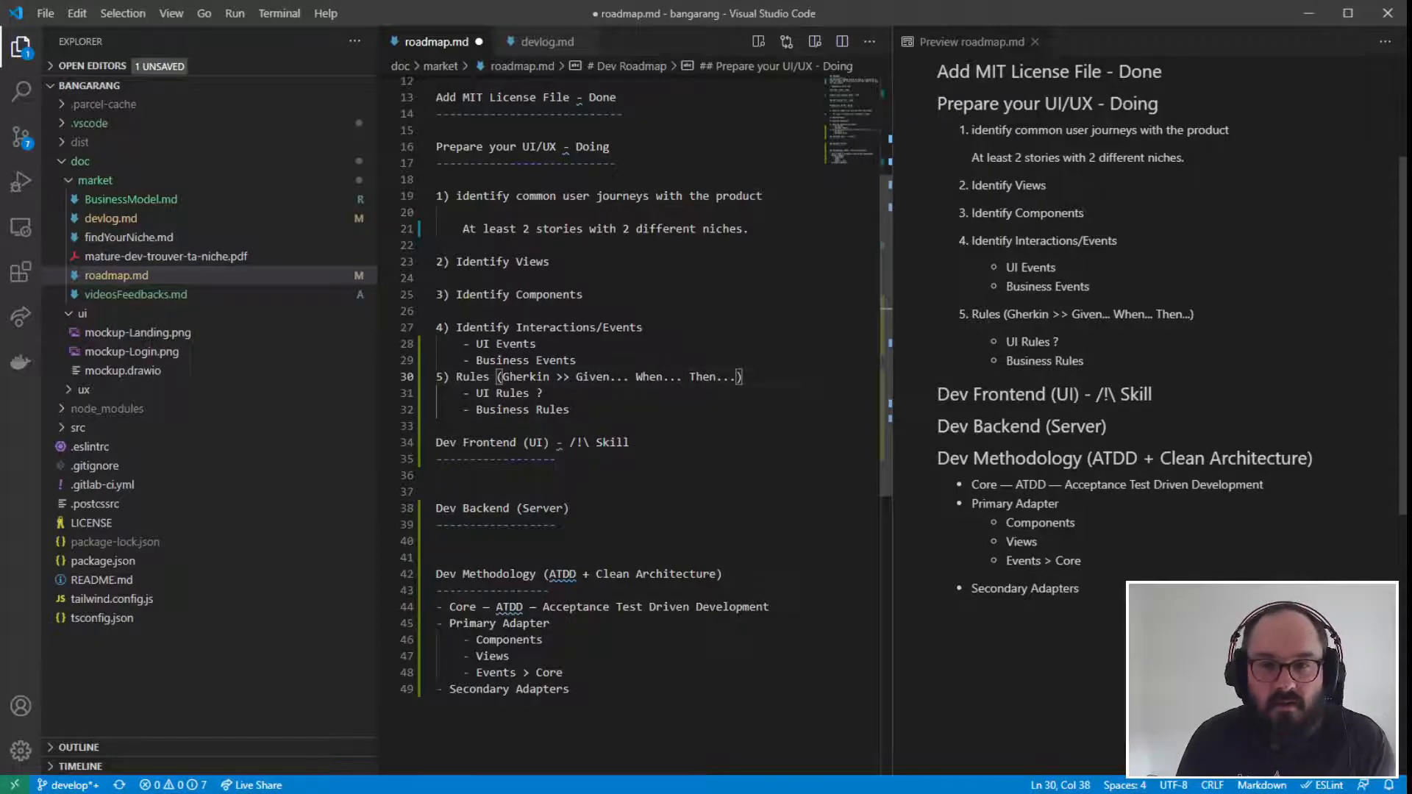
- Write "Core > TS/" under the "Dev Frontend (UI)" heading and insert an extra blank line below it
mouse_move(559, 443)
left_click(548, 476)
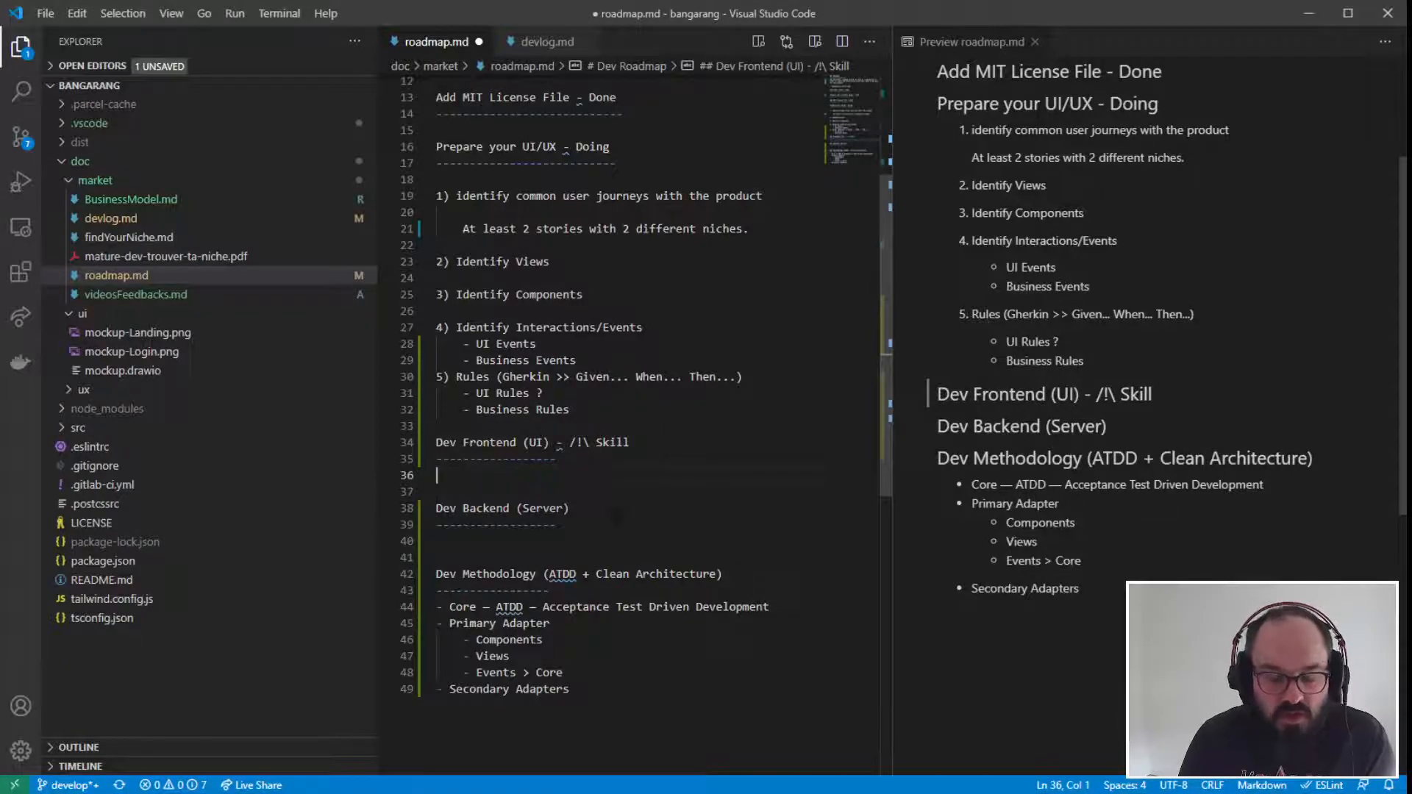
type("Core > TS")
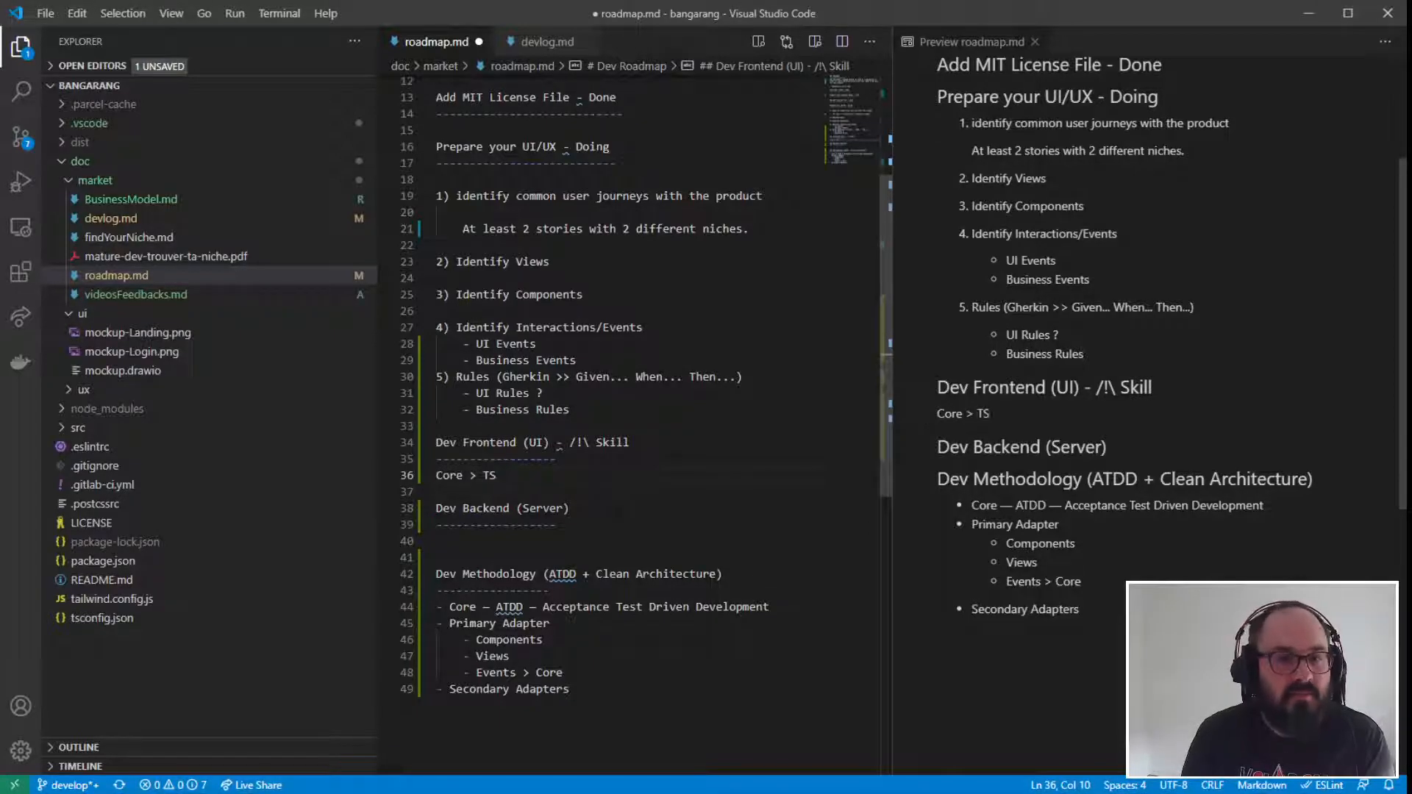
key("Return")
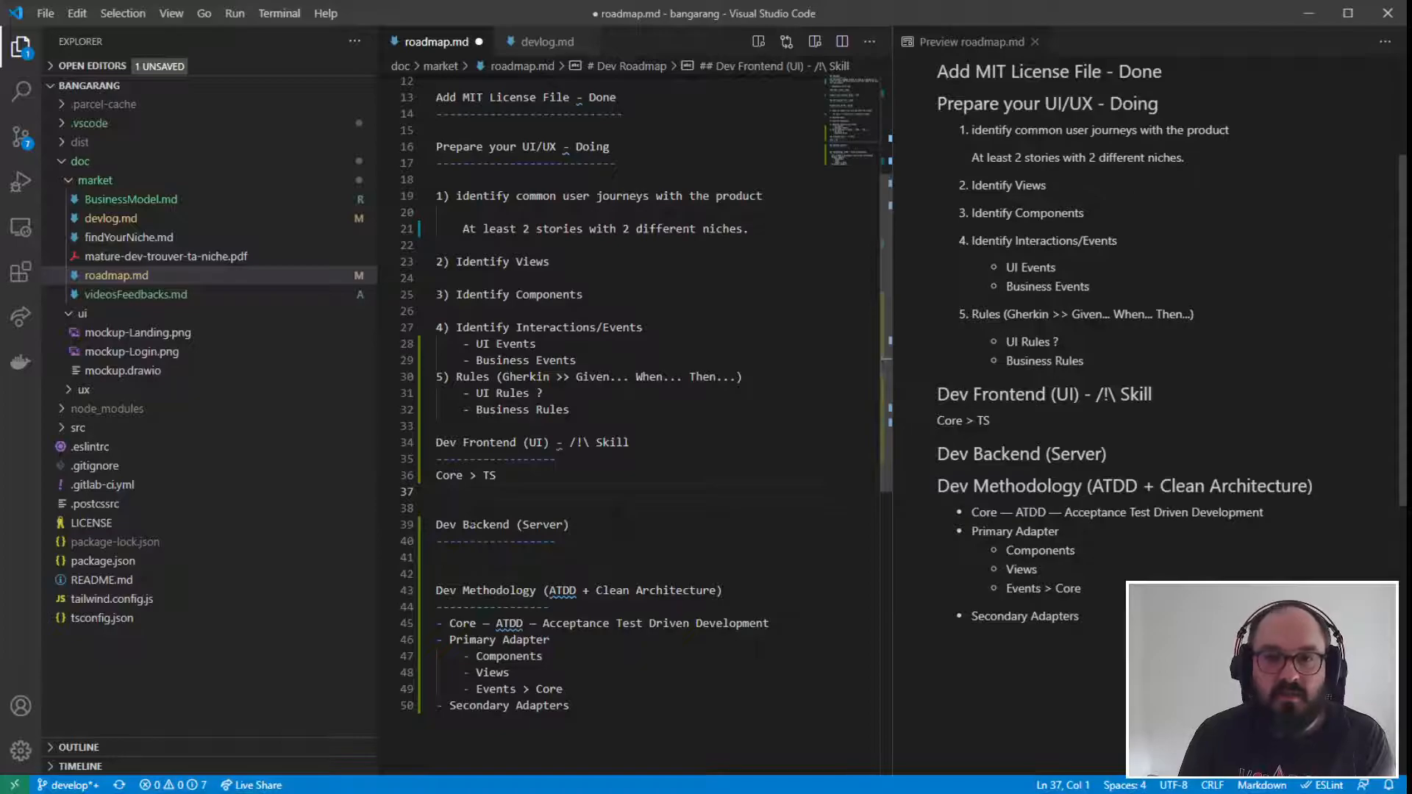
key("Left")
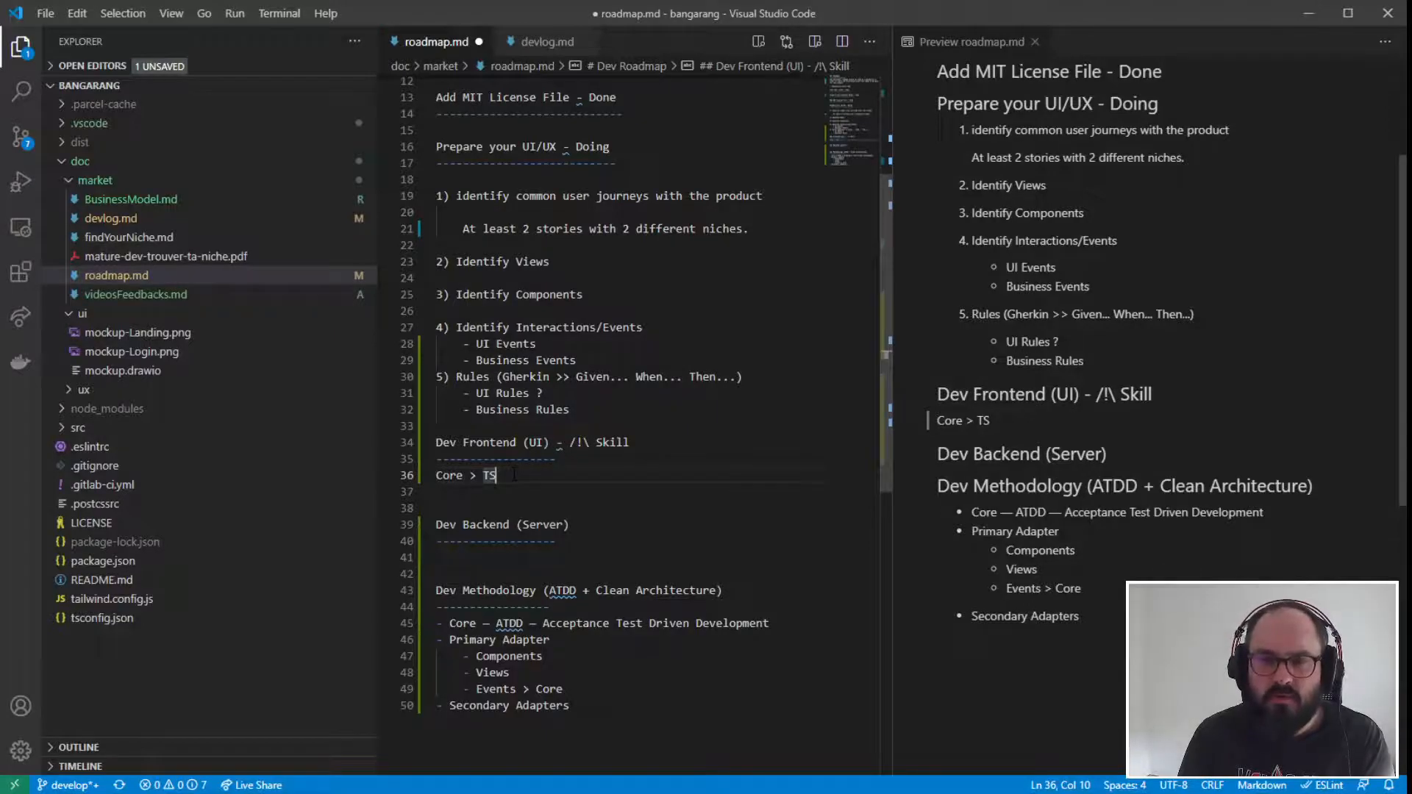
type("/")
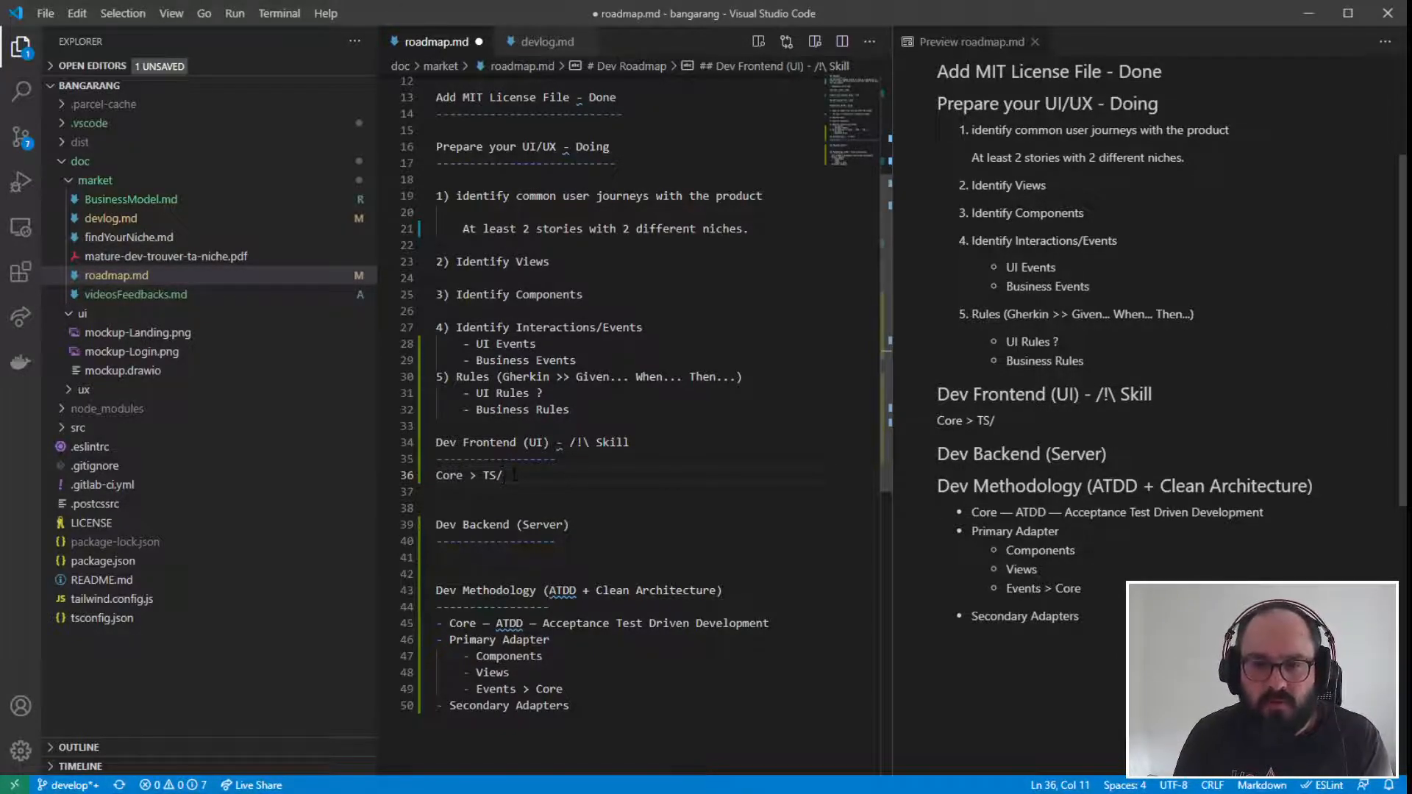
- Append "Mocha/Chai" to the "Core > TS/" line in the Dev Frontend section
left_click_drag(515, 476, 430, 481)
left_click(520, 474)
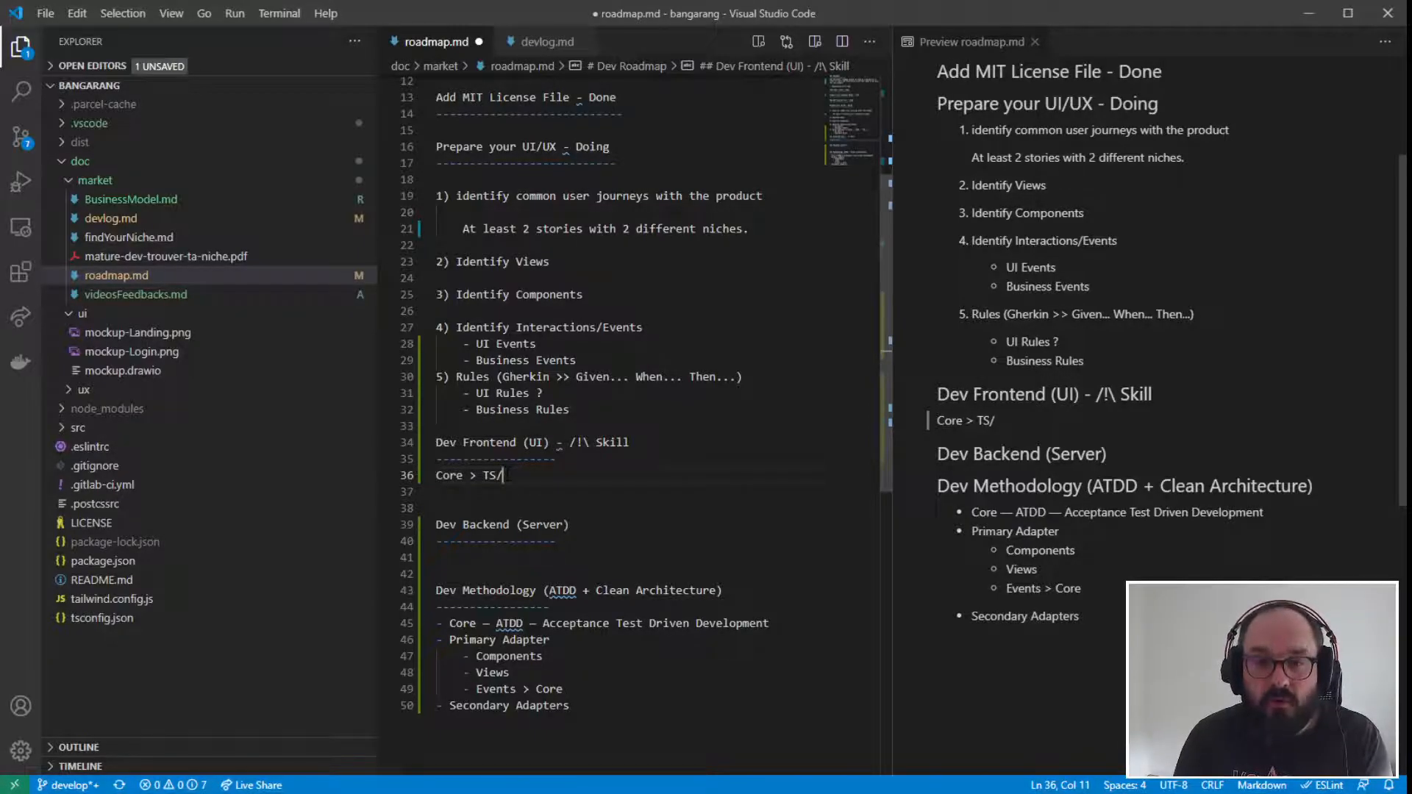
left_click_drag(548, 591, 583, 591)
left_click(529, 474)
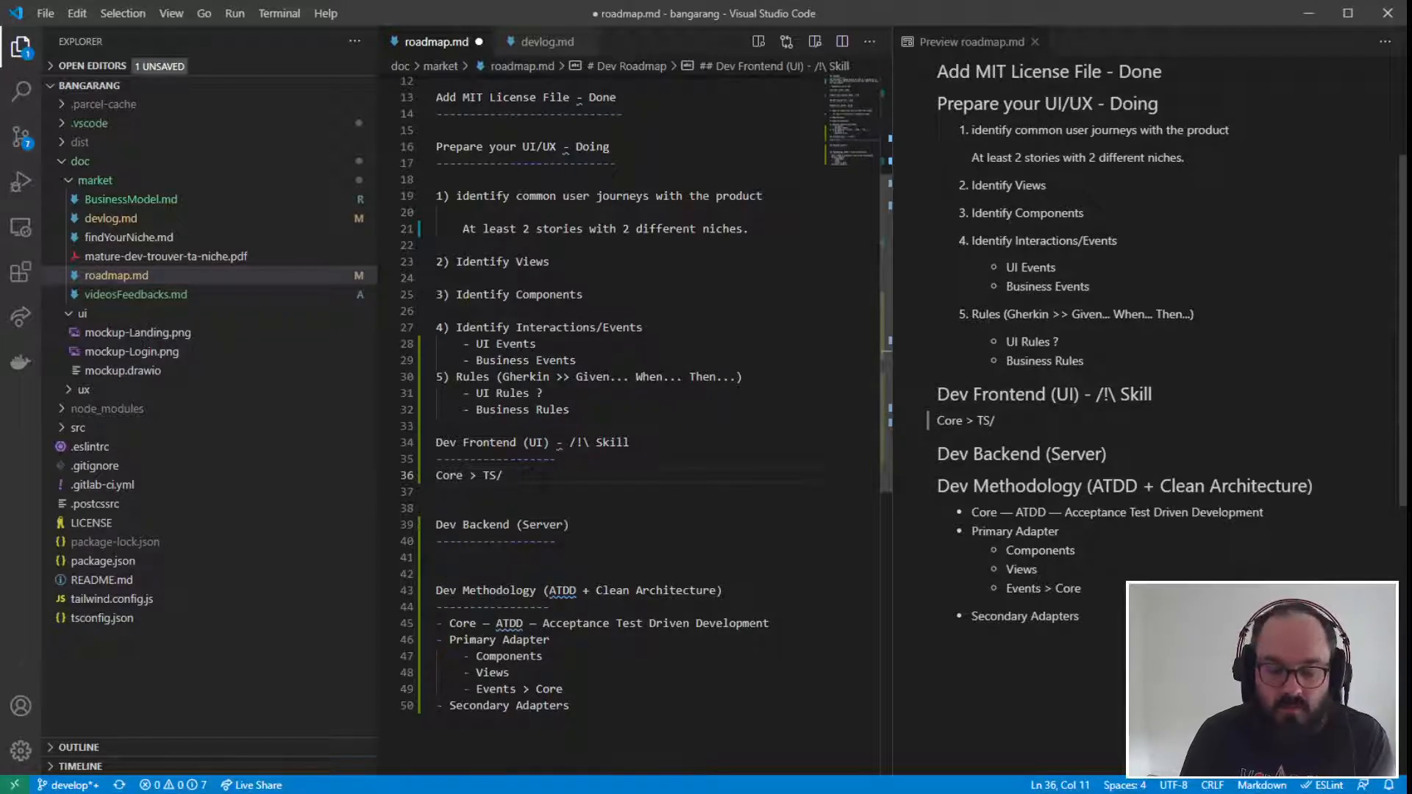
type("Mocha")
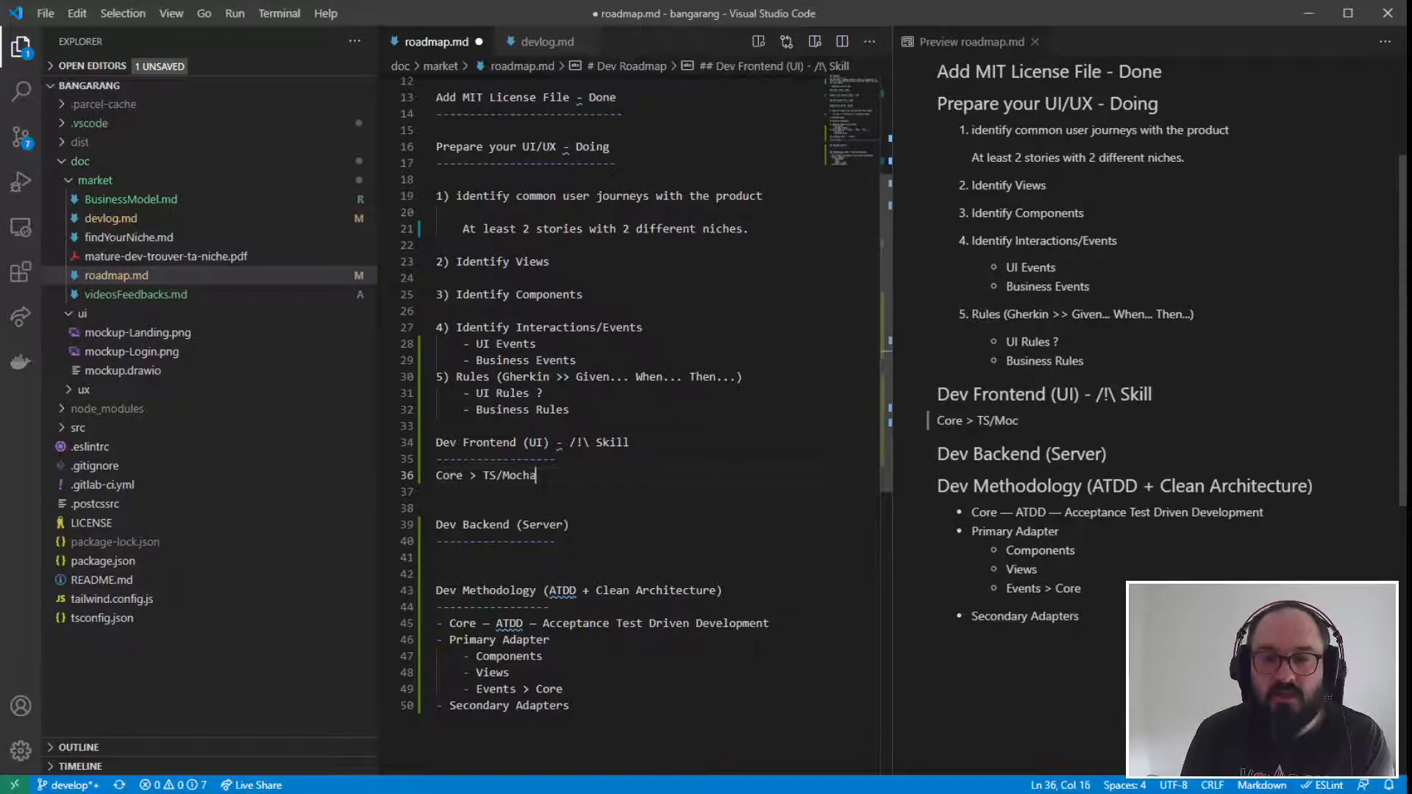
type("/Chai")
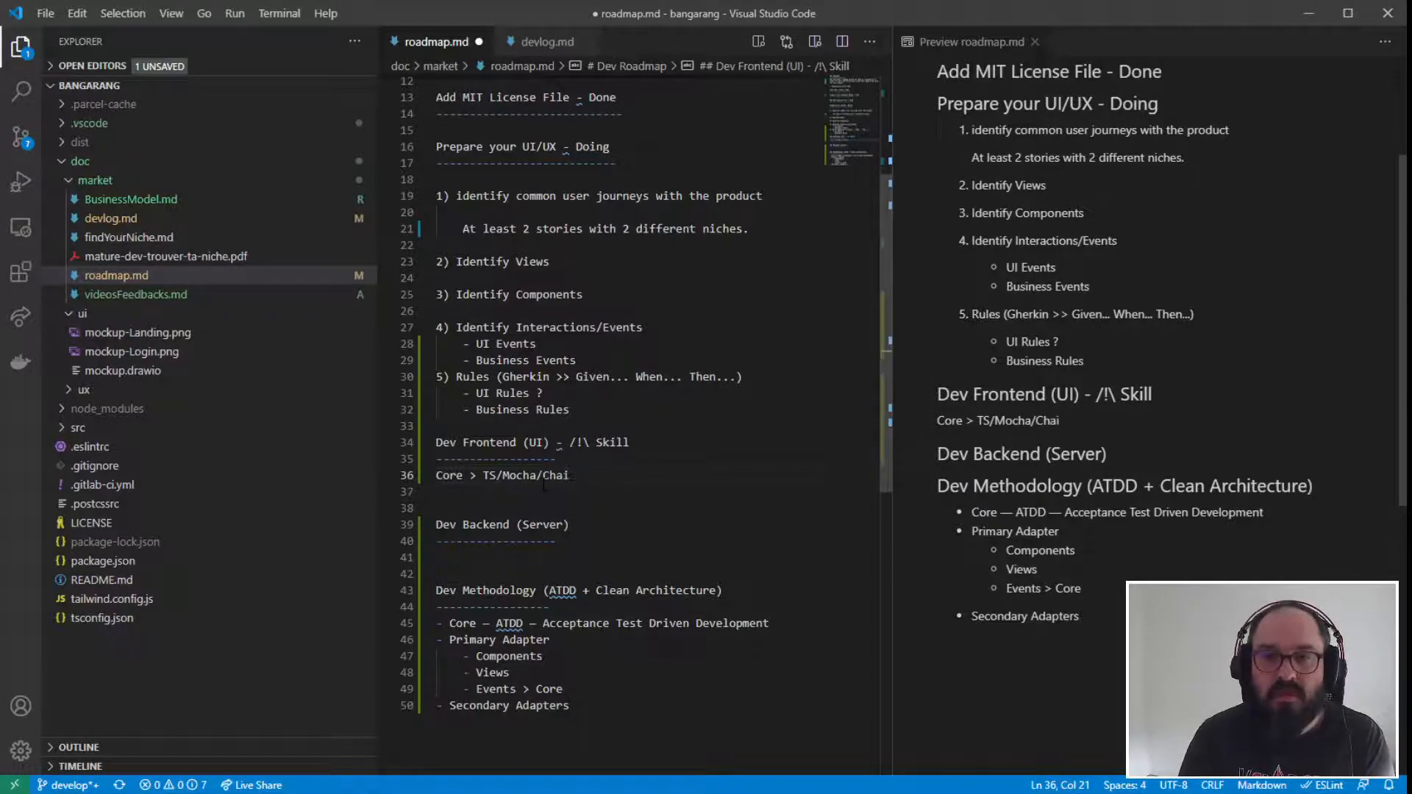
- Add a new line "Primary Adapter > TS" directly below the Core line in the Dev Frontend section
mouse_move(597, 475)
left_mouse_down()
mouse_move(436, 475)
mouse_move(580, 477)
left_mouse_up()
key("Down")
left_click(592, 477)
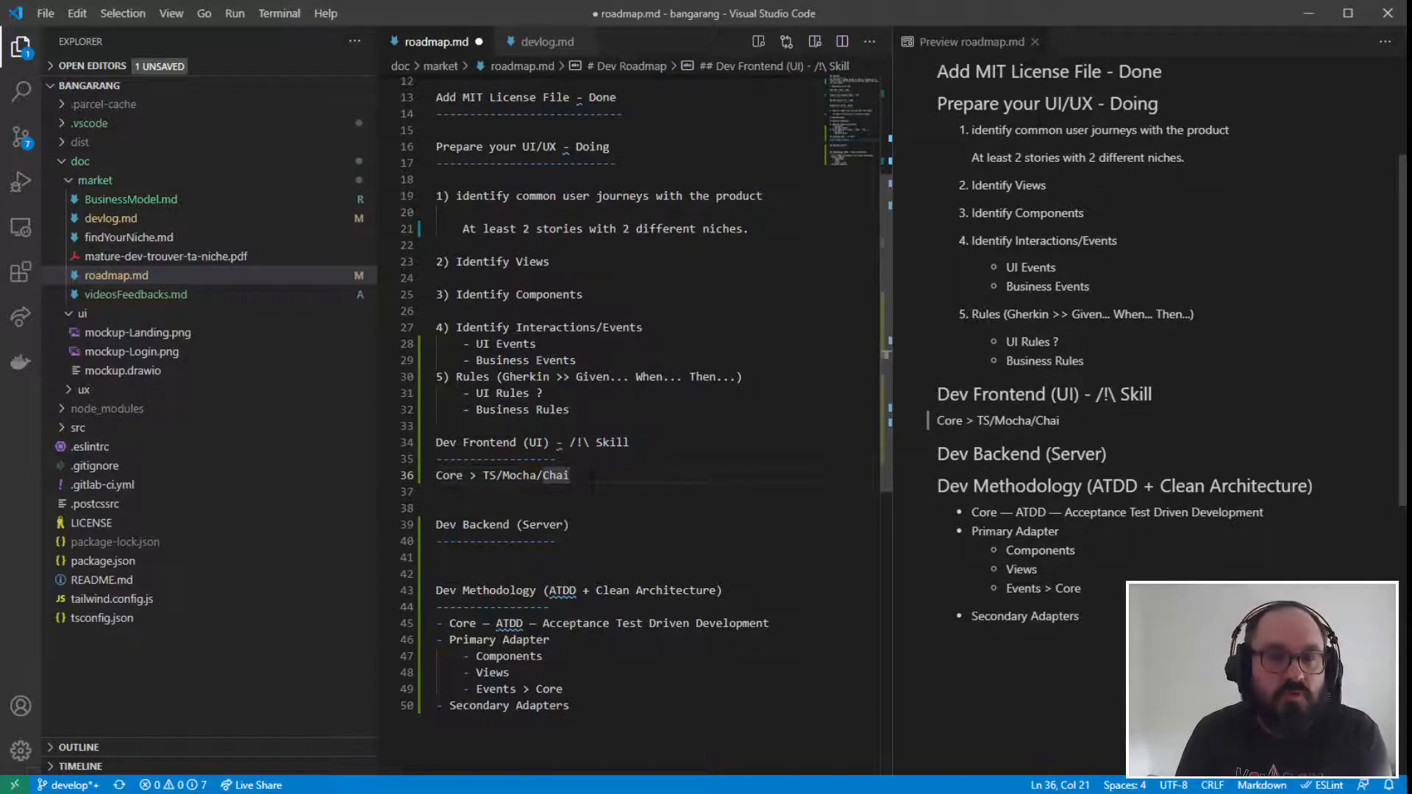
key("Return")
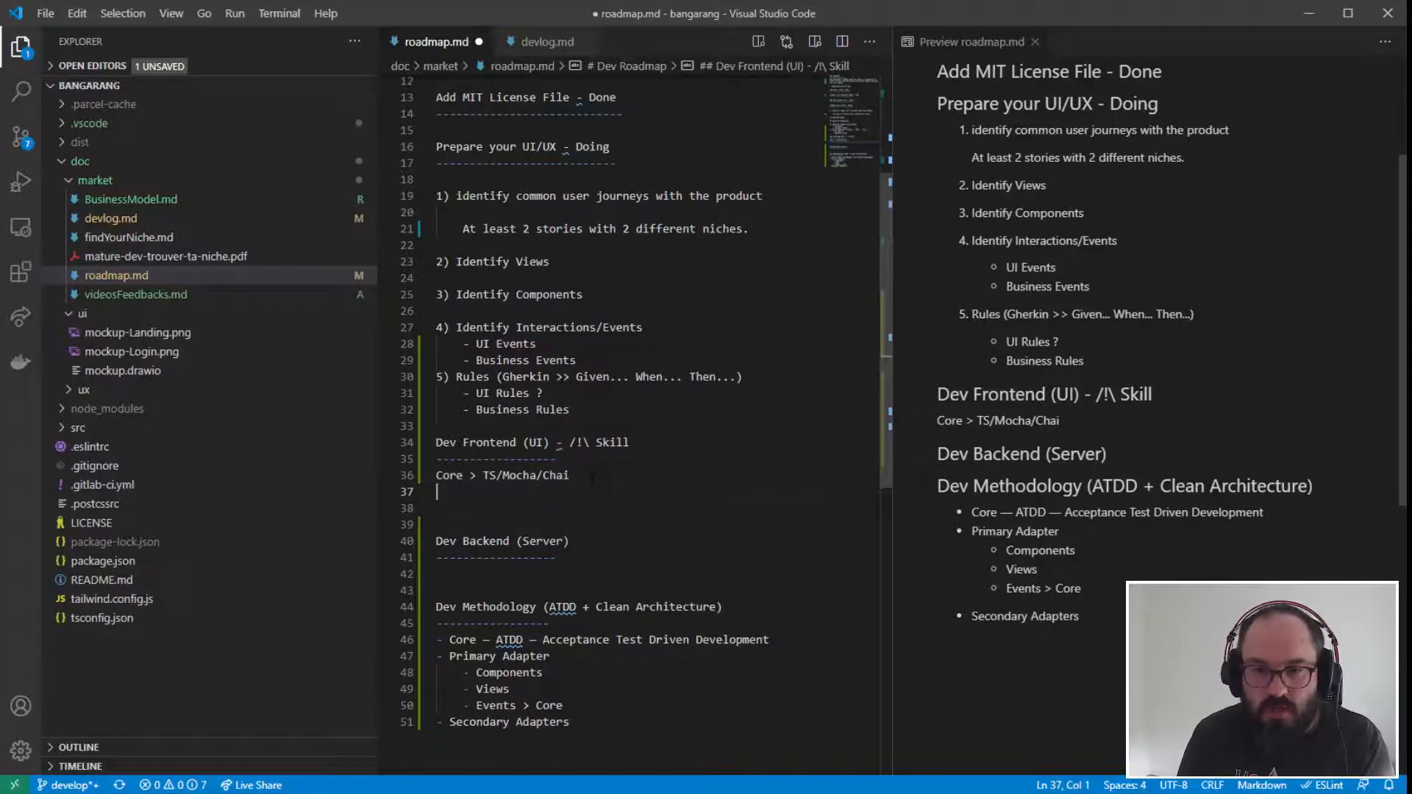
type("Prmis")
key("BackSpace")
key("BackSpace")
key("BackSpace")
type("imary")
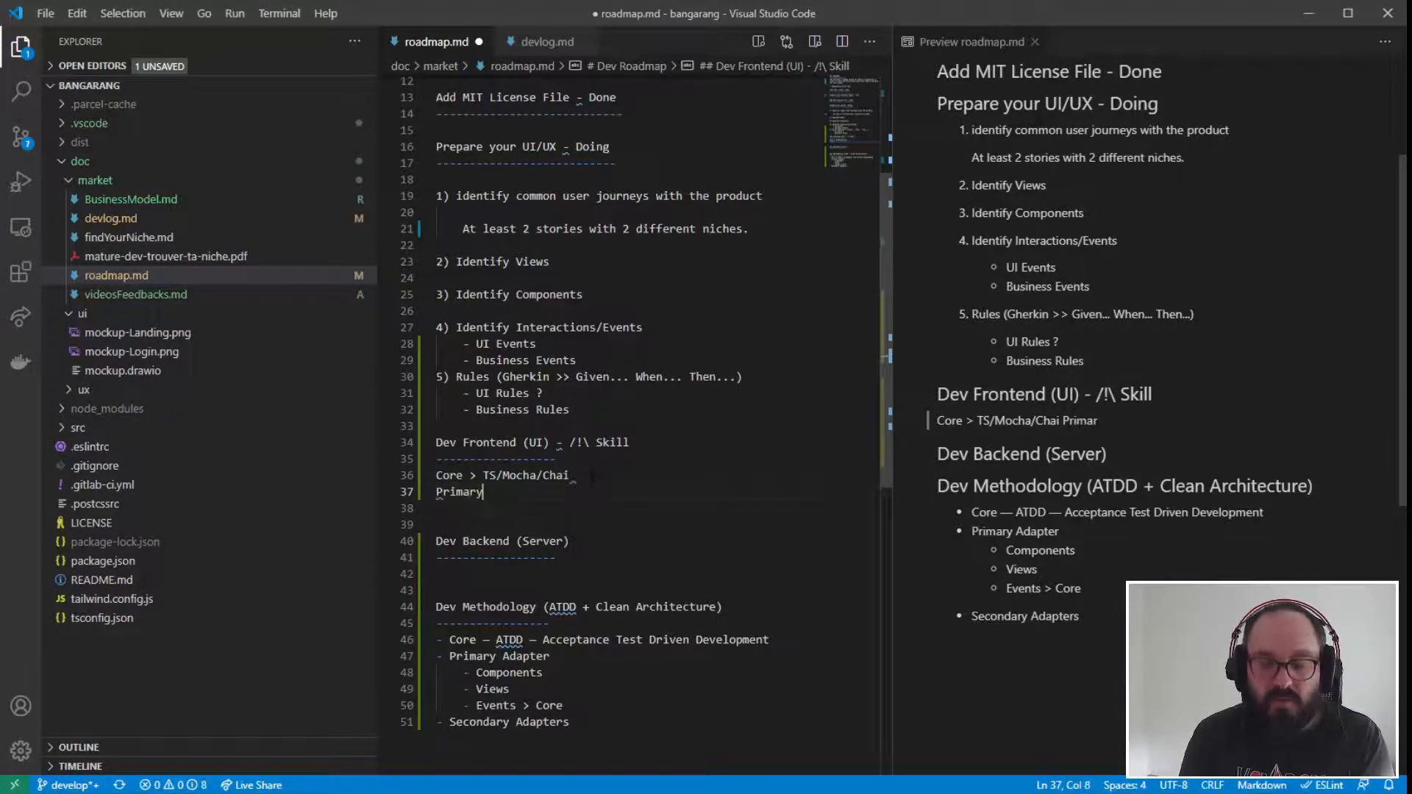
type(" Ad")
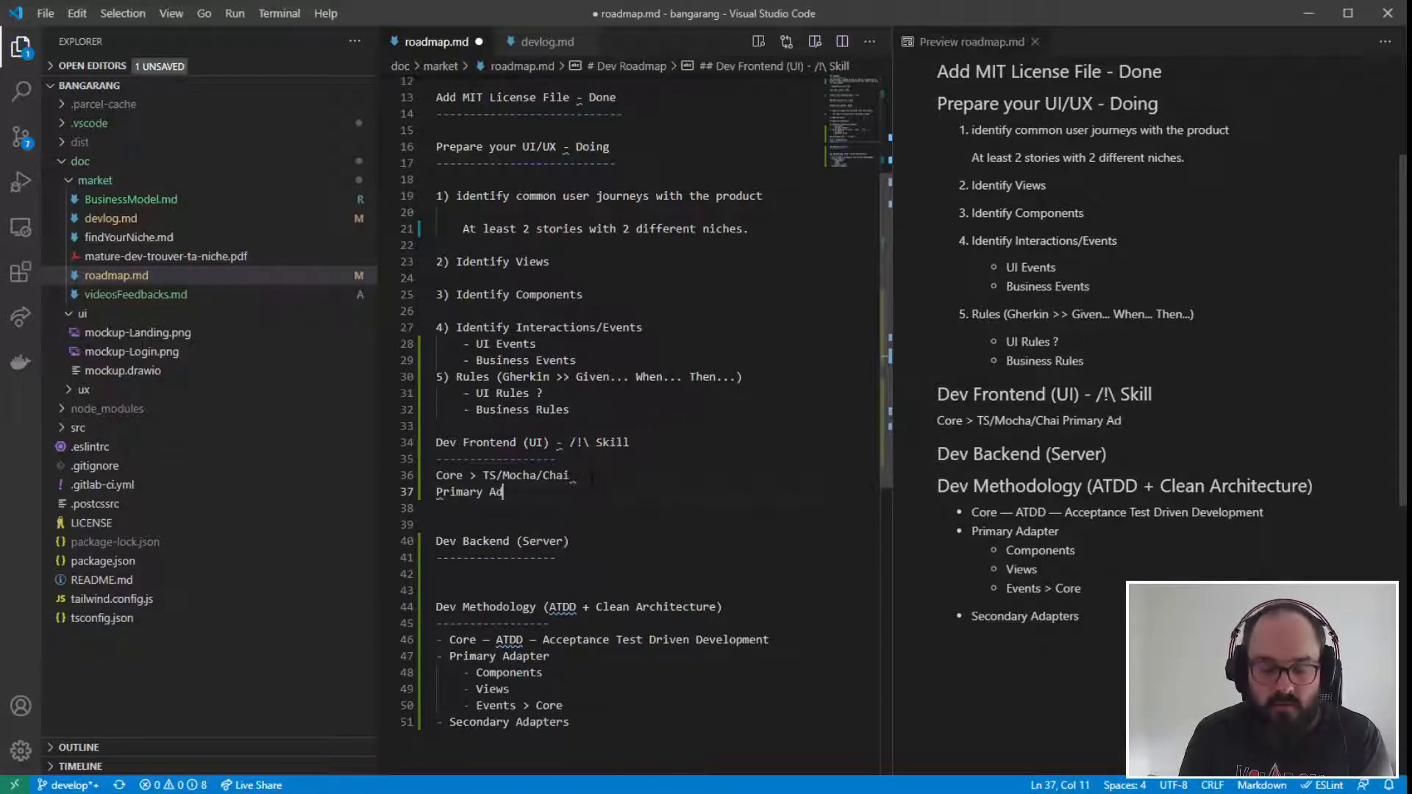
type("apter > TS")
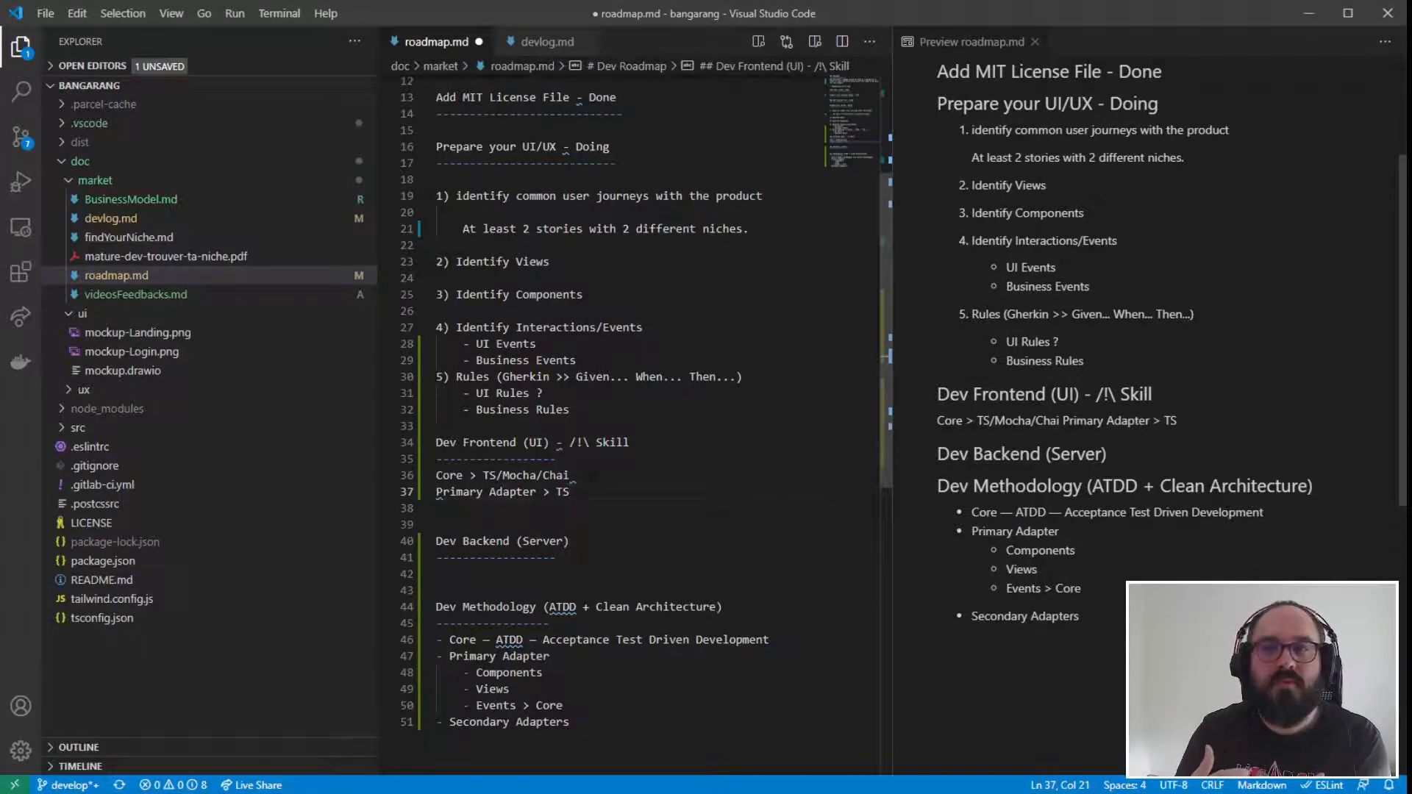
- Switch to the browser and open the source code of Emojipedia's "Backhand Index Pointing Right" page
left_click_drag(1411, 112, 969, 77)
left_click_drag(522, 492, 366, 424)
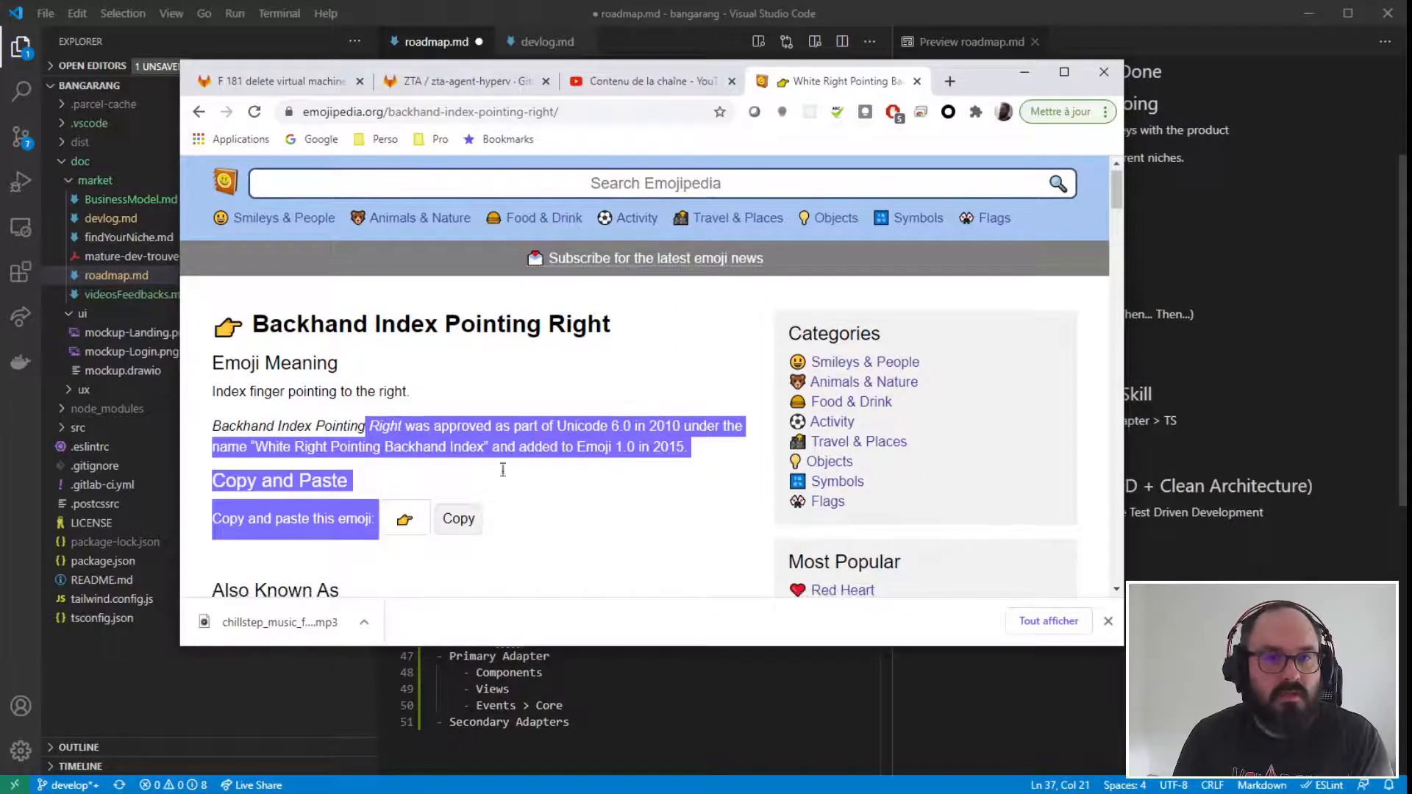
left_click(496, 382)
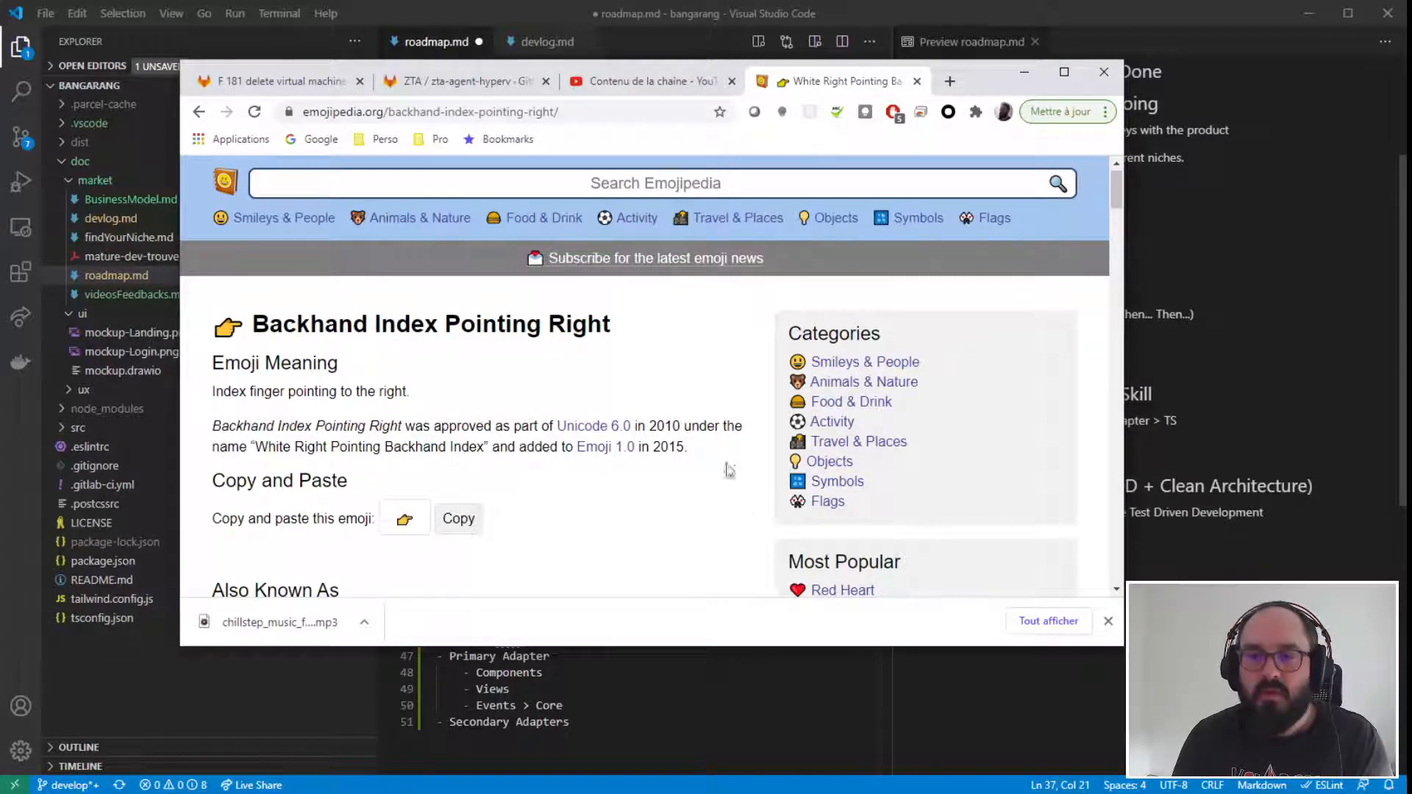
right_click(616, 368)
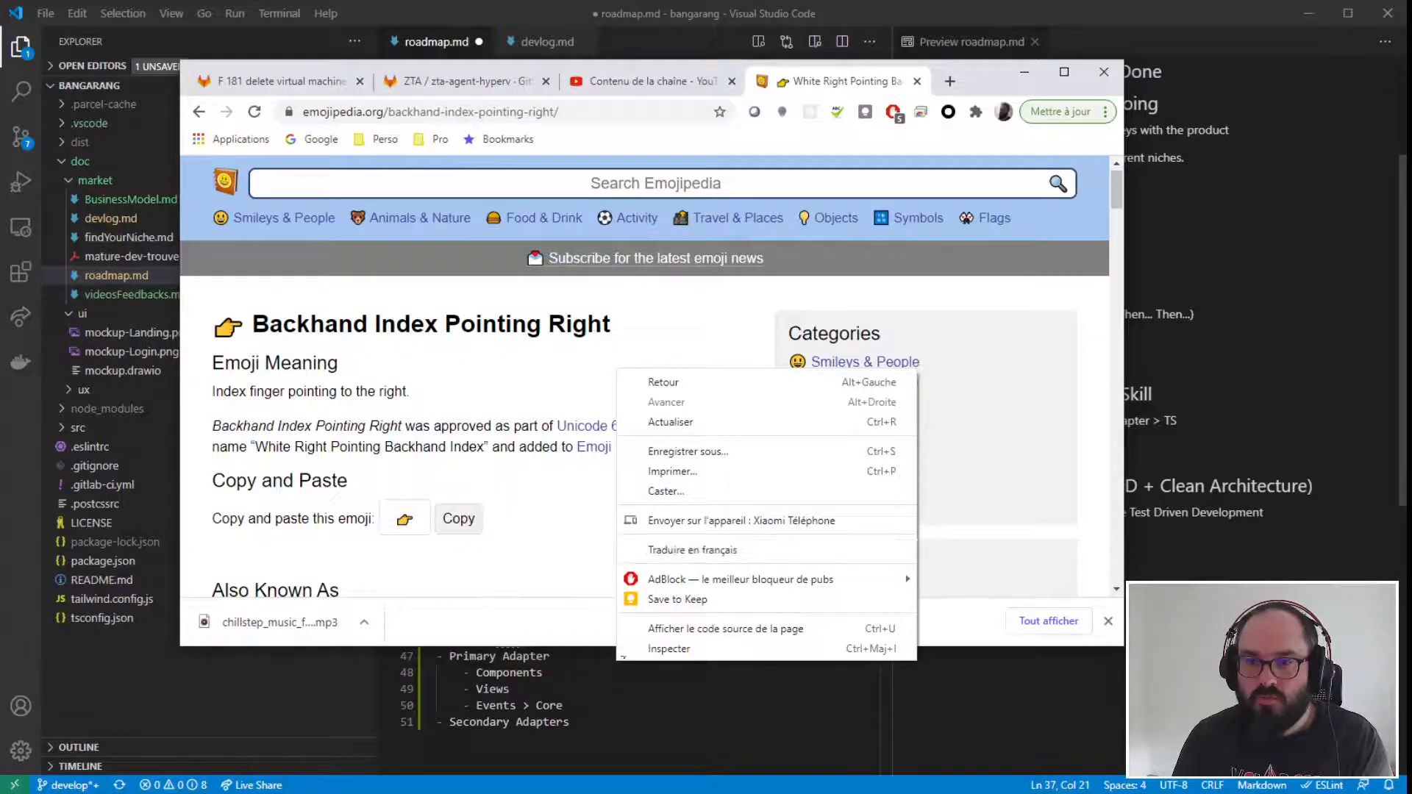
left_click(699, 629)
- Examine the page source down to the JavaScript script tags at the end of the body, and return to Visual Studio Code
scroll(831, 378, "down", 20)
scroll(252, 485, "down", 20)
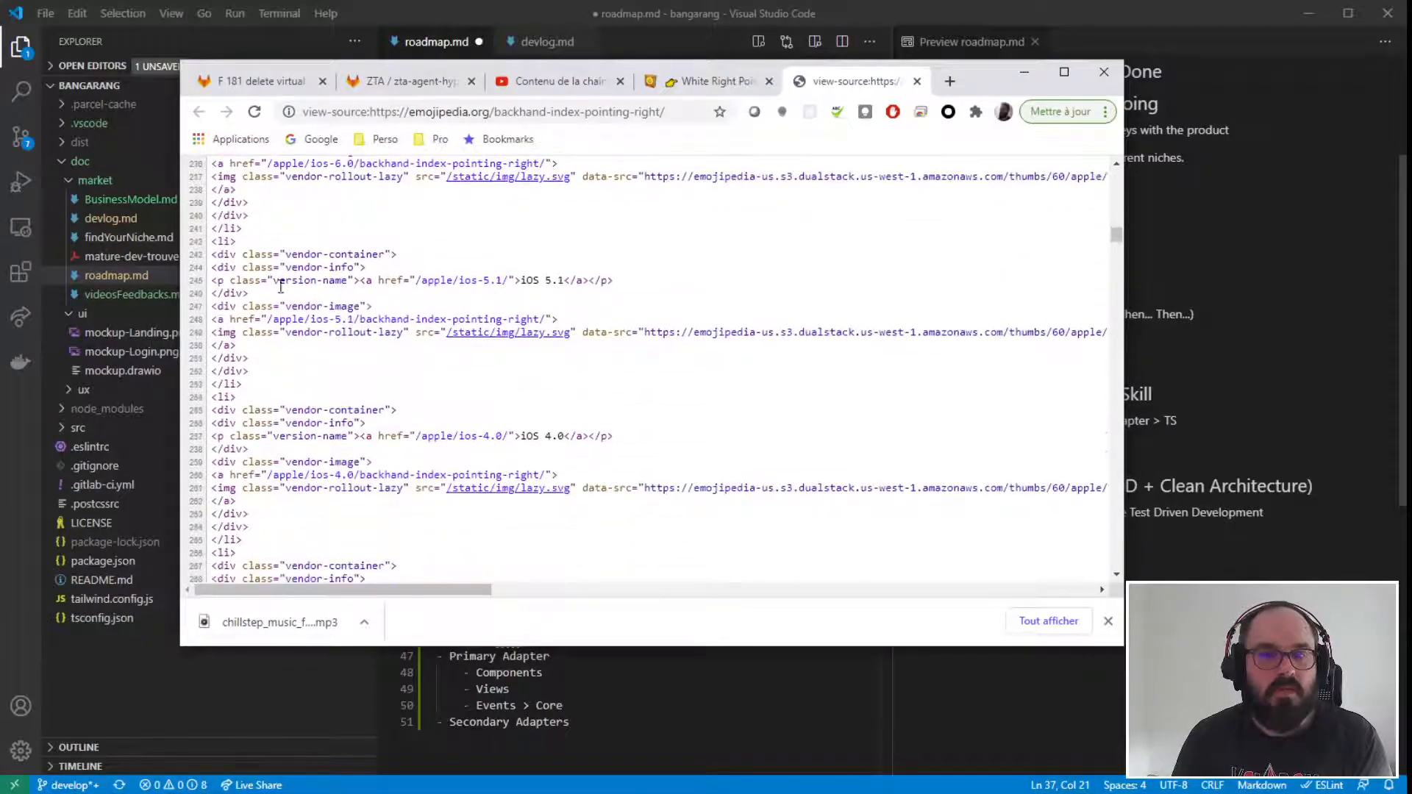
left_click_drag(224, 202, 220, 216)
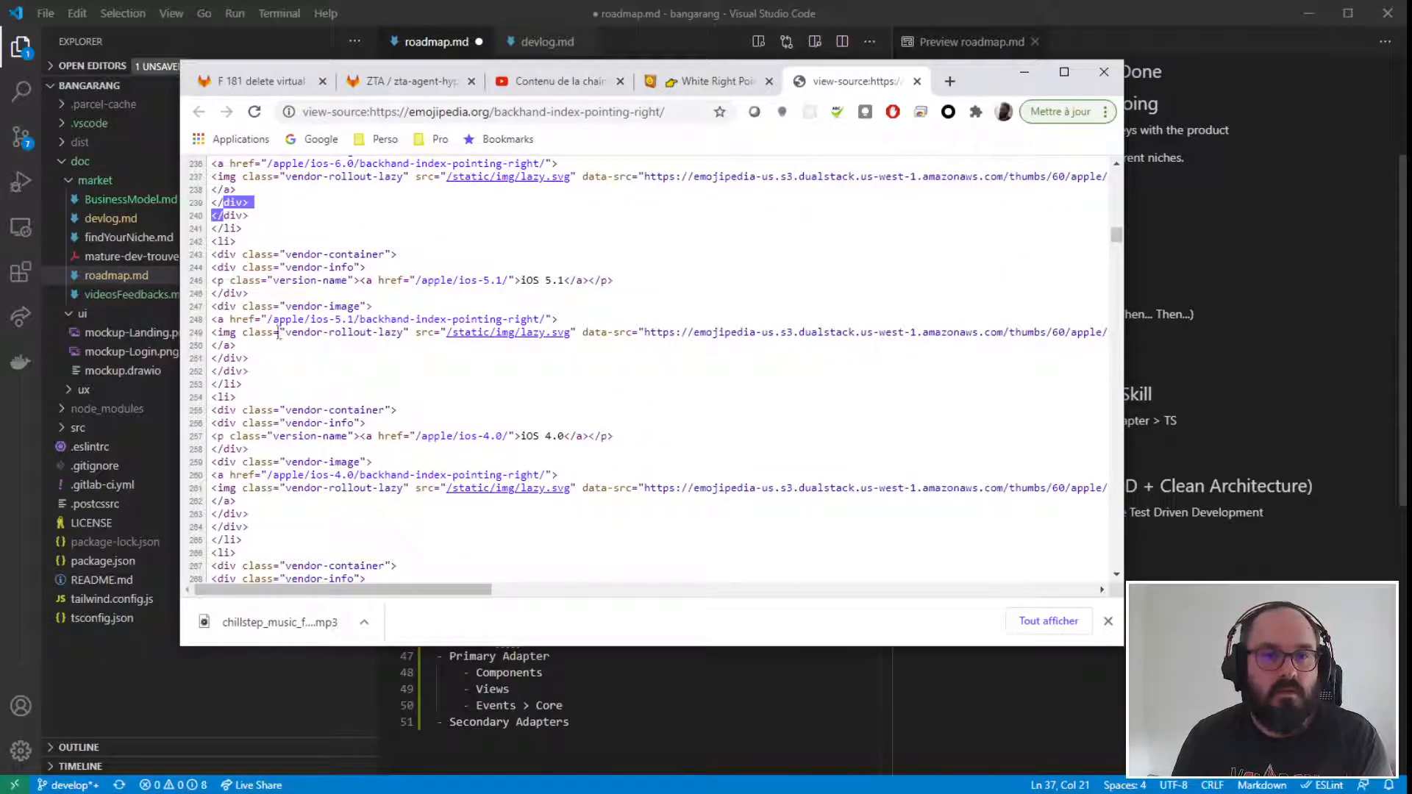
scroll(309, 346, "down", 20)
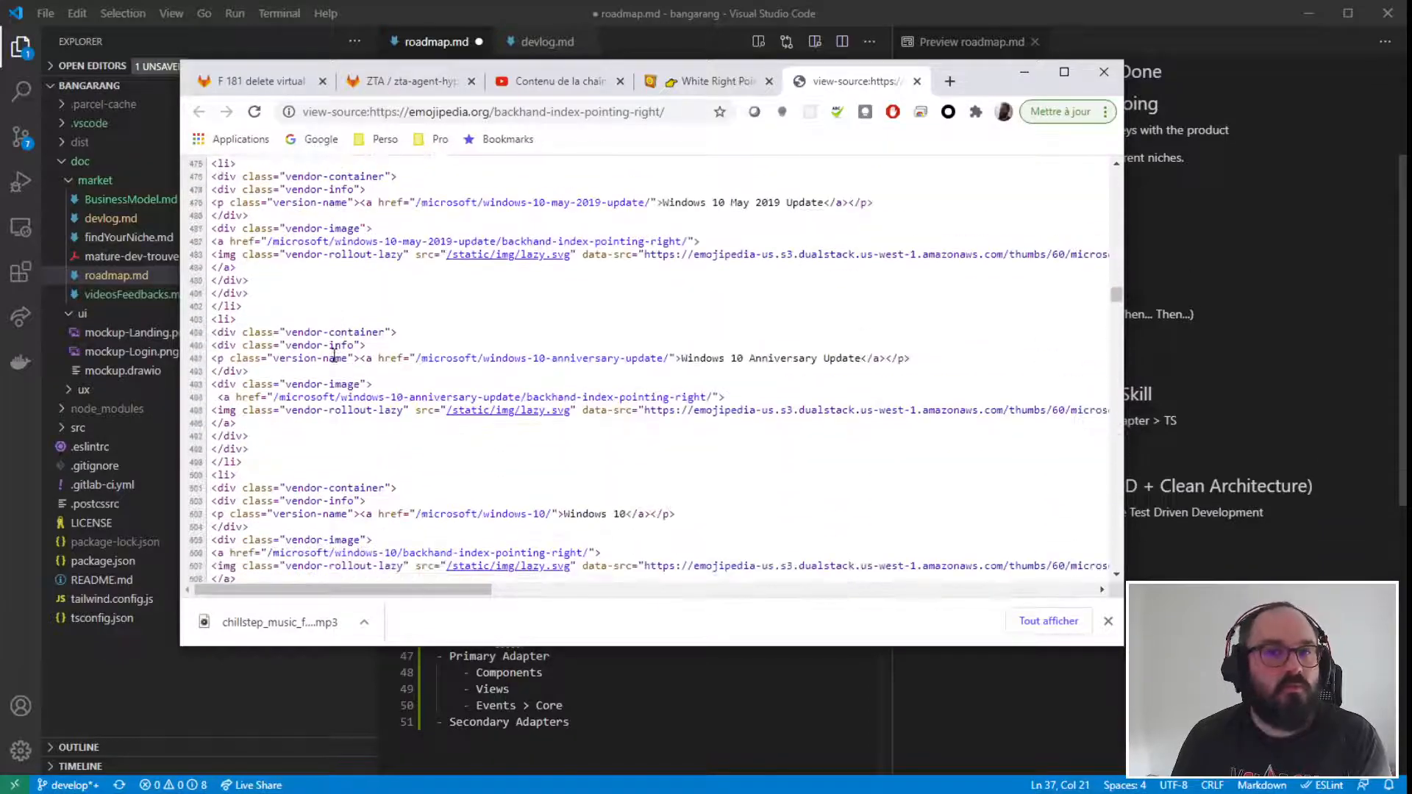
scroll(338, 375, "down", 20)
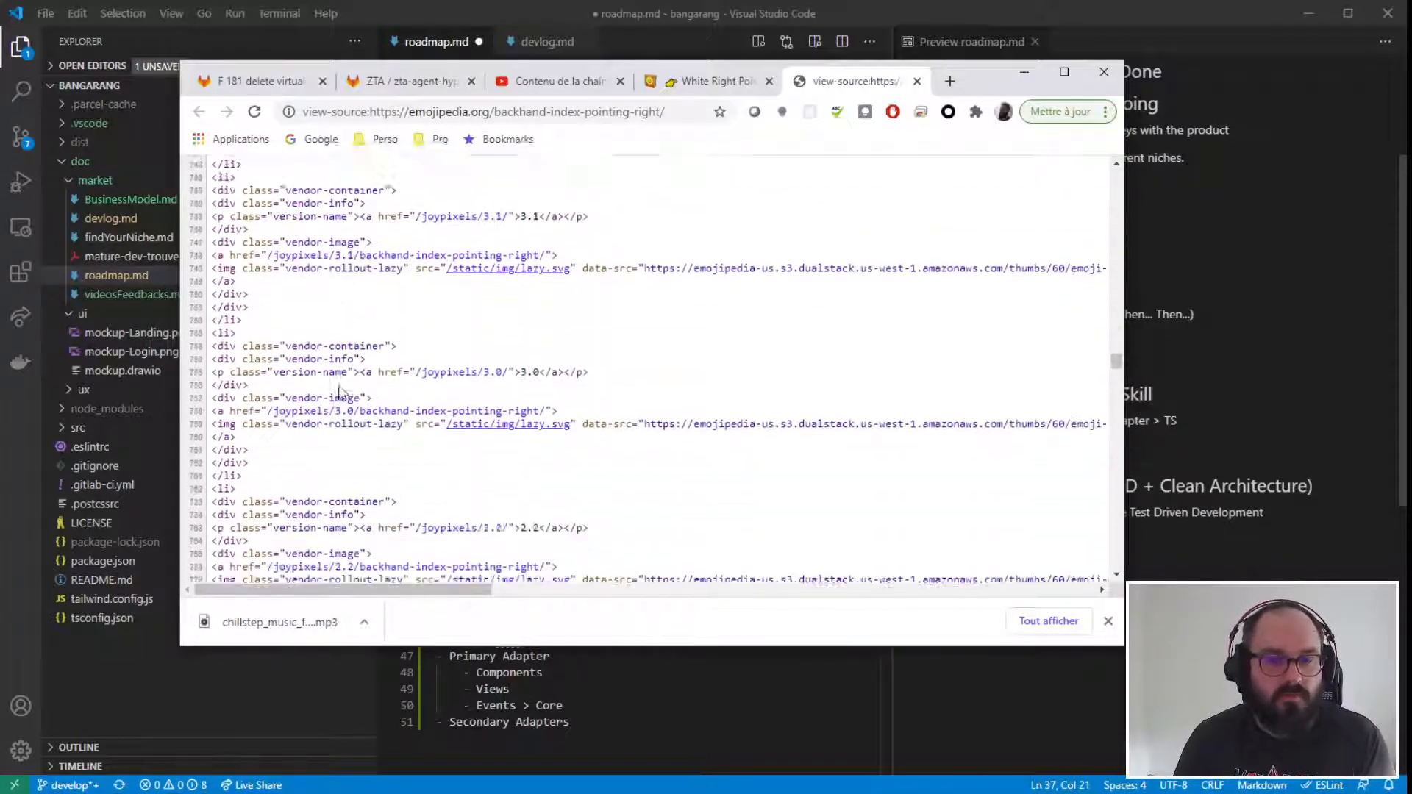
left_click_drag(1114, 364, 1123, 575)
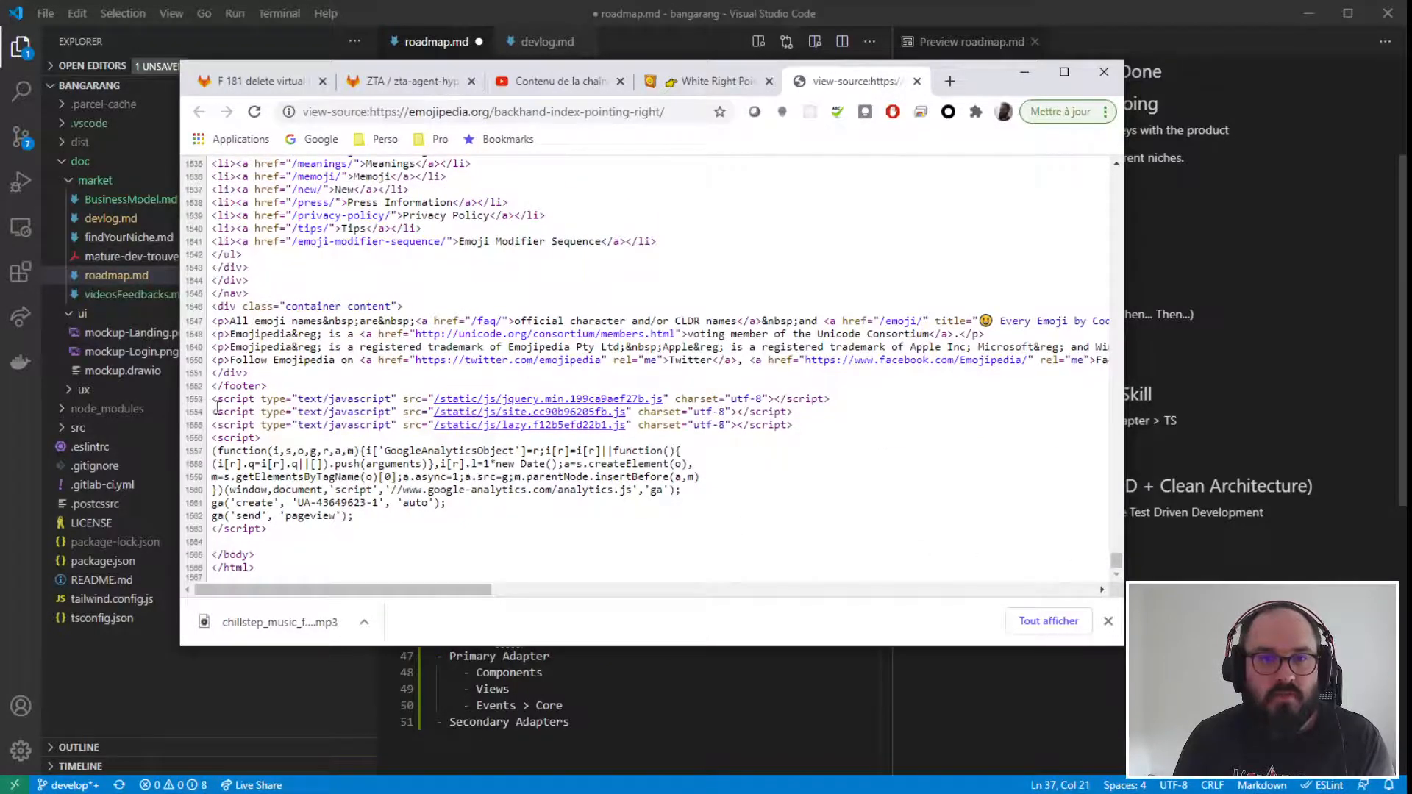
left_click_drag(667, 439, 805, 417)
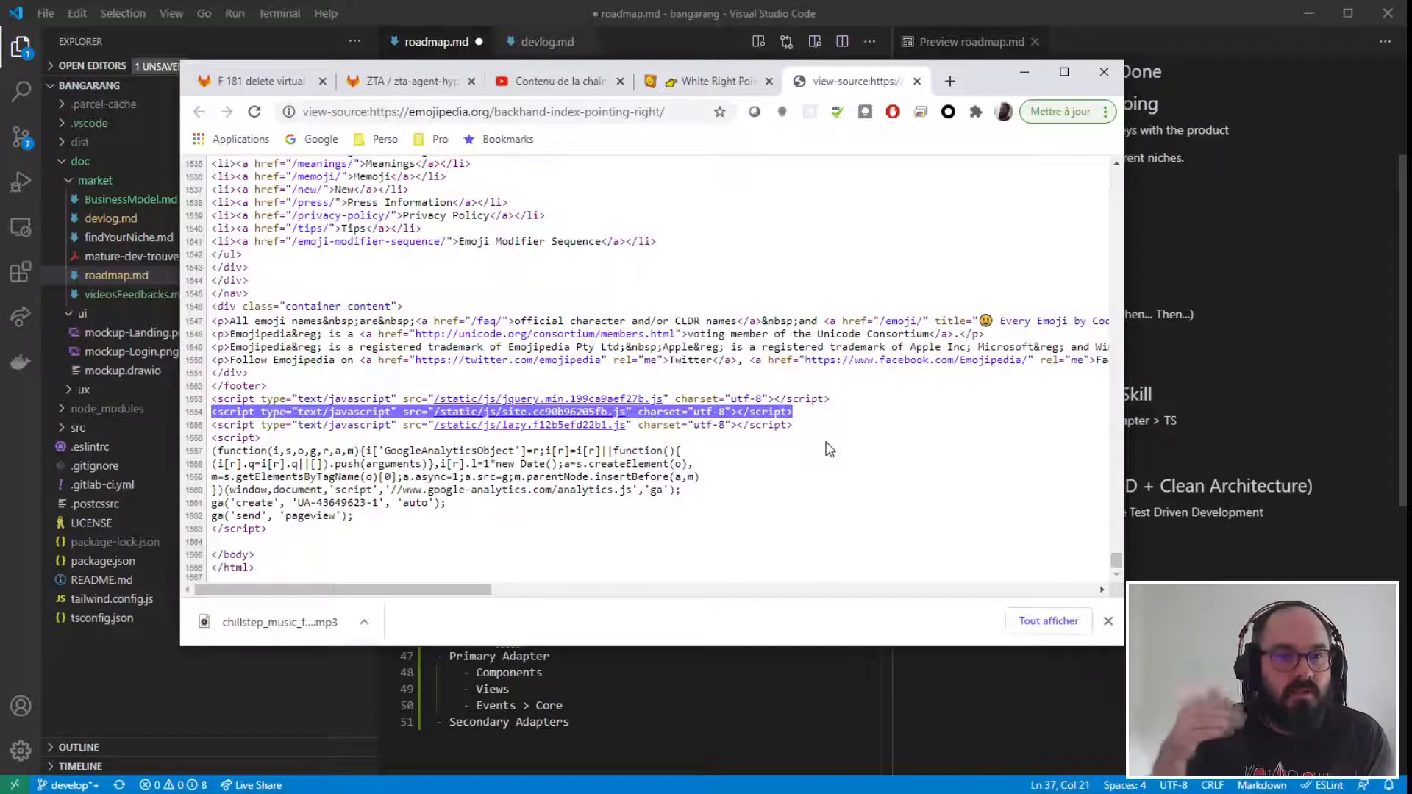
left_click_drag(825, 416, 203, 415)
left_click(474, 521)
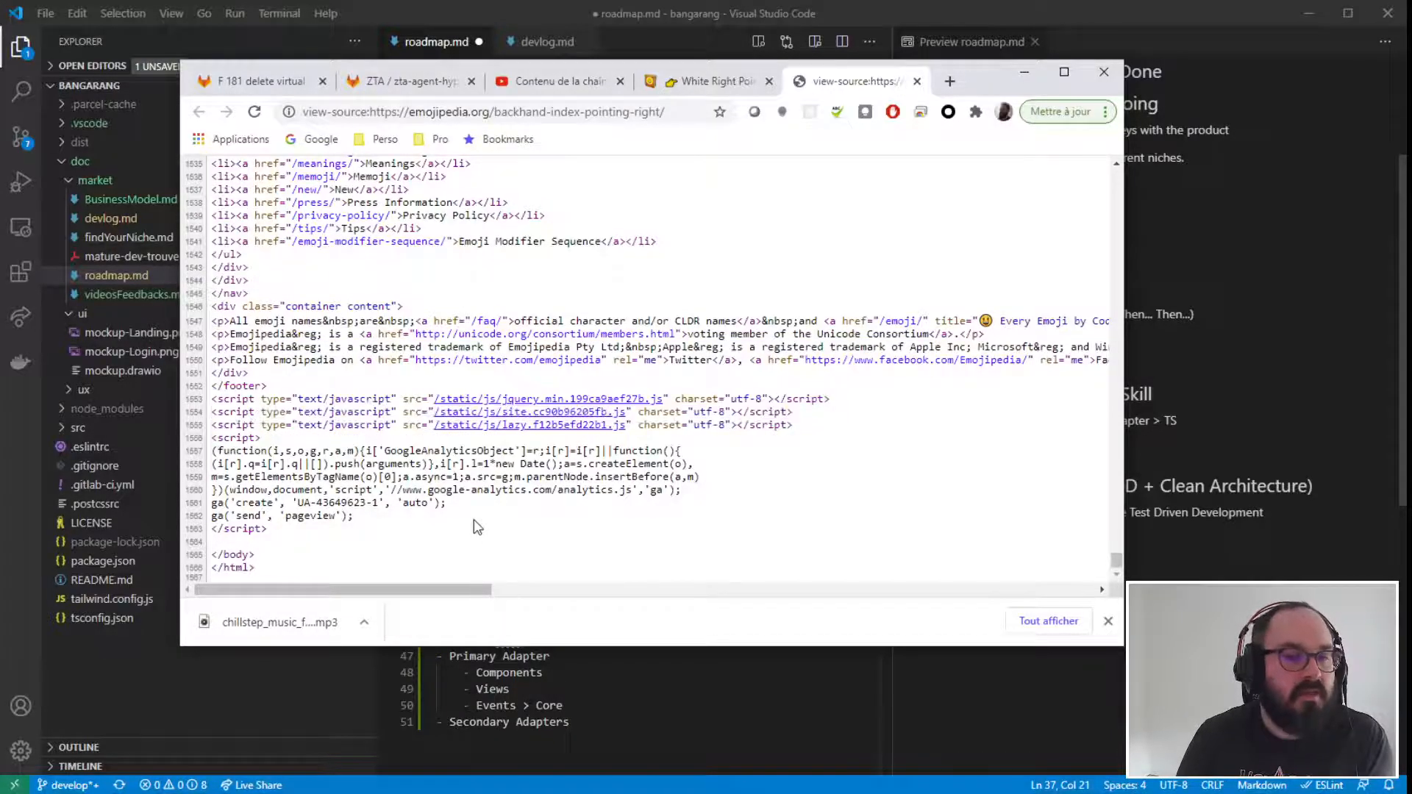
left_click(1026, 76)
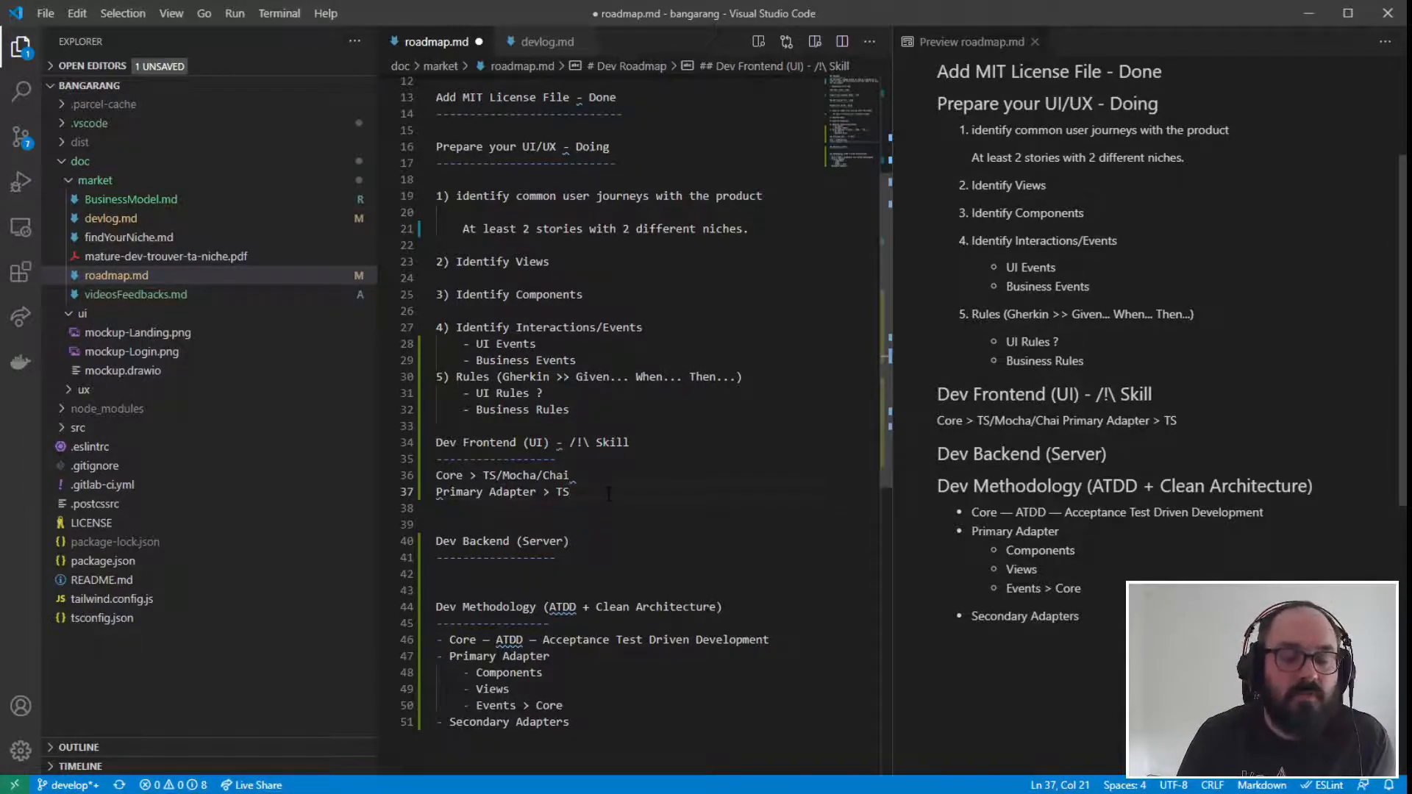
key("ctrl+shift+Left")
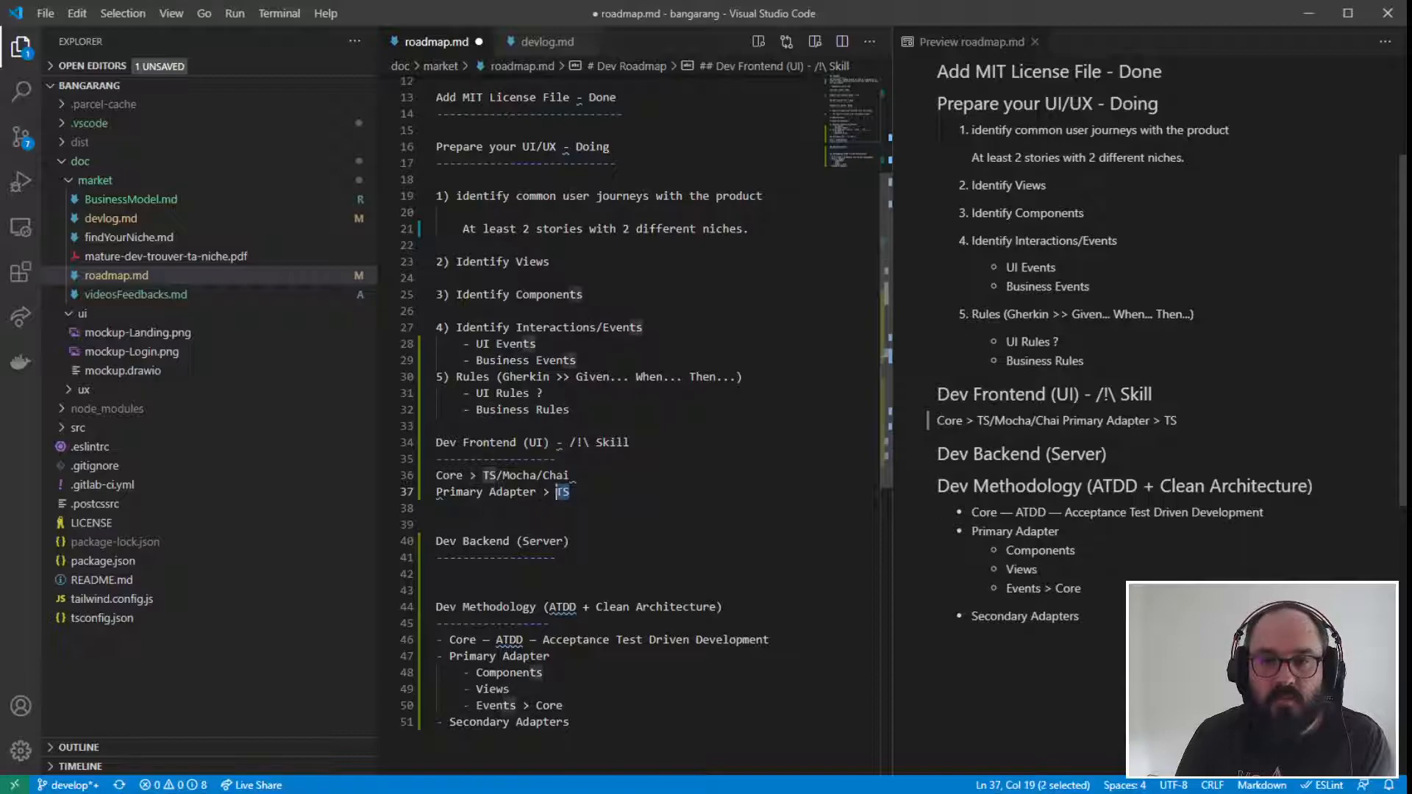
type("TS")
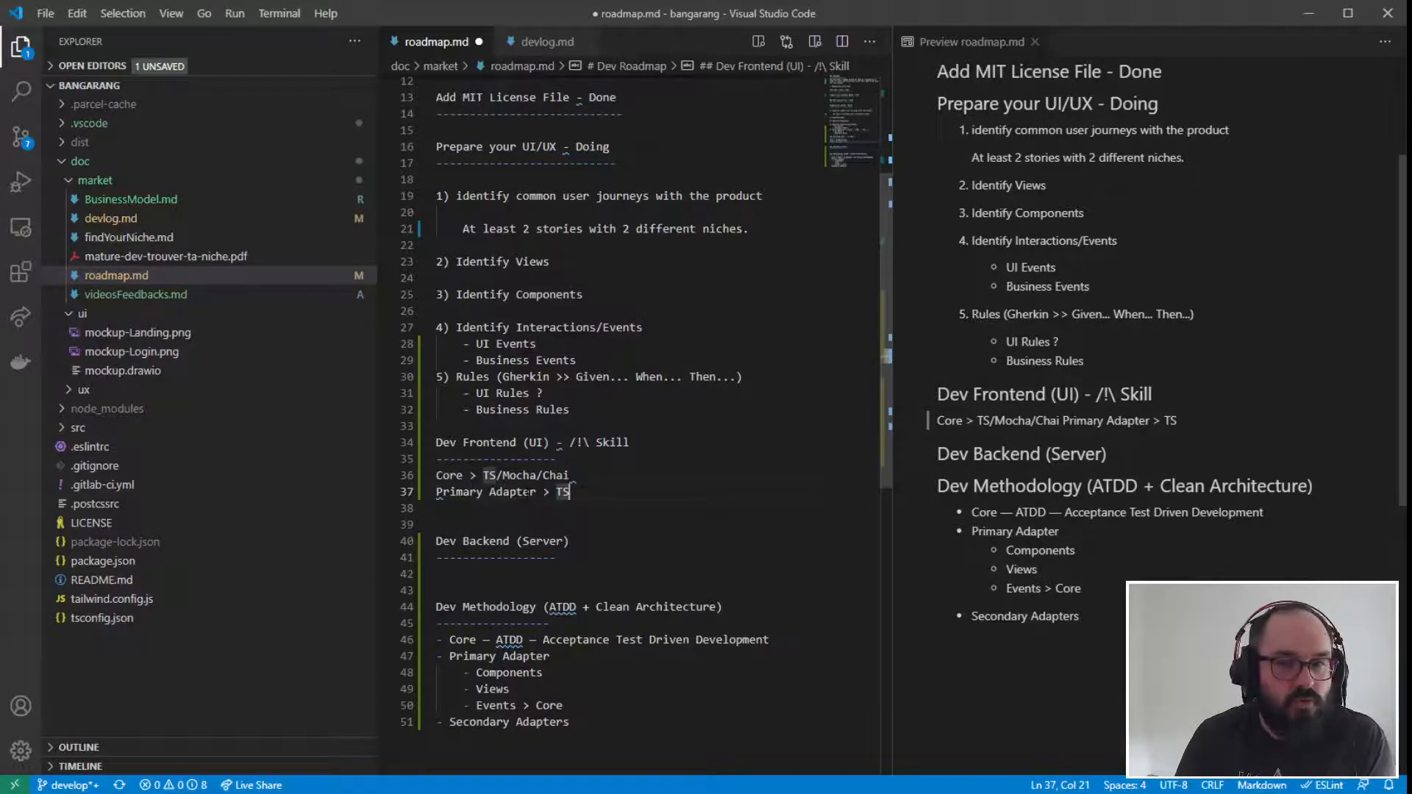
key("shift+Left")
key("shift+Left")
key("Right")
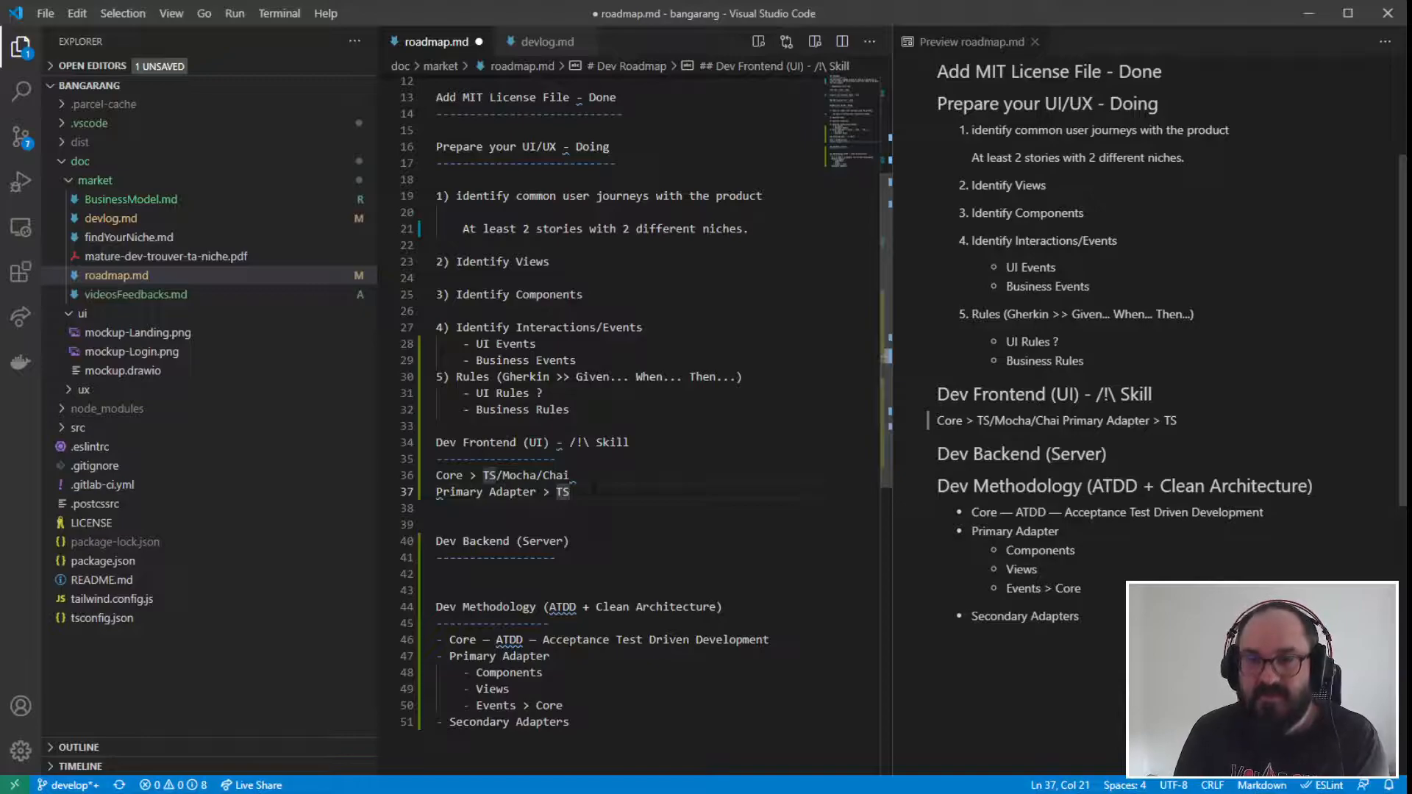
left_click_drag(570, 411, 365, 123)
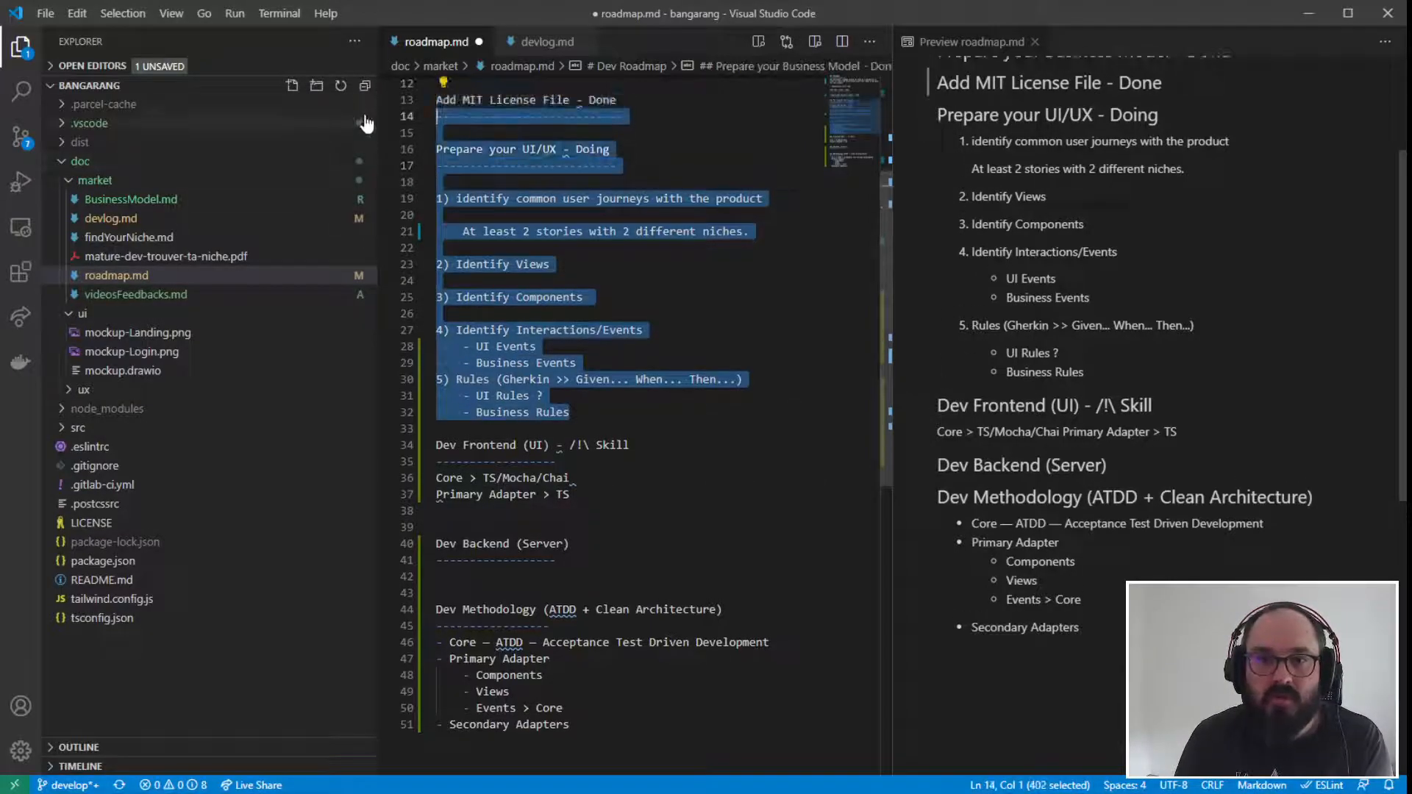
key("Right")
scroll(625, 368, "up", 4)
scroll(446, 365, "down", 5)
left_click_drag(436, 356, 572, 637)
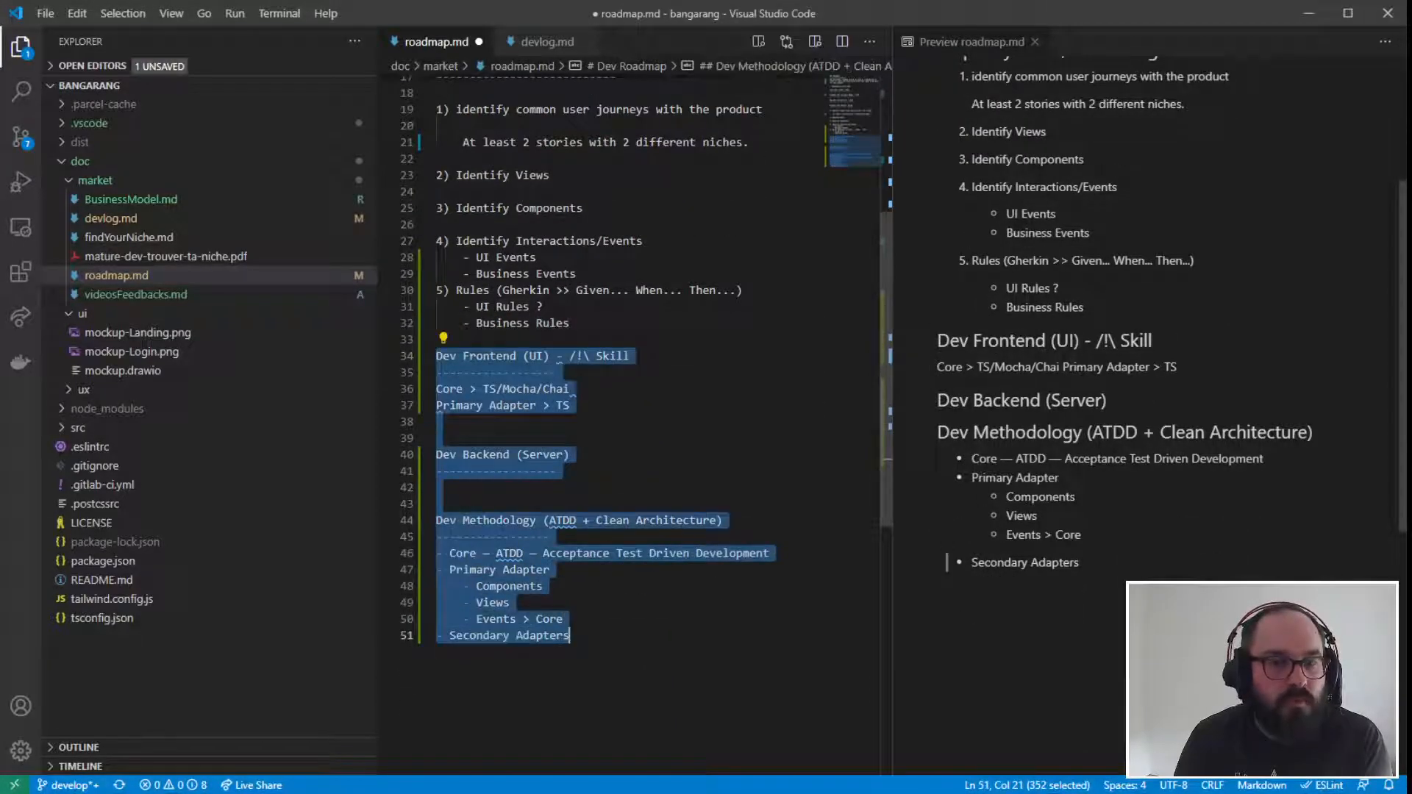
left_click(617, 418)
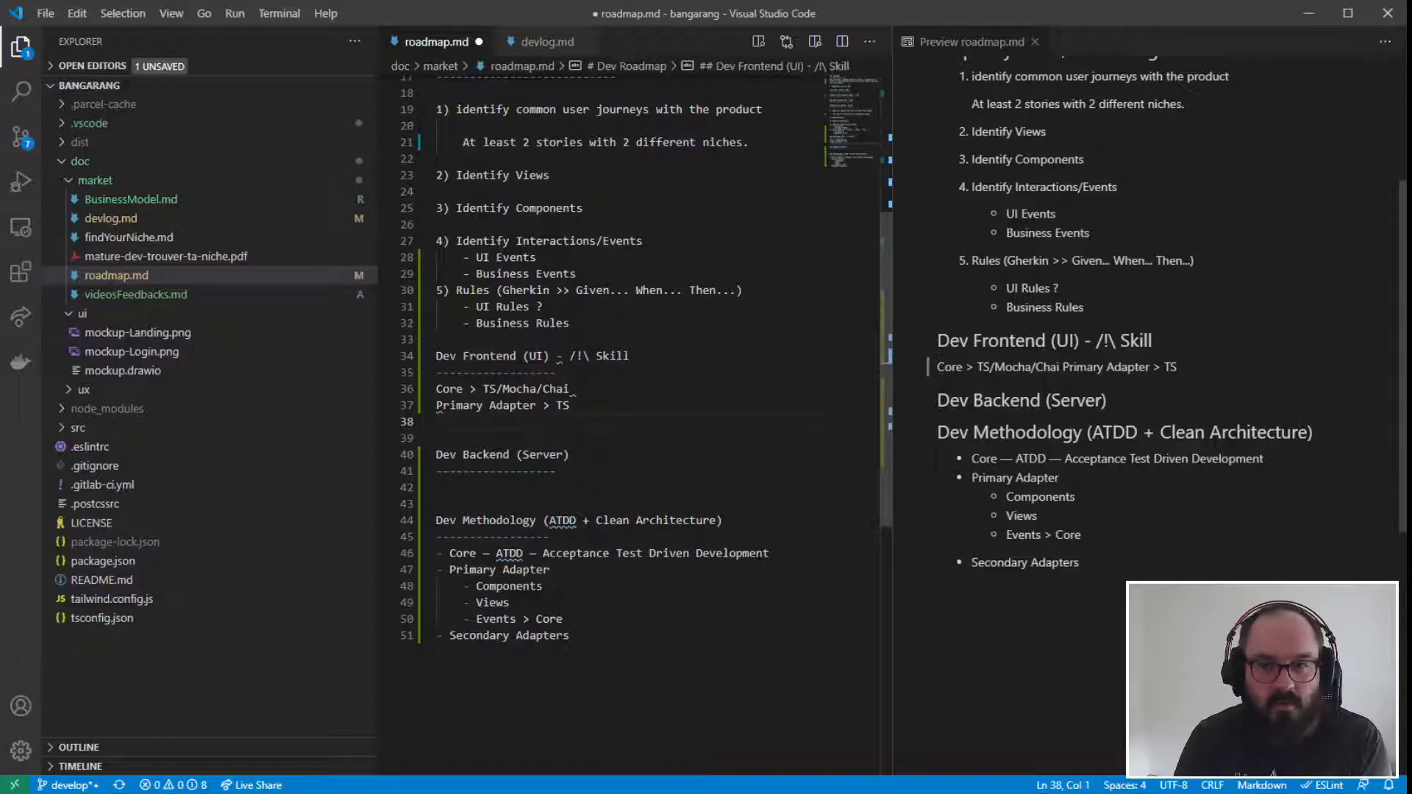
- Append "/ReactJs" to the "Primary Adapter > TS" line in the Dev Frontend section
left_click(571, 404)
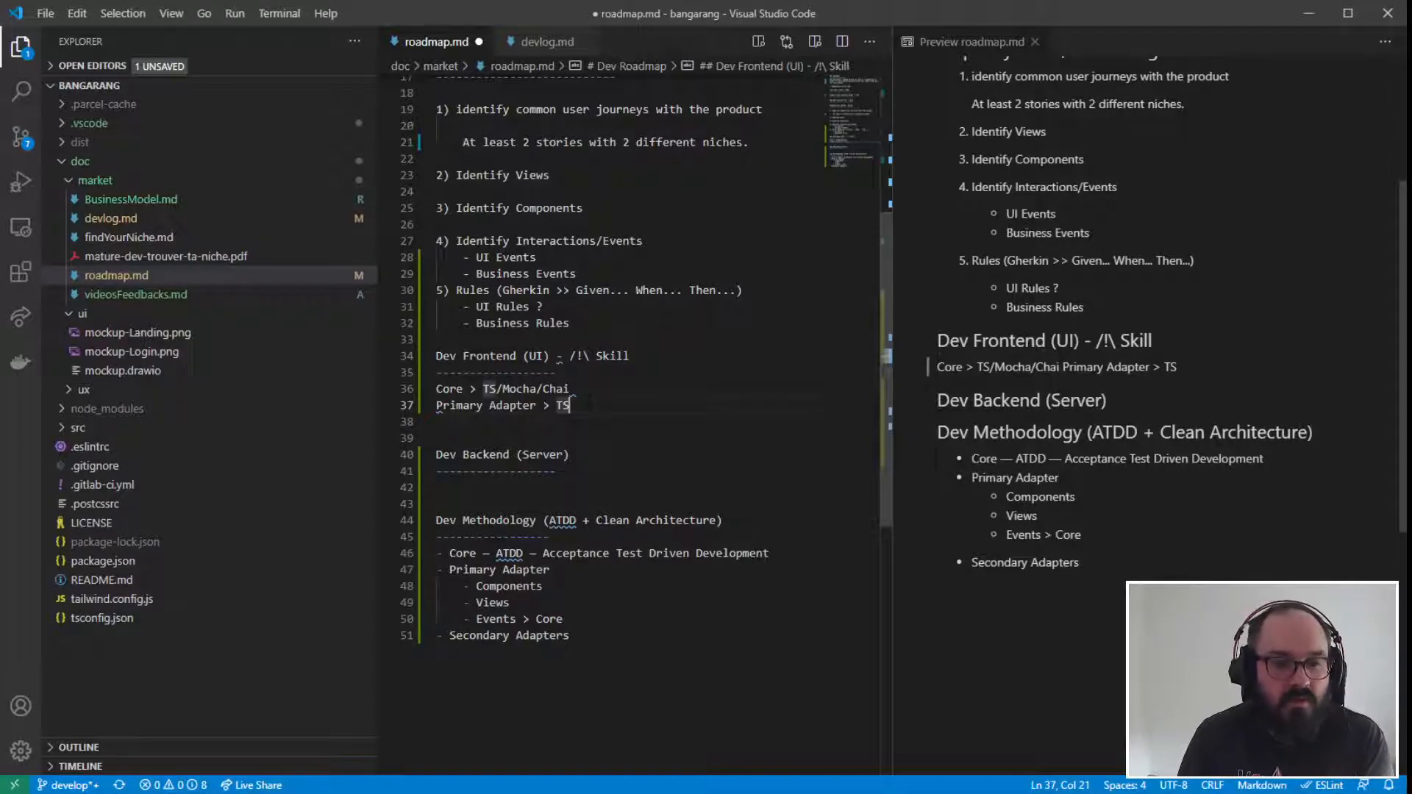
left_click(571, 389)
left_click(445, 405)
left_click(568, 407)
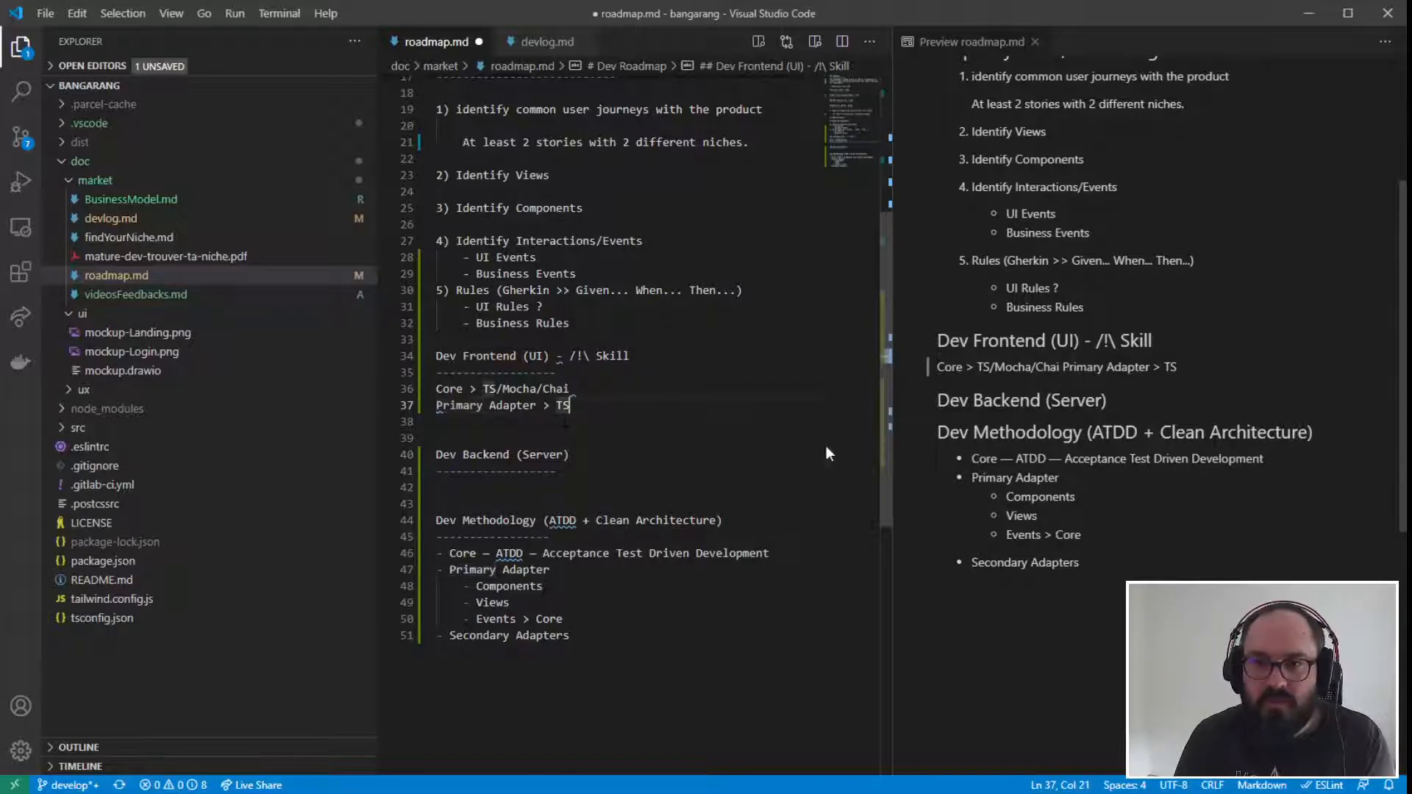
type("/ReactJS")
key("BackSpace")
type("s")
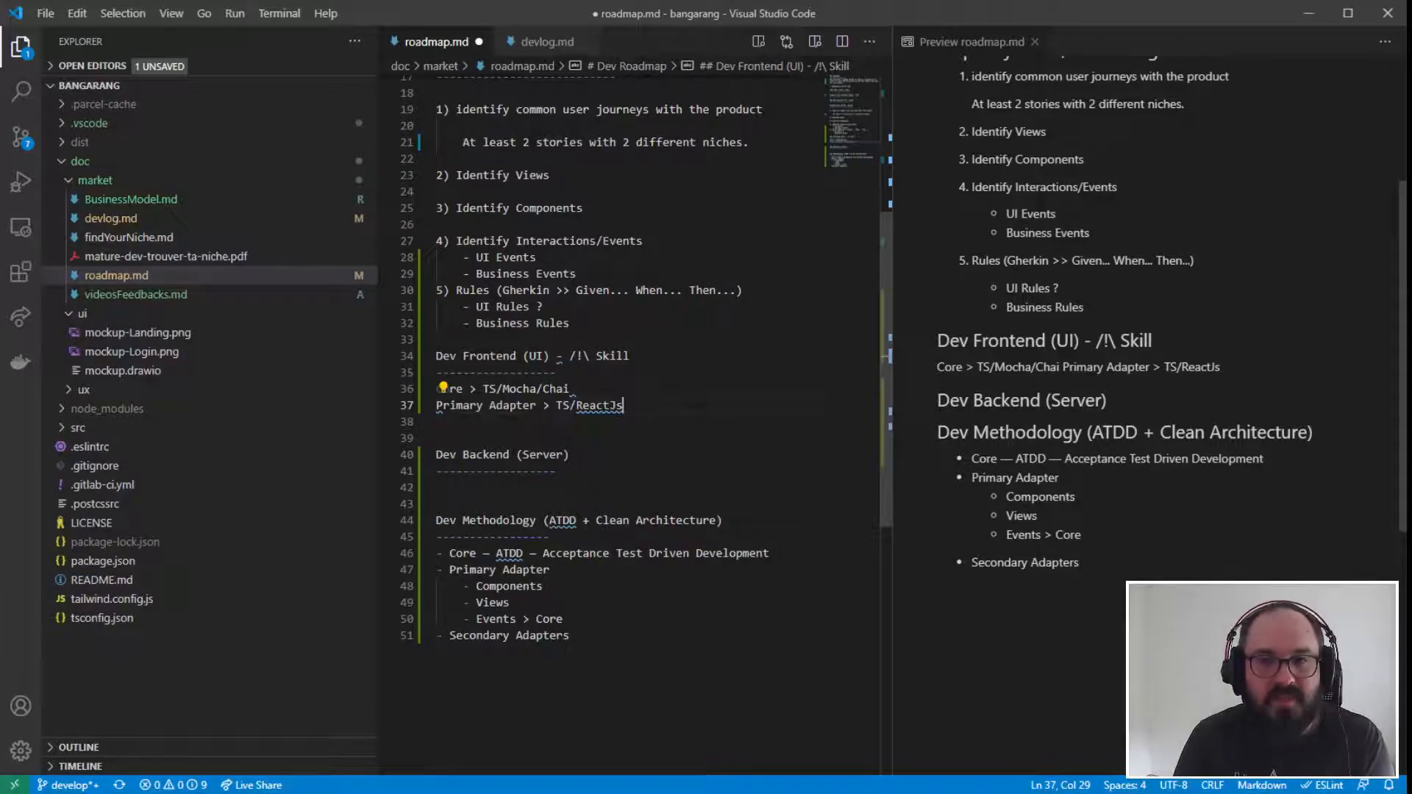
- Append "/Hooks" after "ReactJs" on the Primary Adapter line in the Dev Frontend section
left_click_drag(557, 405, 623, 406)
left_click(624, 405)
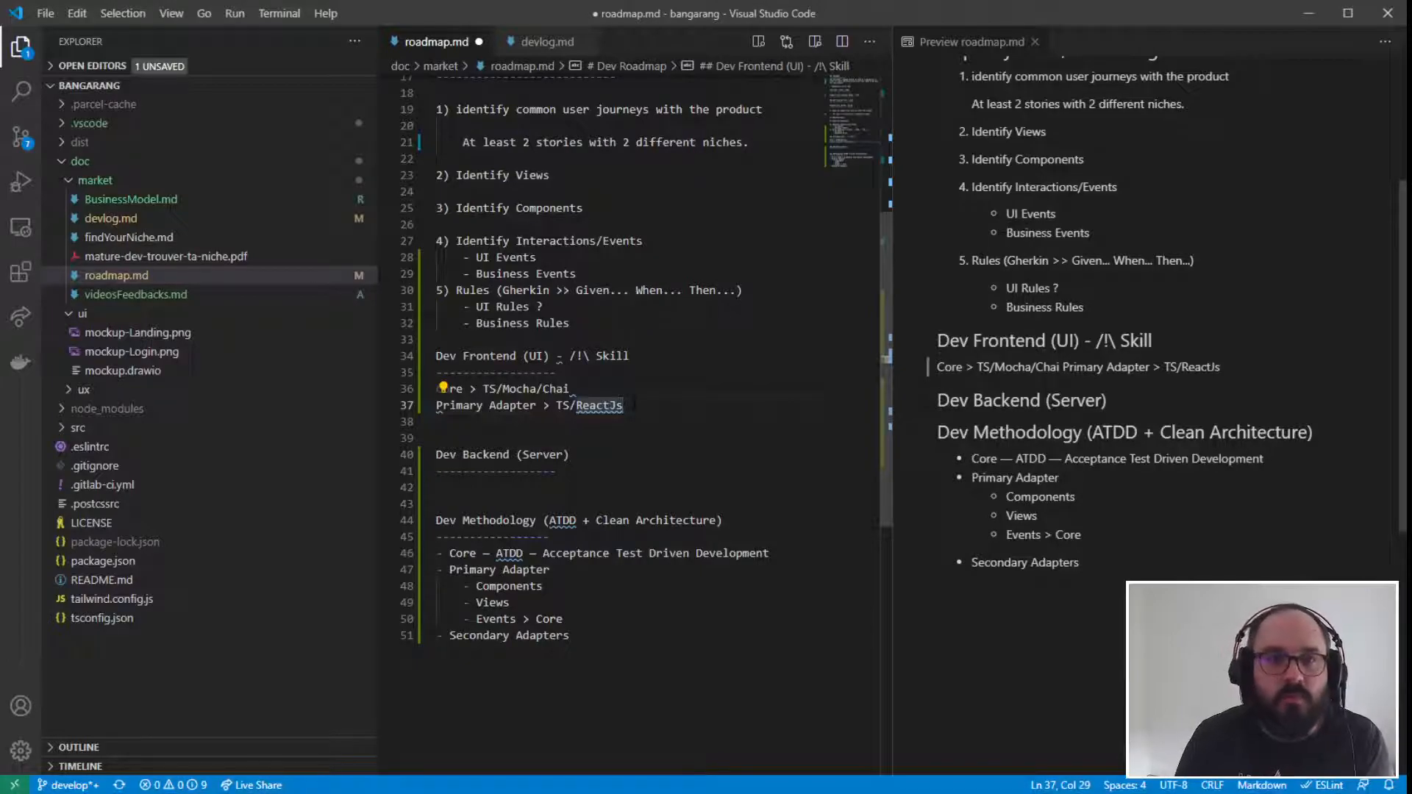
type("/Hoo")
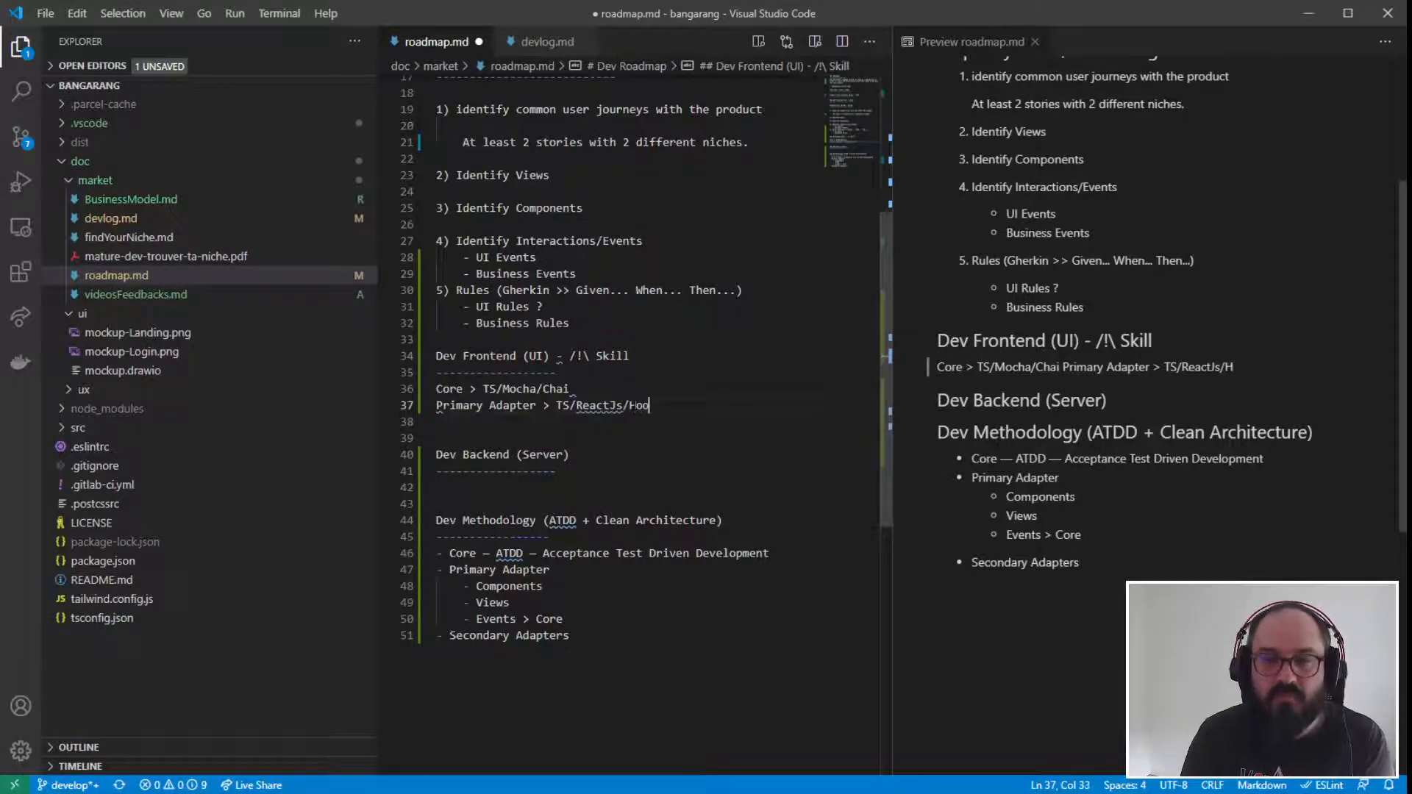
type("ks")
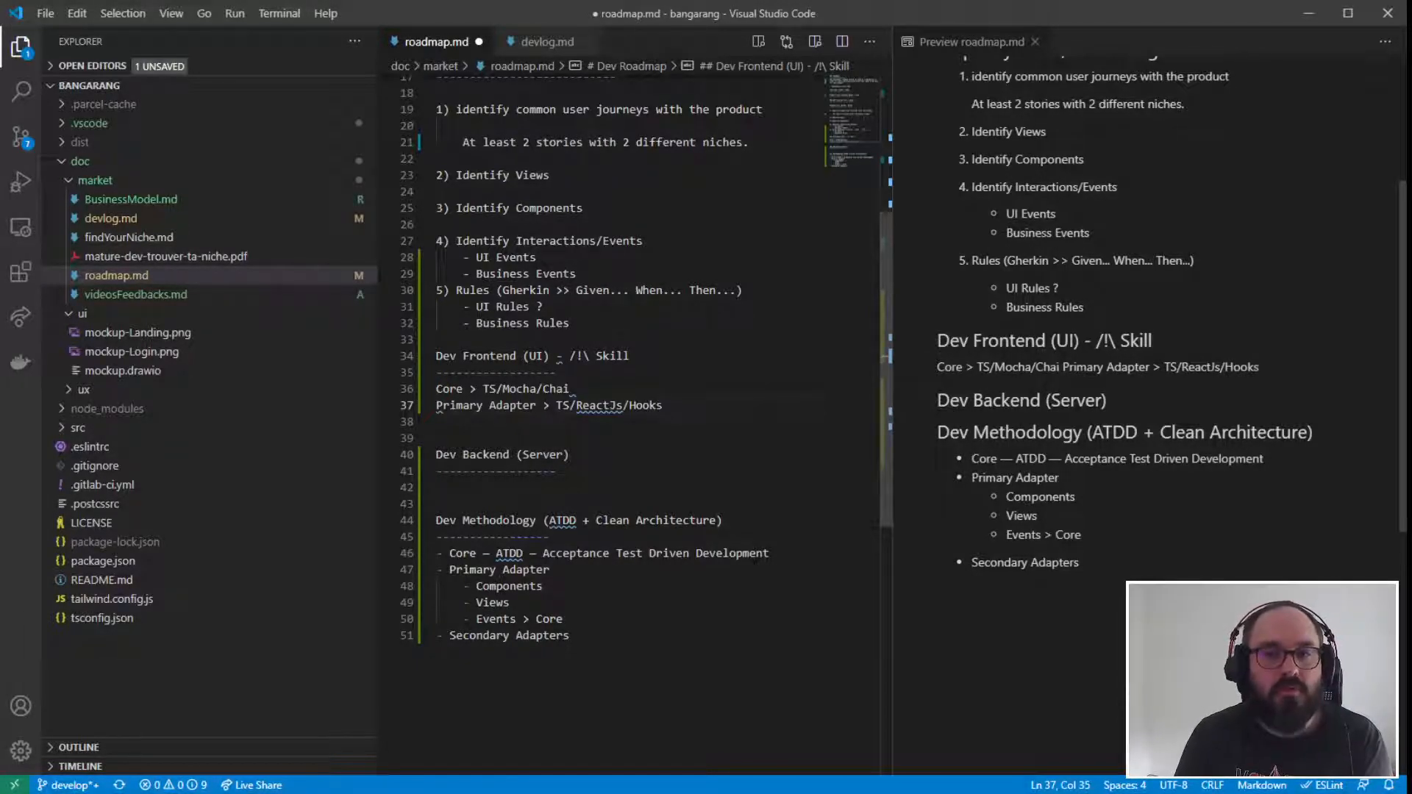
left_click(543, 586)
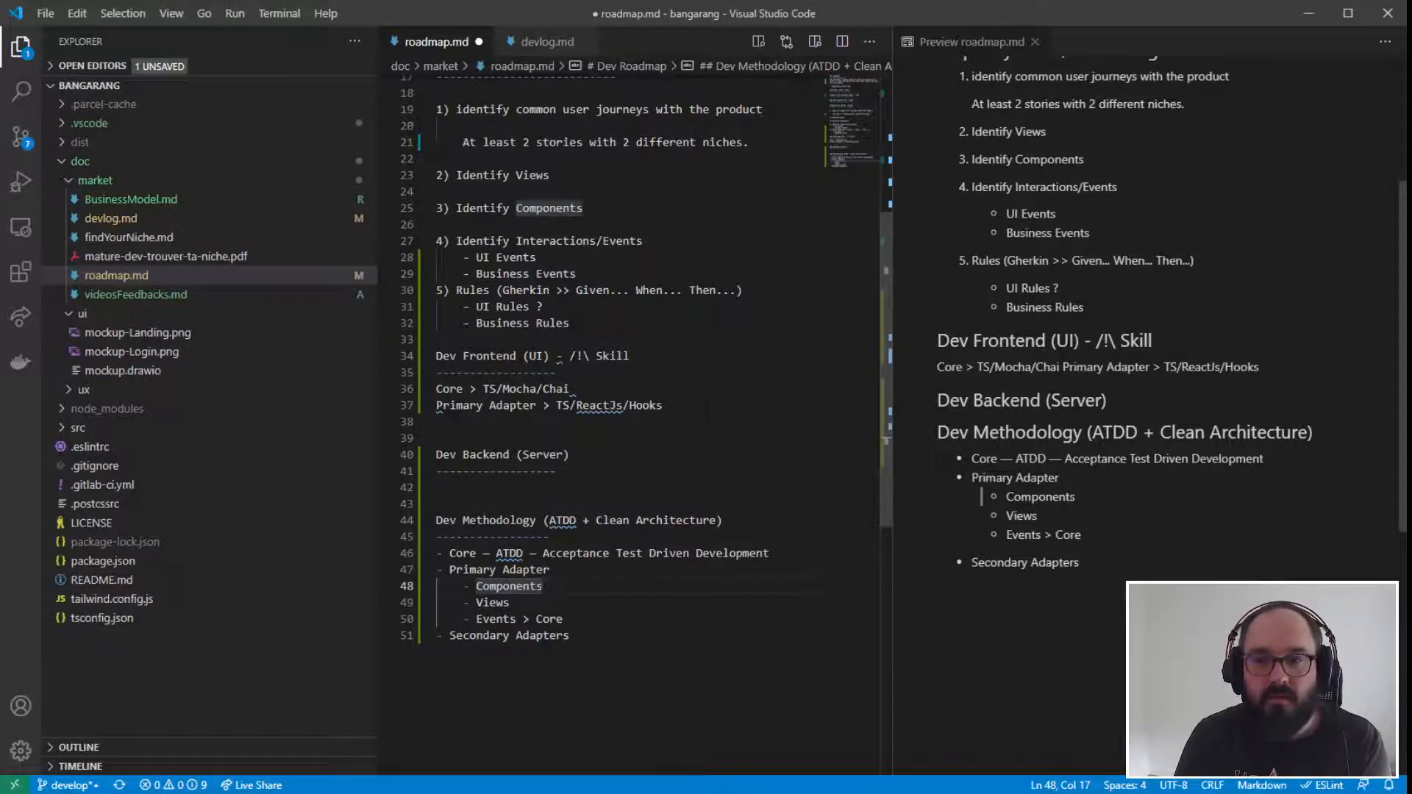
- Turn the Core and Primary Adapter lines of the Dev Frontend section into Markdown list items starting with "- "
left_click(664, 406)
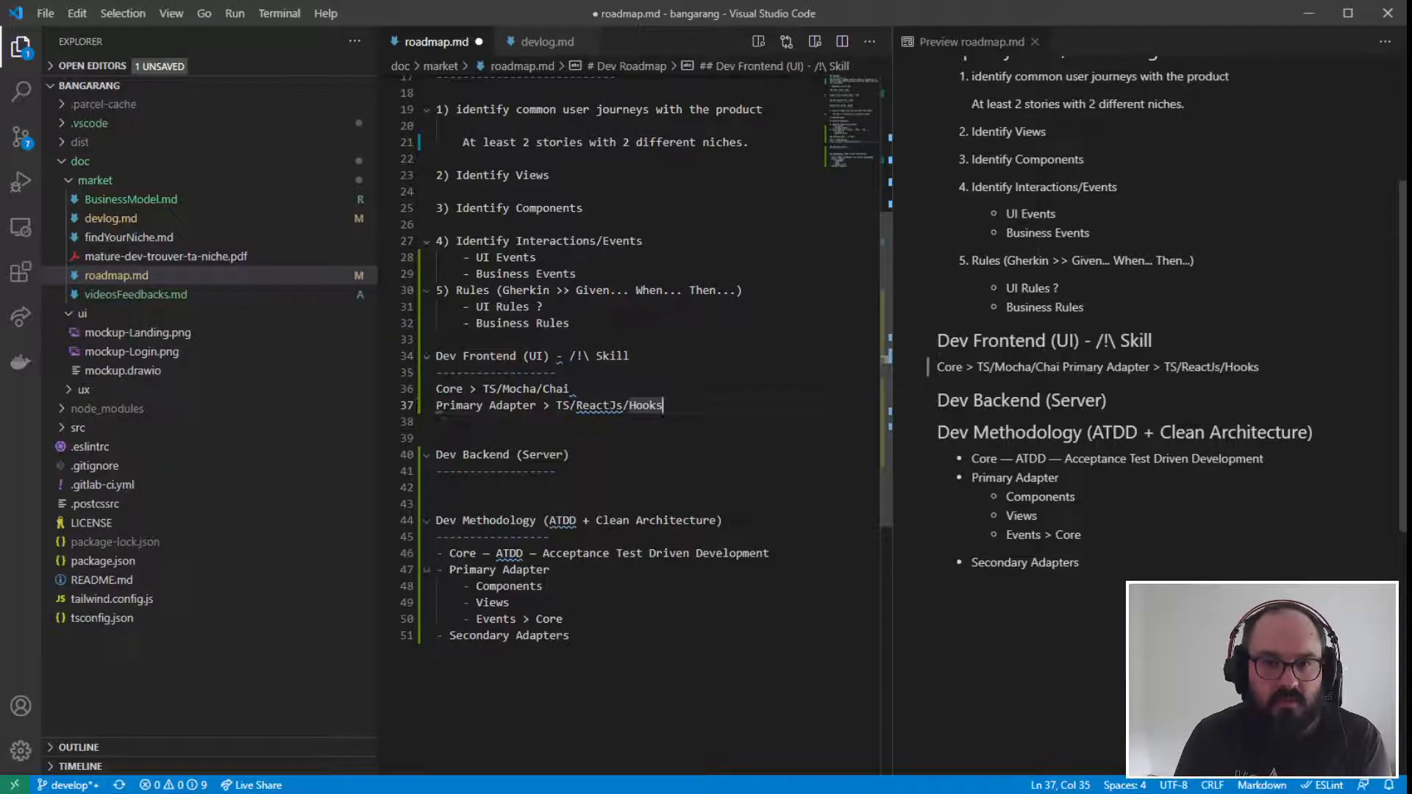
left_click(436, 390)
type("-")
left_click(436, 406)
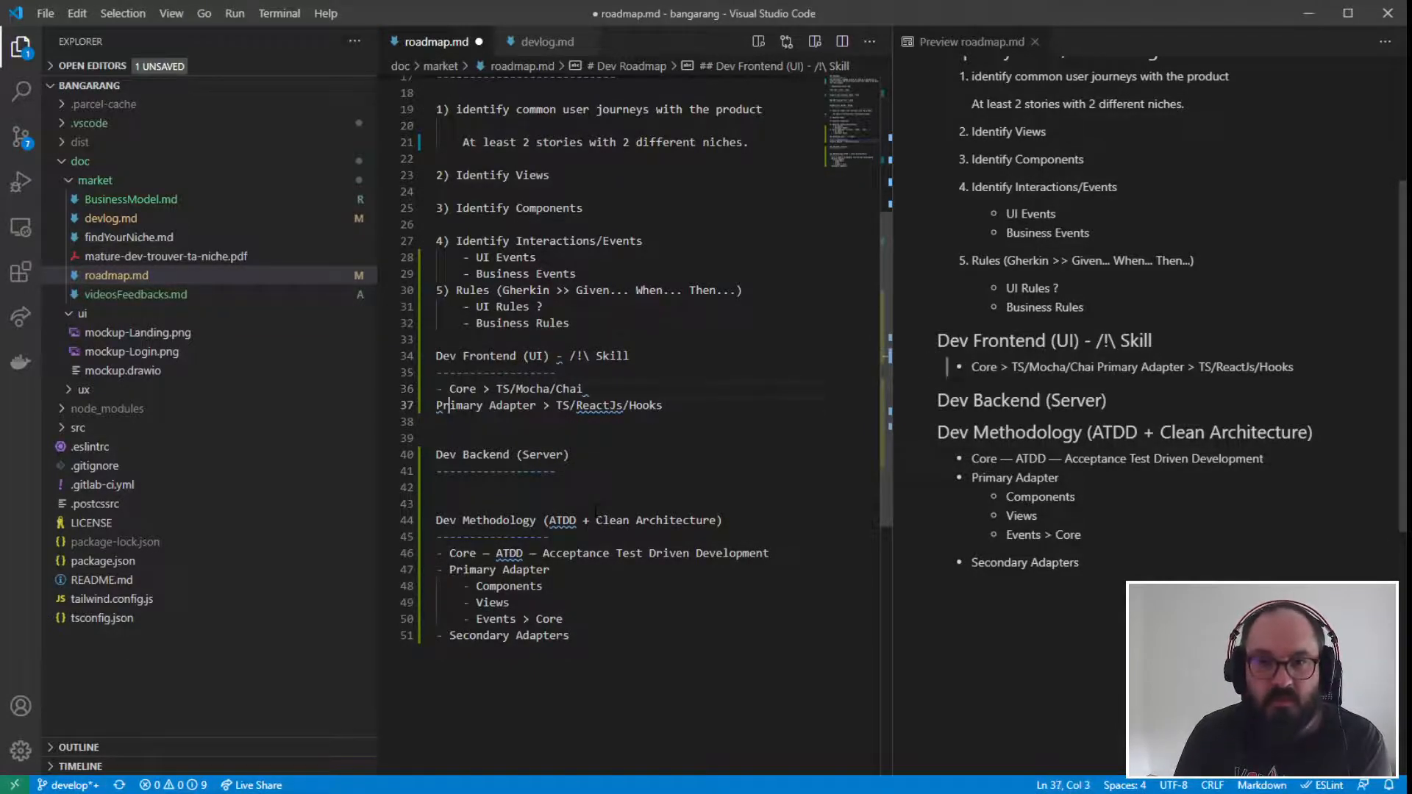
type("-")
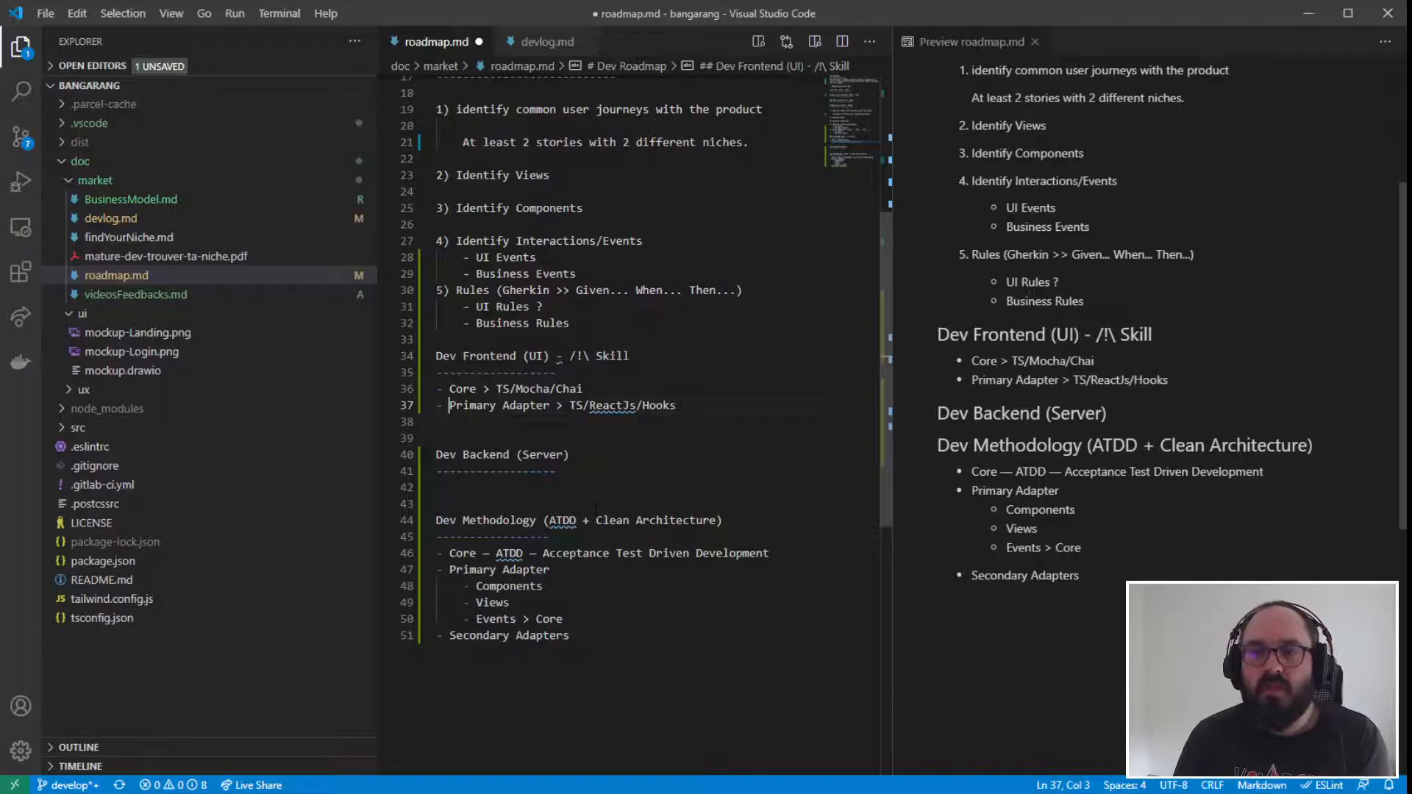
- Add a new list item "- Secondary Adapter >" directly below the Primary Adapter item in the Dev Frontend section
left_click(677, 405)
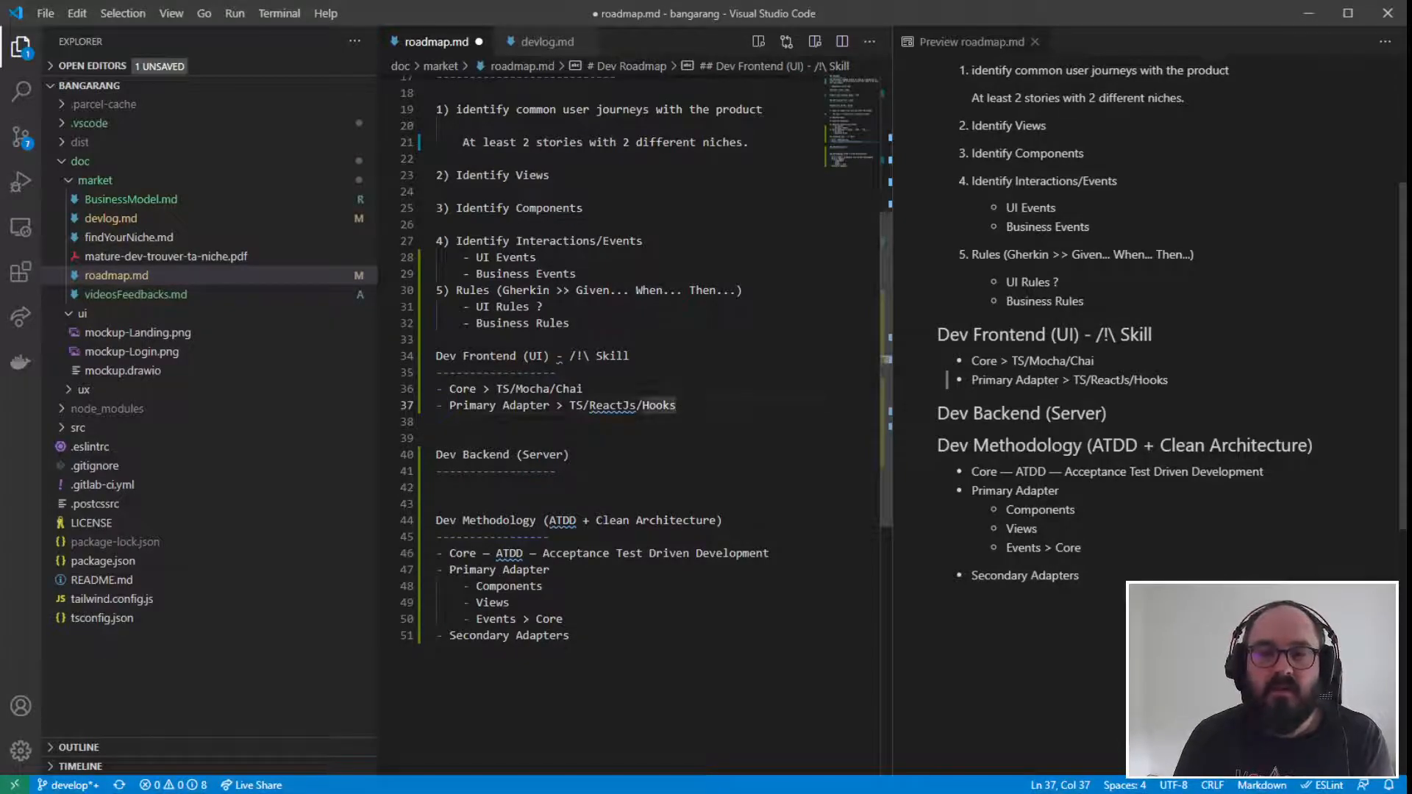
key("Return")
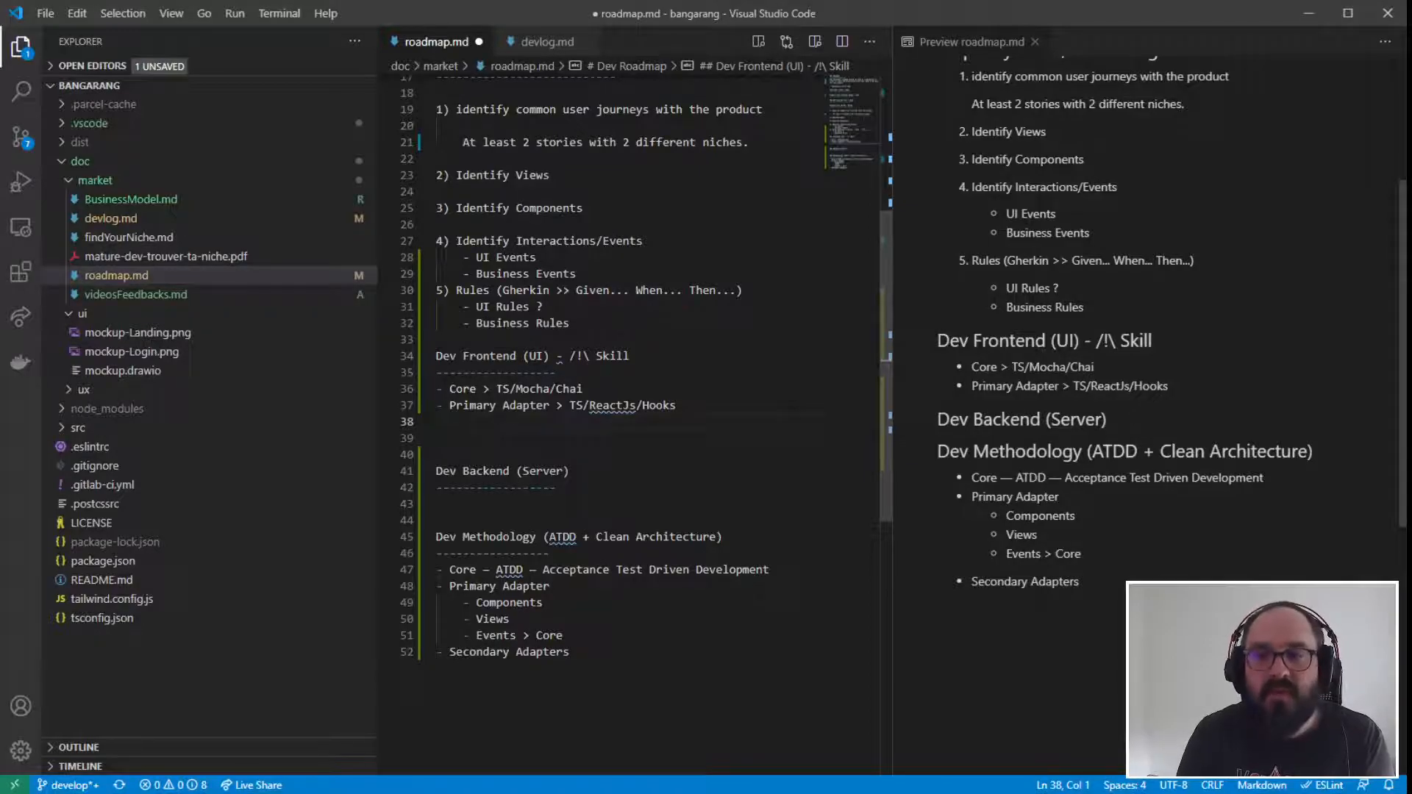
left_click_drag(677, 405, 409, 396)
left_click(478, 439)
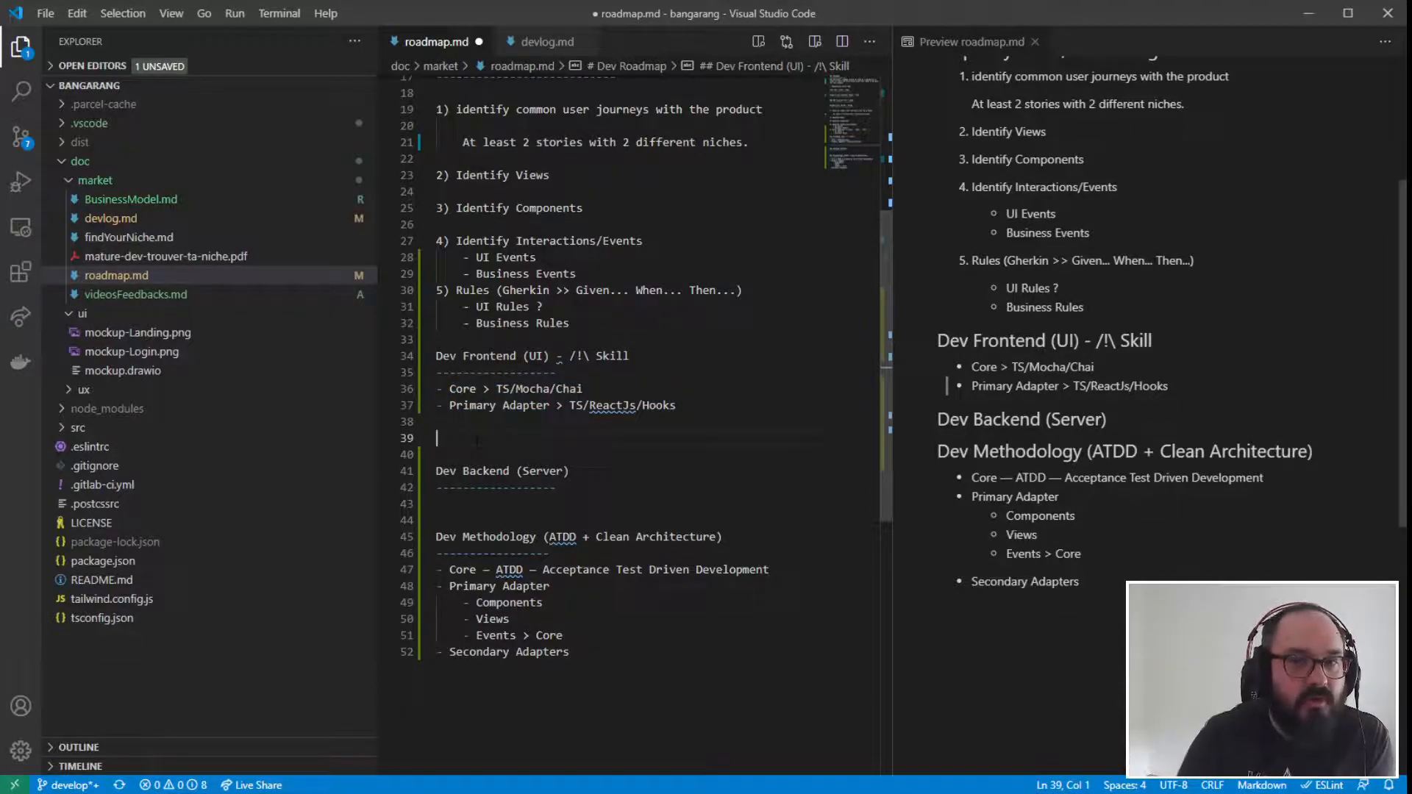
left_click_drag(436, 388, 583, 388)
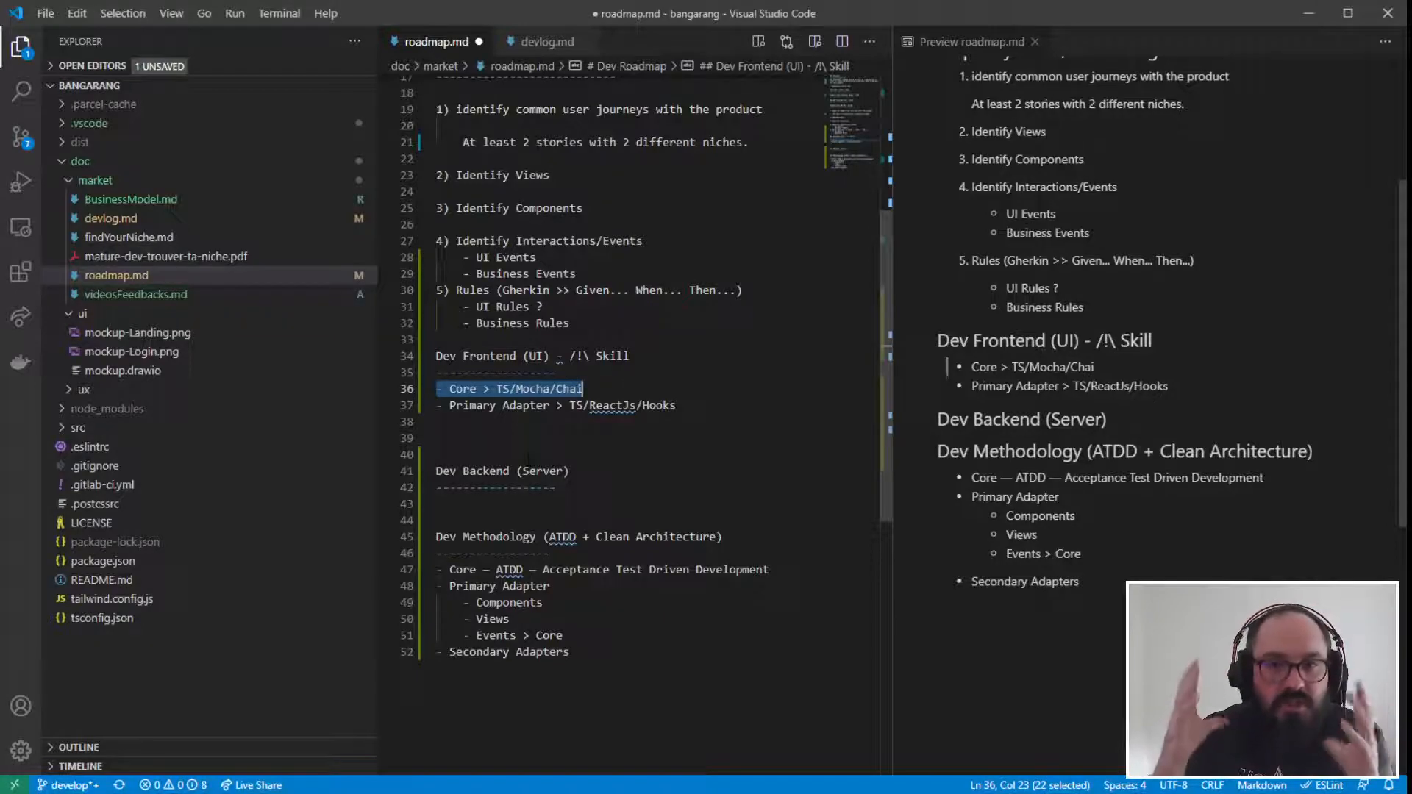
left_click(531, 424)
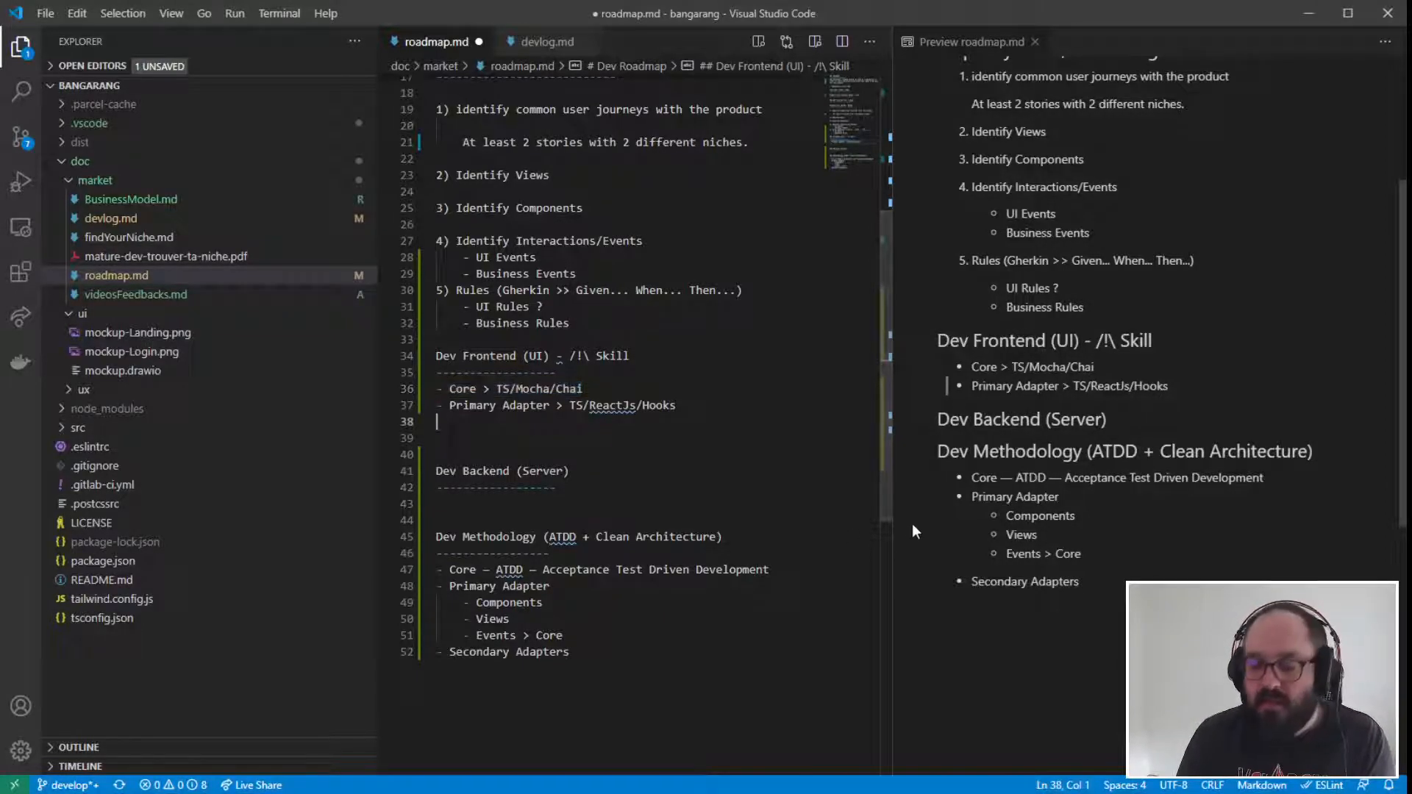
type("- S")
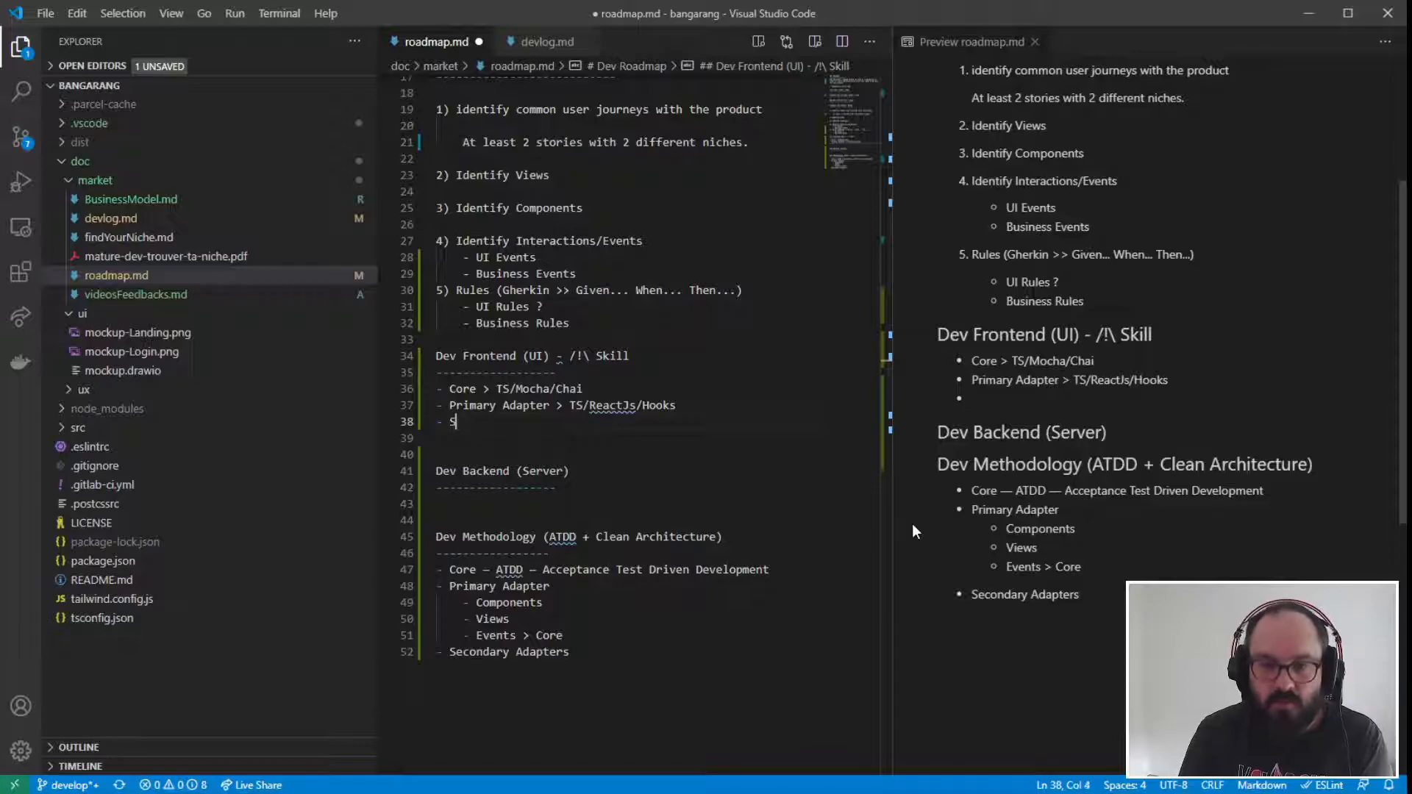
type("econdary Adapter")
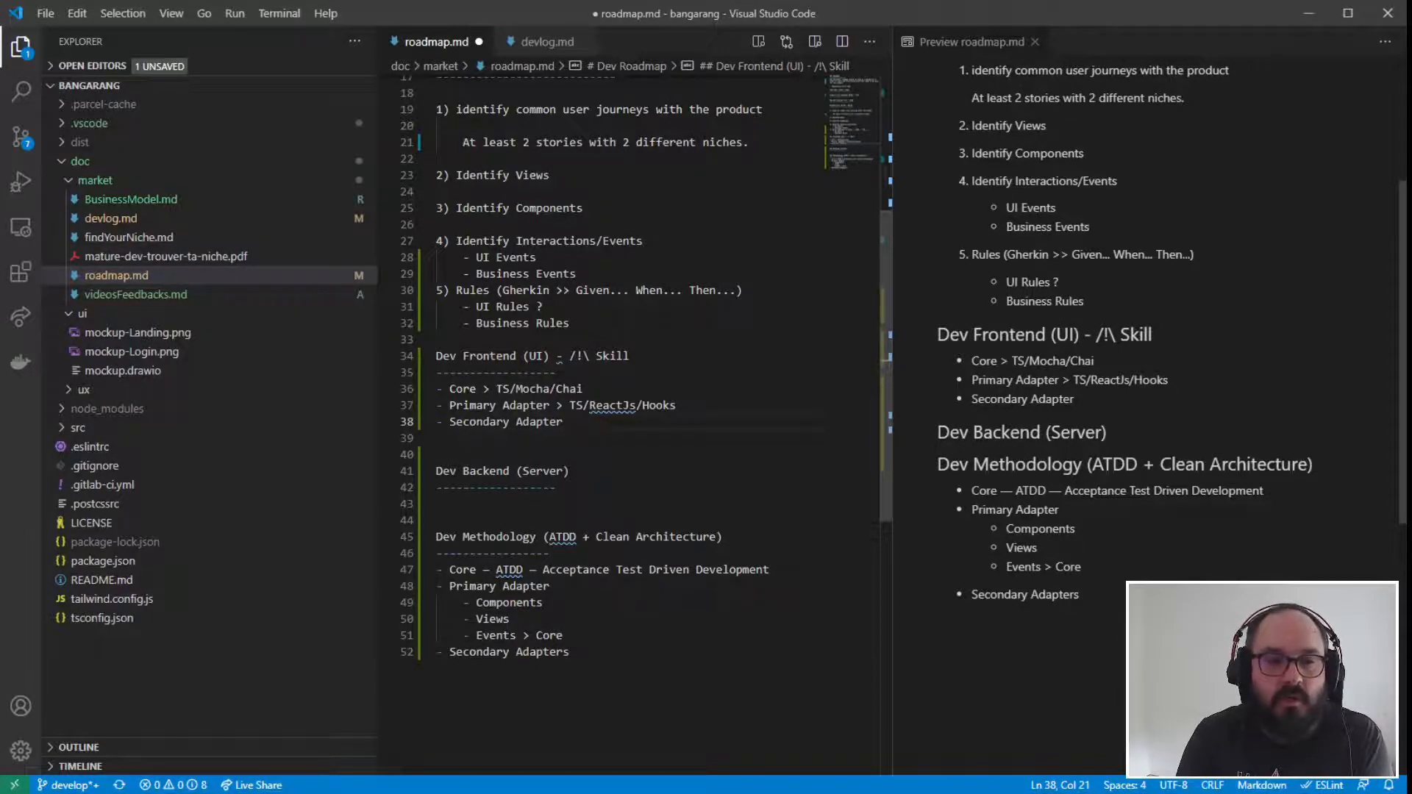
type(">")
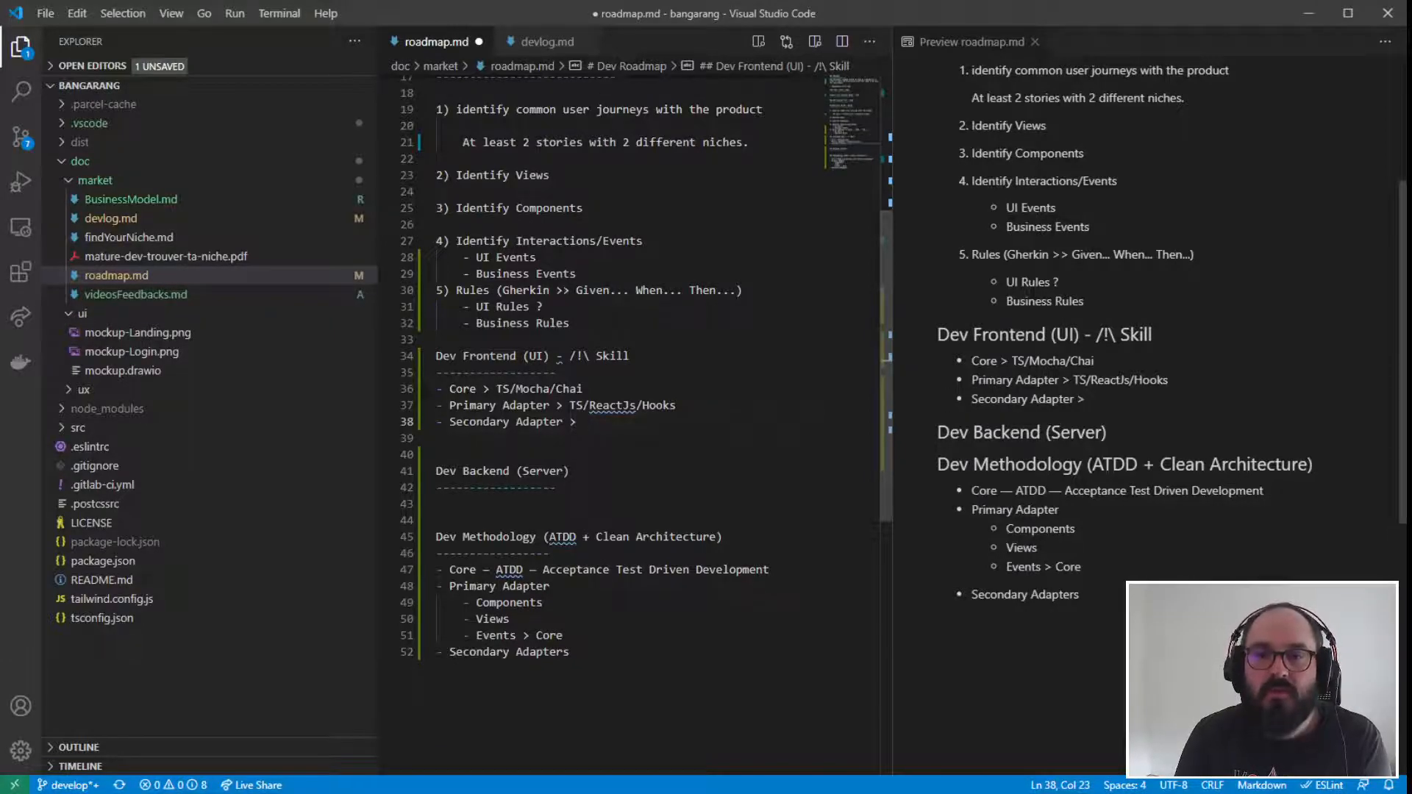
- Complete the Secondary Adapter item in the Dev Frontend section with "HTTP/REST"
left_click_drag(565, 501, 362, 473)
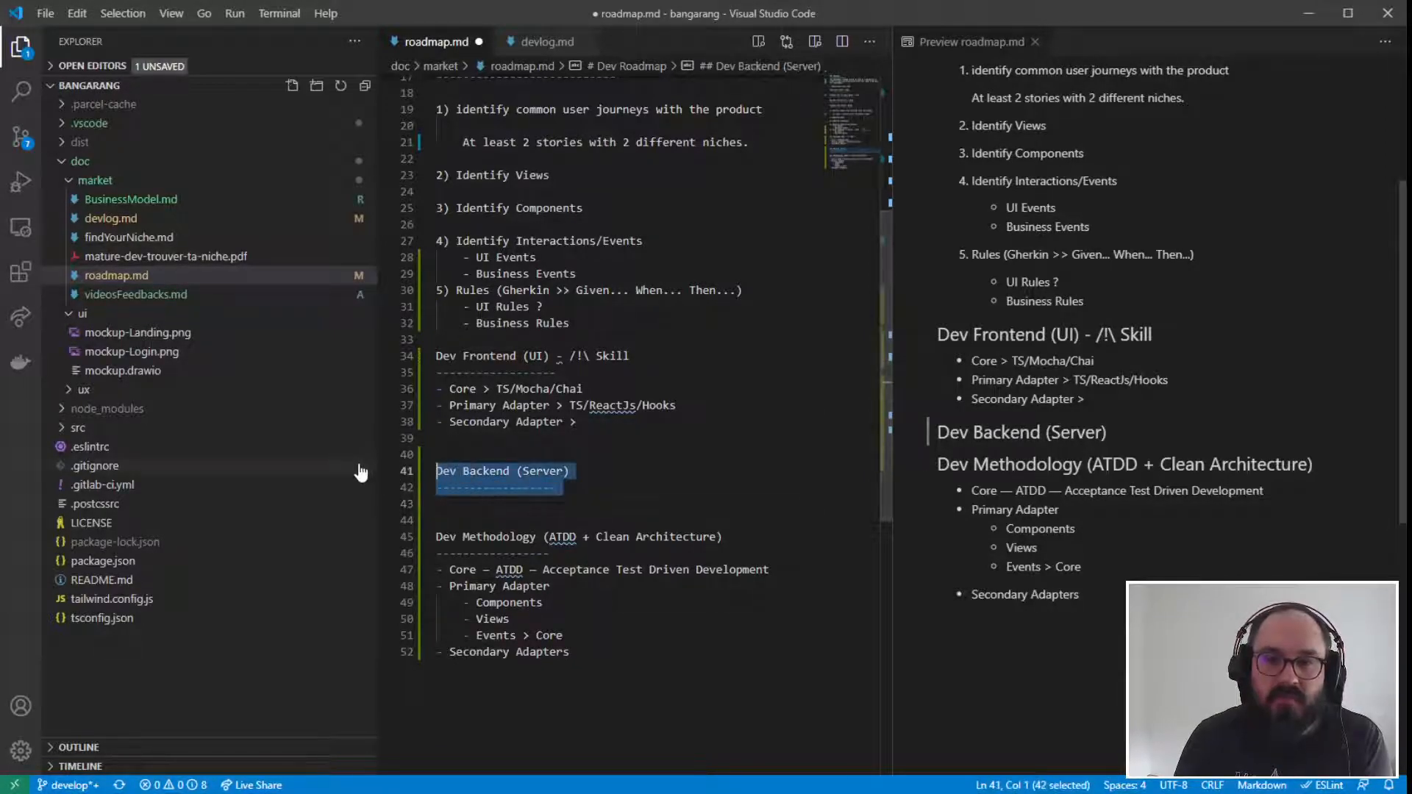
left_click(639, 423)
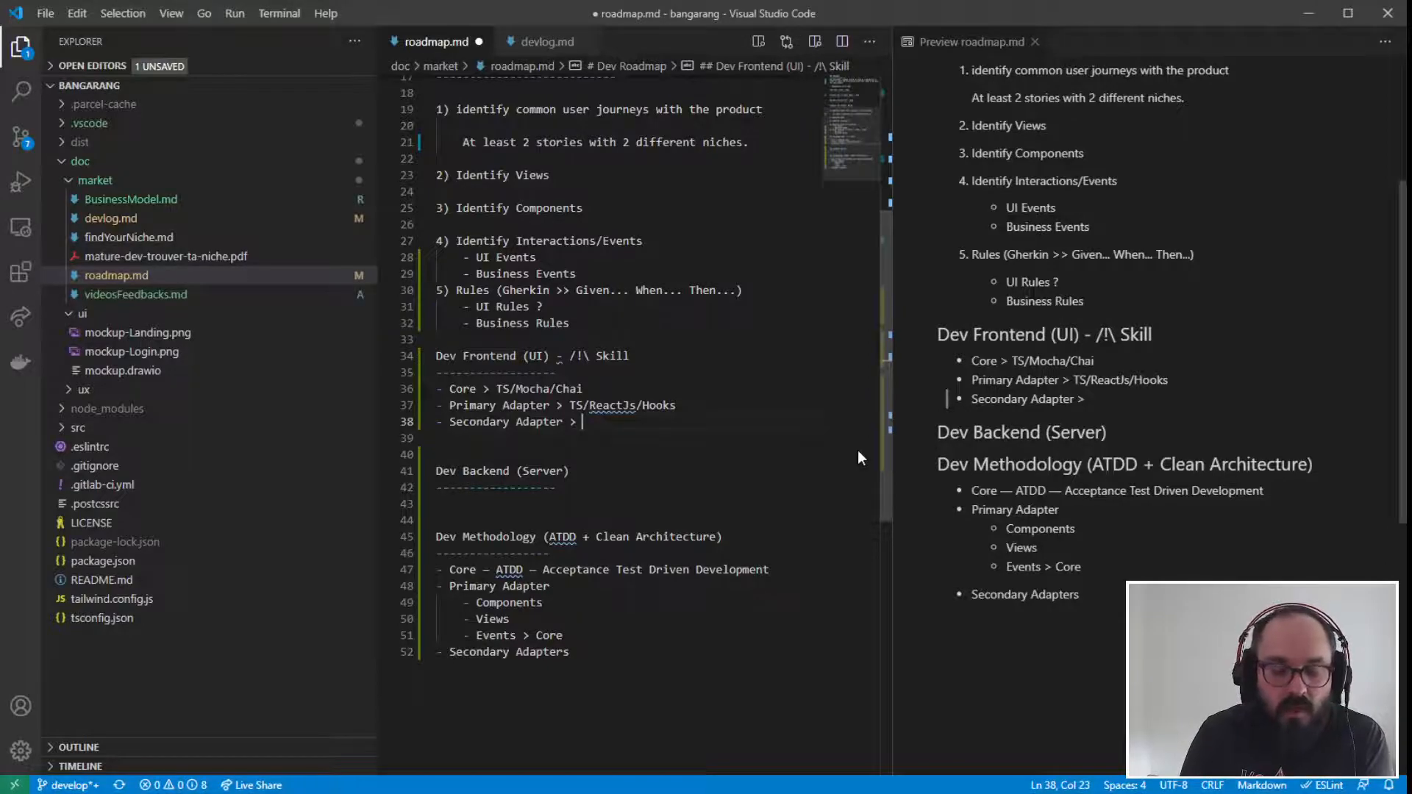
type("H")
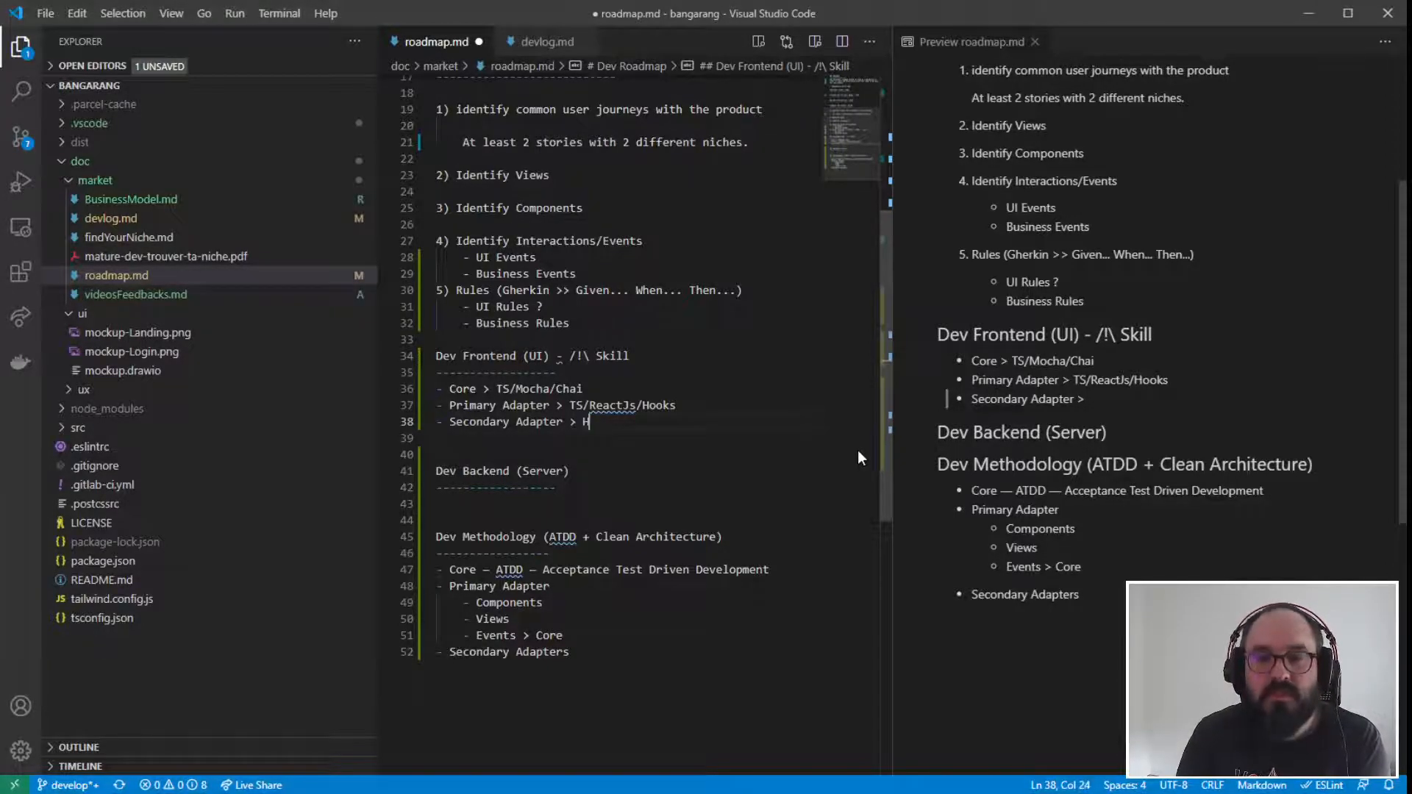
type("TTP/")
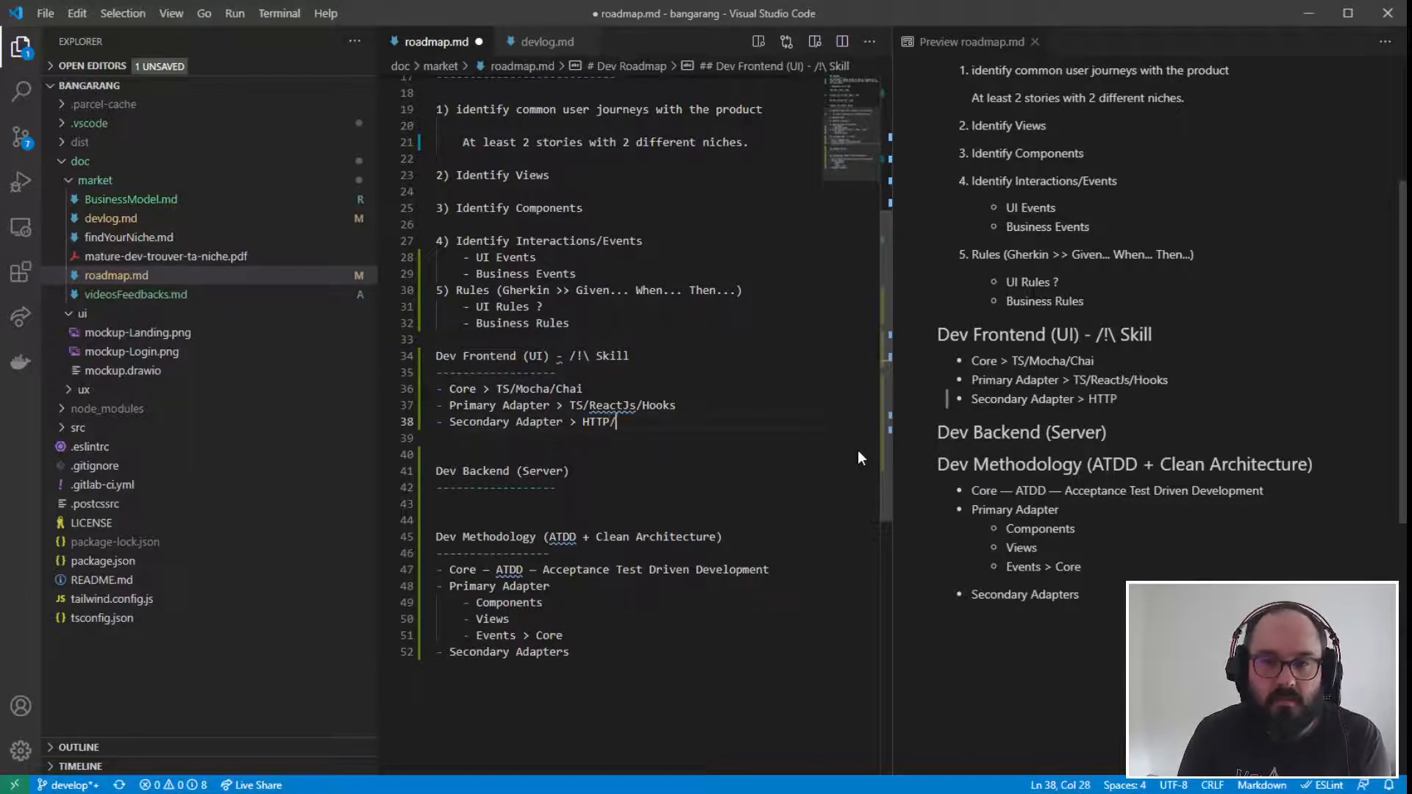
type("REST")
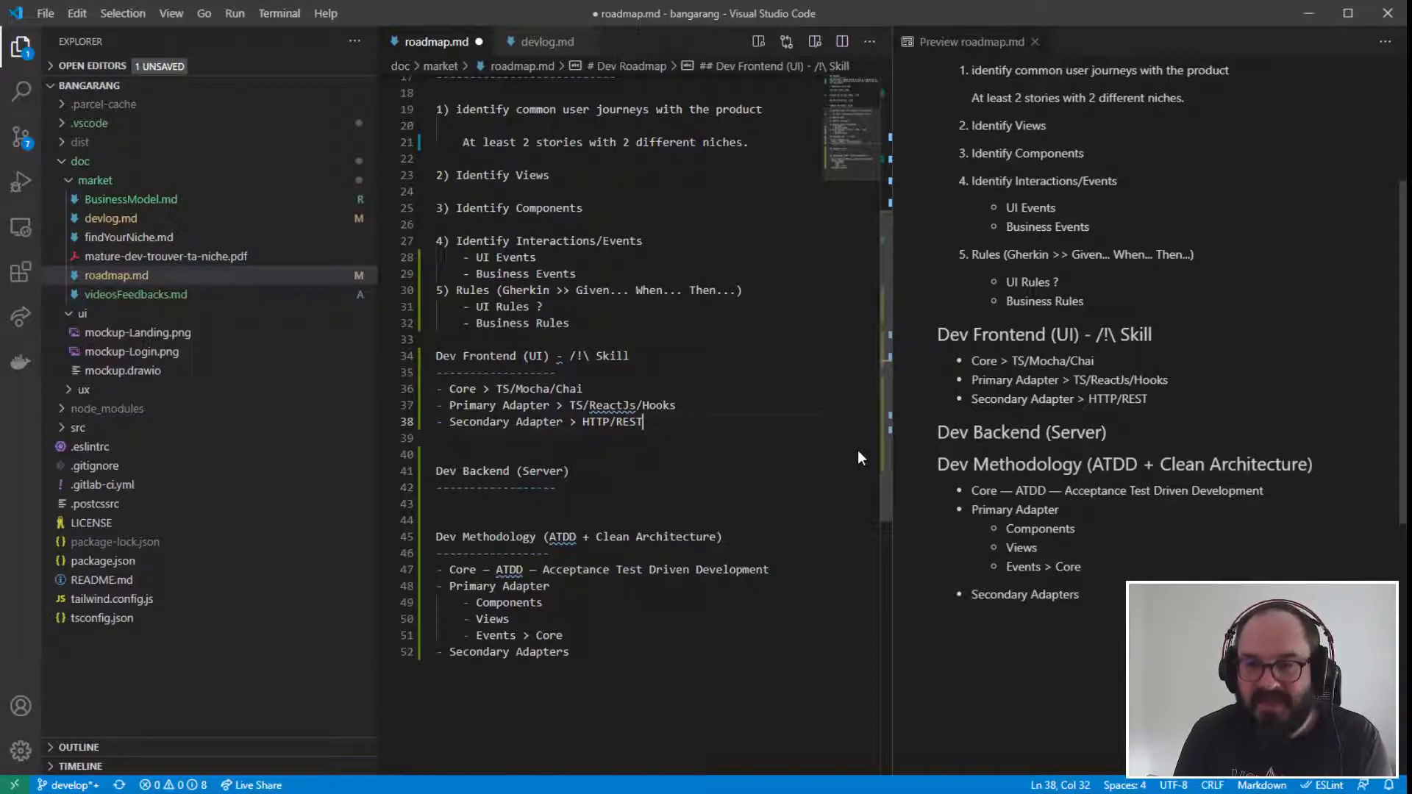
- Insert three blank lines beneath the Dev Backend (Server) heading and place the cursor on the first line below its underline
scroll(858, 451, "down", 2)
scroll(644, 339, "up", 1)
left_click_drag(644, 379, 407, 380)
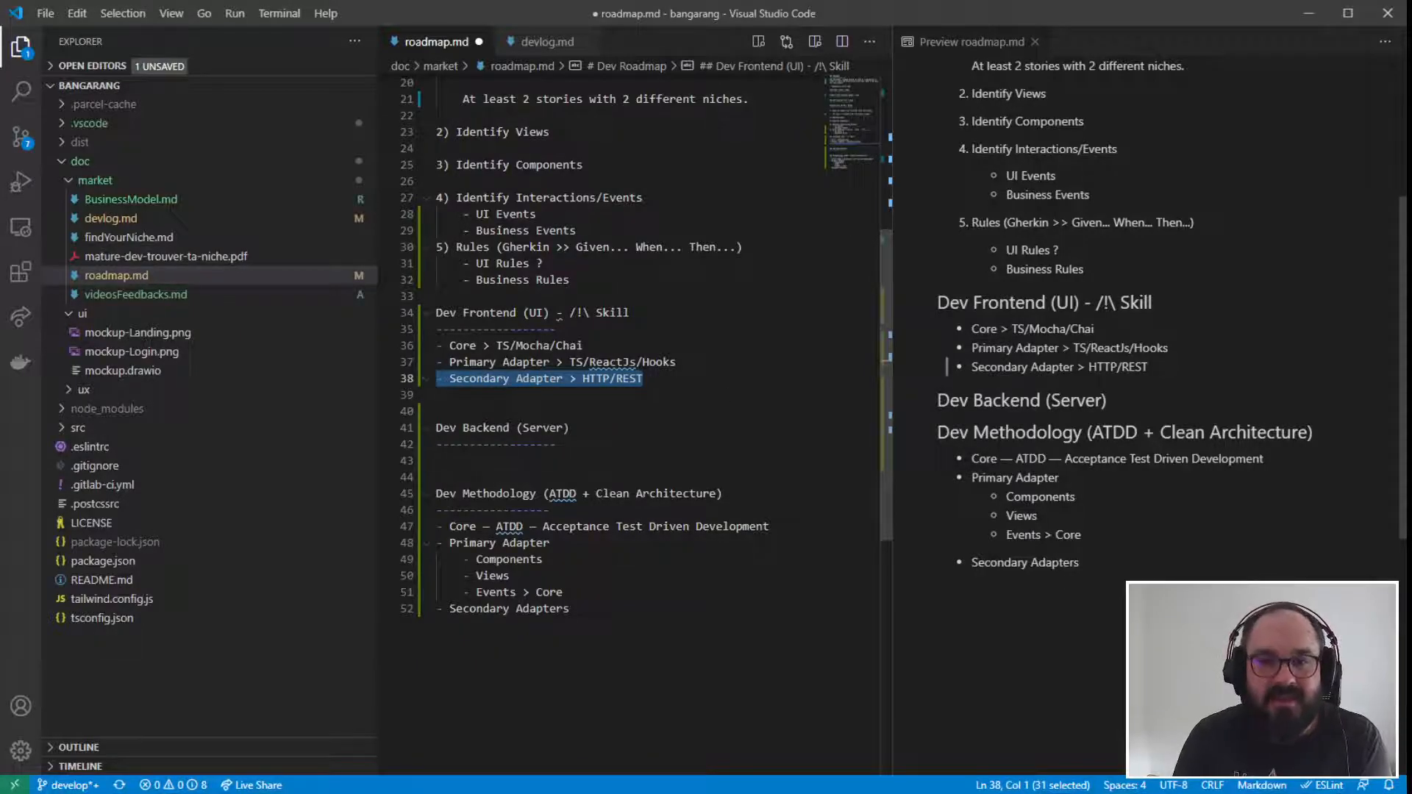
key("Down")
left_click(583, 459)
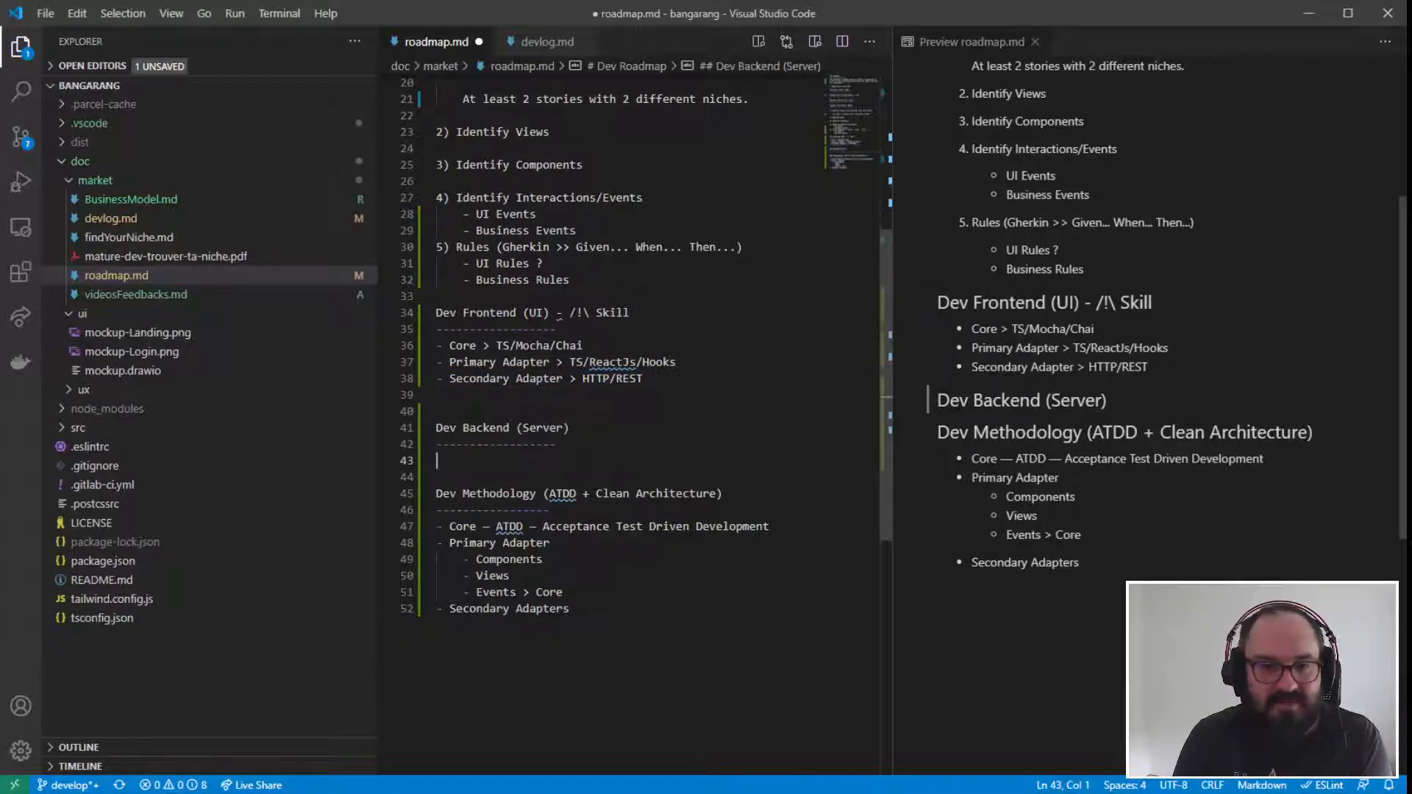
key("Return")
key("Return")
key("Return")
key("Up")
key("Up")
key("Up")
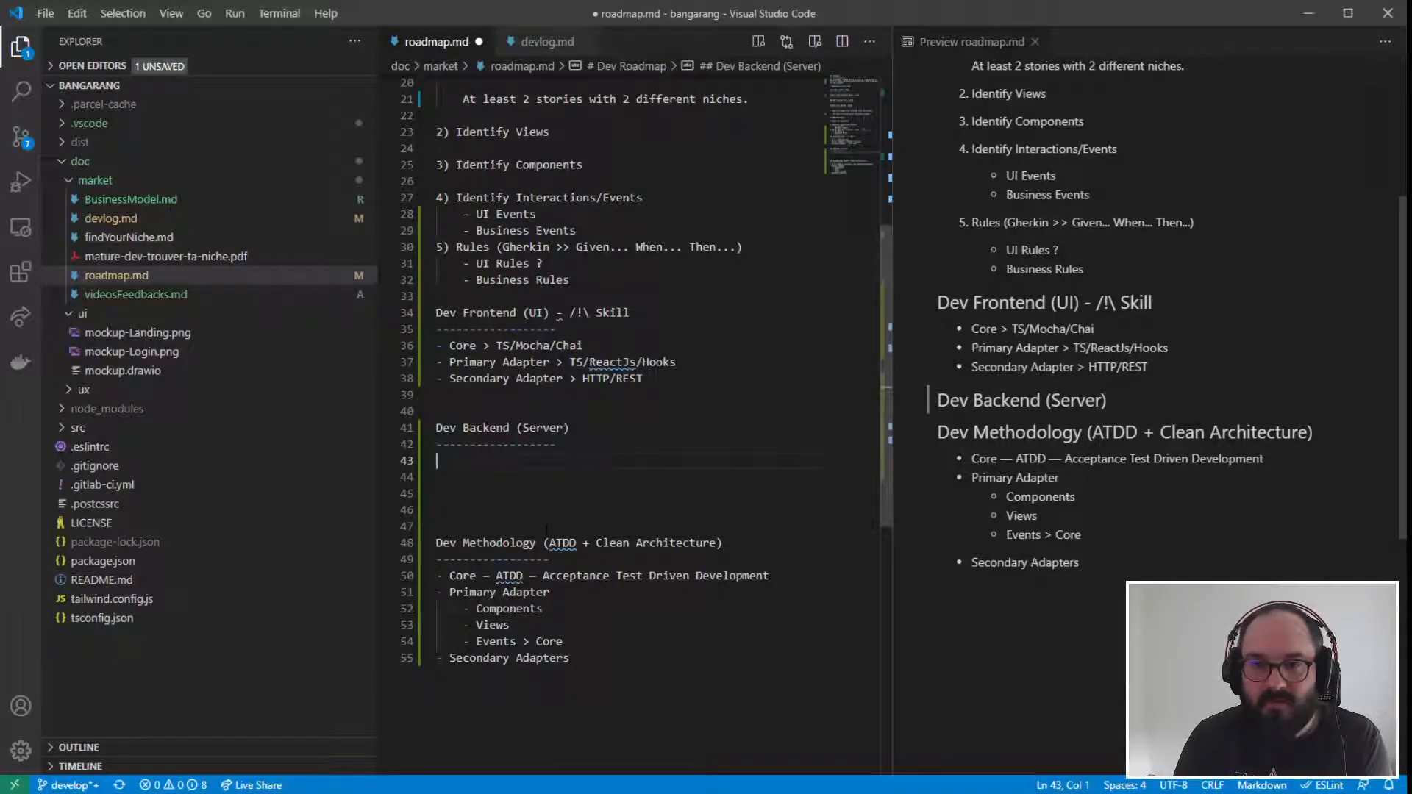
left_click_drag(643, 378, 464, 380)
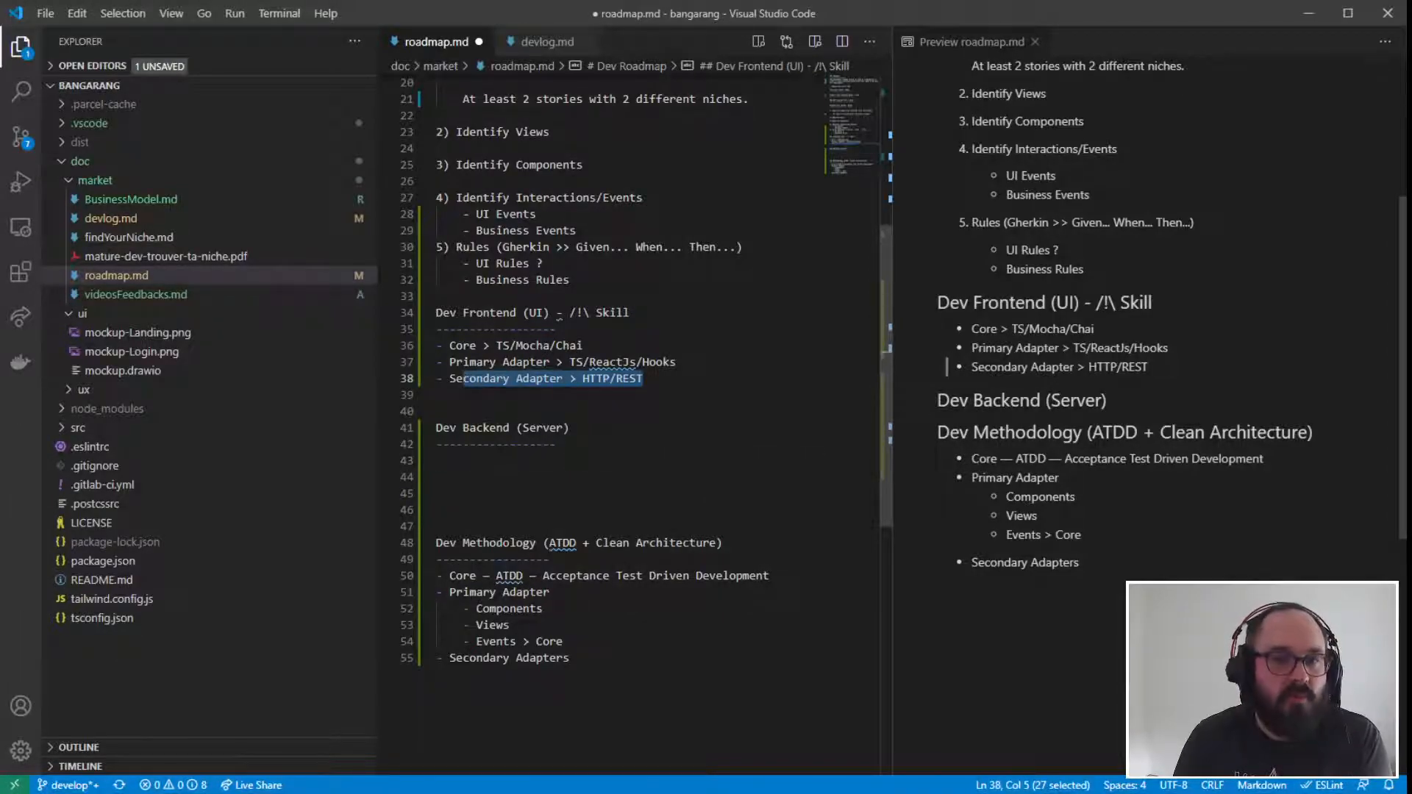
left_click(523, 462)
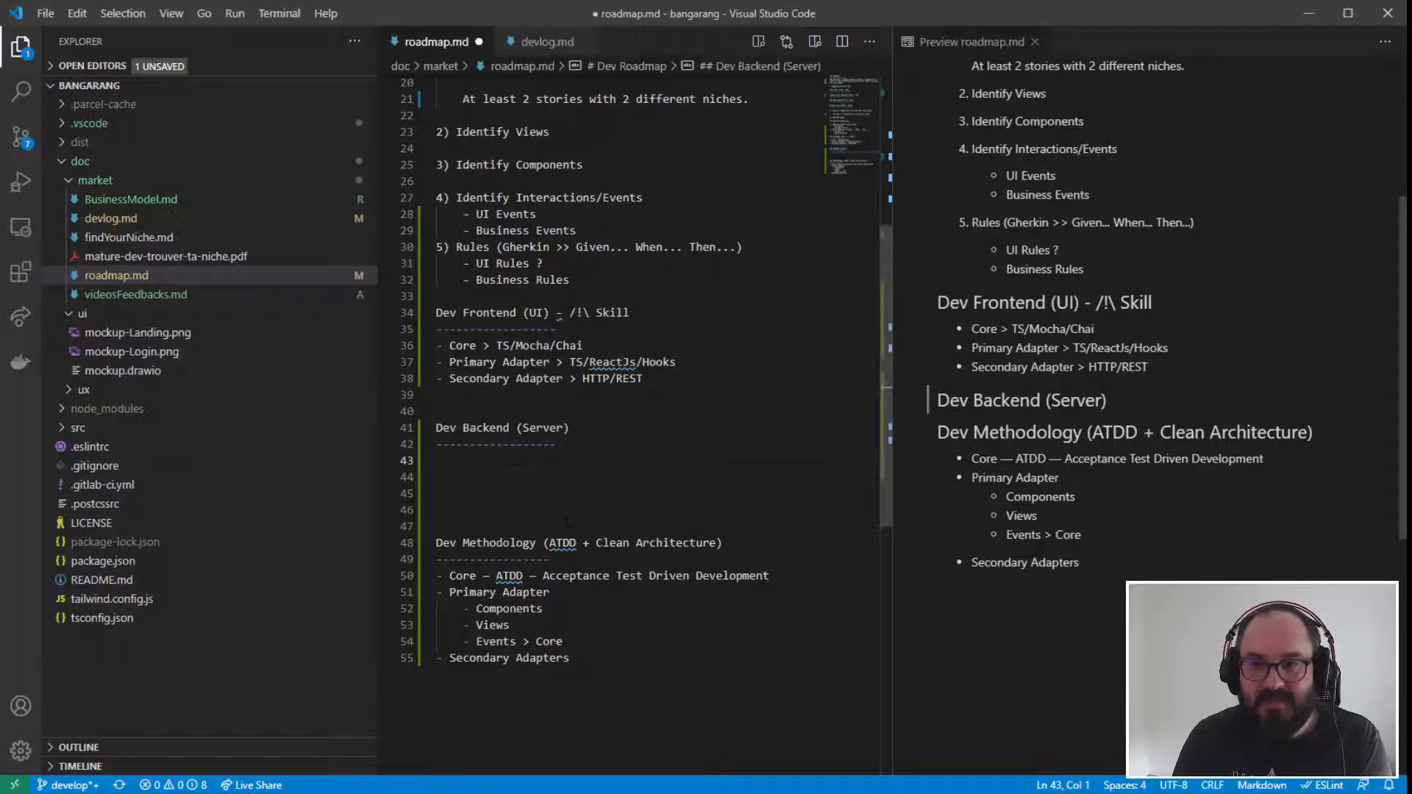
left_click(436, 493)
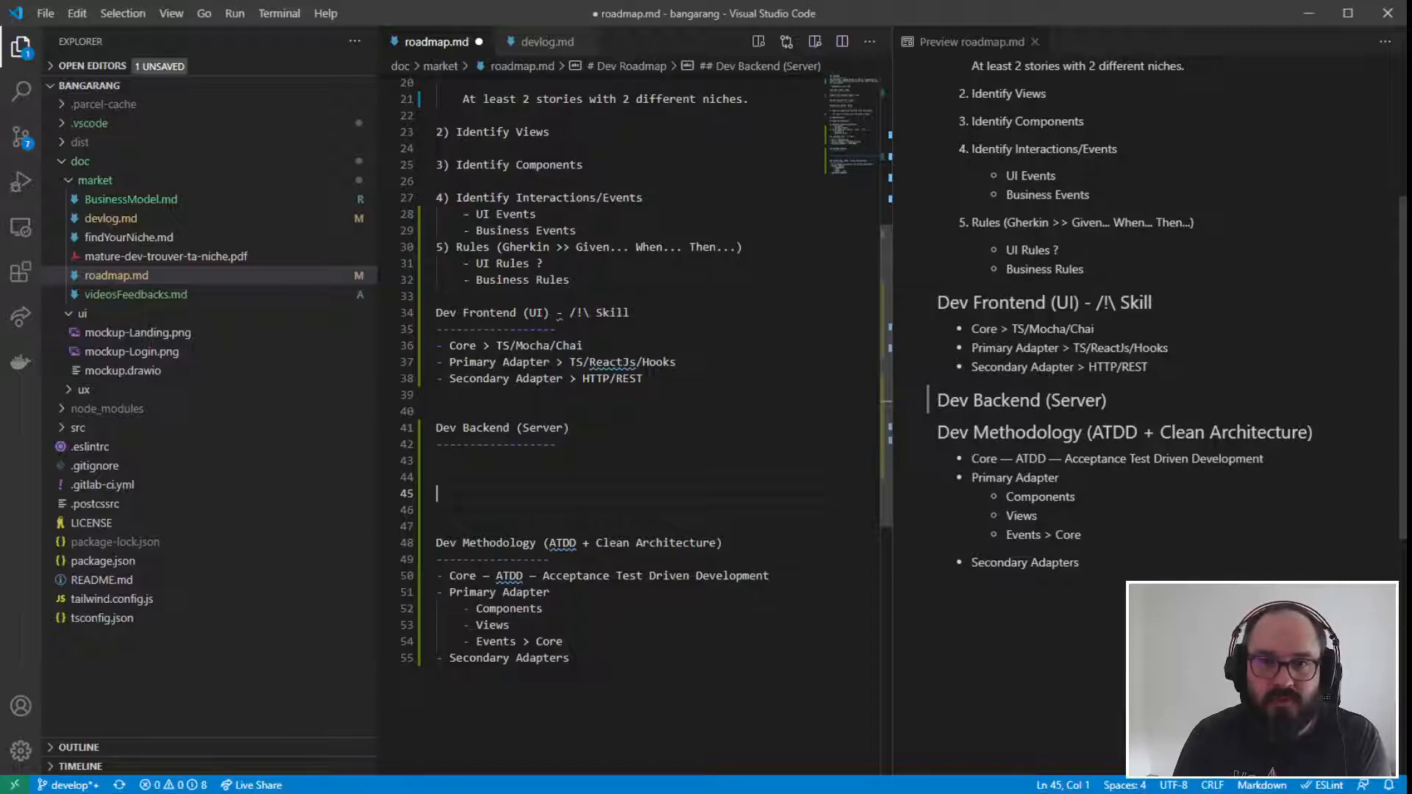
left_click_drag(571, 379, 654, 377)
left_click(668, 374)
- Add the list item "- Core > TS/Mocha/Chai" directly below the Dev Backend (Server) underline
left_click(555, 461)
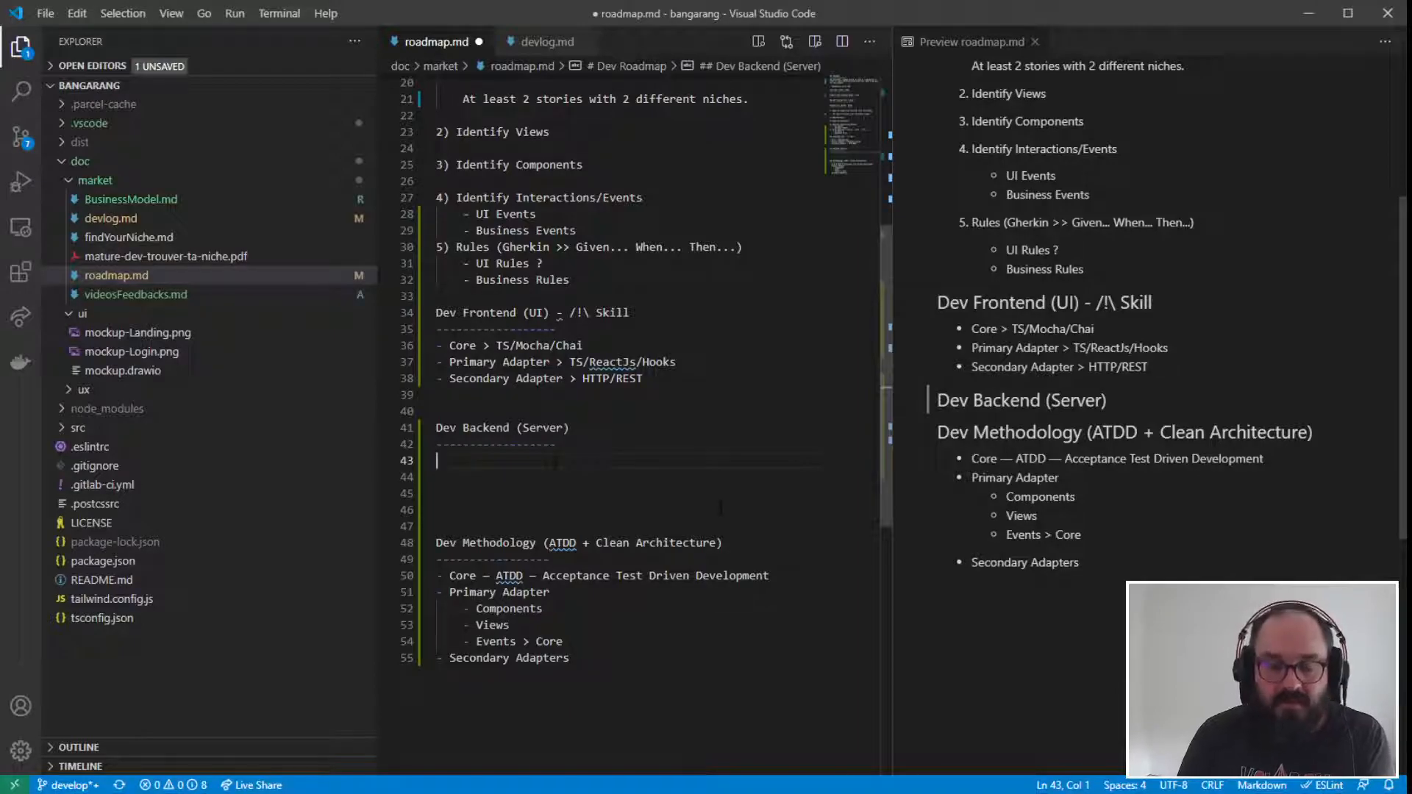
type("- Core")
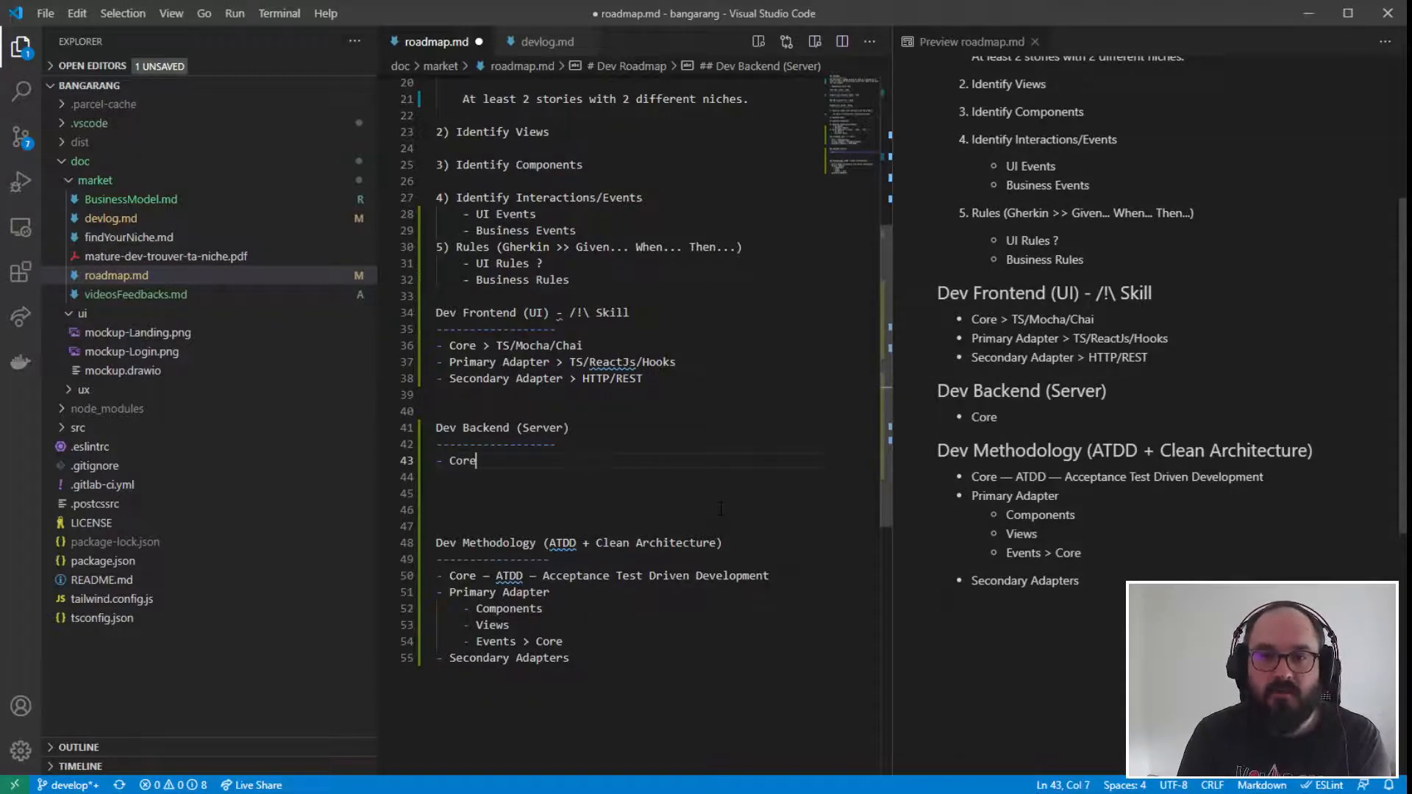
type(" > TS")
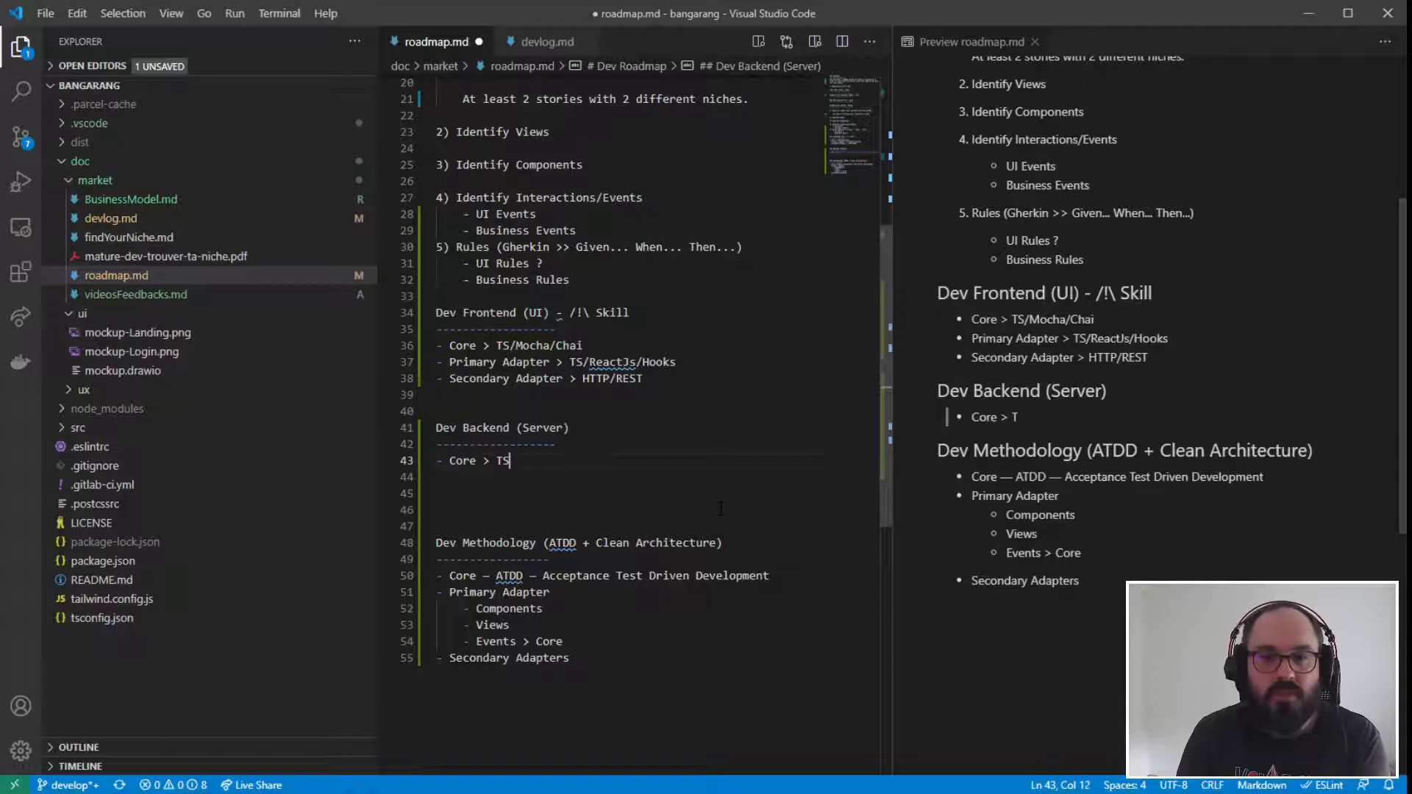
type("/Mocha/Chai")
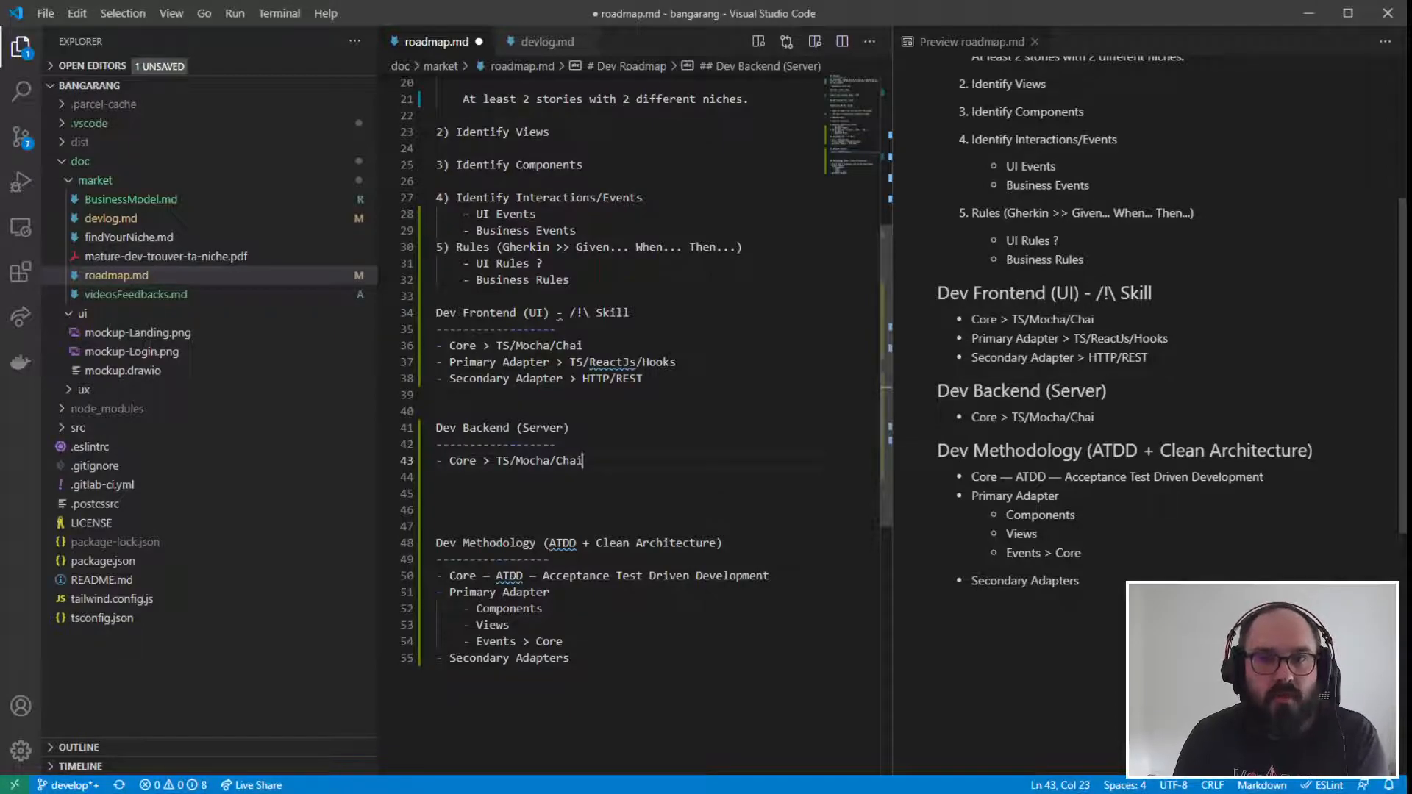
- Review the UI and business rules, the Dev Frontend list and the Core item of the Dev Backend section
scroll(633, 368, "up", 1)
left_click_drag(571, 324, 433, 315)
left_click(593, 312)
left_click_drag(594, 322, 450, 325)
left_click(544, 306)
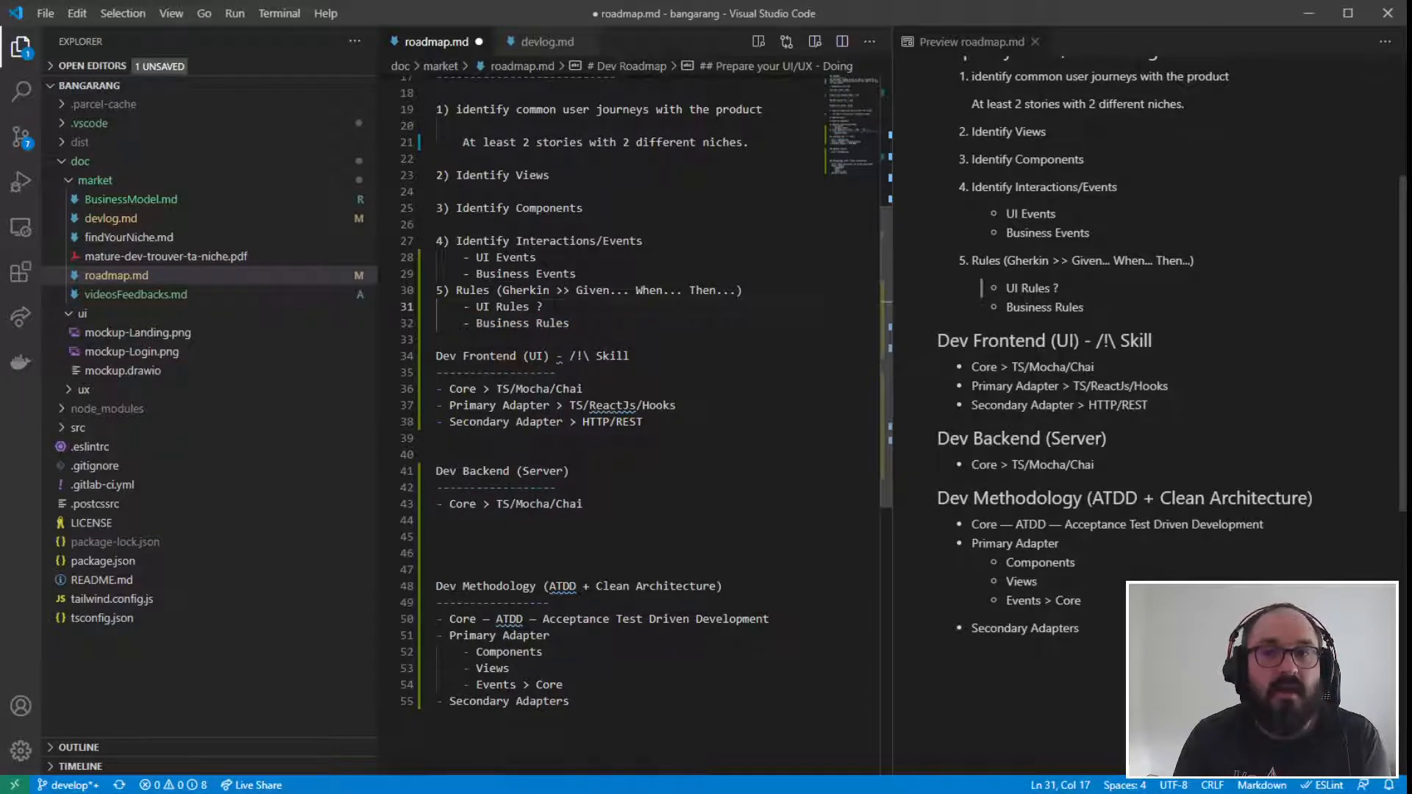
left_click_drag(544, 306, 456, 306)
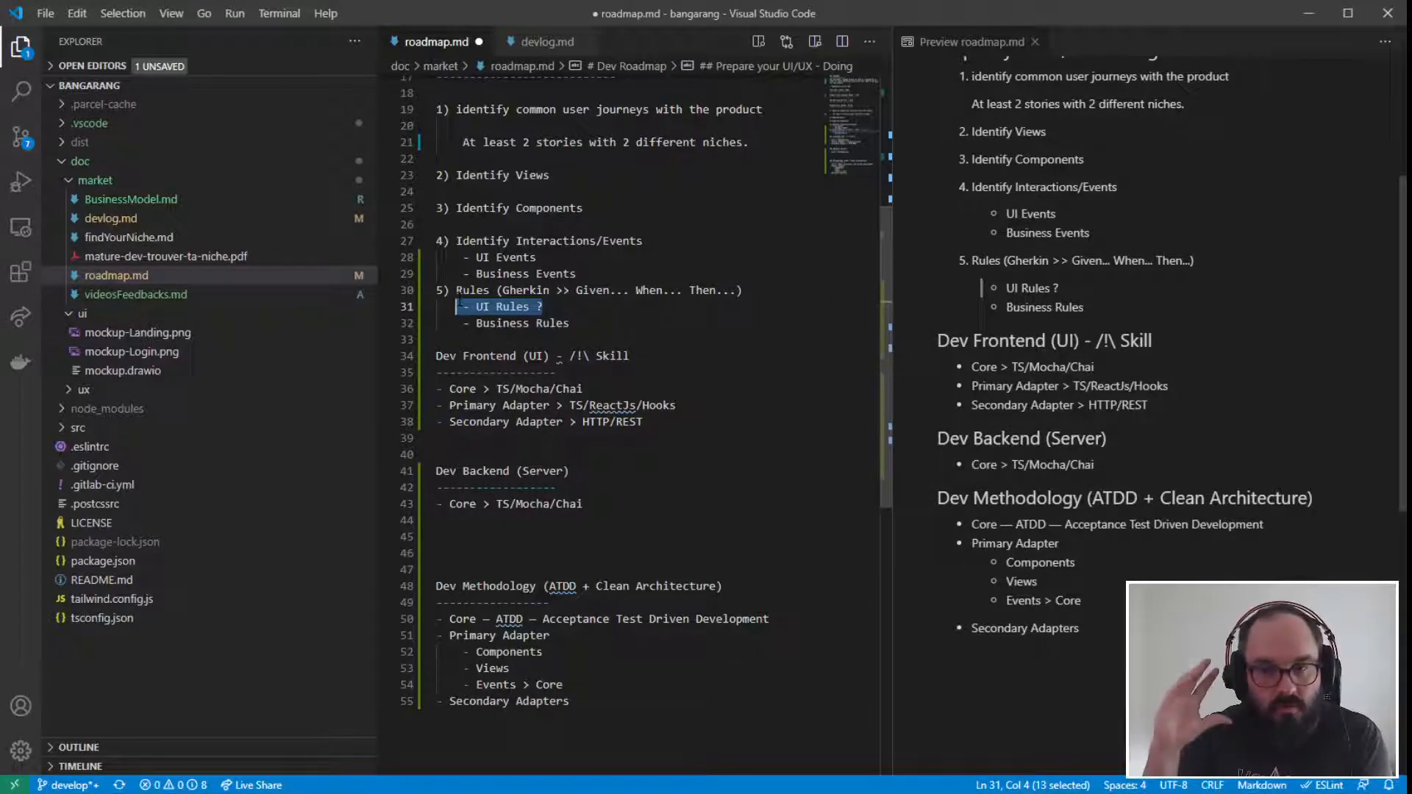
left_click_drag(449, 389, 584, 389)
left_click(678, 406)
left_click(558, 504)
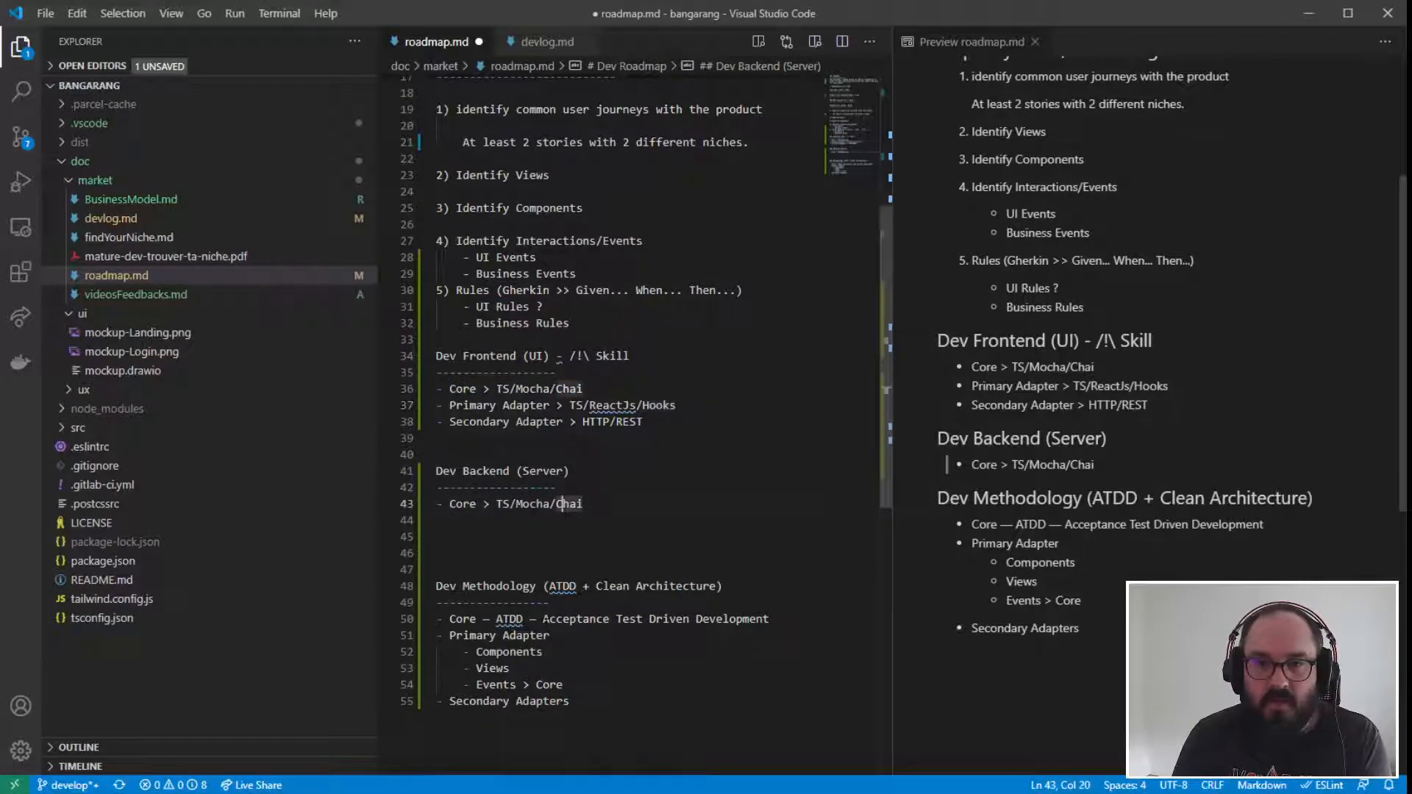
left_click_drag(450, 503, 583, 503)
left_click(585, 504)
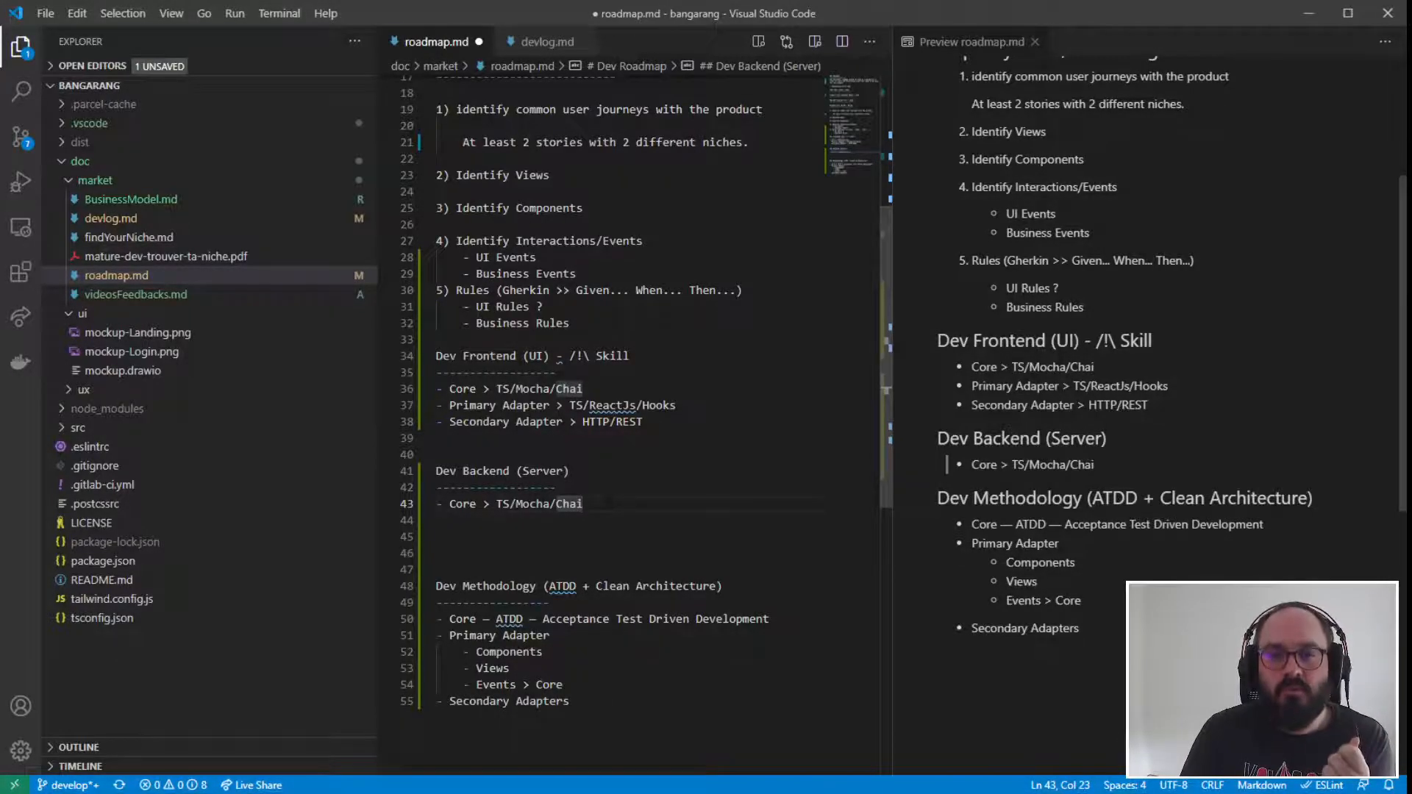
left_click_drag(645, 423, 404, 356)
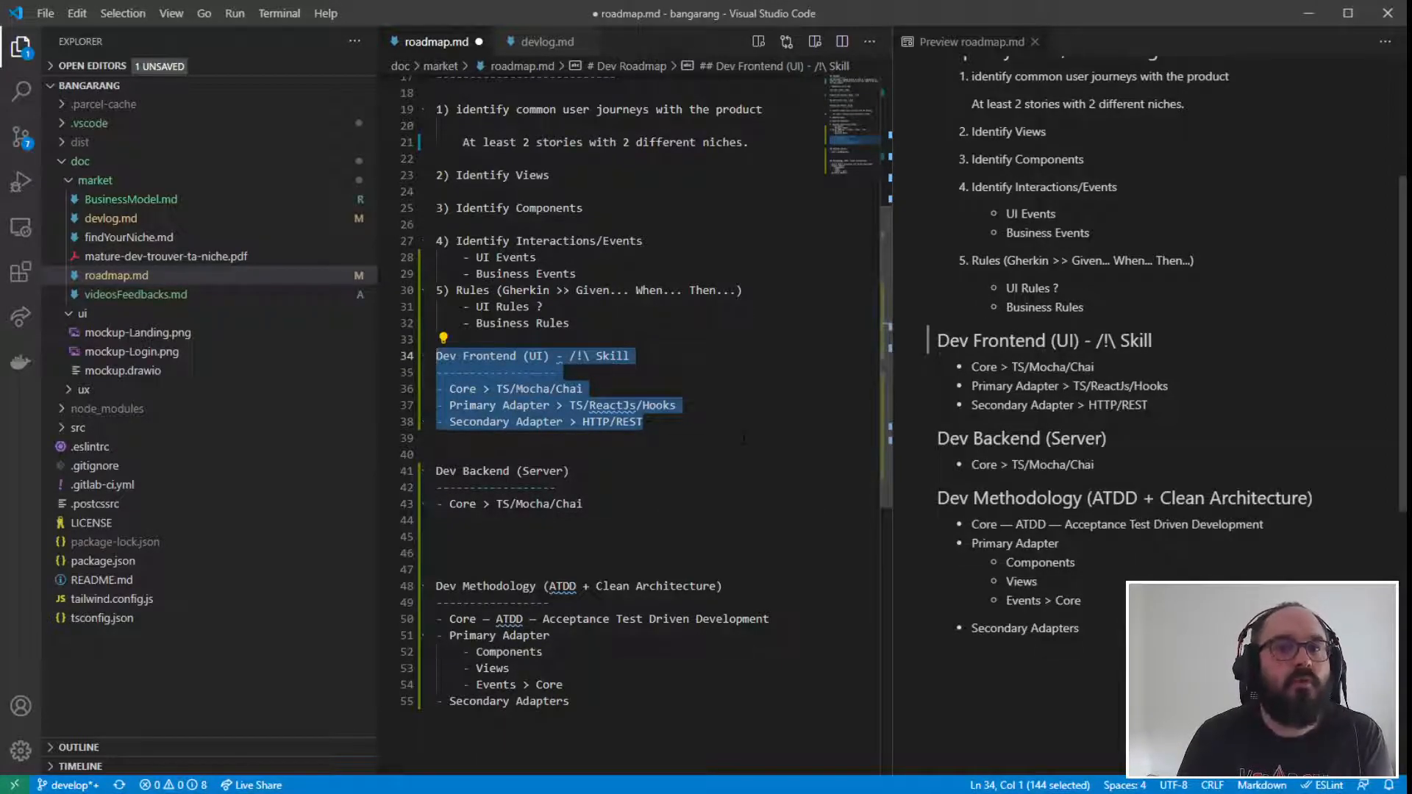
left_click(644, 422)
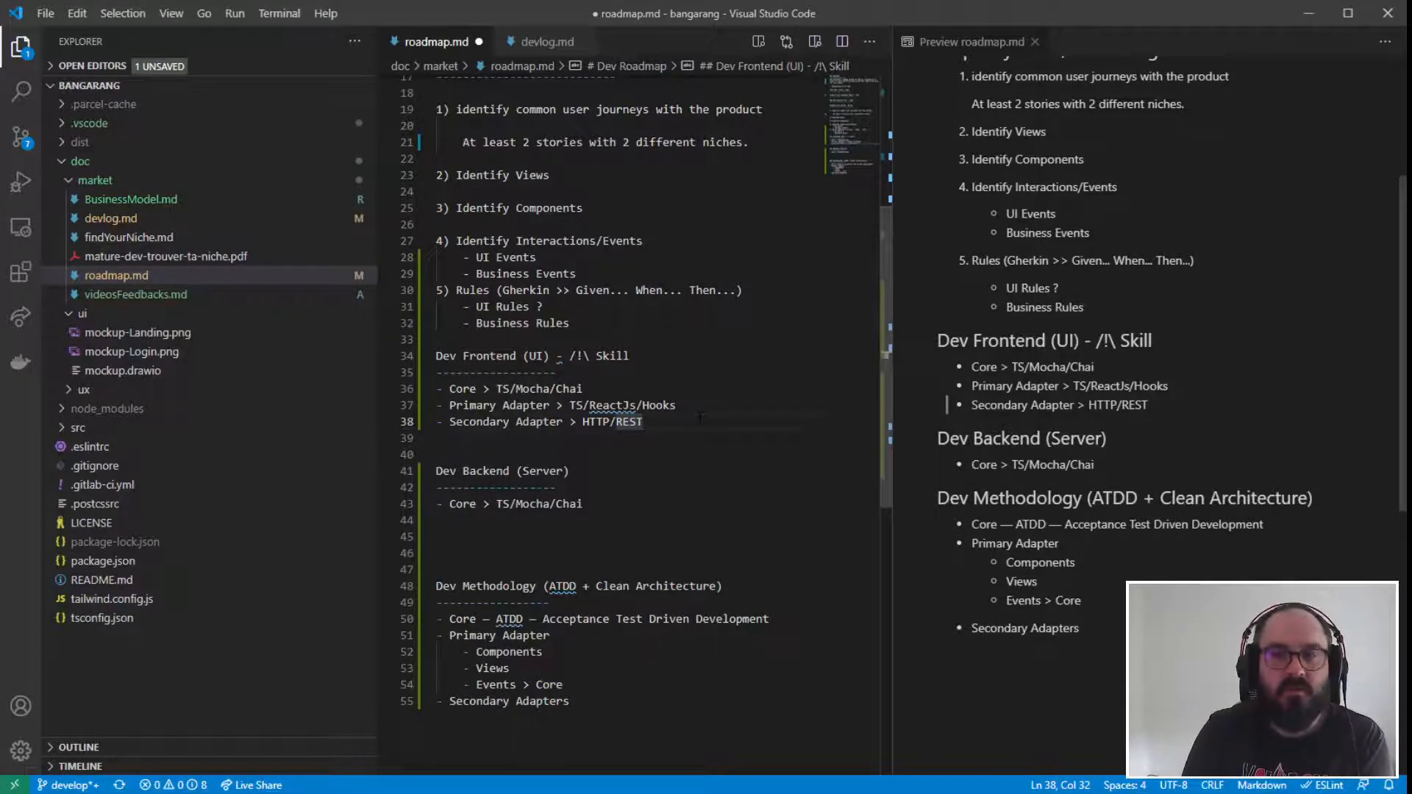
left_click_drag(700, 417, 431, 354)
left_click(666, 487)
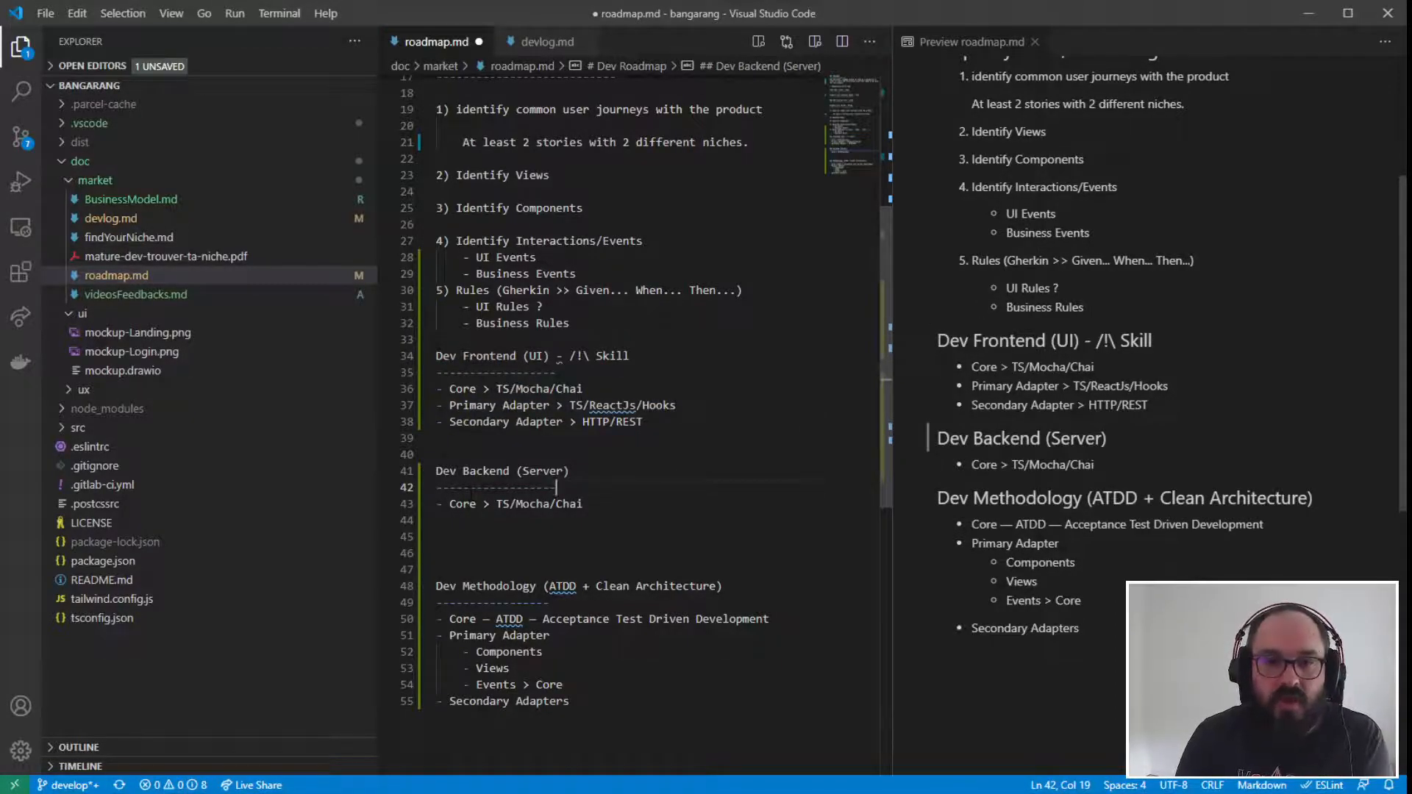
left_click_drag(436, 472, 463, 471)
- Add a new list item "- Primary Adapter >" directly below the Core item in the Dev Backend section
left_click(585, 504, "shift")
left_click(585, 504)
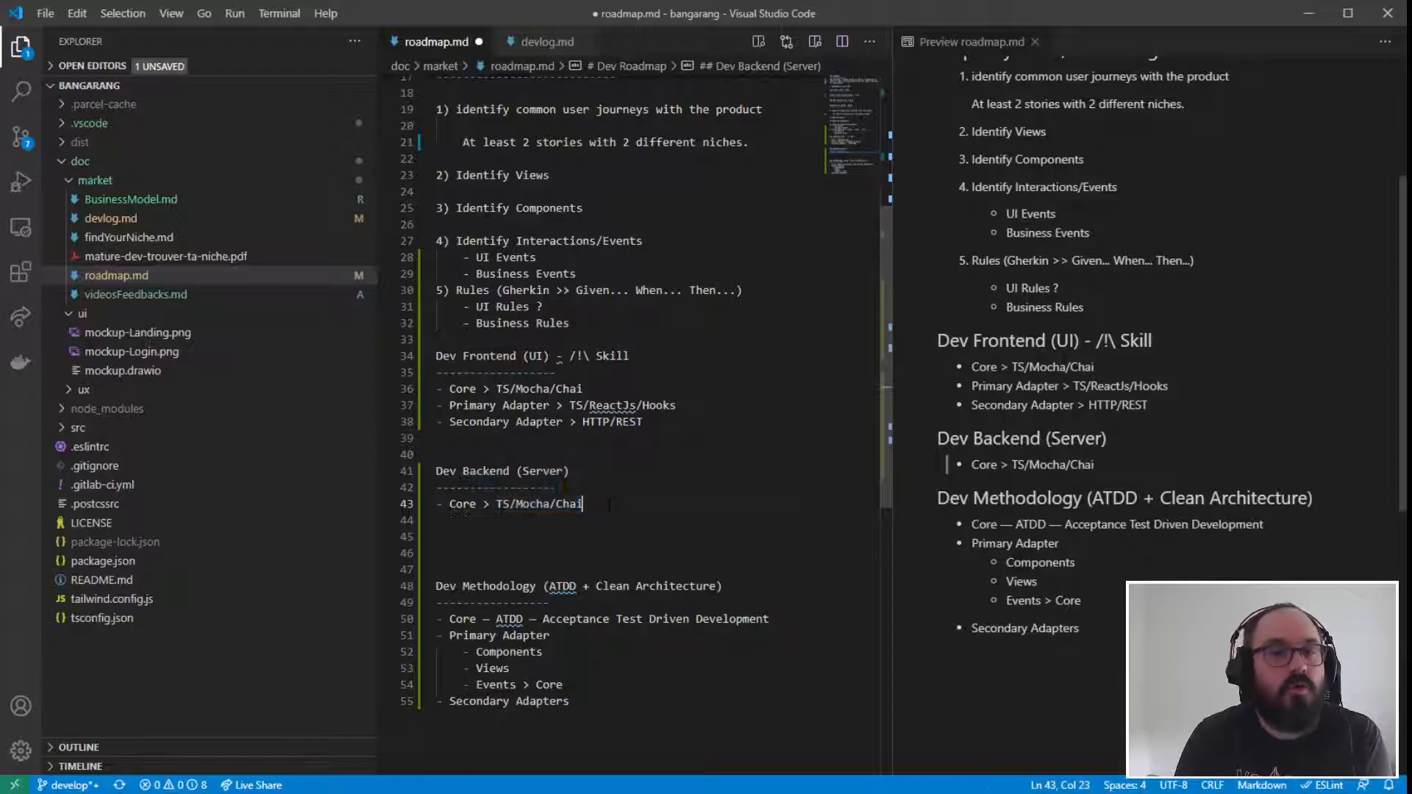
key("Return")
type("- Primary Adapter > ")
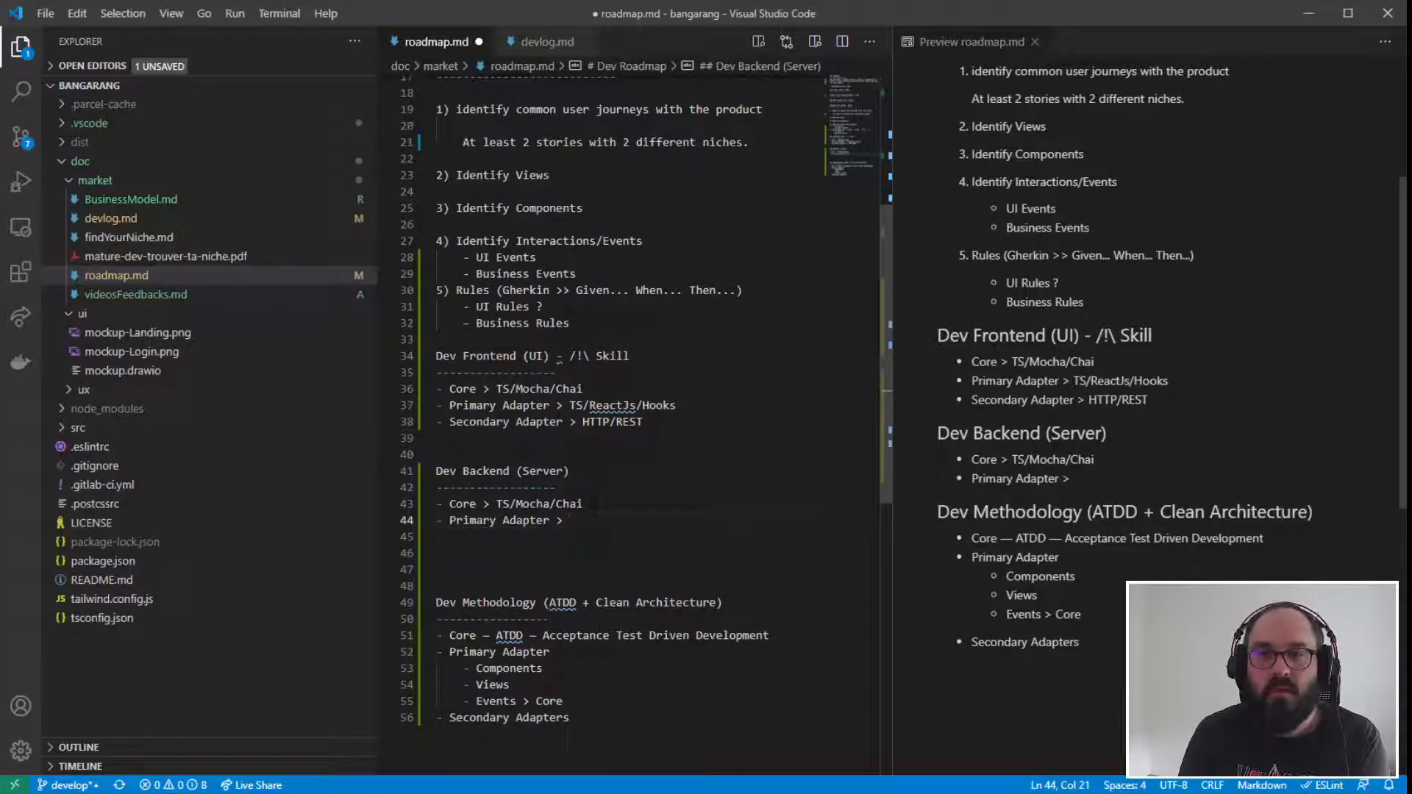
type("TS")
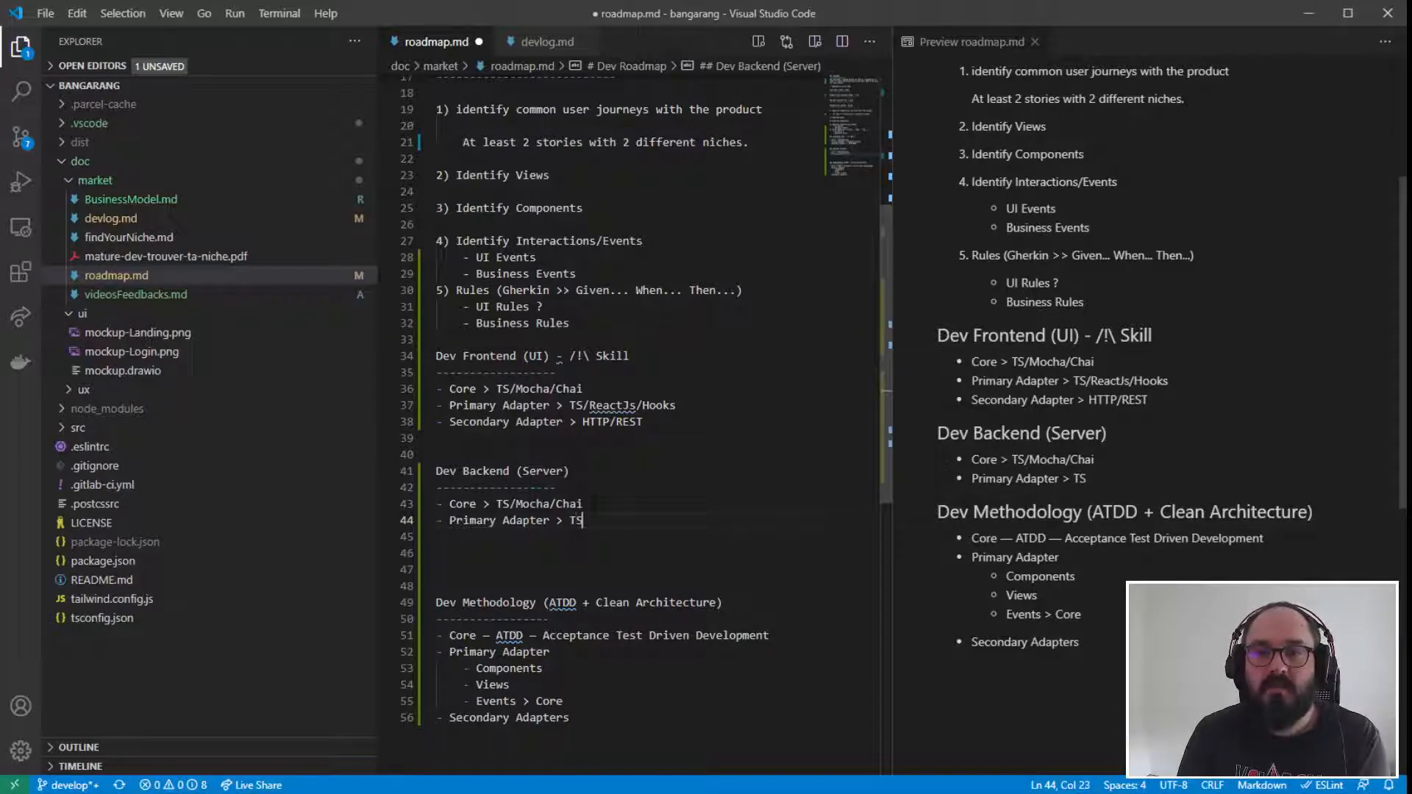
type("/WebServerHTTPREST")
- Complete the Primary Adapter item in the Dev Backend section with "TS/WebServer/HTTP/REST"
key("Left")
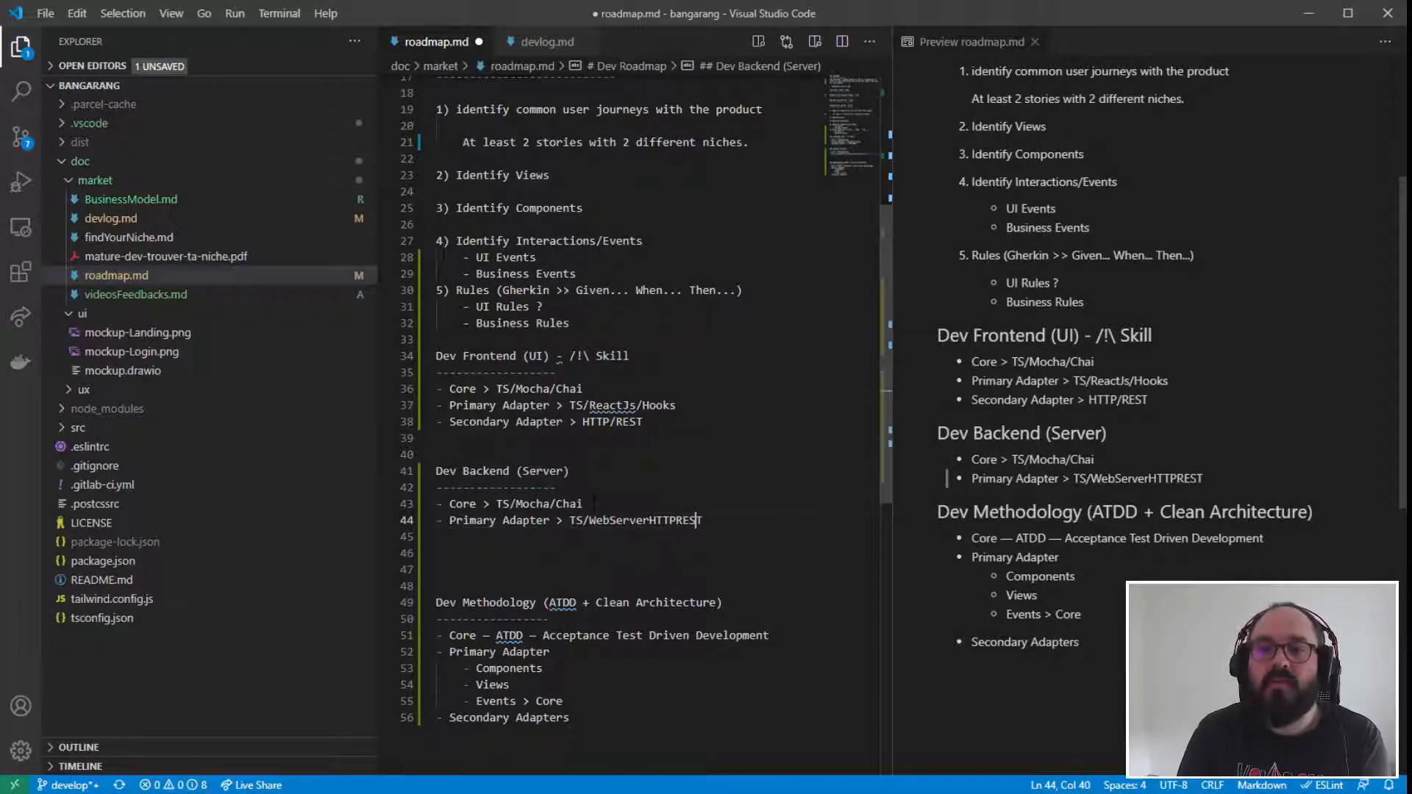
key("Left")
key("Left")
key("Left")
key("Left")
key("Left")
key("Left")
type("/")
key("Right")
key("Right")
key("Right")
key("Right")
type("/")
key("Right")
key("Right")
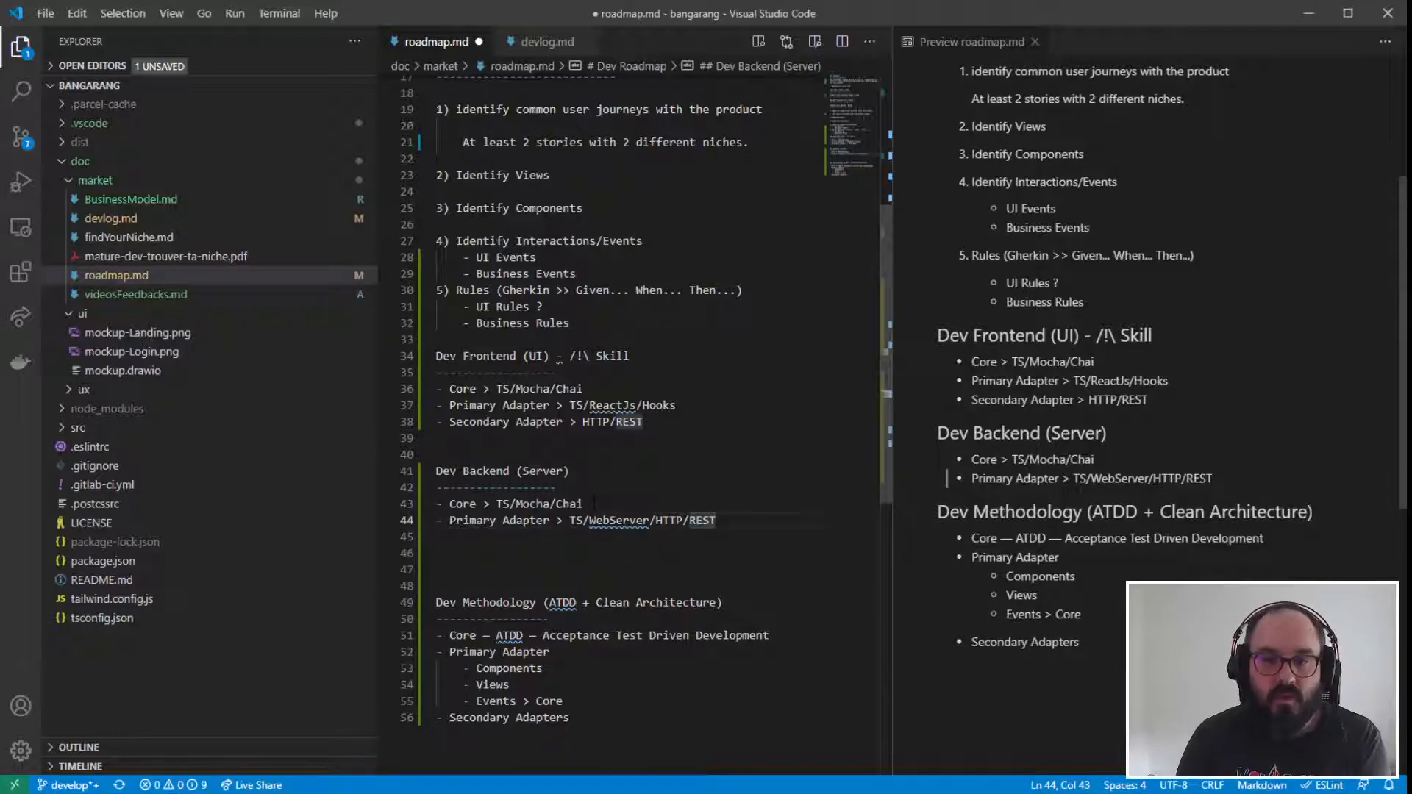
- Compare the Dev Frontend and Dev Backend sections and view the inline change for the backend block
left_click_drag(437, 356, 471, 553)
left_click(576, 455)
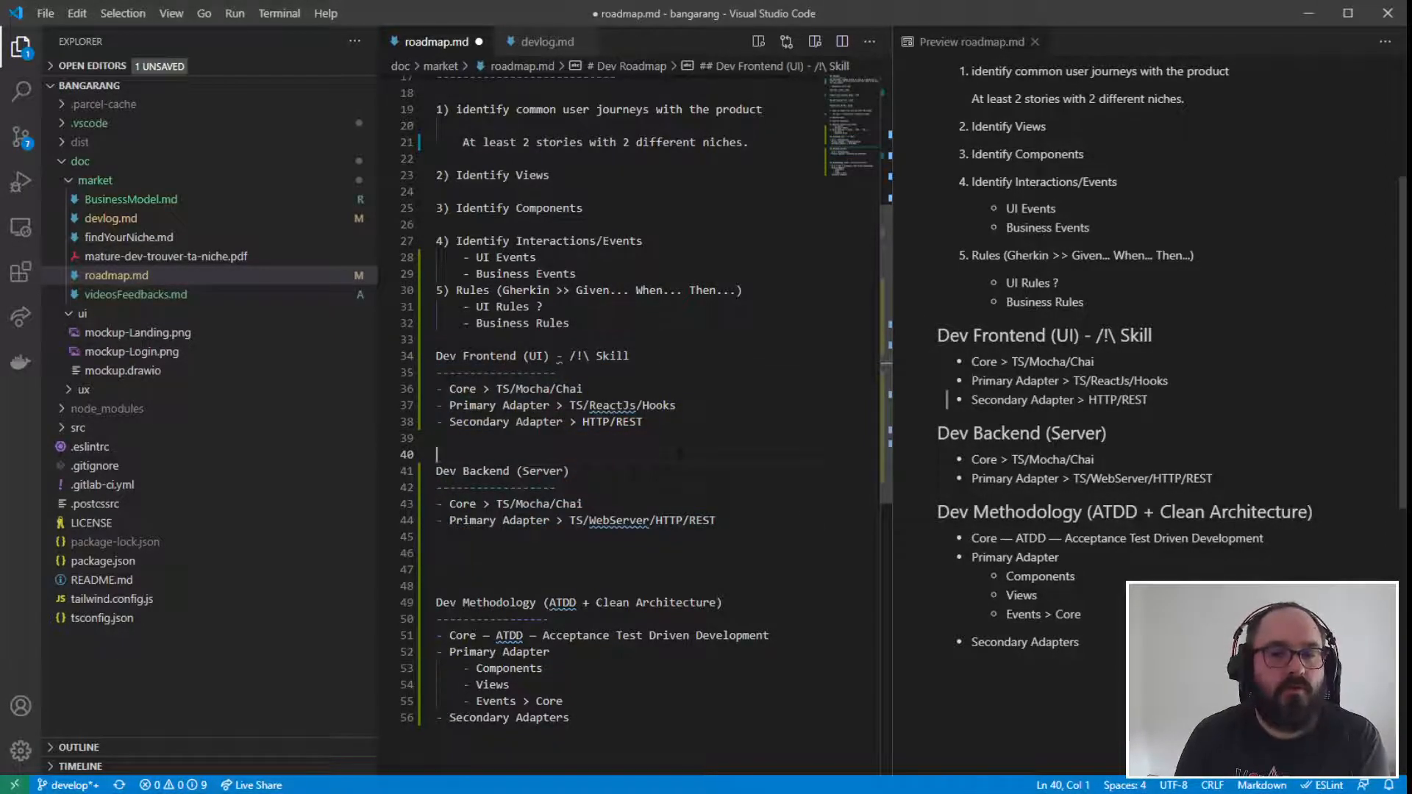
left_click(420, 471)
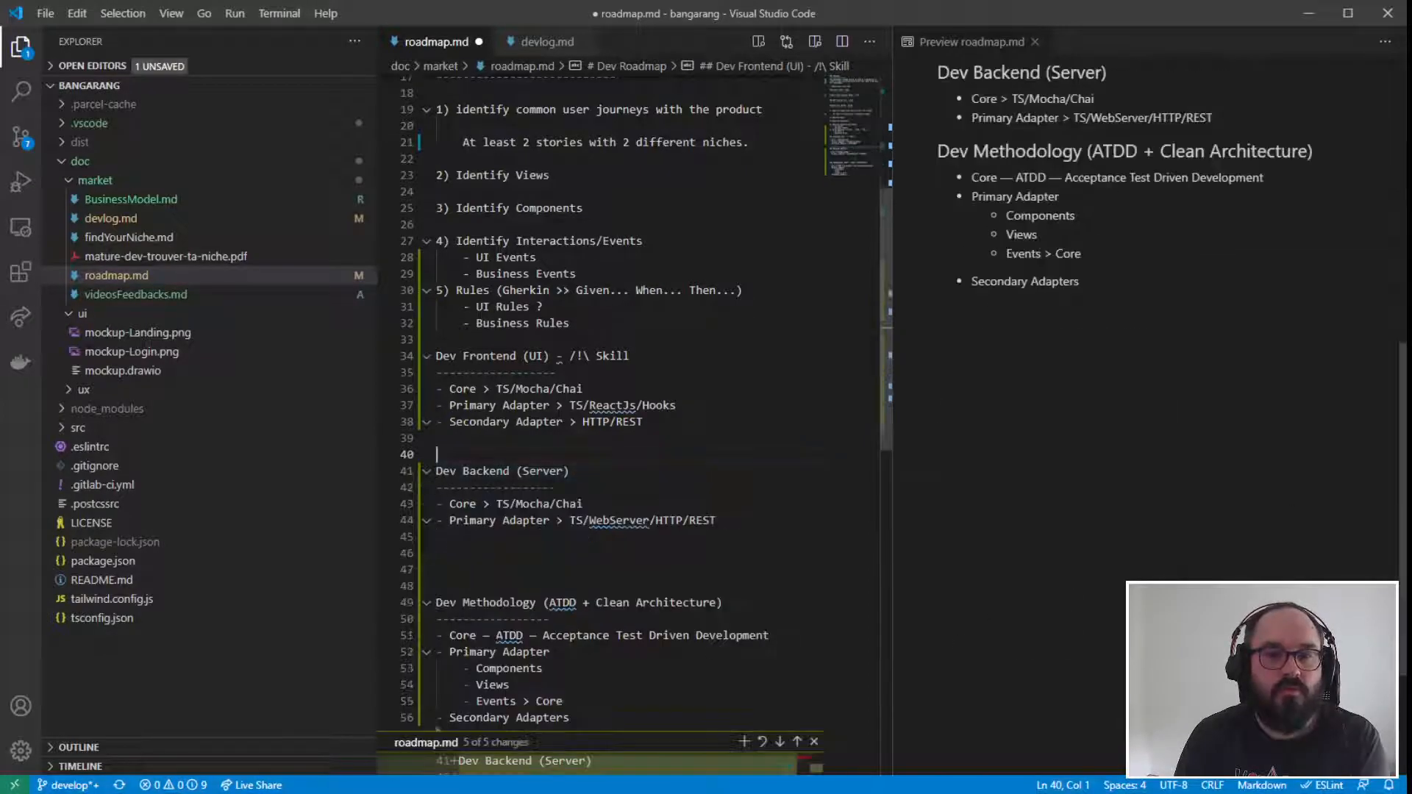
left_click(676, 473)
left_click_drag(716, 520, 407, 346)
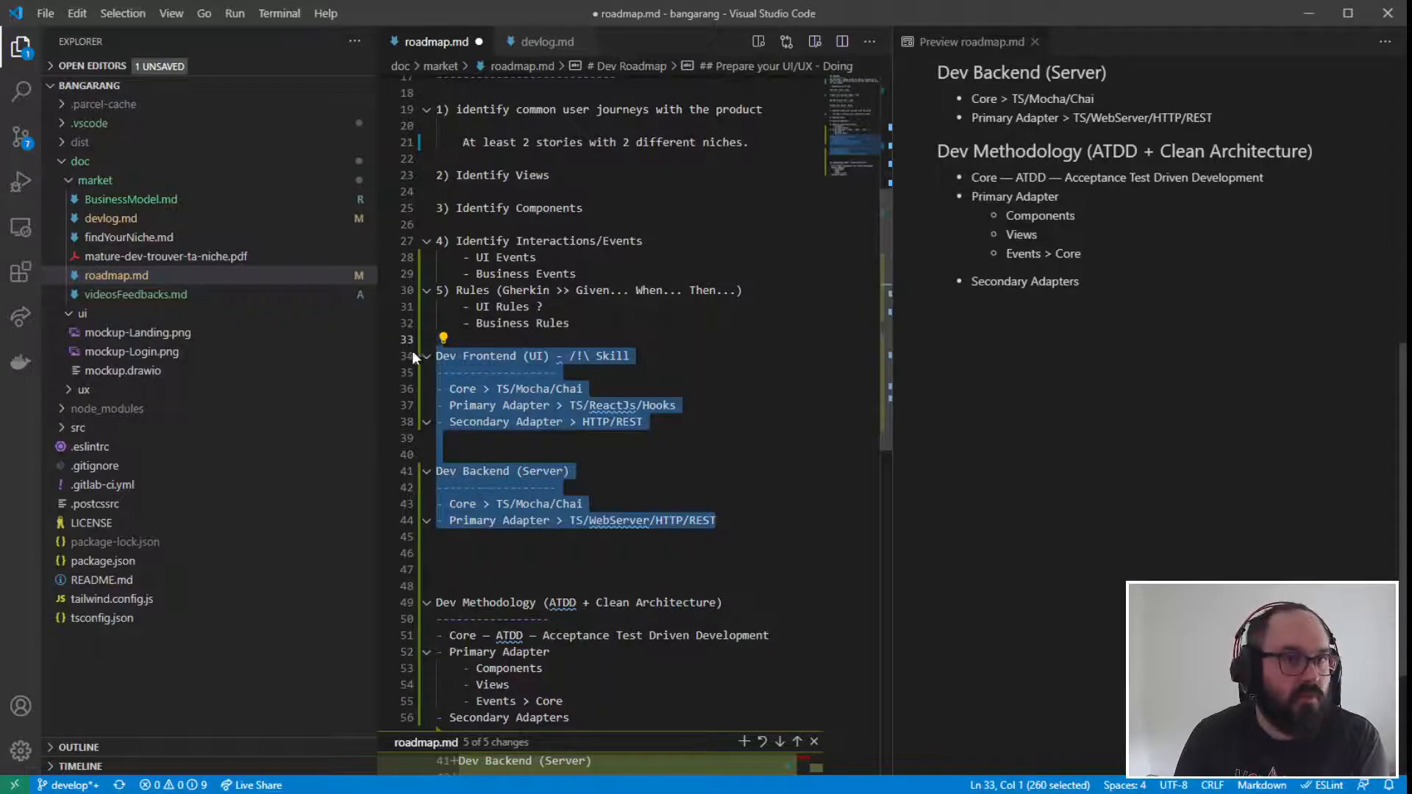
left_click(680, 474)
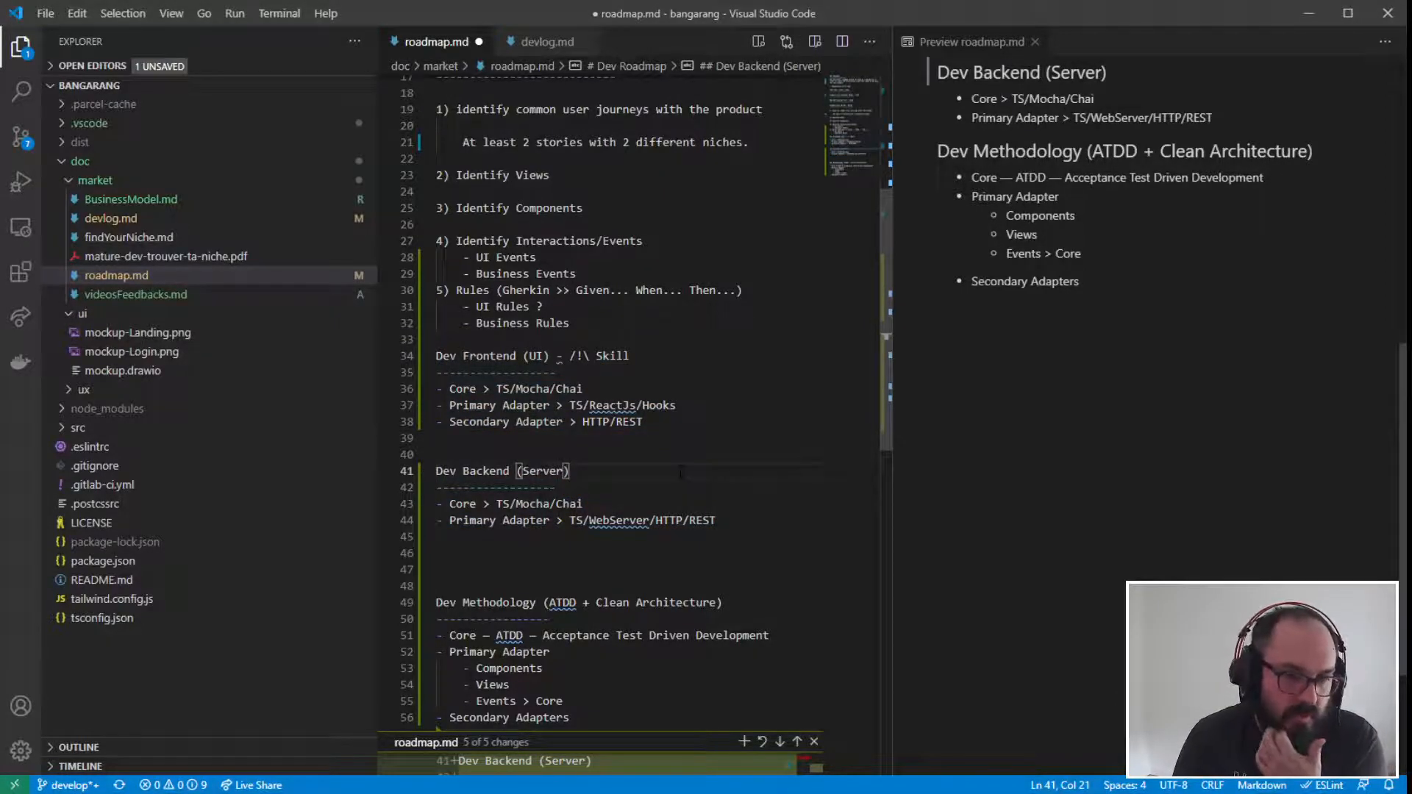
left_click(647, 505)
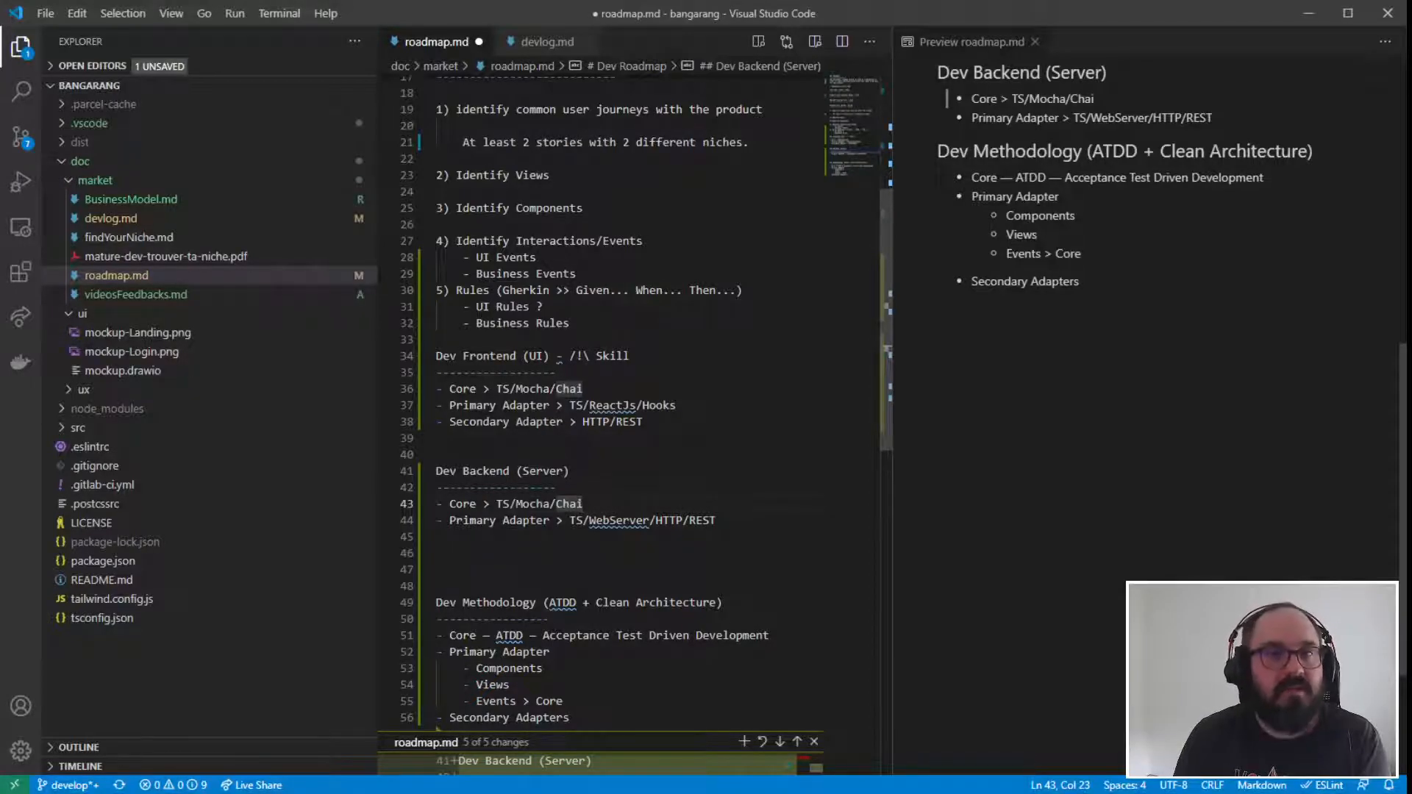
left_click_drag(717, 521, 435, 472)
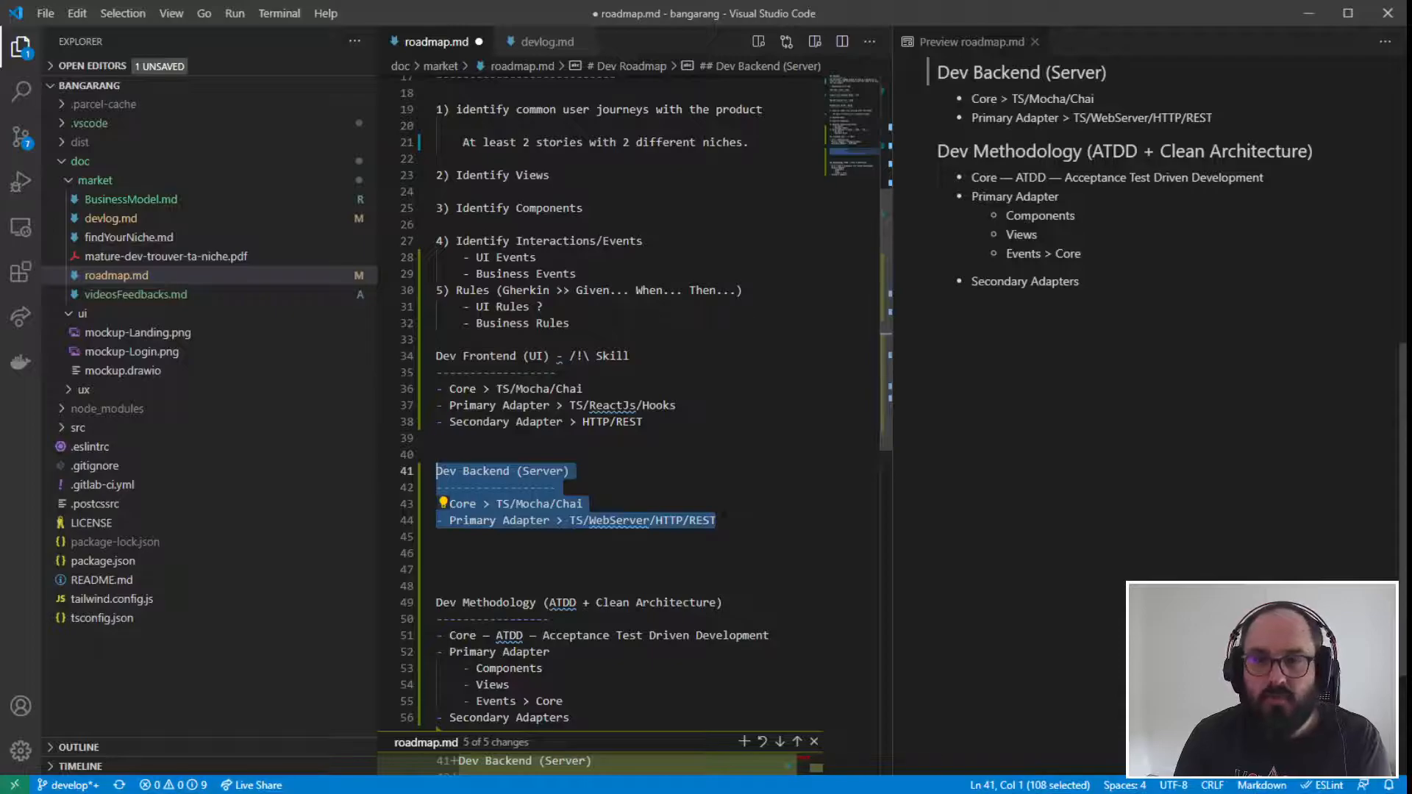
- Append "/Express" to the end of the Primary Adapter item in the Dev Backend section
left_click(739, 522)
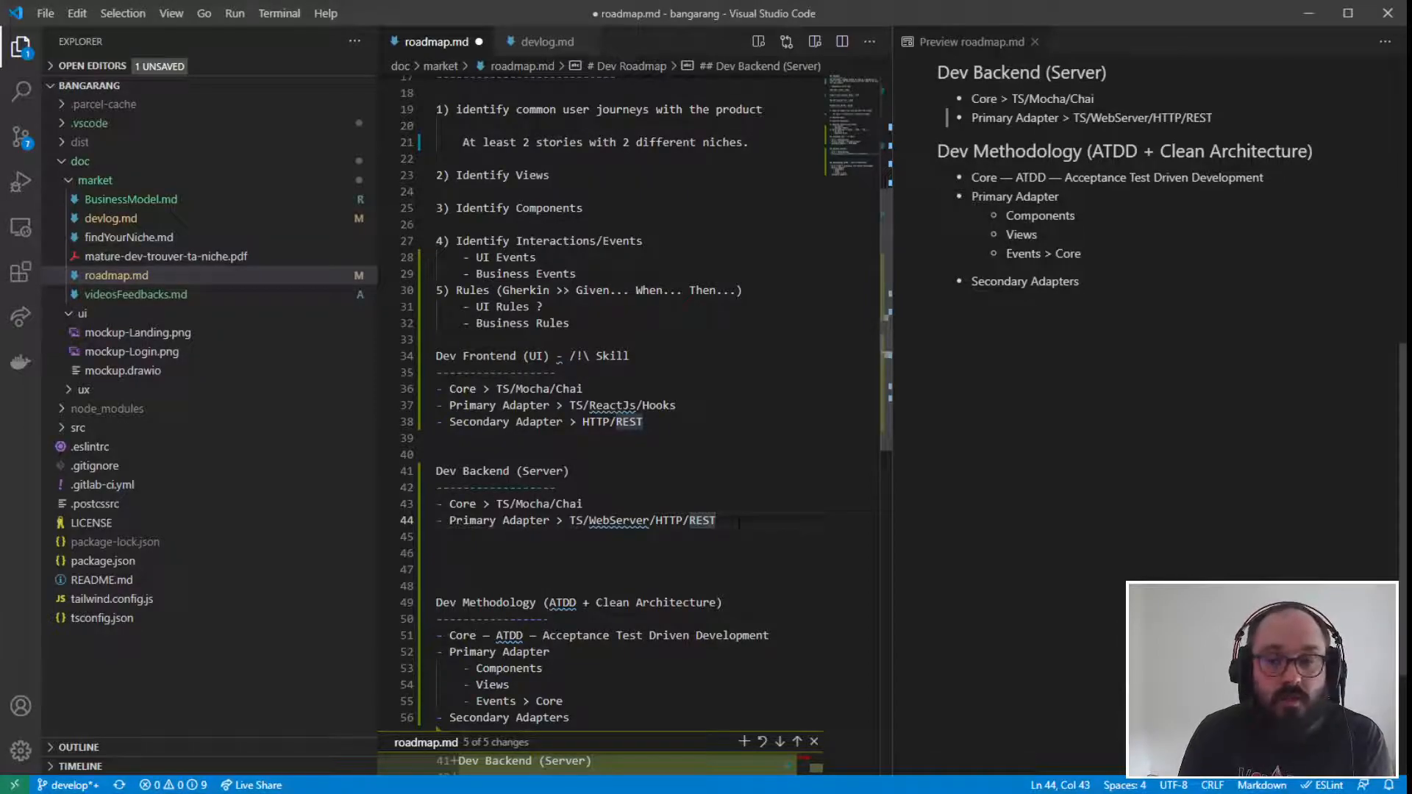
type("/Ex")
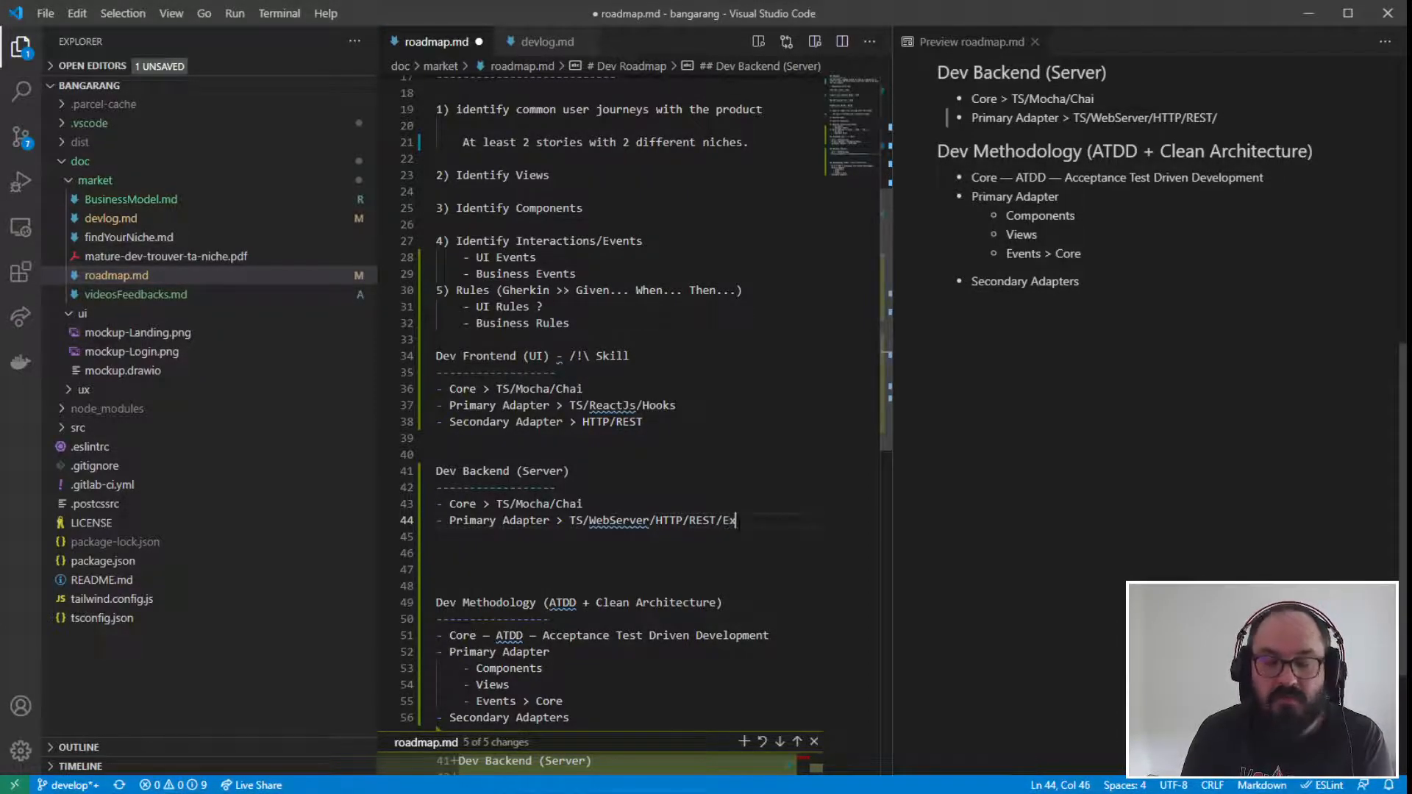
type("press")
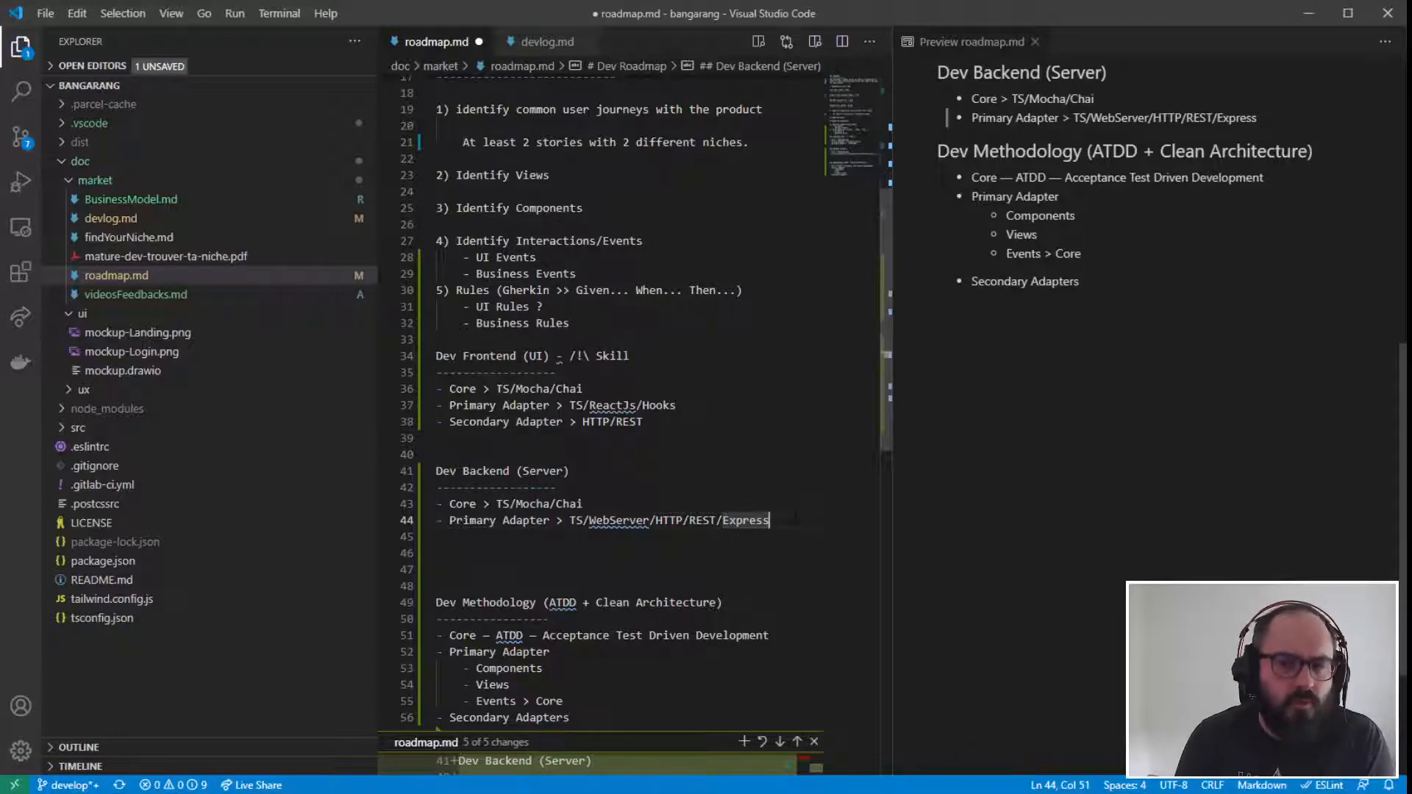
left_click_drag(794, 520, 717, 520)
left_click(770, 520)
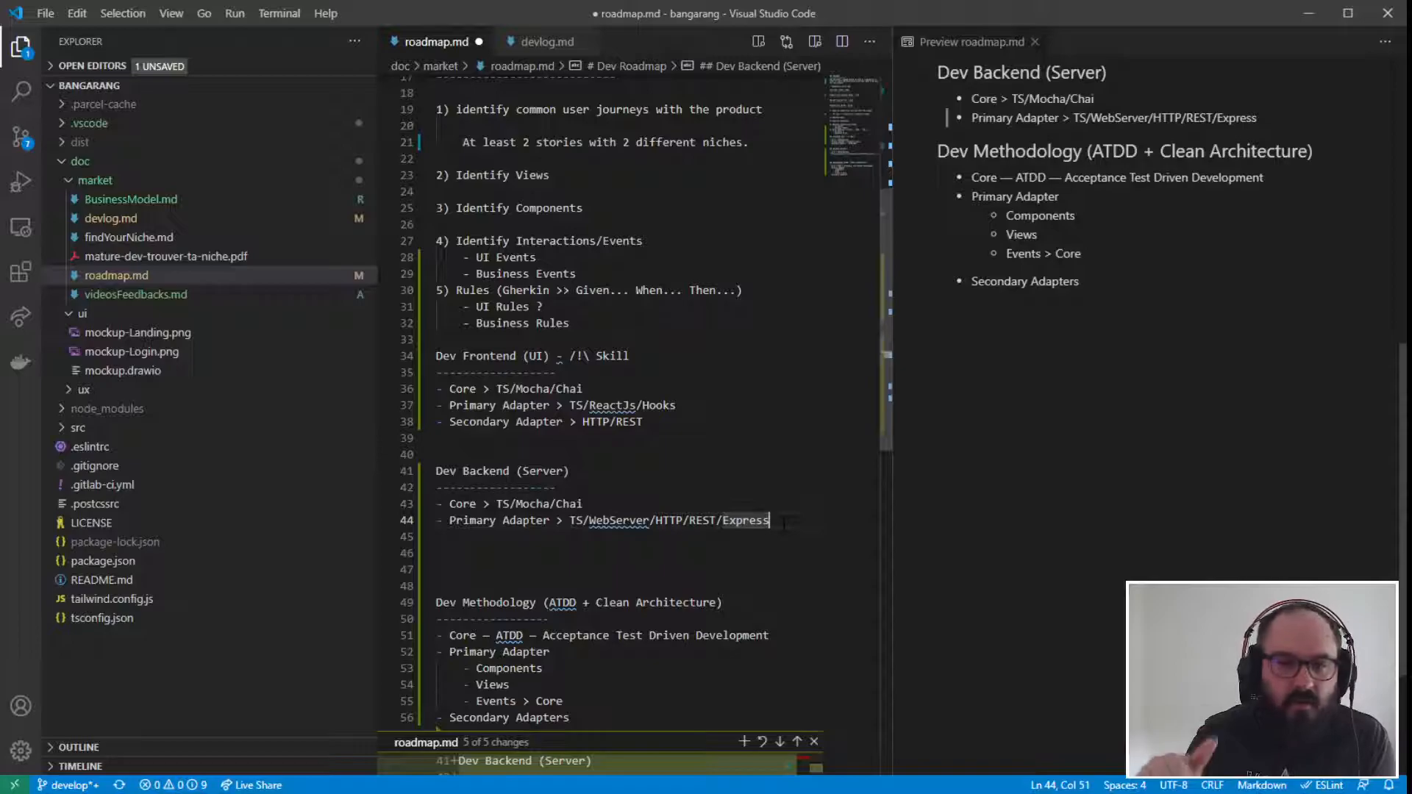
- Change "WebServer" to "Web Server" in the Dev Backend section's Primary Adapter item
left_click_drag(584, 503, 436, 503)
left_click(761, 553)
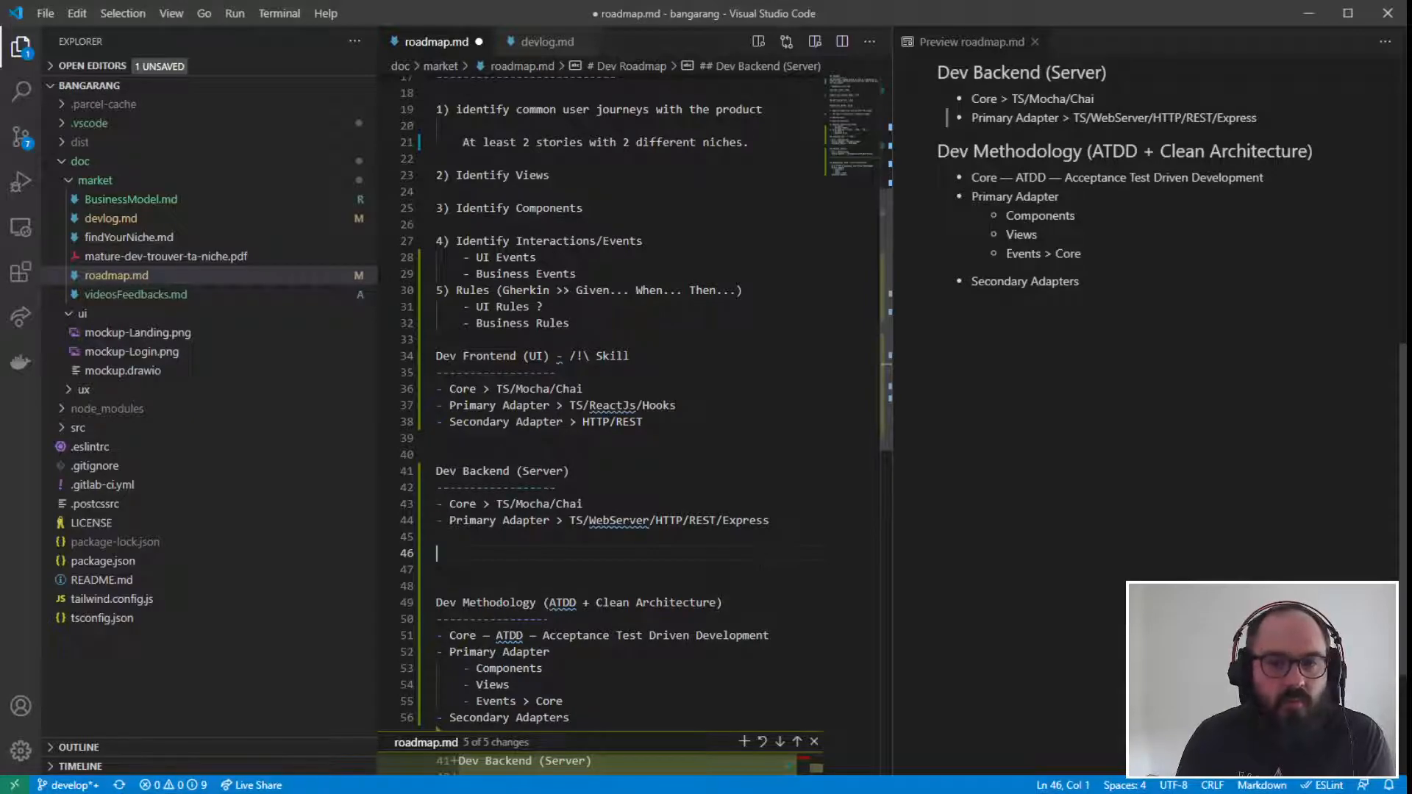
left_click(769, 519)
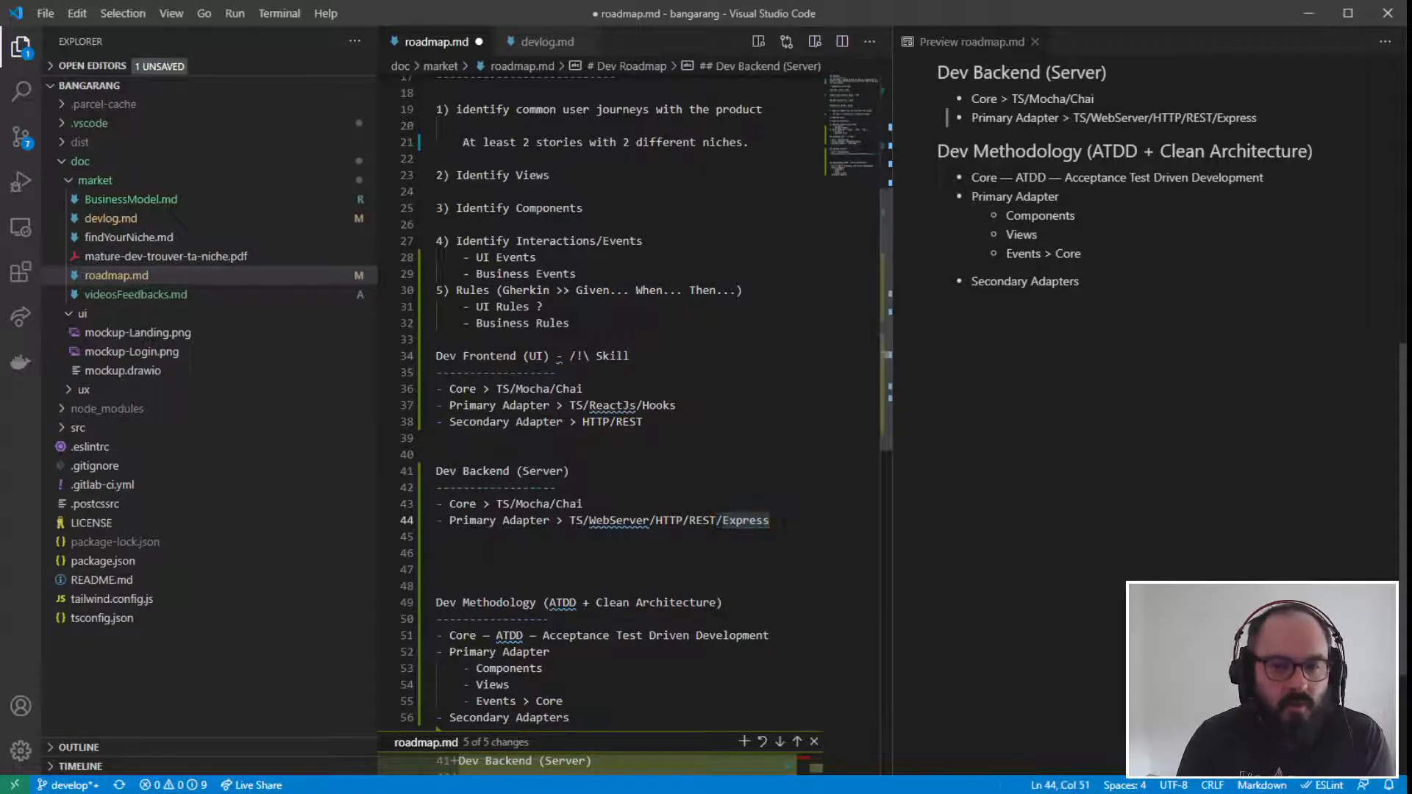
left_click(610, 520)
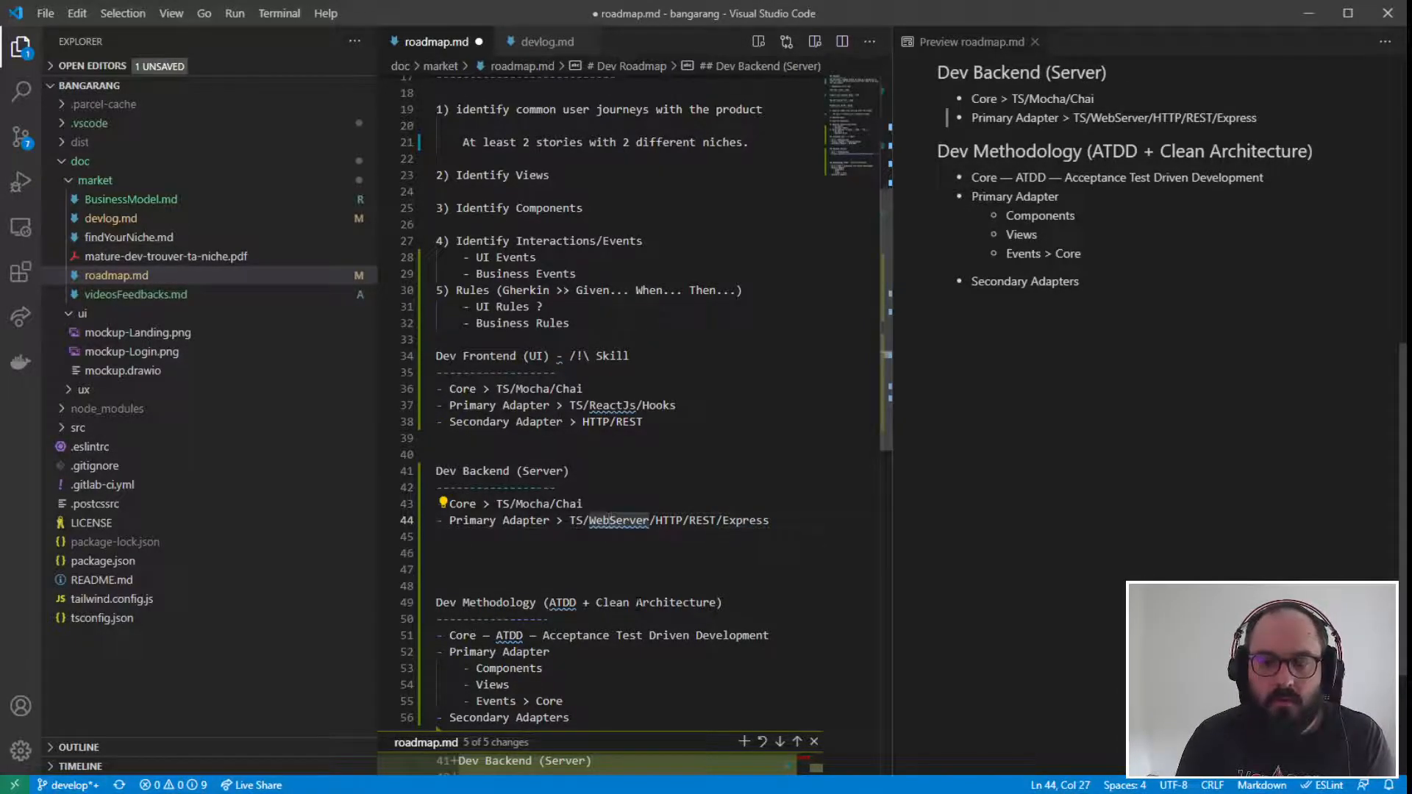
left_click(637, 581)
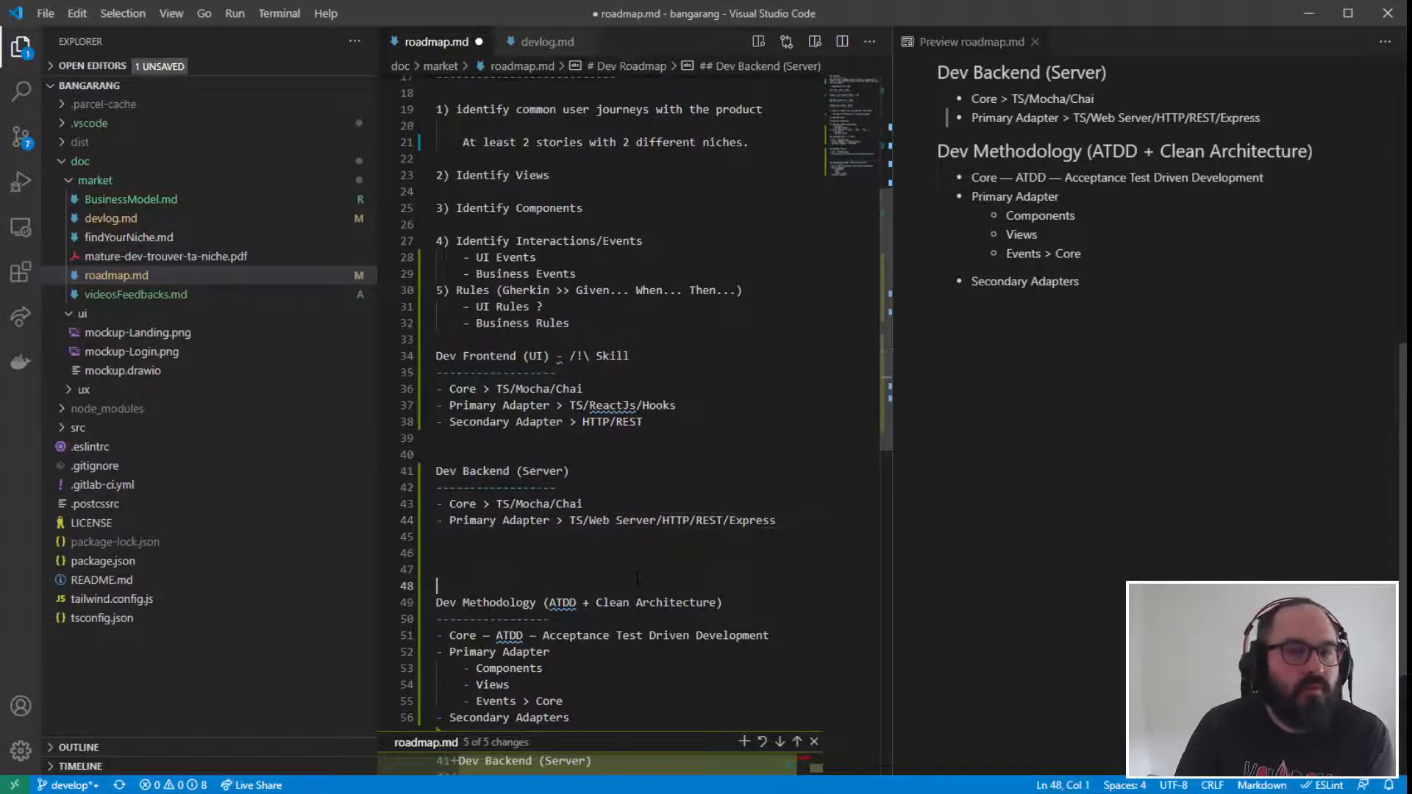
- Re-read everything from the Dev Frontend heading down to the backend's Primary Adapter item
left_click_drag(777, 520, 403, 356)
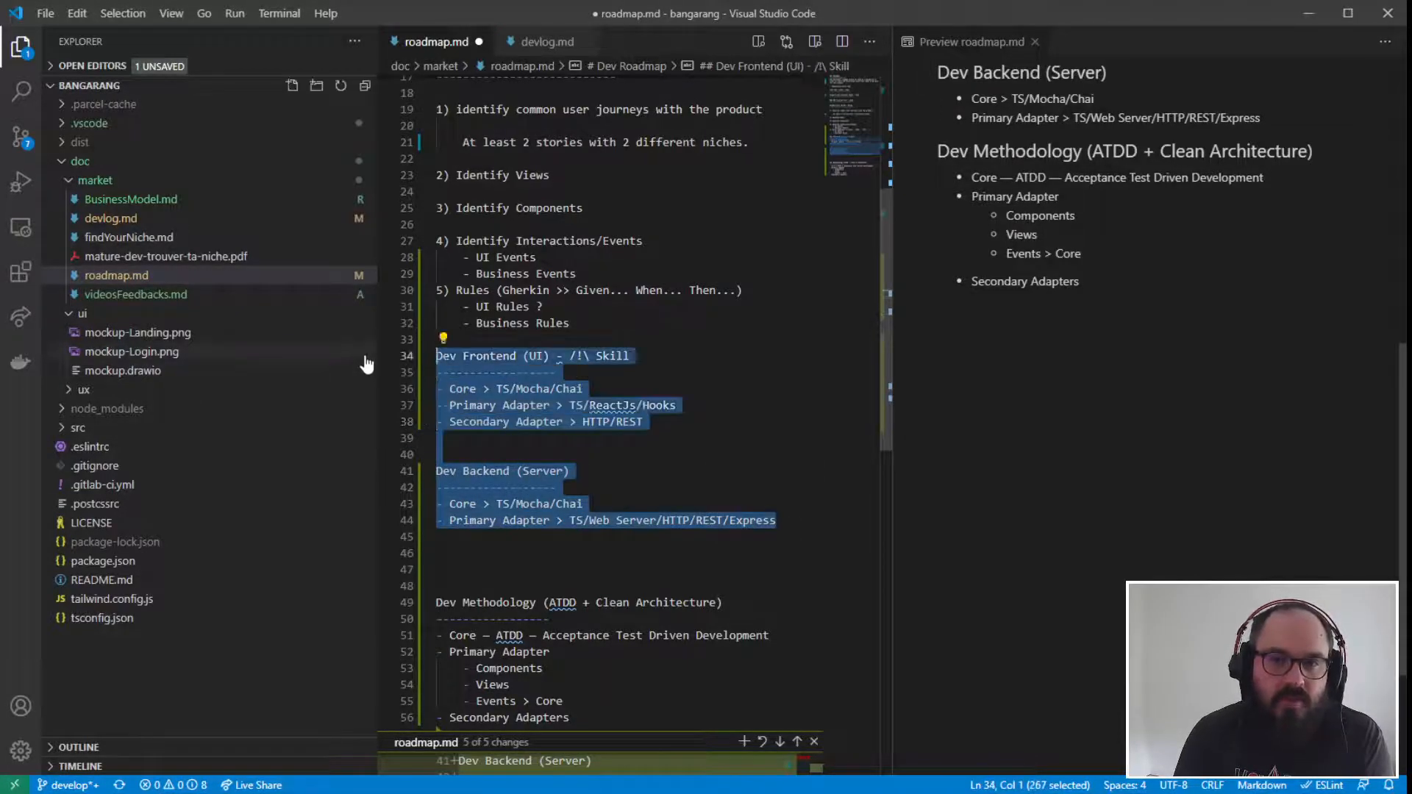
left_click(668, 568)
left_click_drag(781, 521, 365, 362)
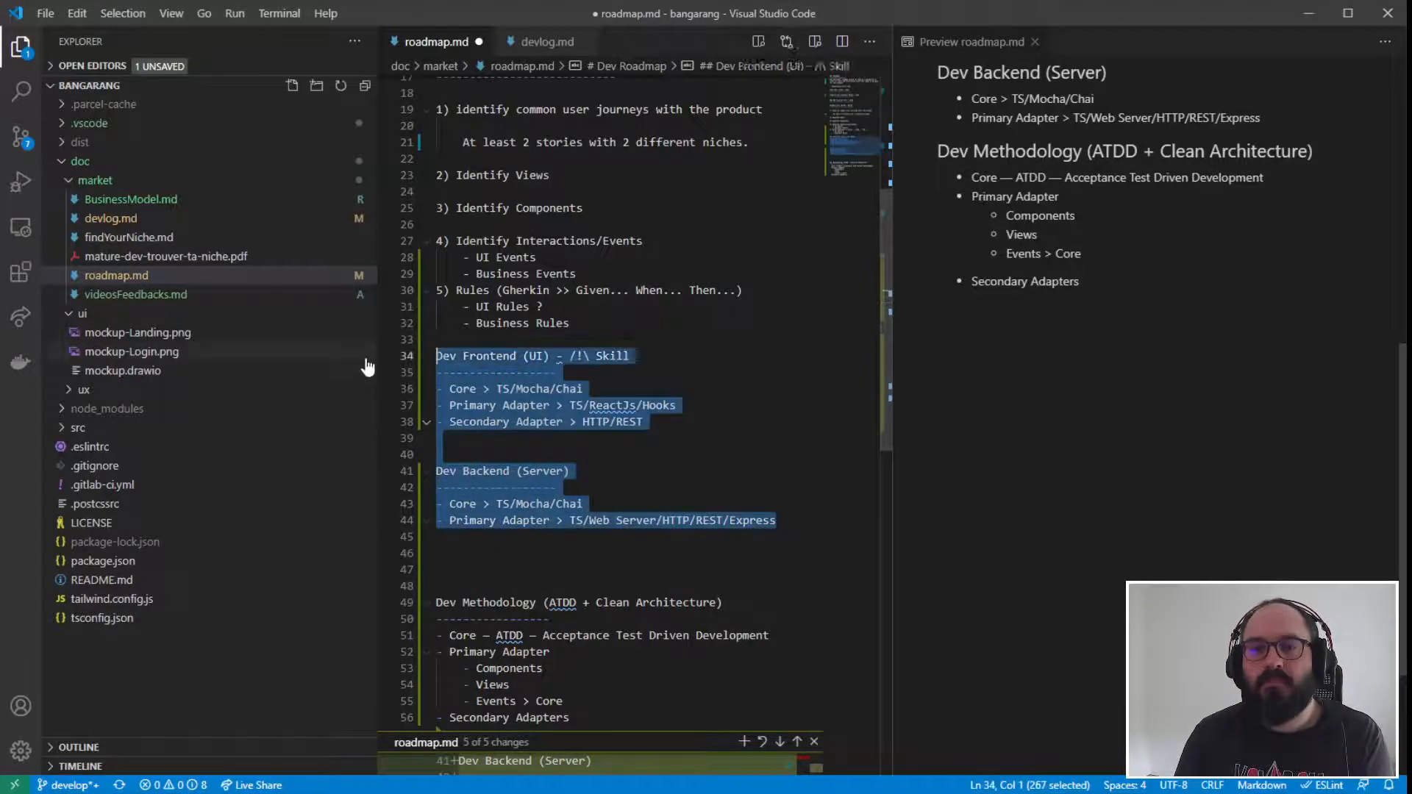
left_click(731, 551)
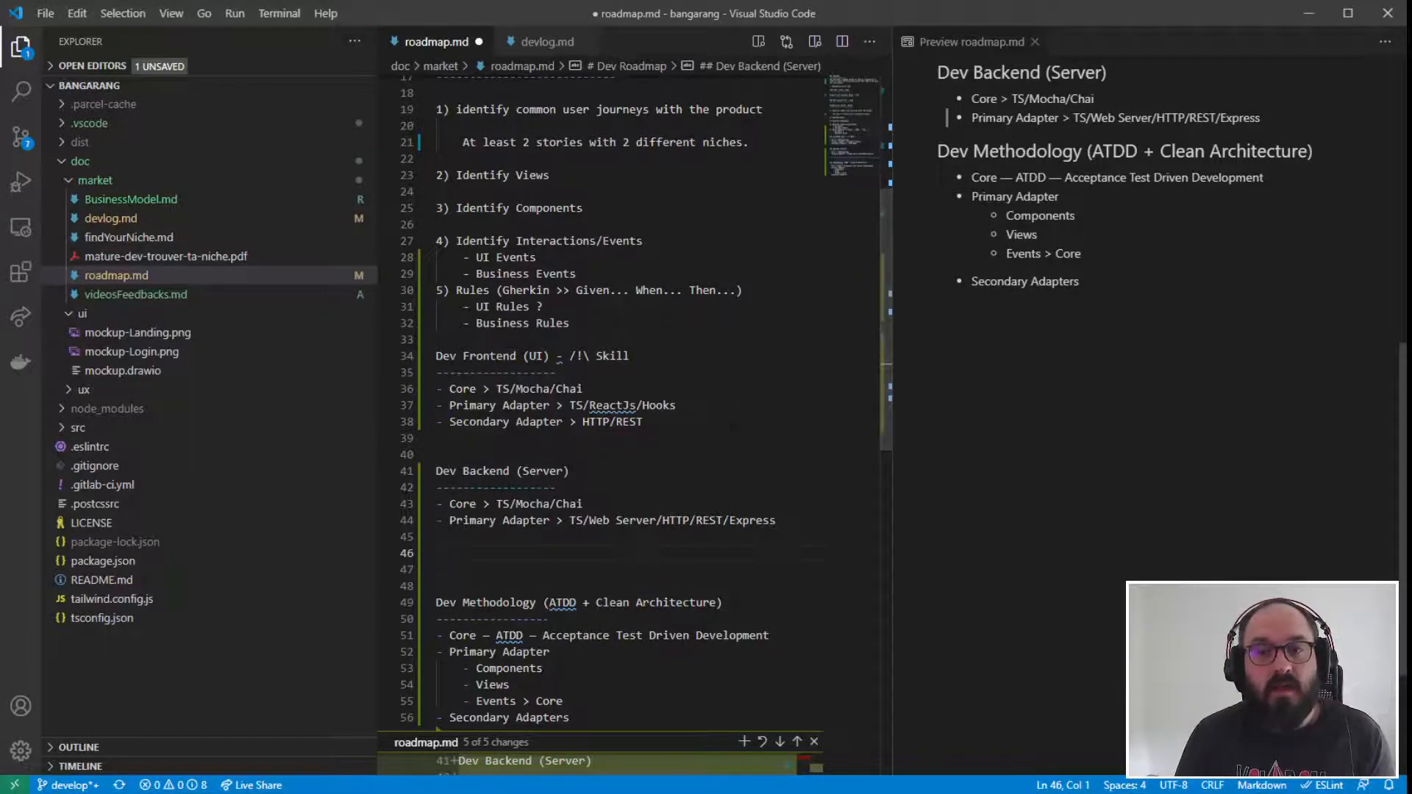
left_click_drag(776, 520, 411, 471)
left_click(495, 584)
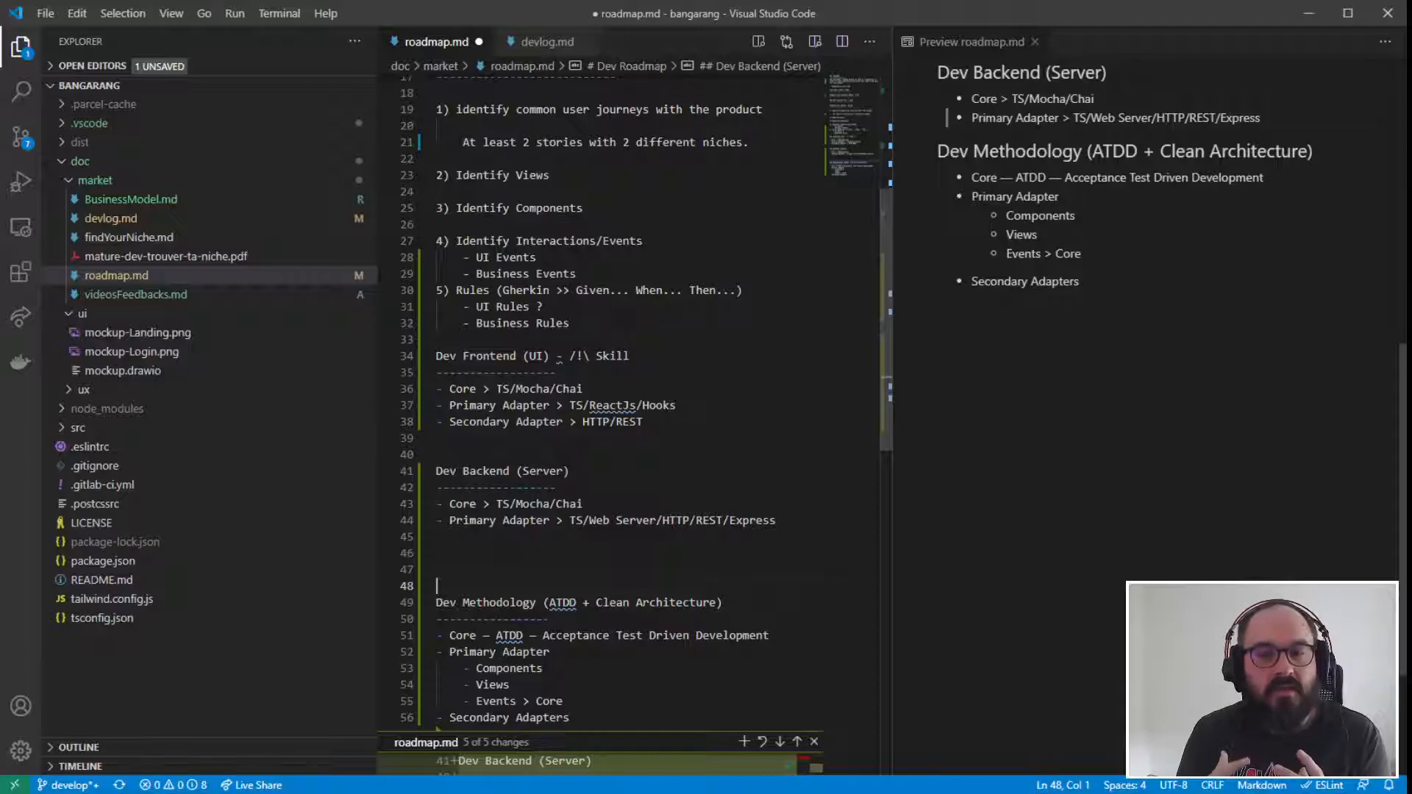
left_click_drag(491, 504, 523, 551)
left_click(524, 551)
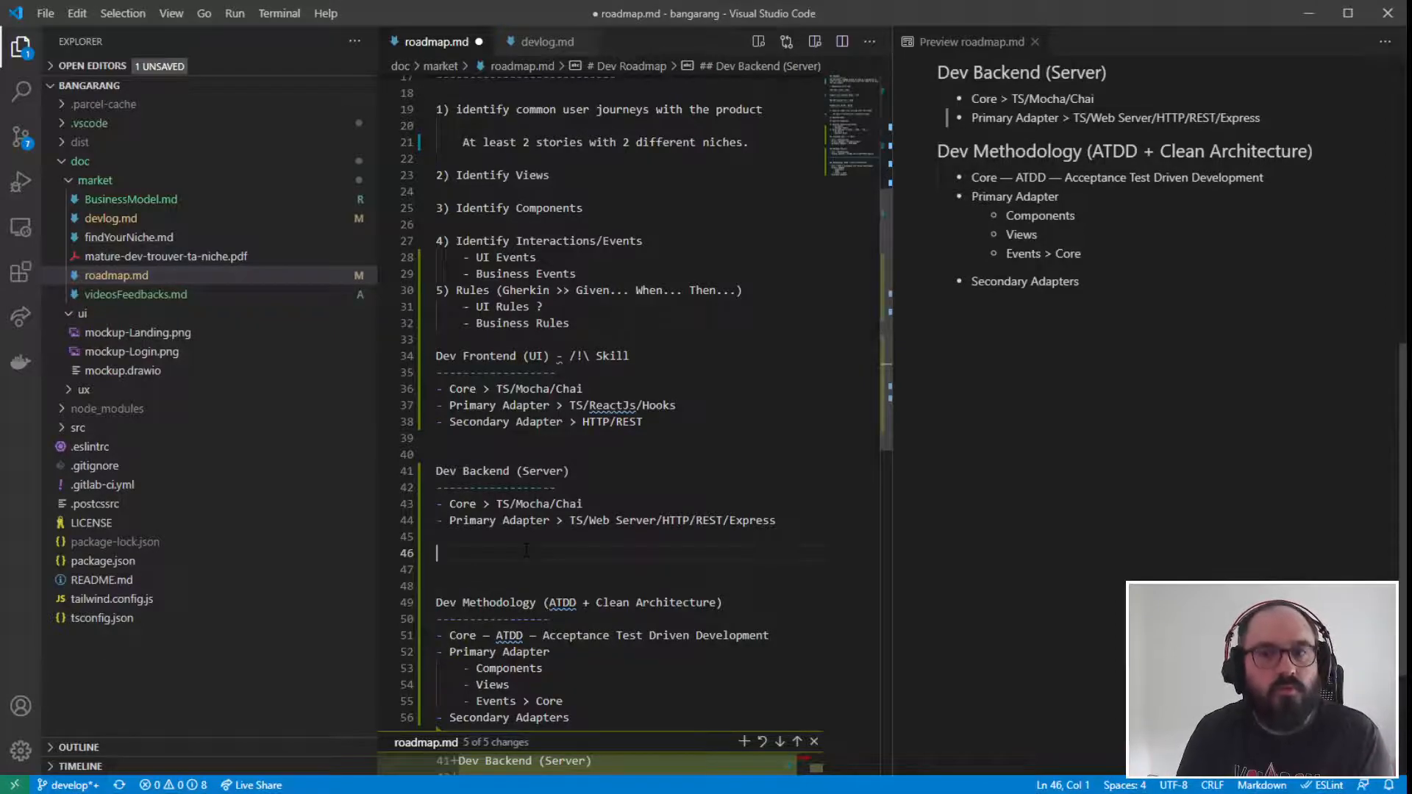
- Replace the hyphen before "/!\ Skill" in the Dev Frontend (UI) heading with a long dash
key("Up")
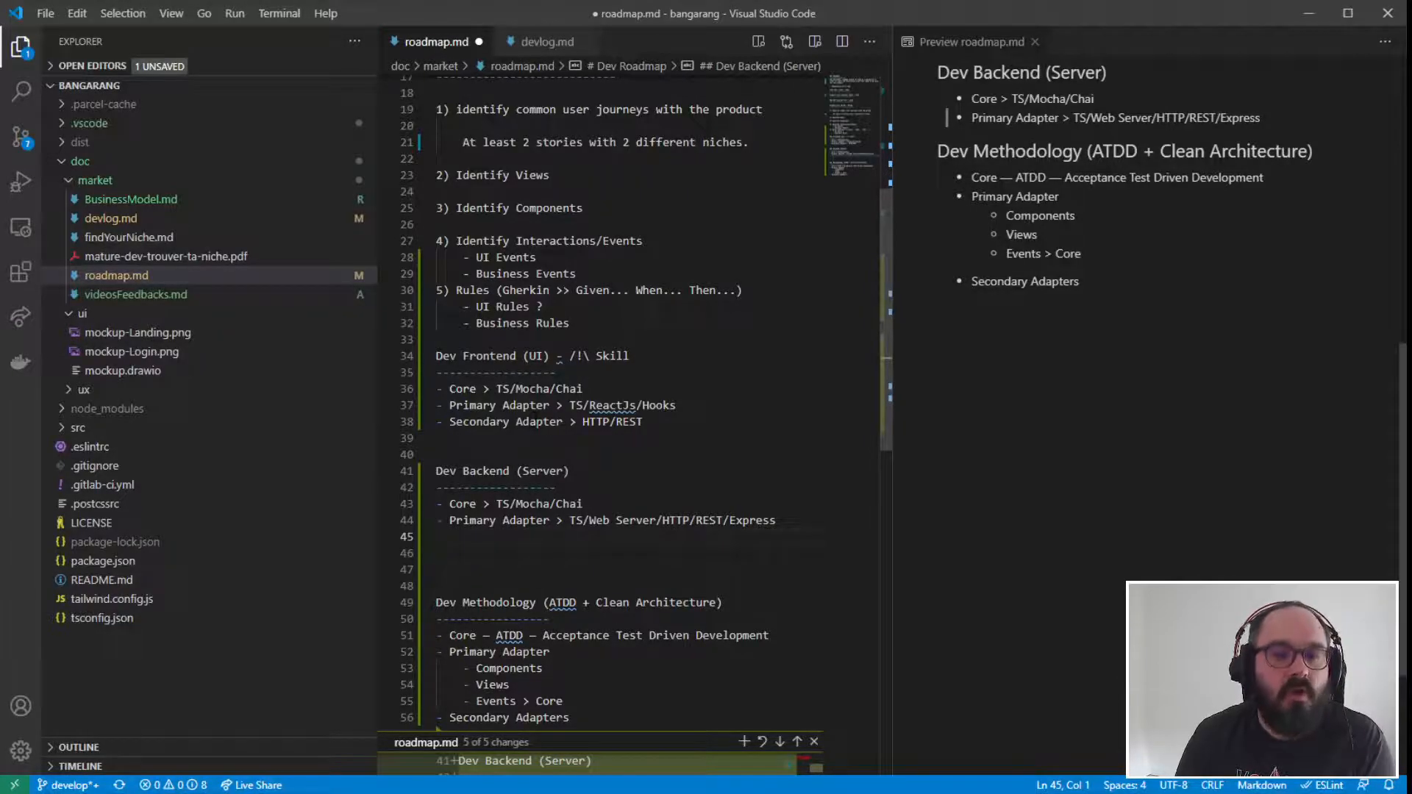
left_click_drag(476, 356, 522, 421)
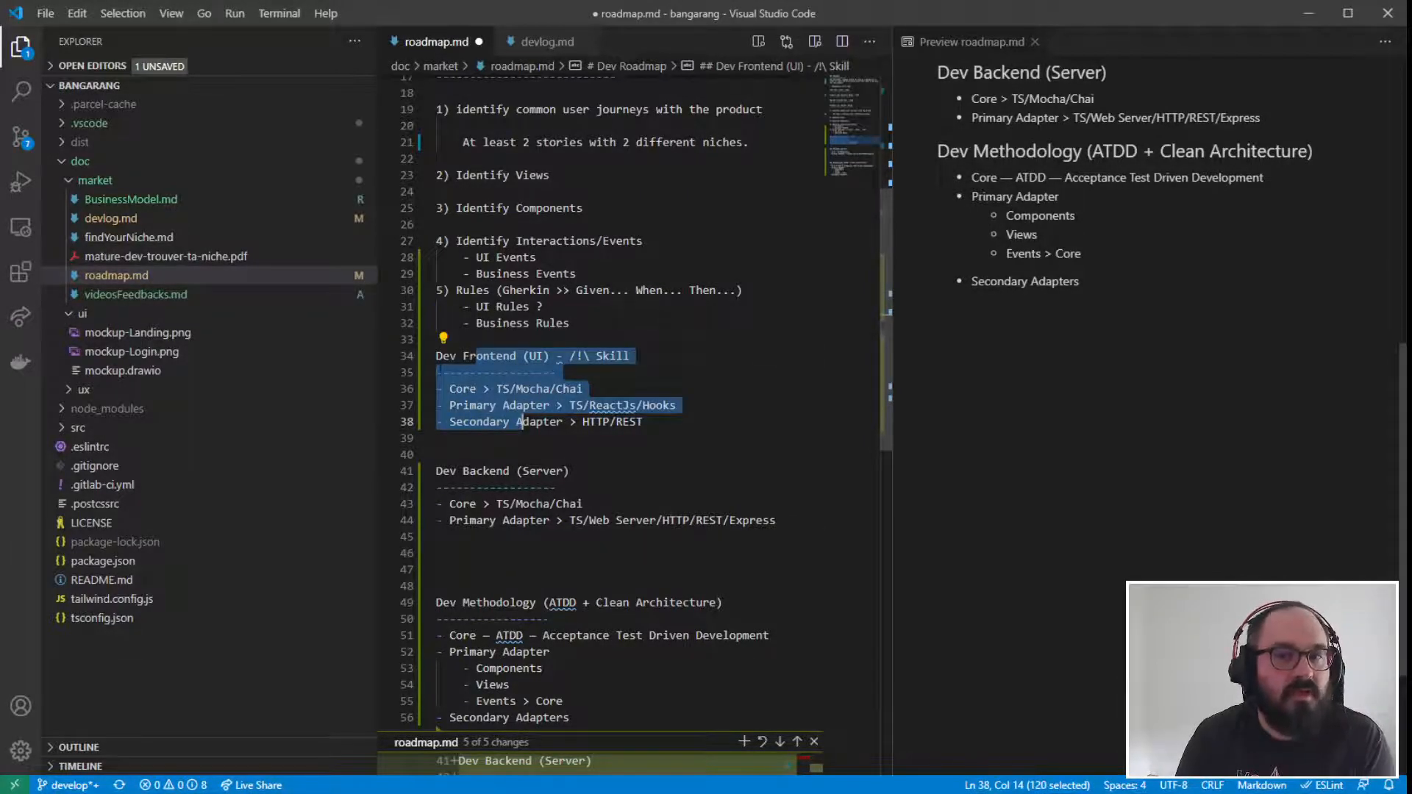
left_click(503, 356)
right_click(572, 359)
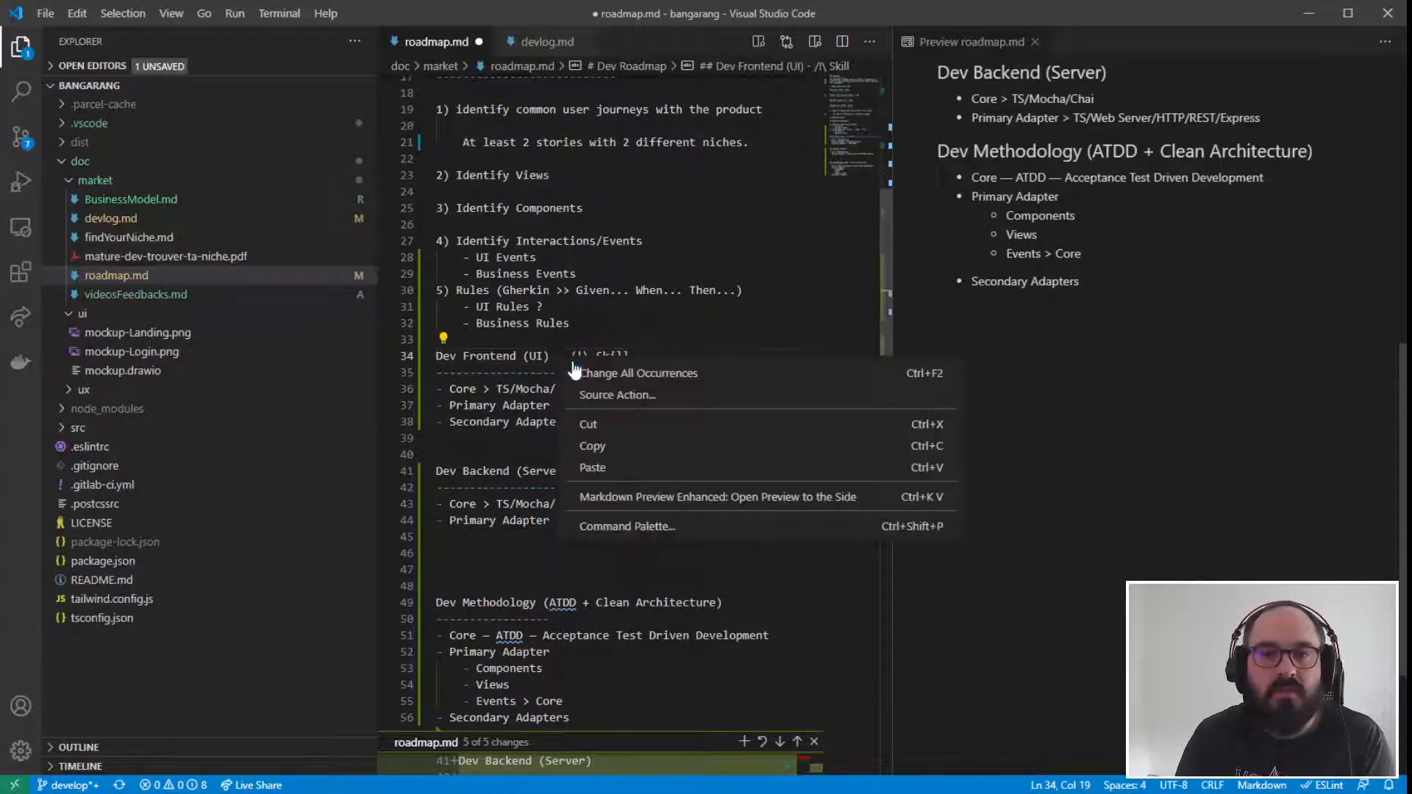
left_click(557, 358)
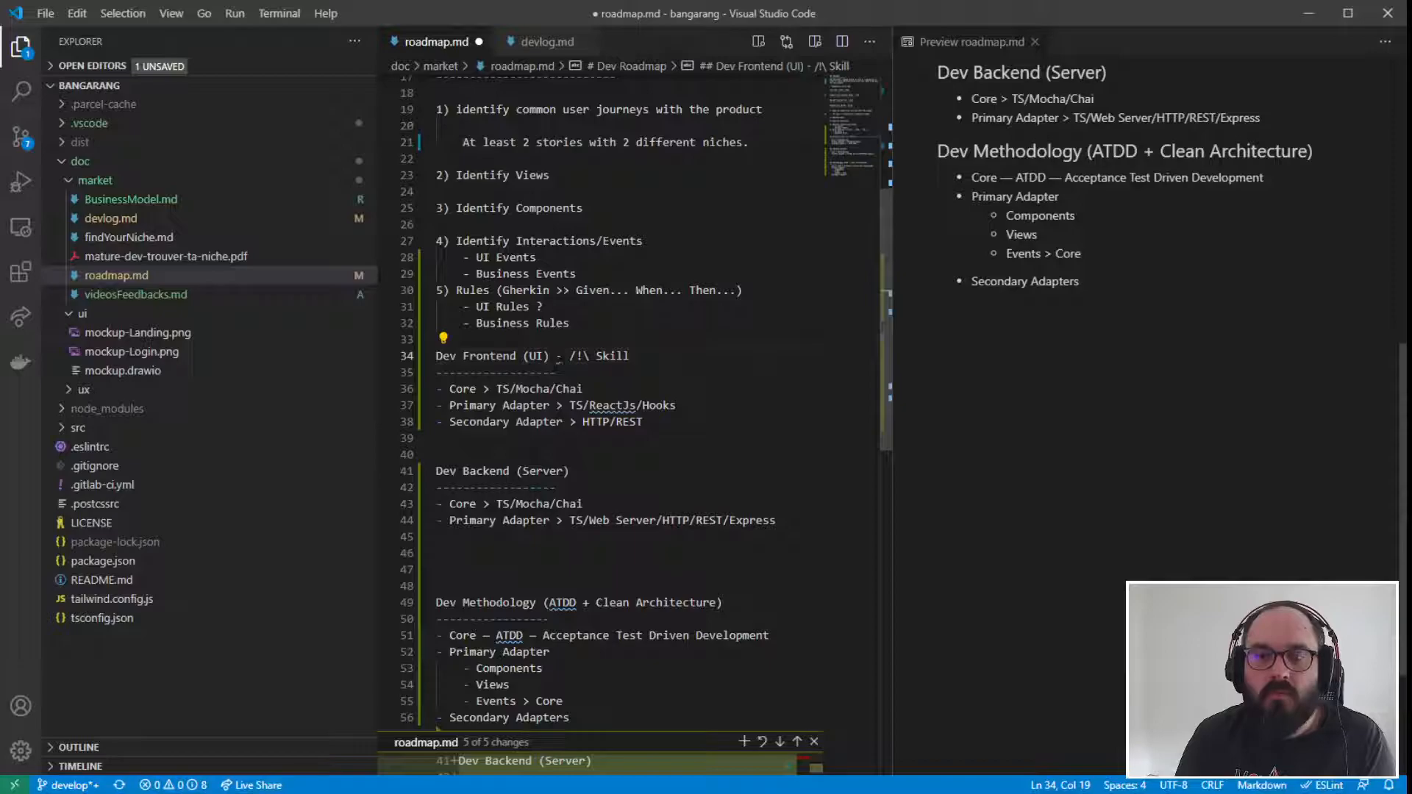
mouse_move(558, 356)
left_click(710, 345)
left_click(733, 417)
- Add the list item "Secondary Adapter > ????" below the Primary Adapter in the Dev Backend section
left_click(441, 539)
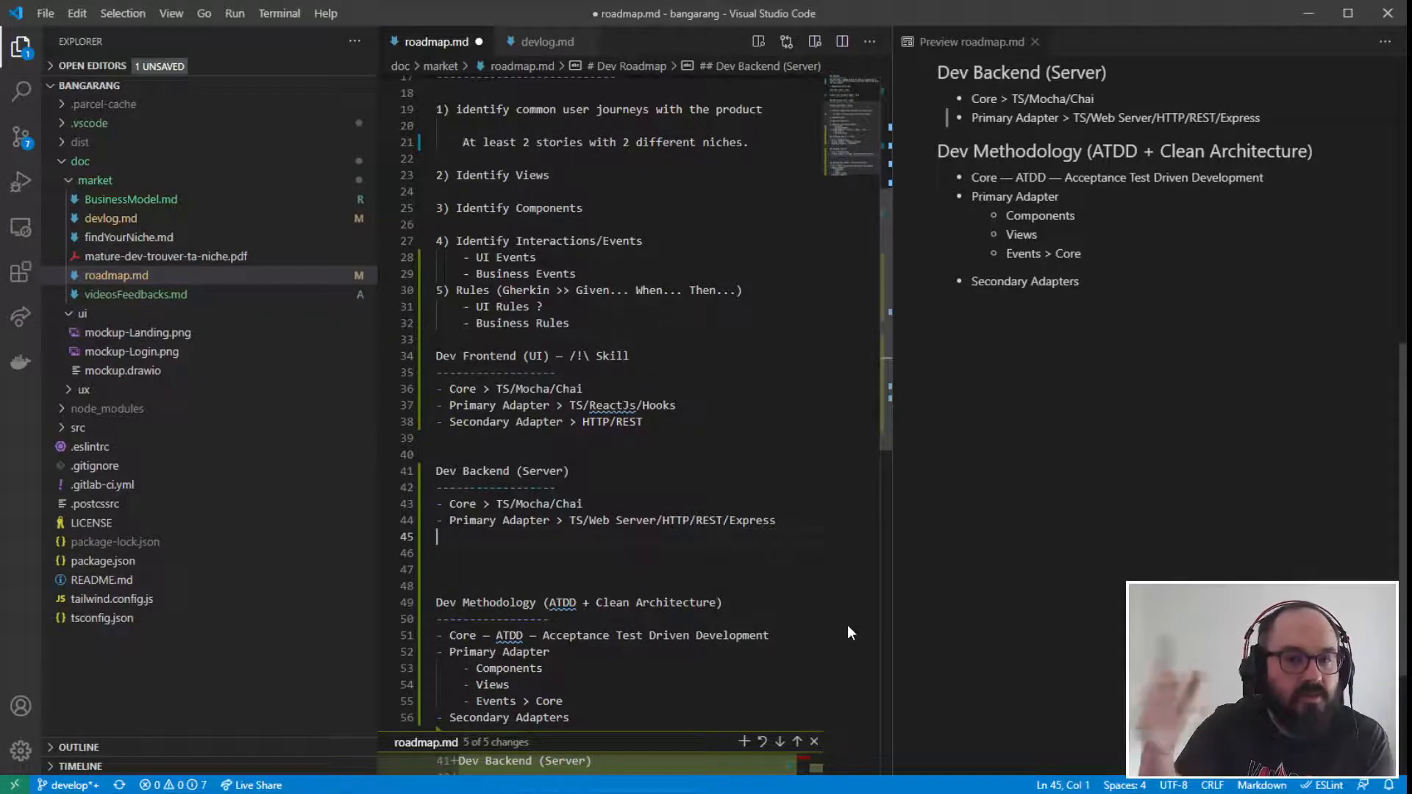
type("- Seco")
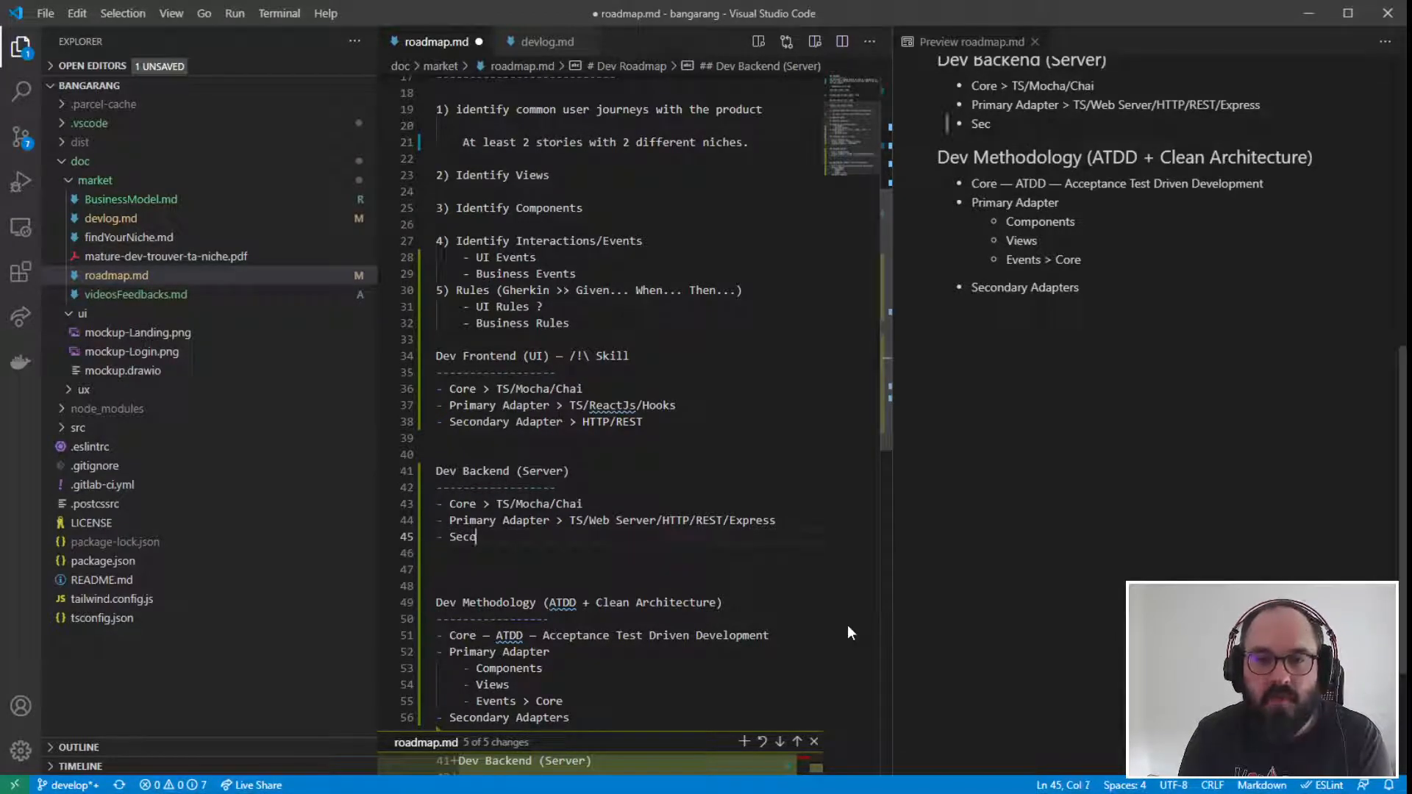
type("ndary Adapter ")
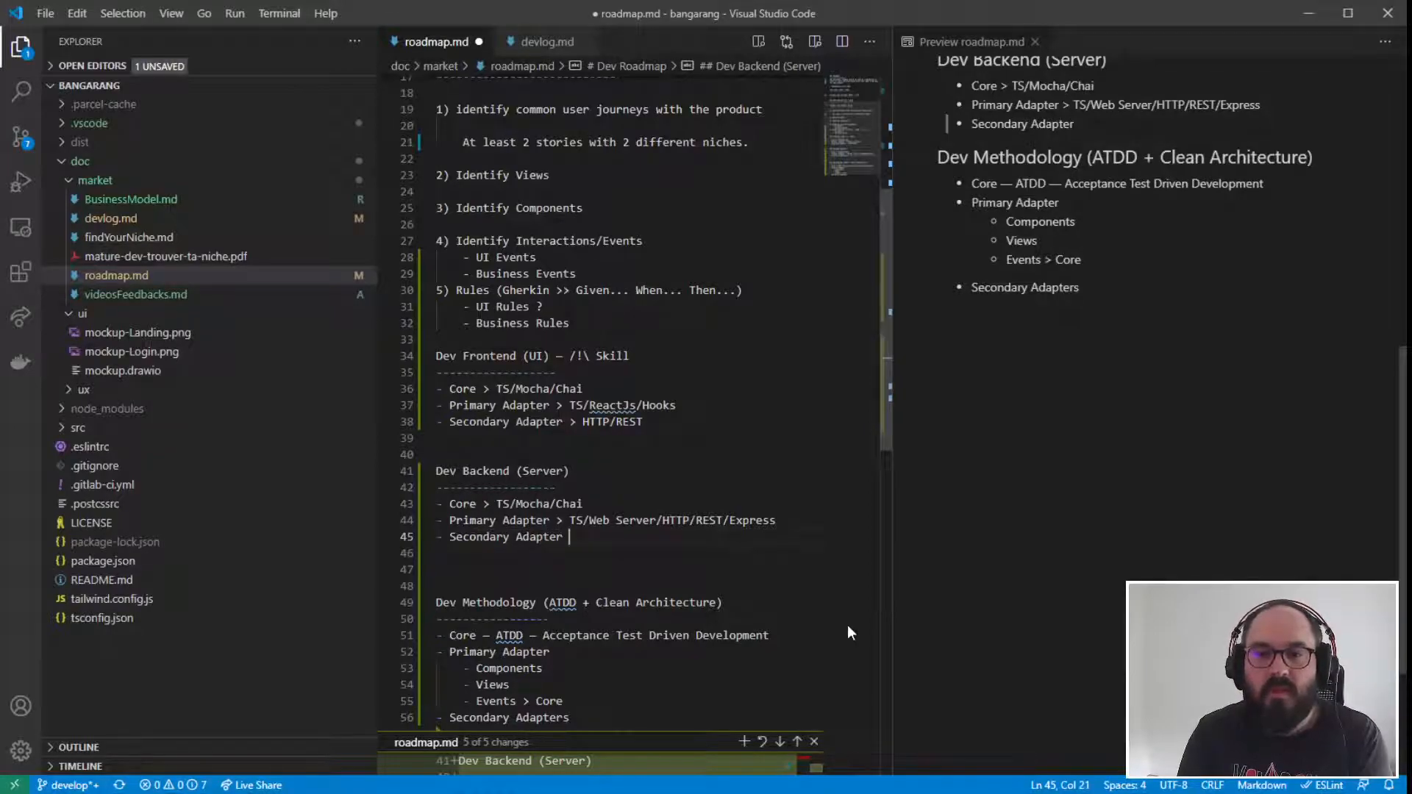
type(">")
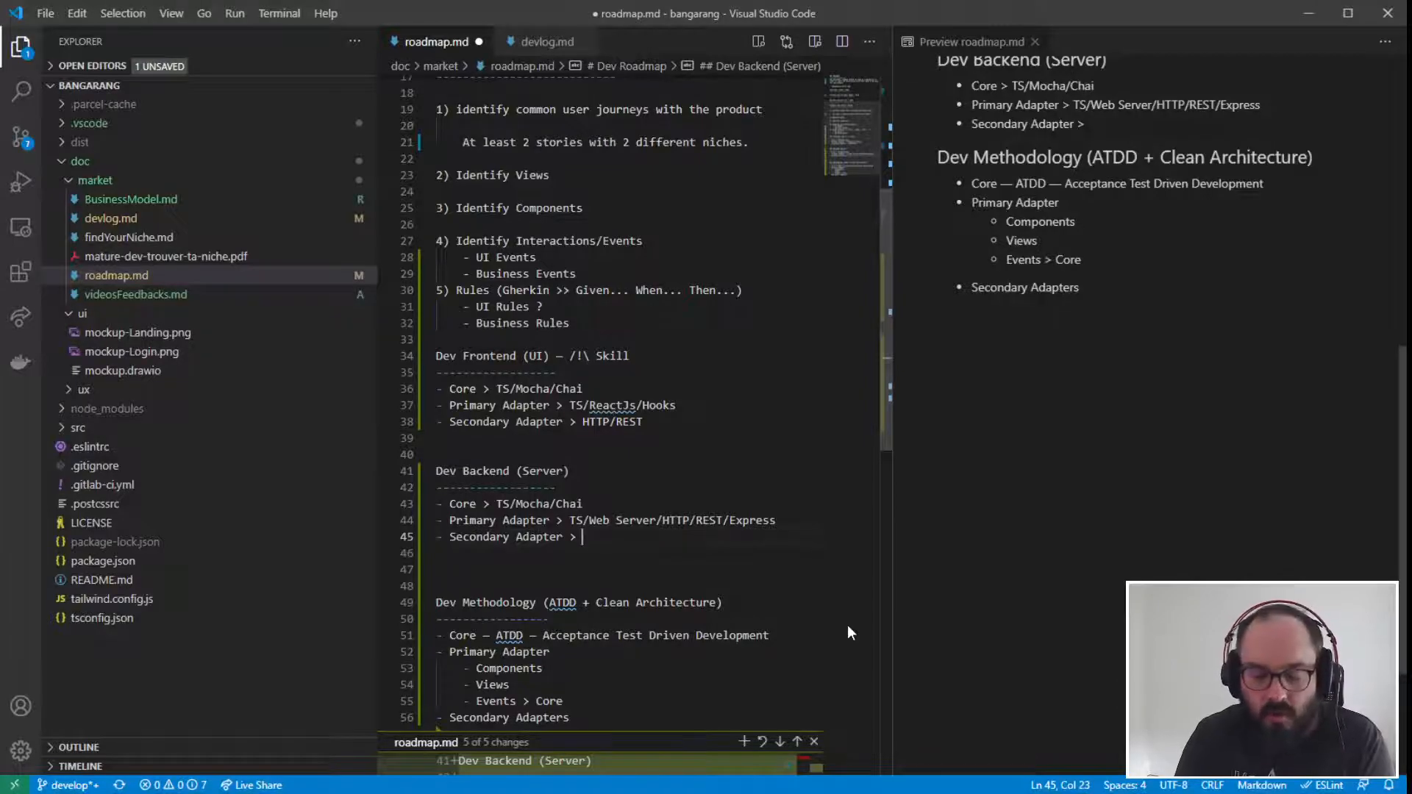
type("????")
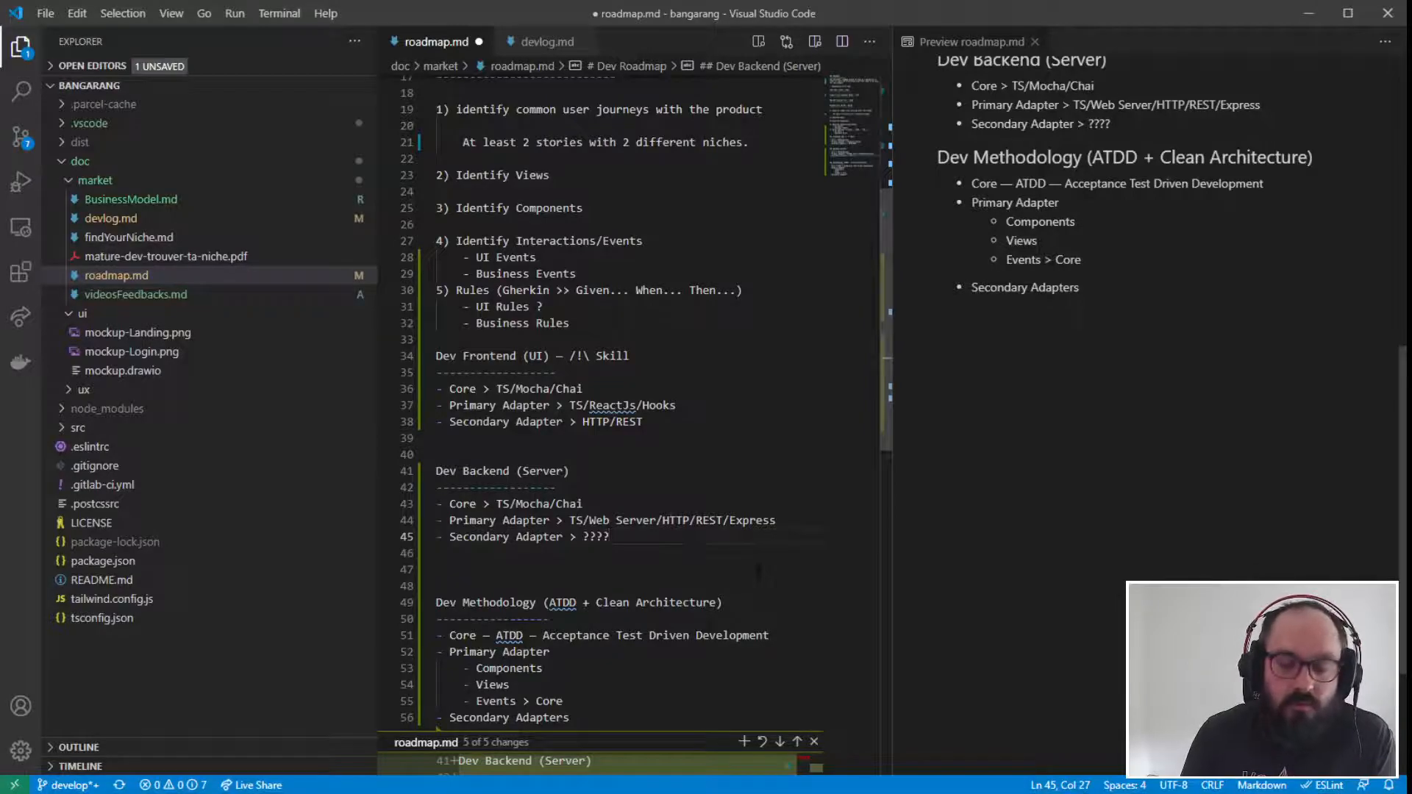
- Re-read the Dev Backend section's list, focusing on its Secondary Adapter item
left_click(581, 552)
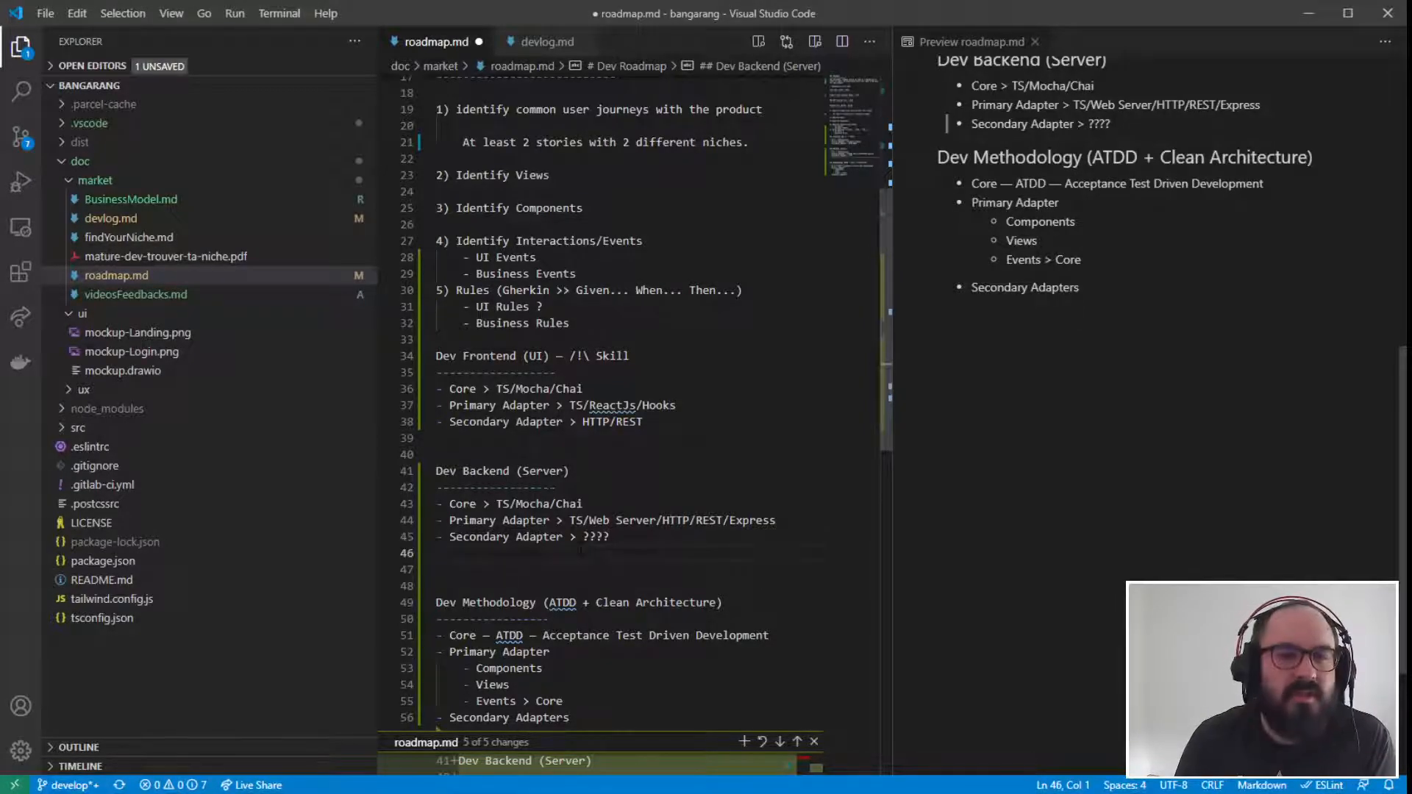
left_click_drag(610, 536, 397, 536)
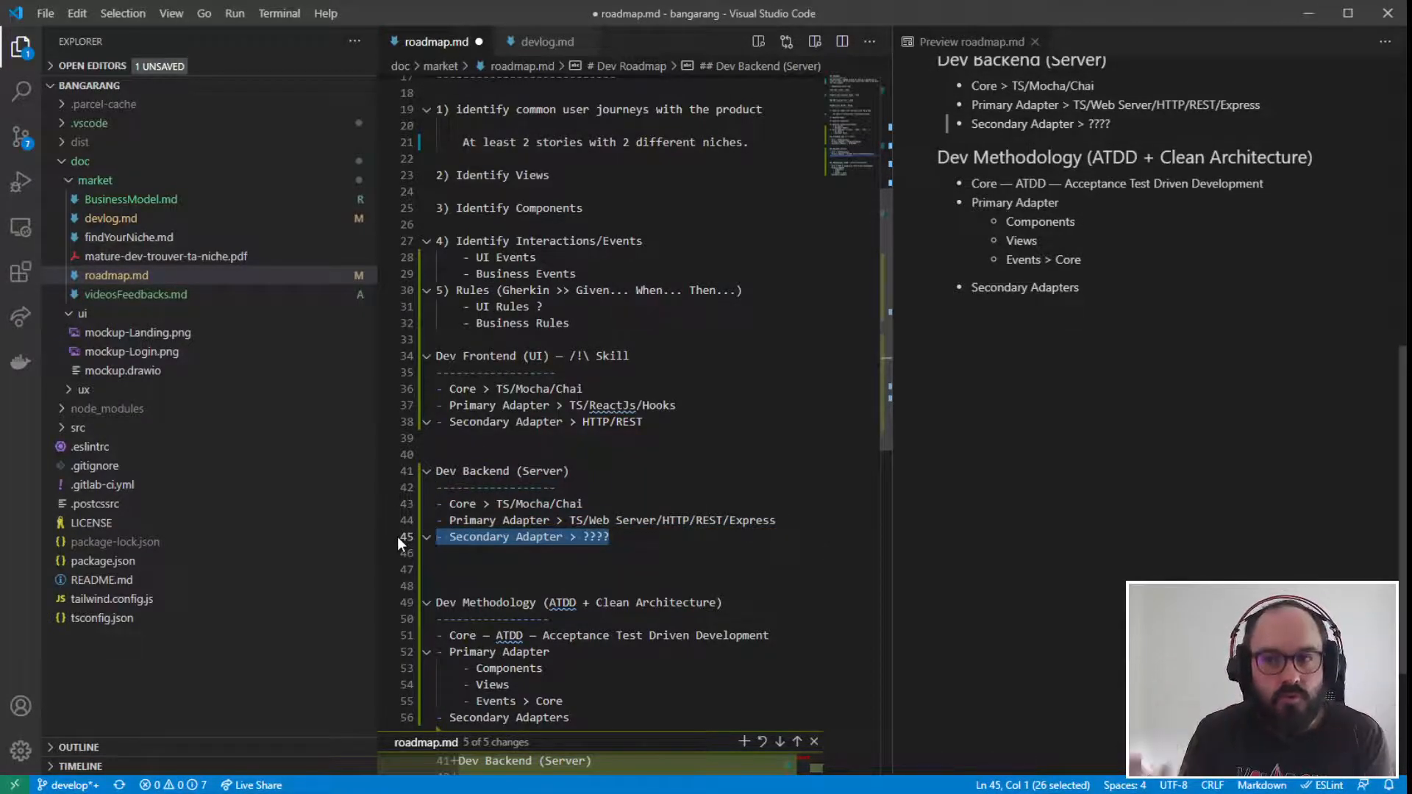
key("Down")
key("Down")
key("Down")
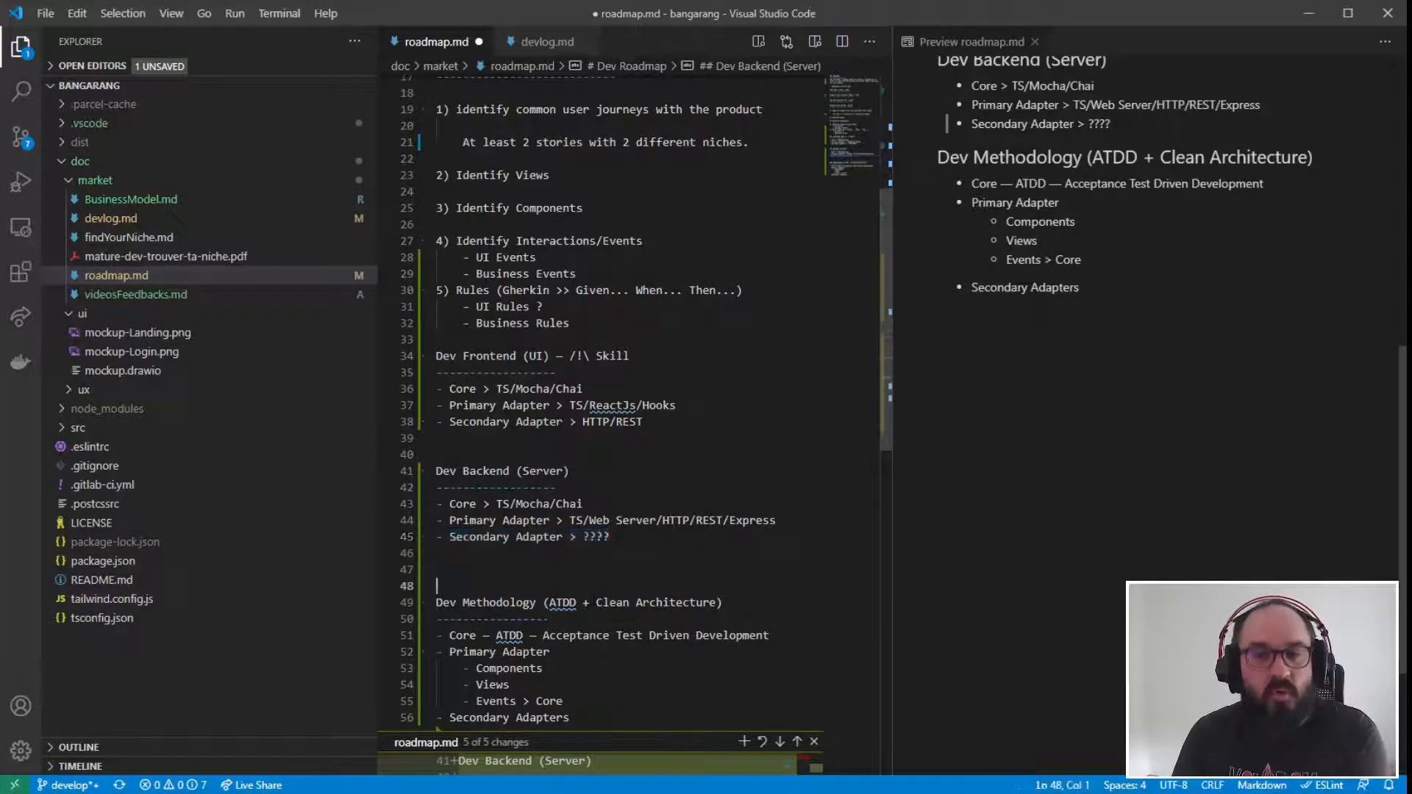
left_click_drag(611, 537, 401, 490)
left_click(581, 587)
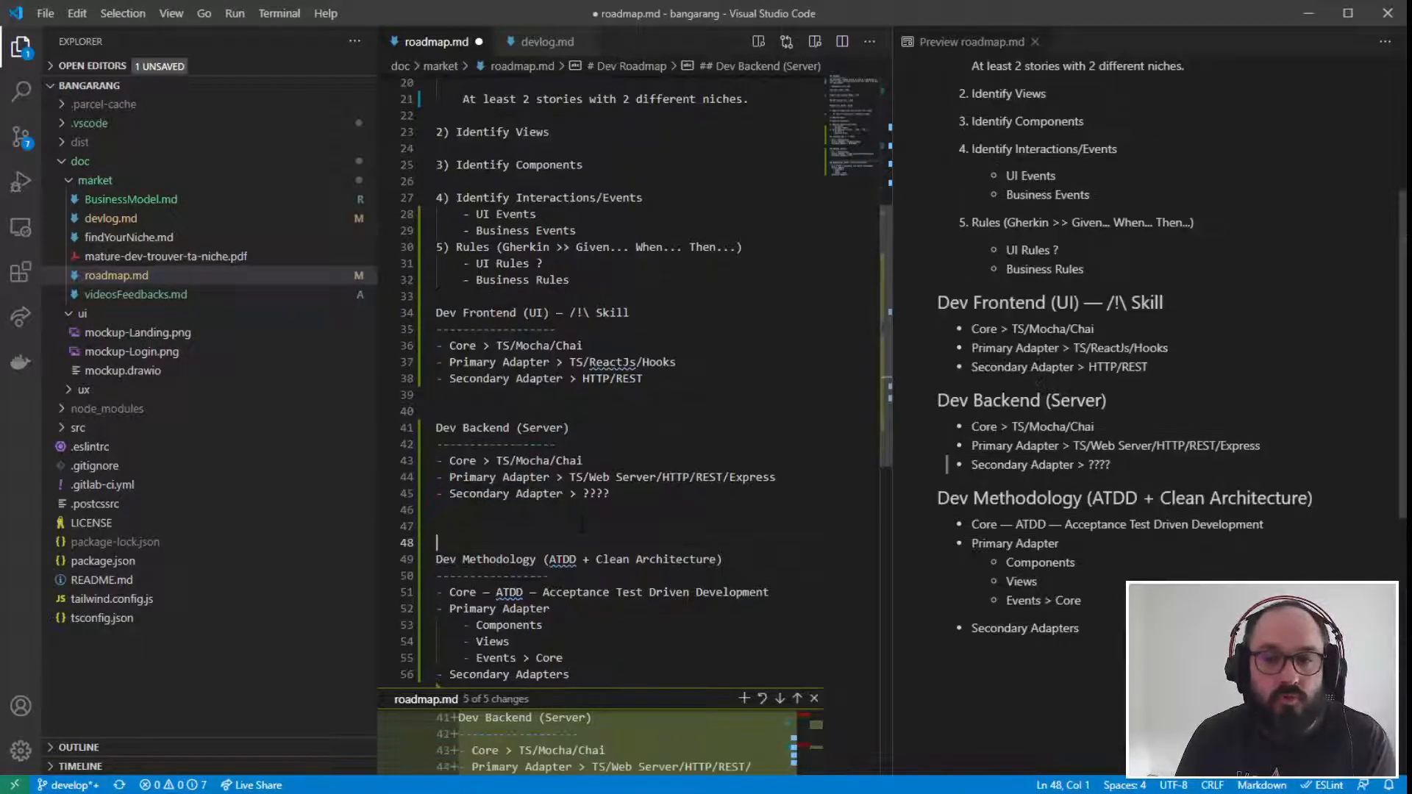
left_click(709, 452)
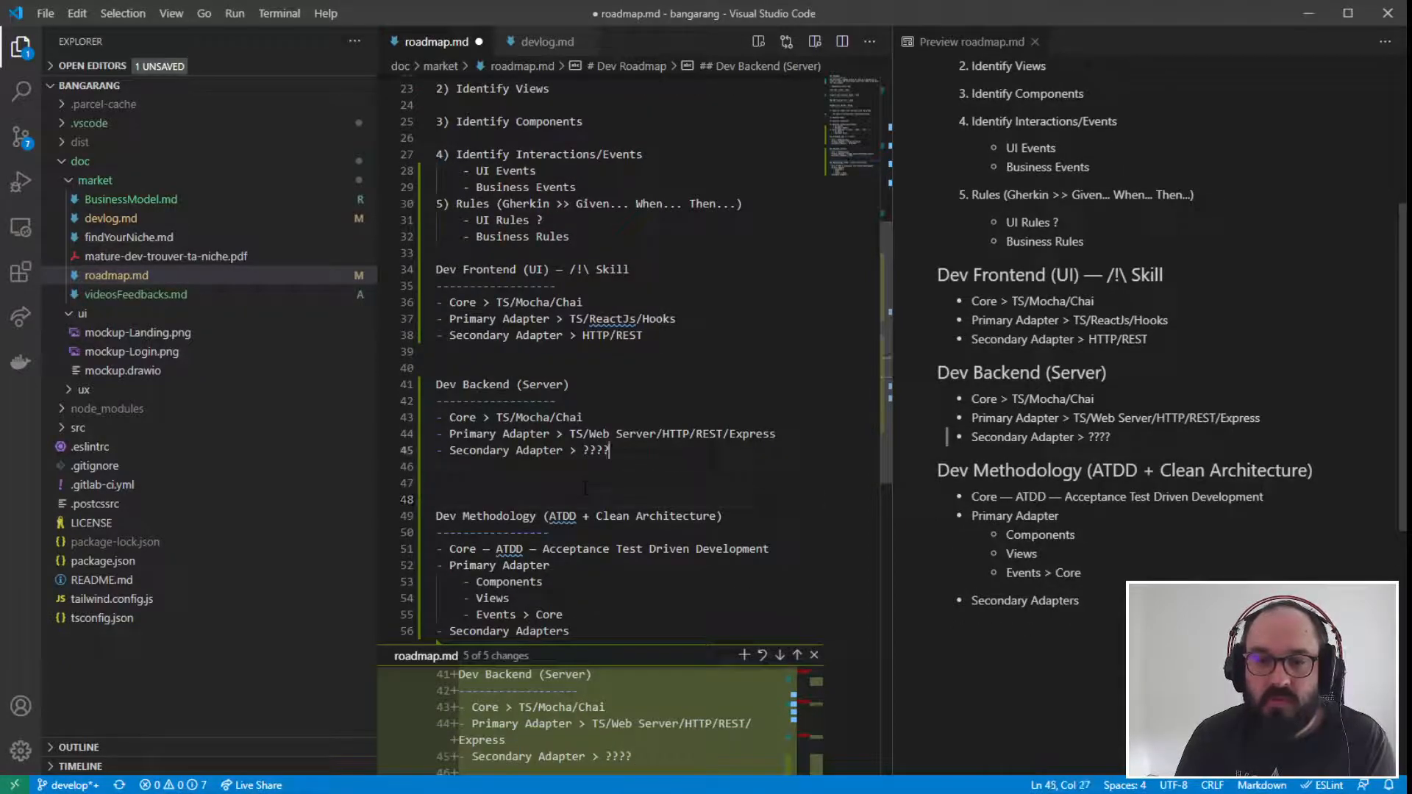
- Close the inline change view and delete two of the blank lines above the Dev Methodology heading
left_click(813, 655)
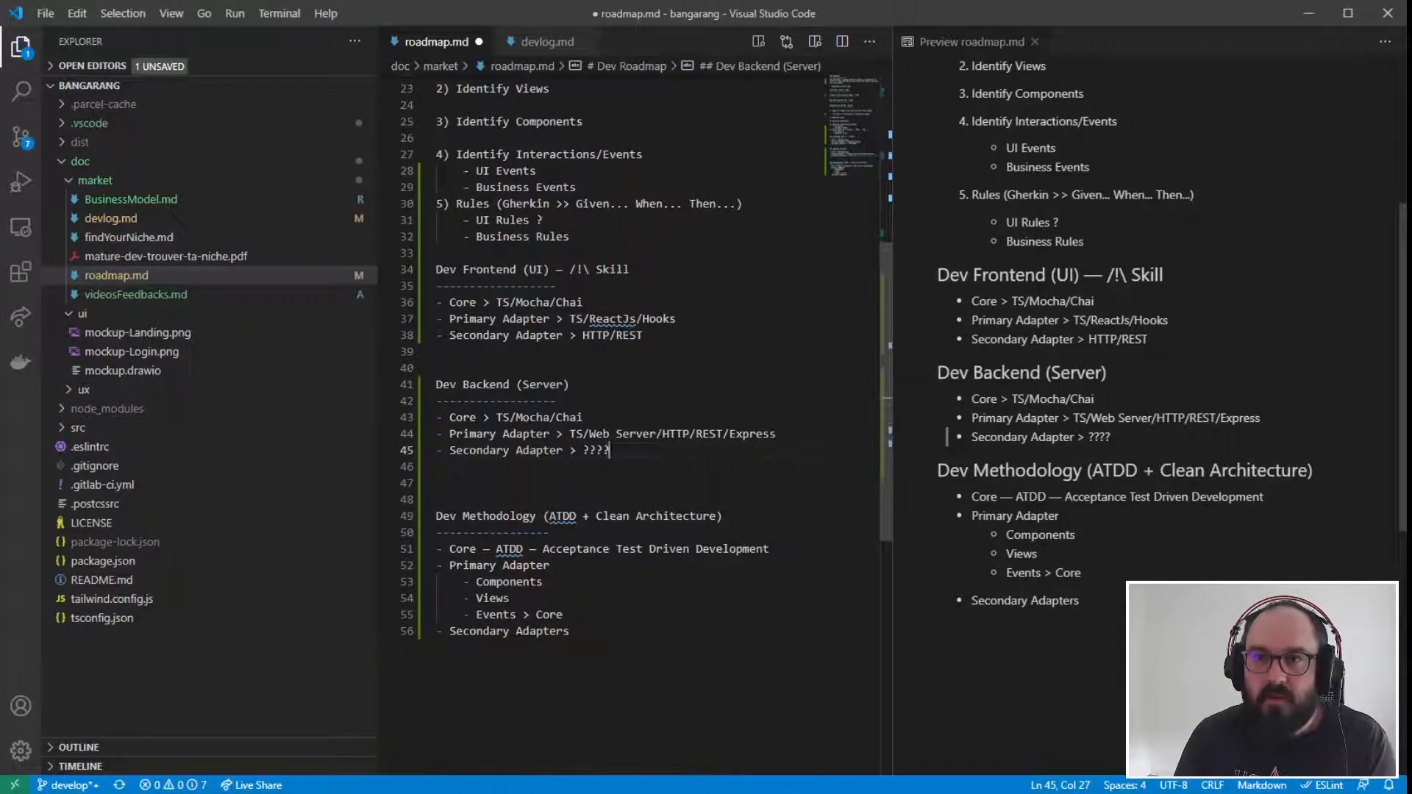
scroll(650, 452, "down", 2)
scroll(647, 515, "up", 4)
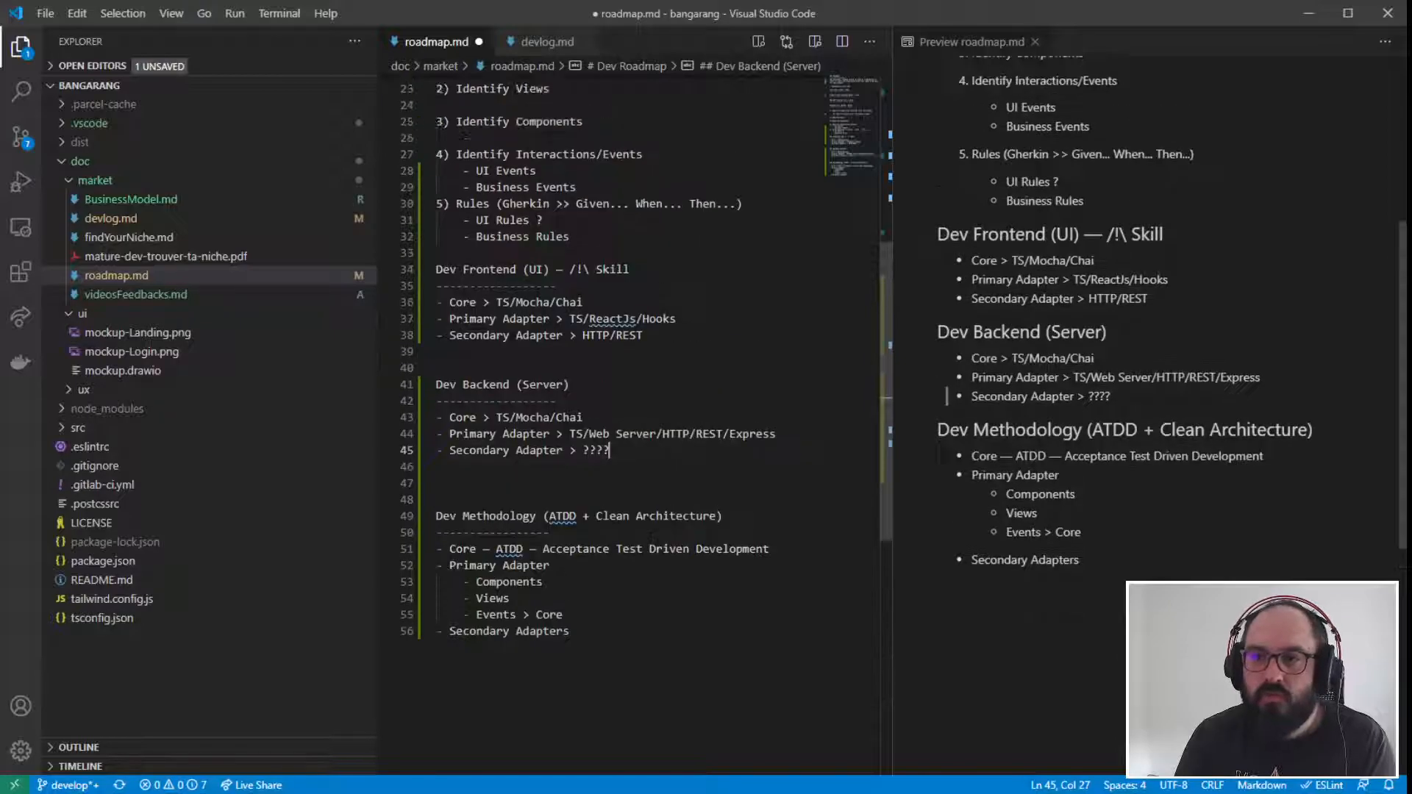
scroll(637, 504, "down", 1)
left_click(437, 527)
key("Down")
key("BackSpace")
key("BackSpace")
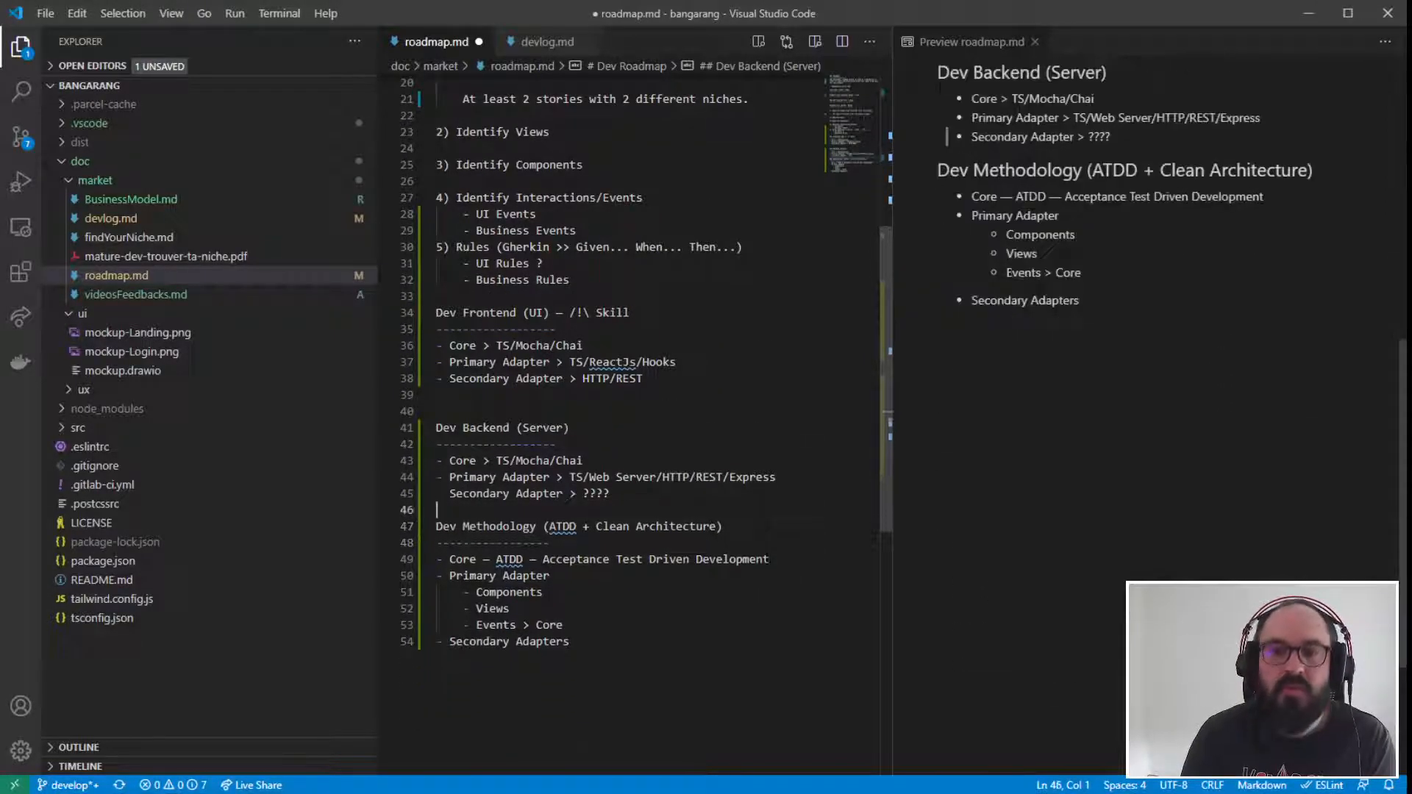
- Add the title "Iteration 1" at the end of the roadmap, a few blank lines below Secondary Adapters
scroll(853, 567, "up", 2)
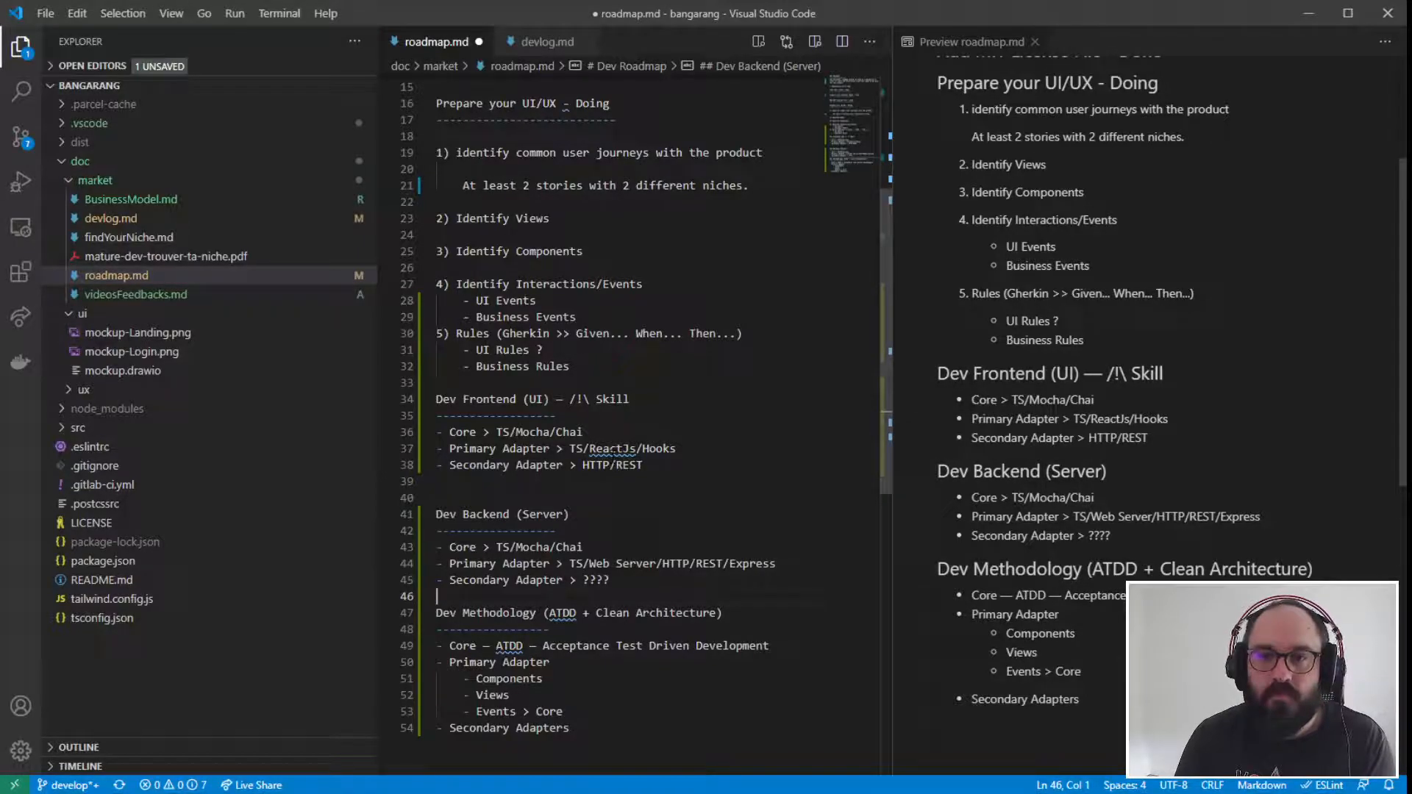
scroll(646, 426, "up", 5)
scroll(654, 615, "down", 5)
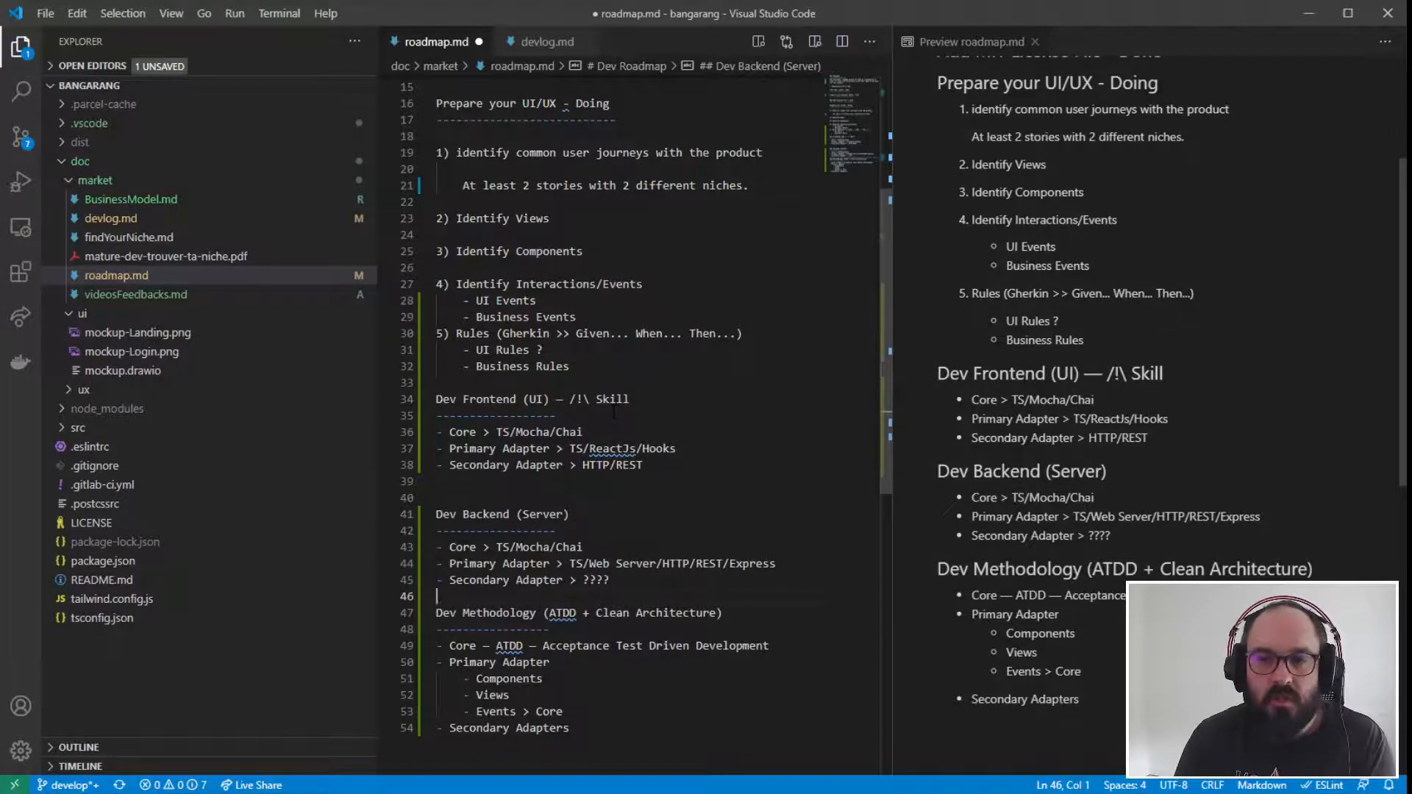
scroll(628, 424, "down", 5)
left_click(618, 468)
key("Return")
key("Return")
key("Return")
key("Return")
type("Iteration ")
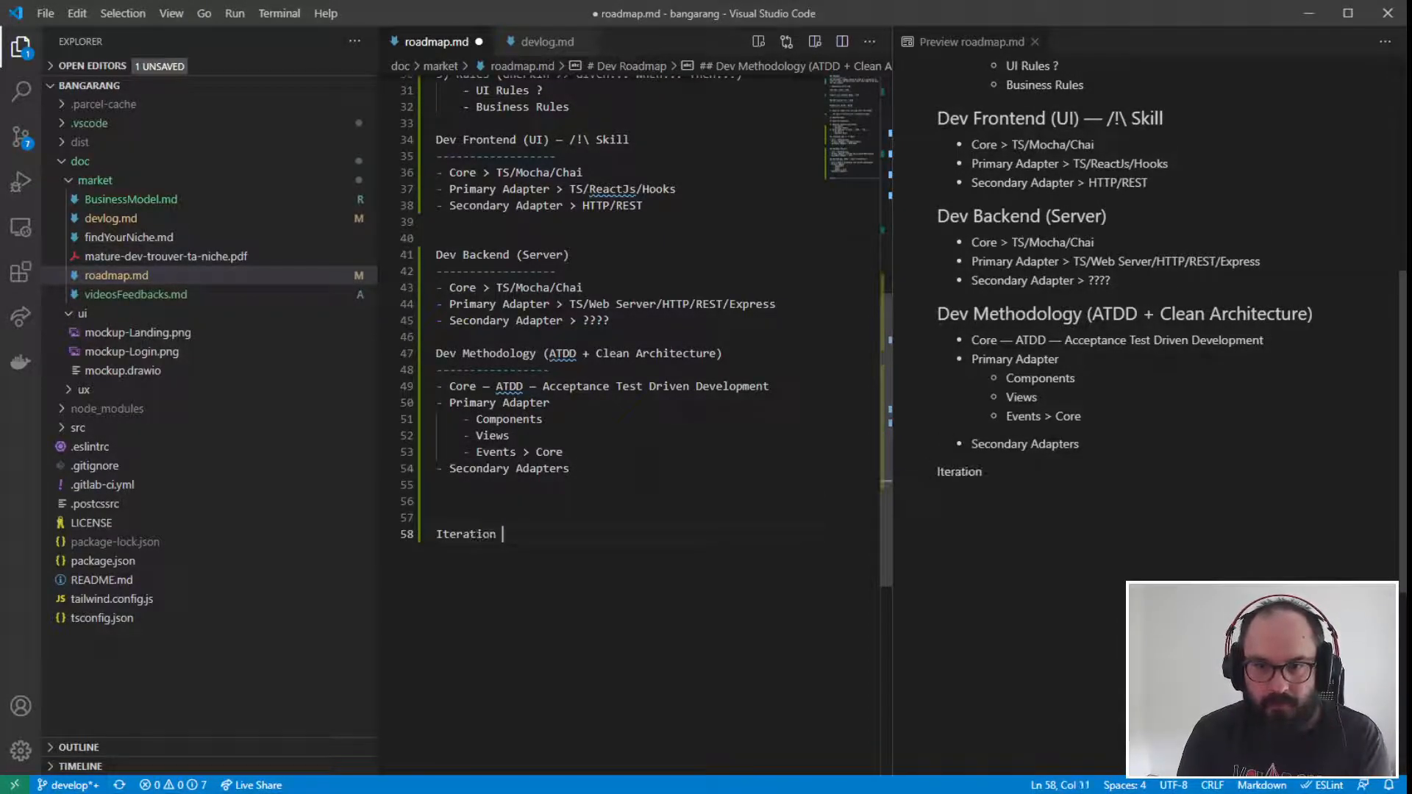
type("1")
key("Return")
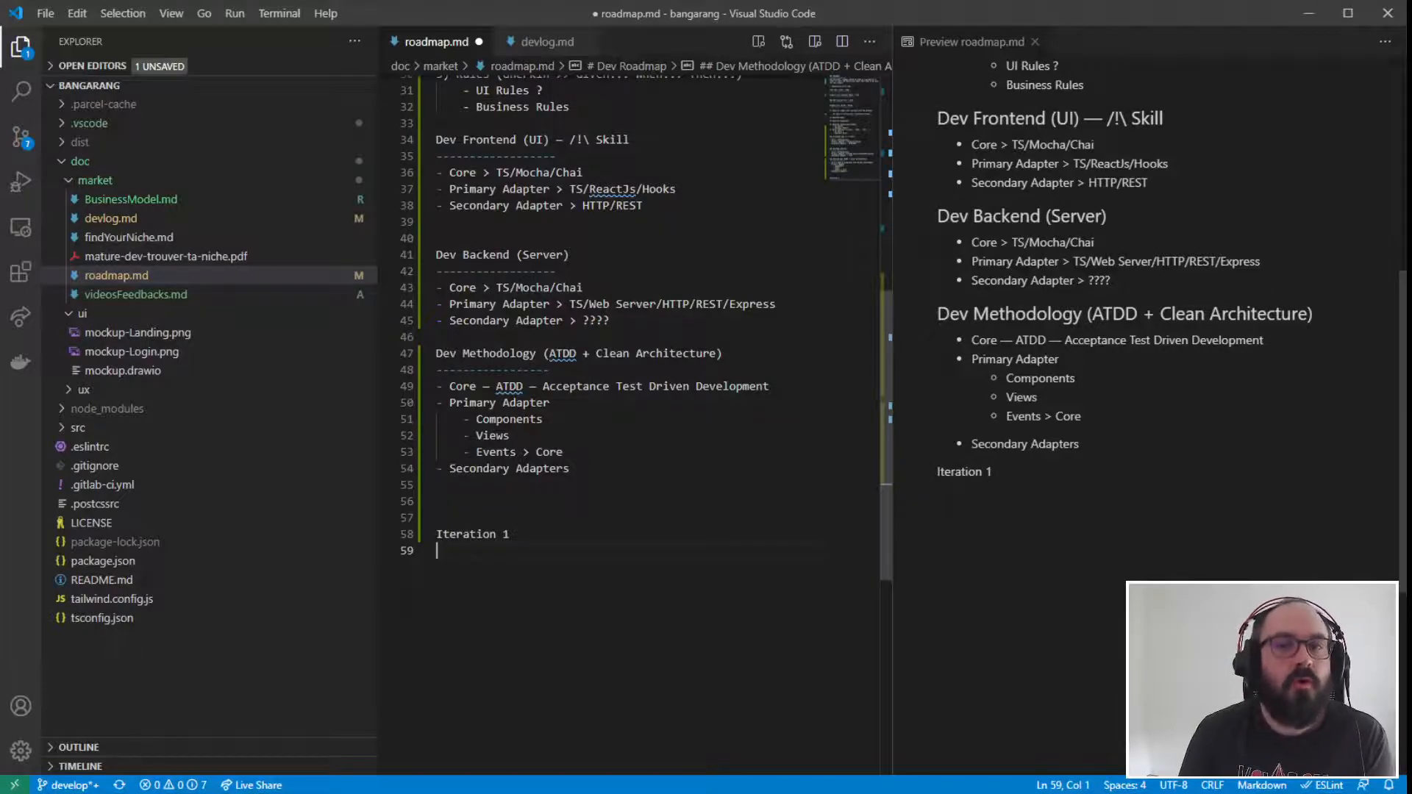
- Underline the Iteration 1 title with a row of dashes and start an empty list item beneath it
type("-")
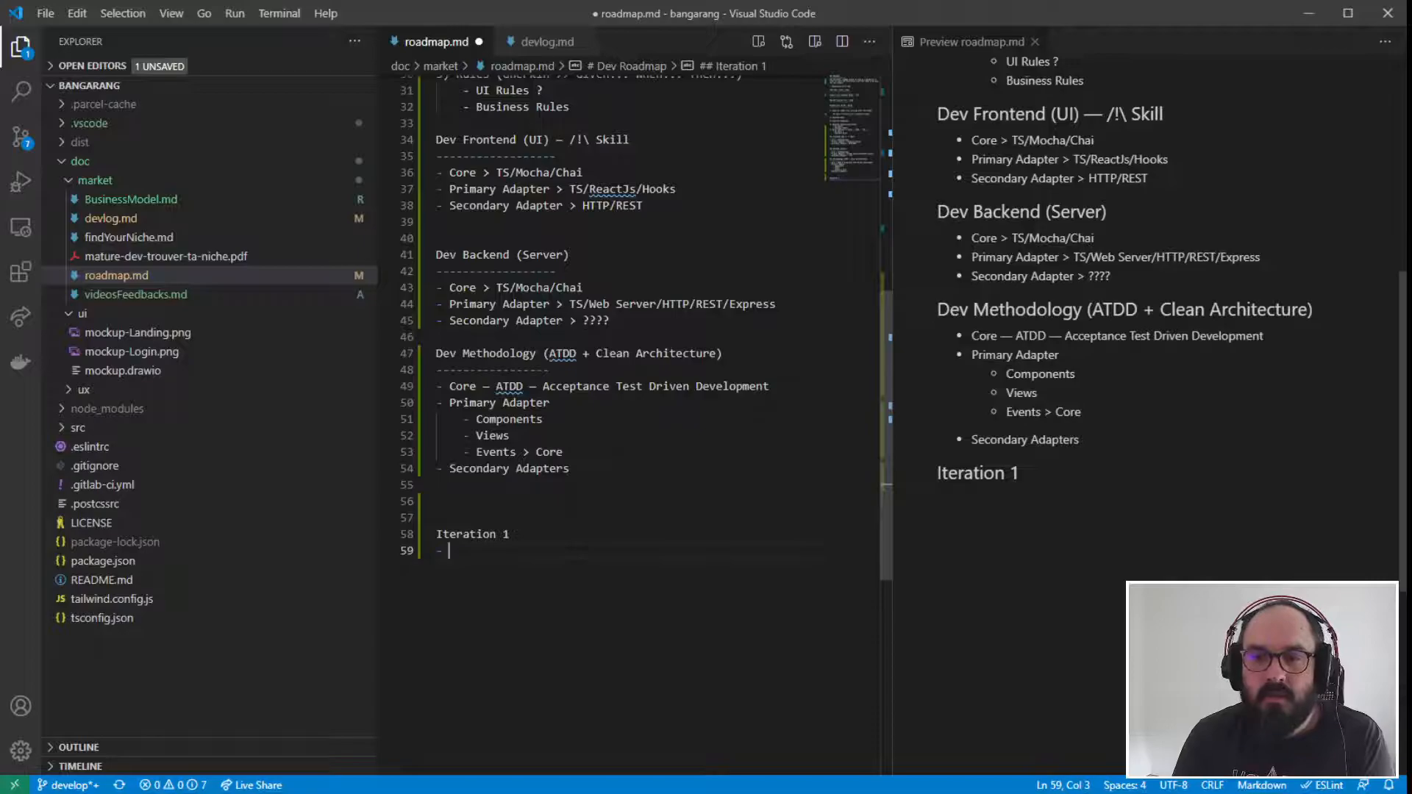
left_click(559, 536)
key("Return")
type("------------")
key("Down")
- Copy the headings from "Find your niche - Done" through "Prepare your UI/UX - Doing" into the list under Iteration 1
scroll(559, 537, "up", 2)
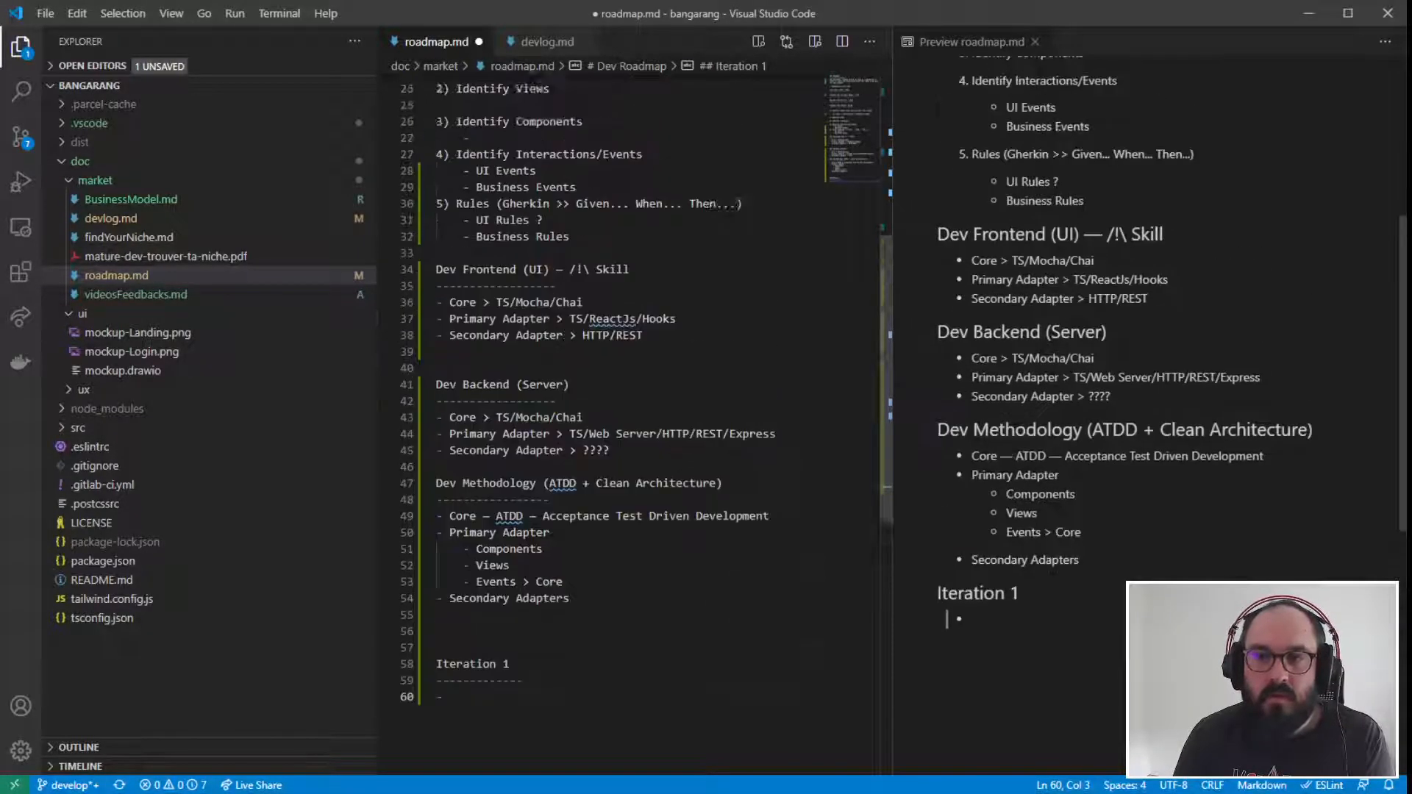
scroll(559, 367, "up", 5)
left_click_drag(763, 239, 489, 239)
scroll(559, 368, "up", 3)
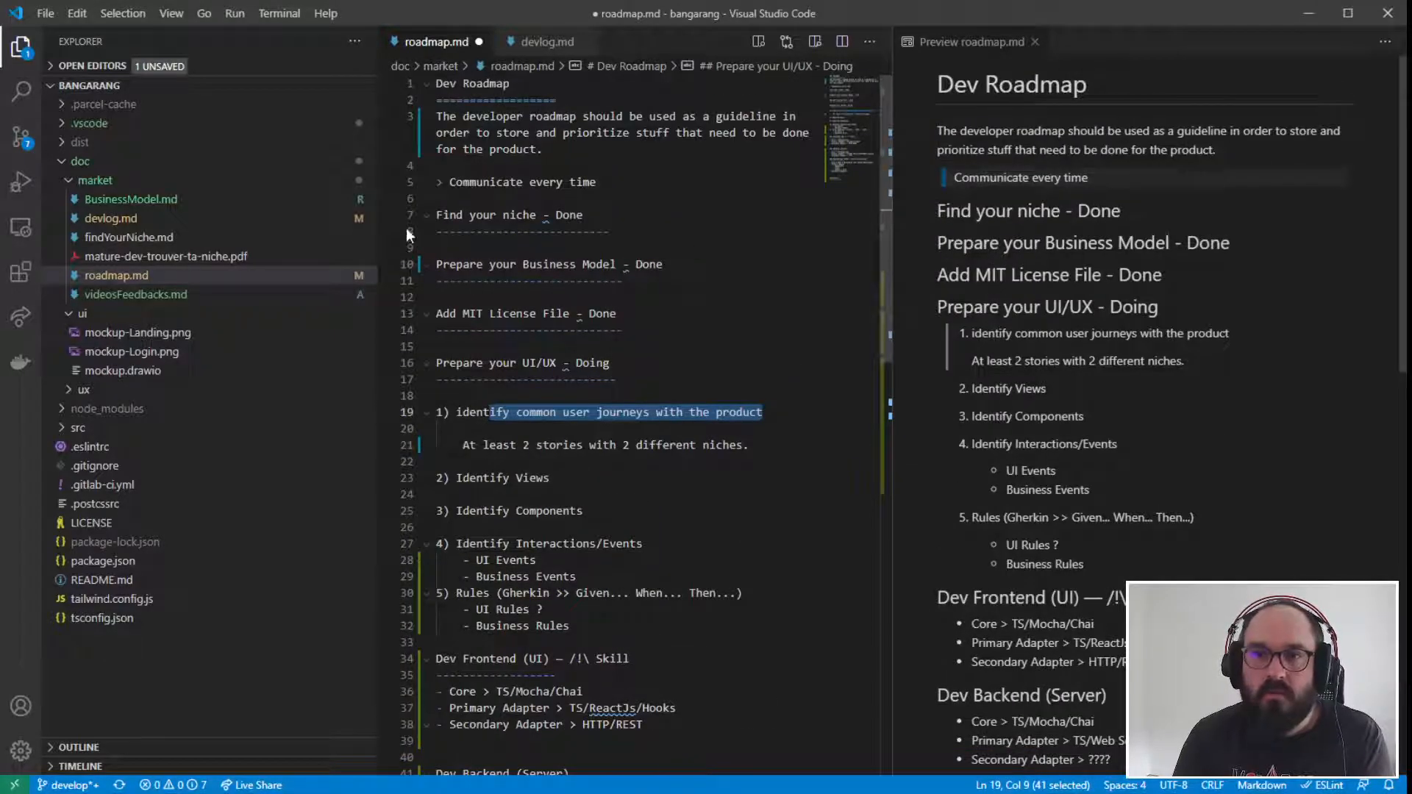
left_click_drag(436, 215, 609, 363)
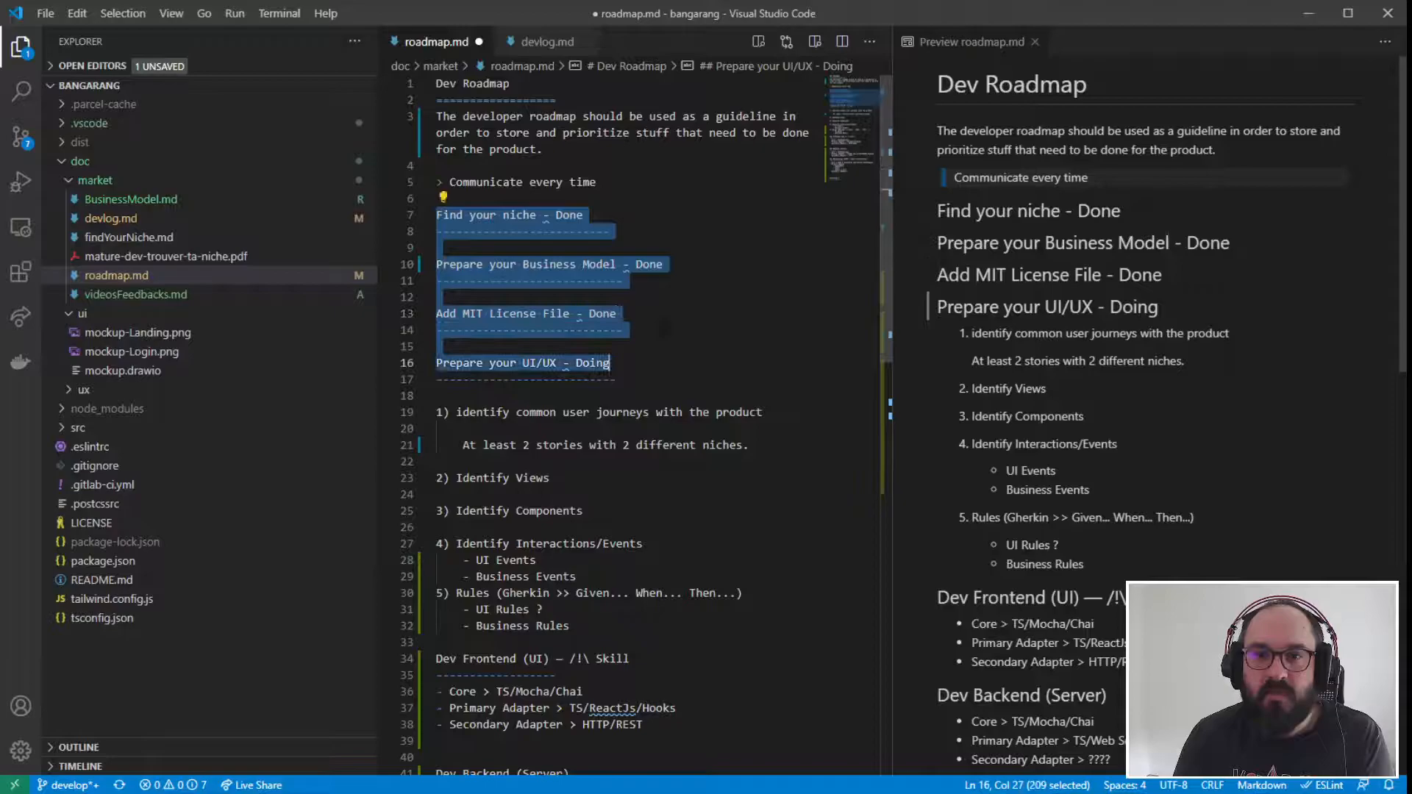
key("ctrl+x")
key("ctrl+End")
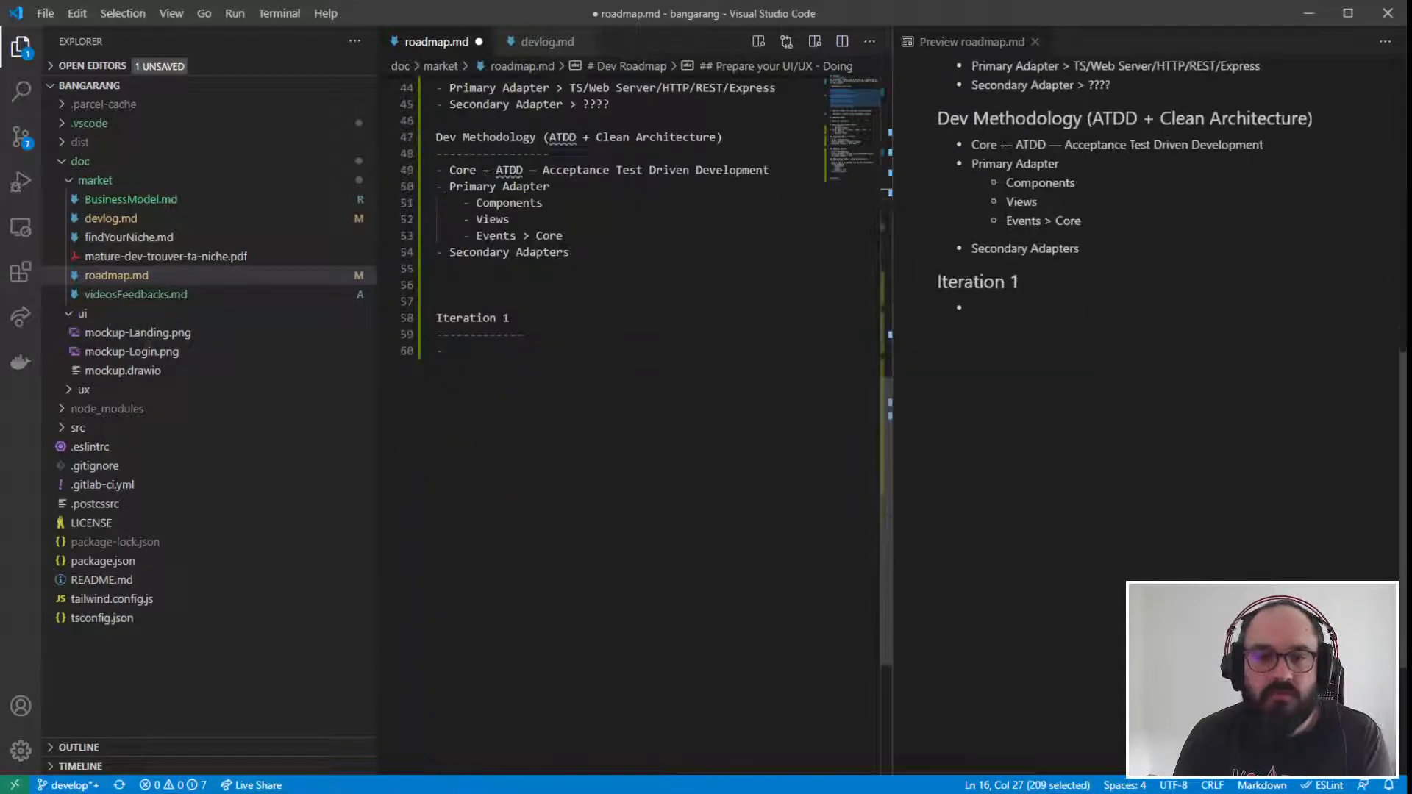
key("ctrl+v")
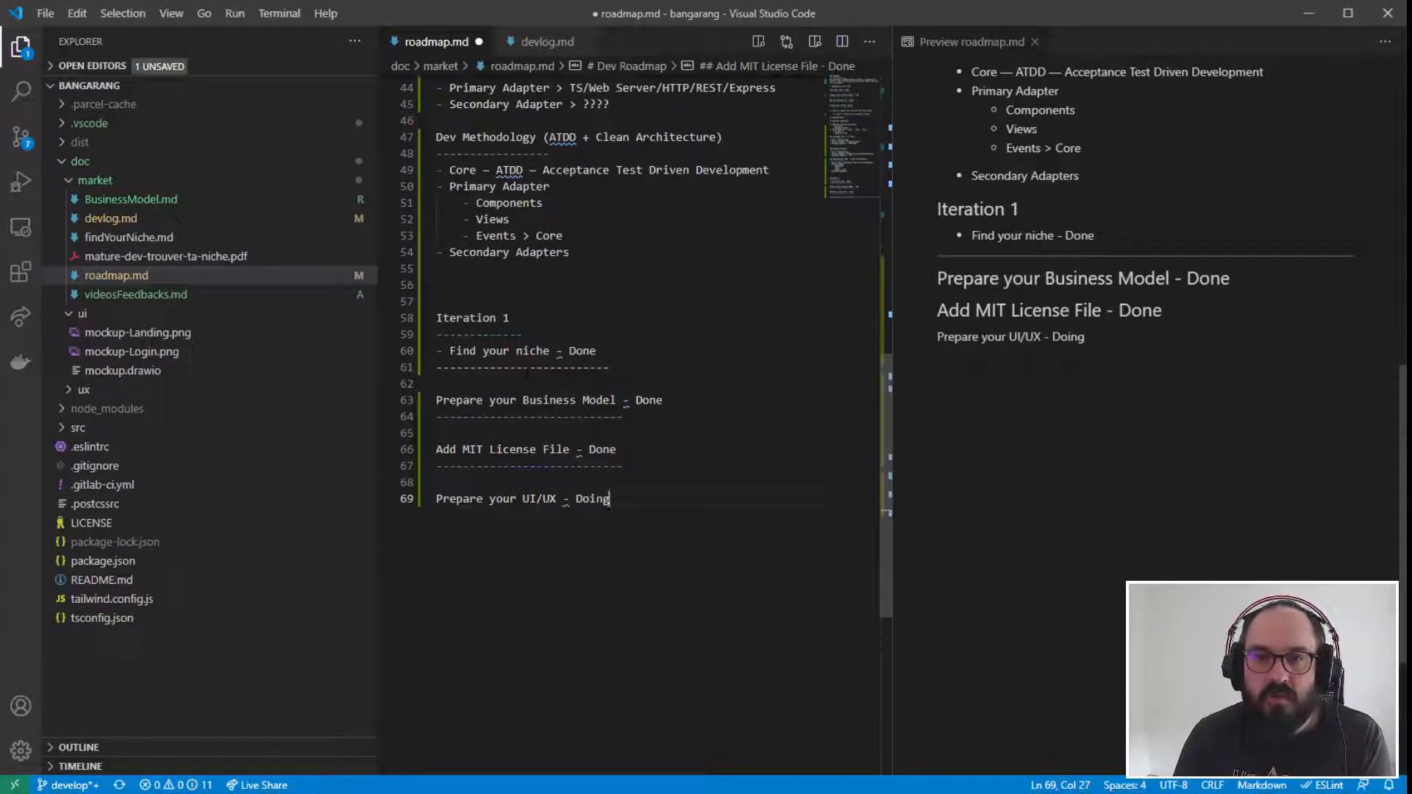
- Remove the dashed lines below the copied niche and Business Model entries, and append "- Now" to the Iteration 1 heading
left_click_drag(610, 368, 401, 370)
key("Page_Up")
key("Home")
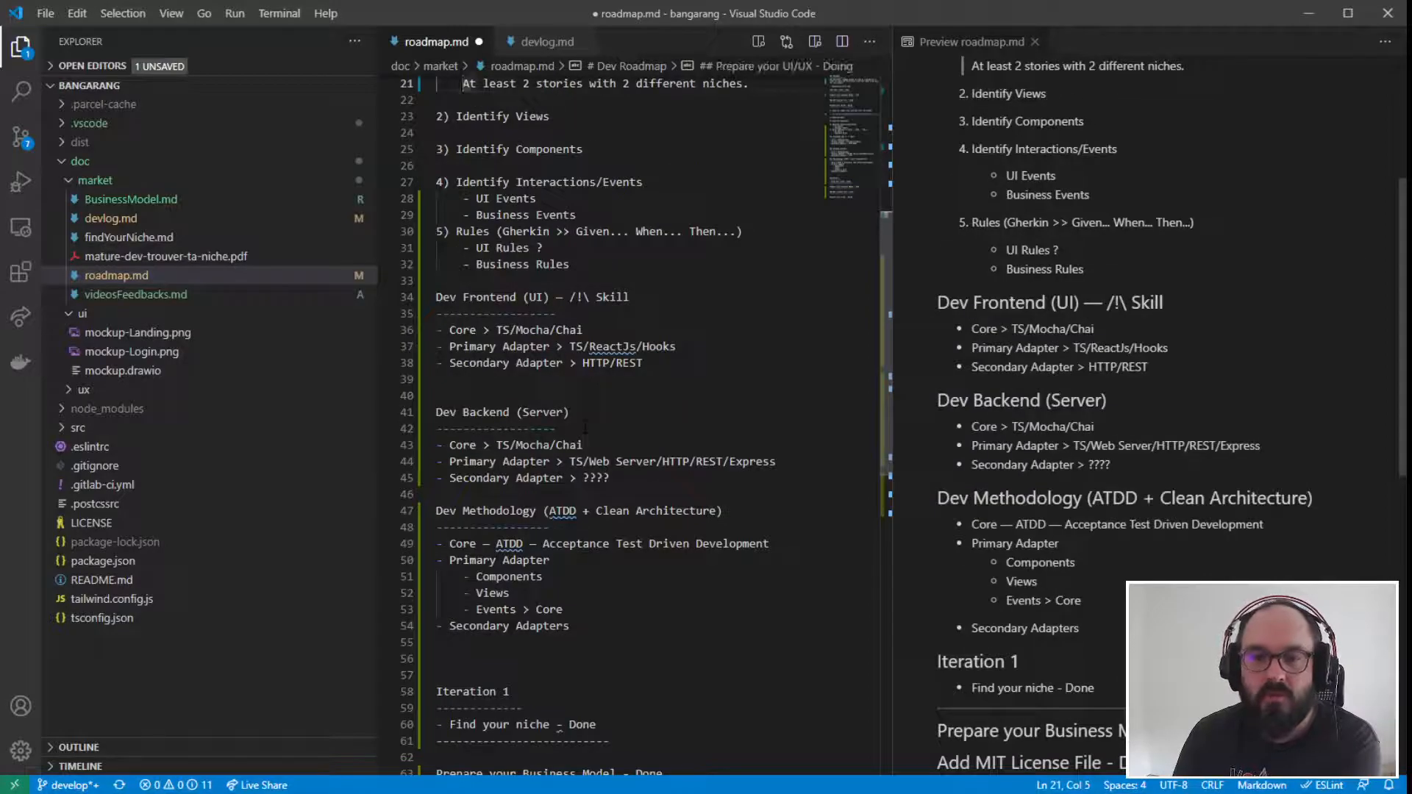
scroll(632, 419, "down", 7)
left_click_drag(610, 395, 436, 395)
key("BackSpace")
key("BackSpace")
left_click_drag(656, 427, 435, 427)
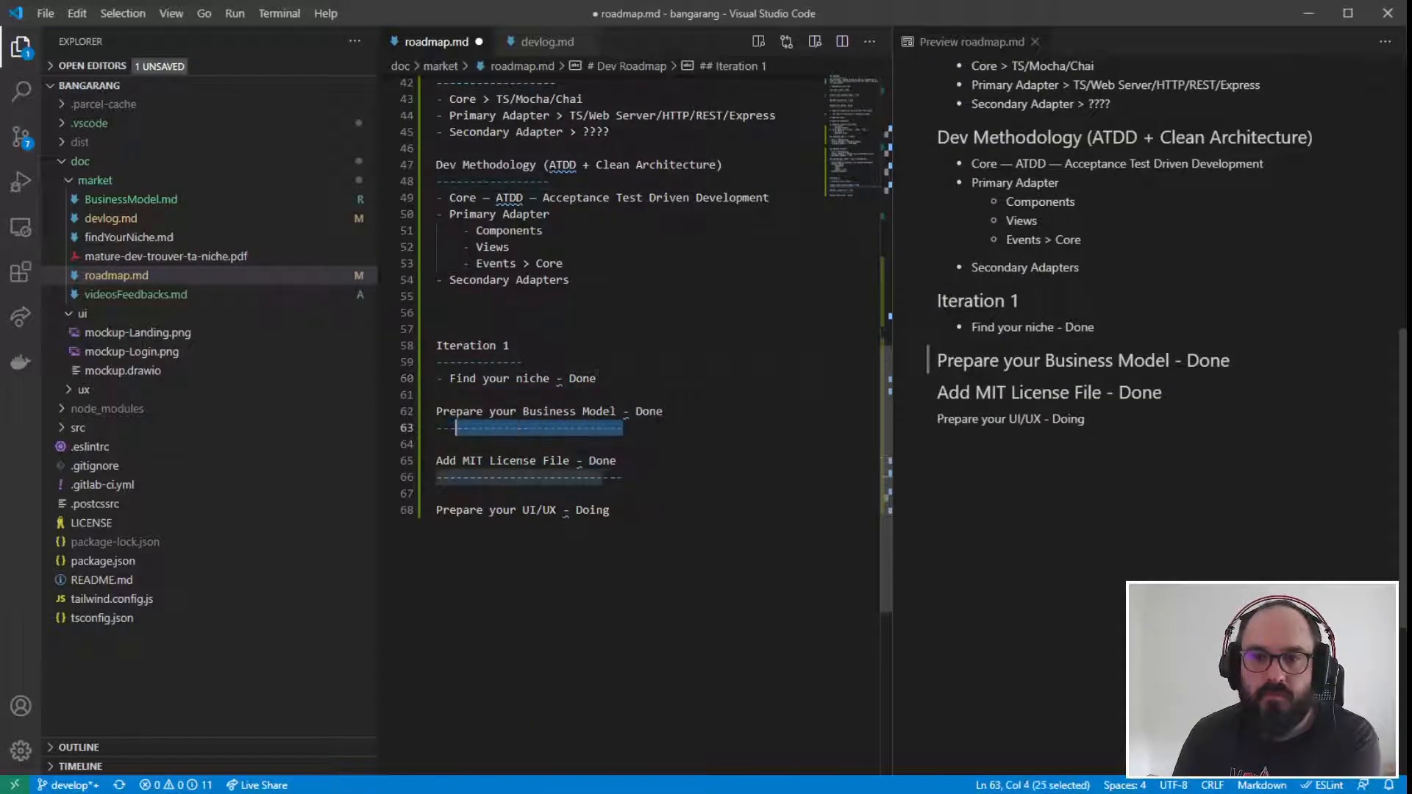
key("BackSpace")
left_click(521, 345)
type("- Now")
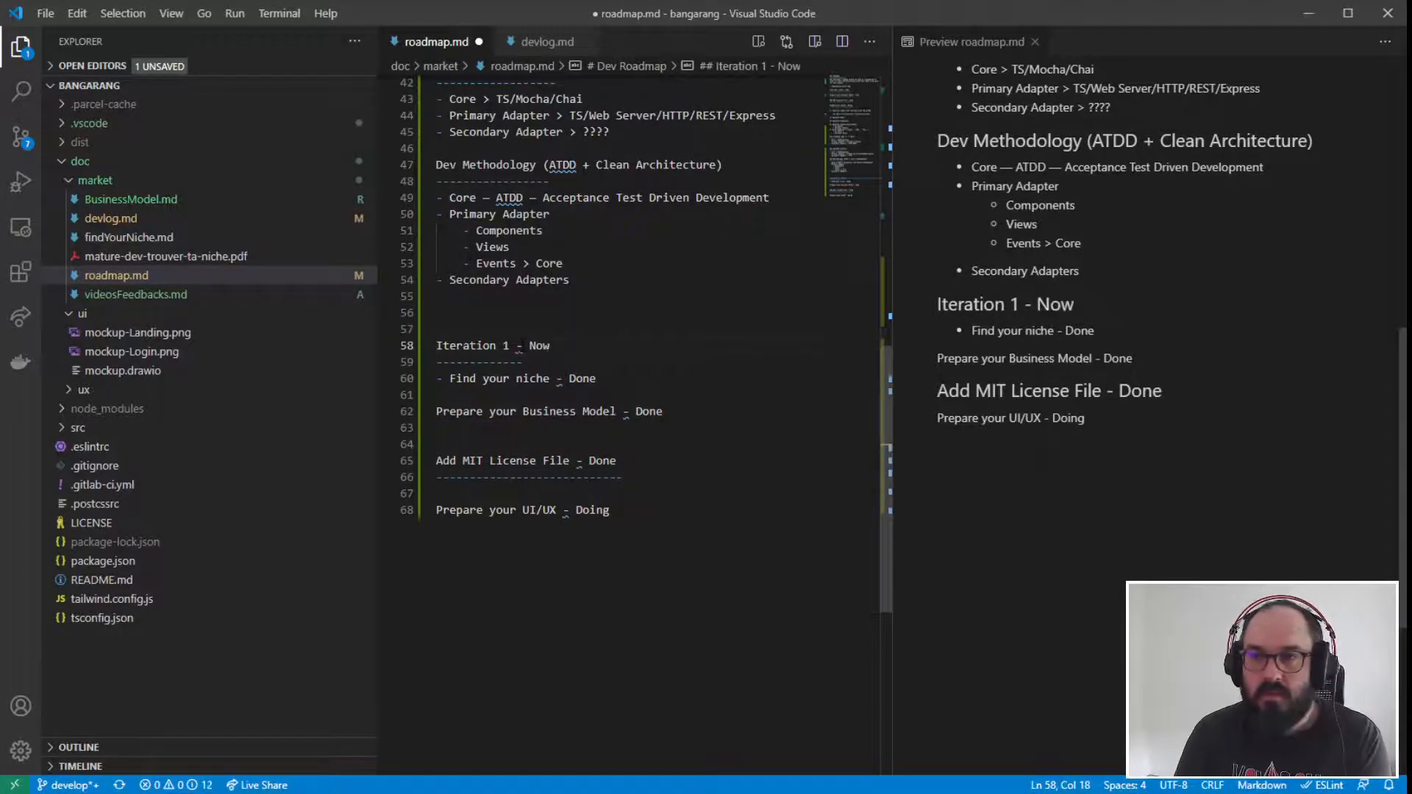
- Turn the copied Business Model and MIT License File entries into list items directly below "Find your niche" without blank lines between them
left_click(567, 510)
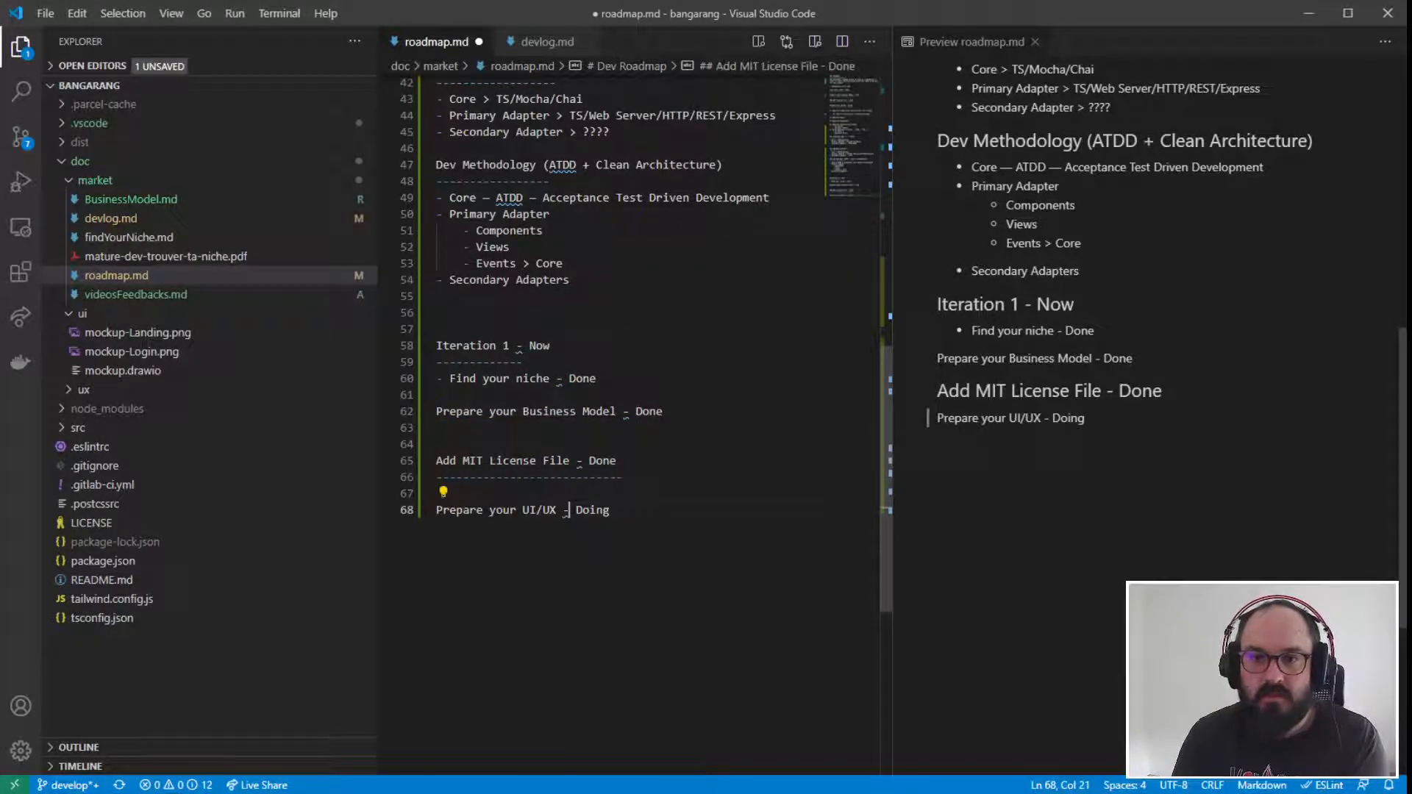
left_click(438, 411)
key("BackSpace")
type("-")
left_click(438, 444)
key("BackSpace")
key("BackSpace")
type("-")
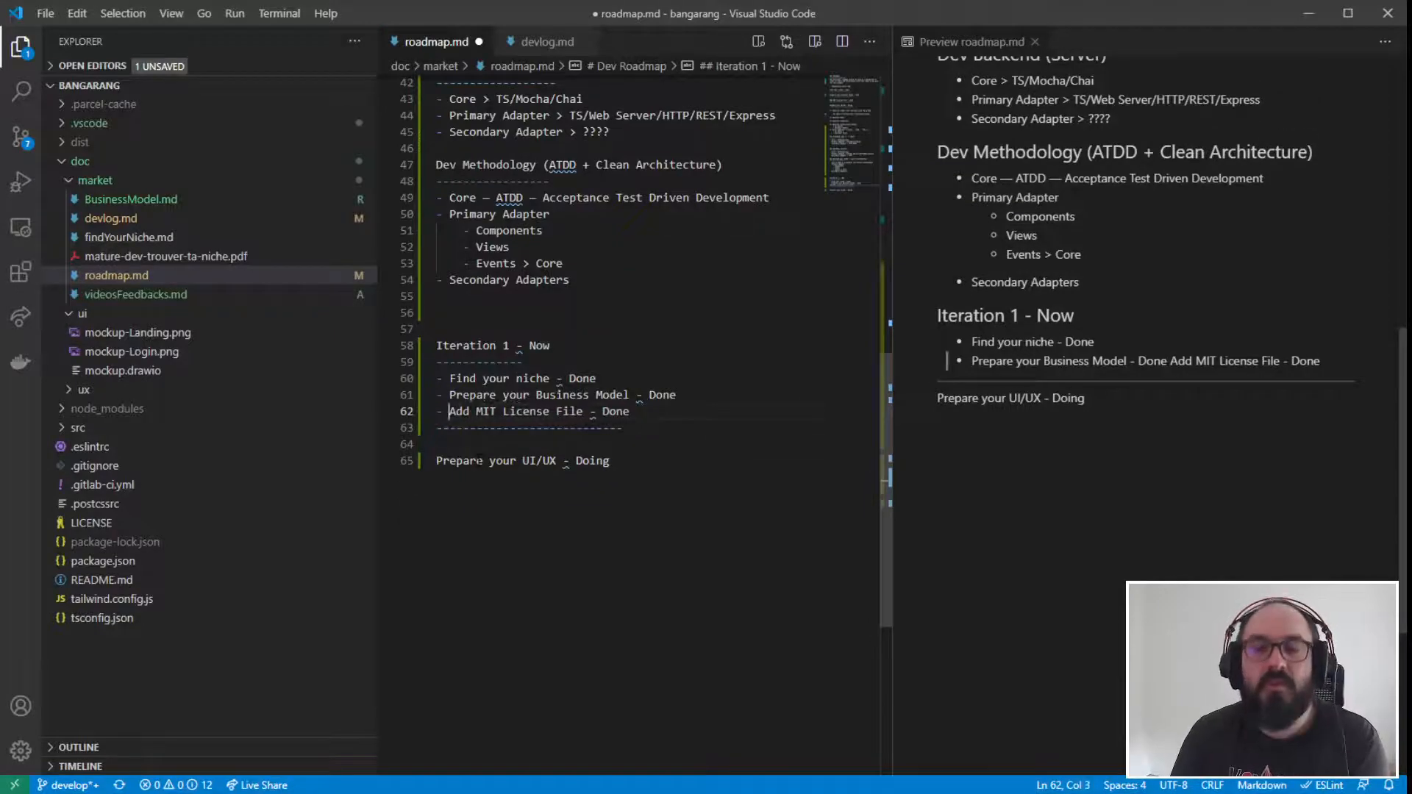
- Delete the dashed line below "Add MIT License File" and make "Prepare your UI/UX - Doing" the fourth list item of Iteration 1
left_click(576, 346)
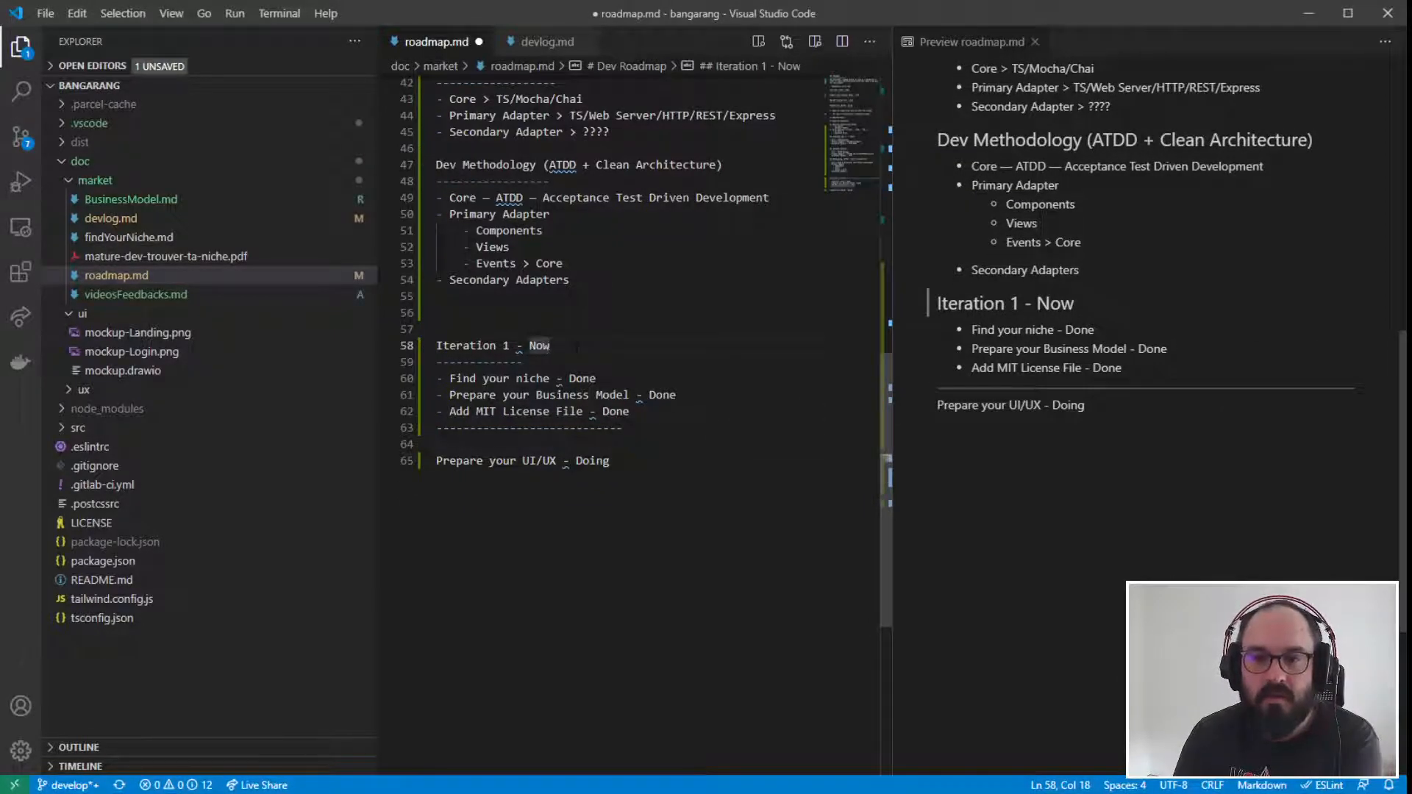
left_click_drag(625, 427, 434, 429)
key("BackSpace")
key("Delete")
type("-")
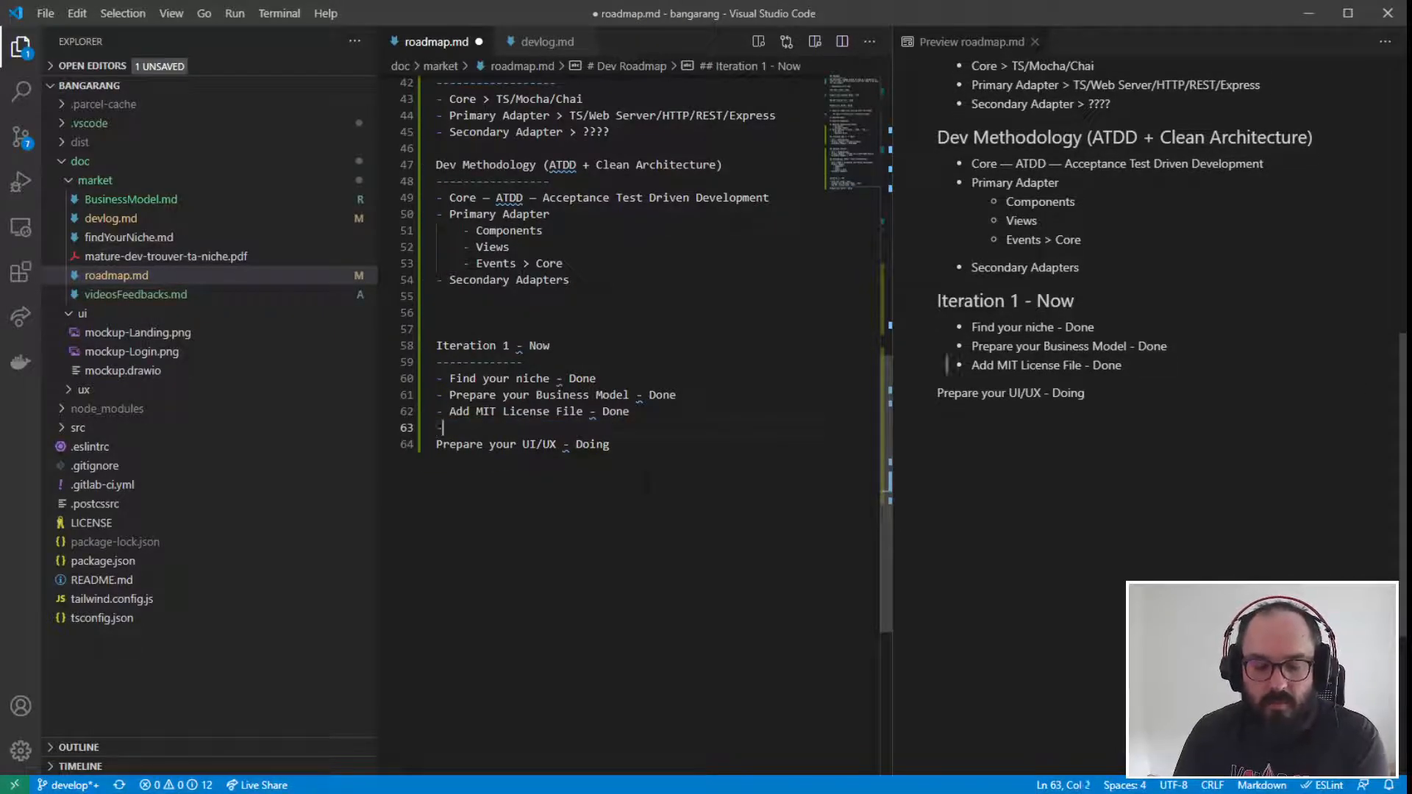
key("Delete")
left_click(551, 346)
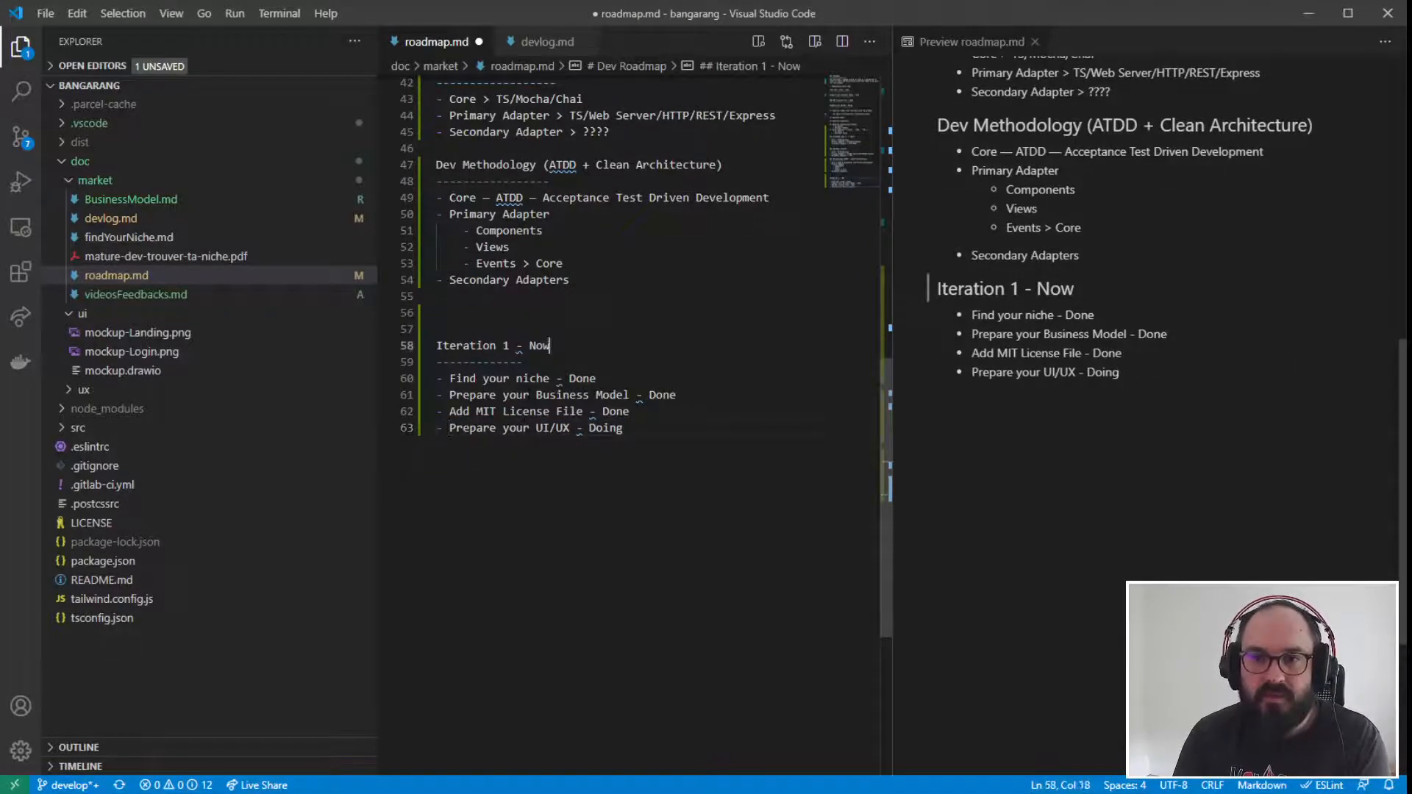
- Insert "- First UI" before "- Now" in the Iteration 1 heading
key("ctrl+Left")
key("ctrl+Left")
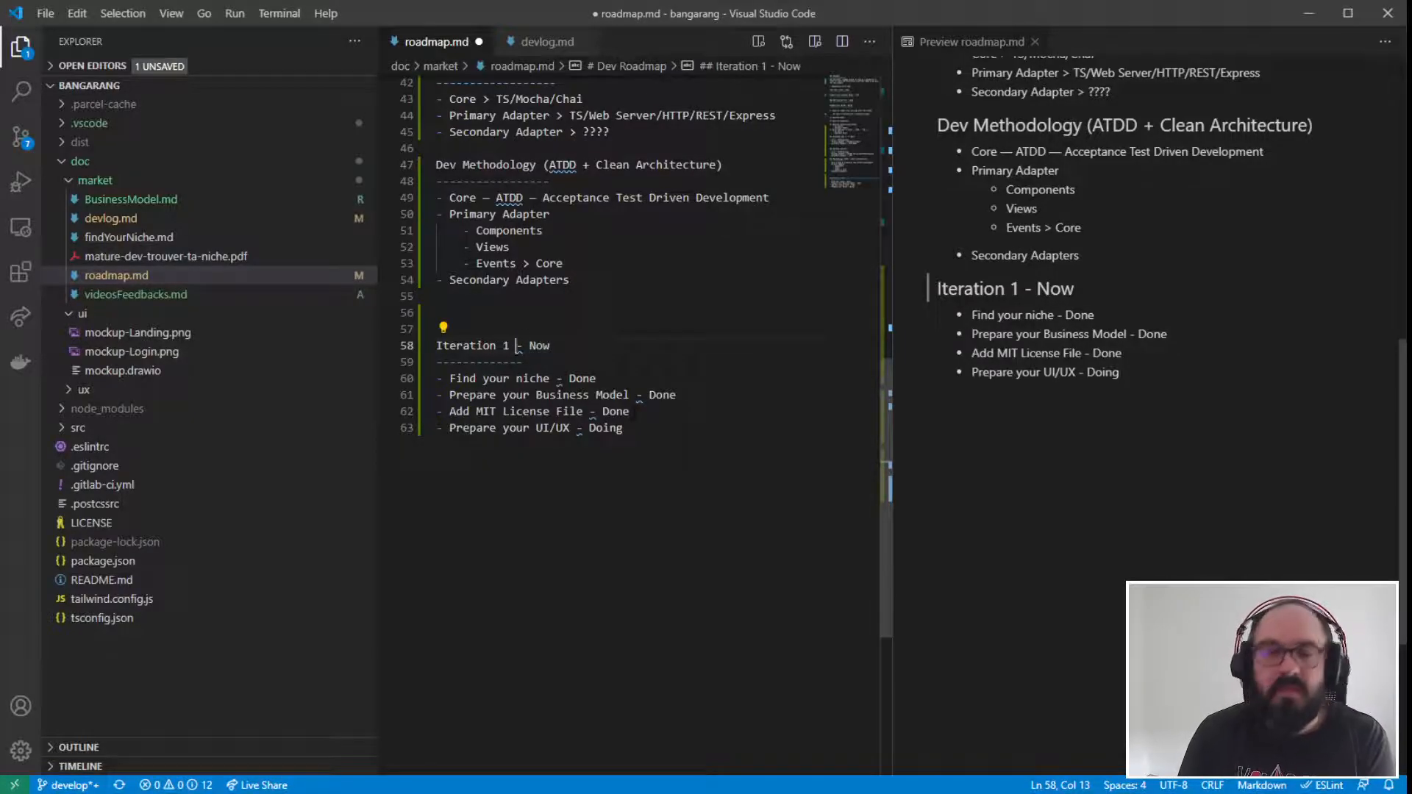
type("- First ")
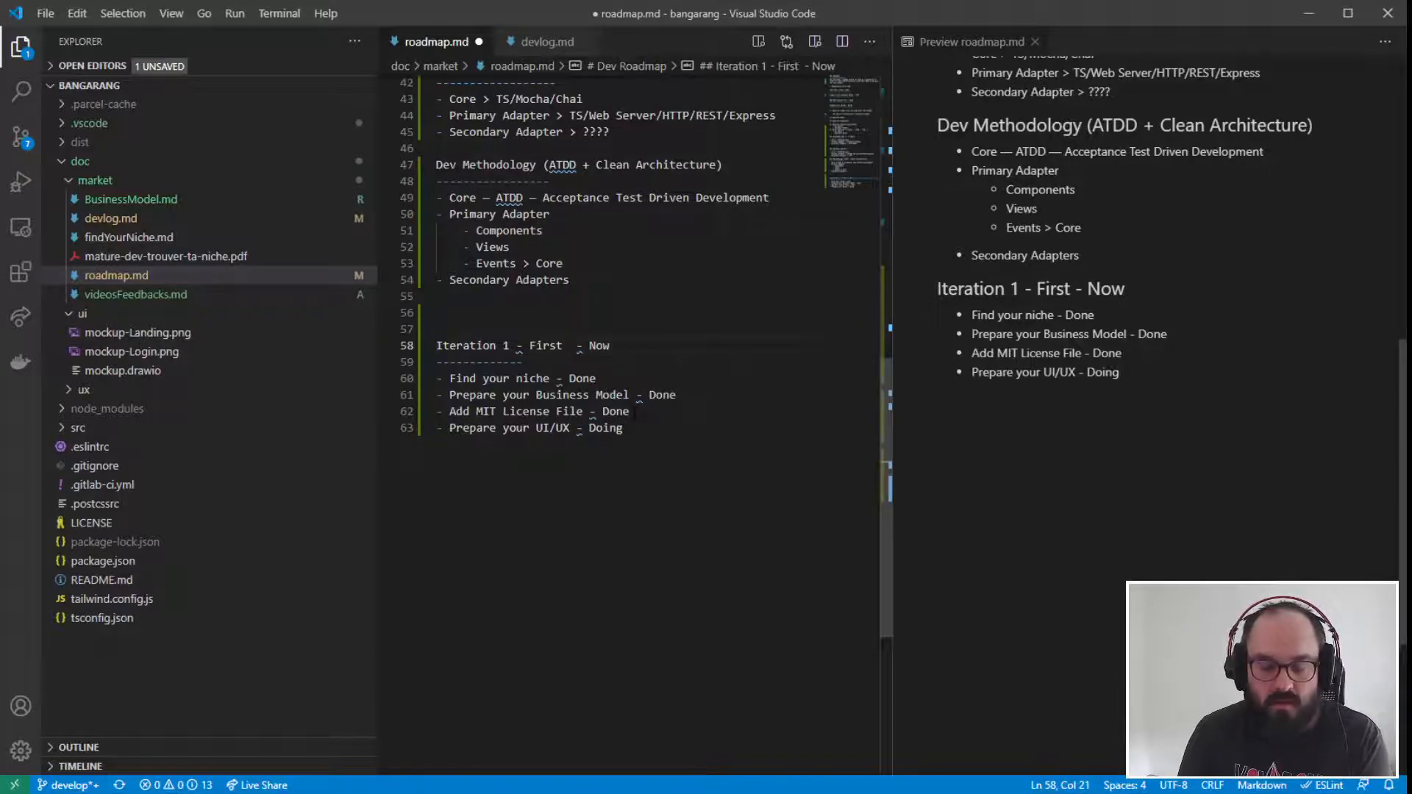
type("UI")
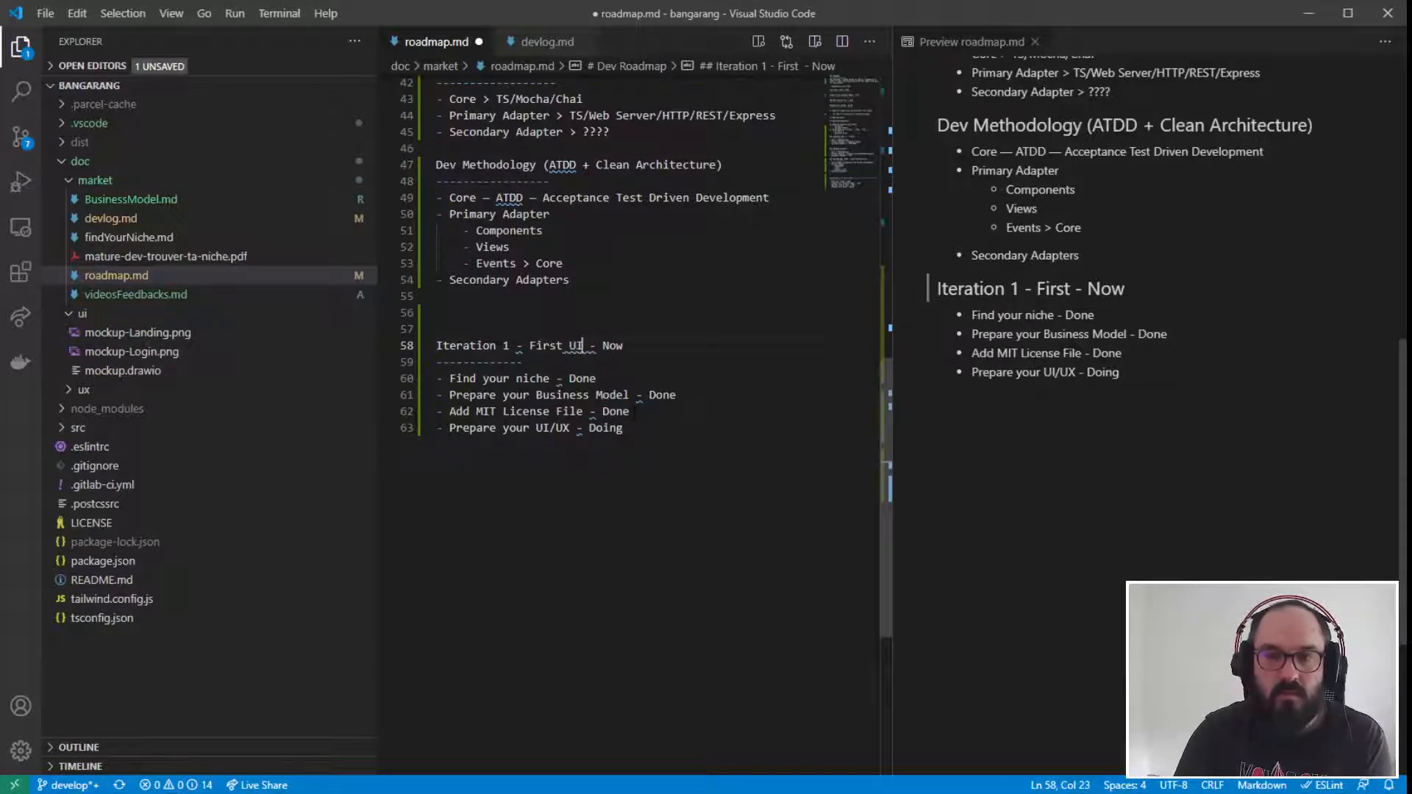
- Add the copied heading "Dev Frontend (UI) — /!\ Skill" as a new list item below "Prepare your UI/UX - Doing"
left_click(624, 428)
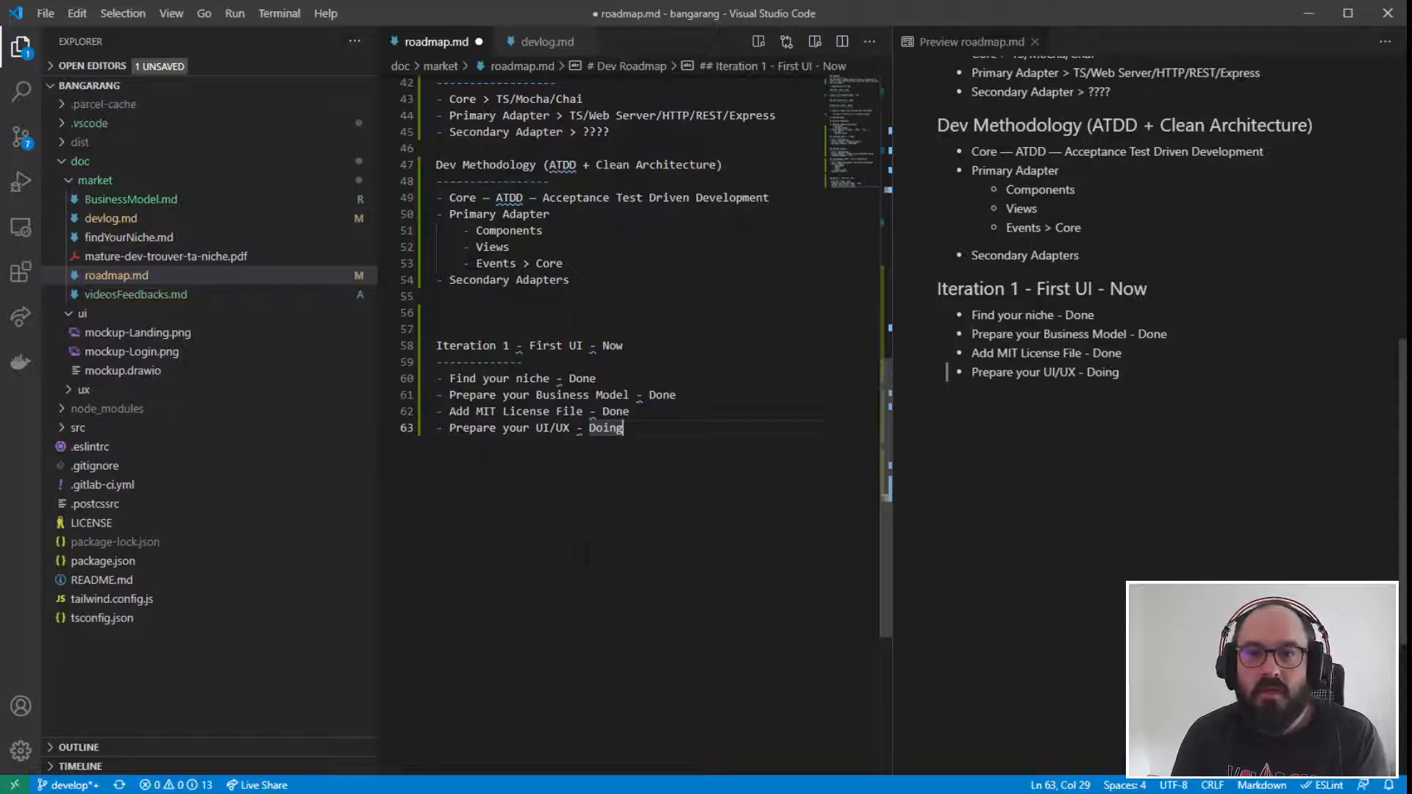
left_click_drag(451, 378, 638, 432)
left_click(640, 435)
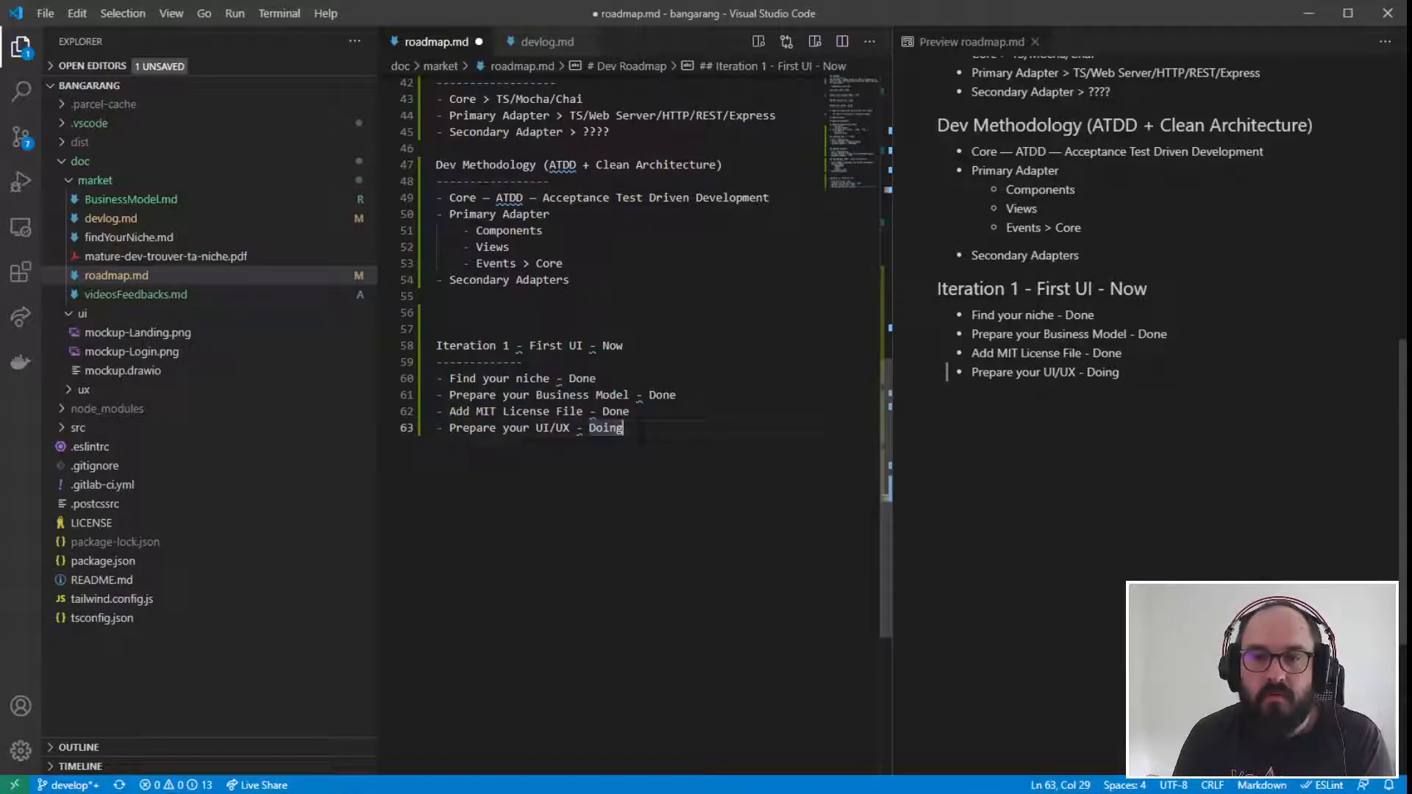
key("Return")
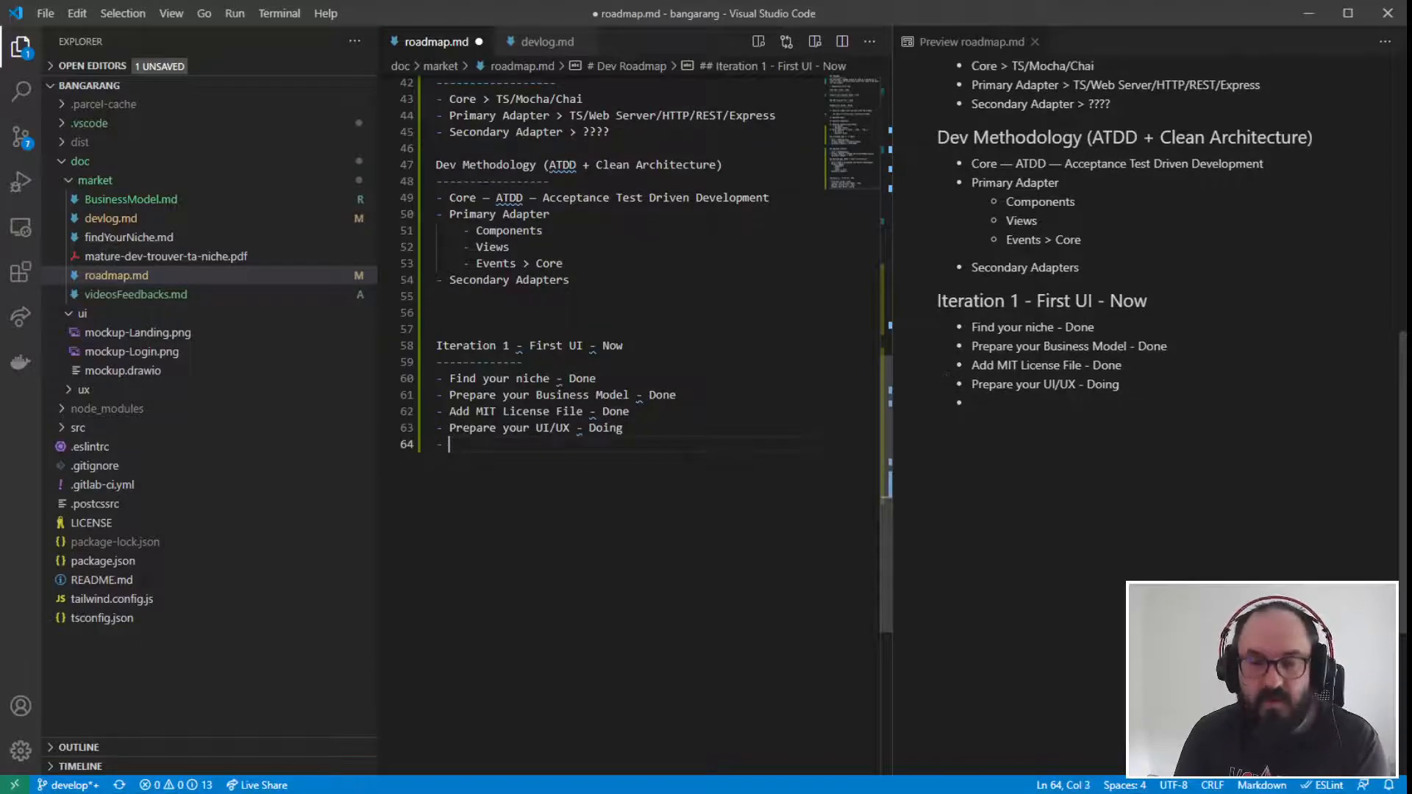
scroll(662, 466, "up", 6)
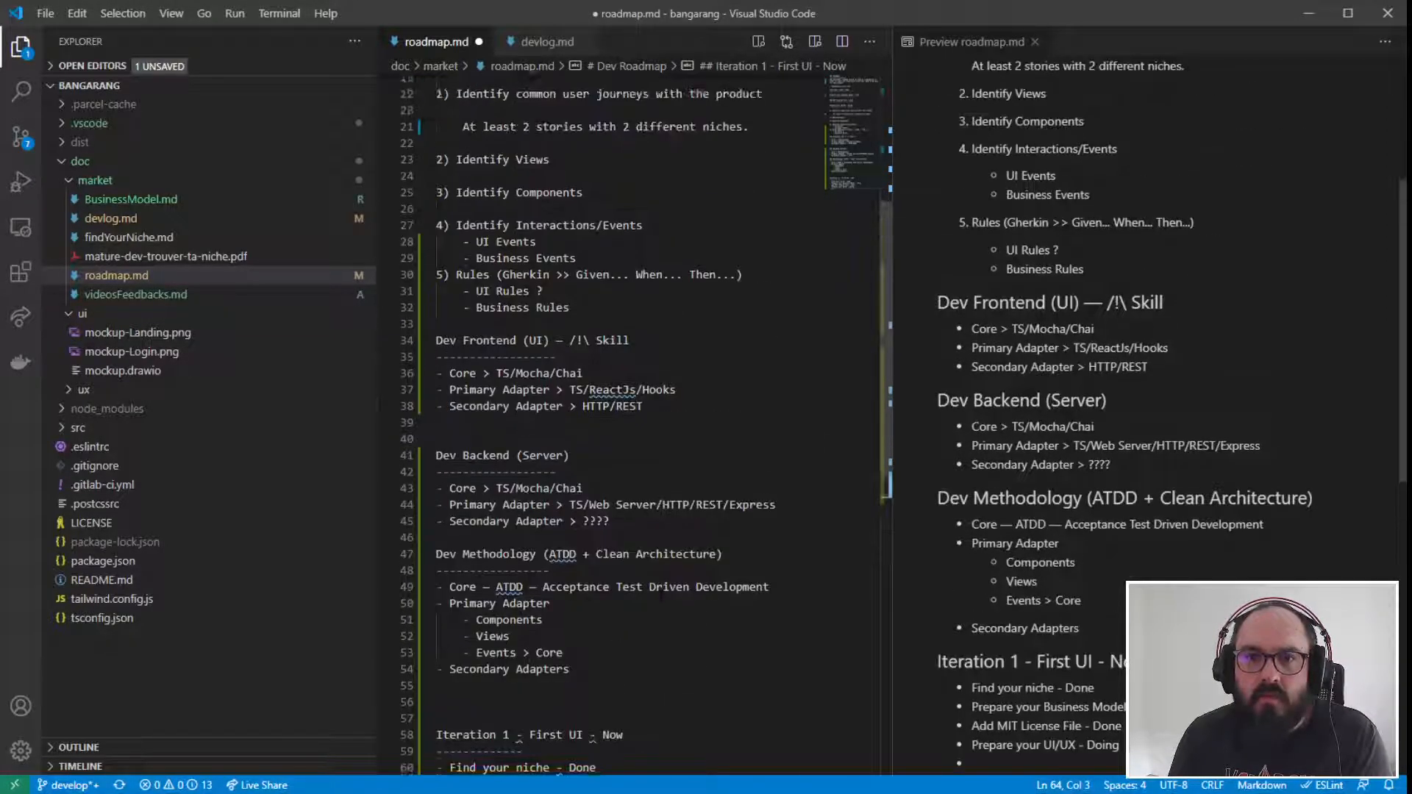
scroll(662, 467, "down", 1)
left_click_drag(630, 340, 436, 341)
scroll(441, 340, "down", 4)
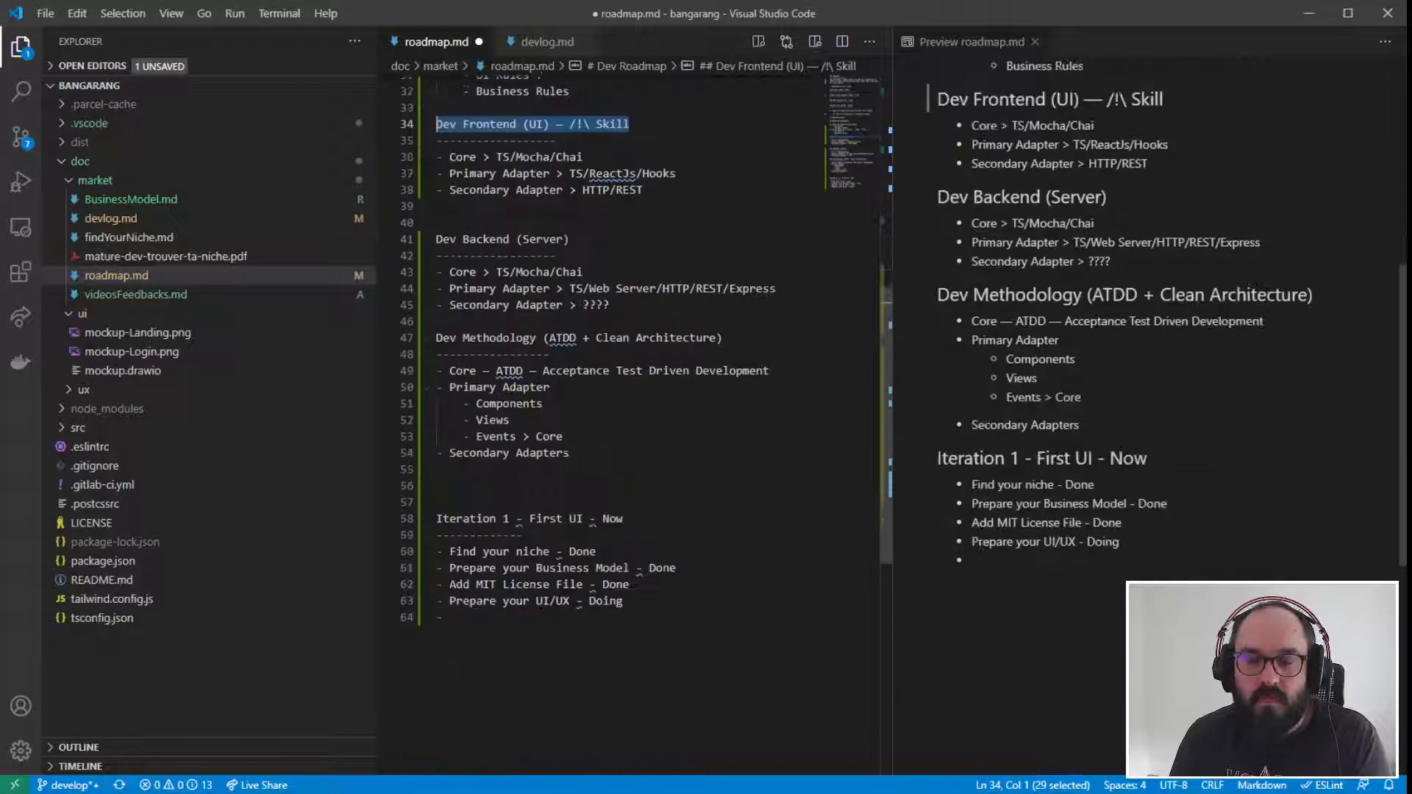
left_click(696, 634)
key("ctrl+v")
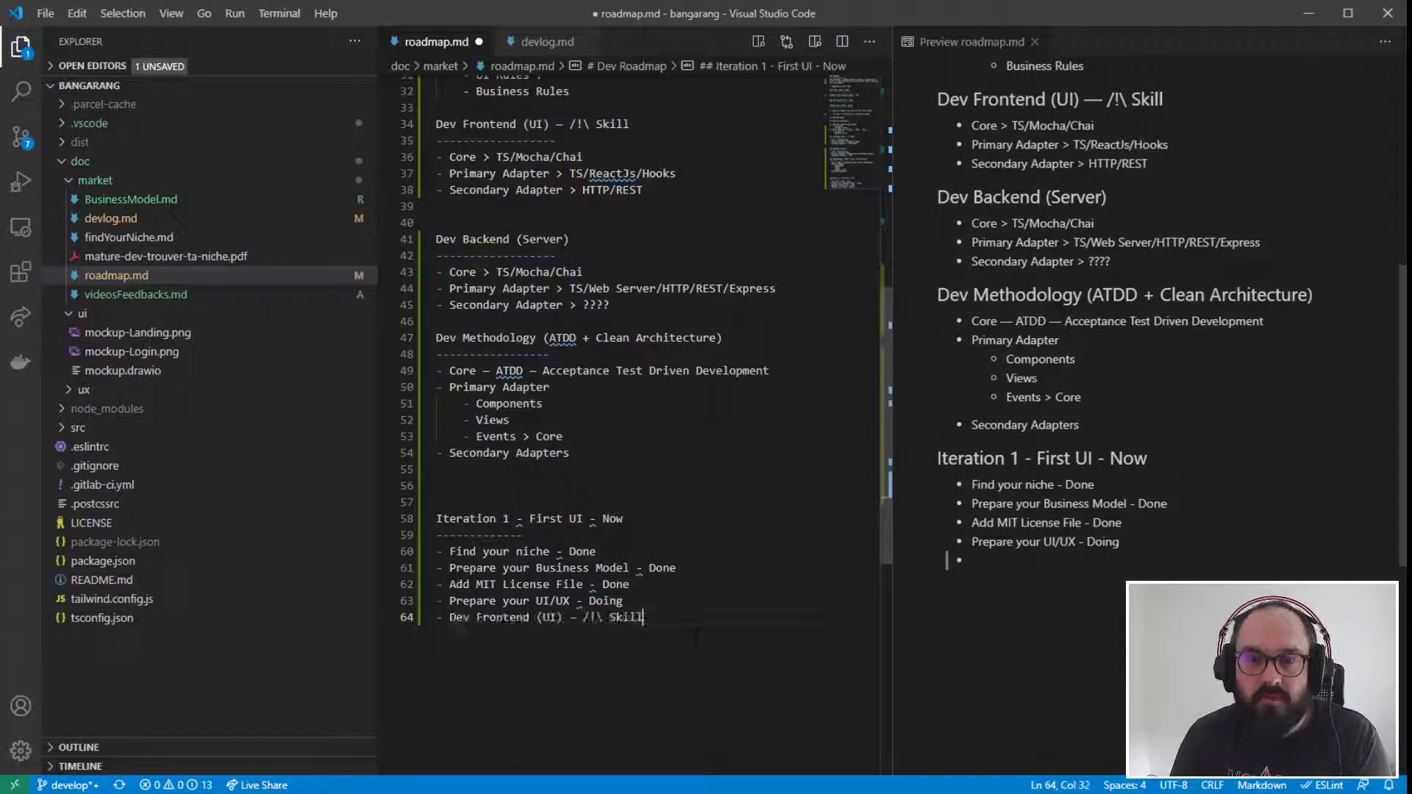
- Add the indented sub-item "Core + Primary" under the Dev Frontend item of Iteration 1
key("Return")
key("Tab")
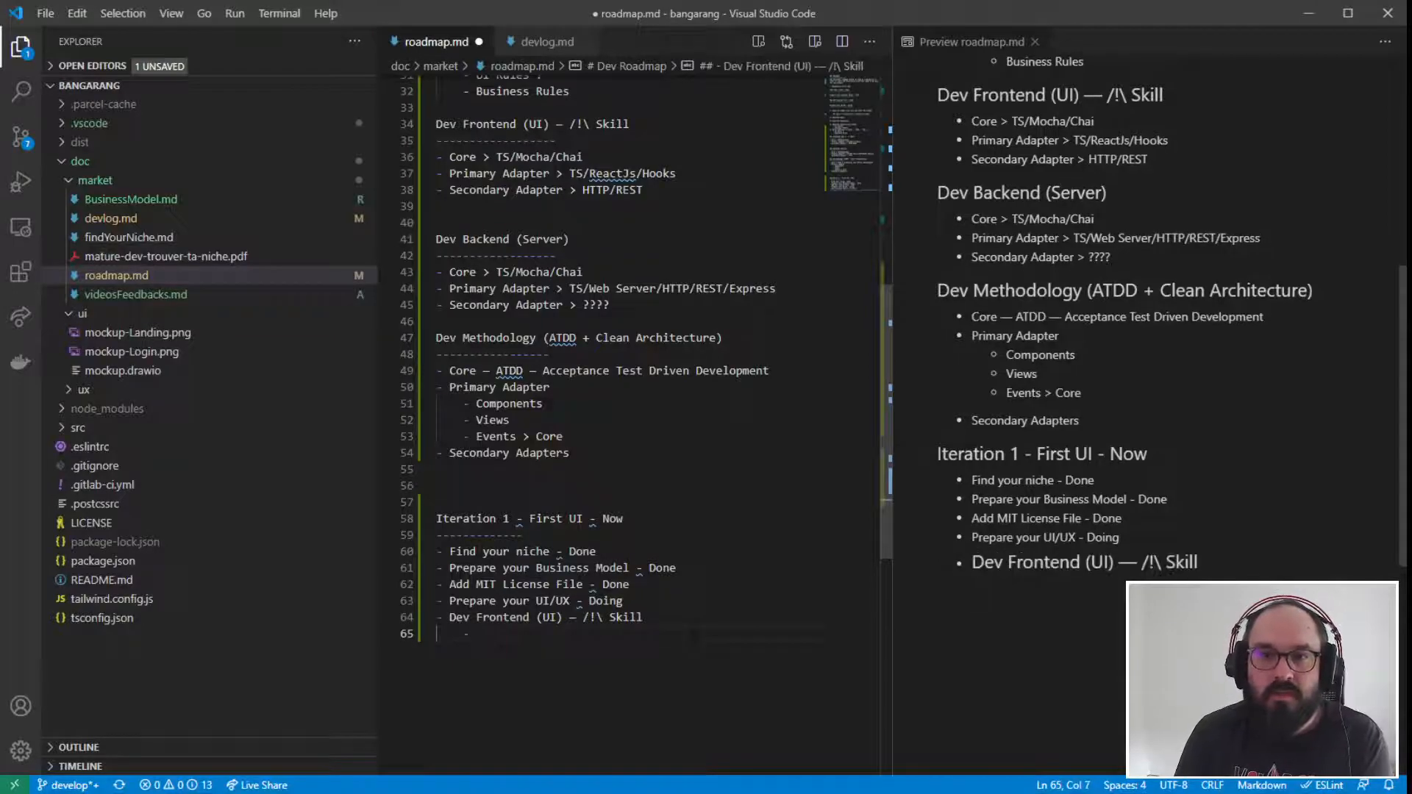
type("Core + ")
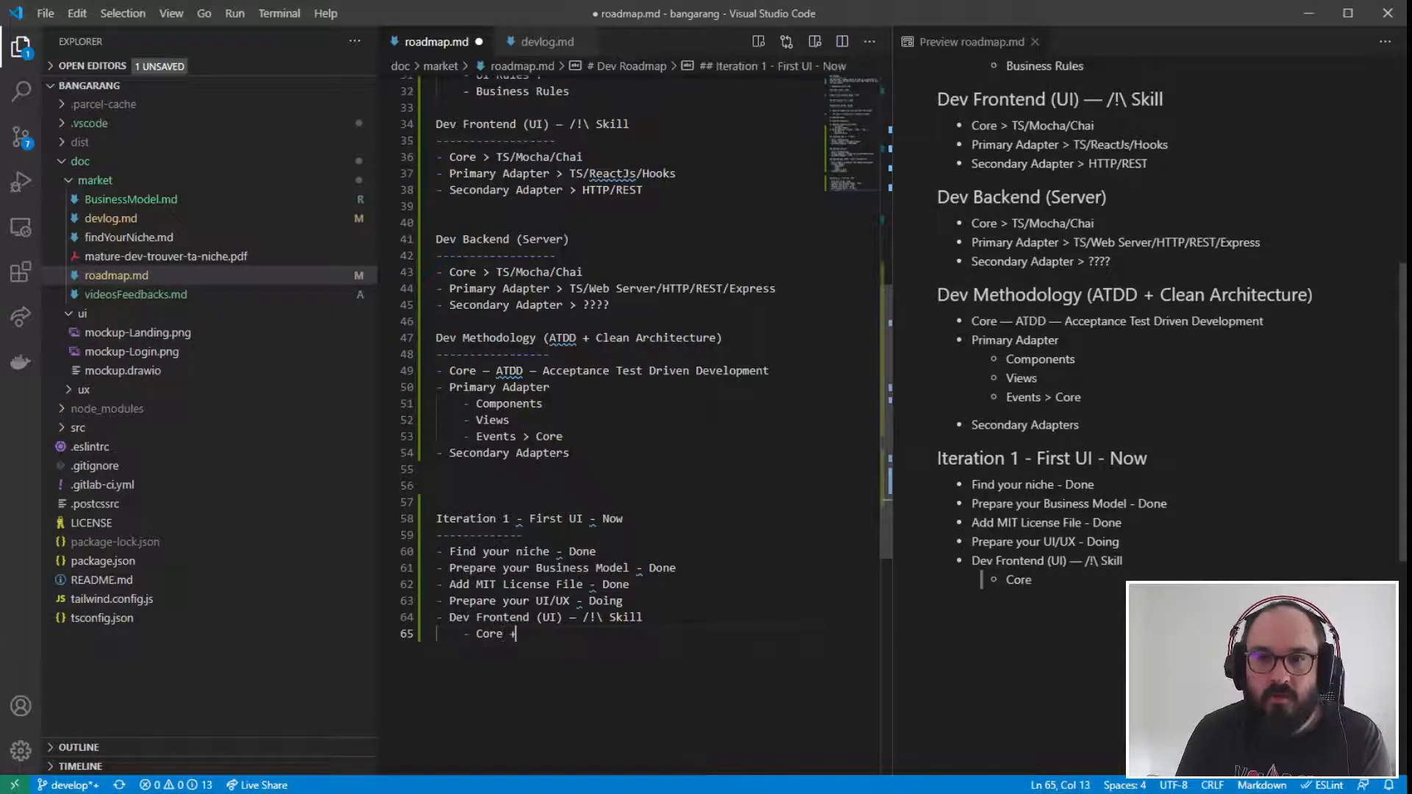
type("Secoo")
key("BackSpace")
key("BackSpace")
key("BackSpace")
key("BackSpace")
key("BackSpace")
type("Pr")
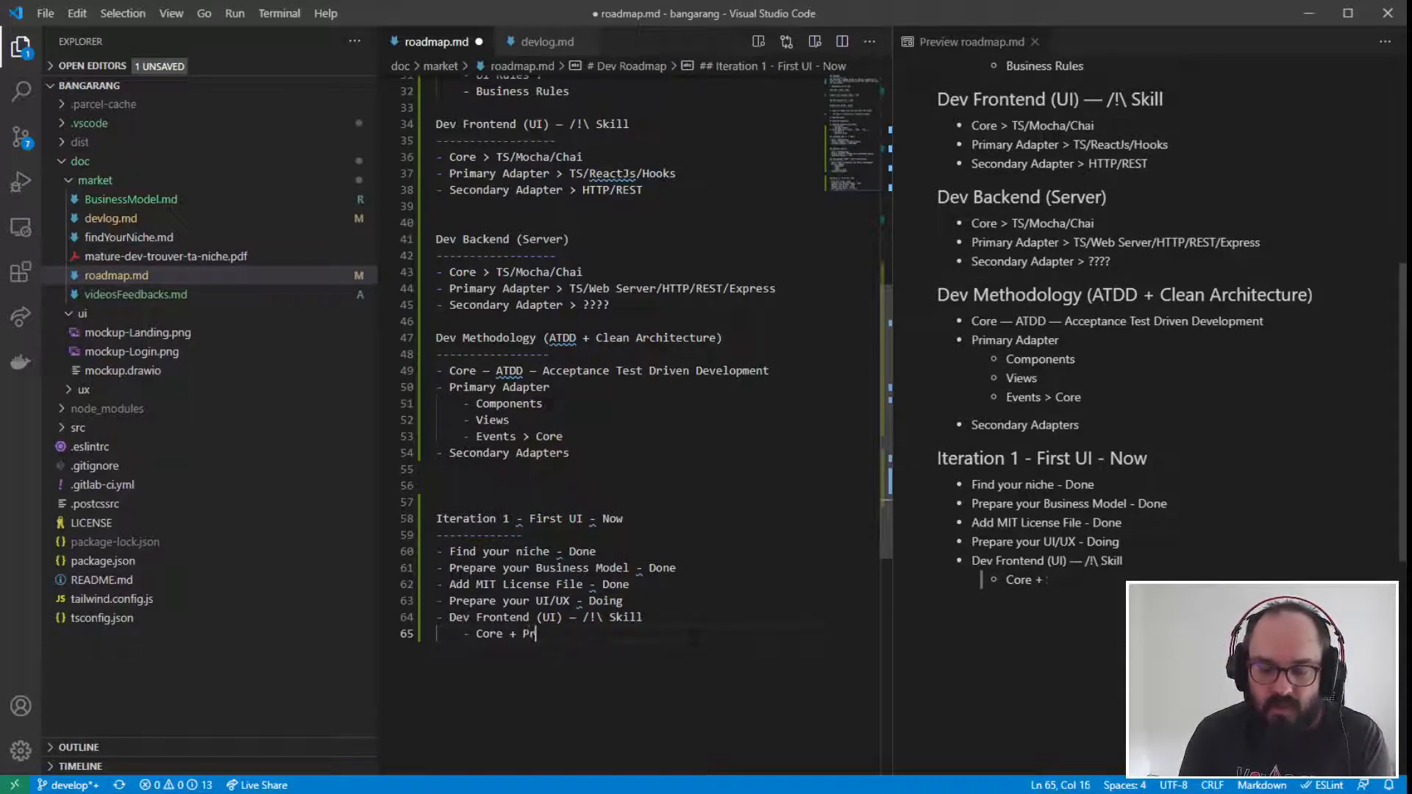
type("imary")
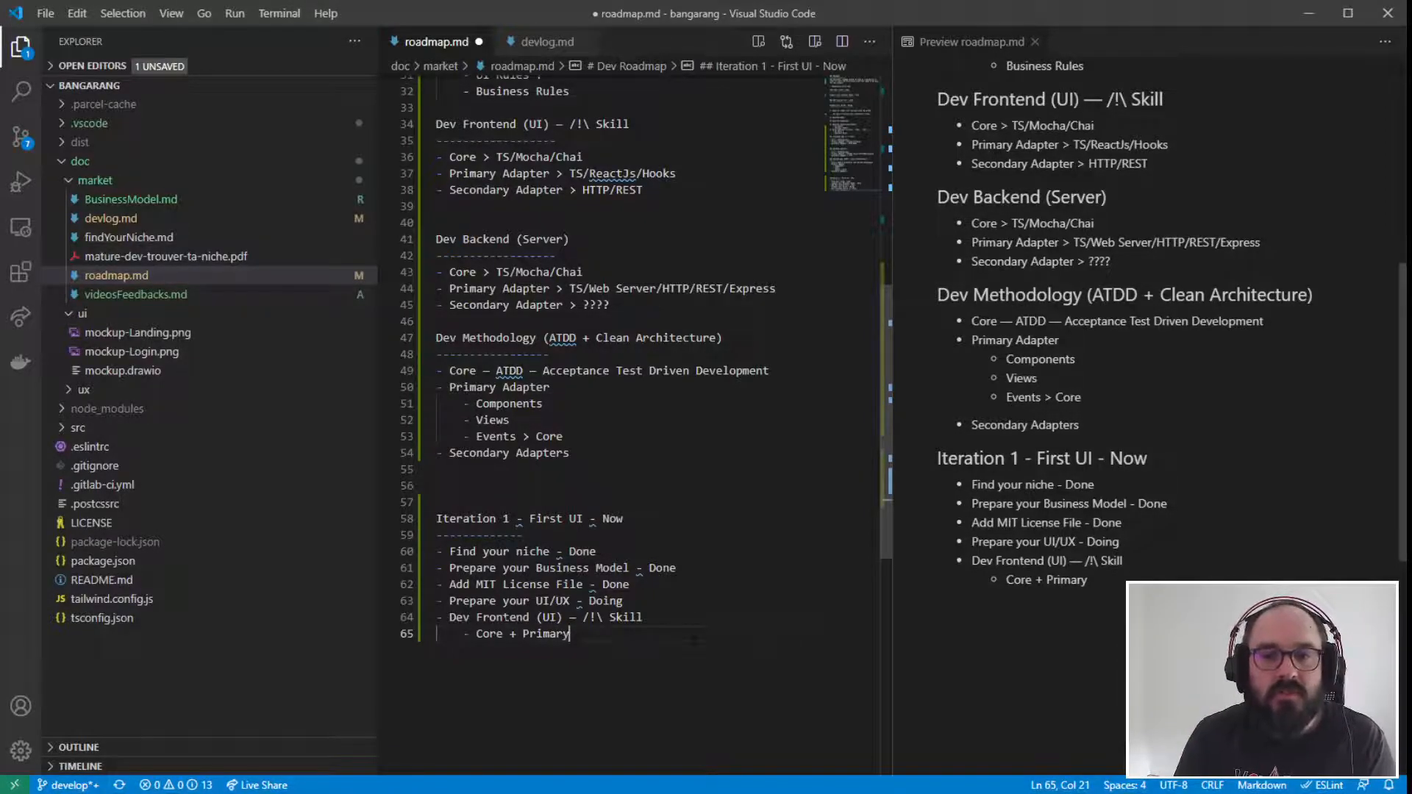
key("ctrl+d")
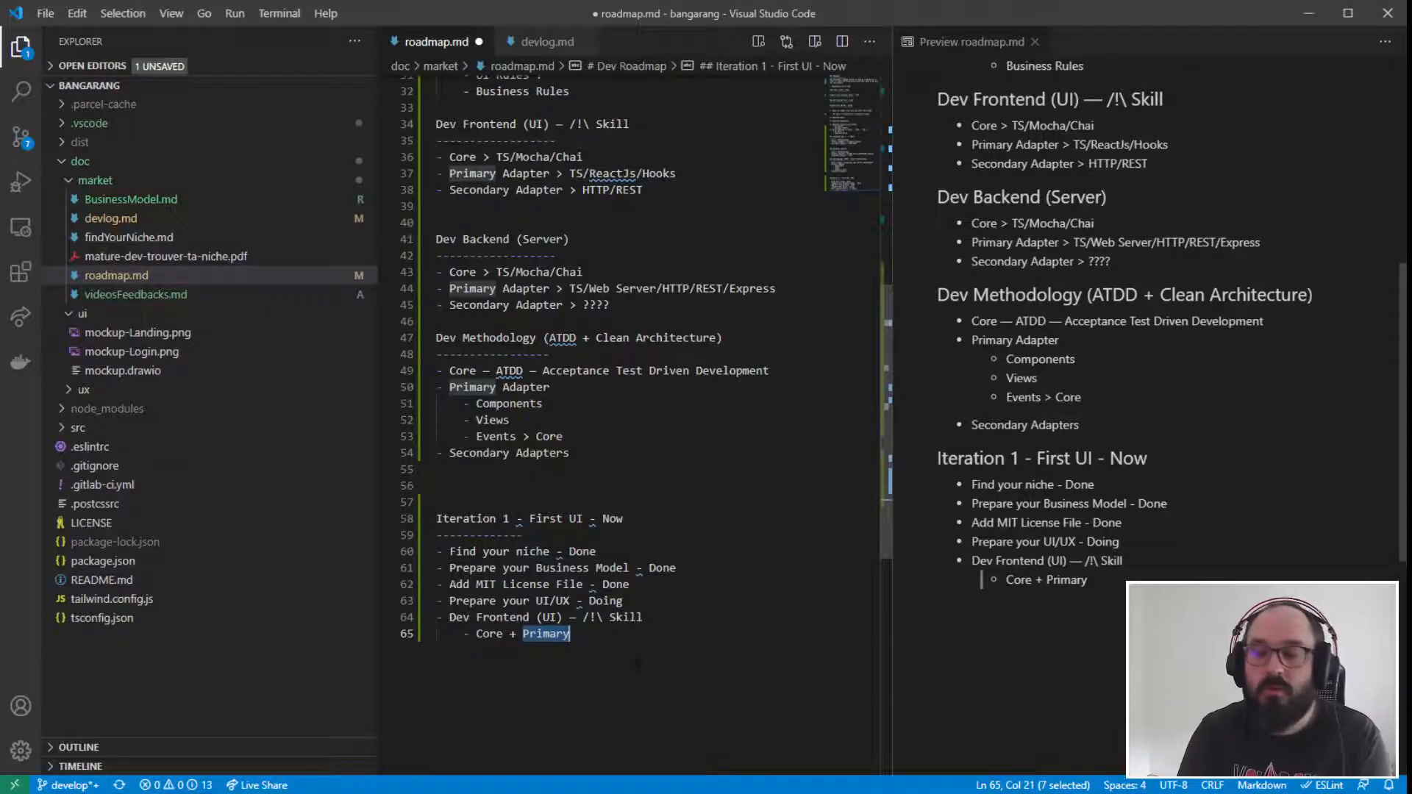
left_click(639, 665)
left_click_drag(571, 634, 433, 618)
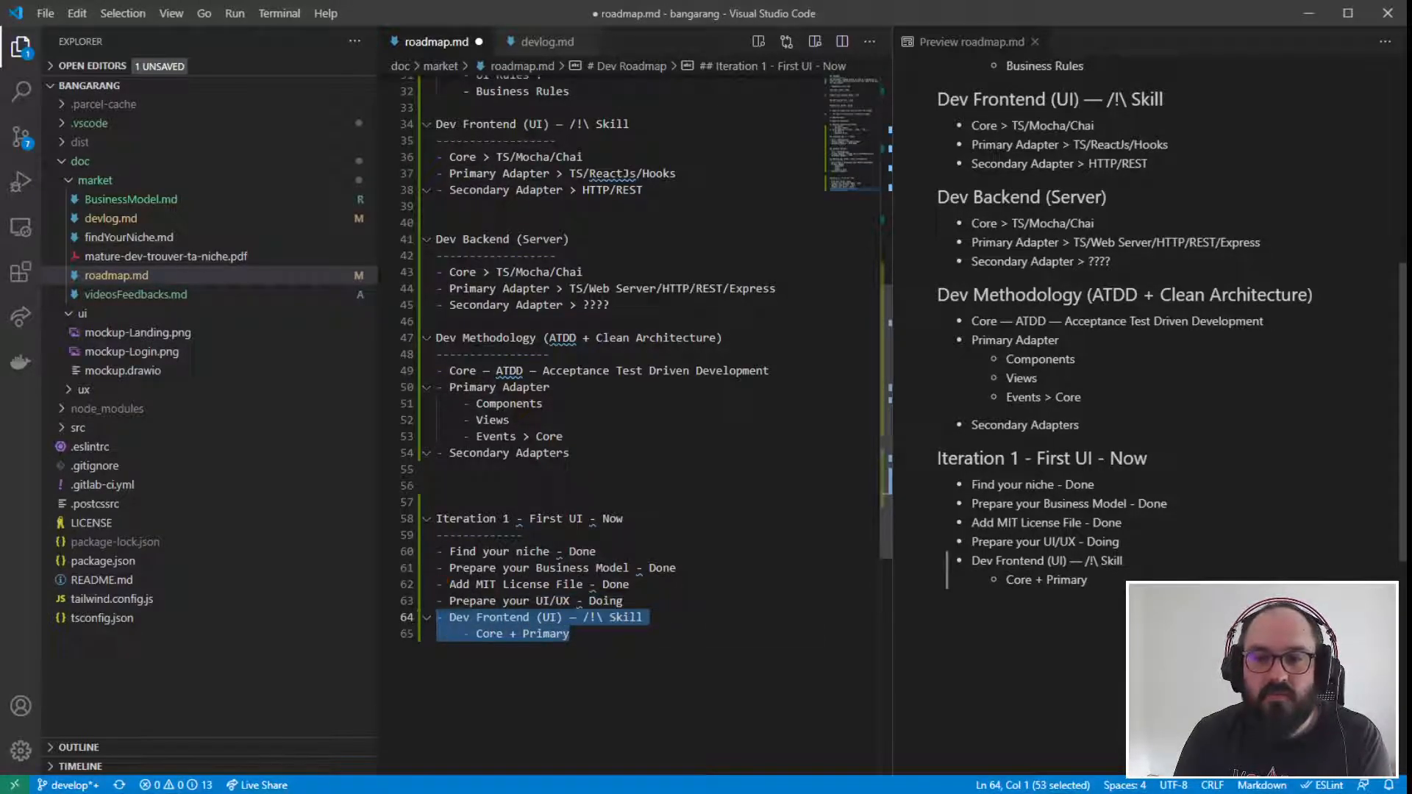
- Apply the suggested quick fix that replaces the hyphen before "Doing" in the UI/UX item with an m-dash
left_click(633, 645)
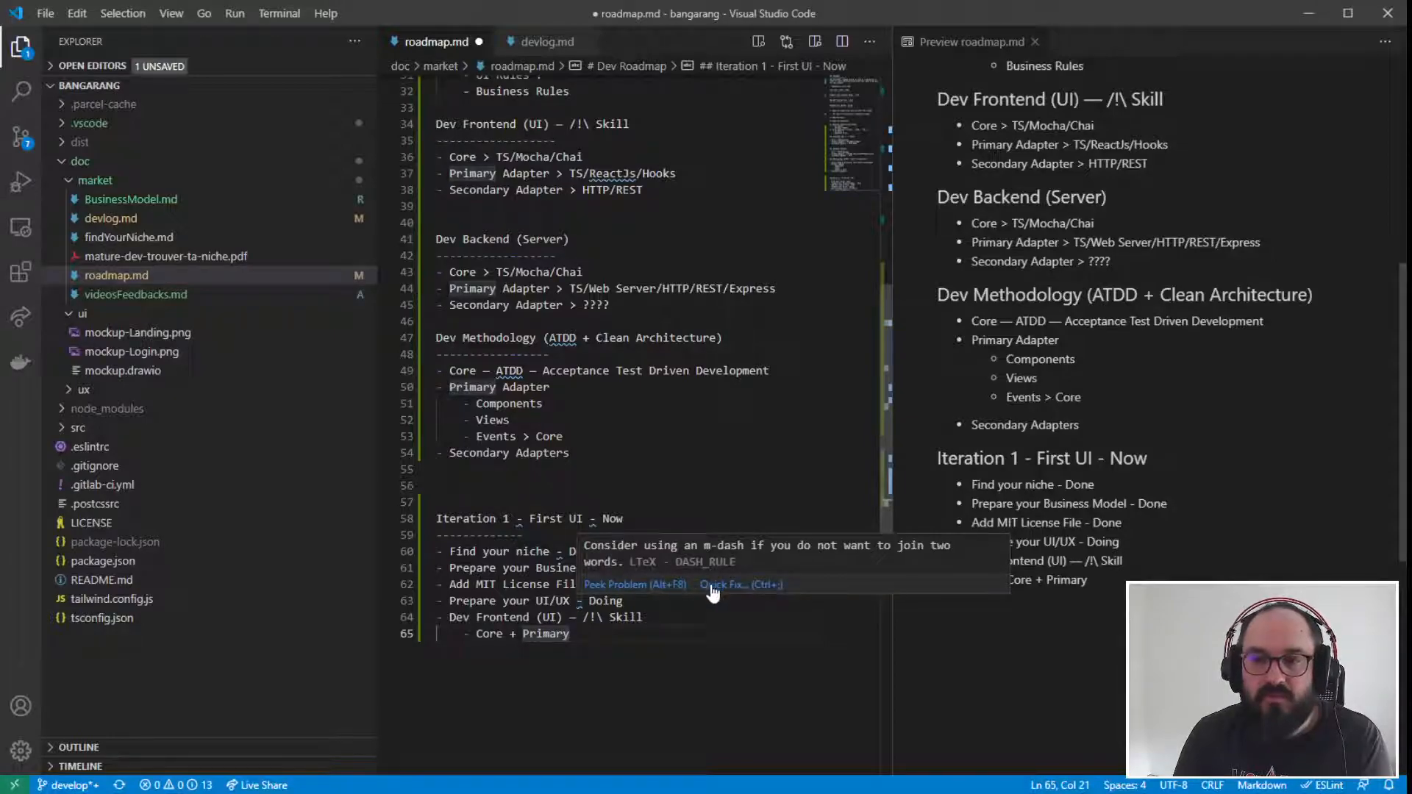
left_click(712, 593)
left_click(735, 662)
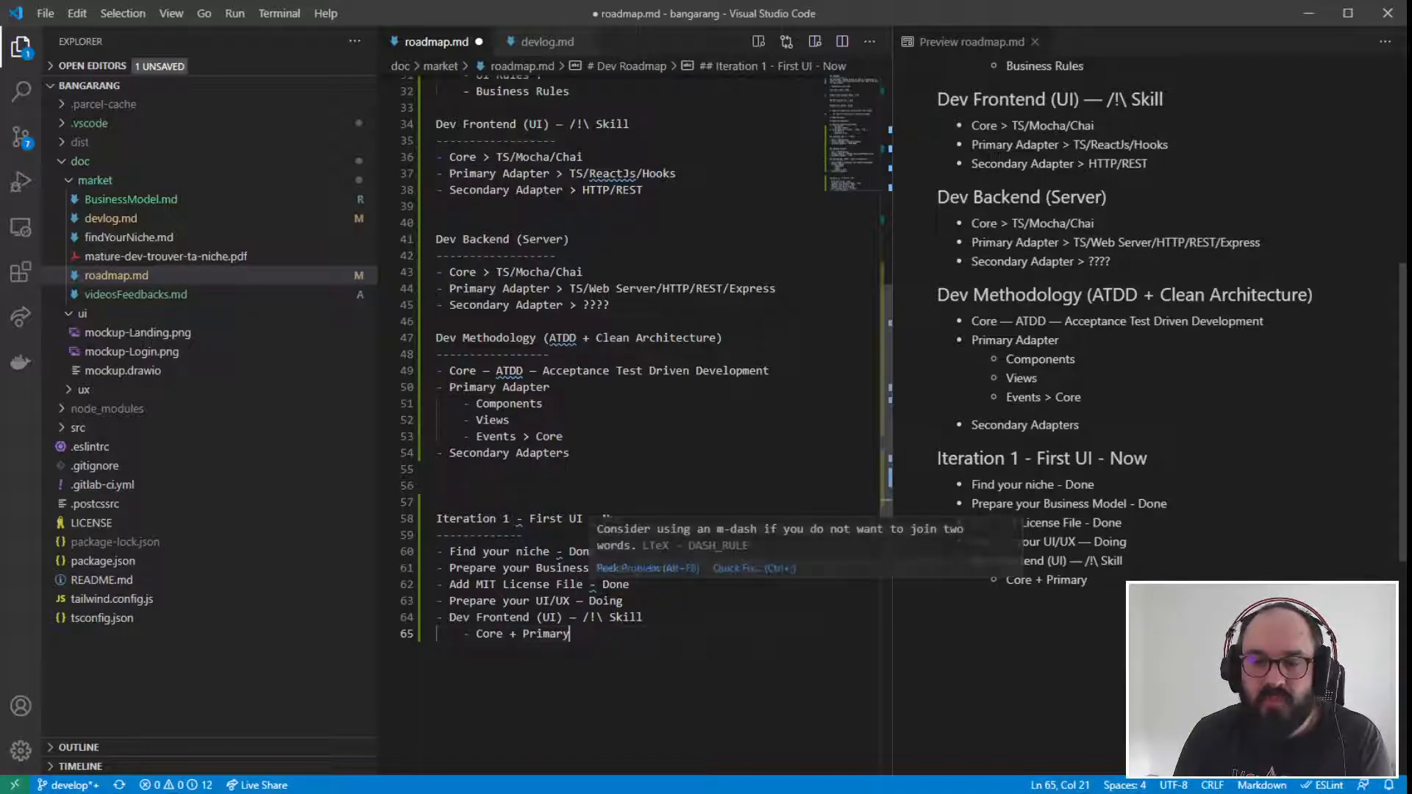
- Duplicate the whole Iteration 1 section below itself, separated by one blank line
scroll(632, 515, "down", 2)
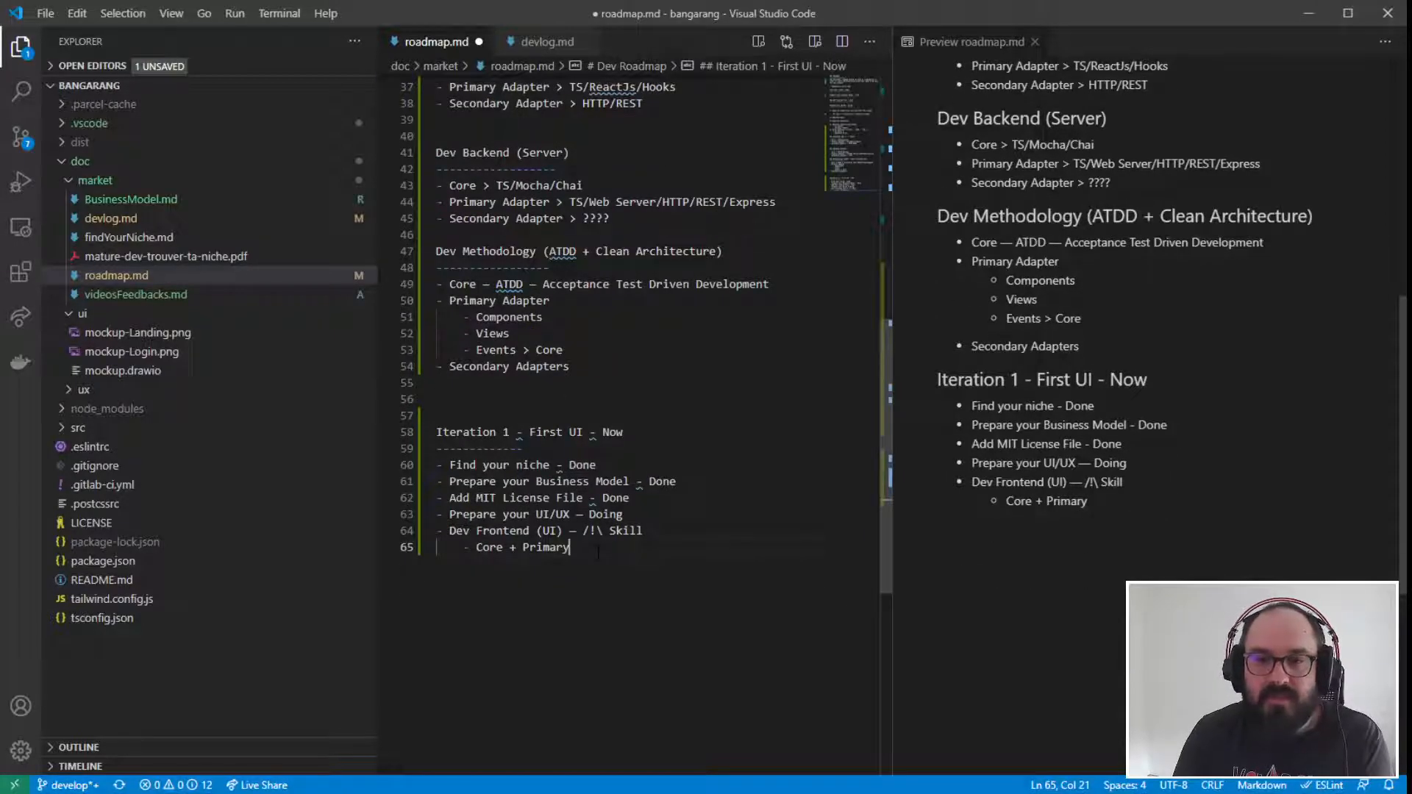
key("Return")
key("Return")
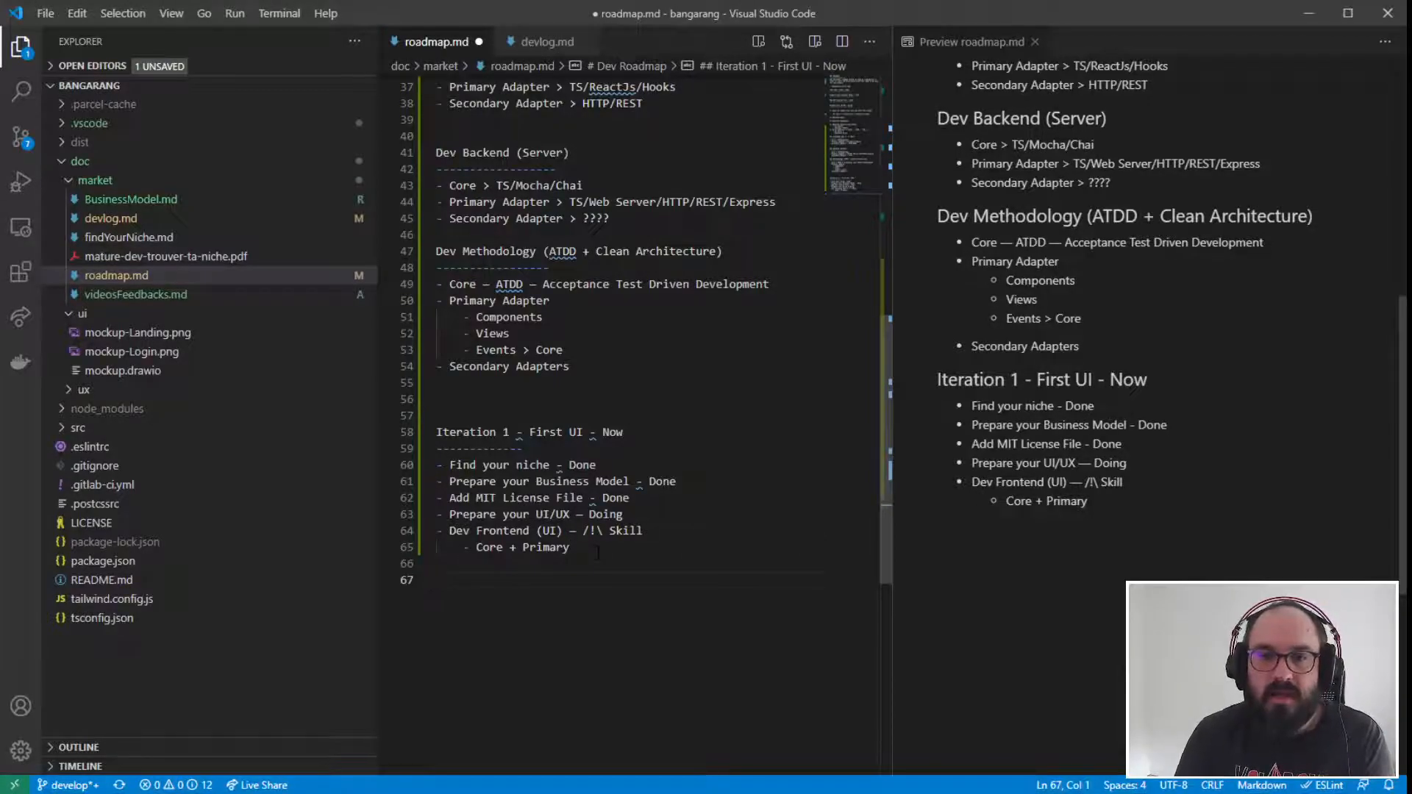
left_click_drag(571, 547, 392, 430)
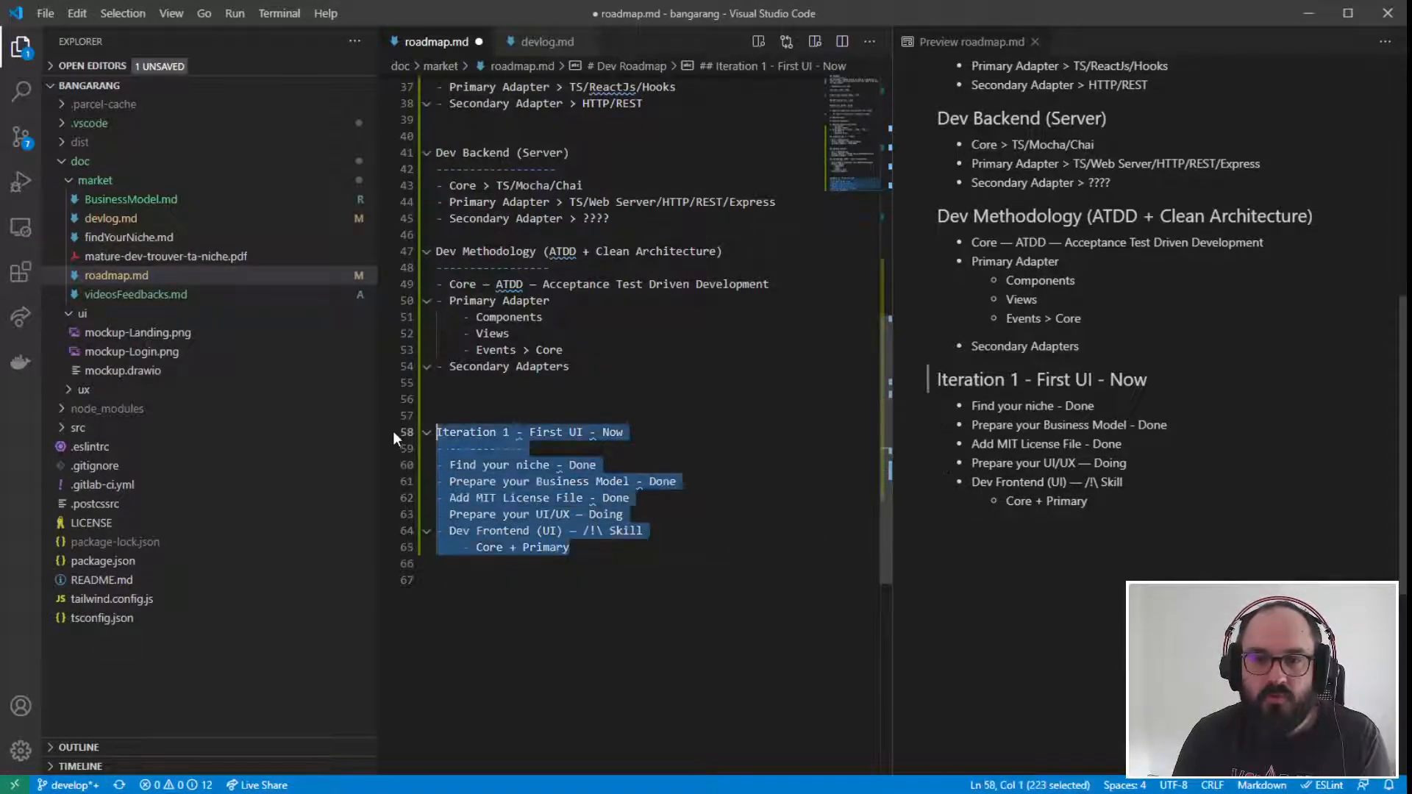
left_click(471, 579)
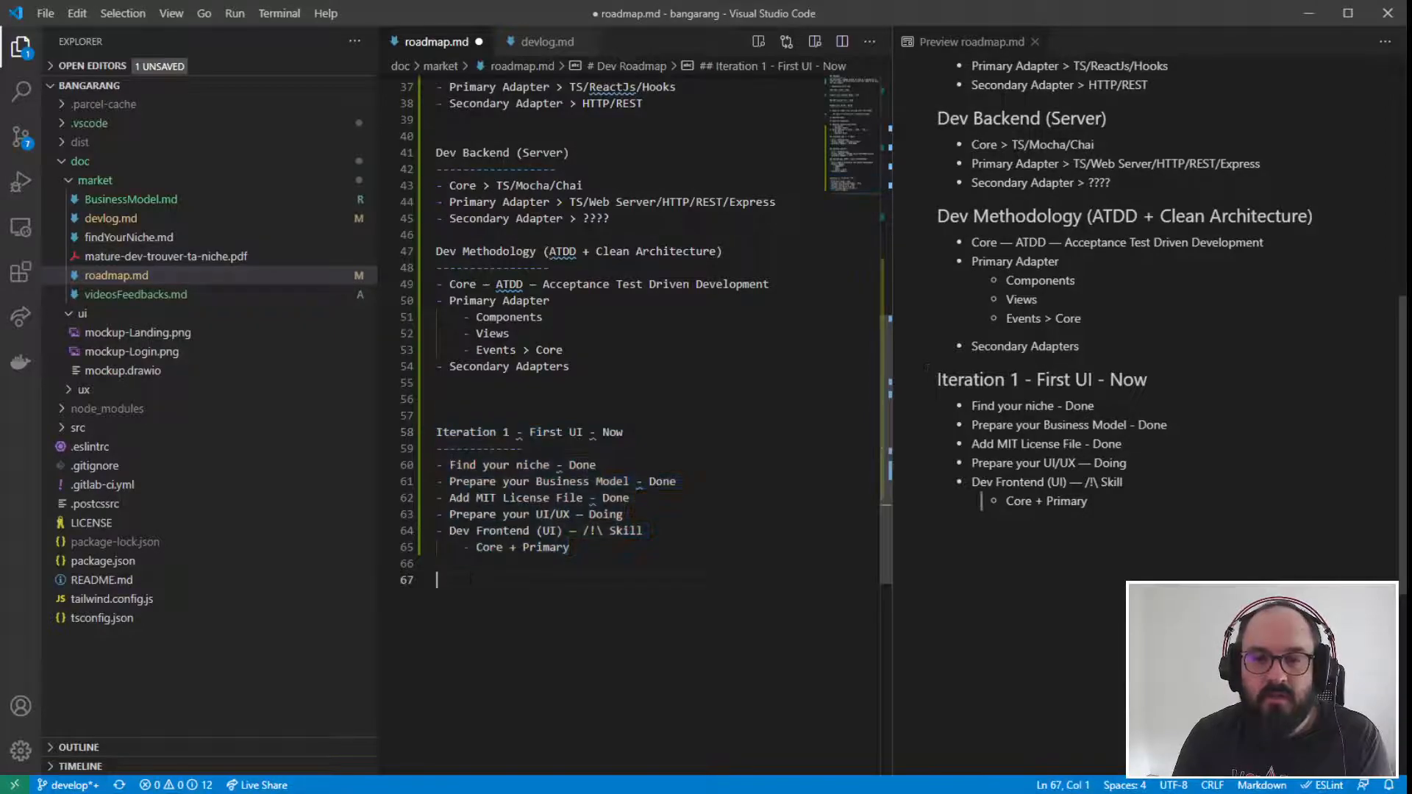
type("Iteration 1 - First UI - Now ------------- - Find your niche - Done - Prepare your Business Model - Done - Add MIT License File - Done - Prepare your UI/UX – Doing - Dev Frontend (UI) – /!\\ Skill     - Core + Primary")
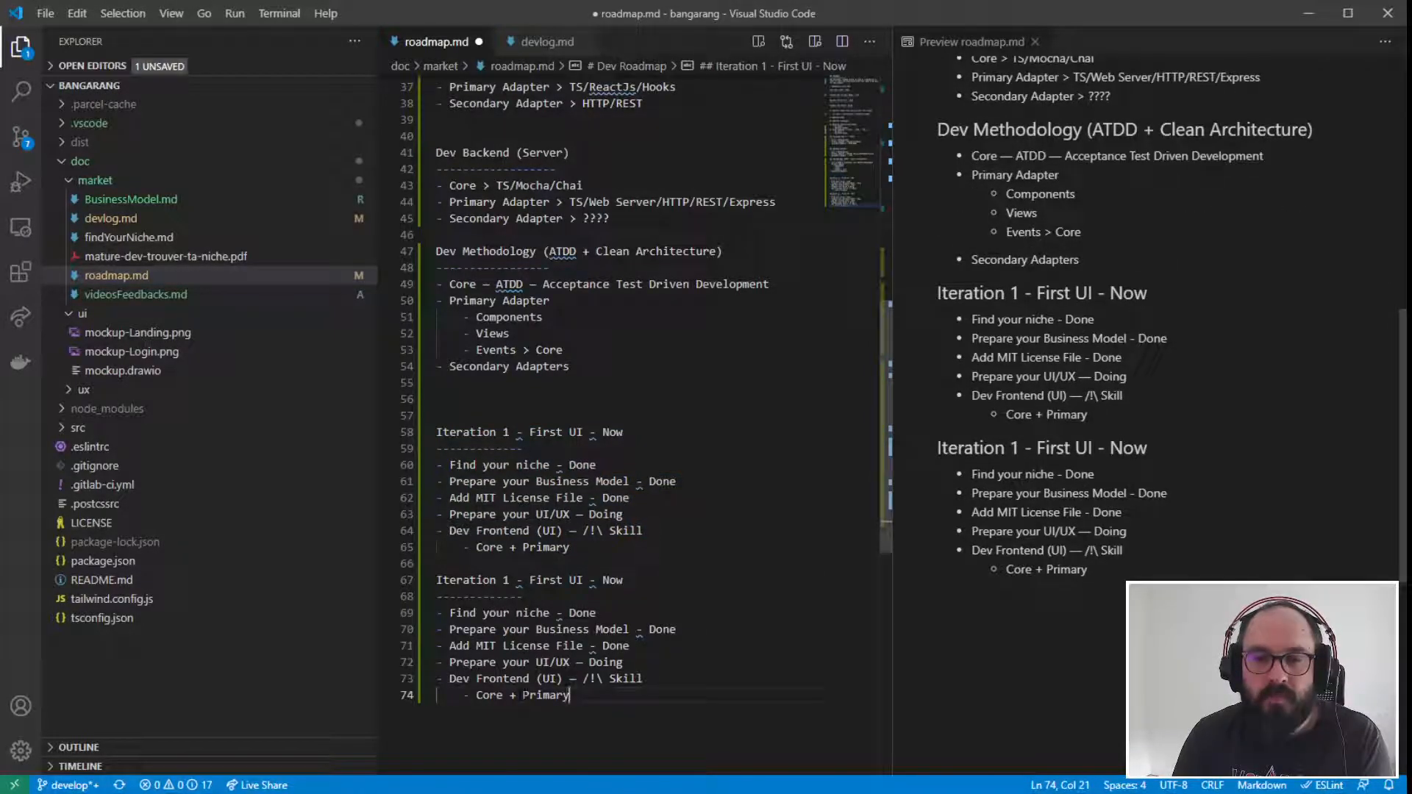
- Change the duplicated section's heading to "Iteration 2 - First UI rework - Now"
left_click(510, 580)
key("BackSpace")
type("2")
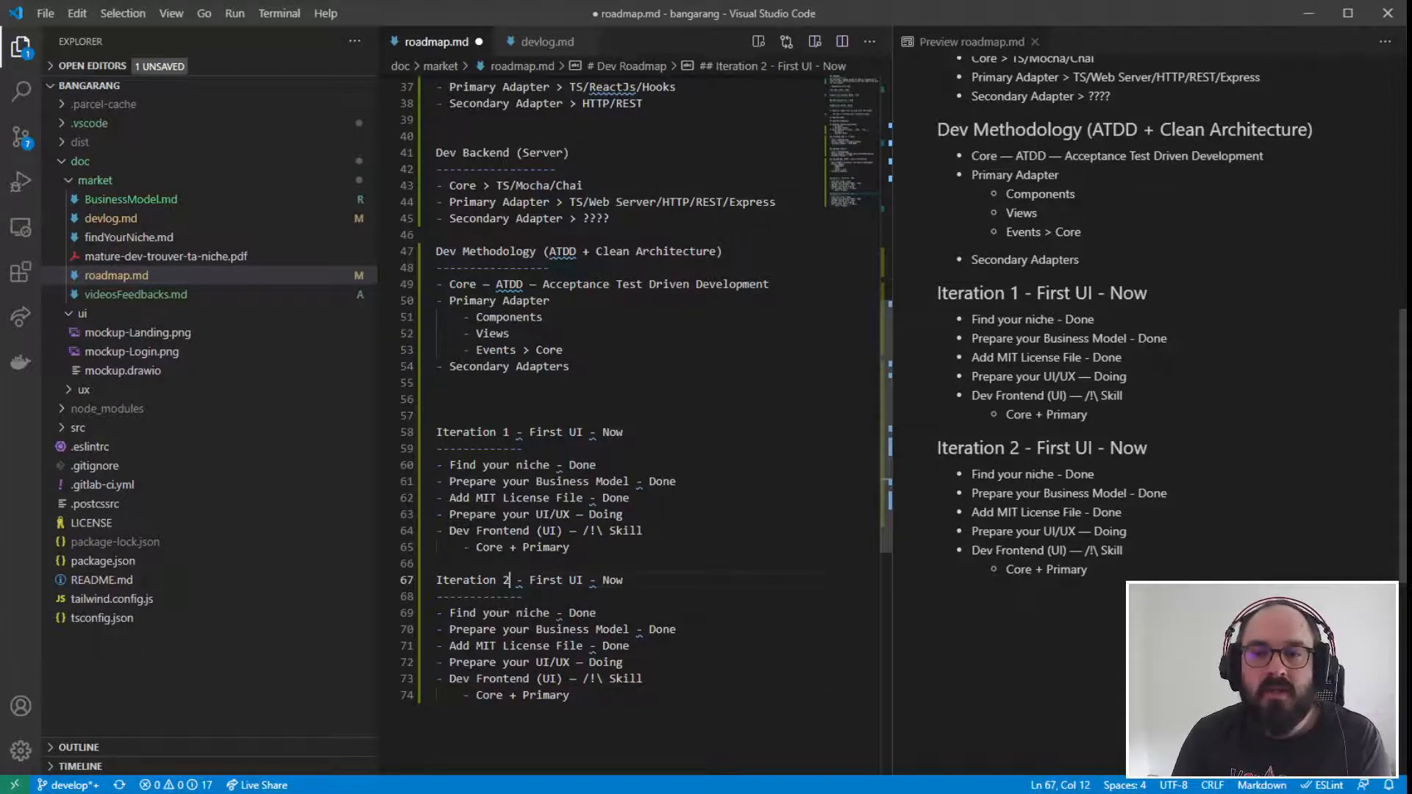
left_click(583, 580)
type("rework")
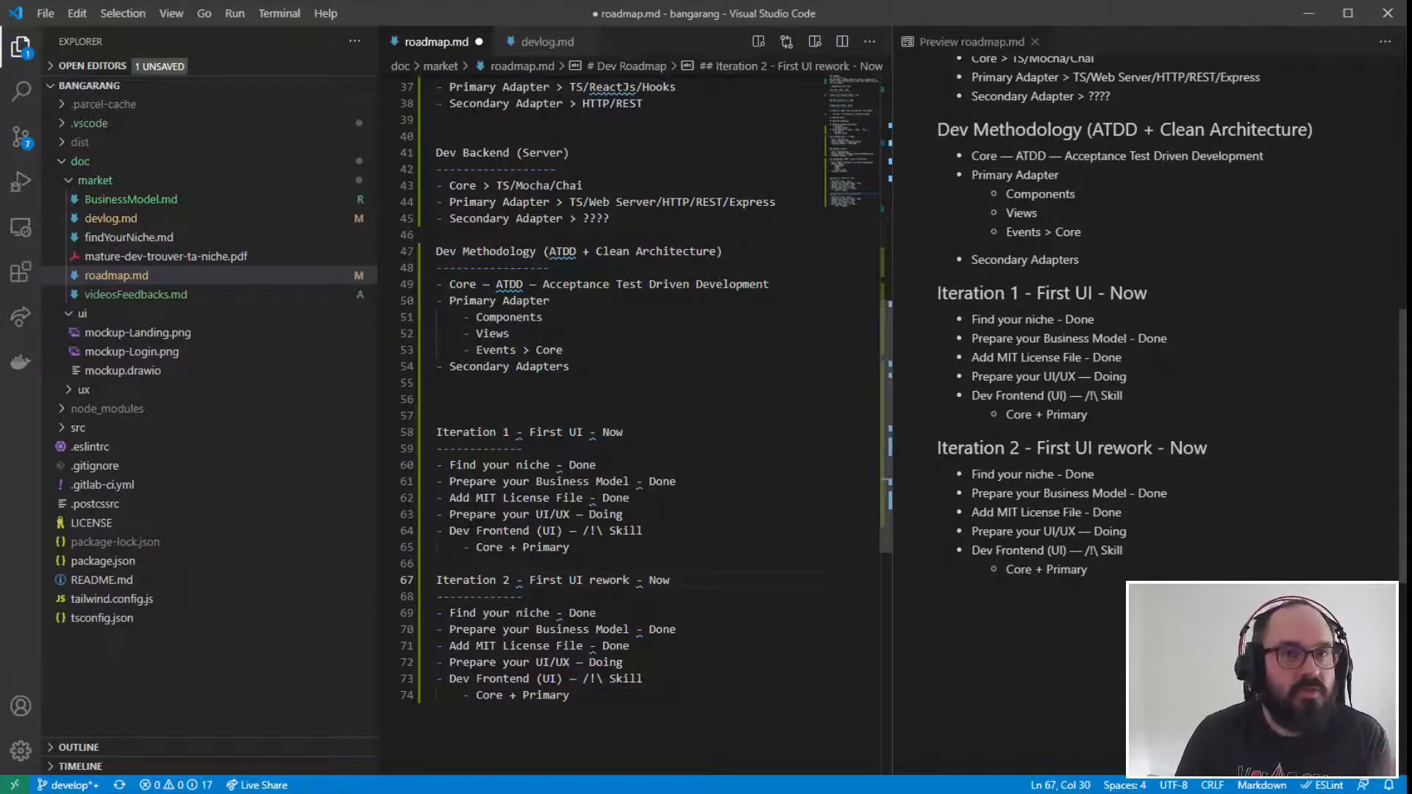
- Insert "(optionnal)" after "Iteration 2" and remove "- Now" from the end of that heading
key("Left")
key("Left")
key("Left")
key("Left")
key("Left")
key("Left")
key("Left")
key("Left")
key("Left")
key("Left")
key("Left")
key("Left")
key("Left")
key("Left")
key("Left")
key("Left")
key("Left")
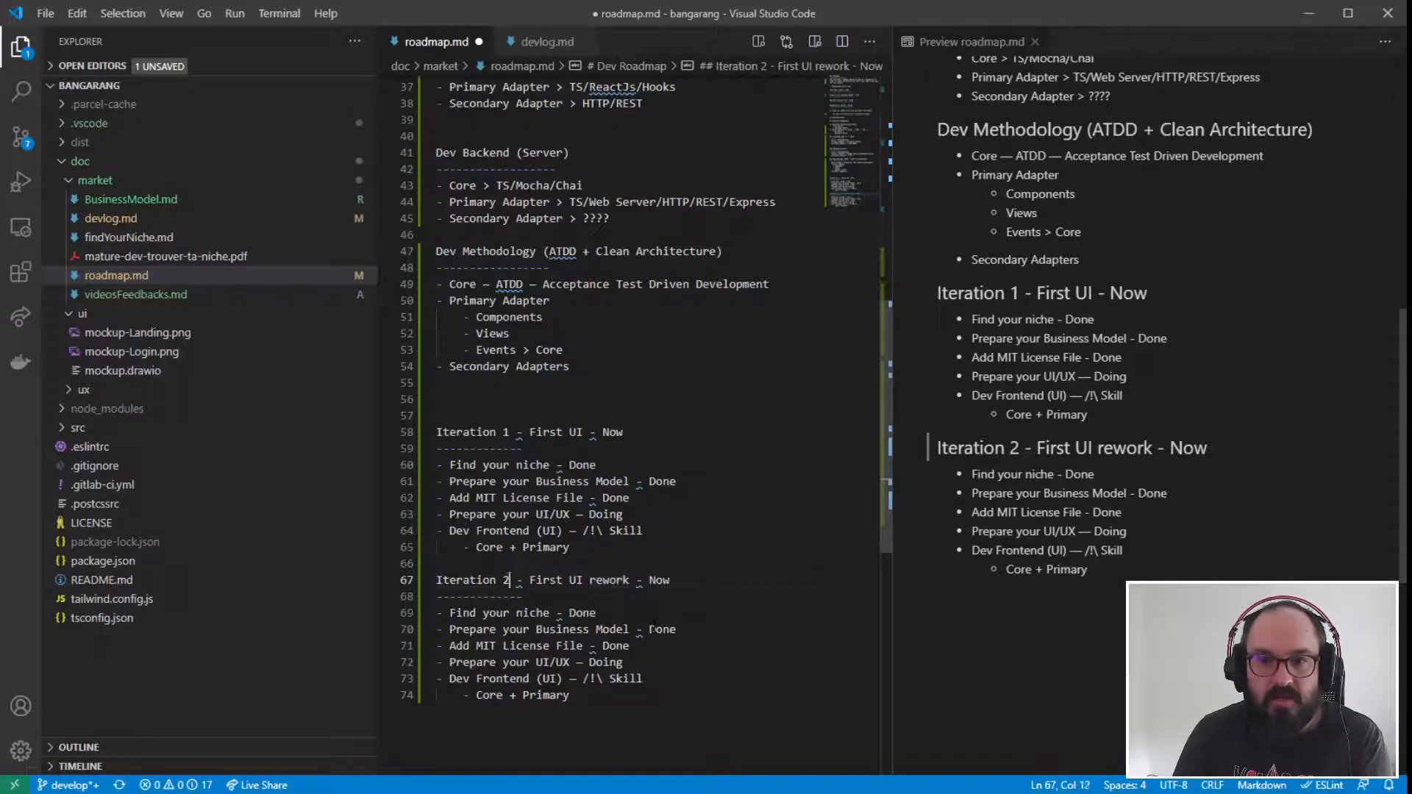
type("tionnal")
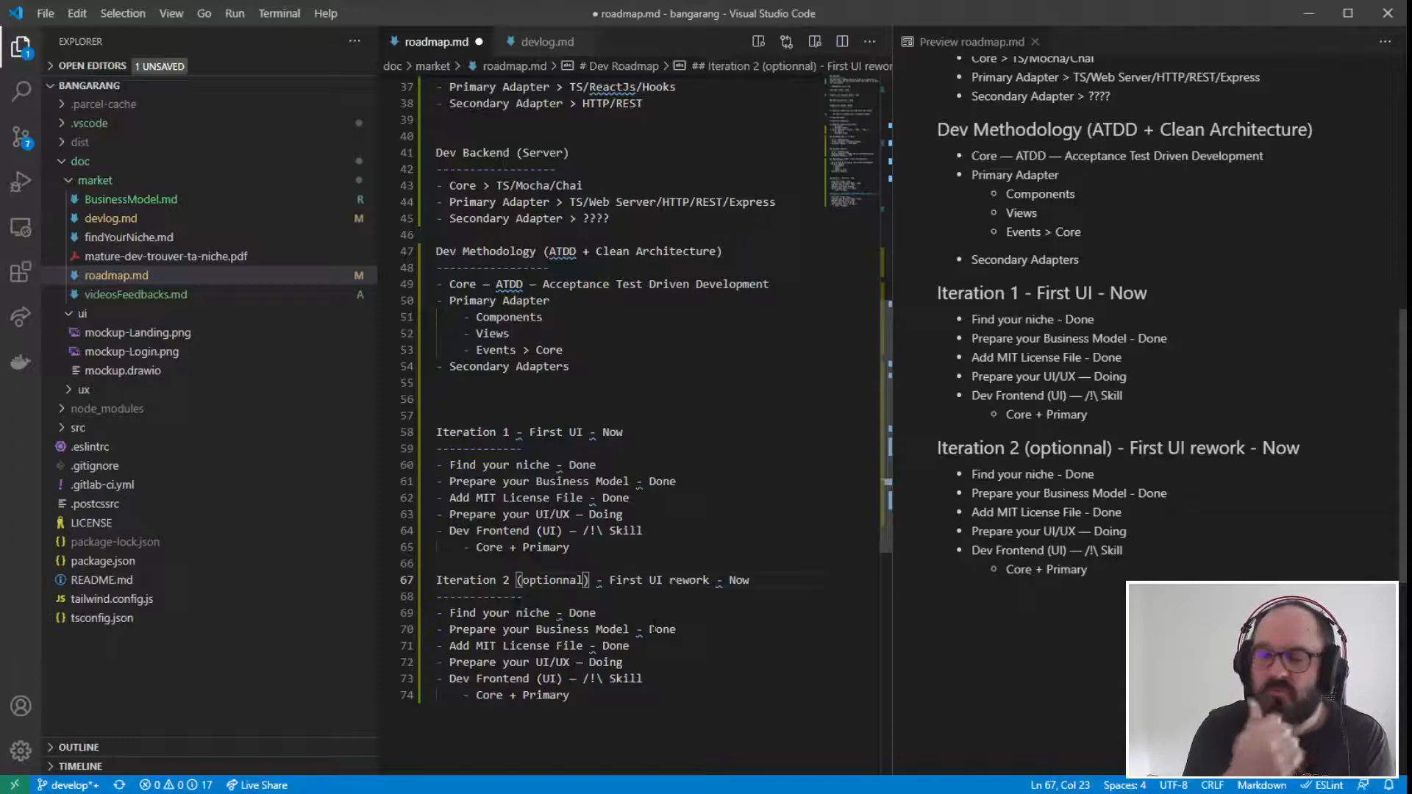
left_click(757, 581)
key("BackSpace")
key("BackSpace")
key("BackSpace")
key("BackSpace")
key("BackSpace")
key("BackSpace")
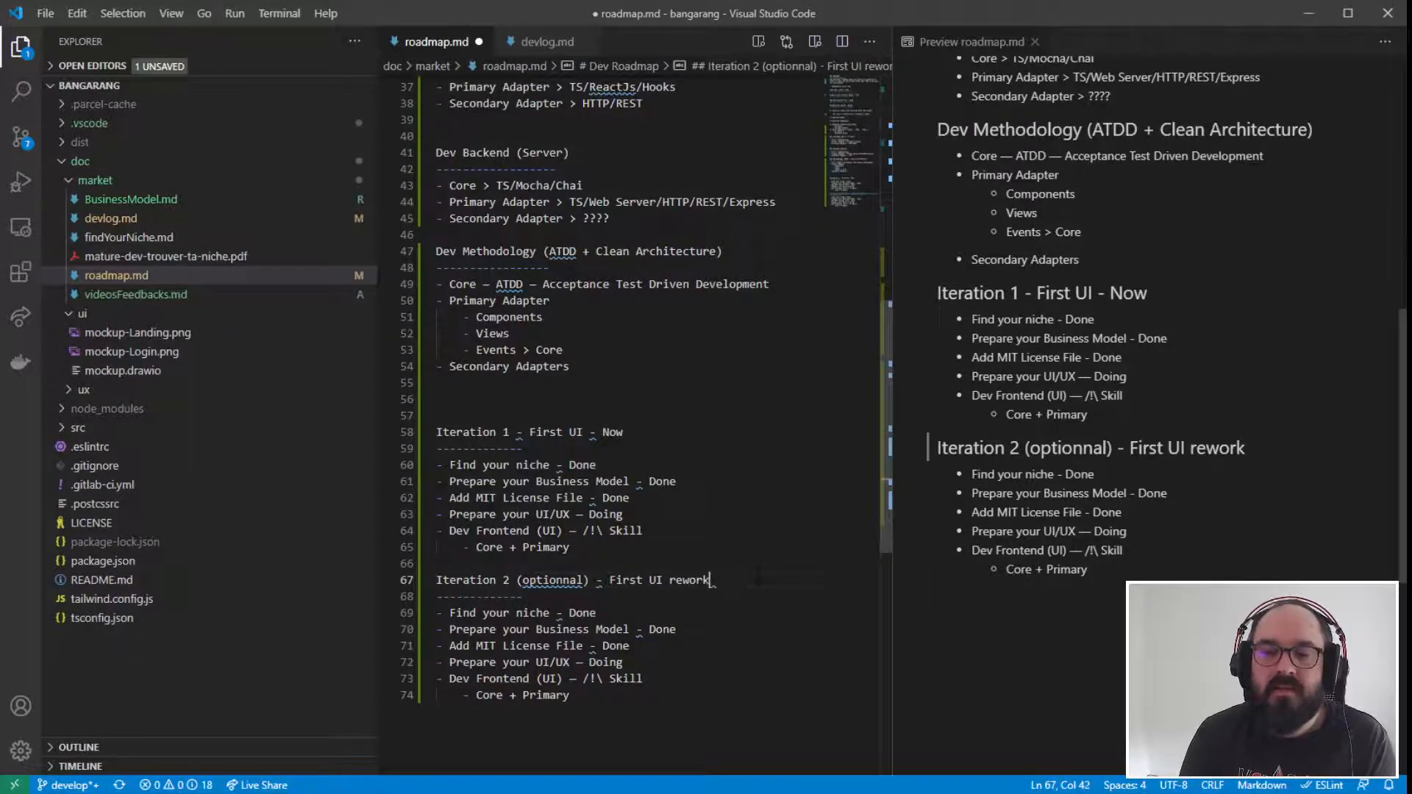
- Insert "Demo" after "First UI" in the Iteration 1 heading
left_click_drag(571, 548, 431, 432)
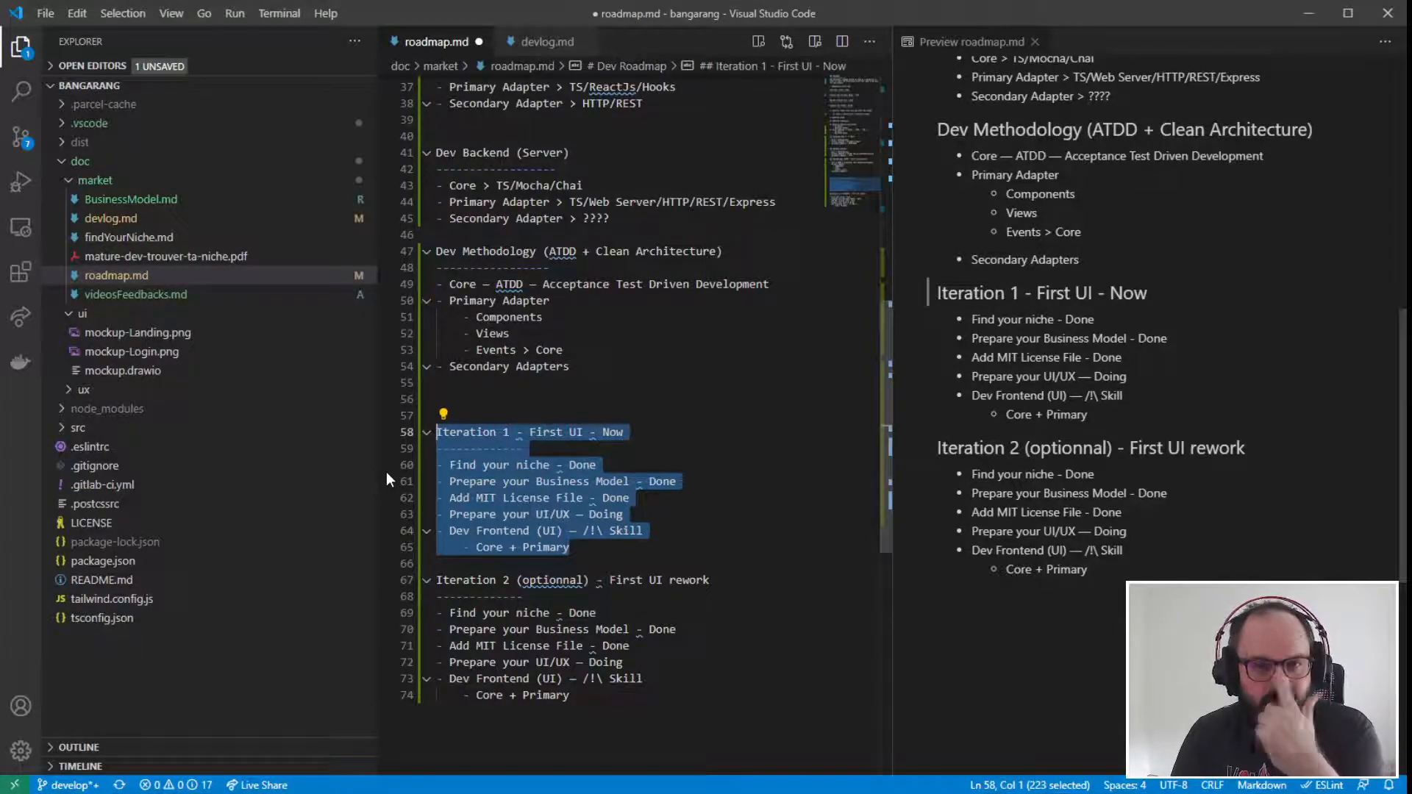
left_click(572, 548)
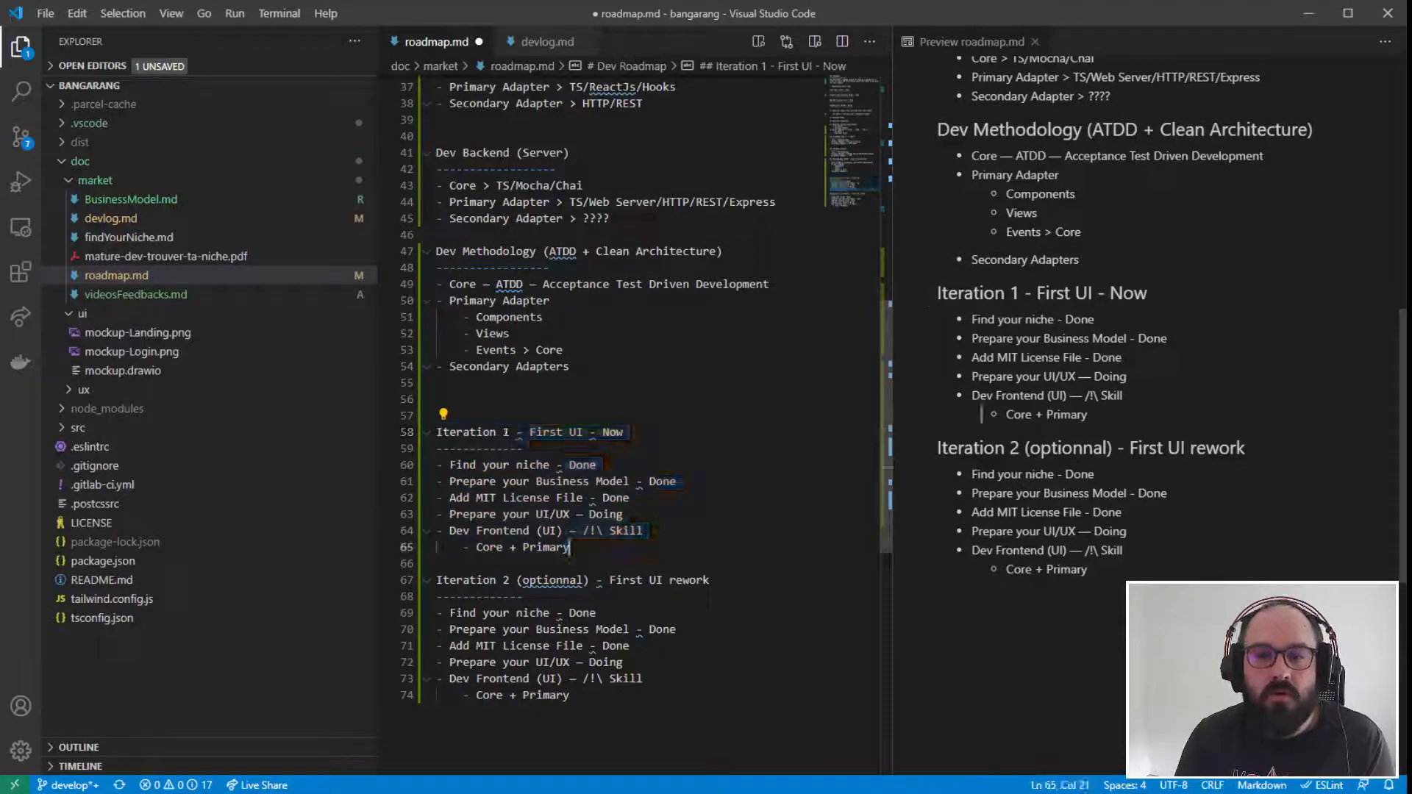
left_click(583, 433)
type("Demo")
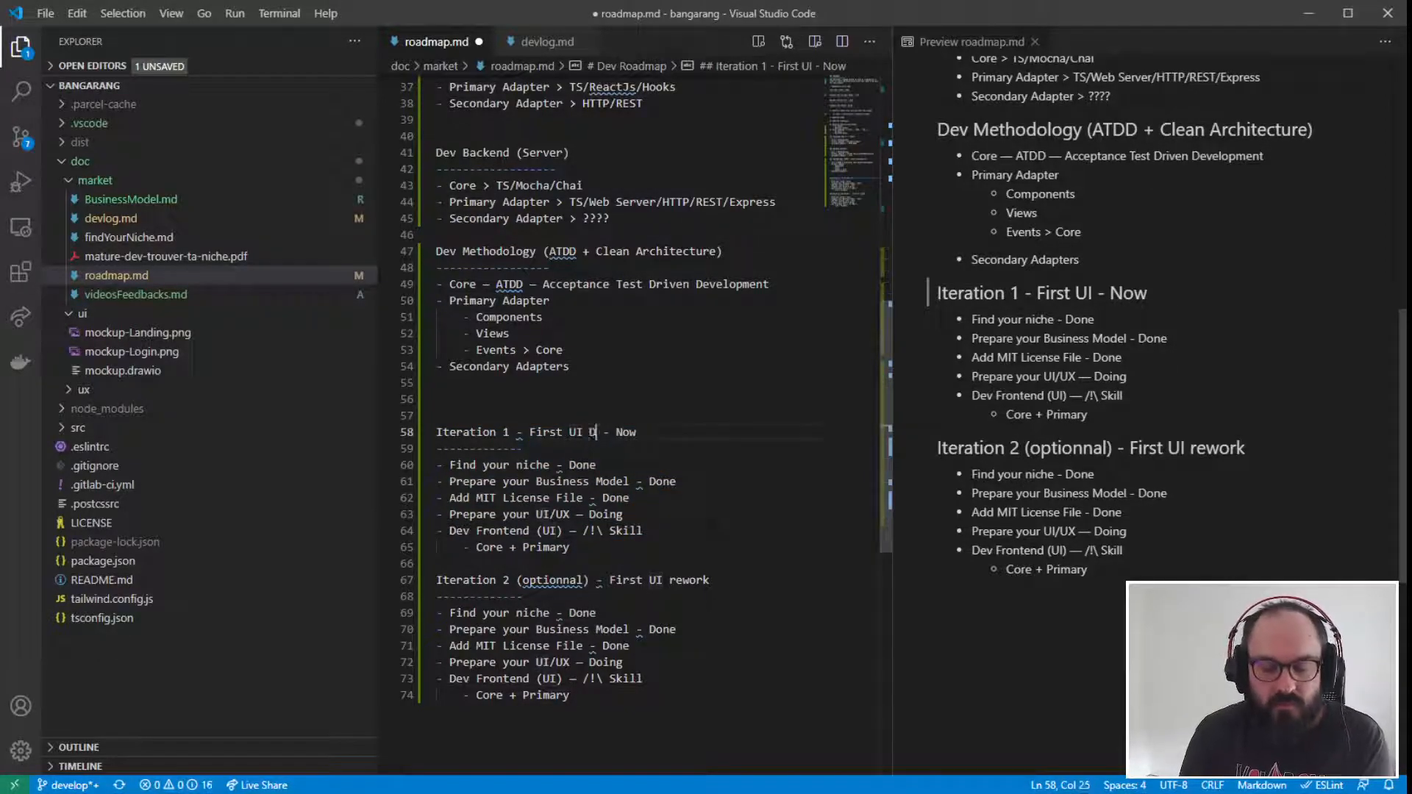
left_click_drag(658, 432, 384, 433)
left_click(692, 548)
left_click_drag(692, 548, 361, 438)
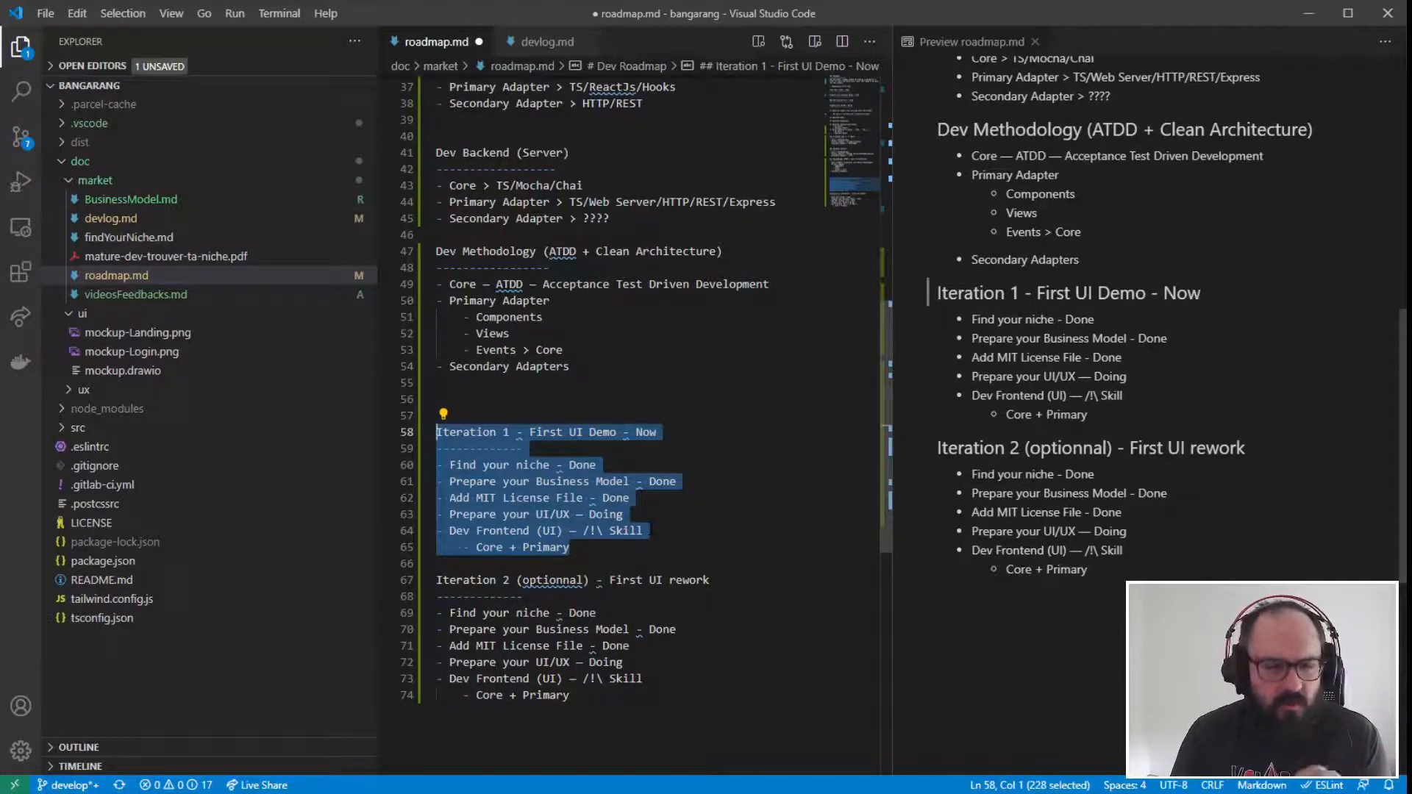
left_click(615, 562)
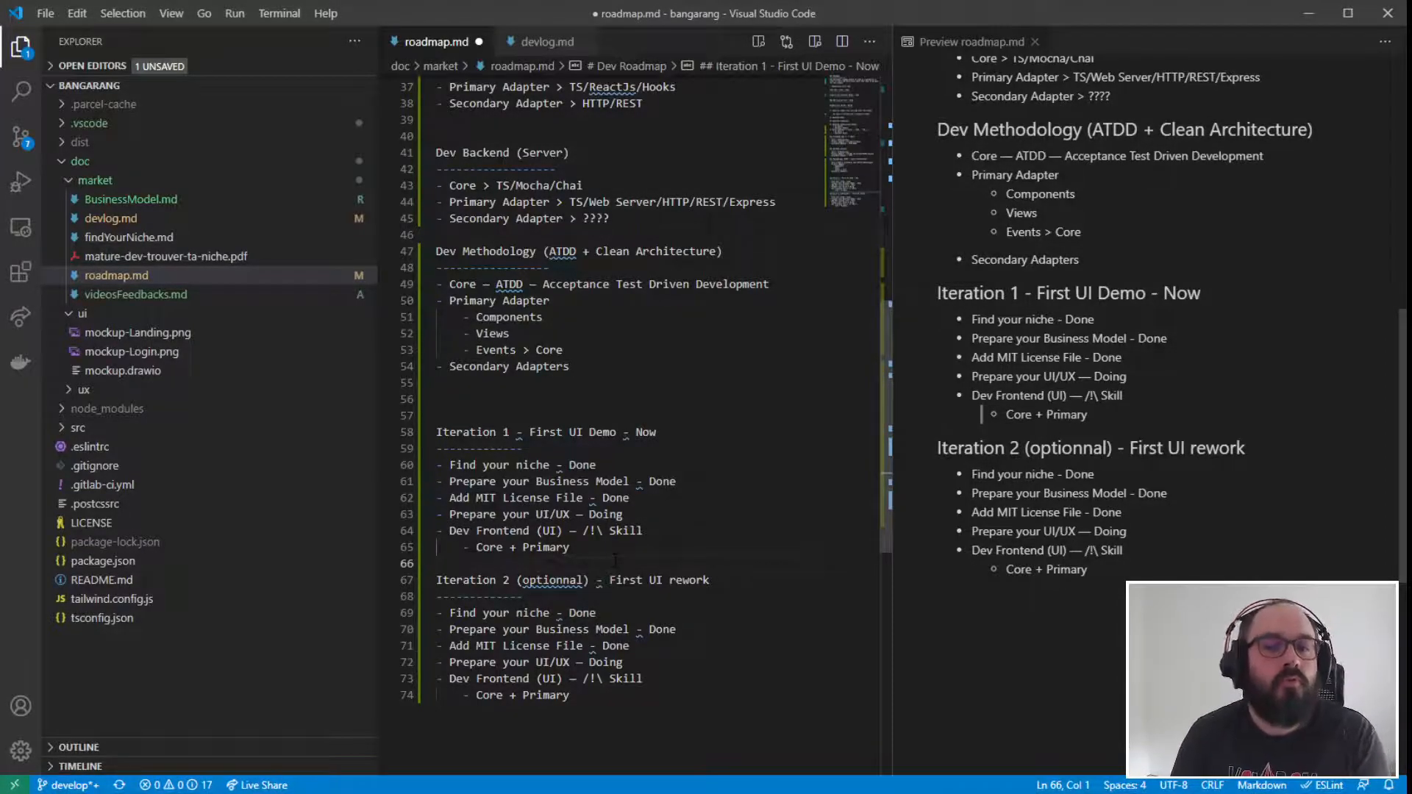
- Duplicate the whole Iteration 2 section at the end of the file, leaving one blank line between the two
left_click_drag(571, 696, 405, 582)
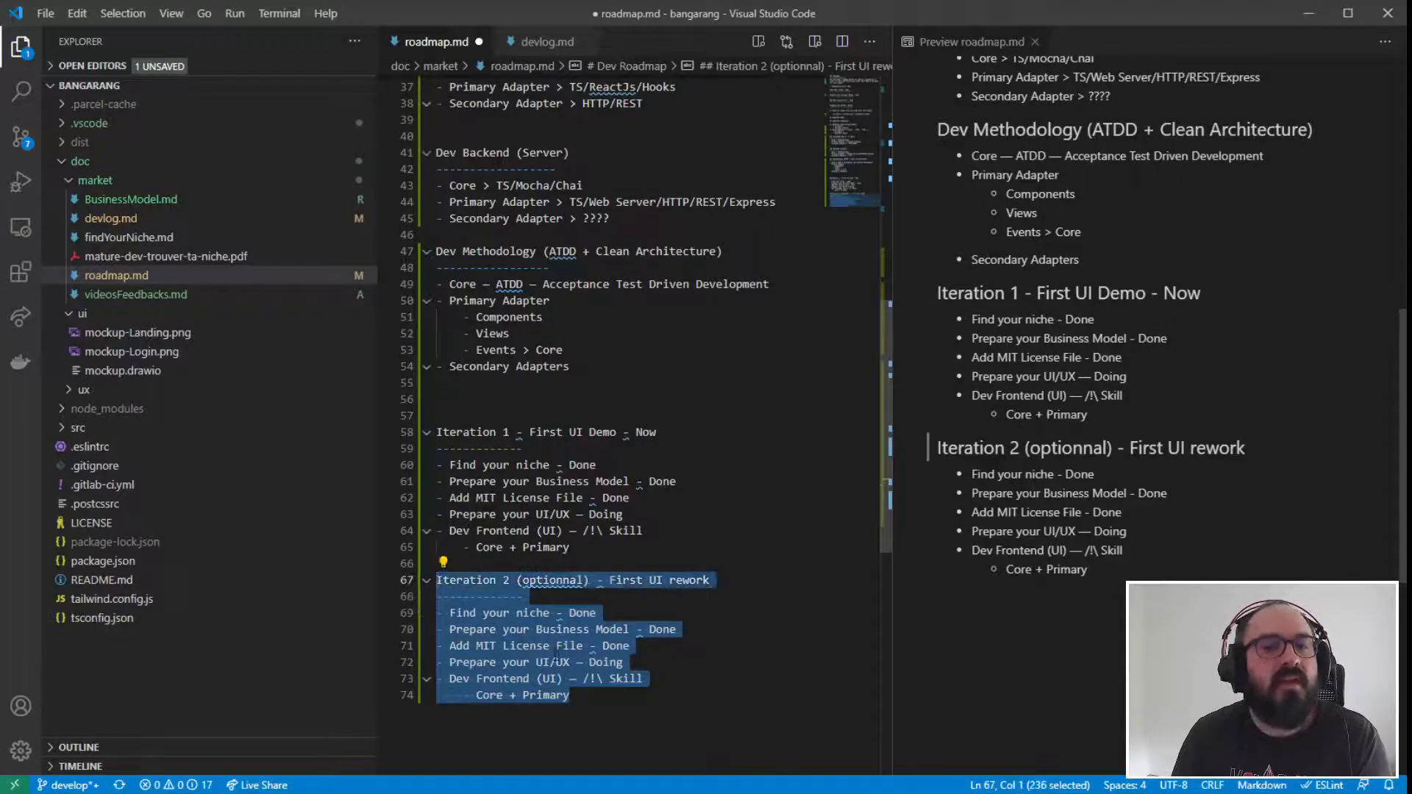
left_click(597, 696)
key("Return")
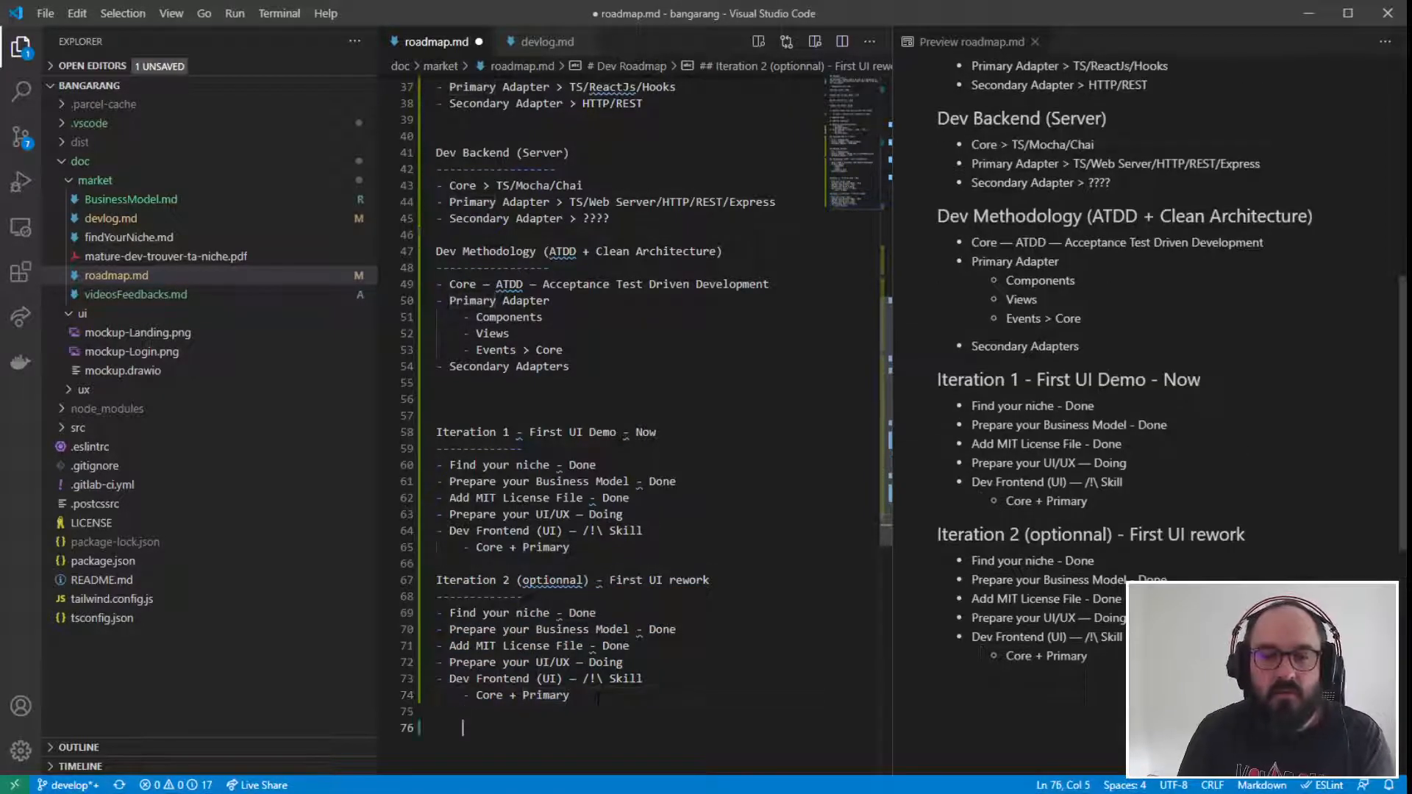
type("Iteration 2 (optionnal) - First UI rework ------------- - Find your niche - Done - Prepare your Business Model - Done - Add MIT License File - Done - Prepare your UI/UX – Doing - Dev Frontend (UI) – /!\\ Skill     - Core + Primary")
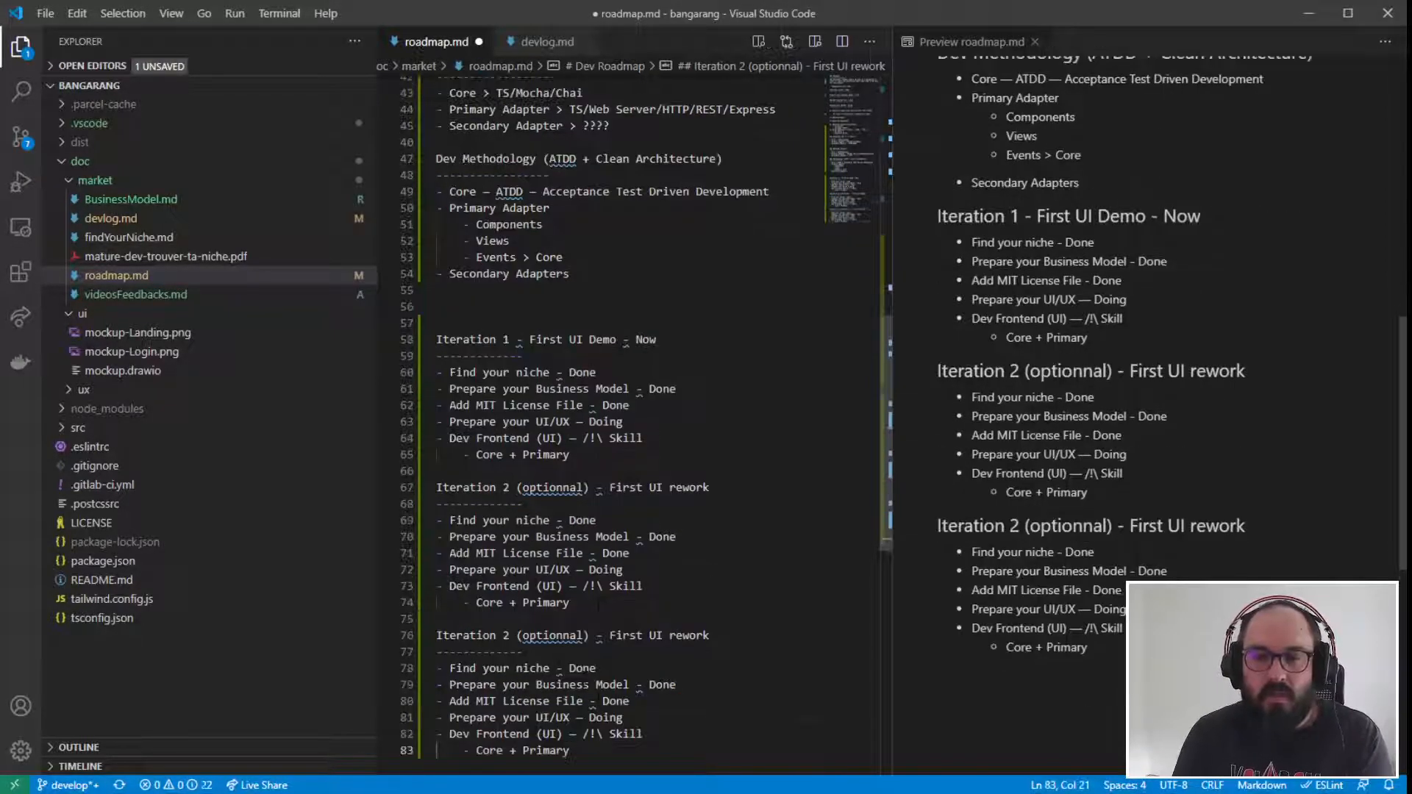
- Renumber the heading of the last duplicated section to "Iteration 3"
left_click(508, 635)
key("BackSpace")
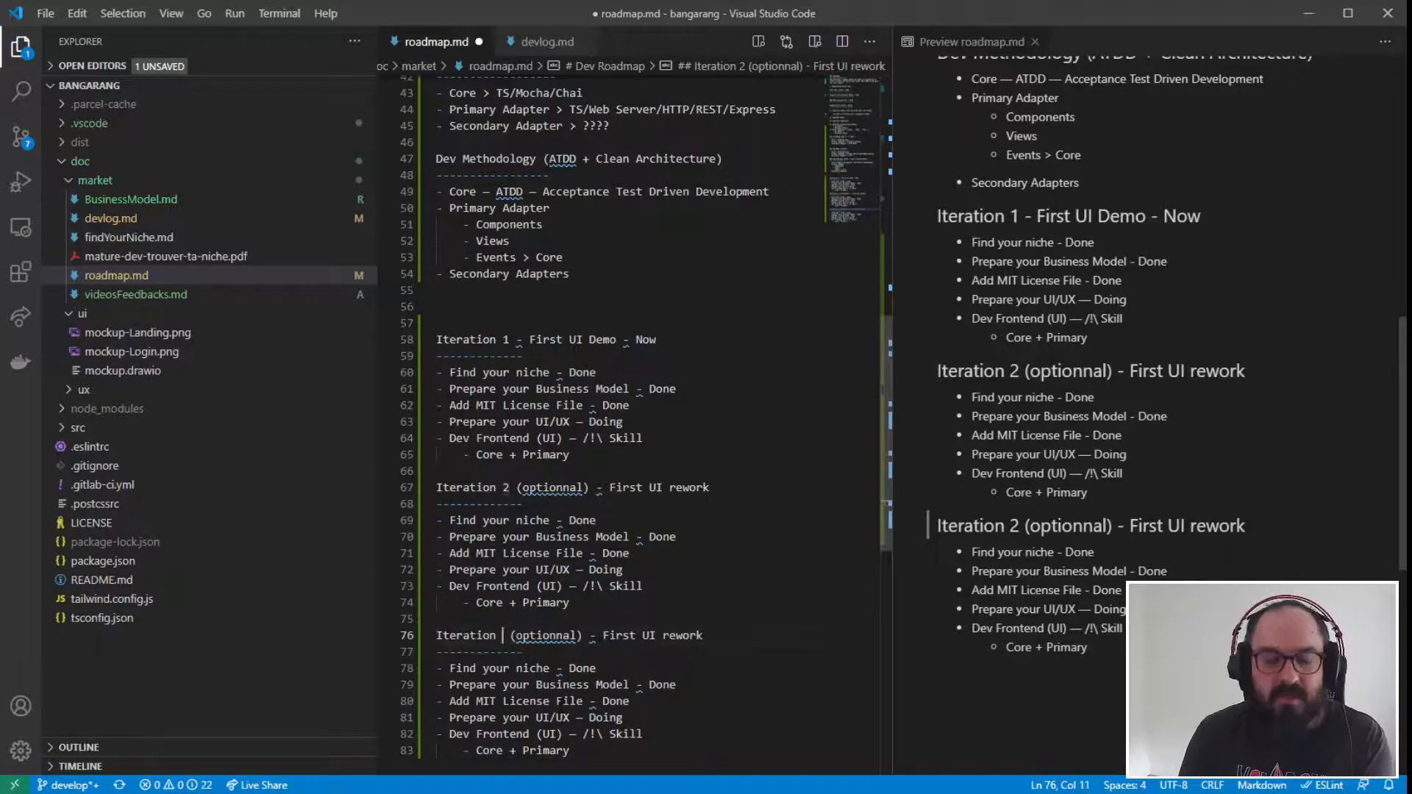
type("3")
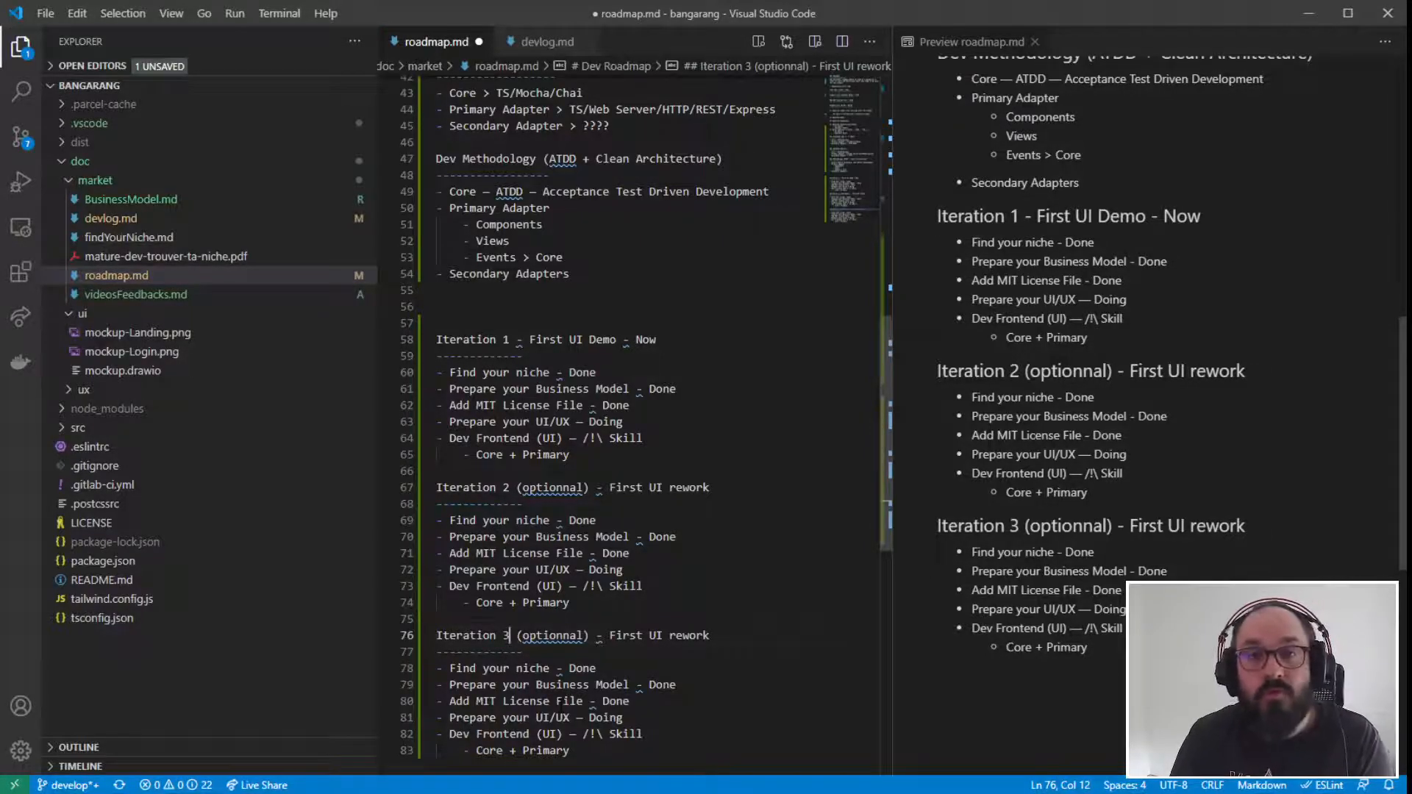
left_click(581, 648)
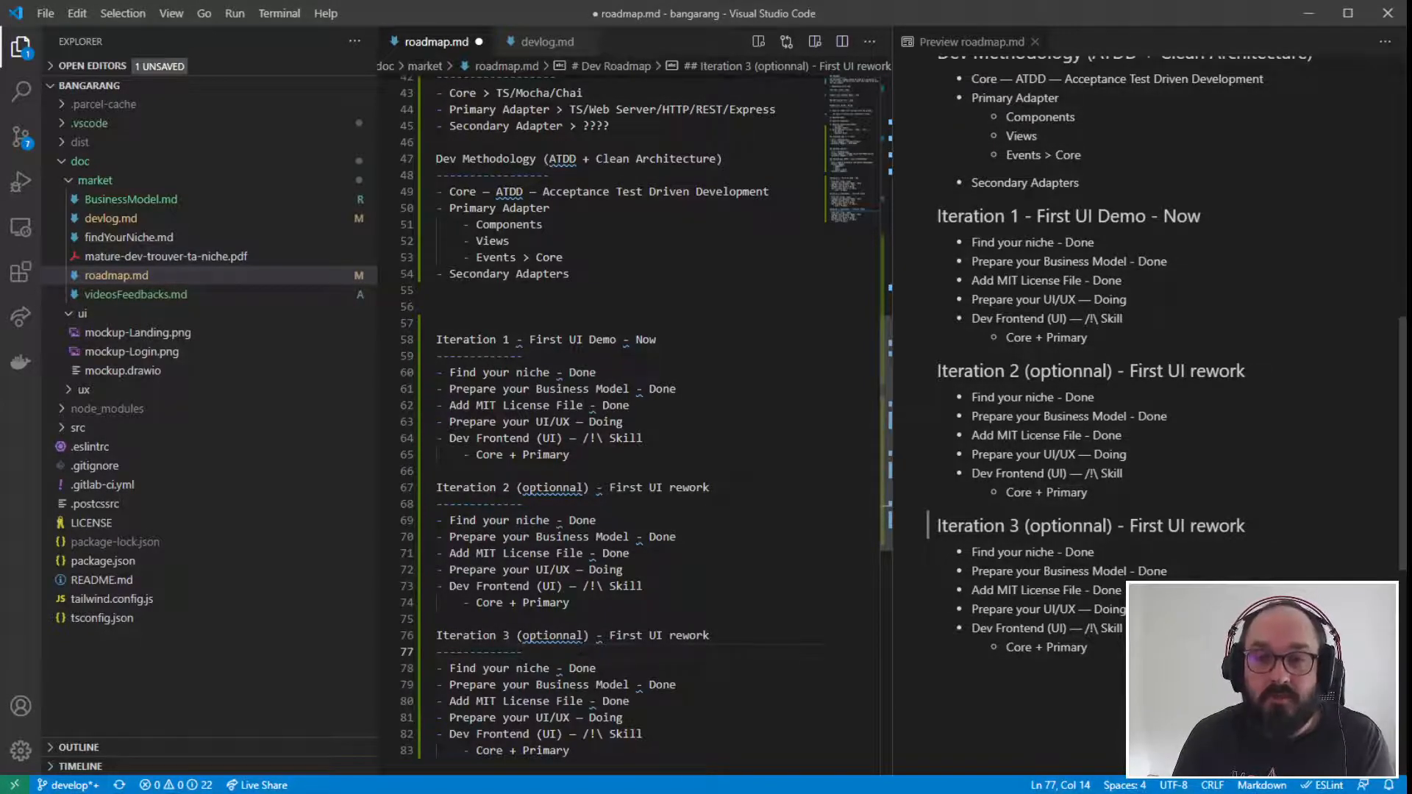
- Correct "optionnal" to "optional" in the Iteration 2 and Iteration 3 headings using the suggested spelling fix, and save the file
right_click(567, 491)
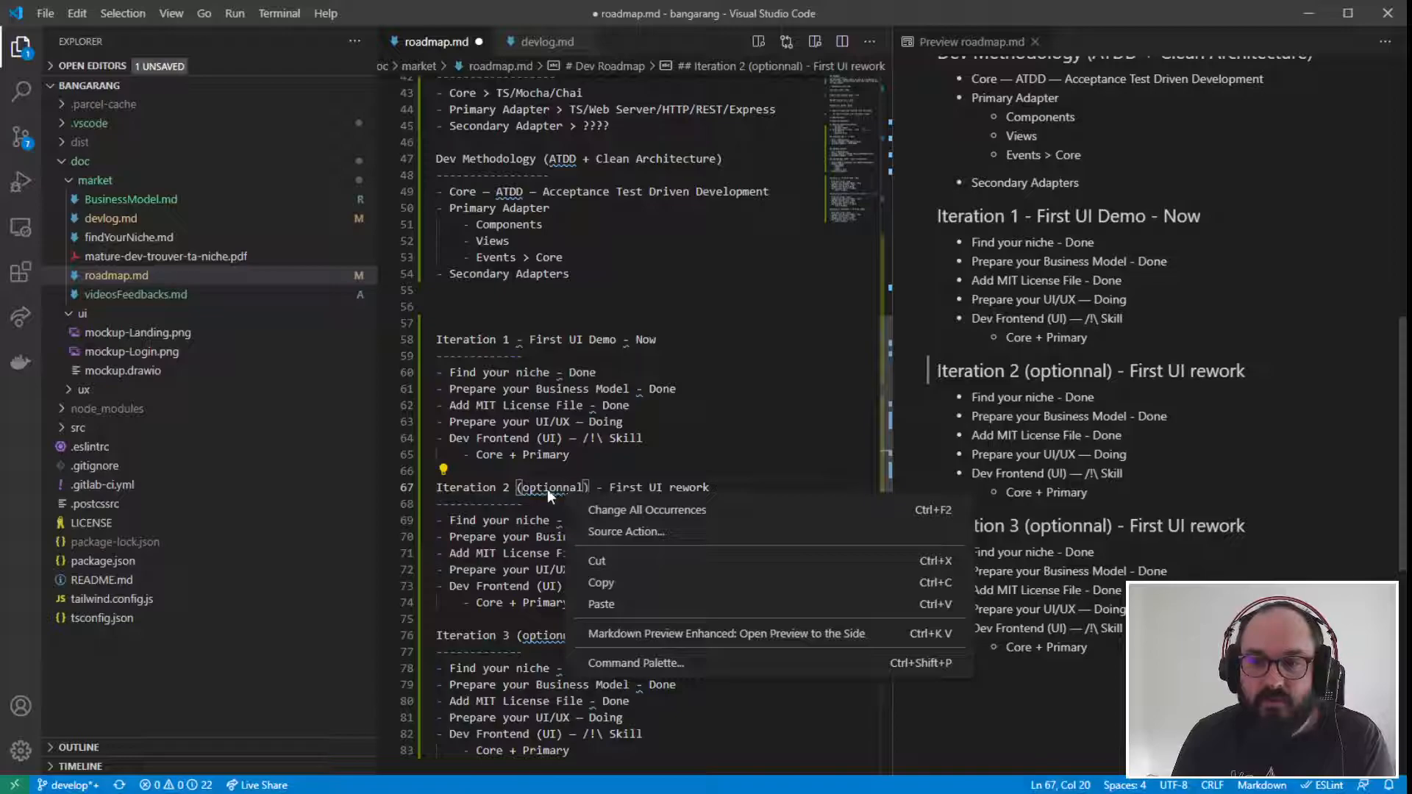
key("Escape")
mouse_move(561, 487)
left_click(686, 471)
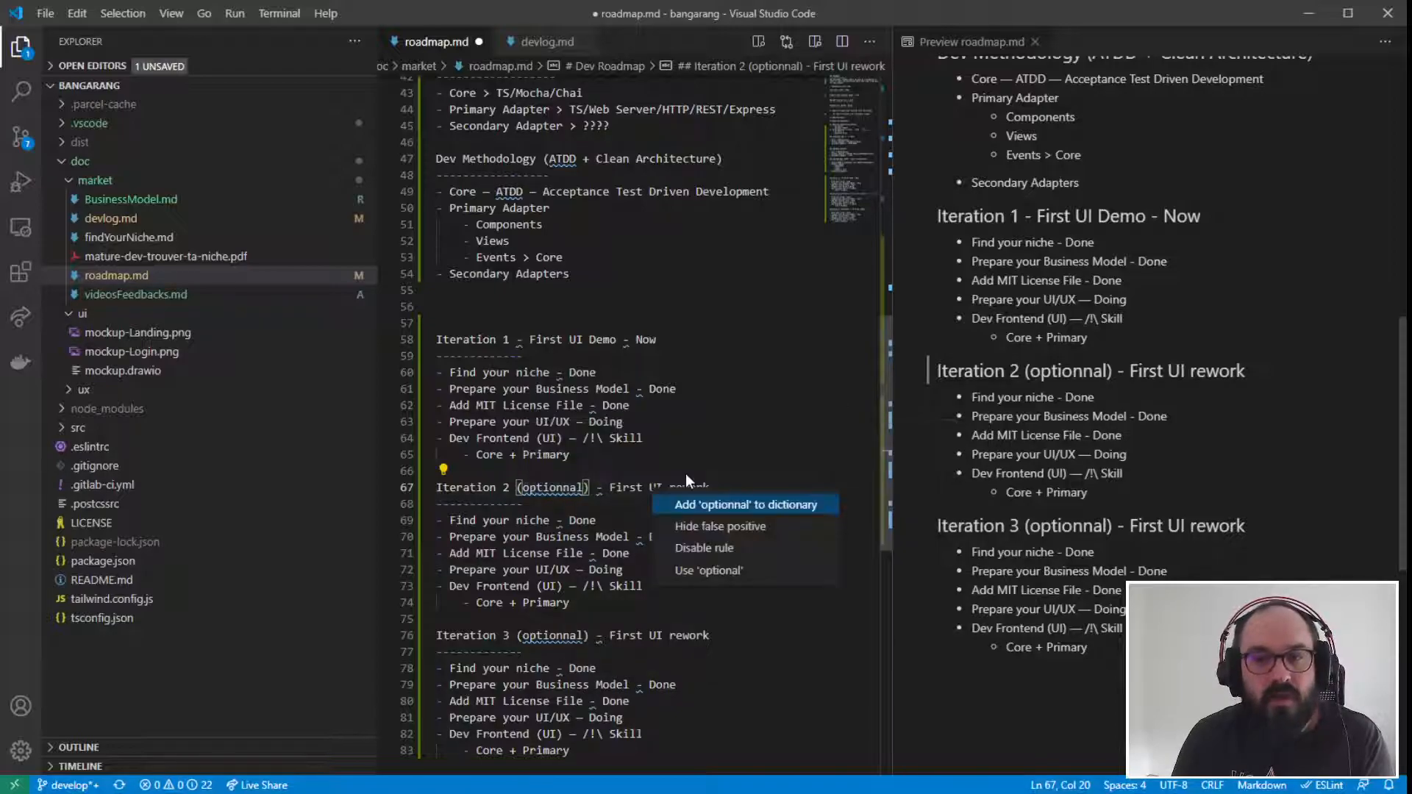
left_click(688, 572)
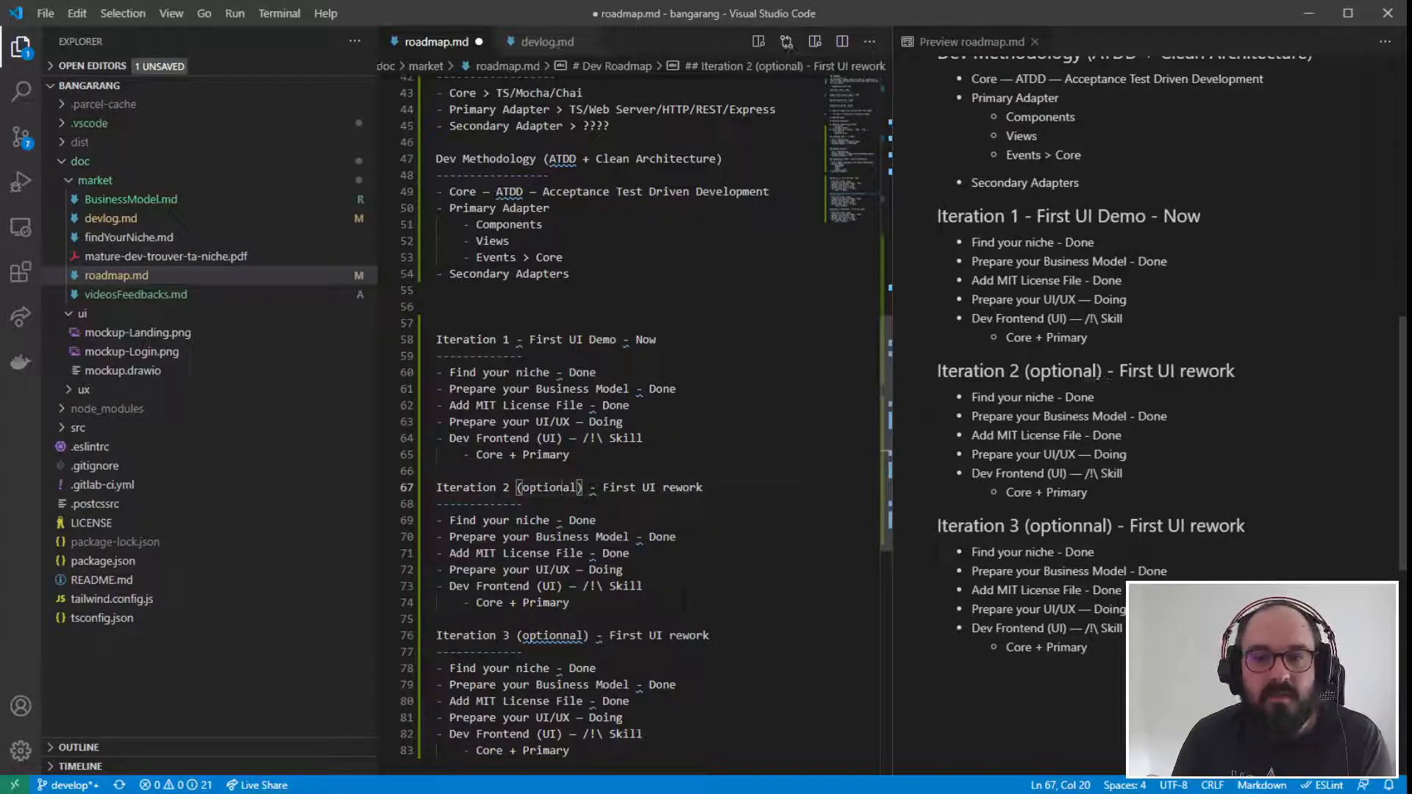
mouse_move(561, 488)
left_click(687, 619)
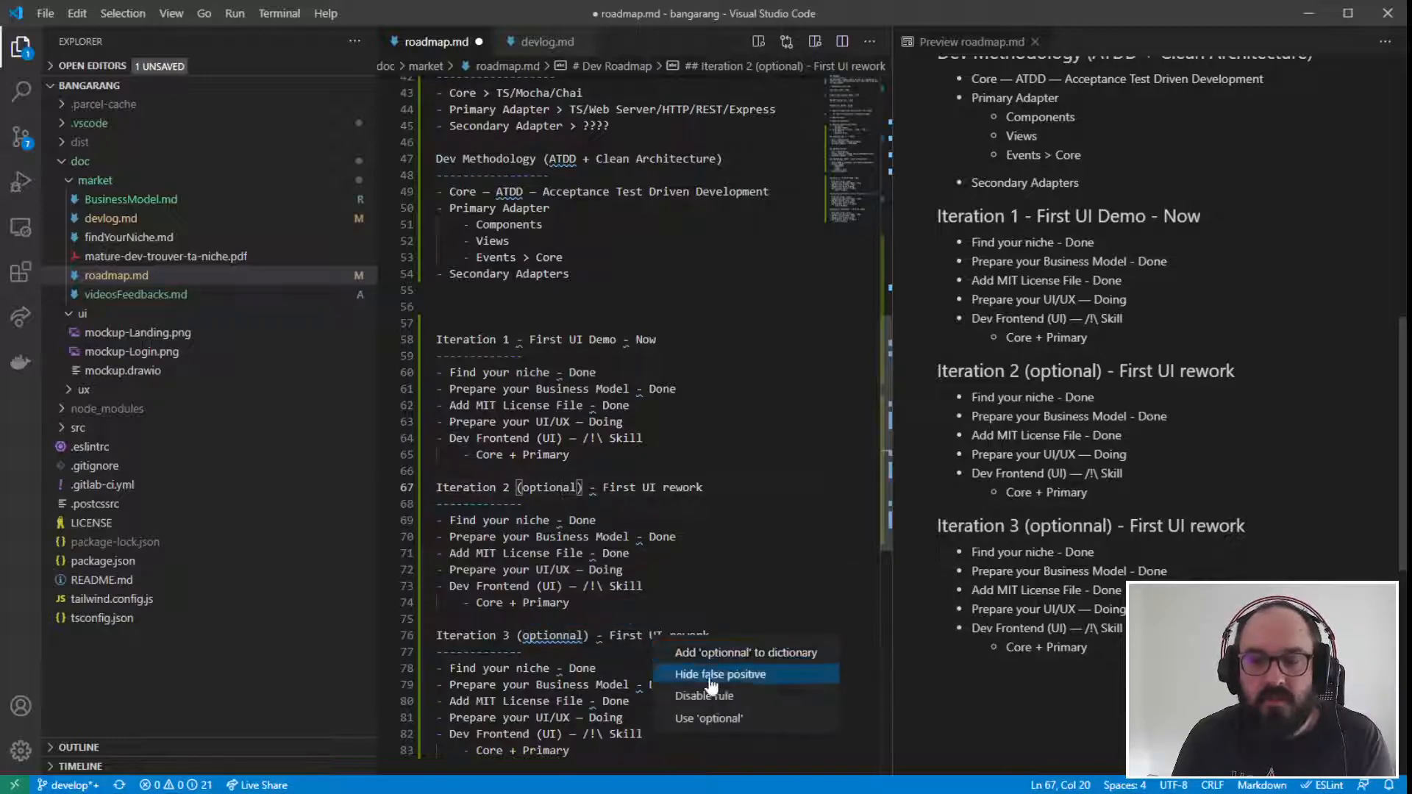
left_click(708, 717)
left_click(522, 652)
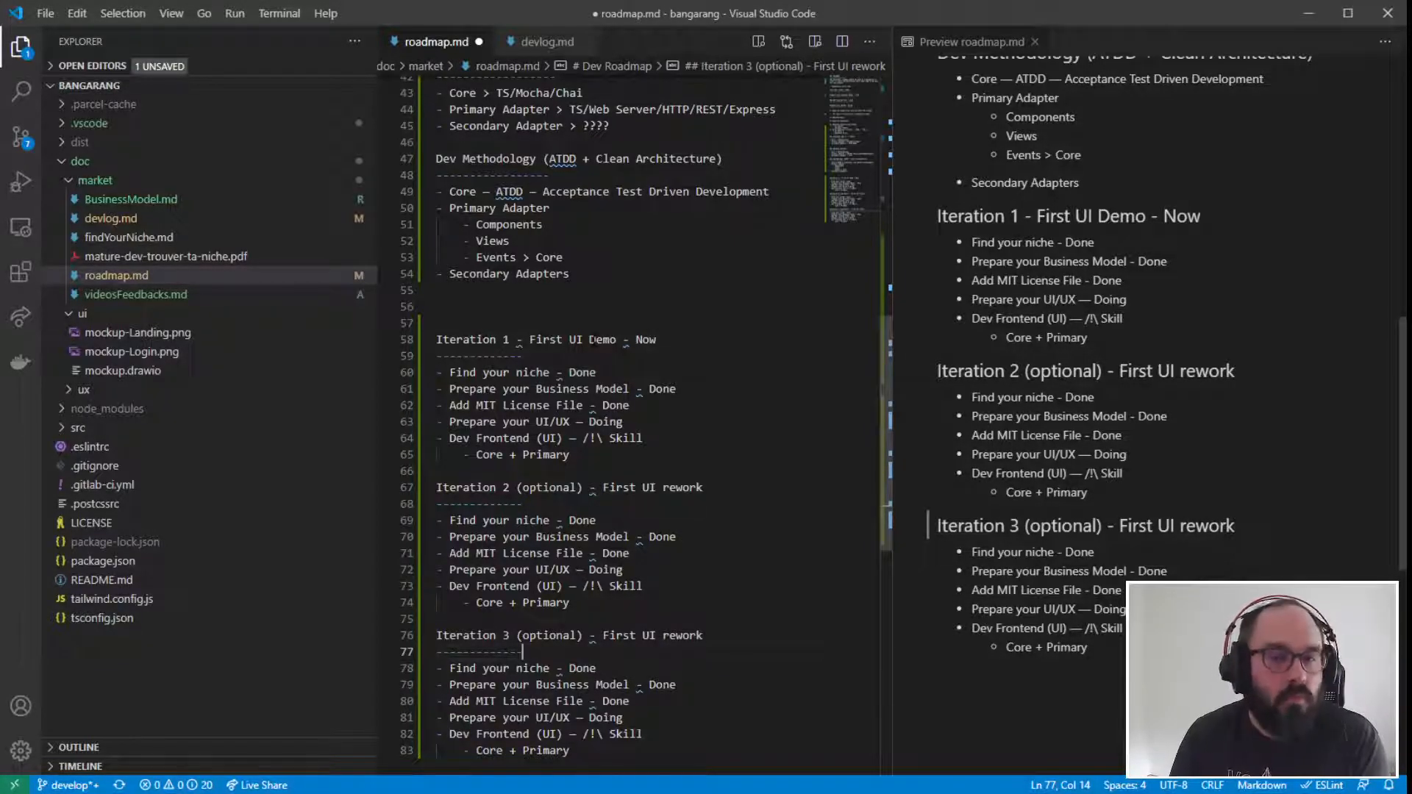
key("ctrl+s")
left_click(617, 488)
scroll(618, 487, "down", 2)
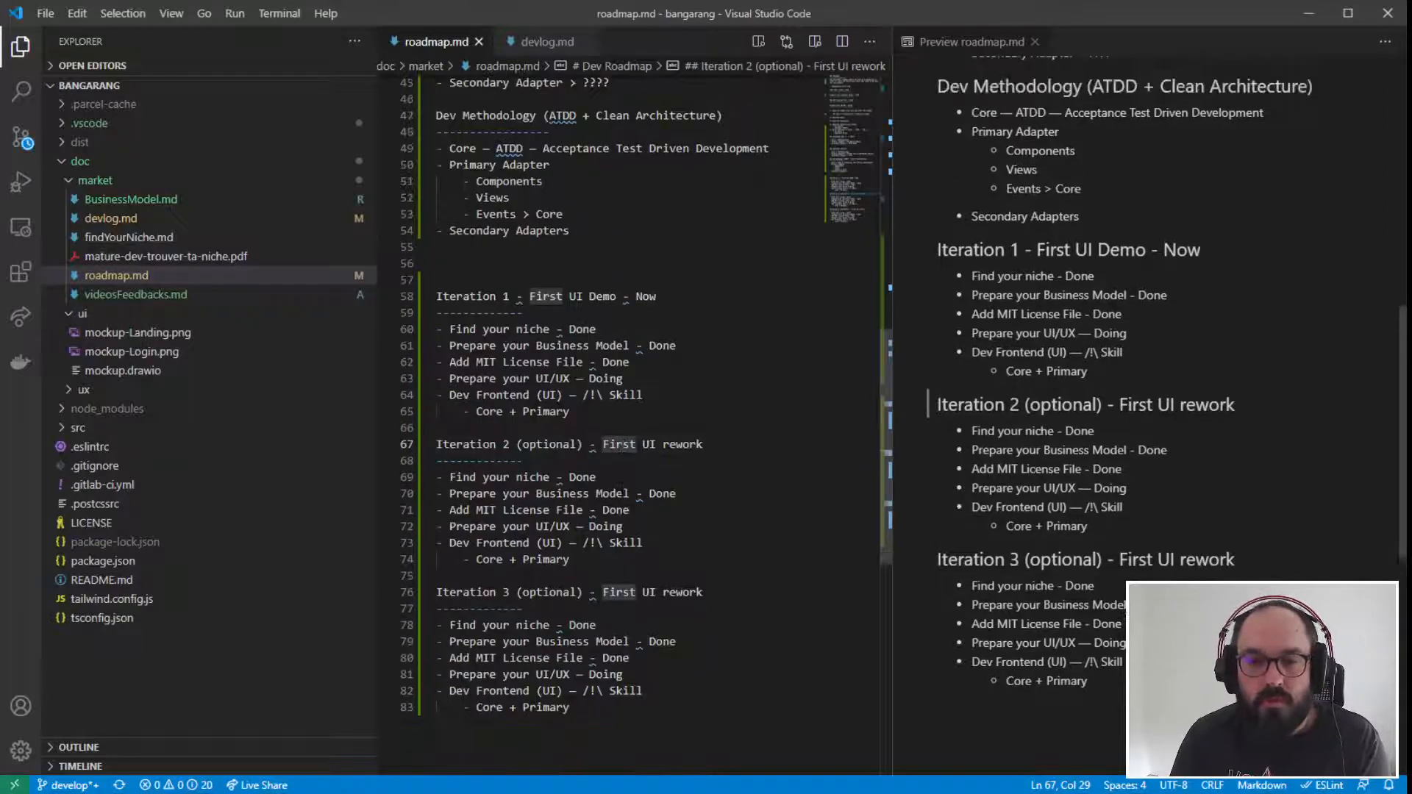
left_click_drag(470, 270, 632, 484)
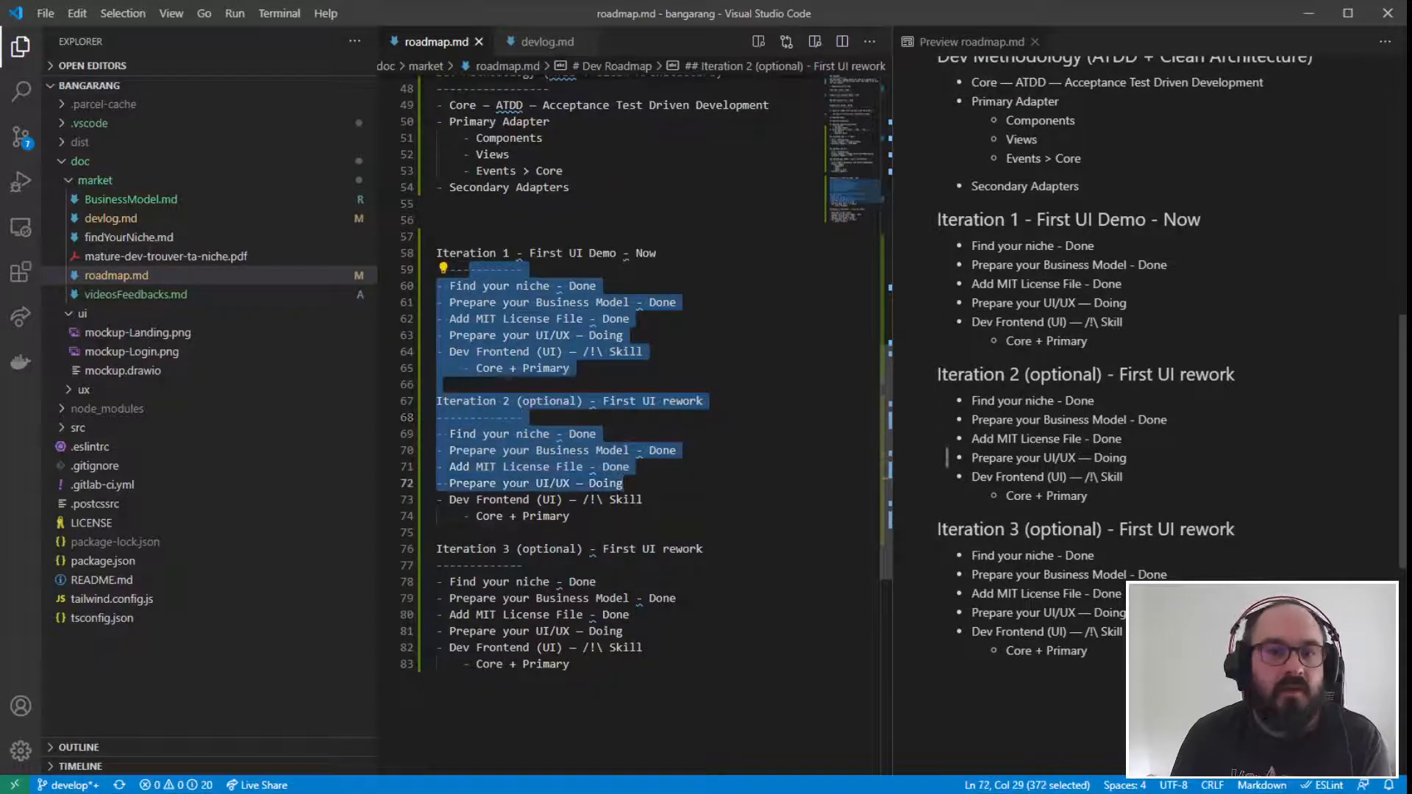
left_click(767, 581)
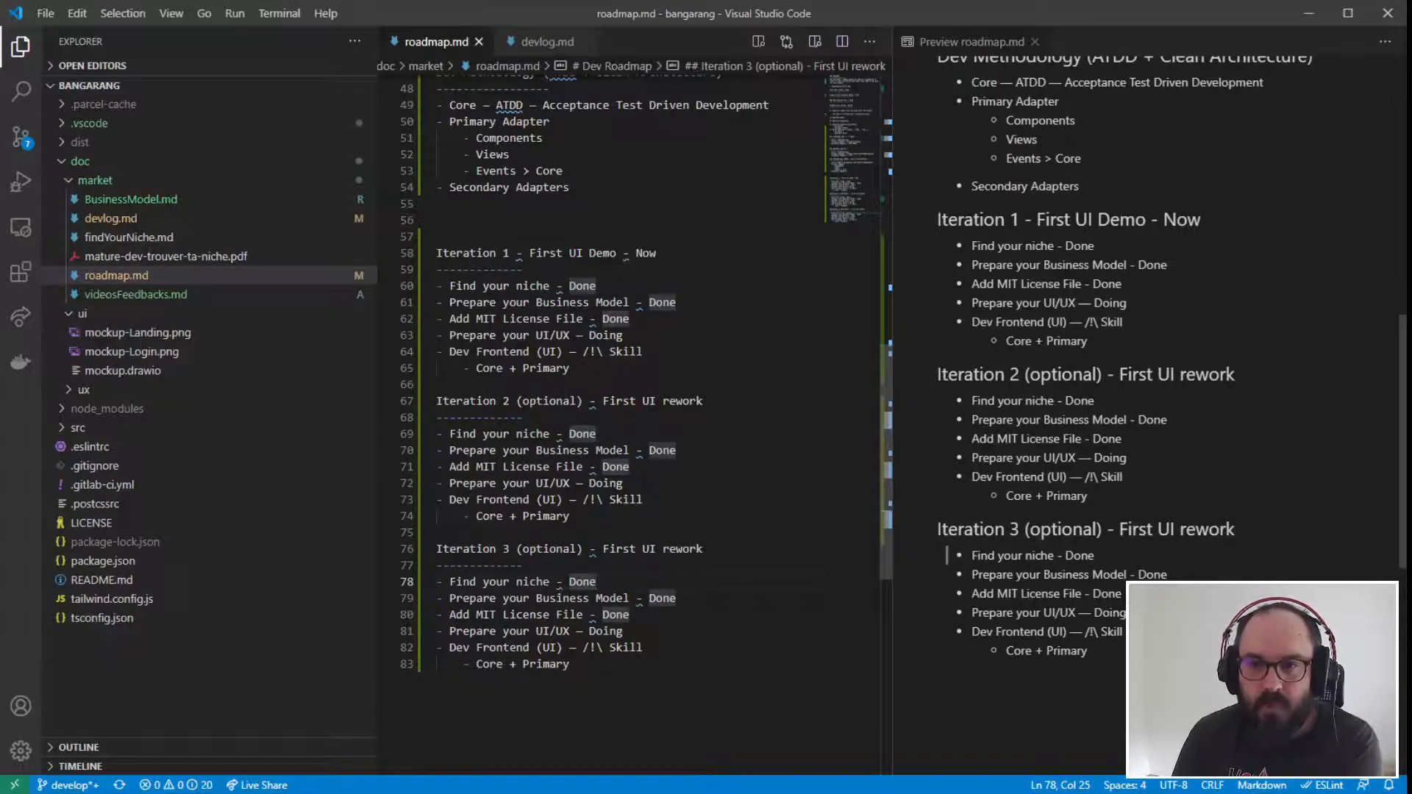
- Select the "Find your niche", "Prepare your Business Model" and "Add MIT License File" lines in the Iteration 2 section
left_click(646, 468)
left_click_drag(646, 468, 397, 439)
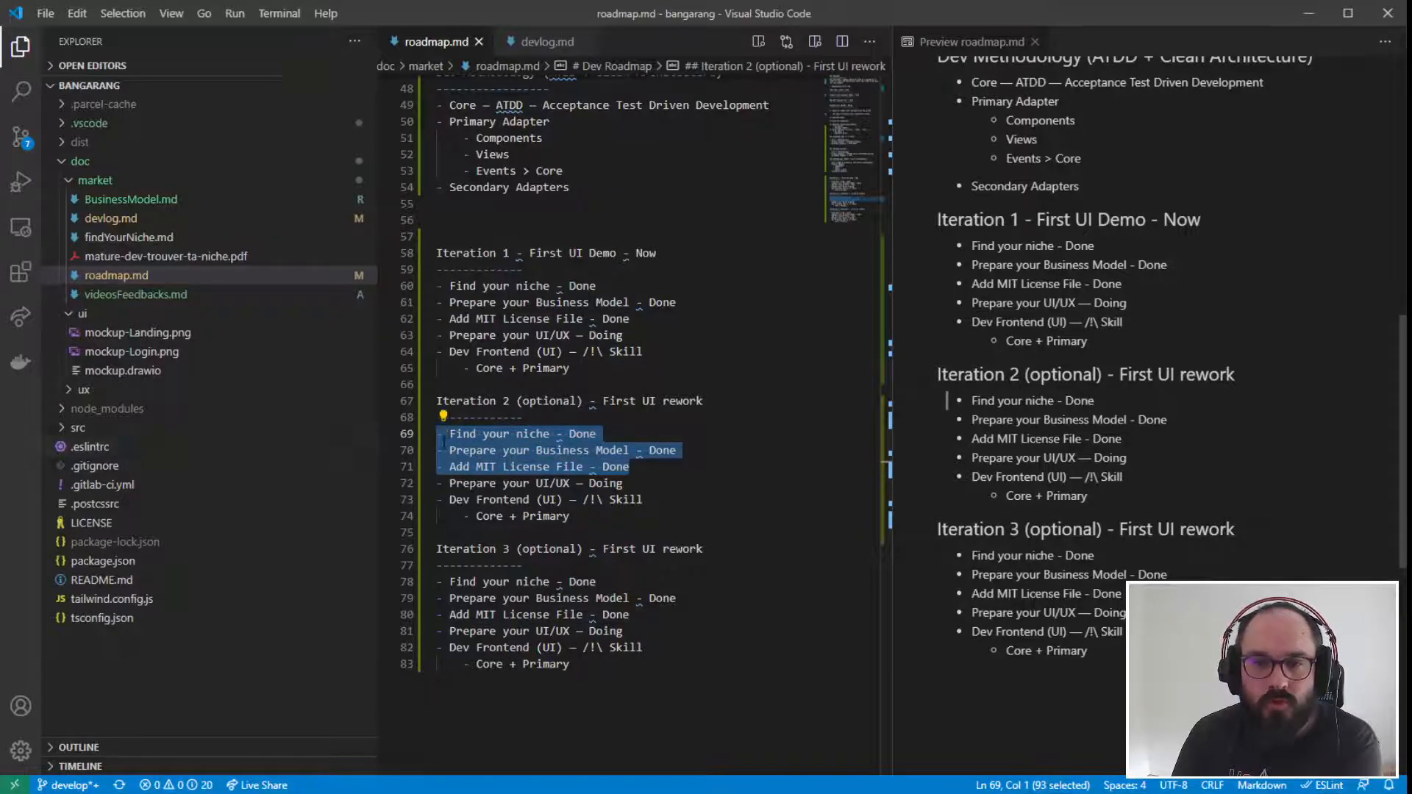
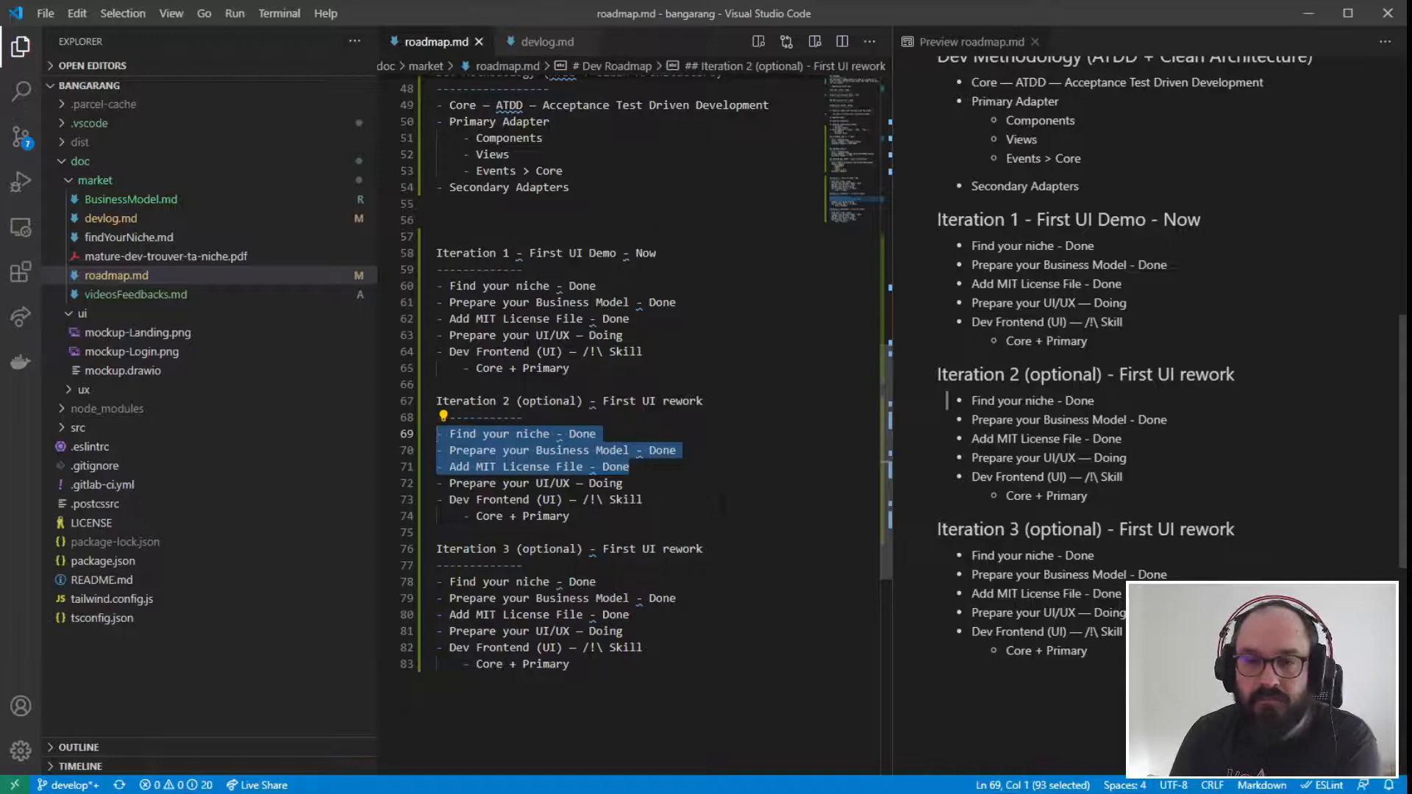
- Delete the "Find your niche", "Prepare your Business Model" and "Add MIT License File" lines from the Iteration 2 and Iteration 3 sections
key("BackSpace")
key("BackSpace")
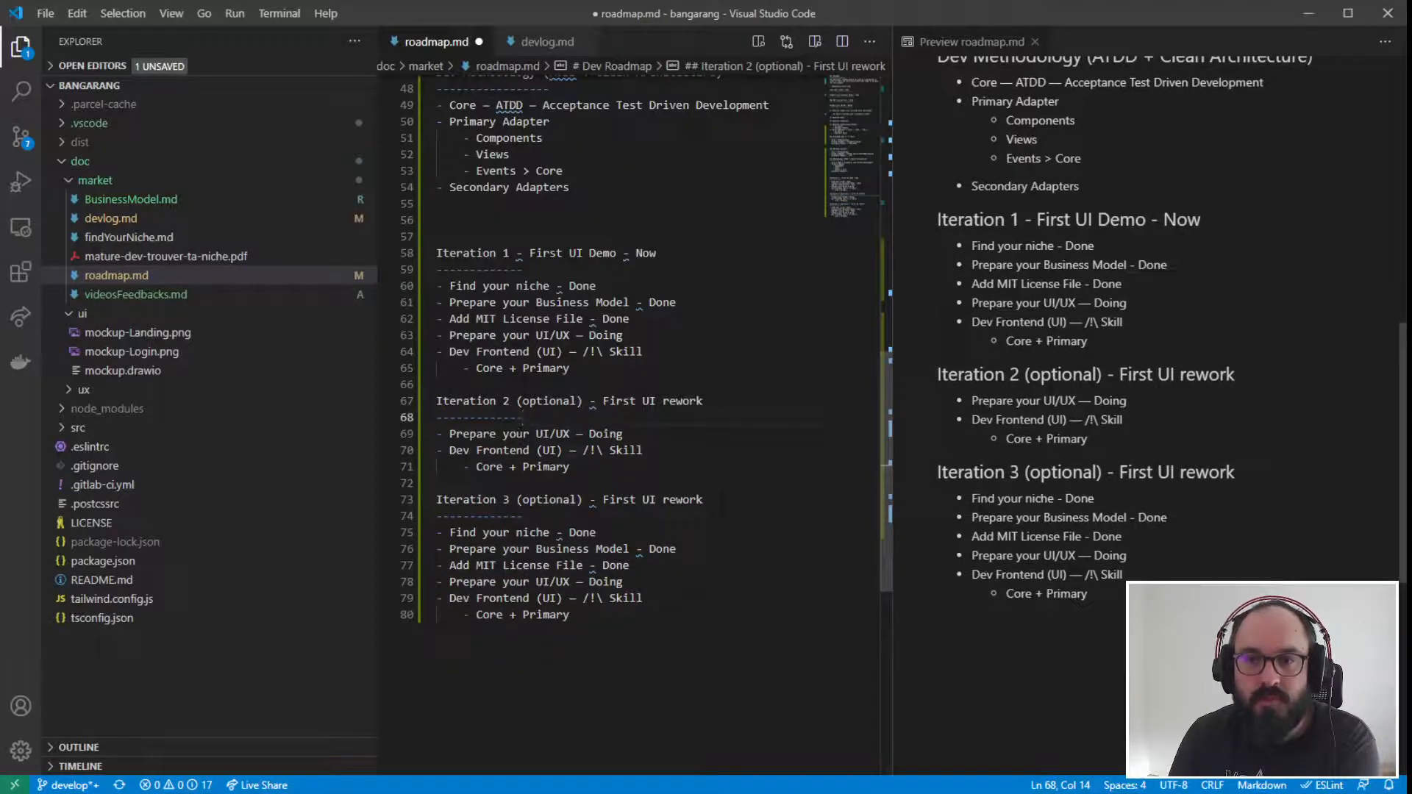
left_click_drag(630, 564, 436, 532)
key("BackSpace")
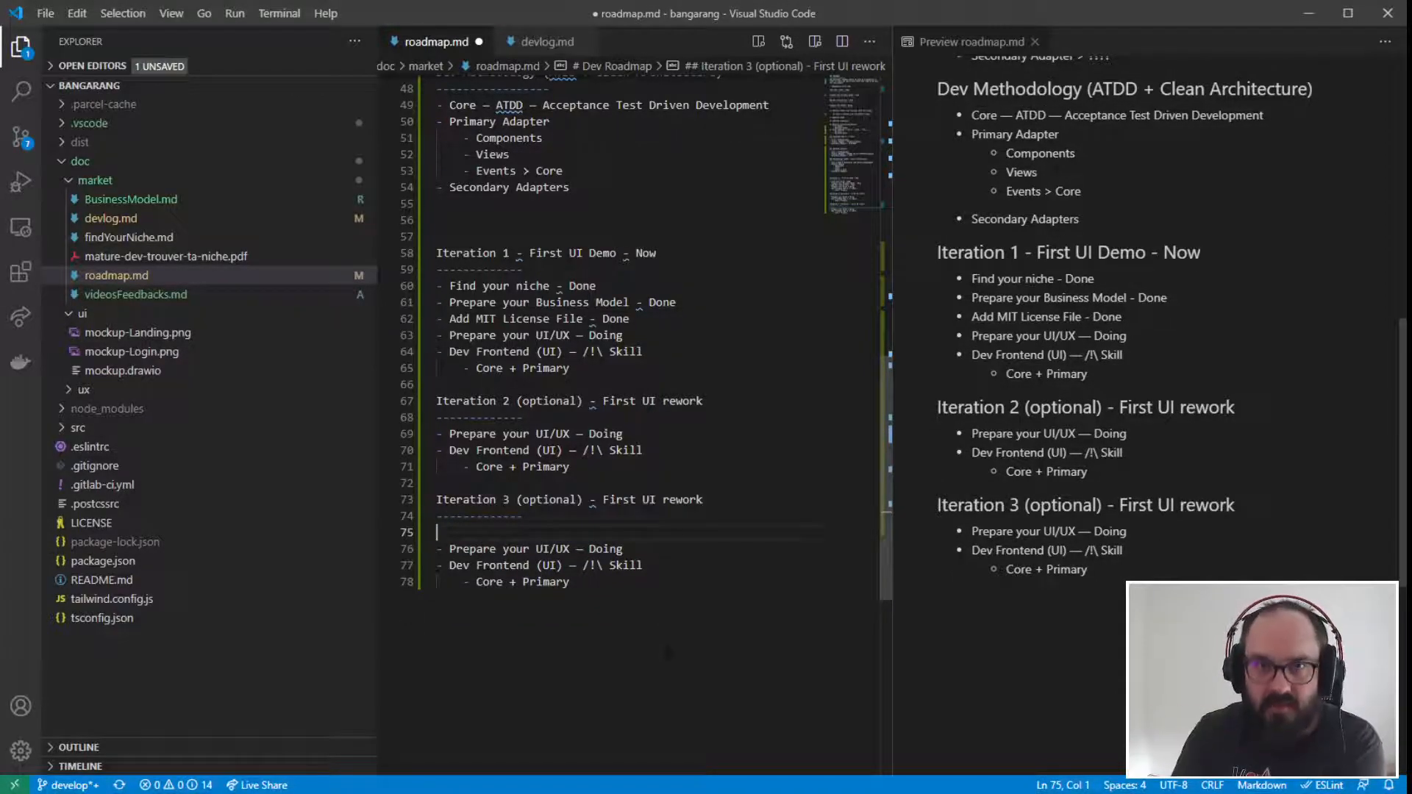
- Review the roadmap from its opening task headings through the UI/UX, frontend, backend and methodology sections to the iterations
scroll(668, 652, "up", 10)
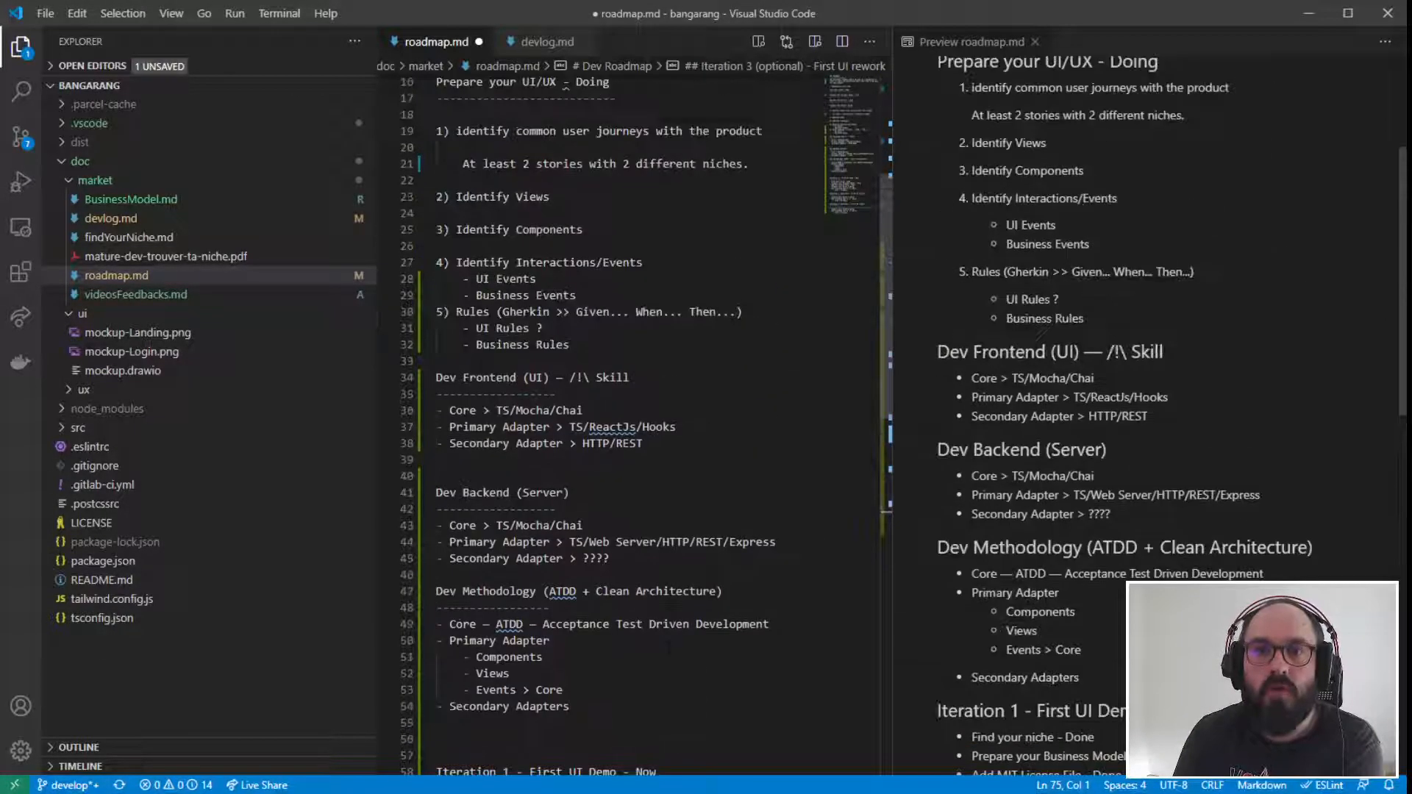
scroll(668, 648, "up", 4)
scroll(668, 647, "up", 2)
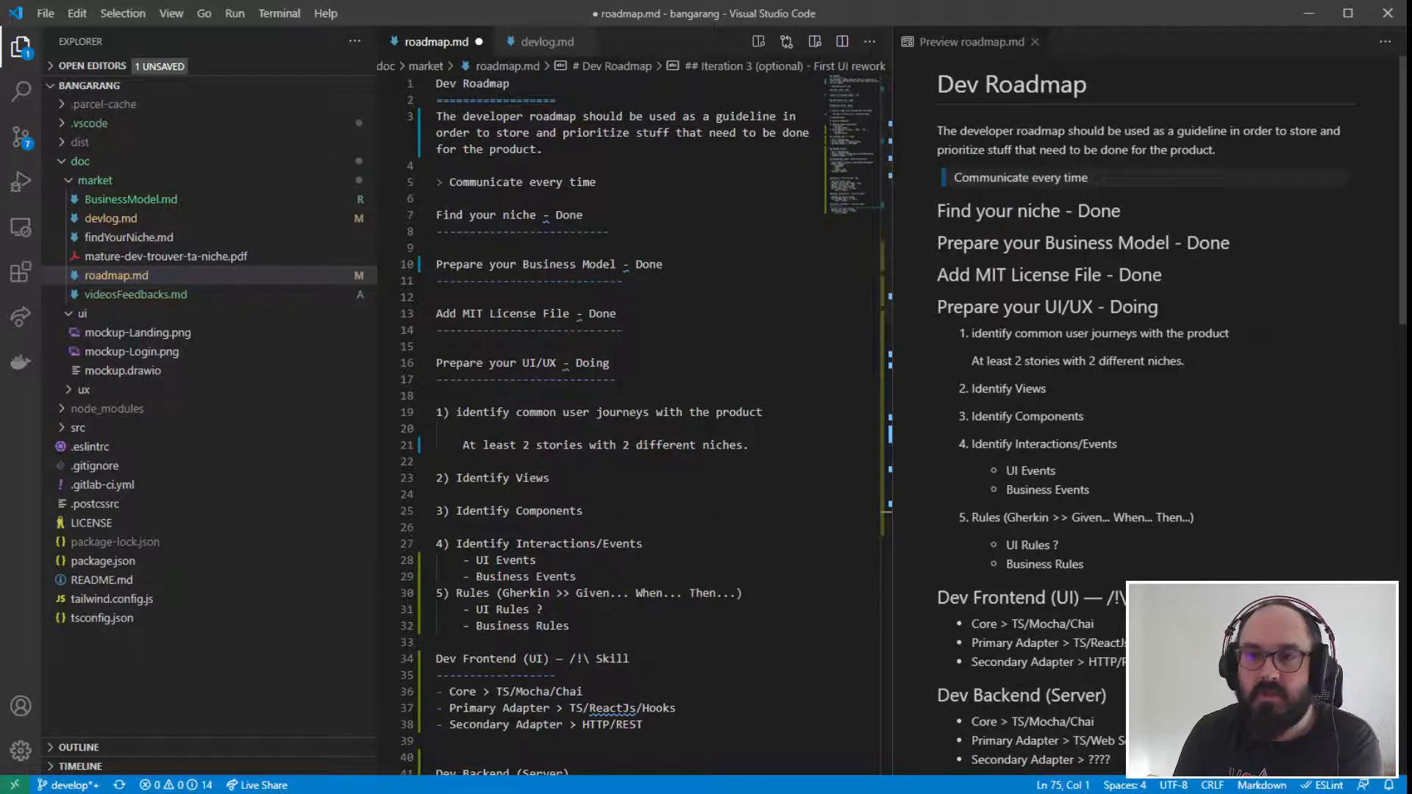
scroll(555, 313, "down", 1)
left_click_drag(437, 172, 583, 172)
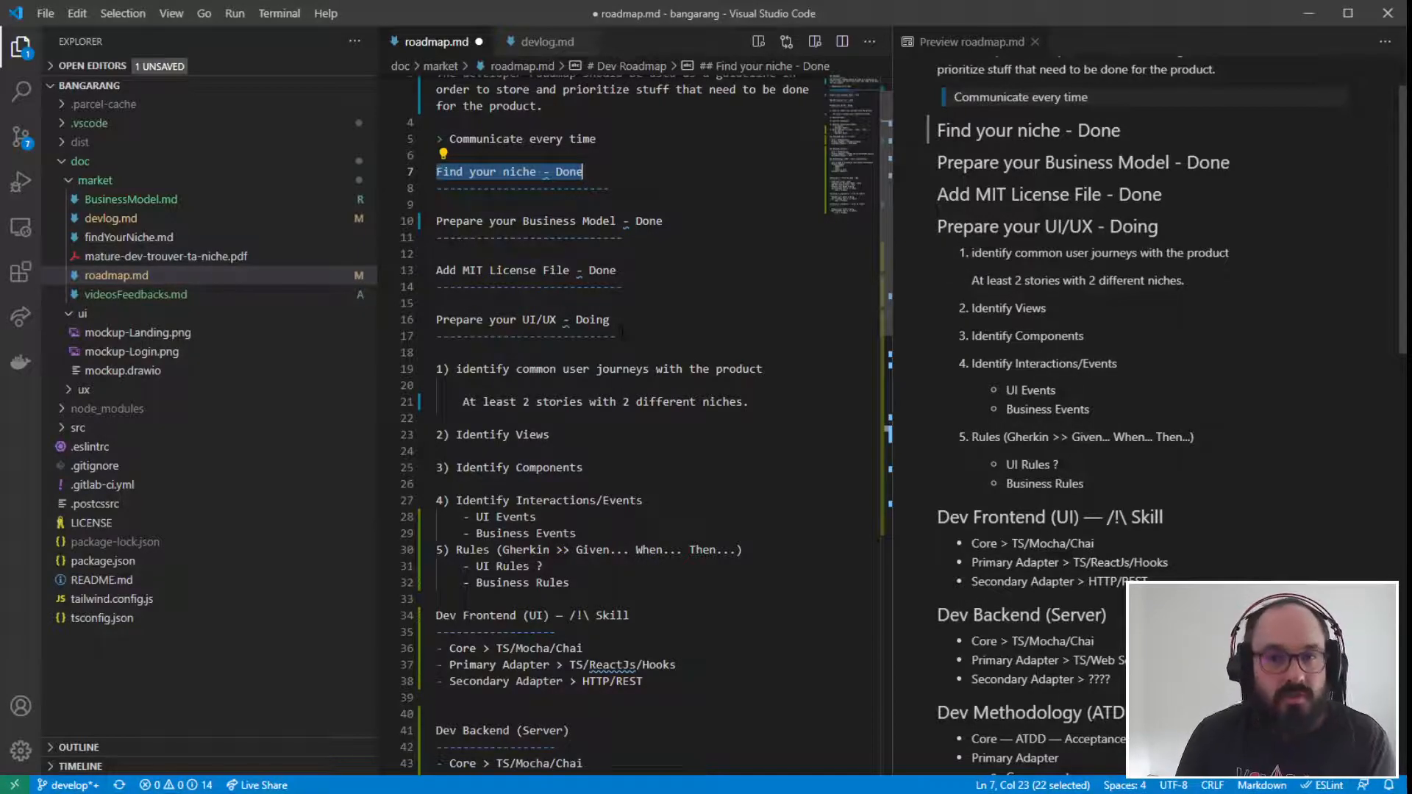
left_click_drag(677, 222, 439, 221)
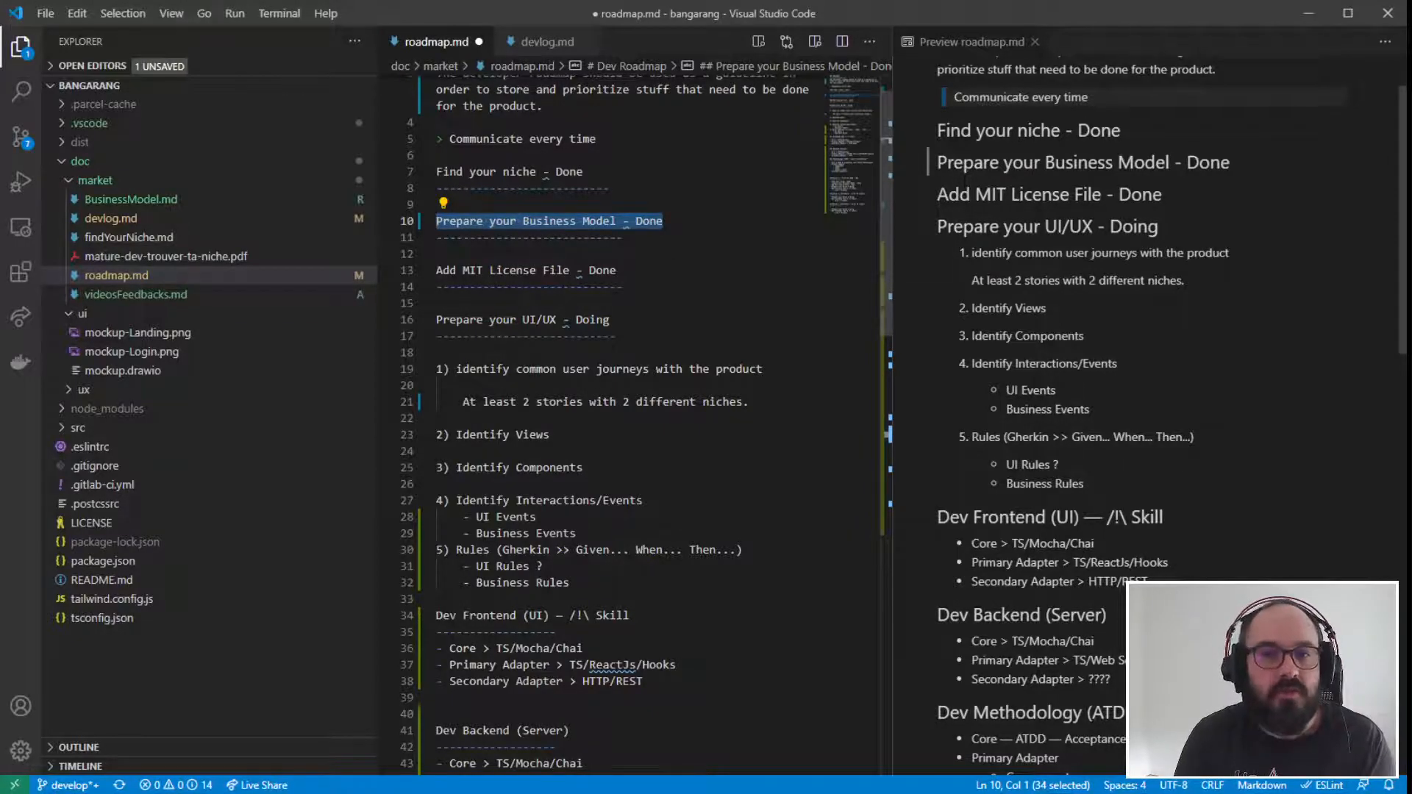
left_click_drag(437, 171, 683, 335)
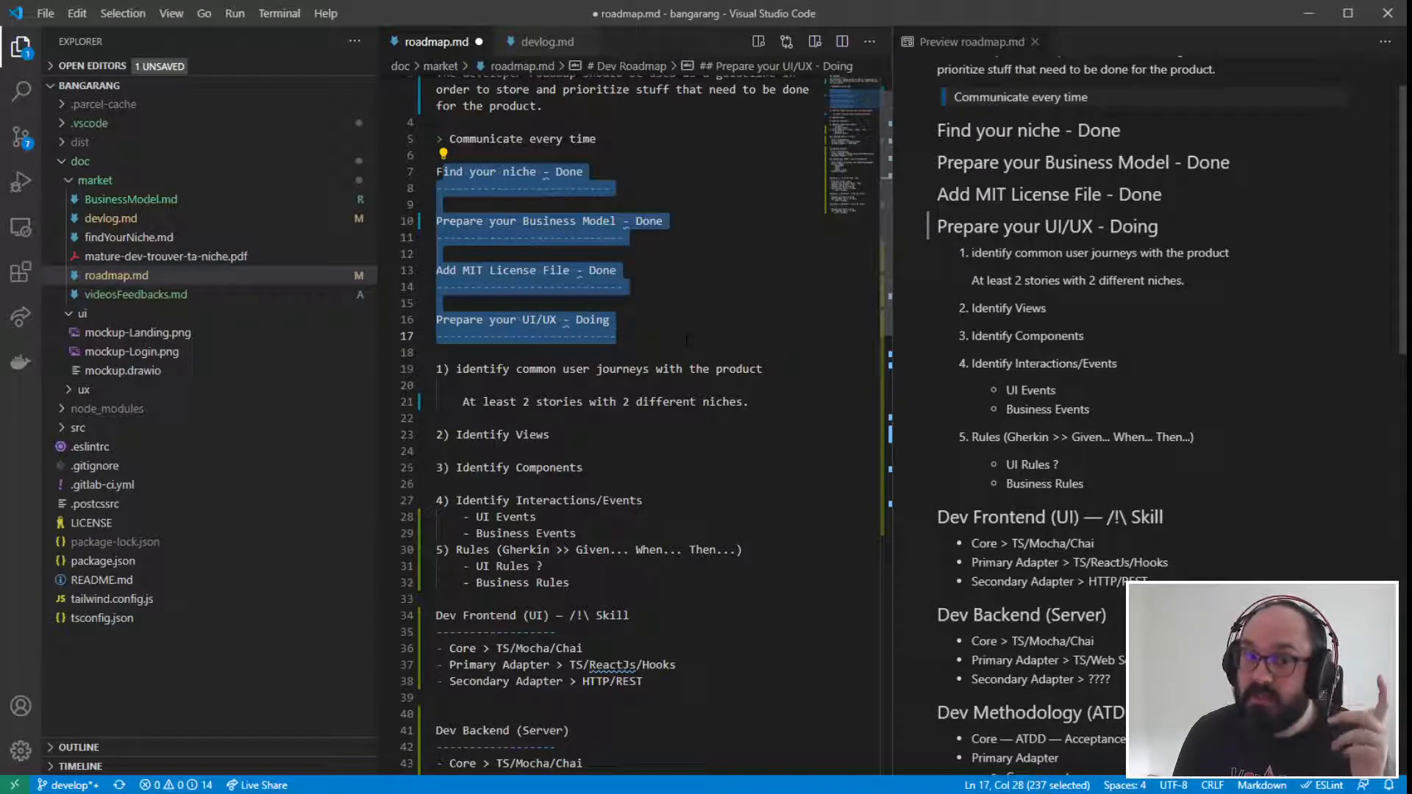
left_click(687, 339)
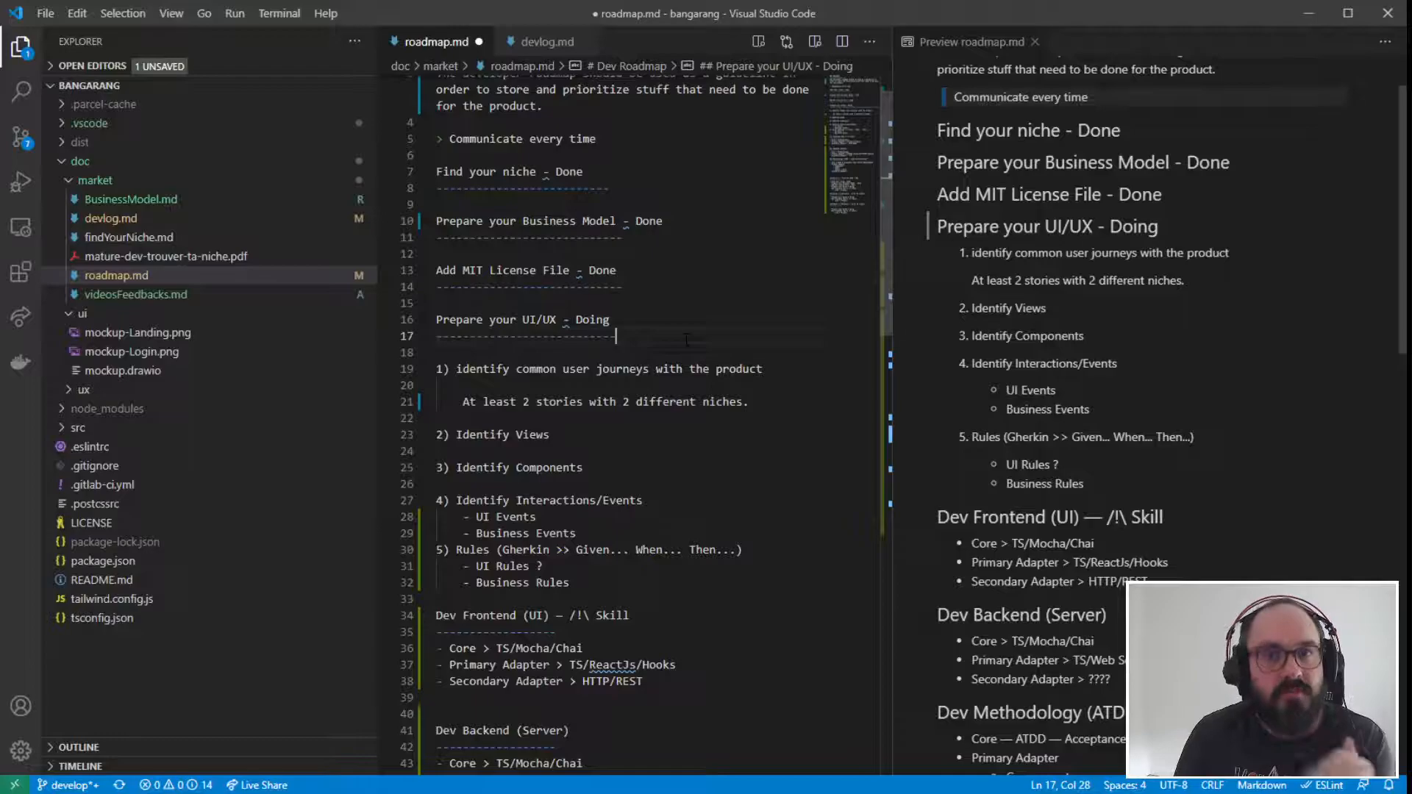
left_click(623, 287)
scroll(662, 291, "down", 5)
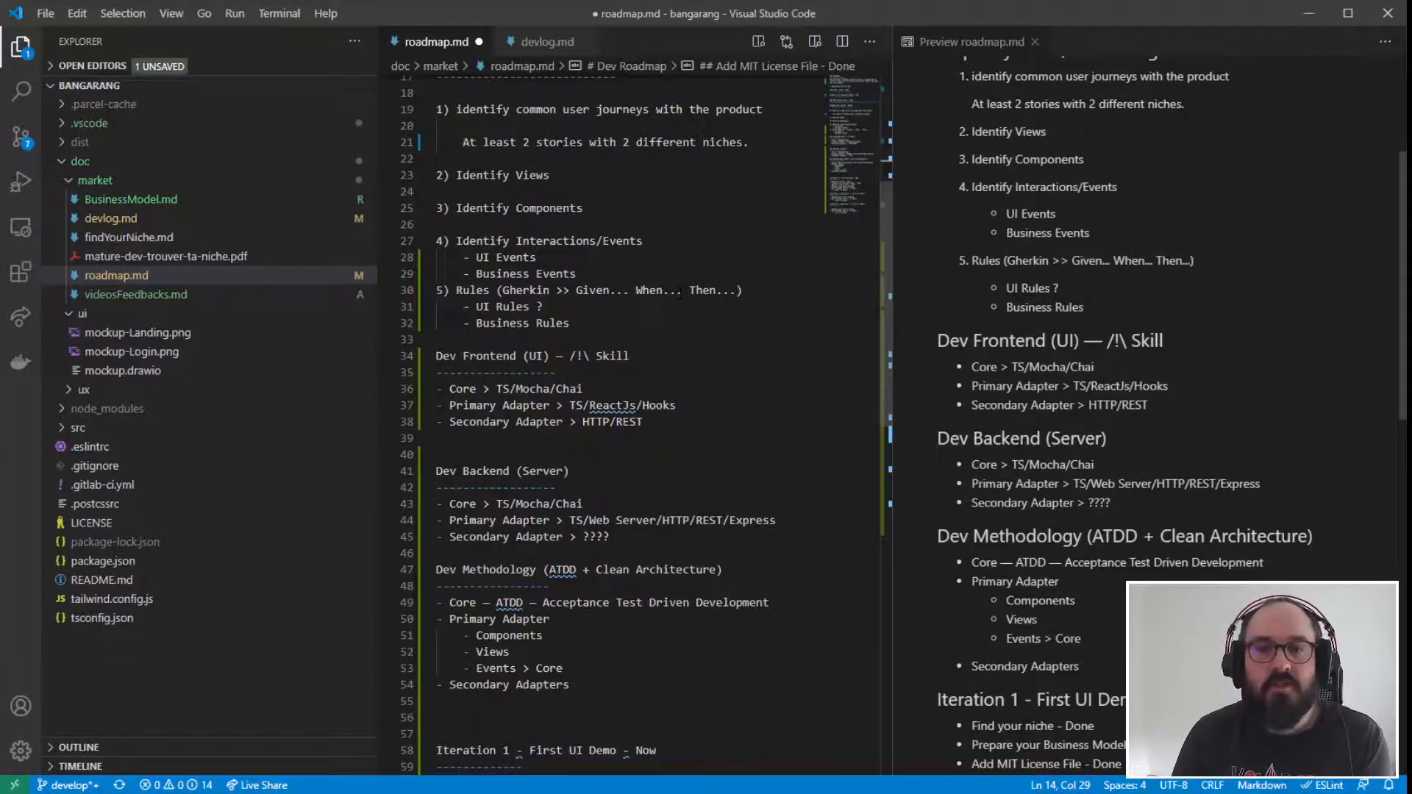
scroll(680, 290, "down", 2)
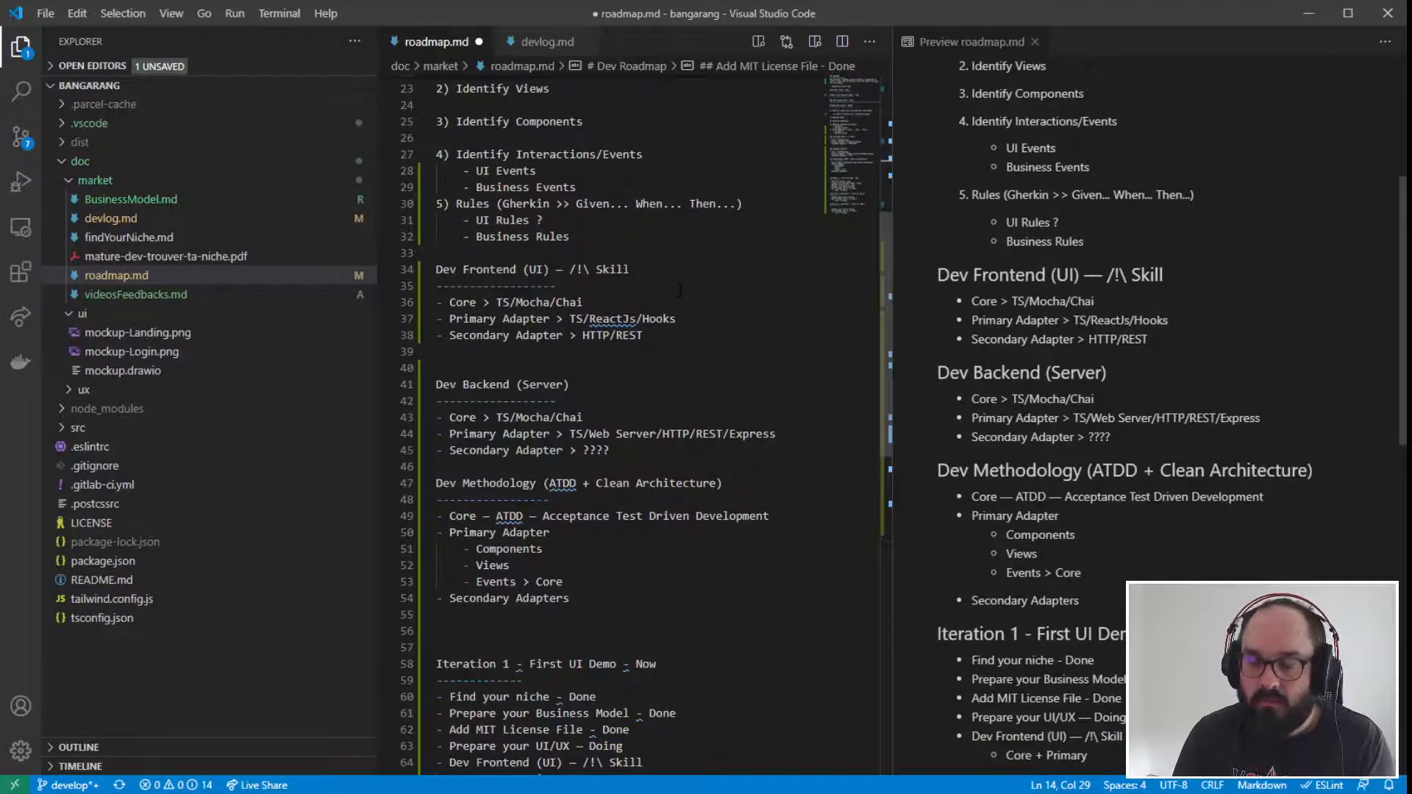
scroll(679, 290, "down", 2)
scroll(680, 290, "down", 5)
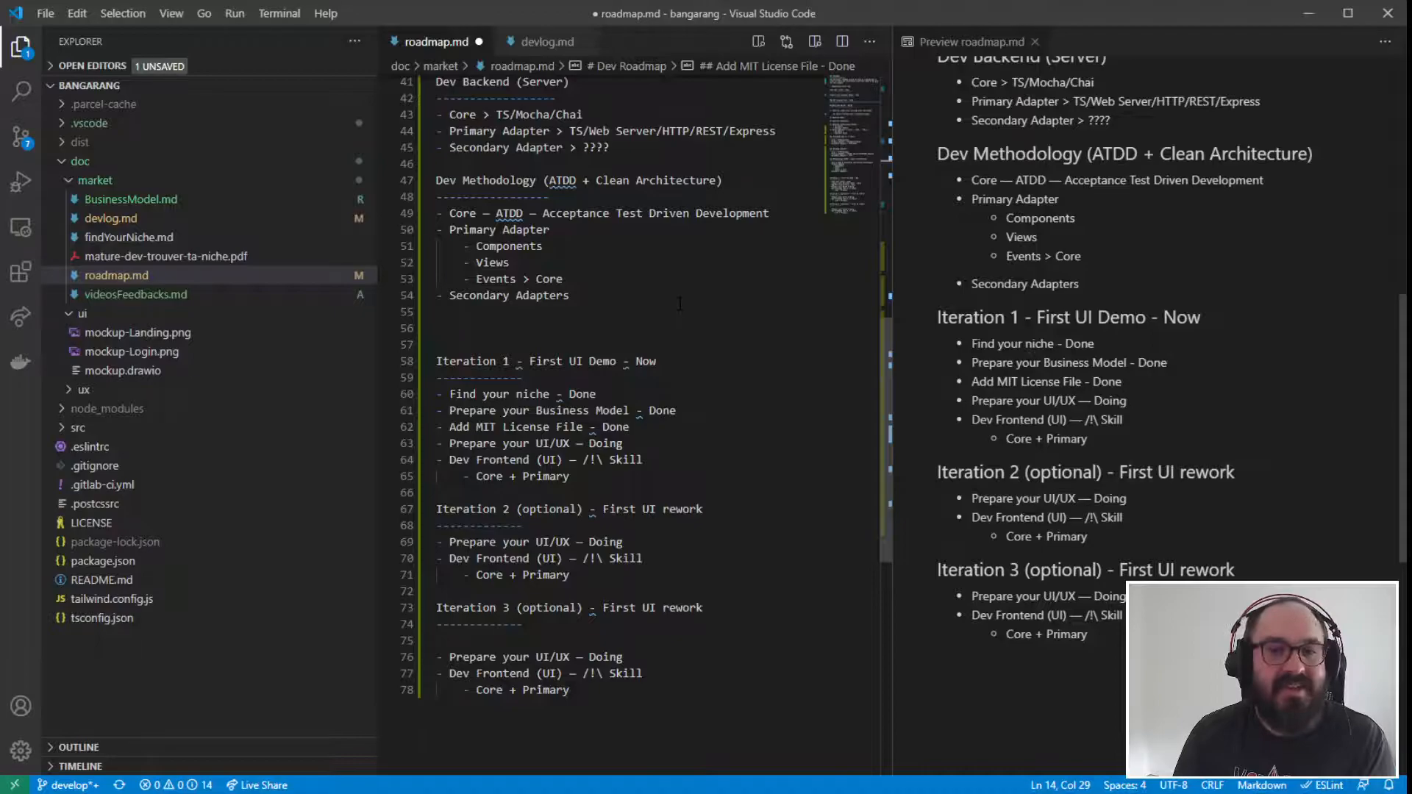
scroll(725, 446, "down", 1)
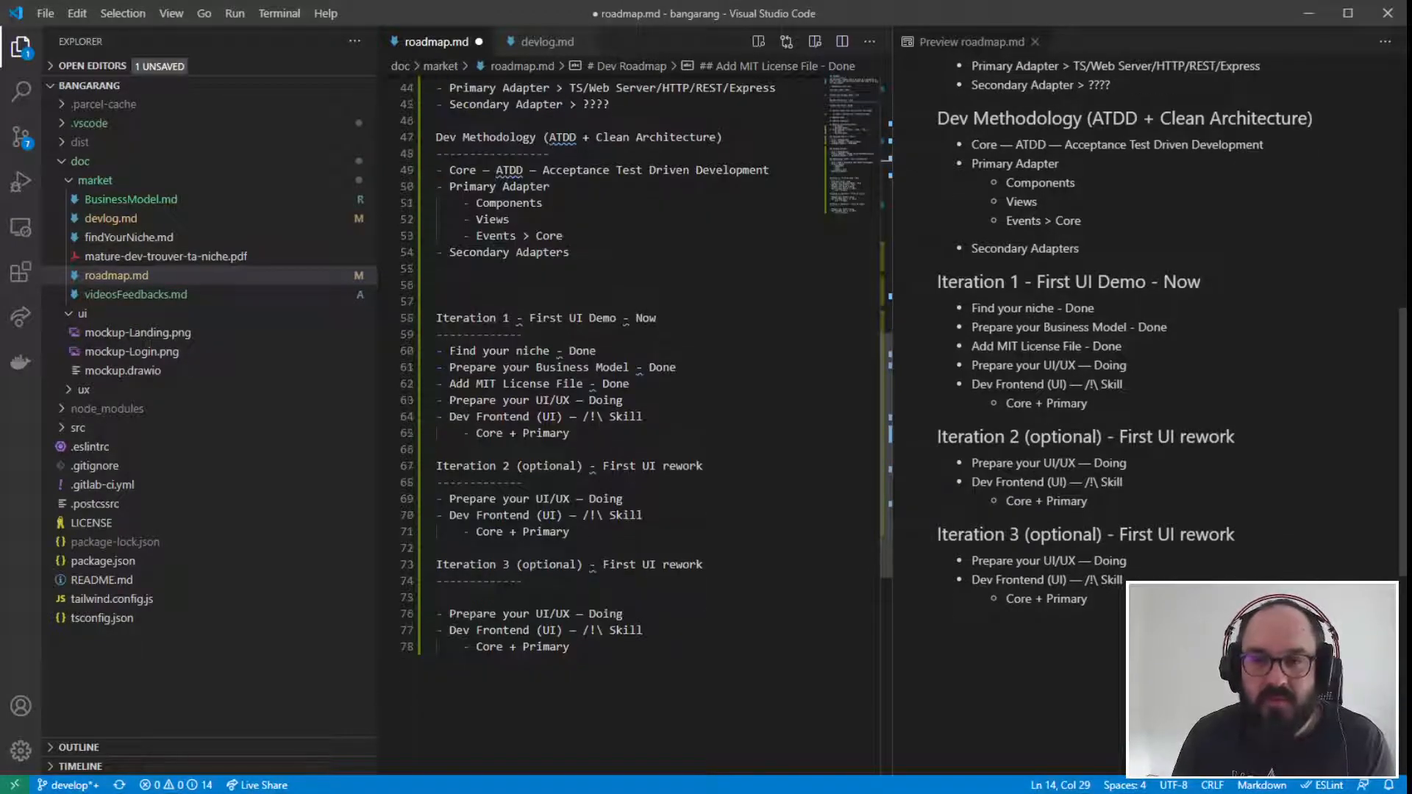
- Remove the blank line between the Iteration 3 heading underline and its task list
scroll(632, 368, "down", 1)
left_click(493, 567)
key("Up")
key("BackSpace")
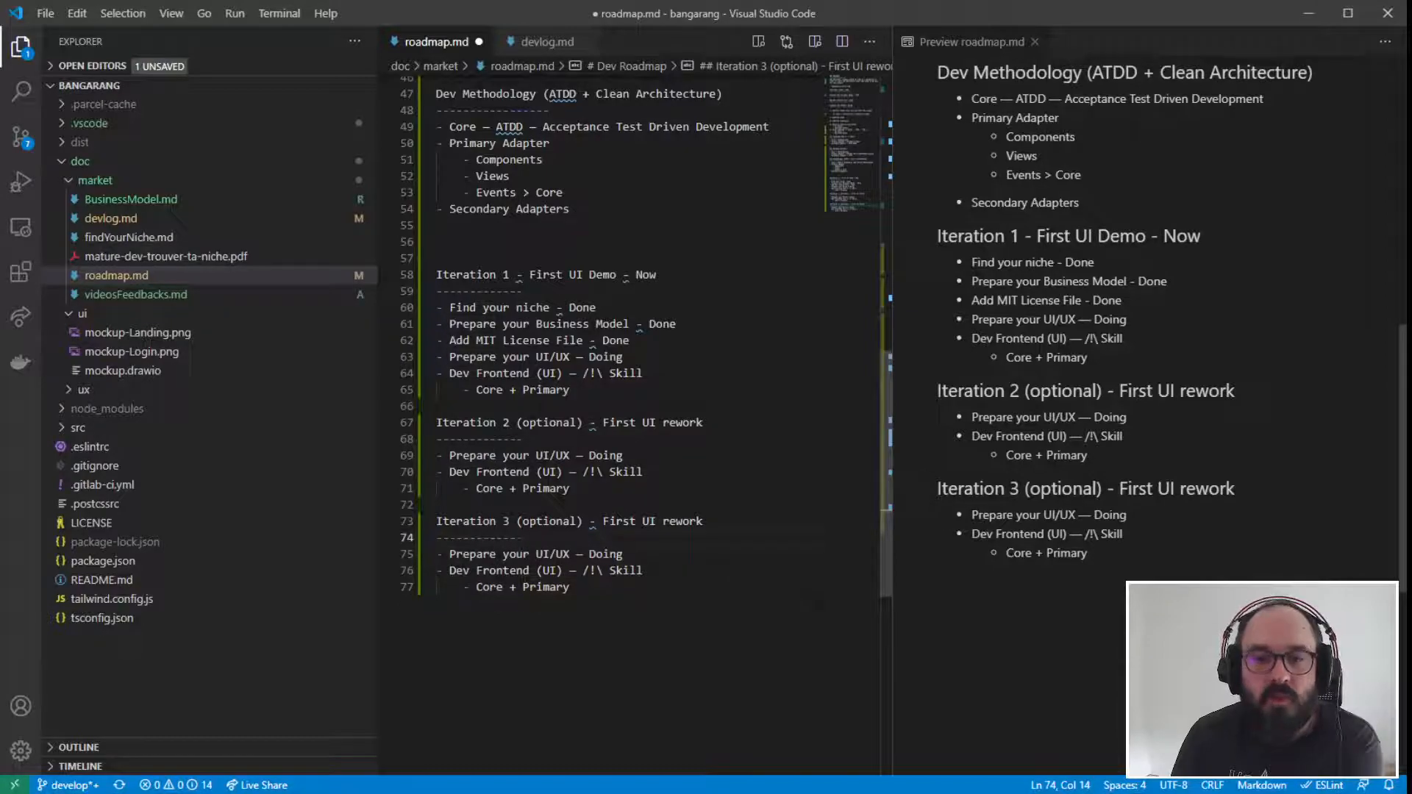
- Examine the optional Iteration 2 and Iteration 3 sections and compare their tasks with Iteration 1
left_click_drag(437, 423, 592, 595)
left_click(655, 571)
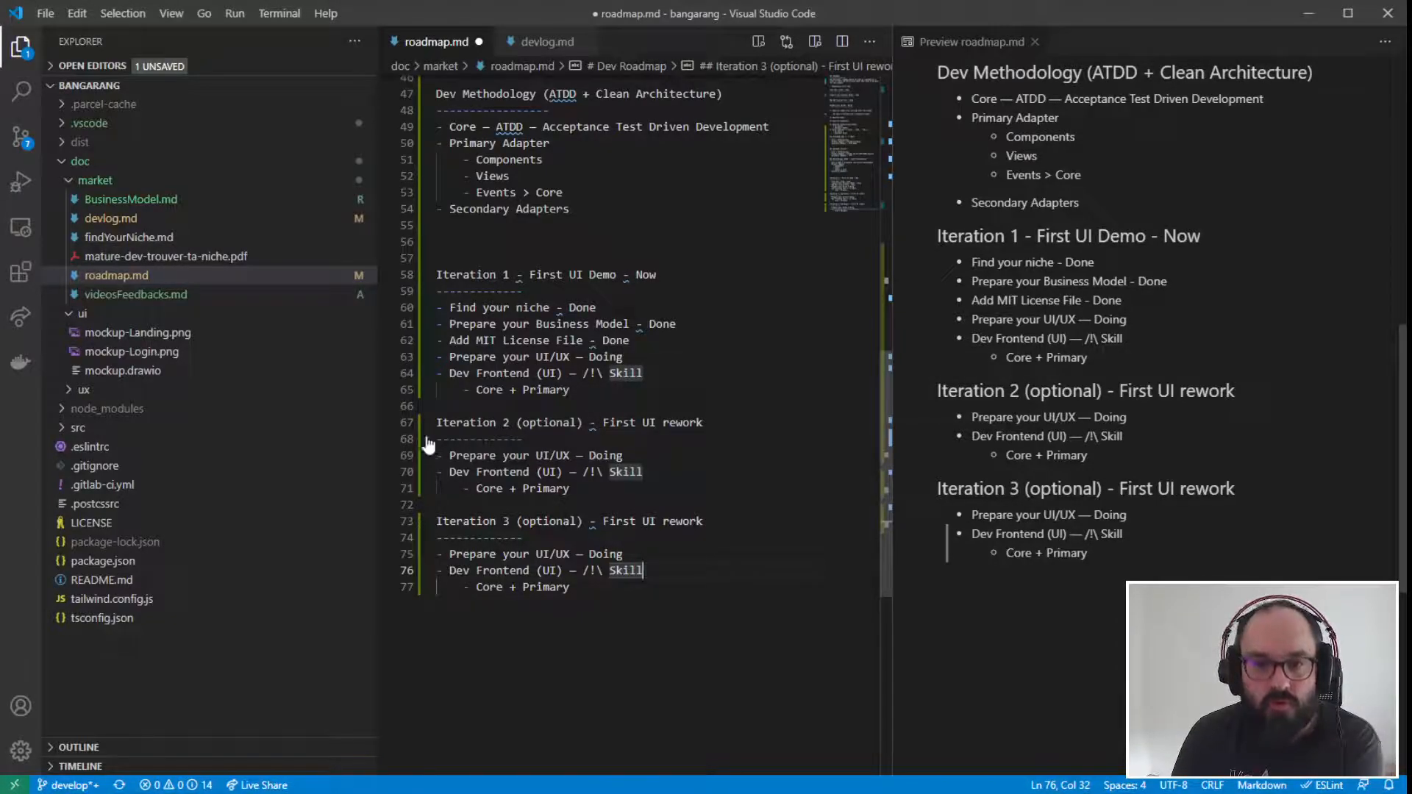
left_click_drag(406, 587, 406, 423)
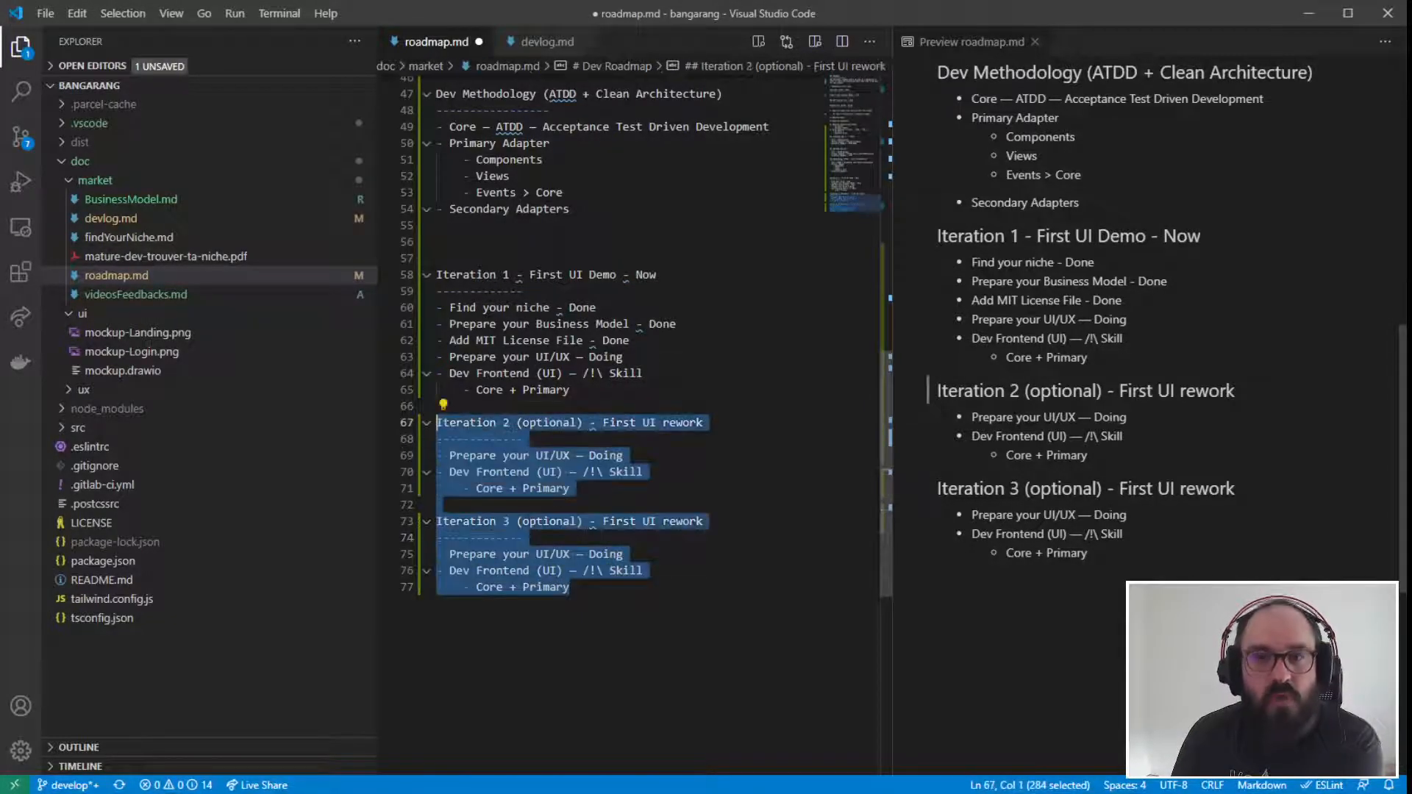
left_click(627, 455)
key("shift+Home")
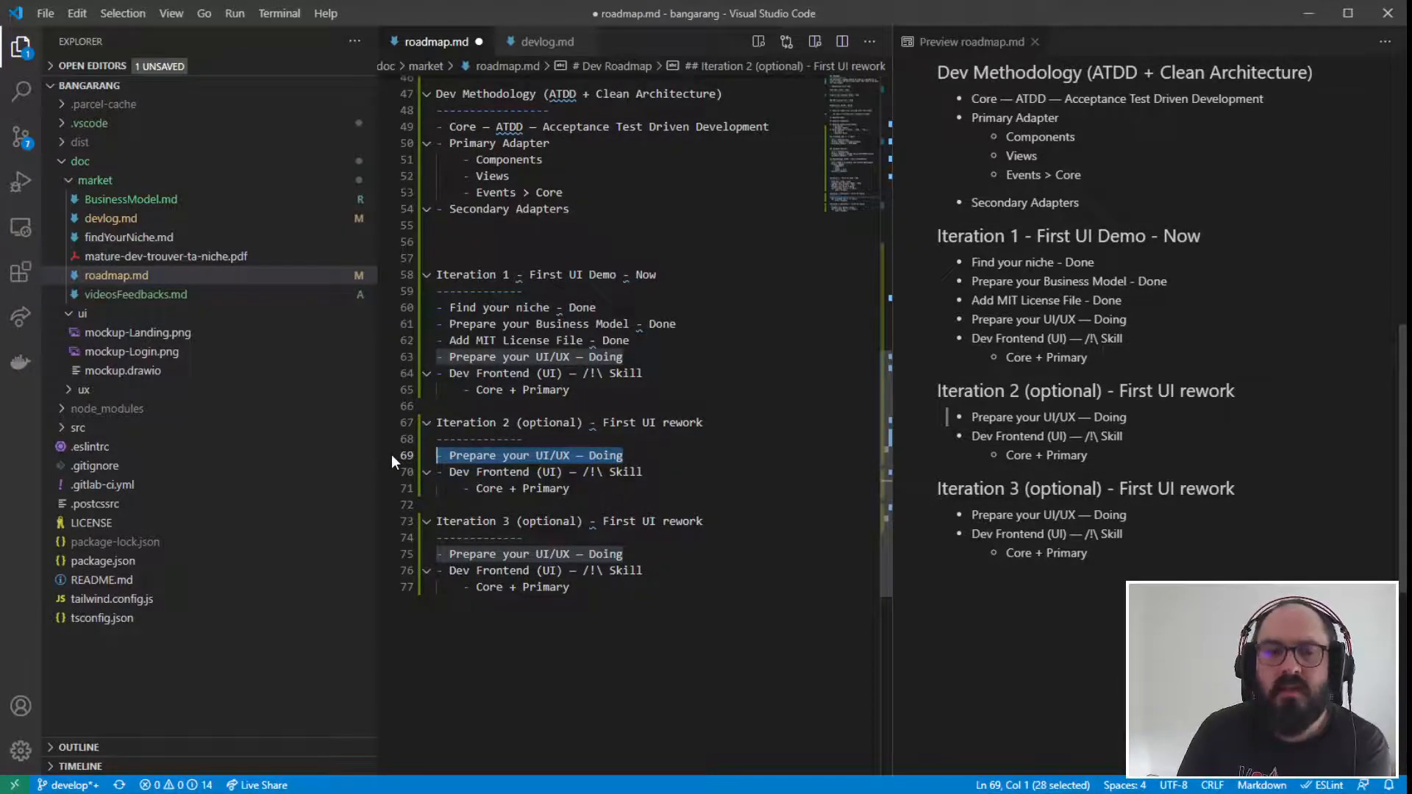
left_click(649, 641)
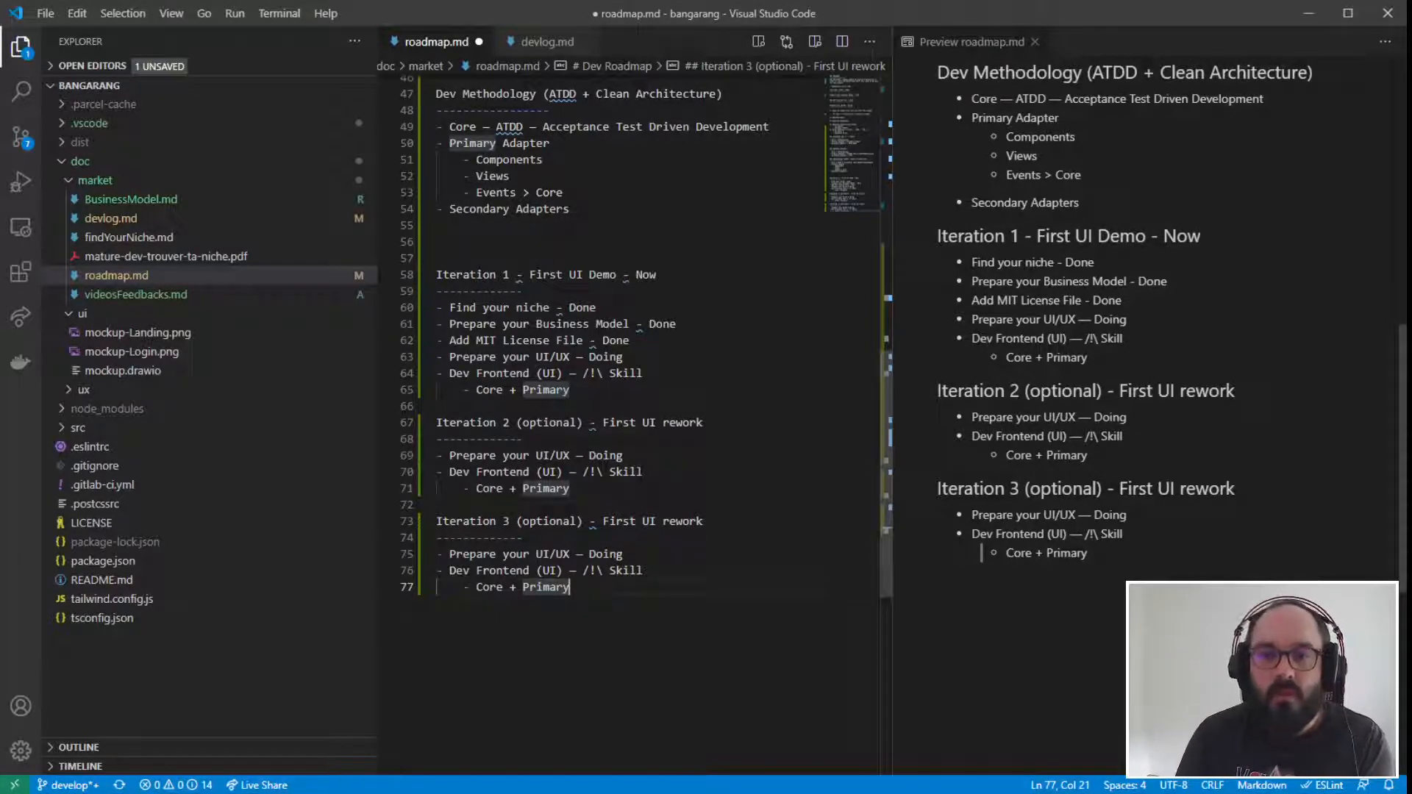
left_click_drag(639, 583, 313, 327)
- Duplicate the Iteration 3 section at the end of the file, leaving one blank line between the two
left_click(627, 593)
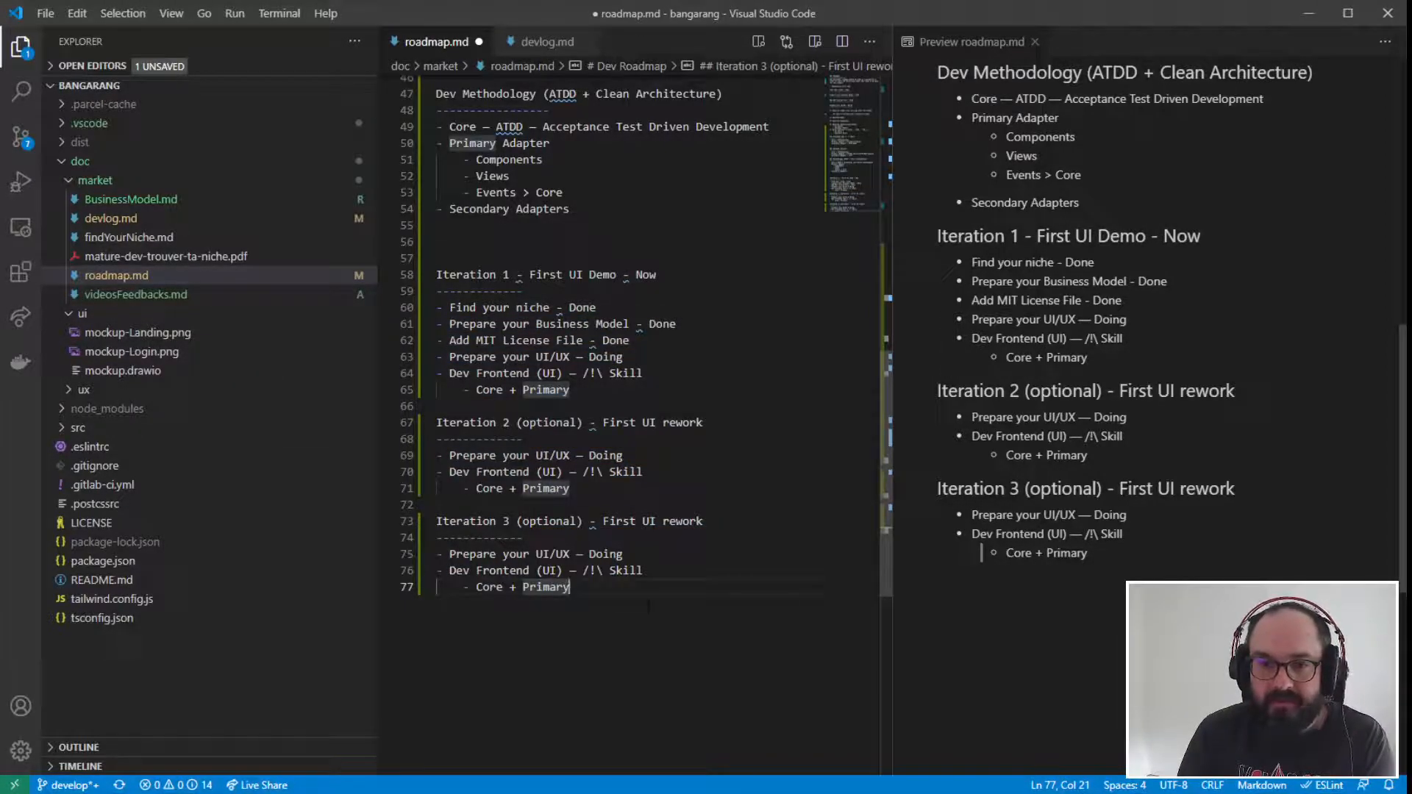
key("Return")
key("Return")
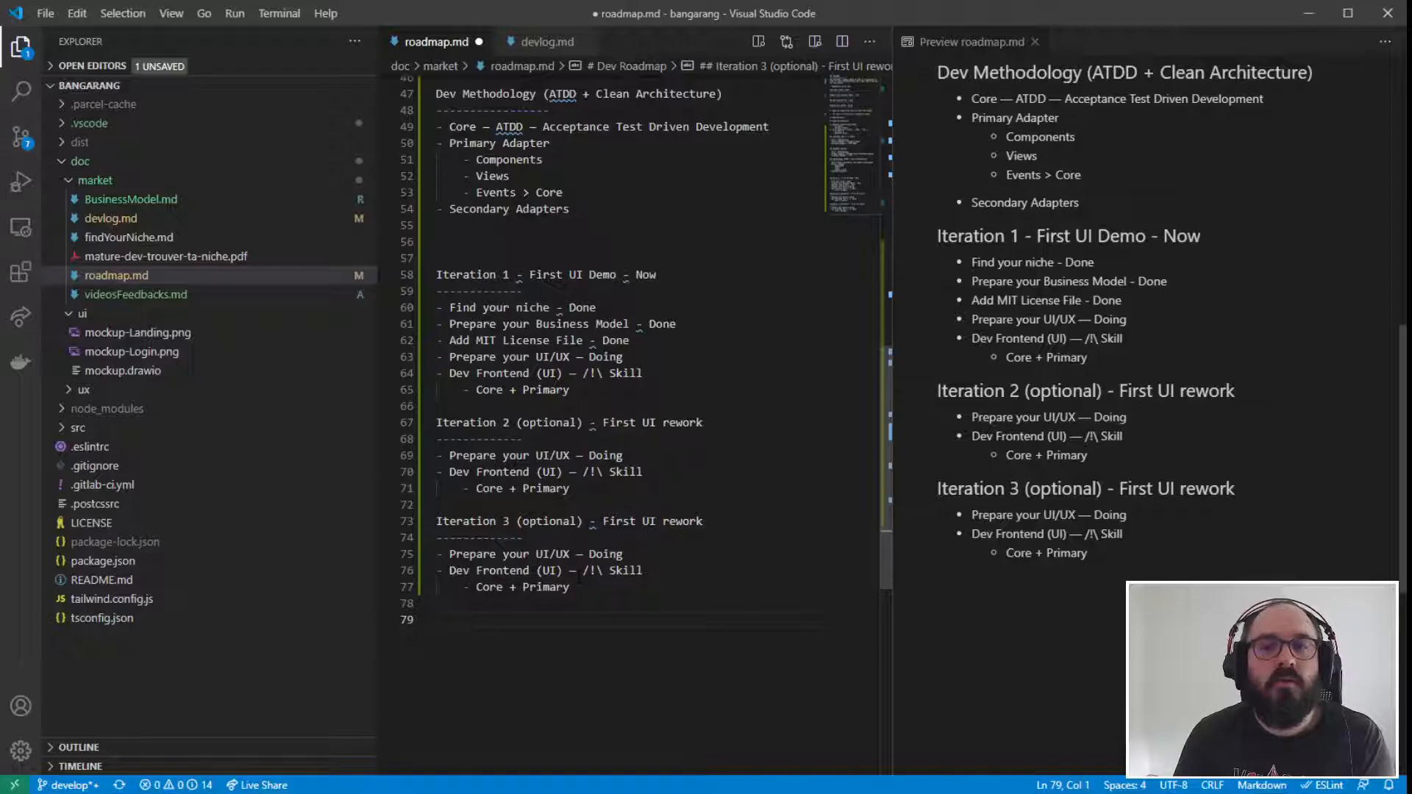
left_click_drag(578, 586, 437, 521)
key("ctrl+c")
left_click(478, 616)
key("ctrl+v")
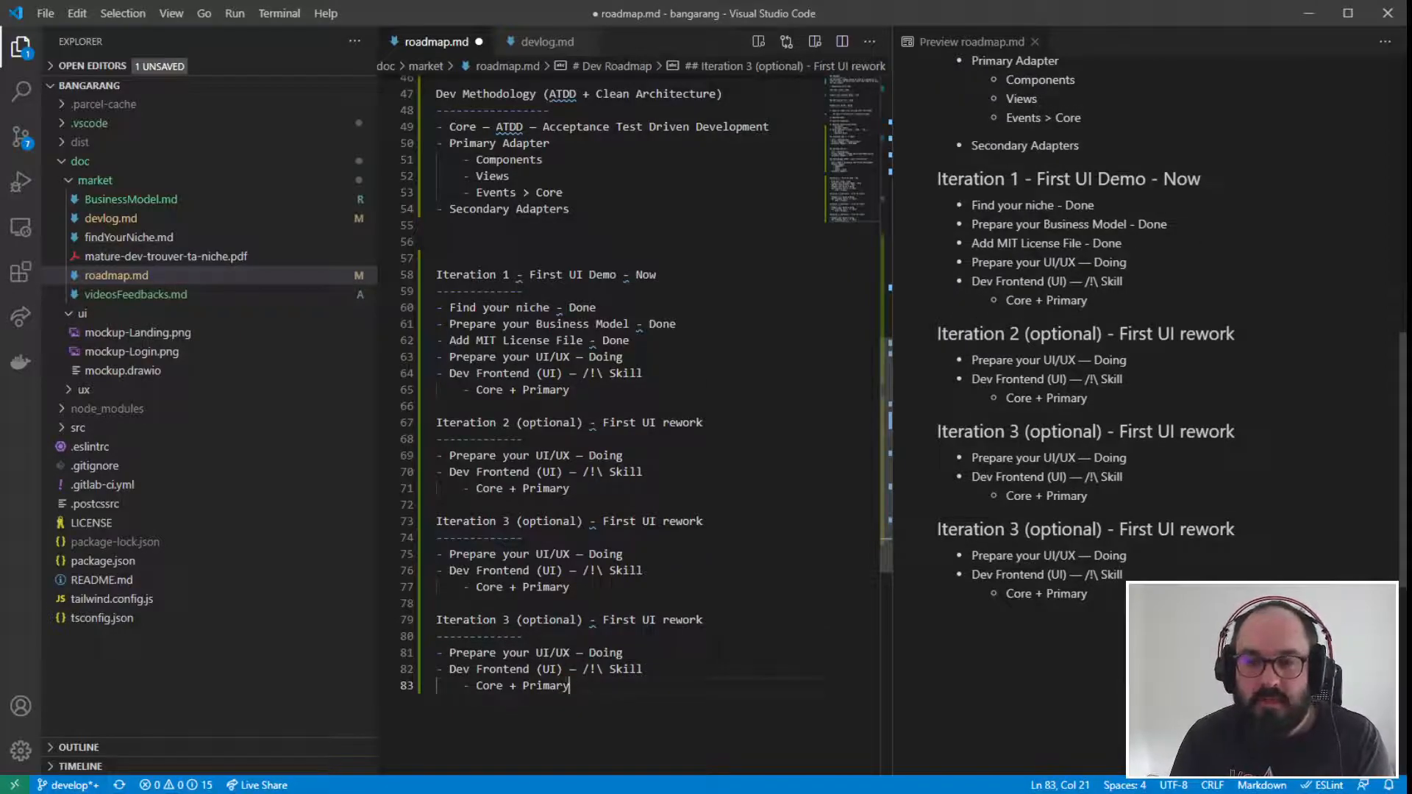
- Replace "Core + Primary" in the last section with "Secondary >>> Talk with server"
scroll(633, 368, "down", 1)
left_click_drag(571, 642, 477, 644)
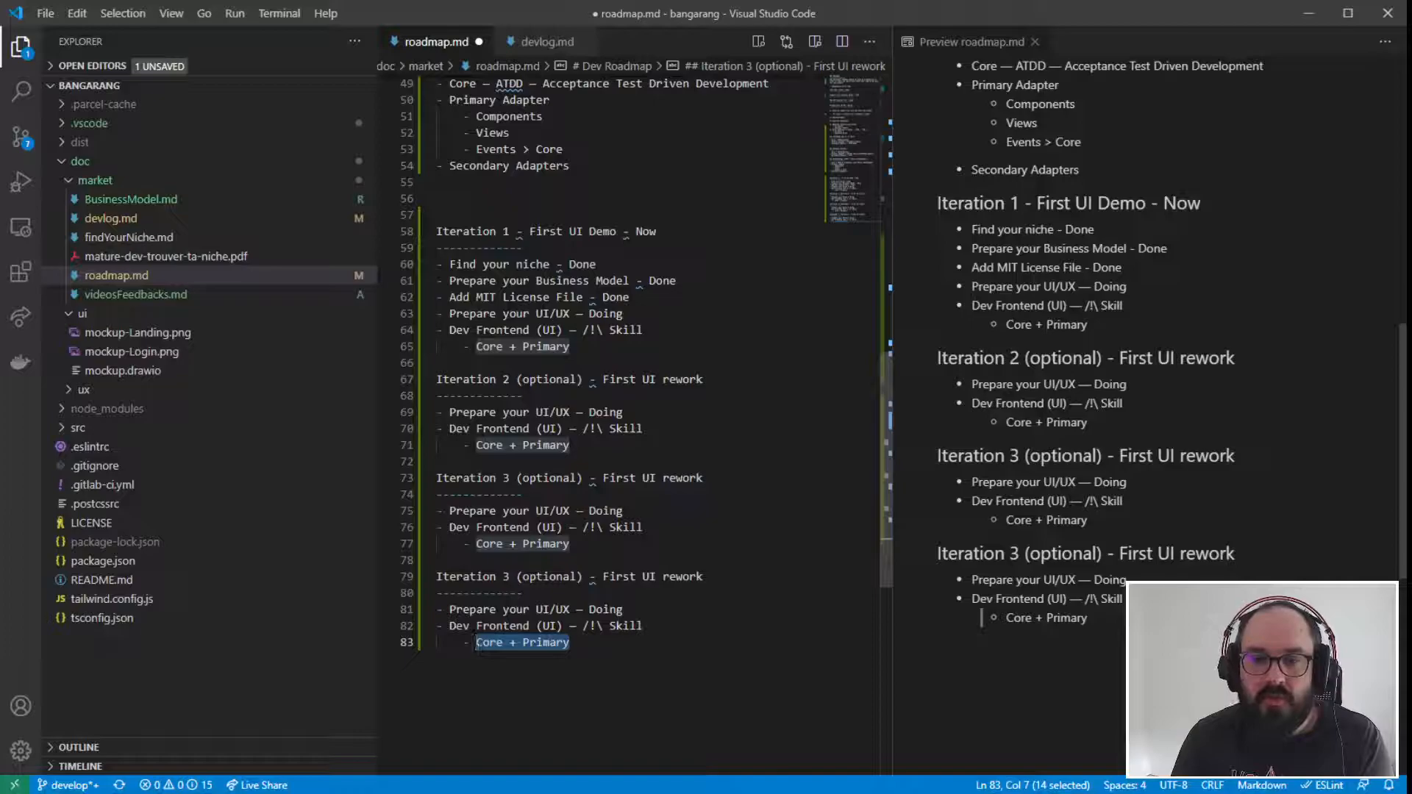
type("S")
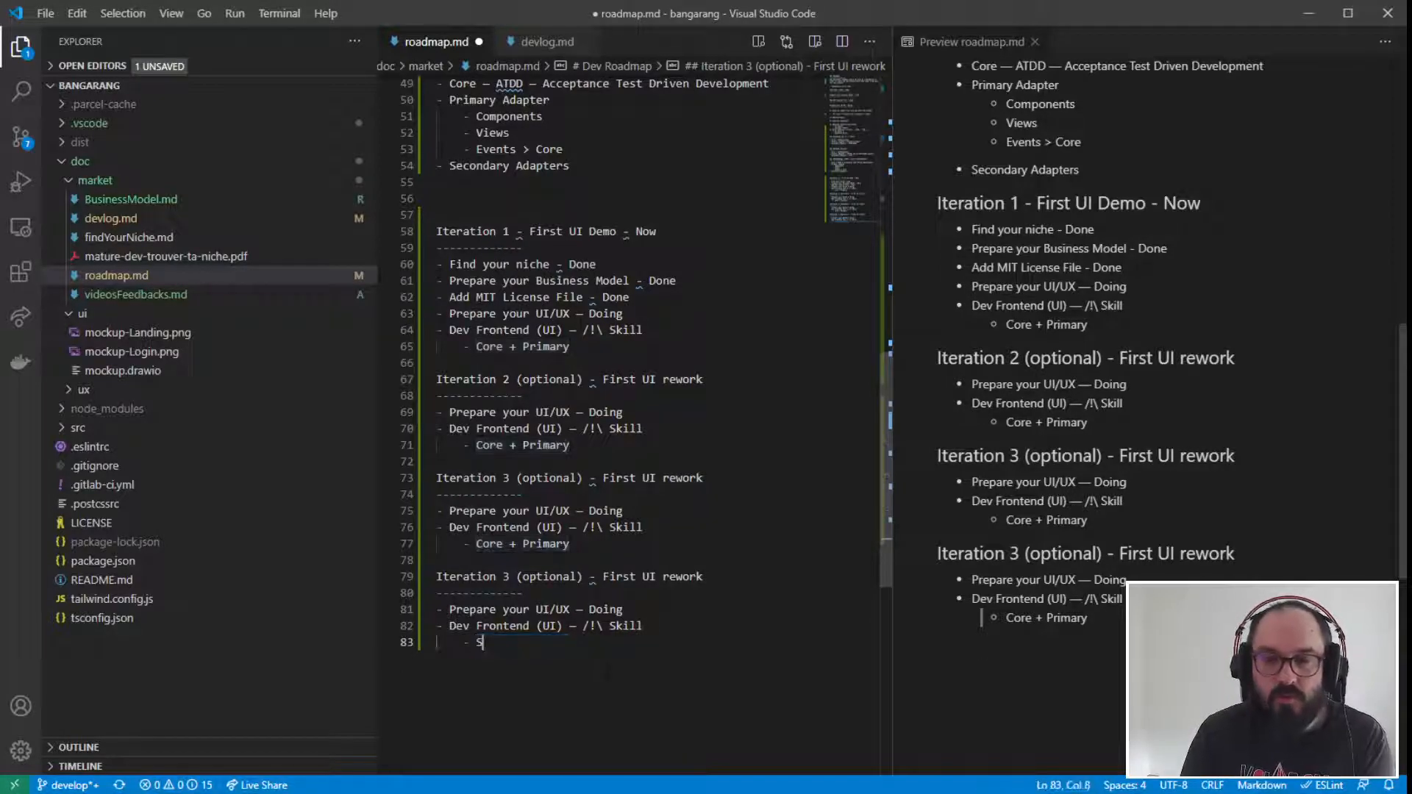
type("econdary ")
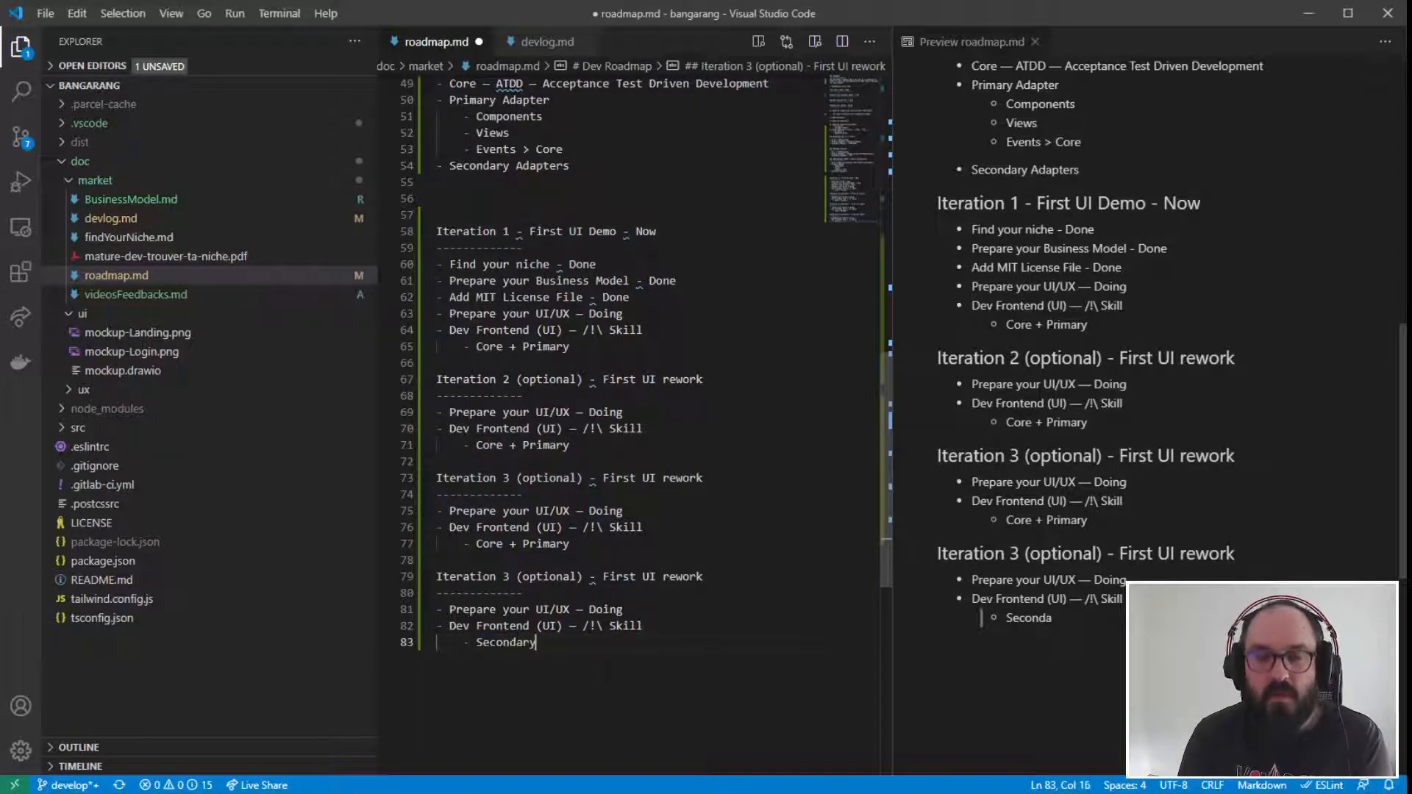
type(">>")
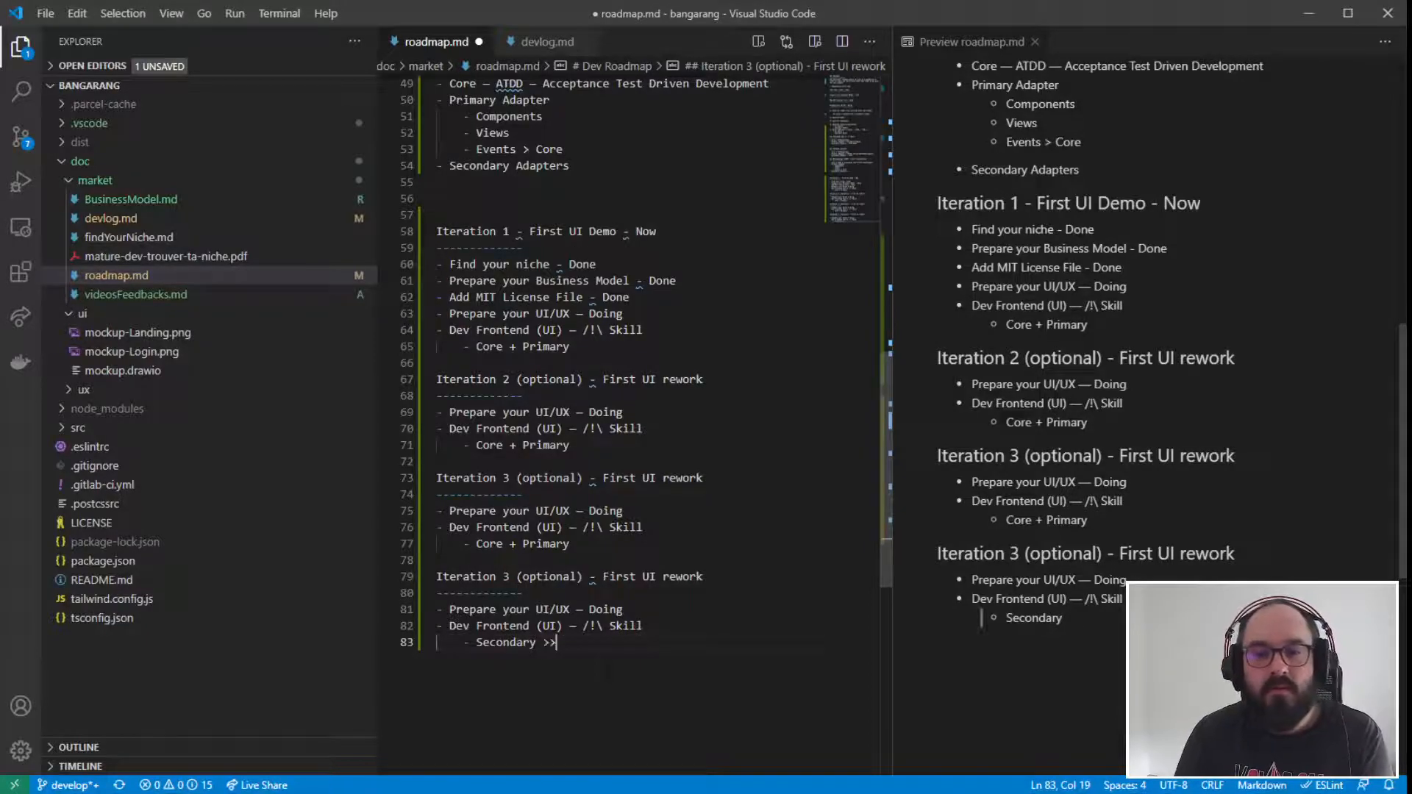
type("> Talk with ")
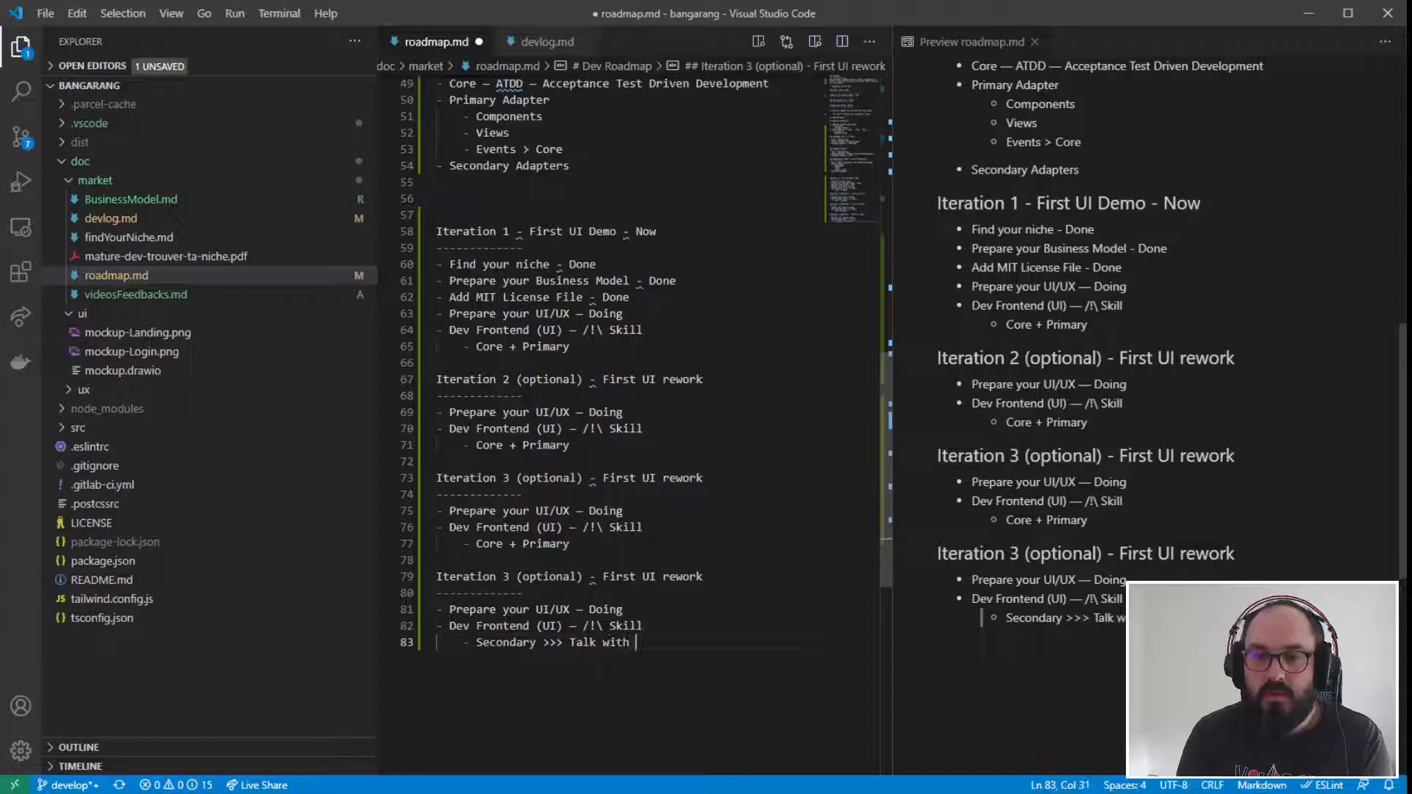
type("server")
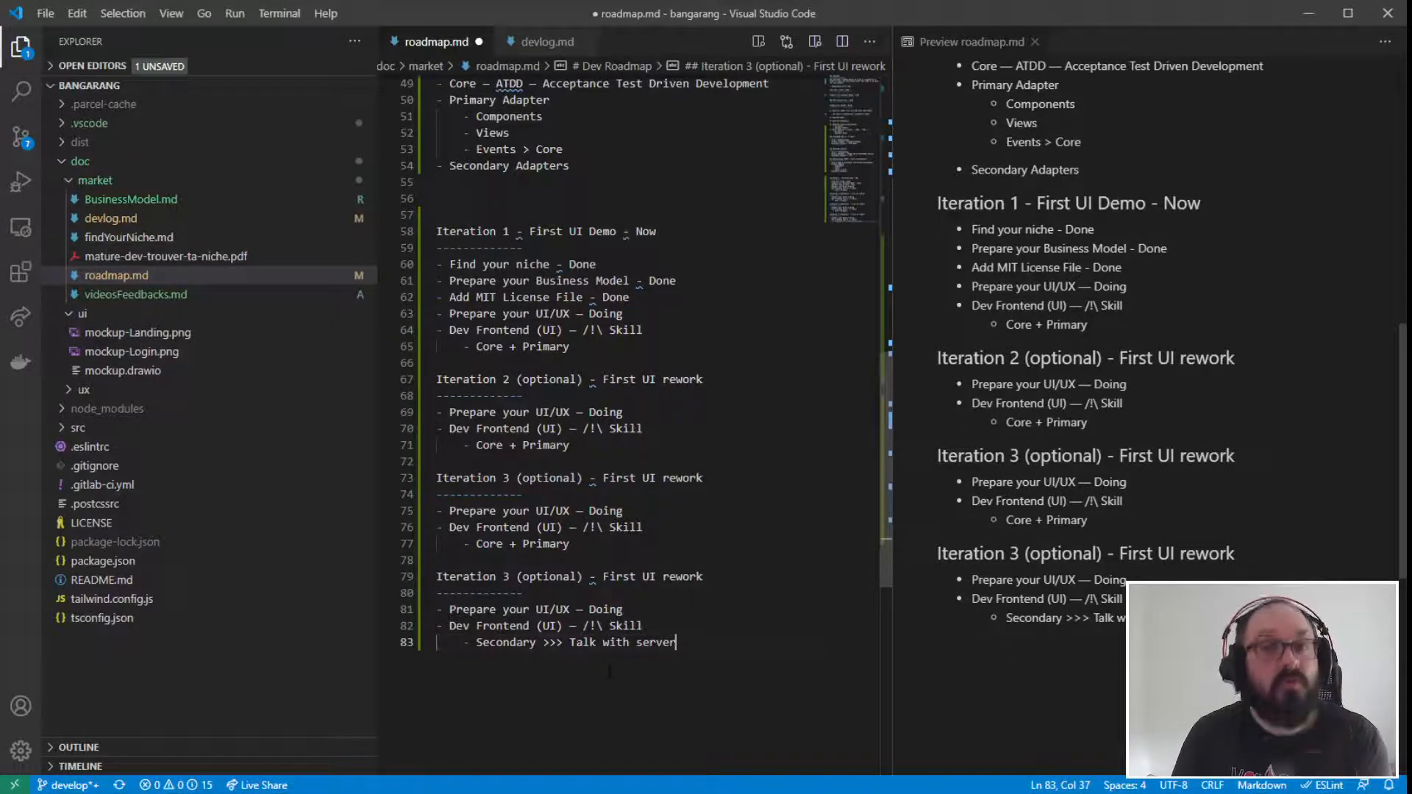
- Change the last section's heading to "Iteration 4 - Multi User Demo", dropping the "(optional)" mark
left_click_drag(582, 577, 508, 576)
key("shift+Left")
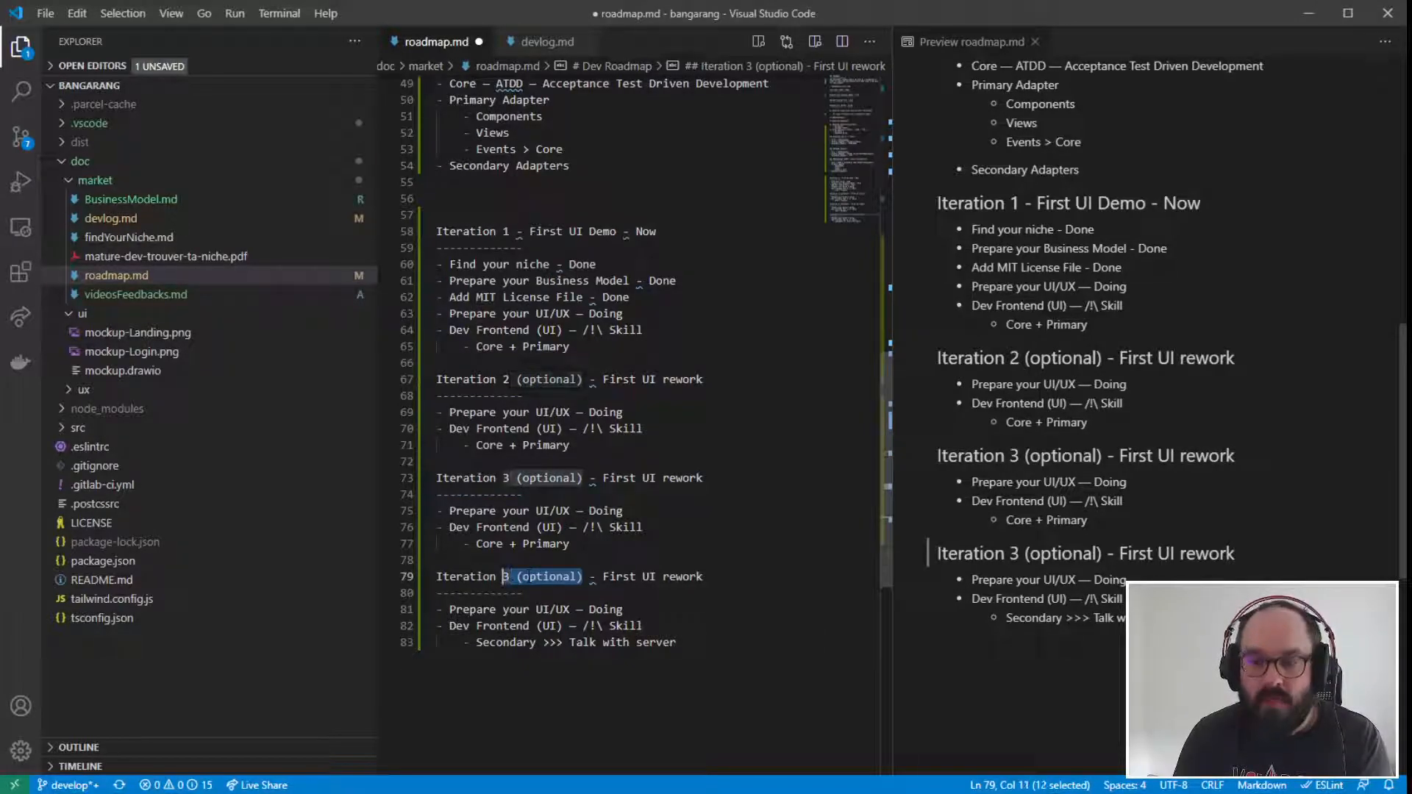
type("4")
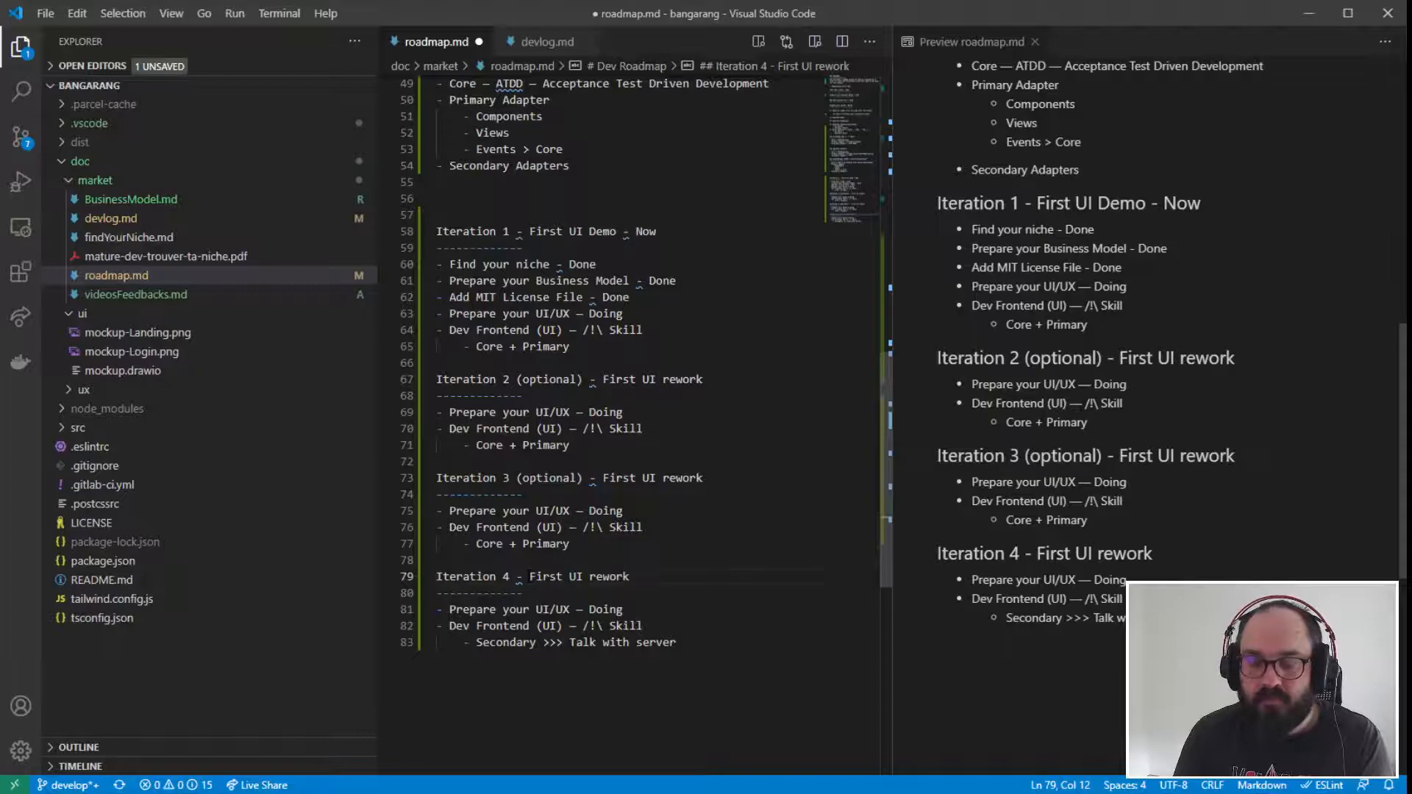
key("Right")
key("Right")
key("Right")
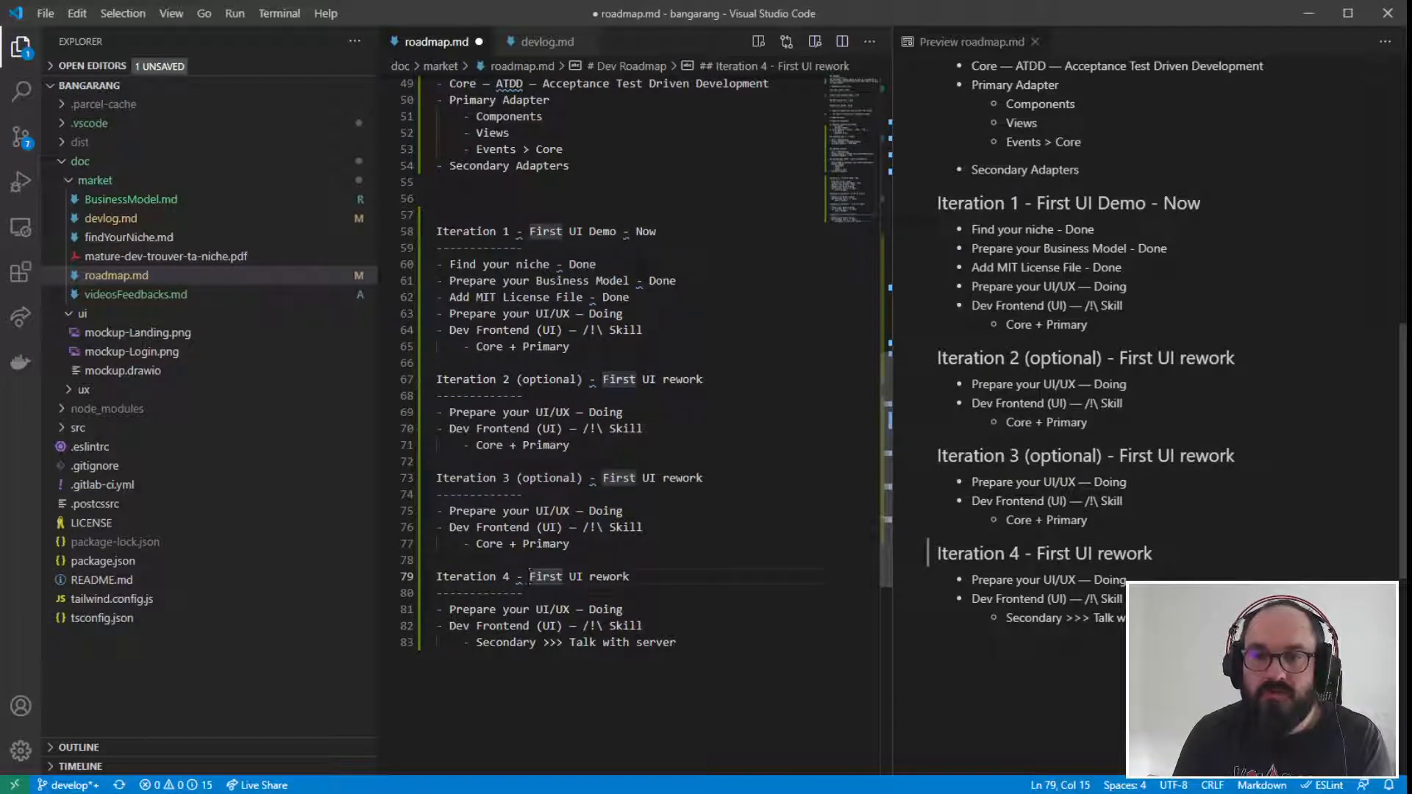
key("Delete")
key("Delete")
key("Delete")
key("Delete")
key("Delete")
key("Delete")
key("Delete")
key("Delete")
key("Delete")
key("Delete")
key("Delete")
key("Delete")
key("Delete")
key("Delete")
key("Delete")
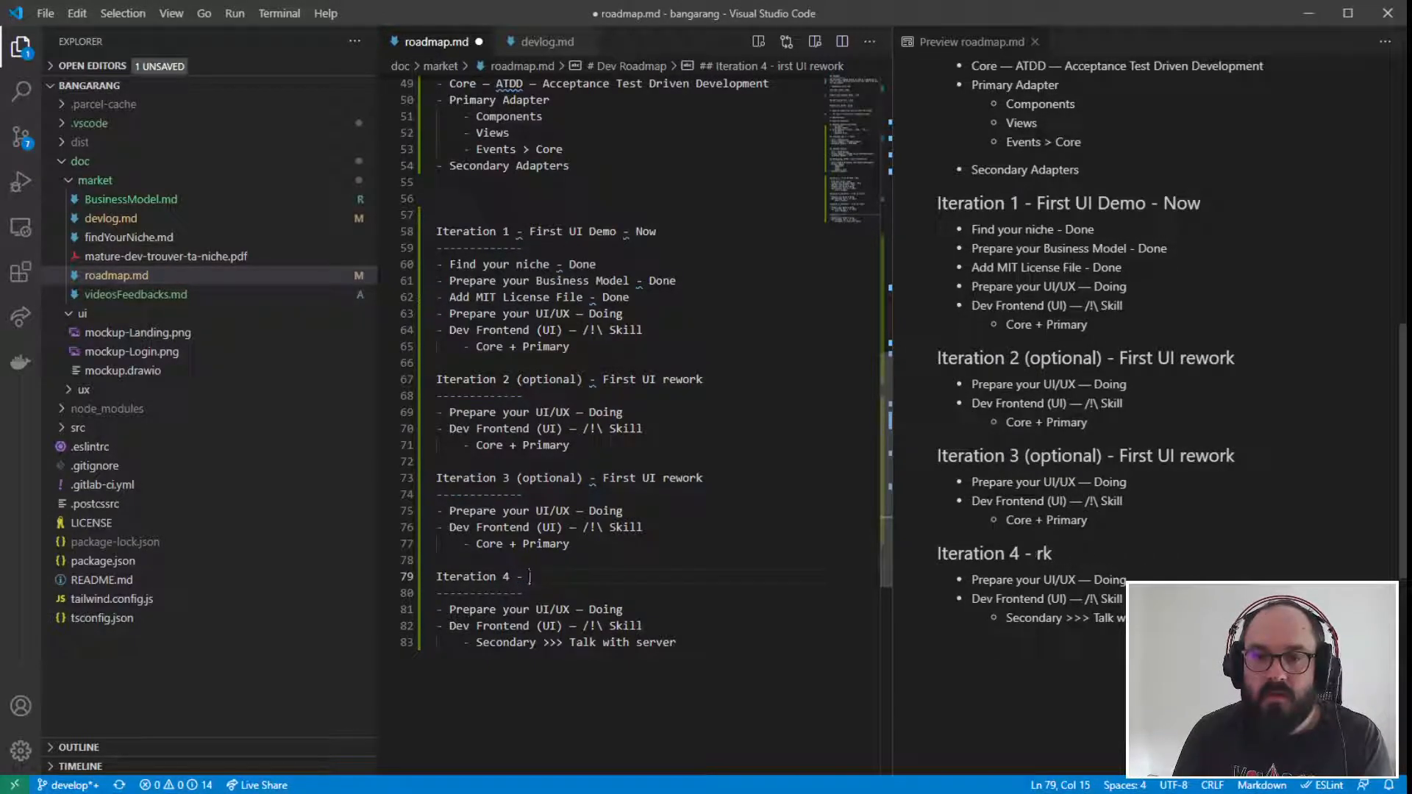
type("Multi")
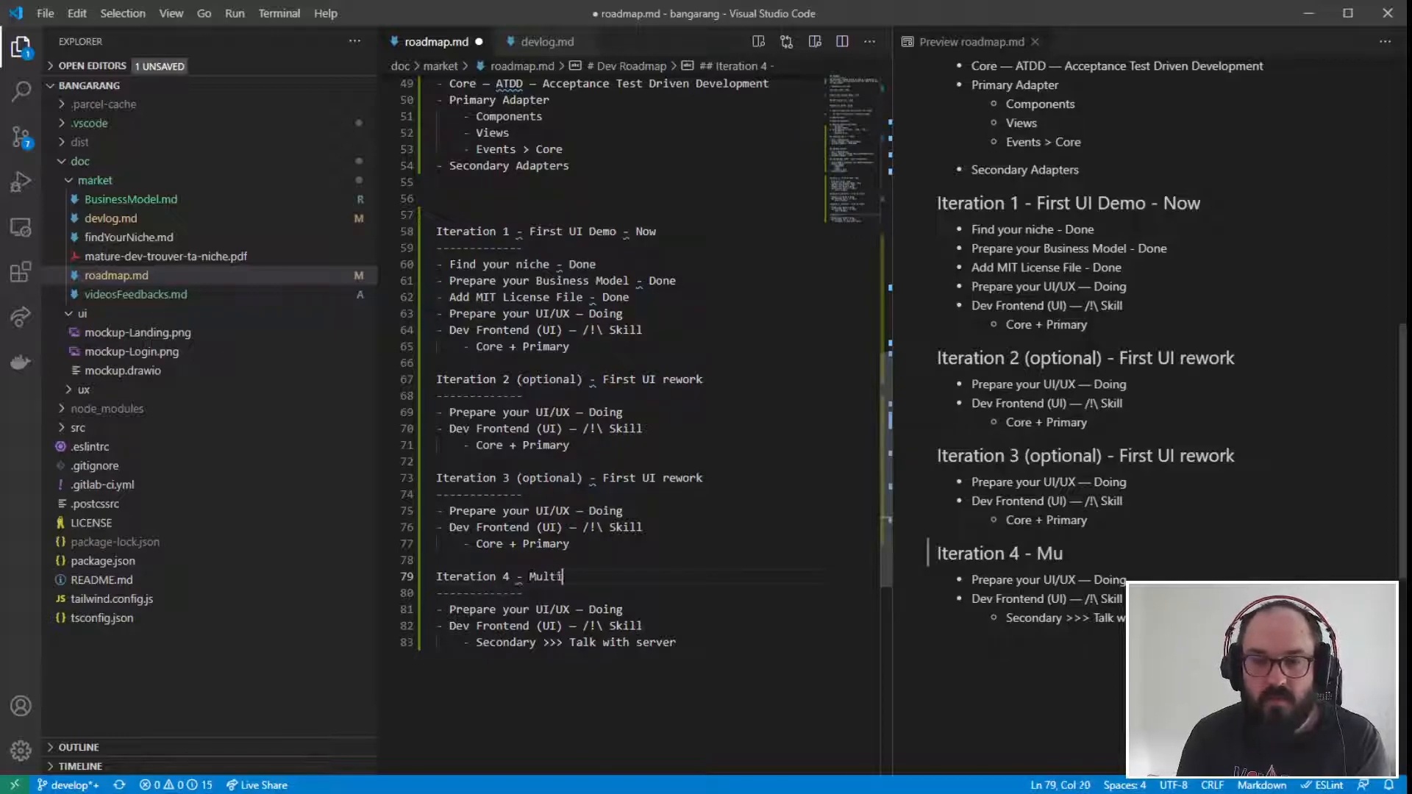
type(" User Demo")
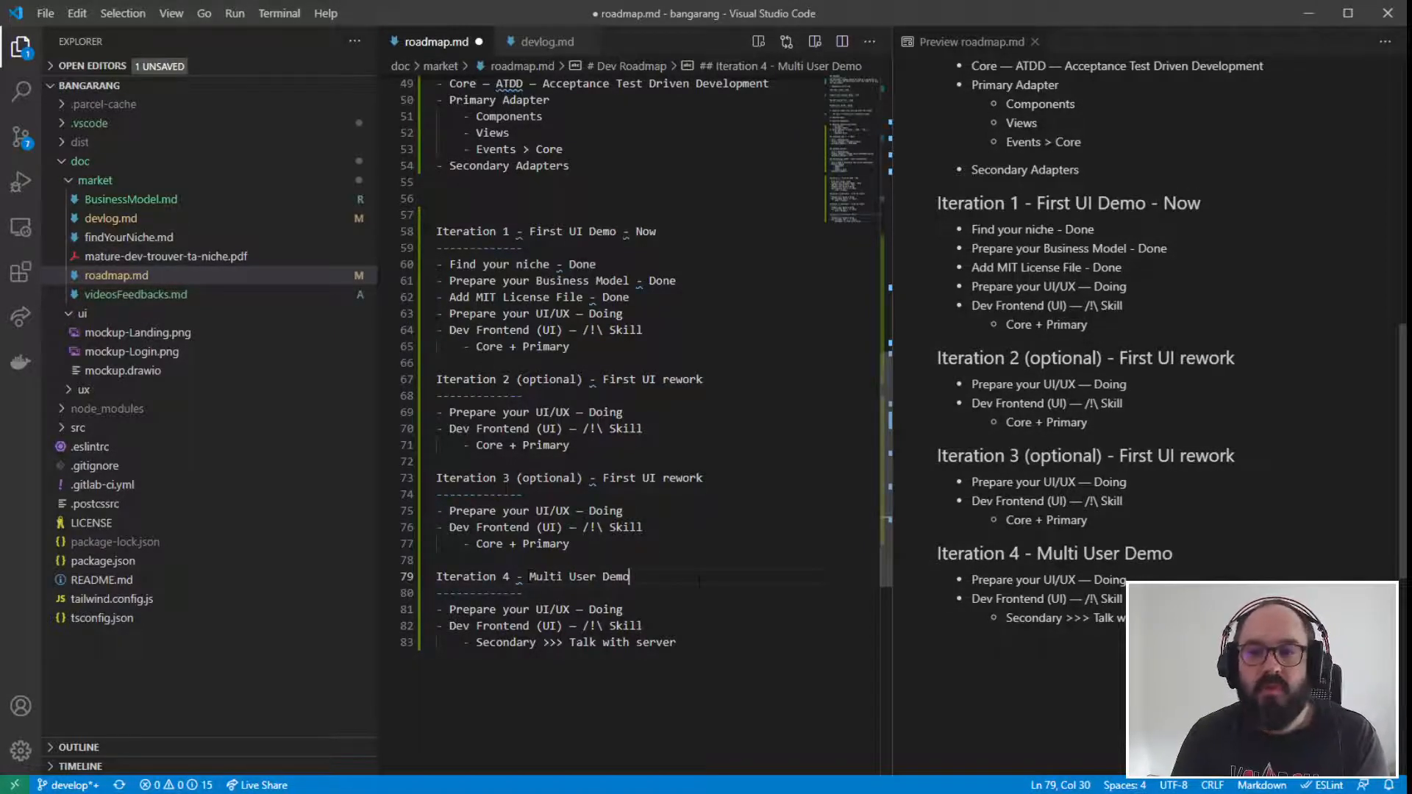
left_click(715, 641)
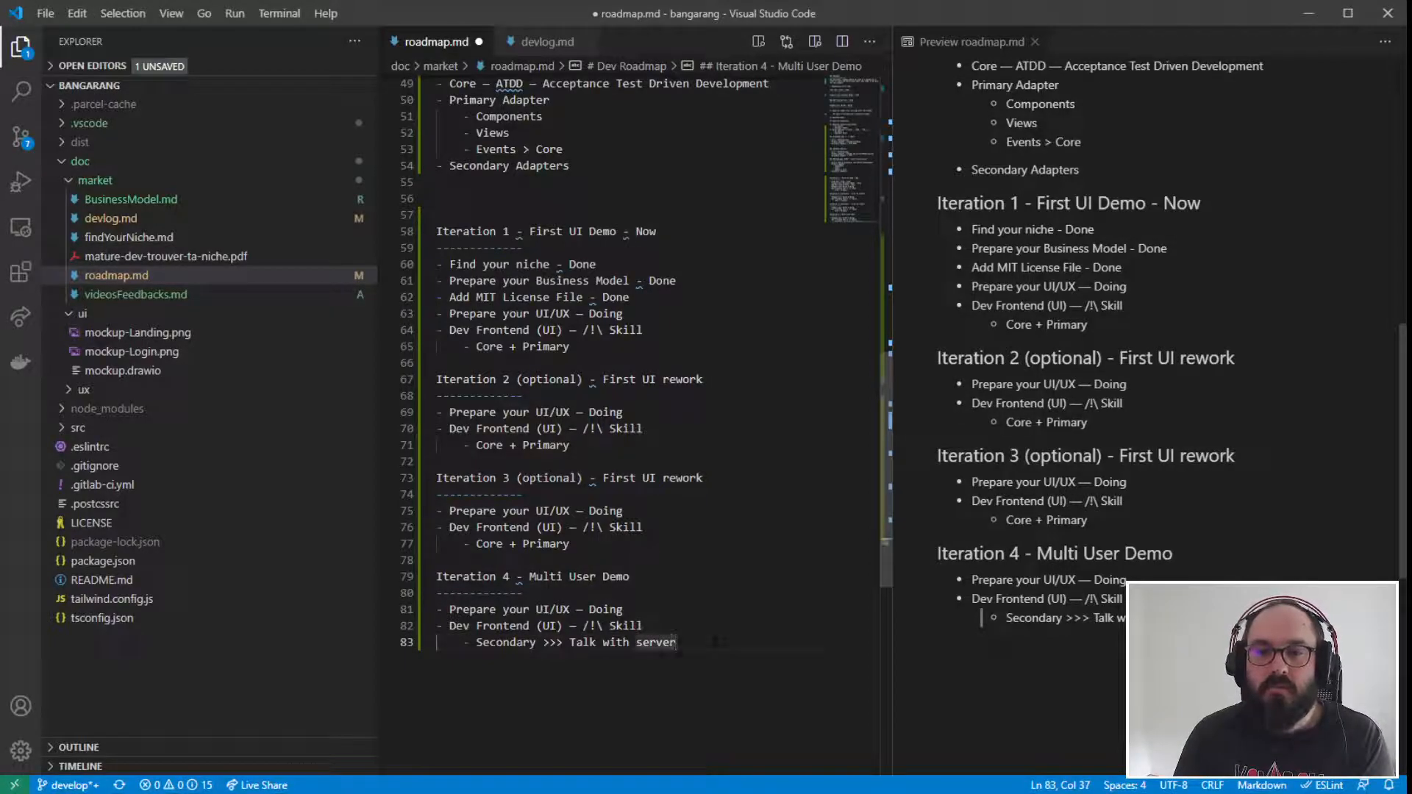
left_click(517, 576)
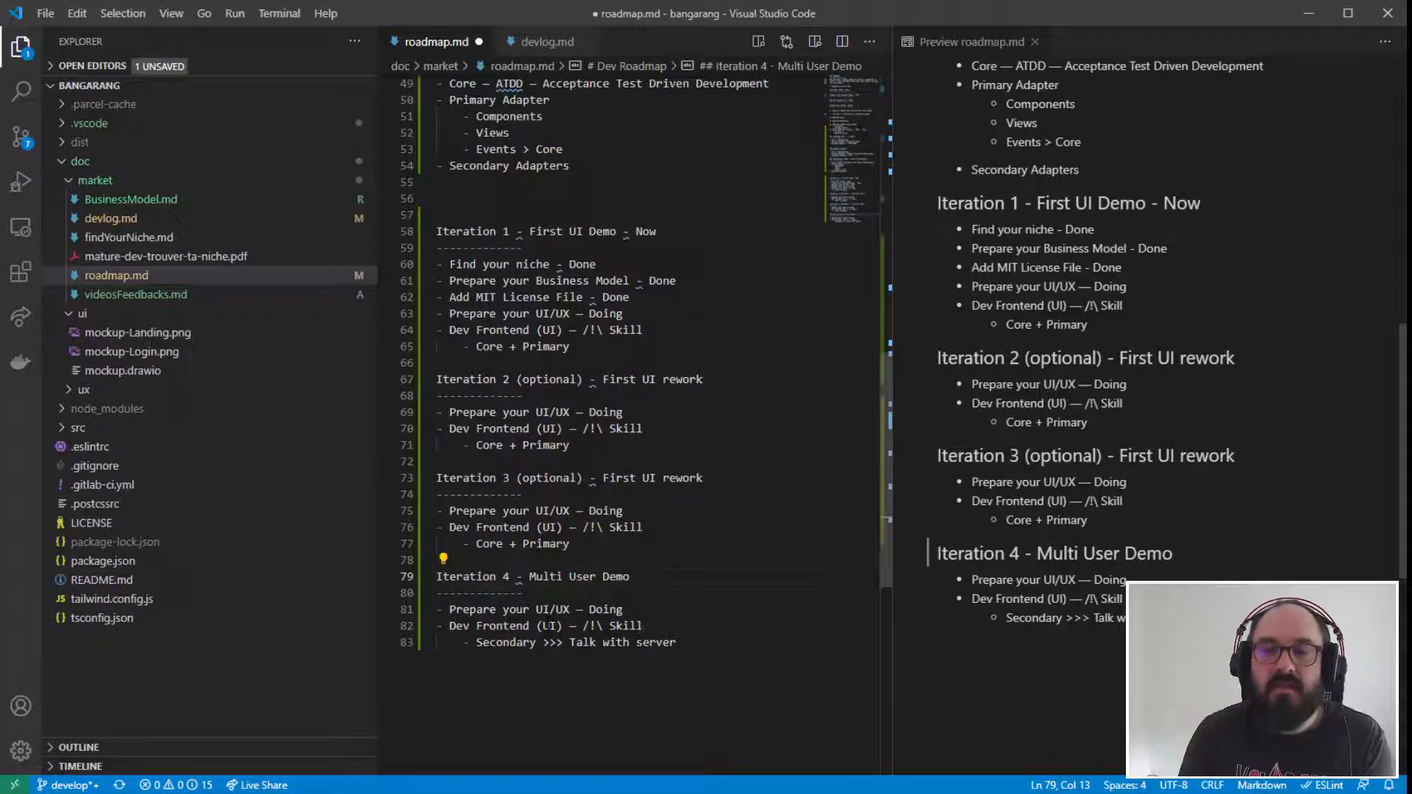
left_click(546, 626)
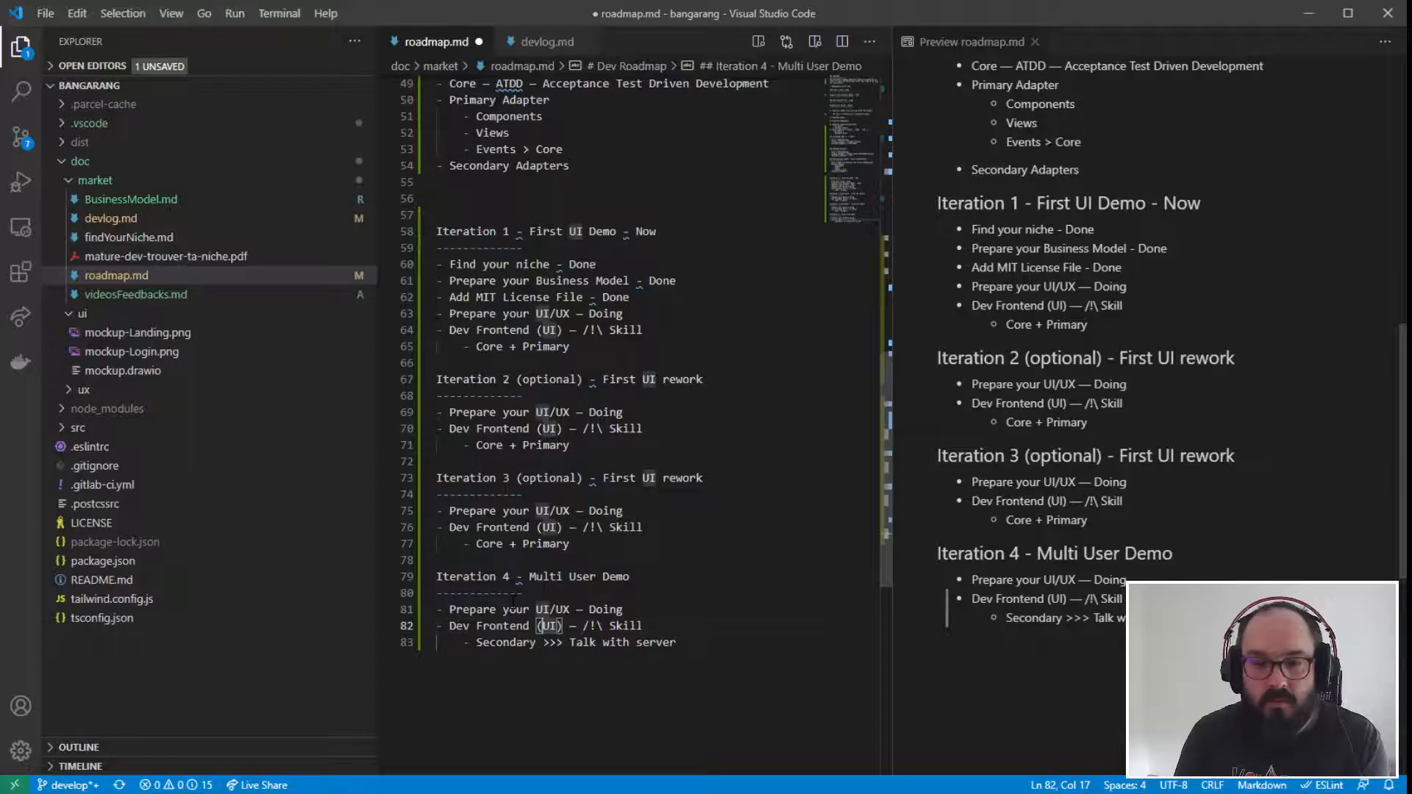
left_click(703, 647)
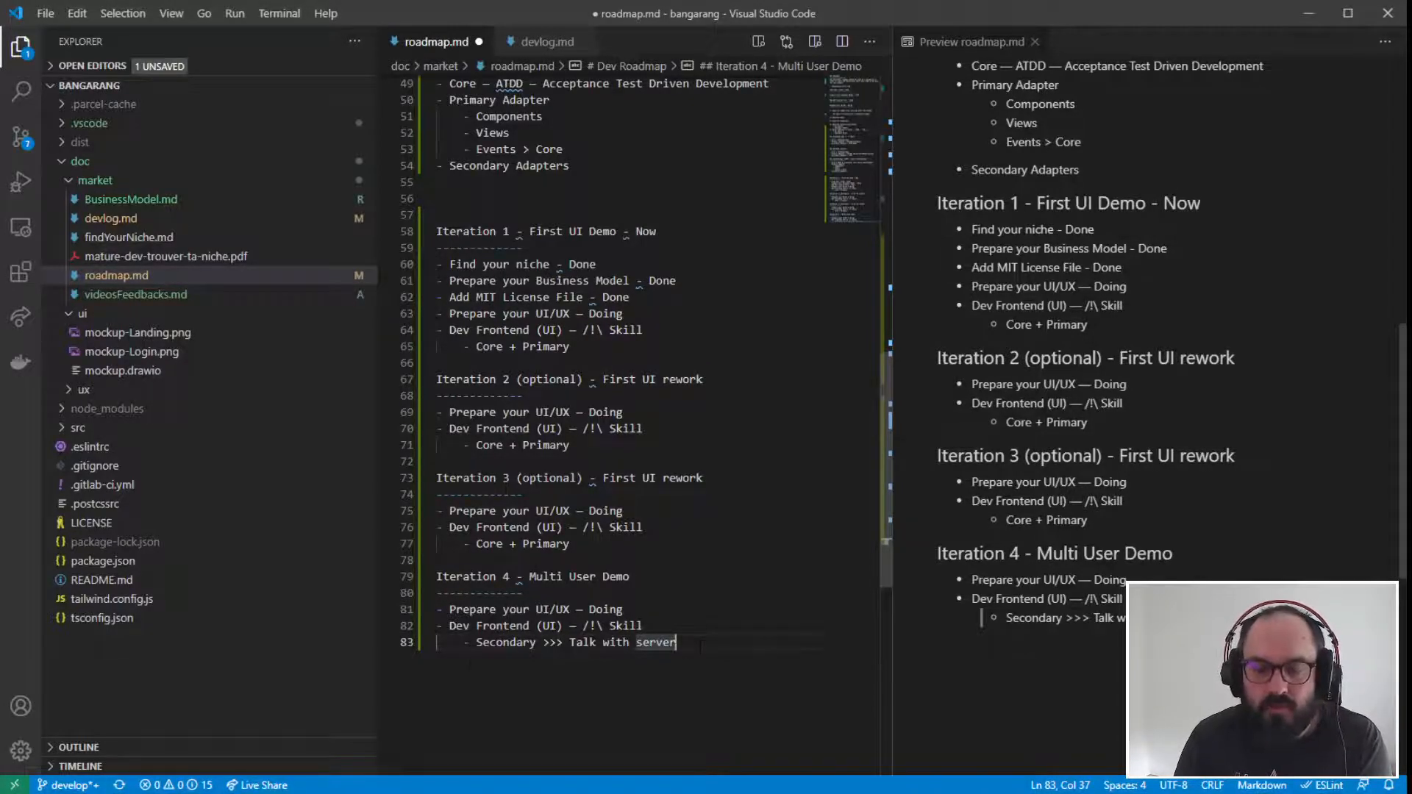
left_click_drag(457, 642, 676, 643)
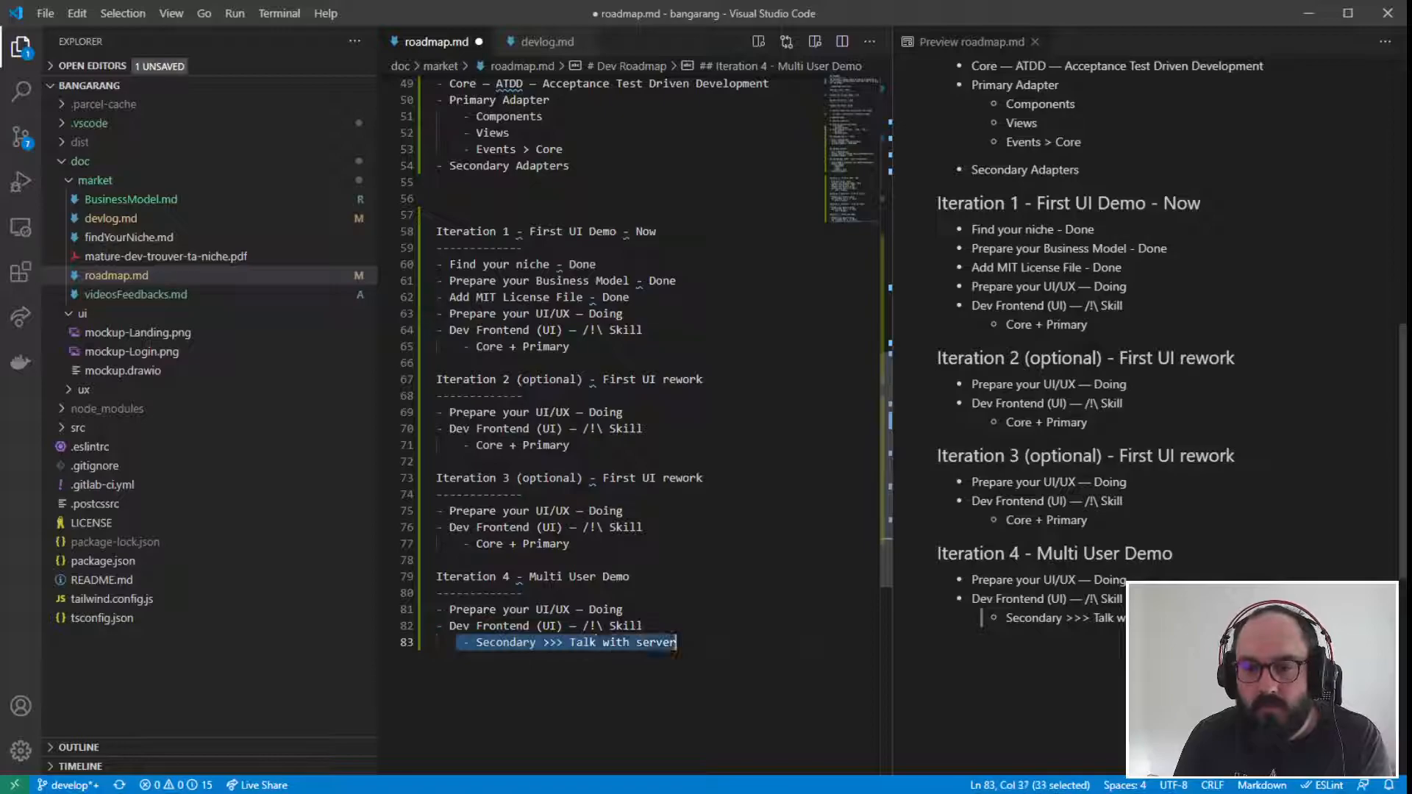
left_click(676, 642)
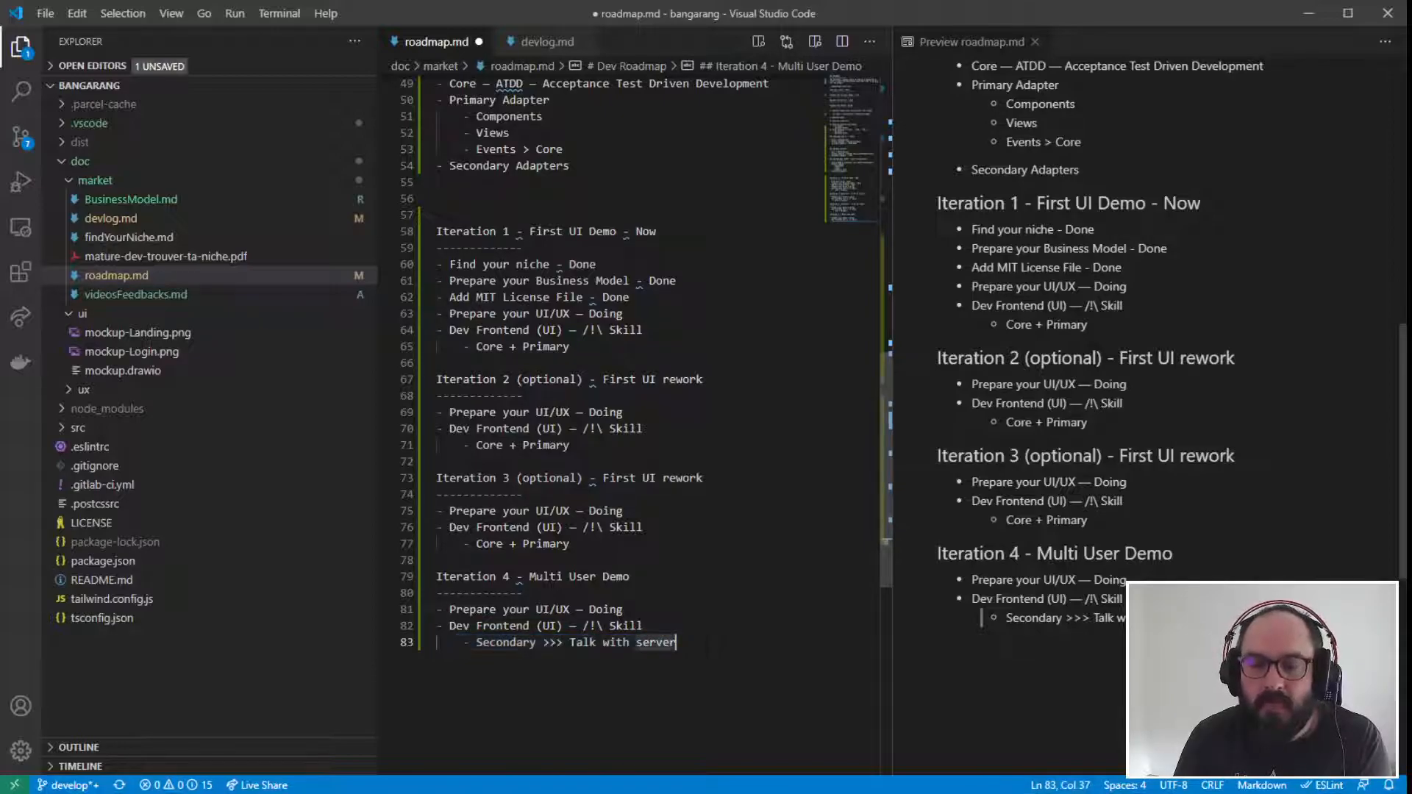
- Add a "Dev Server" list item directly below "Prepare your UI/UX — Doing" in the Iteration 4 section
left_click(641, 609)
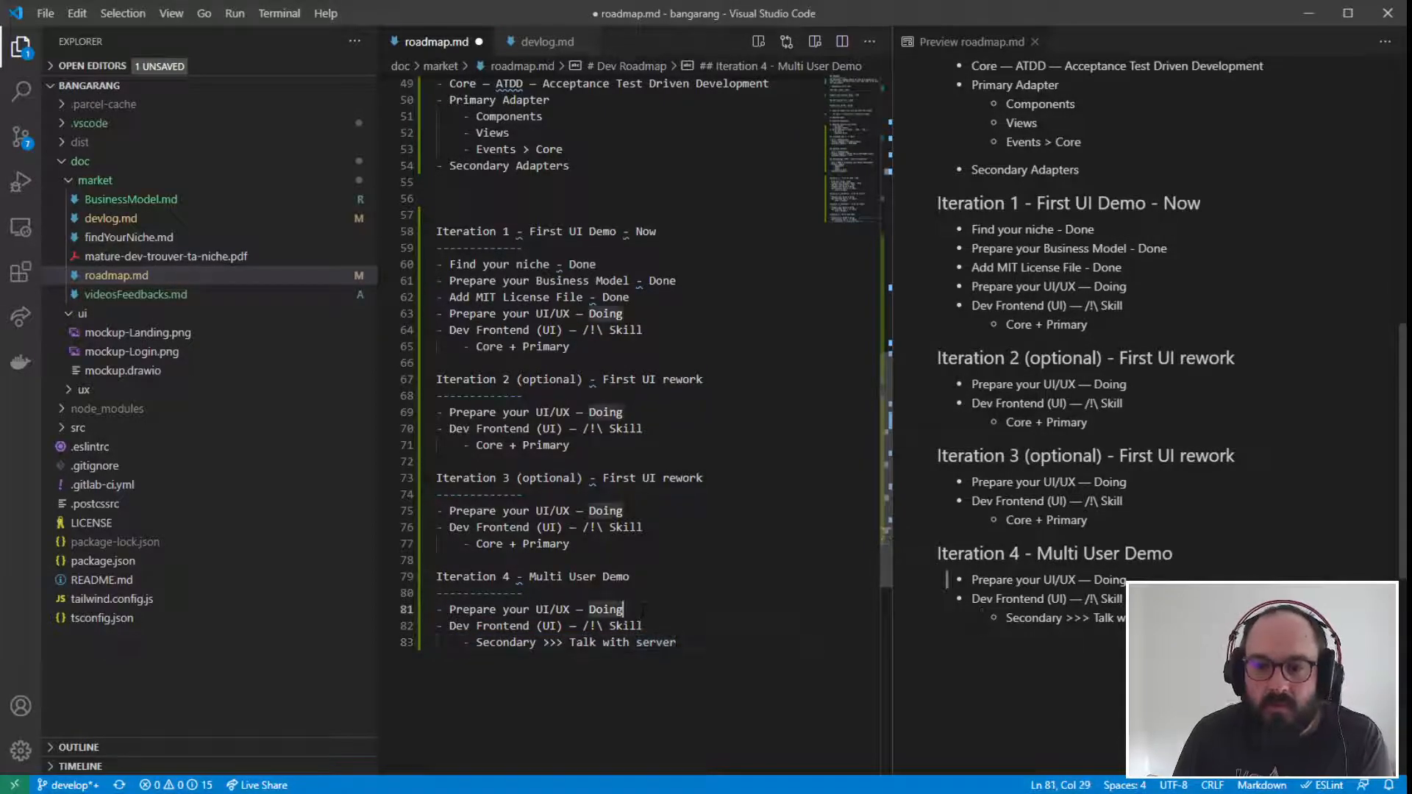
key("Return")
type("-")
left_click_drag(577, 610, 550, 626)
left_click(496, 659)
left_click(462, 624)
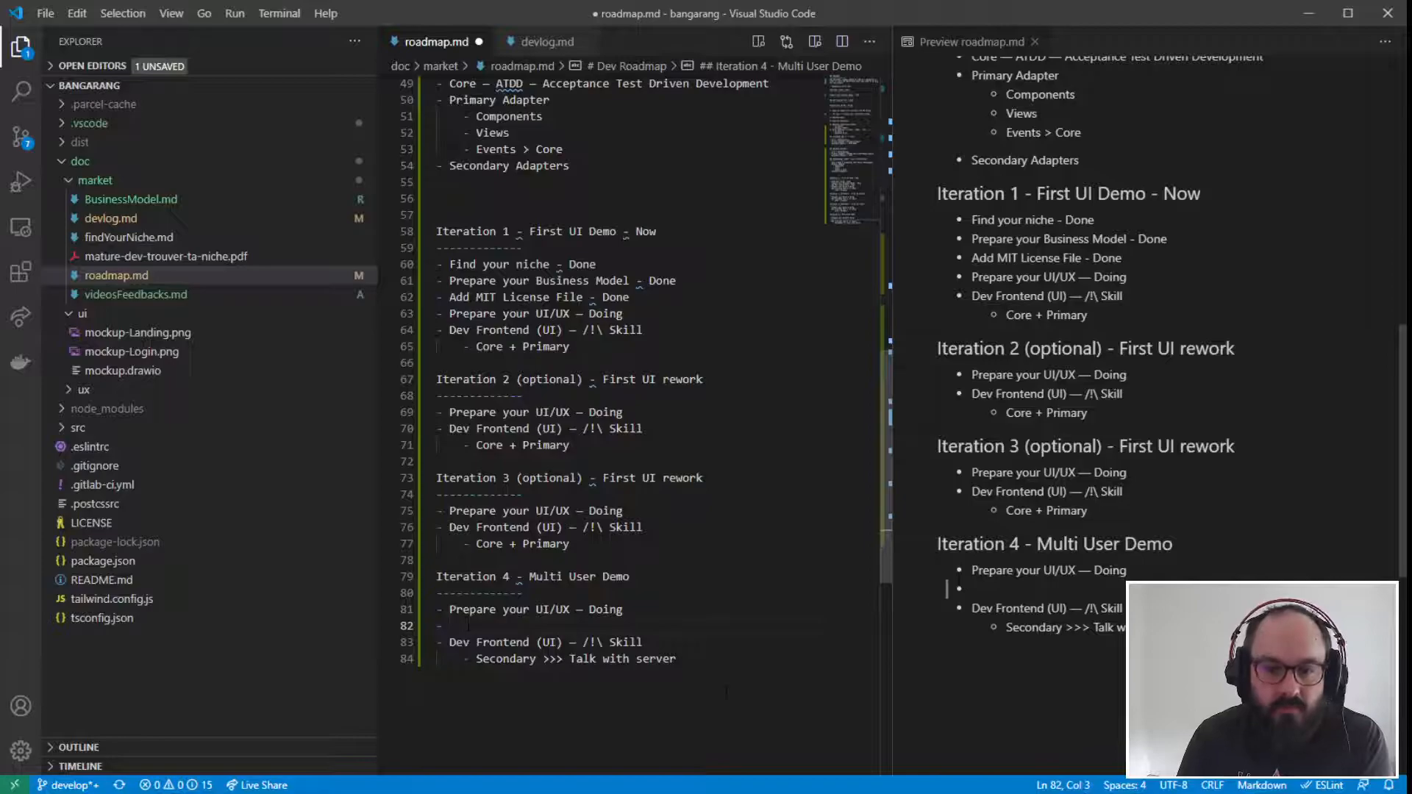
type("Serv")
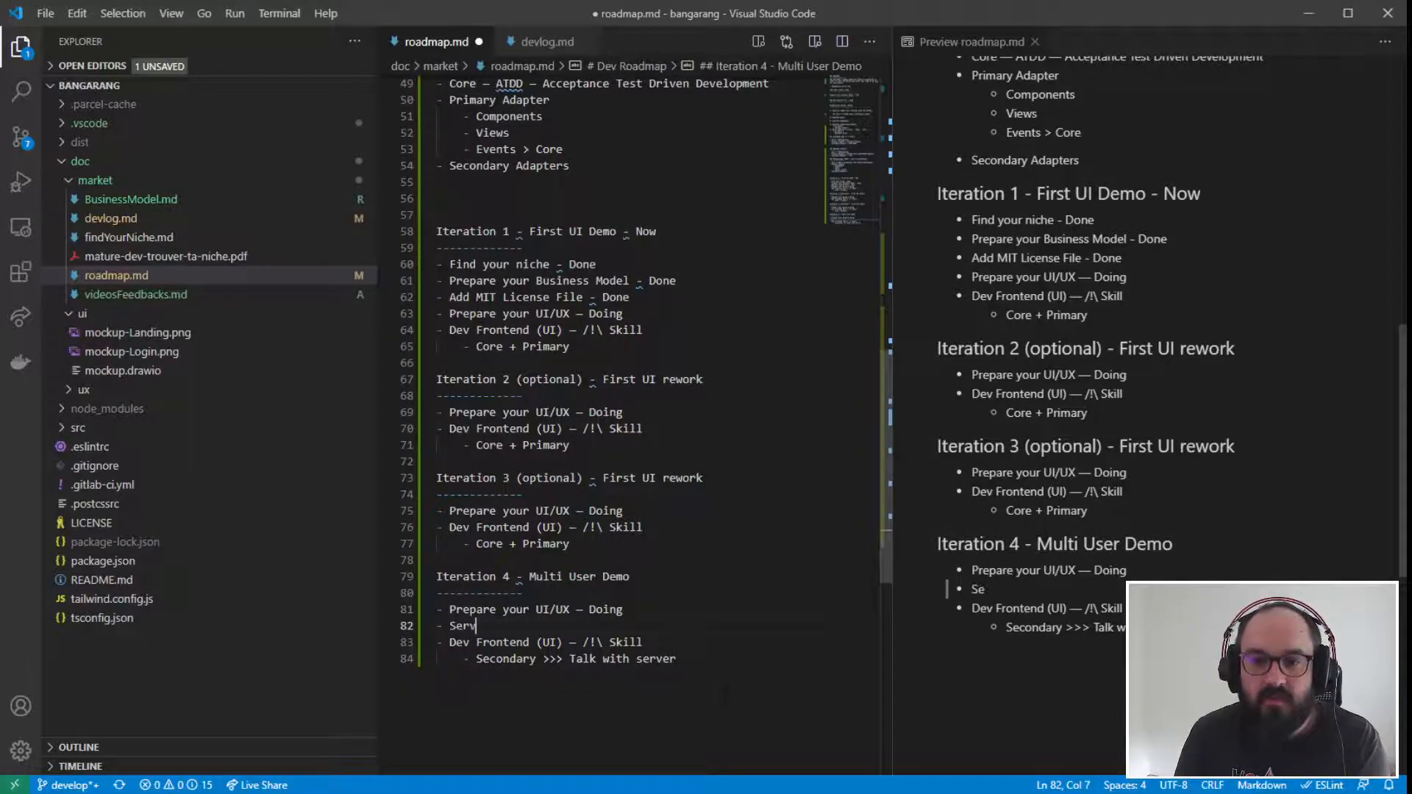
key("BackSpace")
key("BackSpace")
key("BackSpace")
key("BackSpace")
type("Dev Serv")
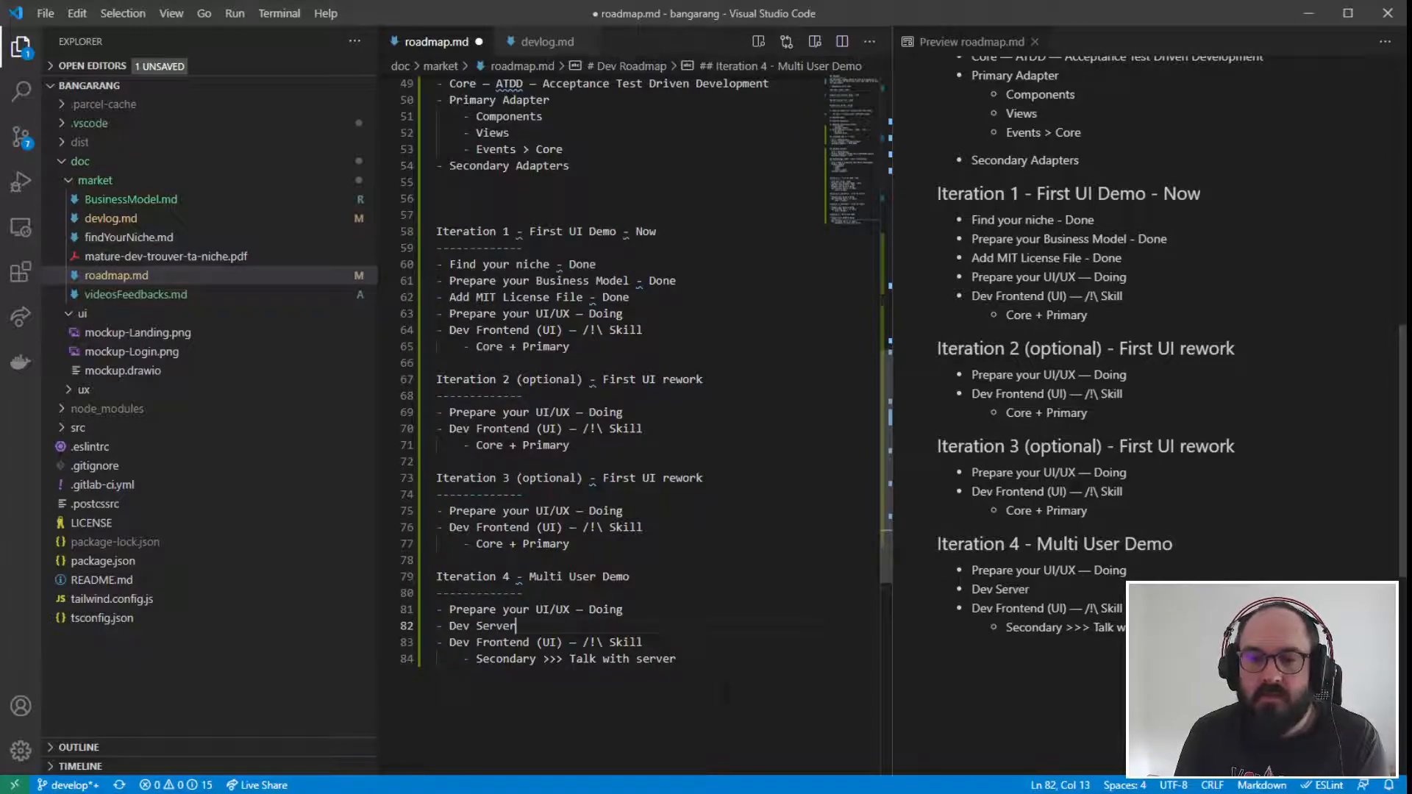
- Reword the new Iteration 4 item to "Dev Backend (Server)" and start an empty indented sub-item beneath it
key("BackSpace")
key("BackSpace")
key("BackSpace")
key("BackSpace")
type("B")
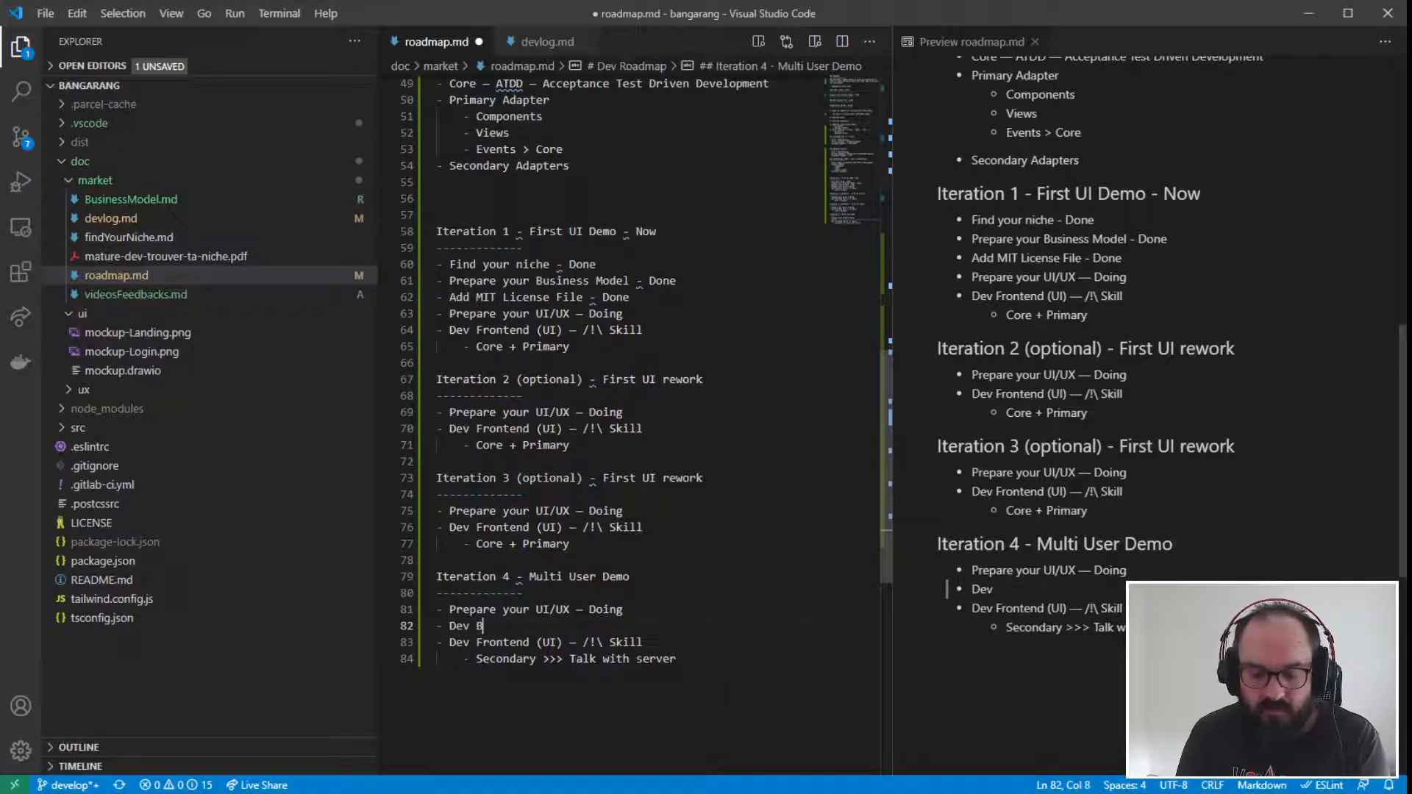
type("ackend ")
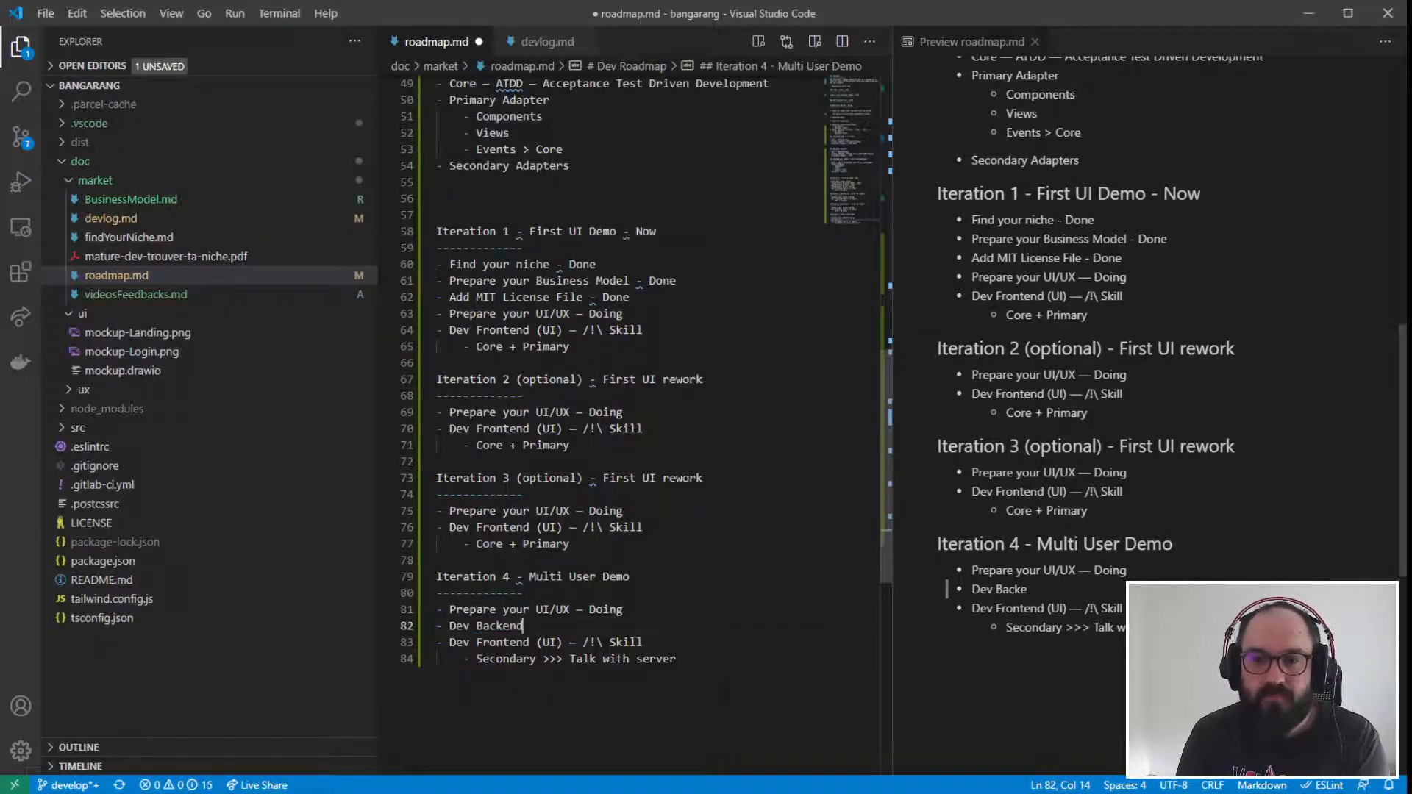
type("(Server")
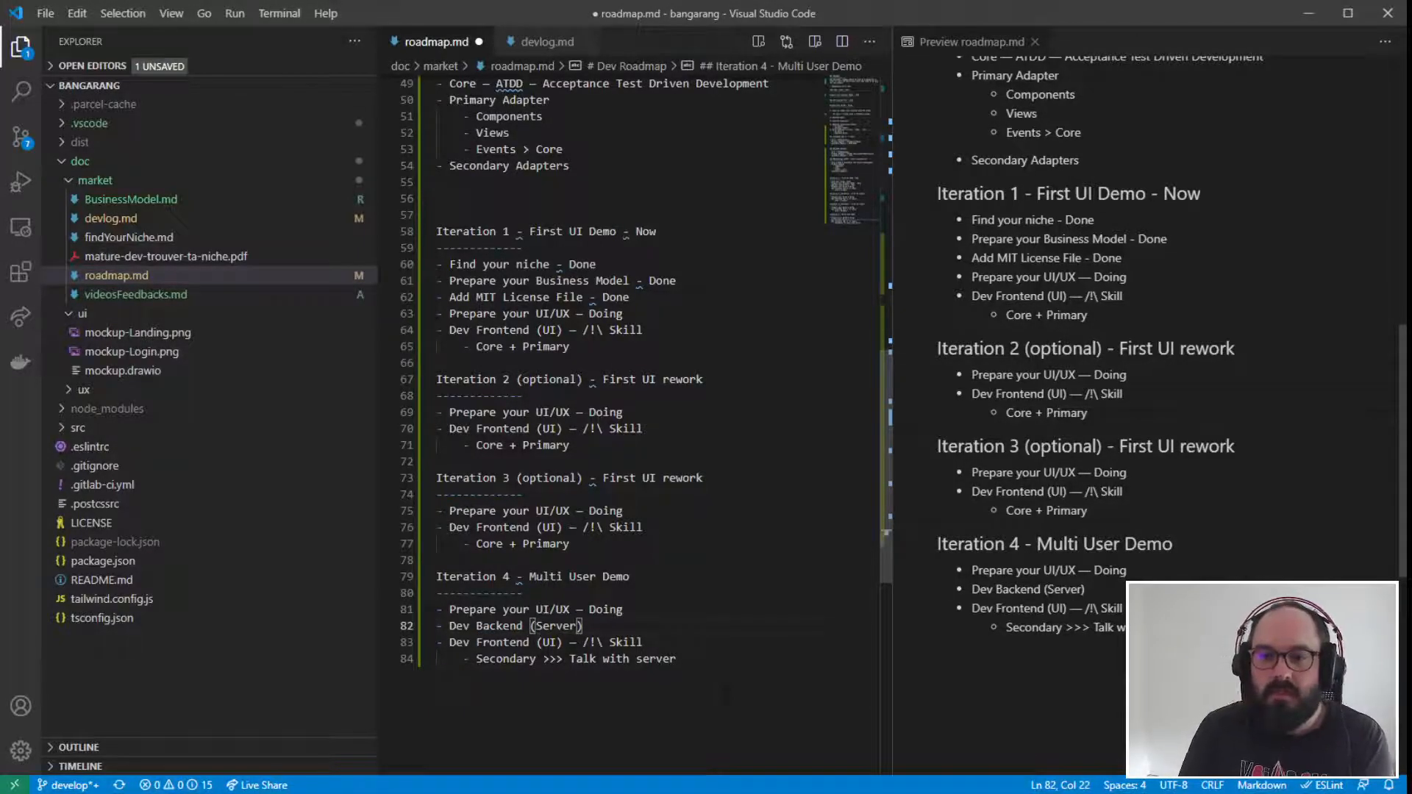
type(")")
key("Return")
key("BackSpace")
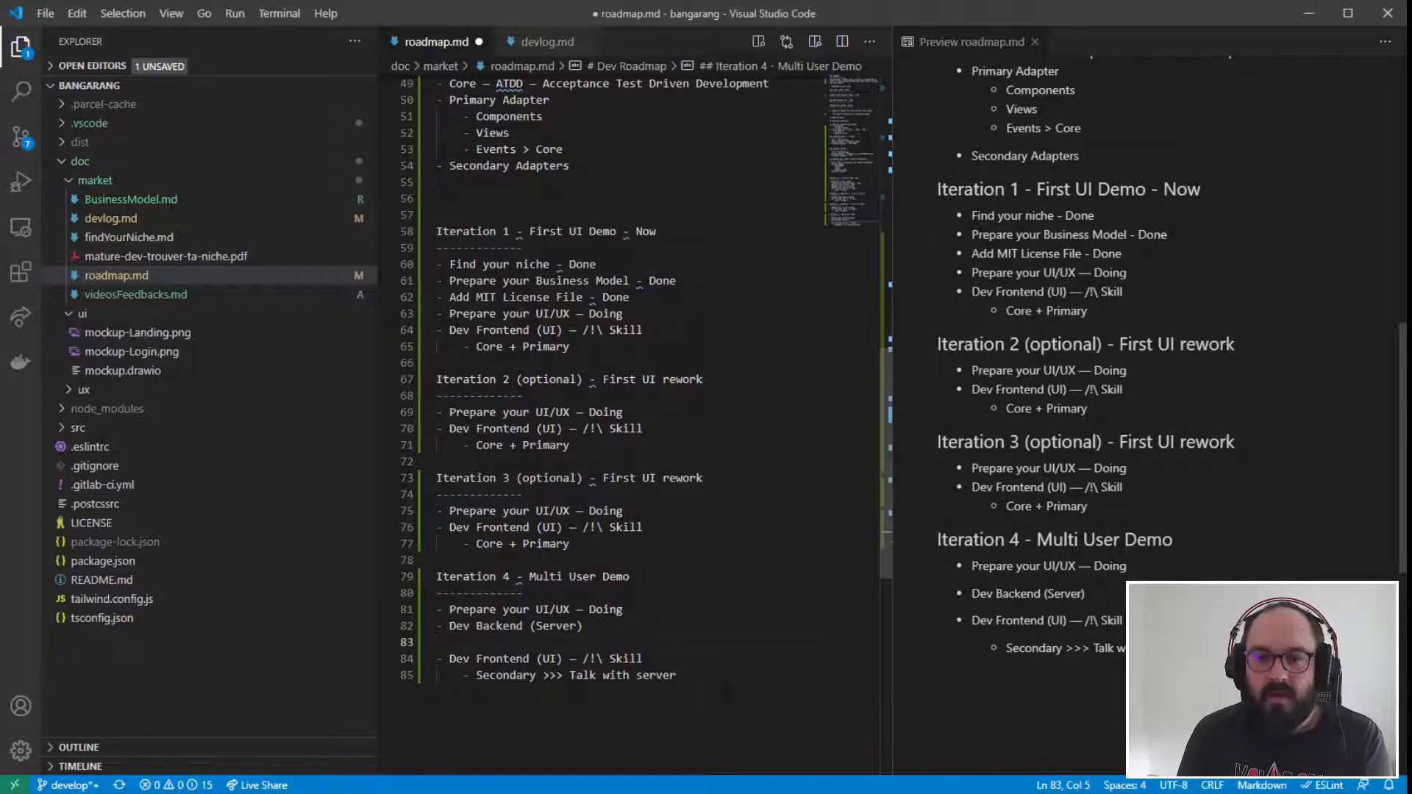
- Remove the "— /!\ Skill" note from the "Dev Frontend (UI)" item in the Iteration 4 section
left_click_drag(643, 658, 582, 658)
key("BackSpace")
key("BackSpace")
key("BackSpace")
key("BackSpace")
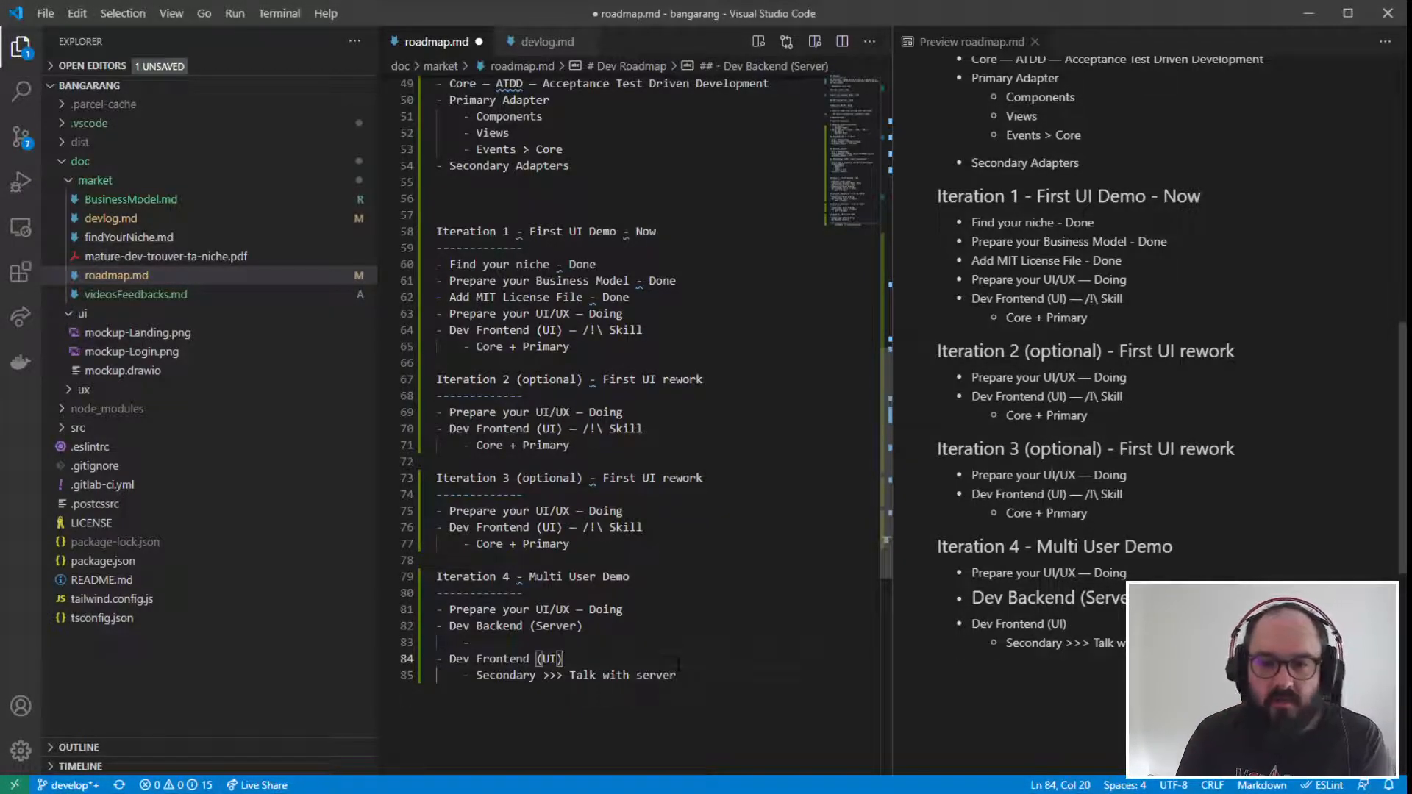
- Examine the "Core + Primary" sub-item in the Iteration 3 section and compare it with the Iteration 4 tasks
double_click(538, 544)
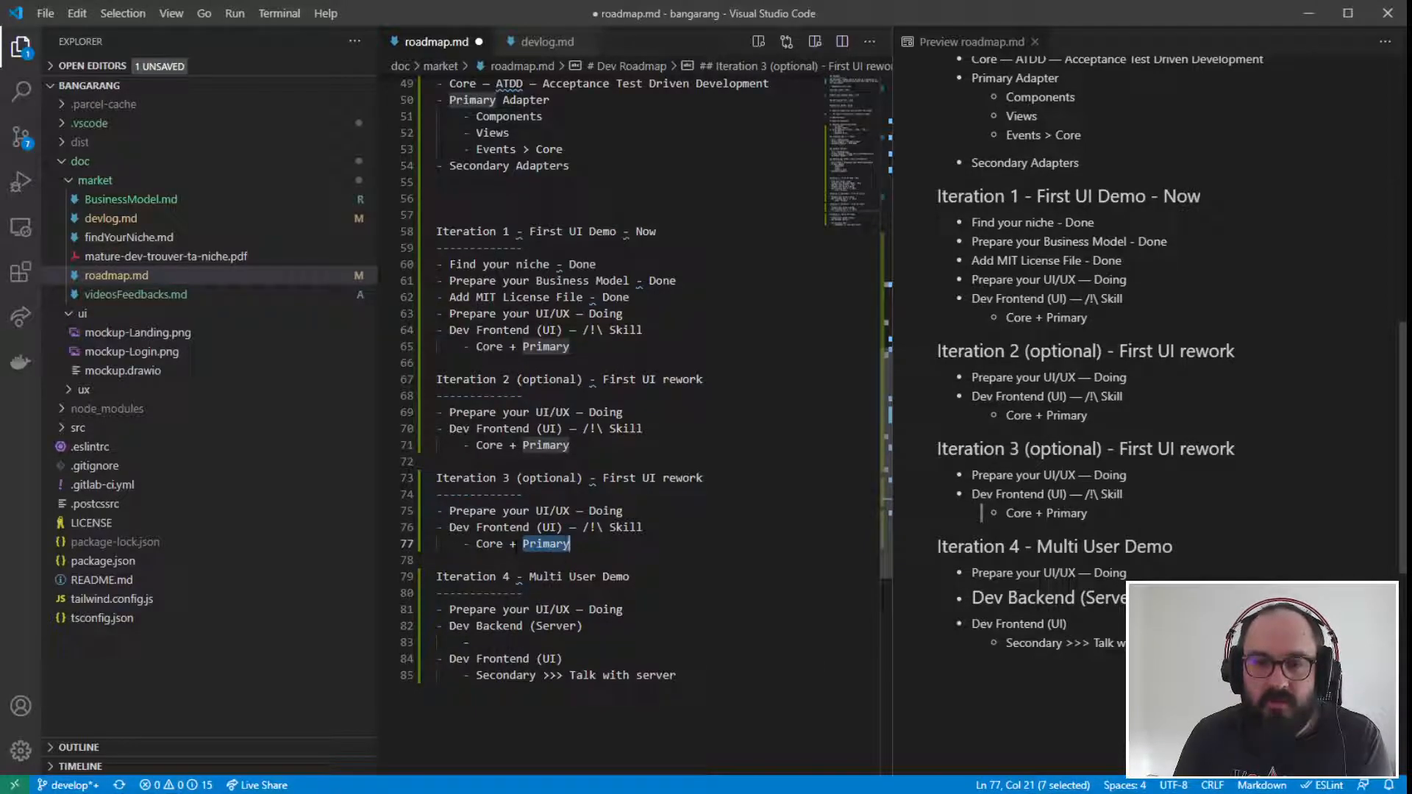
left_click(522, 543)
left_click_drag(572, 545, 469, 544)
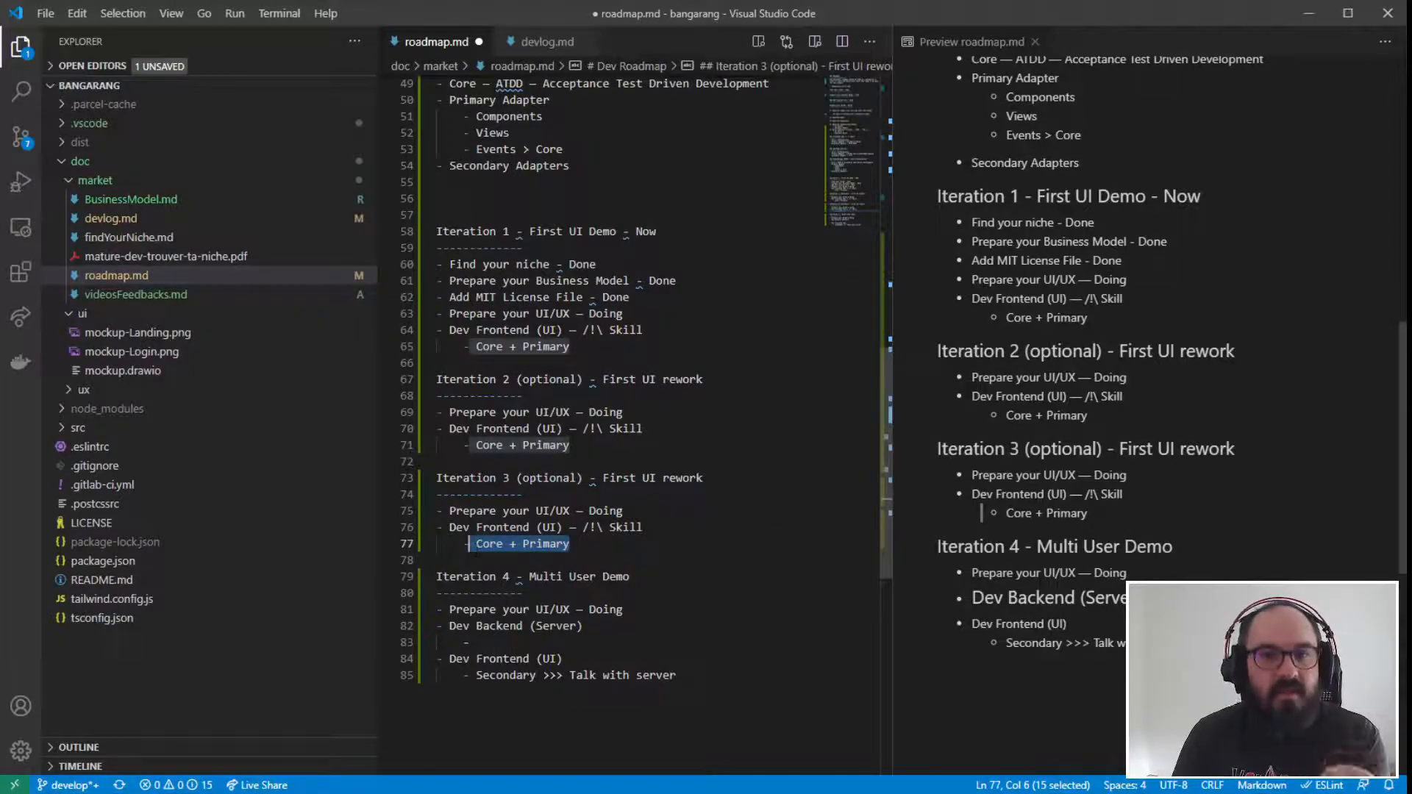
left_click(446, 560)
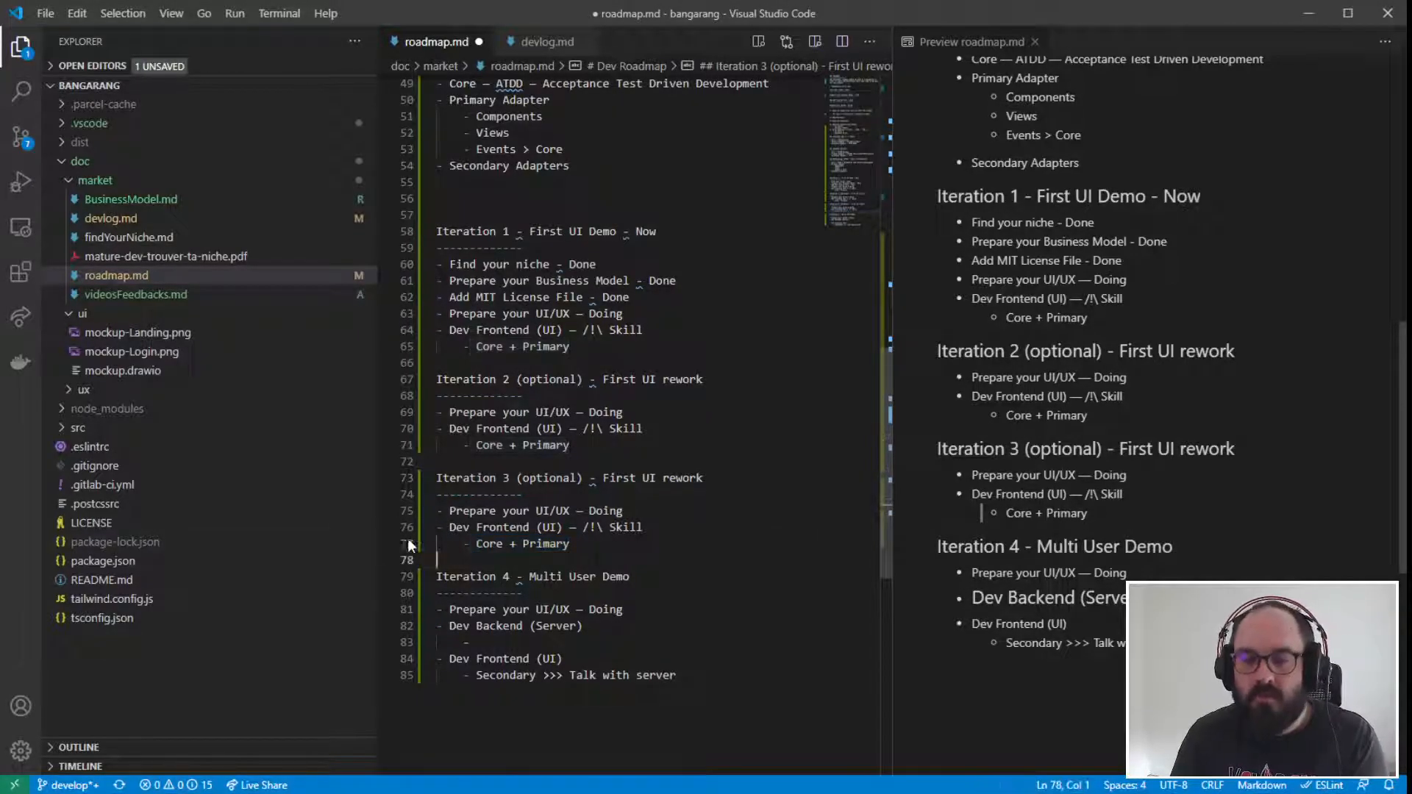
left_click_drag(464, 545, 581, 560)
left_click(584, 560)
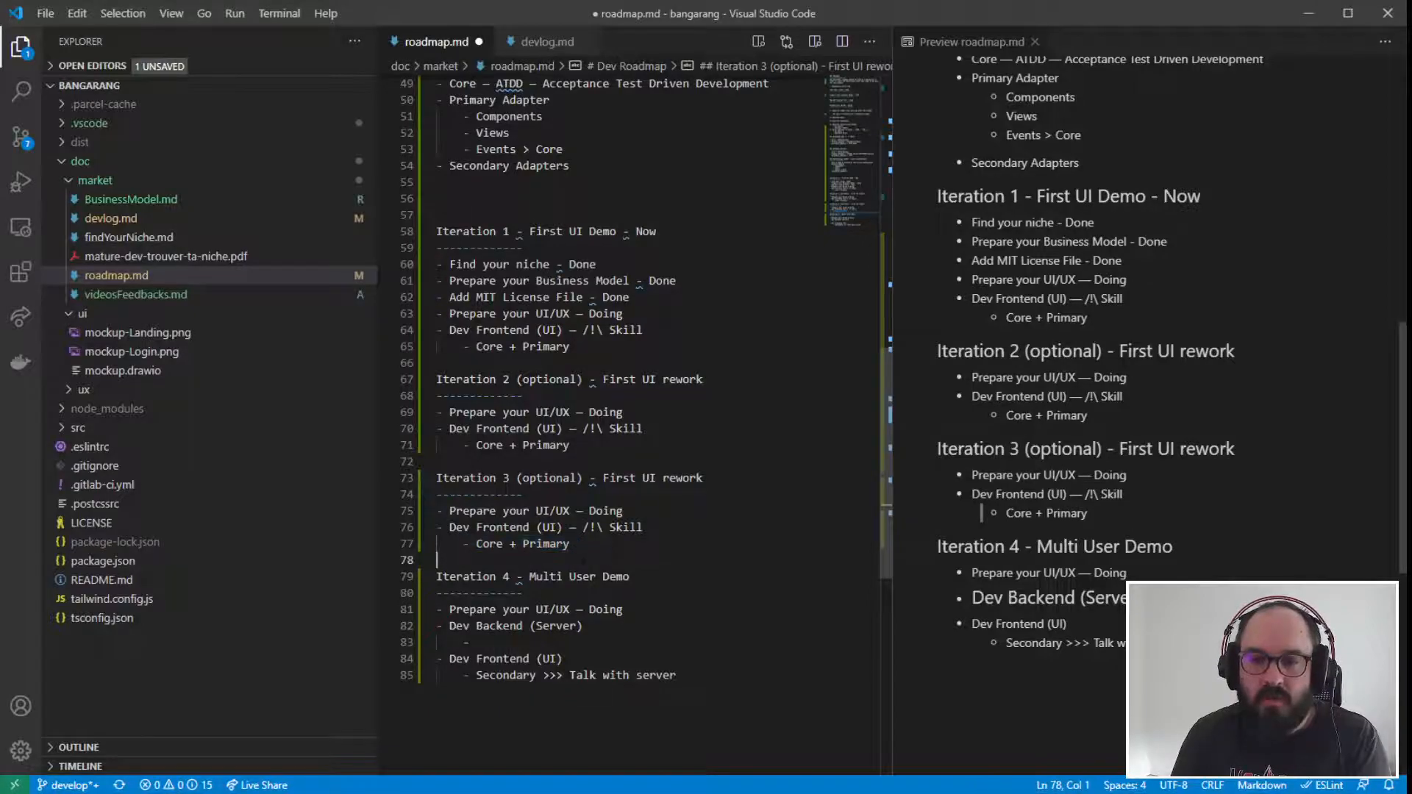
left_click(489, 544)
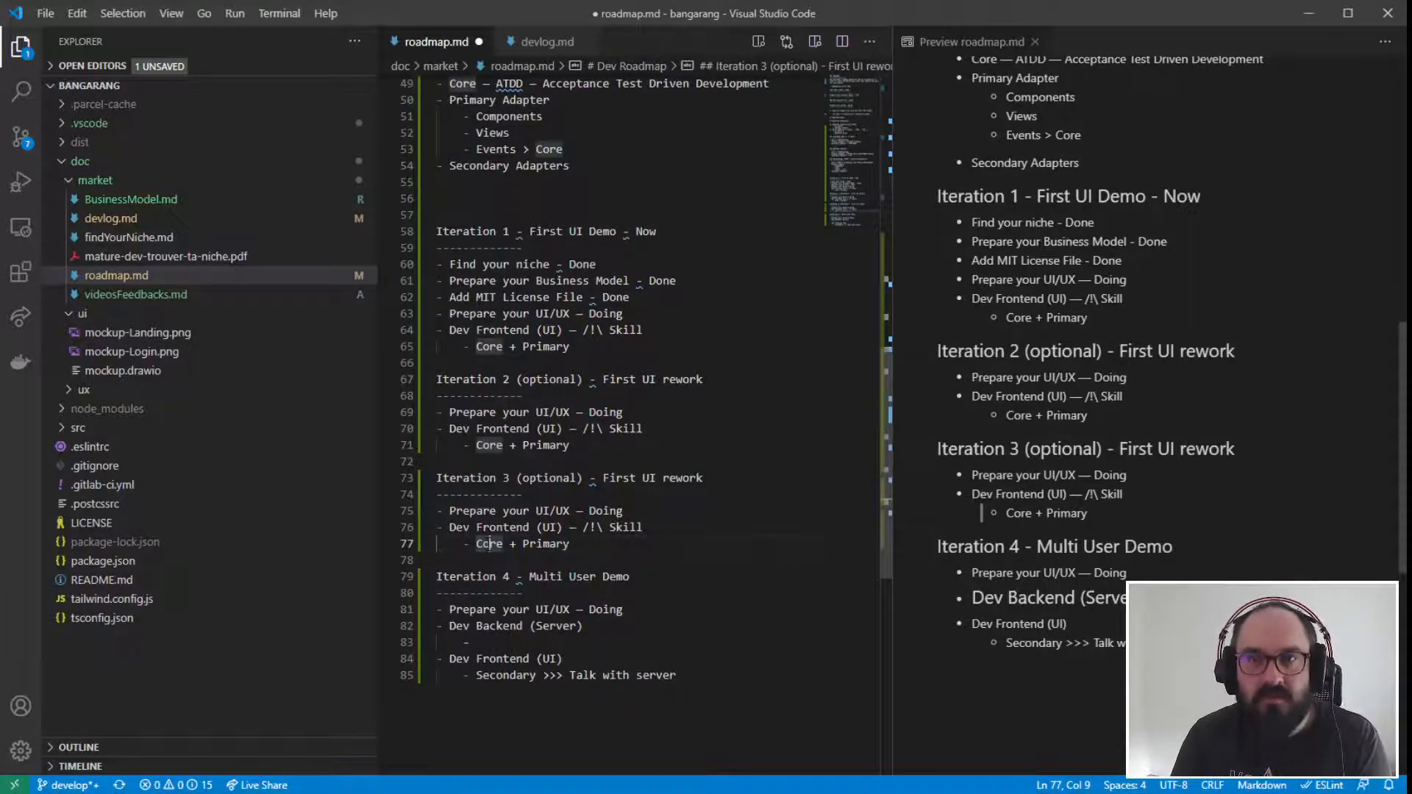
left_click(609, 576)
left_click(646, 528)
left_click(437, 546)
left_click(677, 676)
- Fill the empty sub-item under "Dev Backend (Server)" with "Core + Primary"
scroll(632, 368, "down", 3)
left_click(502, 515)
type("Core")
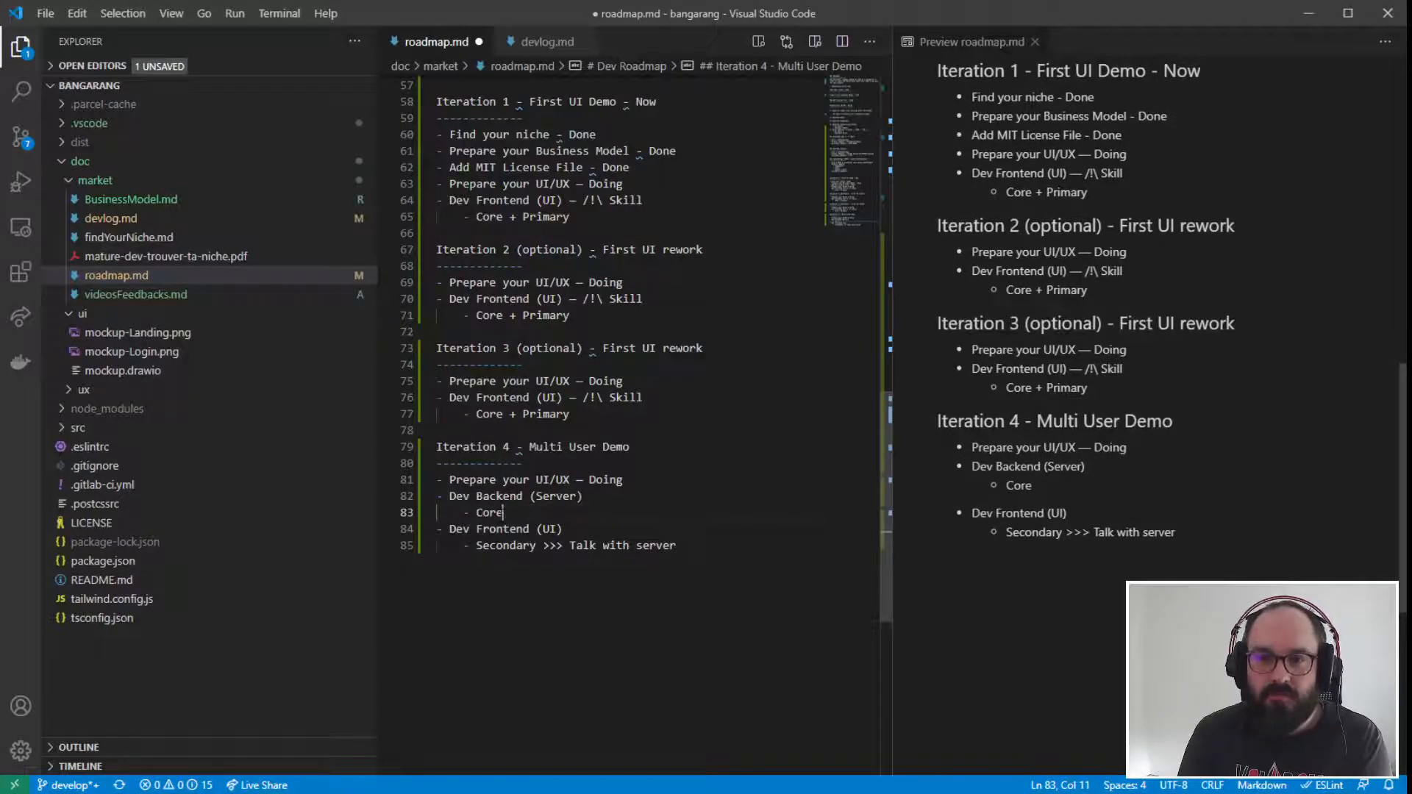
type(" + Pri")
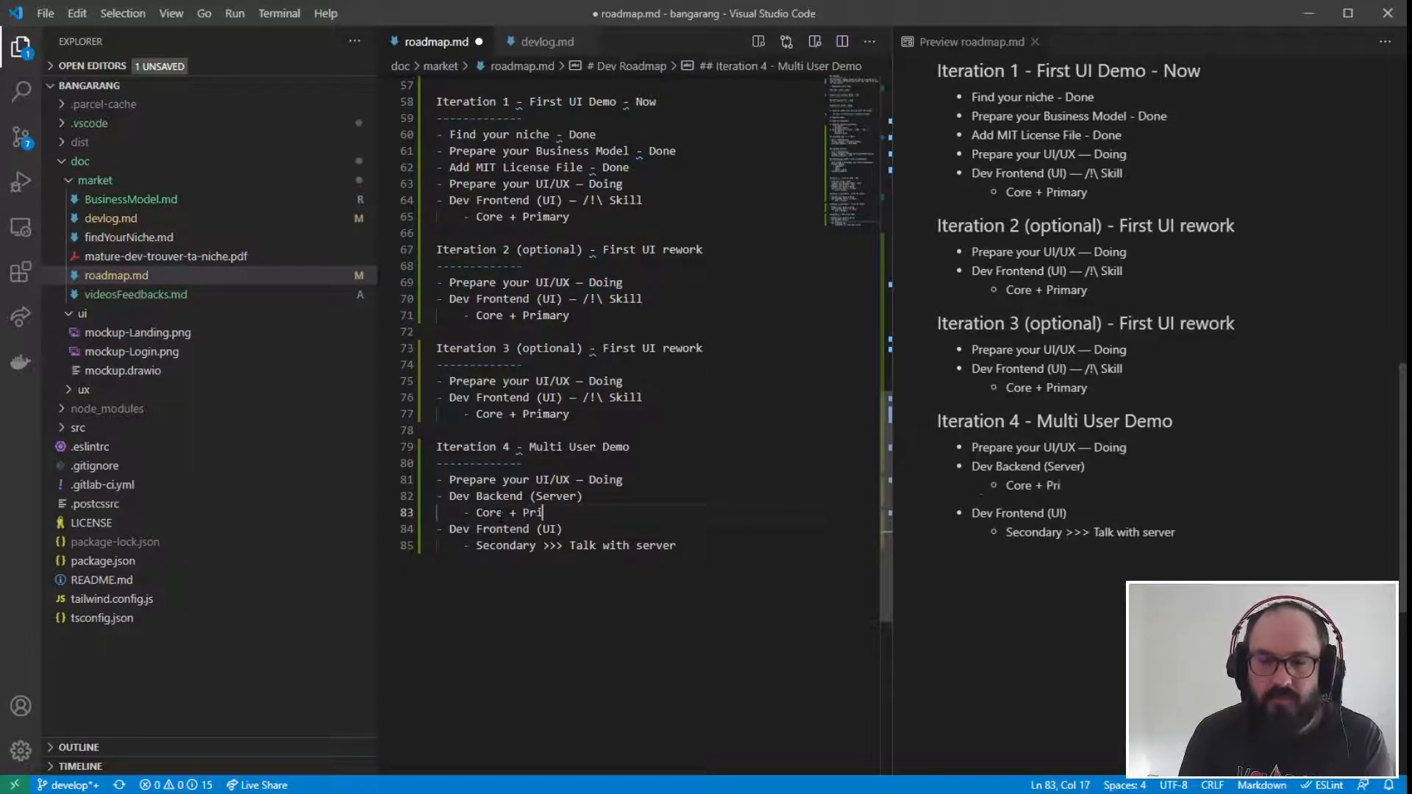
type("mary")
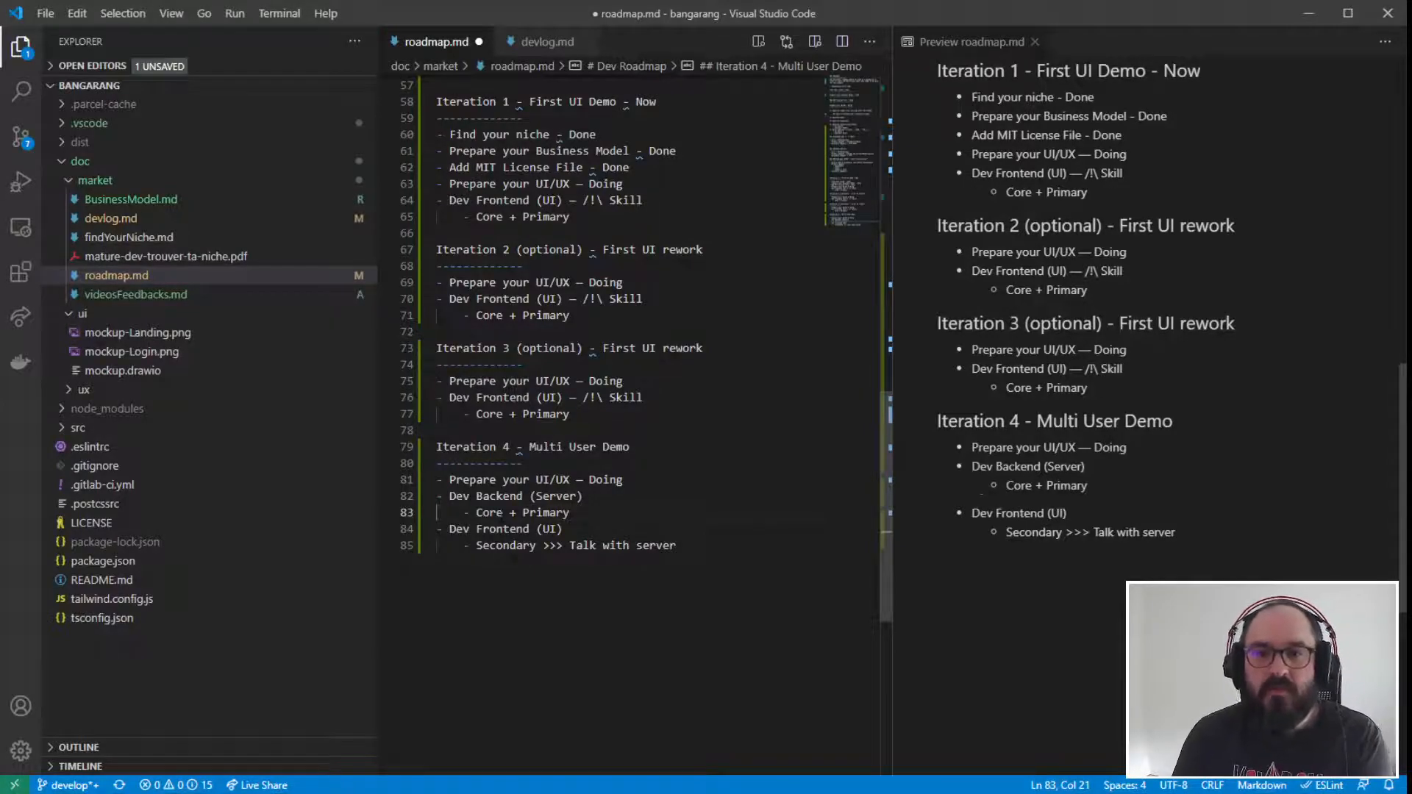
key("ctrl+shift+Left")
left_click(470, 546)
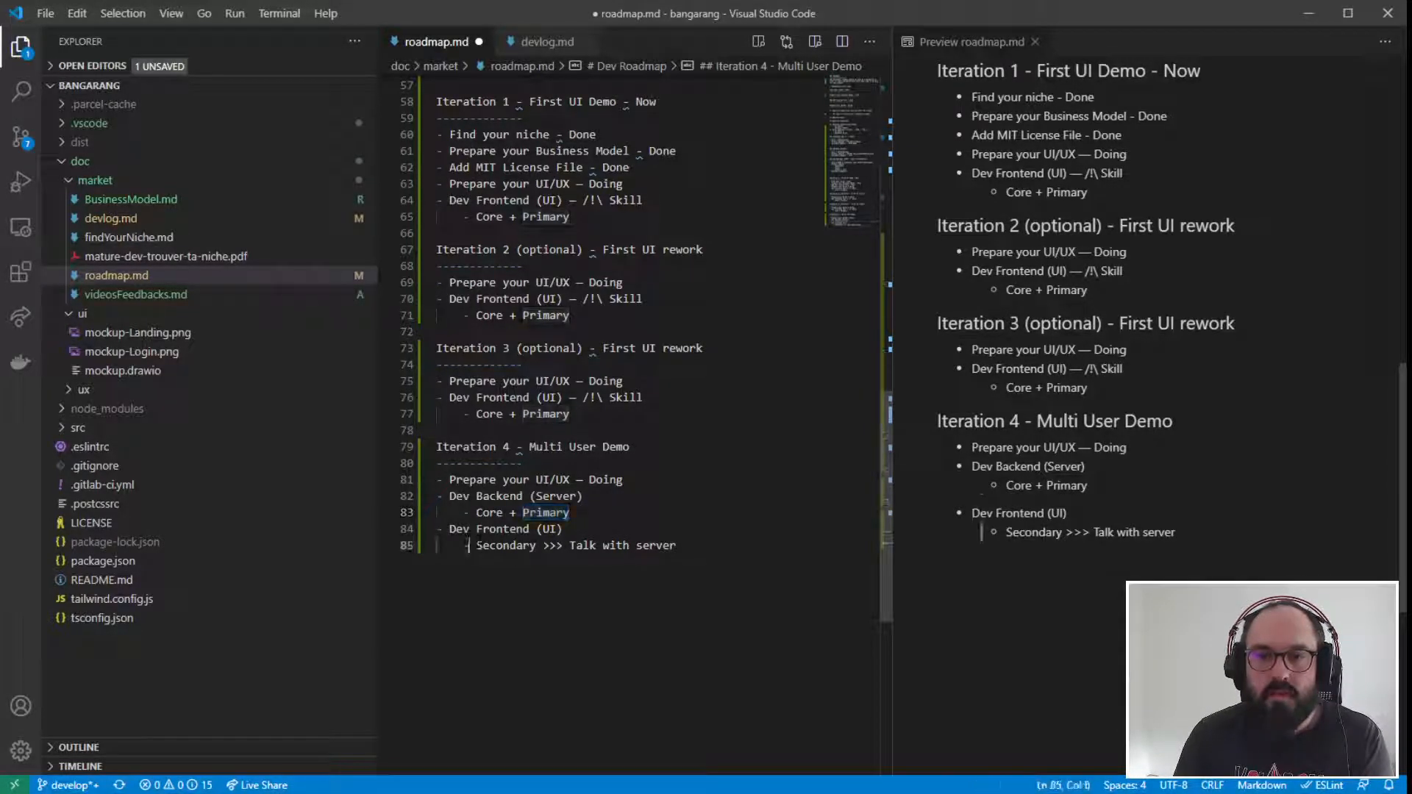
- Leave six blank lines after the end of the Iteration 4 section and start an unindented line below them
left_click(728, 551)
key("Return")
key("Return")
key("Return")
key("Return")
key("Return")
key("Return")
key("Return")
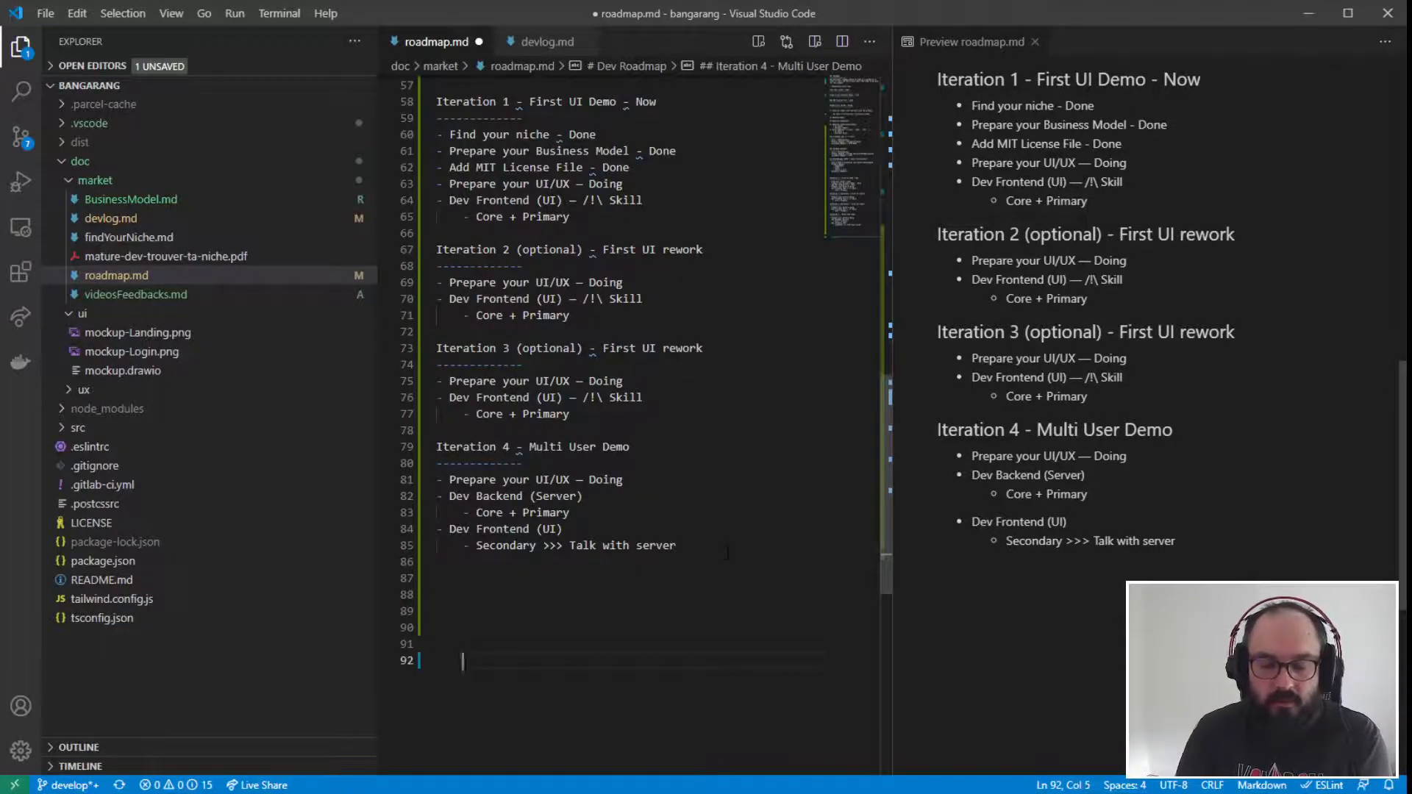
type("U")
key("BackSpace")
key("BackSpace")
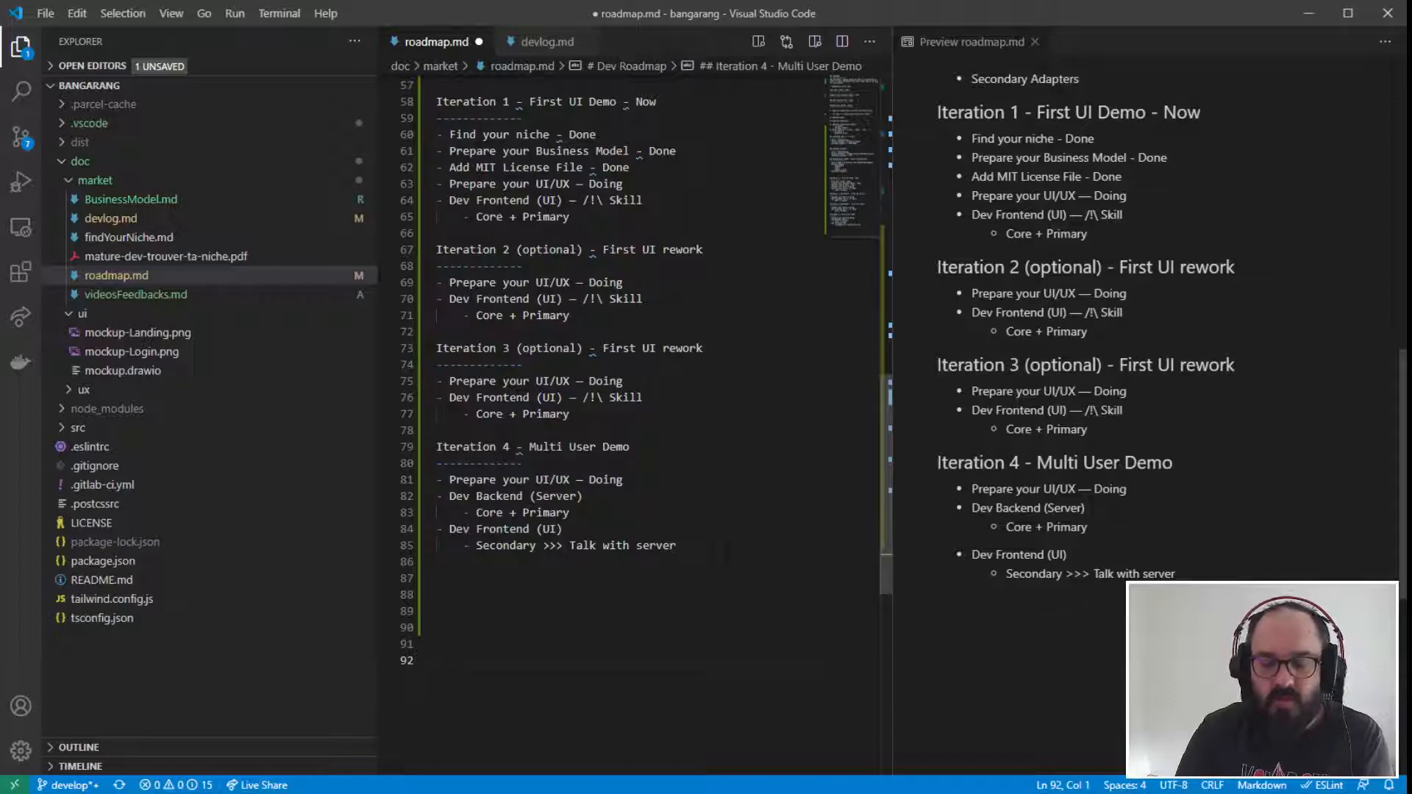
- Begin an architecture flow line at the end of the file with "User >> Primary Adapter"
type("User >> ")
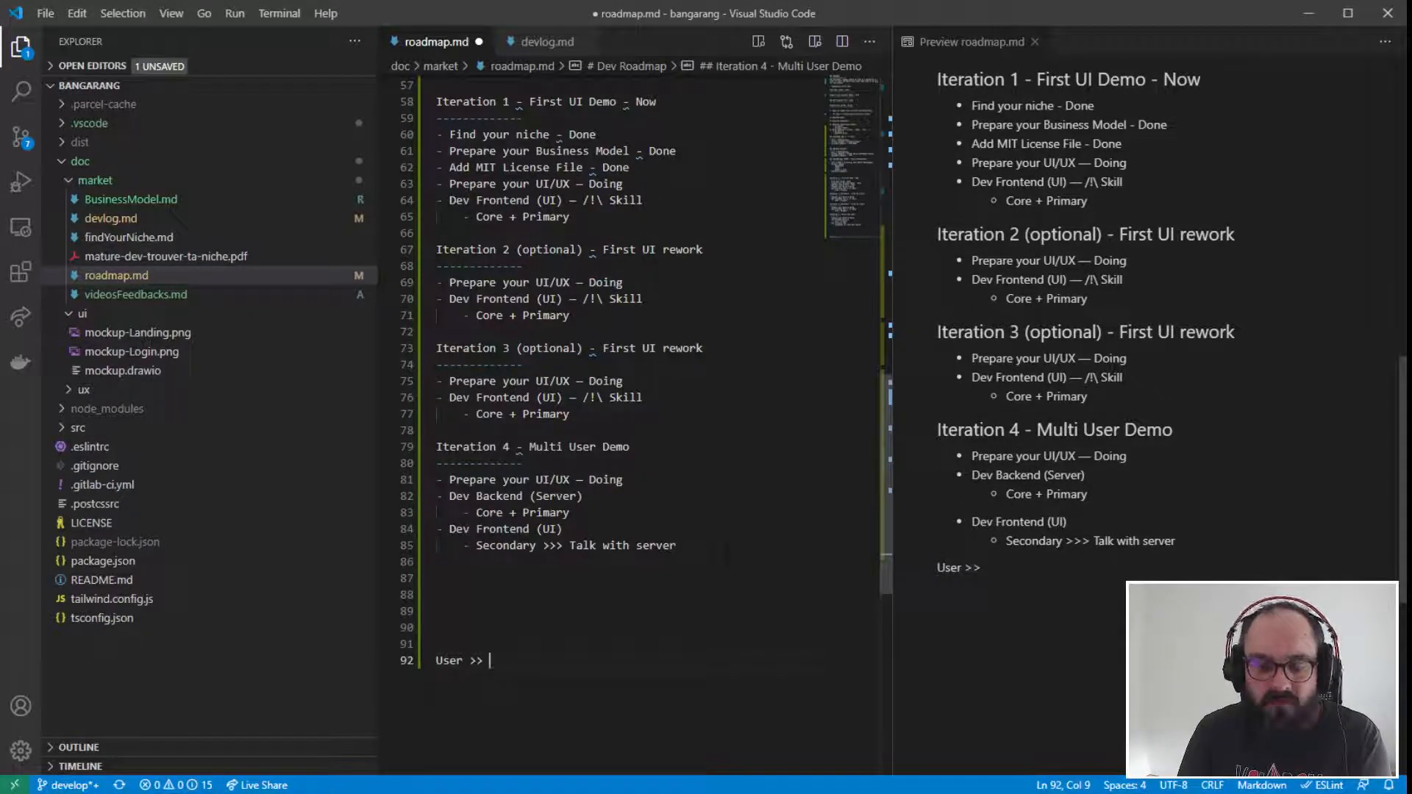
type("Pr")
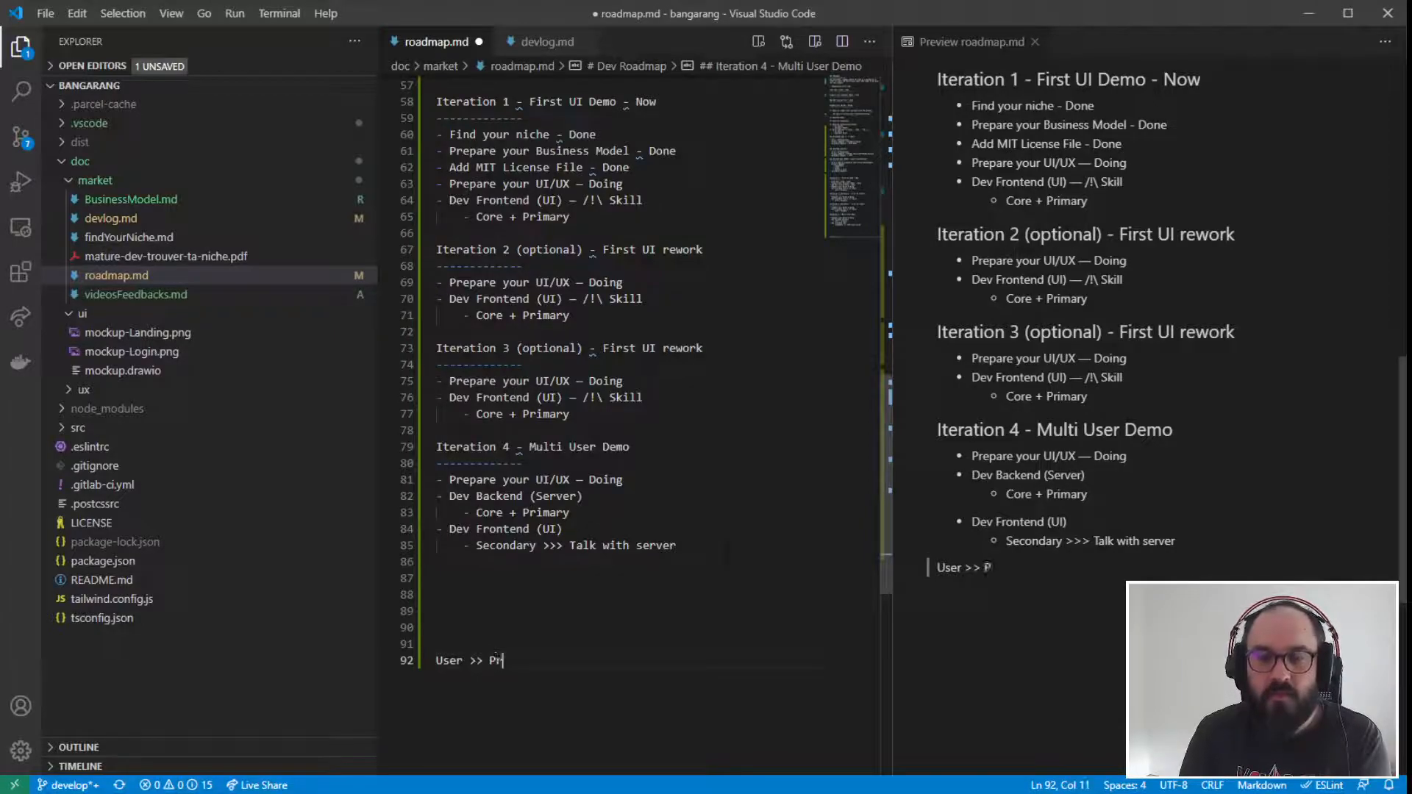
type("imar")
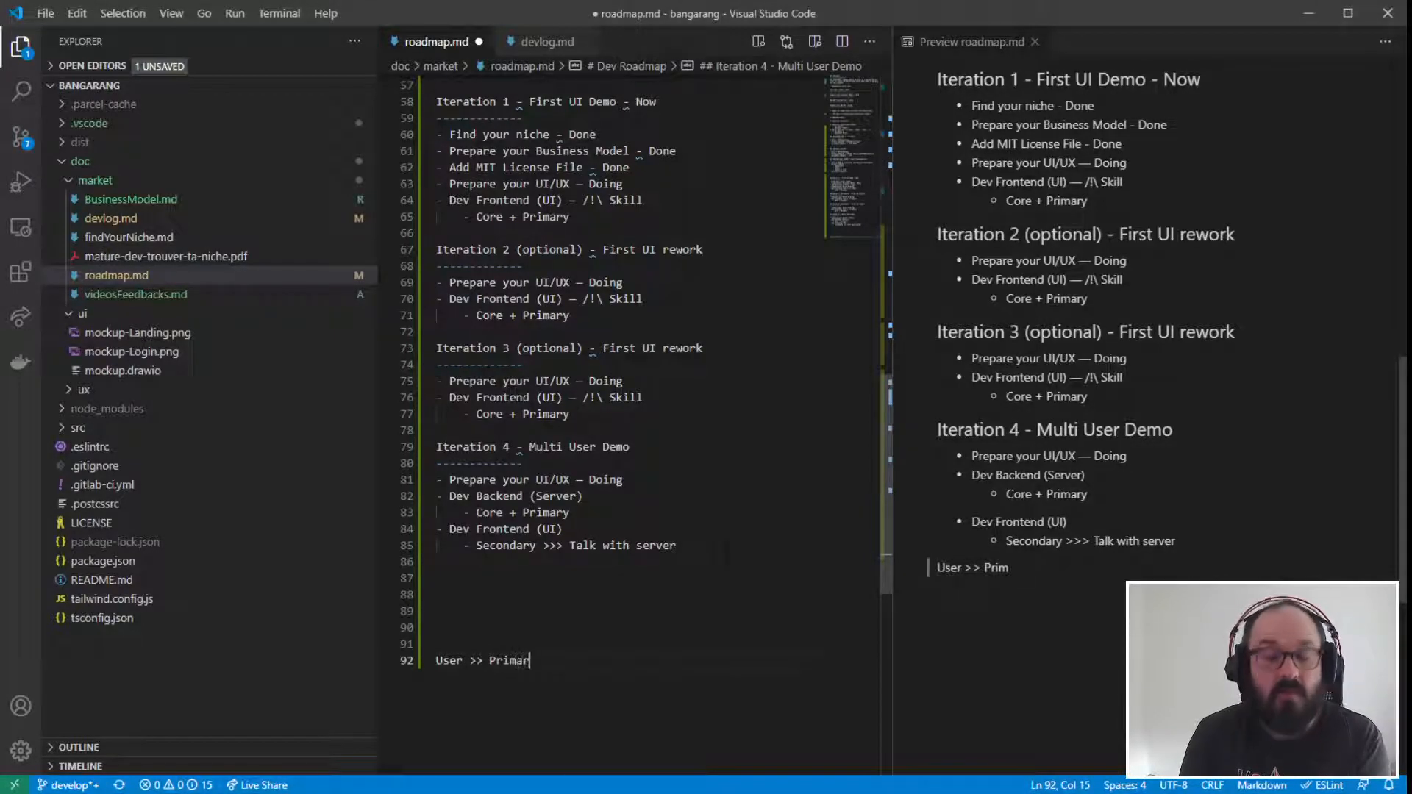
type("y Adapter")
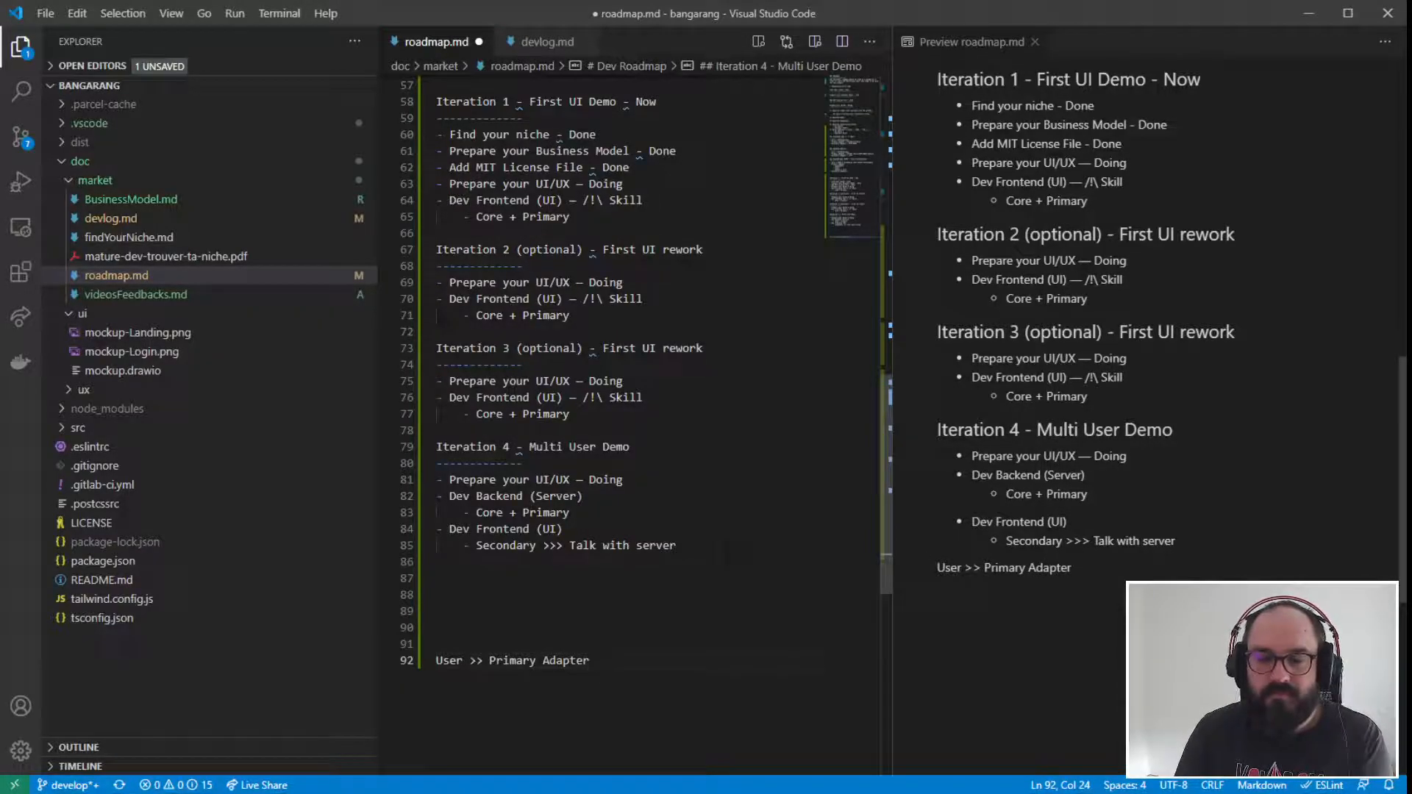
type(" >> co")
- Mark the flow line's primary adapter as "(UI)" and extend the line with ">> Core (UI)"
key("Left")
key("Left")
key("Left")
key("Left")
key("Left")
key("Left")
key("Left")
key("Right")
type("(UI)")
key("Right")
key("Right")
key("Right")
key("Right")
key("Right")
key("Right")
type("re ")
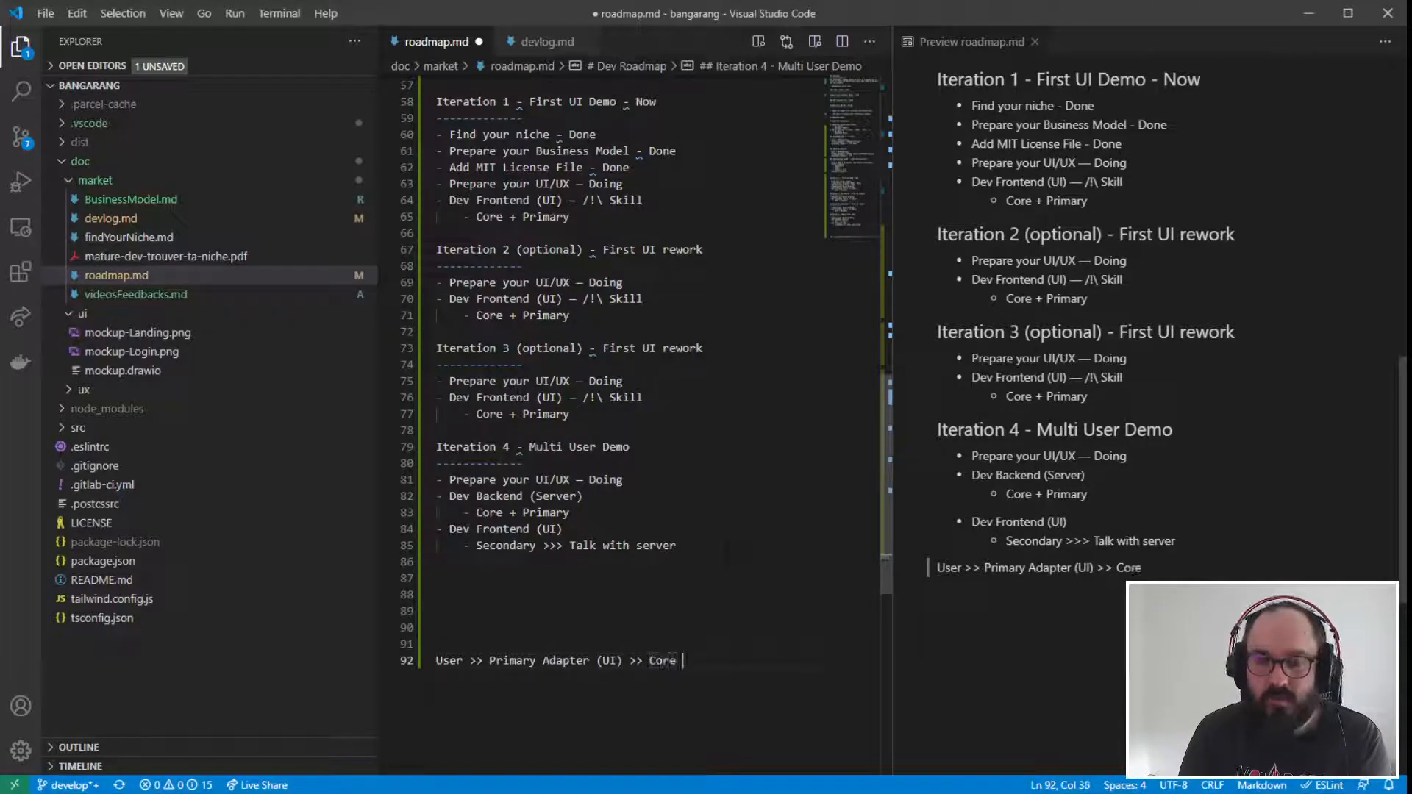
type("(UI)")
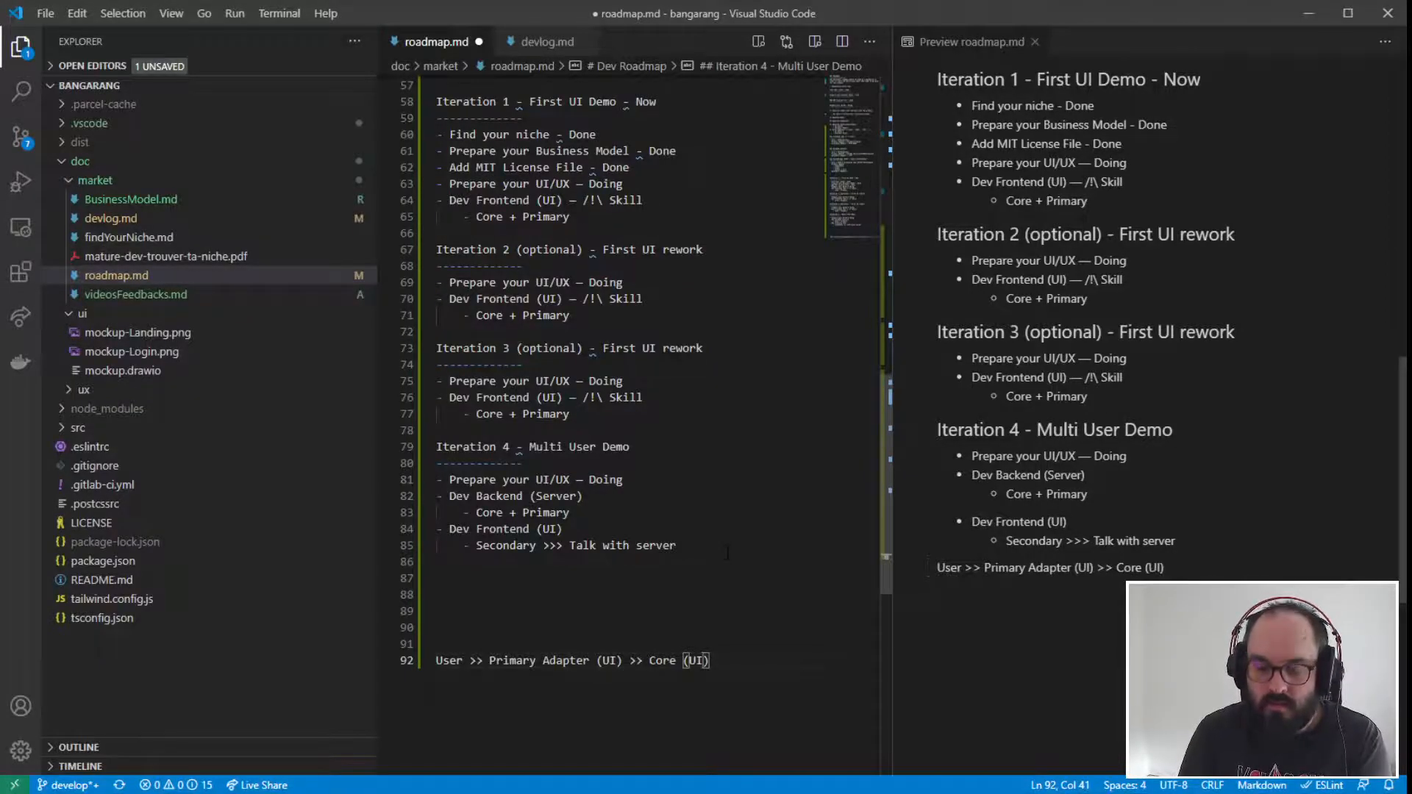
type(" >> ")
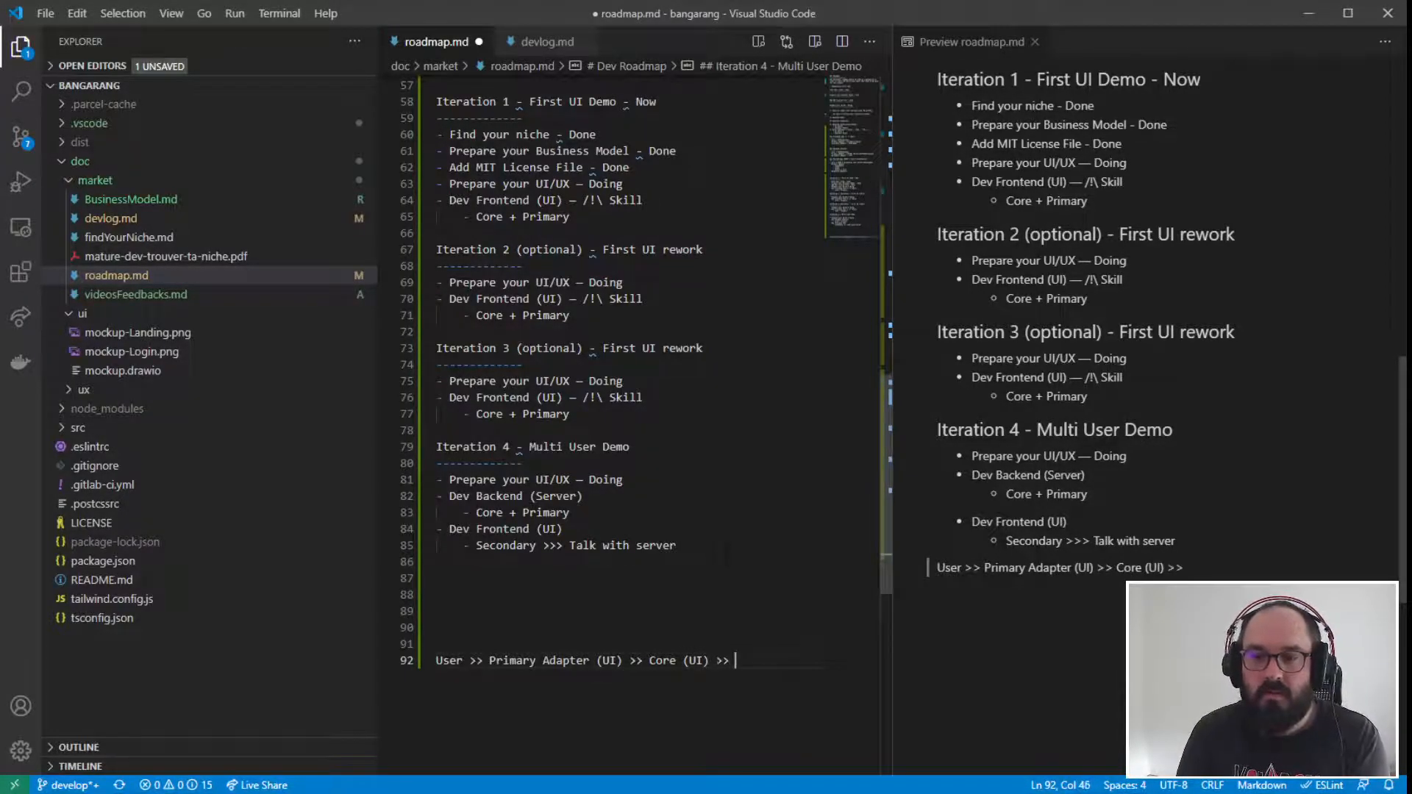
type("Secondary")
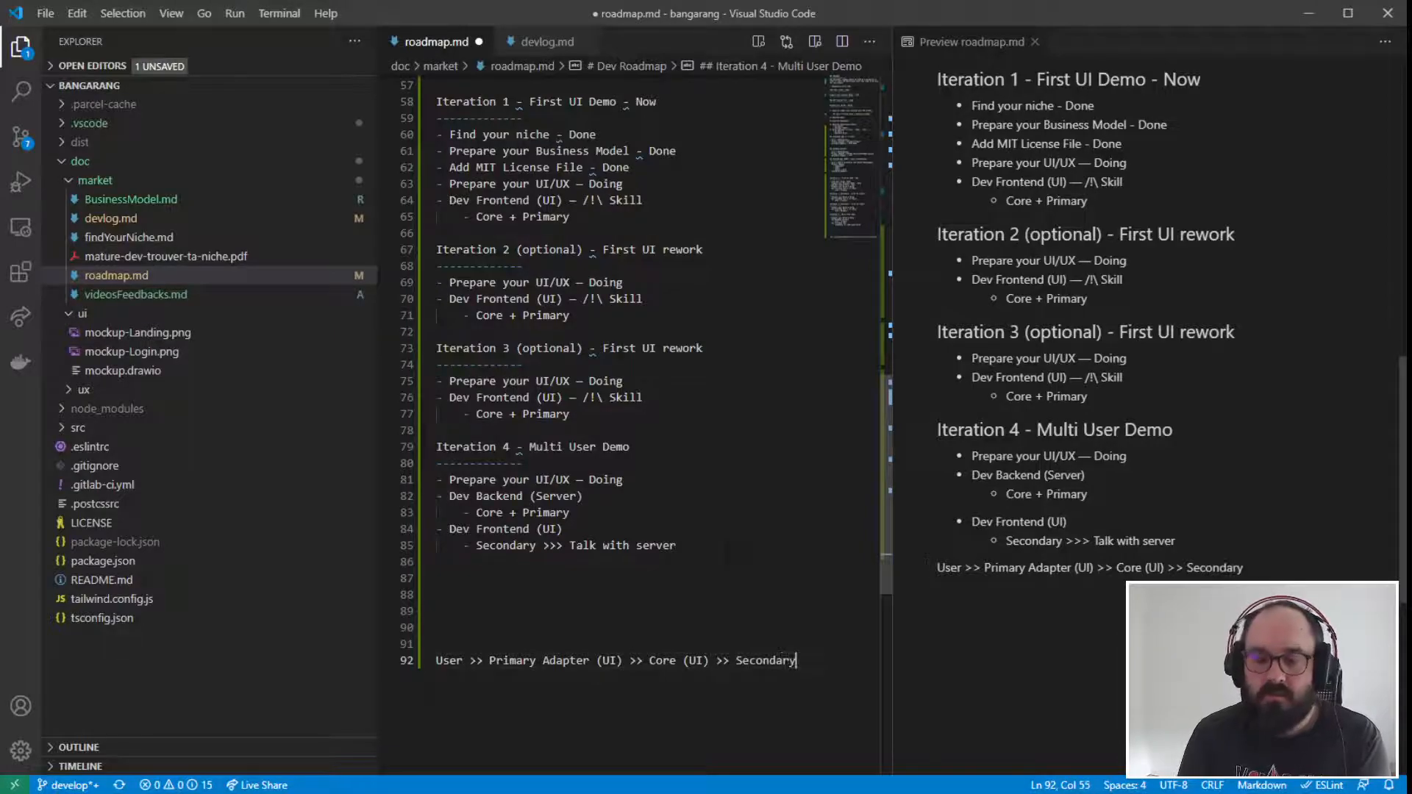
type(" (")
- Extend the flow line with ">> Secondary Adapter (UI)" after the UI core
key("Left")
key("Left")
type("Adapter")
key("Right")
key("Right")
type("UI")
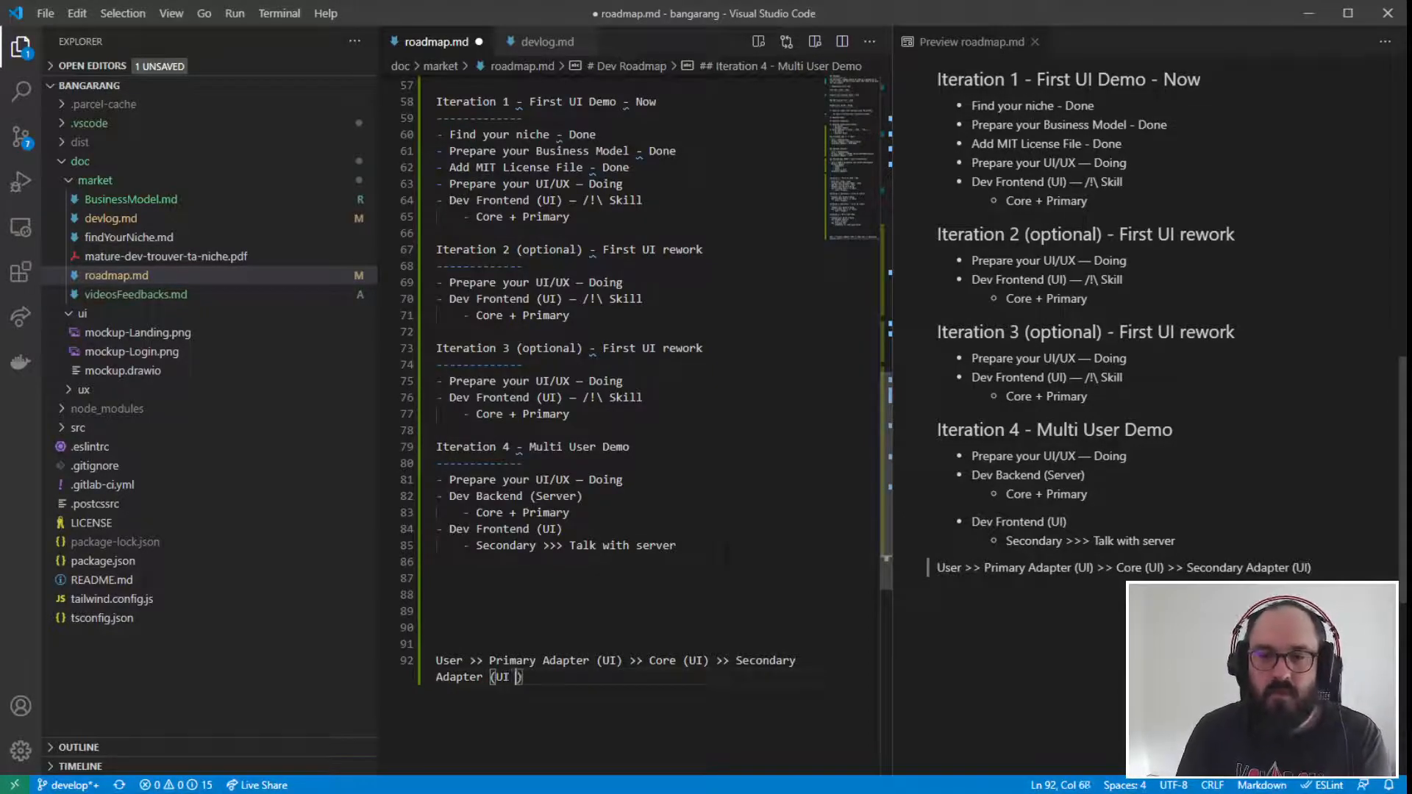
key("Right")
- Extend the flow line with ">> Primary Adapter (Server) >>" after the UI secondary adapter
type(">> ")
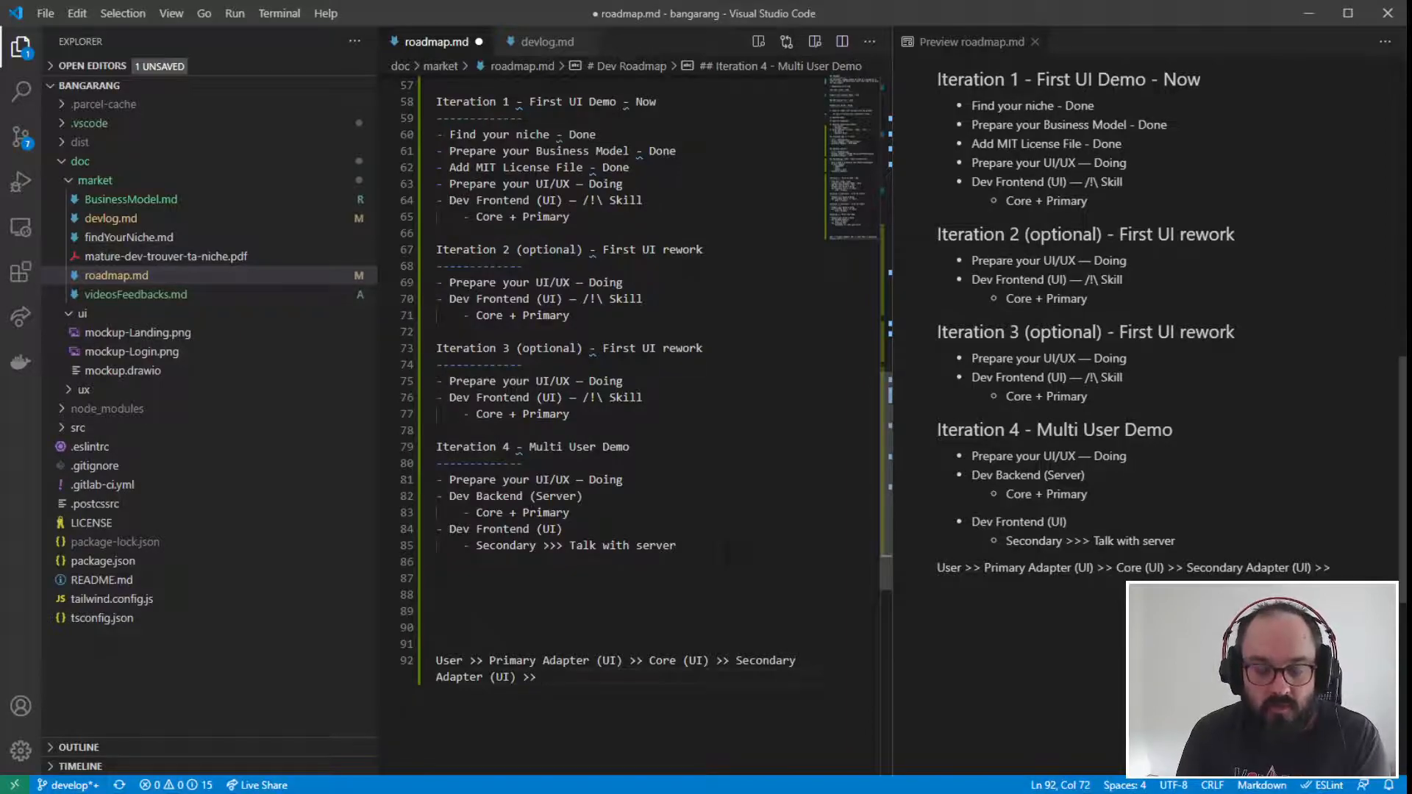
type("Primary")
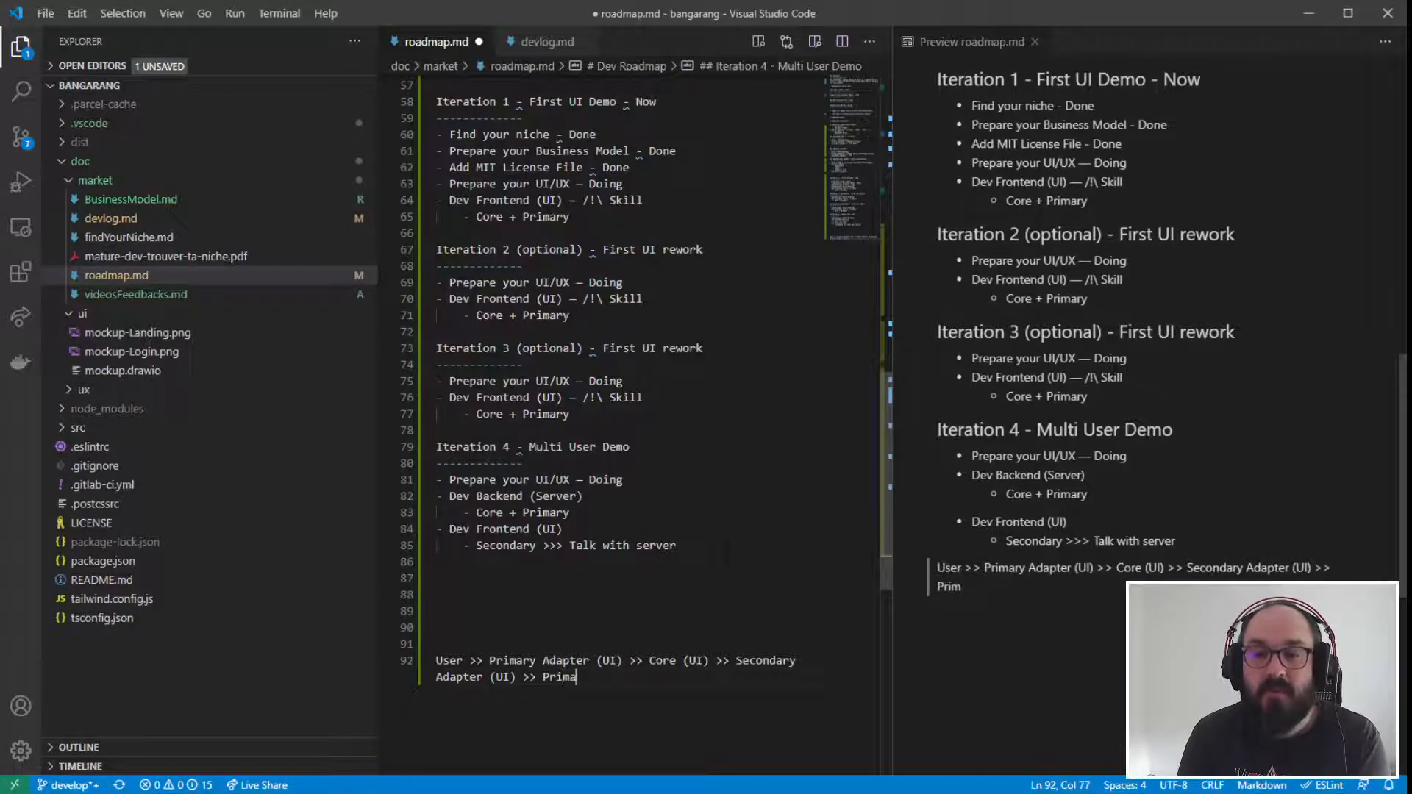
type(" Adapter ")
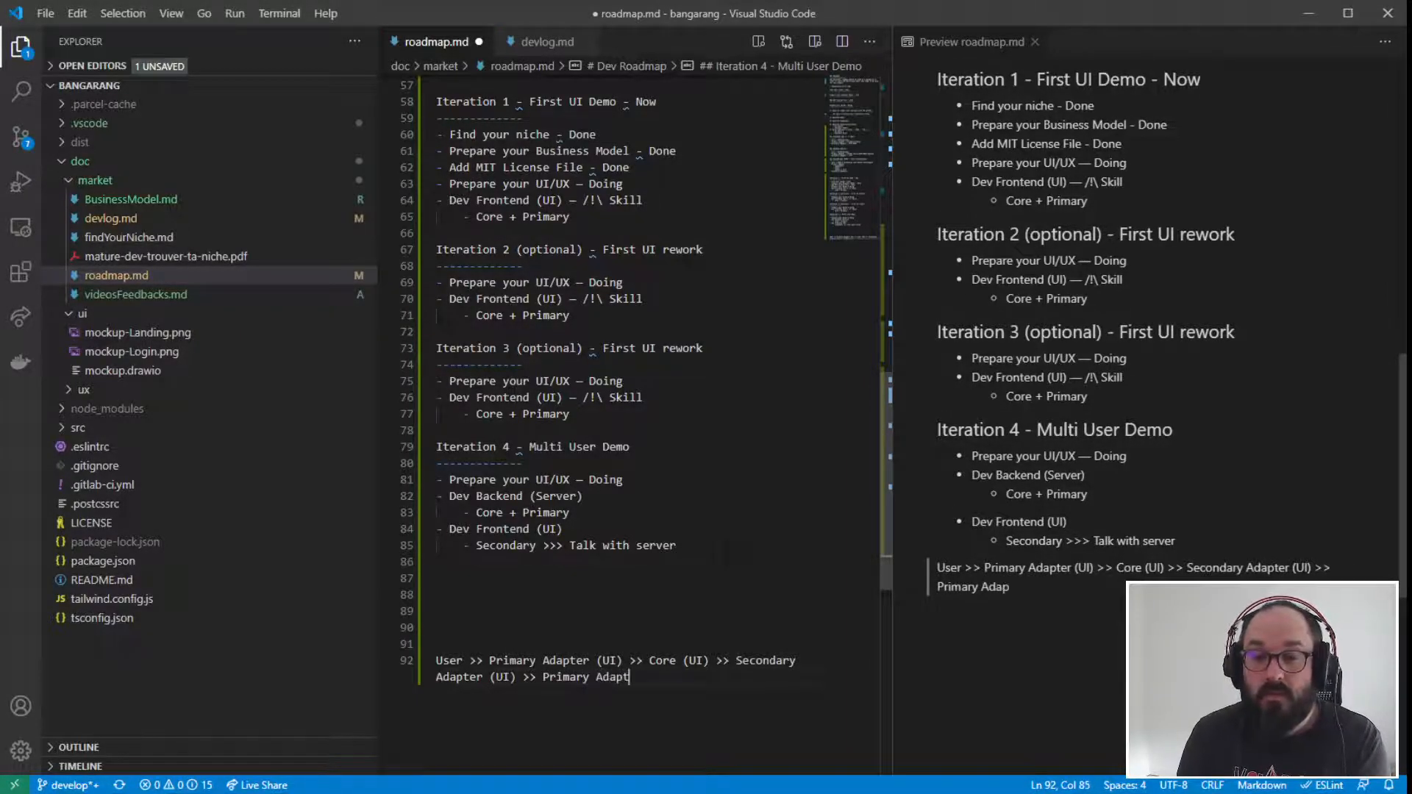
type("(Serve")
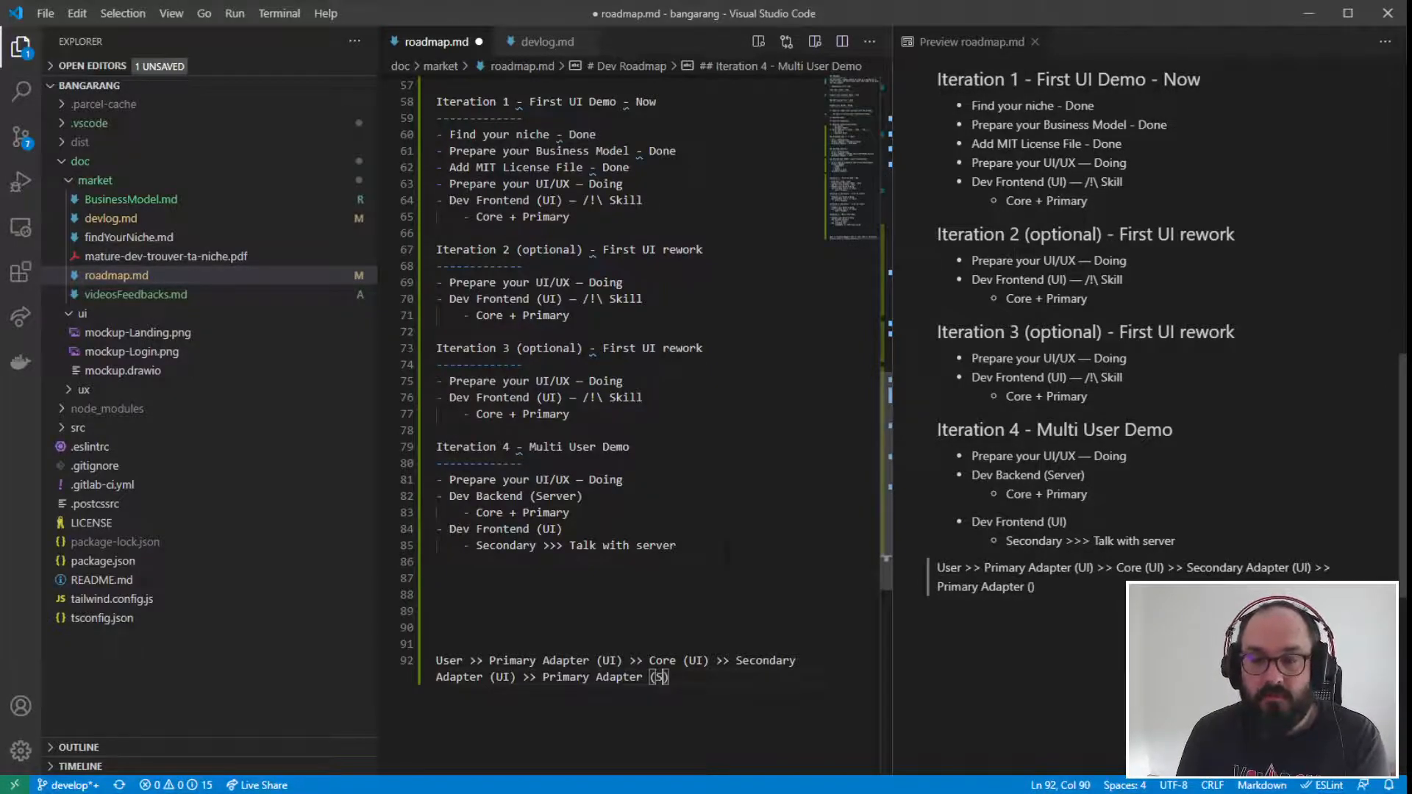
type("r) >> ")
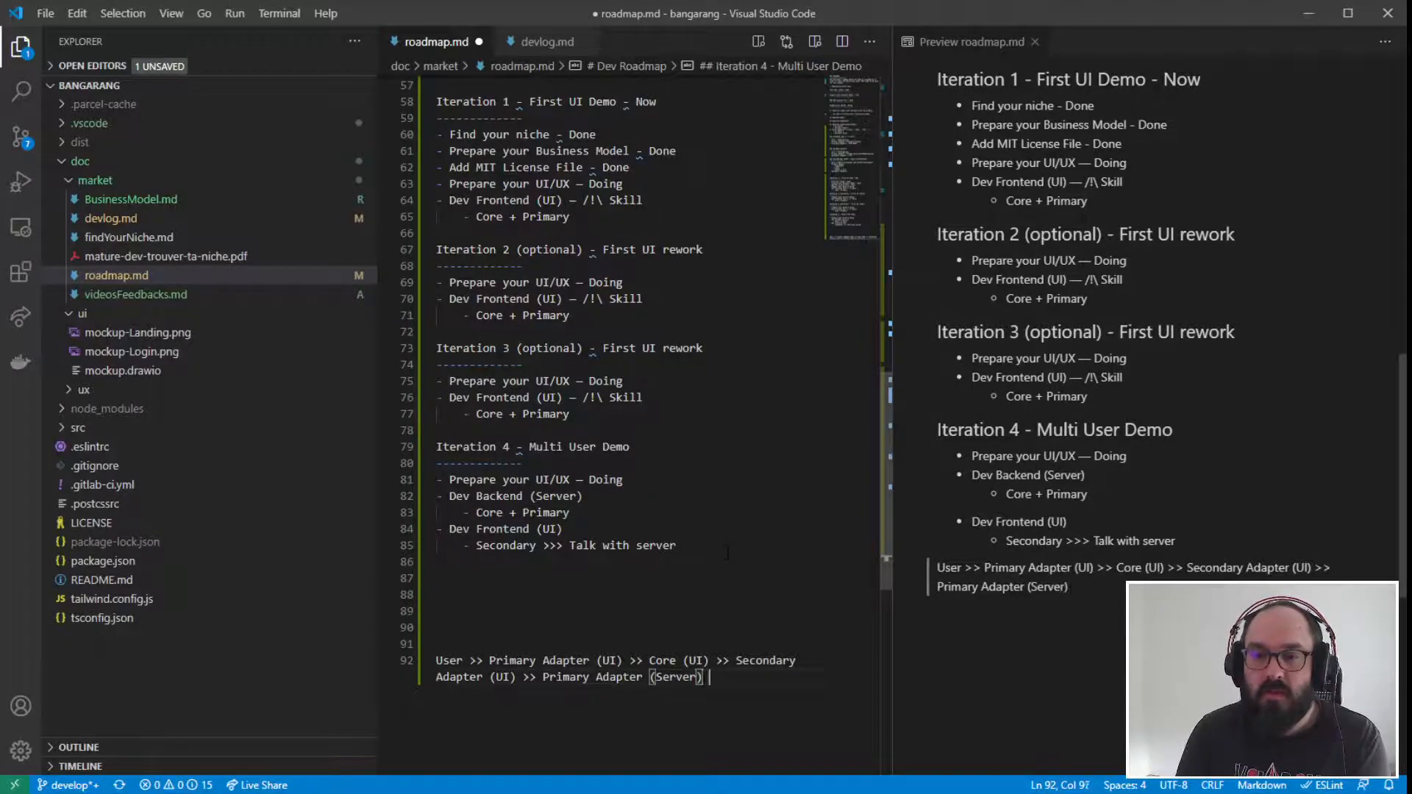
type("Core ")
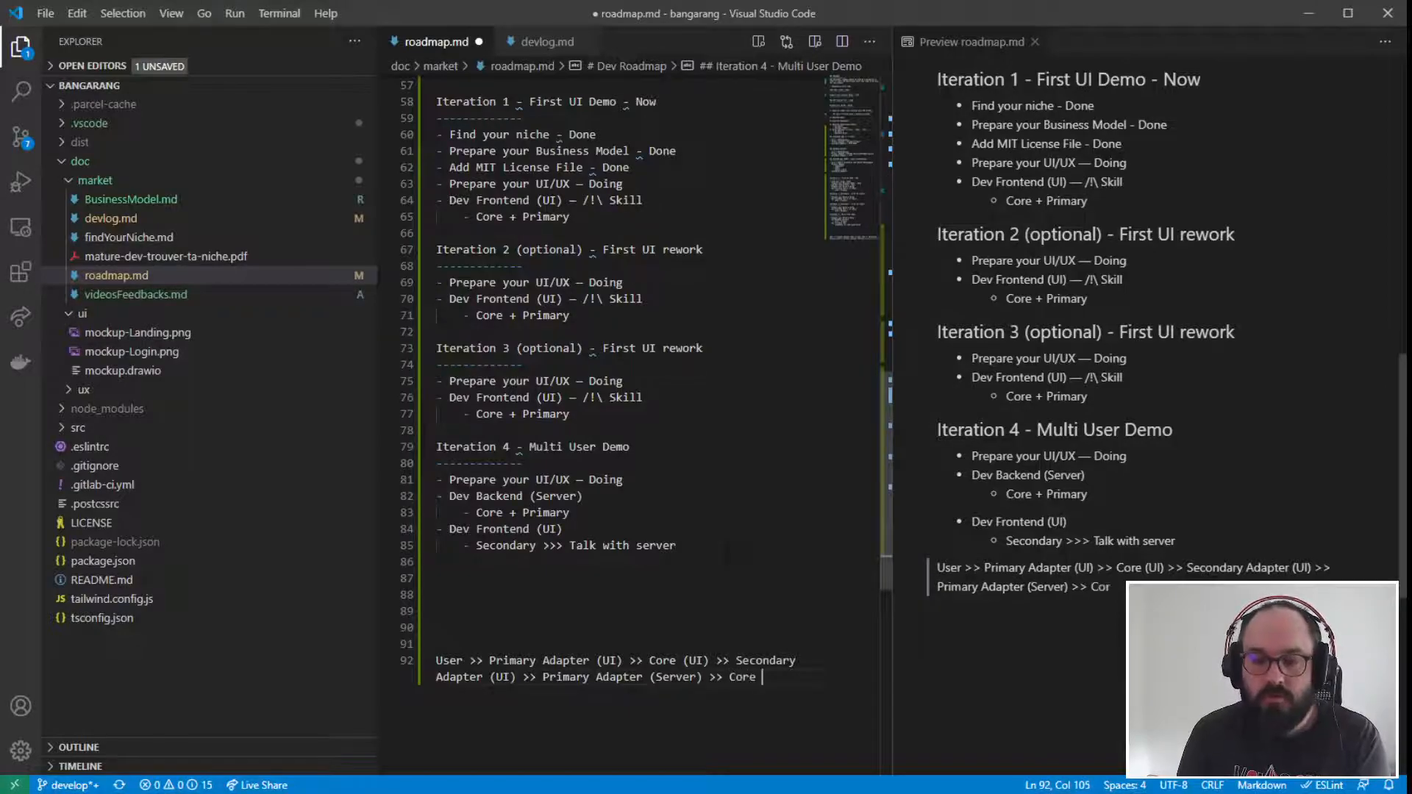
type("(server) ")
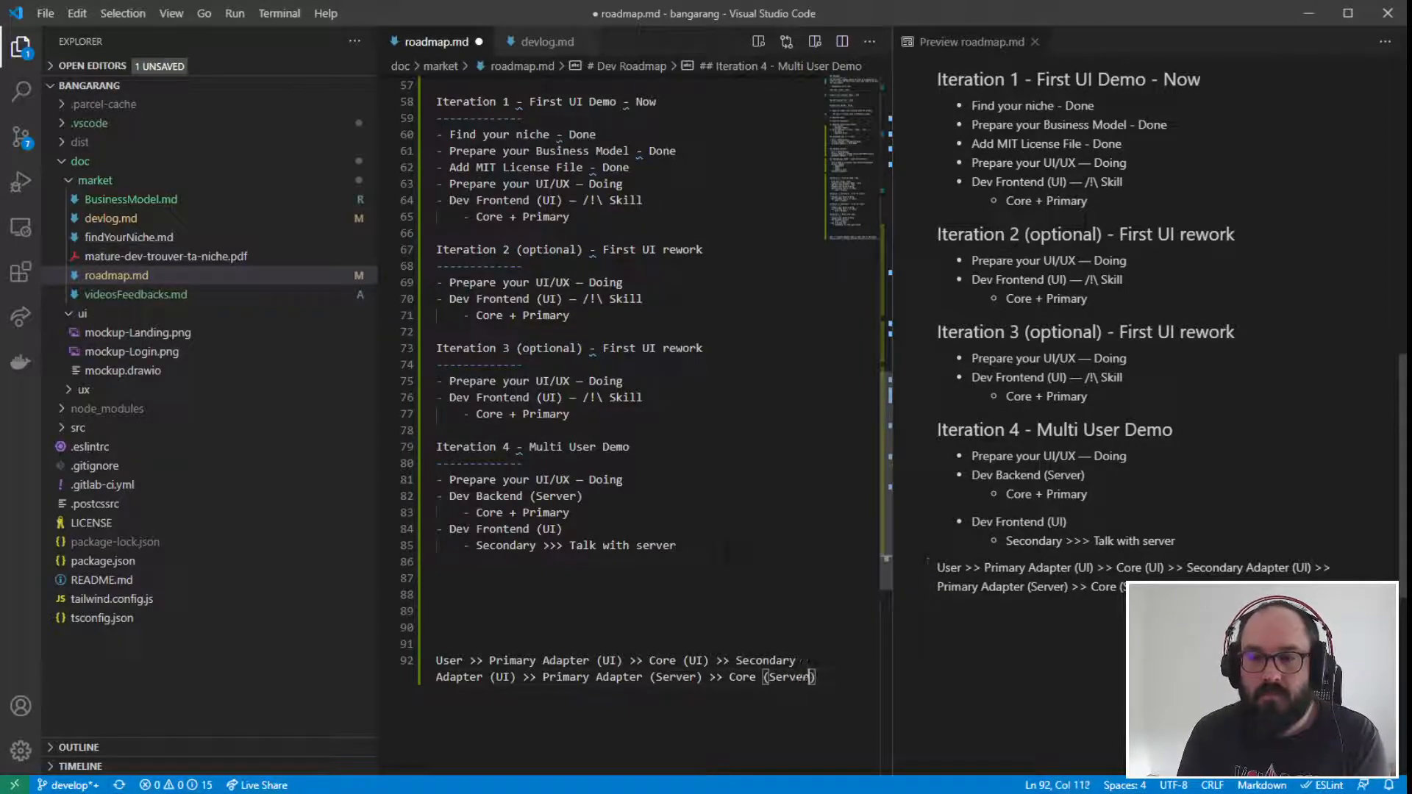
type(">> ")
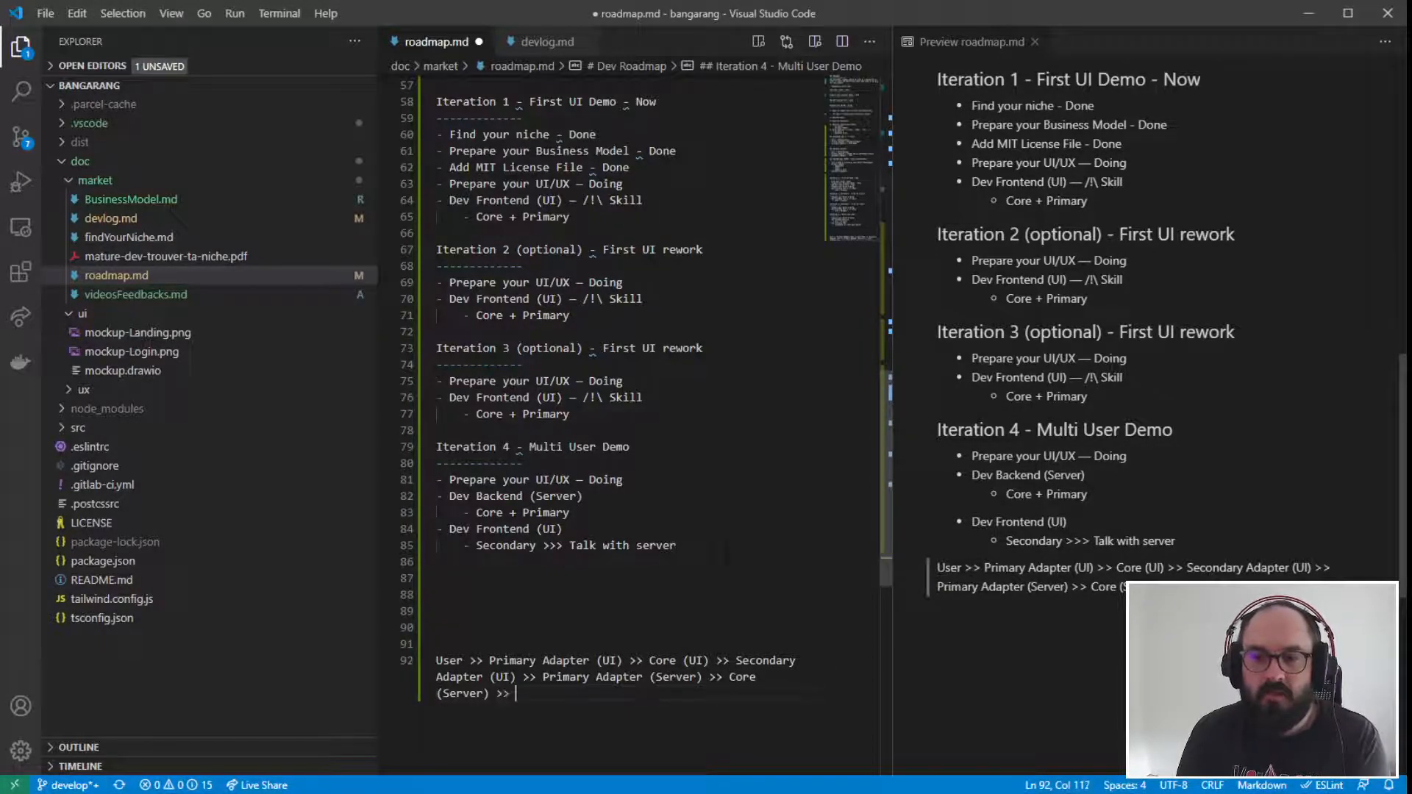
type("Secondary")
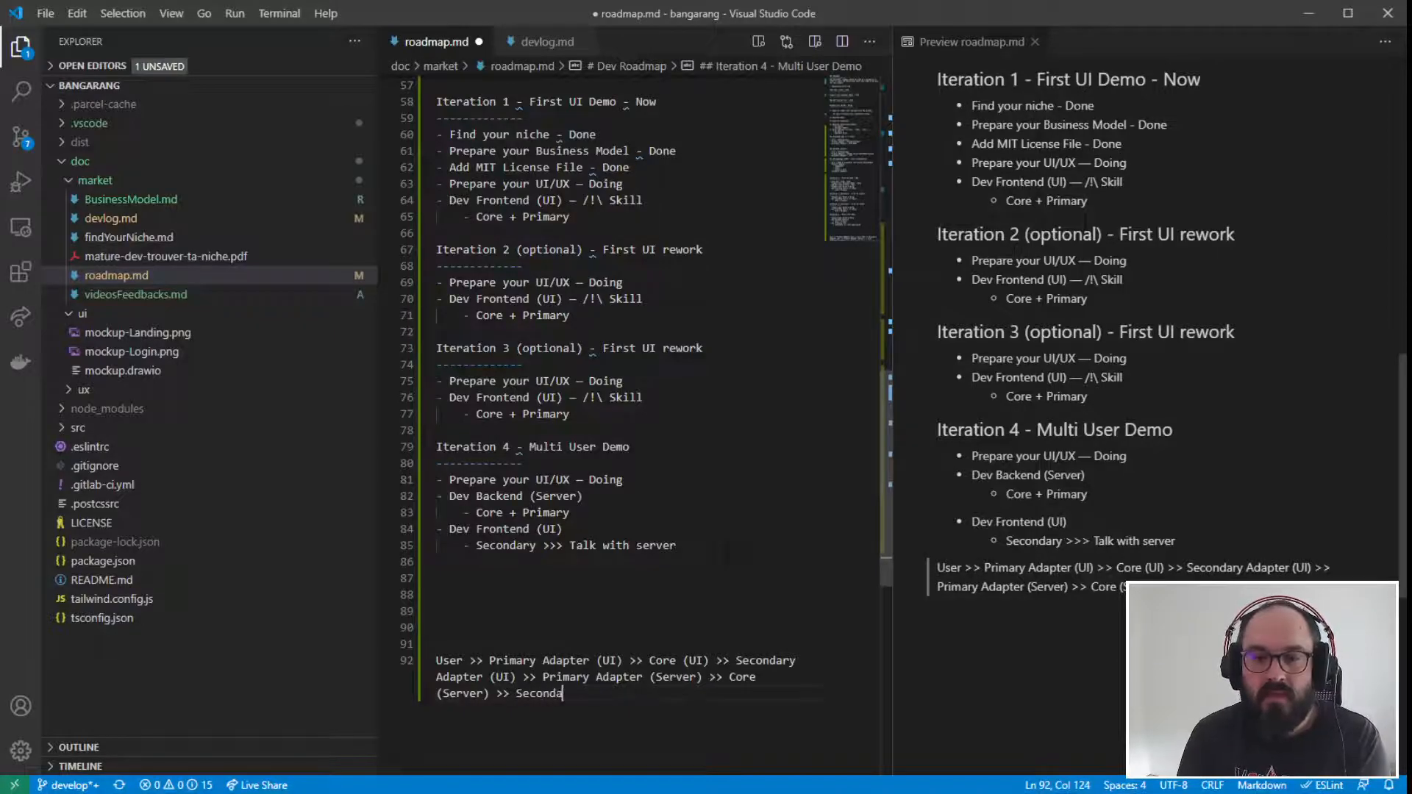
type(" (")
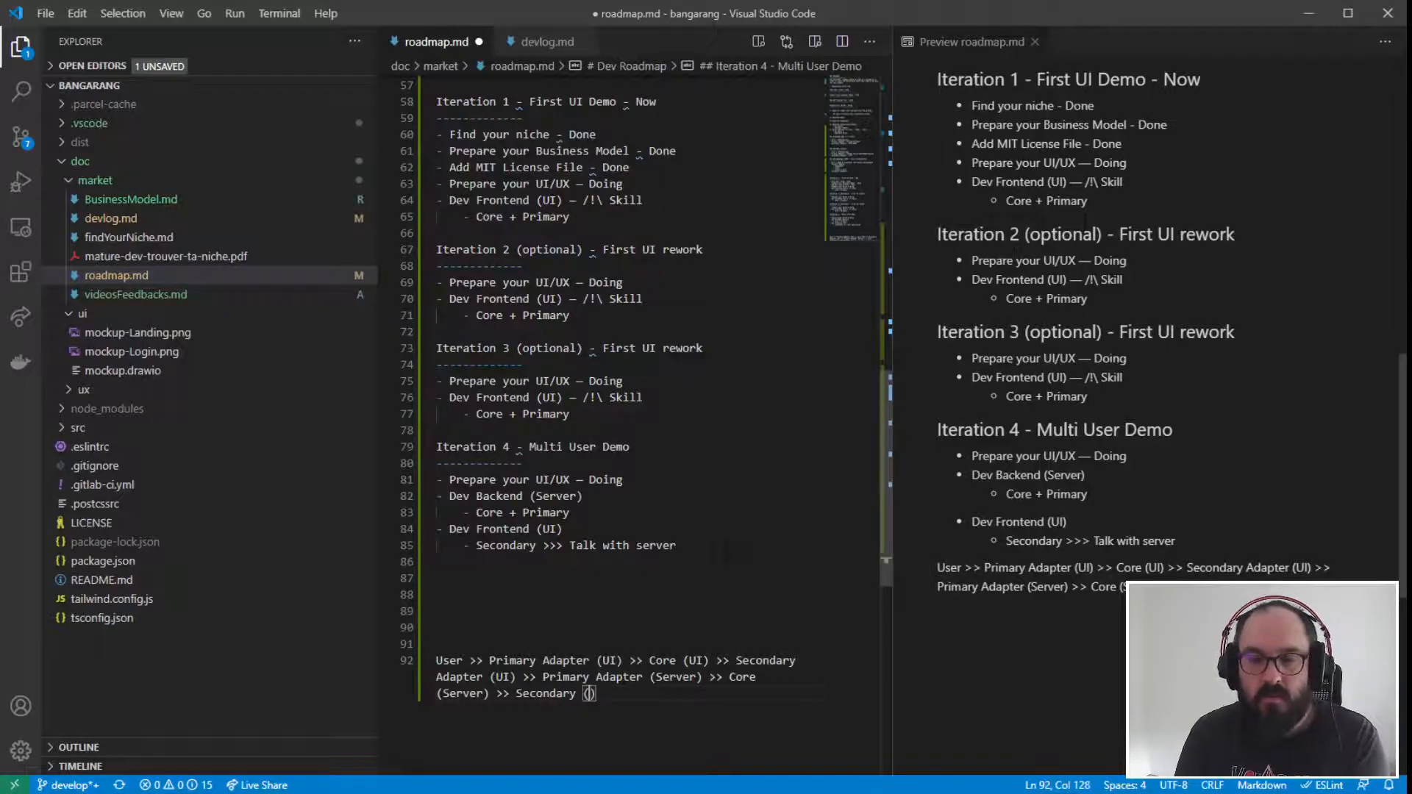
type("S")
type("Adapter")
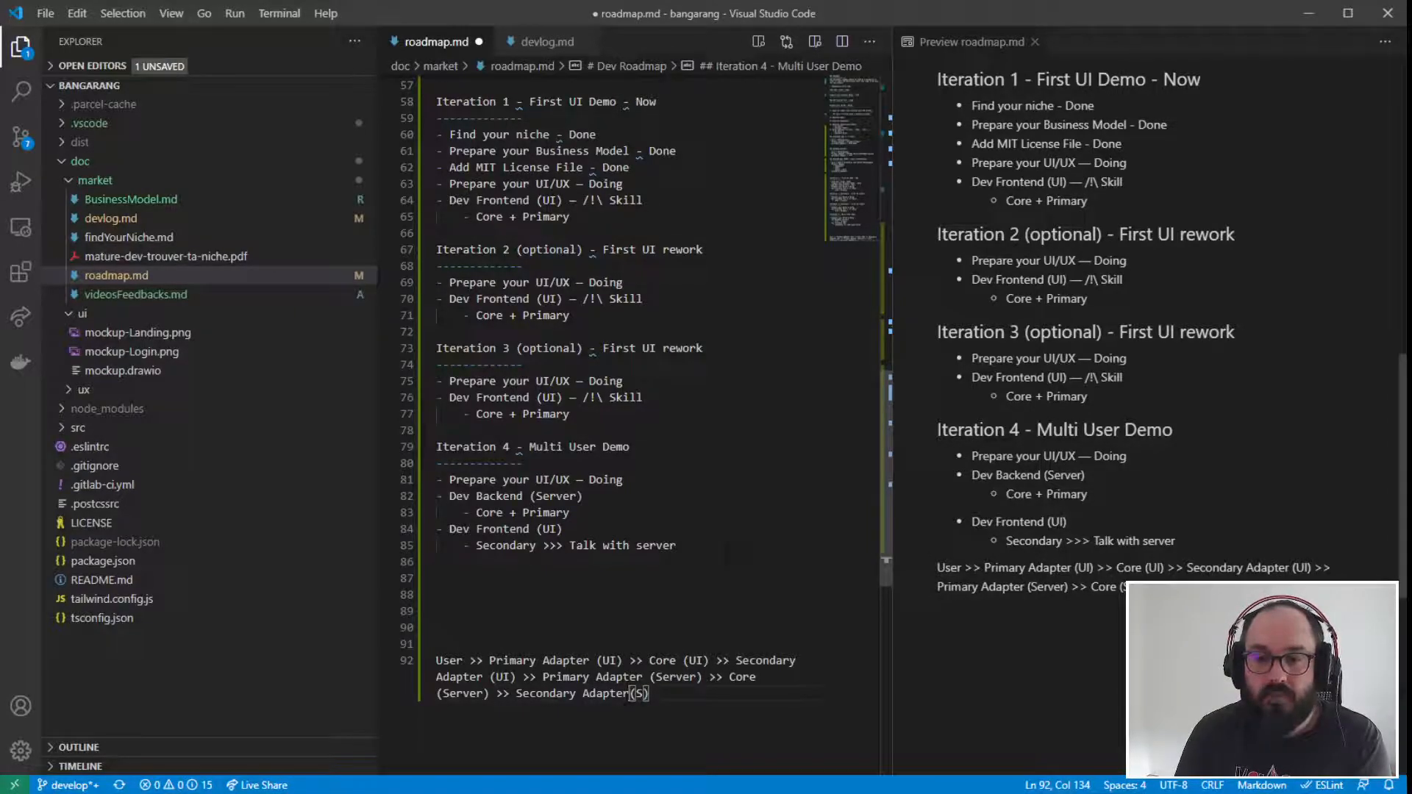
- Add "Secondary Adapter (Server) >>" to the flow line after the server core
key("Right")
key("Right")
type("erver) >> ")
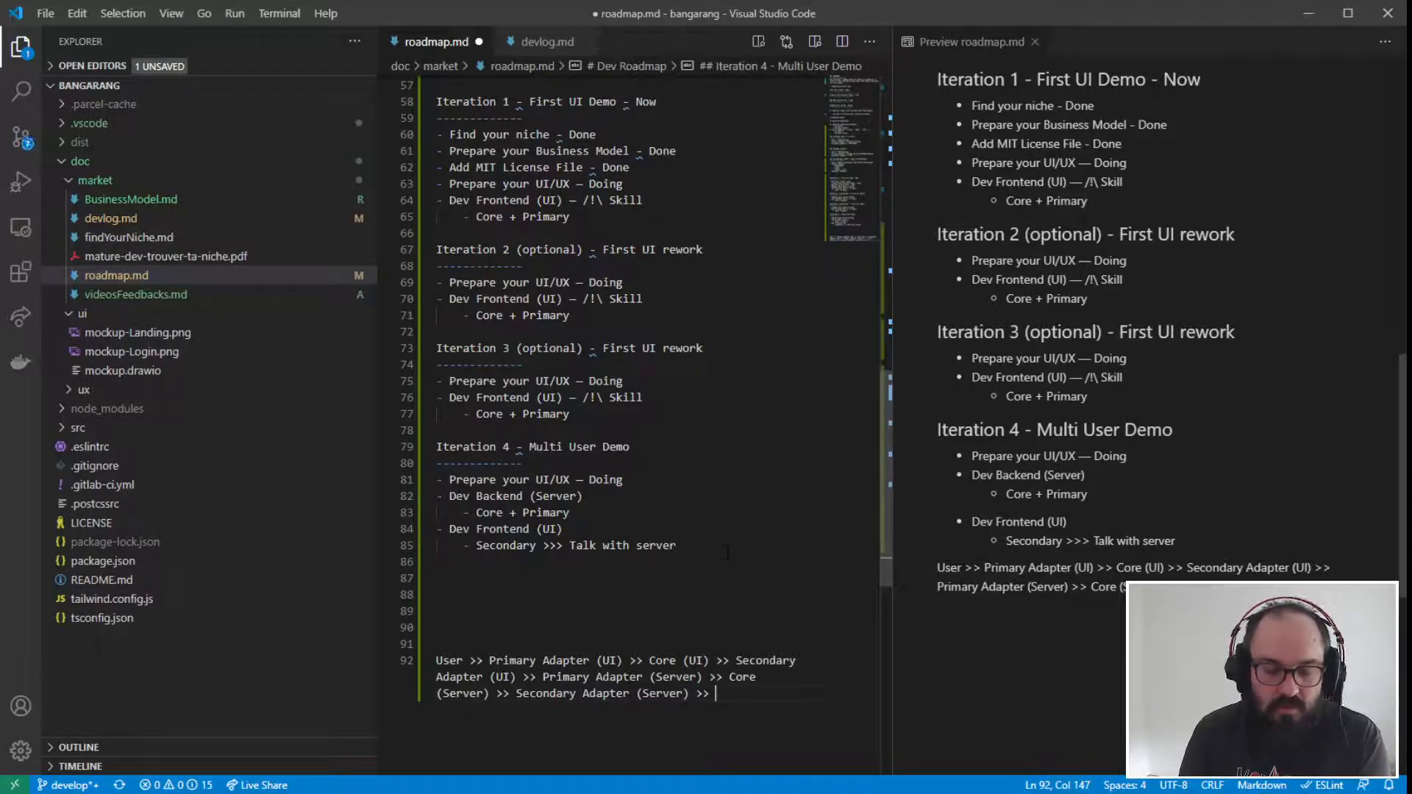
type("P")
- Finish the architecture flow line with "Tech...." after the server's secondary adapter
key("BackSpace")
type("Tect")
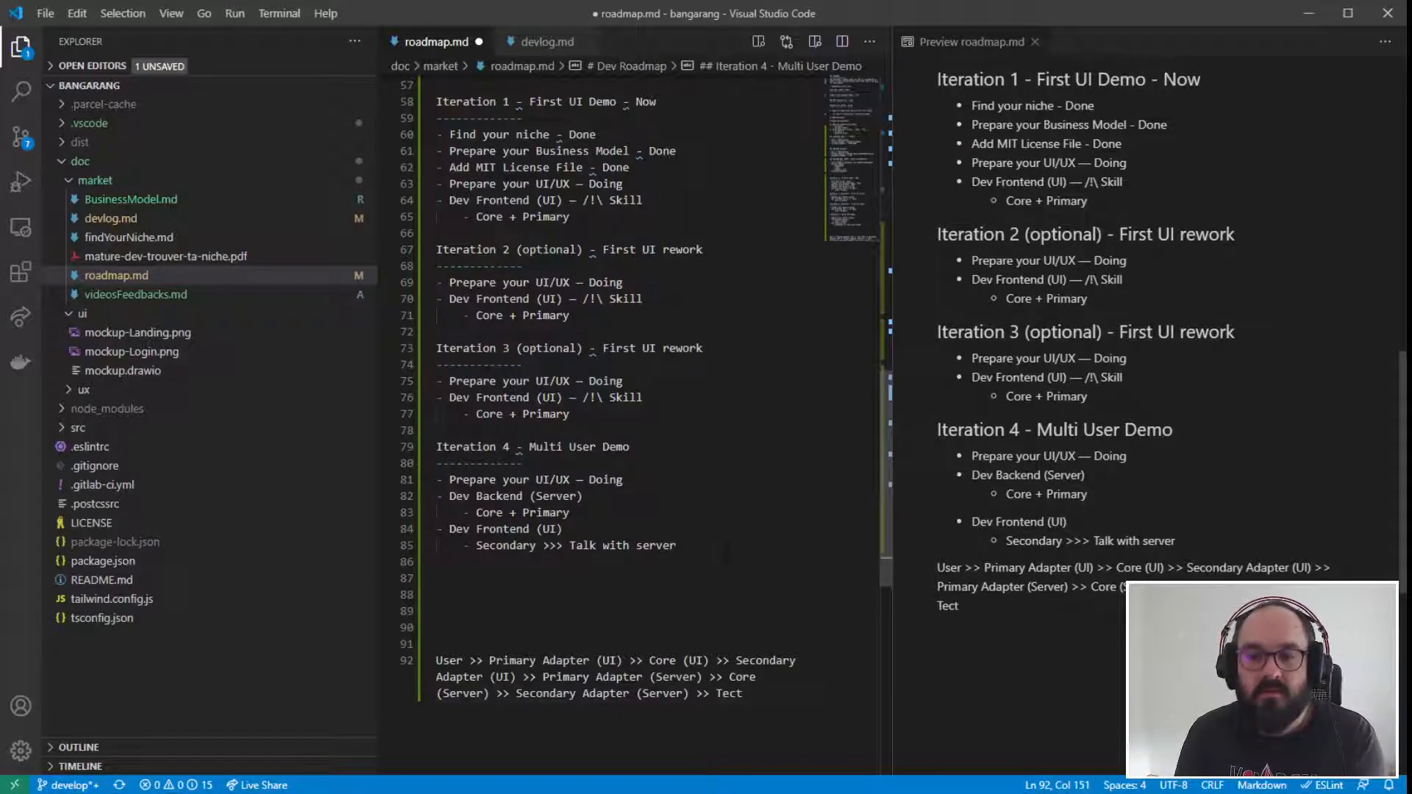
key("BackSpace")
type("h")
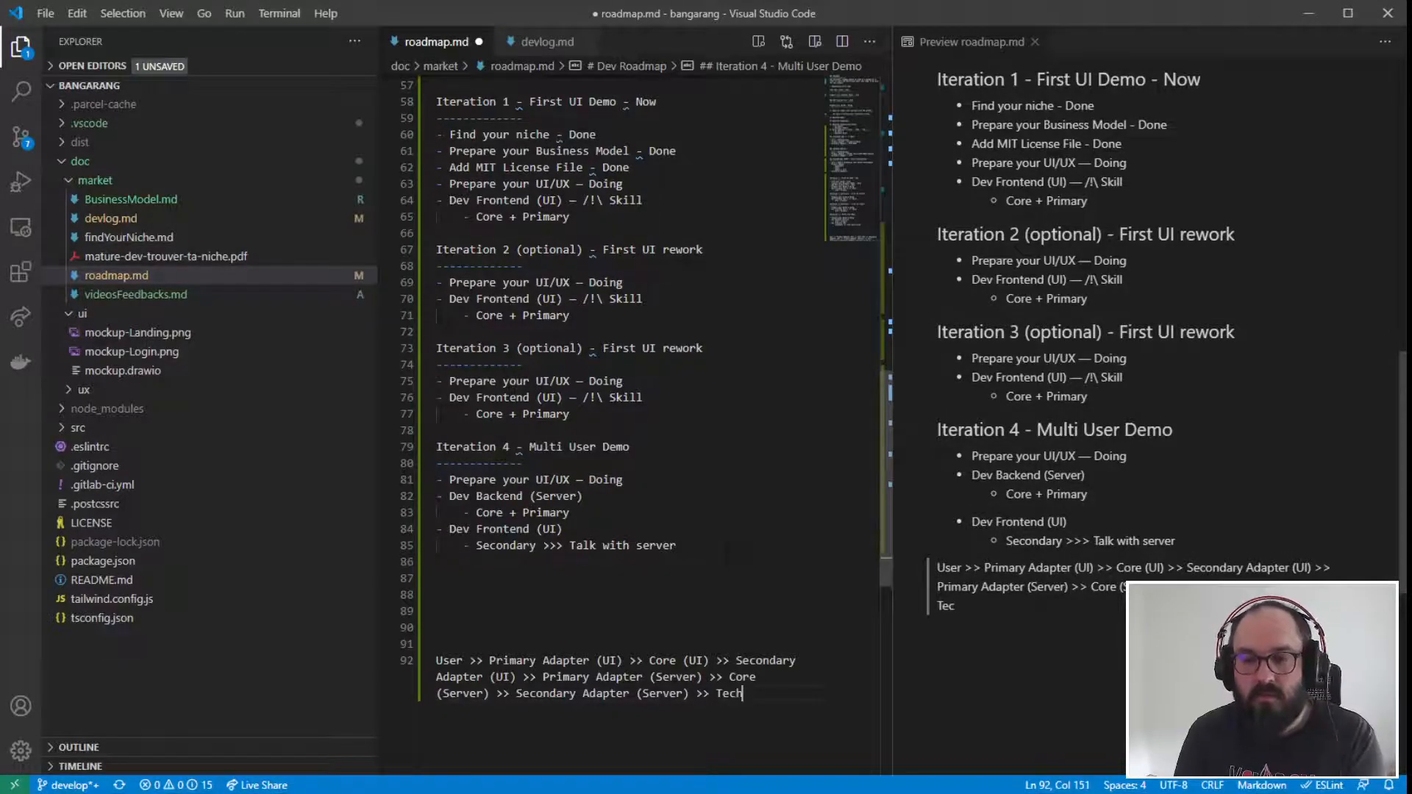
type("....")
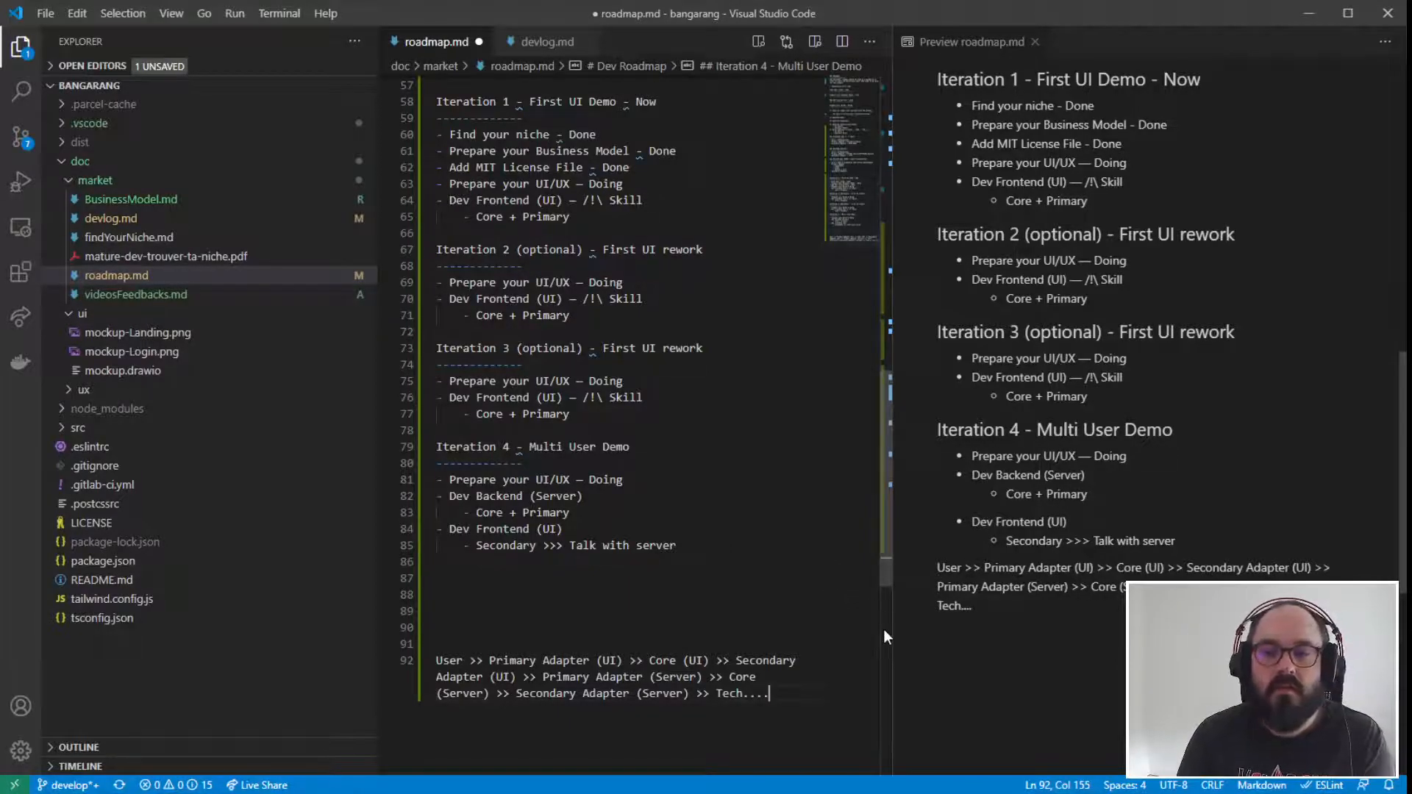
- Widen the roadmap preview and shift the window so the whole architecture flow fits on one line
left_click_drag(886, 382, 1227, 383)
left_click_drag(1227, 500, 693, 510)
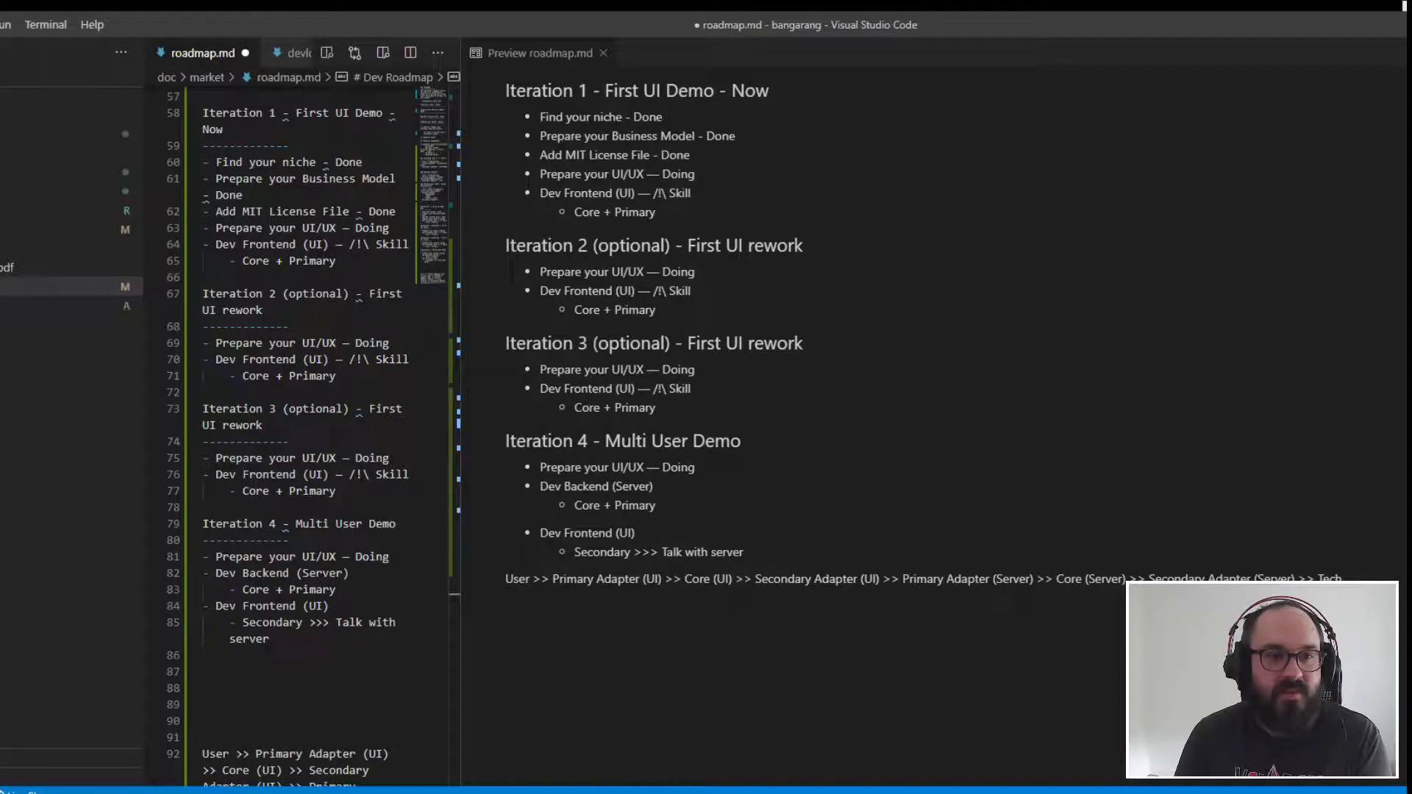
left_click_drag(0, 438, 123, 438)
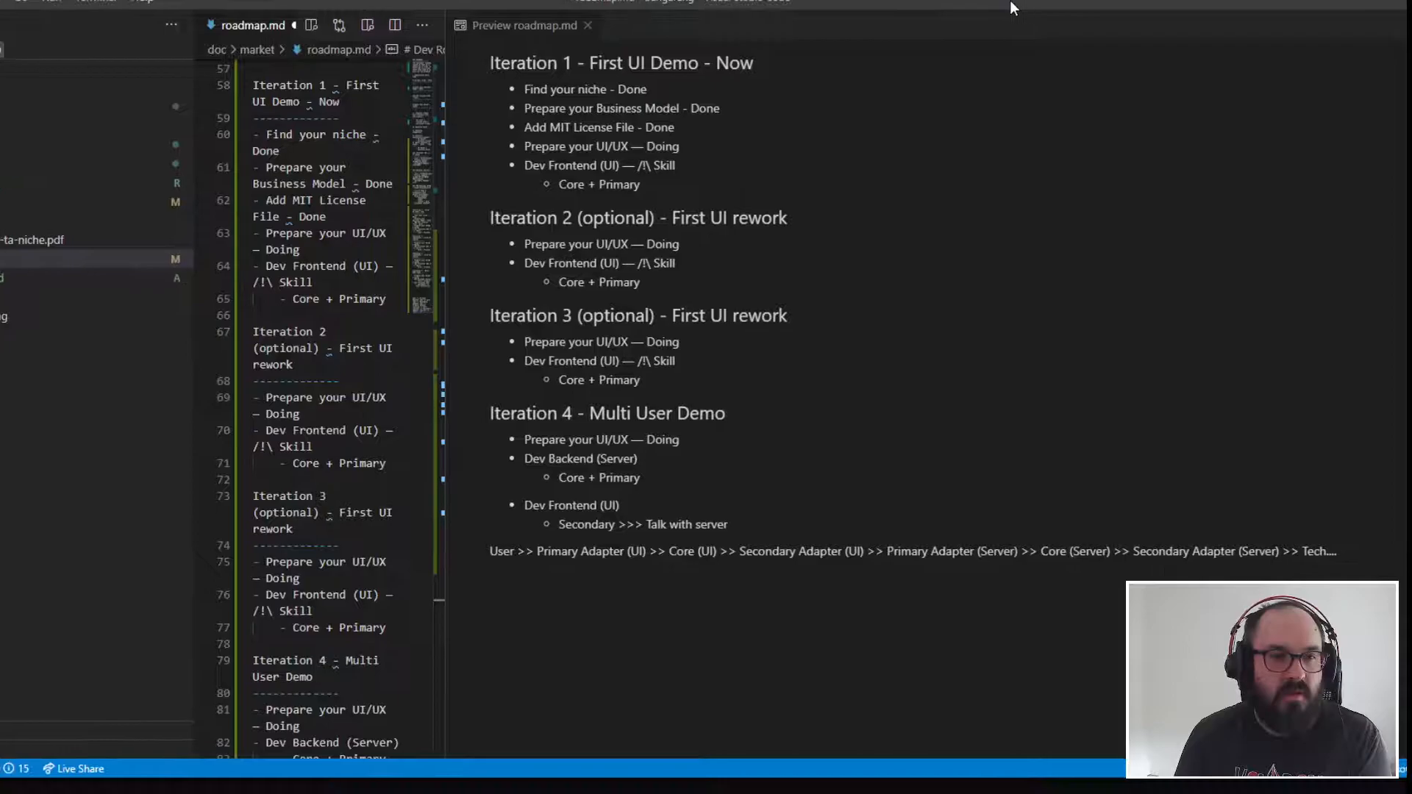
left_click_drag(989, 12, 973, 14)
double_click(973, 15)
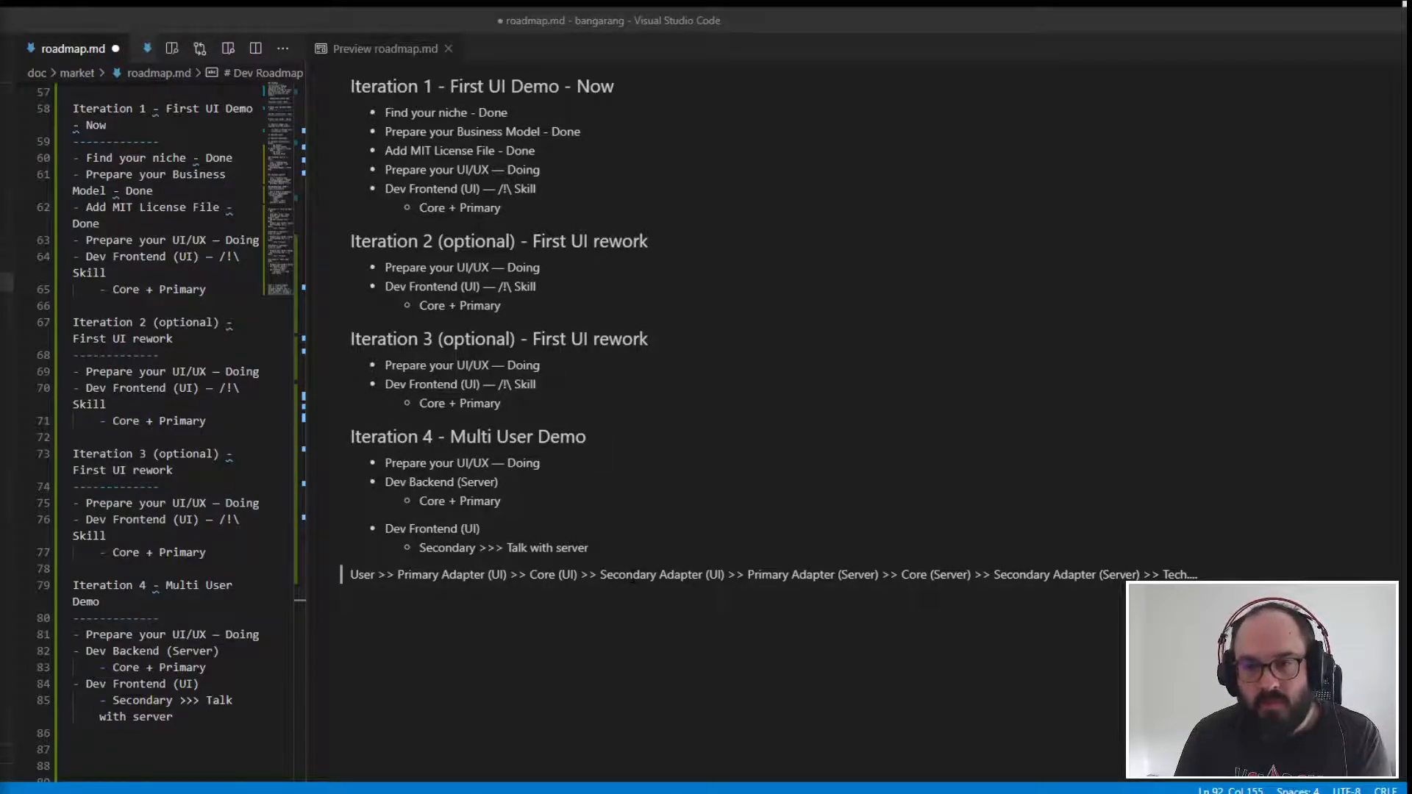
- Examine the server stages of the rendered flow line, from Primary Adapter (Server) through Core and Secondary Adapter to Tech
left_click_drag(746, 574, 872, 575)
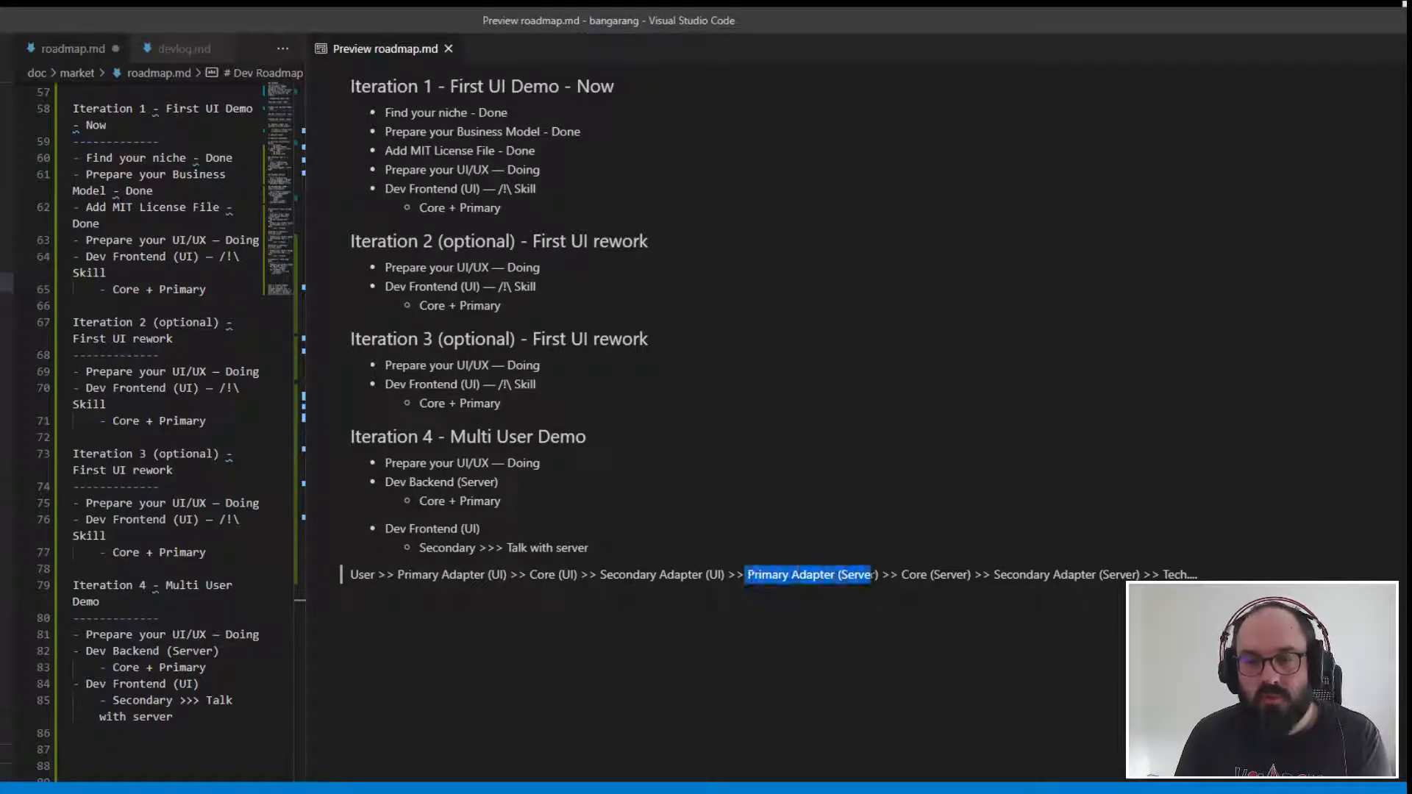
left_click(812, 576)
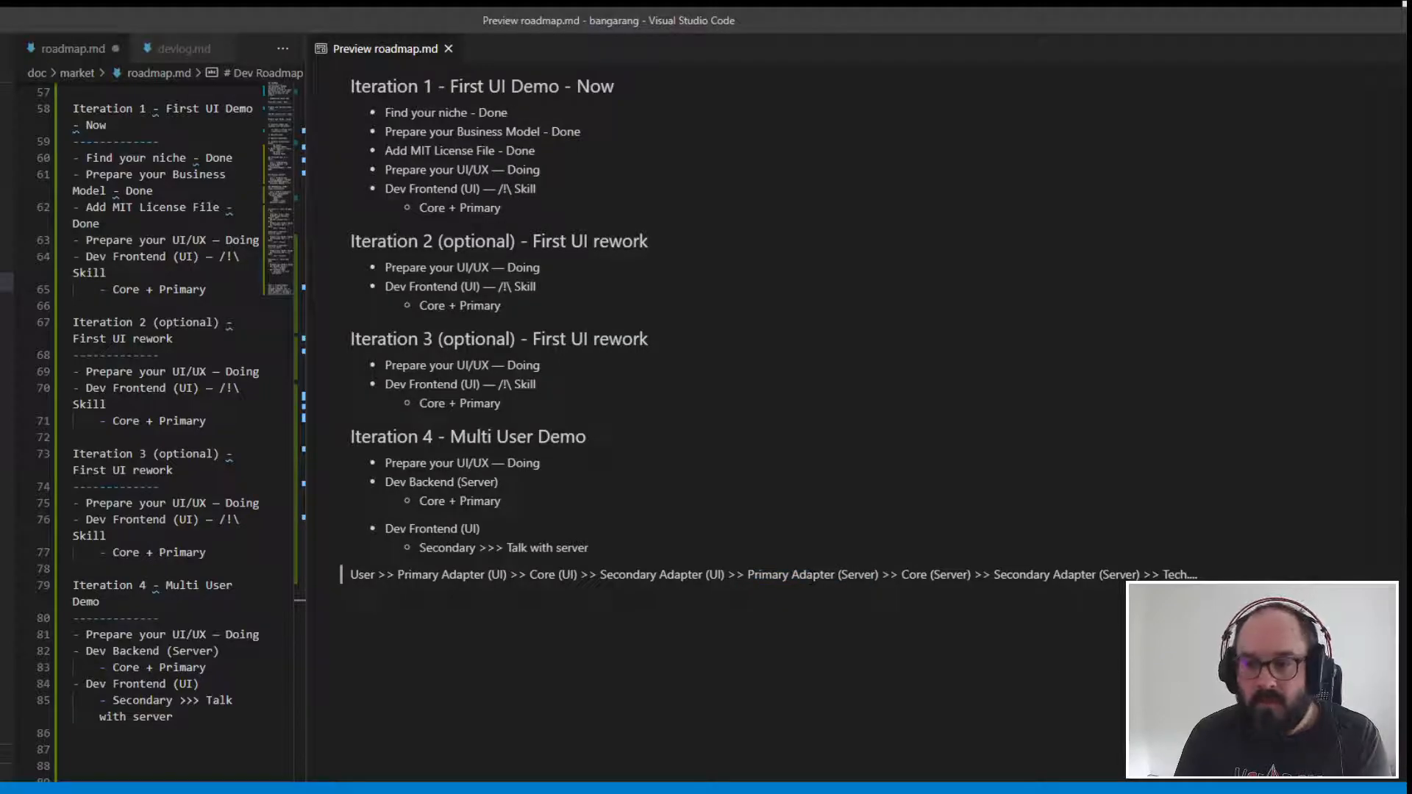
left_click_drag(902, 576, 1139, 575)
left_click(994, 575)
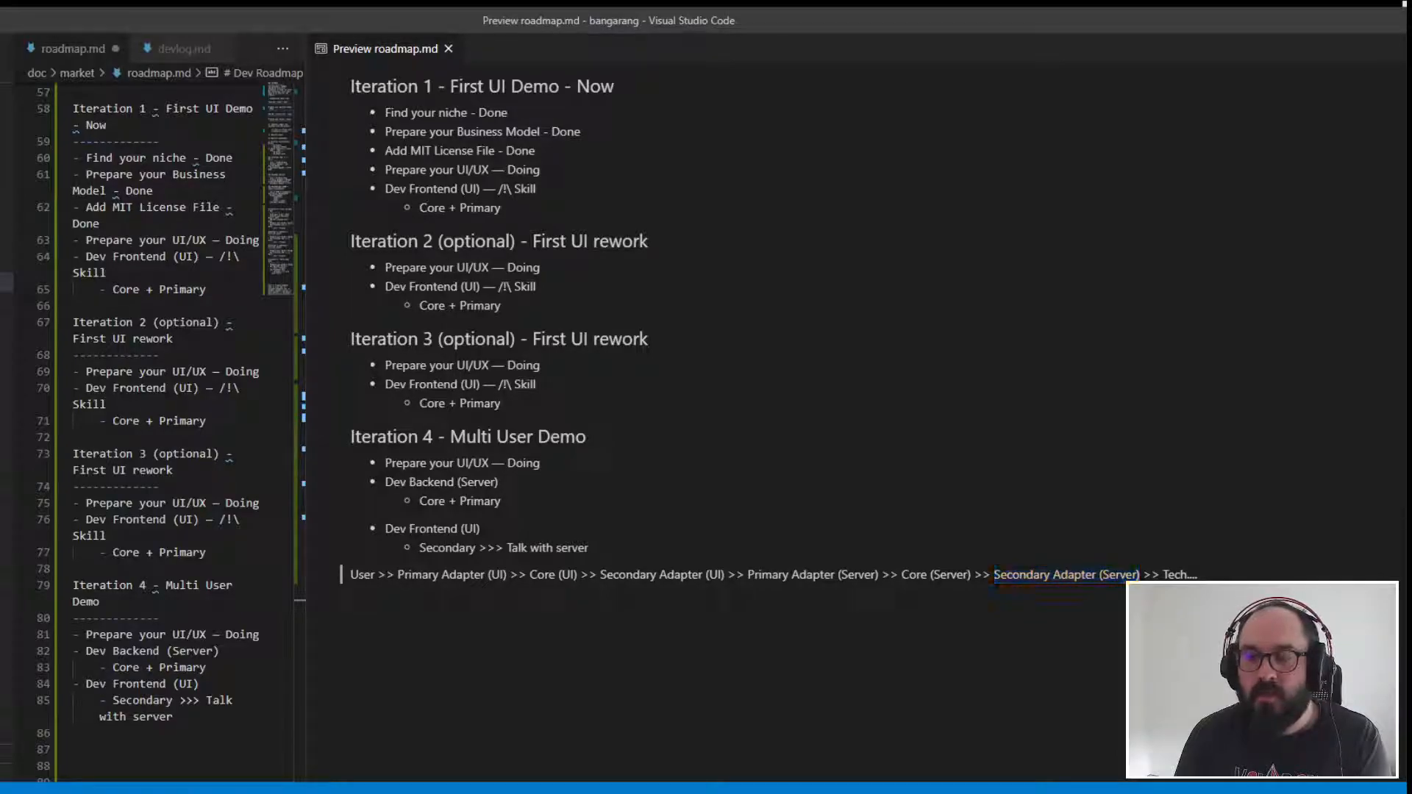
double_click(1180, 574)
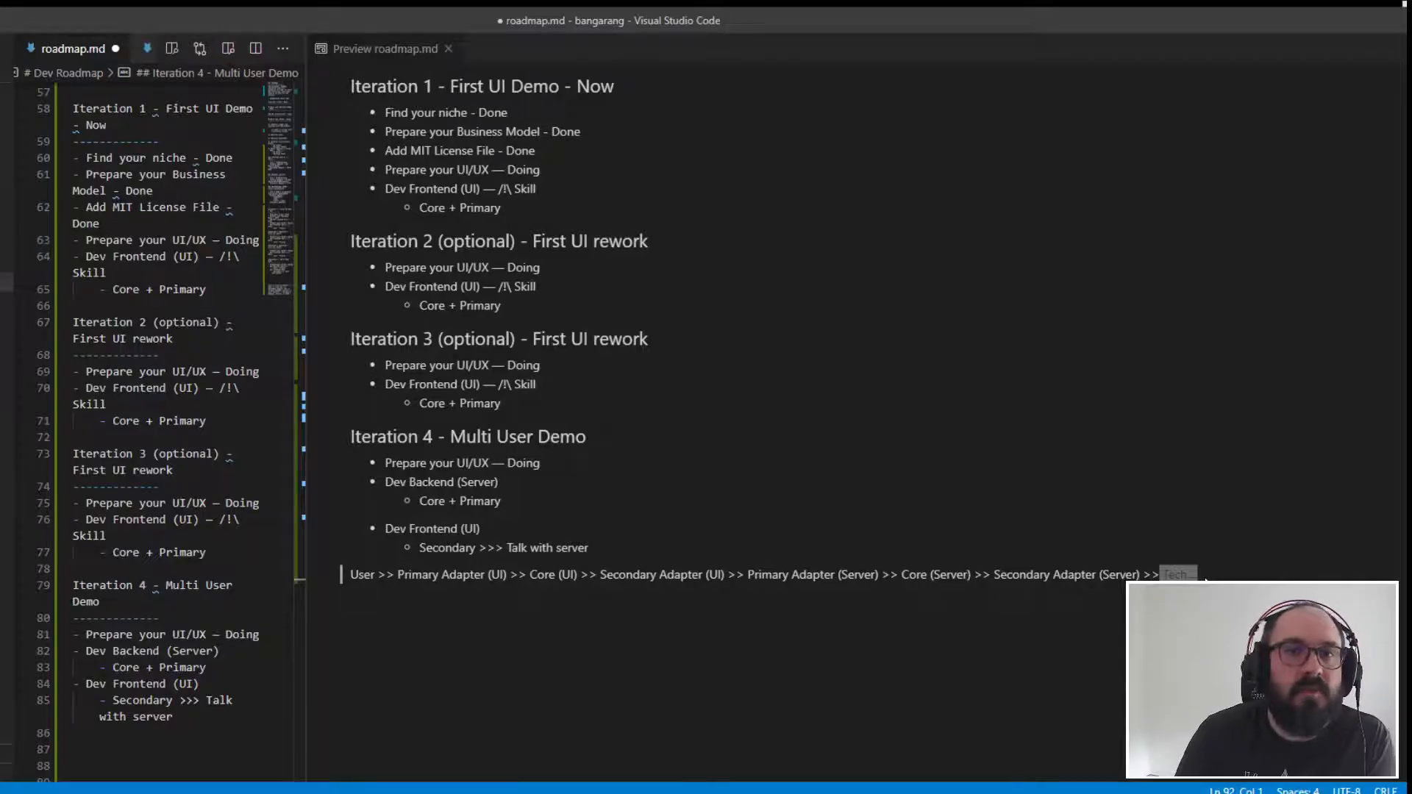
left_click(1205, 580)
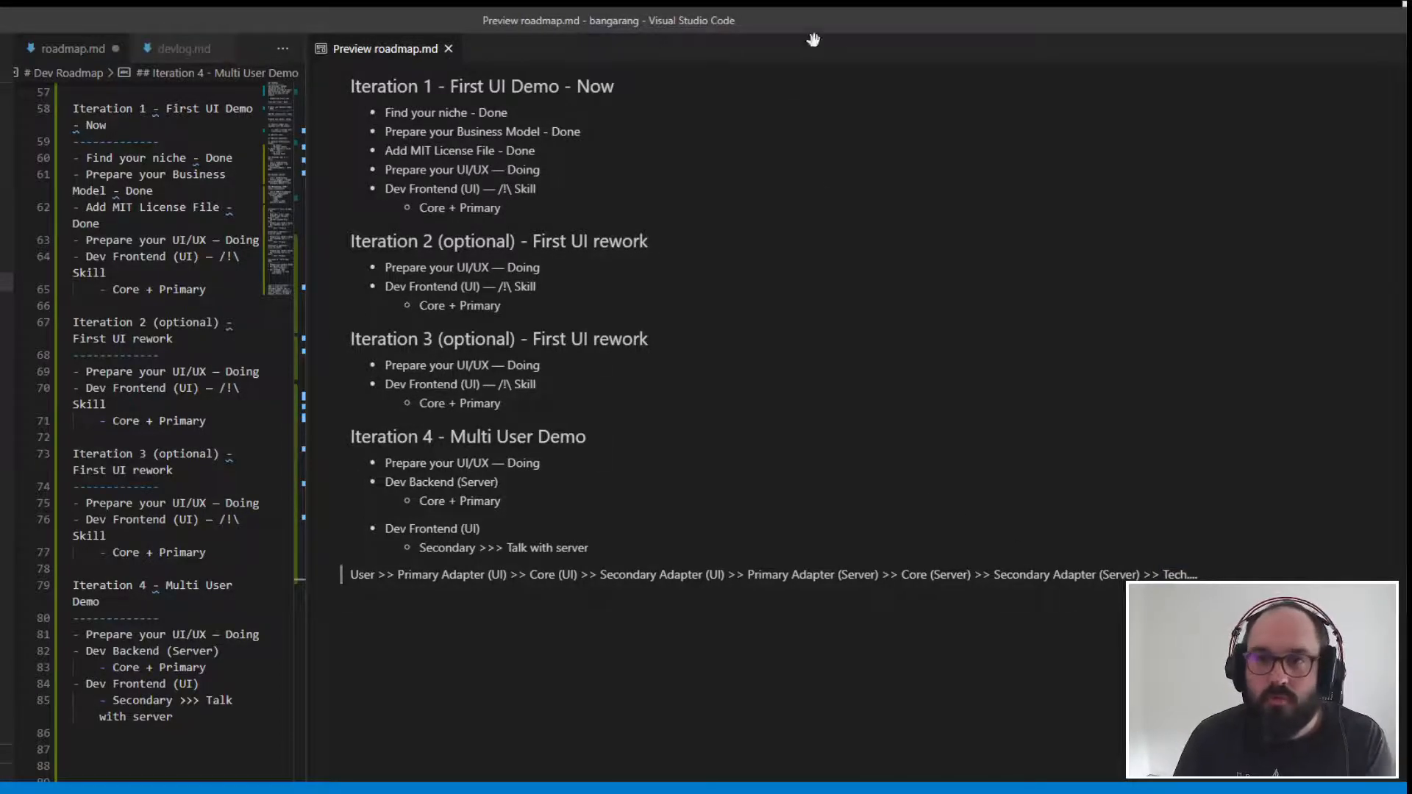
- Return the window to full screen and widen the roadmap.md editor pane at the expense of the preview
left_click_drag(832, 19, 1411, 172)
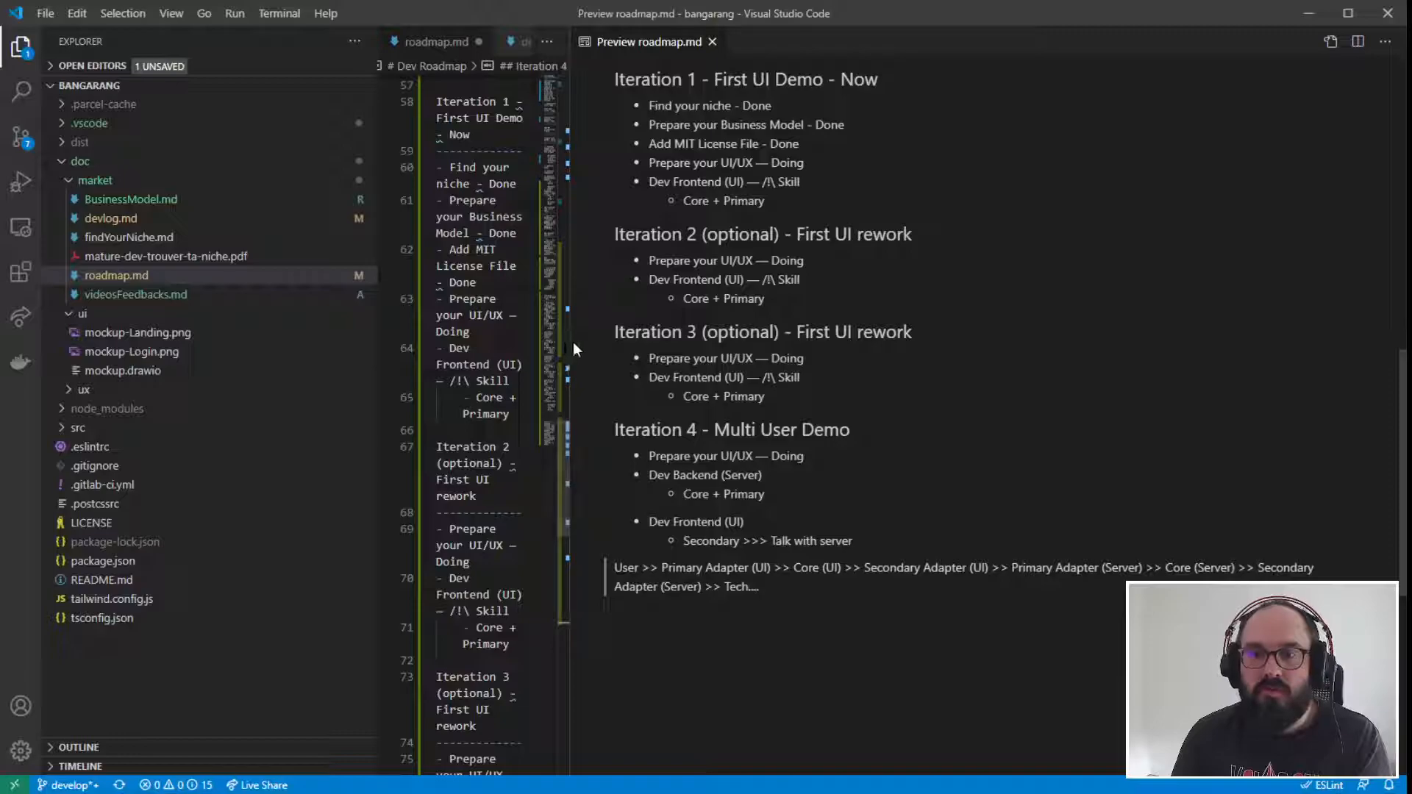
left_click_drag(568, 343, 1012, 348)
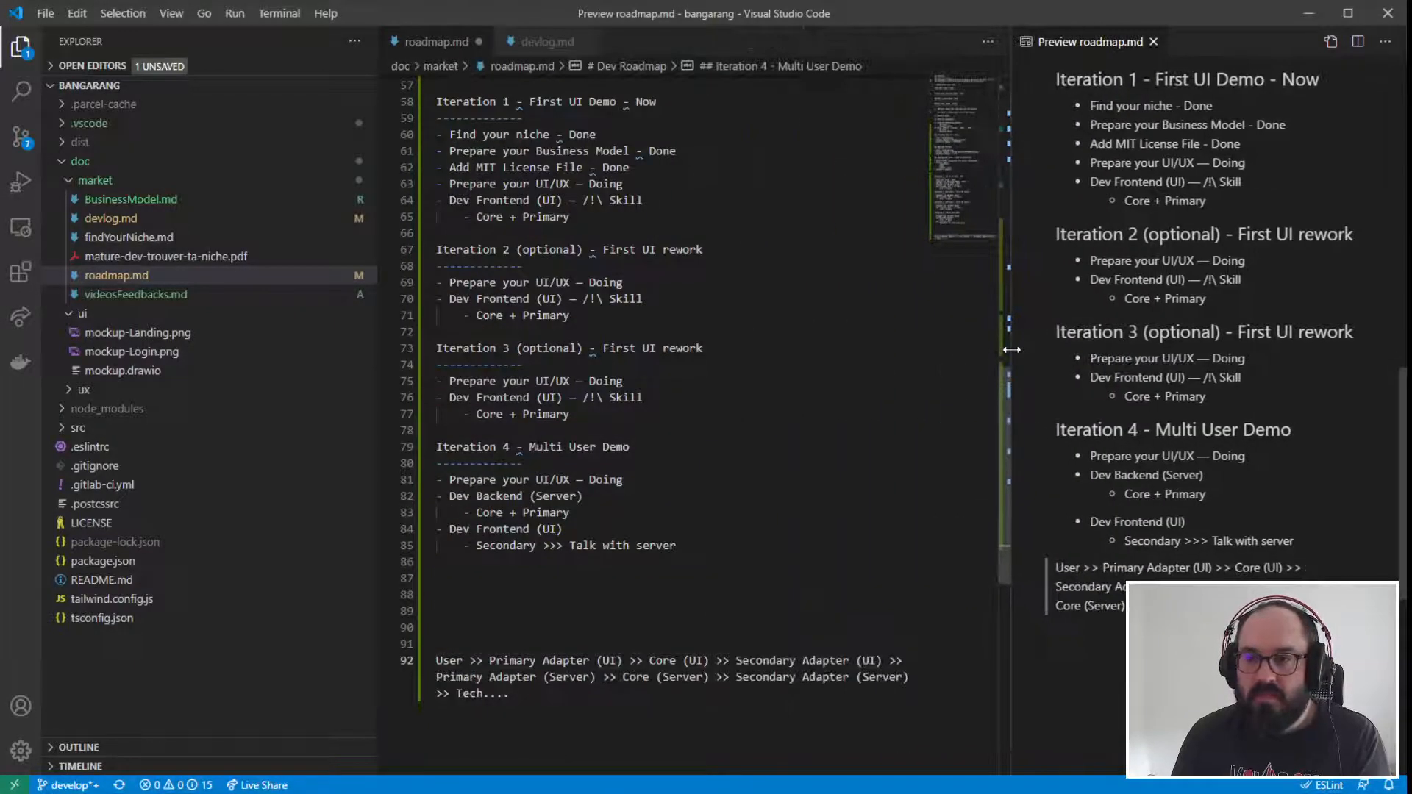
left_click(719, 609)
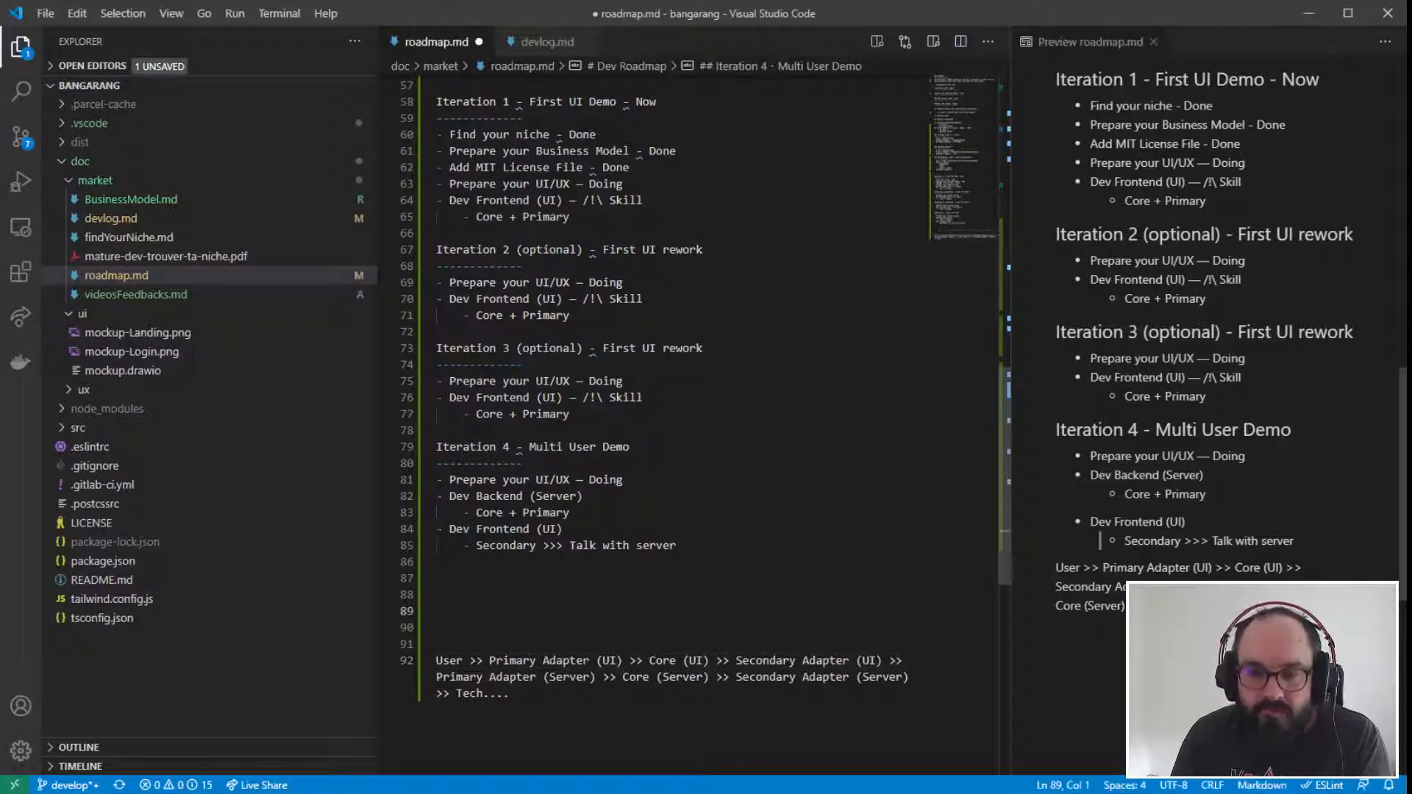
- Review the Iteration 4 tasks in roadmap.md, including the backend's Core + Primary item and the frontend's Secondary item
left_click(624, 479)
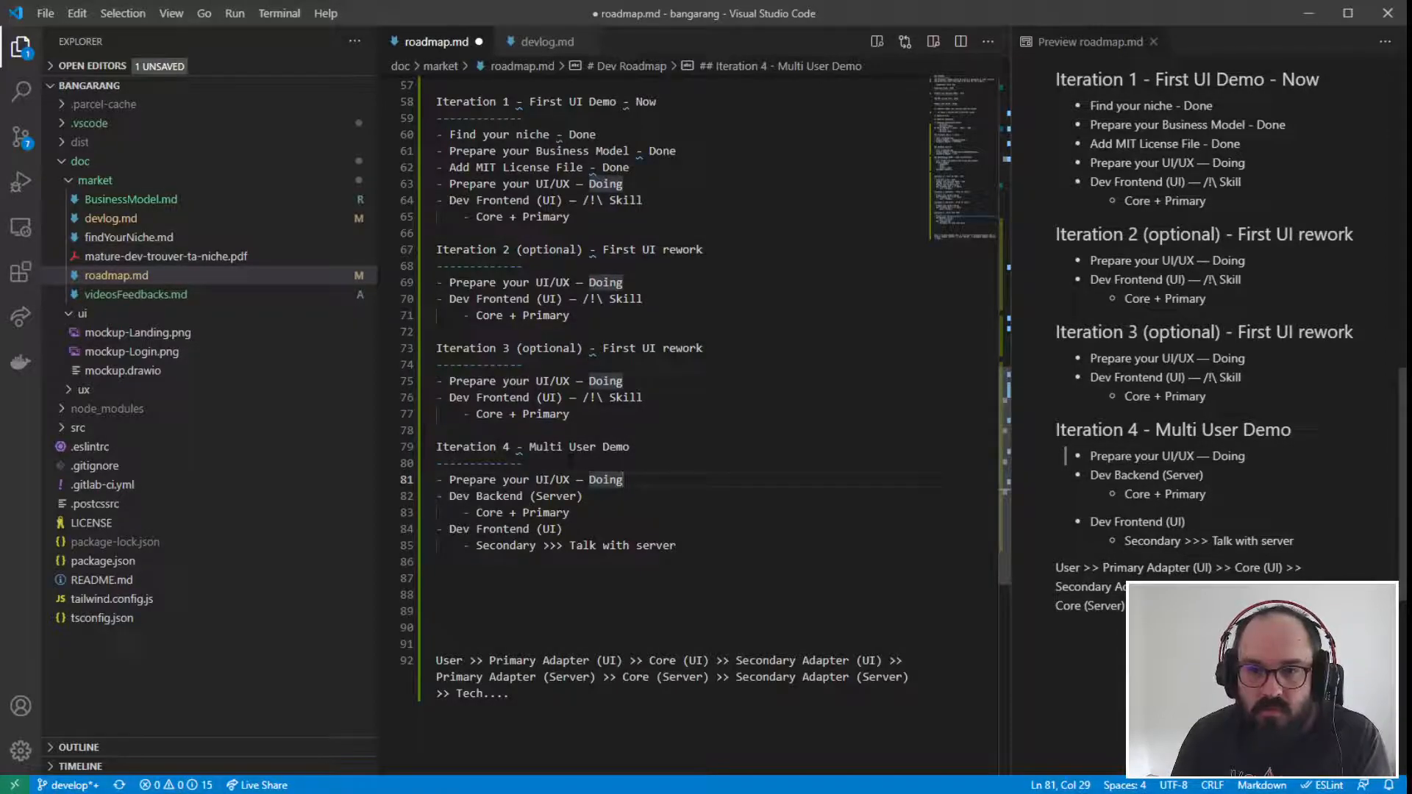
left_click(438, 529)
left_click(470, 513)
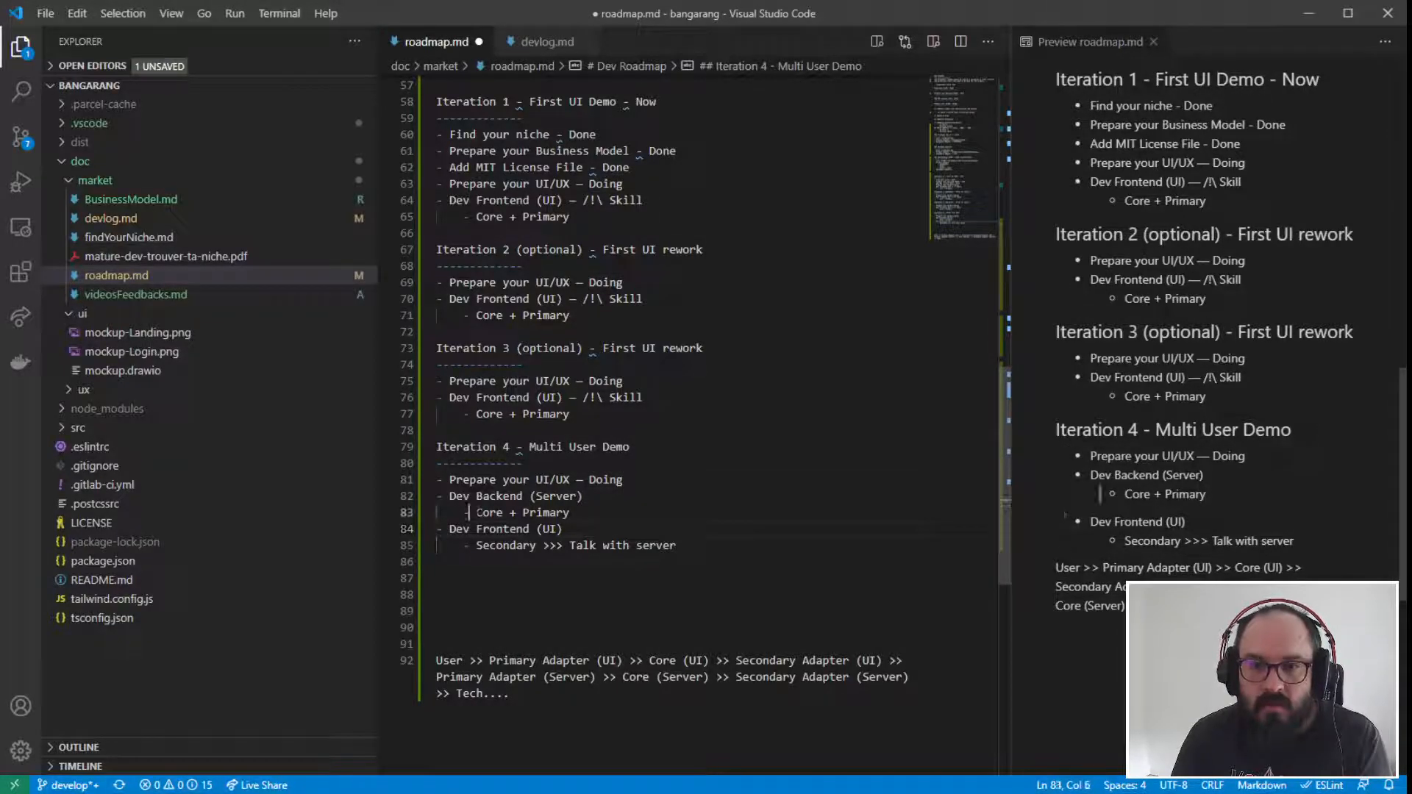
left_click(606, 514)
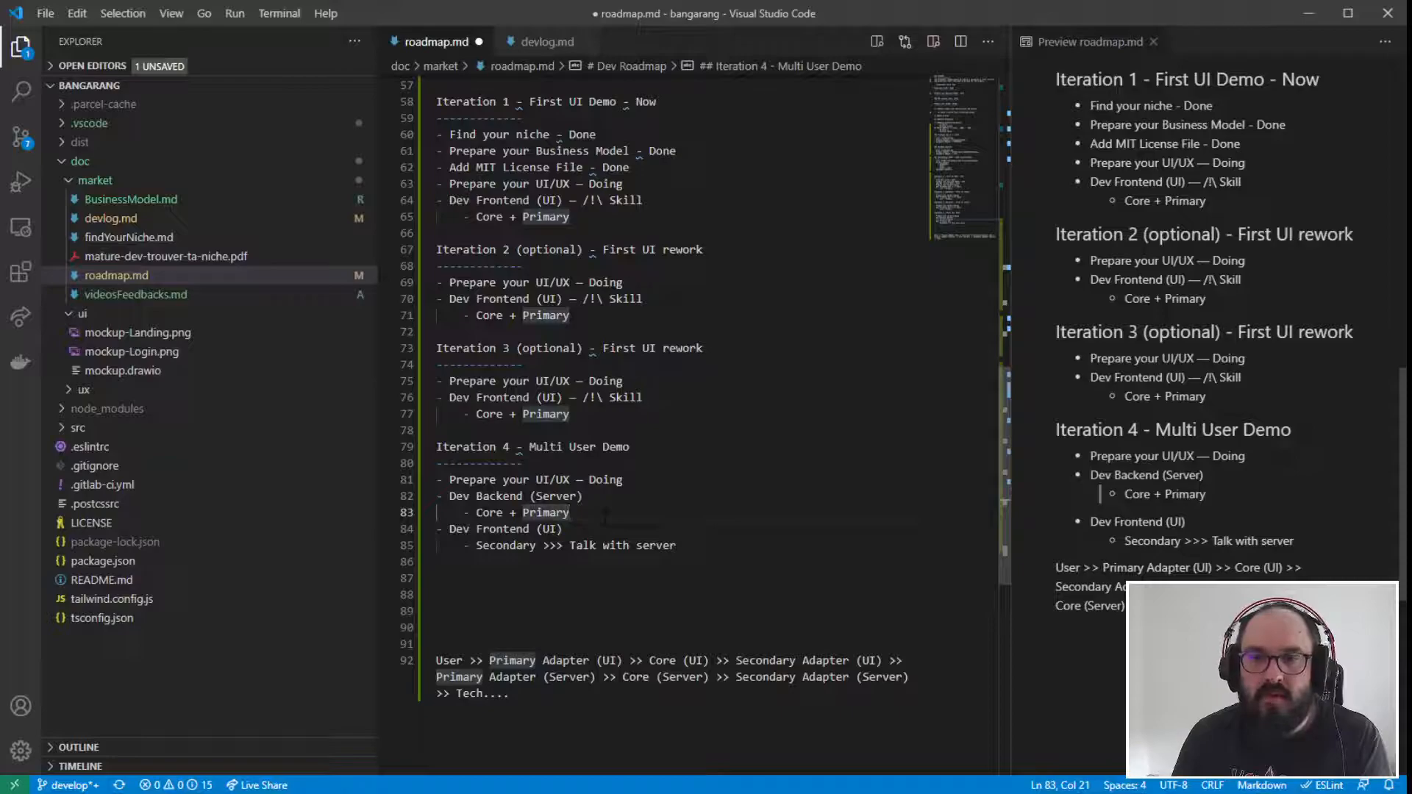
key("Left")
key("Left")
key("Left")
key("Left")
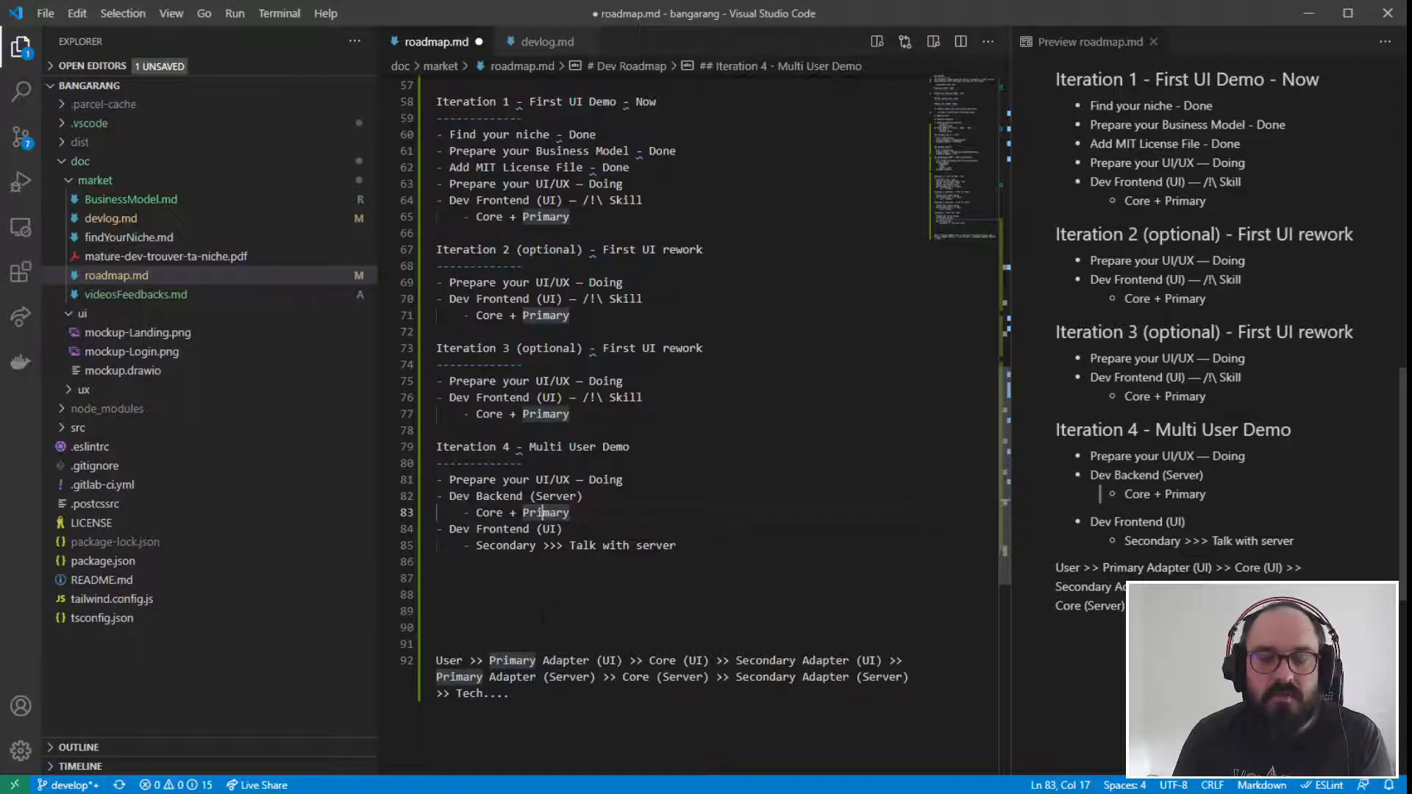
key("Left")
key("Left")
key("Left")
key("Left")
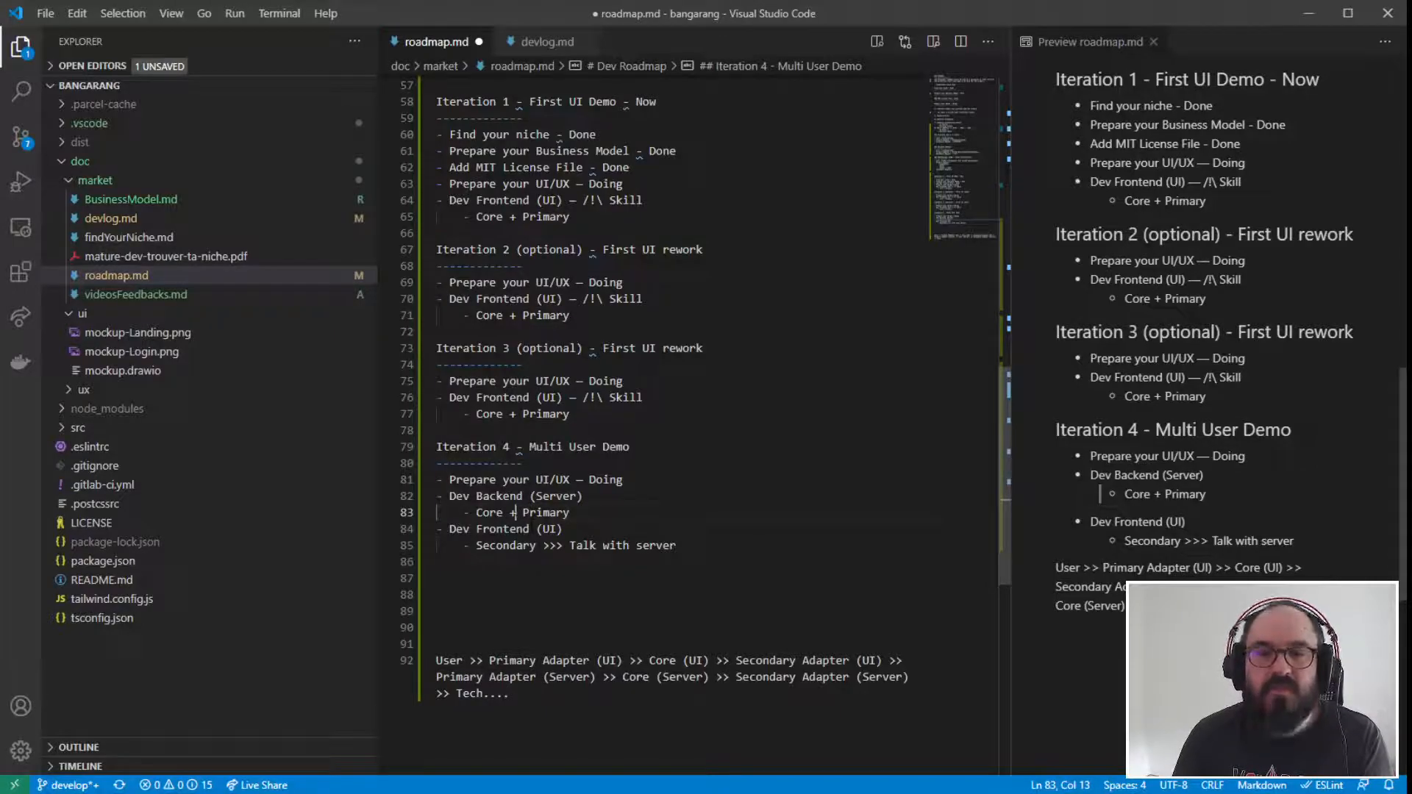
double_click(547, 512)
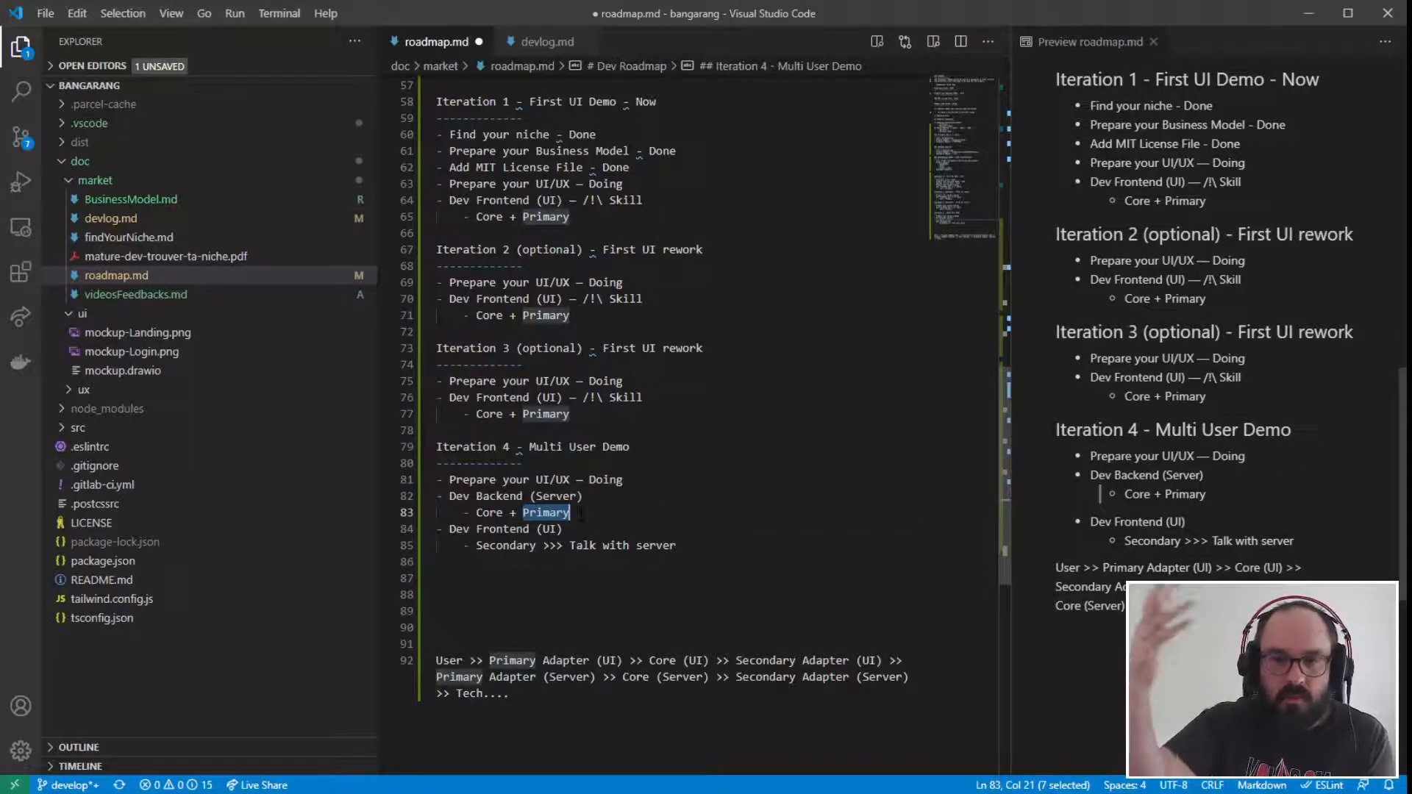
left_click(581, 514)
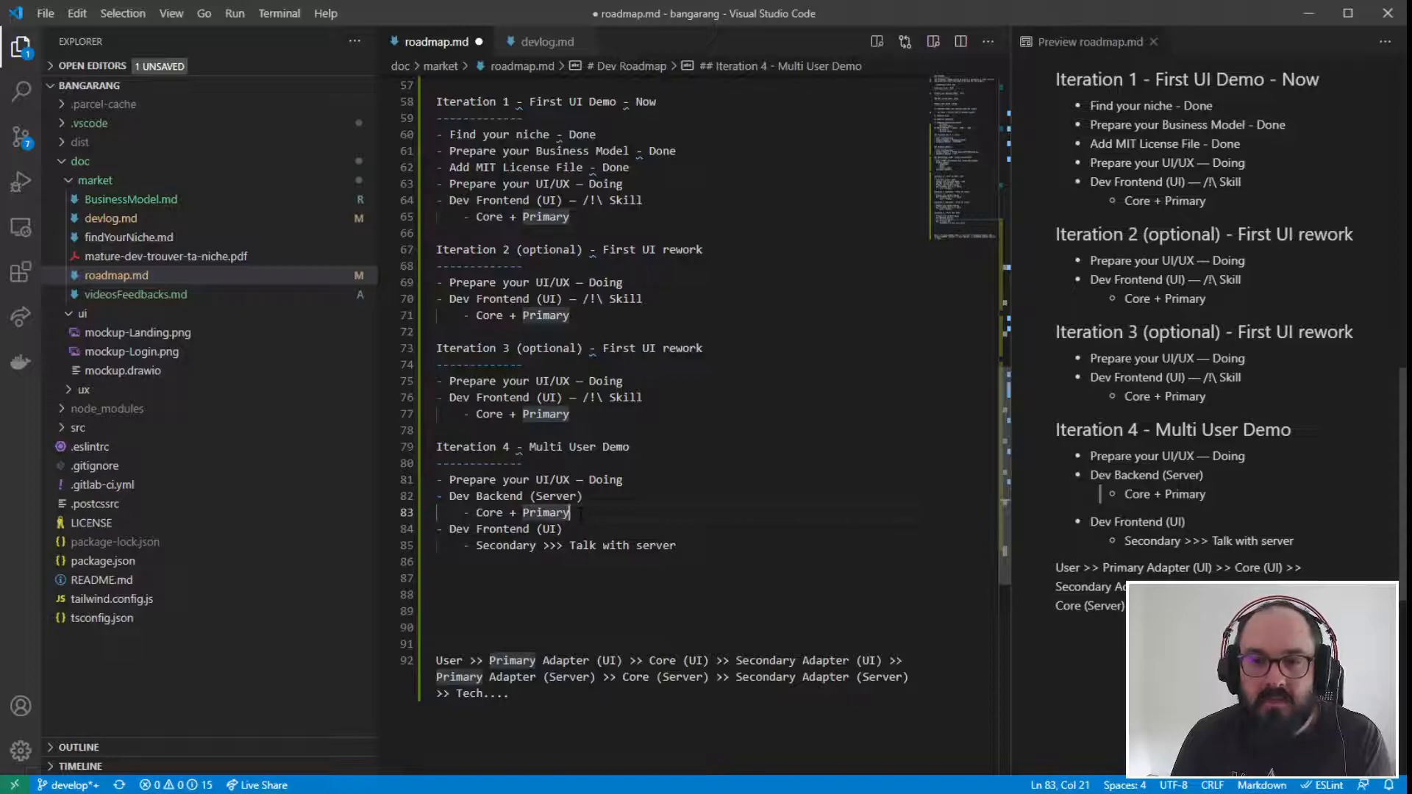
left_click_drag(509, 545, 382, 445)
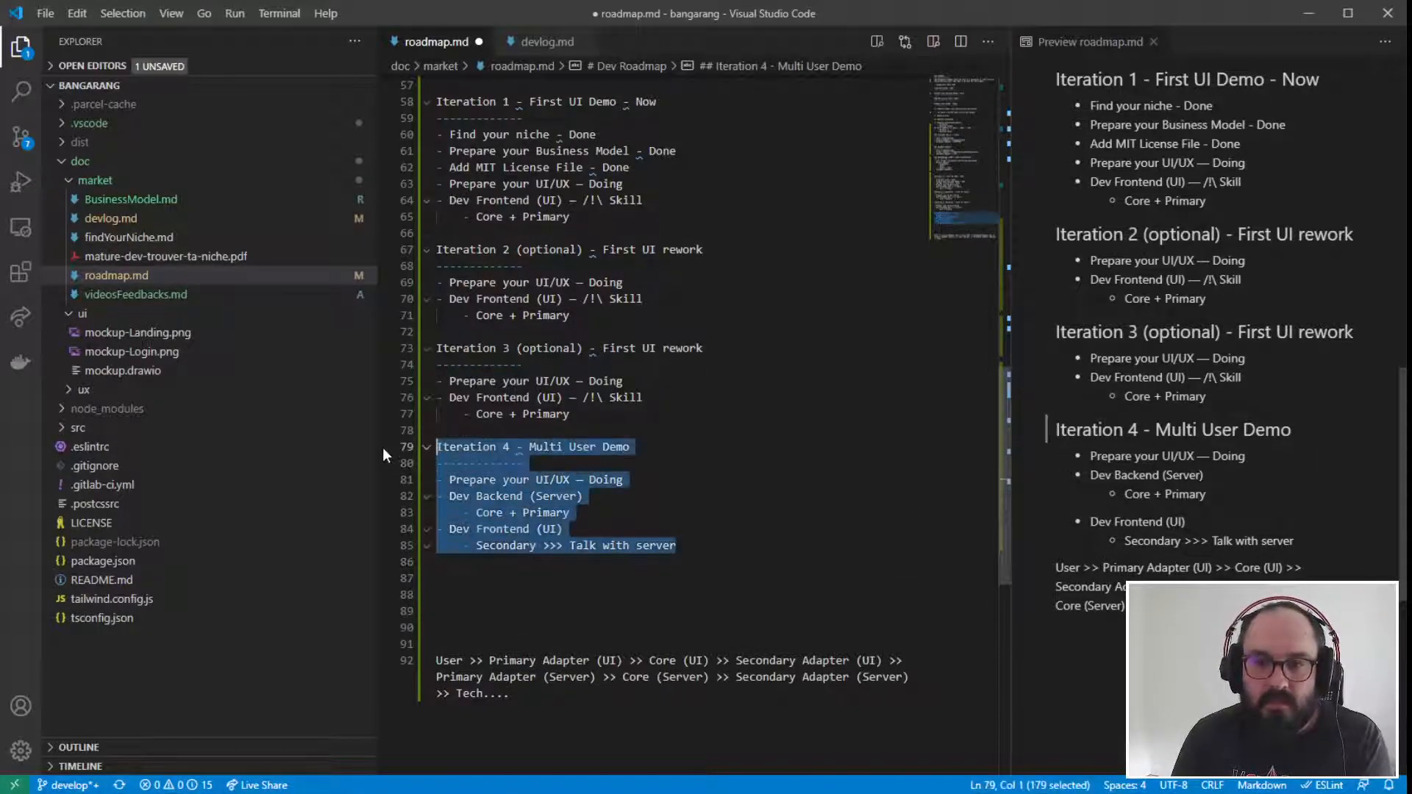
key("Right")
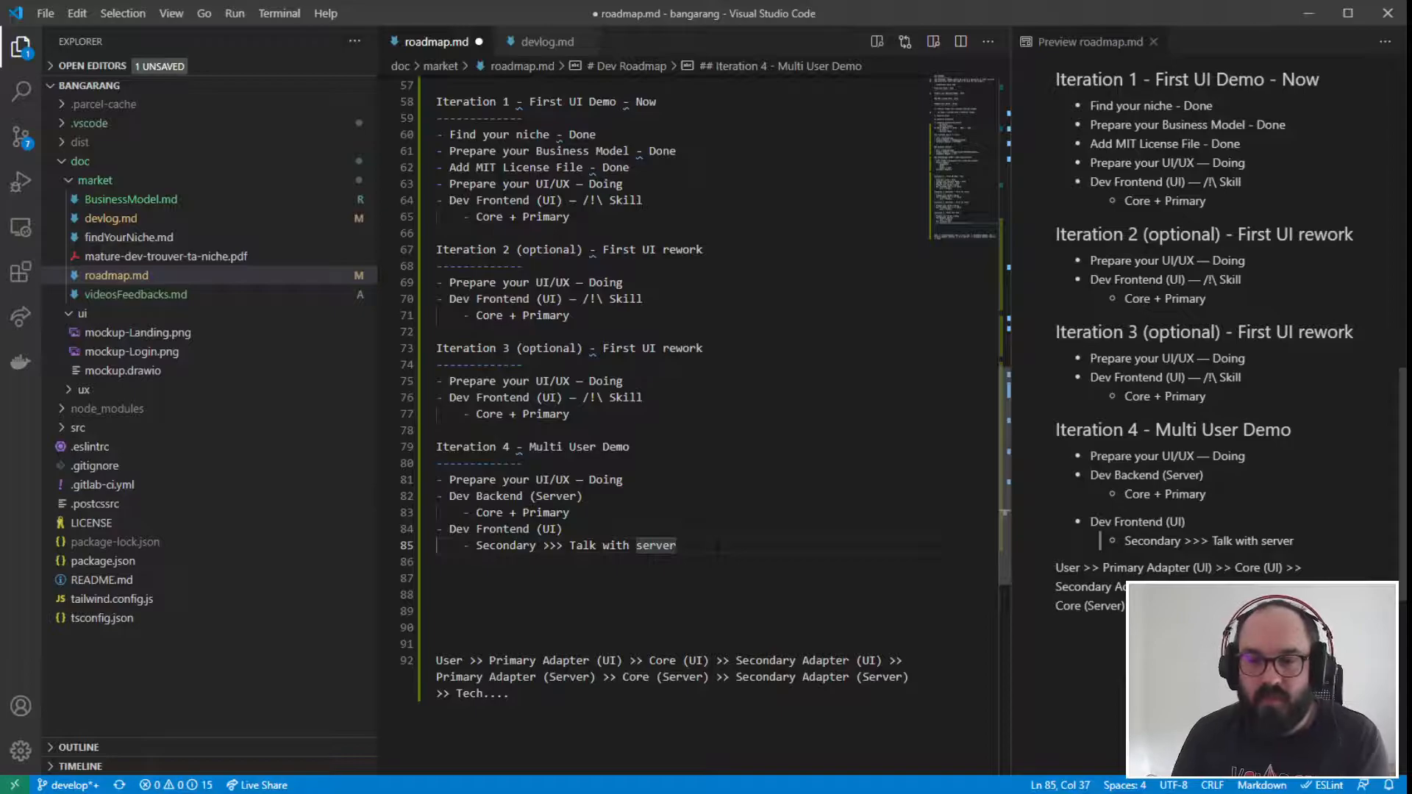
- Start an "Iteration 5" heading in roadmap.md, one blank line below the Iteration 4 tasks
key("Return")
key("Return")
key("BackSpace")
type("It")
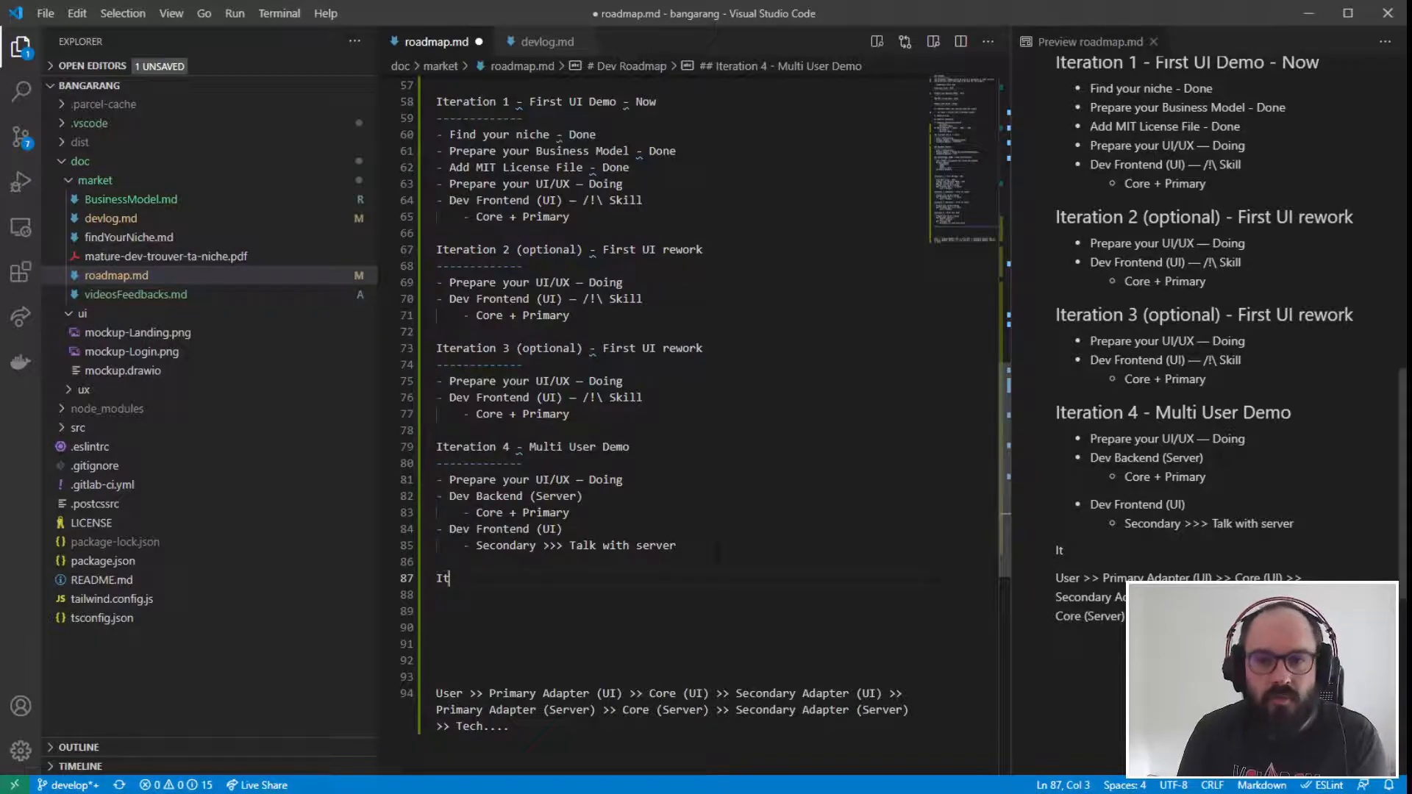
type("era")
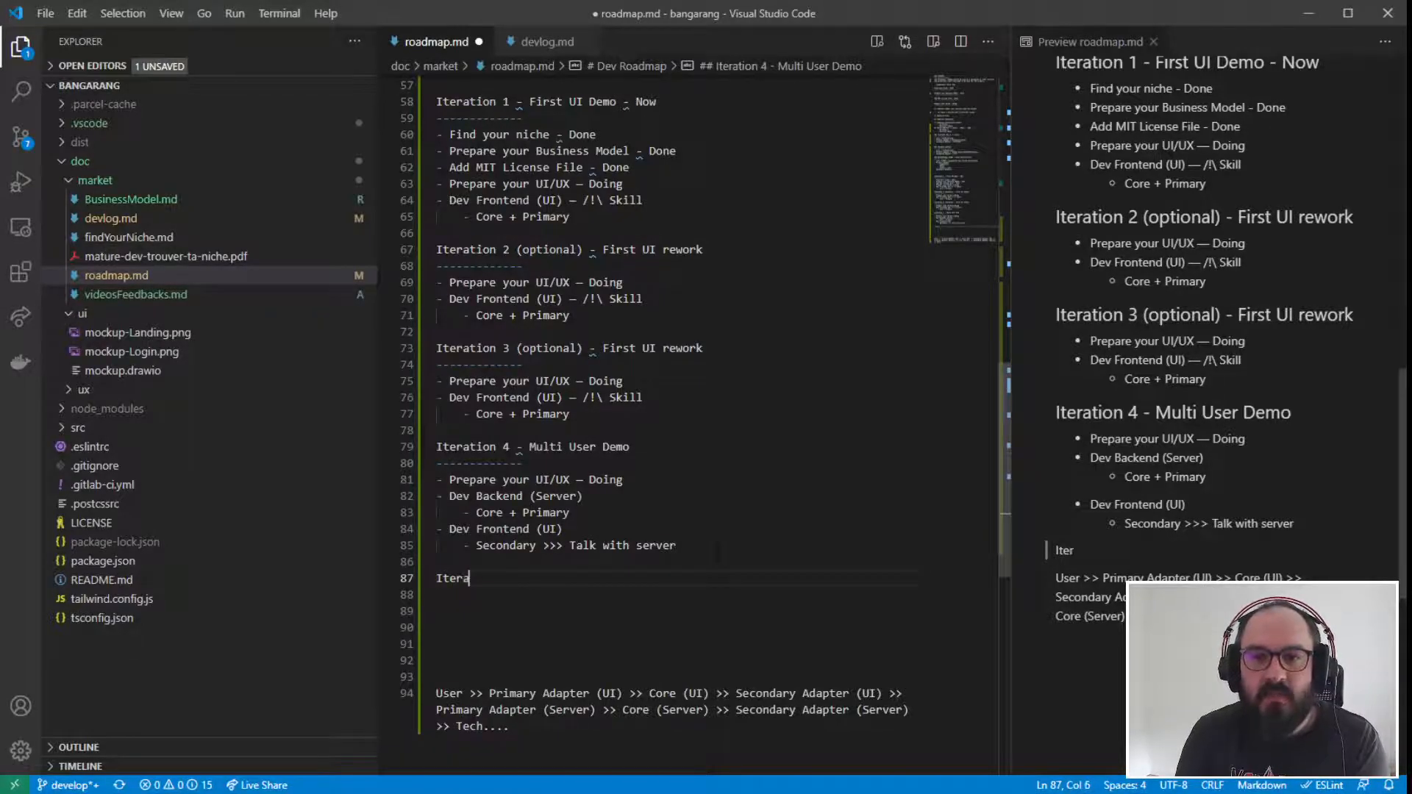
type("tion")
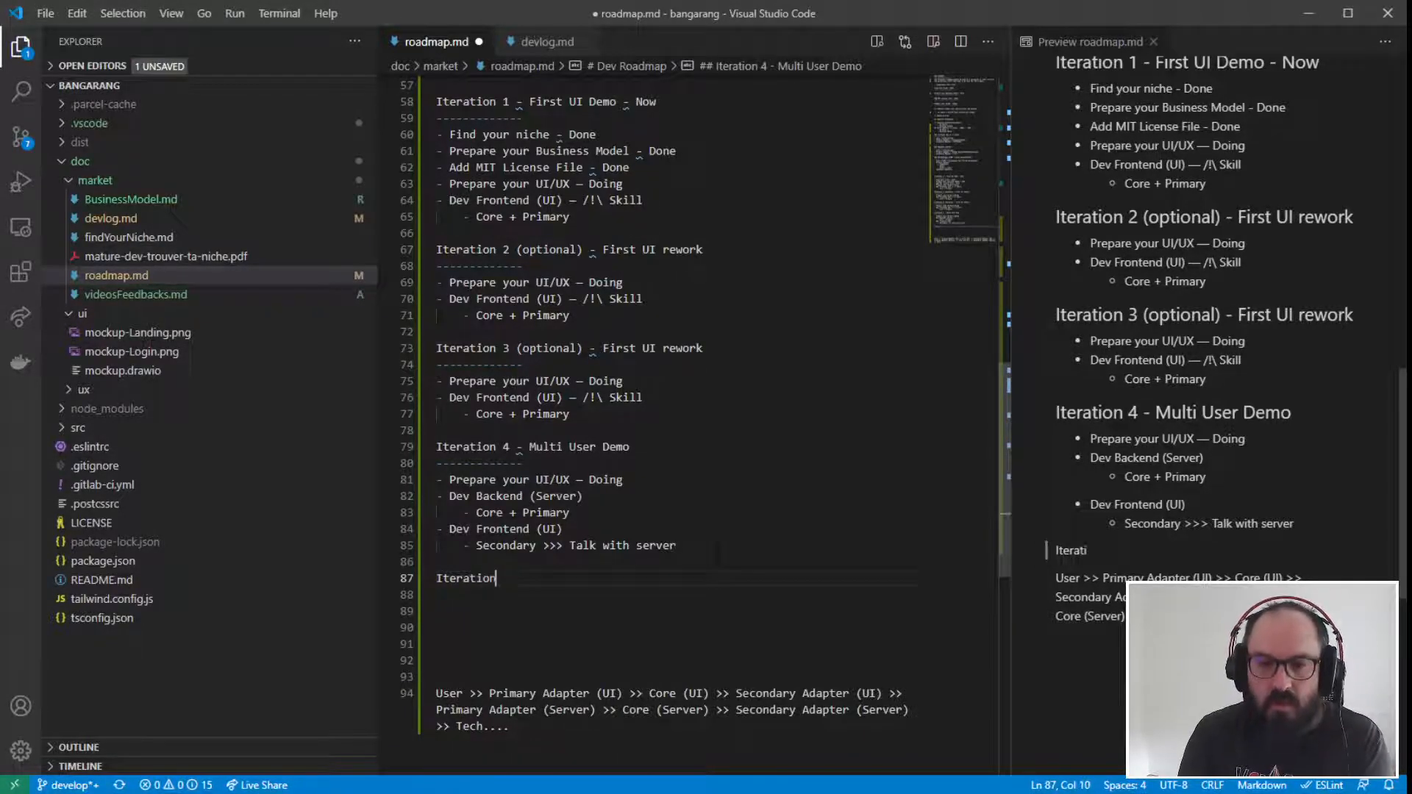
type(" 5")
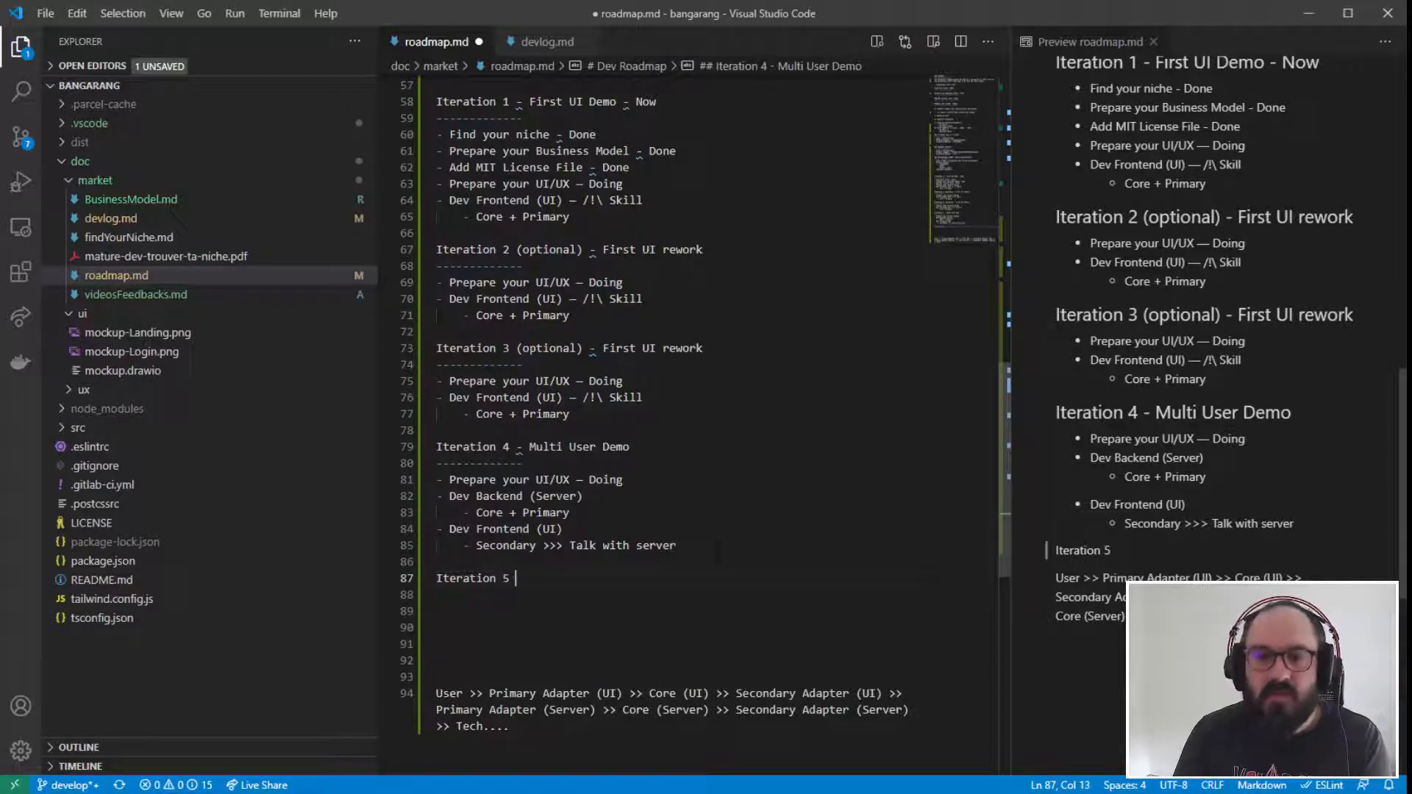
- Complete the Iteration 5 heading with "- Production" and underline it with dashes like the other iteration headings
scroll(662, 368, "up", 1)
left_click_drag(483, 161, 631, 489)
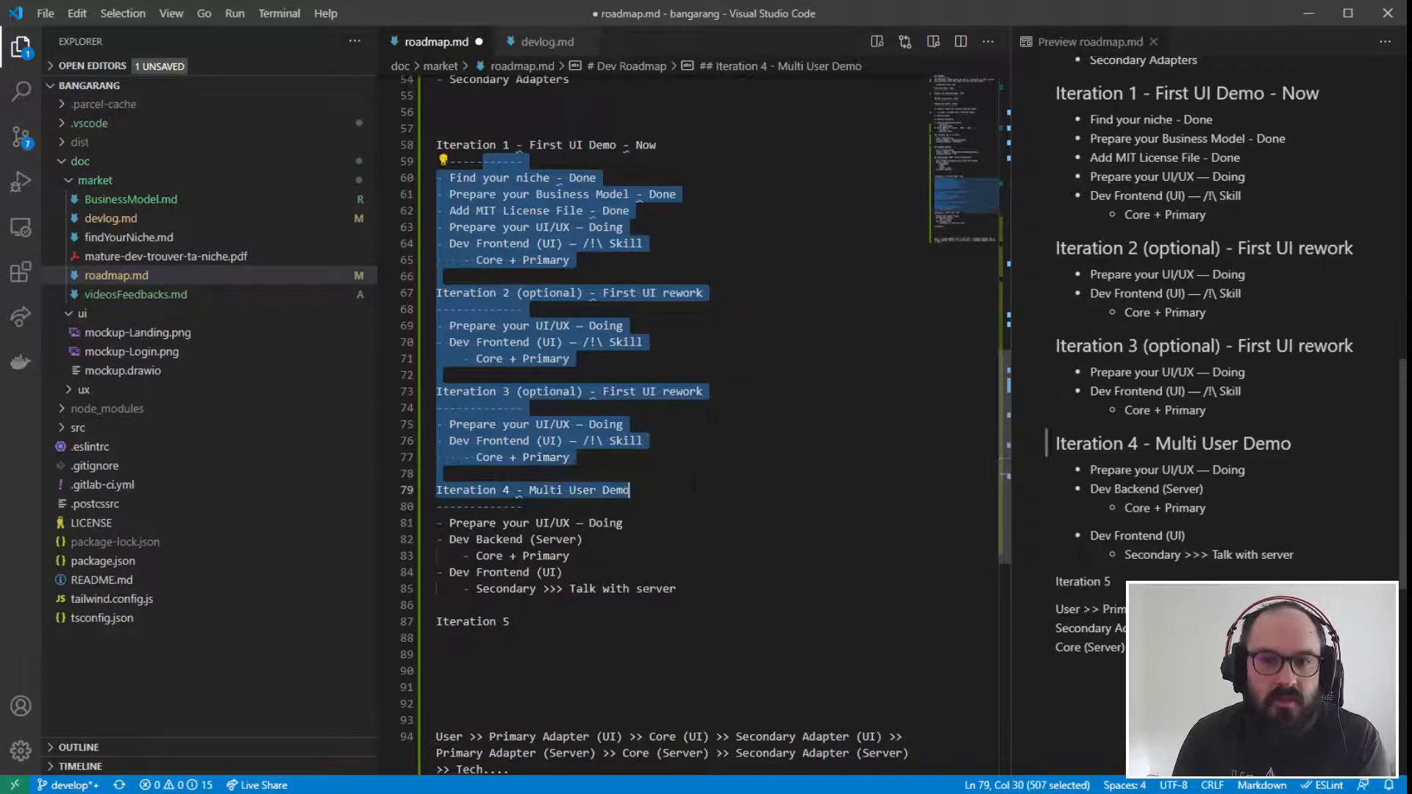
left_click(641, 588)
left_click(517, 621)
type("- Production")
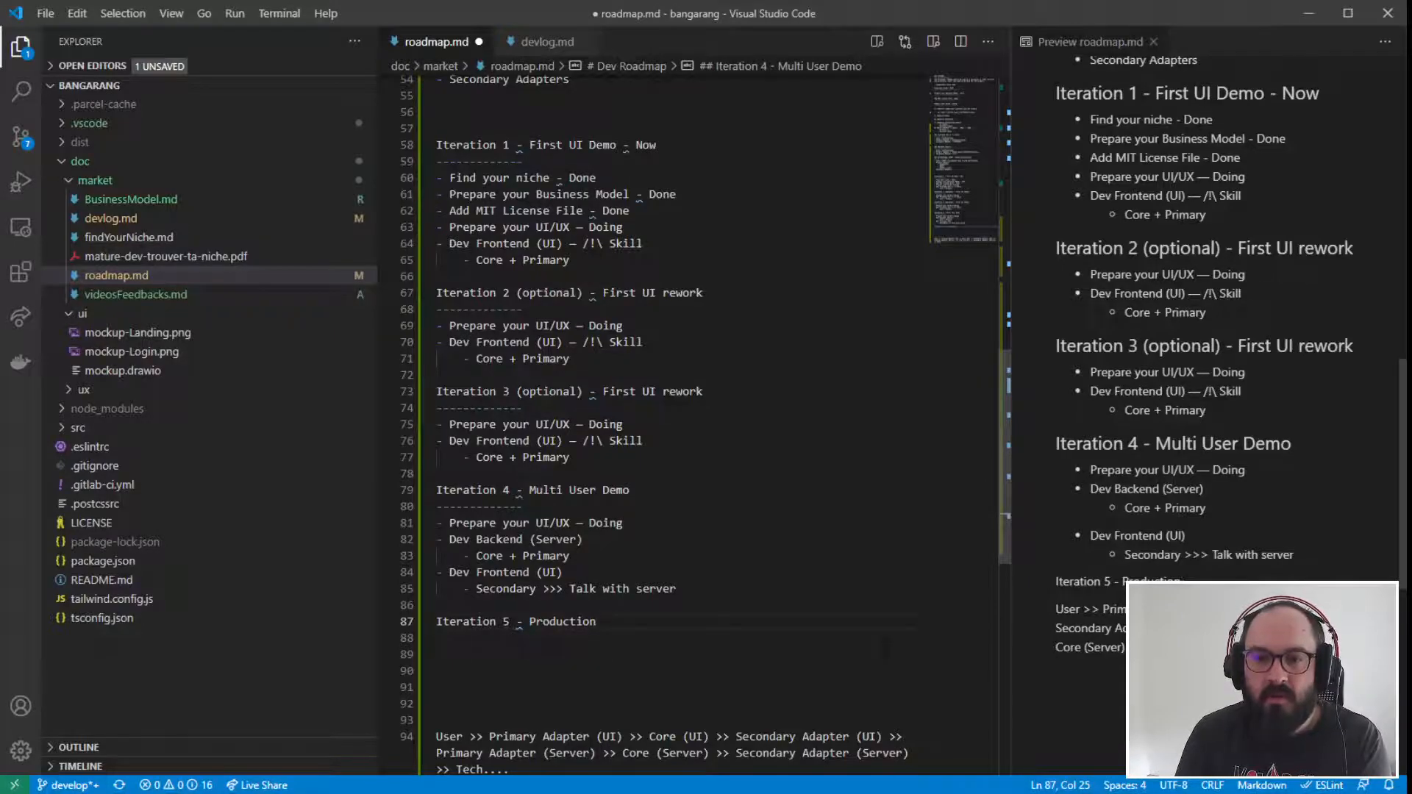
key("Return")
type("-------------")
- Add the list item "Dev Backend (Server)" under the Iteration 5 heading, with a capital D
key("Return")
type("- ")
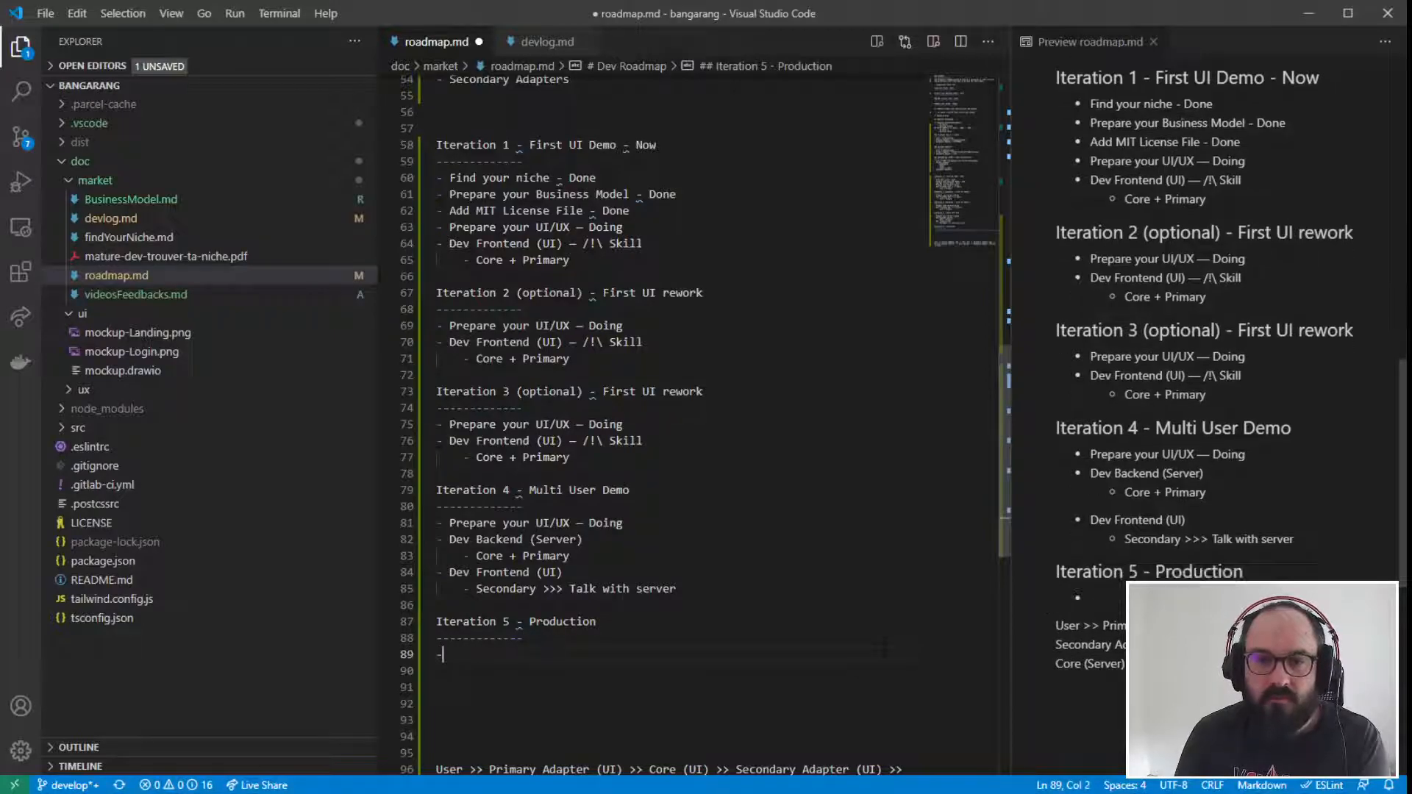
type("dev Backend")
left_click(456, 654)
key("BackSpace")
type("D")
key("Right")
key("Right")
key("Right")
key("Right")
key("Right")
key("Right")
key("Right")
key("Right")
key("Right")
key("Right")
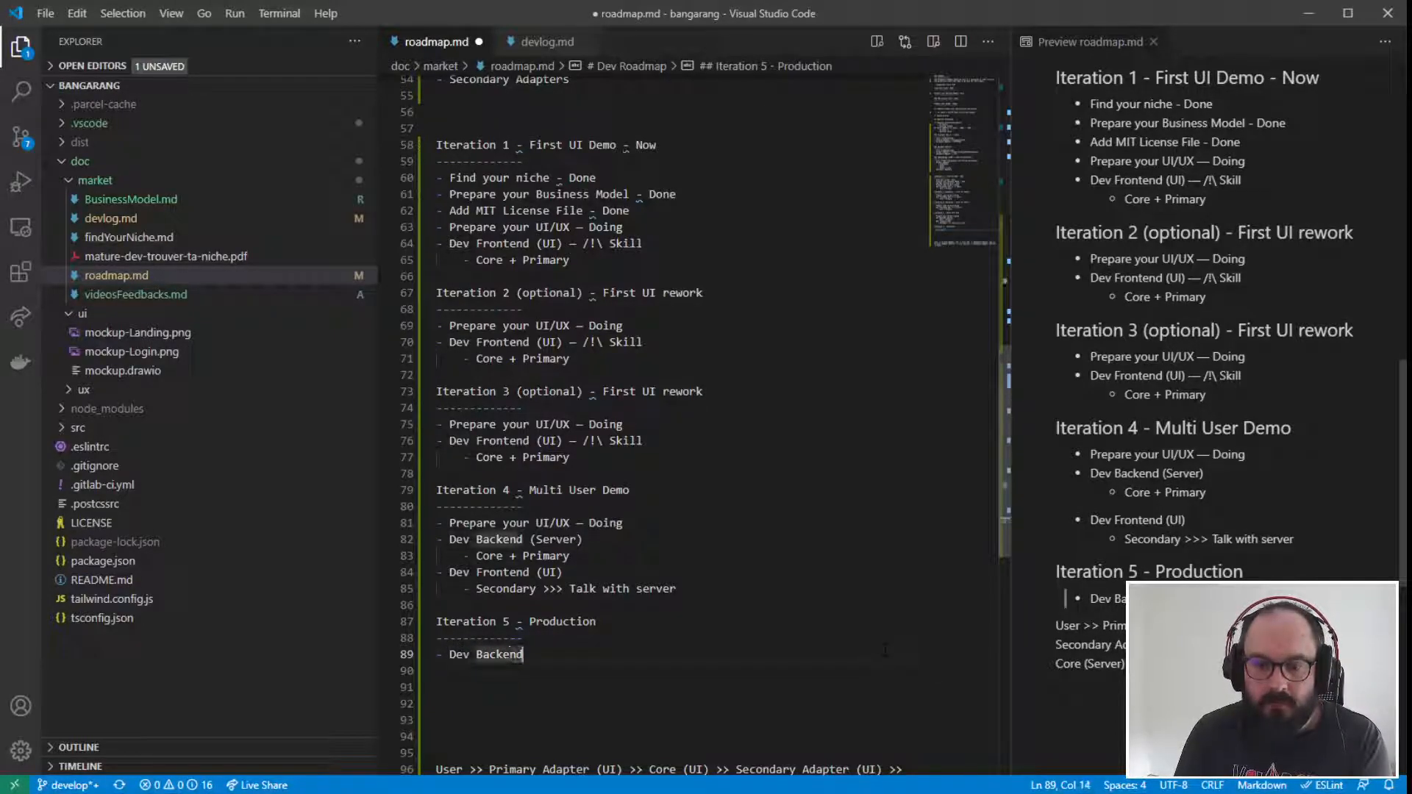
type("(Server")
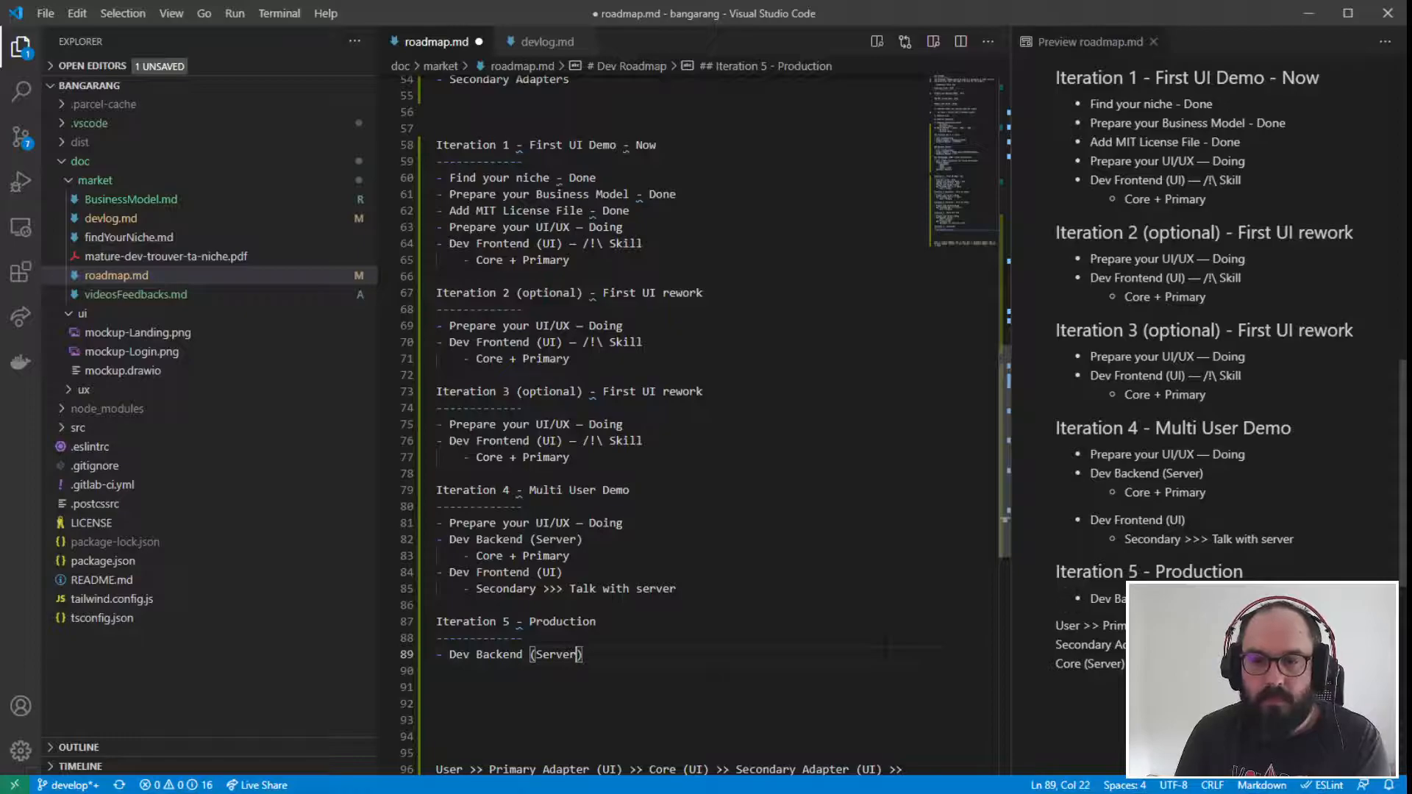
key("Right")
- Add an indented "Secondary" sub-item under Iteration 5's Dev Backend (Server) item
key("Return")
key("Tab")
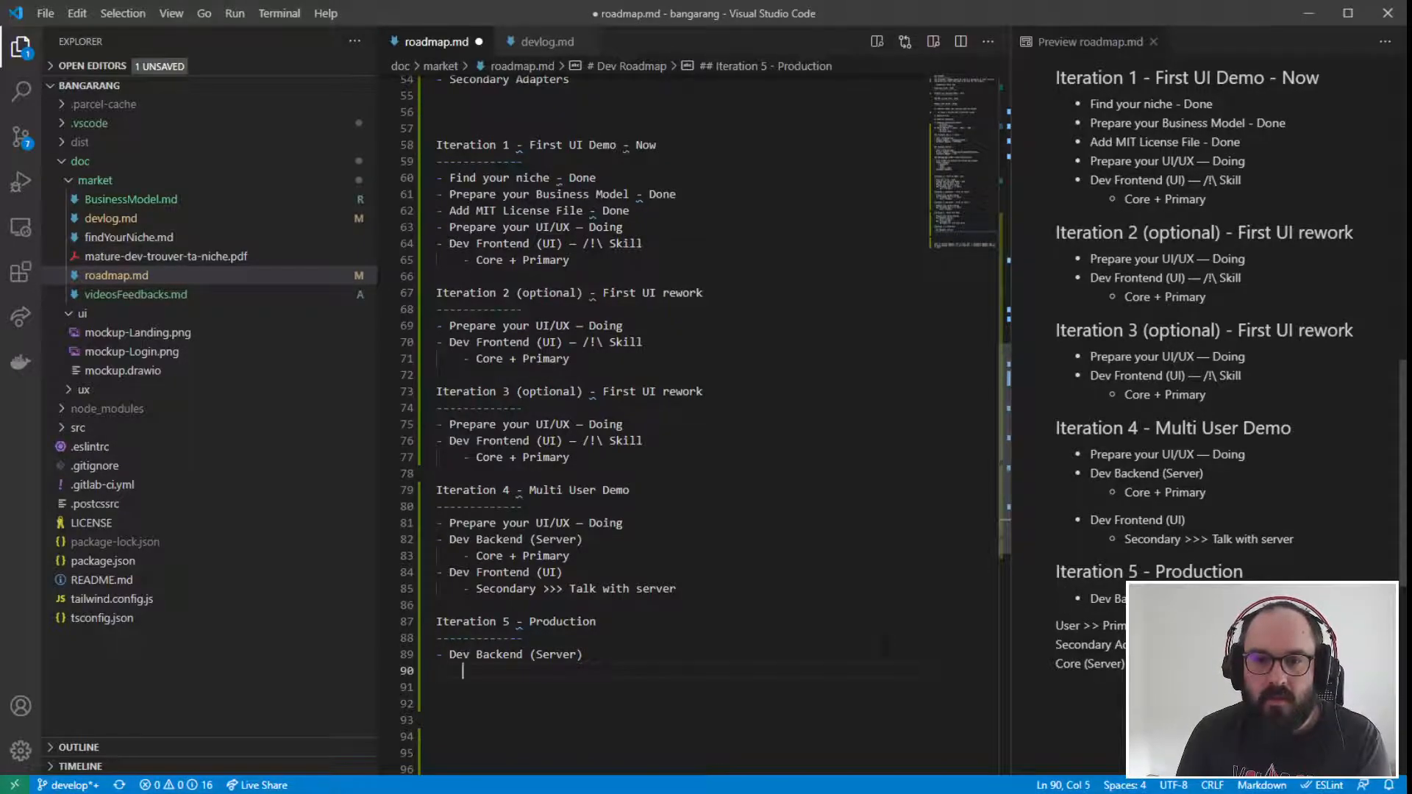
type("- Secondary")
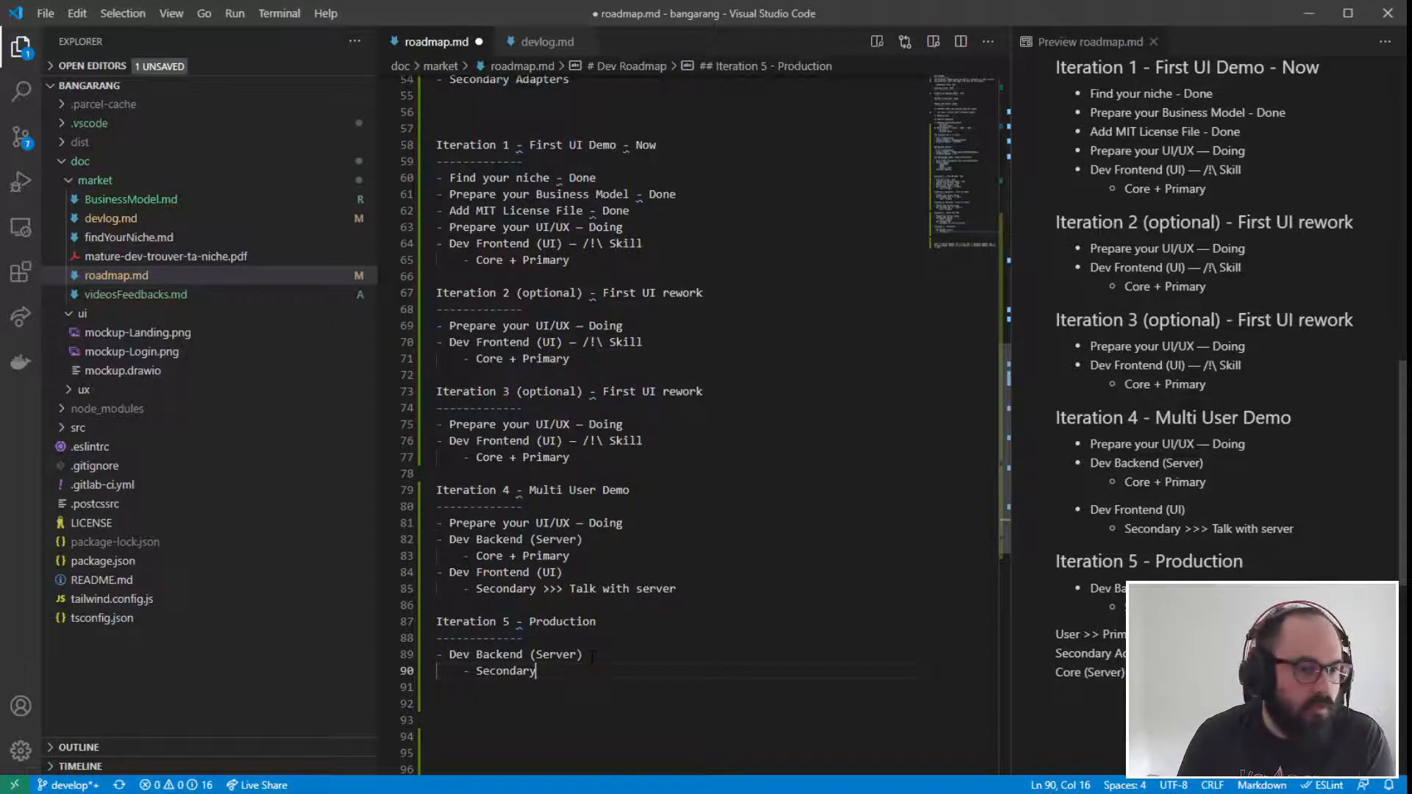
left_click_drag(536, 671, 427, 640)
key("Right")
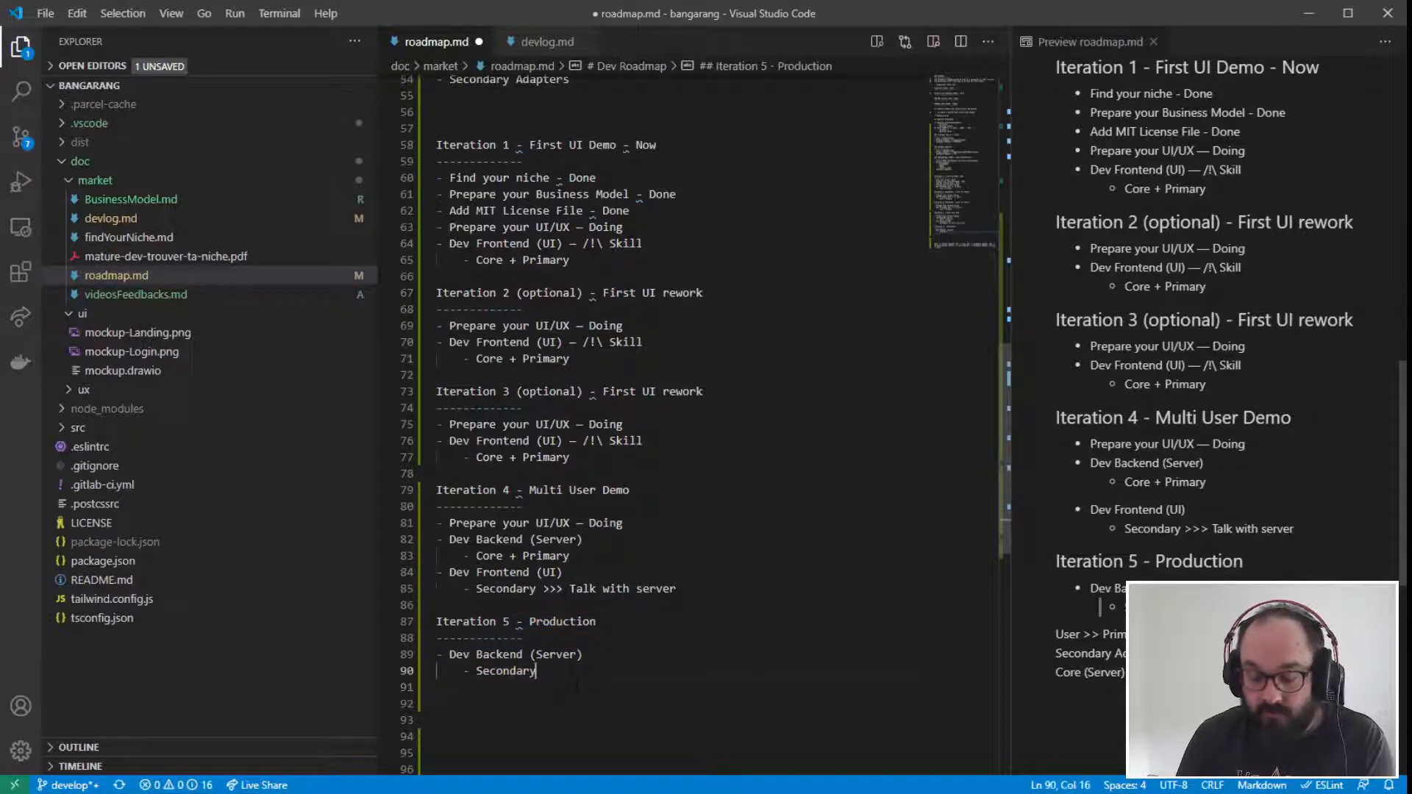
- Add a second top-level item "DevOps (Continuous Delivery)" to the Iteration 5 list
key("Return")
key("BackSpace")
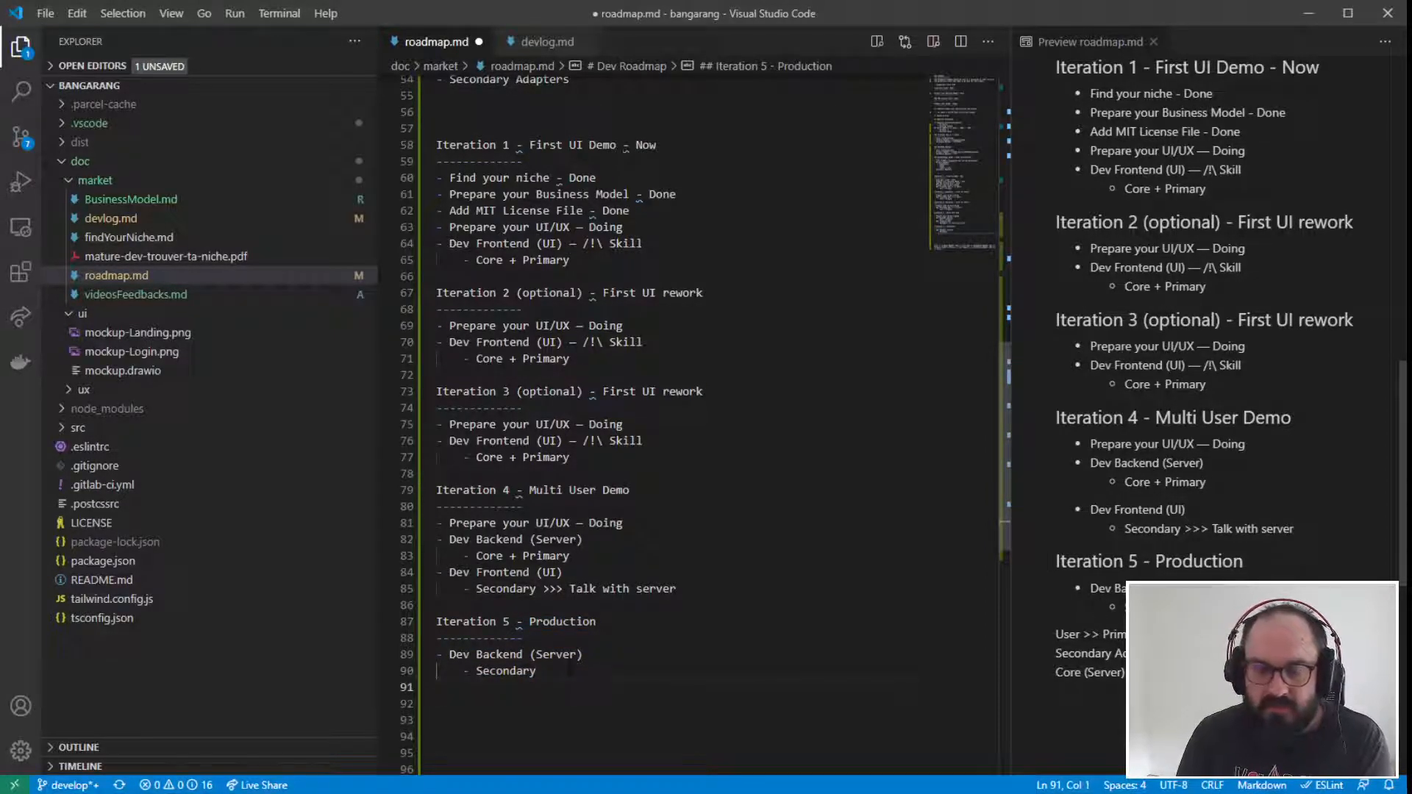
type("-")
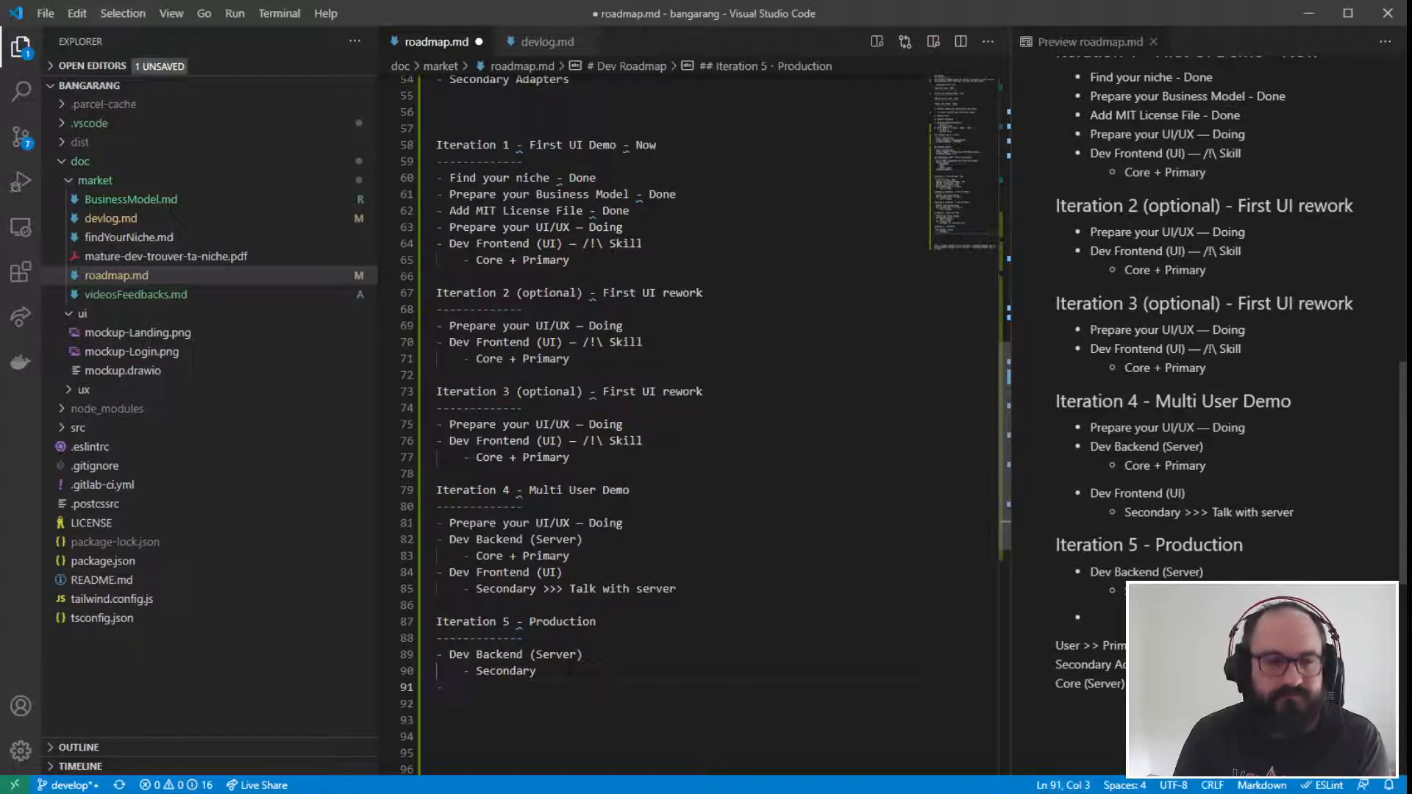
type("DevOps")
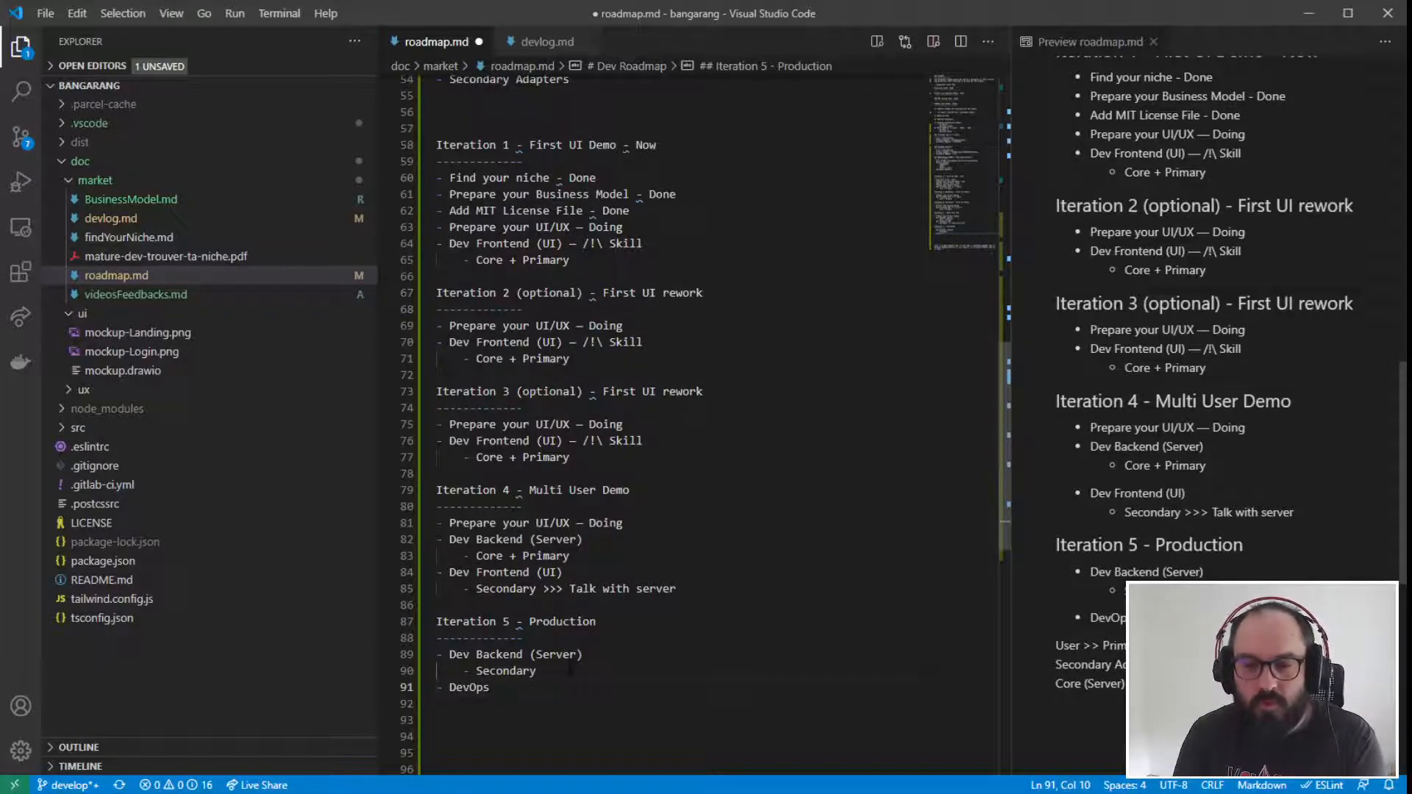
type(" (")
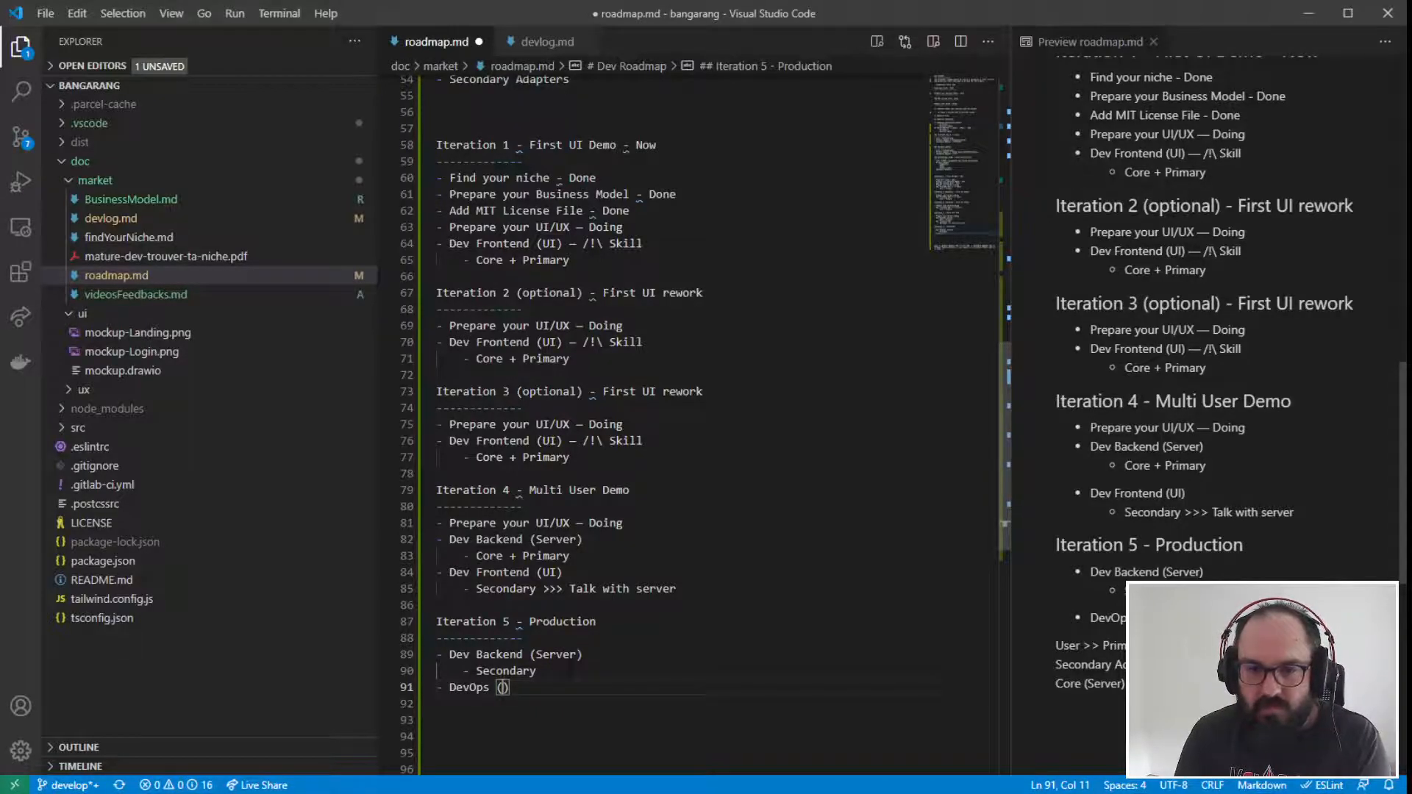
type("Continu")
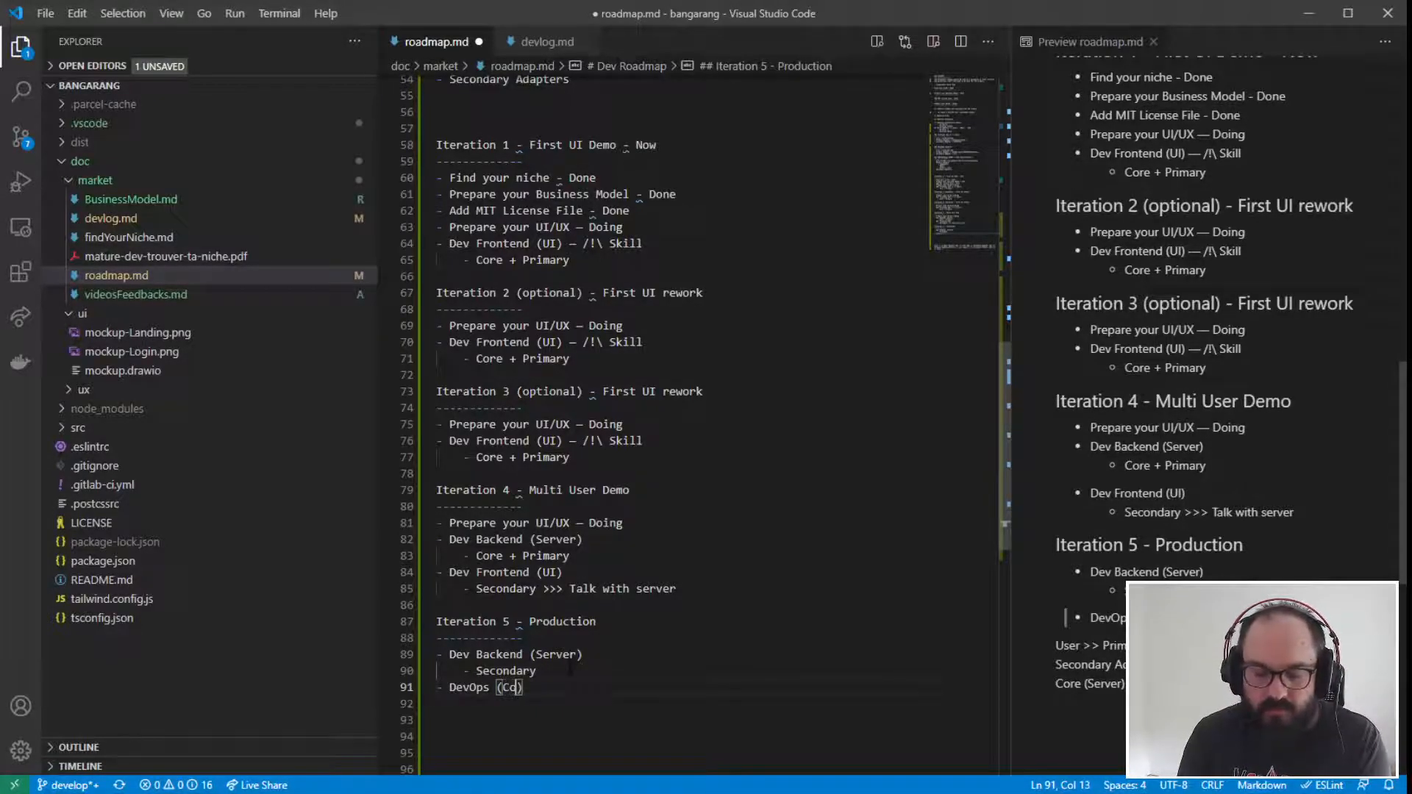
type("ous De")
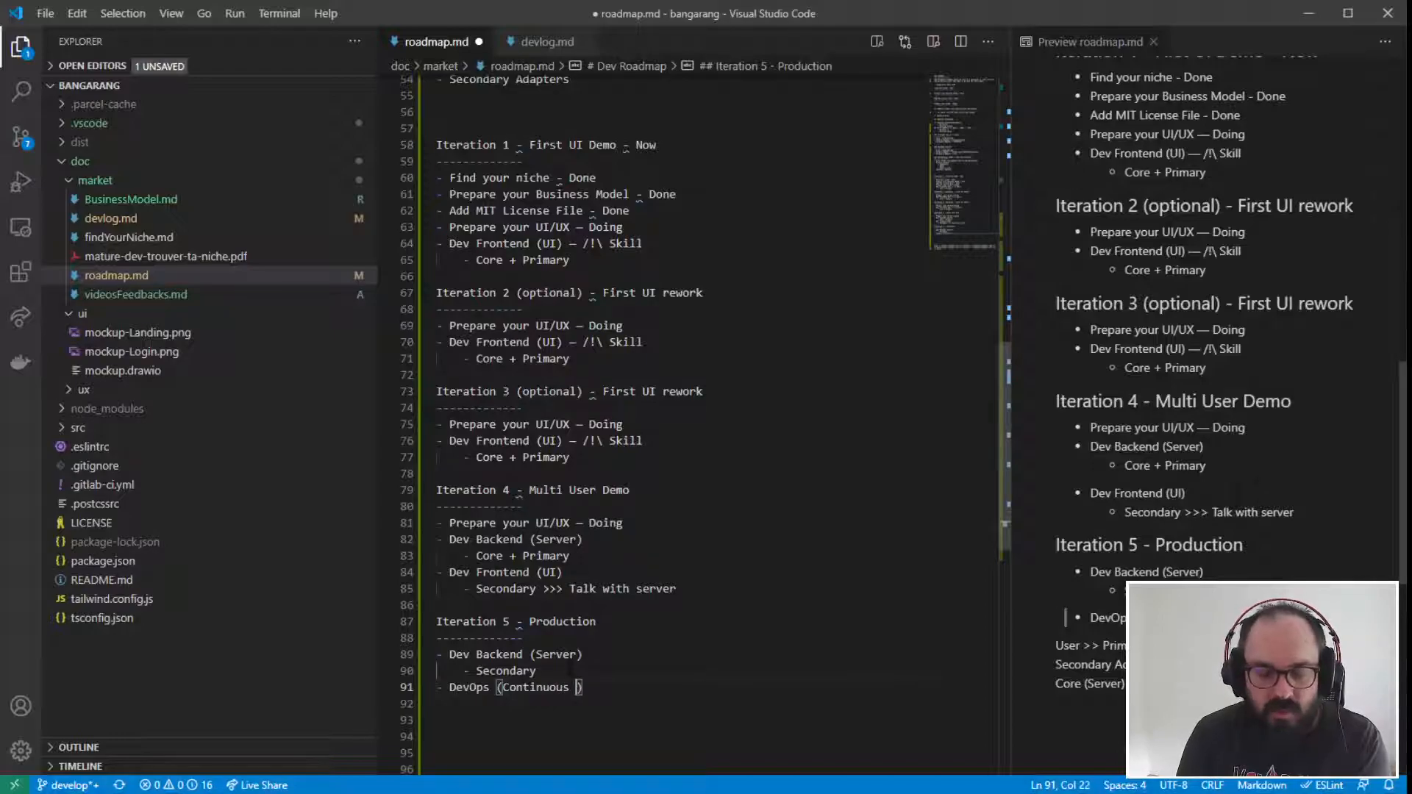
type("liver")
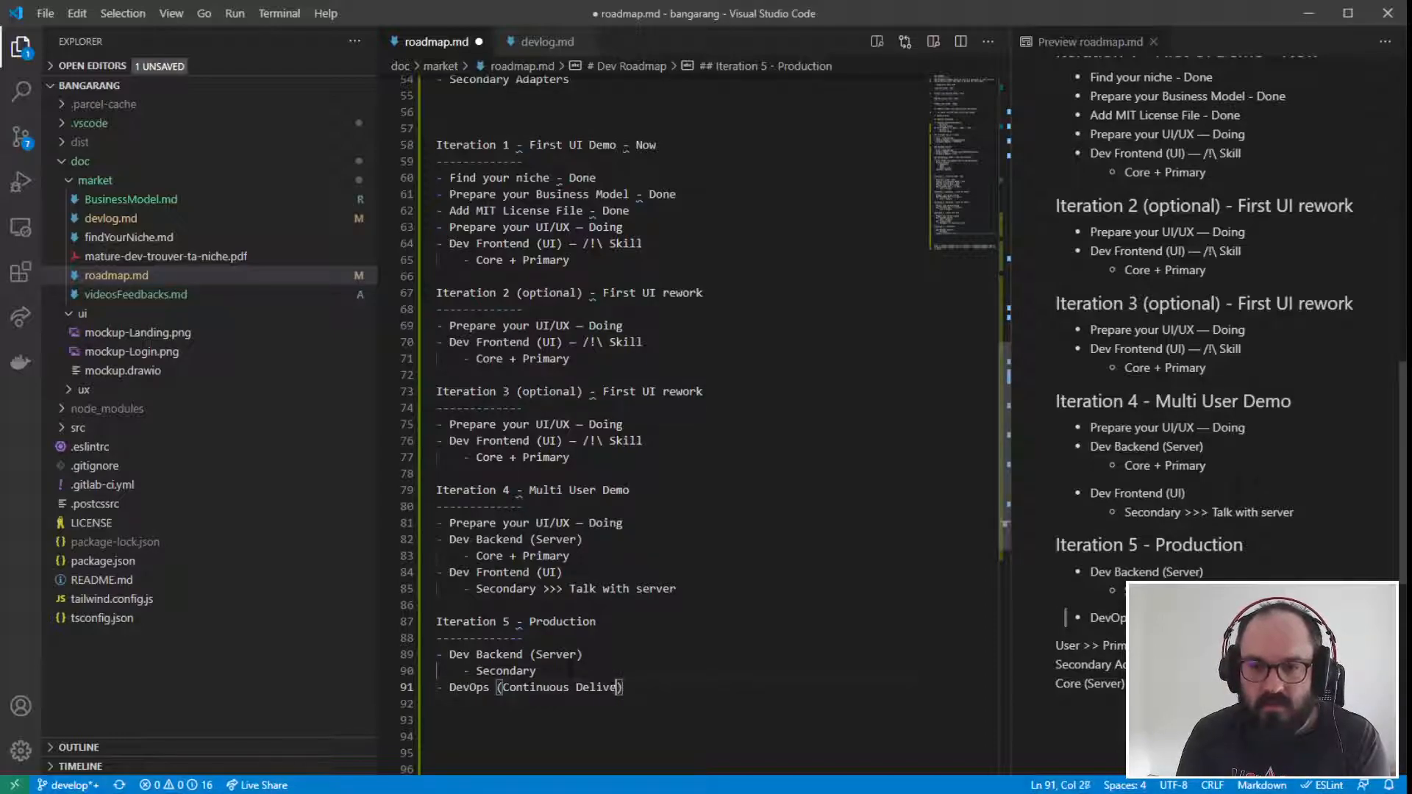
type("y")
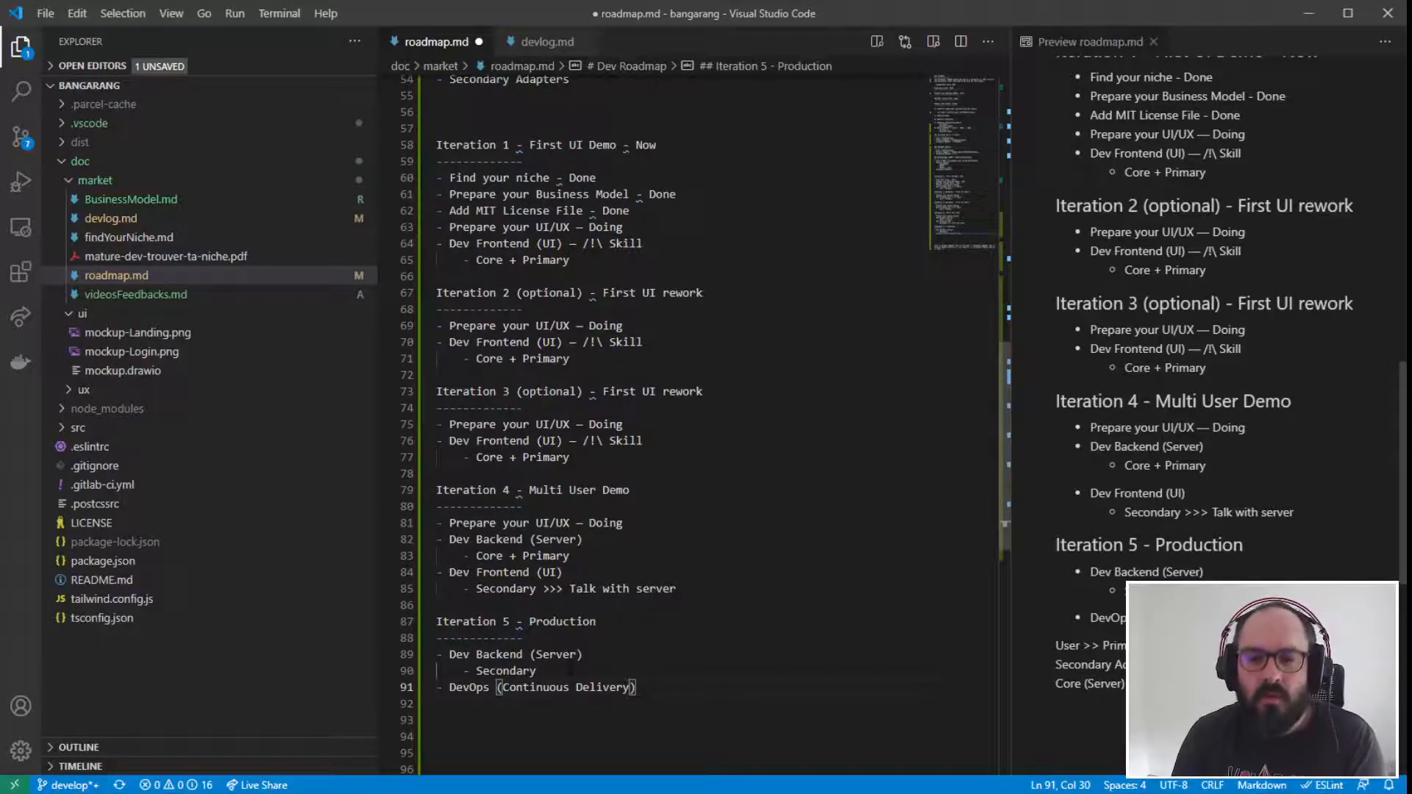
- Review the DevOps (Continuous Delivery) item at the end of the Iteration 5 list
key("Down")
key("Down")
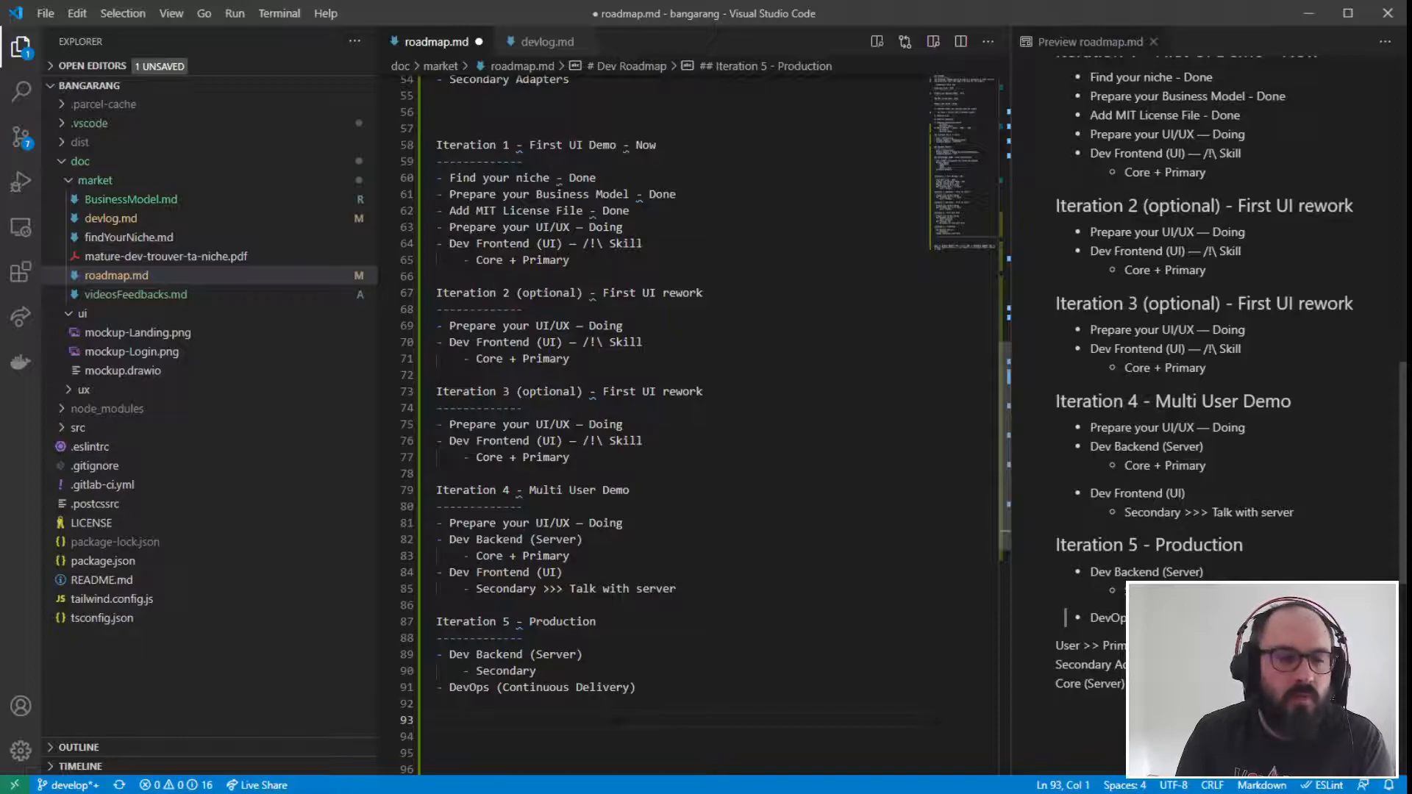
left_click_drag(641, 688, 392, 690)
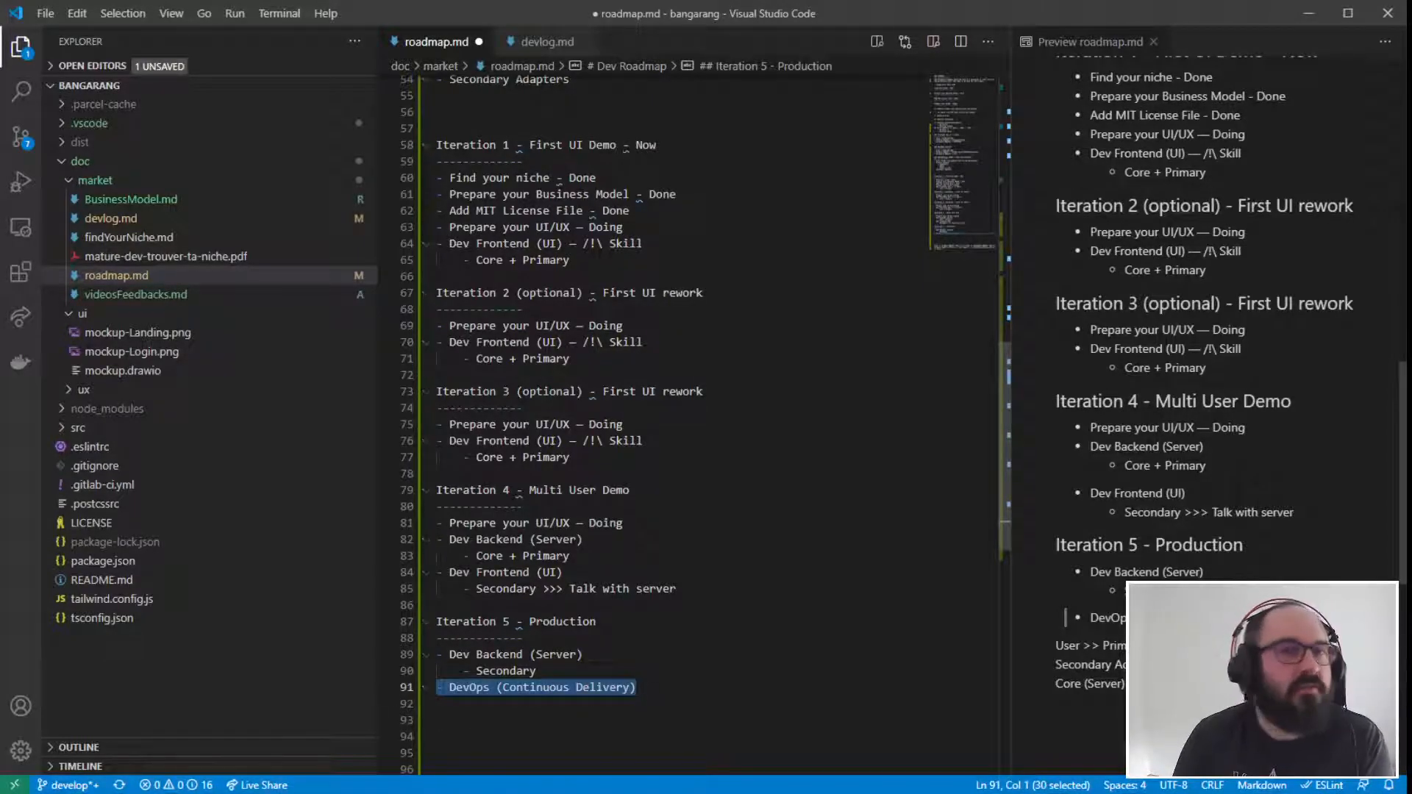
key("Down")
key("Down")
key("Down")
key("Down")
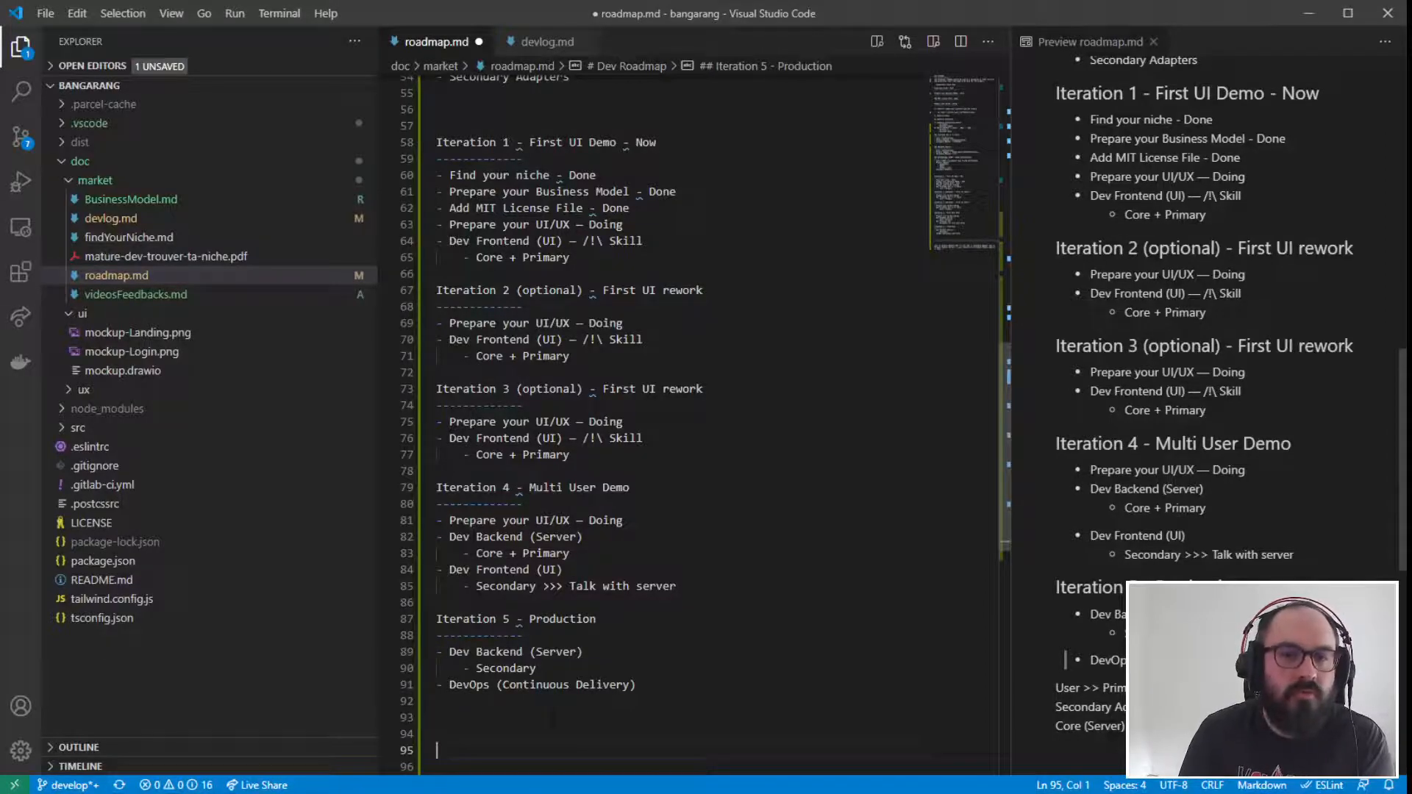
left_click(553, 719)
scroll(565, 723, "down", 1)
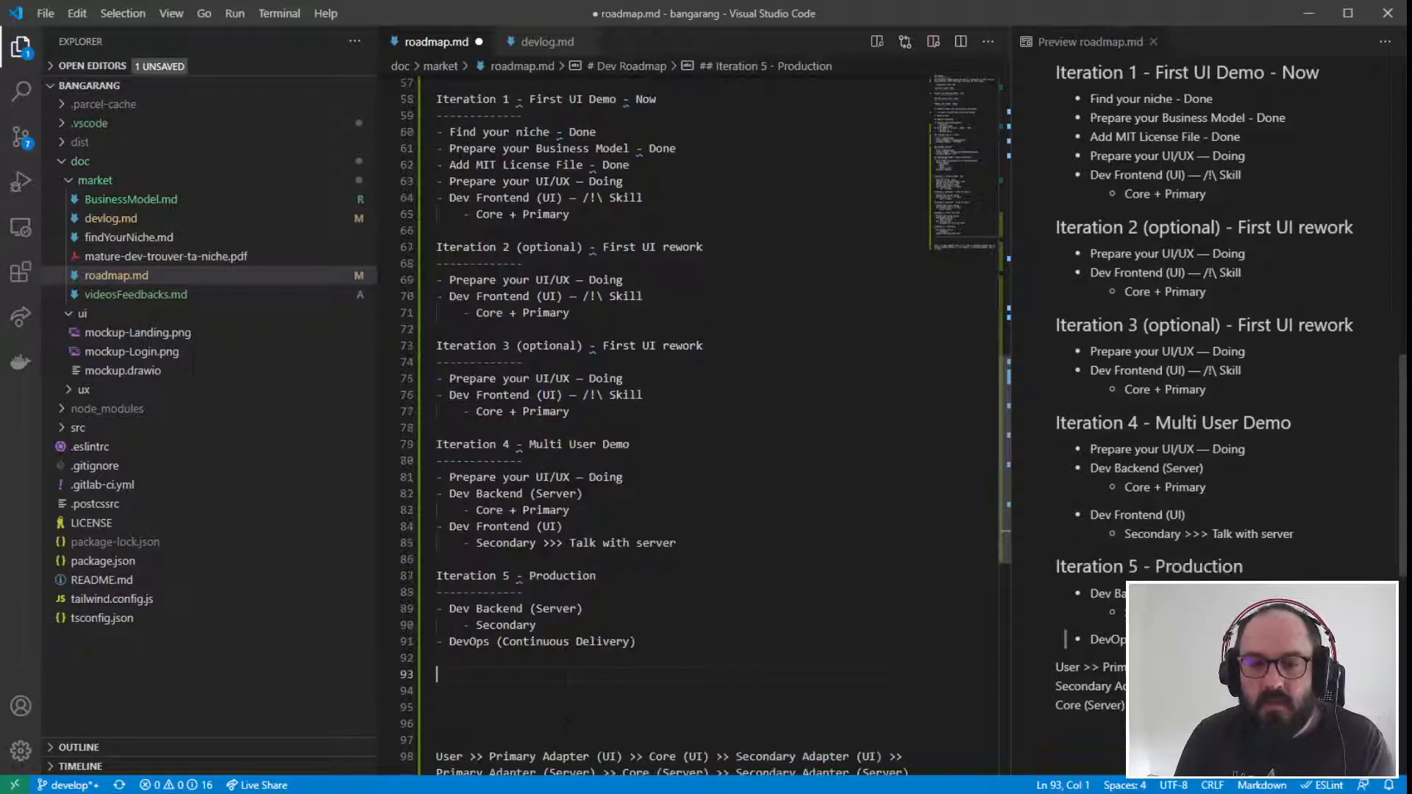
left_click_drag(643, 642, 423, 642)
left_click(606, 669)
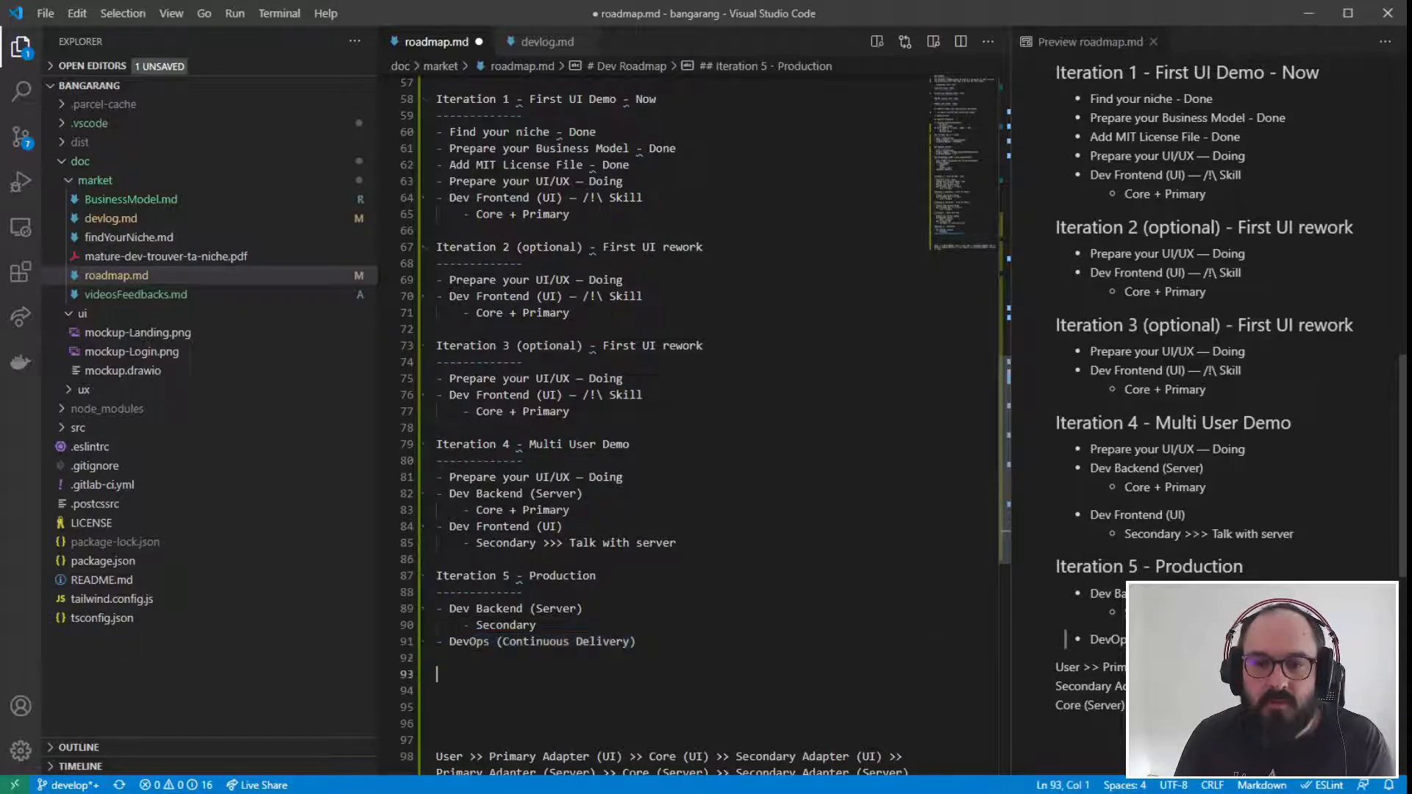
- Add a "DevOps" section heading underlined with dashes after the Dev Methodology list, above Iteration 1
scroll(606, 669, "up", 2)
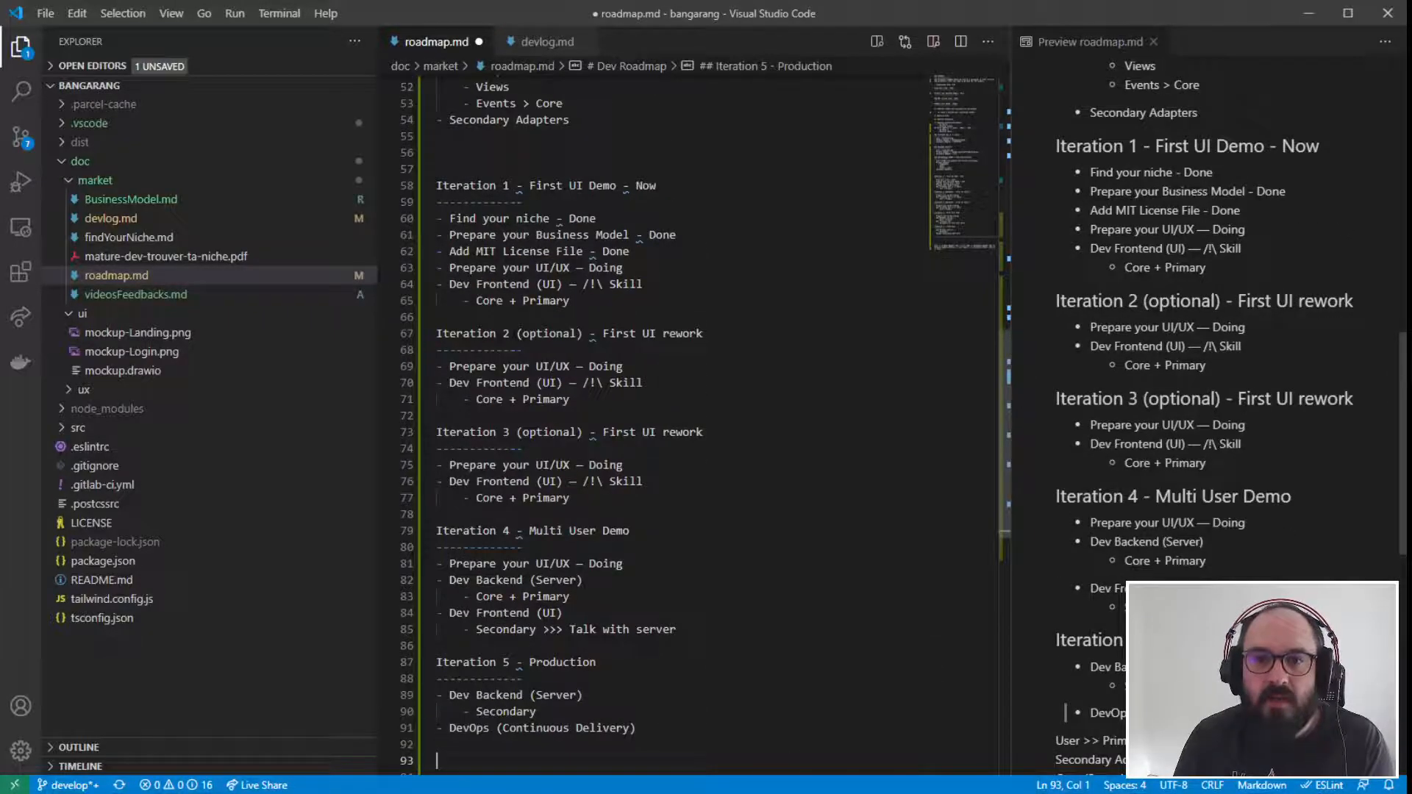
scroll(606, 670, "up", 14)
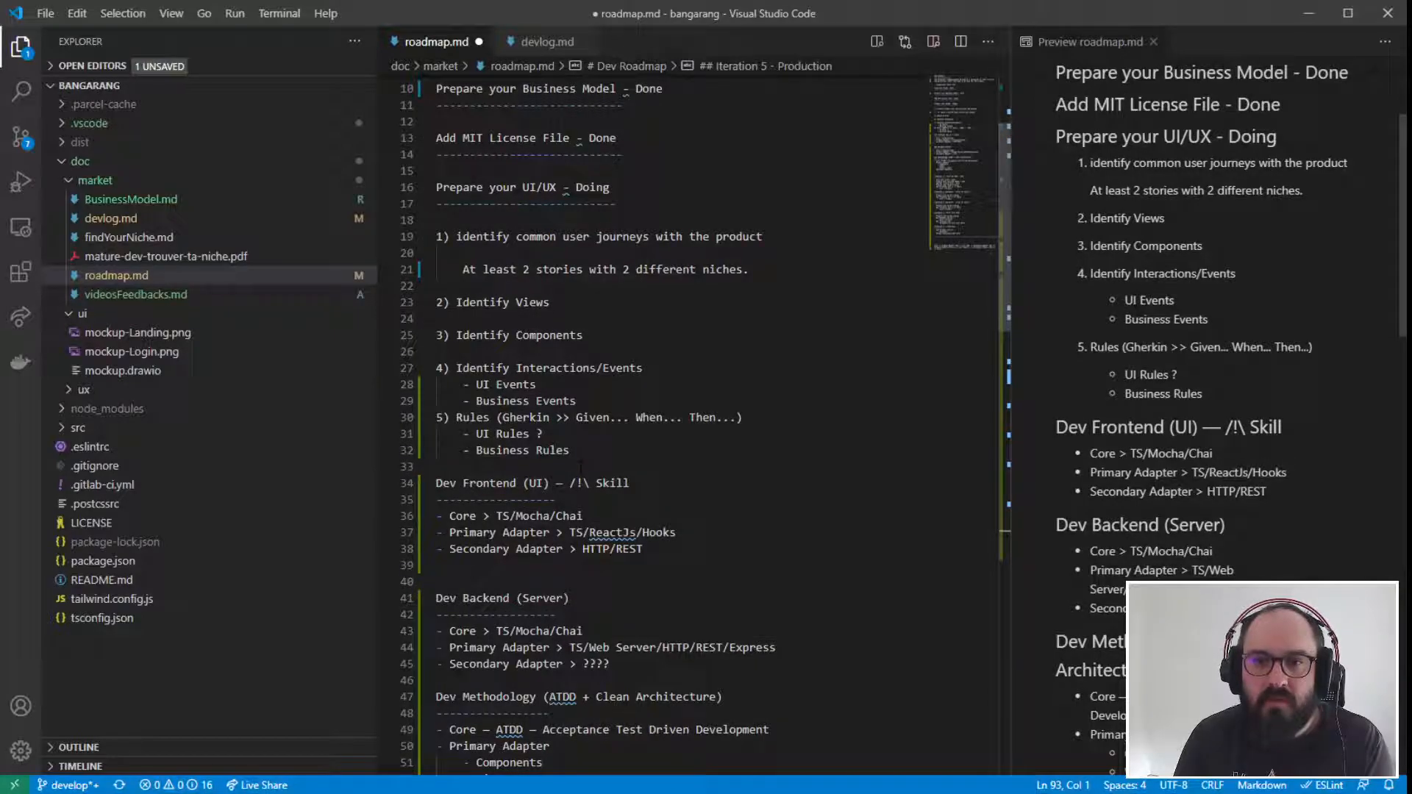
scroll(606, 669, "down", 3)
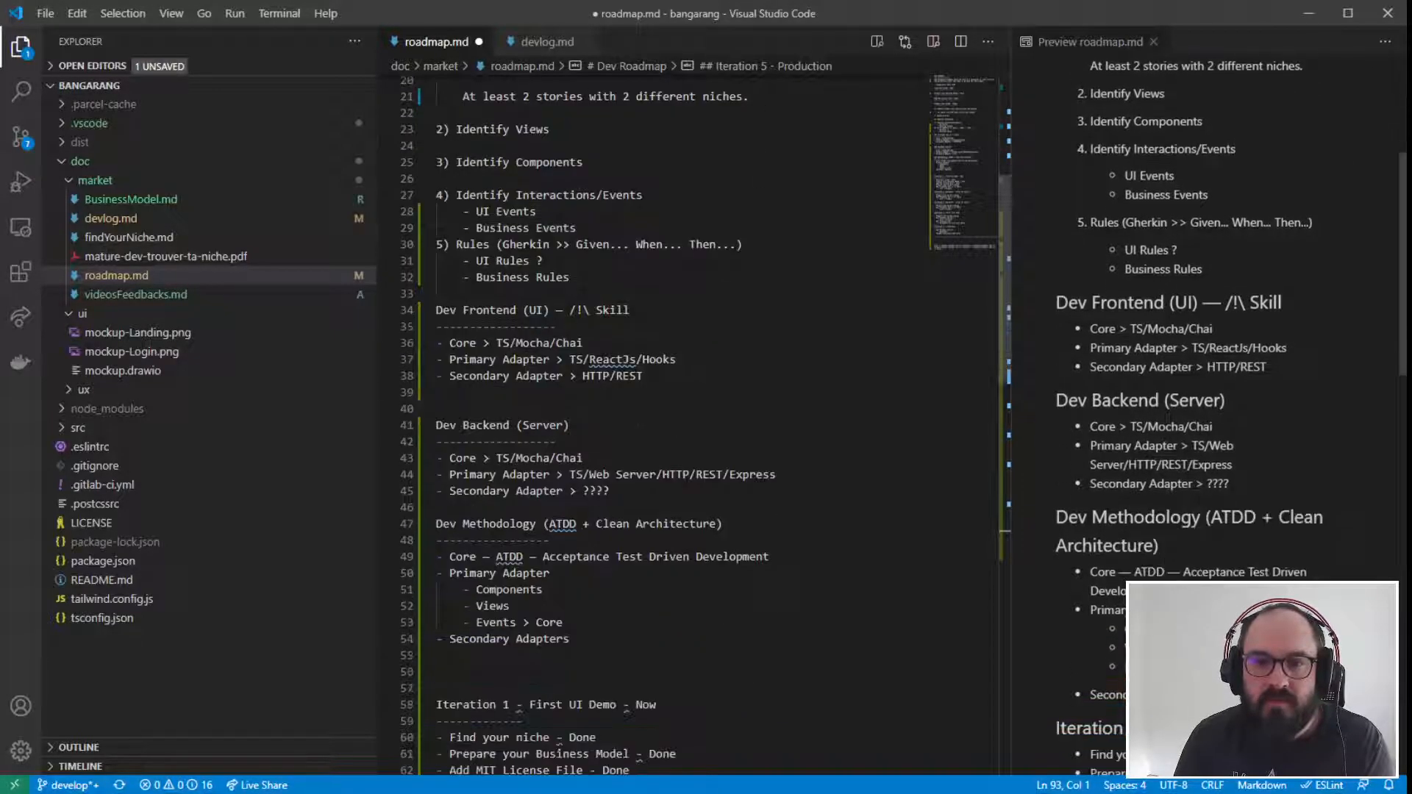
left_click(589, 640)
key("Return")
key("Return")
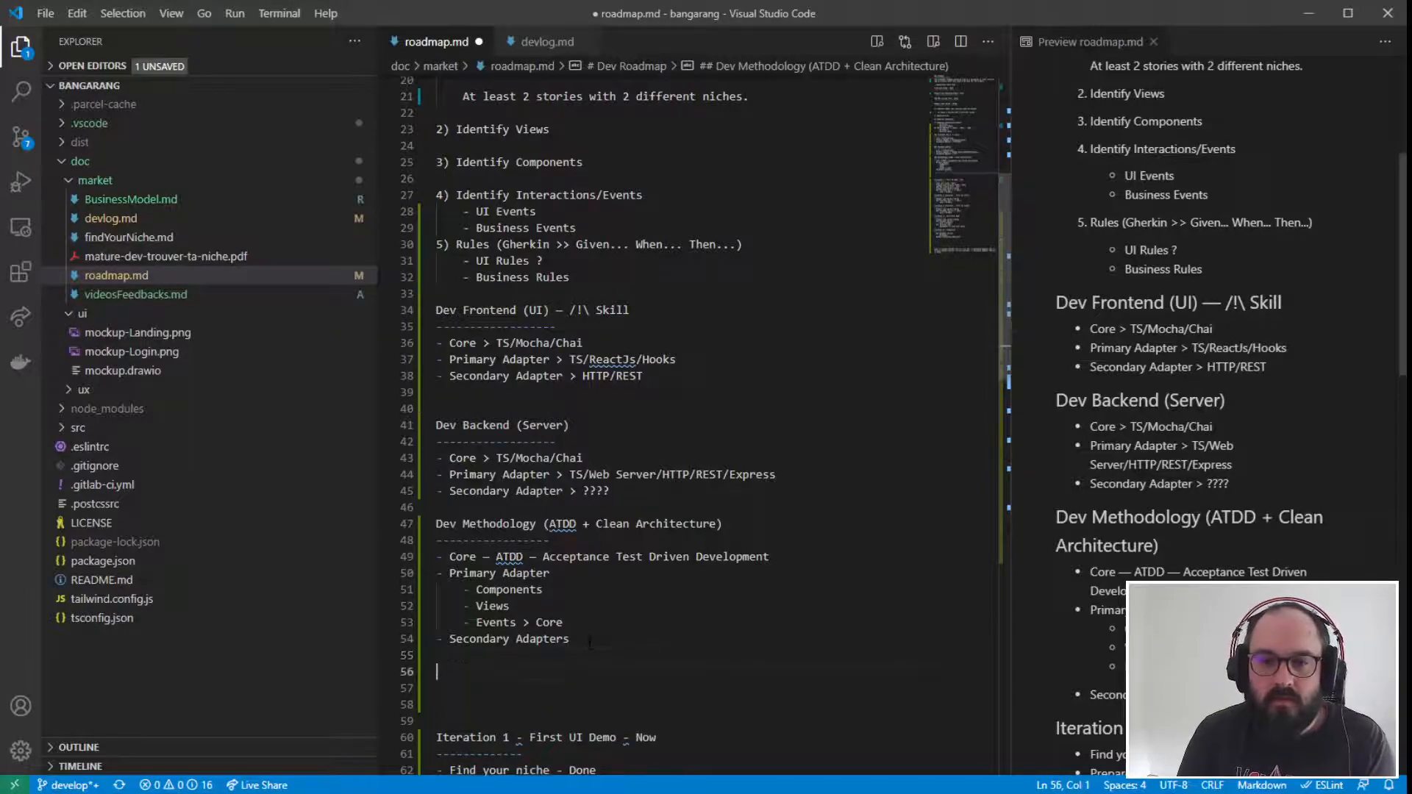
type("DevOps")
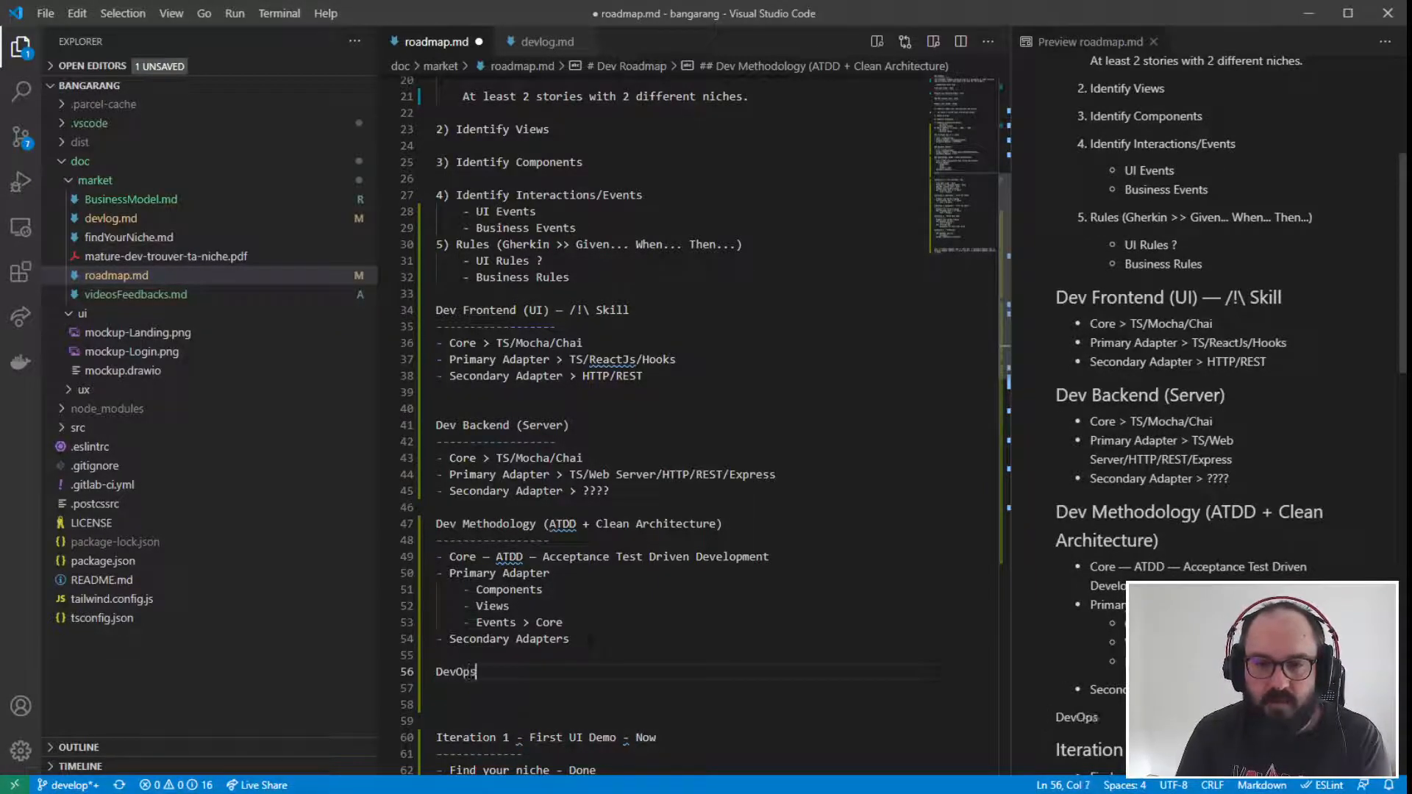
key("Return")
type("----------------------")
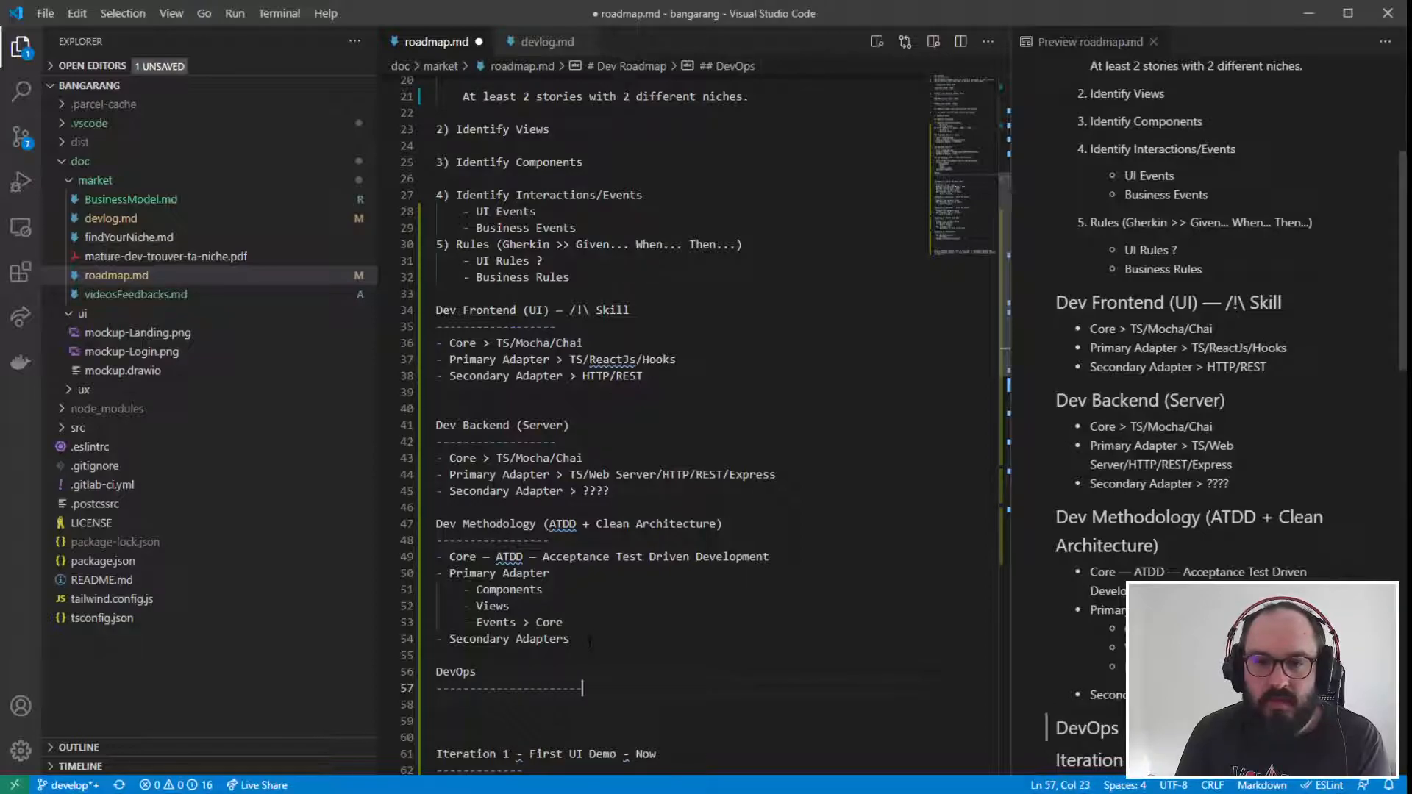
- Add an indented "Metrics" list item under the DevOps section heading
key("Return")
key("Tab")
type("-")
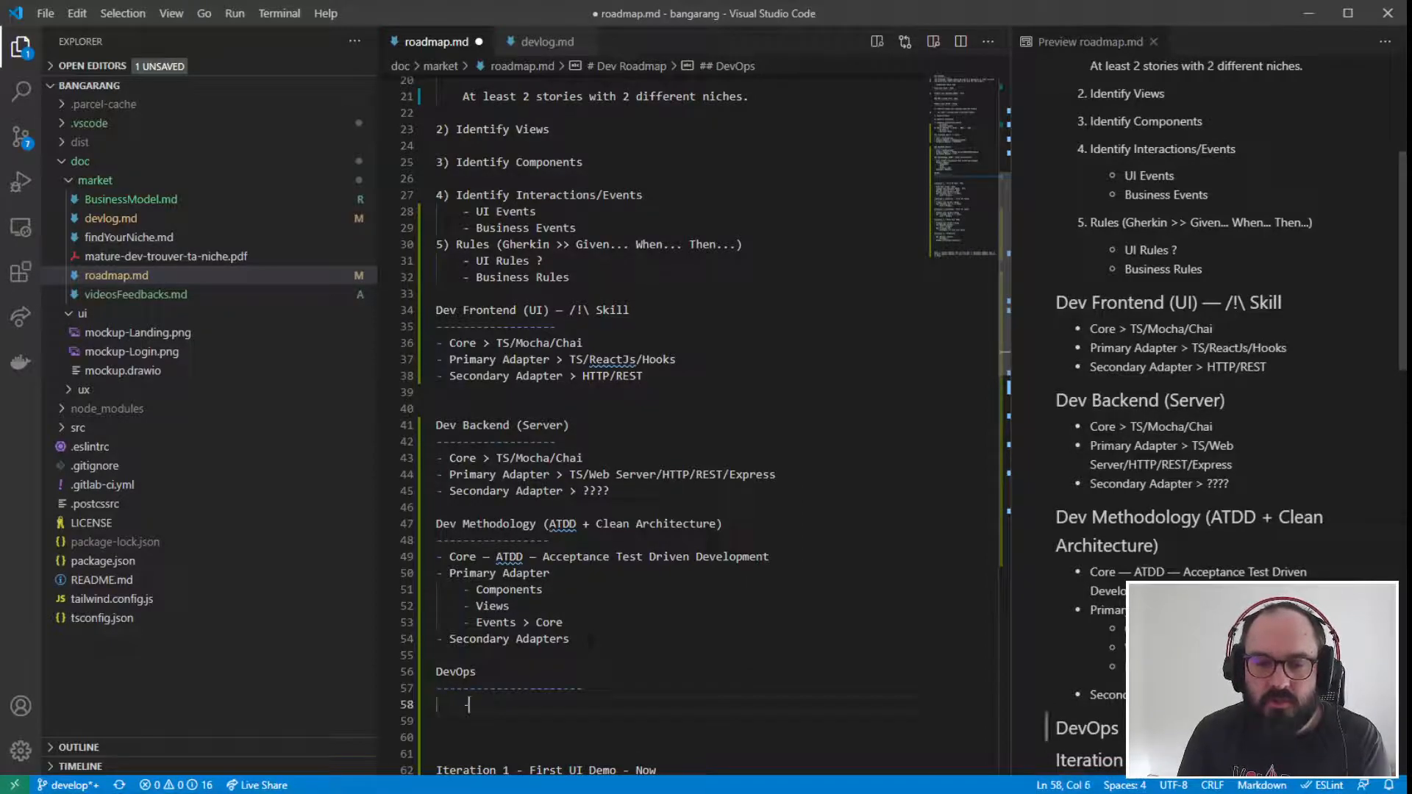
type(" Metrics")
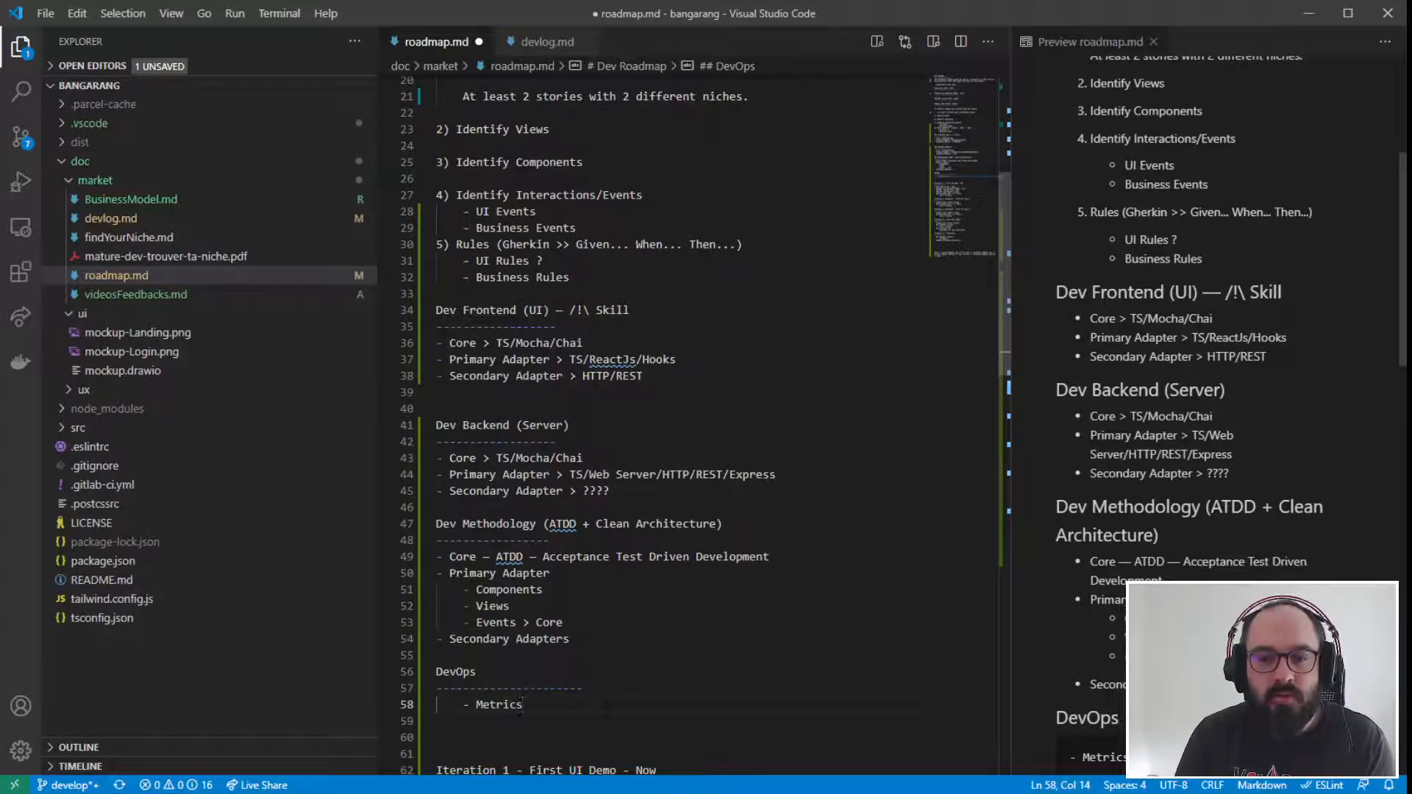
left_click_drag(523, 704, 415, 687)
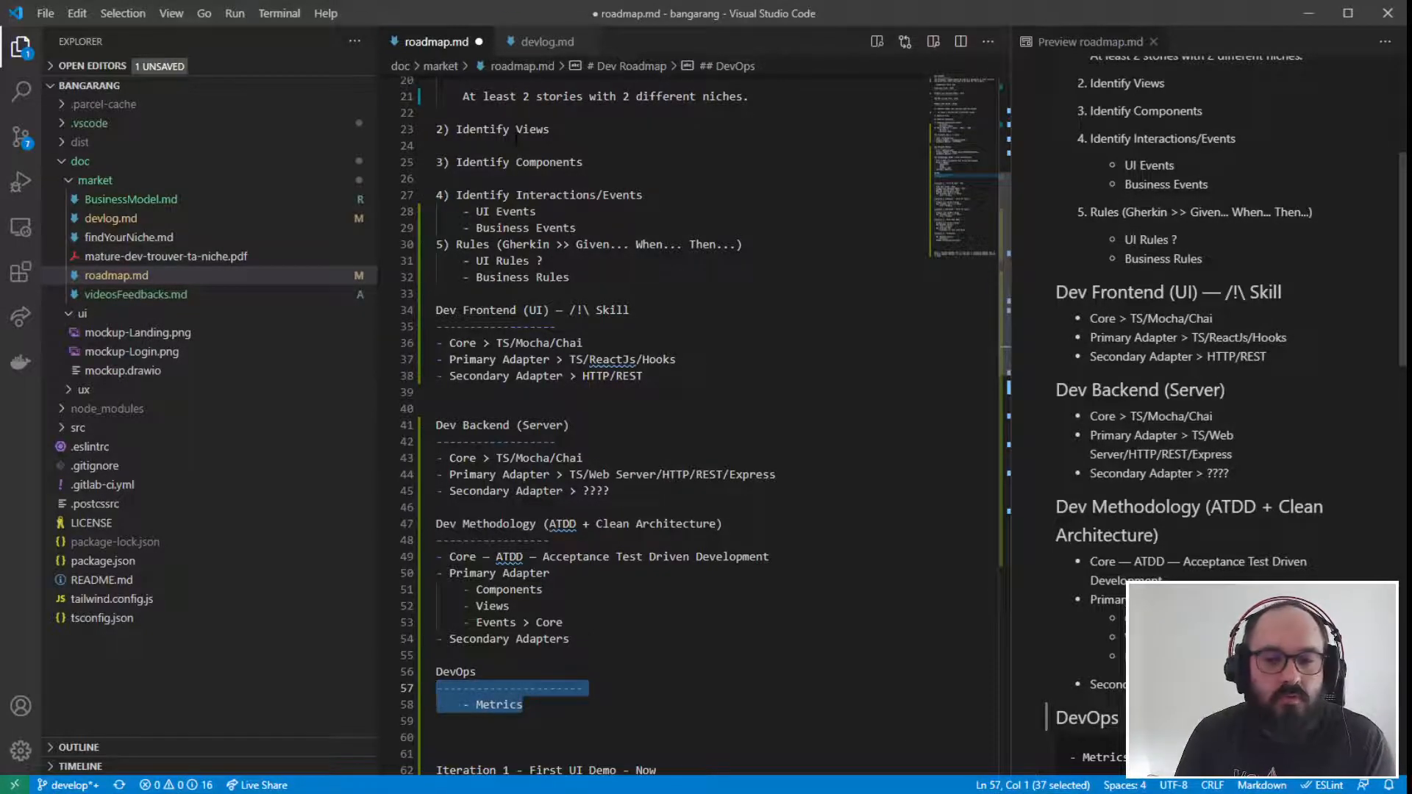
key("Right")
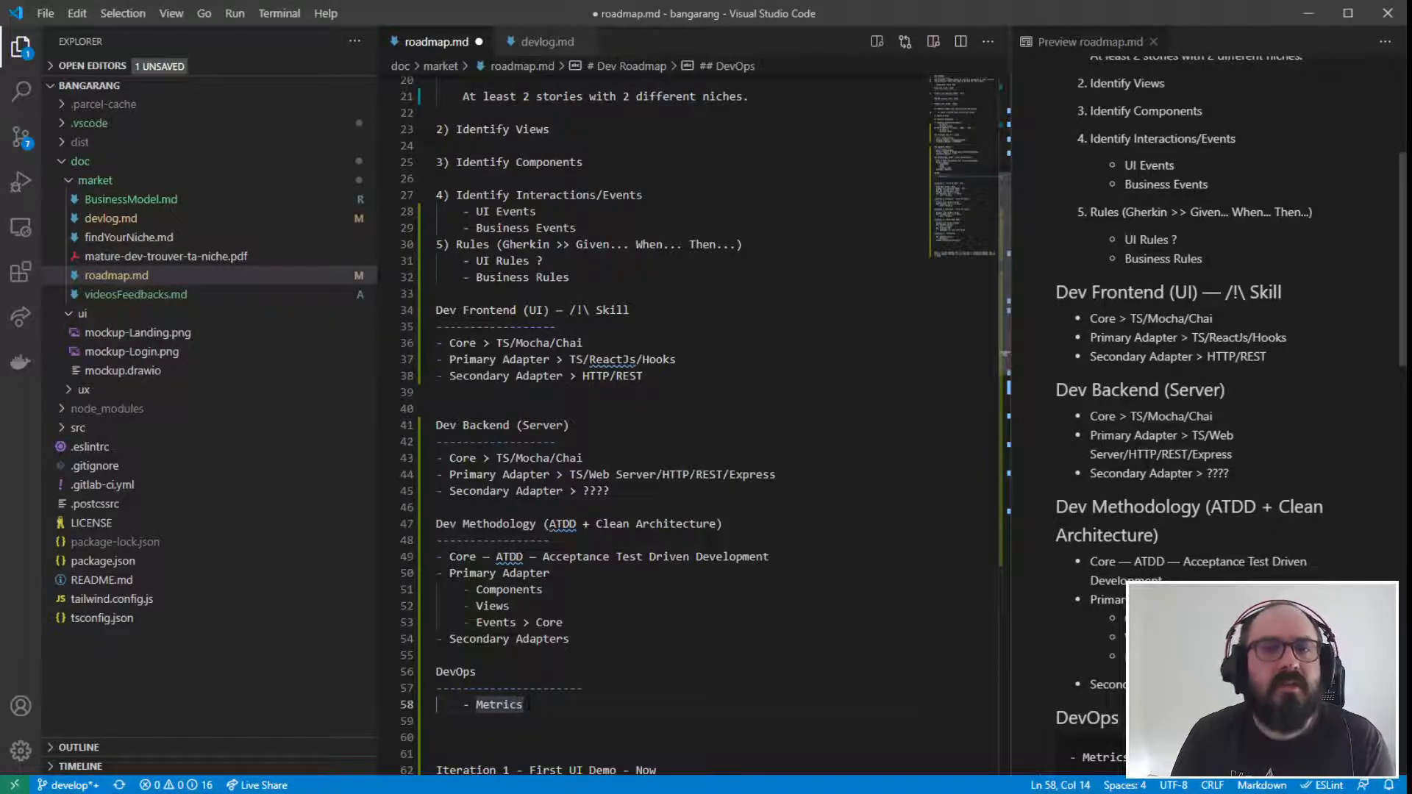
- Add "Business" and "Tech" sub-items under the Metrics item in the DevOps section
key("Return")
type("- Business")
key("Return")
type("-")
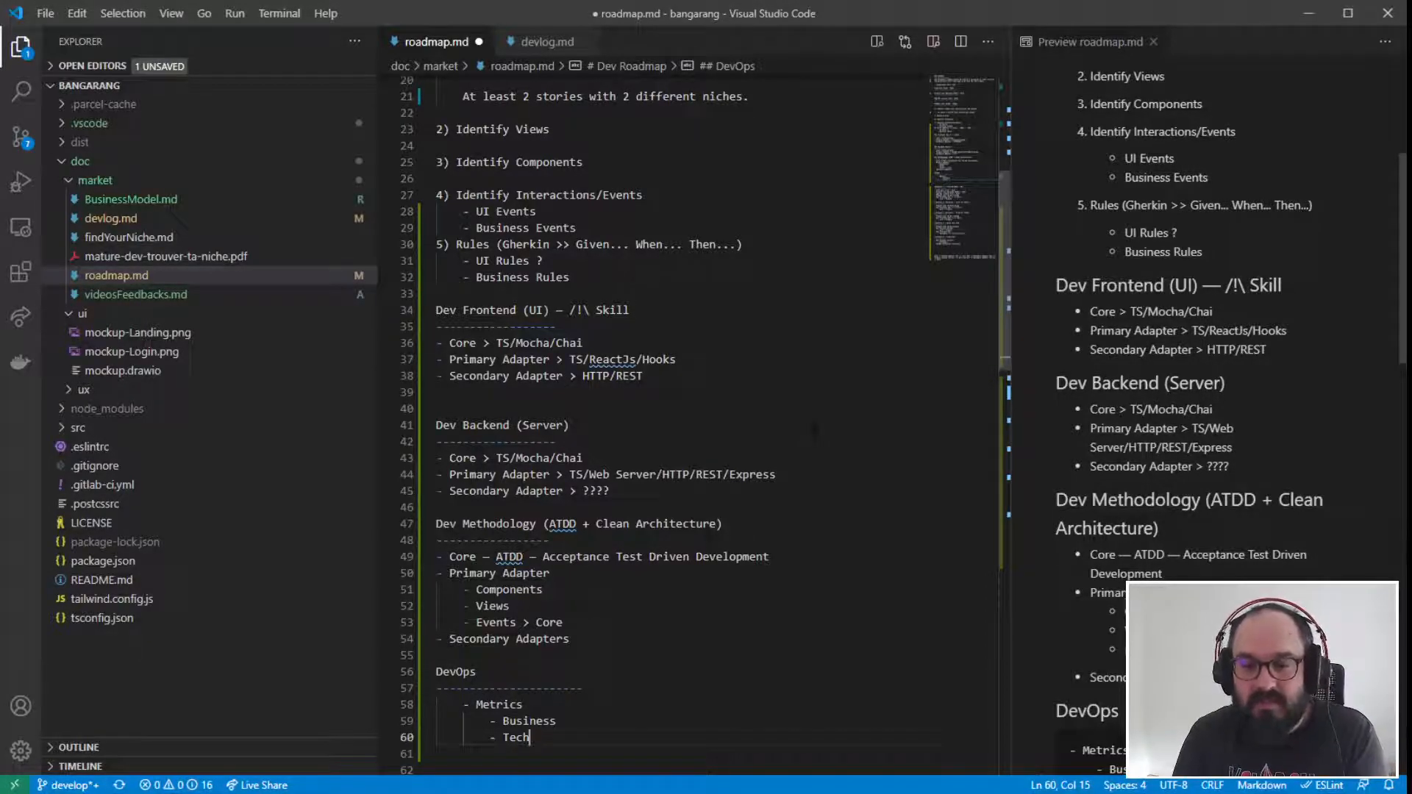
- Add a "Continuous Integration" item after the Metrics sub-items, at the same indentation level as Metrics
key("Return")
key("BackSpace")
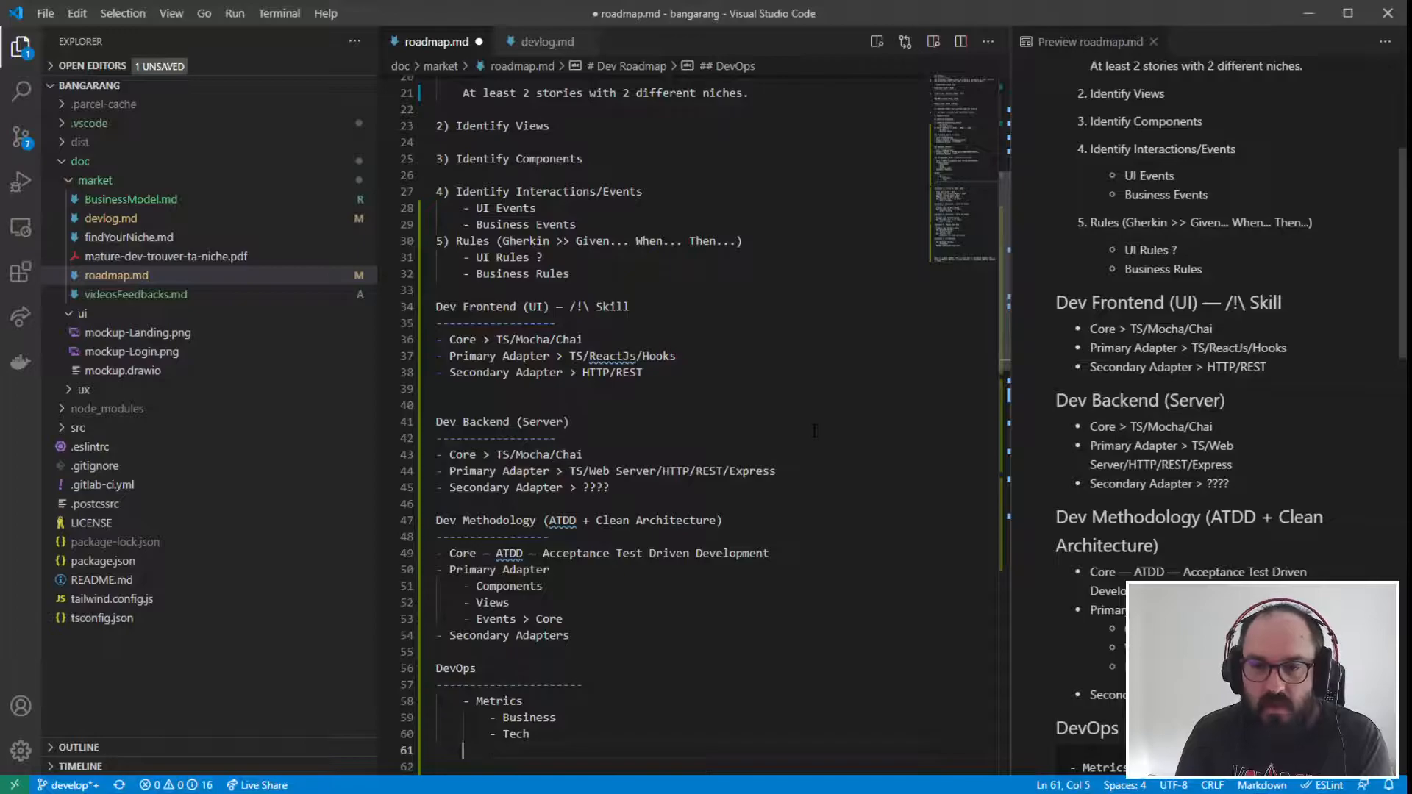
type("- ")
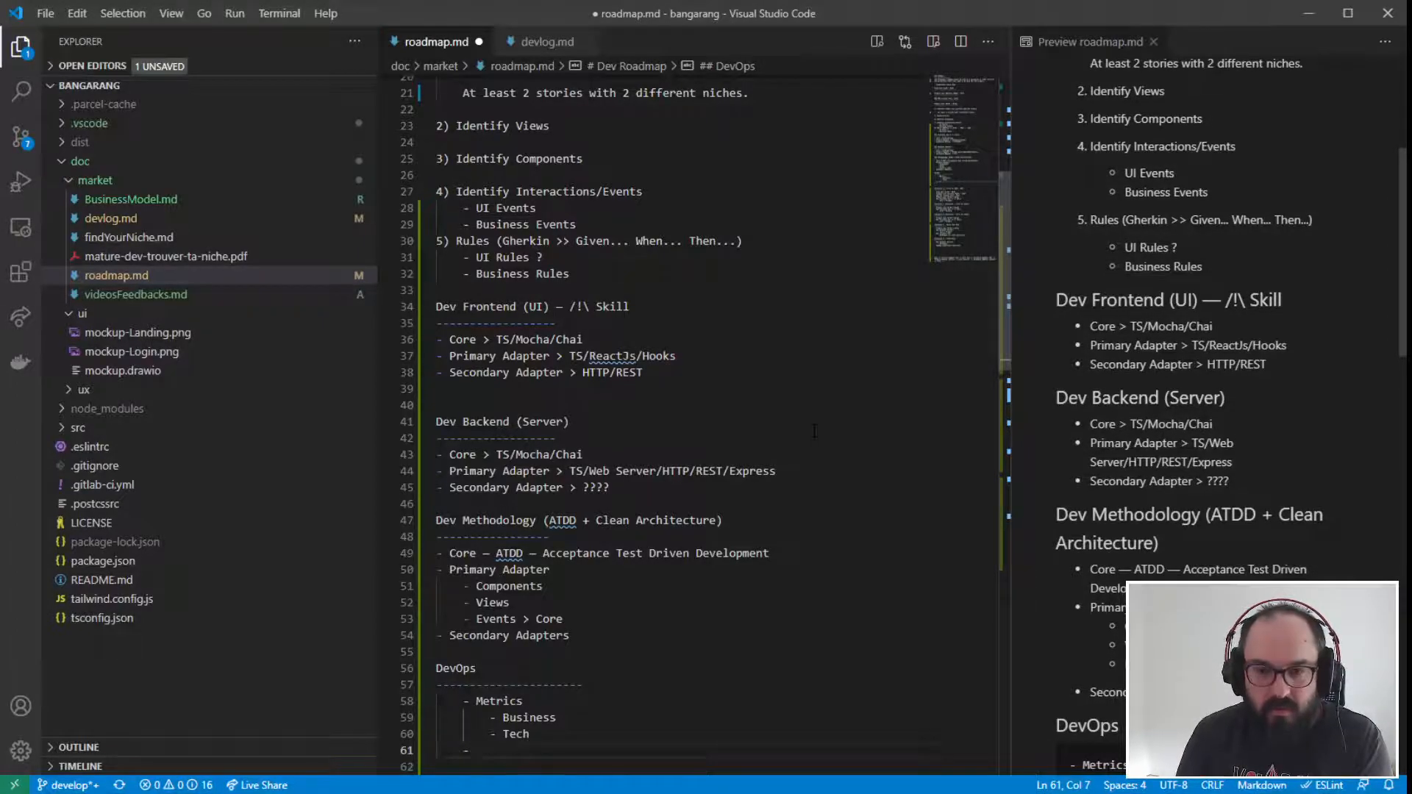
type("In")
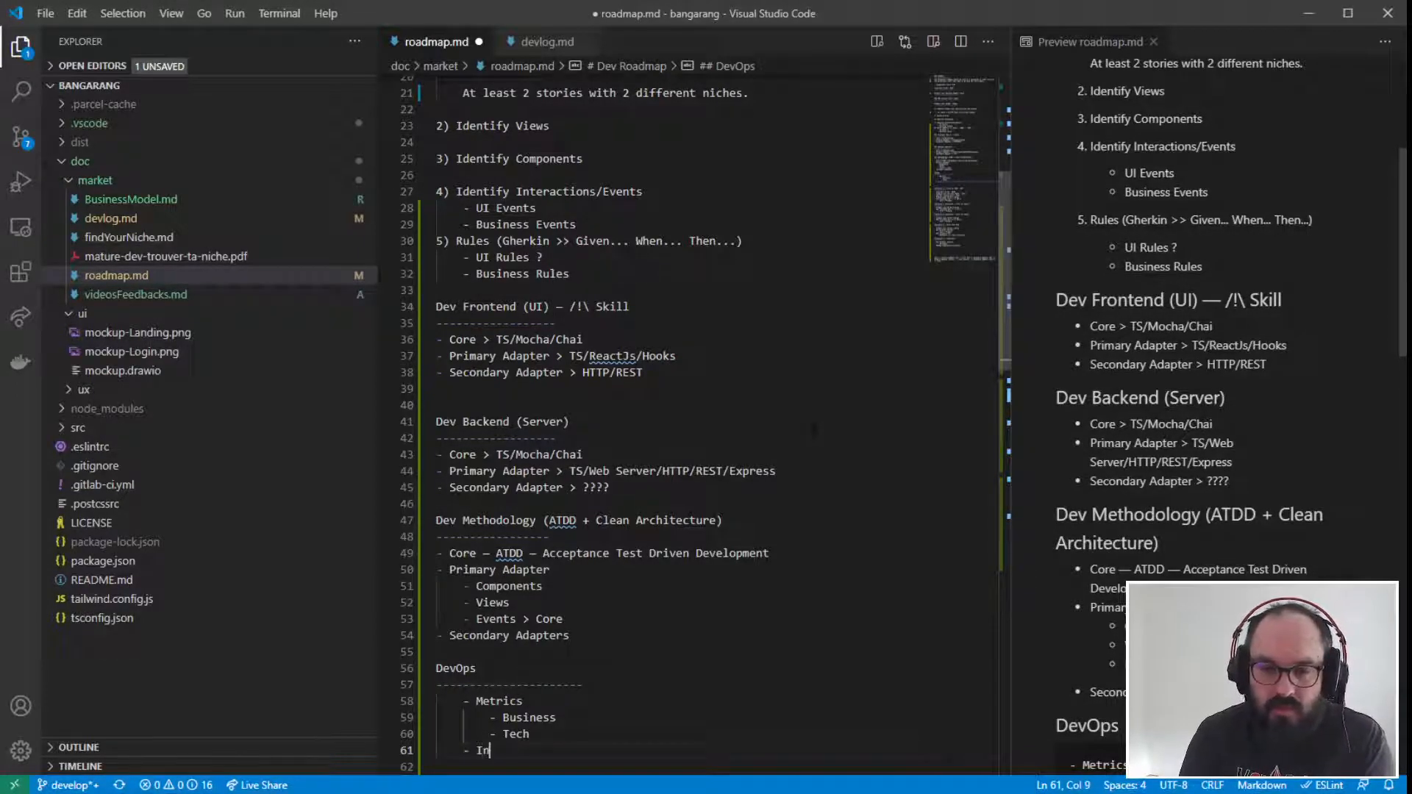
key("BackSpace")
key("BackSpace")
type("Conti")
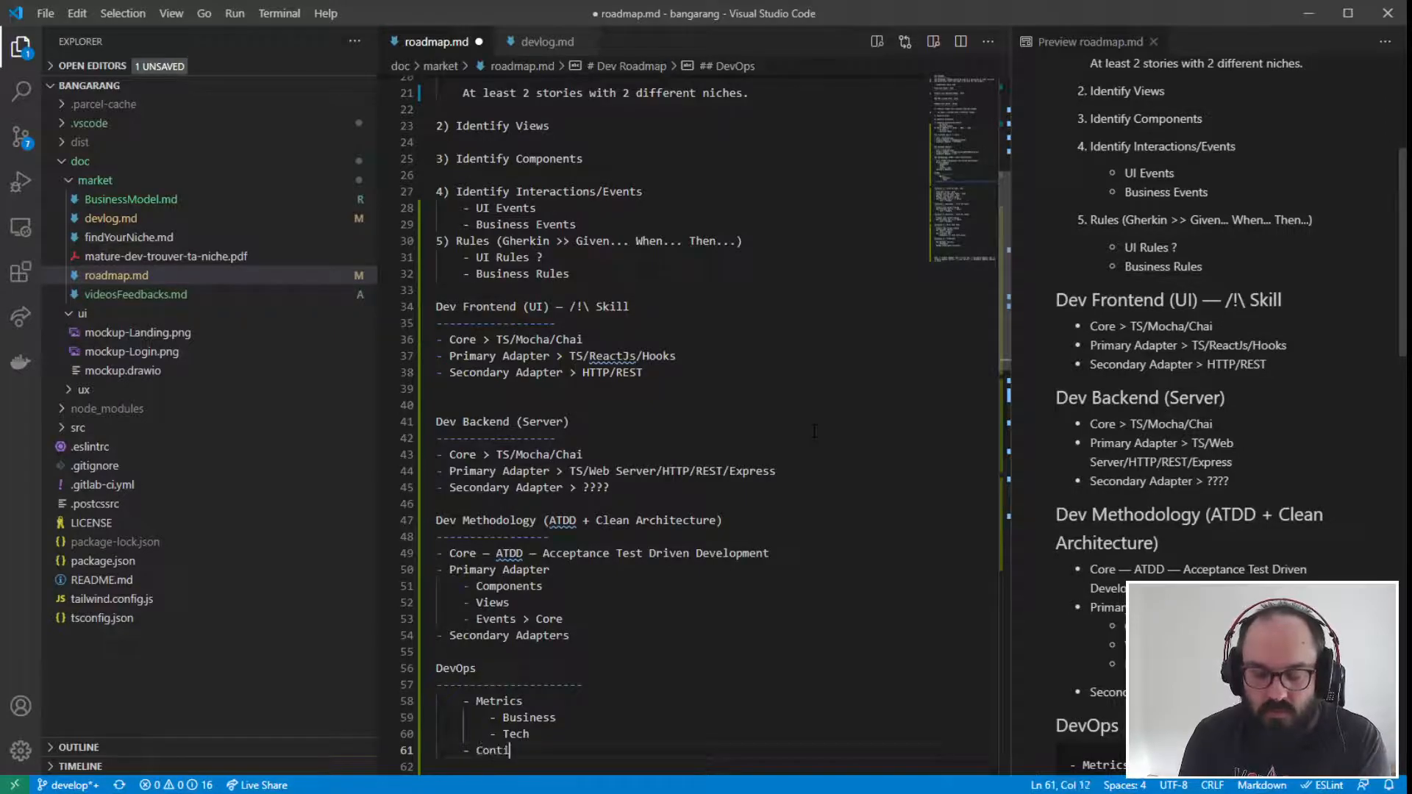
type("nuous Inte")
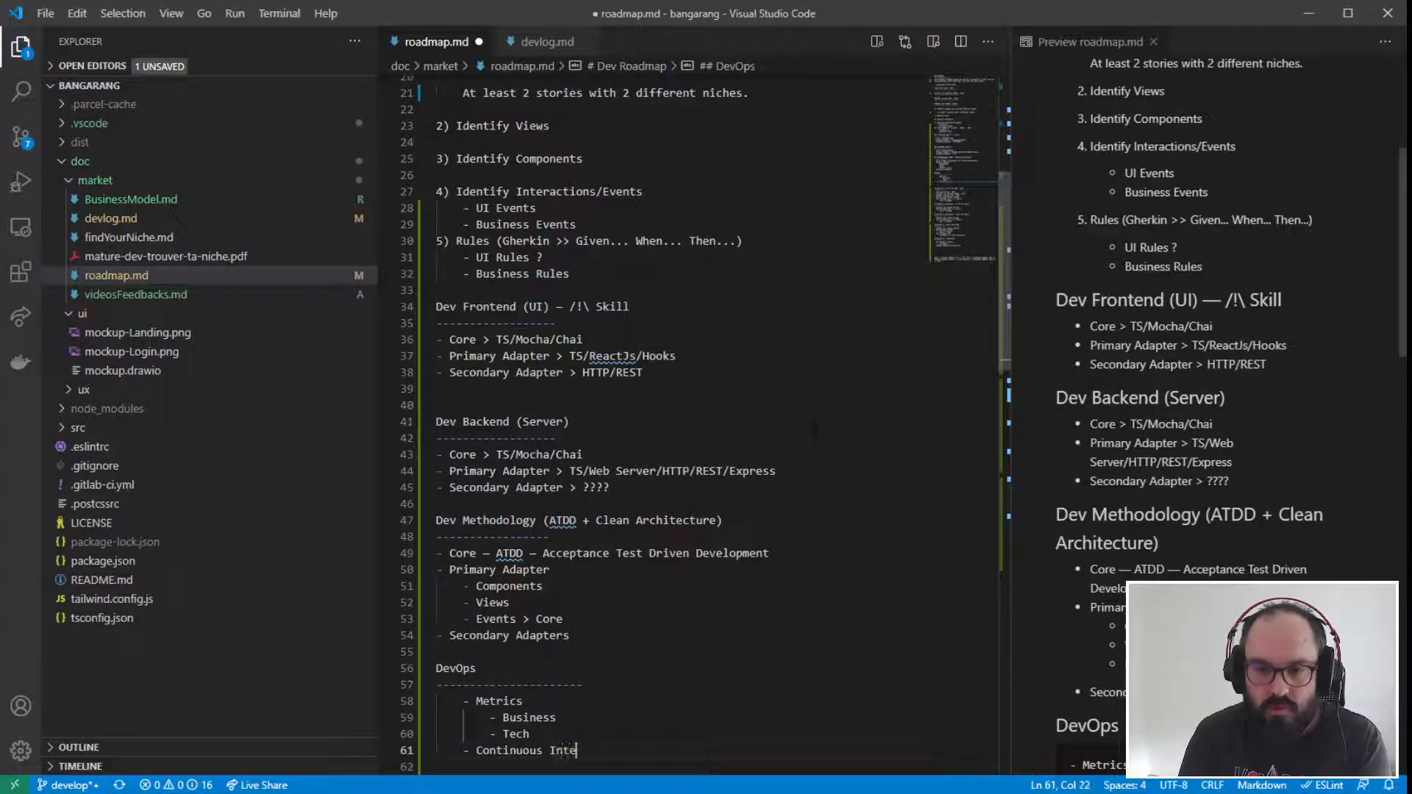
type("gra")
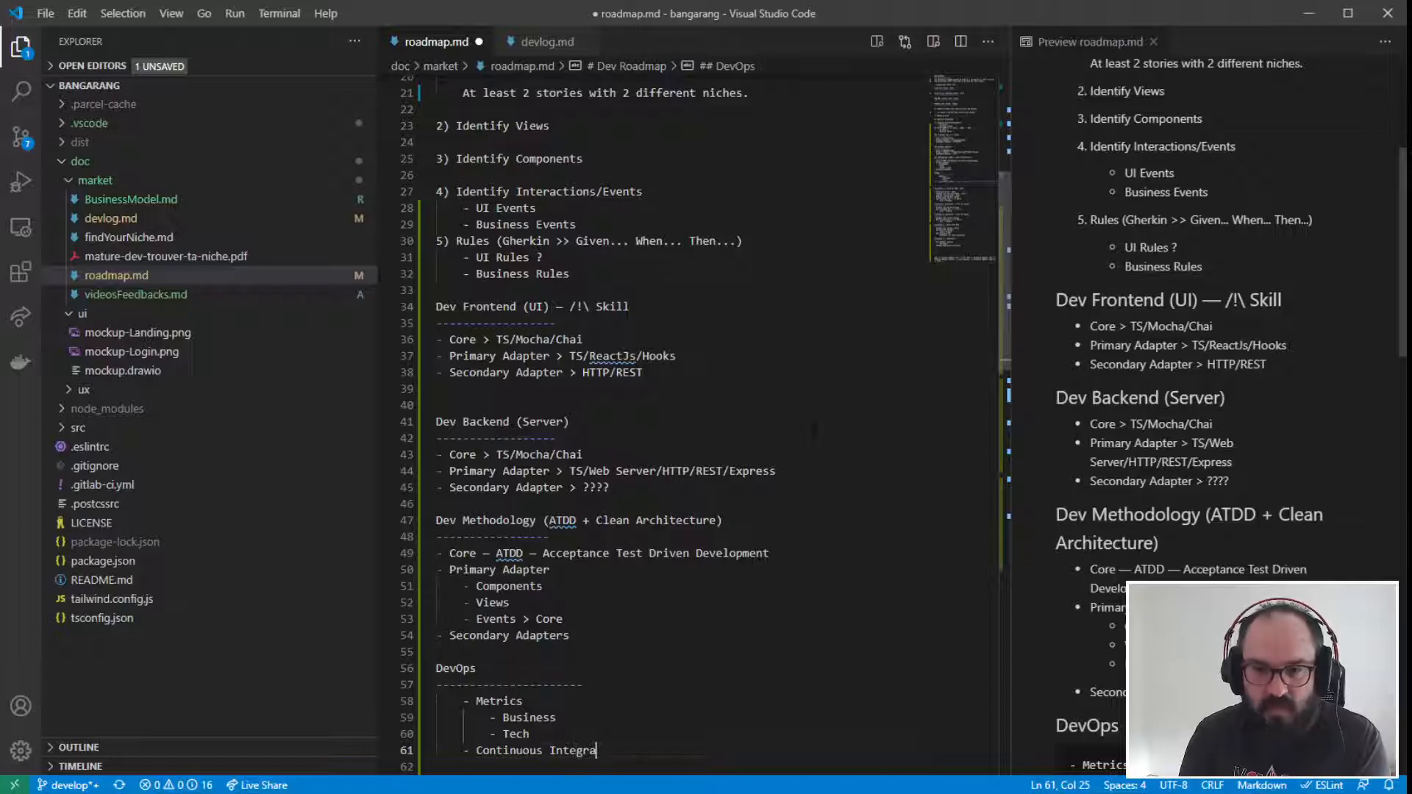
type("tion")
- Insert a "Source Code Repository" item between the Metrics sub-items and Continuous Integration
key("Home")
key("Return")
key("Up")
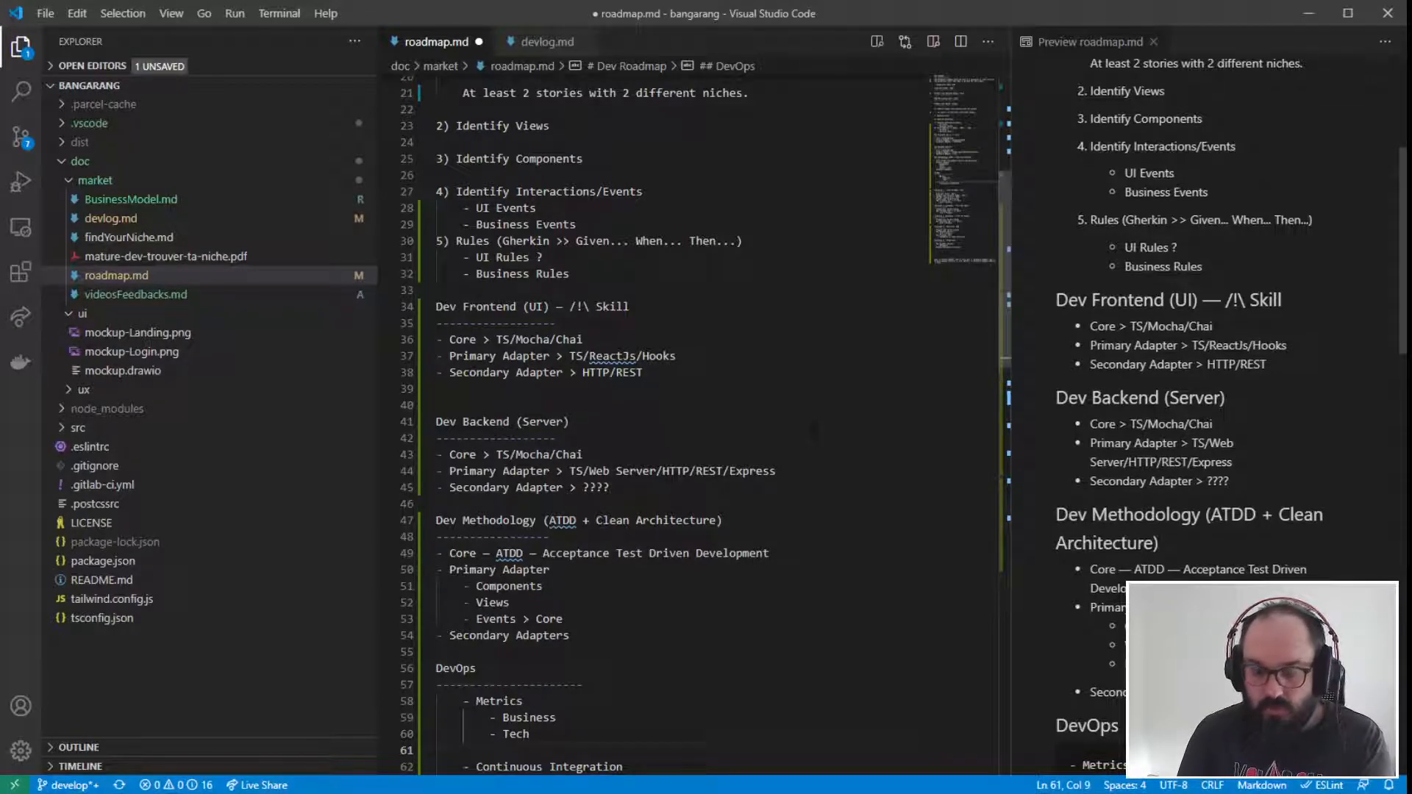
type("-")
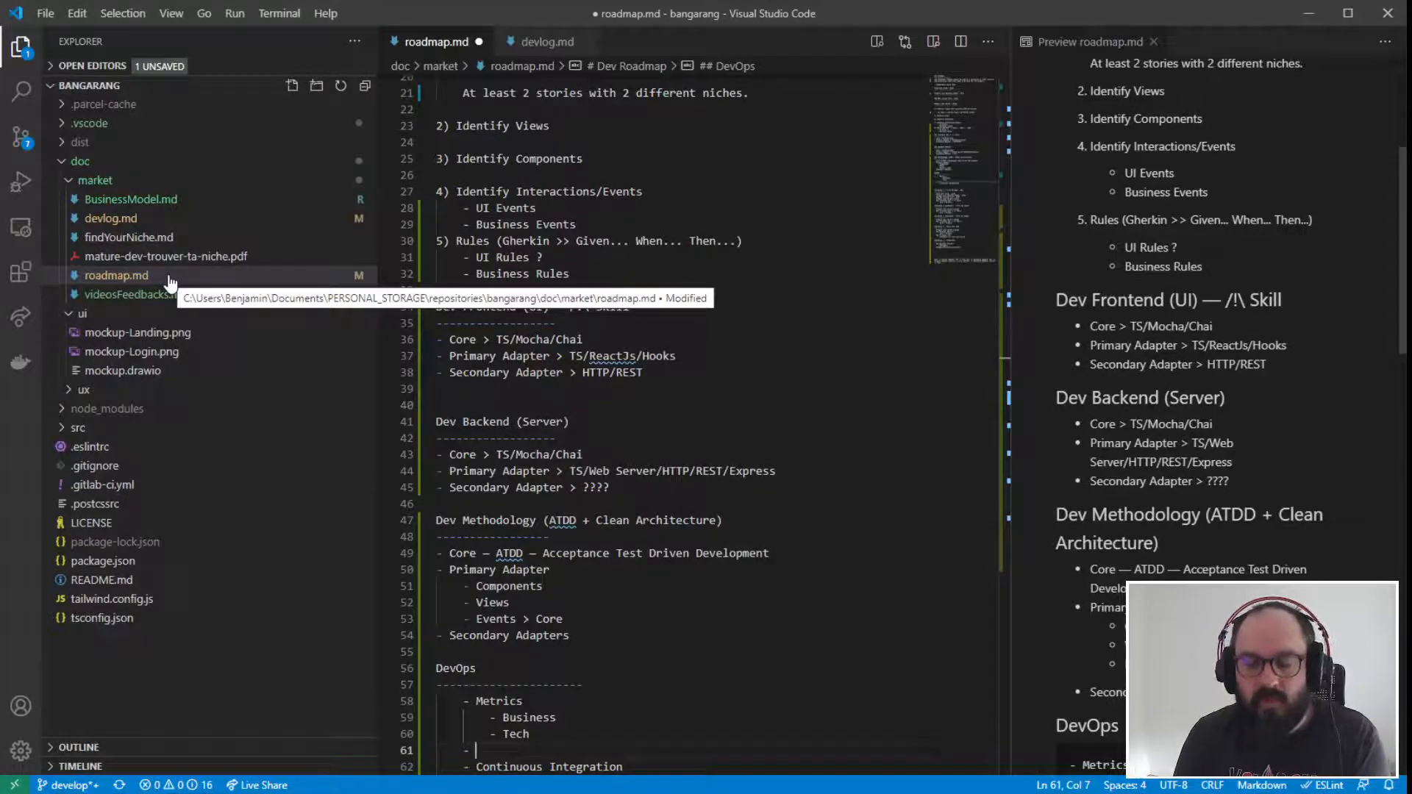
scroll(662, 427, "down", 1)
scroll(662, 441, "down", 1)
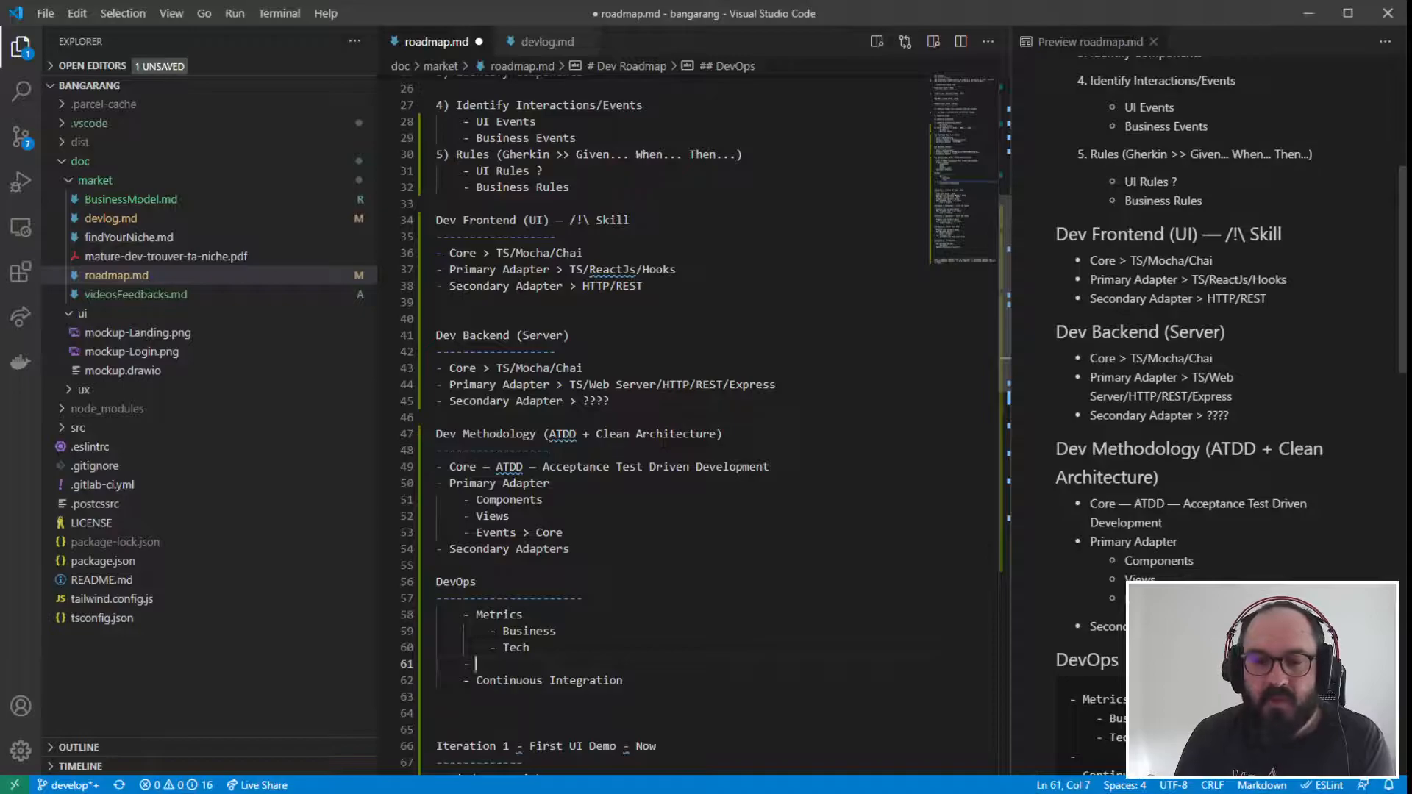
type("C")
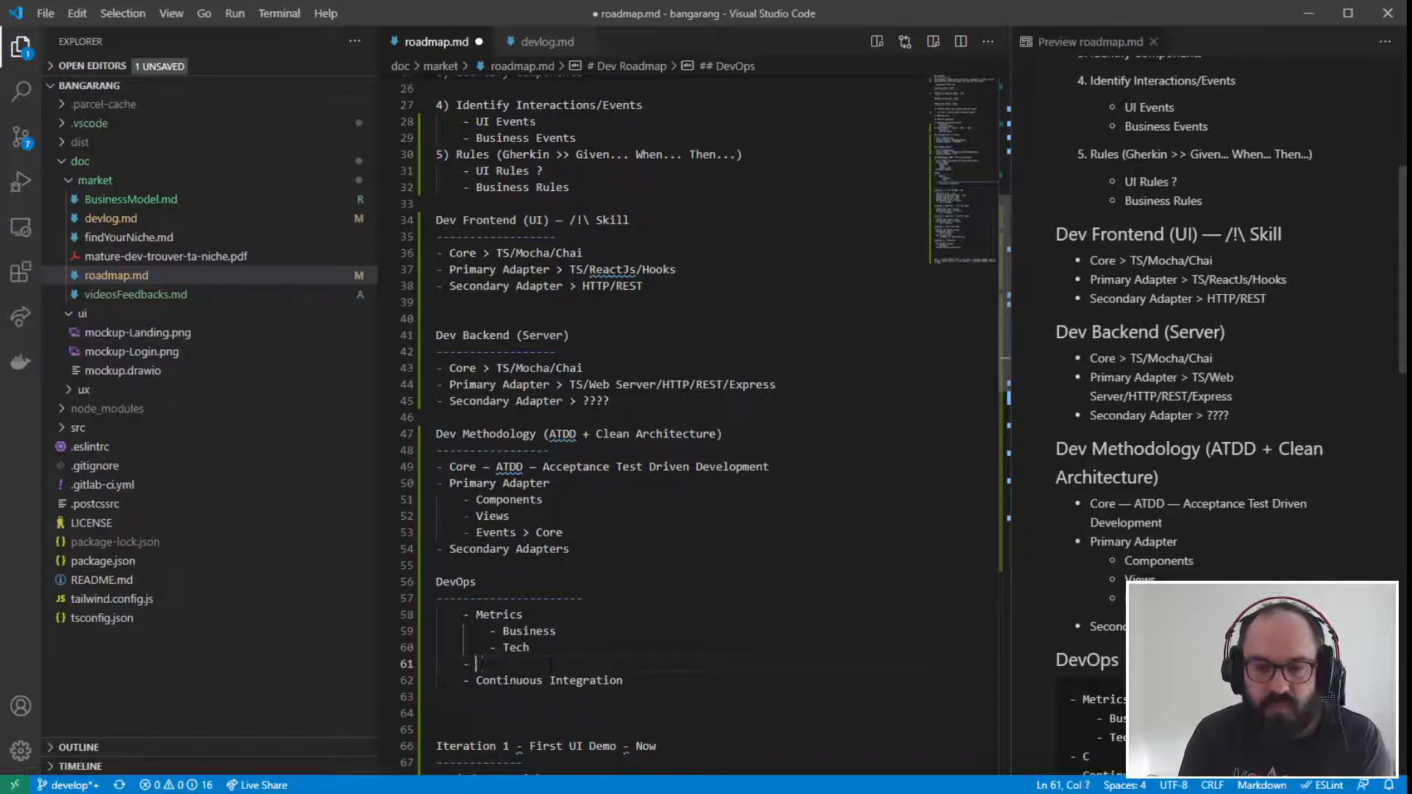
type("Source Code Repository")
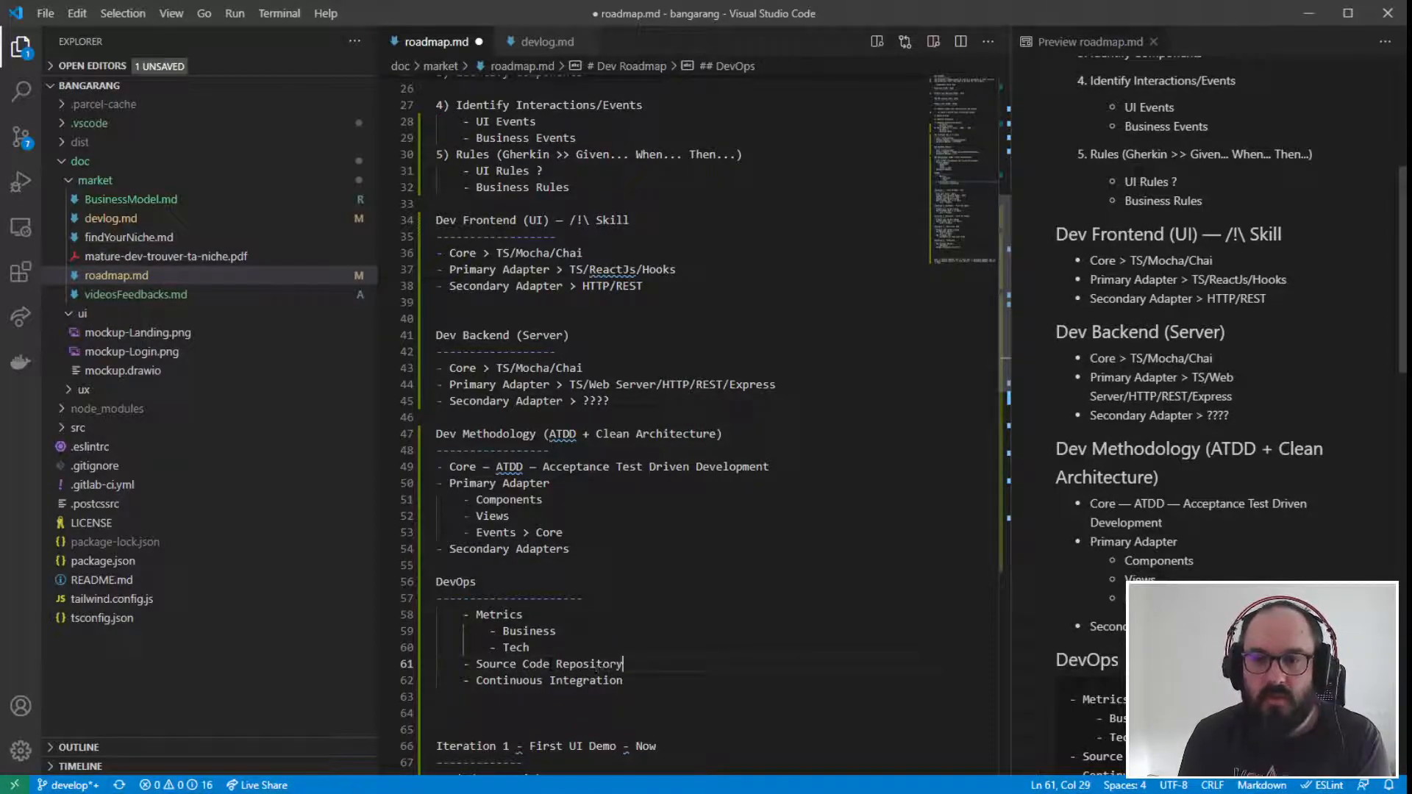
- Add an empty list item below Continuous Integration, at the same indentation level
key("Down")
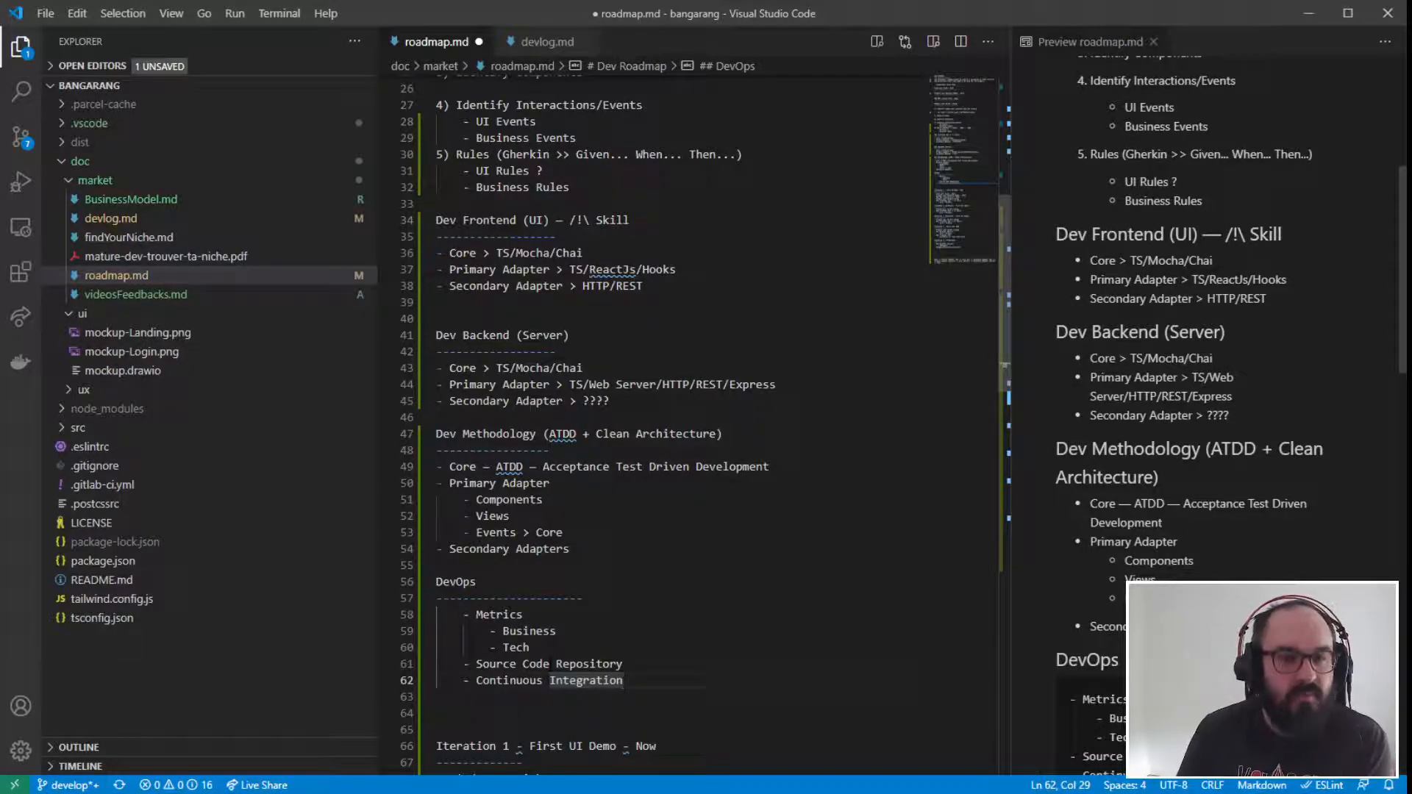
key("Return")
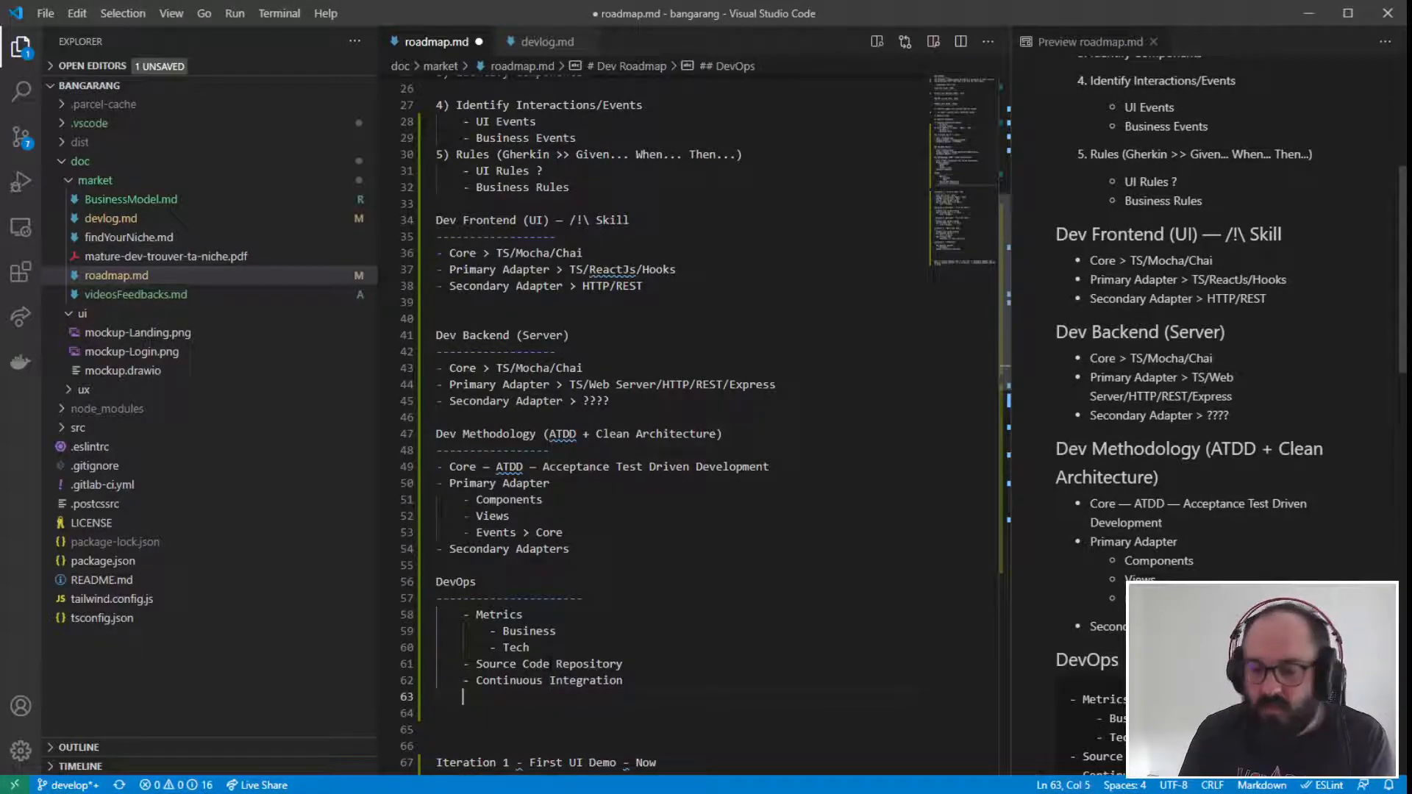
type("-")
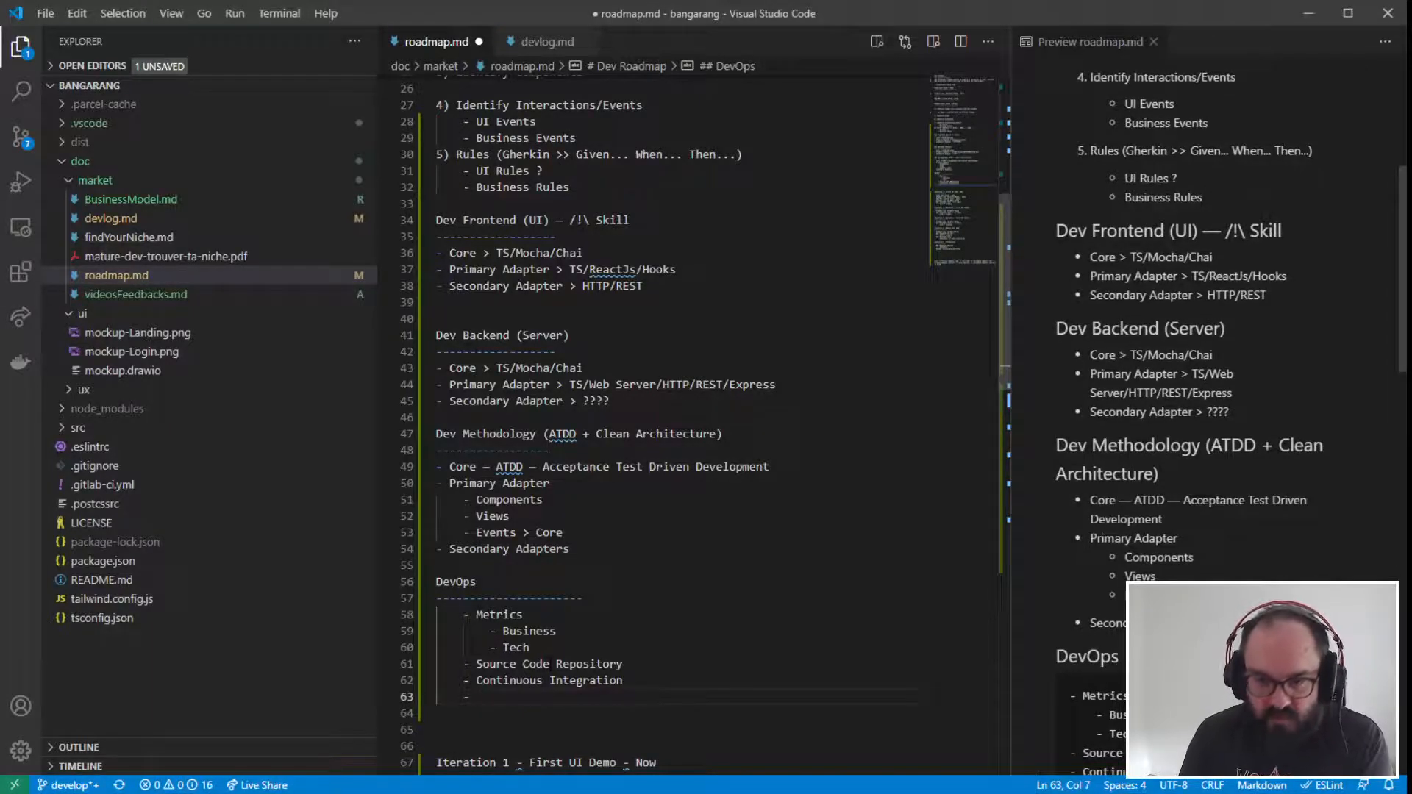
- Append "(Automatic Validation)" to the Continuous Integration item
left_click(624, 681)
type("(")
type("Validation ")
type("automatique")
key("BackSpace")
key("BackSpace")
key("BackSpace")
key("BackSpace")
key("BackSpace")
key("BackSpace")
key("BackSpace")
key("BackSpace")
key("BackSpace")
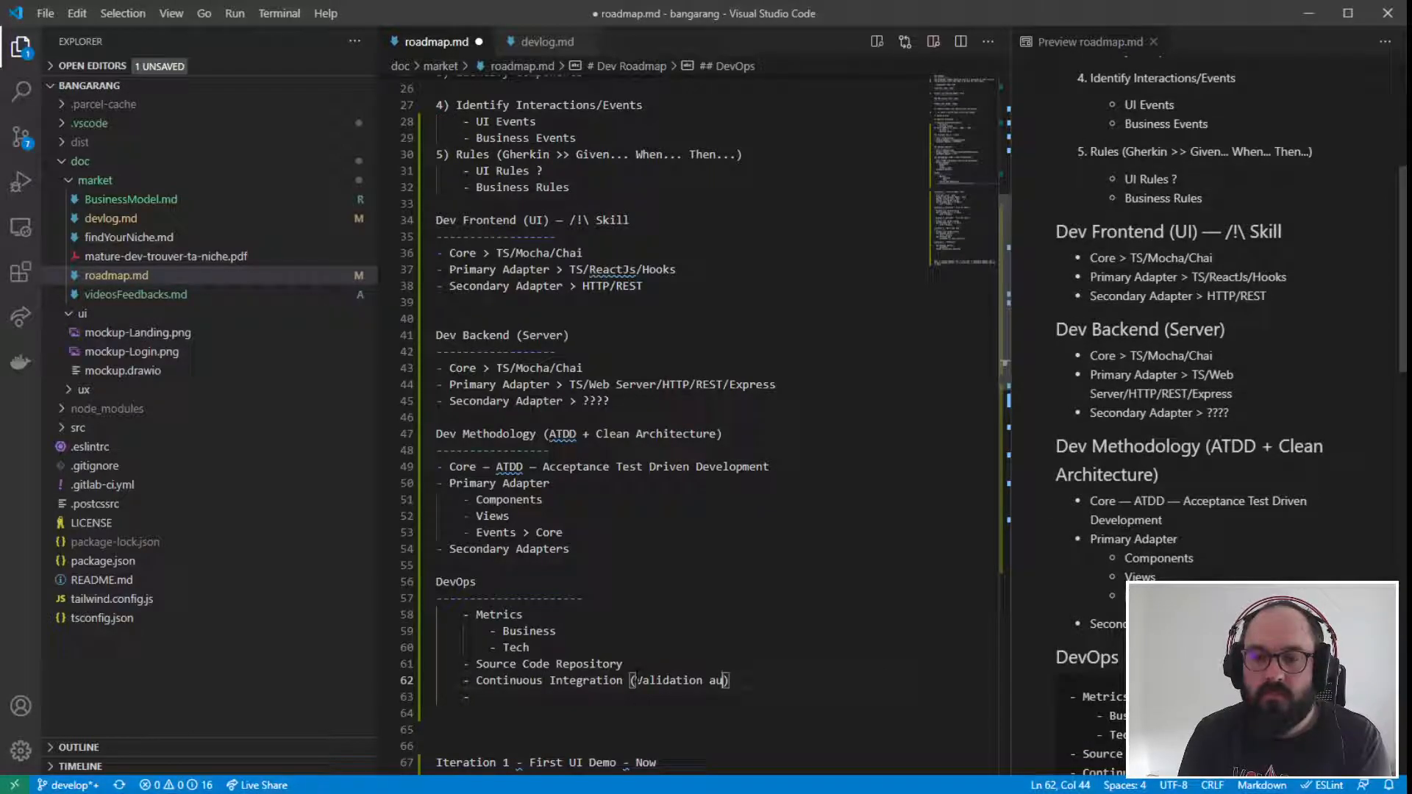
type("ma")
key("BackSpace")
key("BackSpace")
key("BackSpace")
key("BackSpace")
key("BackSpace")
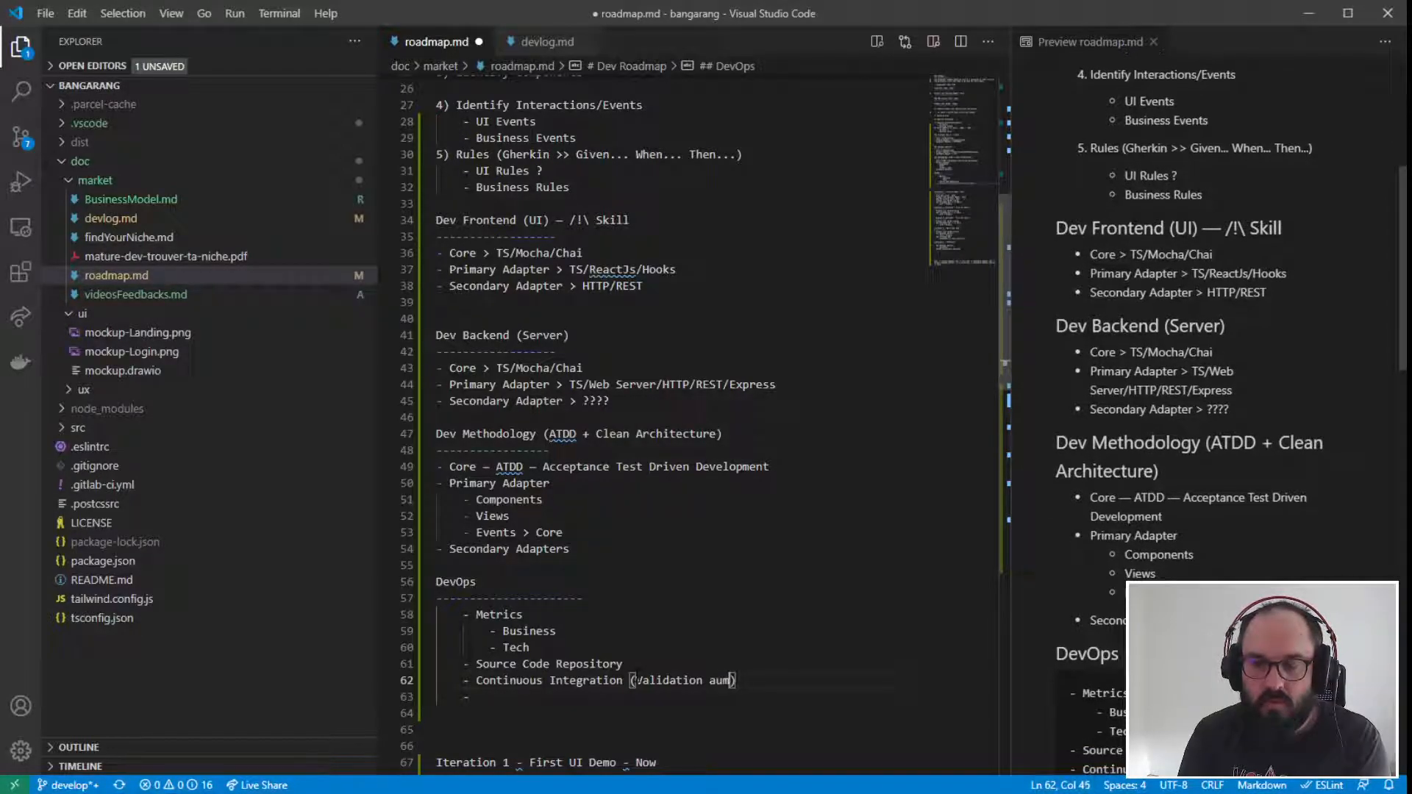
key("Left")
key("Left")
key("Left")
type("(Automatic")
key("Right")
key("Right")
key("Right")
key("Right")
key("Right")
key("Right")
key("Right")
key("Right")
key("Right")
key("Right")
key("Right")
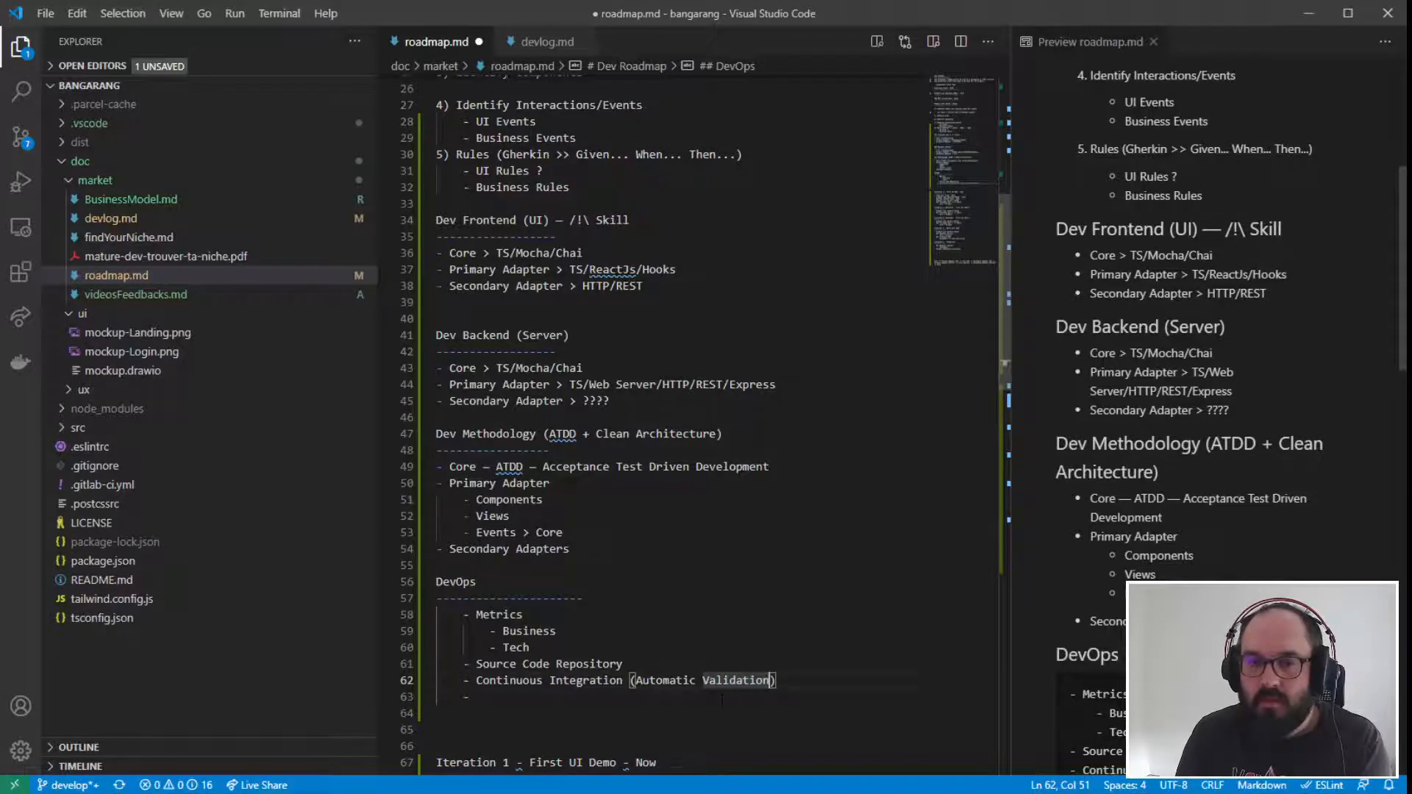
- Extend the parenthesised note on the Continuous Integration item with "- Business + Tech" after "Automatic Validation"
type("-")
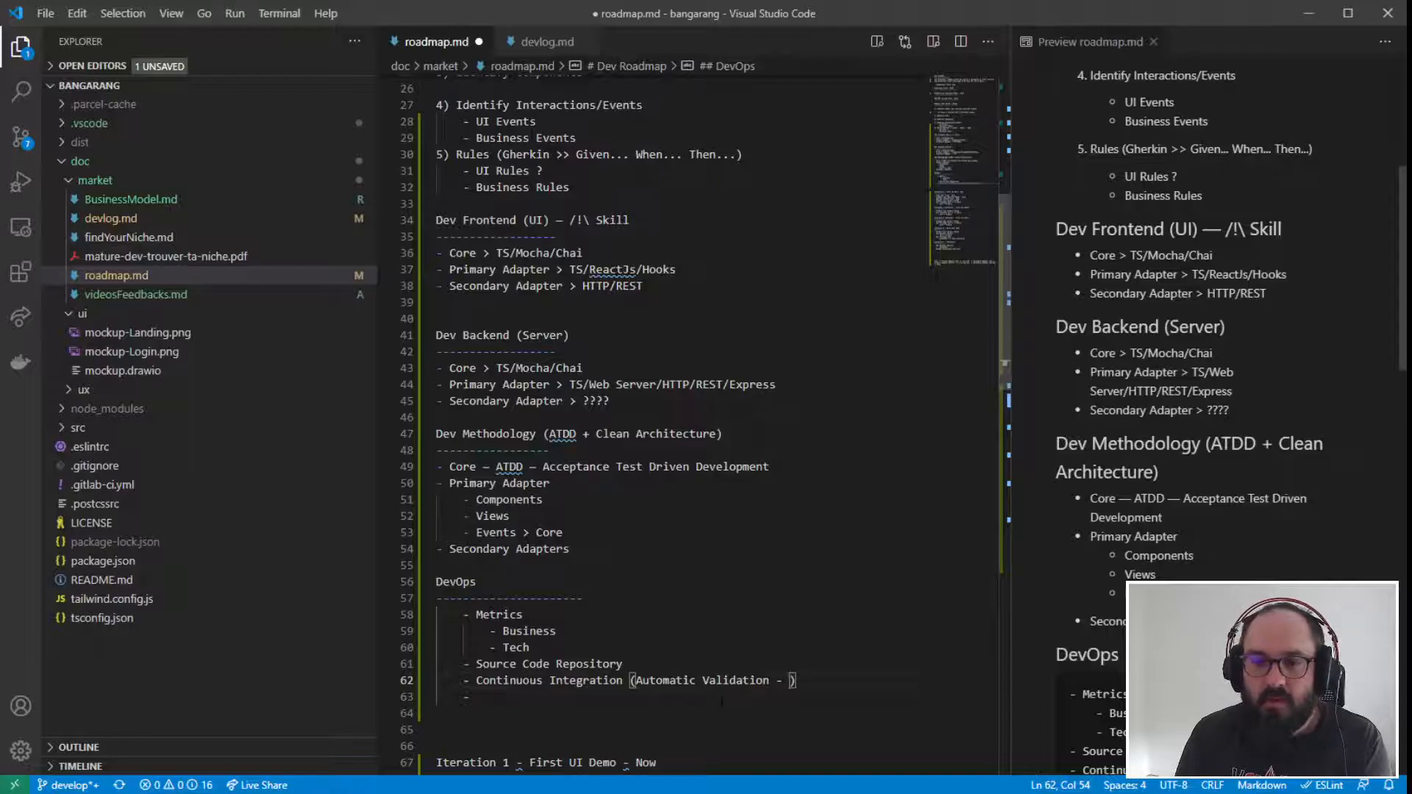
type(" P")
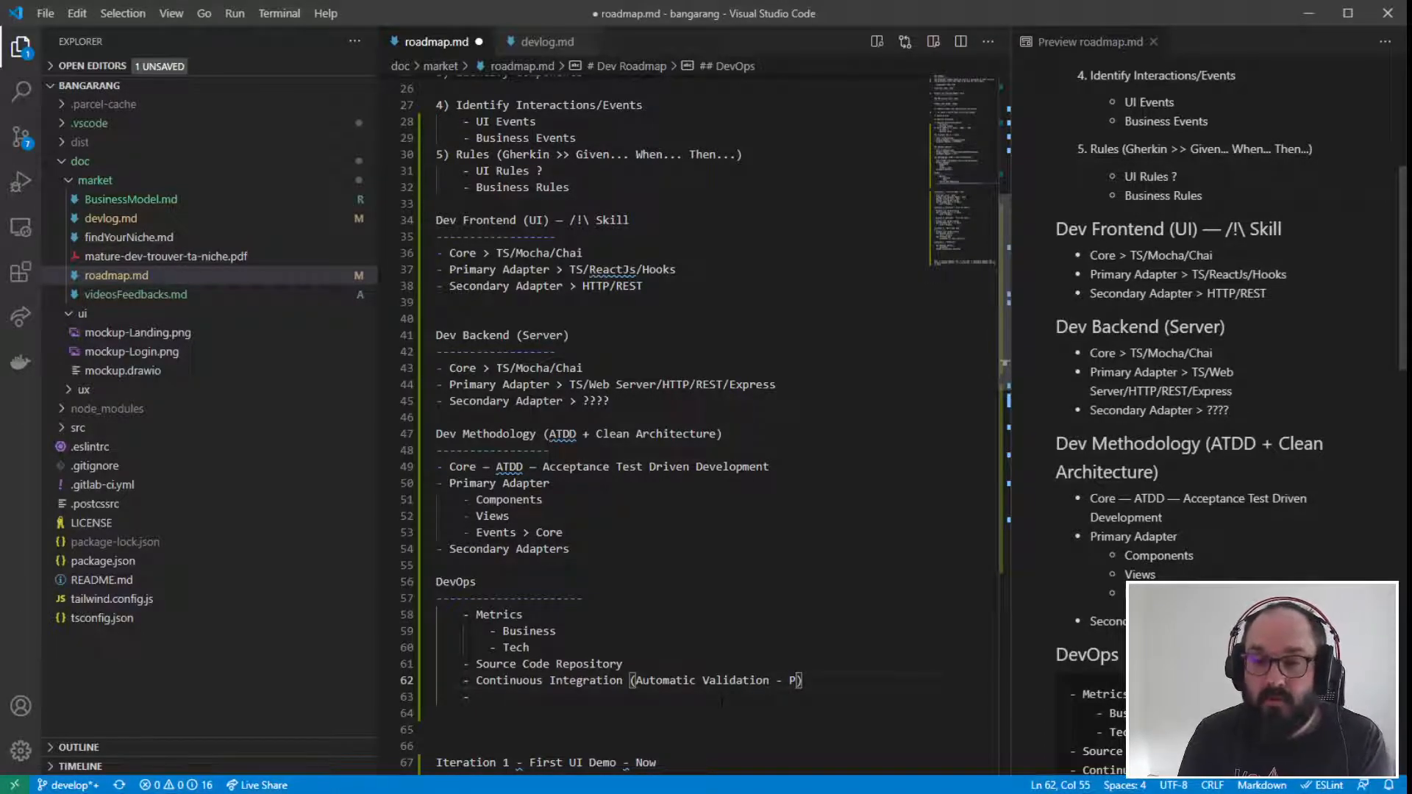
key("BackSpace")
key("BackSpace")
type("business")
key("Left")
key("Left")
key("Left")
key("Left")
key("Left")
key("Left")
key("Left")
key("BackSpace")
type("N")
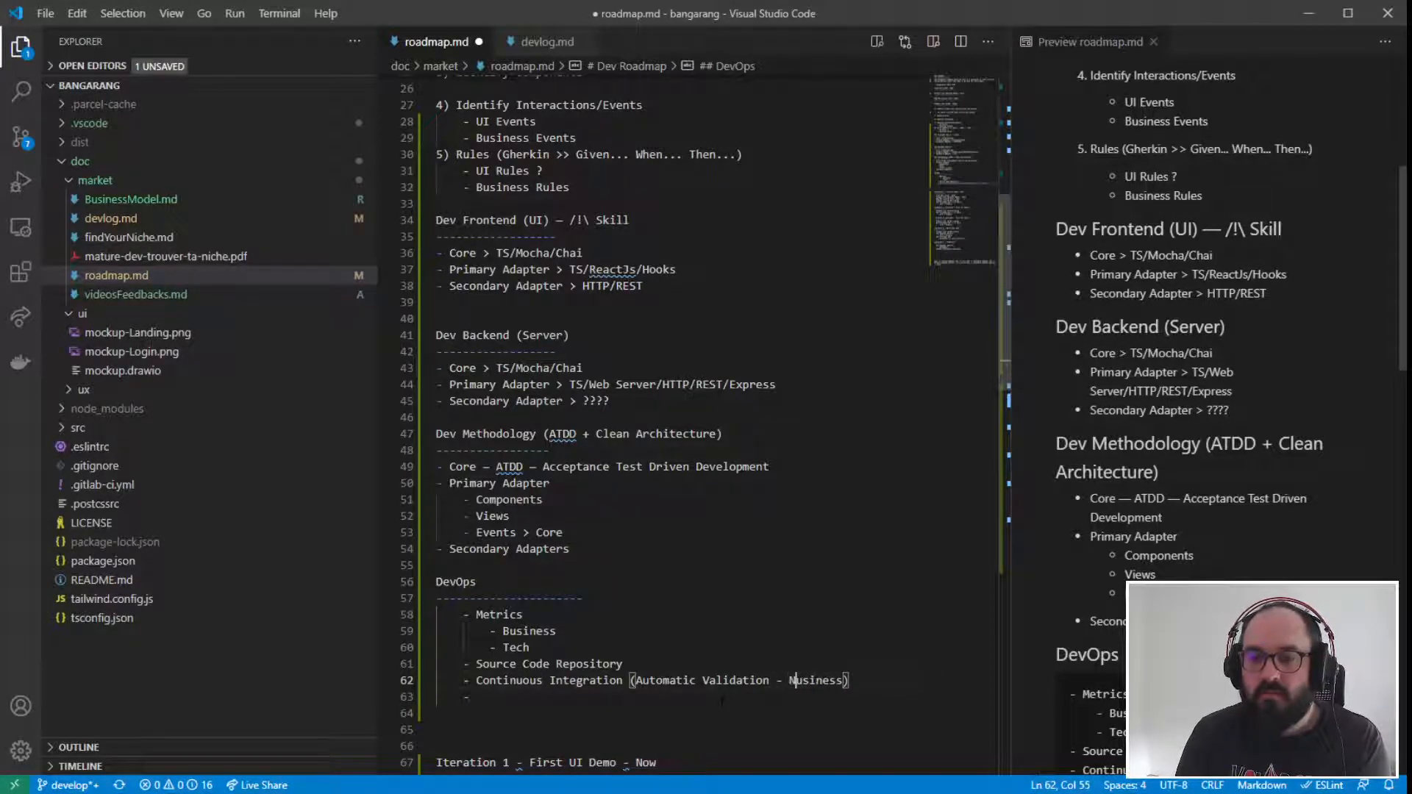
key("BackSpace")
type("B")
key("Right")
key("Right")
key("Right")
key("Right")
key("Right")
key("Right")
key("Right")
type("+ Tech")
- Add an indented "Acceptance Tests" sub-item under the Continuous Integration item
key("End")
key("Return")
key("Tab")
type("-")
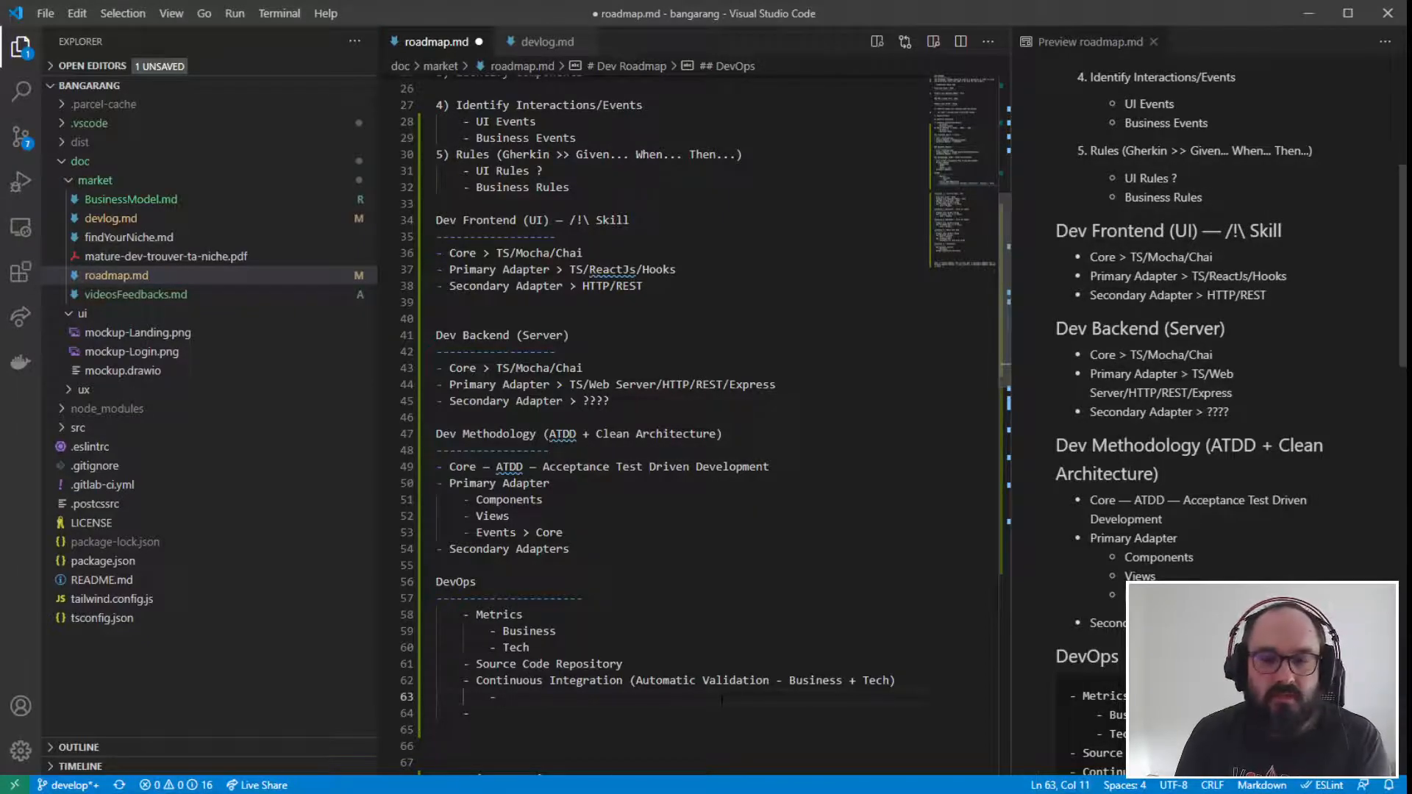
left_click_drag(548, 434, 589, 434)
left_click(615, 434)
left_click(536, 697)
type("A")
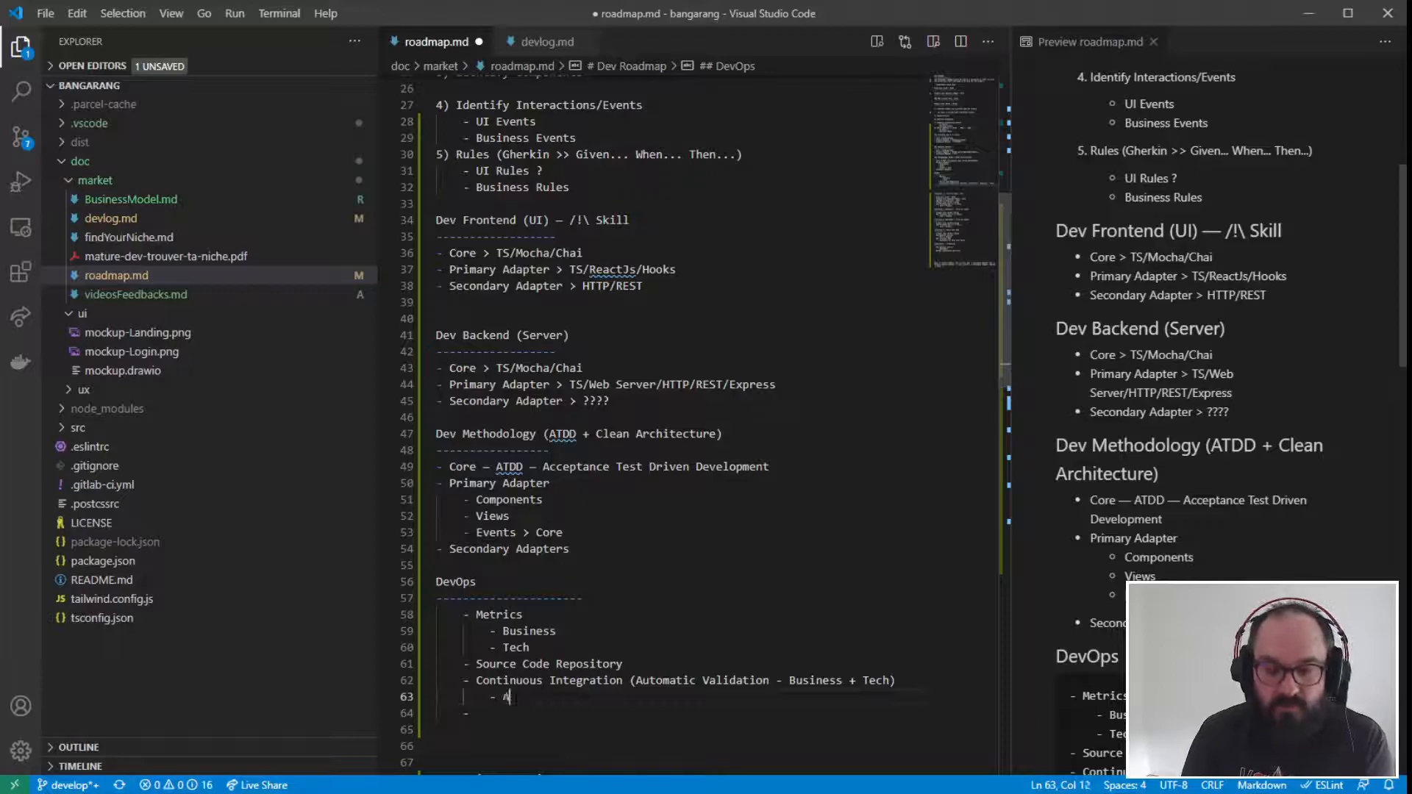
type("cceptance")
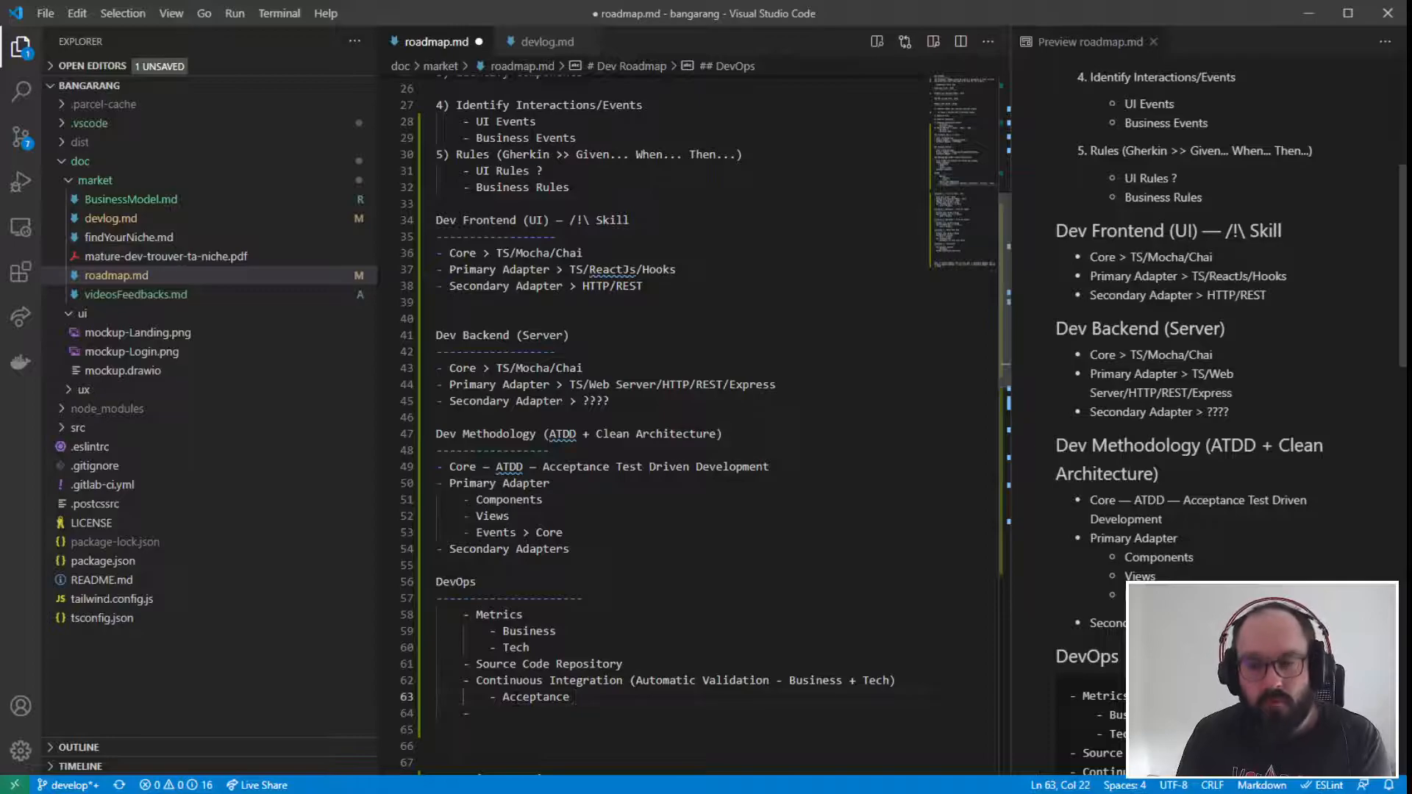
type(" Tests")
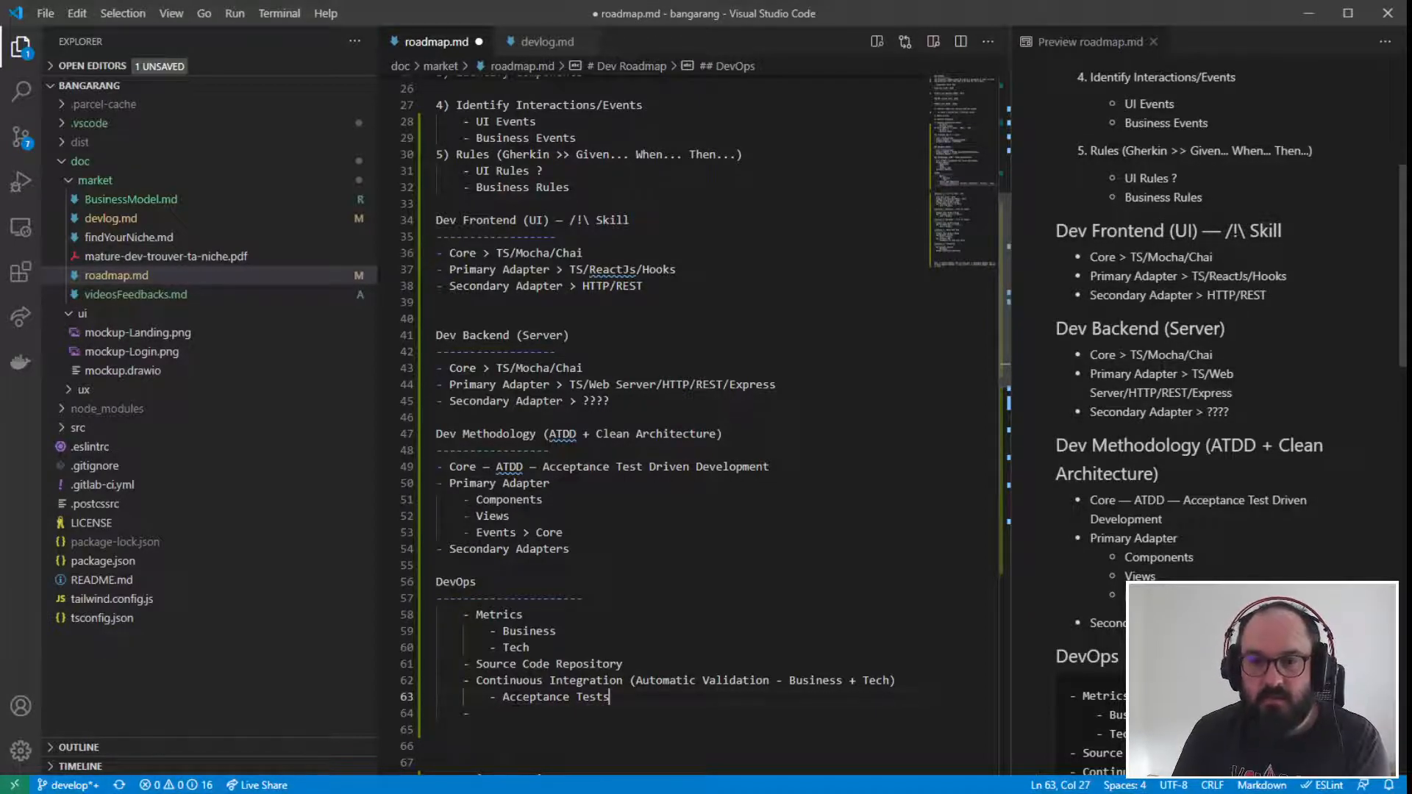
- Add an "Integration Tests" sub-item below Acceptance Tests
key("Return")
type("-")
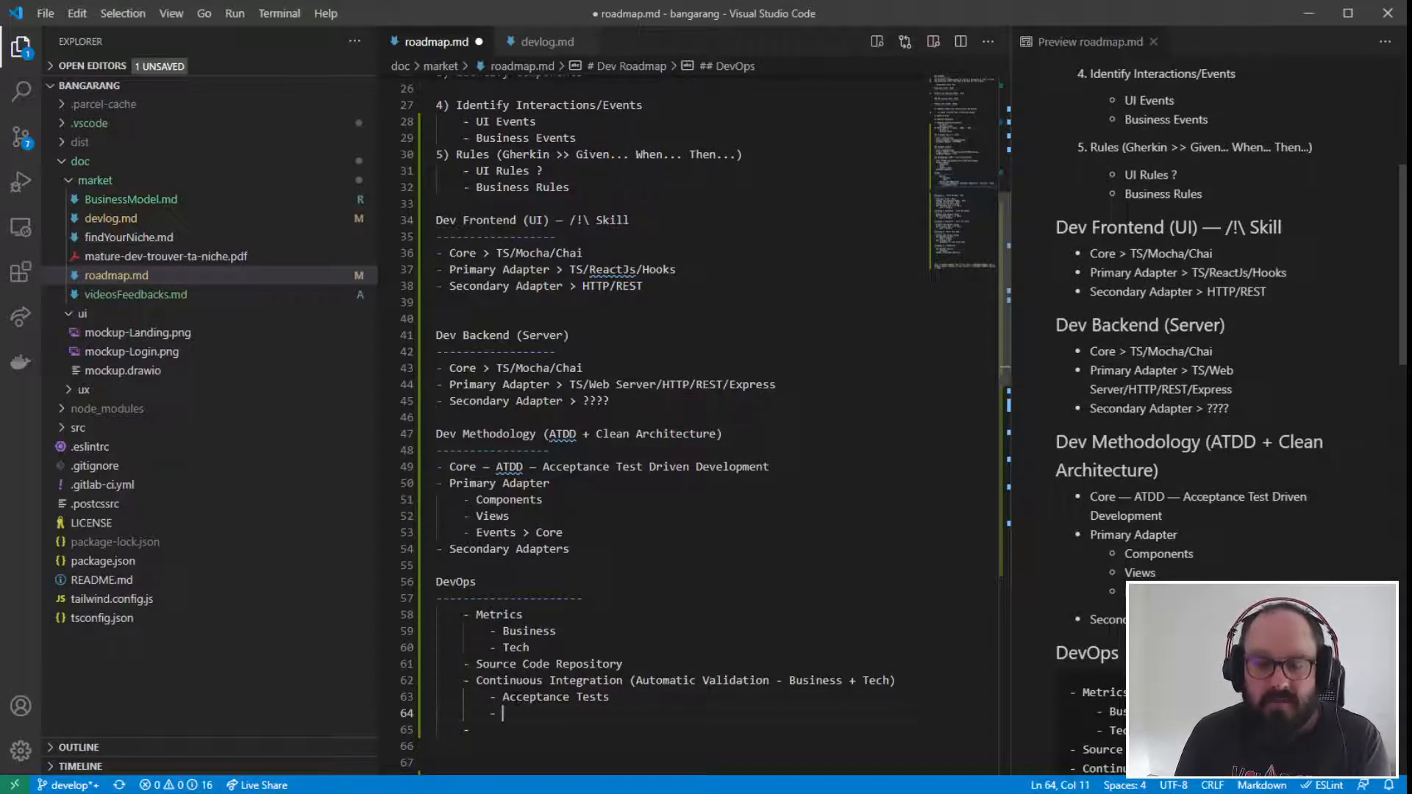
type(" Int")
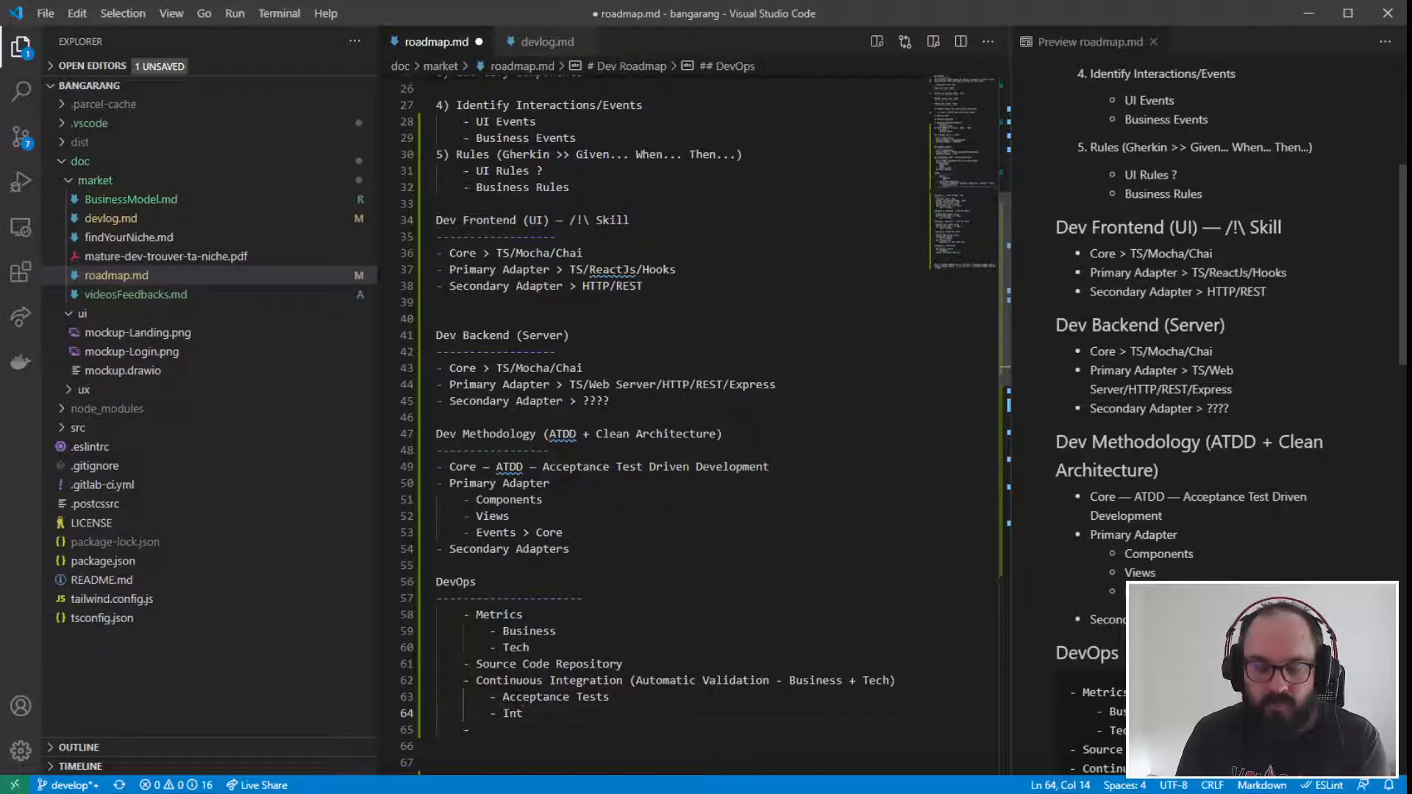
type("egration Tests")
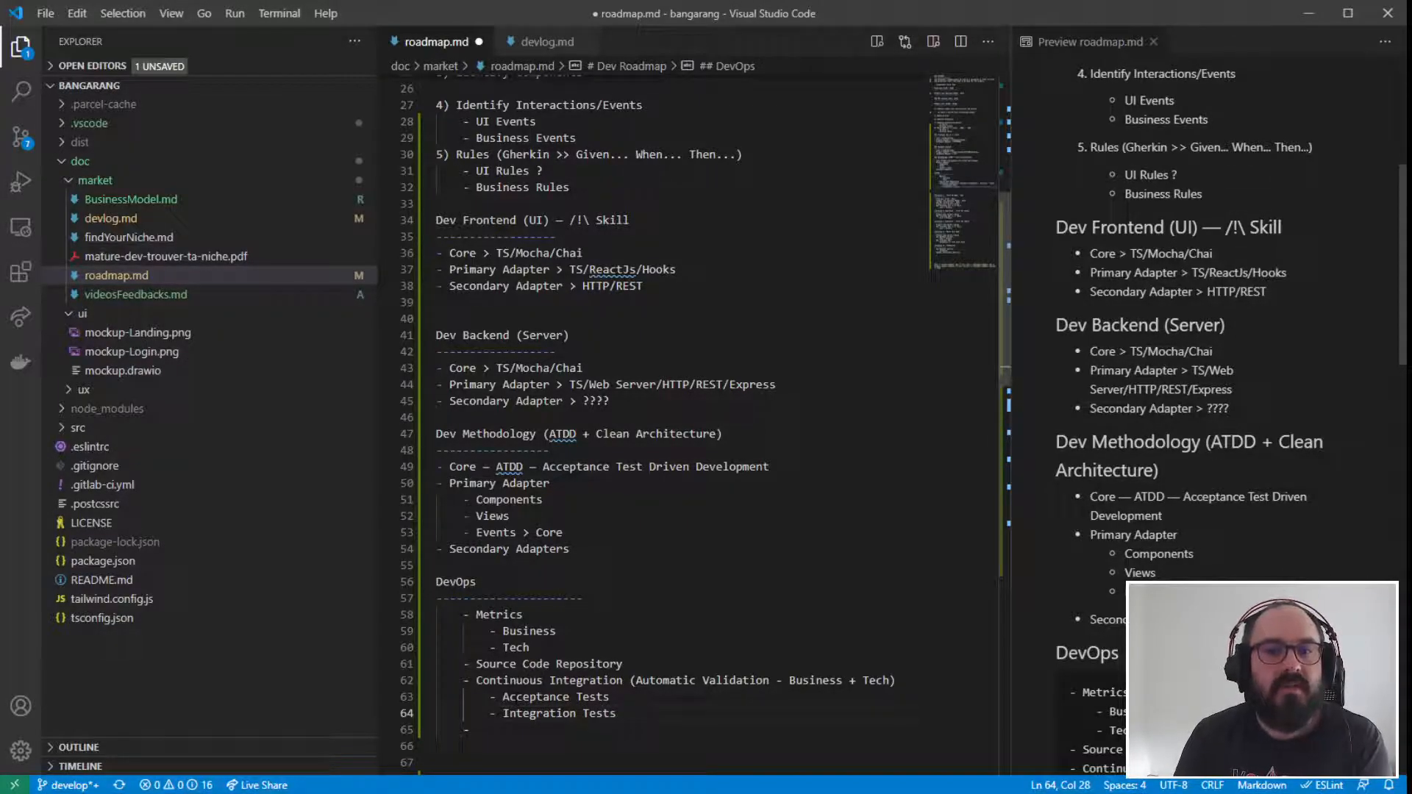
left_click(489, 571)
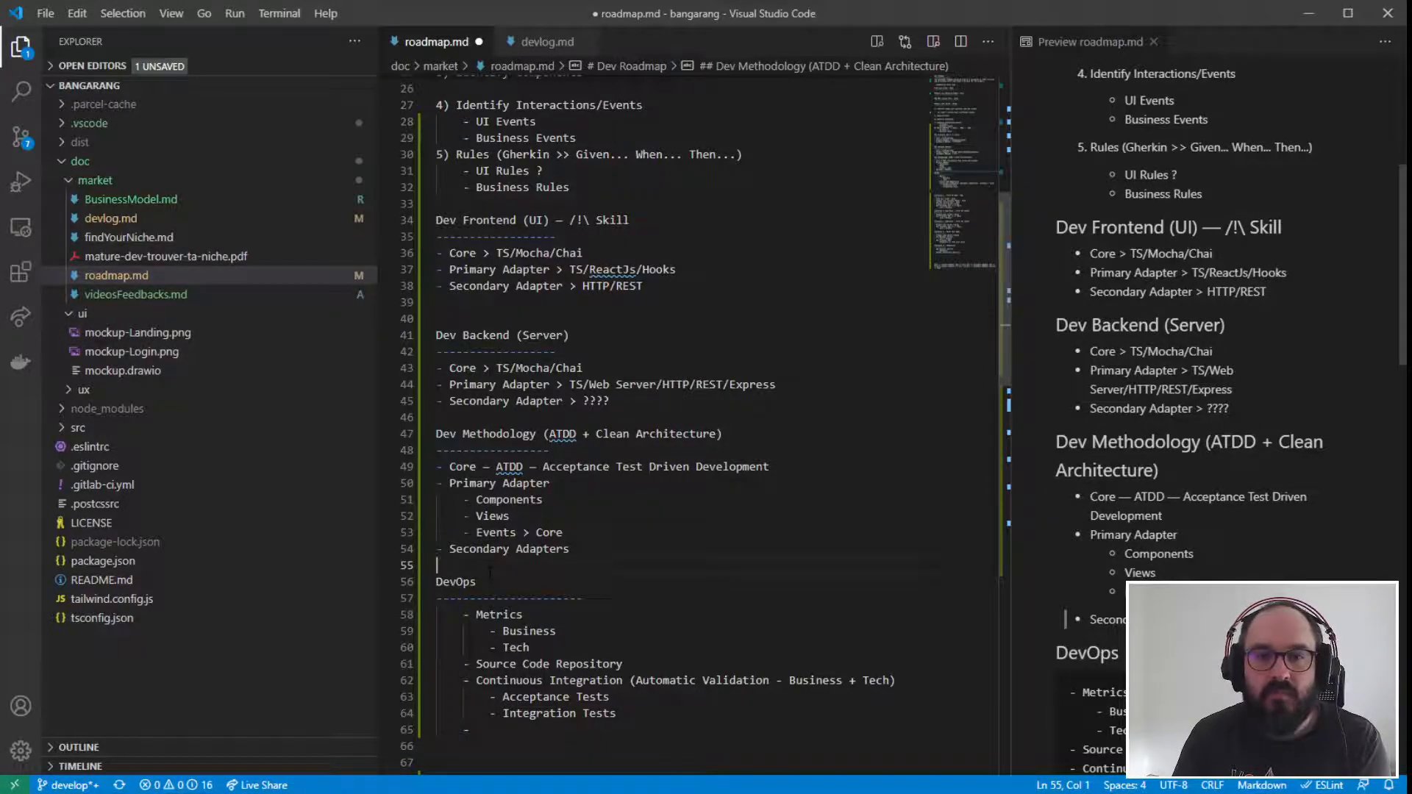
left_click_drag(462, 400, 615, 400)
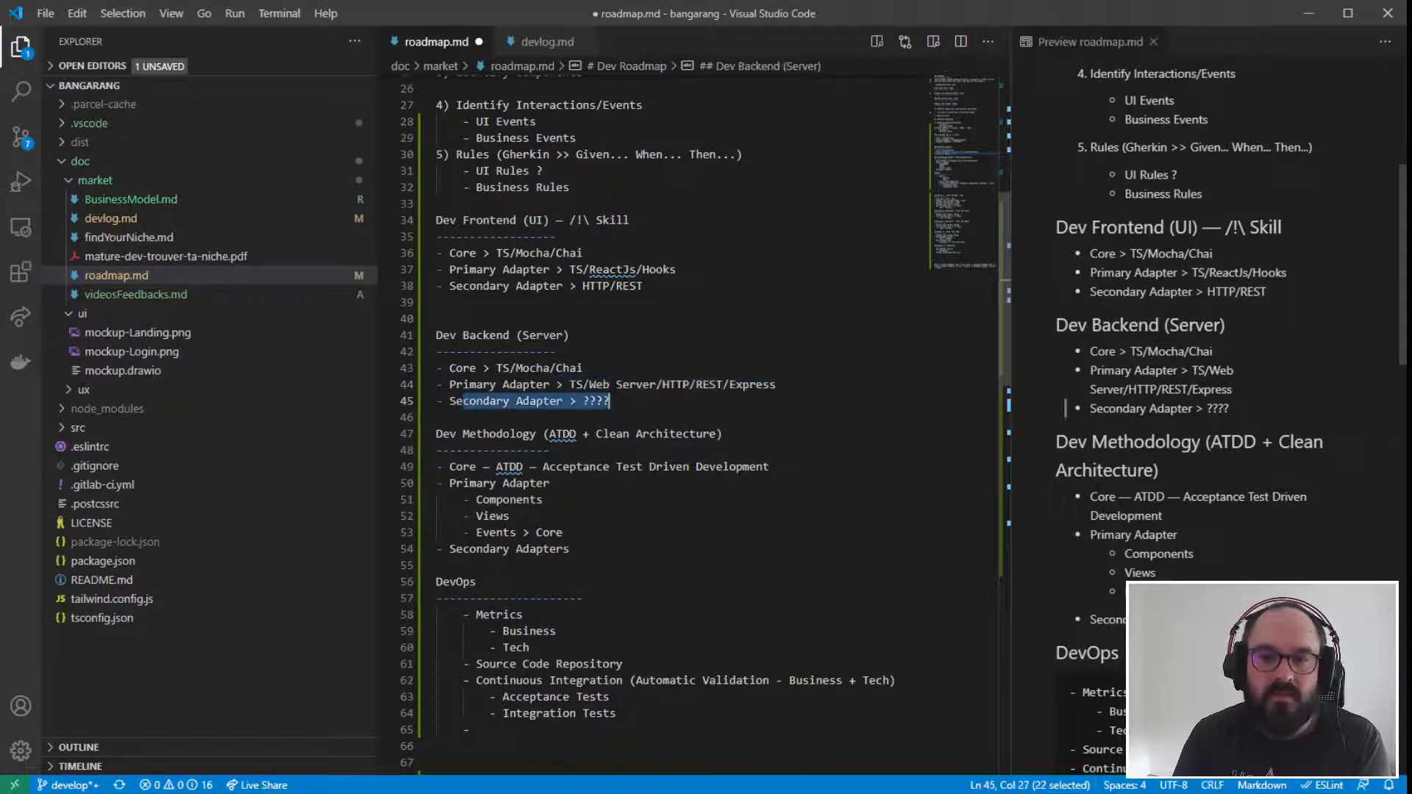
left_click(617, 398)
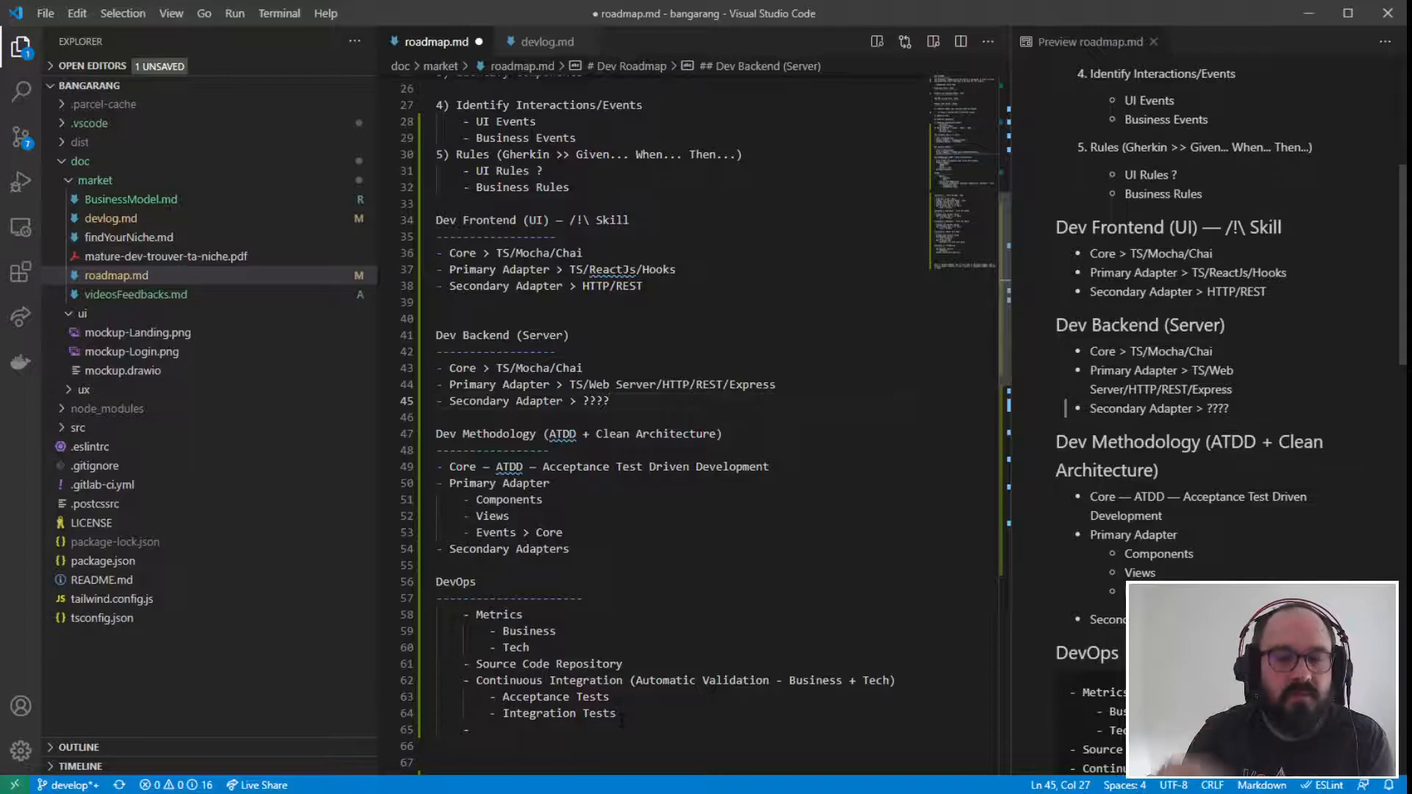
left_click_drag(476, 680, 638, 681)
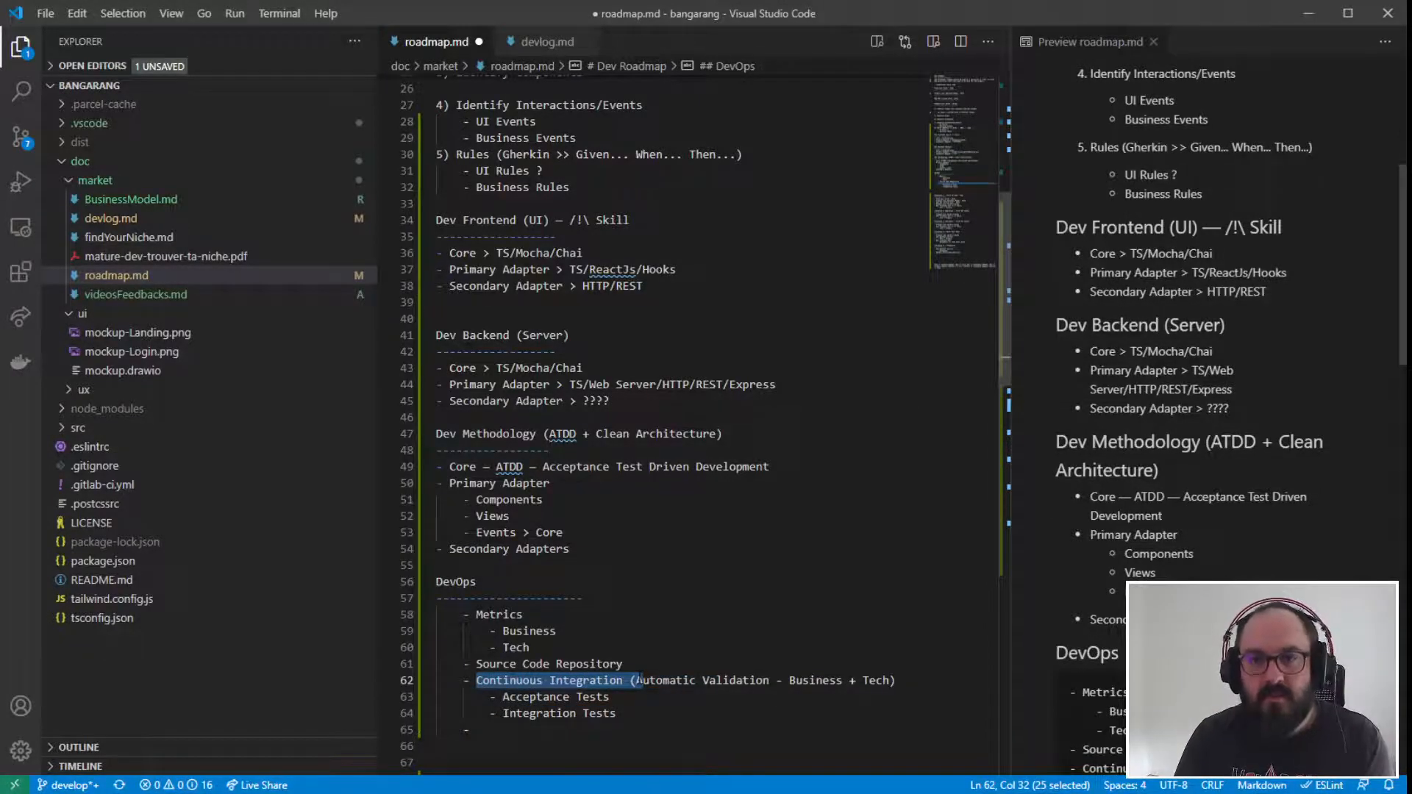
left_click(637, 681)
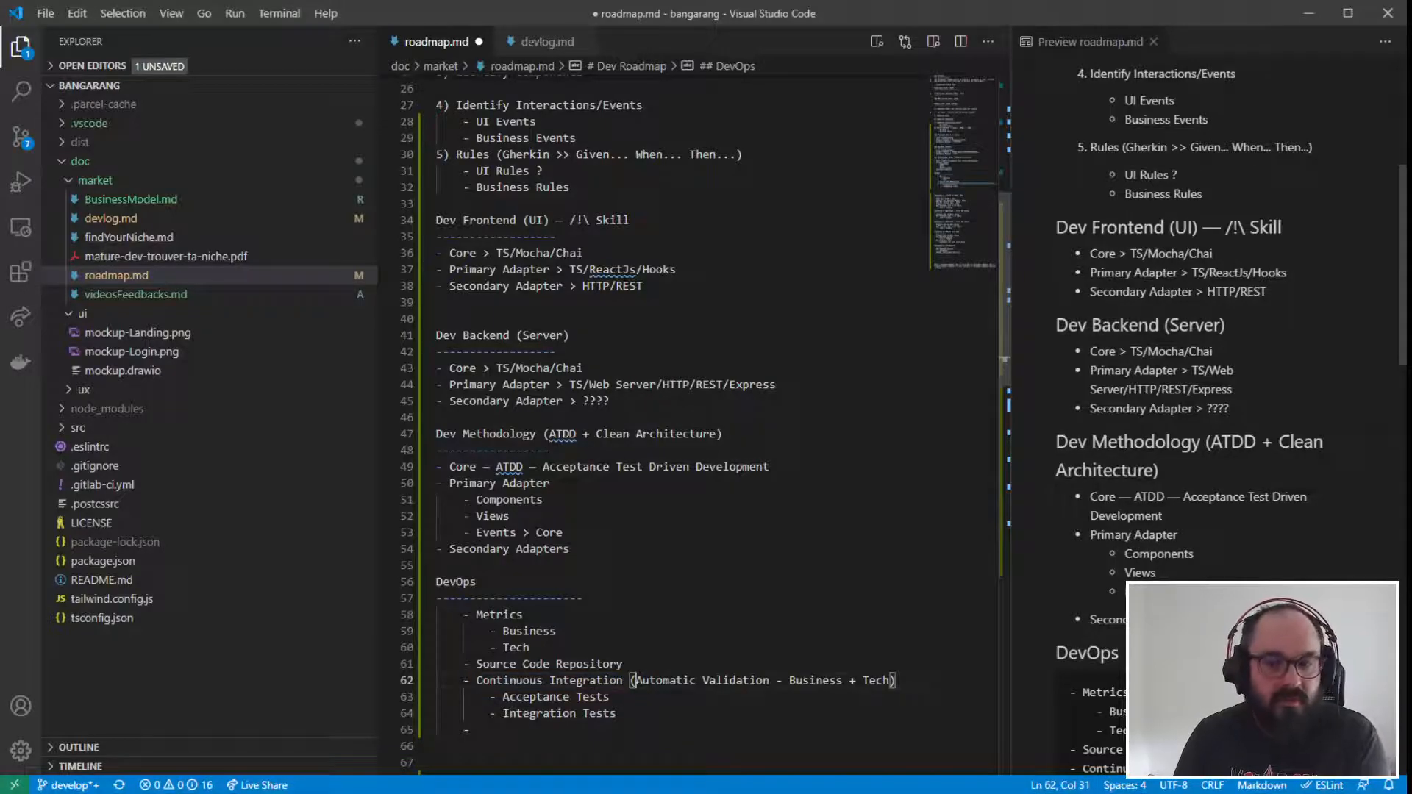
- Add an "e2e" sub-item below Integration Tests under the Continuous Integration item
left_click(654, 715)
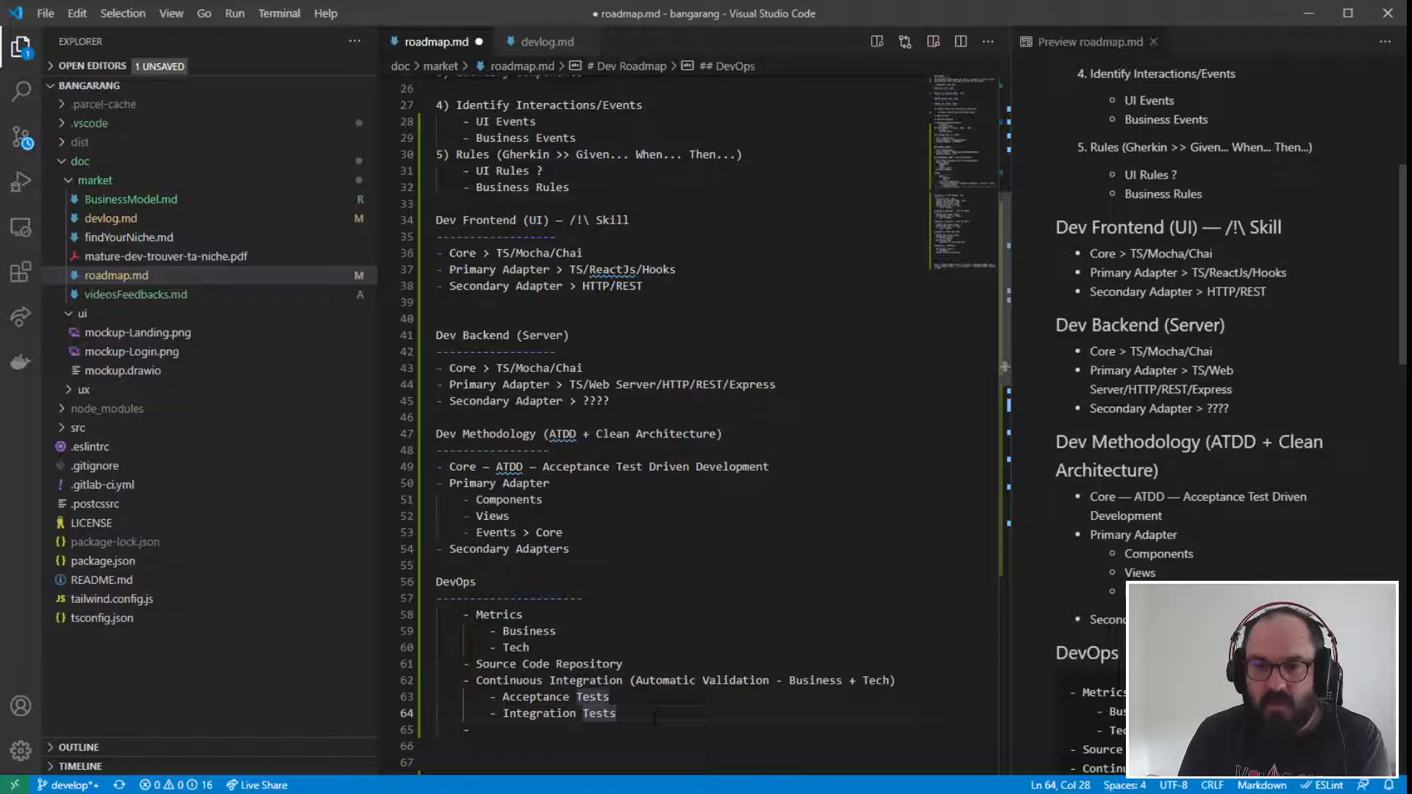
key("Return")
type("- ")
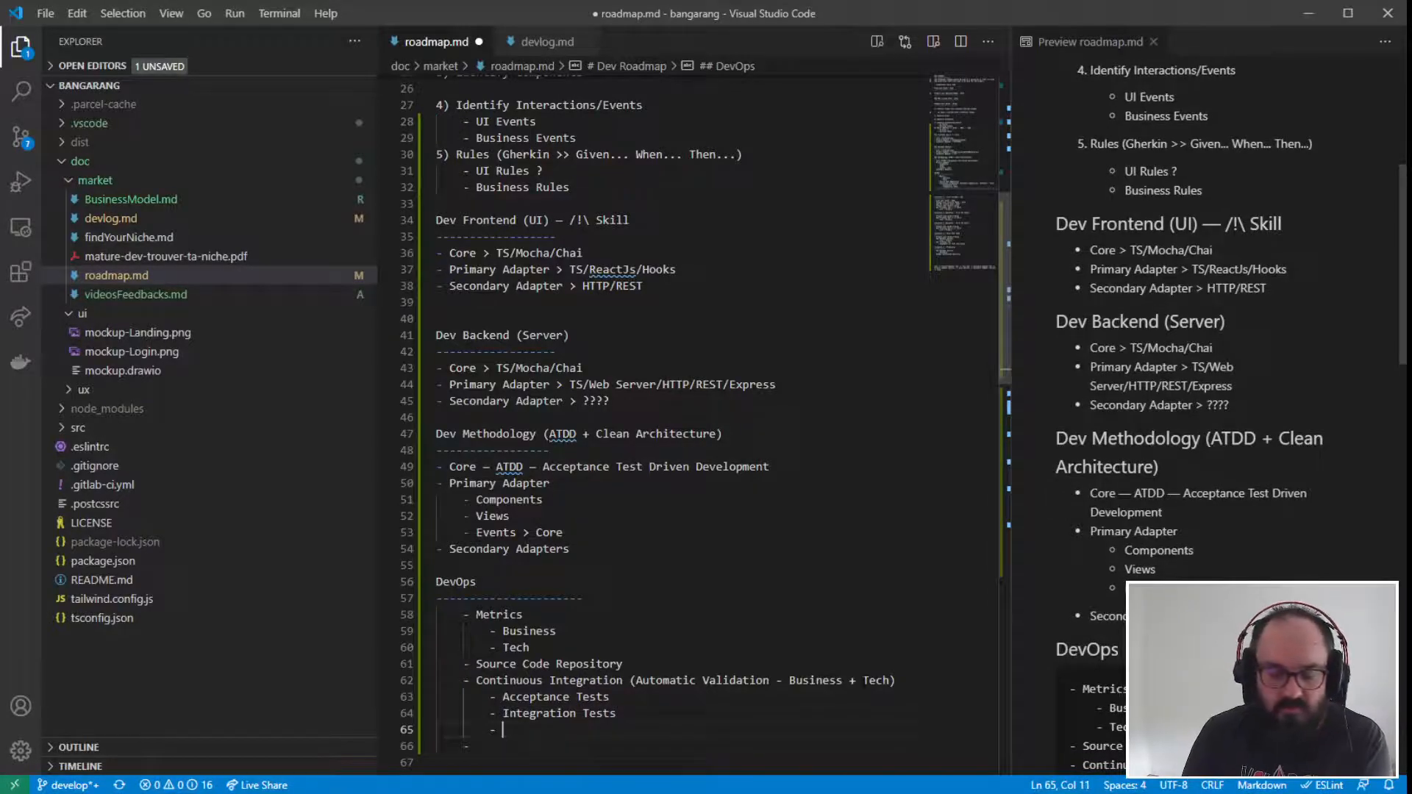
type("e")
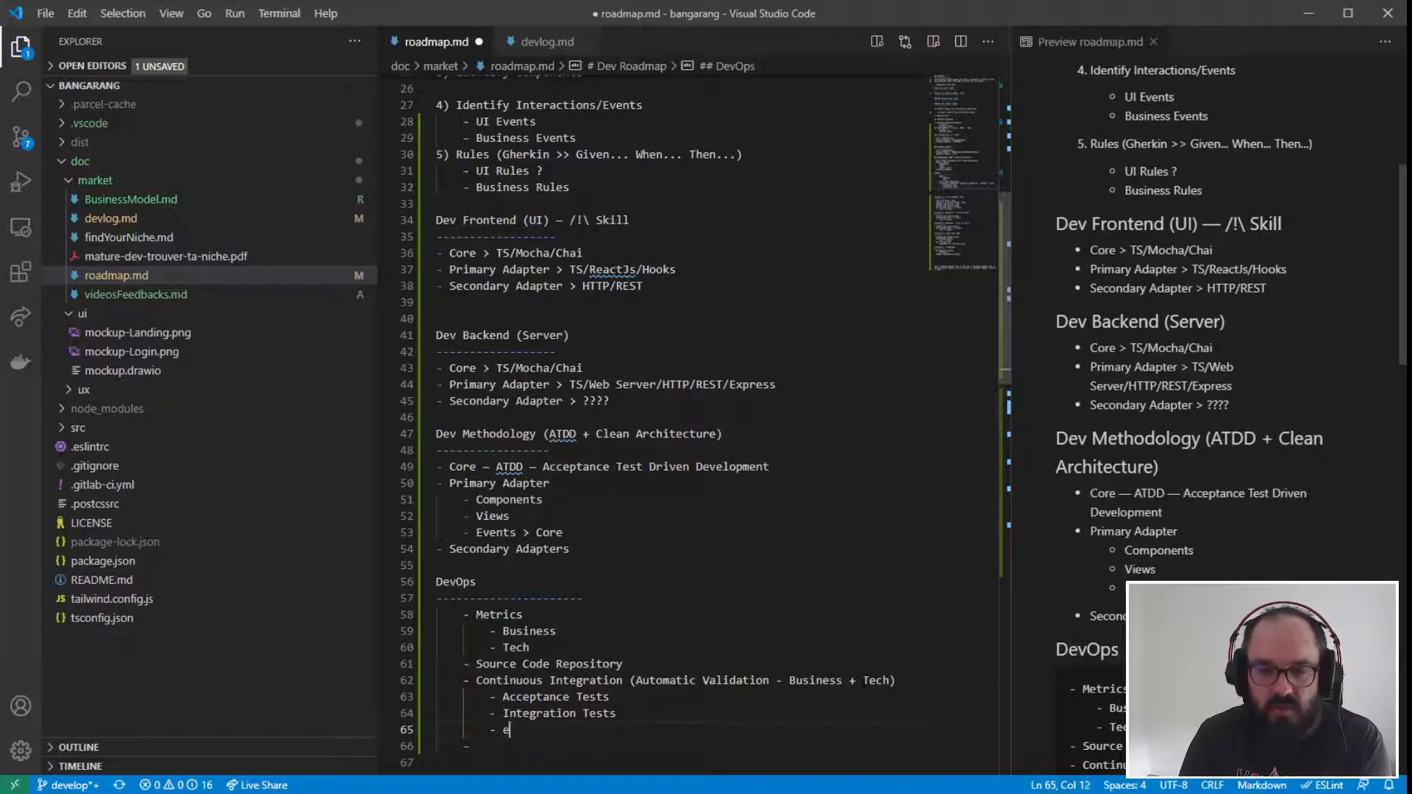
type("2e")
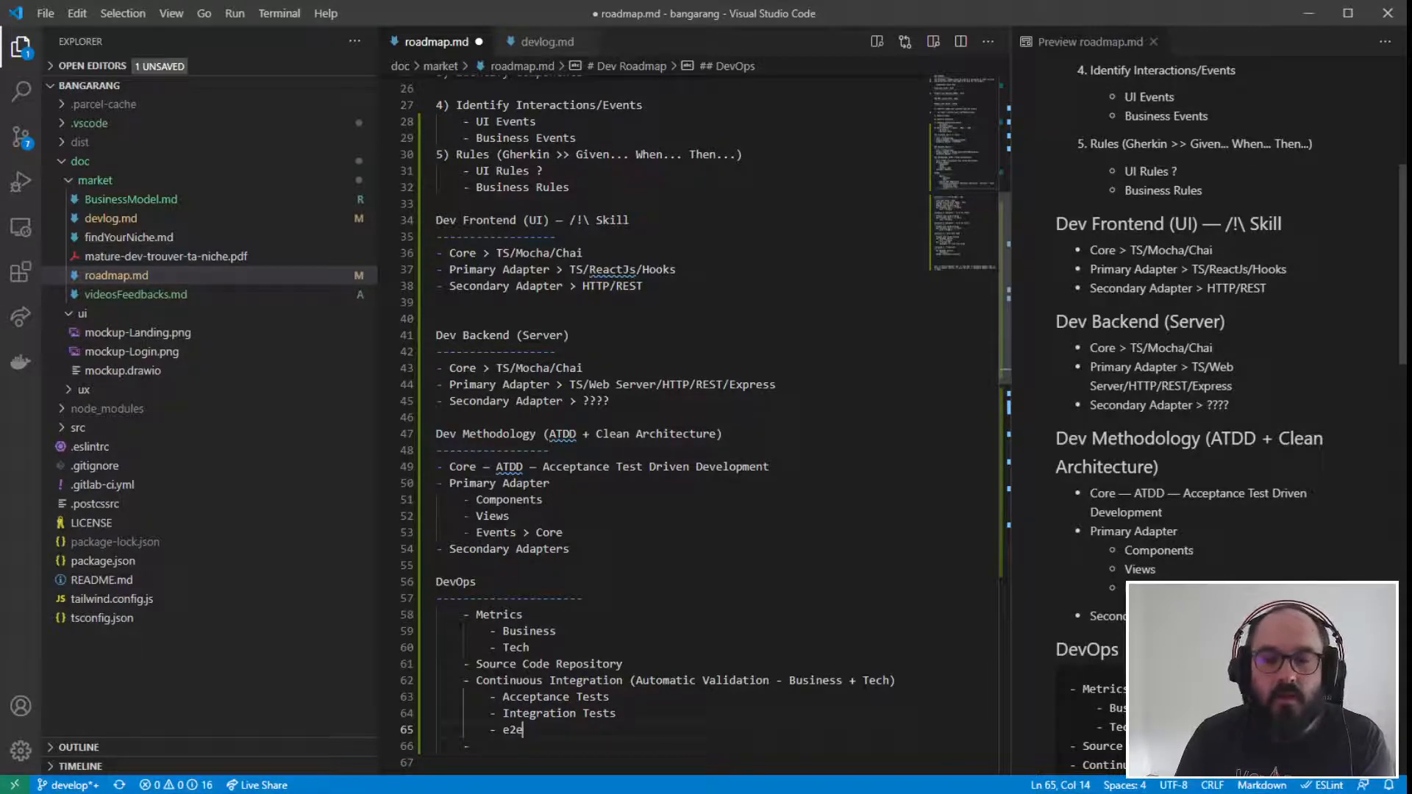
left_click_drag(524, 729, 432, 731)
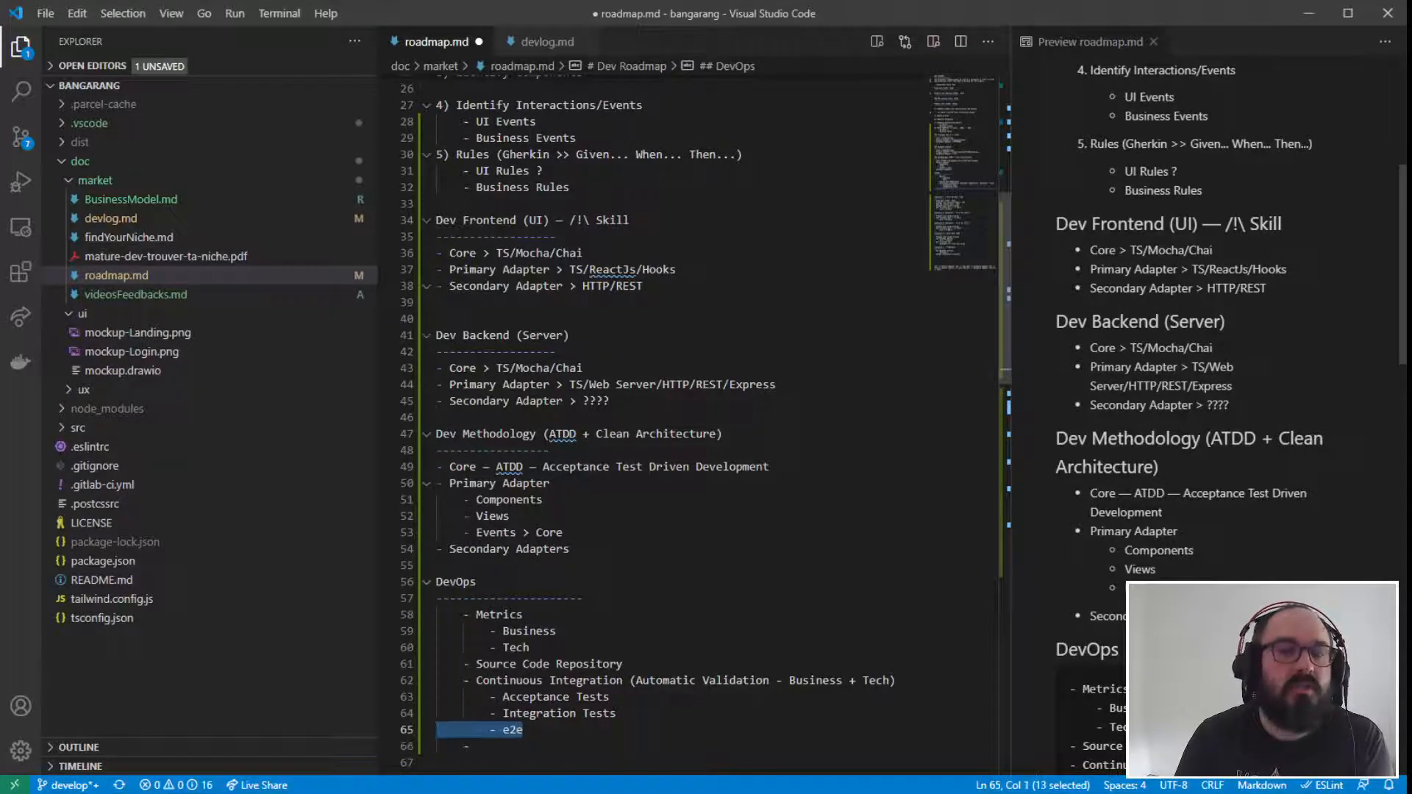
left_click(750, 533)
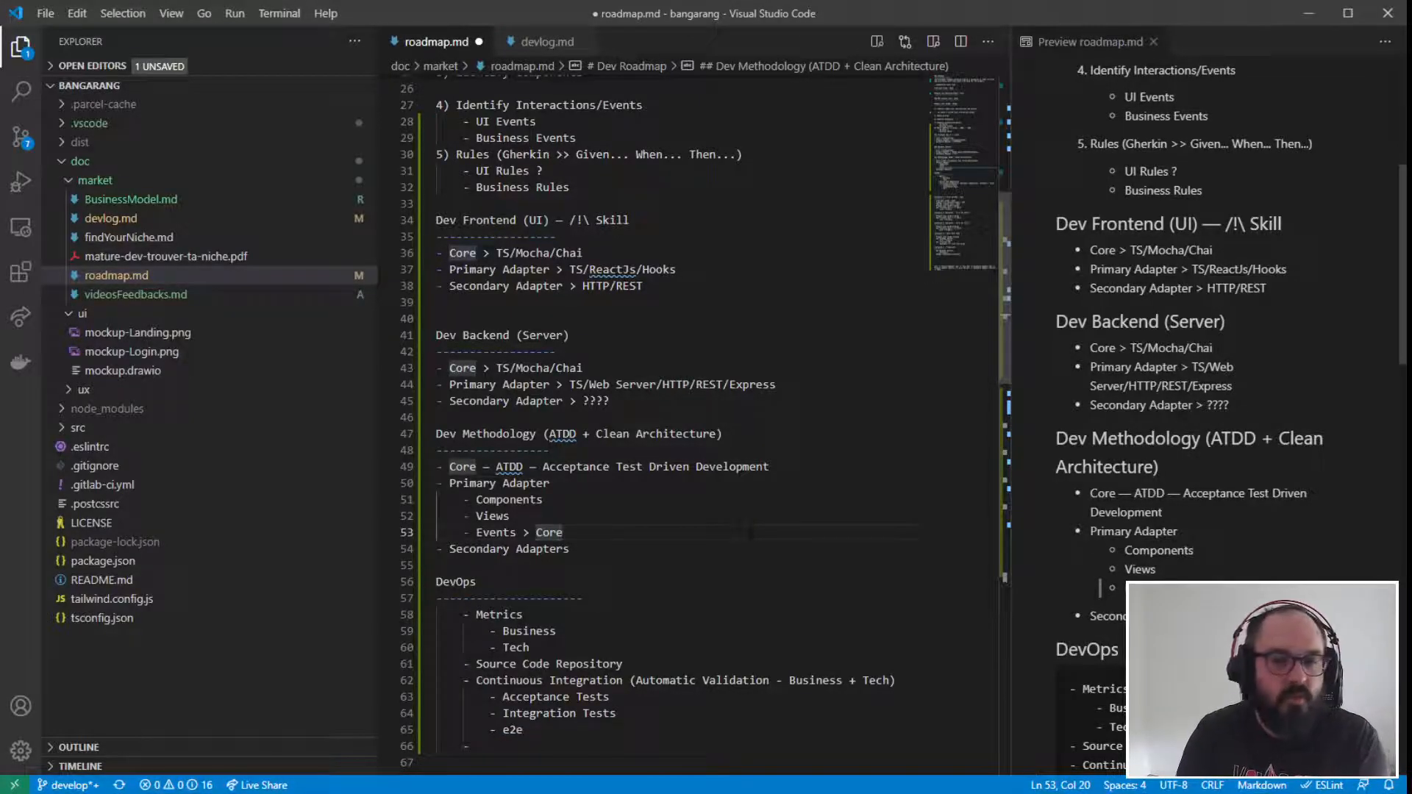
- Append "(End-To-End)" to the e2e sub-item in the DevOps section
scroll(523, 662, "down", 1)
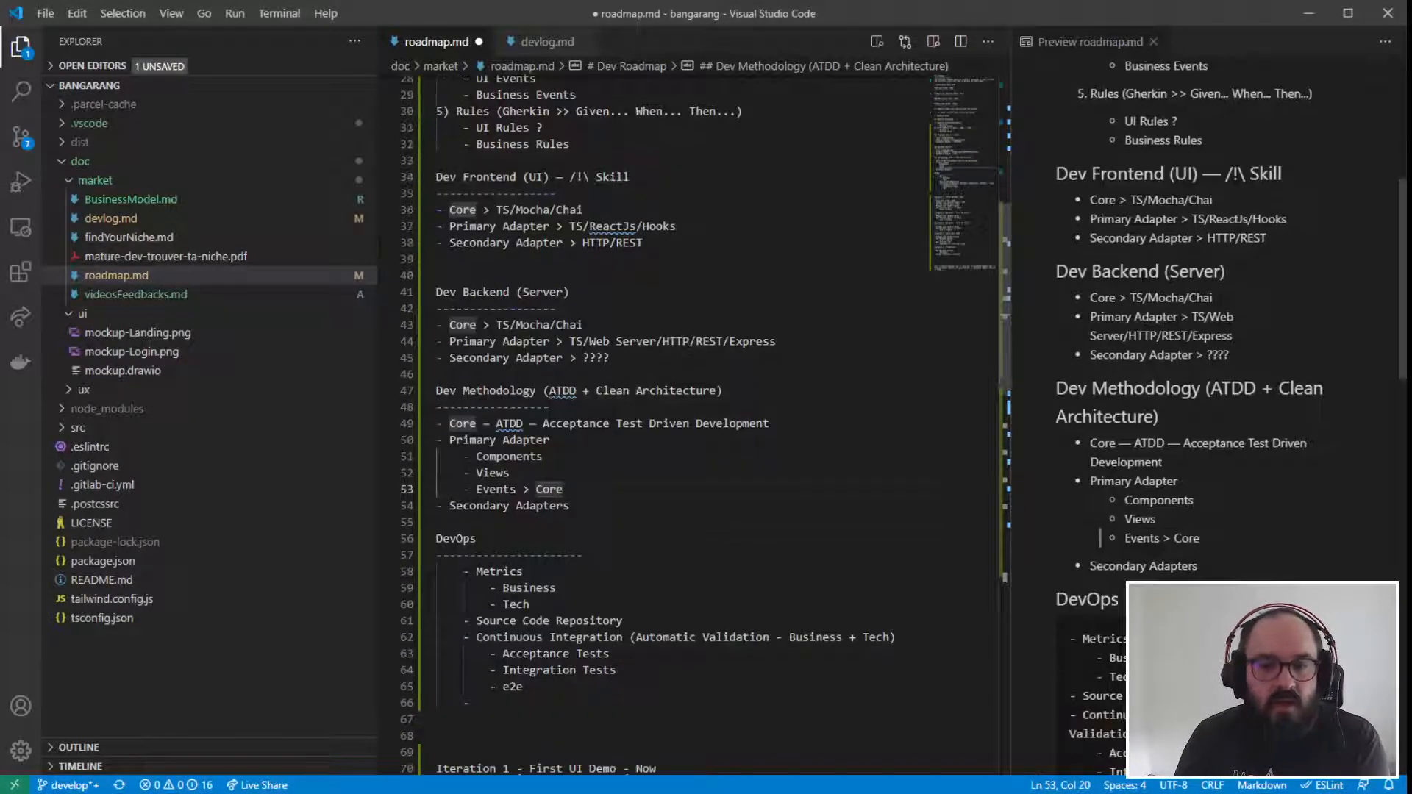
left_click_drag(523, 687, 398, 684)
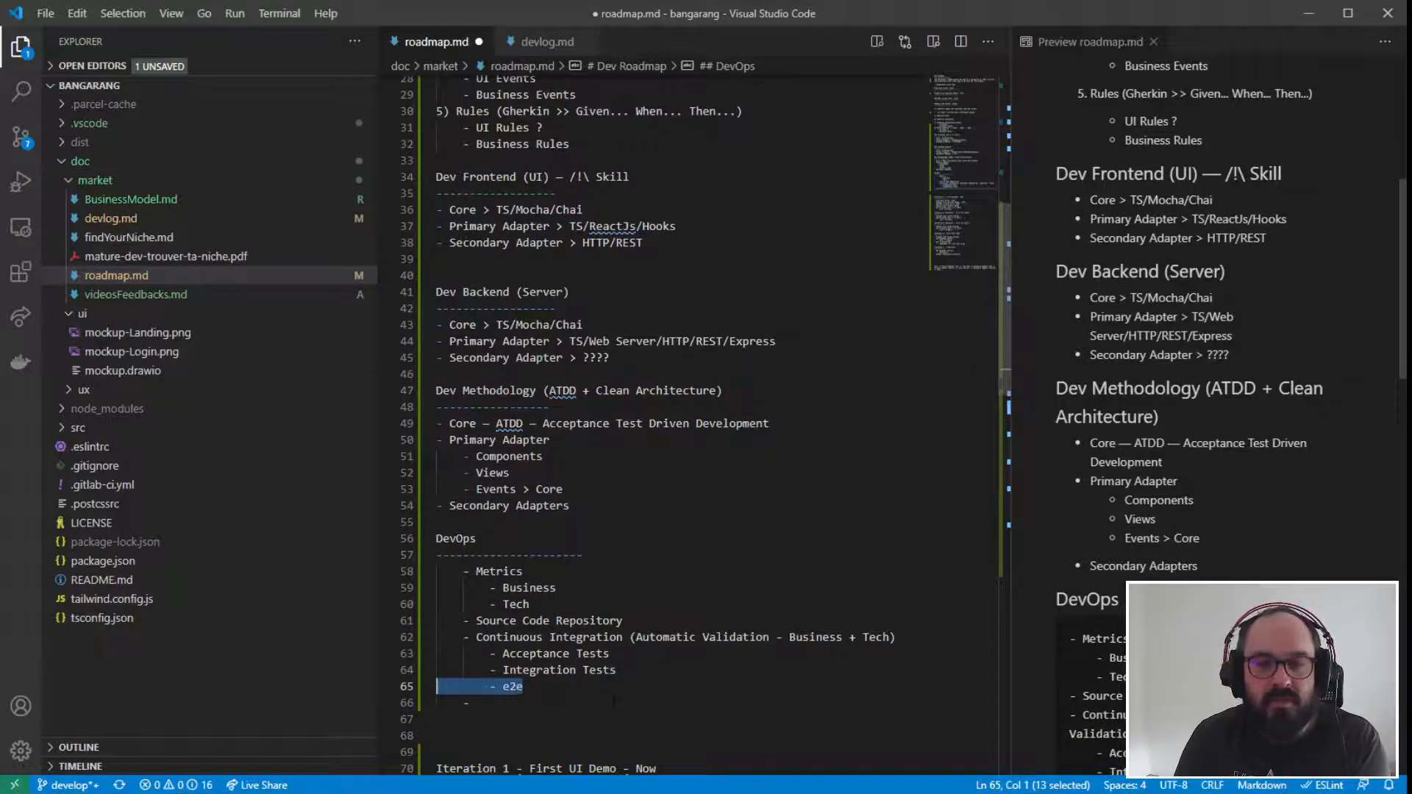
key("End")
type("(End-")
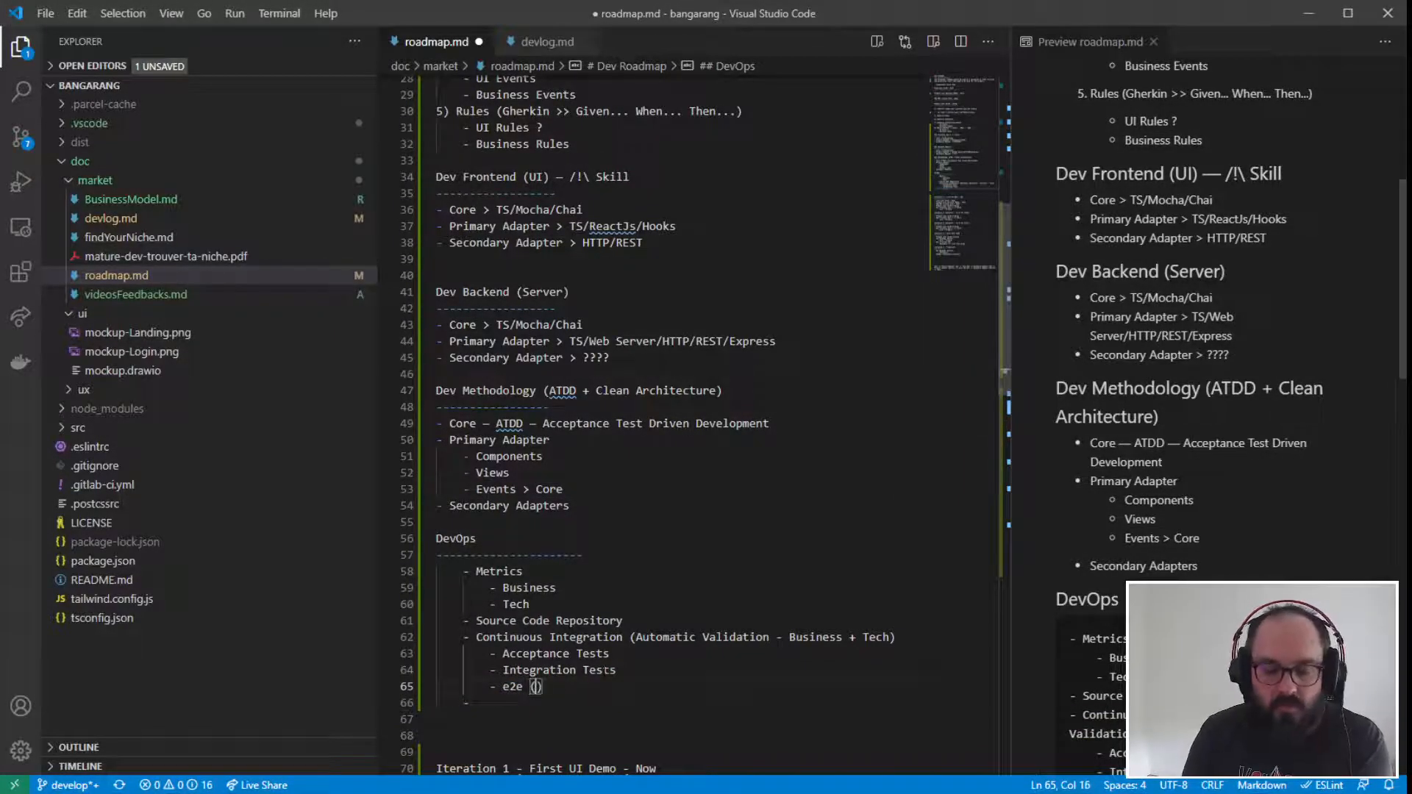
type("To-")
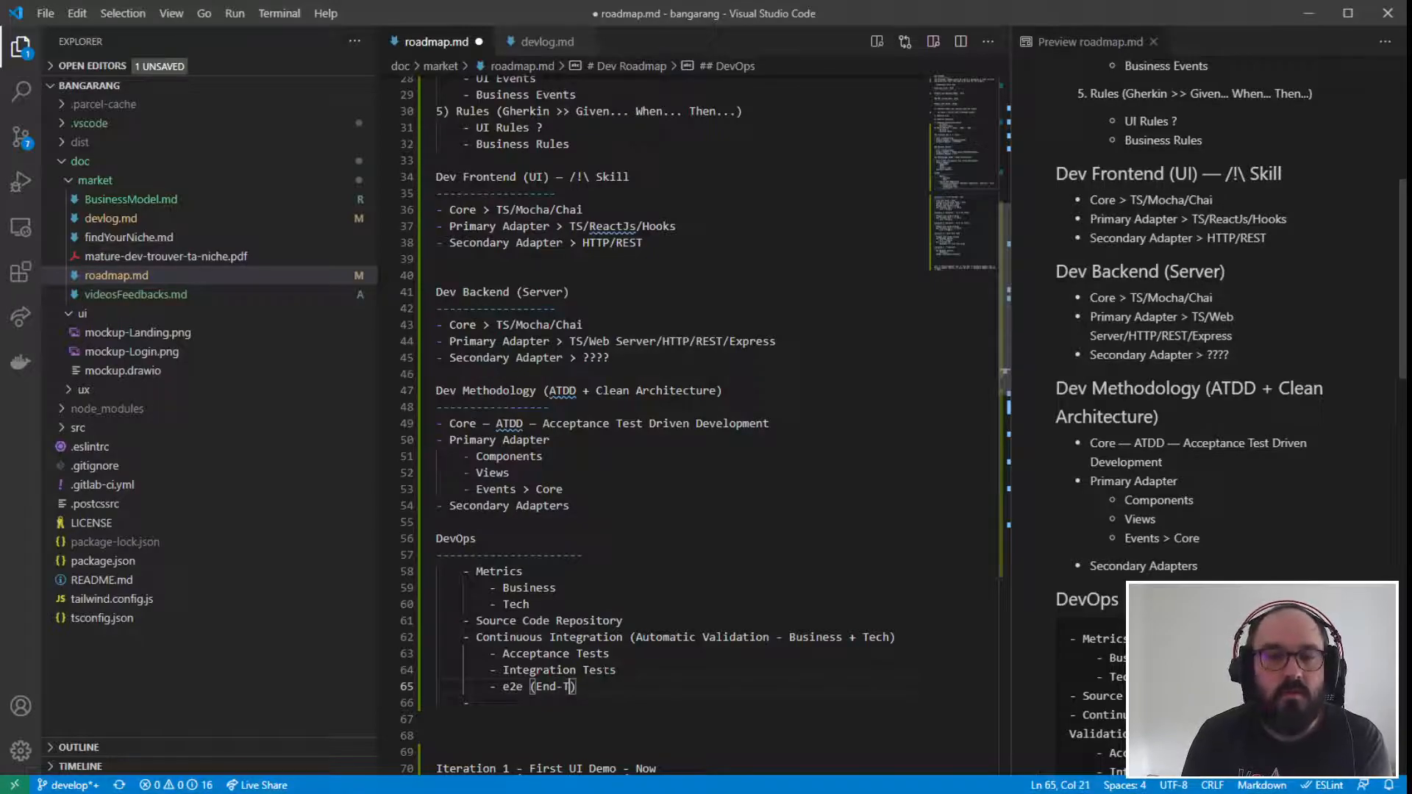
type("End")
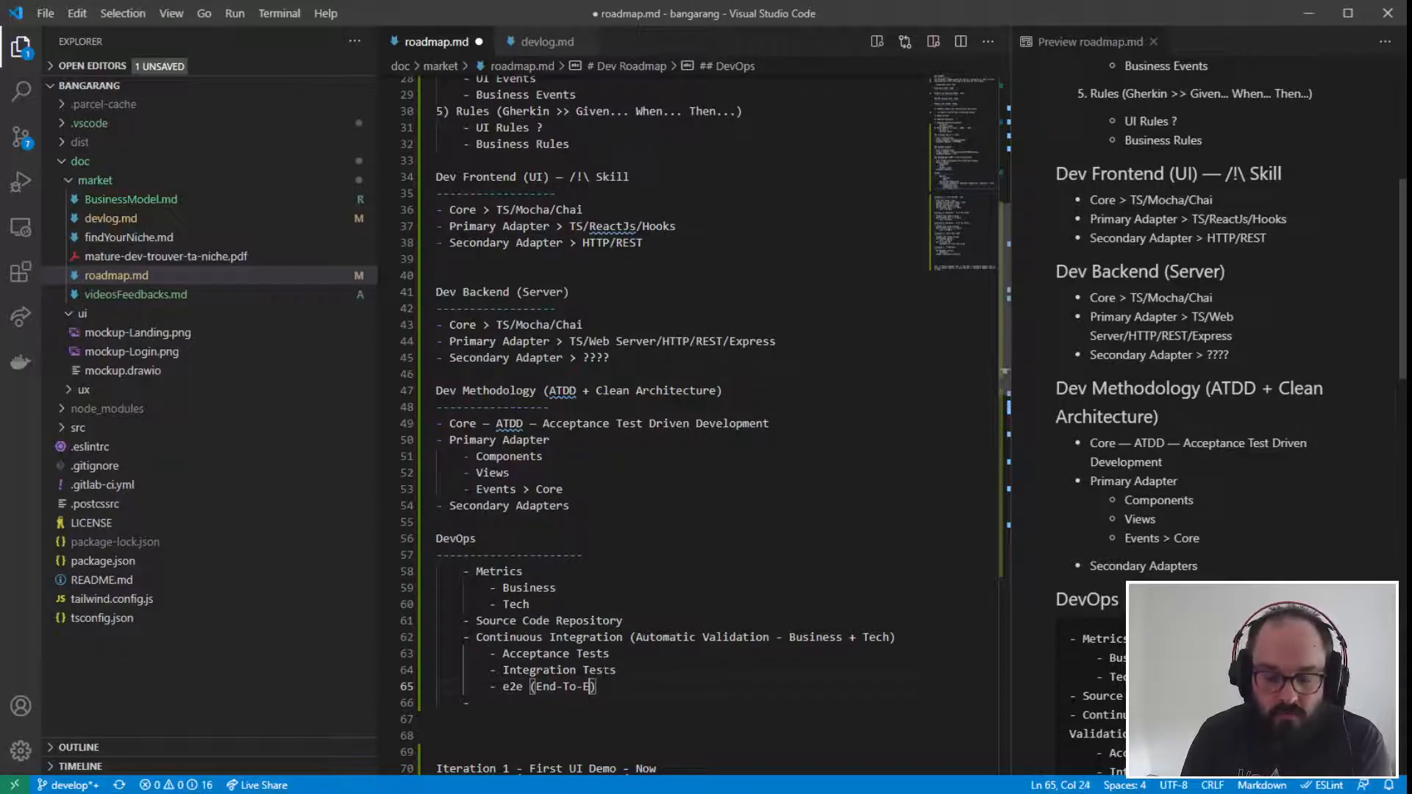
left_click(648, 670)
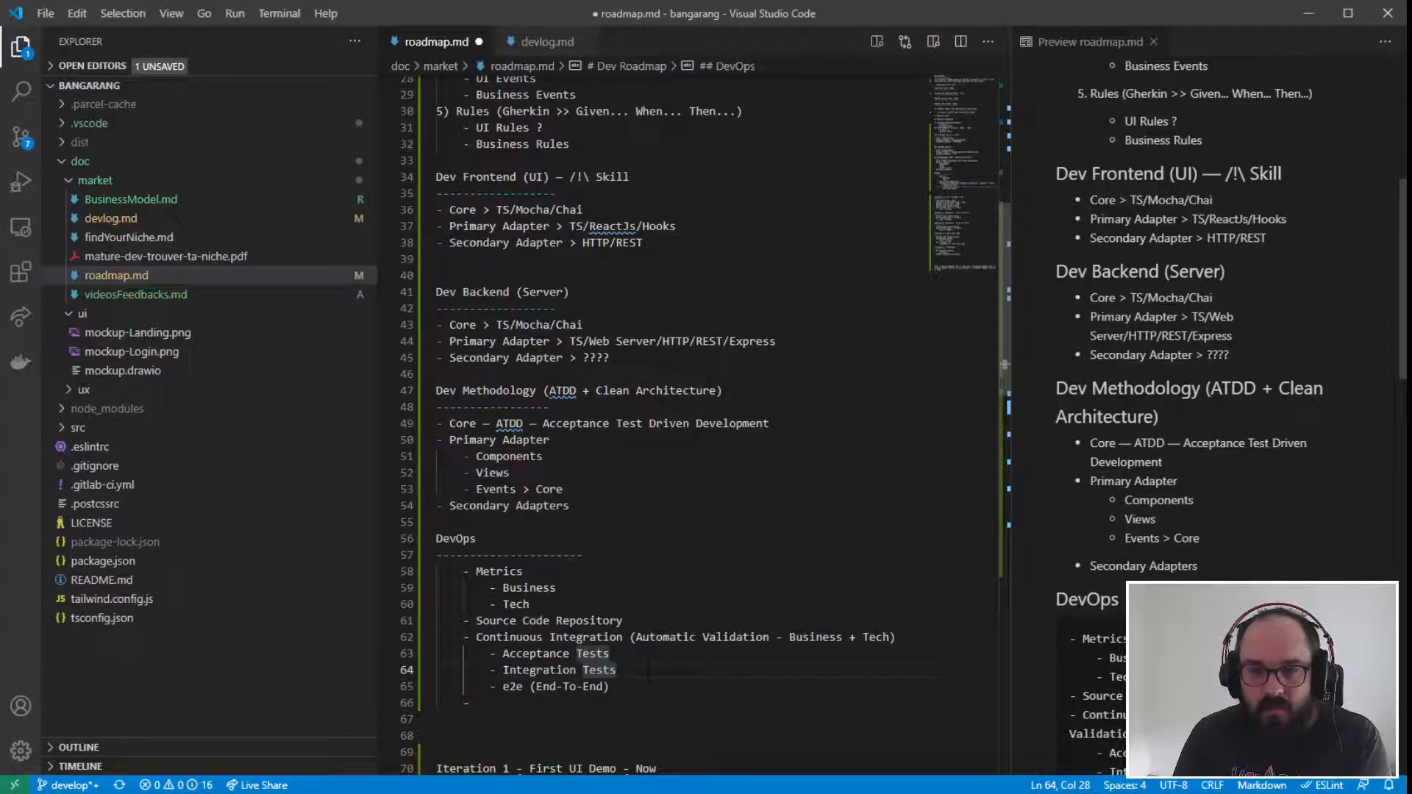
left_click(652, 653)
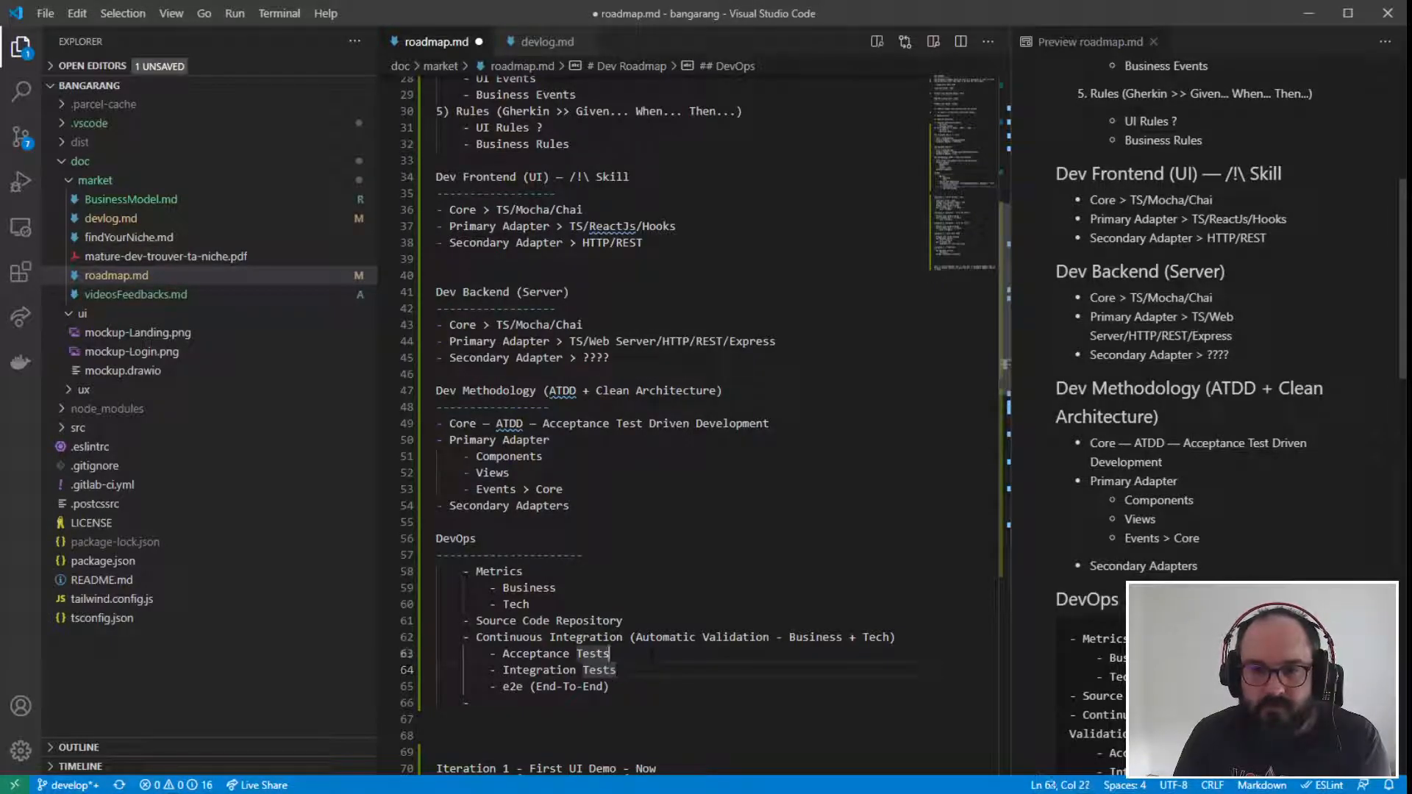
- Complete the empty DevOps list item with "Continuous Deployment (Build + Run/Update)"
left_click(533, 703)
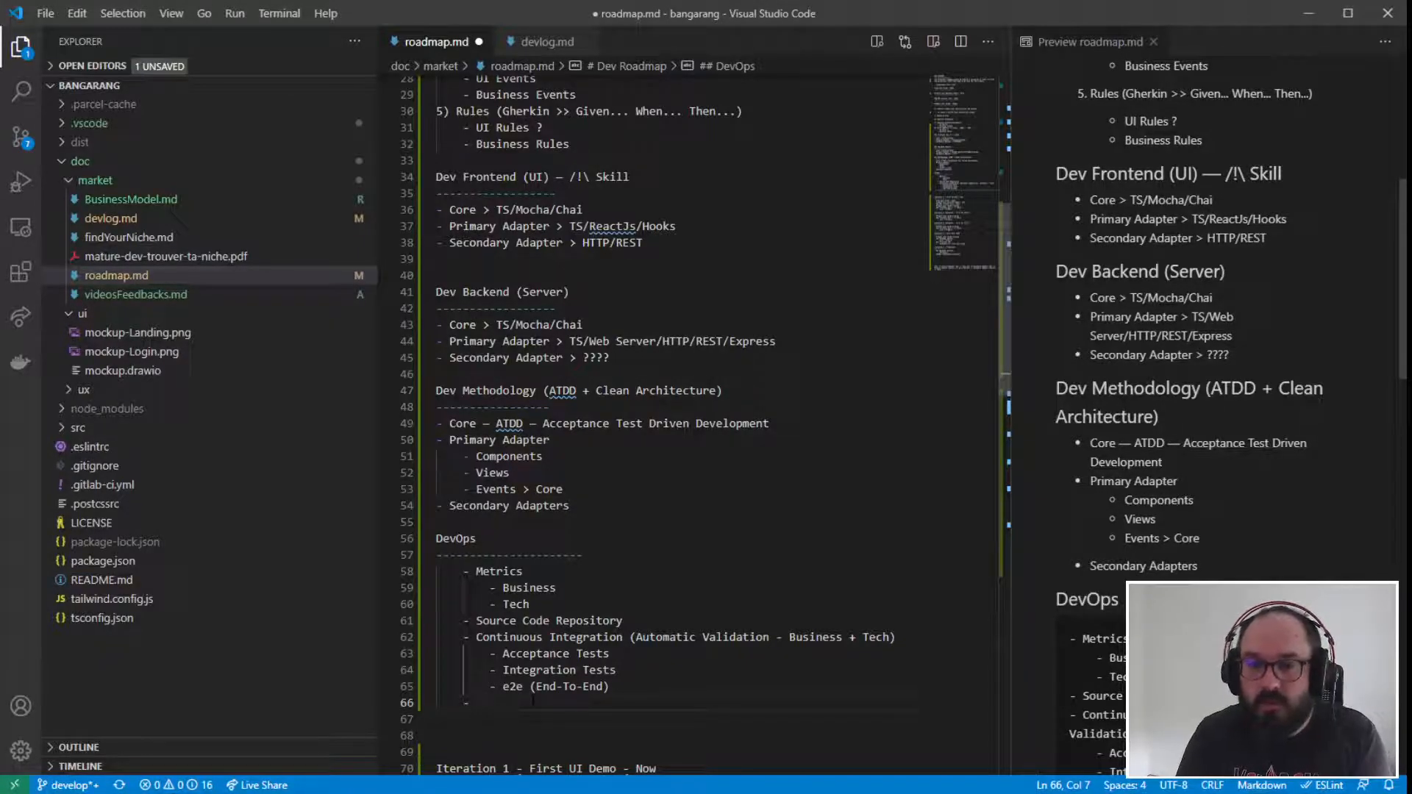
type("C")
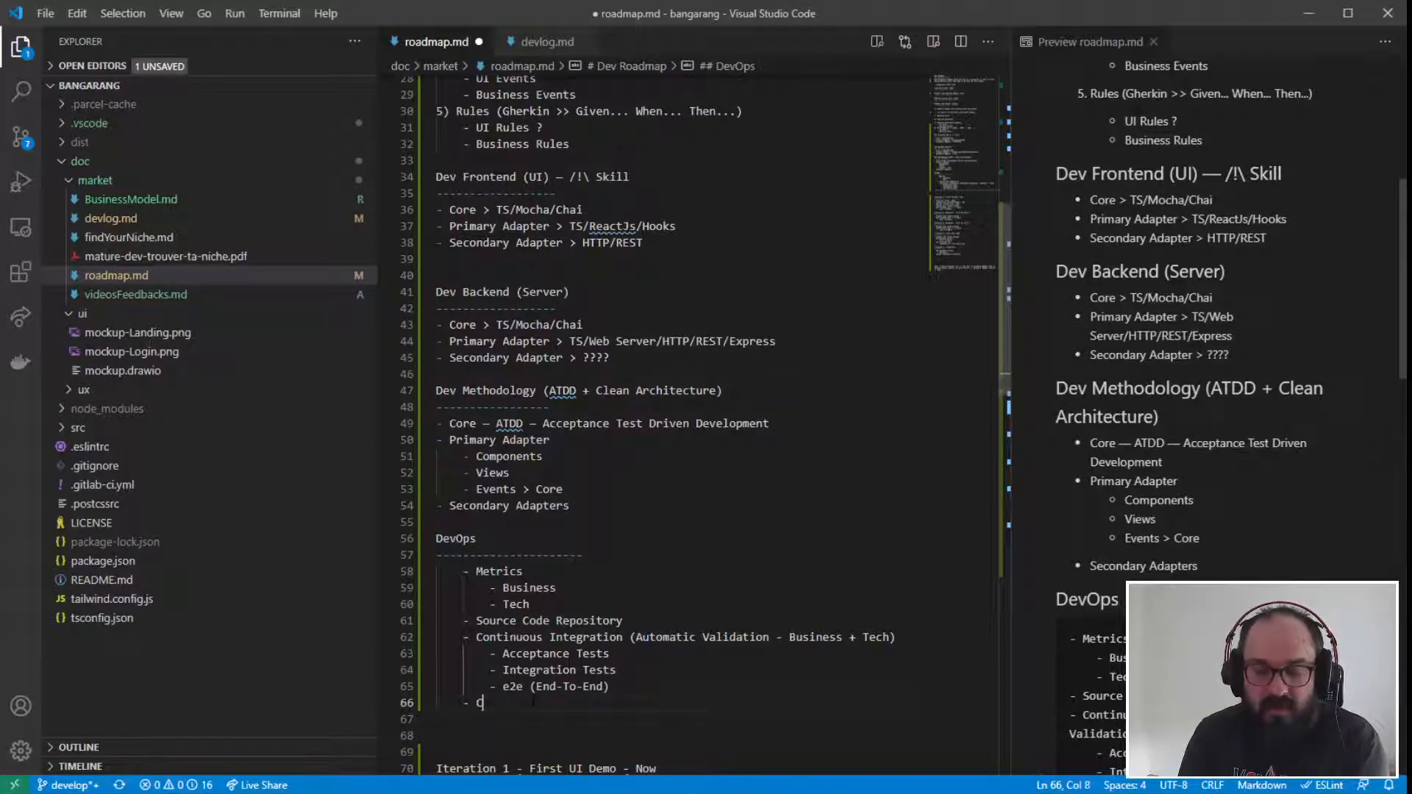
type("ontinuo")
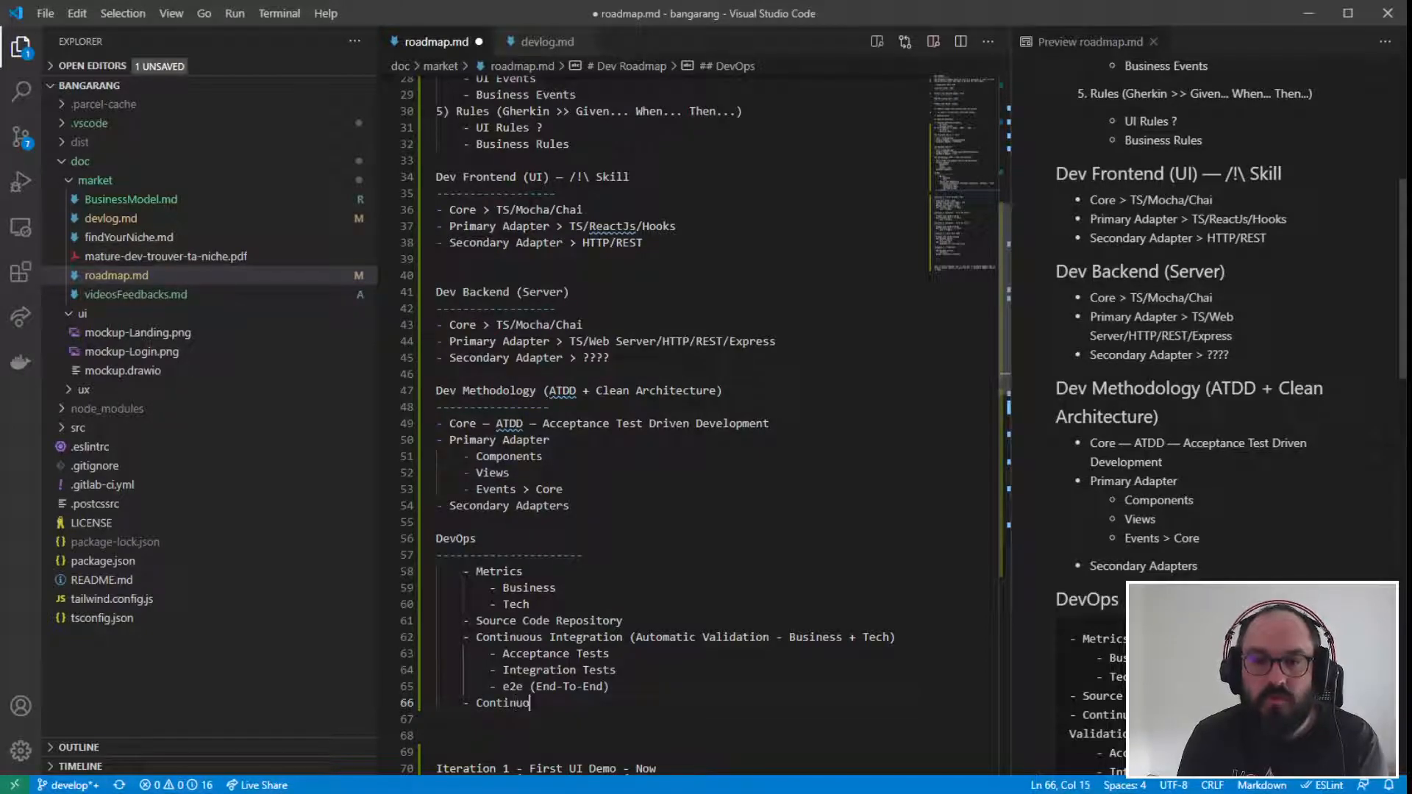
type("us Deploy")
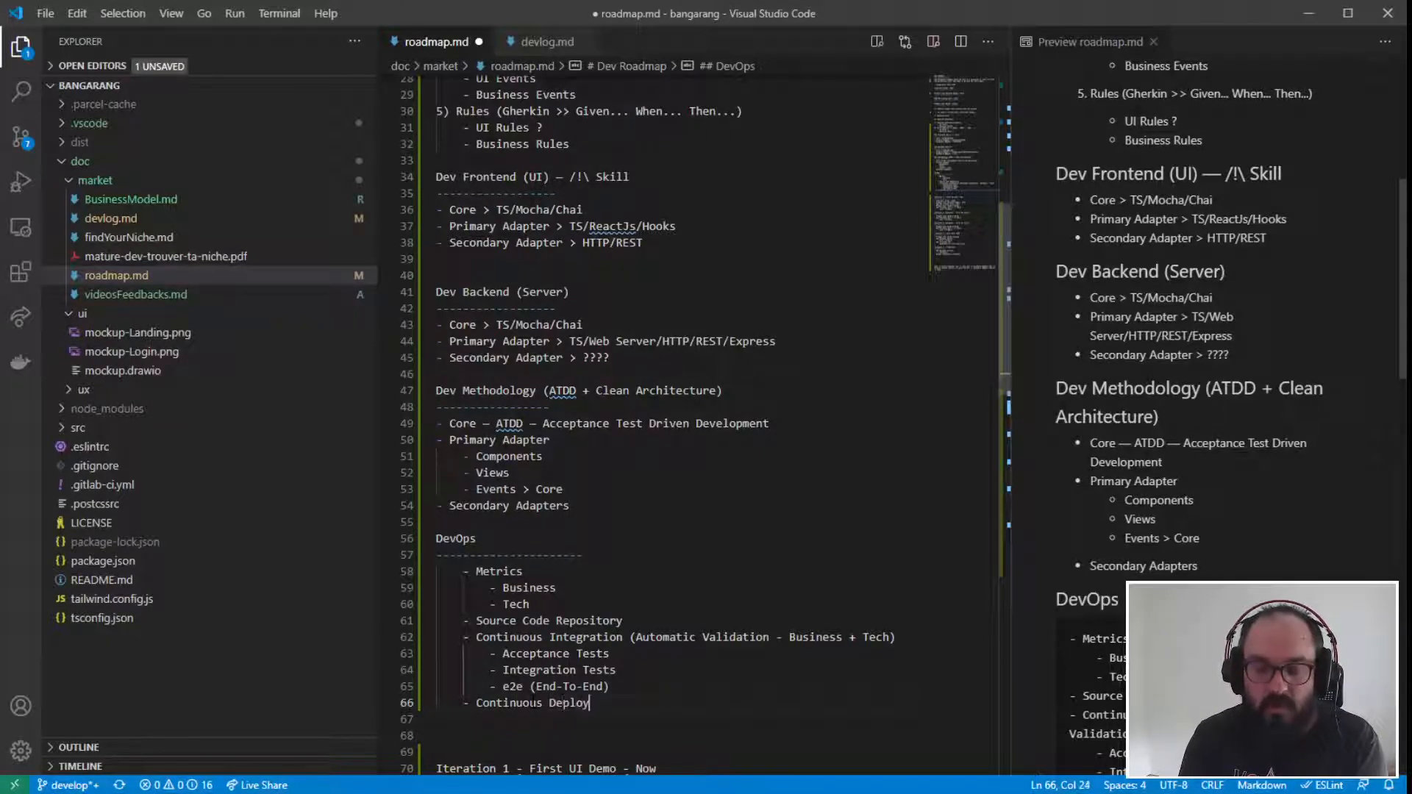
type("ment (B")
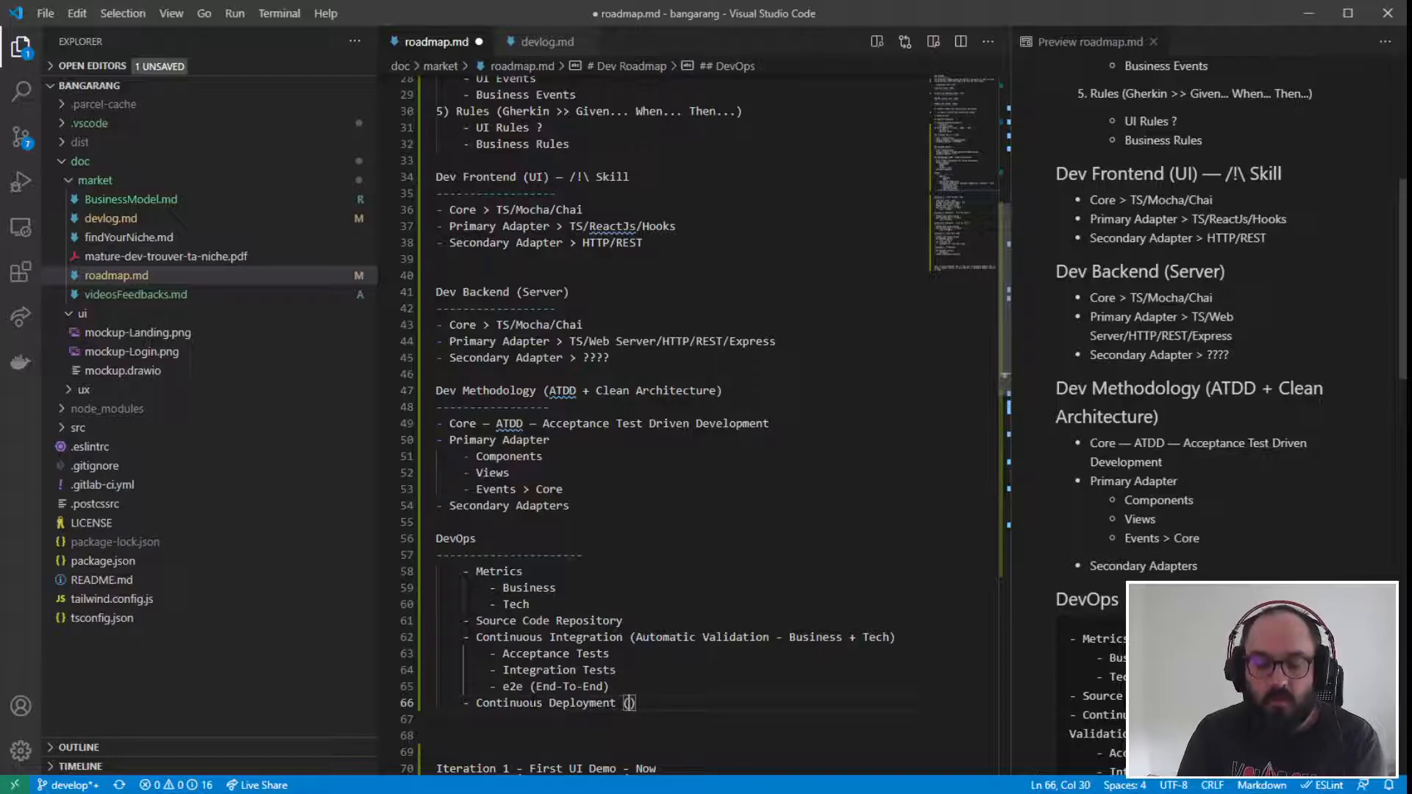
type("uild")
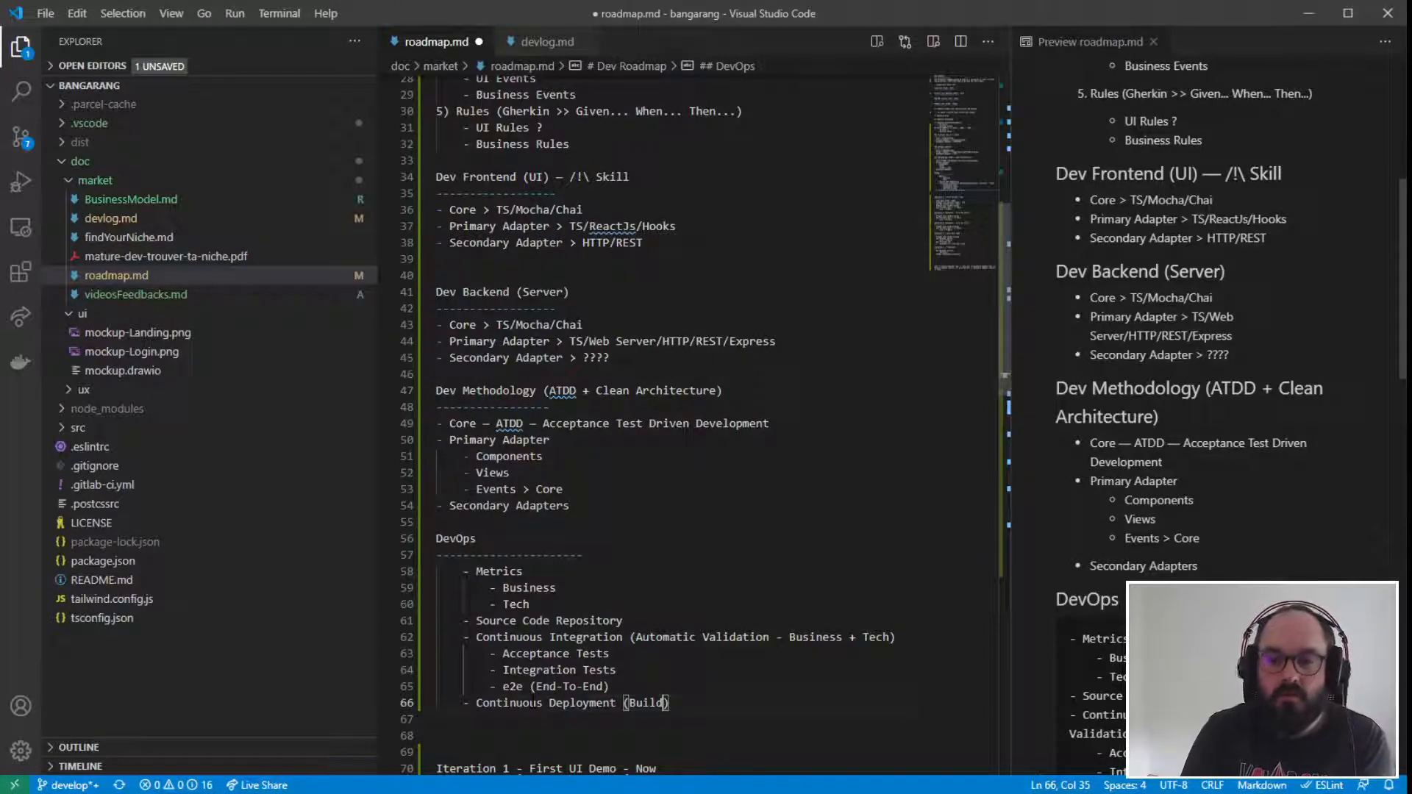
type("+ Run/")
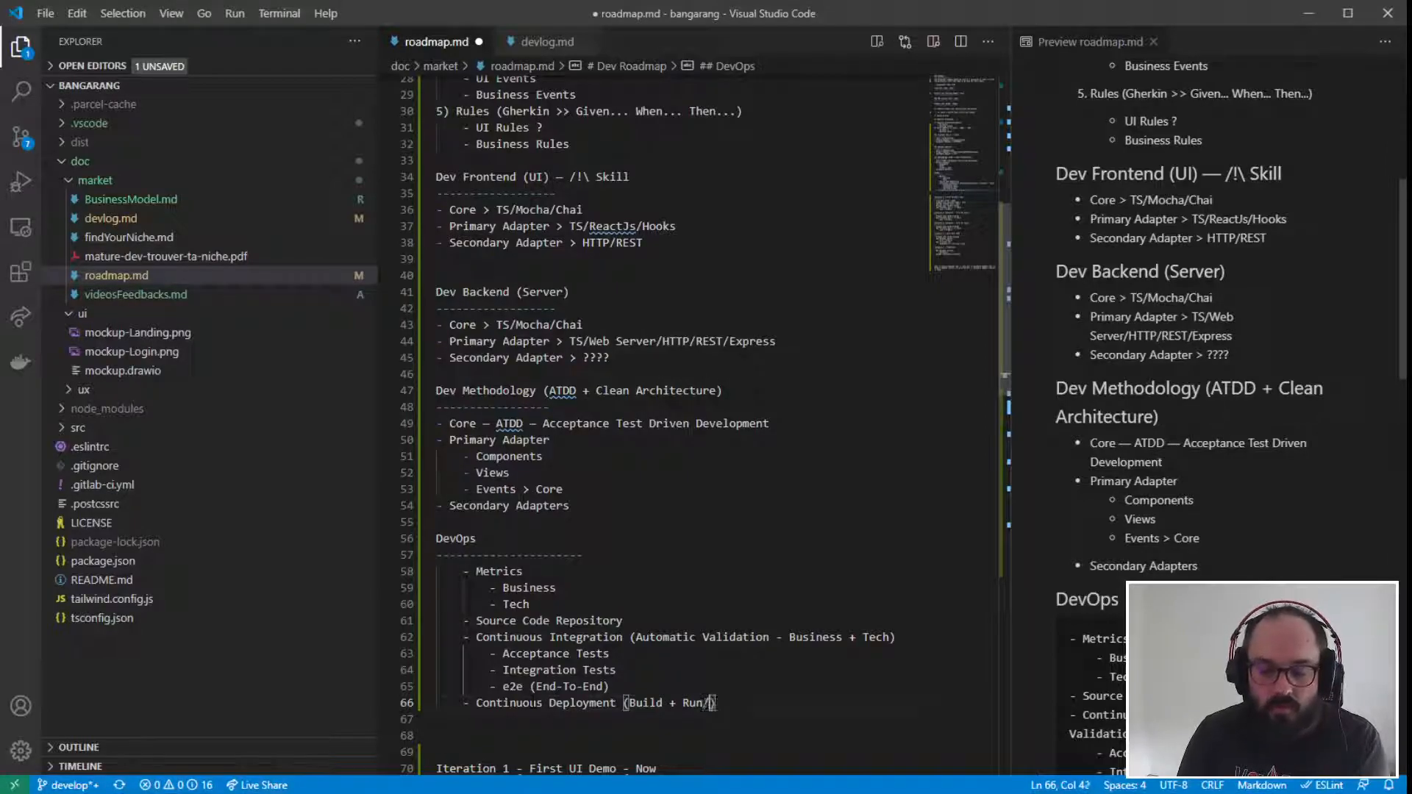
type("Update")
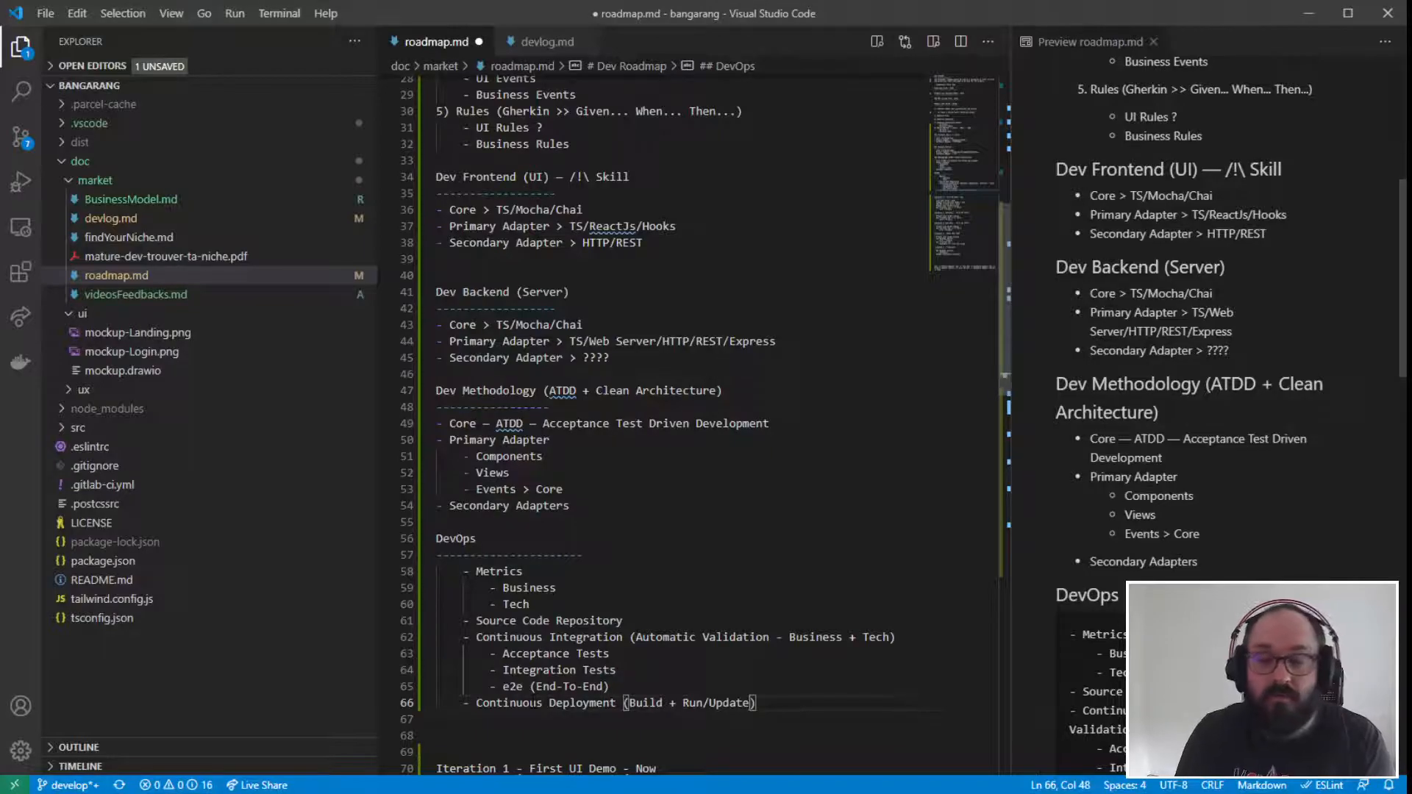
- Extend the parenthesised note on the Continuous Deployment item with "+ Script infra" after "Run/Update"
type("+ ")
type("Actions")
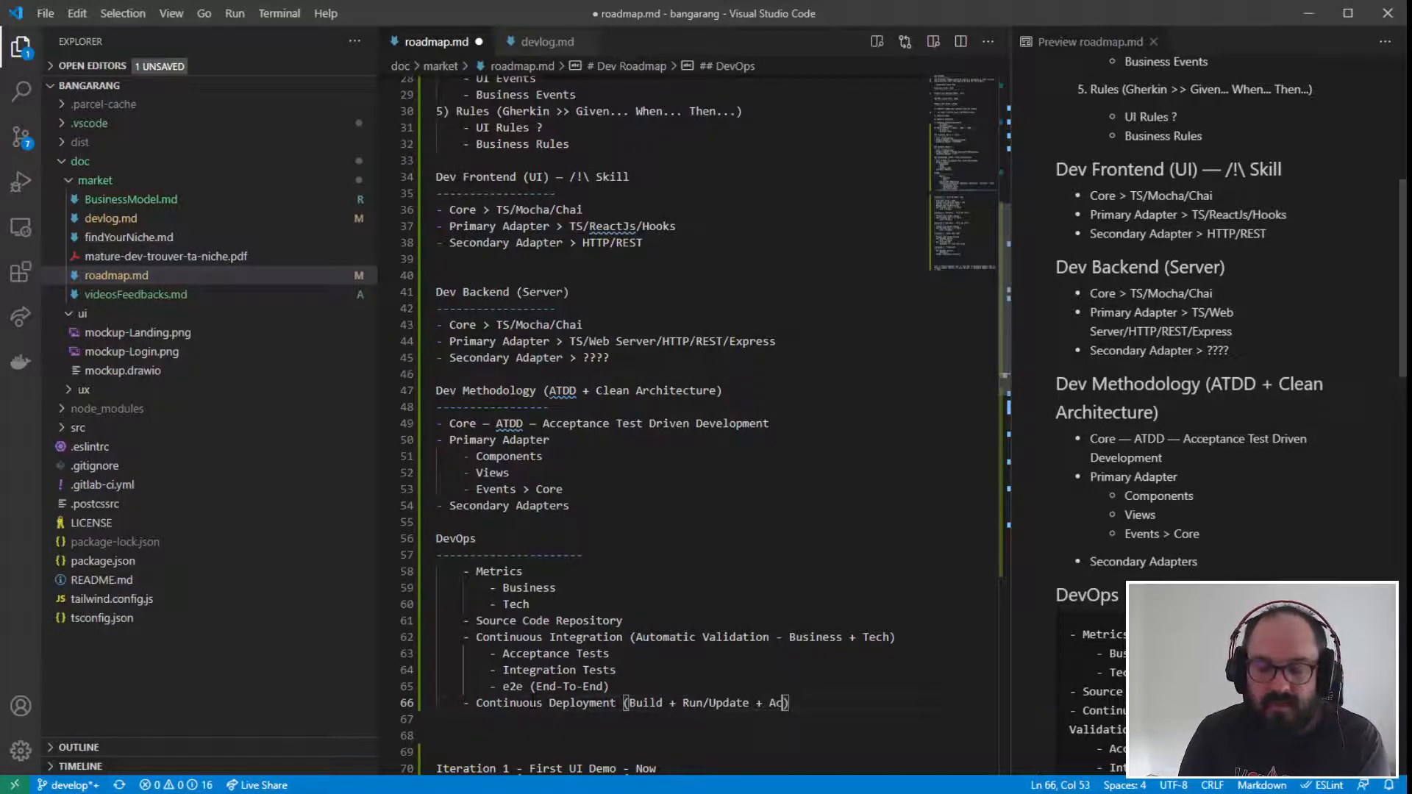
key("BackSpace")
key("BackSpace")
key("BackSpace")
key("BackSpace")
key("BackSpace")
key("BackSpace")
key("BackSpace")
type("Script infra")
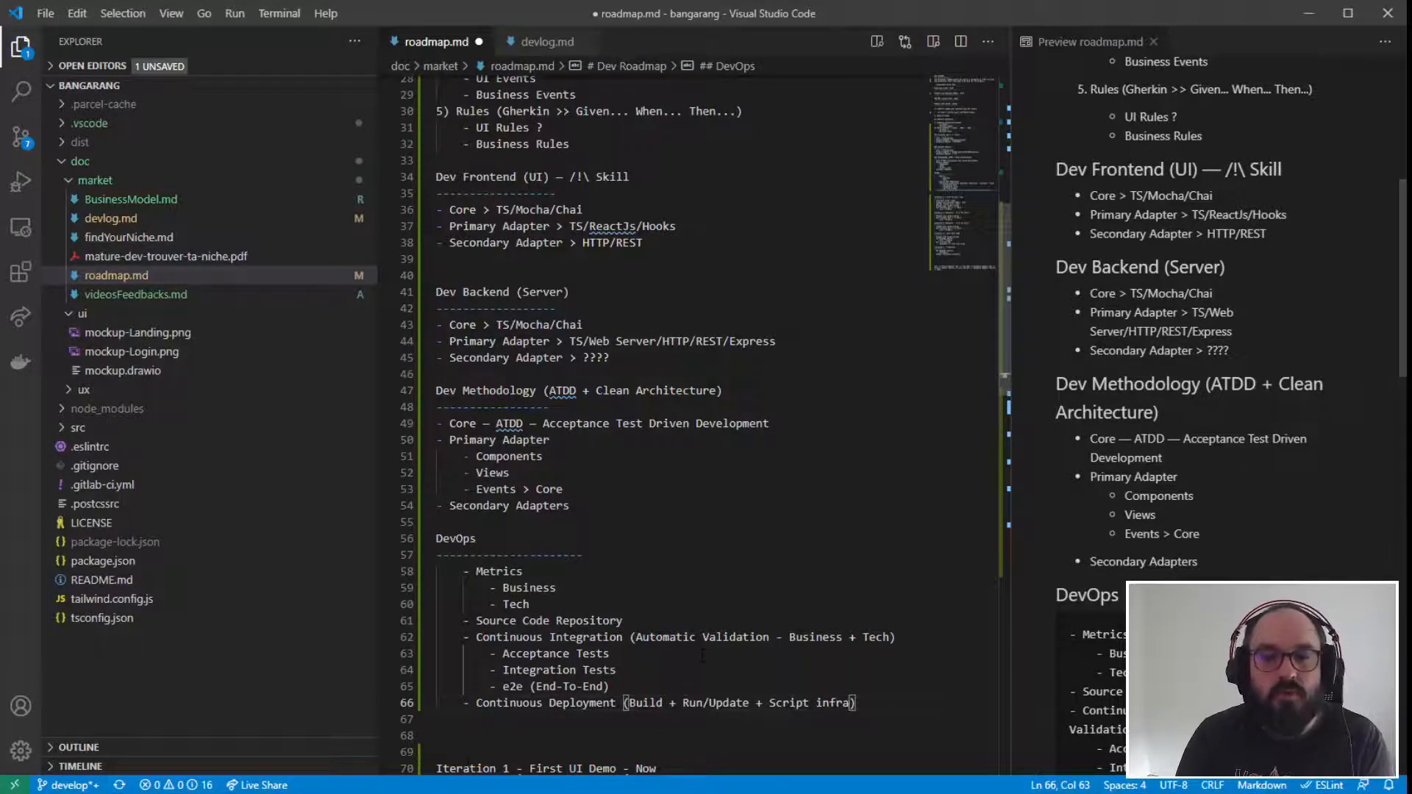
- Review the testing sub-items and the Continuous Deployment item in the DevOps section
left_click_drag(463, 702, 858, 703)
left_click(875, 702)
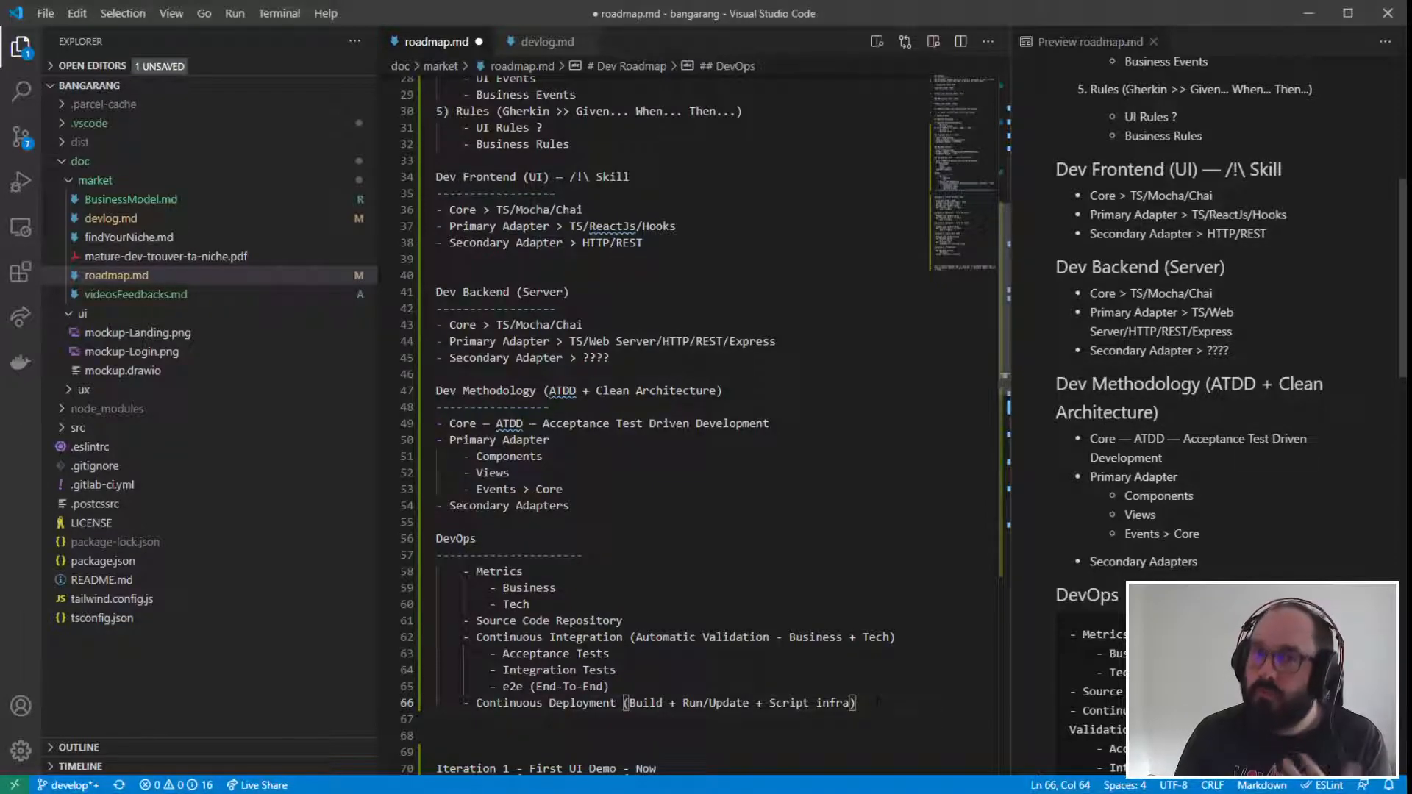
left_click_drag(877, 702, 437, 686)
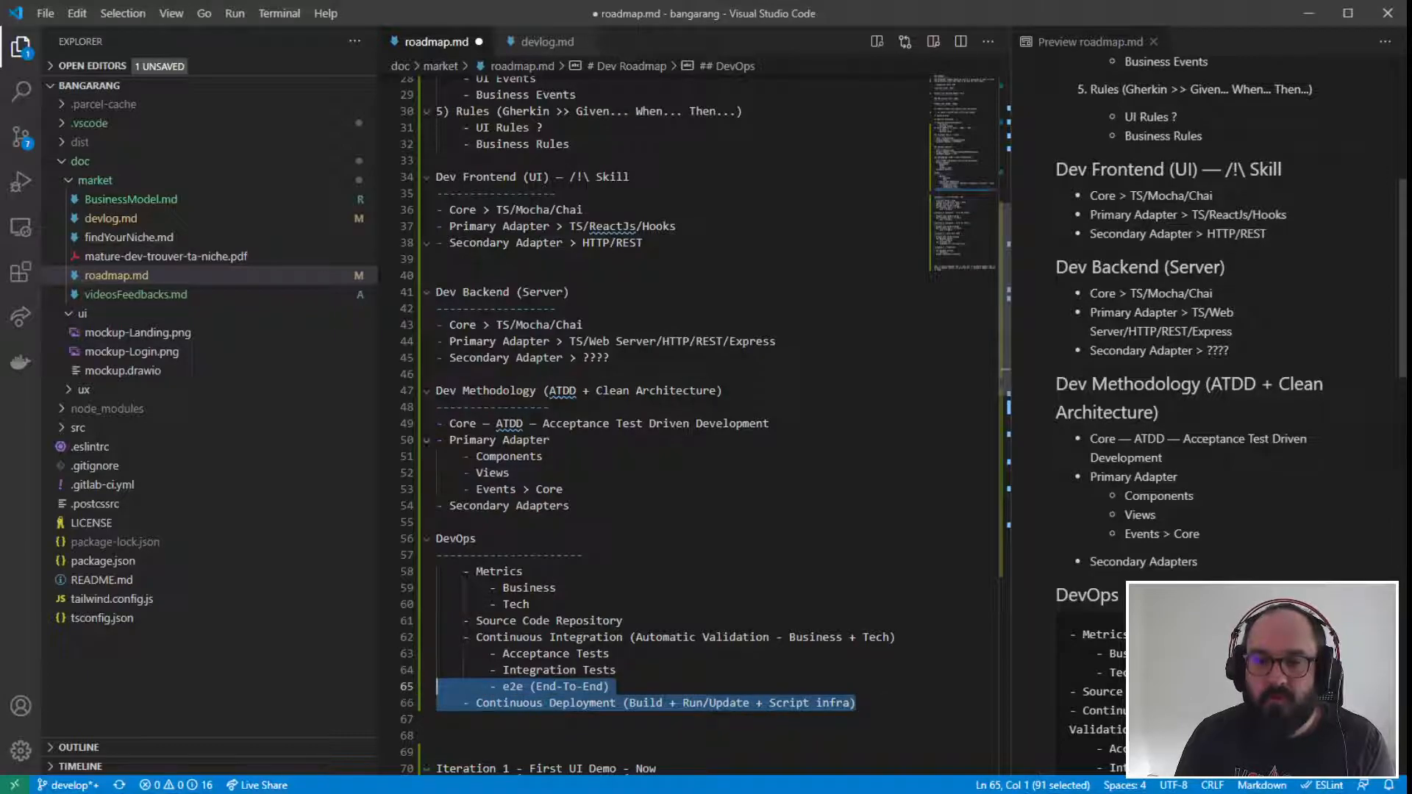
left_click(615, 747)
scroll(614, 748, "down", 2)
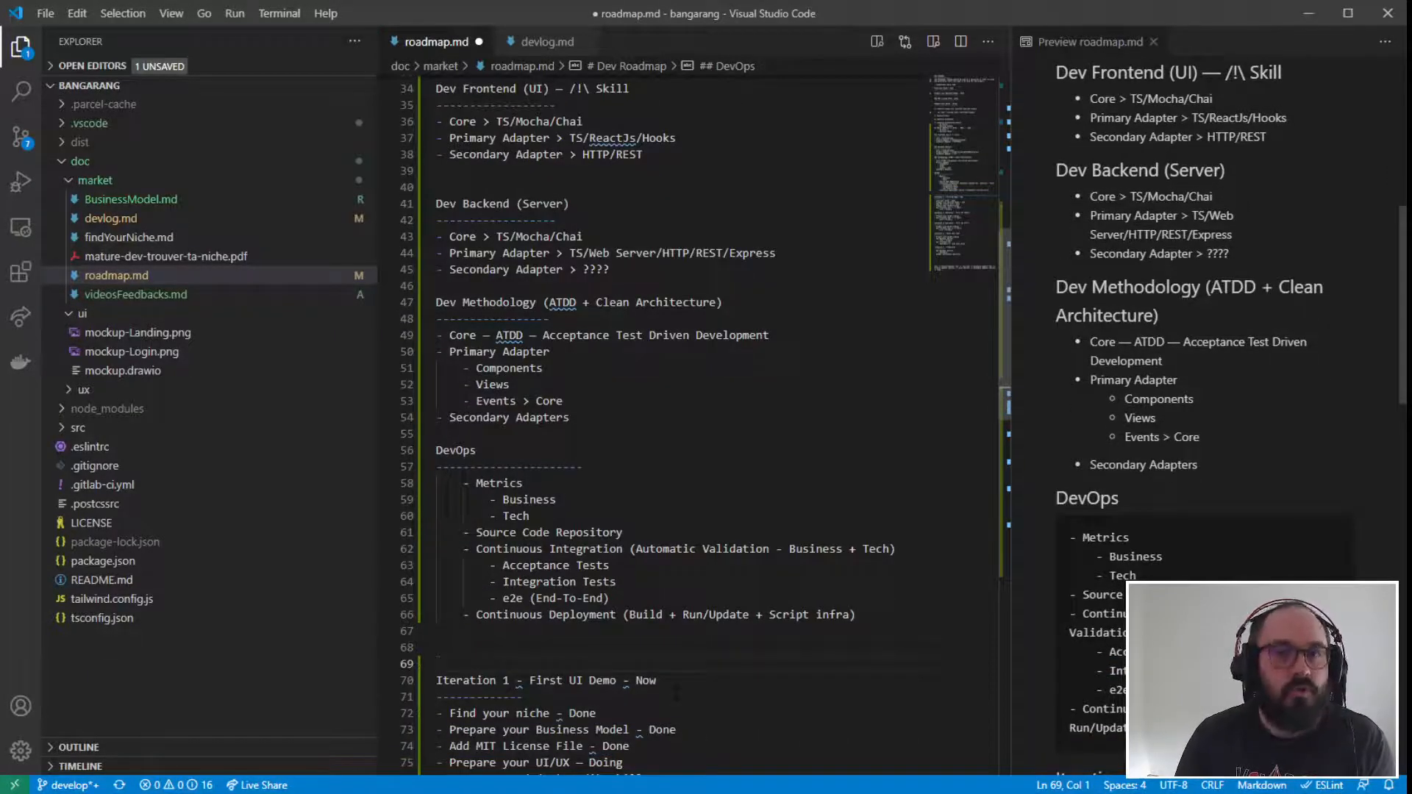
left_click(857, 615)
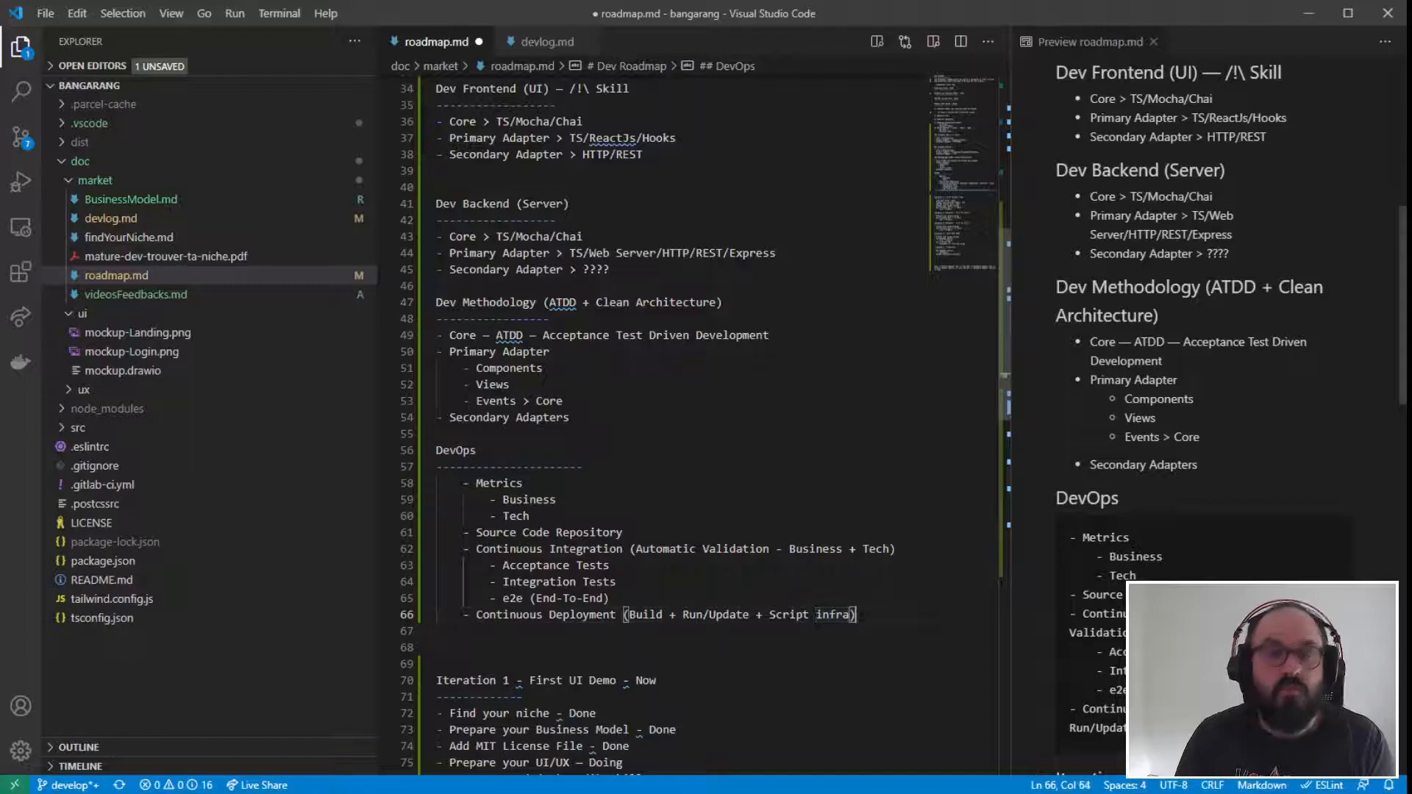
left_click_drag(857, 615, 316, 596)
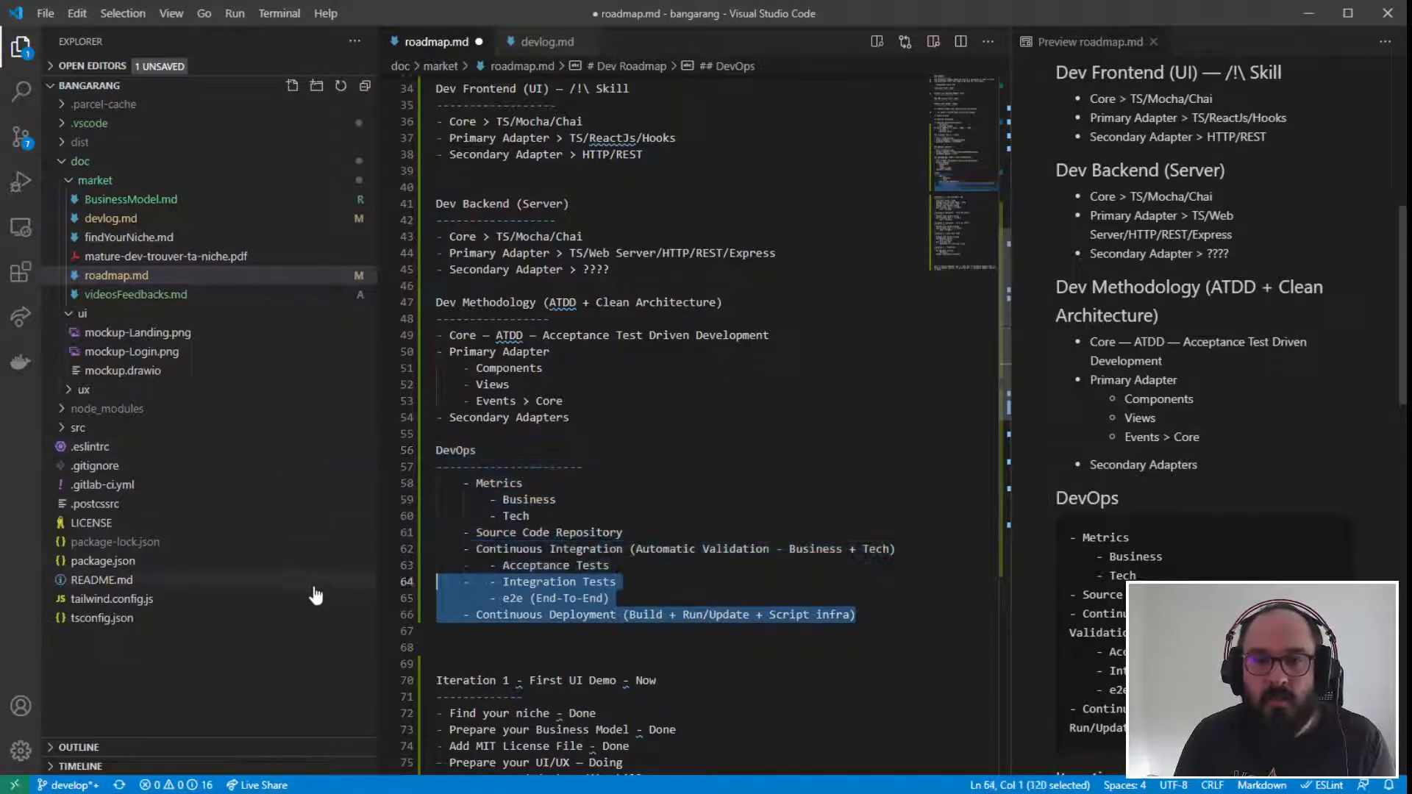
left_click(866, 600)
left_click_drag(862, 615, 315, 619)
left_click(674, 463)
- Review the Iteration 5 - Production entries against the DevOps section of the roadmap
scroll(674, 462, "down", 15)
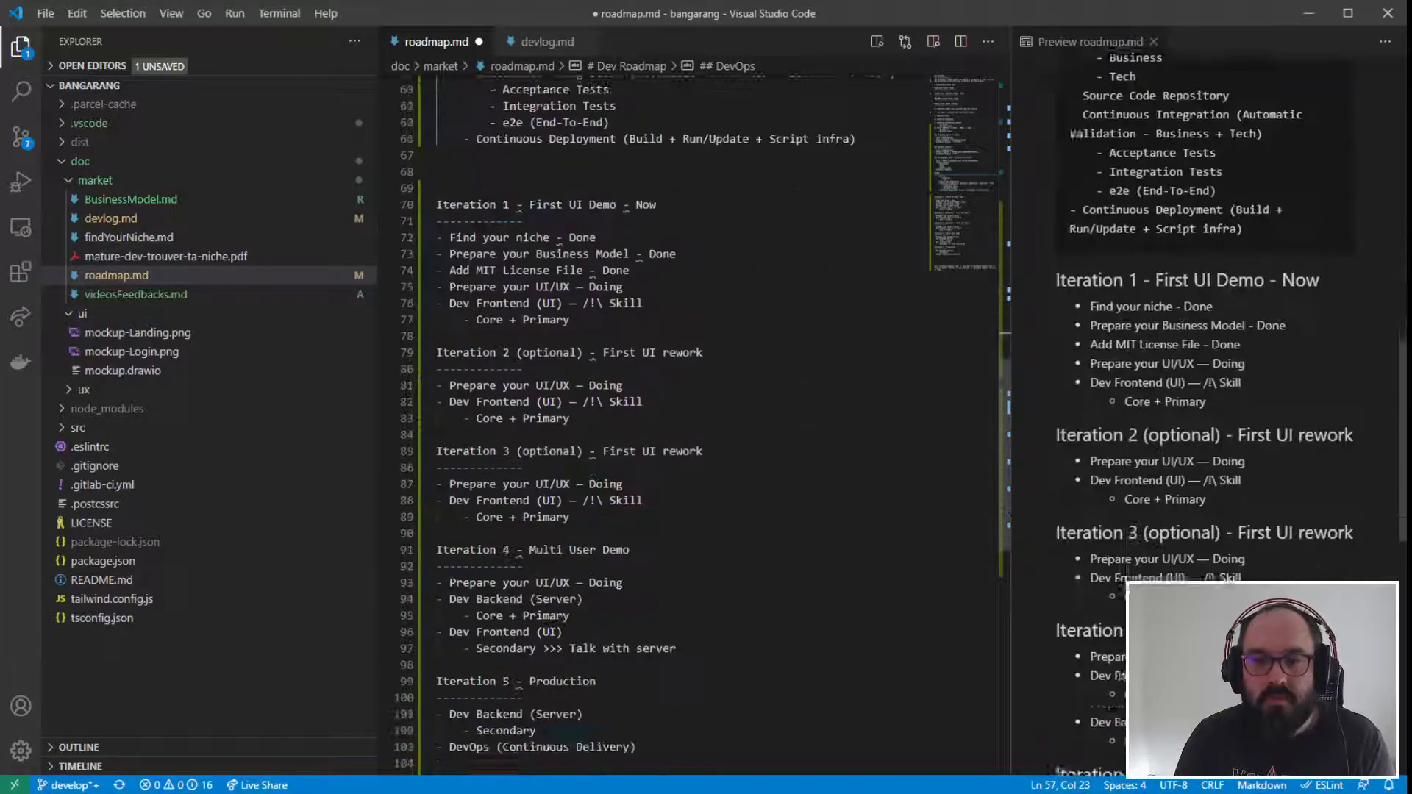
left_click_drag(647, 500, 402, 426)
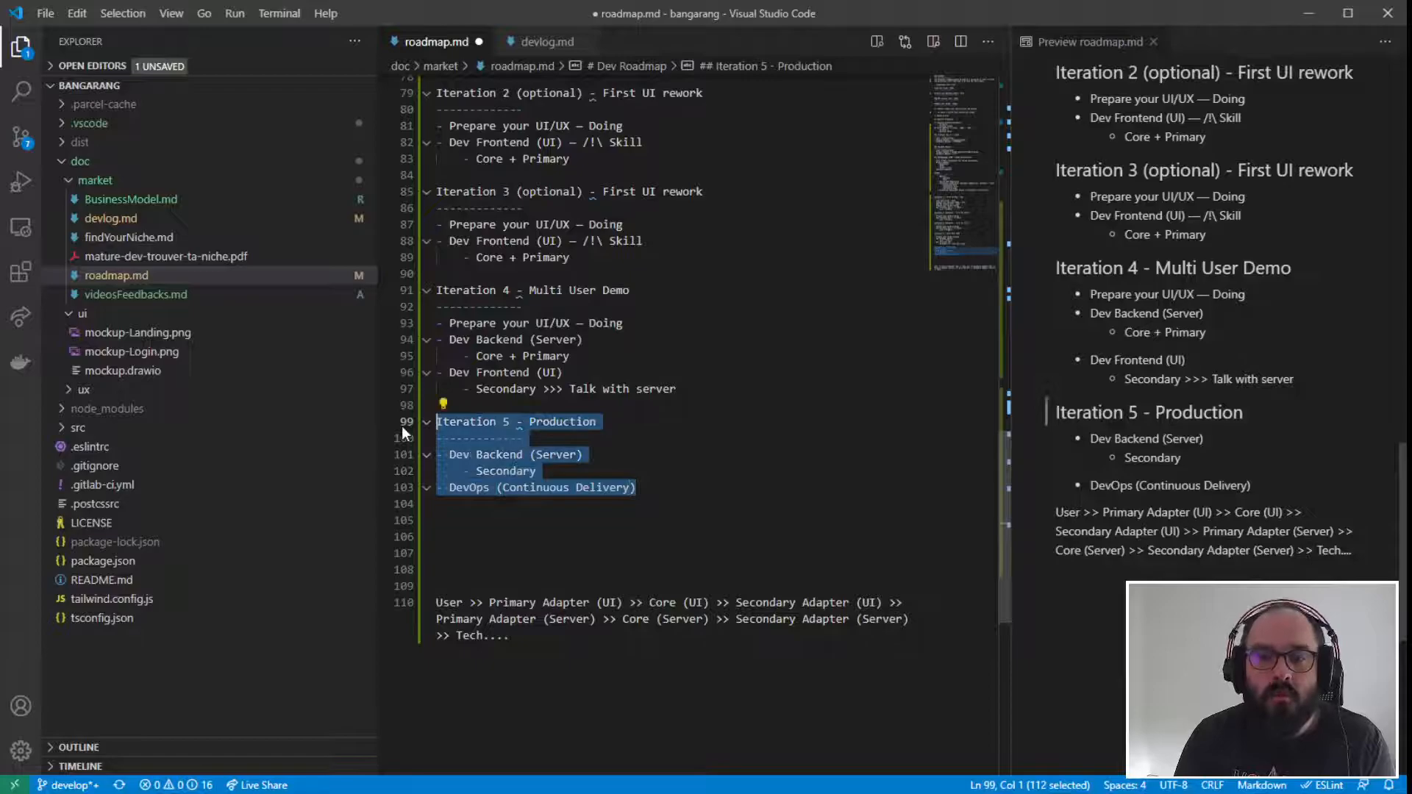
scroll(401, 425, "up", 2)
left_click_drag(680, 476, 522, 394)
left_click_drag(647, 575, 437, 508)
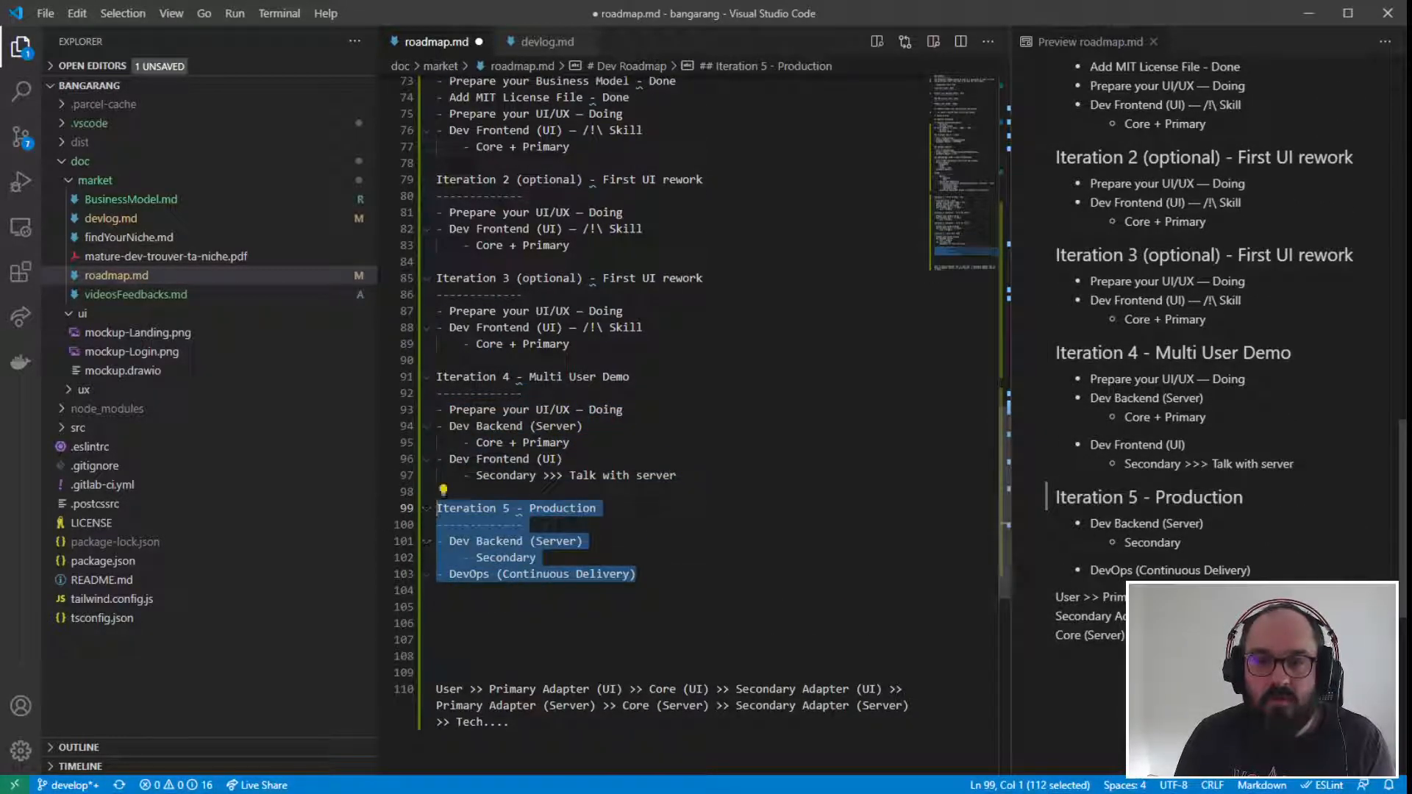
left_click(552, 491)
left_click_drag(662, 576, 496, 575)
left_click(695, 577)
left_click_drag(694, 577, 331, 515)
left_click(691, 557)
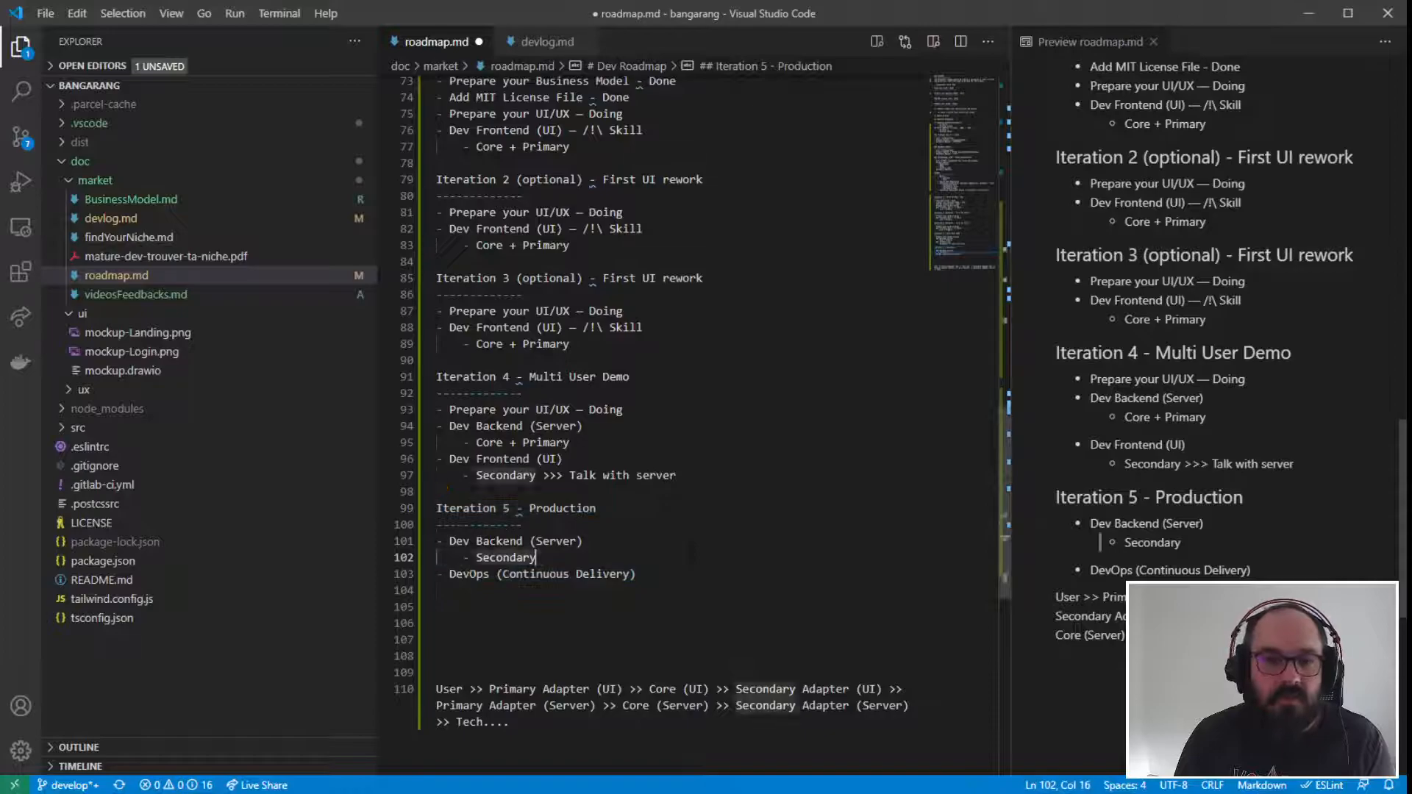
scroll(692, 557, "up", 5)
scroll(695, 550, "up", 7)
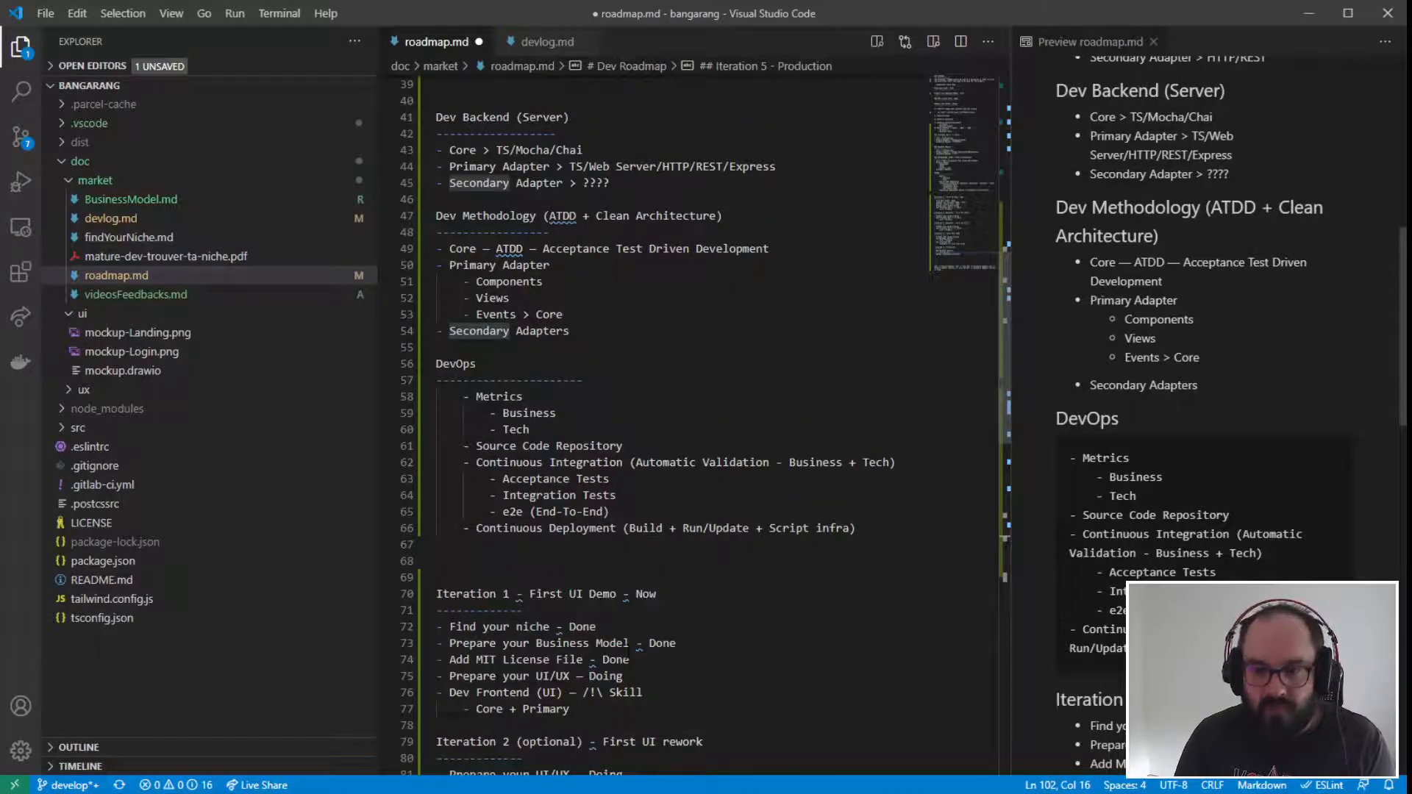
scroll(758, 630, "up", 1)
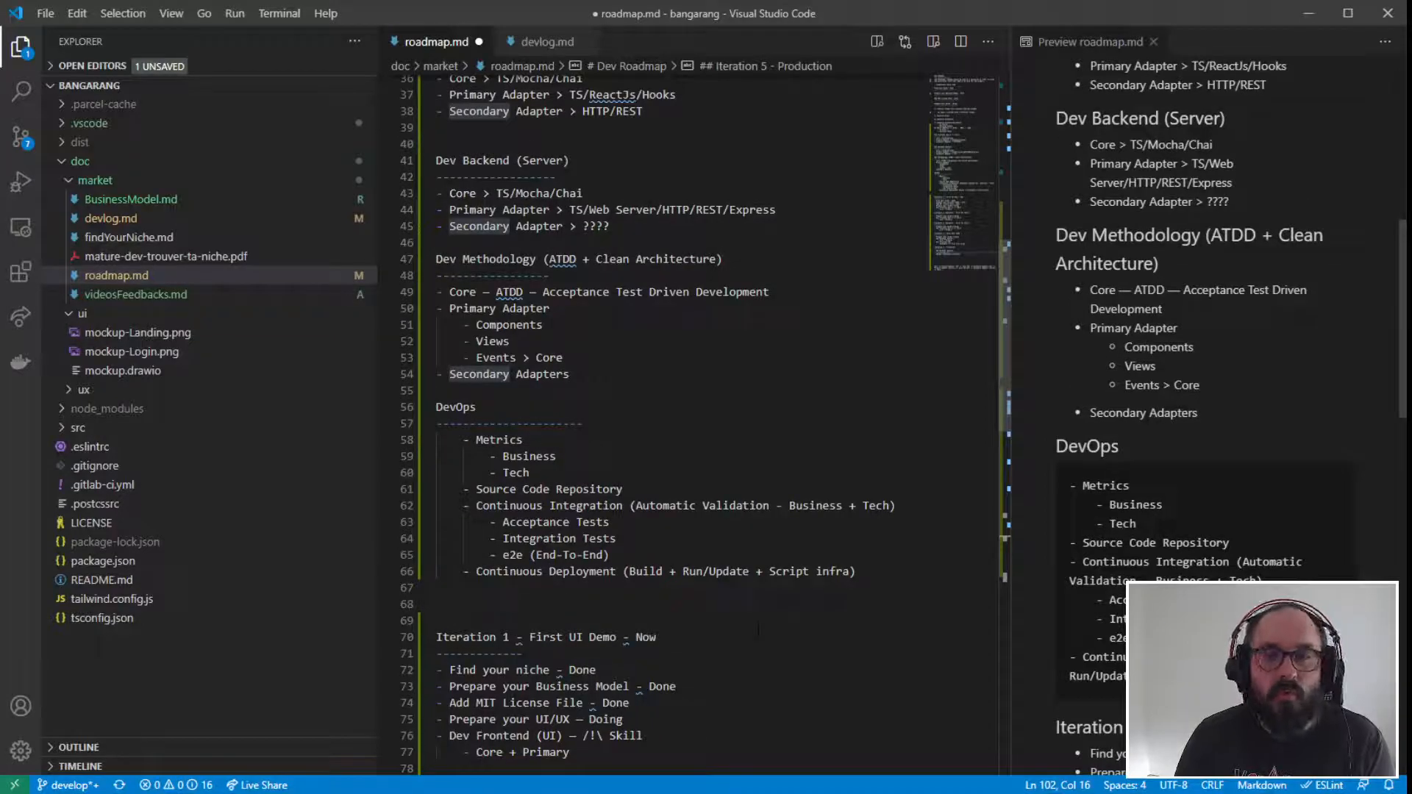
scroll(758, 631, "down", 1)
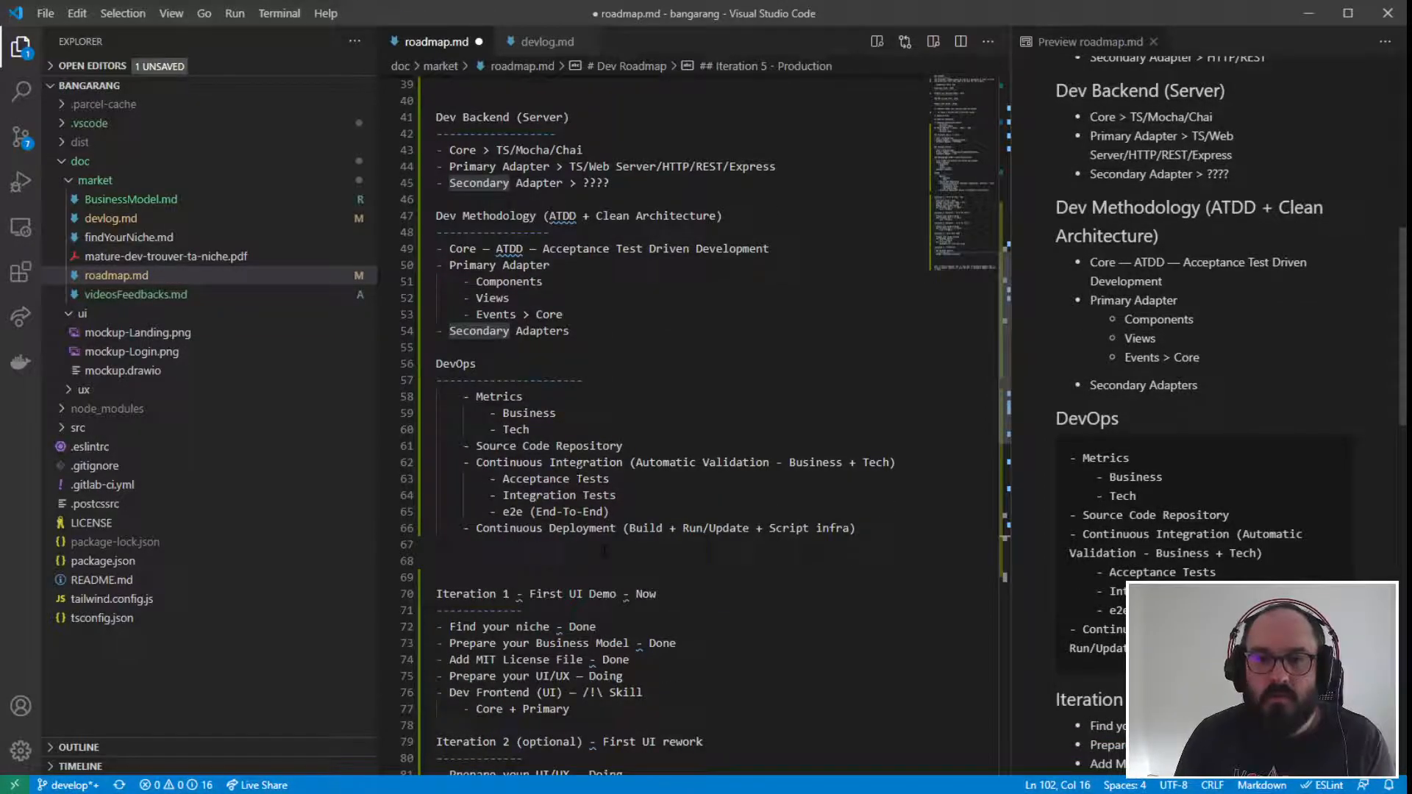
- Review the DevOps repository, continuous integration and continuous deployment items against the Iteration 1 to 5 entries in the roadmap
left_click_drag(464, 529, 857, 529)
left_click(590, 529)
left_click(639, 516)
left_click_drag(609, 513, 416, 449)
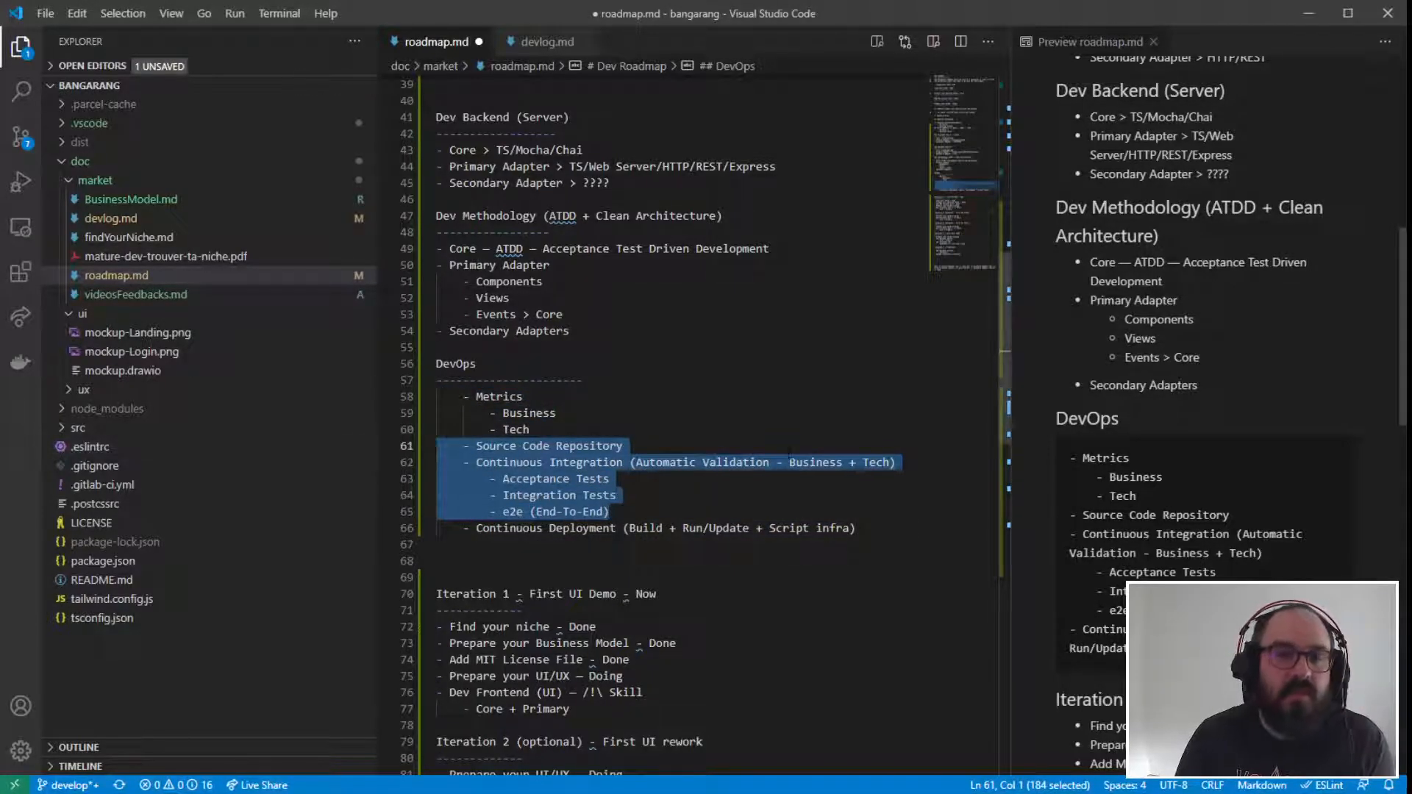
scroll(463, 504, "down", 2)
left_click_drag(463, 504, 584, 571)
scroll(523, 748, "down", 10)
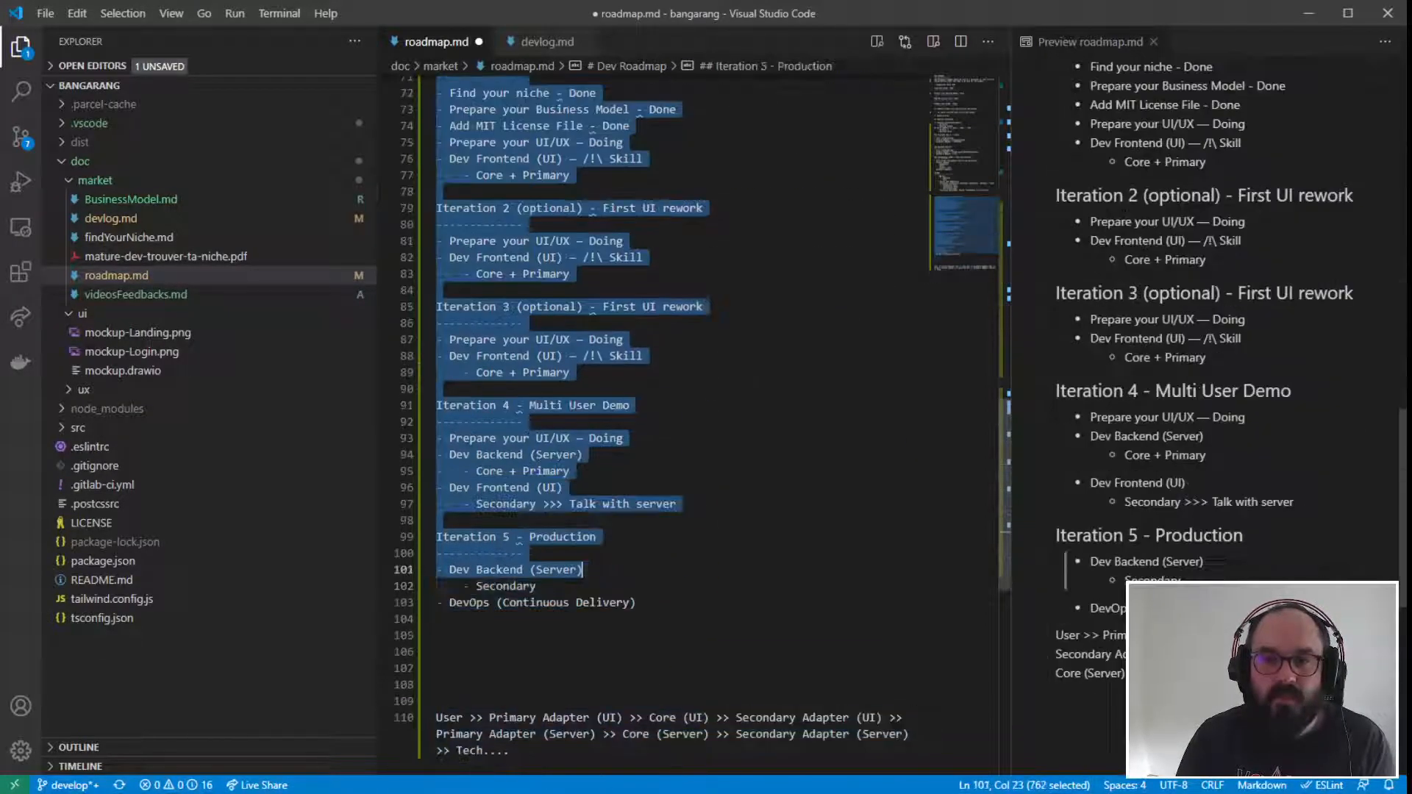
left_click(571, 472)
scroll(571, 472, "up", 6)
scroll(448, 361, "up", 4)
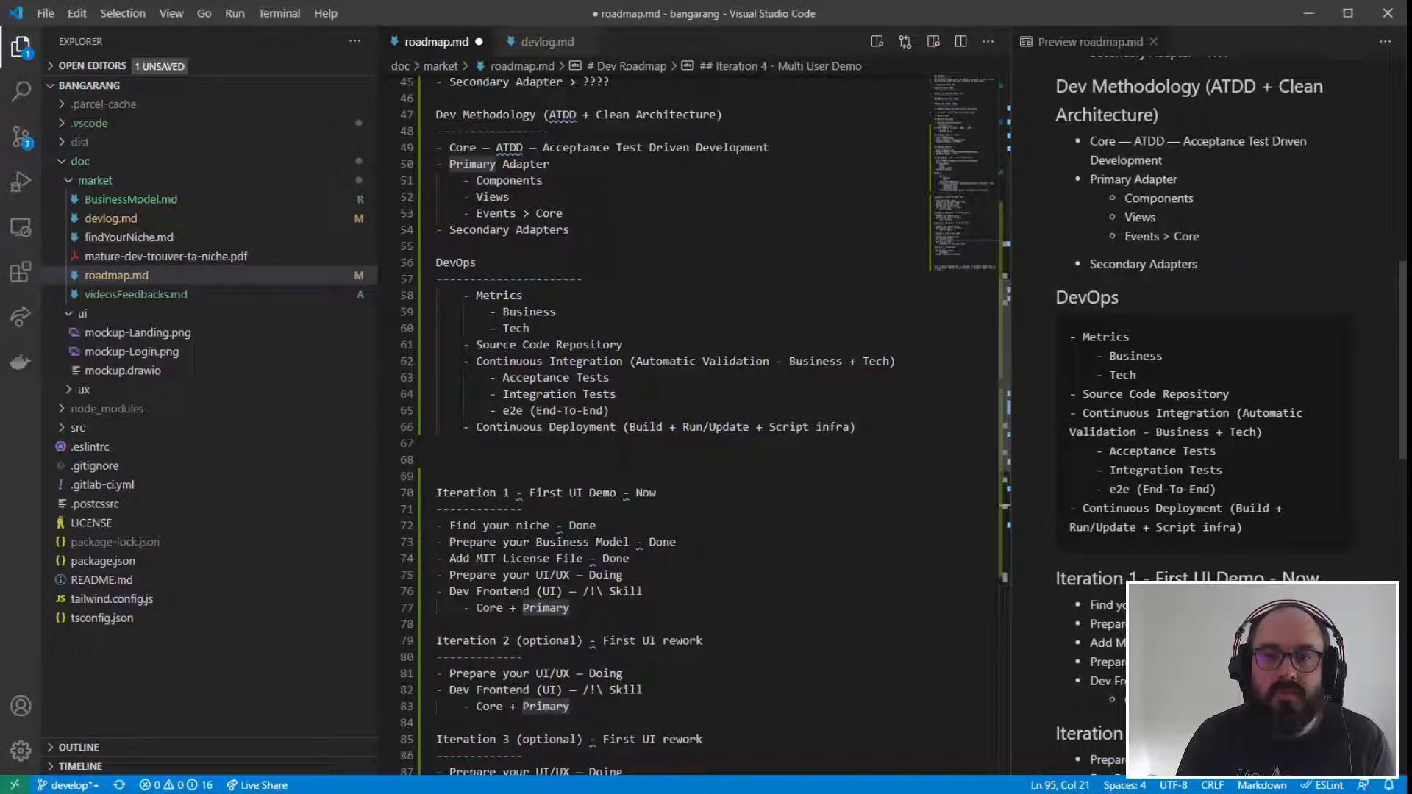
- Compare the Business and Tech metrics with the Acceptance, Integration and e2e tests under Continuous Integration
left_click(448, 361)
left_click_drag(449, 361, 609, 410)
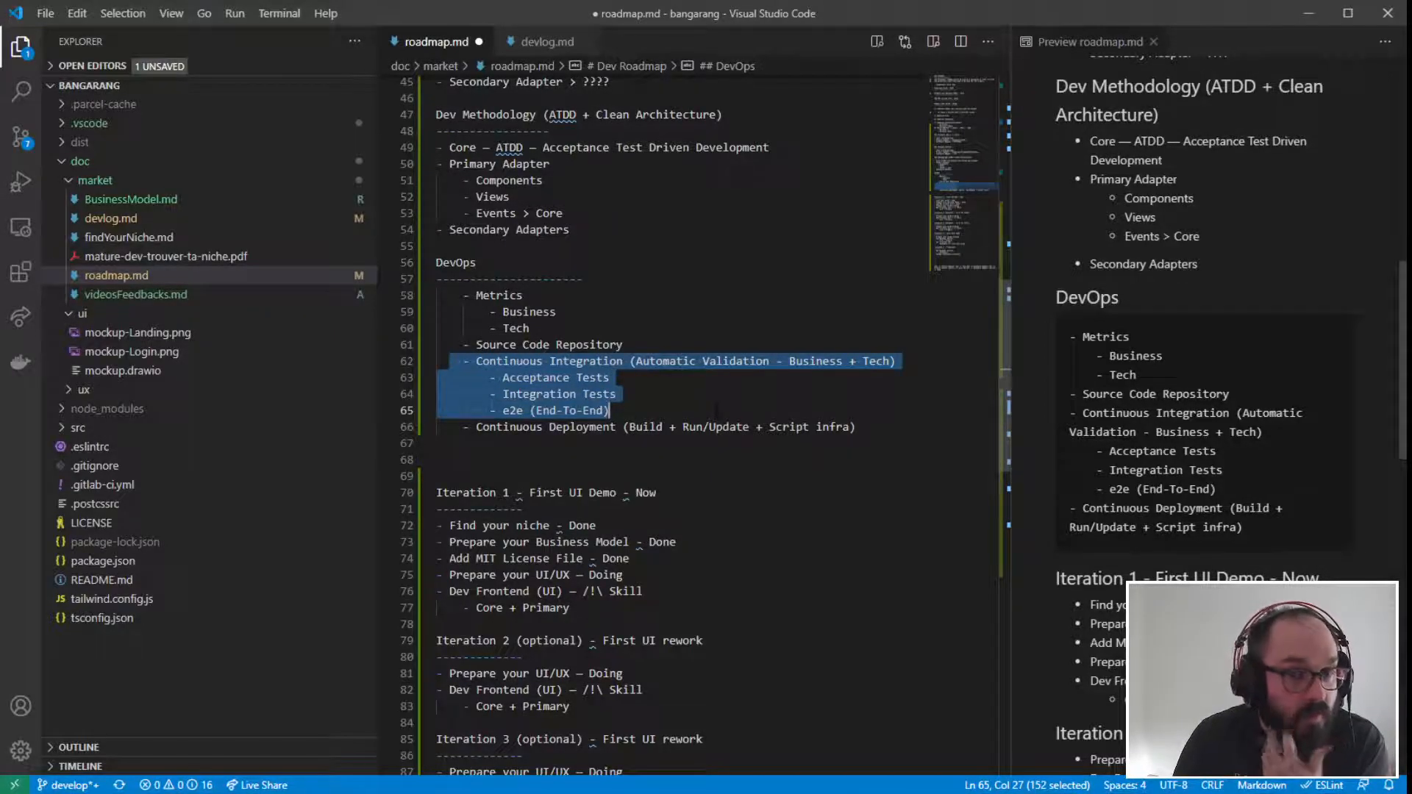
left_click(648, 395)
left_click_drag(530, 329, 406, 295)
left_click(676, 375)
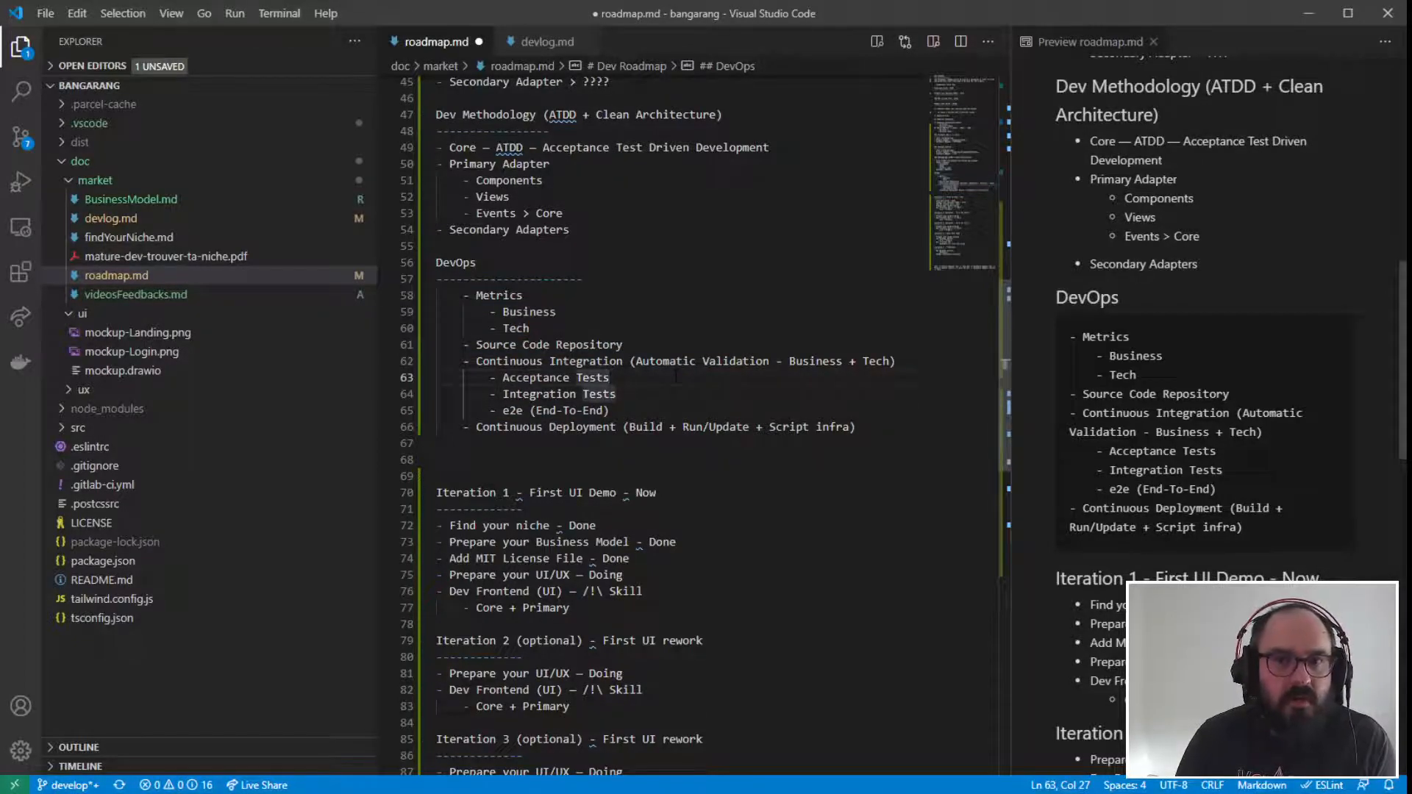
left_click(556, 279)
left_click_drag(558, 313, 375, 303)
left_click(642, 394)
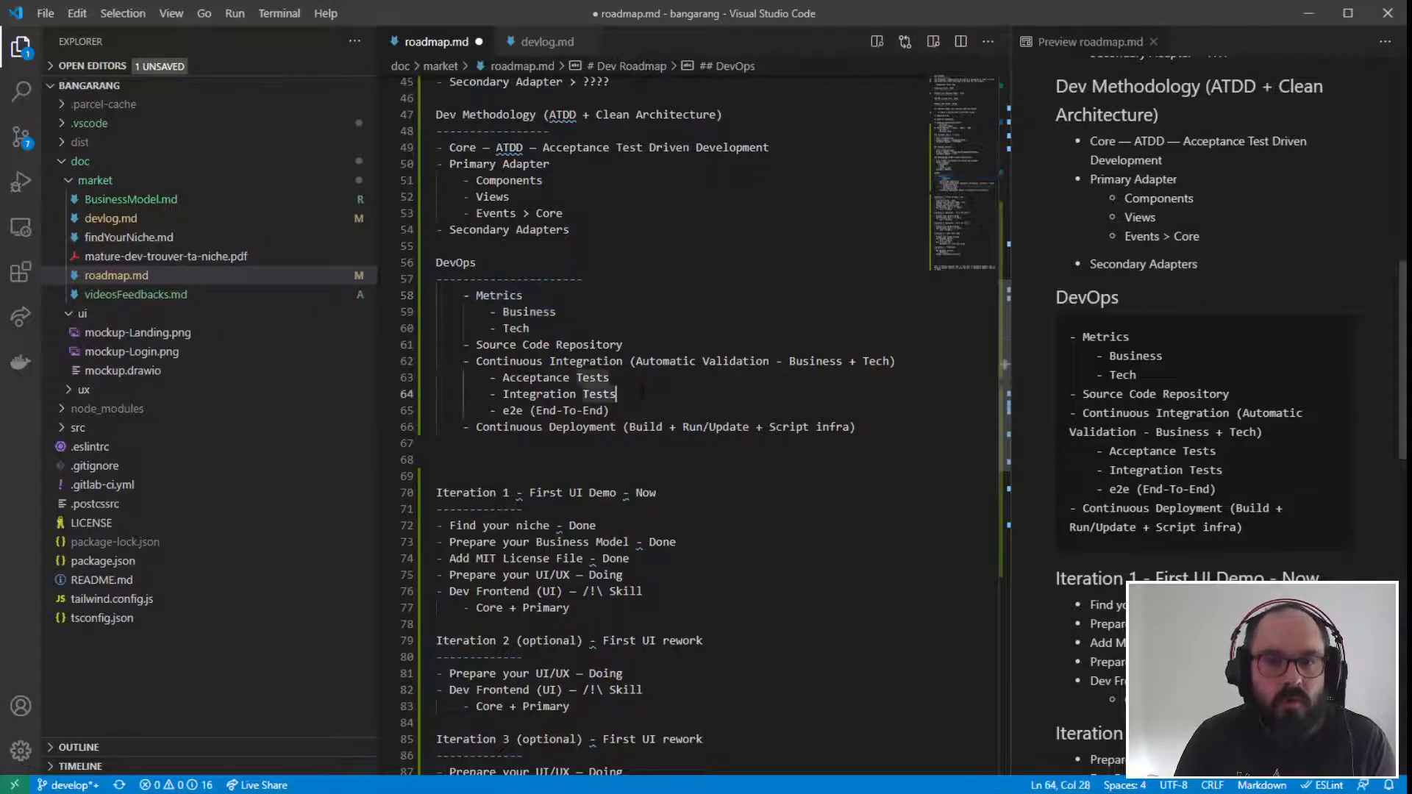
left_click_drag(642, 395, 417, 395)
left_click(555, 328)
left_click_drag(530, 328, 356, 337)
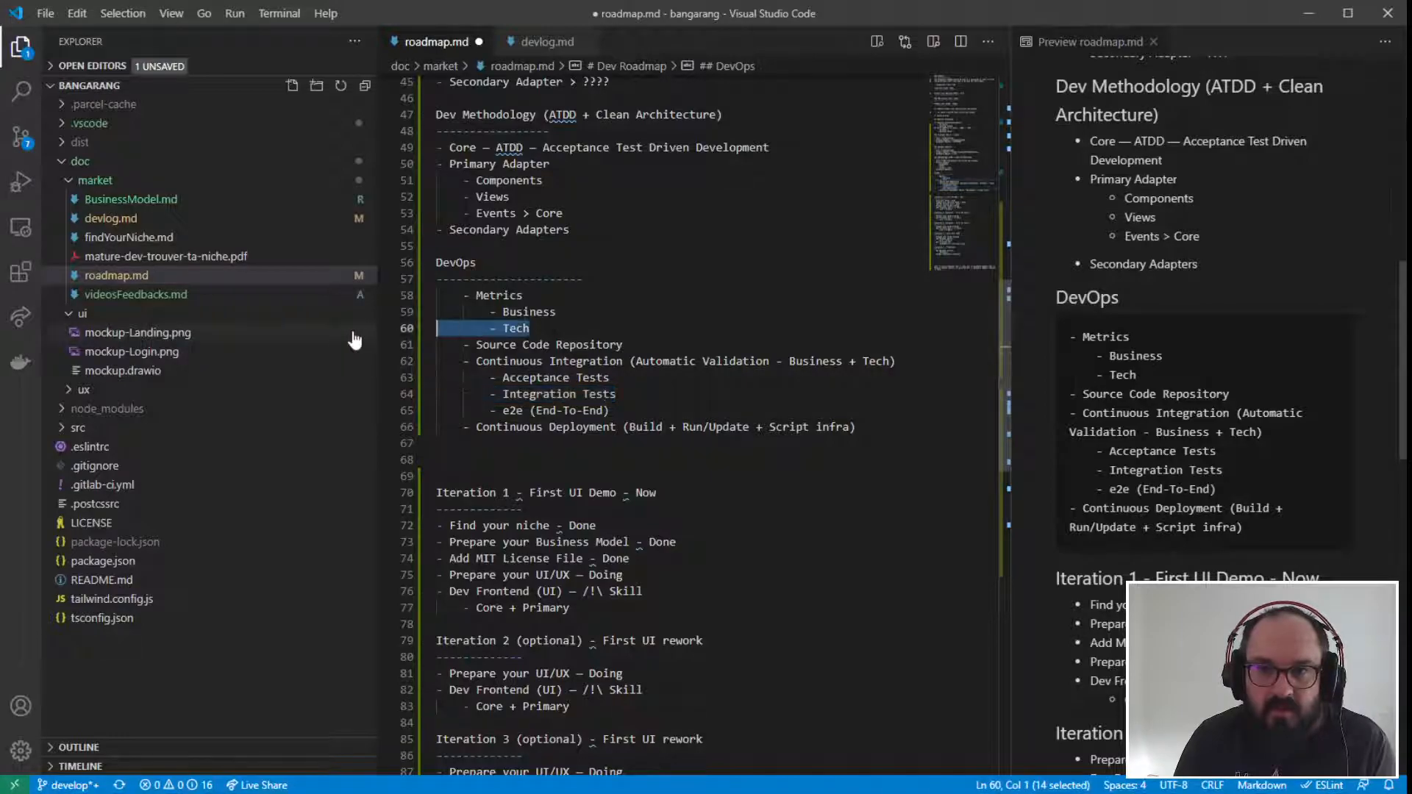
left_click(659, 395)
left_click_drag(615, 411, 370, 422)
left_click(616, 412)
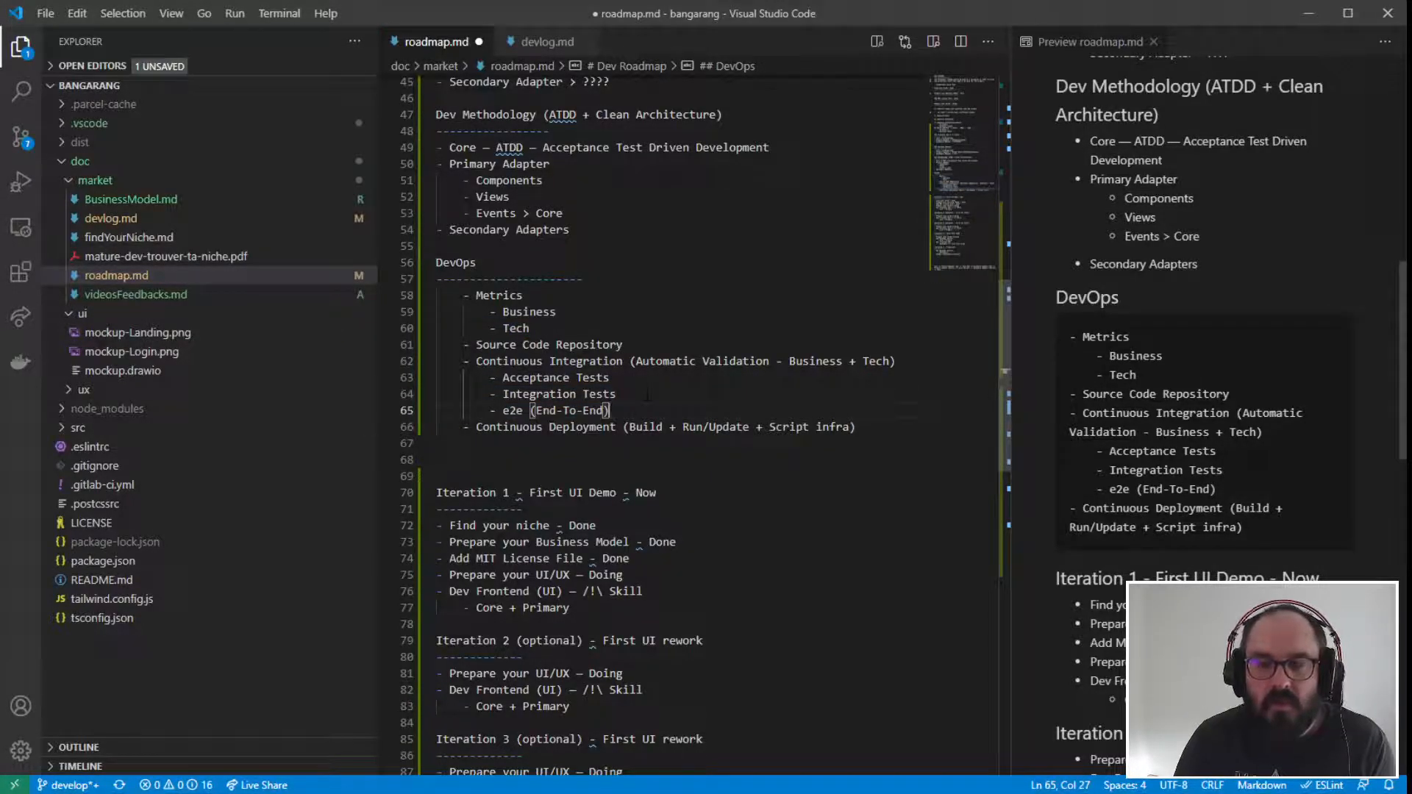
left_click_drag(556, 311, 403, 318)
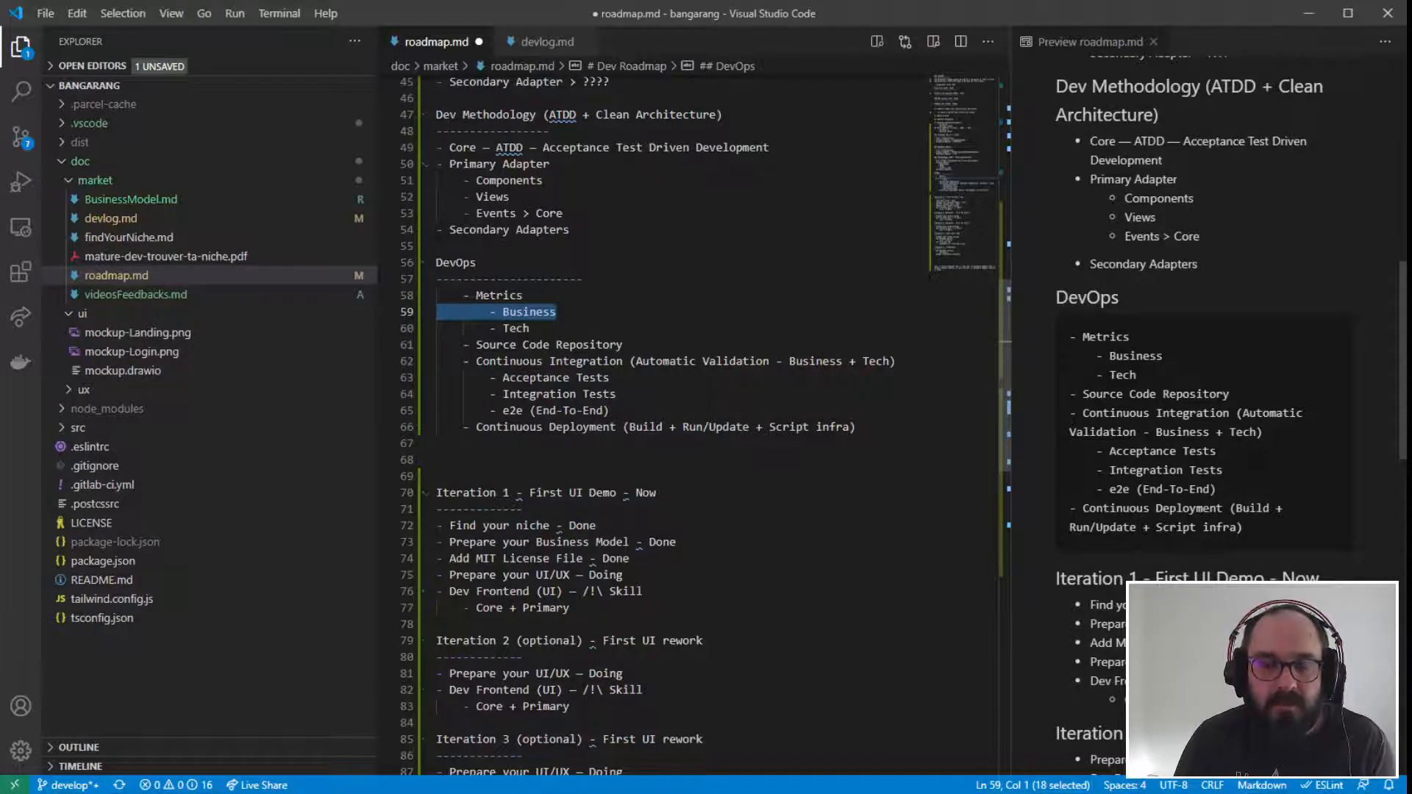
left_click_drag(436, 525, 521, 657)
left_click(596, 525)
left_click(728, 329)
left_click(691, 378)
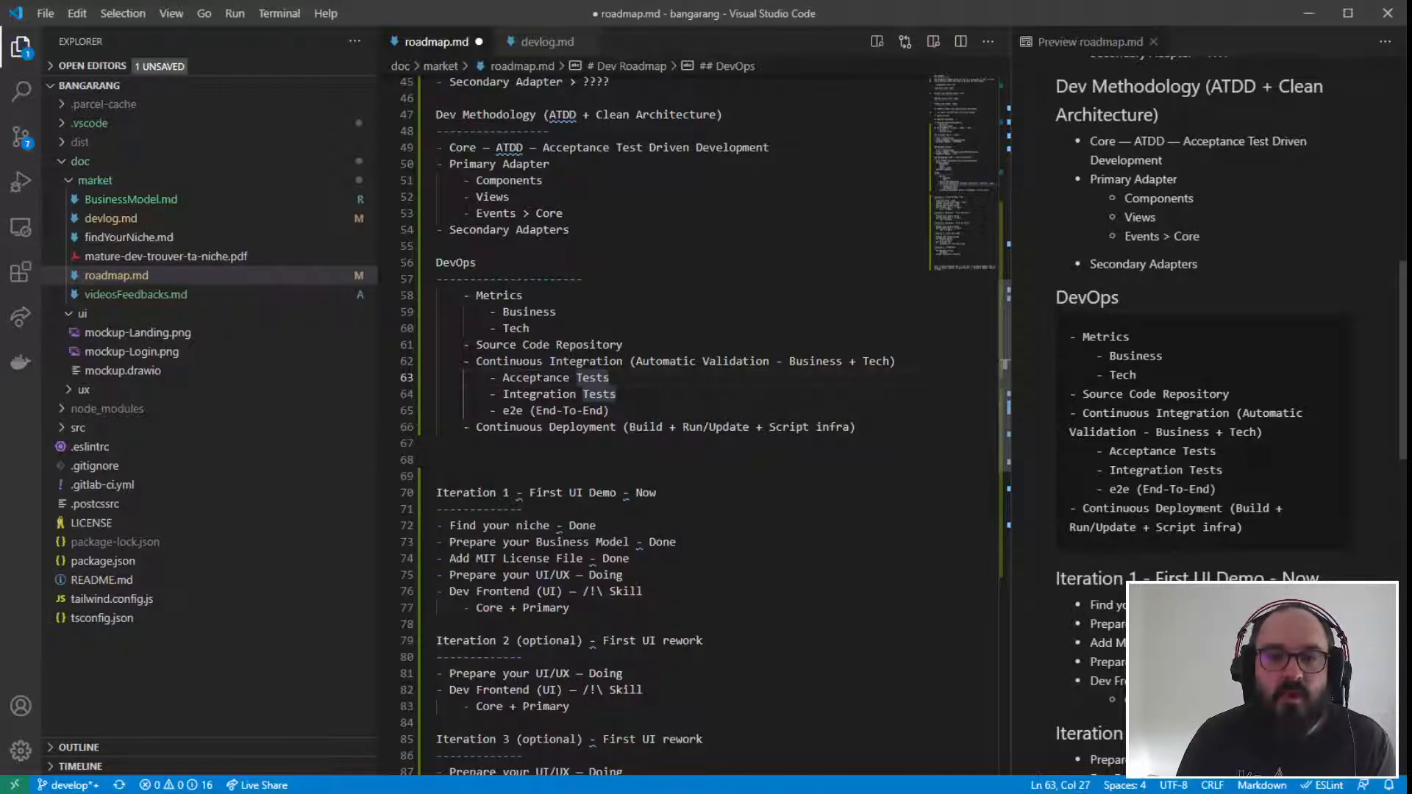
left_click_drag(496, 313, 557, 312)
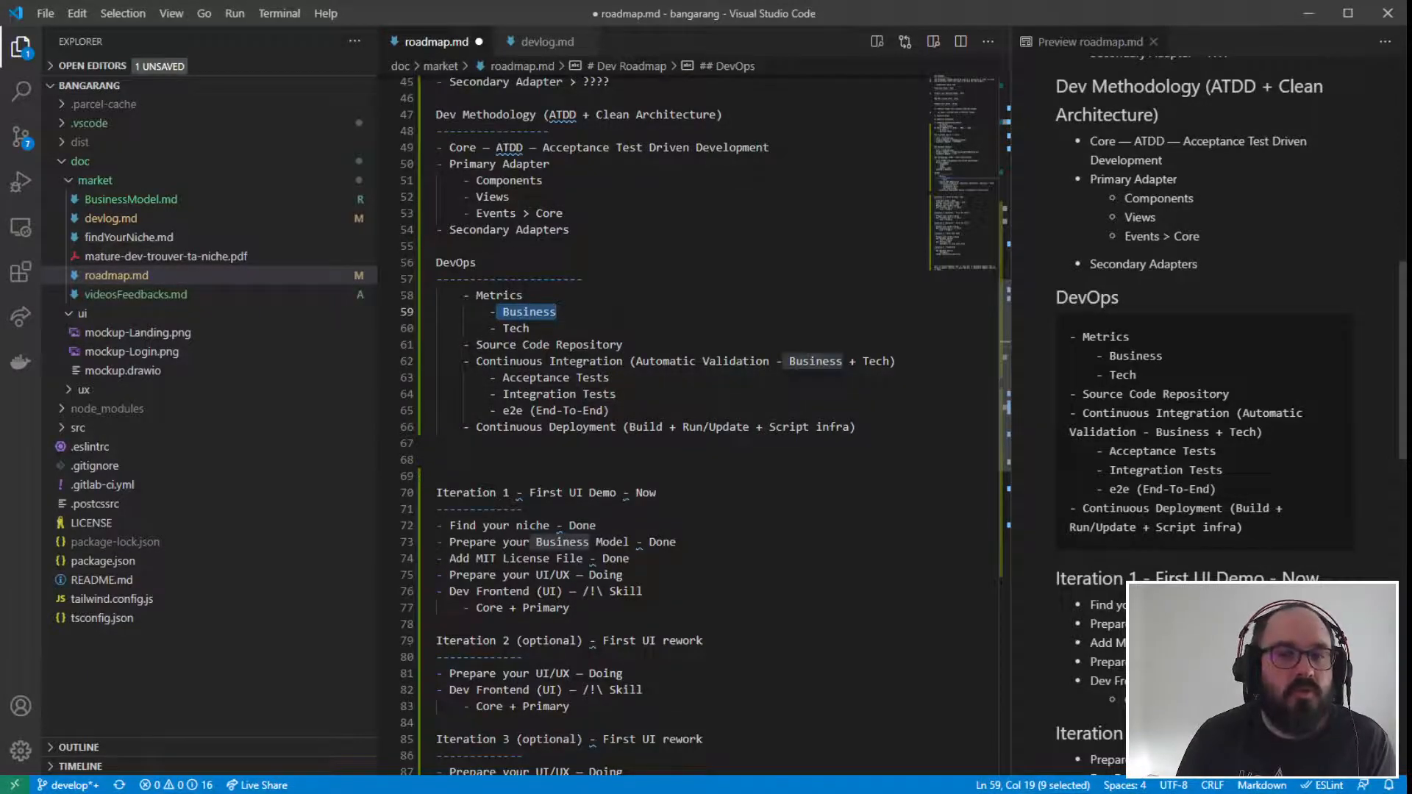
- Extend the DevOps heading to read "DevOps (Engine)" and save the roadmap
left_click(476, 263)
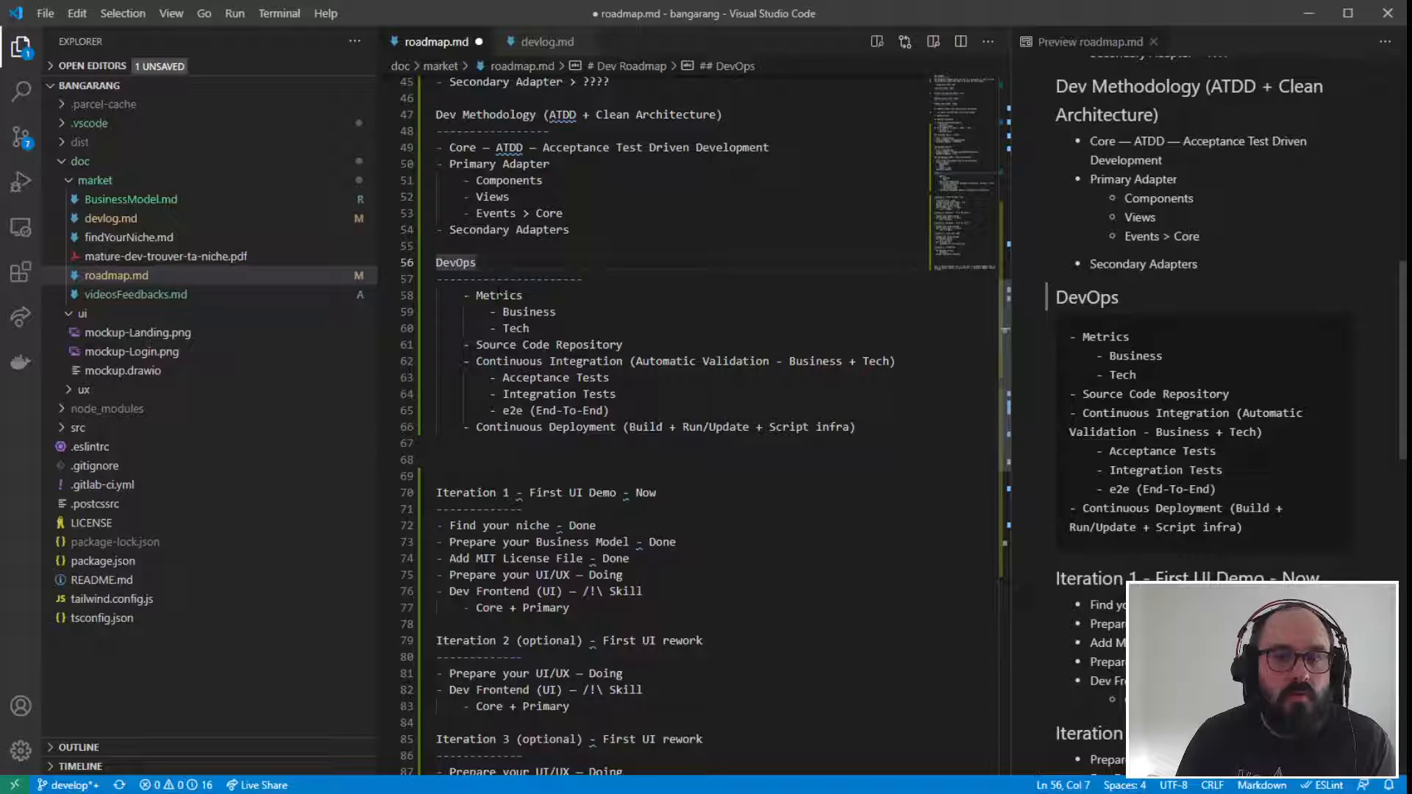
type("(")
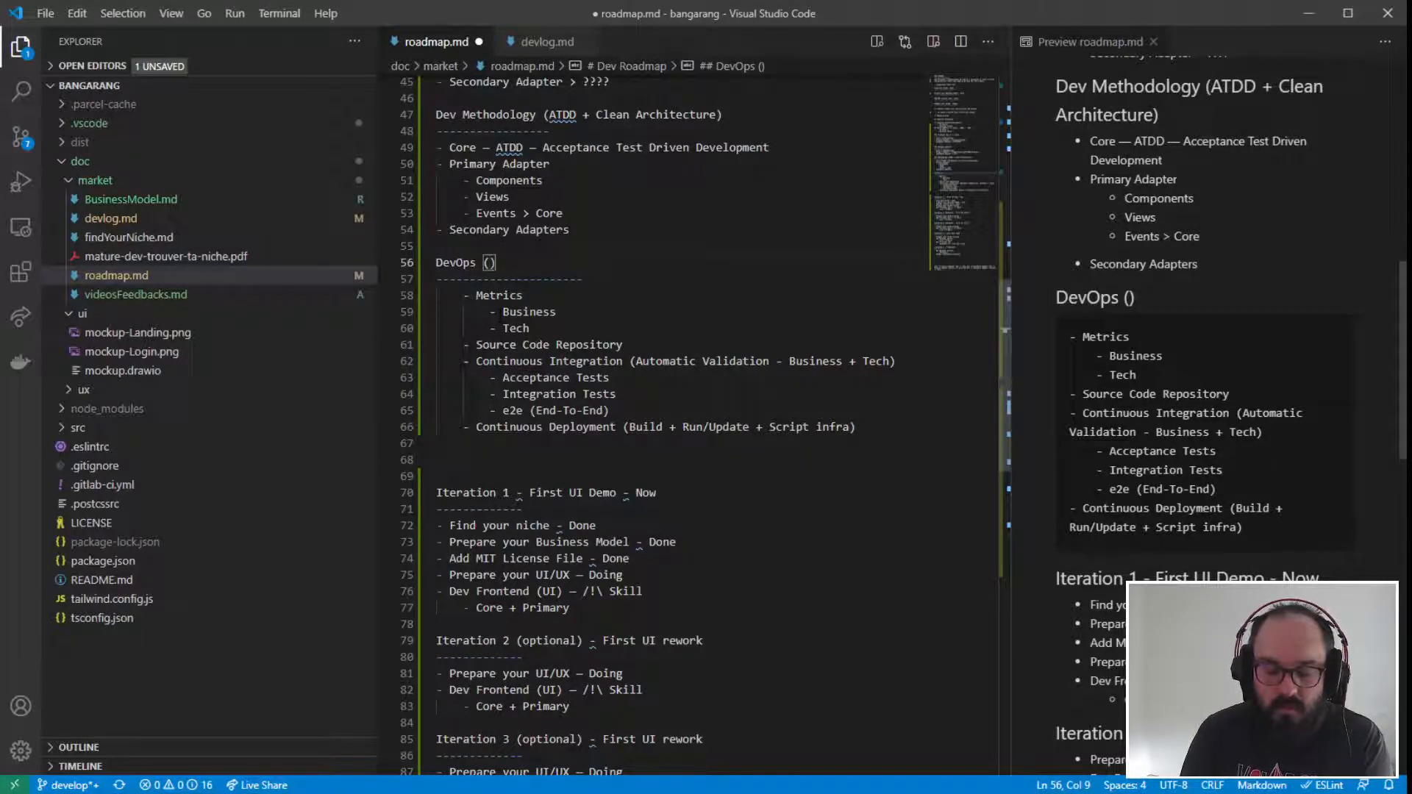
type("Engine")
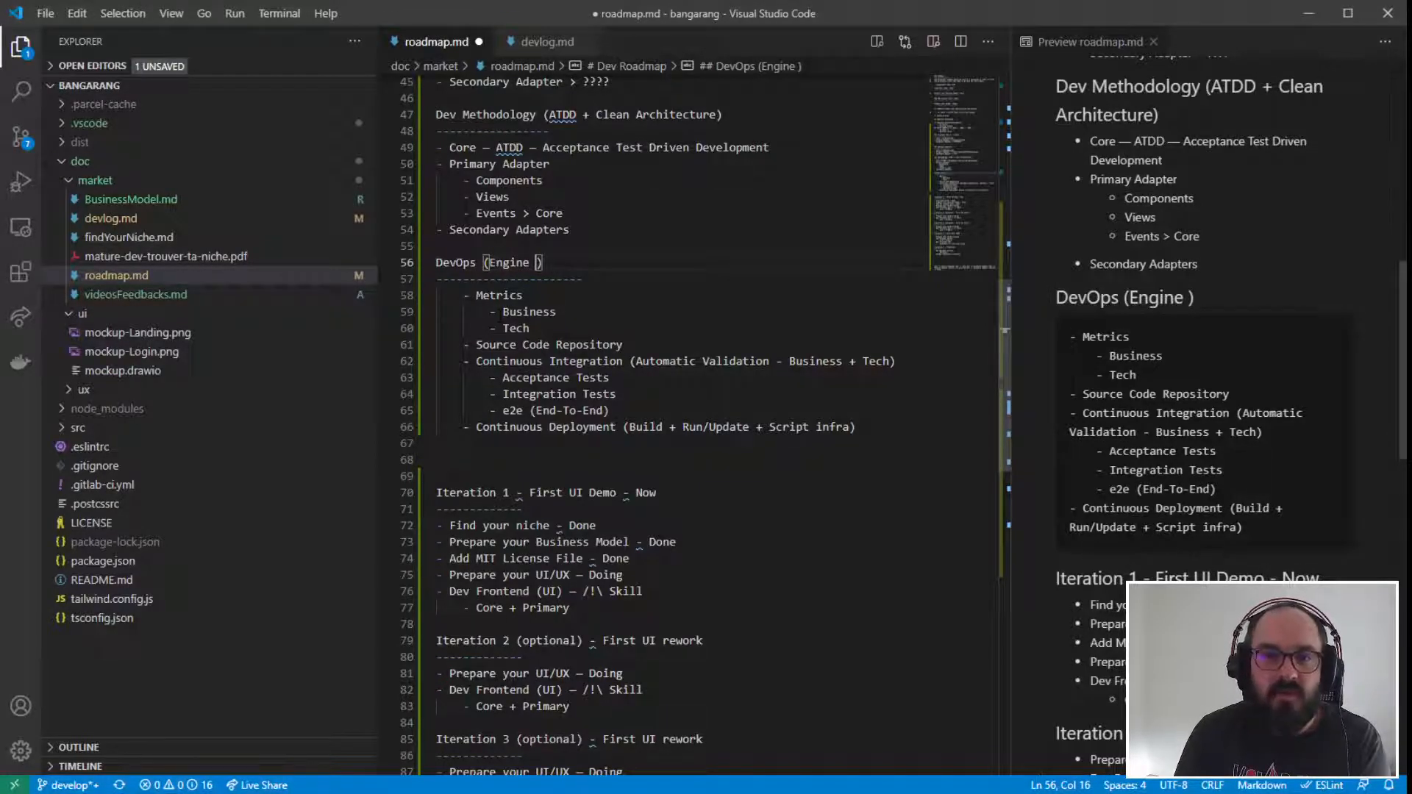
key("BackSpace")
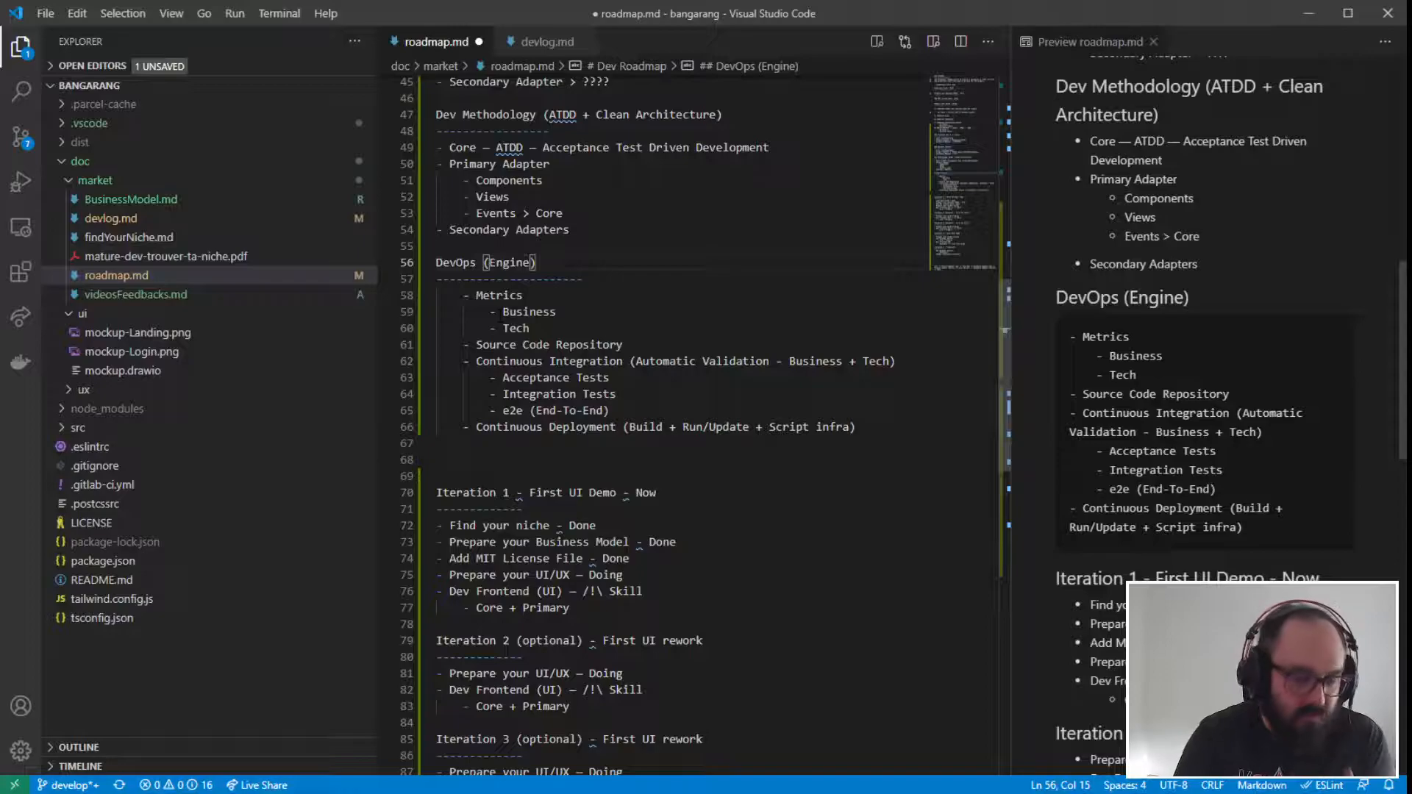
left_click(559, 327)
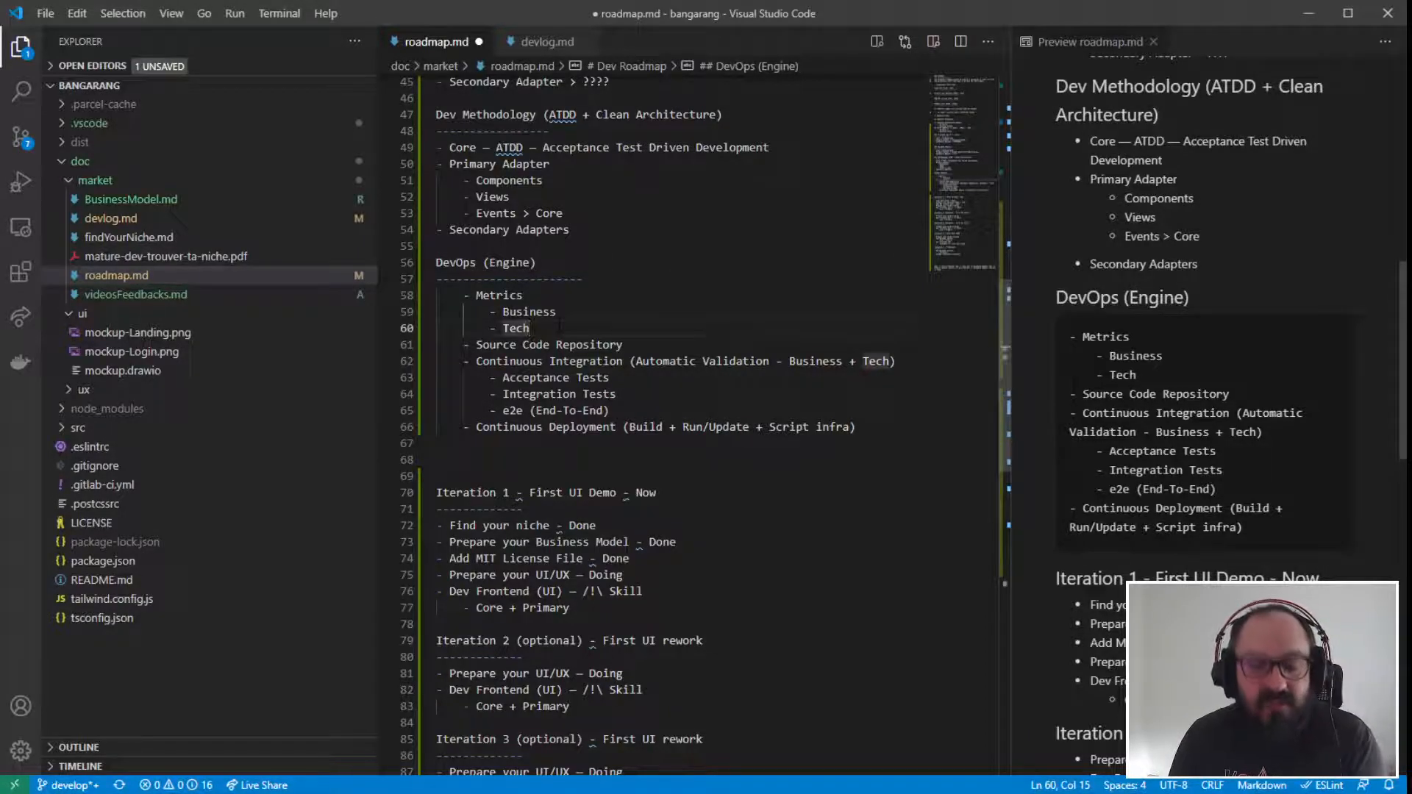
key("ctrl+s")
left_click(611, 377)
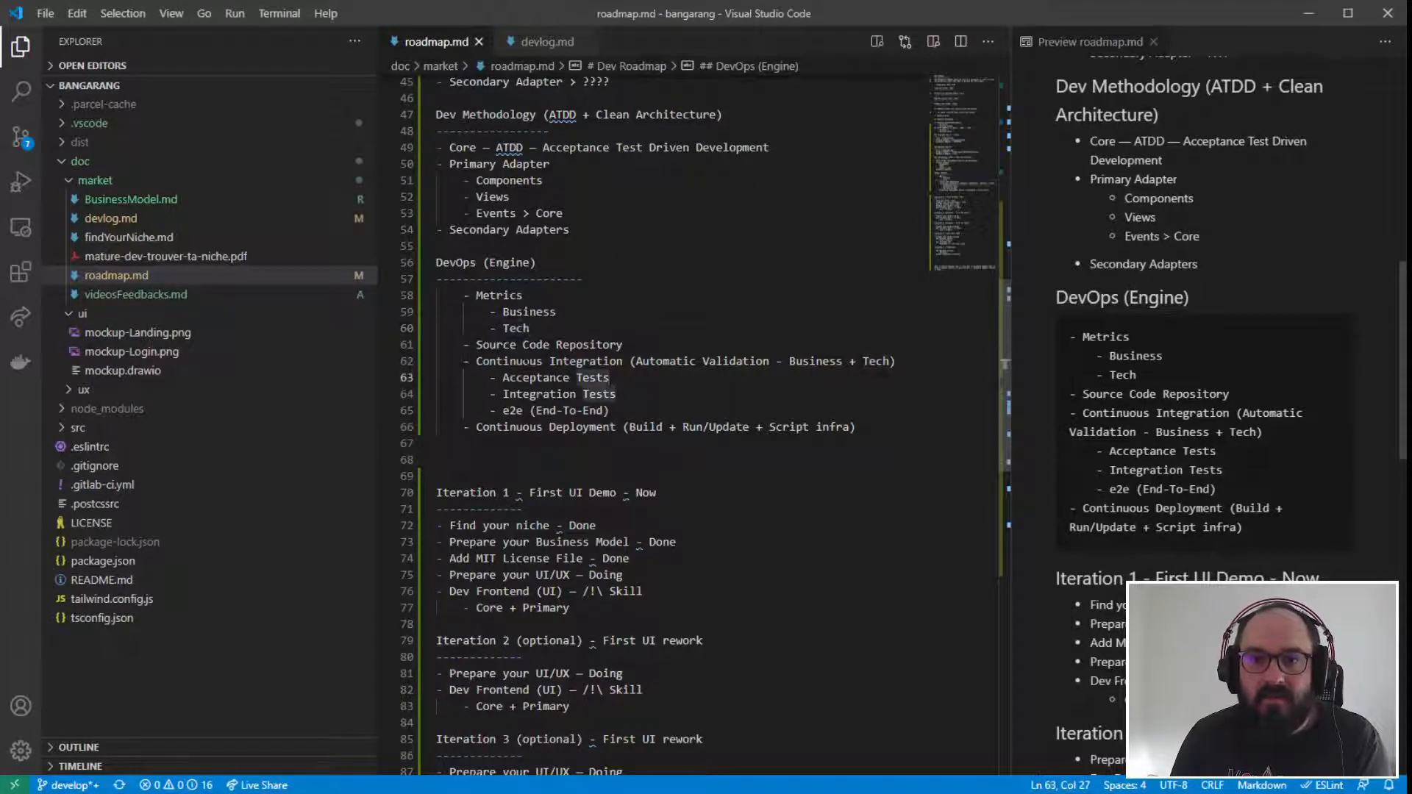
- Delete one surplus blank line between the DevOps section and the Iteration 1 heading, and save the roadmap
left_click_drag(436, 263, 682, 477)
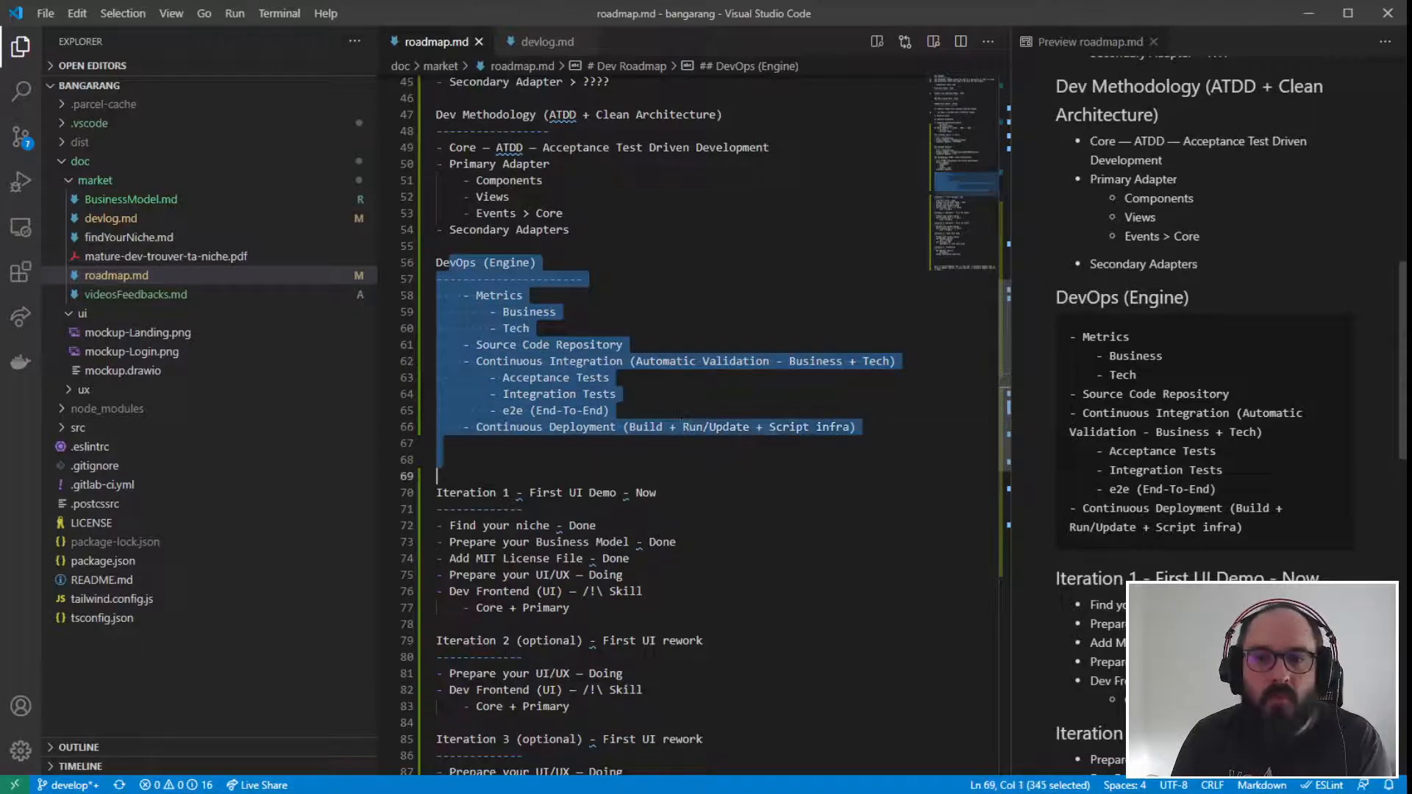
key("Up")
key("BackSpace")
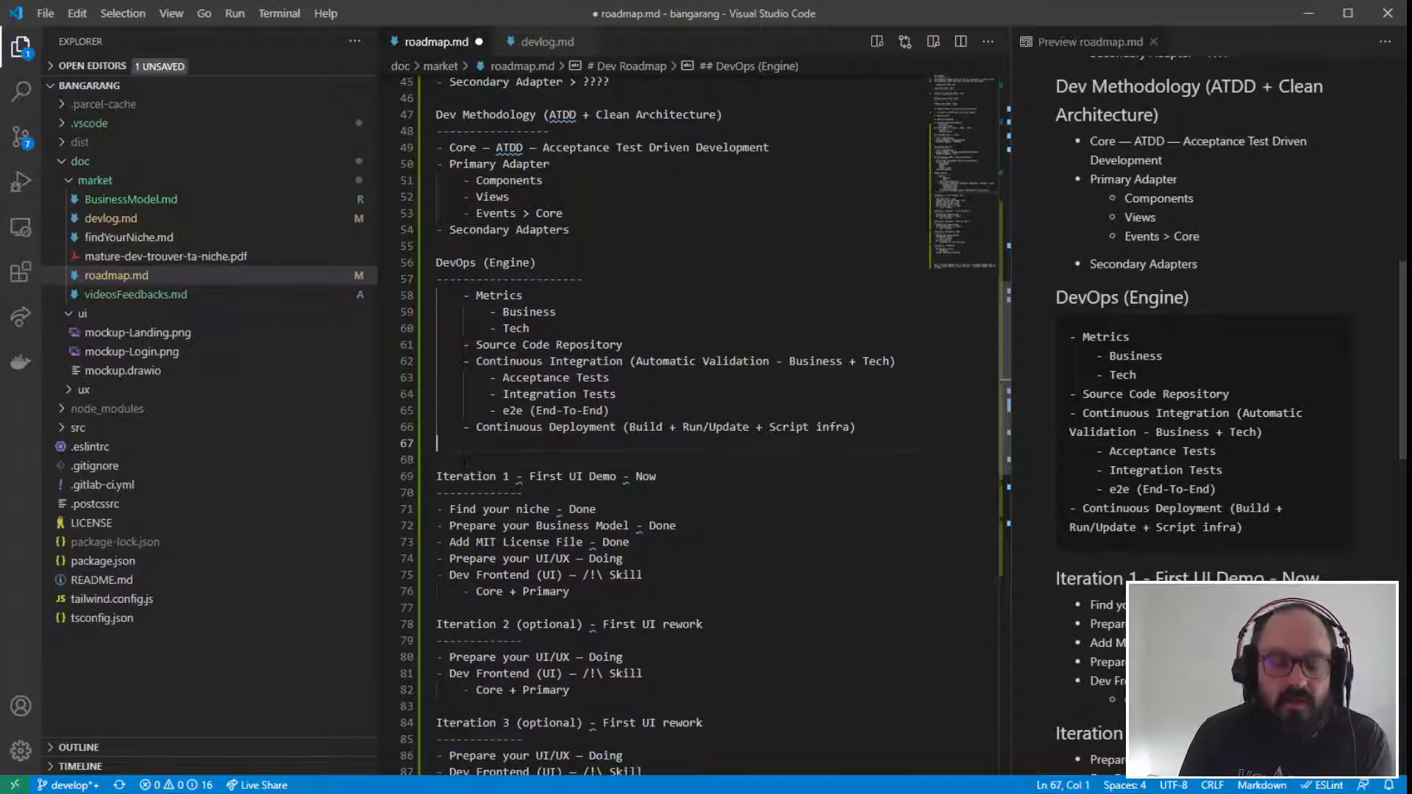
key("ctrl+s")
left_click(759, 557)
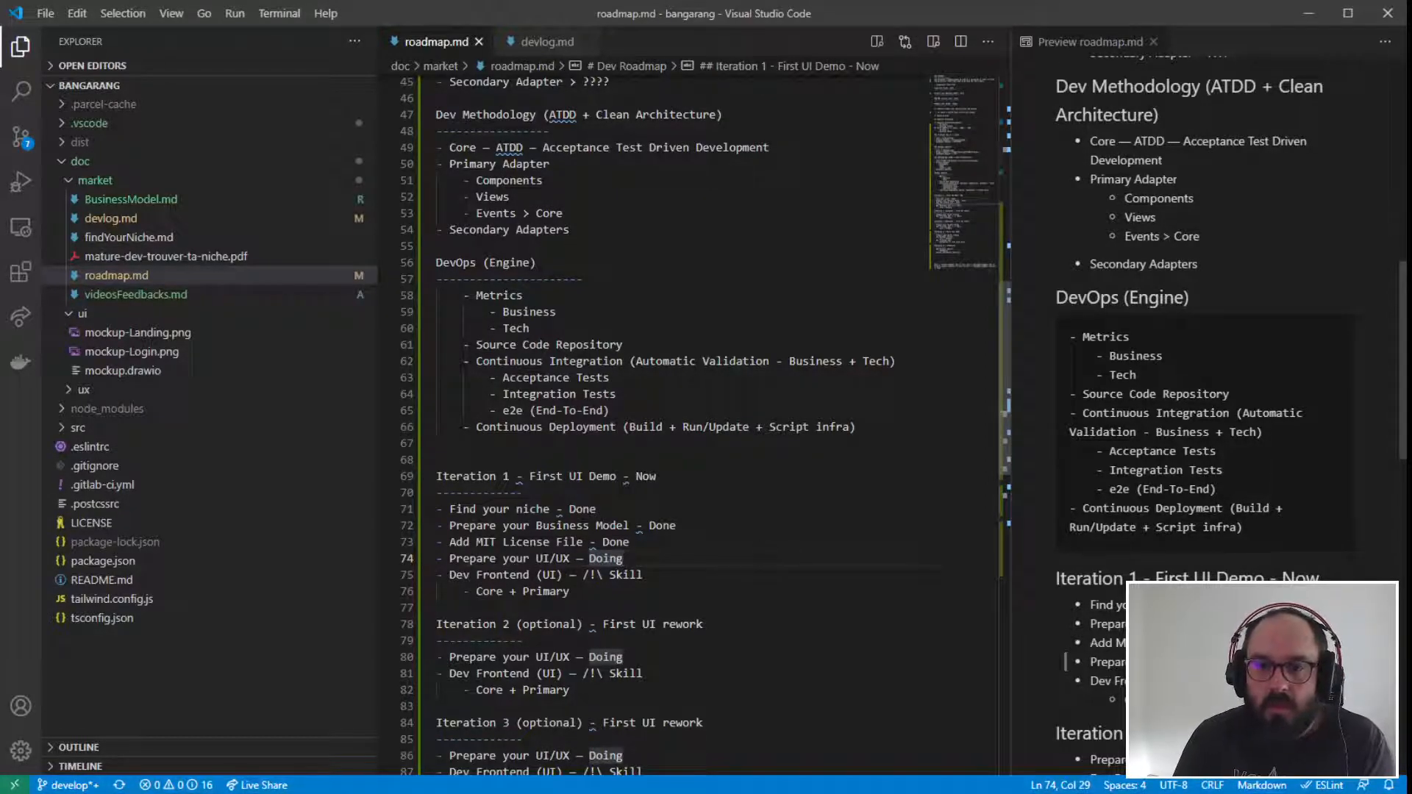
- Replace the hyphen in the "Find your niche - Done" heading with an em dash using the suggested quick fix
scroll(661, 411, "down", 7)
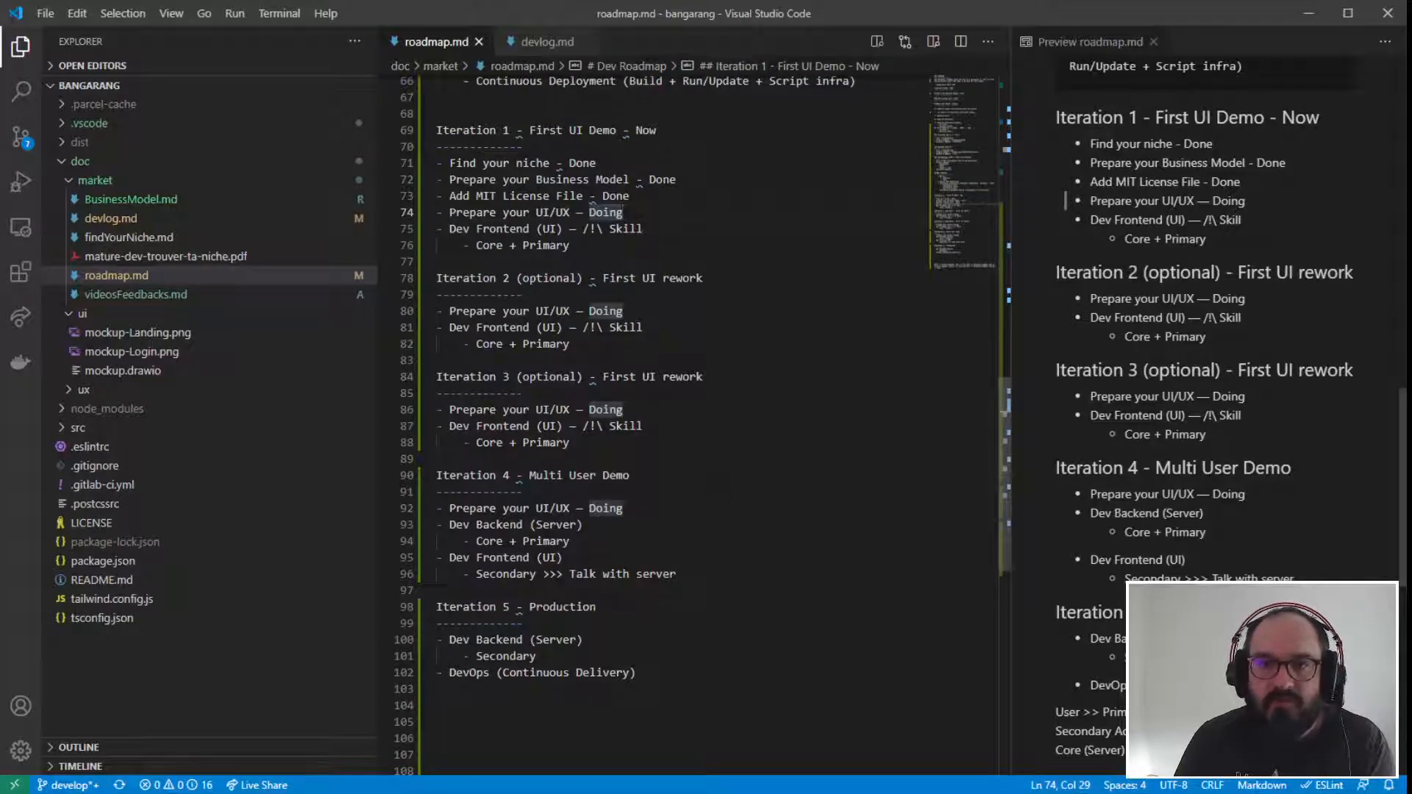
scroll(662, 412, "down", 3)
scroll(662, 412, "up", 13)
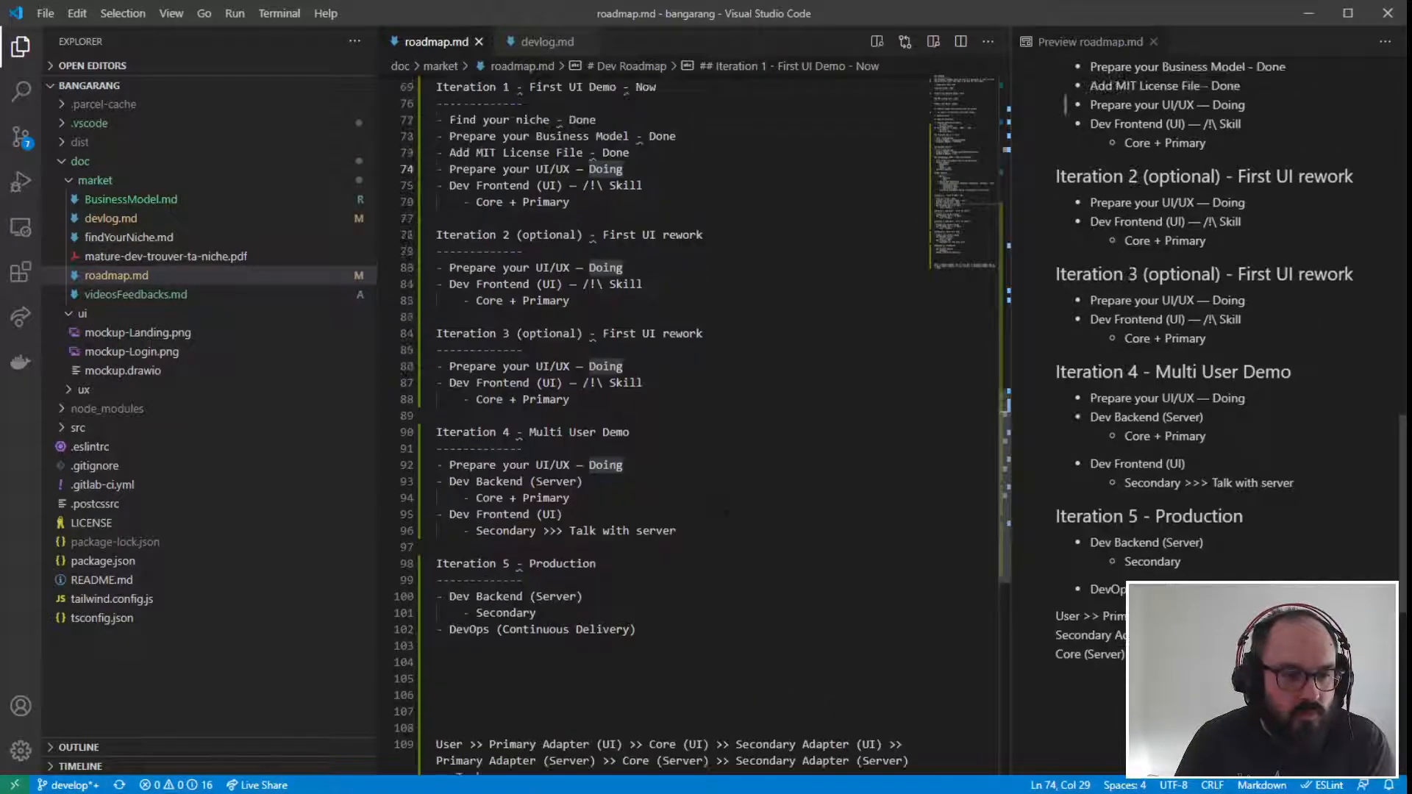
scroll(662, 411, "up", 11)
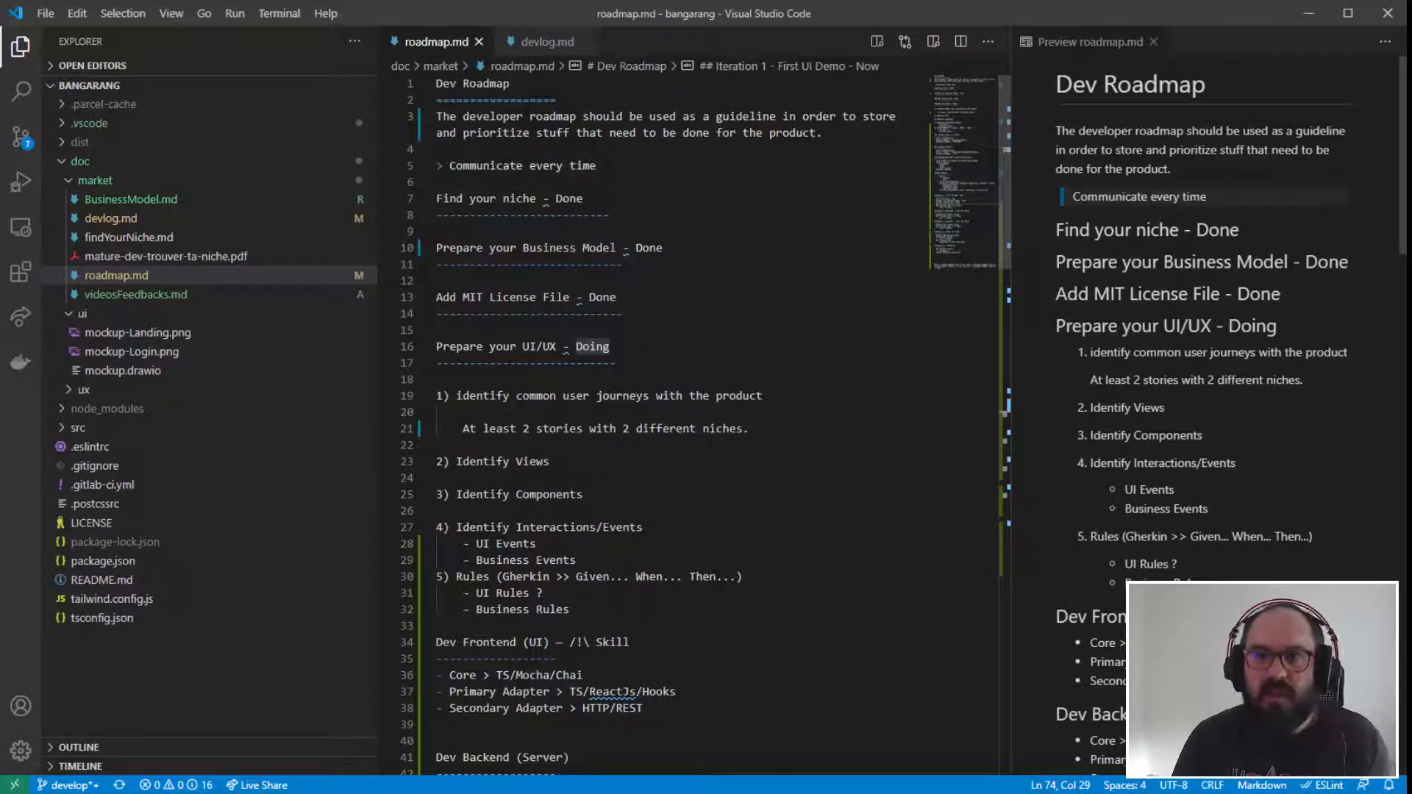
right_click(542, 197)
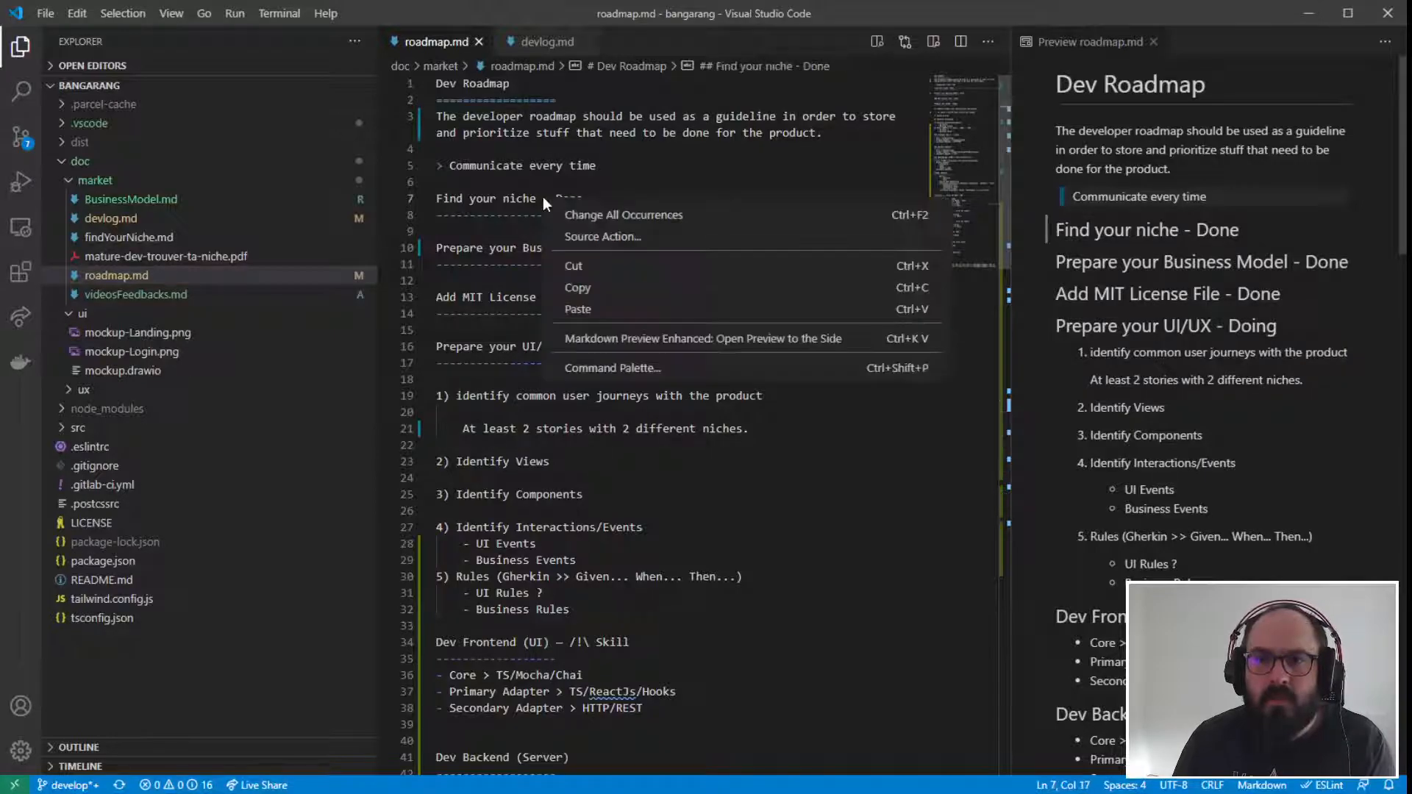
left_click(581, 288)
mouse_move(545, 198)
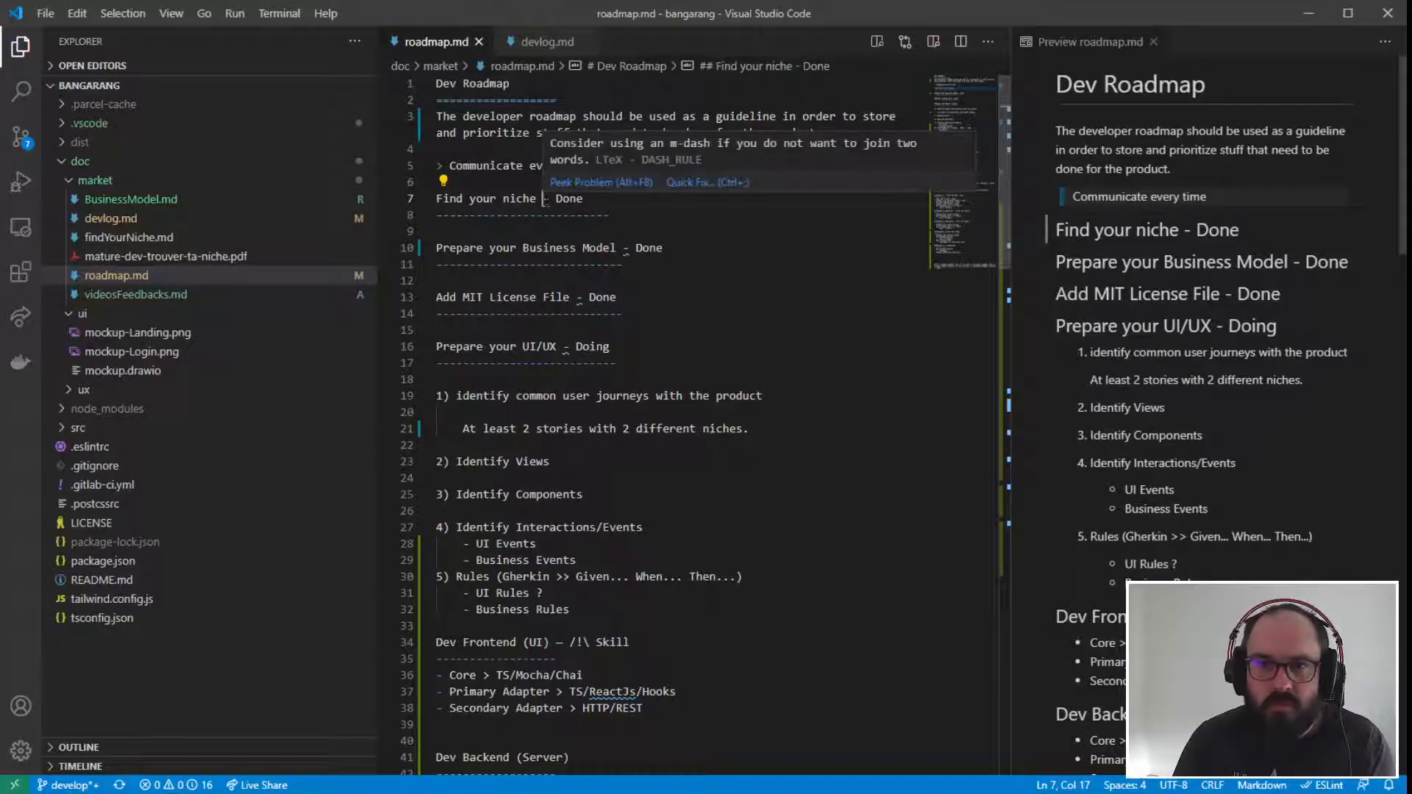
left_click(672, 184)
left_click(711, 263)
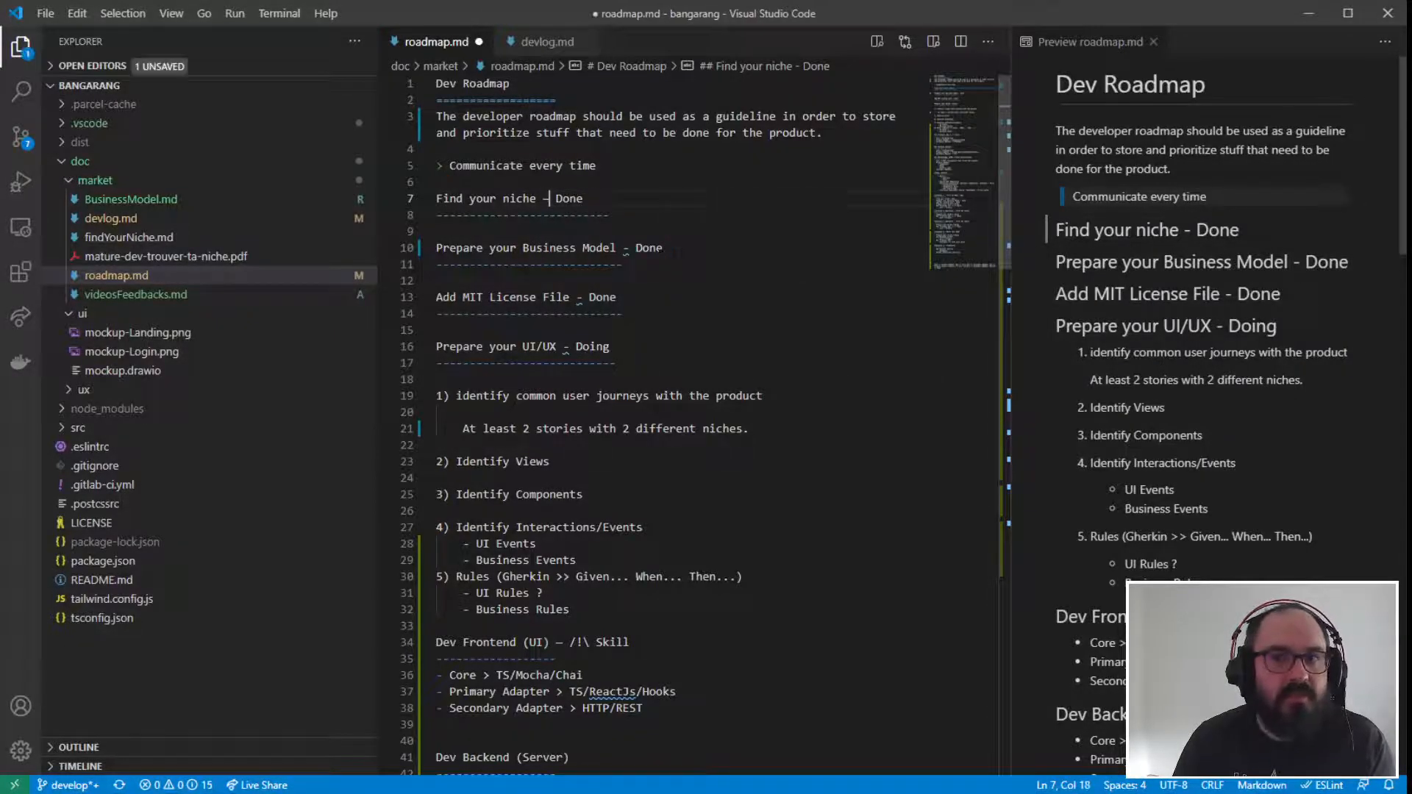
- Apply the em dash quick fix to the "Prepare your Business Model", "Add MIT License File" and "Prepare your UI/UX" headings
mouse_move(626, 248)
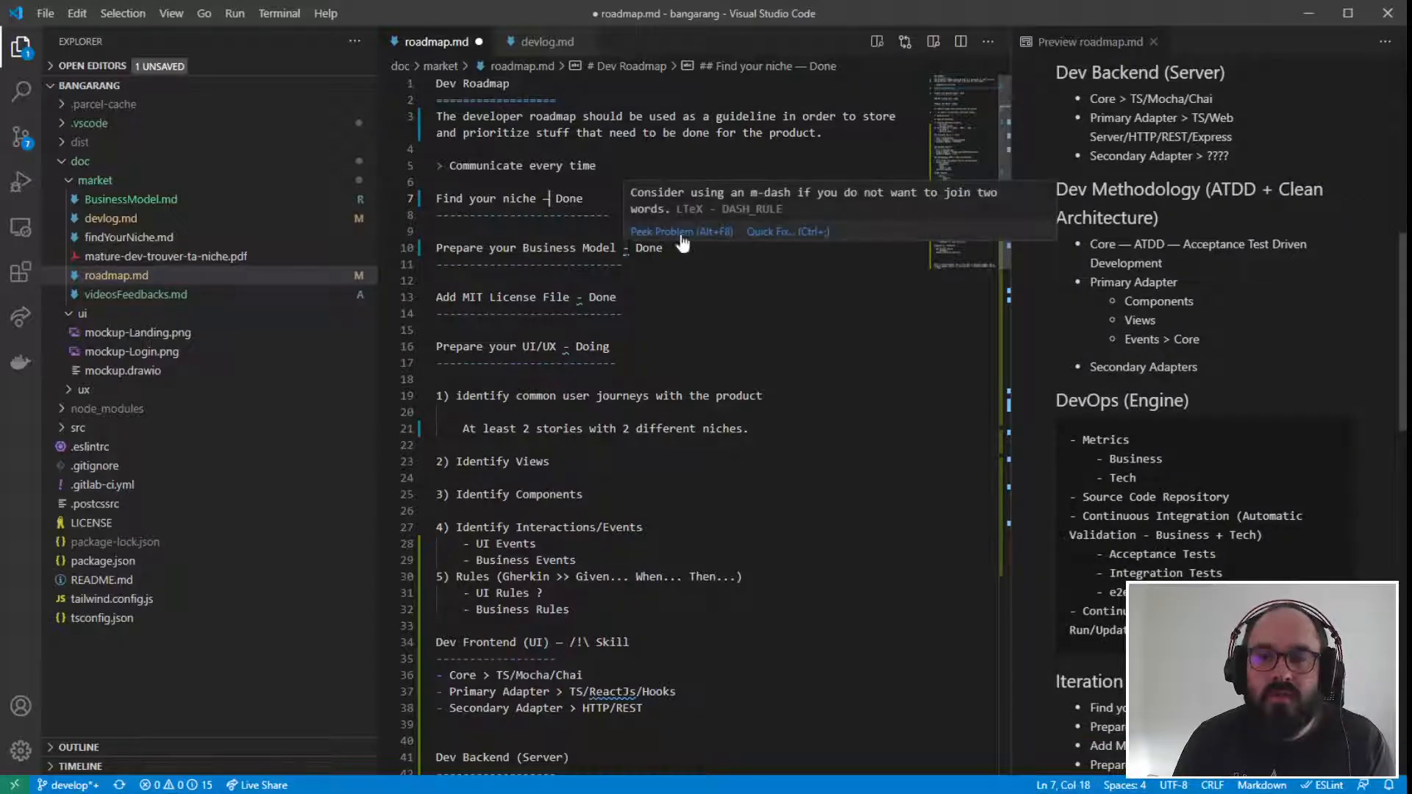
left_click(765, 234)
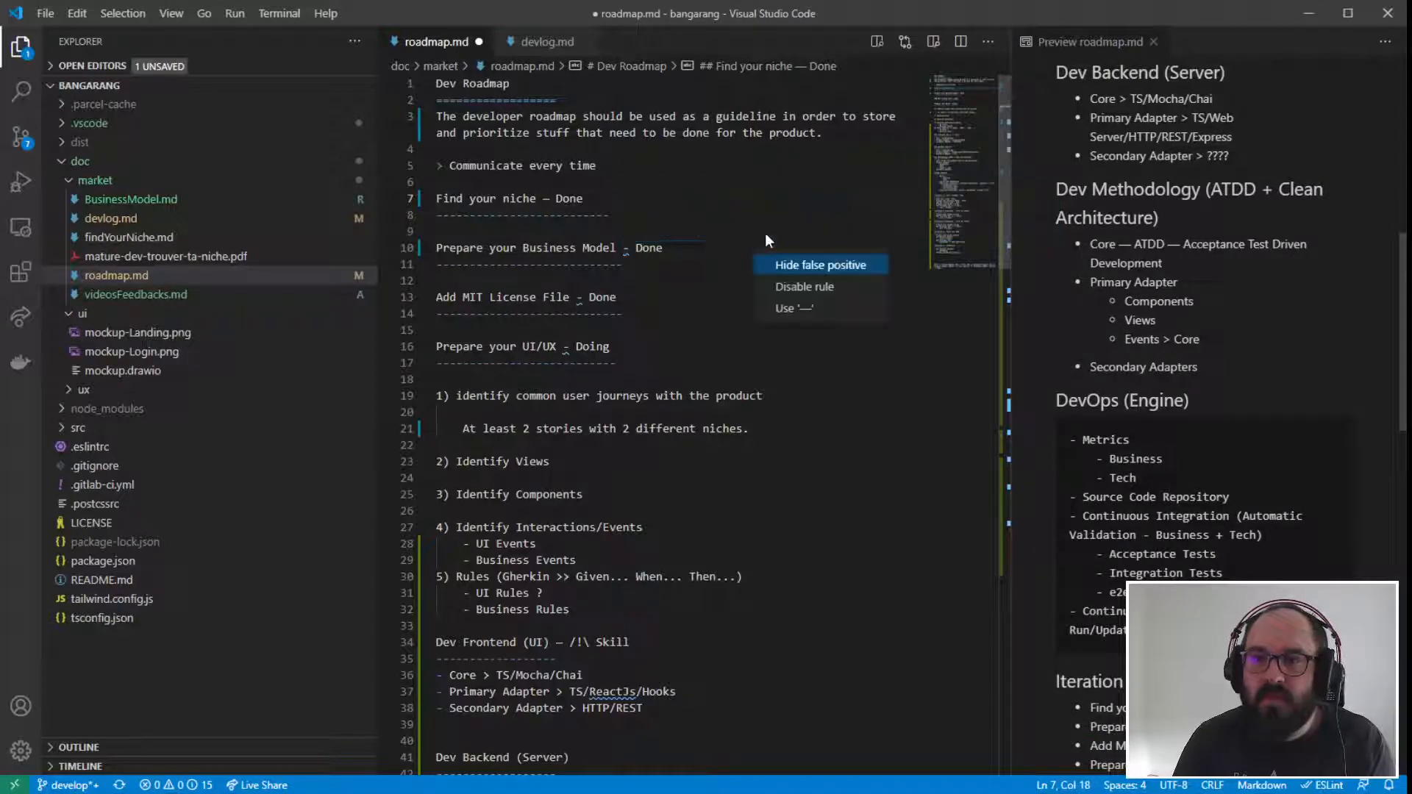
left_click(790, 317)
mouse_move(580, 297)
left_click(720, 286)
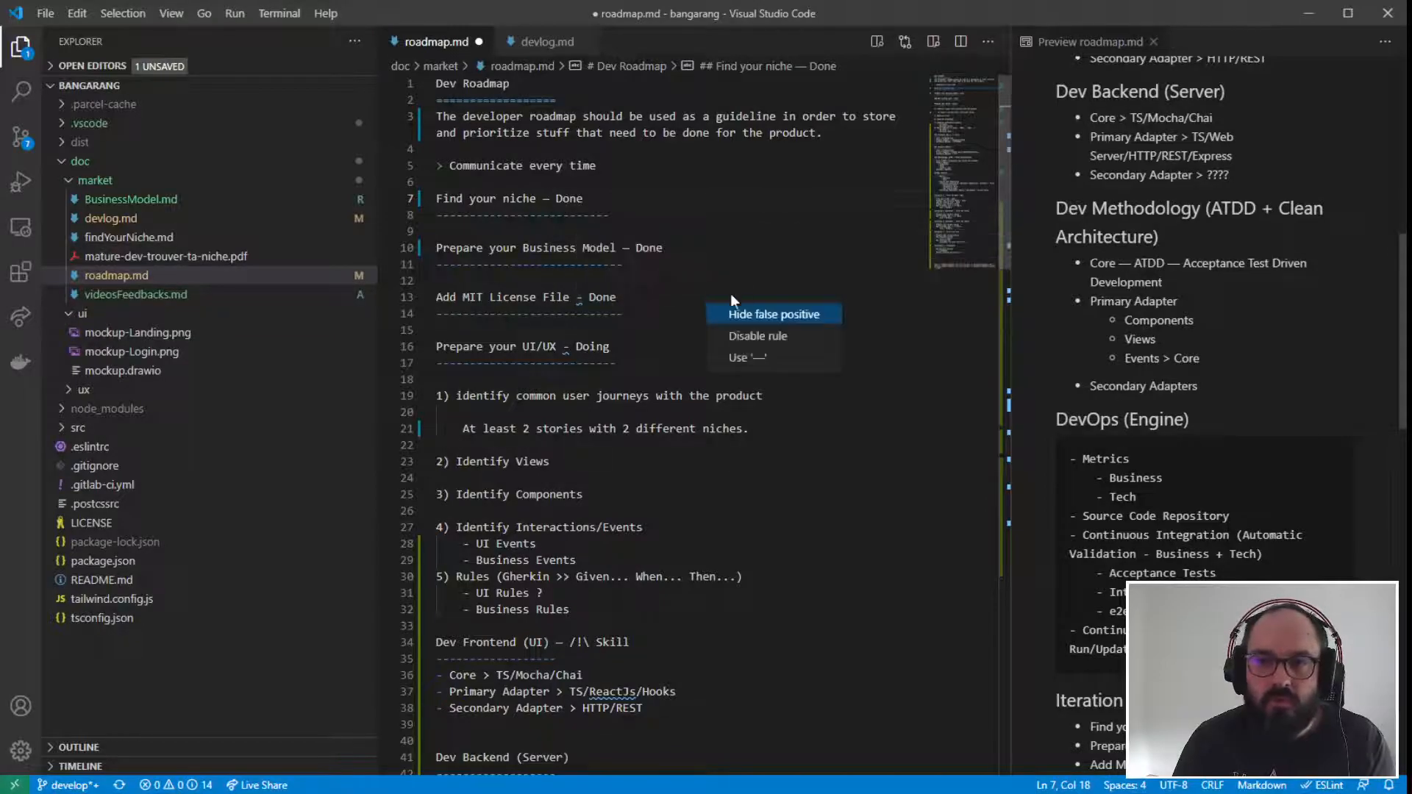
left_click(743, 356)
mouse_move(564, 348)
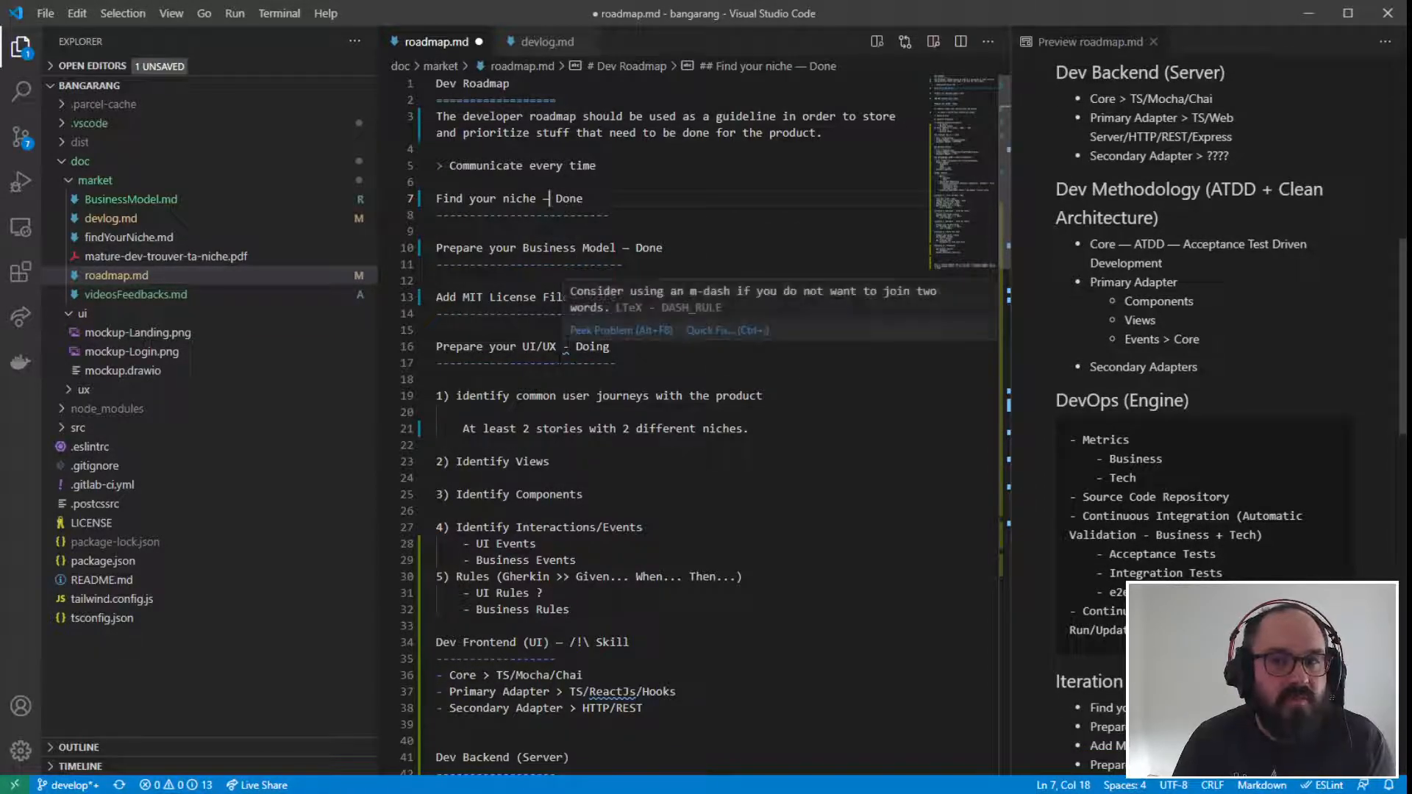
left_click(730, 327)
left_click(728, 408)
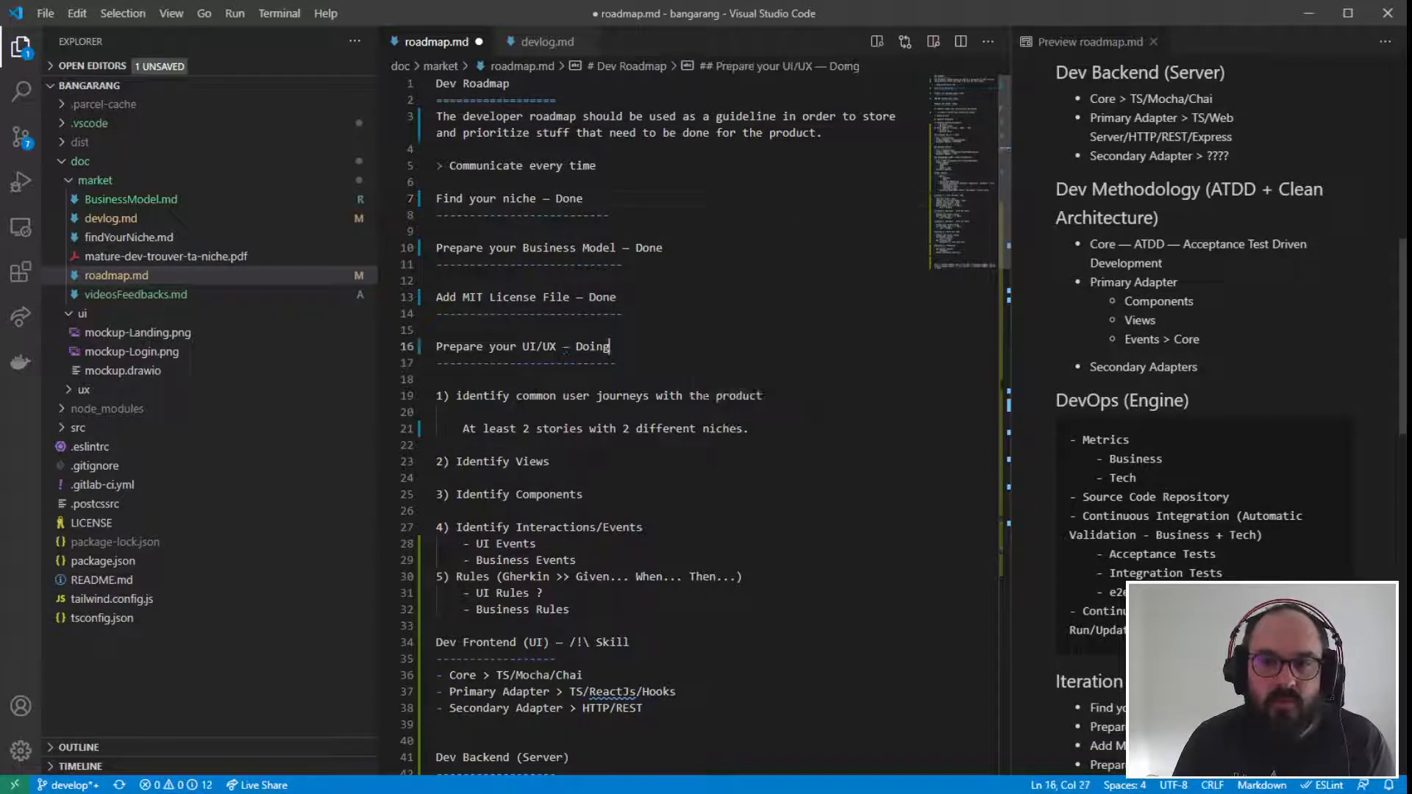
- Replace both hyphens in the "Iteration 1 - First UI Demo - Now" heading with em dashes using the suggested quick fix
scroll(770, 436, "down", 3)
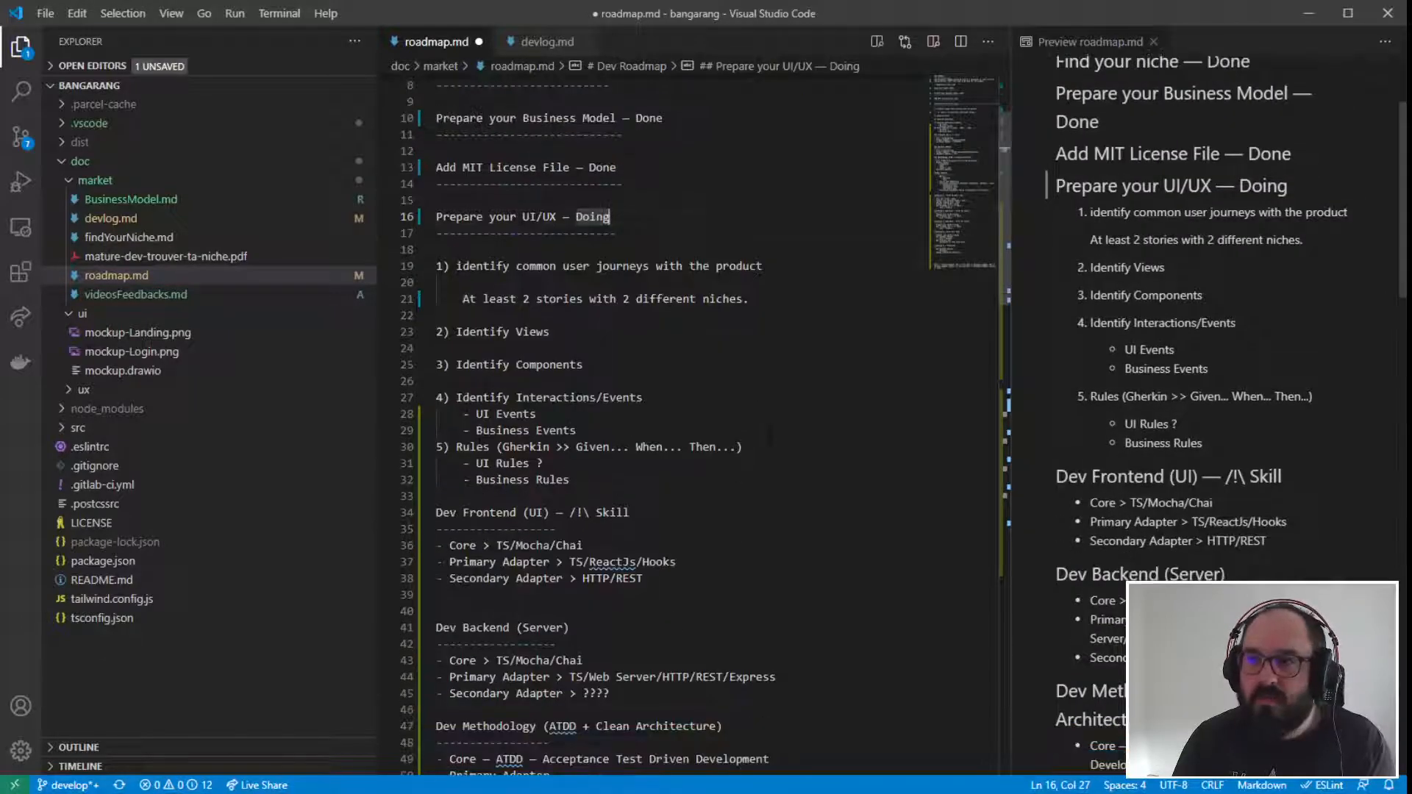
scroll(770, 437, "down", 2)
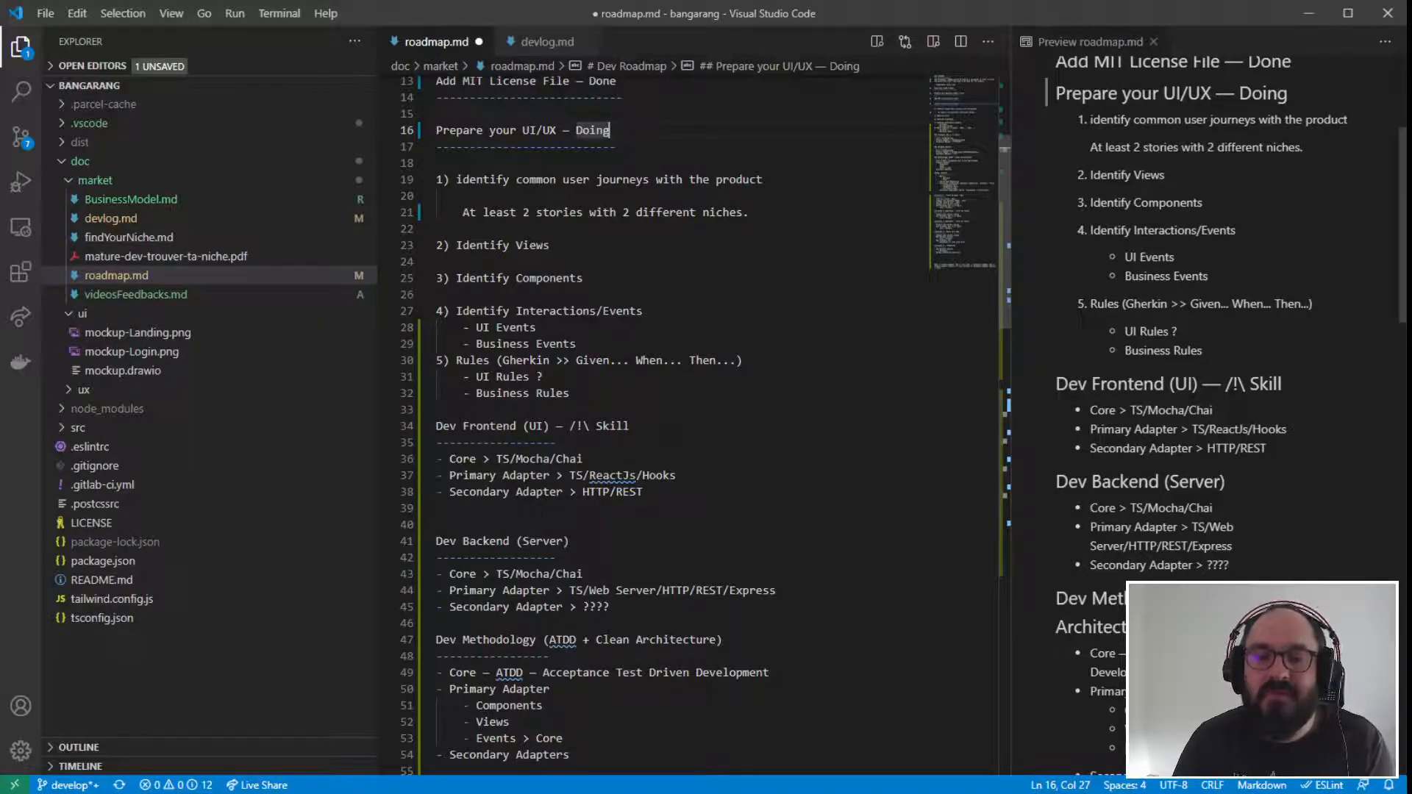
scroll(770, 436, "down", 7)
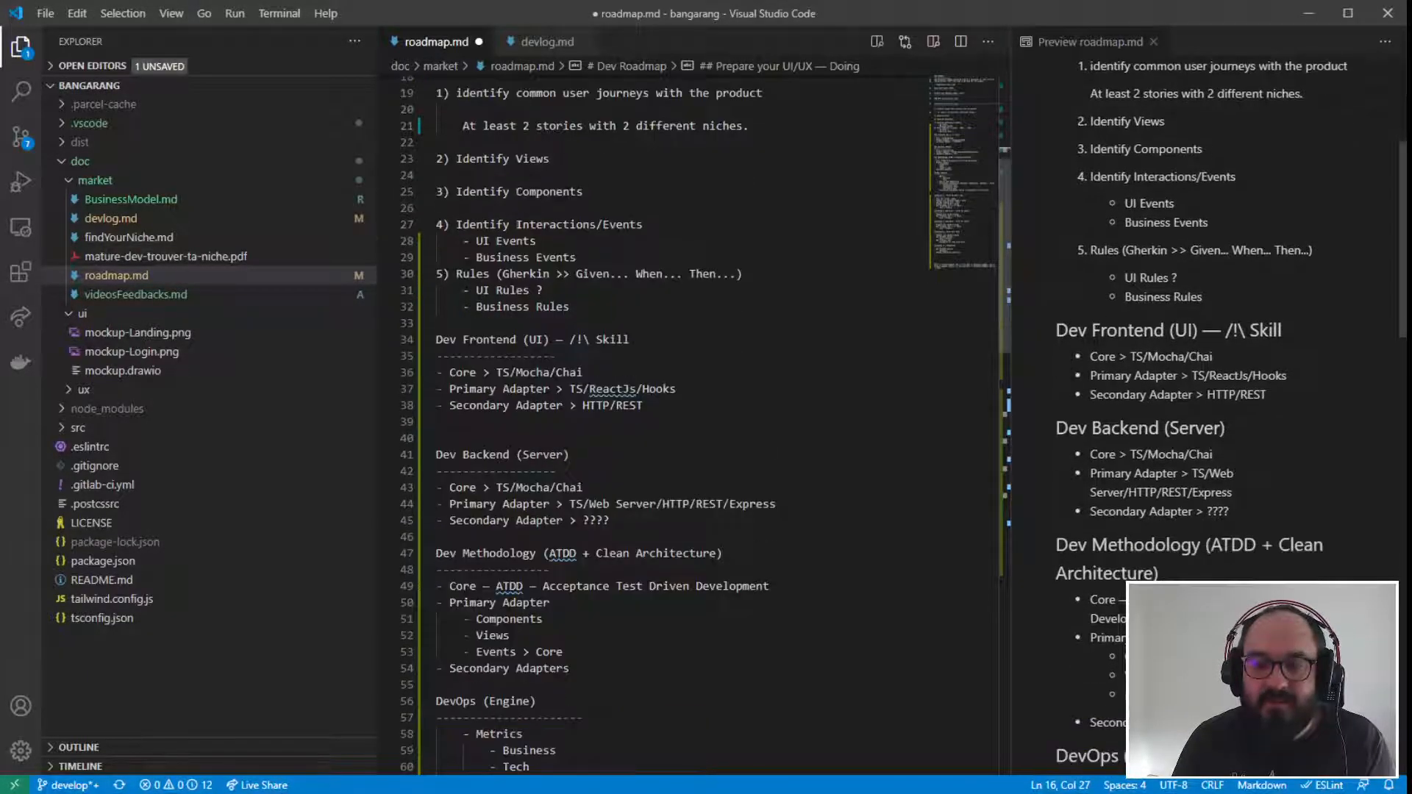
scroll(770, 436, "down", 4)
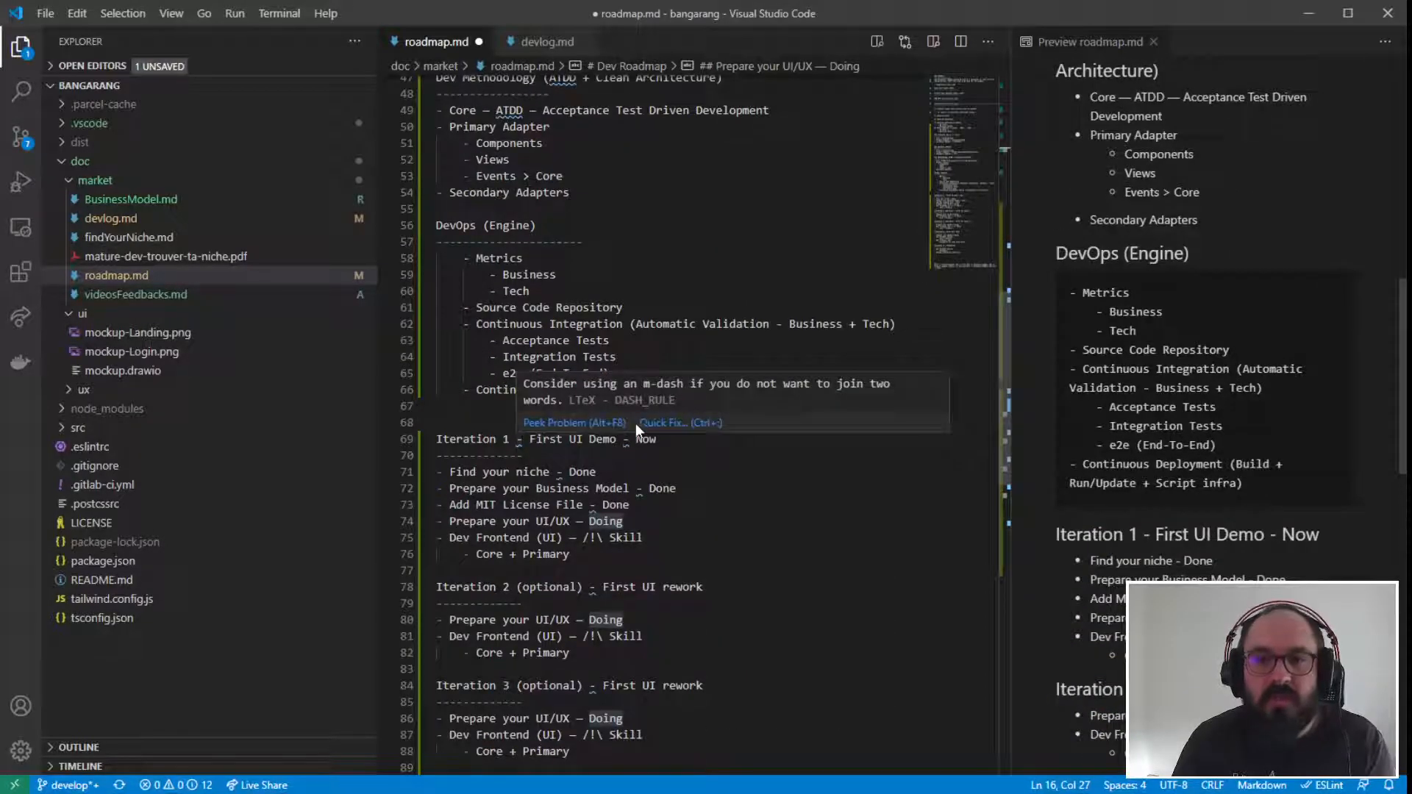
left_click(632, 422)
left_click(717, 502)
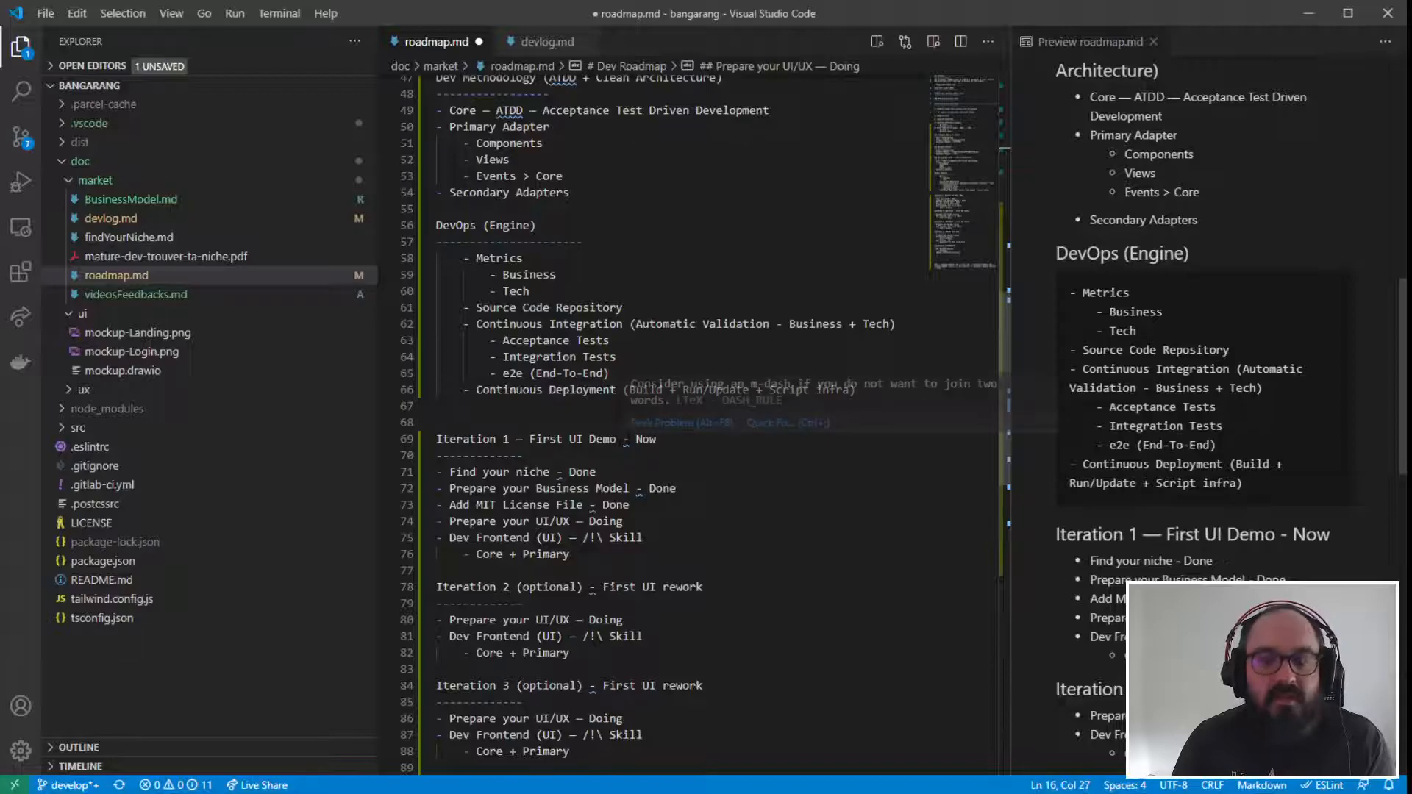
left_click(787, 432)
left_click(807, 500)
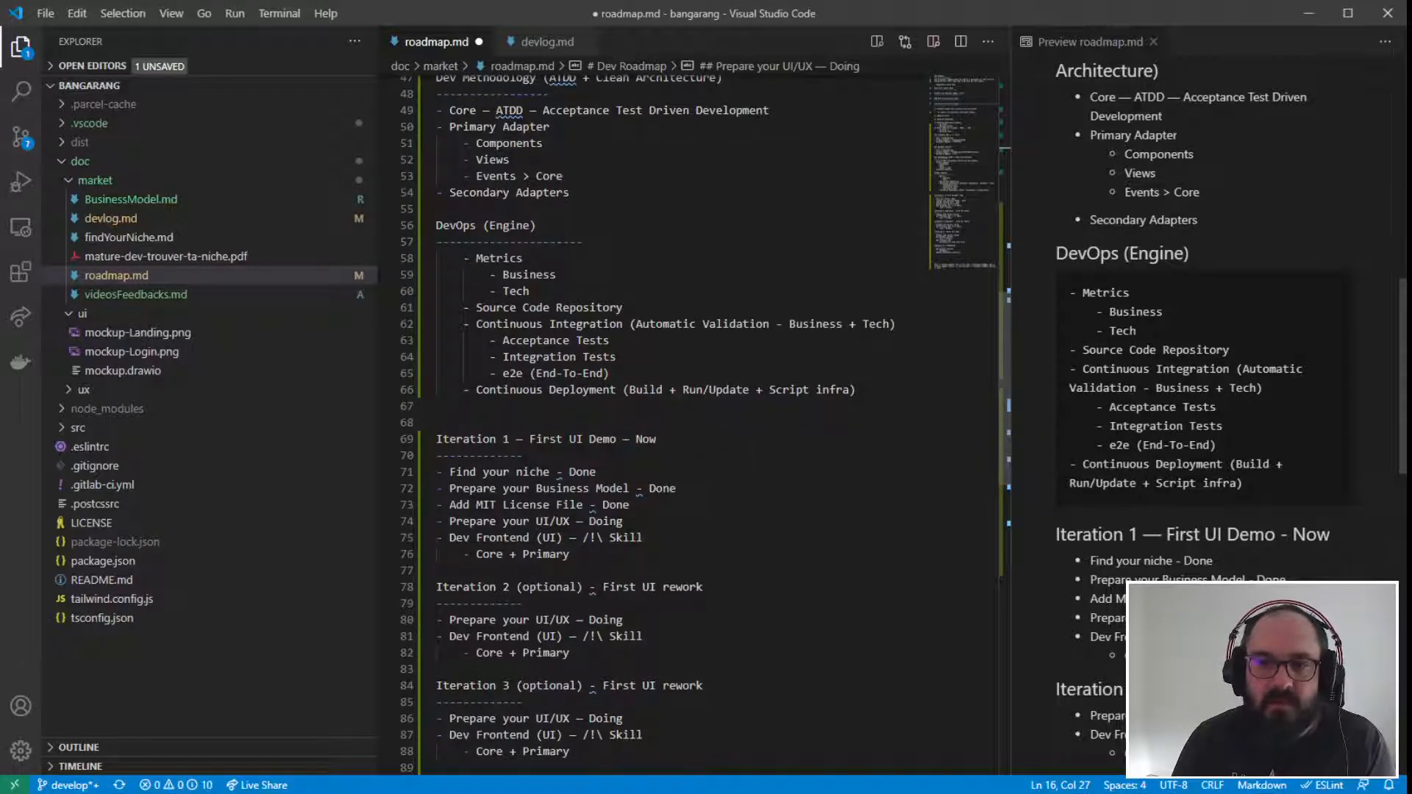
- Apply the em dash quick fix to the "Find your niche", "Prepare your Business Model" and "Add MIT License File" items under Iteration 1
mouse_move(559, 472)
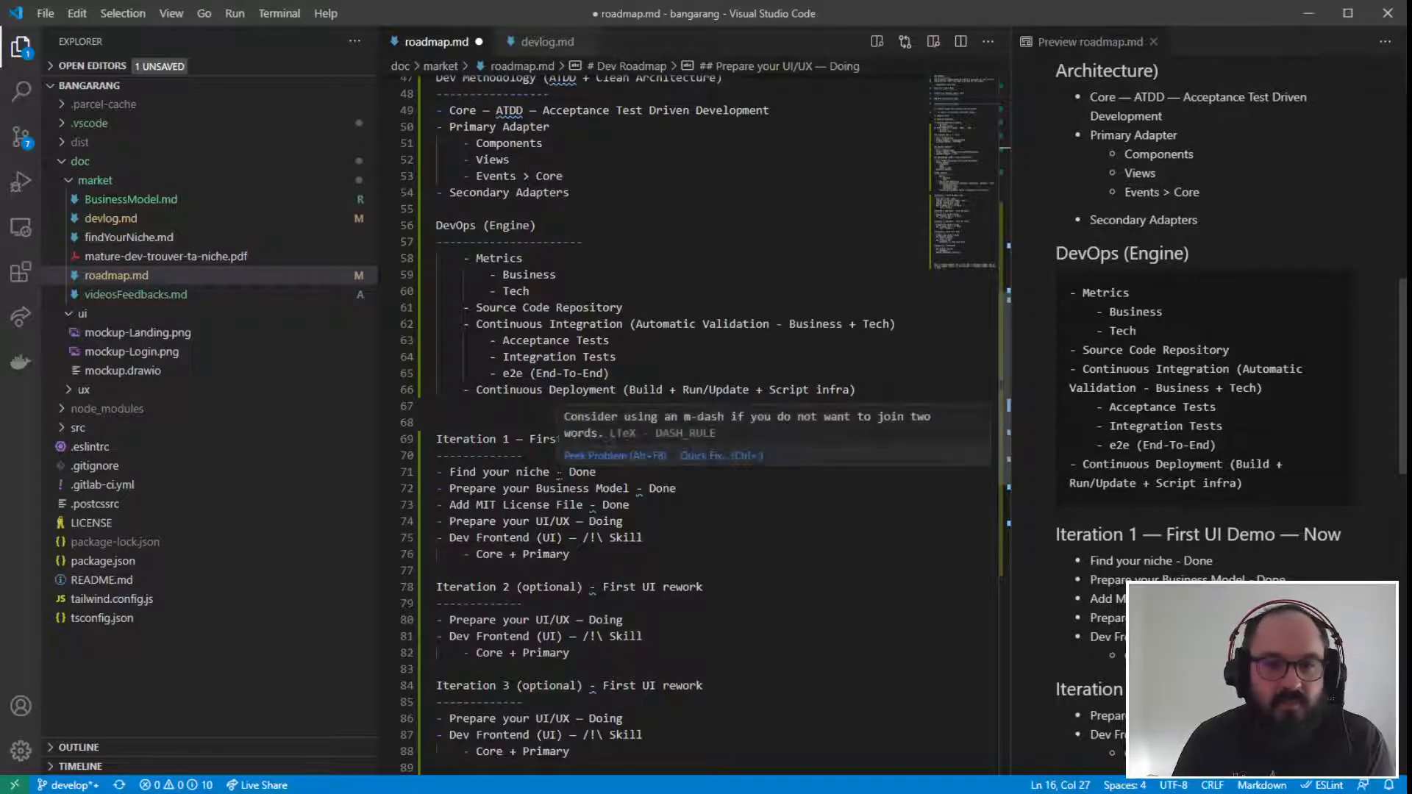
left_click(699, 454)
left_click(745, 534)
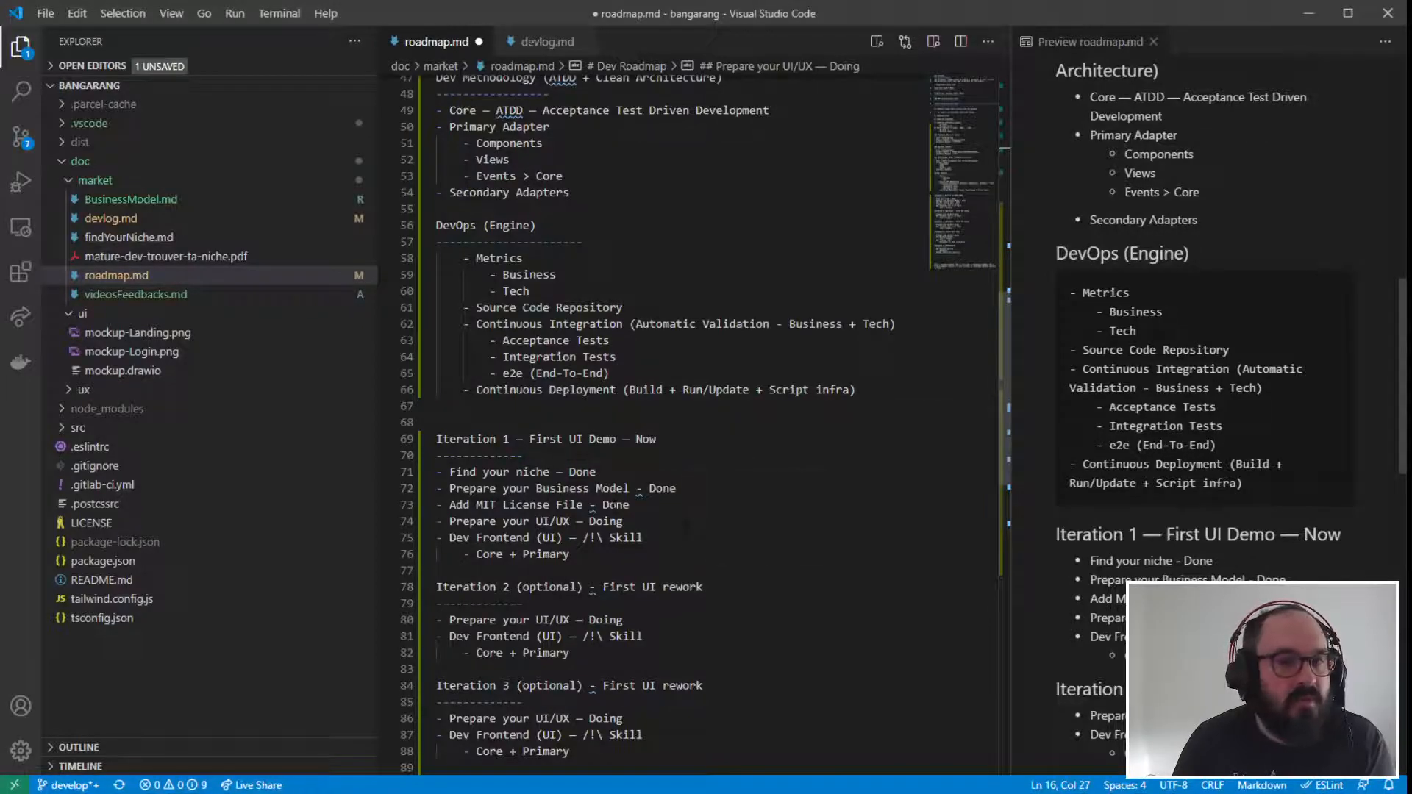
mouse_move(639, 489)
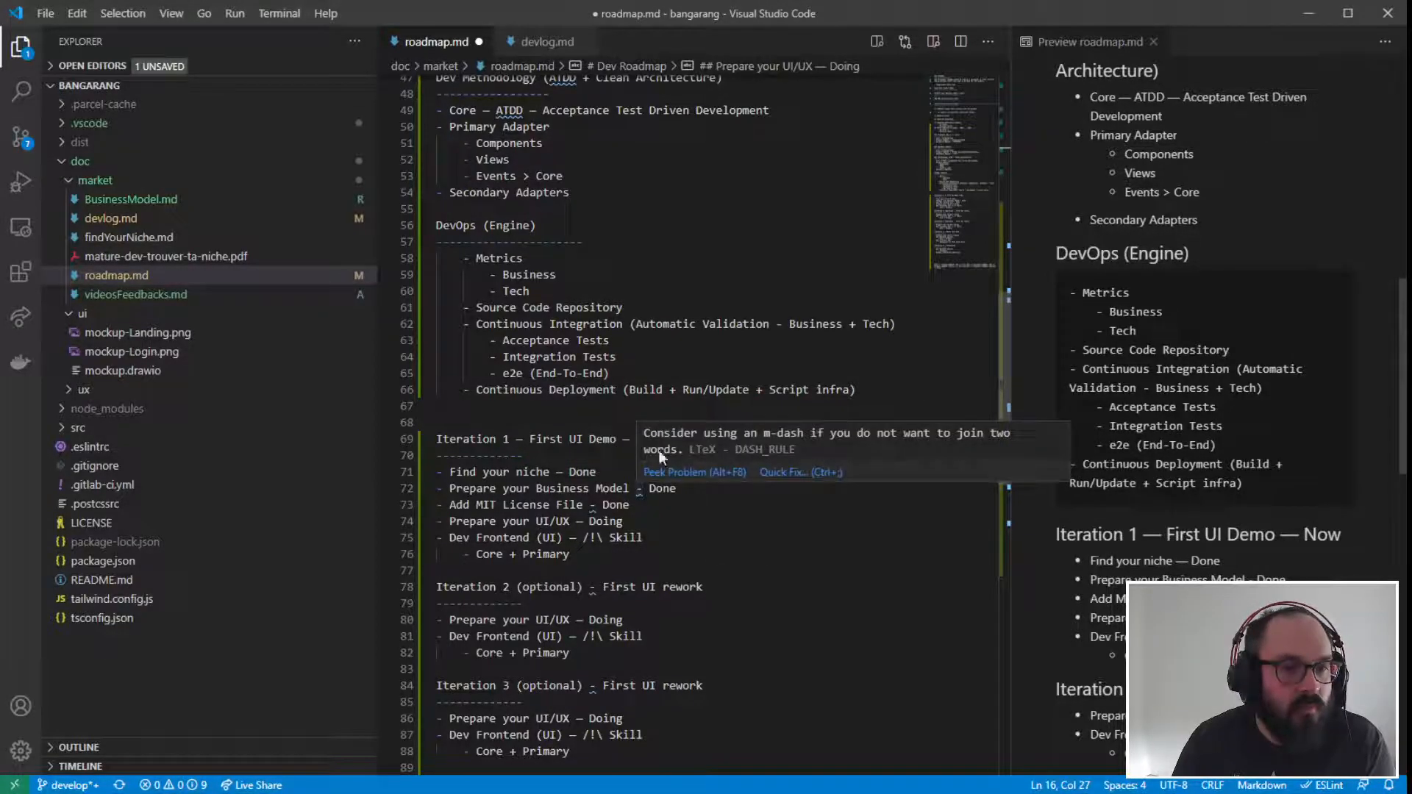
left_click(793, 472)
left_click(817, 552)
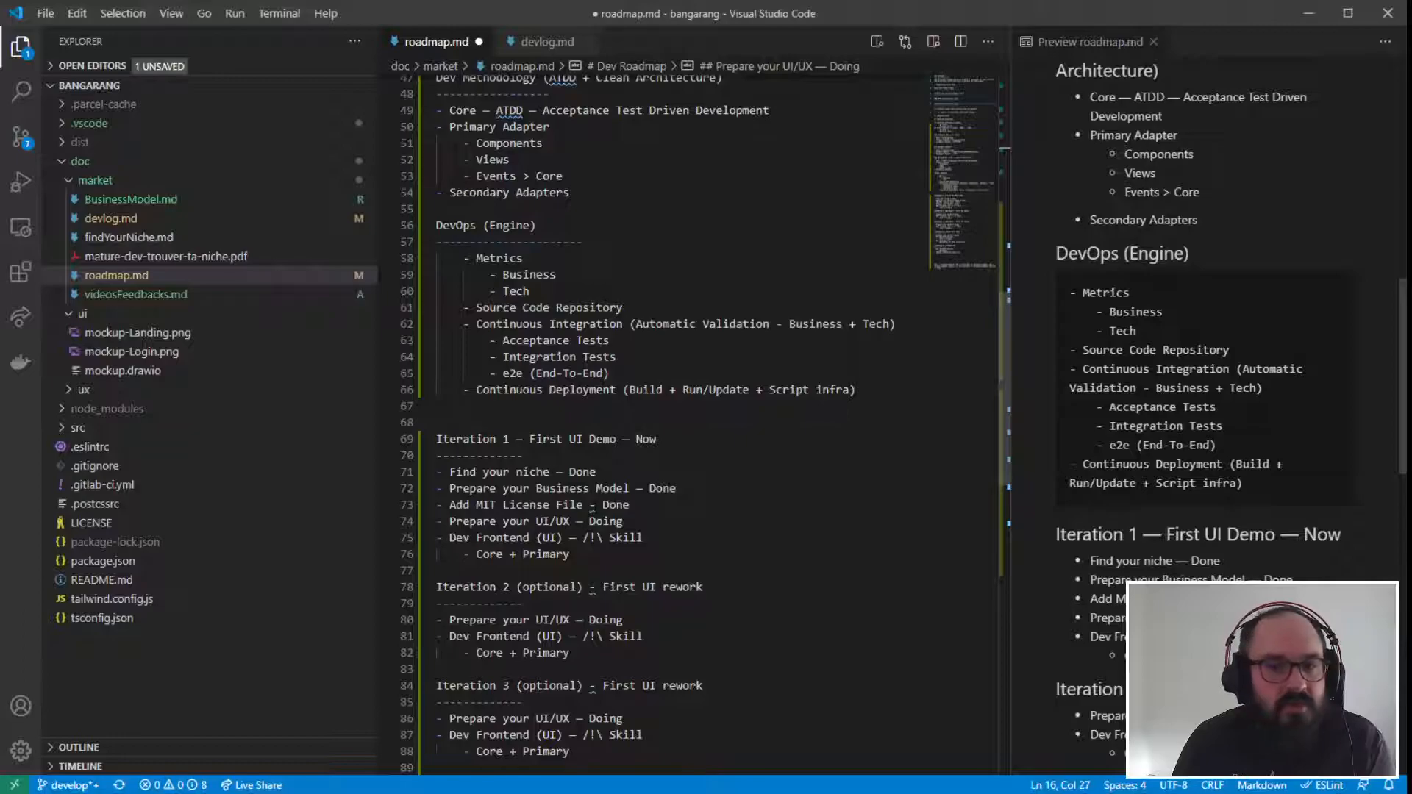
mouse_move(592, 506)
left_click(741, 488)
left_click(761, 565)
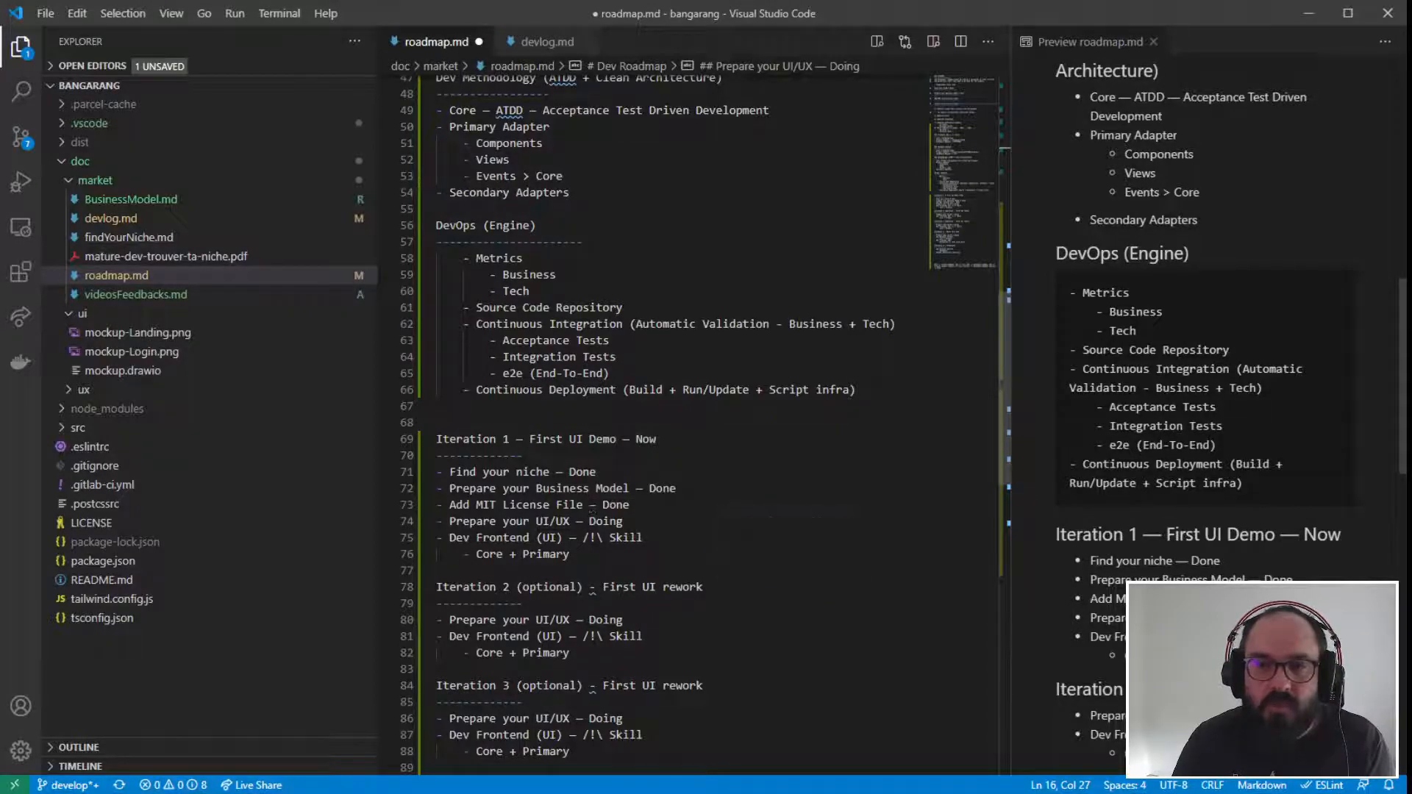
- Apply the em dash quick fix to the Iteration 2 and Iteration 3 "First UI rework" headings
scroll(765, 566, "down", 1)
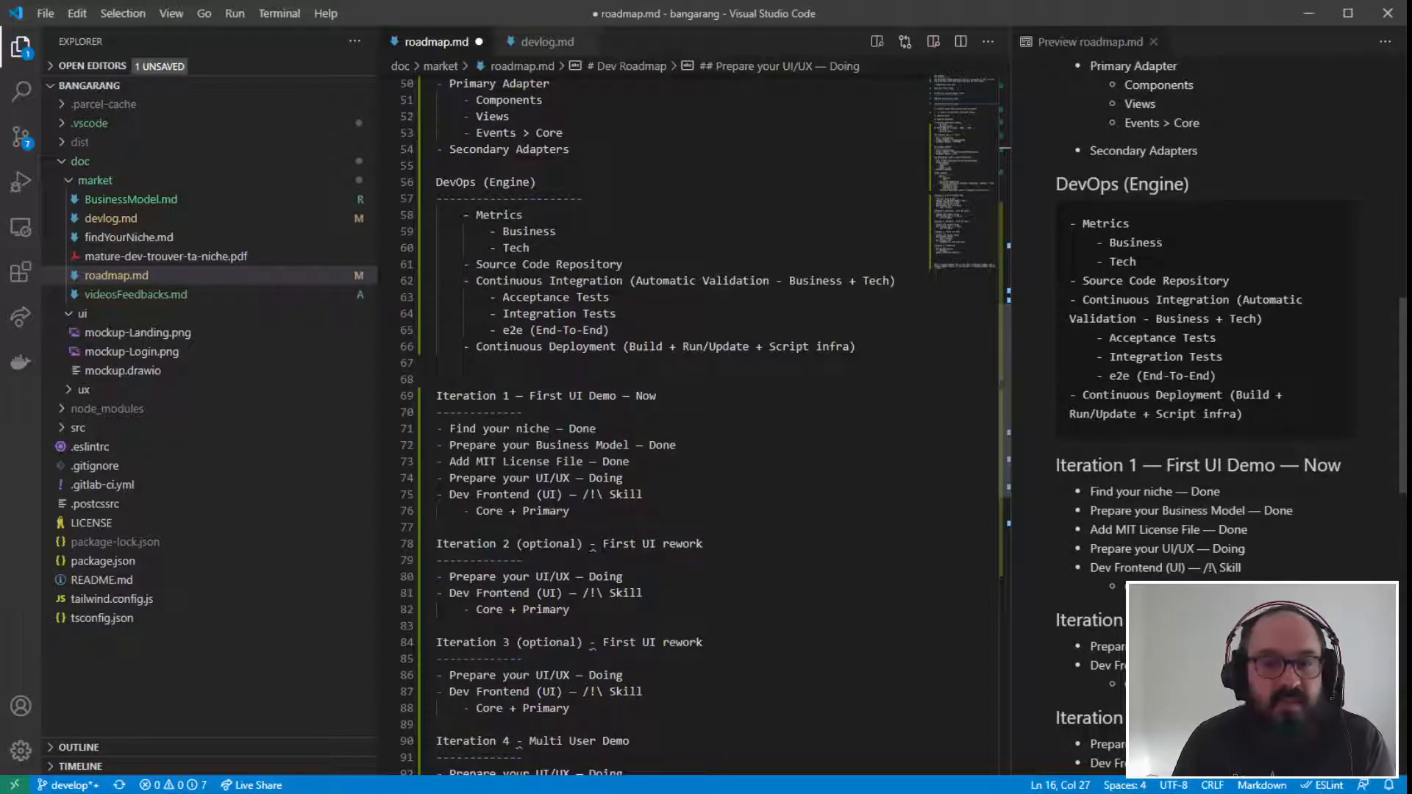
mouse_move(592, 545)
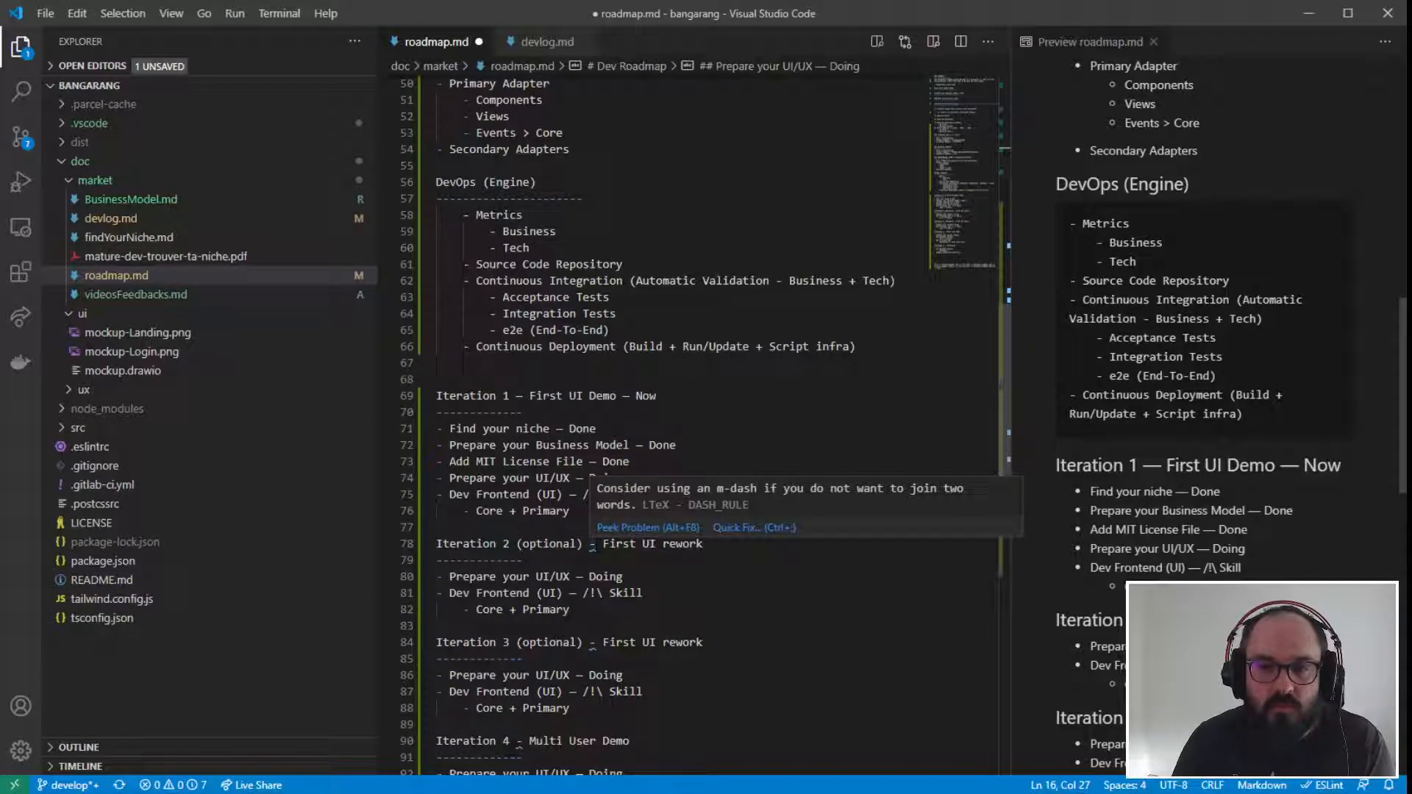
left_click(759, 528)
left_click(766, 604)
scroll(764, 610, "down", 2)
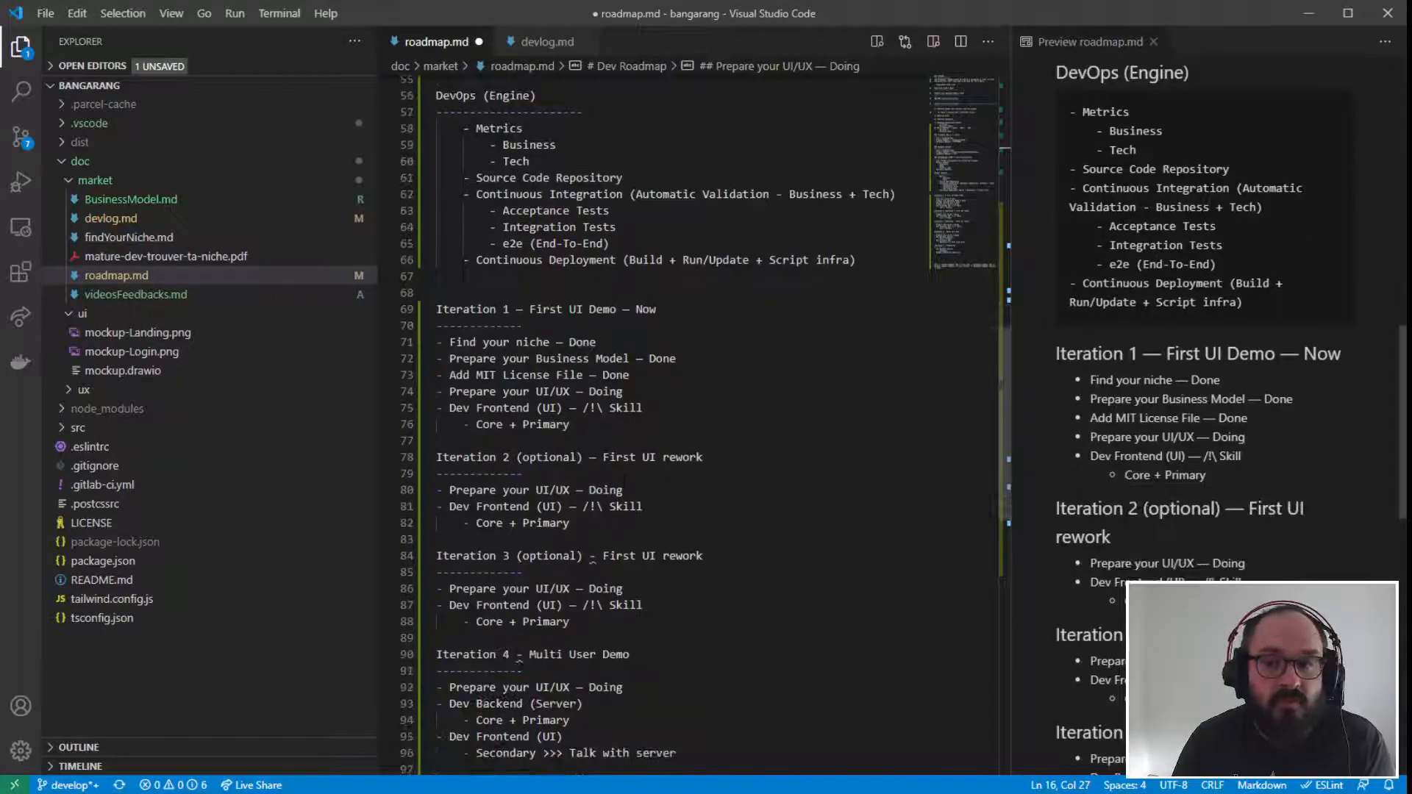
mouse_move(592, 557)
left_click(712, 540)
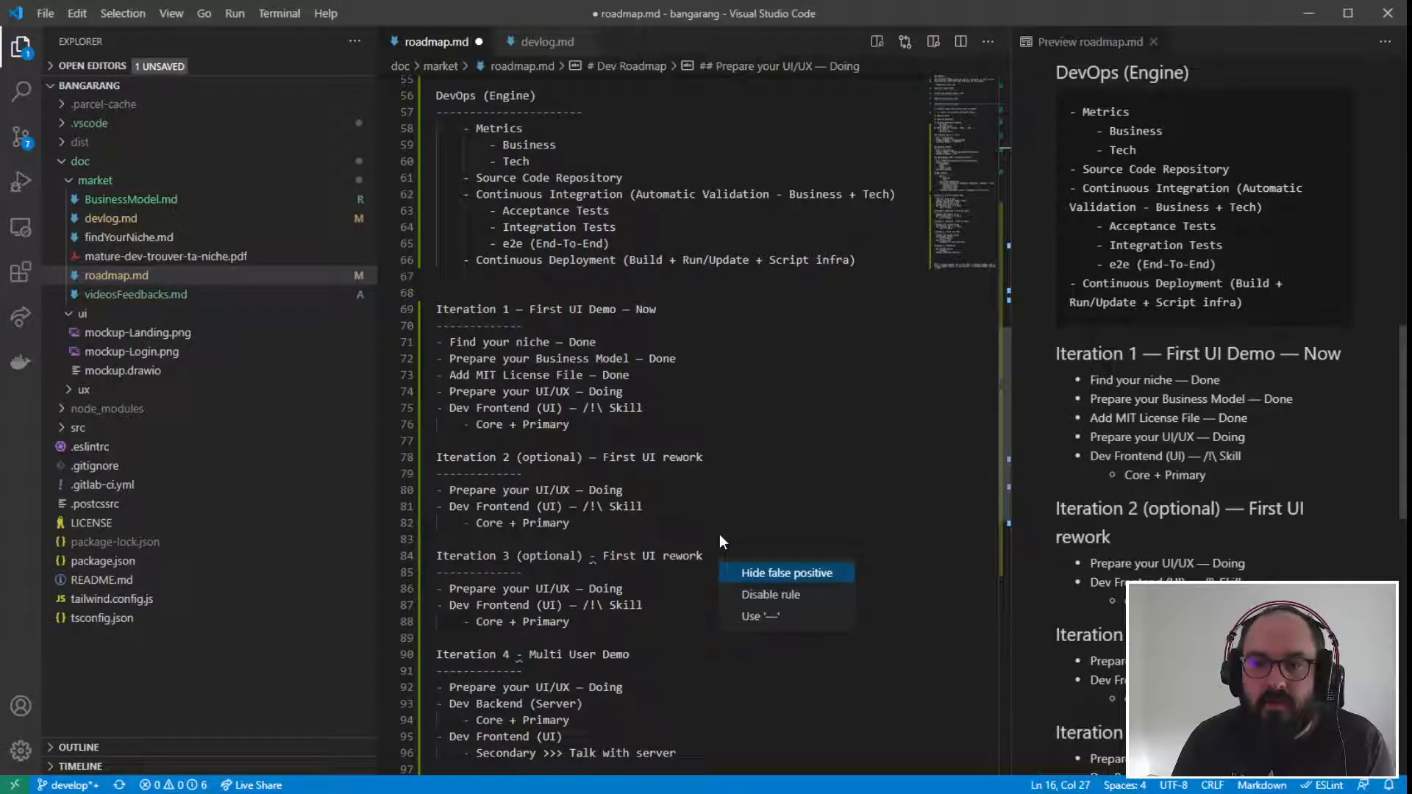
left_click(750, 617)
- Apply the em dash quick fix to the "Iteration 4 - Multi User Demo" and "Iteration 5 - Production" headings
scroll(750, 618, "down", 2)
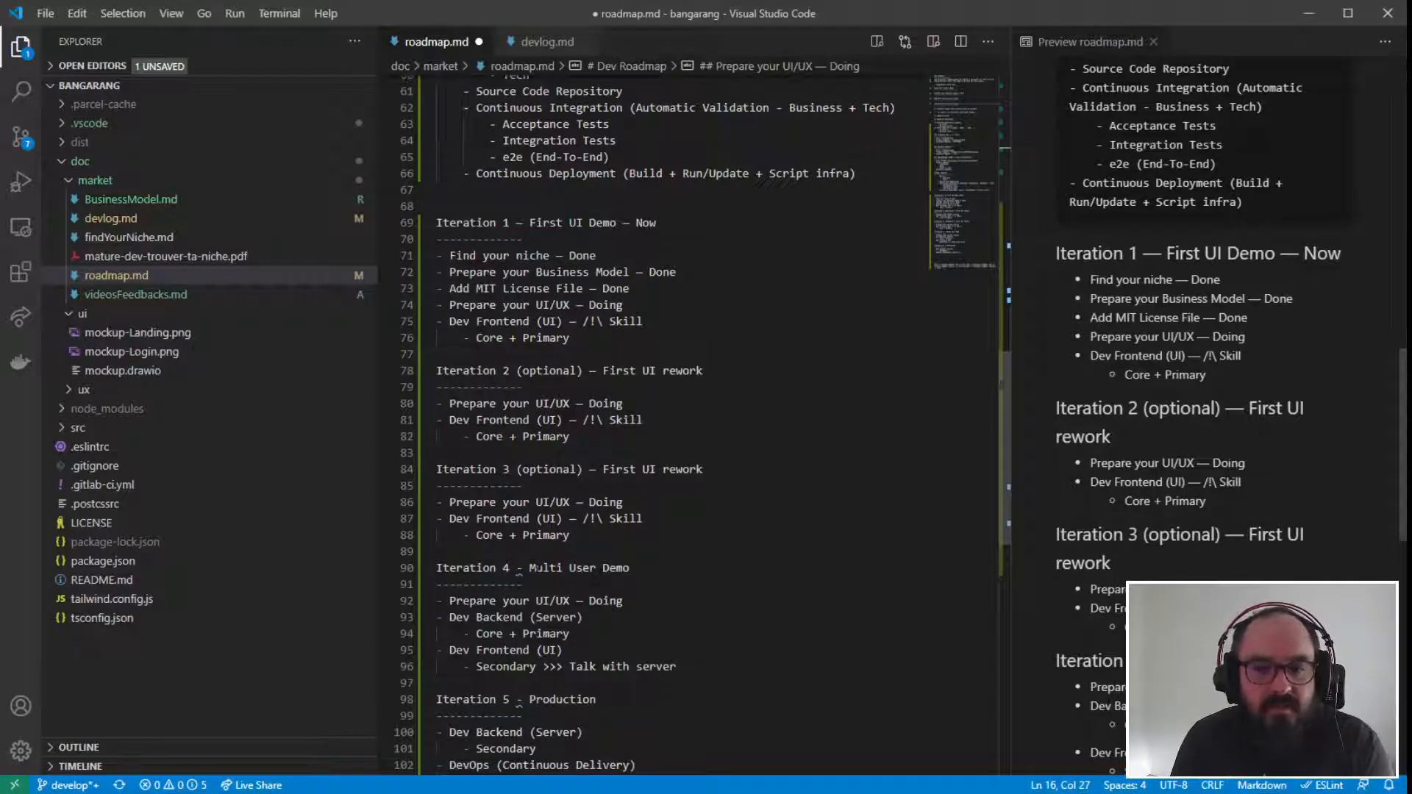
mouse_move(519, 570)
left_click(673, 557)
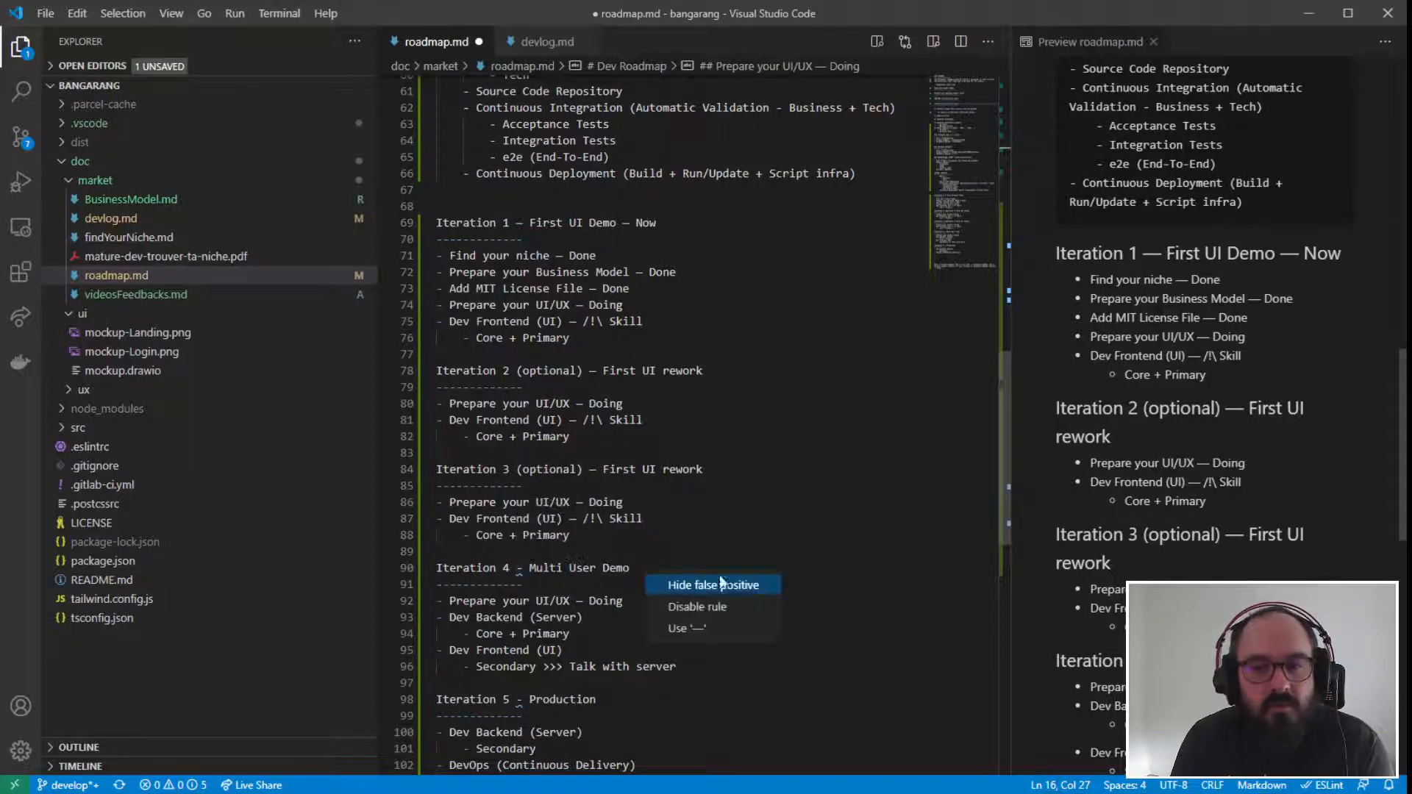
left_click(688, 629)
scroll(687, 456, "down", 3)
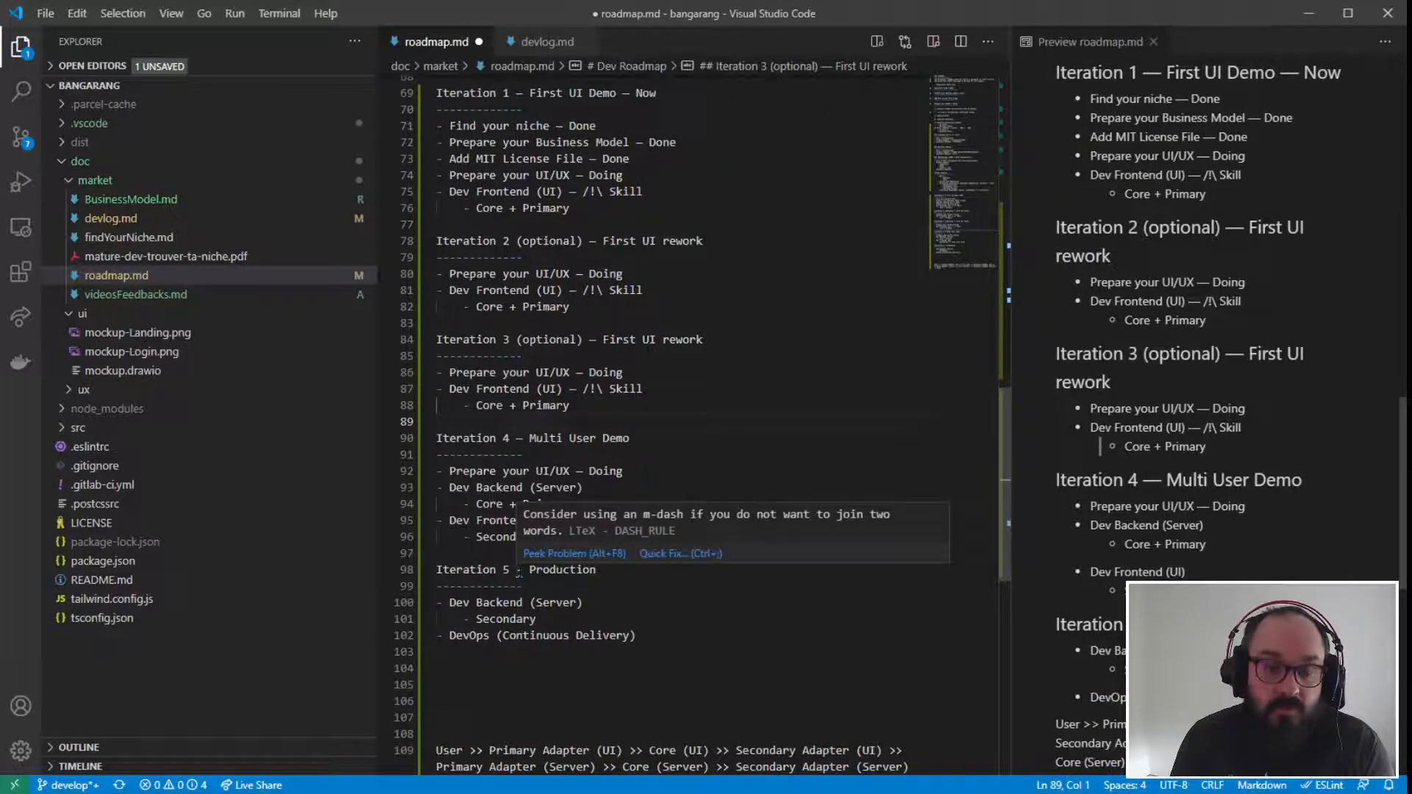
left_click(656, 553)
left_click(675, 638)
left_click(582, 602)
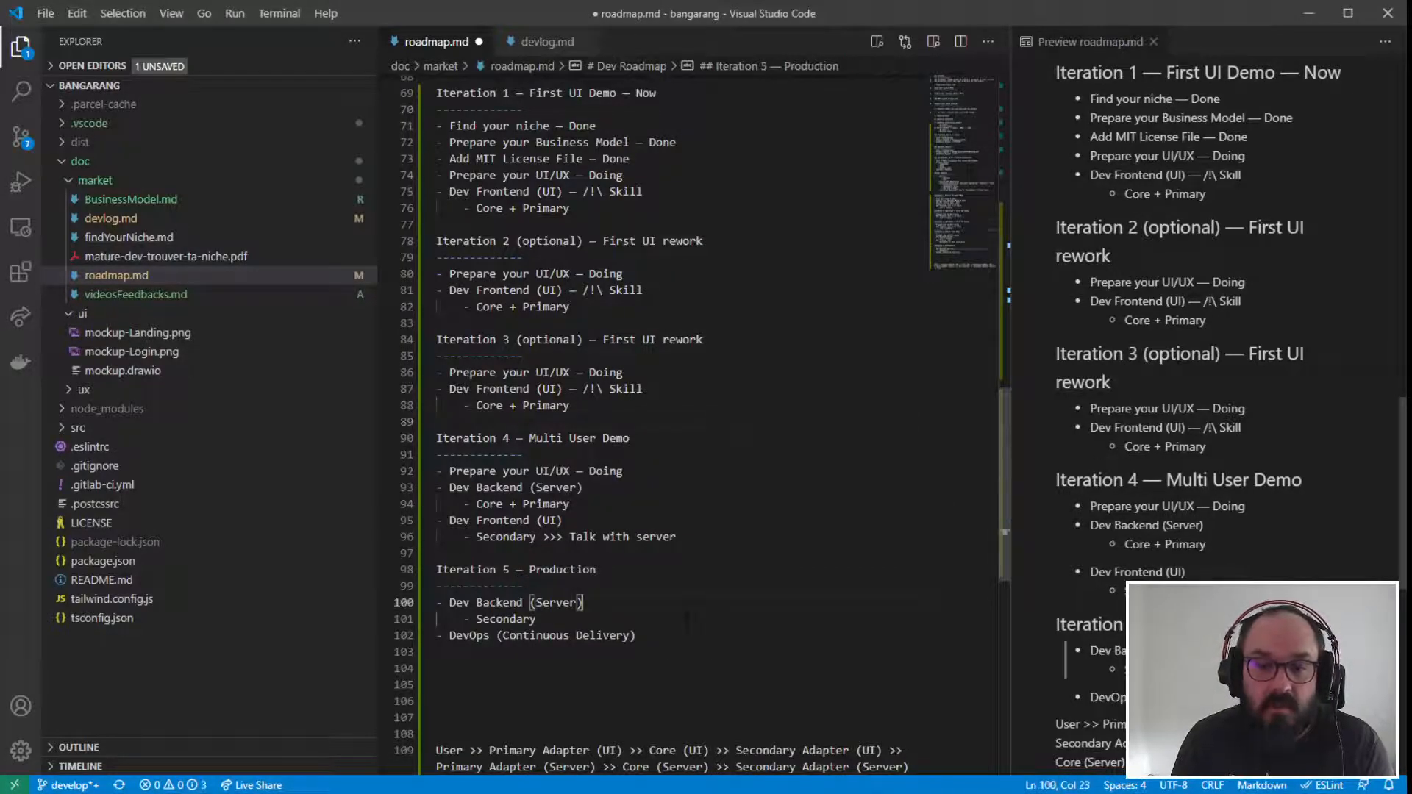
- Review the roadmap's iteration sections, highlighting Iterations 1 to 3 and the "Prepare your UI/UX" item under Iteration 1
scroll(582, 603, "up", 9)
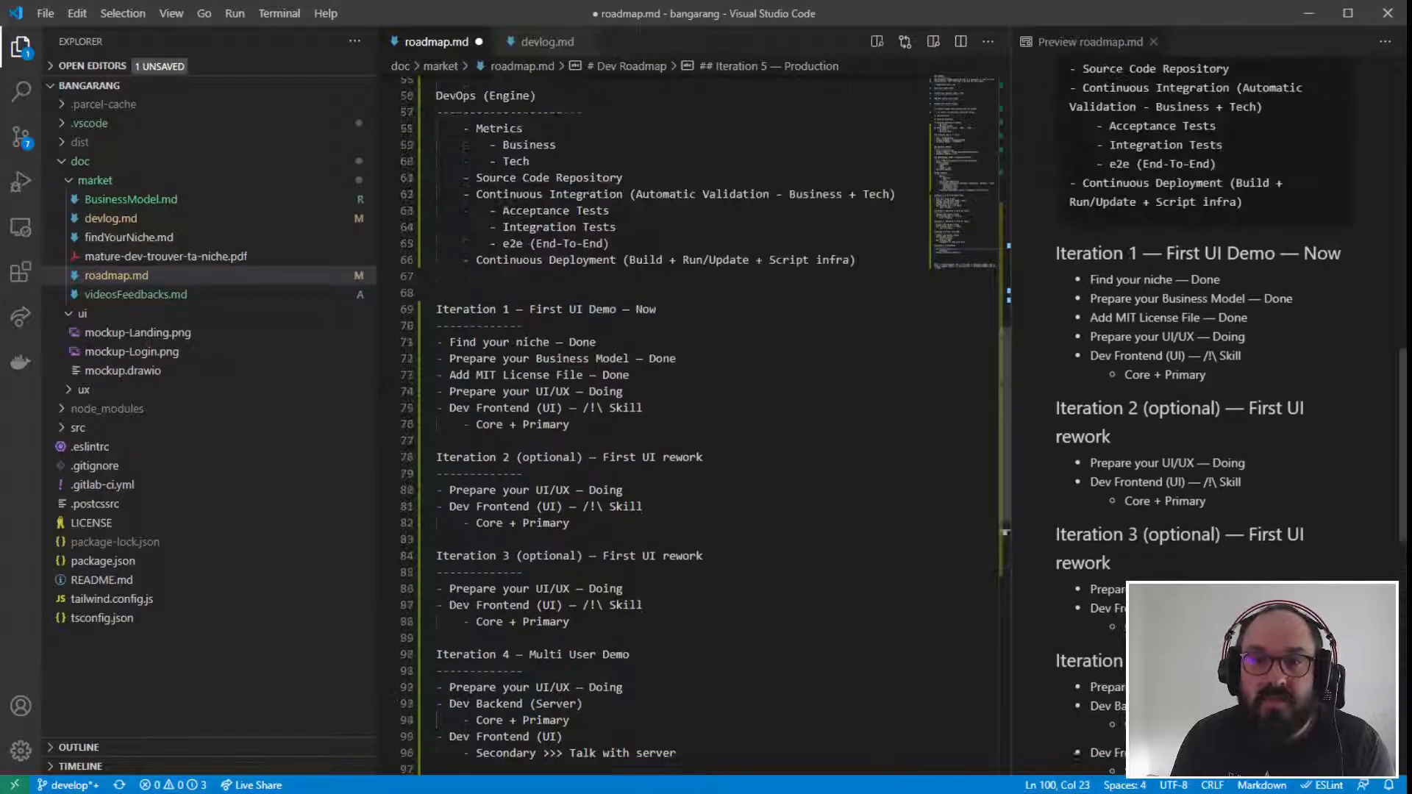
scroll(582, 603, "down", 5)
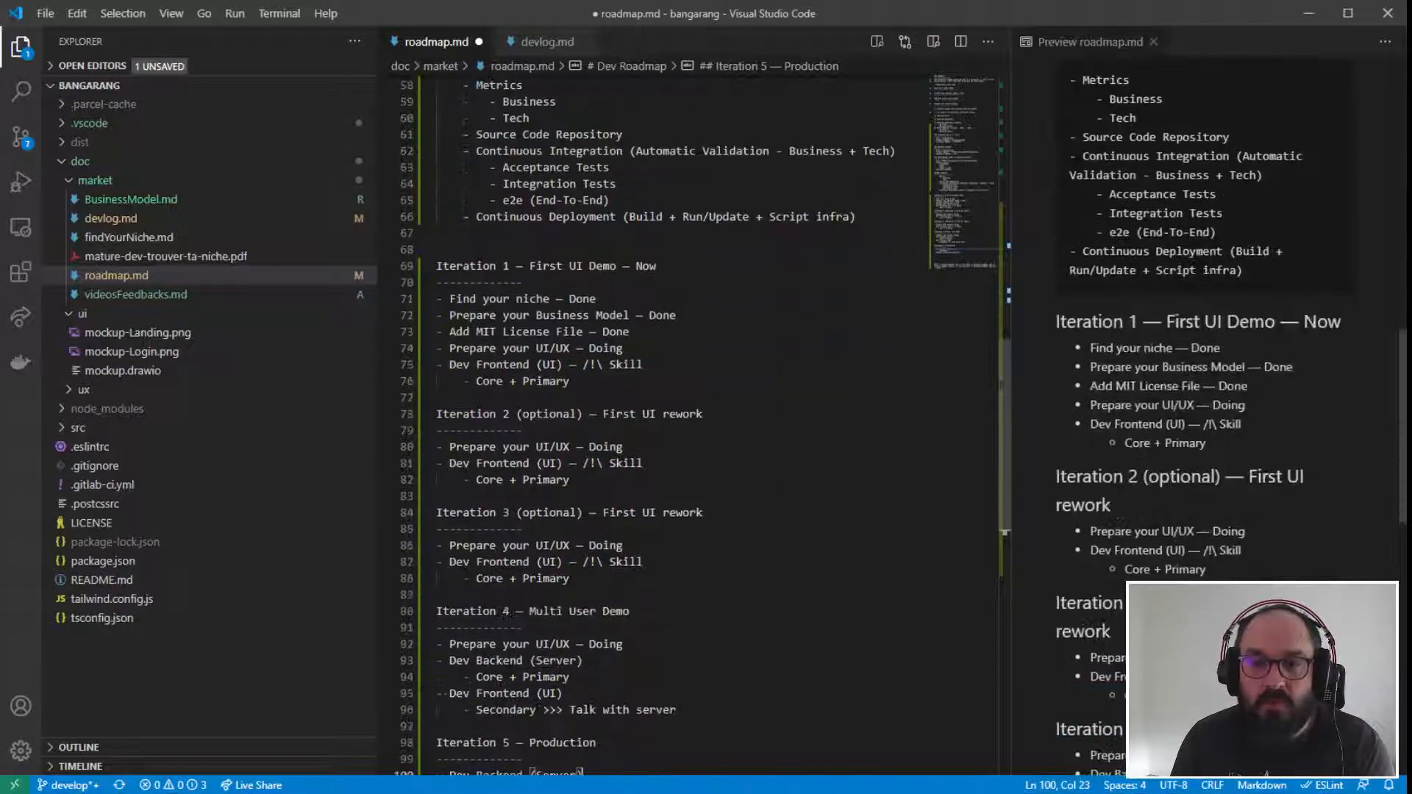
left_click_drag(436, 266, 573, 578)
left_click(643, 561)
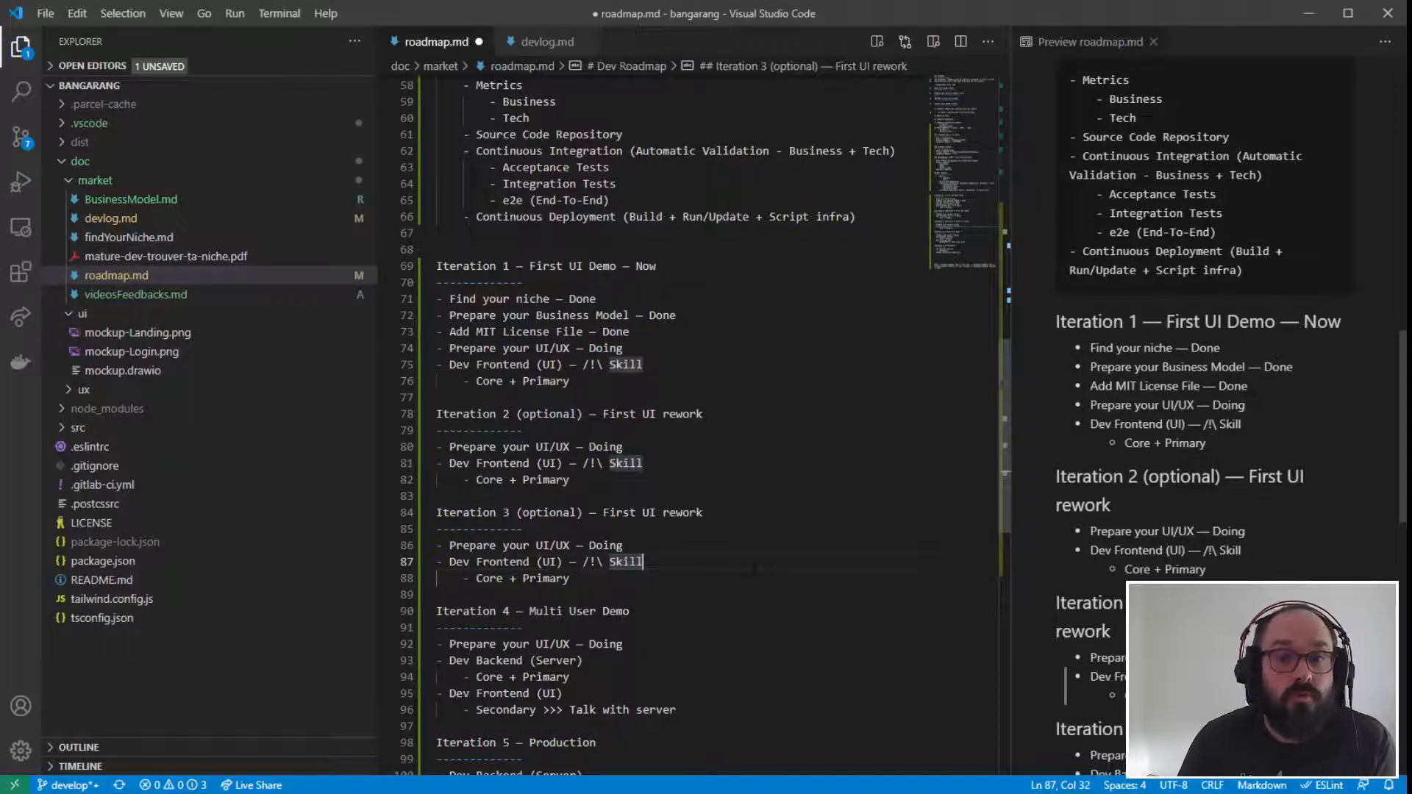
left_click_drag(436, 266, 570, 381)
left_click(570, 380)
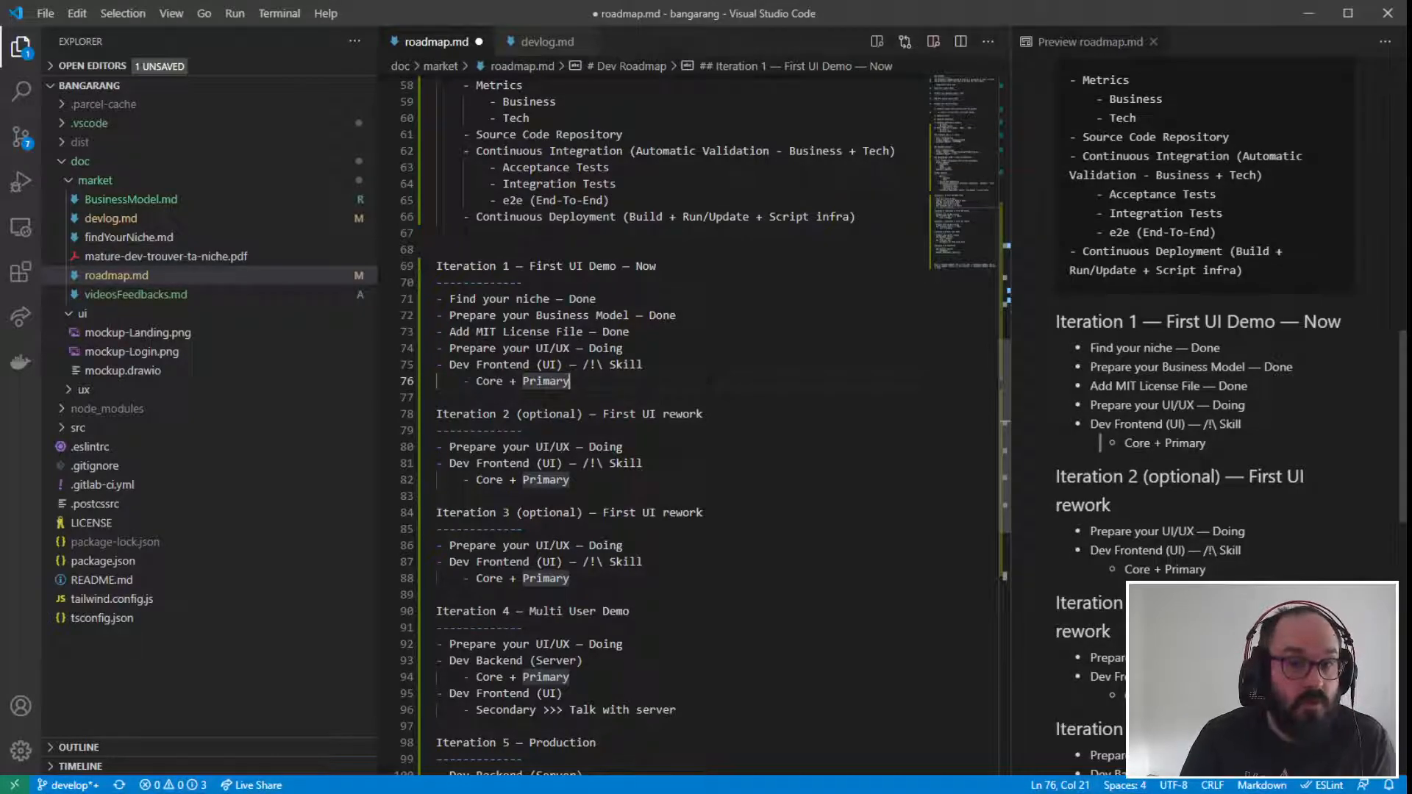
left_click(623, 348)
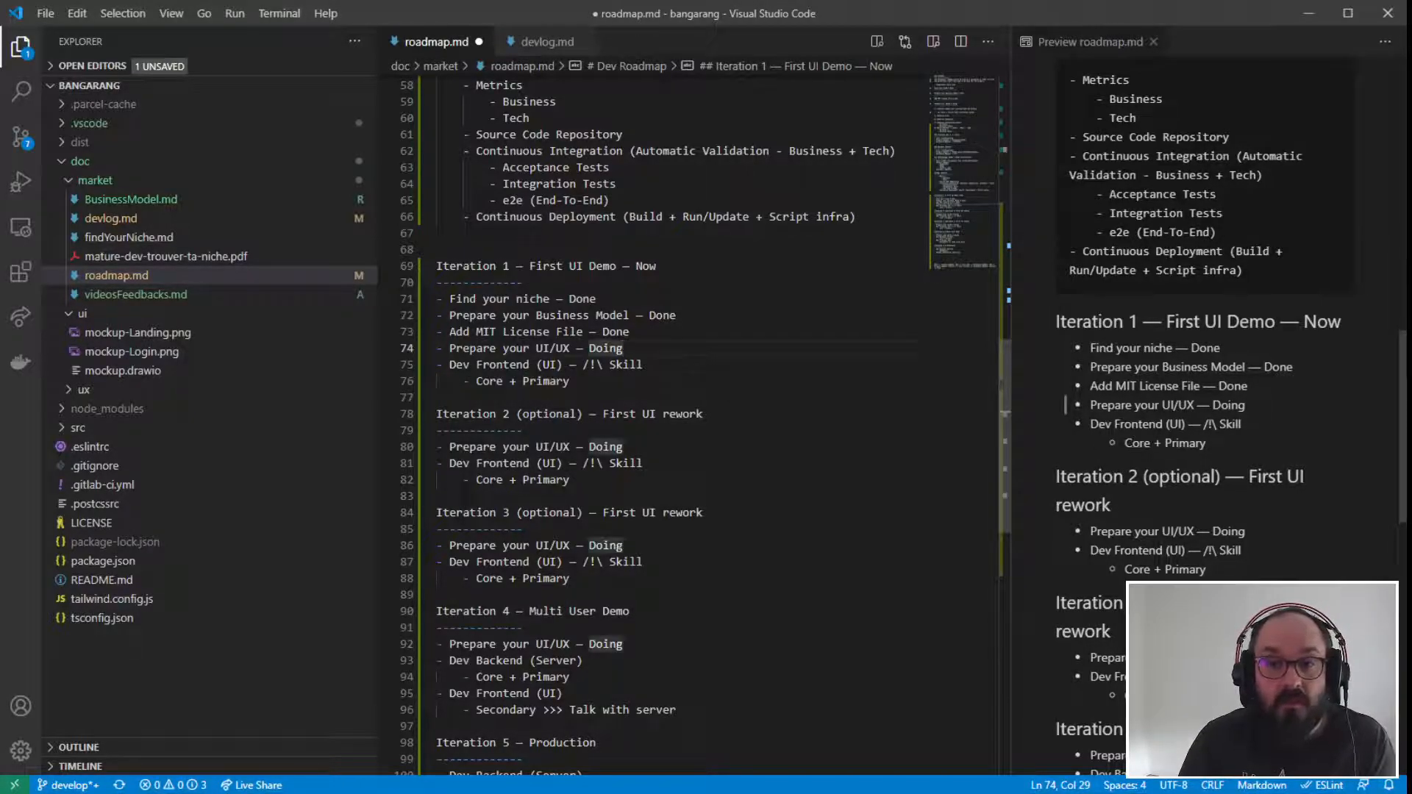
left_click_drag(437, 250, 571, 381)
left_click(570, 381)
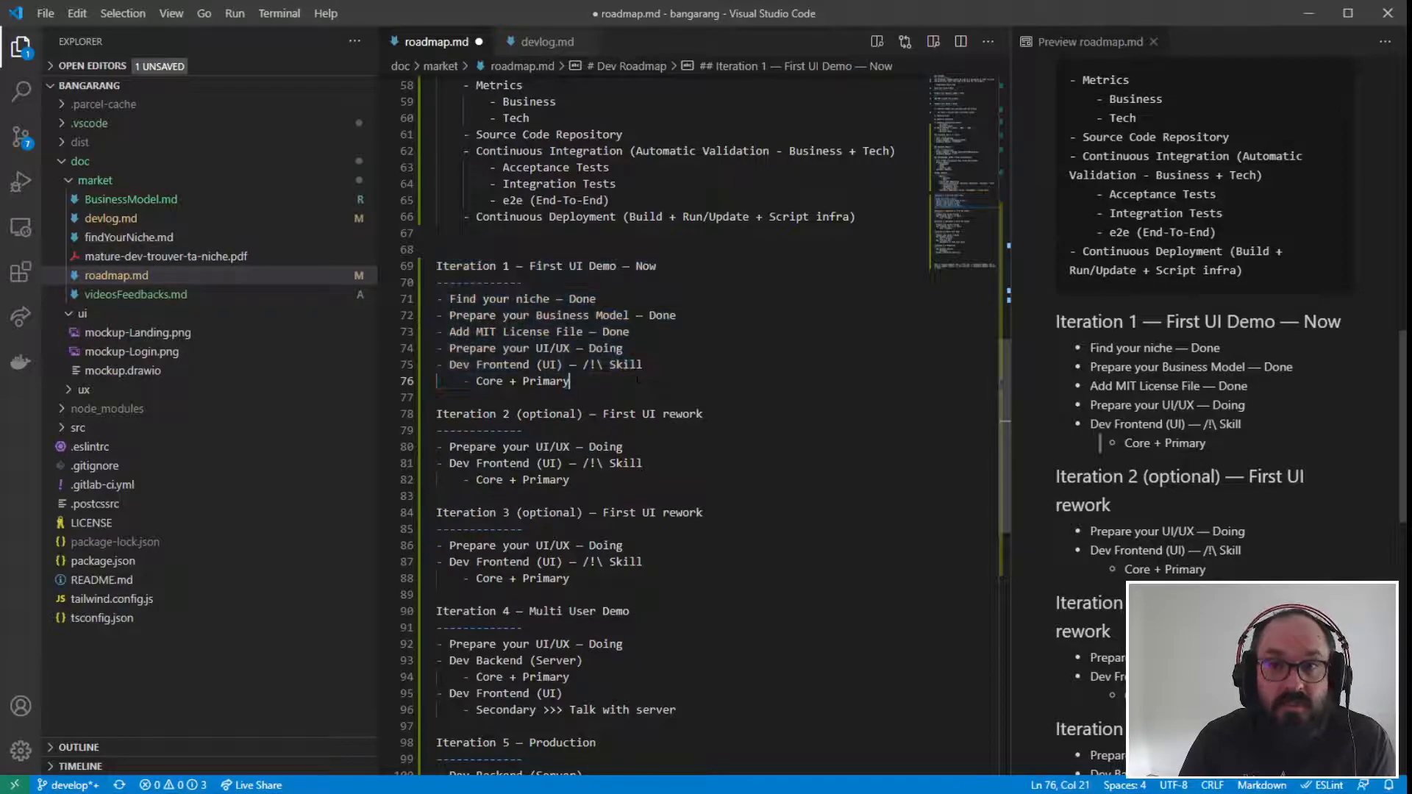
scroll(661, 412, "up", 6)
scroll(662, 411, "up", 1)
scroll(661, 412, "down", 2)
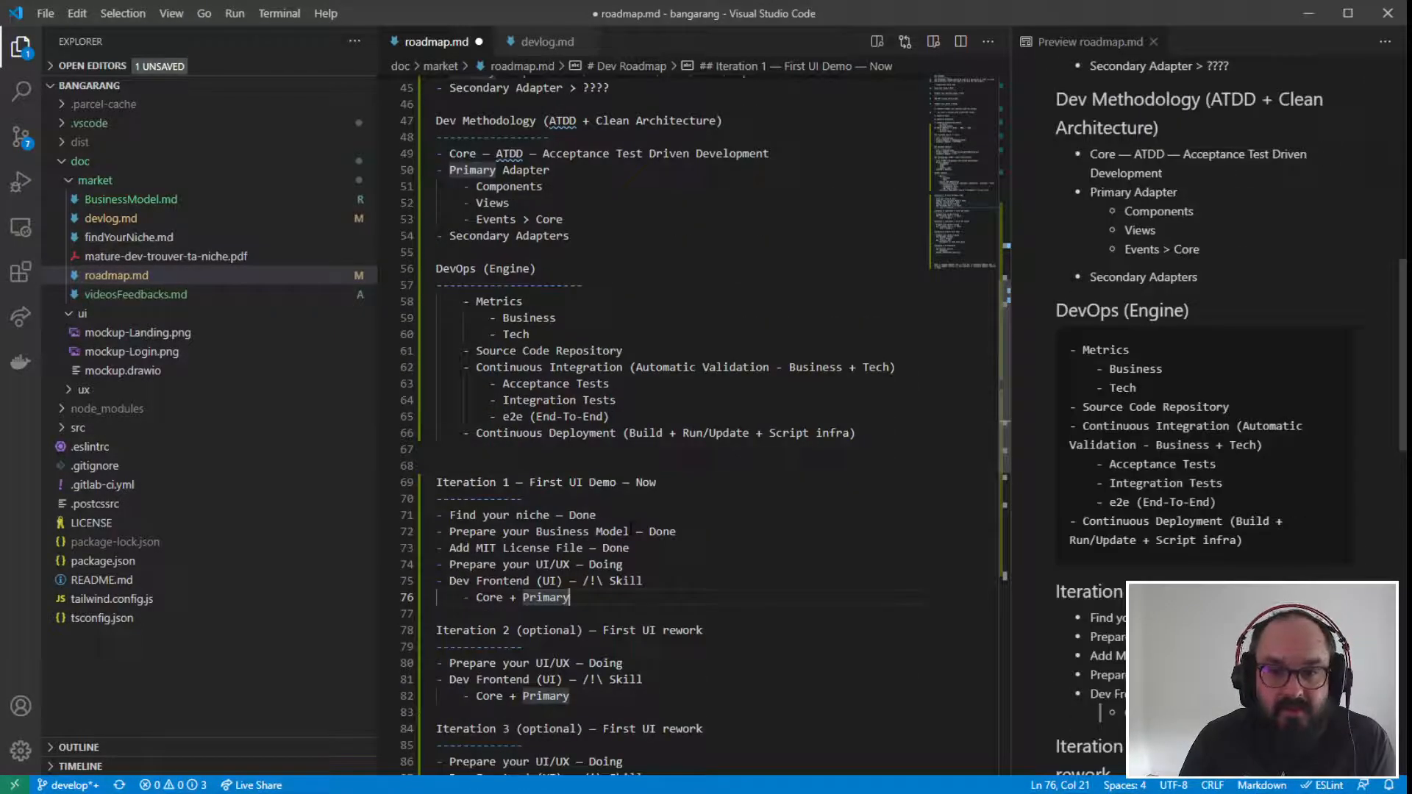
left_click_drag(623, 564, 437, 564)
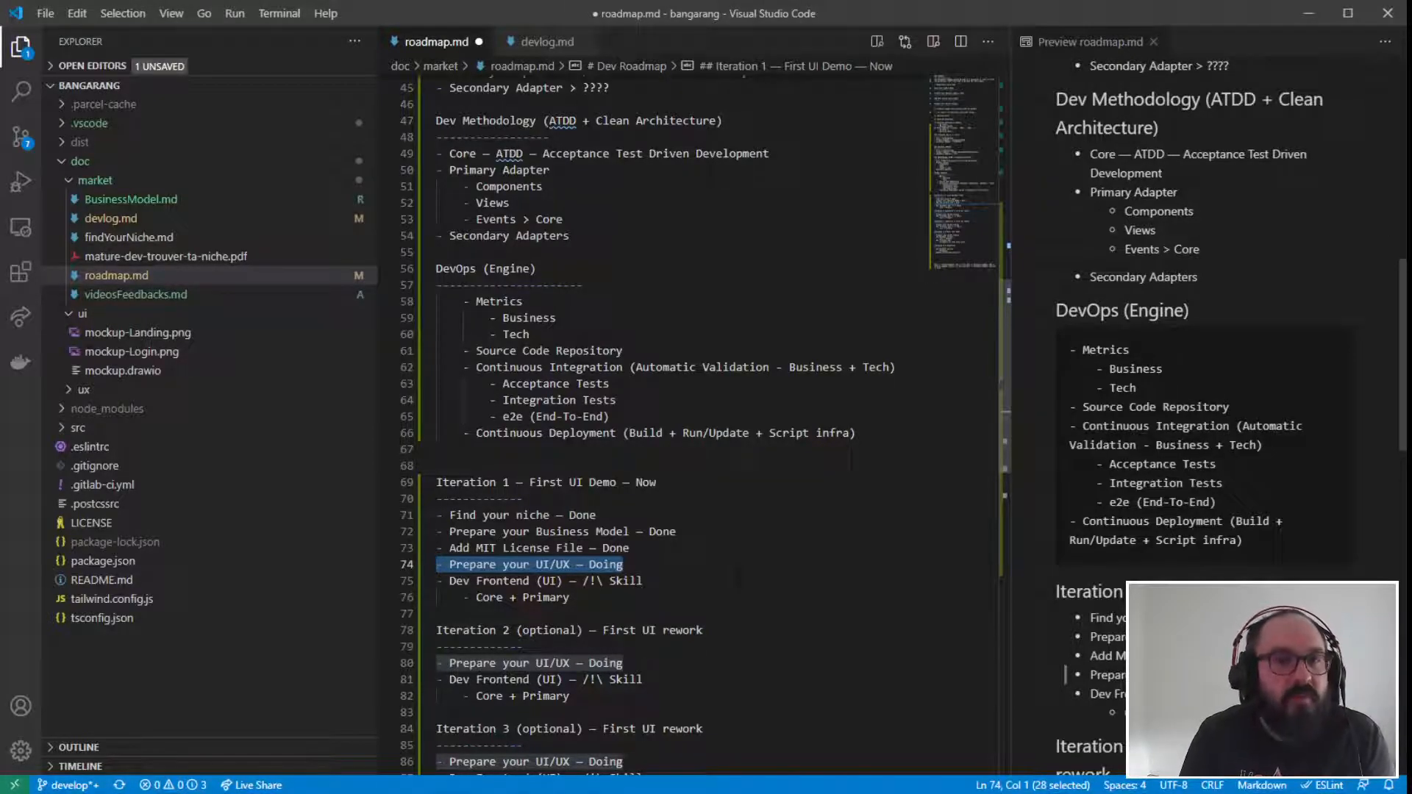
left_click_drag(590, 598, 430, 472)
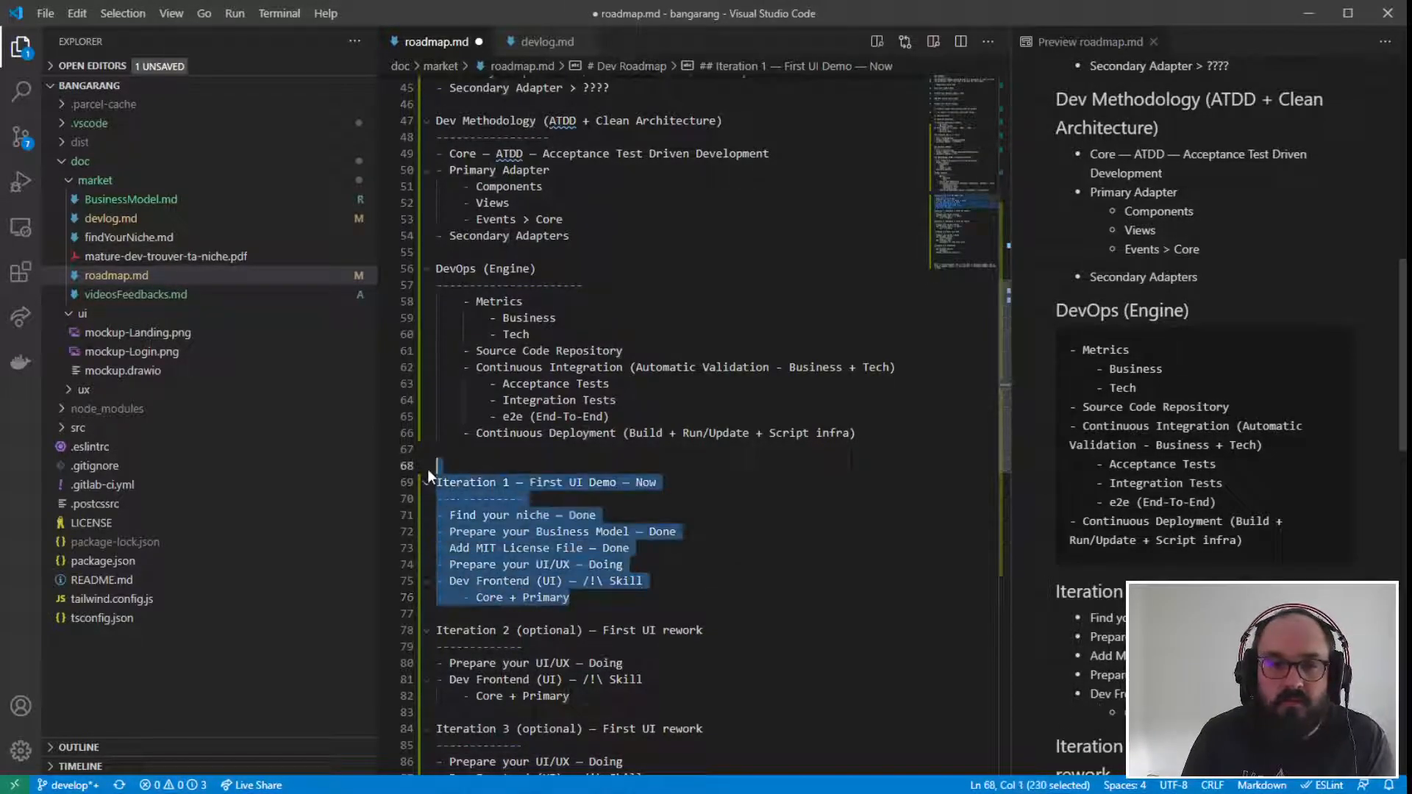
left_click(630, 509)
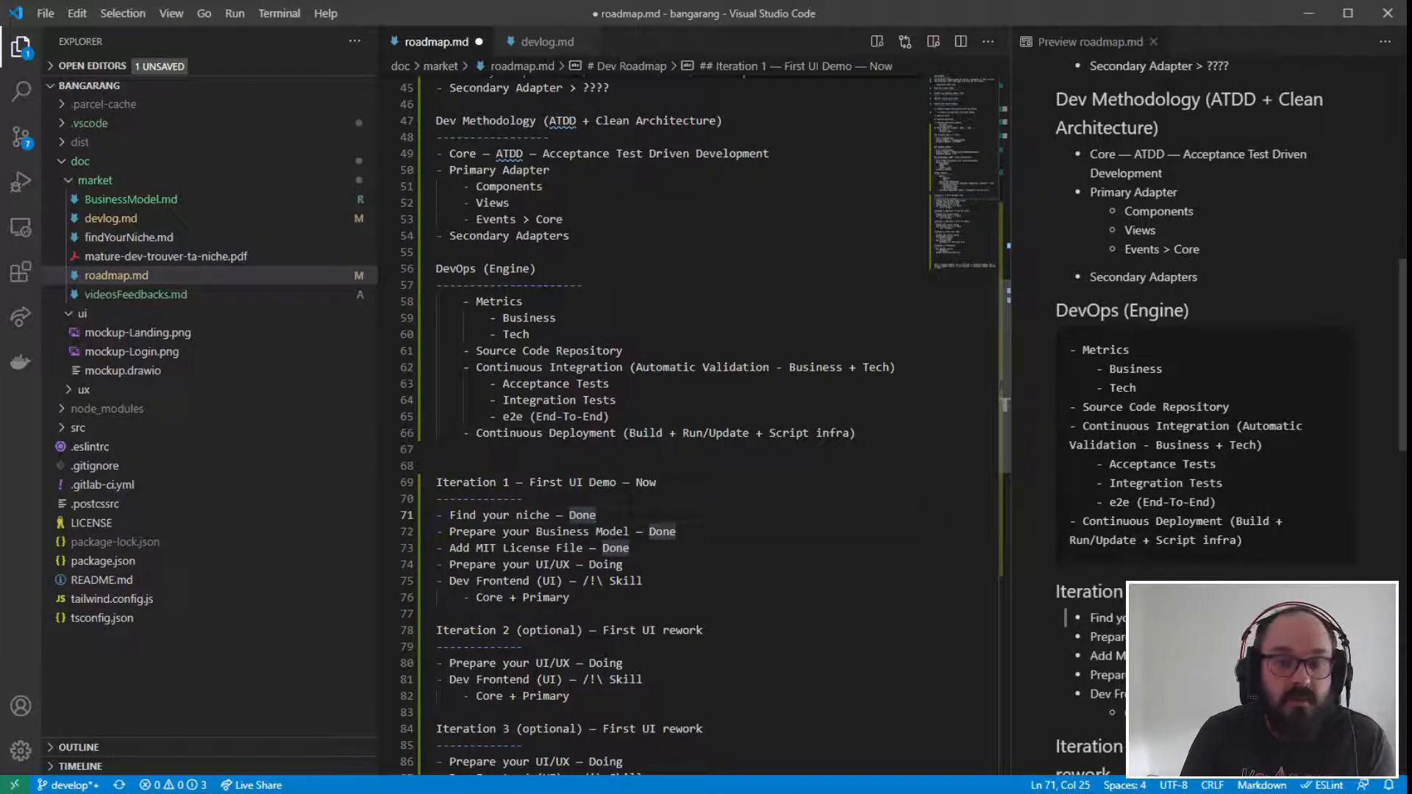
left_click(627, 565)
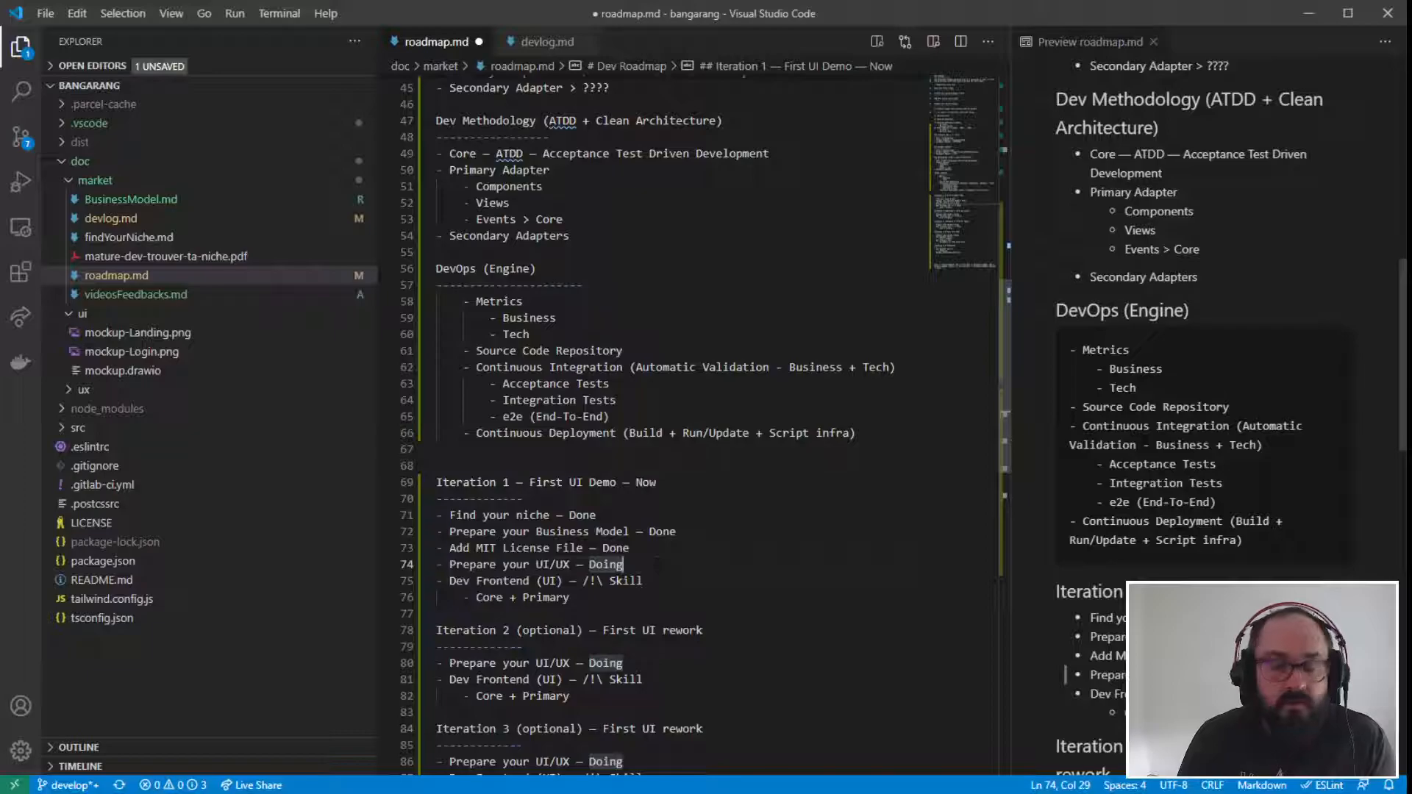
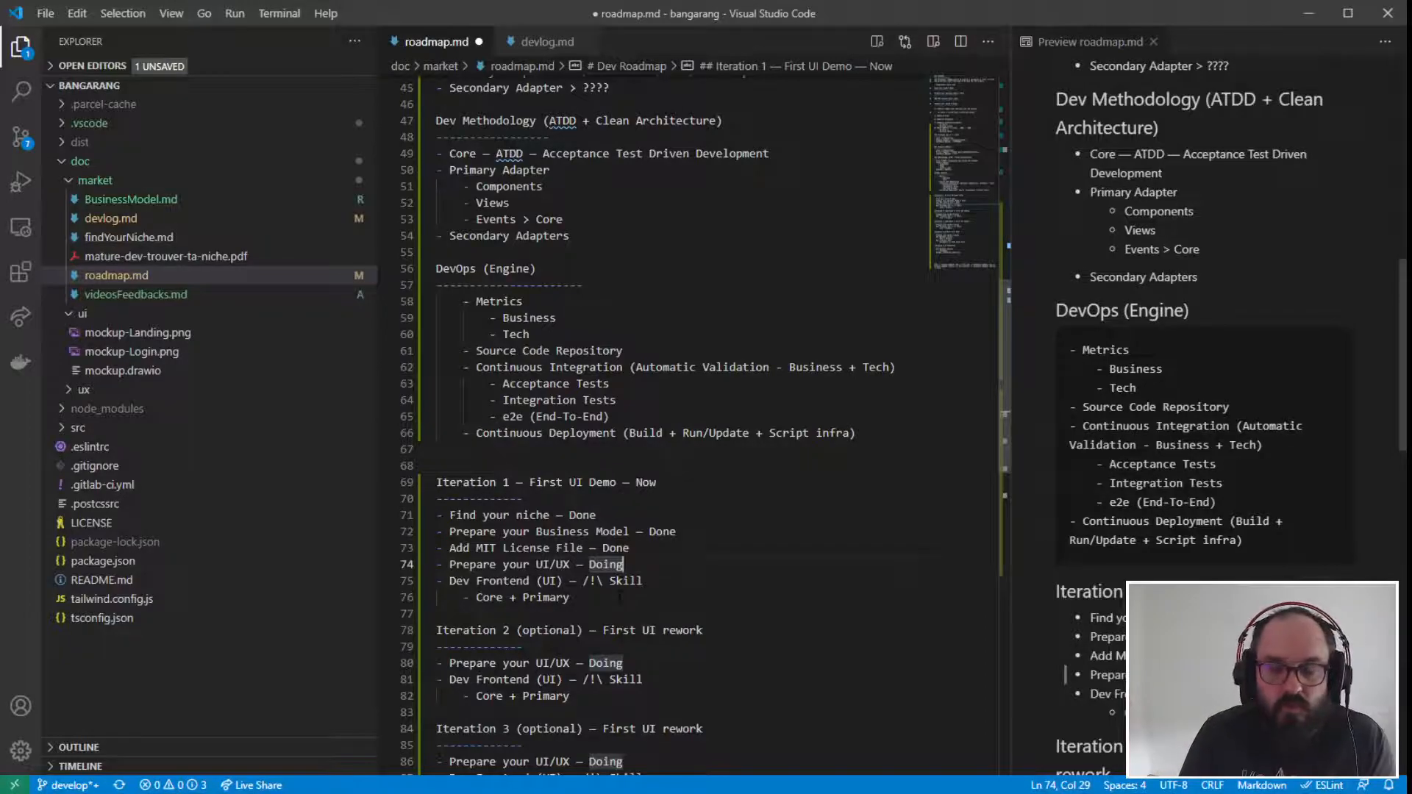
- Review the Iteration 1 section of the roadmap, highlighting it from the "First UI Demo" heading to its "Core + Primary" sub-item
left_click_drag(620, 600, 461, 500)
left_click(627, 565)
left_click_drag(716, 580, 408, 482)
left_click(522, 498)
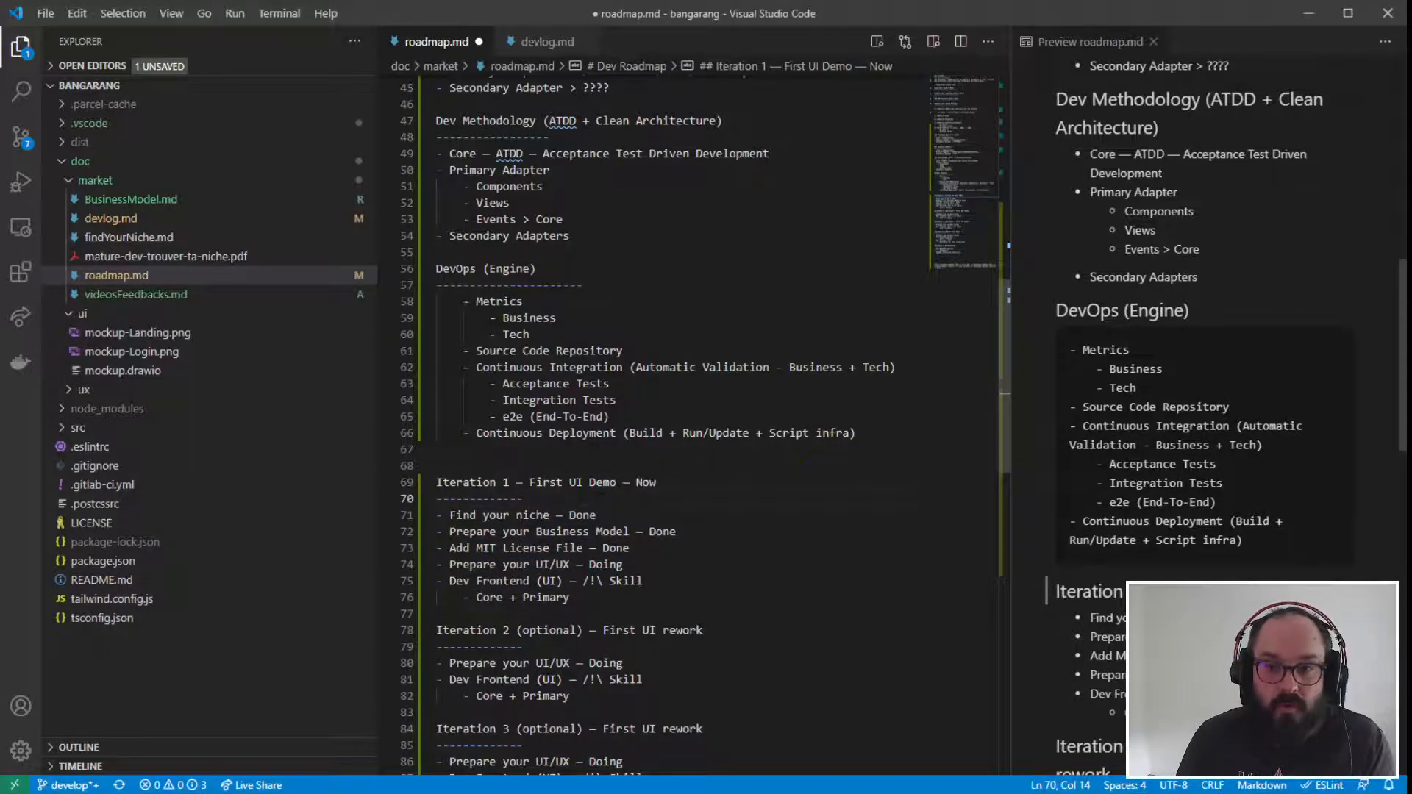
scroll(523, 499, "down", 1)
left_click(444, 439)
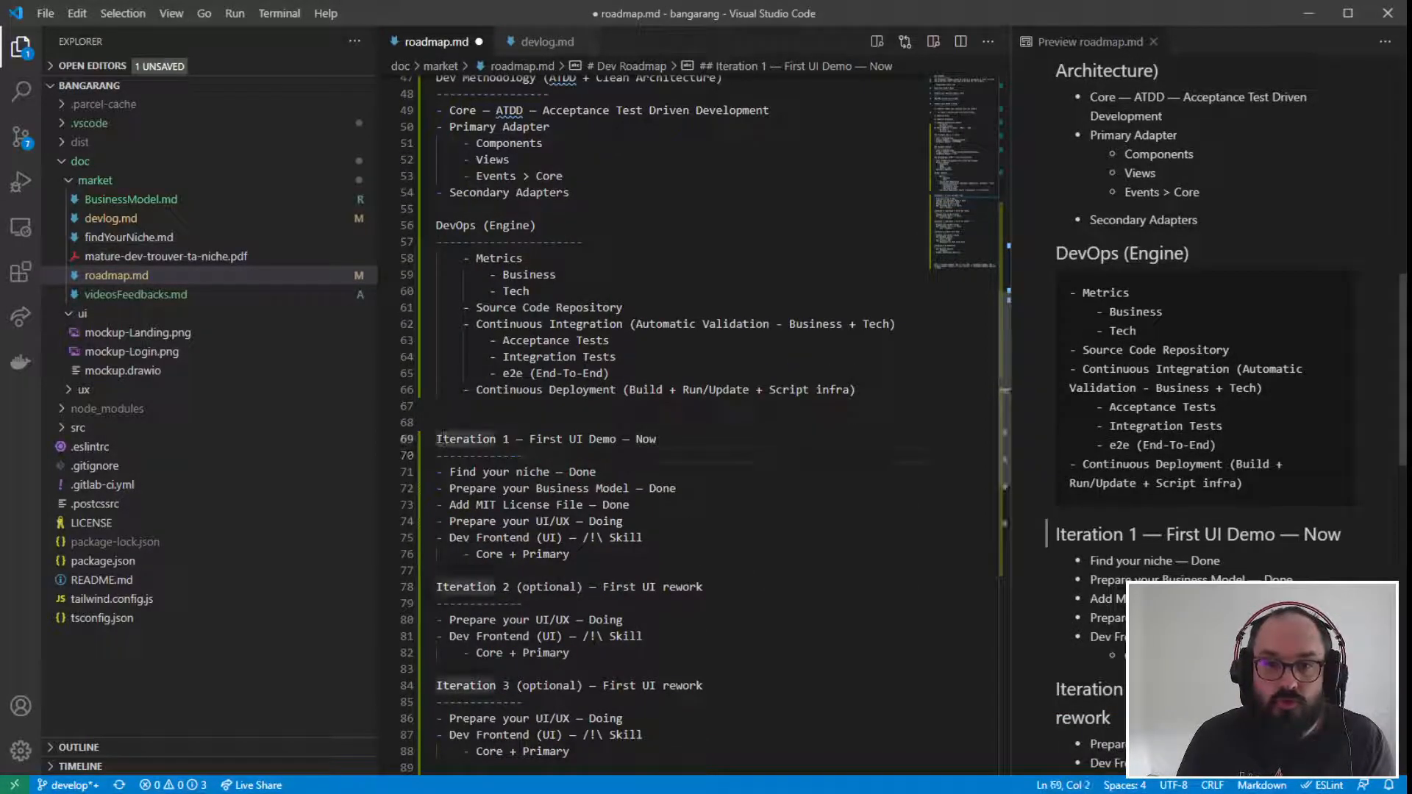
left_click_drag(437, 439, 630, 557)
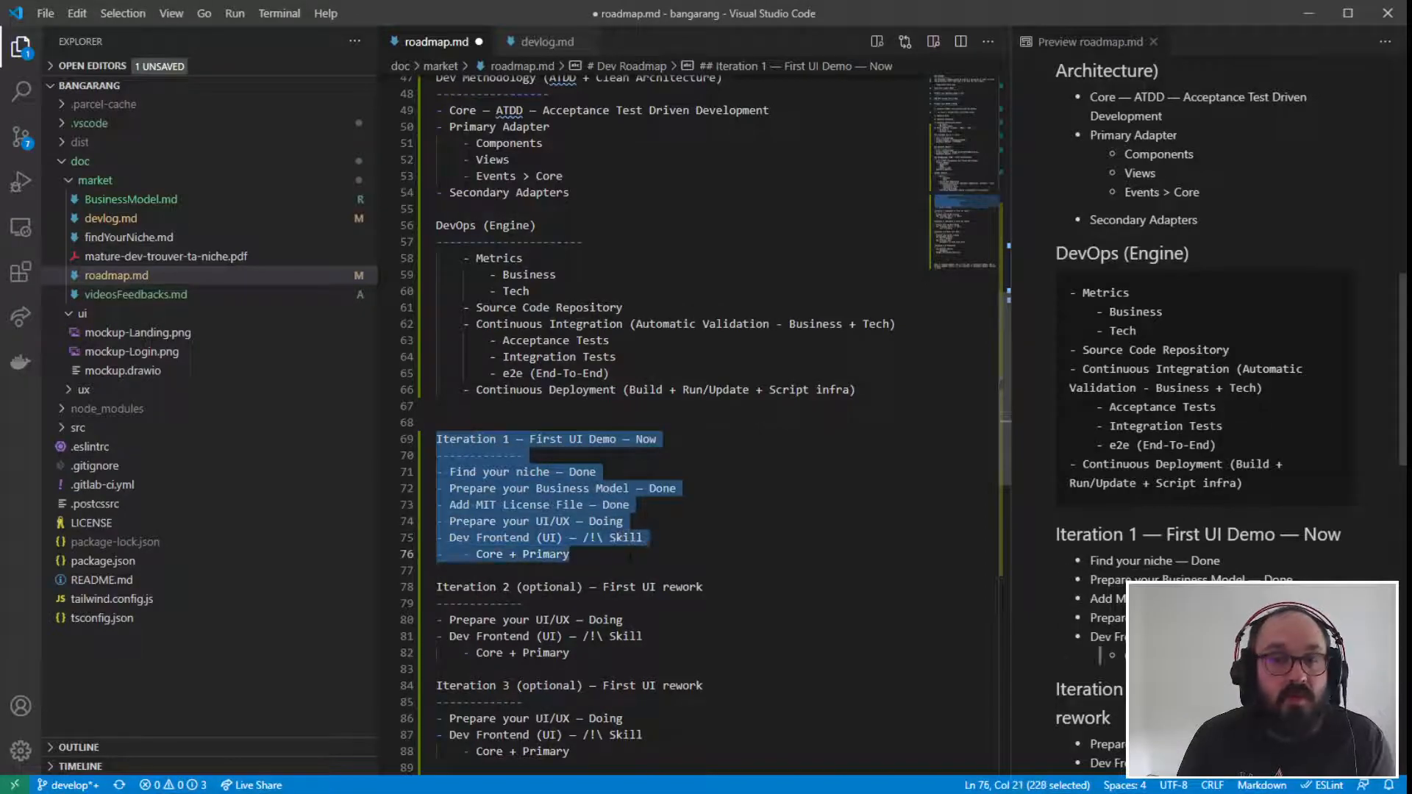
left_click(796, 505)
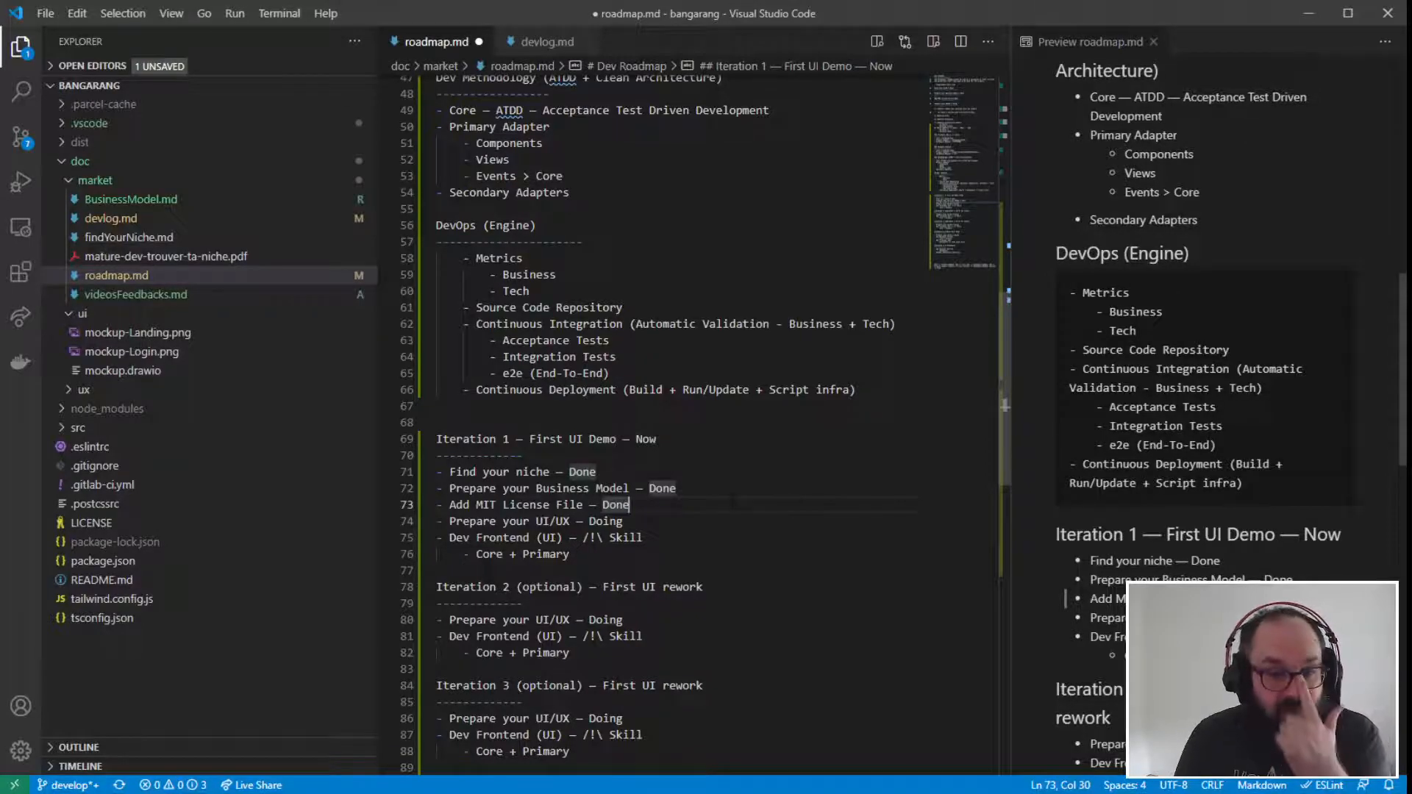
left_click_drag(633, 555, 437, 439)
left_click(522, 456)
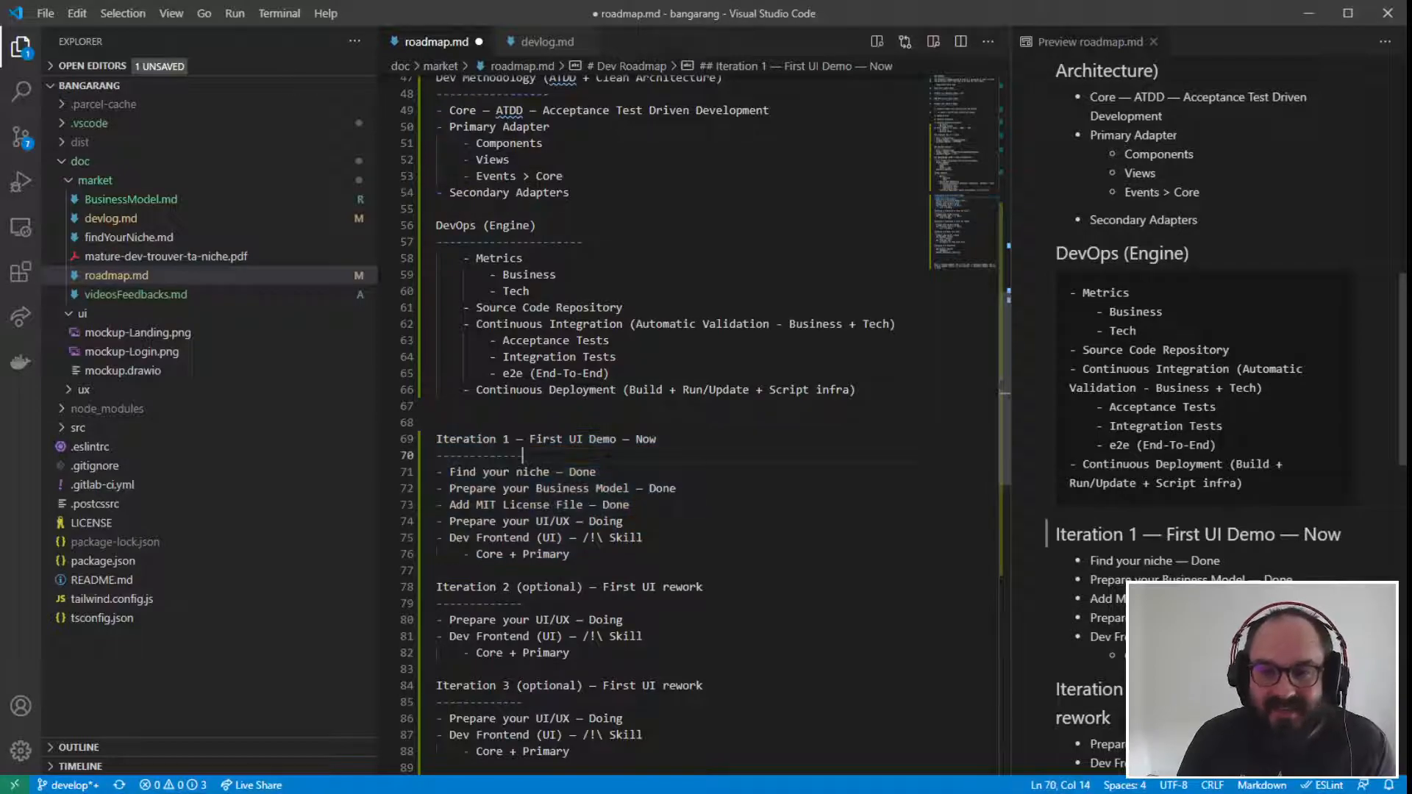
left_click(711, 554)
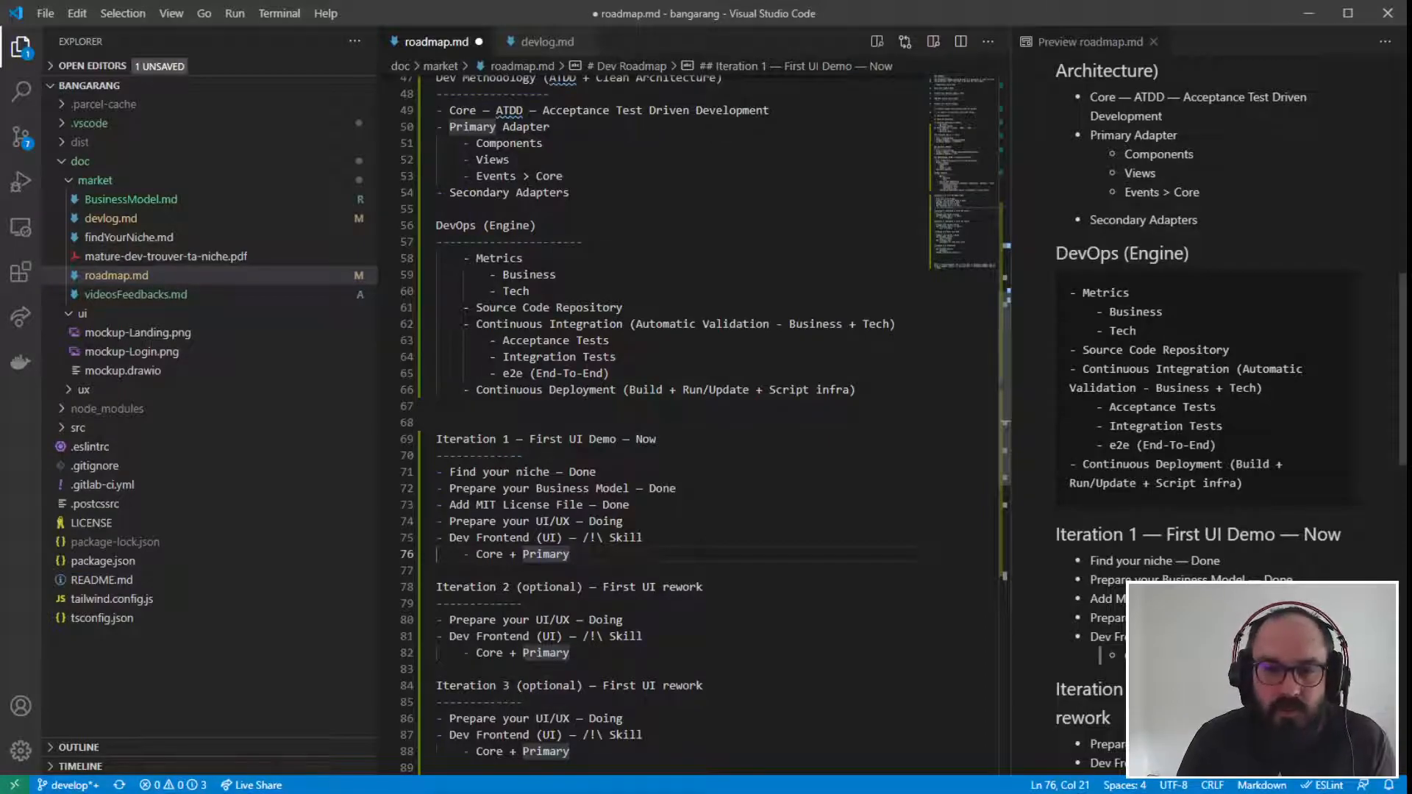
- Review the whole iteration plan from Iteration 1 to Iteration 5, highlighting the sections as one block
scroll(662, 426, "down", 2)
scroll(662, 427, "down", 1)
left_click(456, 310)
left_click_drag(456, 309, 583, 603)
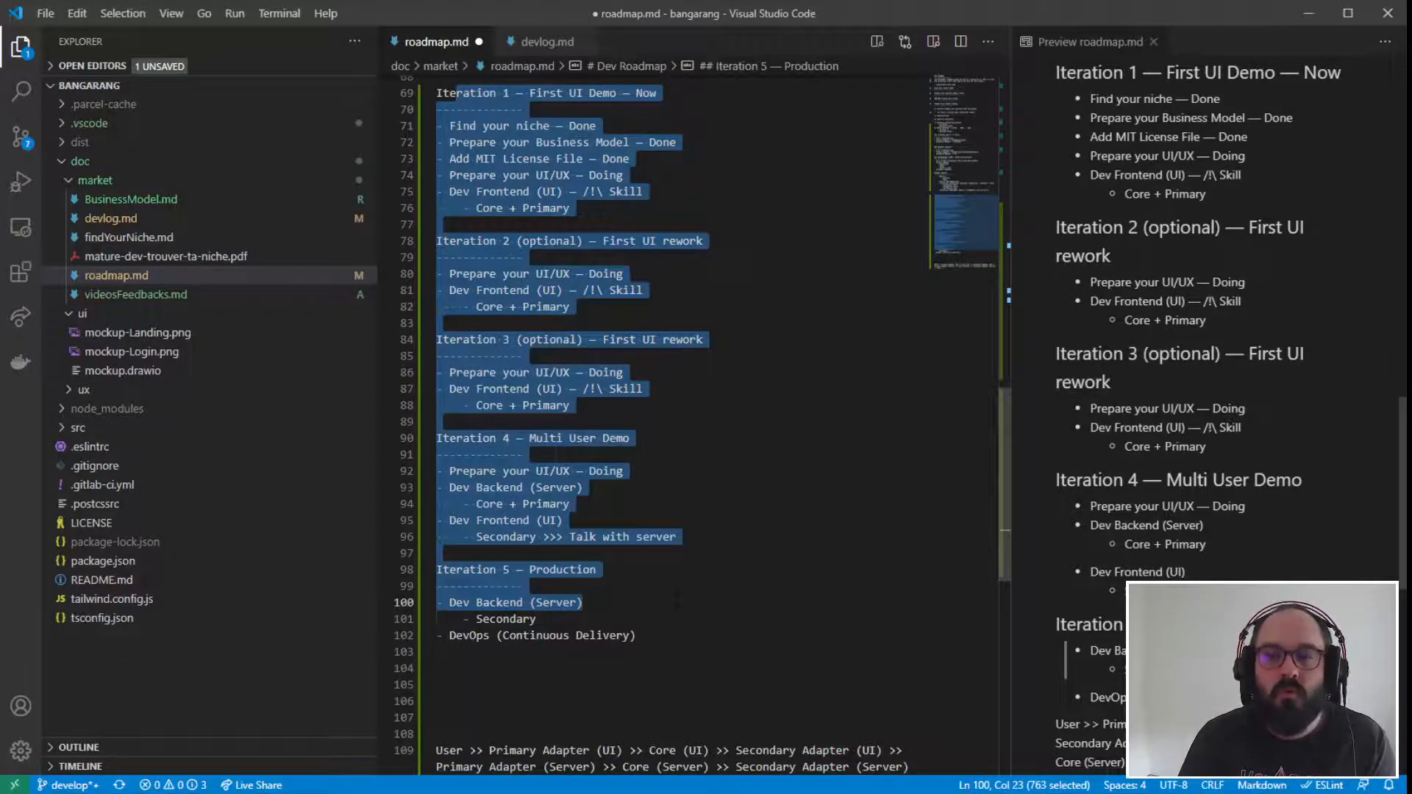
scroll(676, 602, "up", 3)
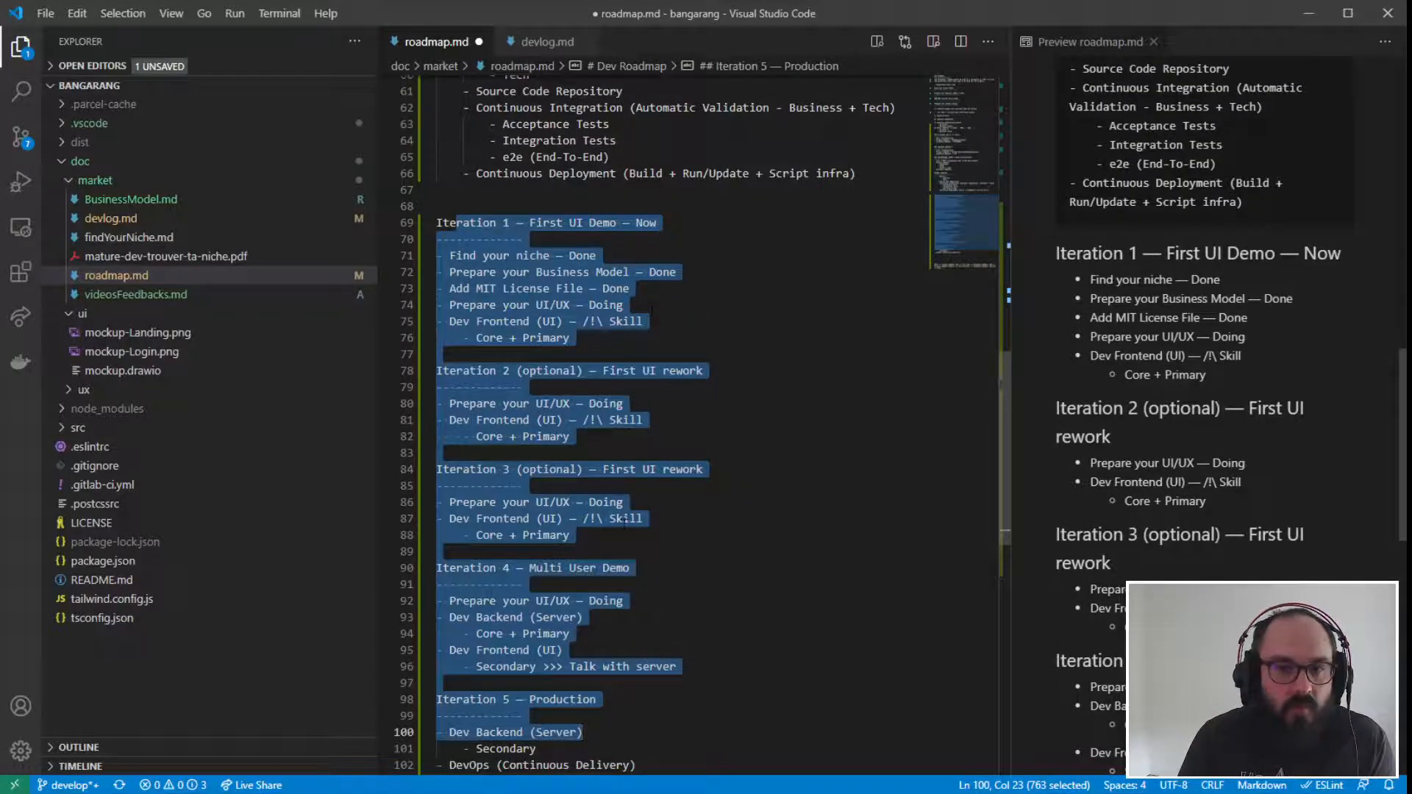
scroll(651, 669, "down", 2)
left_click(699, 581)
scroll(699, 581, "down", 3)
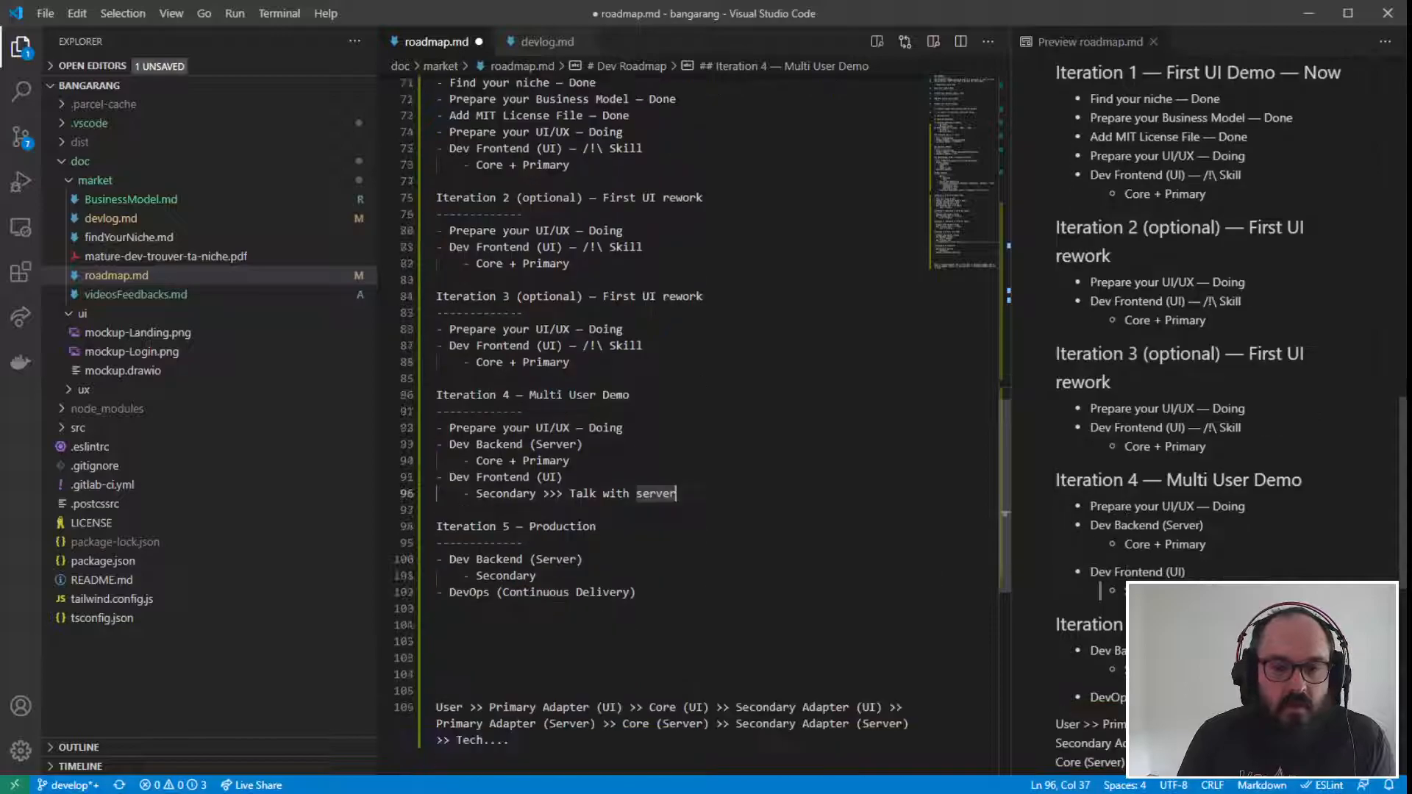
left_click_drag(536, 533, 437, 154)
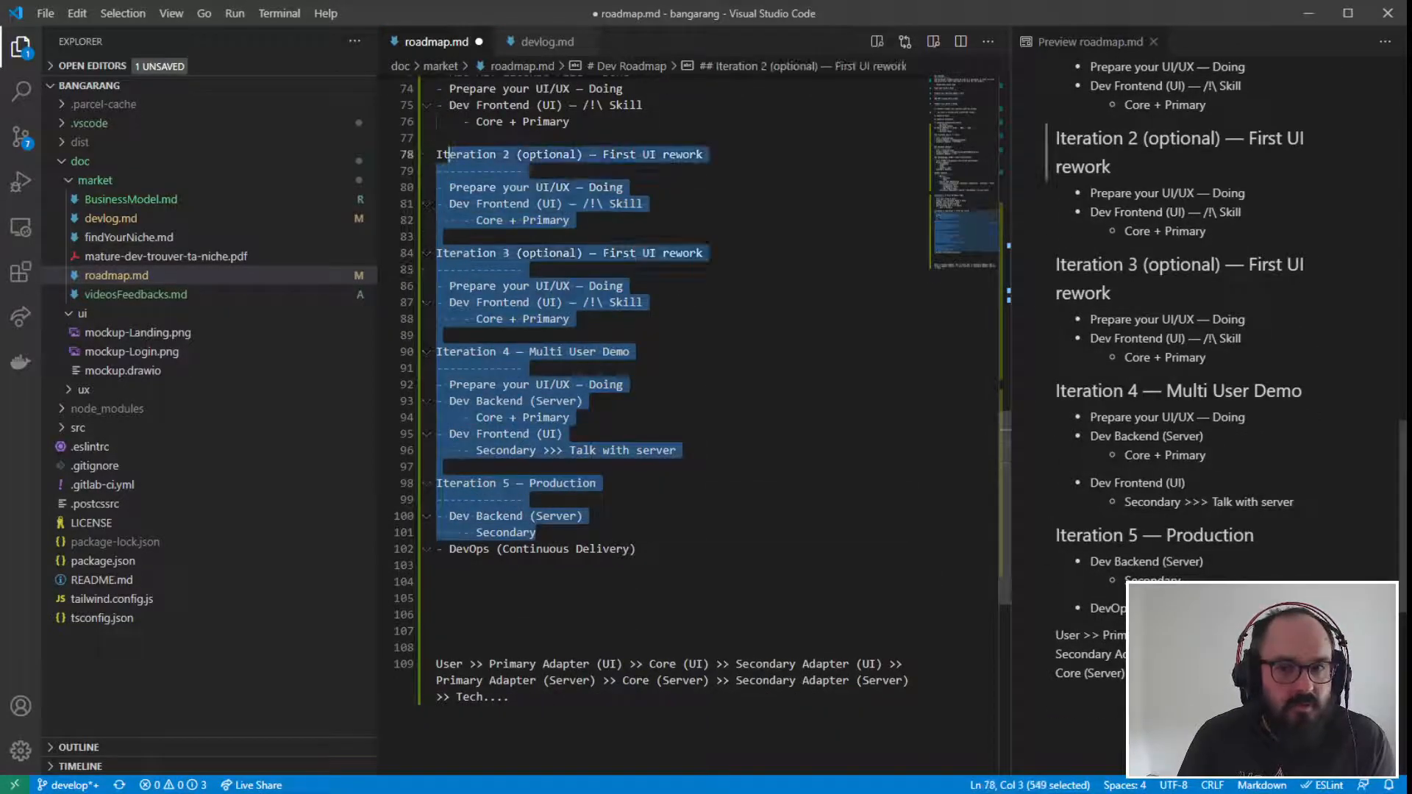
left_click(625, 384)
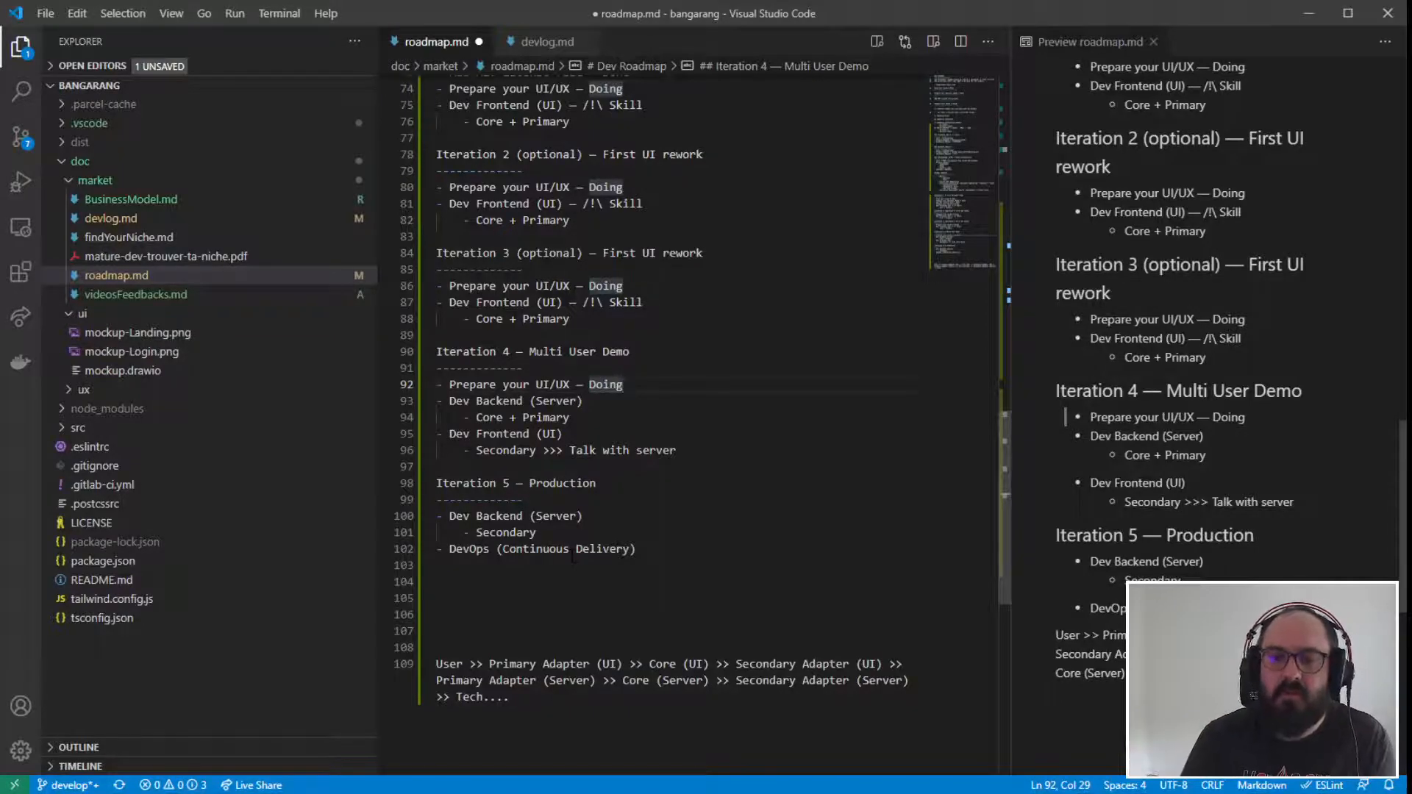
- Examine the "Iteration 5 - Production" section, highlighting its Dev Backend and DevOps items, and check the adapter chain line below it
left_click_drag(636, 549, 396, 470)
left_click(603, 516)
left_click_drag(548, 565, 383, 479)
left_click(708, 560)
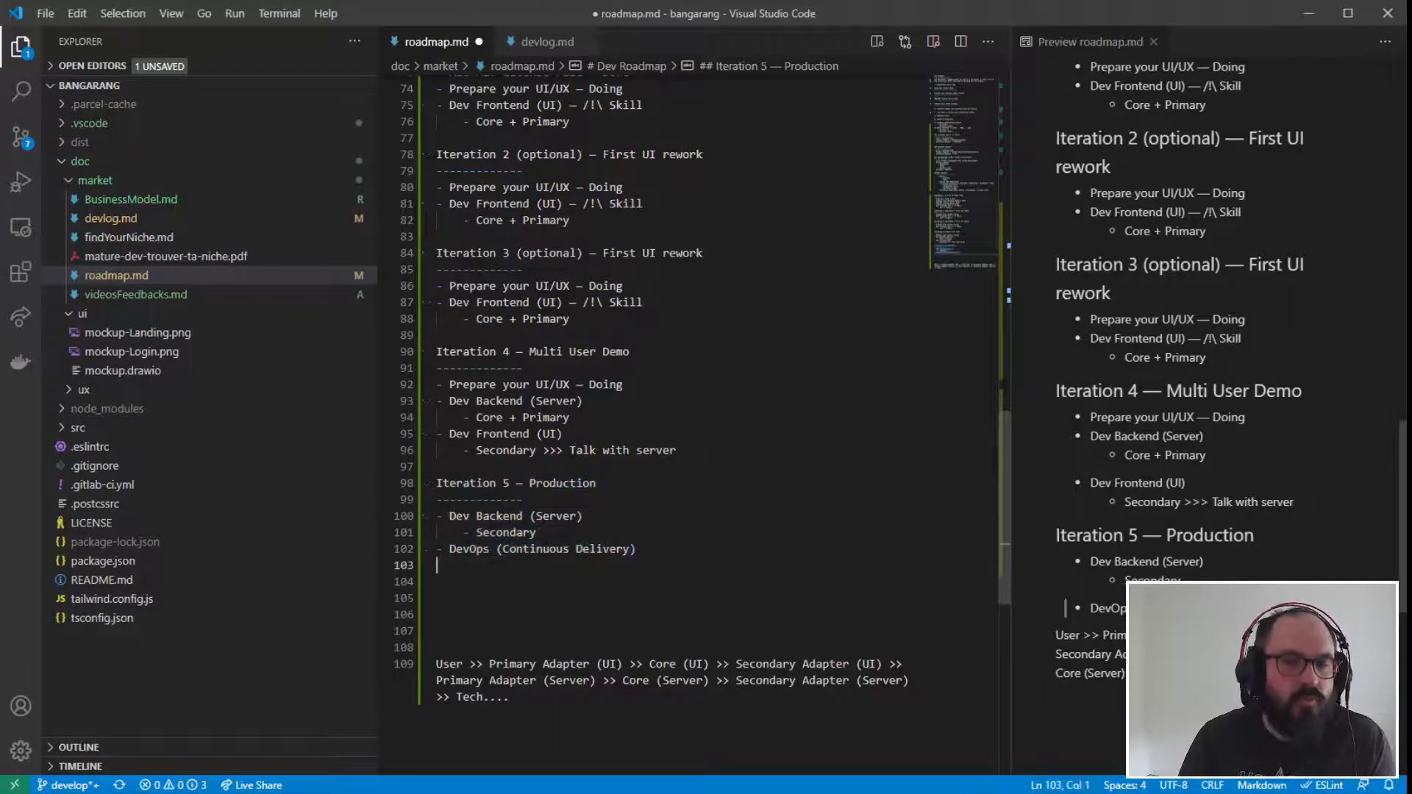
left_click(618, 664)
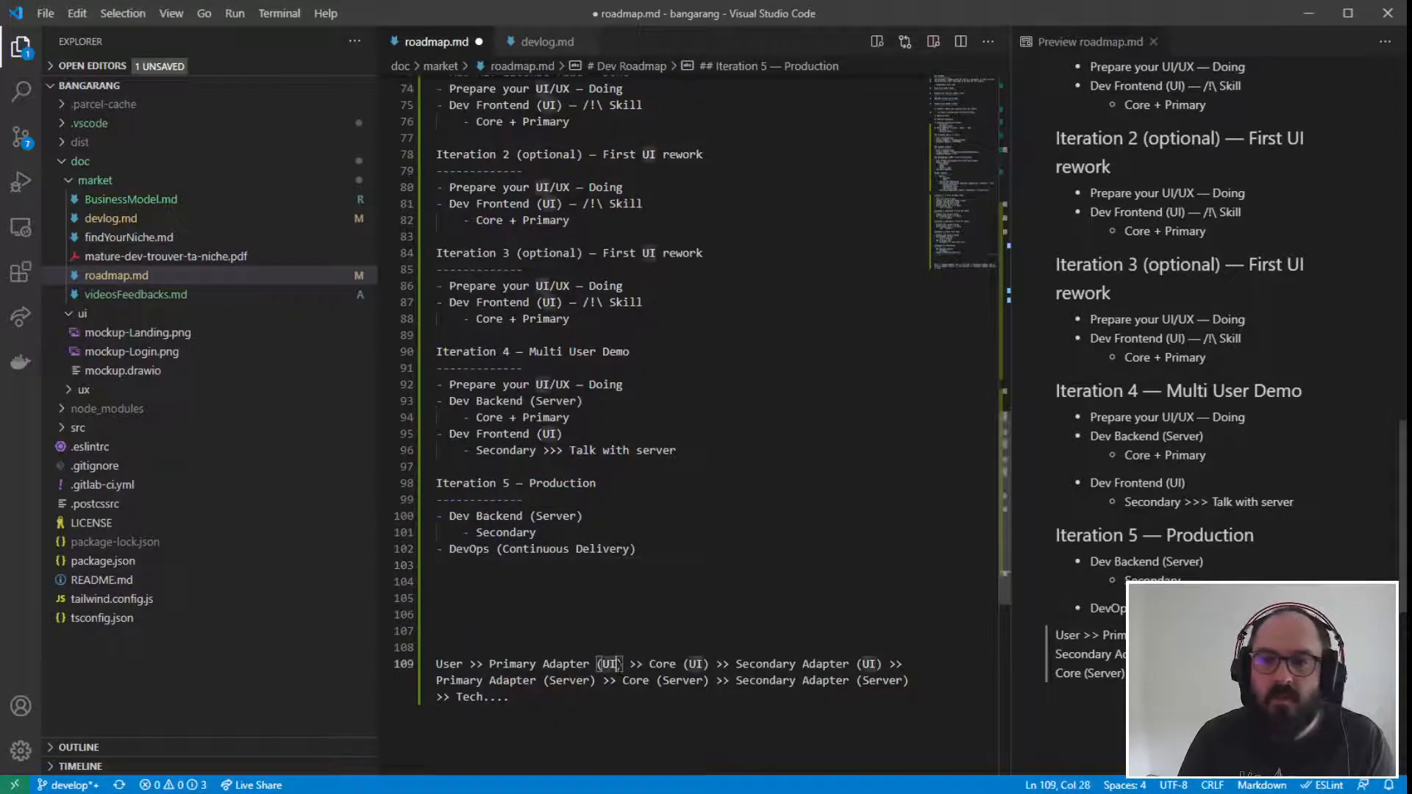
left_click(602, 598)
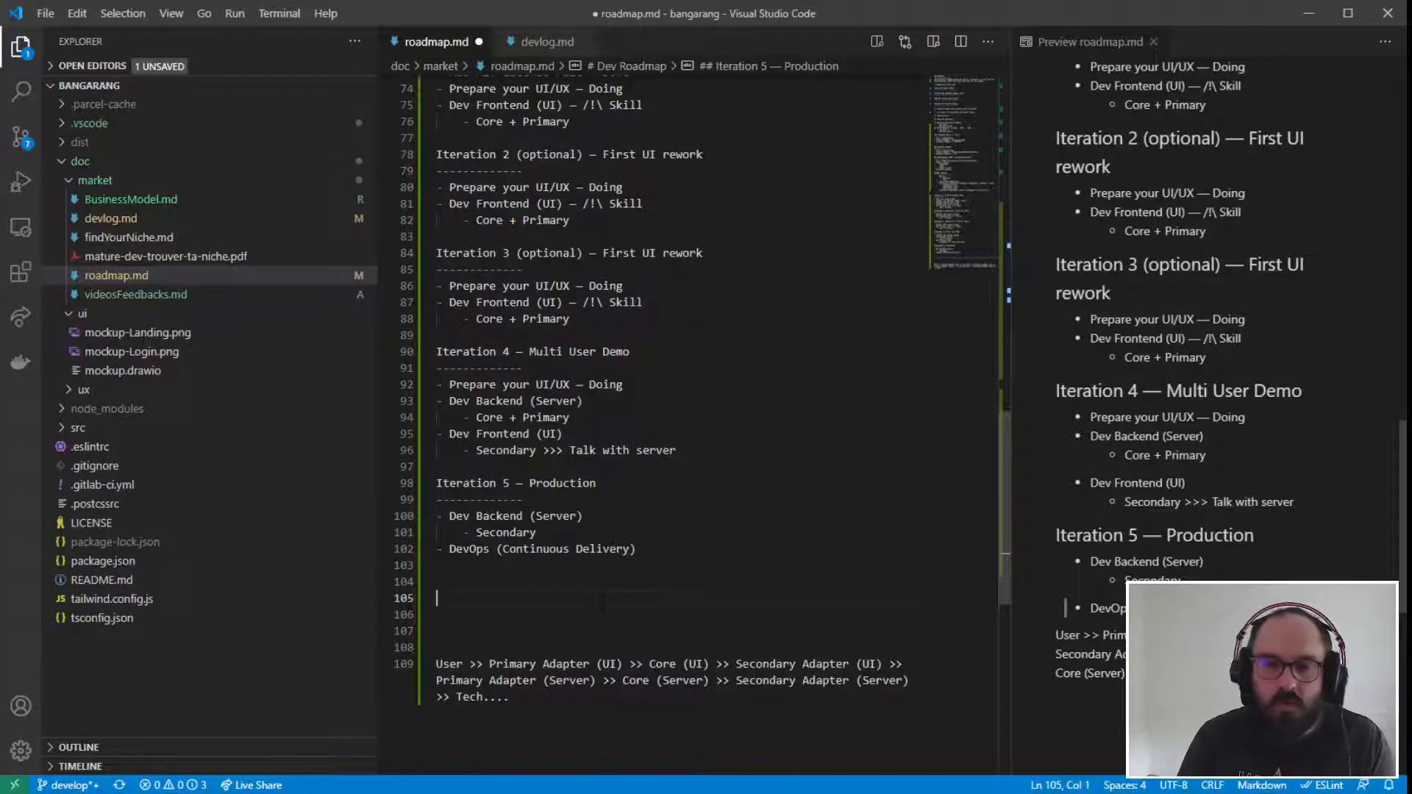
left_click_drag(364, 548, 362, 482)
left_click(667, 577)
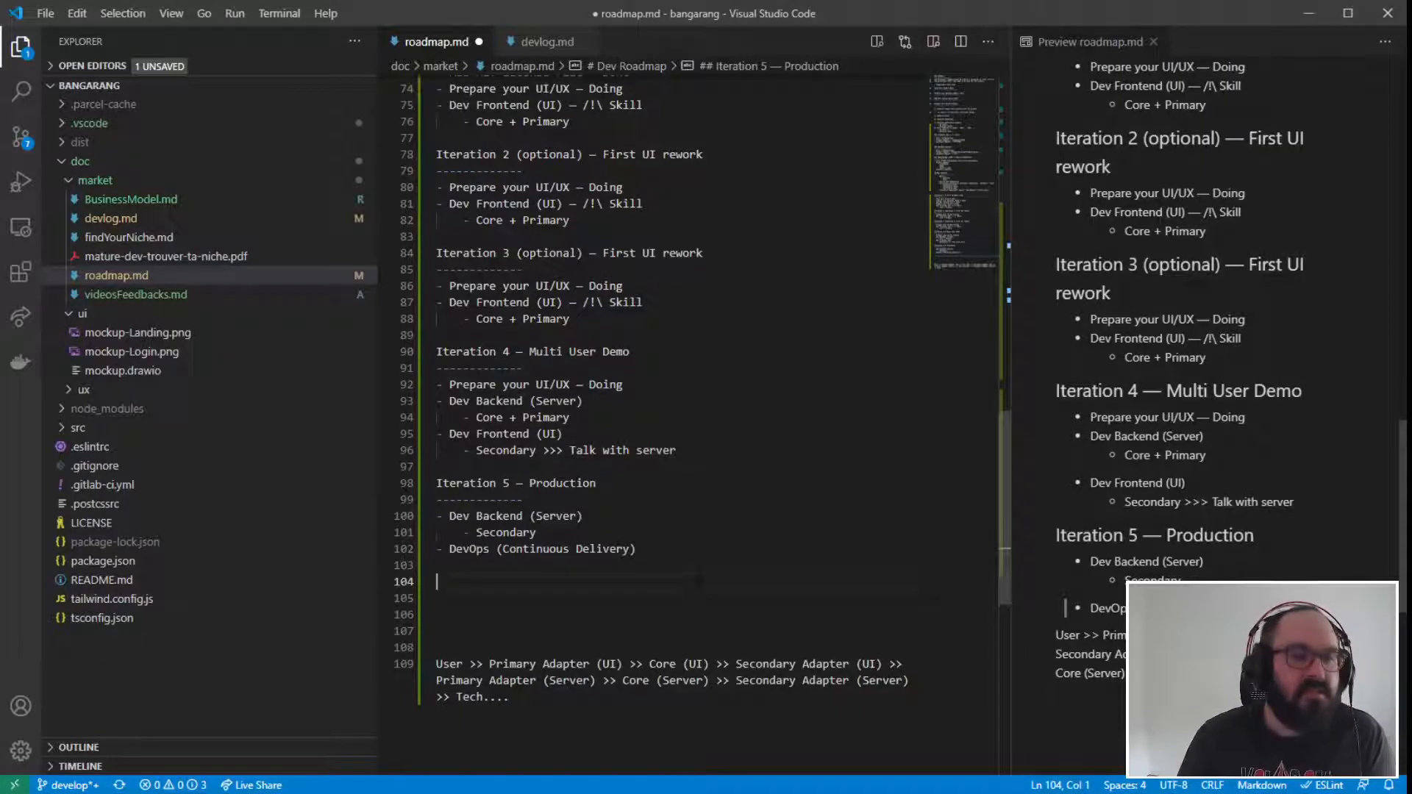
left_click_drag(638, 549, 335, 486)
- Review the optional Iterations 2 and 3 and the "Prepare your UI/UX" item under Iteration 1, highlighting each
scroll(662, 412, "up", 2)
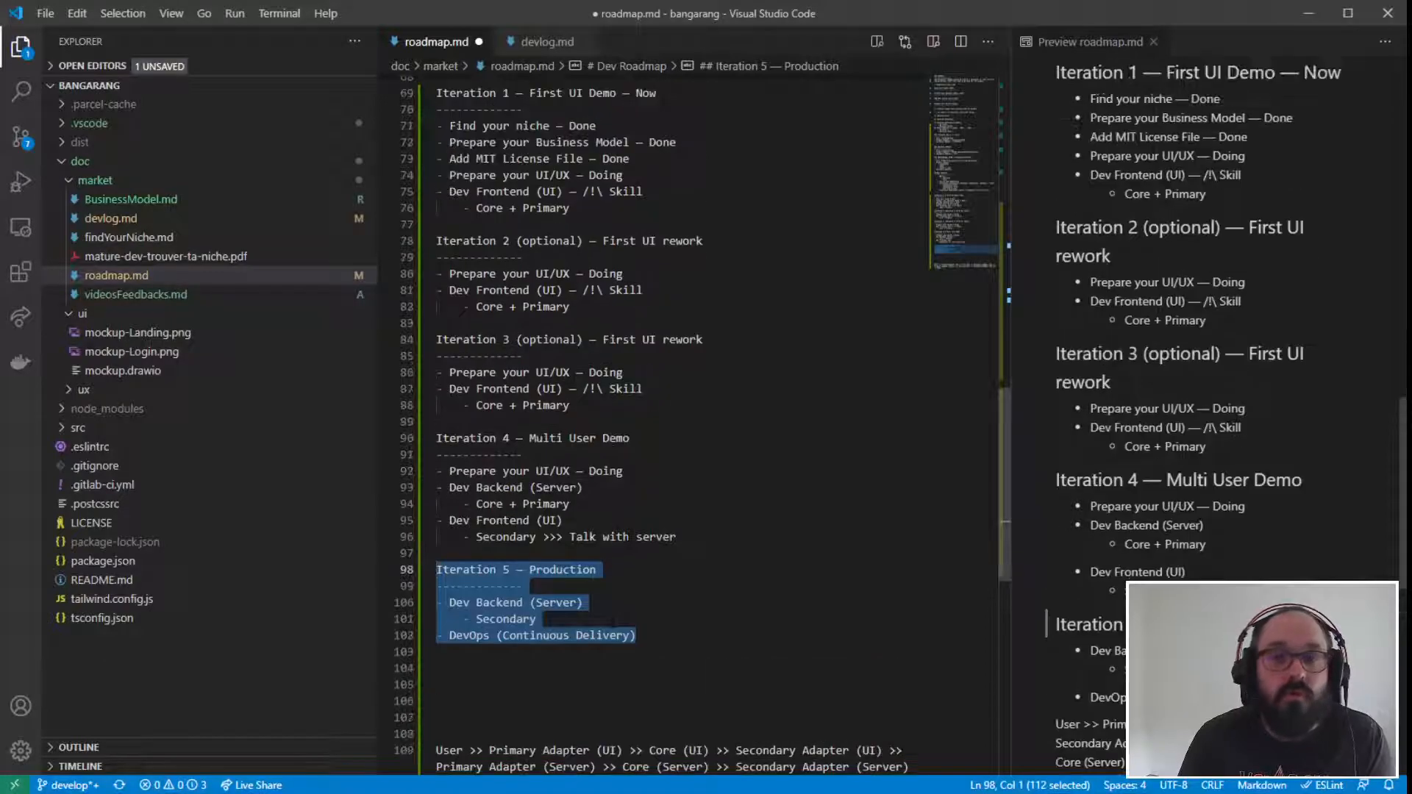
scroll(661, 412, "up", 2)
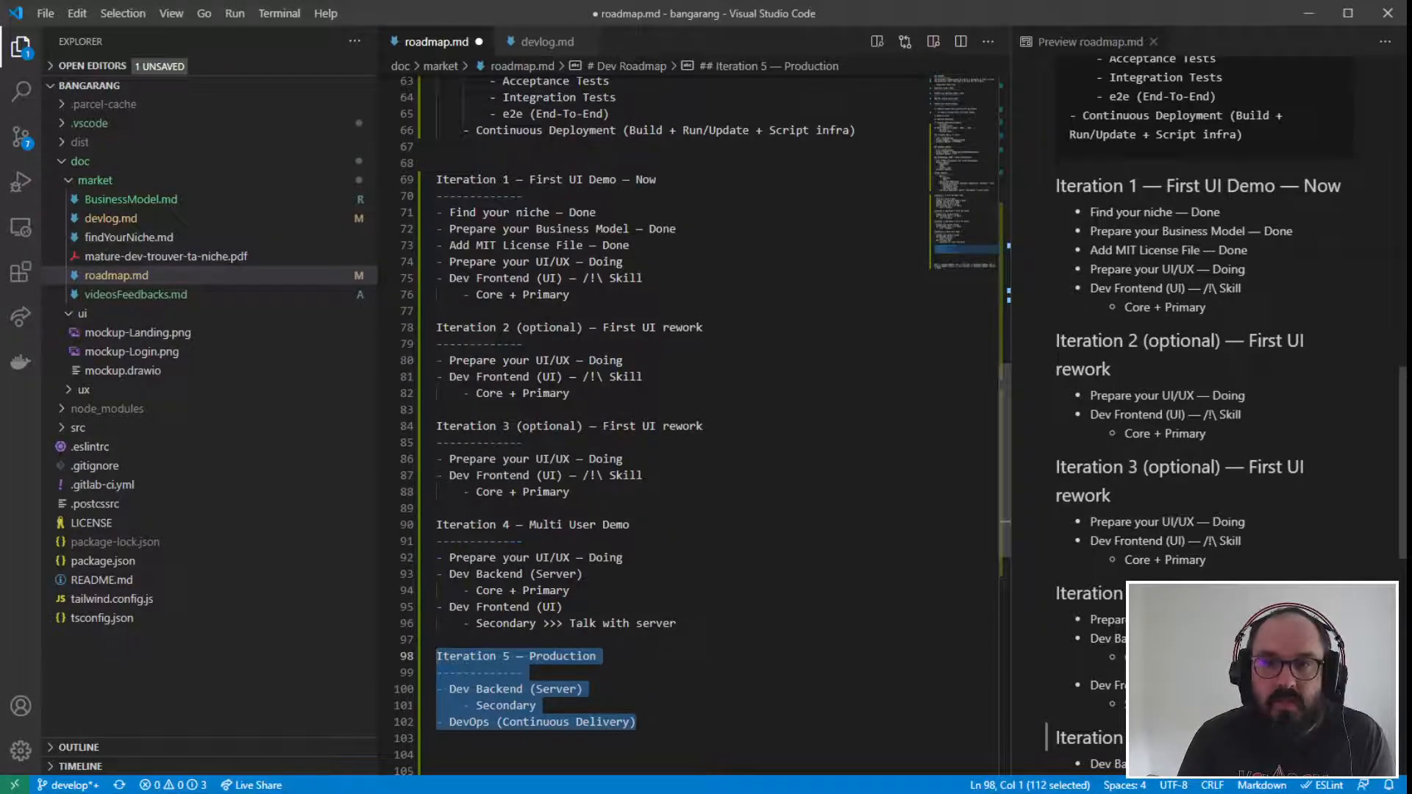
left_click_drag(436, 327, 570, 492)
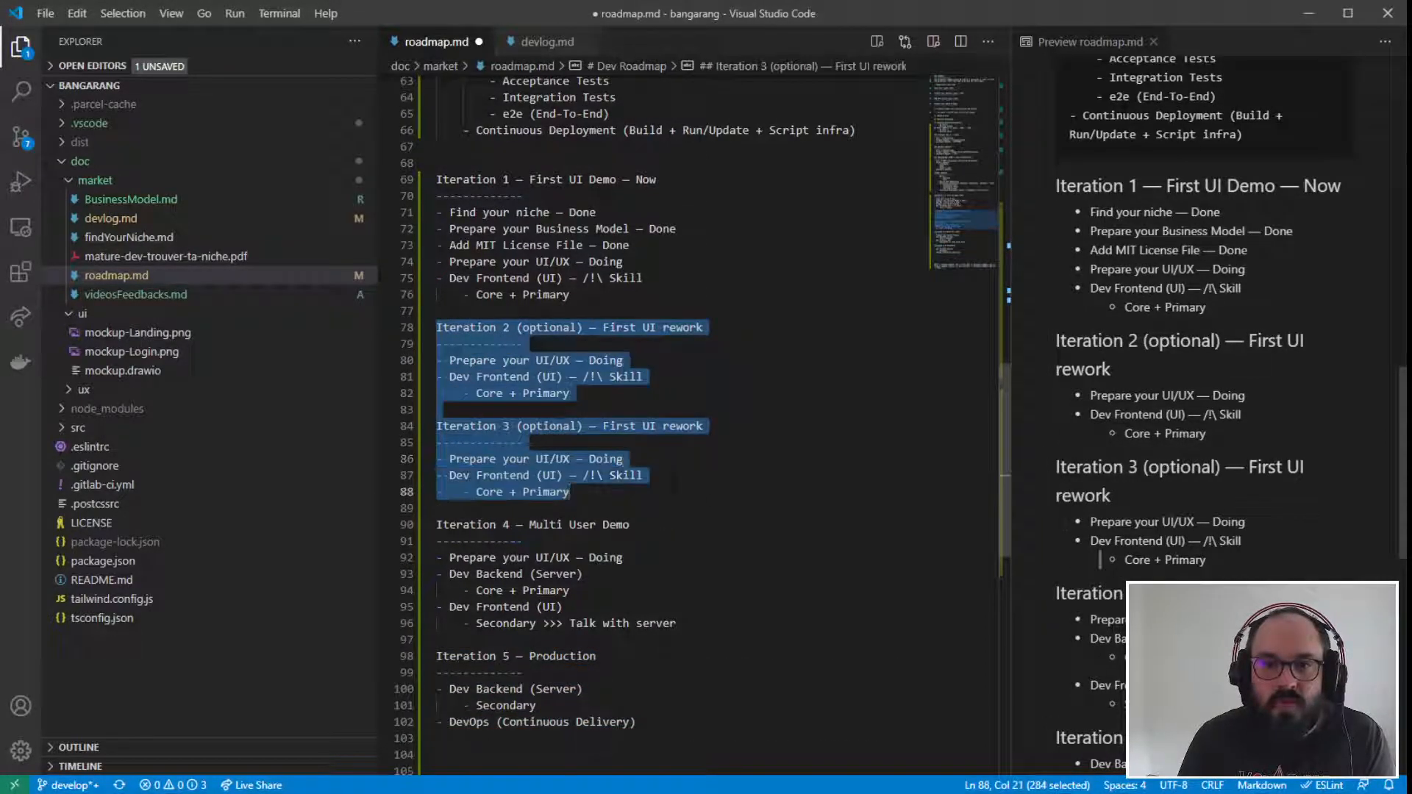
left_click(570, 491)
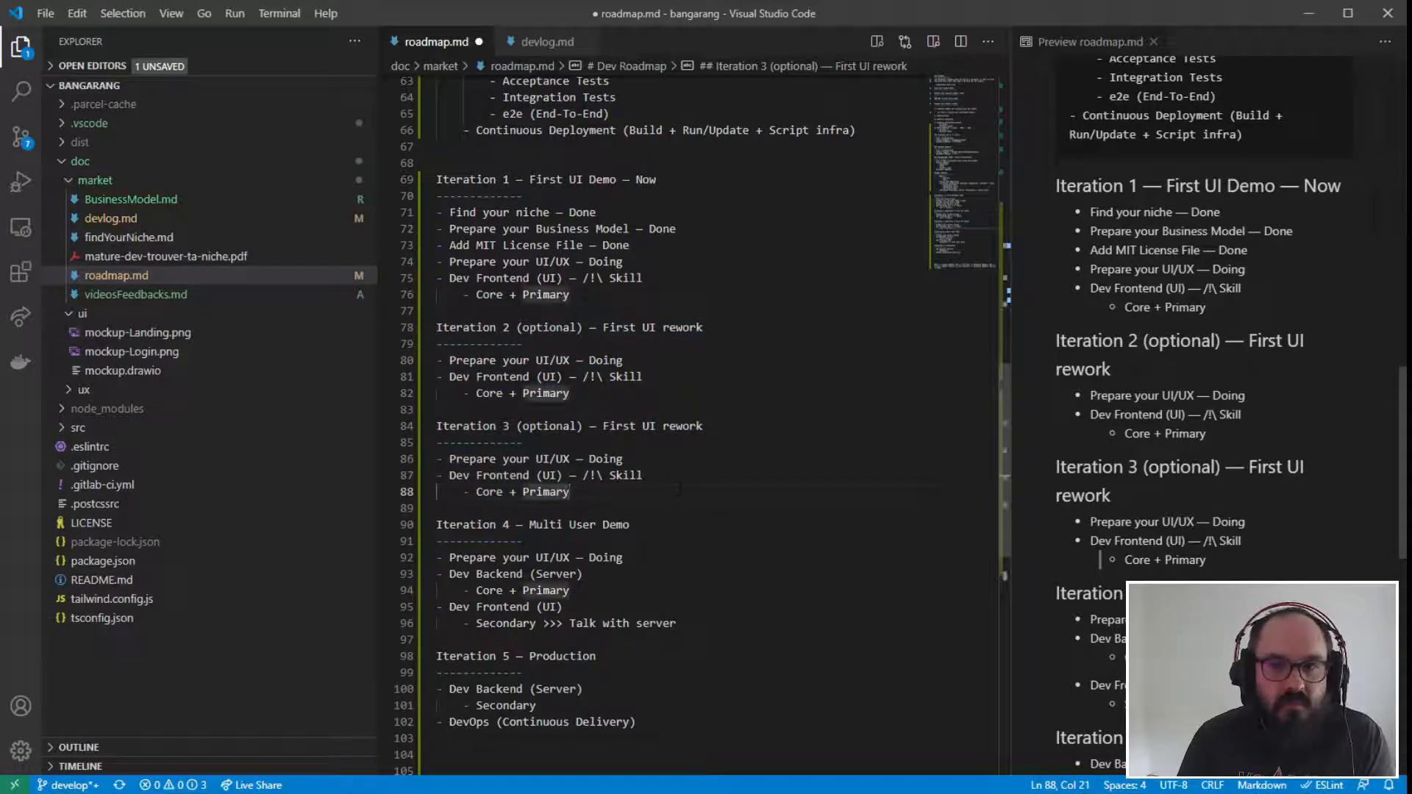
left_click_drag(624, 262, 375, 271)
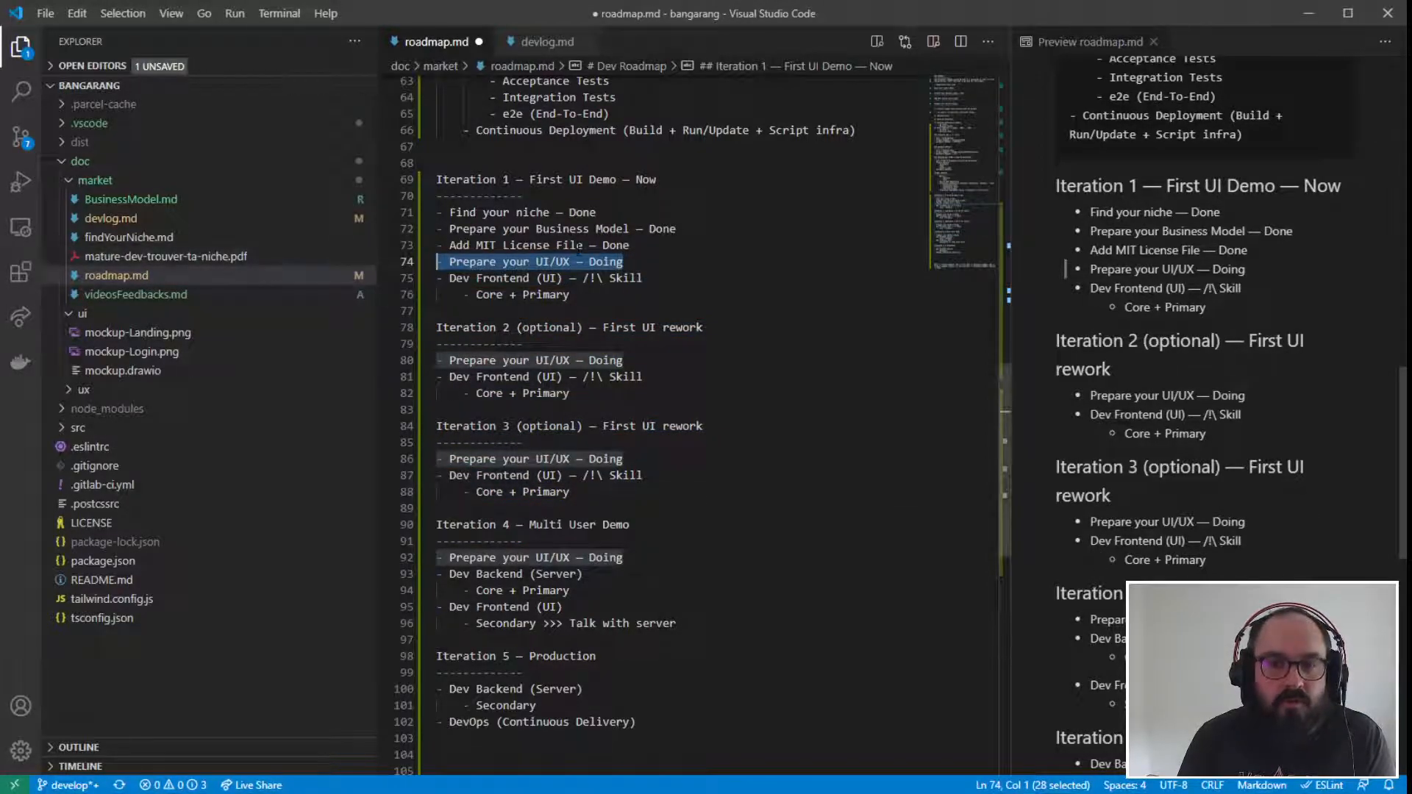
scroll(515, 367, "down", 1)
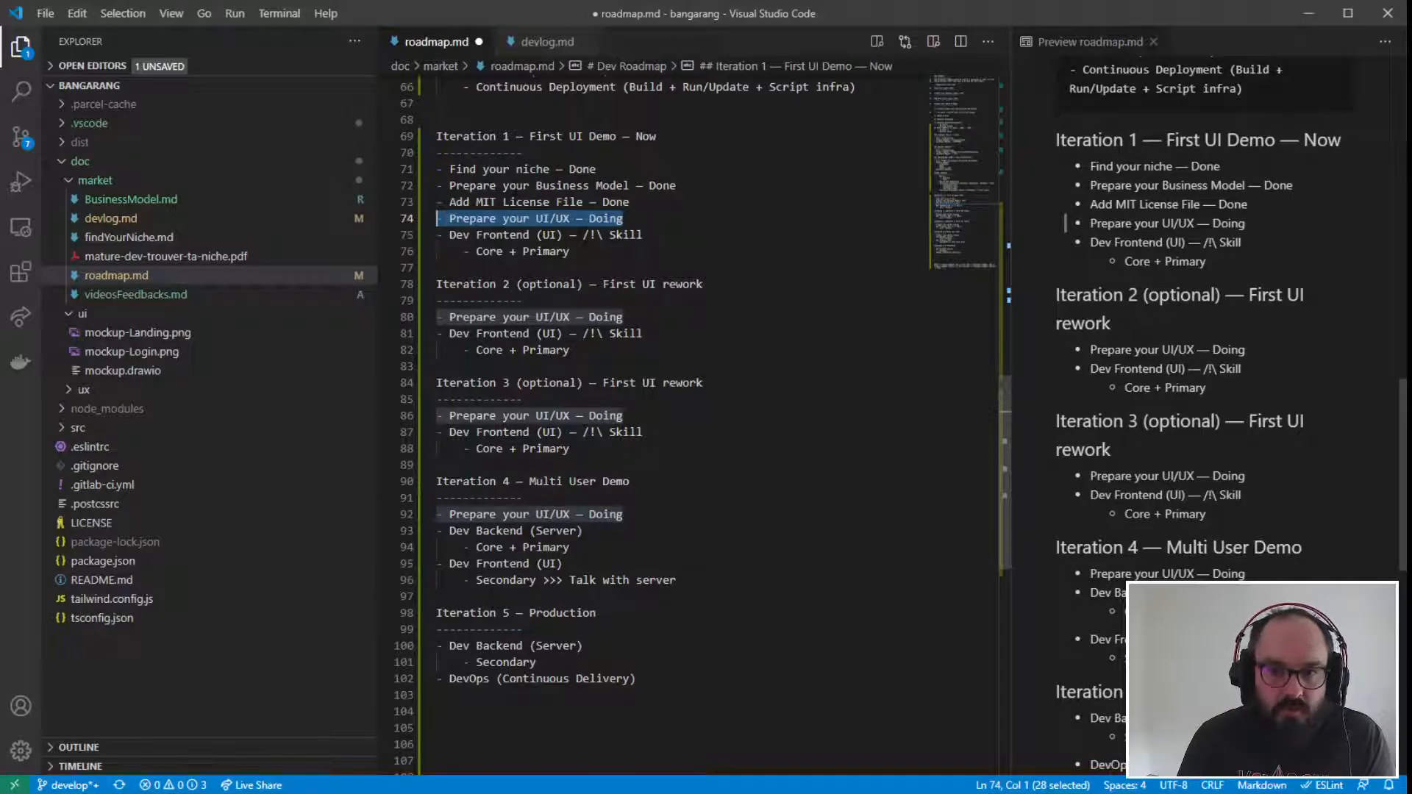
- Compare the optional UI rework iterations with the Iteration 4 heading and the Iteration 5 production section, highlighting each
left_click(584, 645)
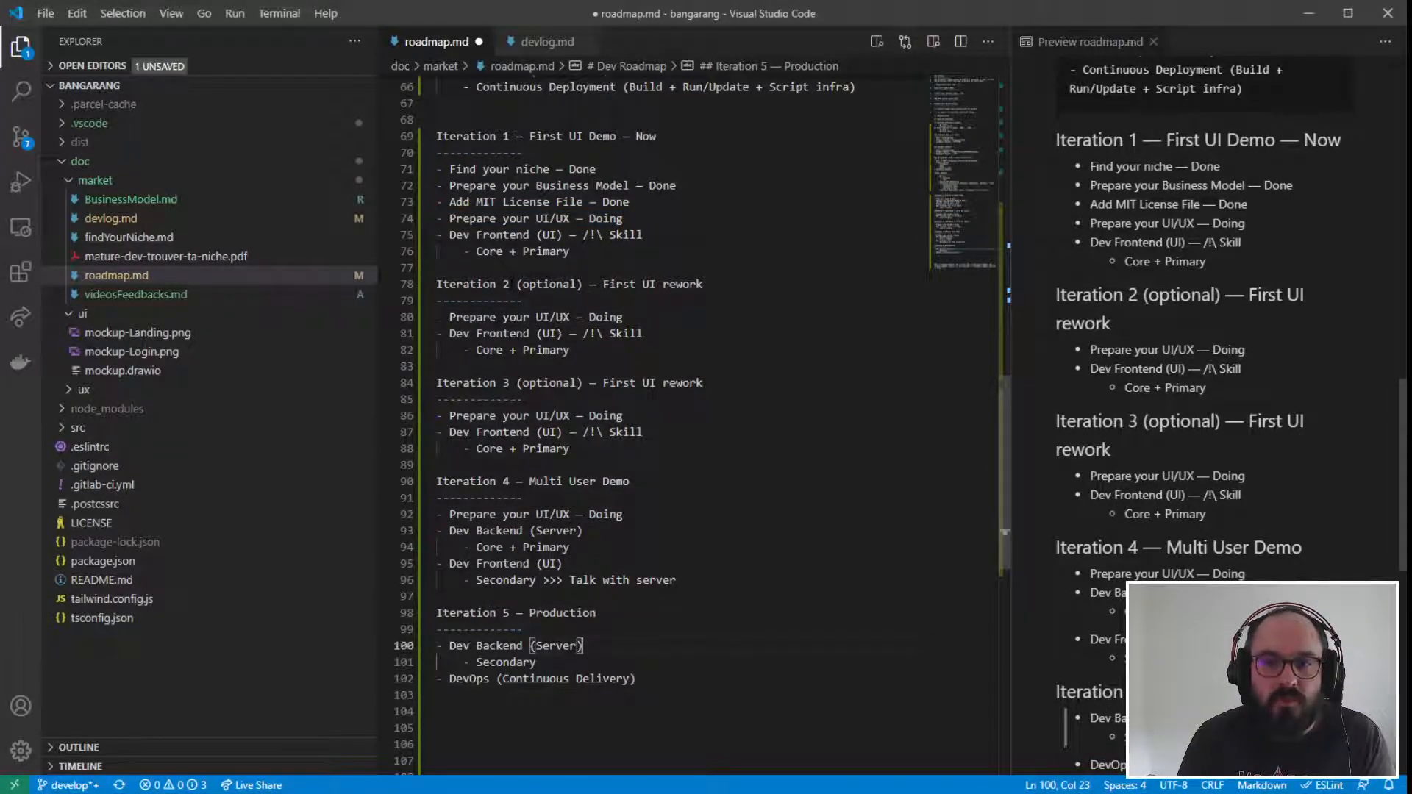
left_click_drag(571, 450, 436, 304)
left_click(524, 499)
left_click(496, 482)
left_click_drag(496, 482, 510, 482)
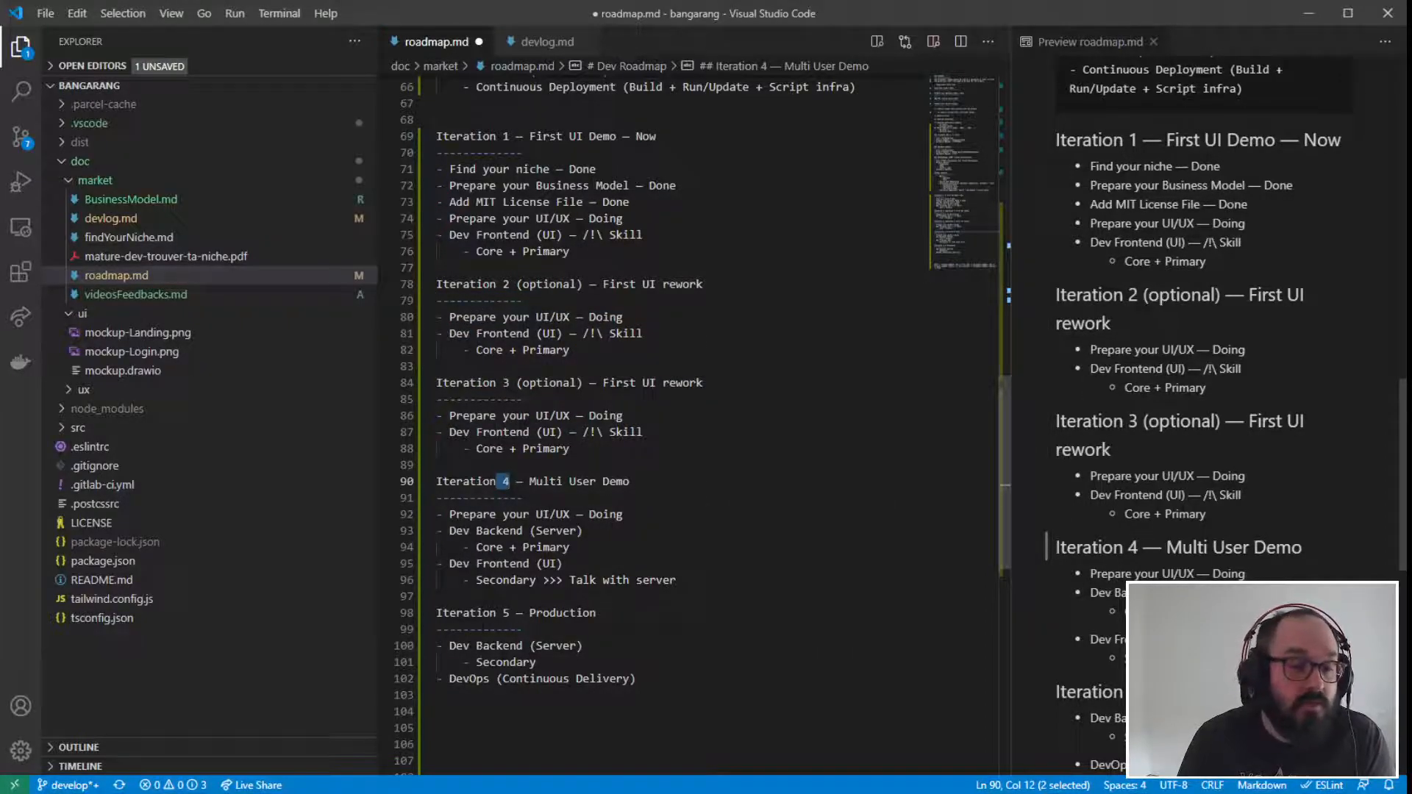
left_click(529, 646)
left_click_drag(637, 680, 335, 600)
left_click(760, 632)
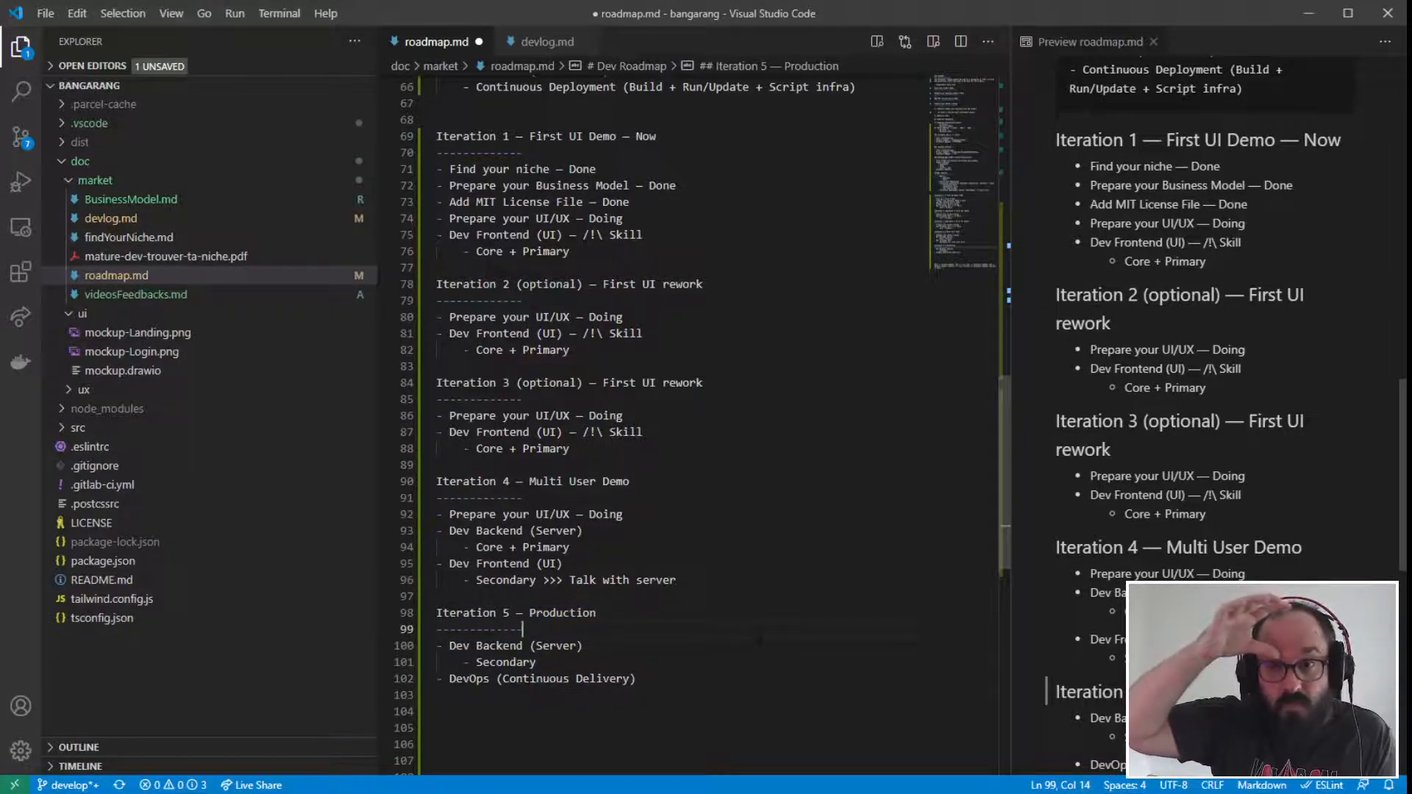
left_click_drag(639, 680, 349, 603)
left_click(724, 656)
- Append the marker "/!\ Skill" to the "DevOps (Continuous Delivery)" item under Iteration 5
left_click(639, 679)
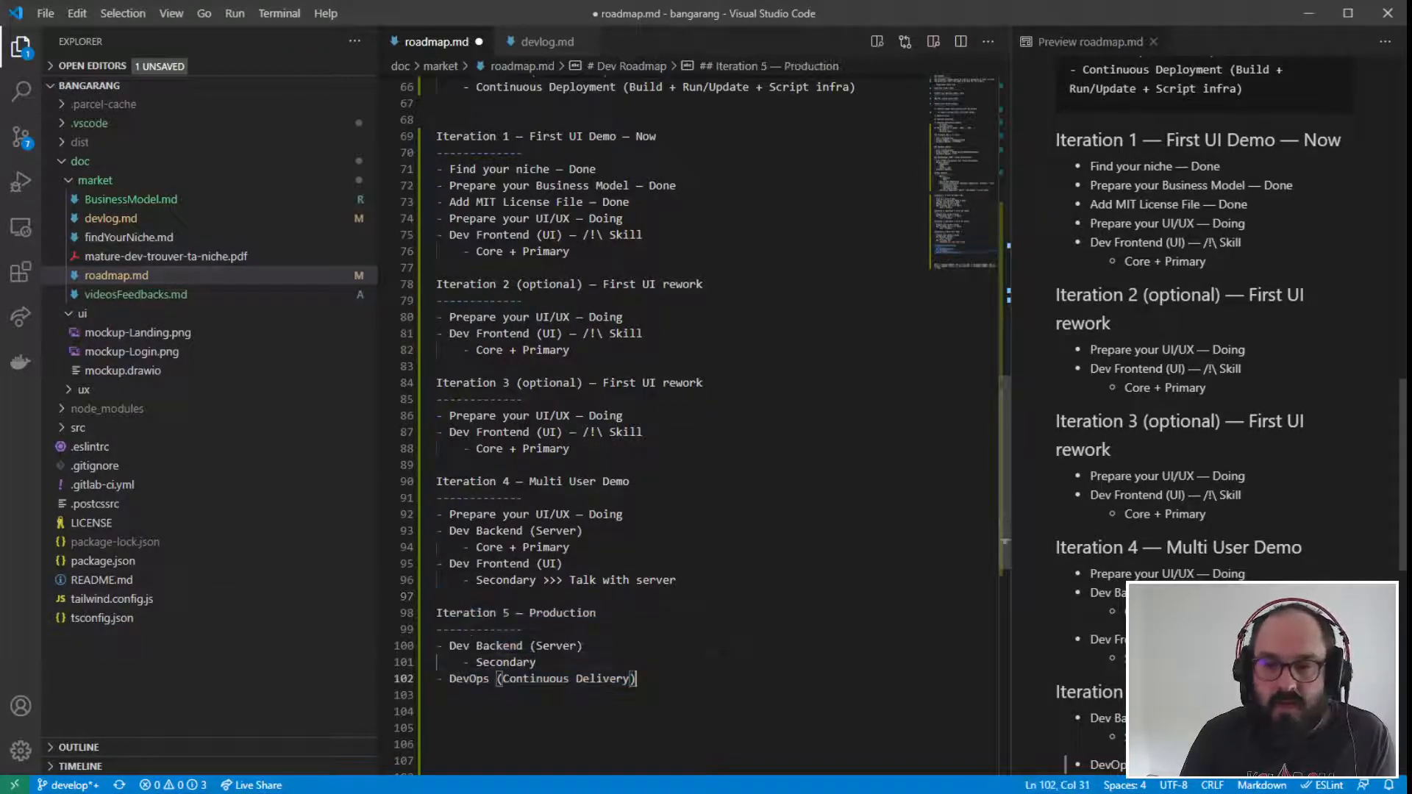
type("/")
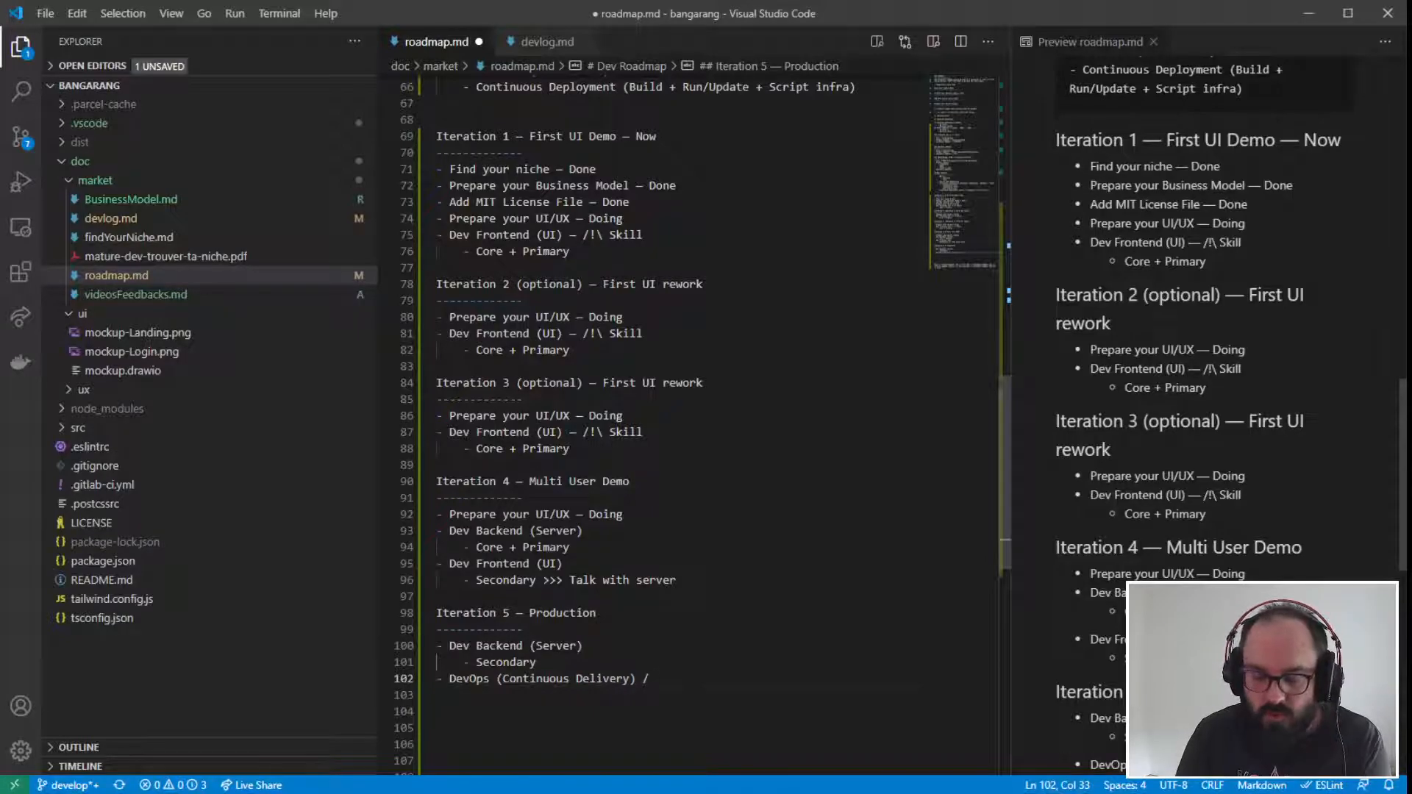
type("!\\ S")
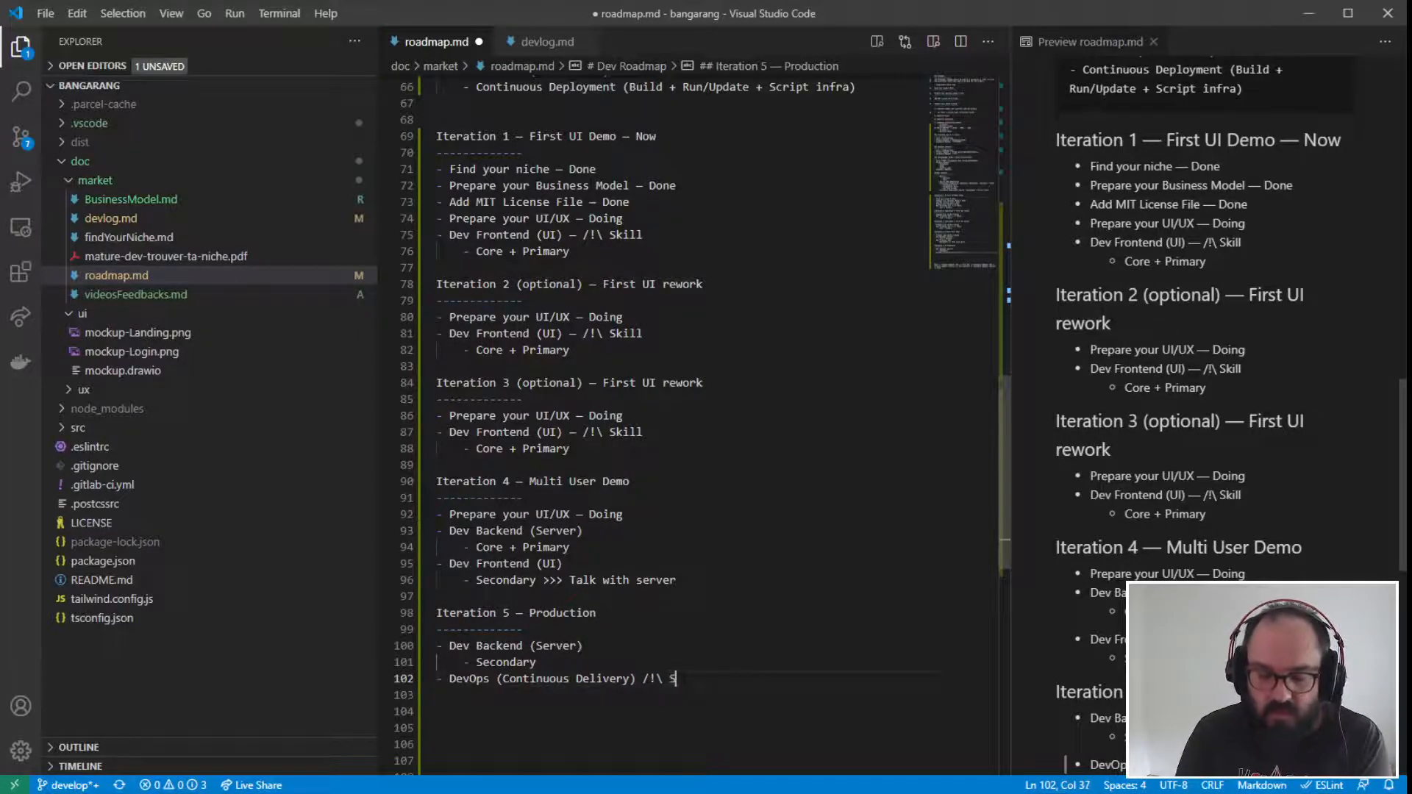
type("kill")
left_click(682, 680)
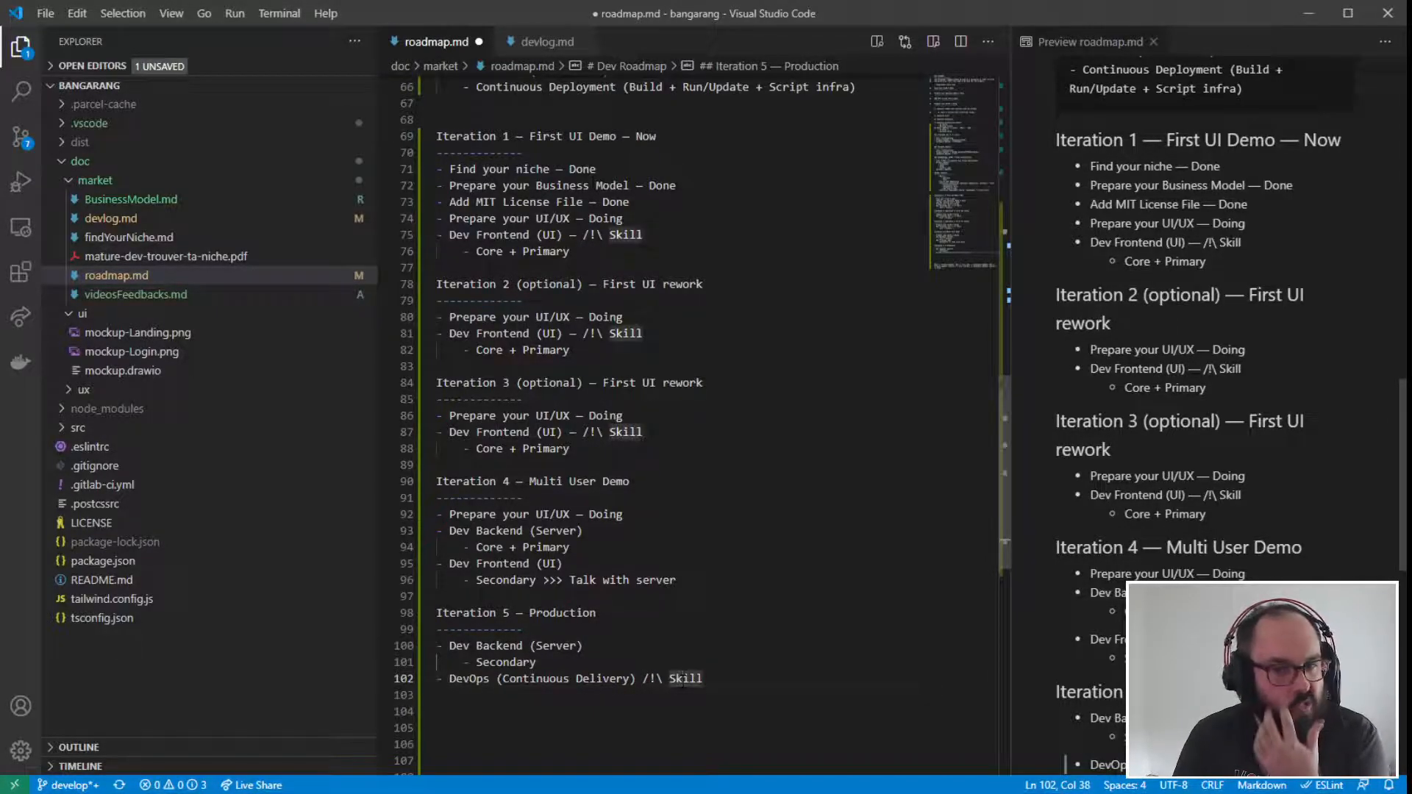
- Examine the "DevOps (Continuous Delivery)" item with its skill marker under Iteration 5, highlighting the line
left_click(704, 678)
left_click_drag(704, 678, 368, 679)
left_click(493, 696)
left_click_drag(704, 679, 403, 668)
left_click(650, 678)
left_click_drag(704, 679, 441, 662)
- Examine Iteration 4's backend and frontend items against the "Secondary Adapter > ????" line in the Dev Backend (Server) section
left_click(698, 587)
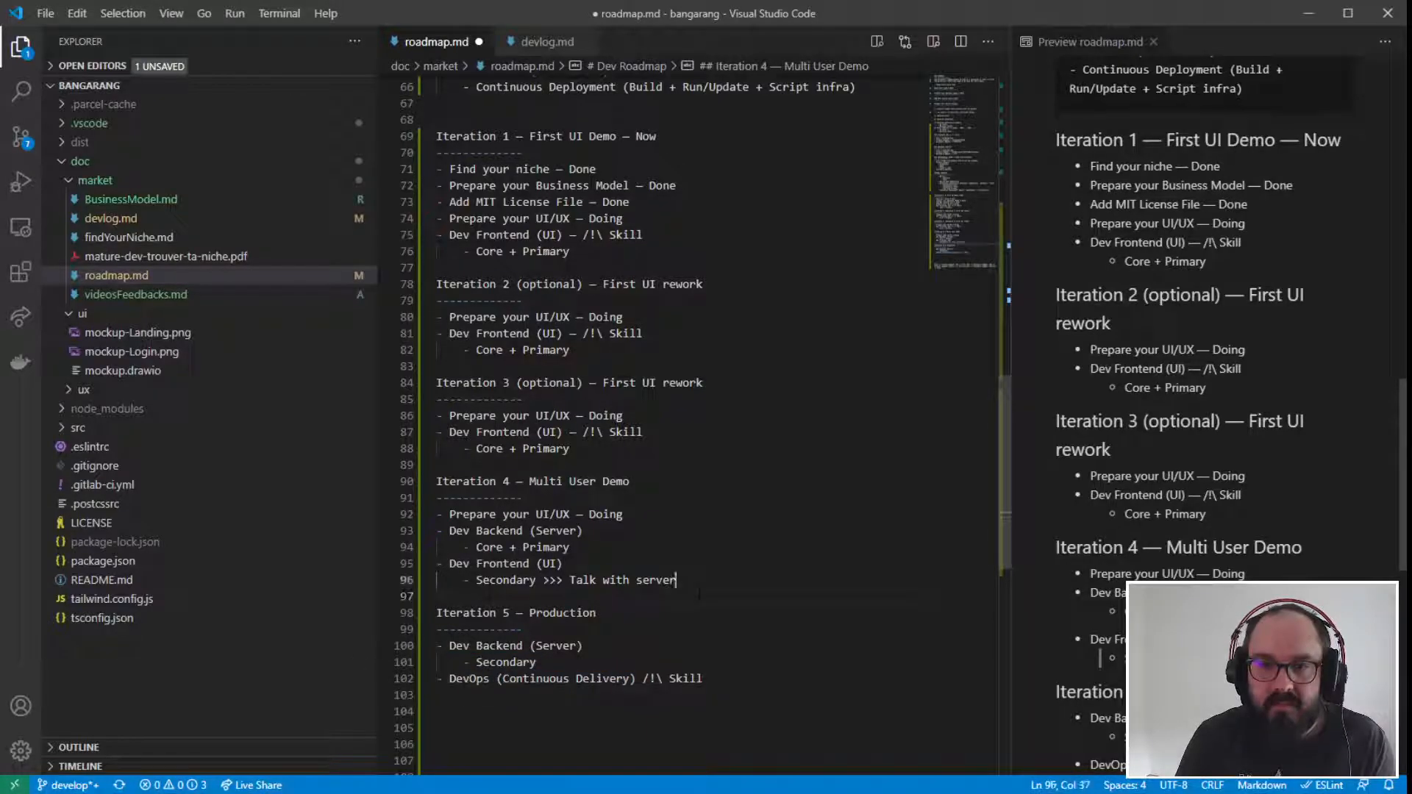
left_click_drag(699, 592, 383, 545)
left_click(556, 546)
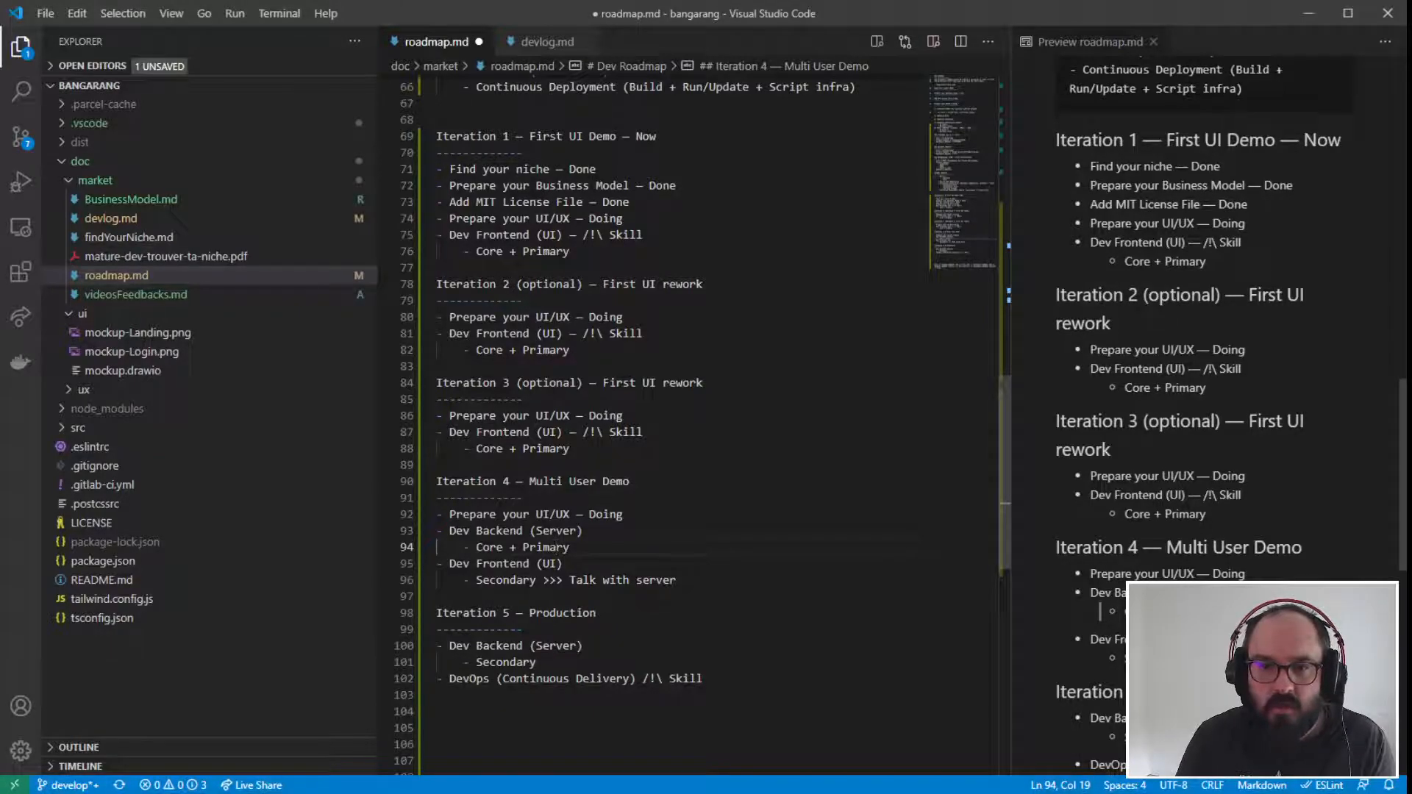
scroll(698, 427, "up", 5)
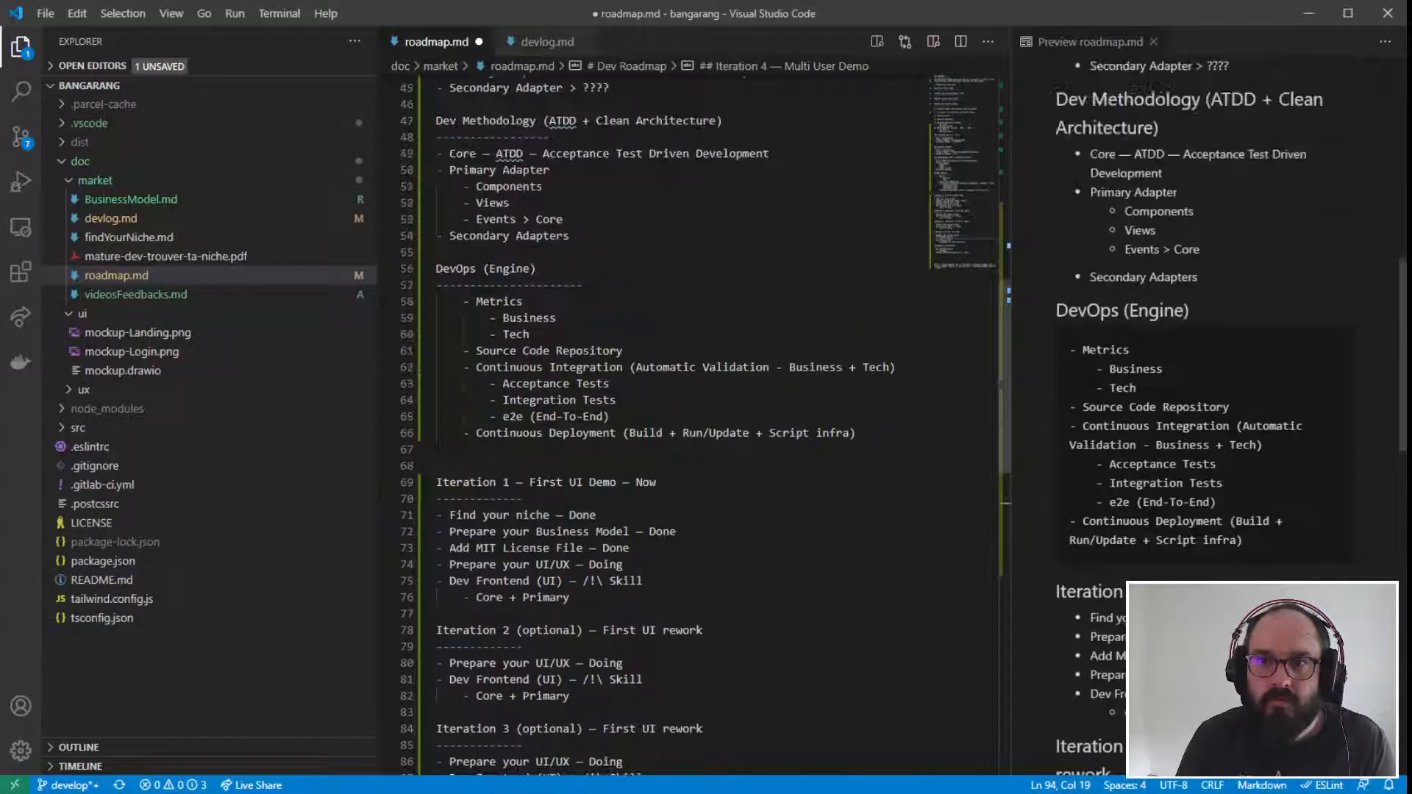
scroll(852, 458, "up", 2)
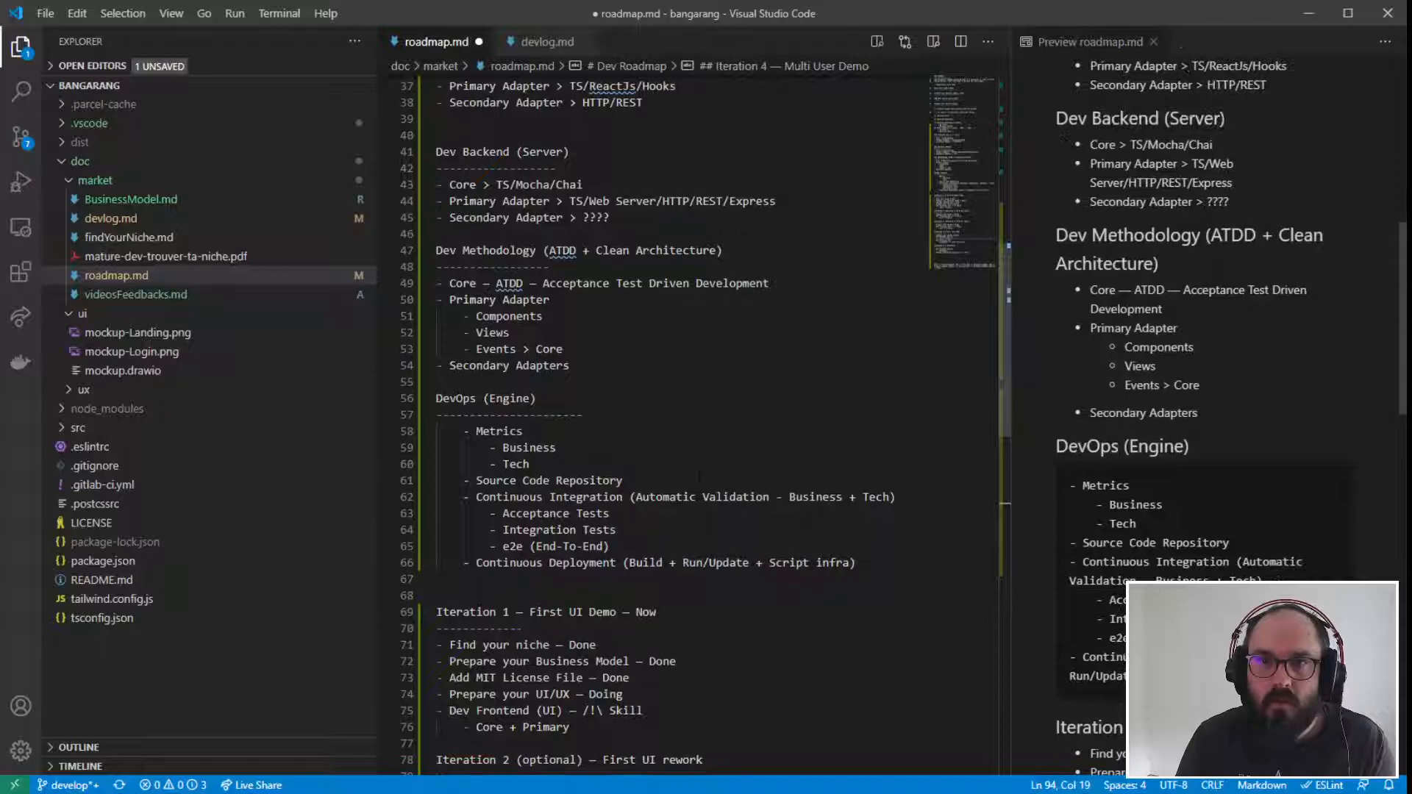
left_click_drag(453, 218, 372, 218)
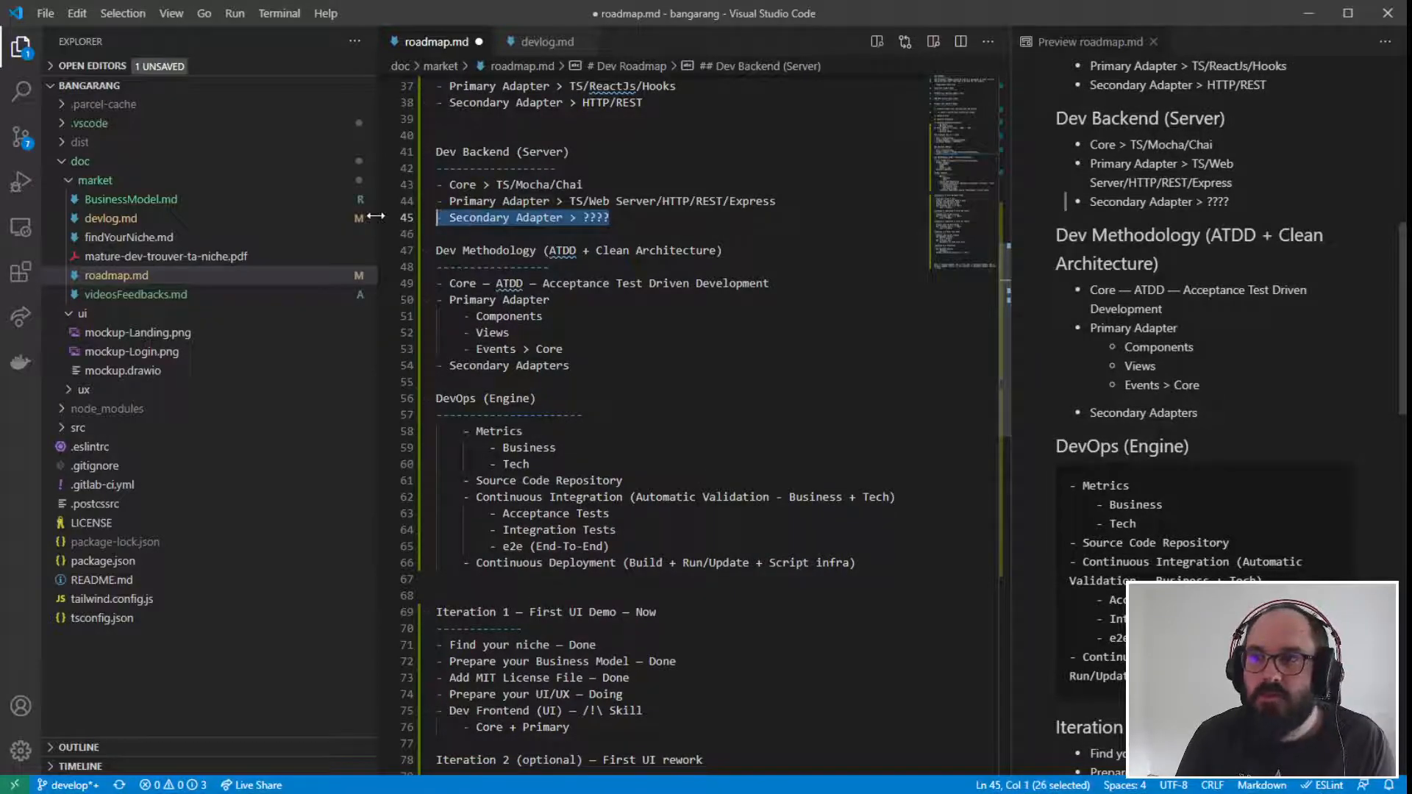
scroll(372, 218, "up", 1)
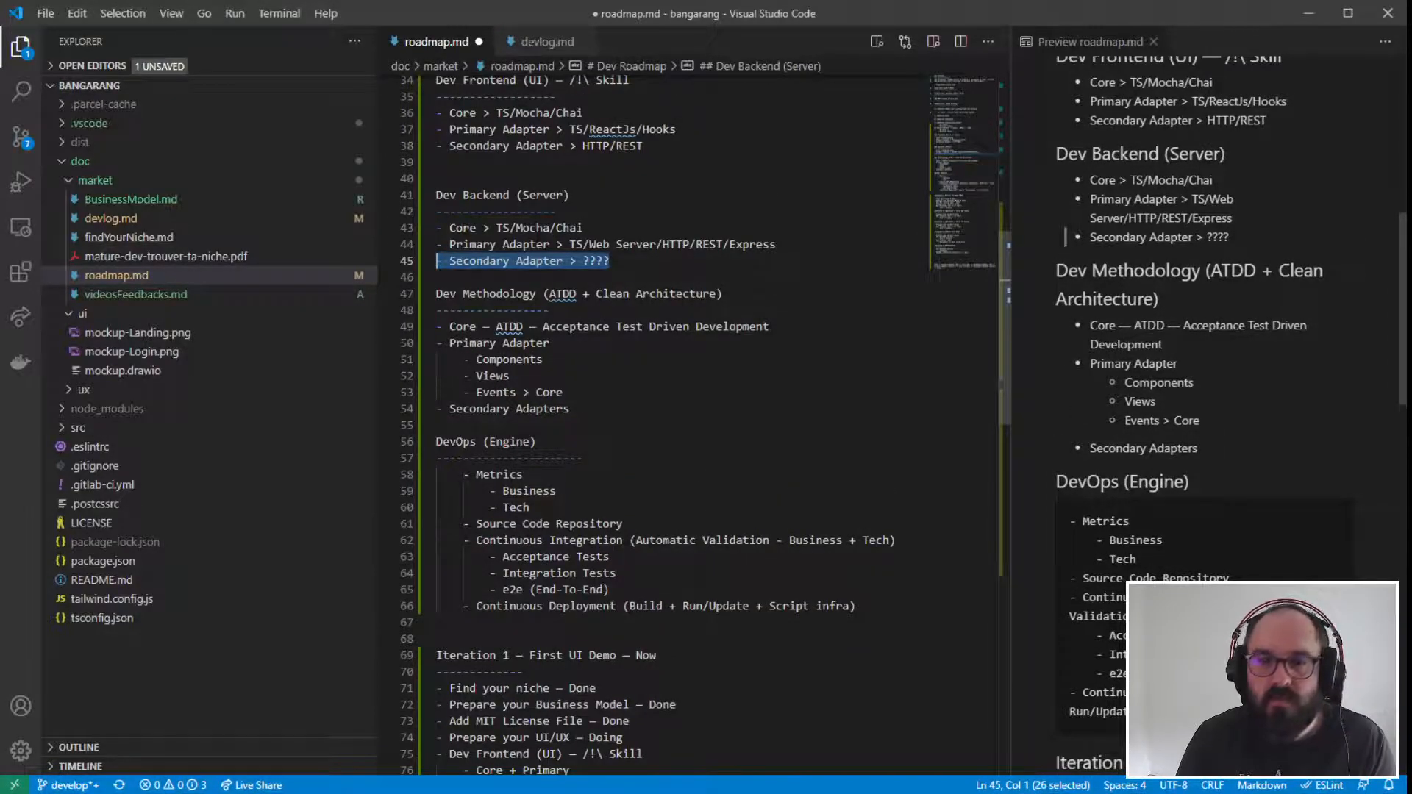
scroll(677, 427, "down", 13)
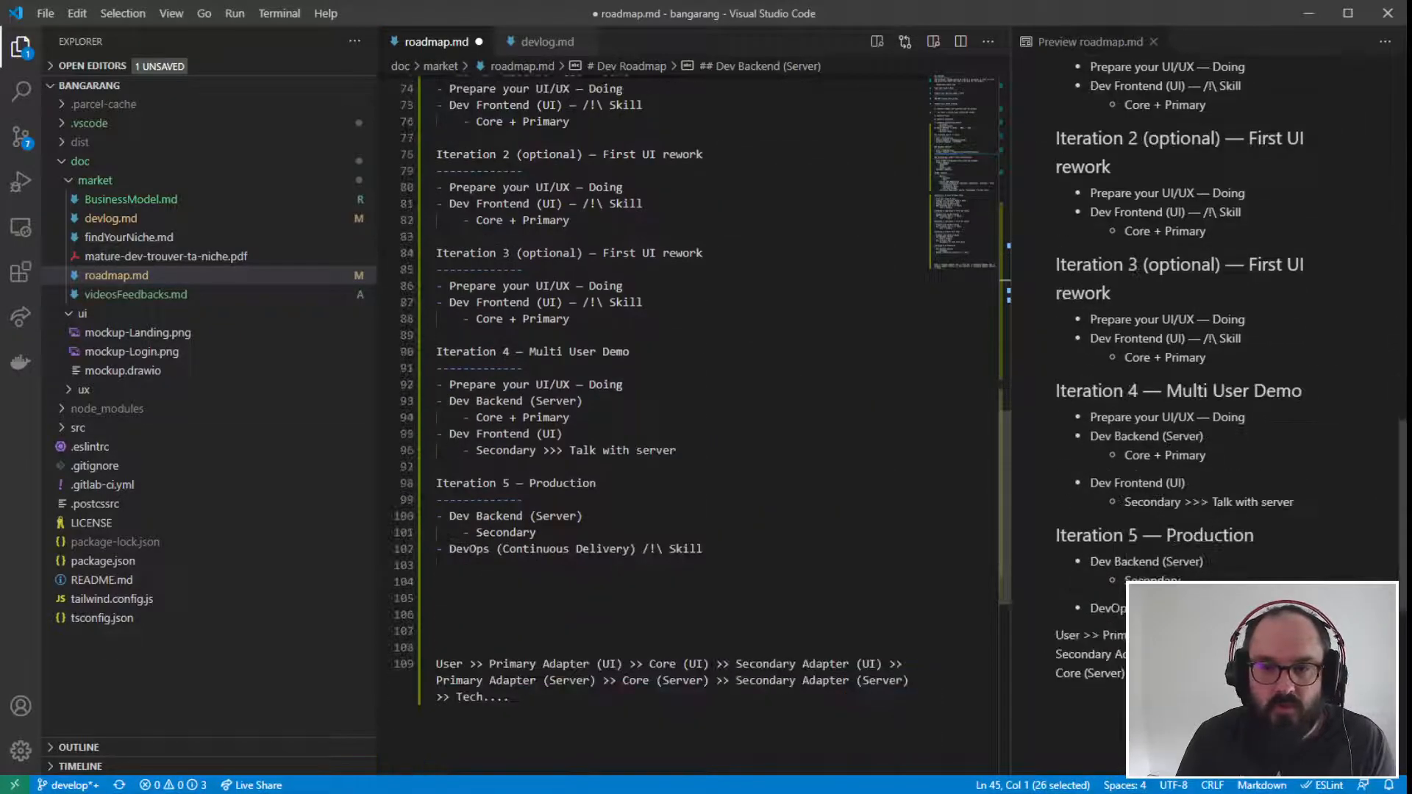
- Examine Iteration 4's backend and frontend items and Iteration 5's "DevOps (Continuous Delivery)" item, highlighting each
scroll(691, 390, "up", 1)
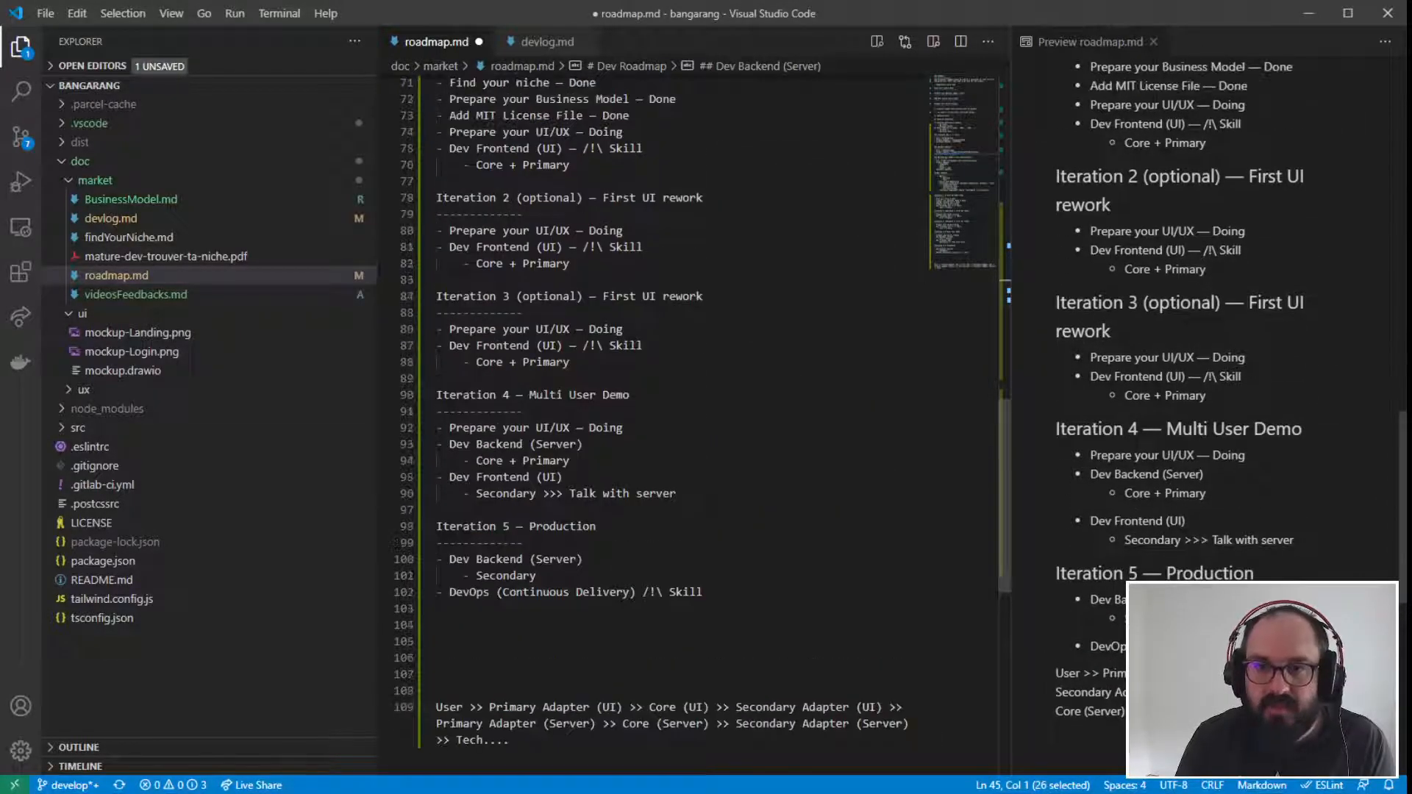
left_click_drag(677, 493, 388, 412)
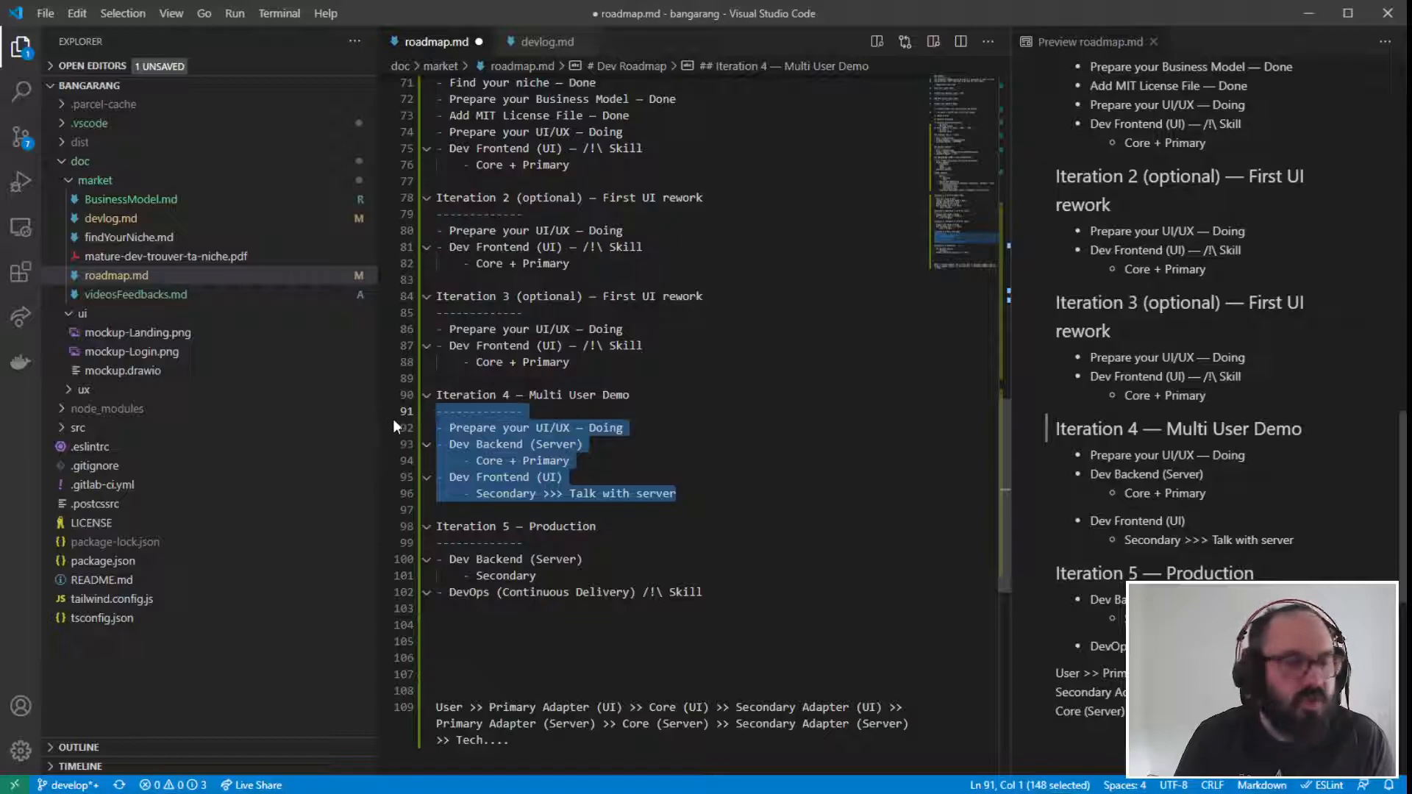
left_click(724, 490)
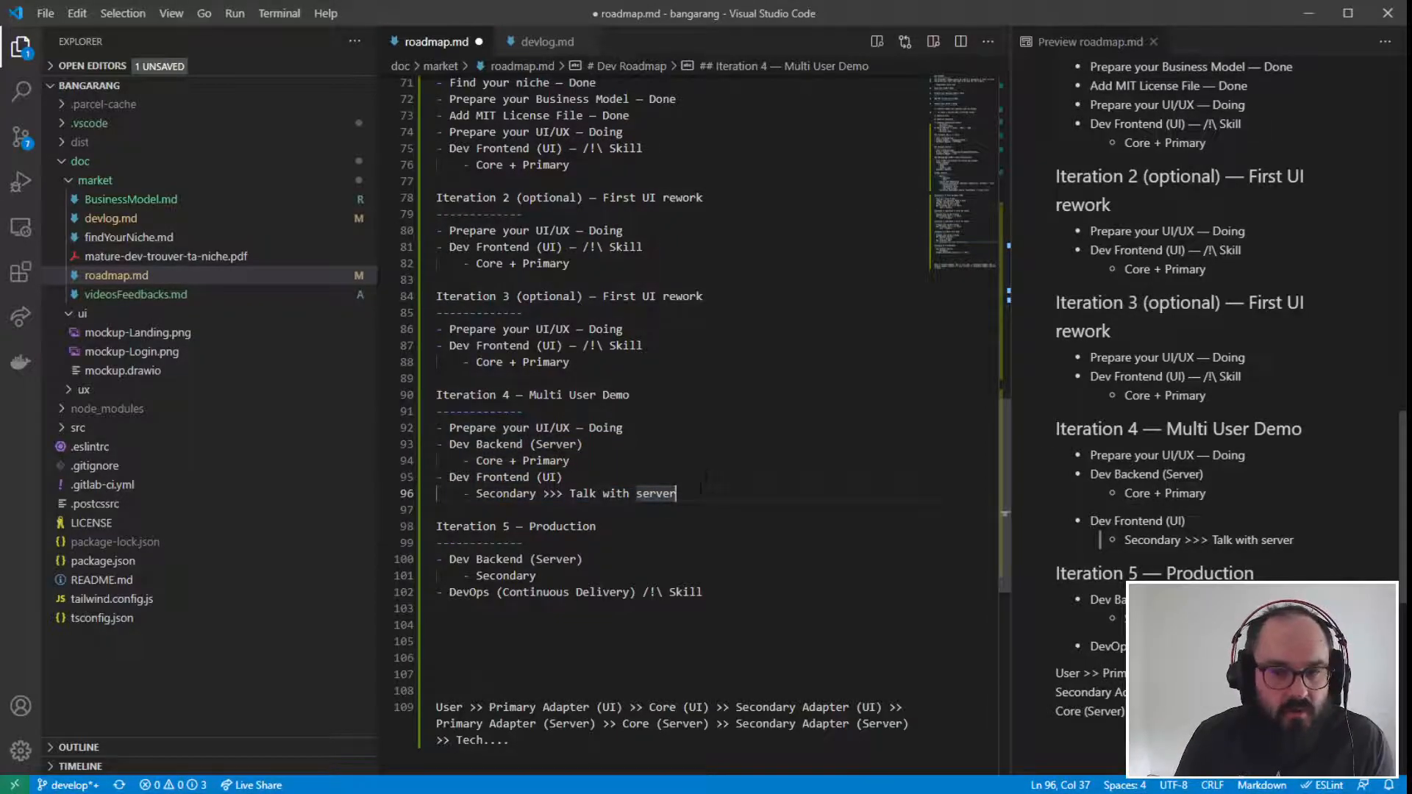
left_click_drag(700, 496, 425, 463)
left_click_drag(704, 592, 430, 594)
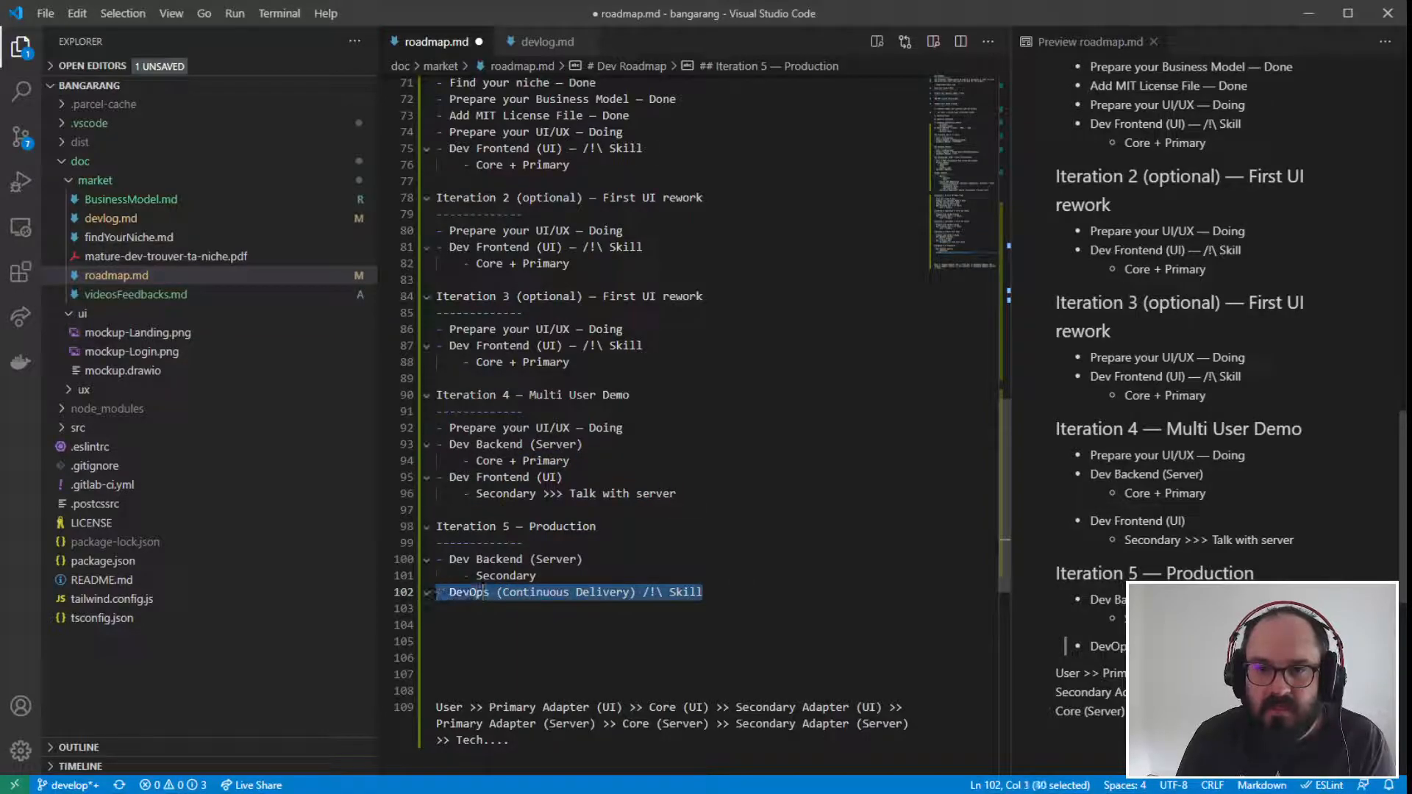
- Compare the "Dev Frontend (UI)" skill items of Iterations 3, 2 and 1, highlighting each line
scroll(482, 592, "up", 2)
left_click_drag(642, 432, 391, 427)
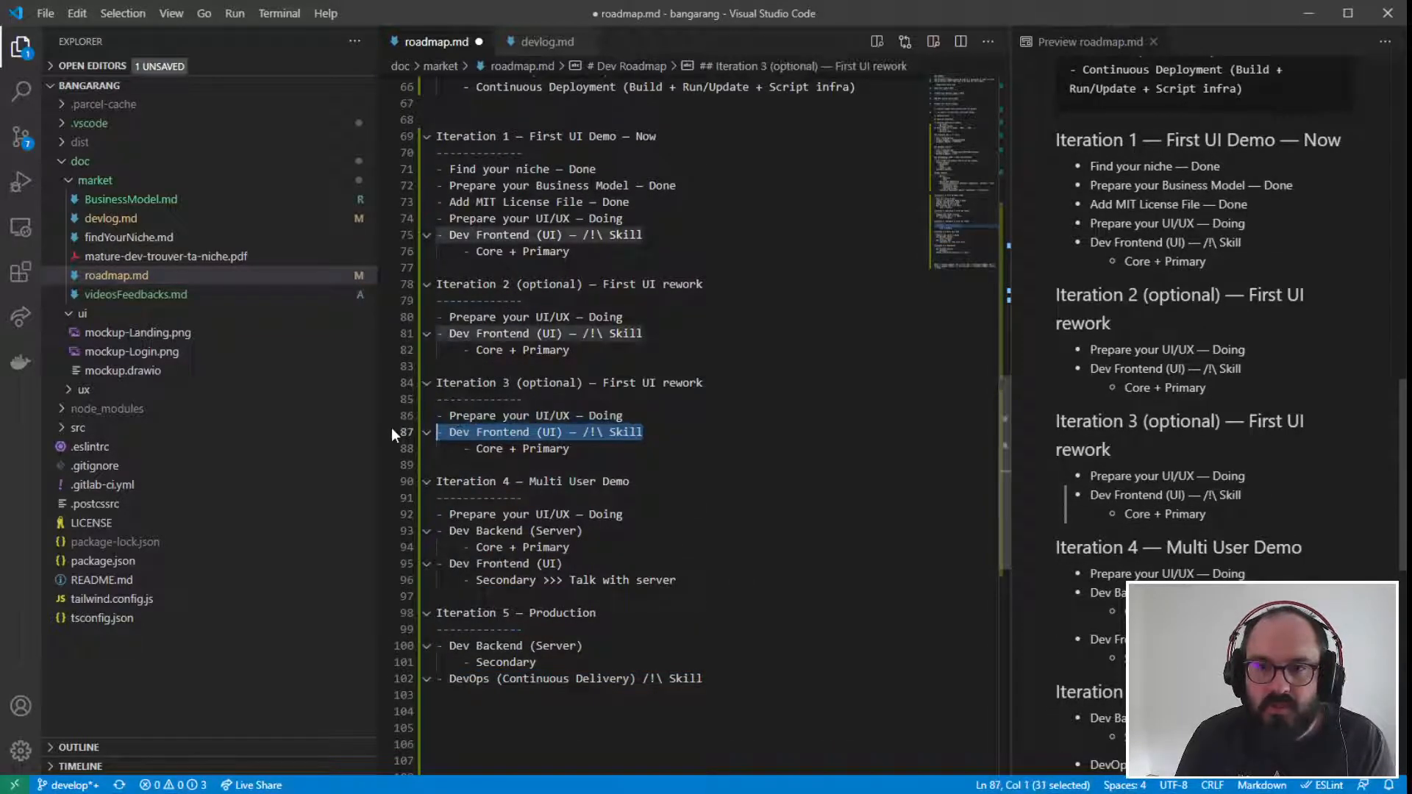
left_click_drag(642, 333, 401, 322)
scroll(401, 322, "up", 1)
left_click_drag(645, 281, 414, 281)
left_click(675, 327)
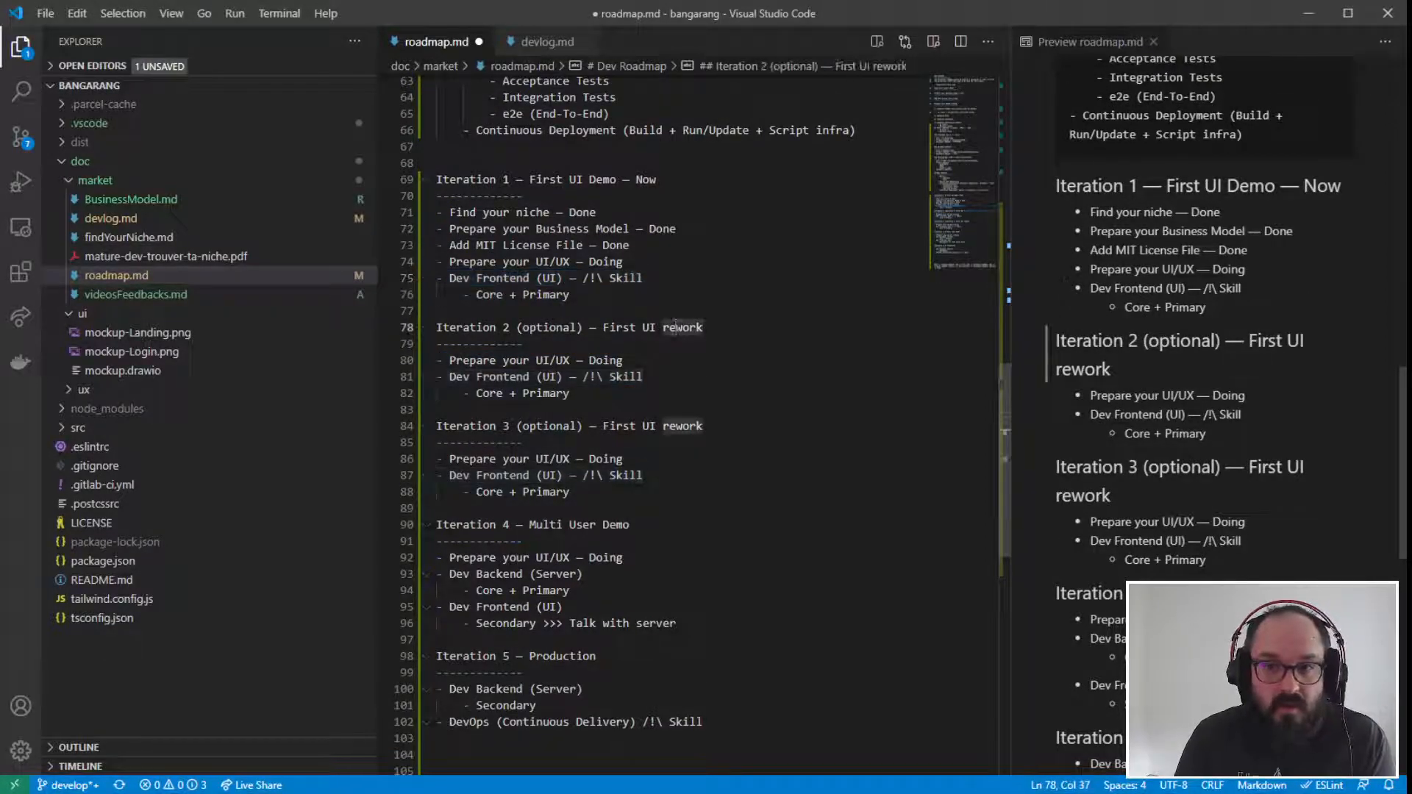
left_click(668, 491)
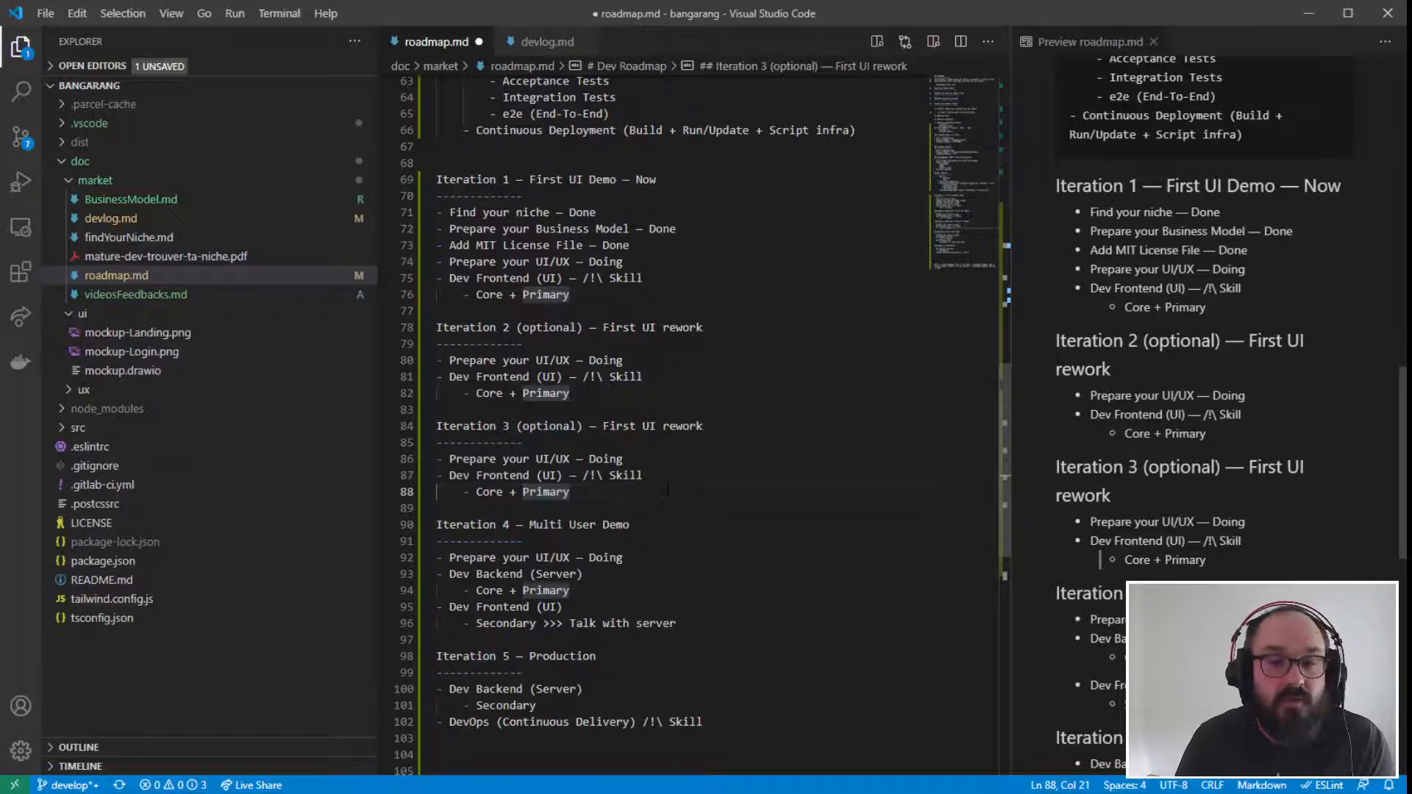
- Examine Iteration 1's "Dev Frontend (UI)" item together with its "Core + Primary" sub-item, highlighting them
left_click(603, 247)
left_click_drag(445, 278, 587, 294)
left_click(570, 294)
left_click_drag(444, 278, 600, 278)
left_click(574, 294)
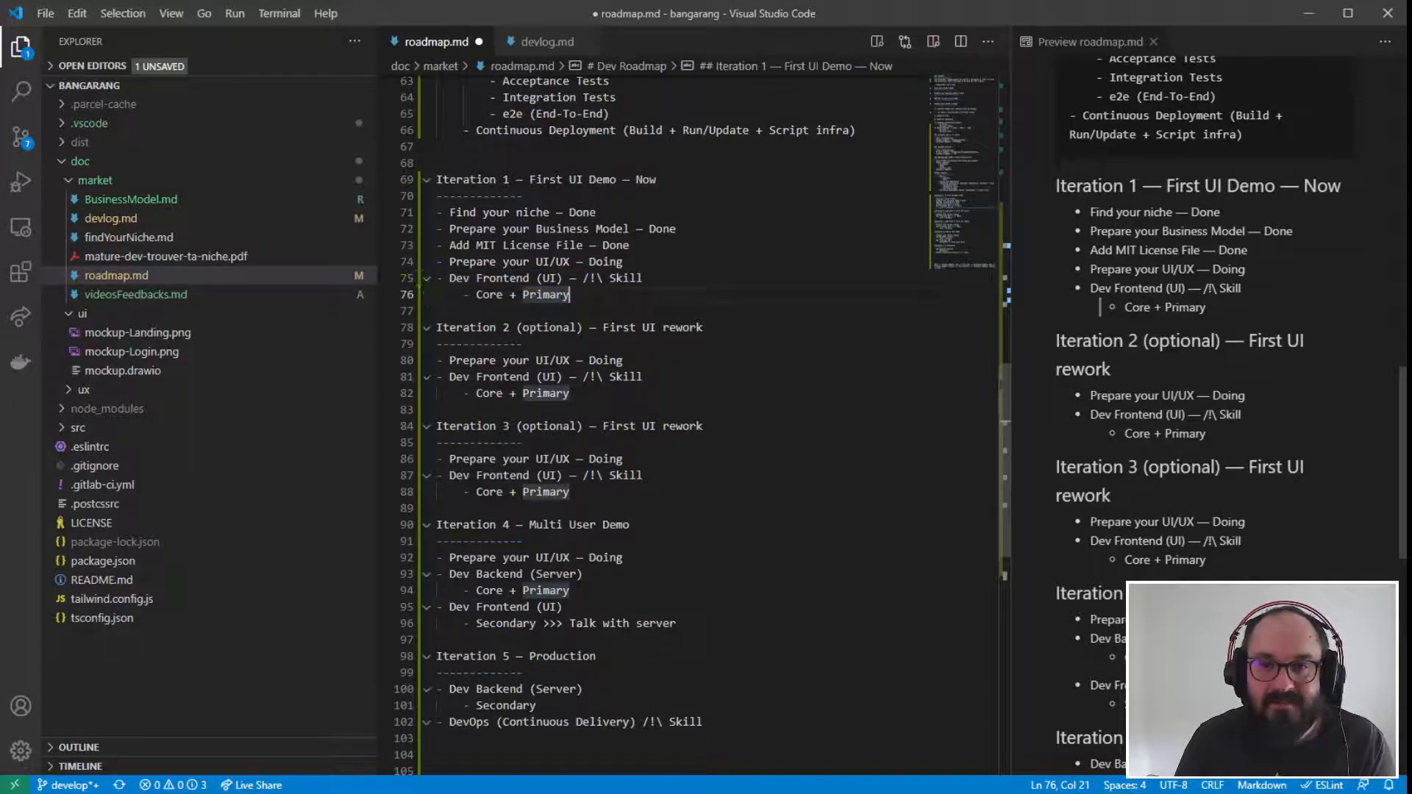
- Review the iterations down to the adapter chain line from "User" to "Tech...." at the end of roadmap.md
scroll(574, 294, "up", 2)
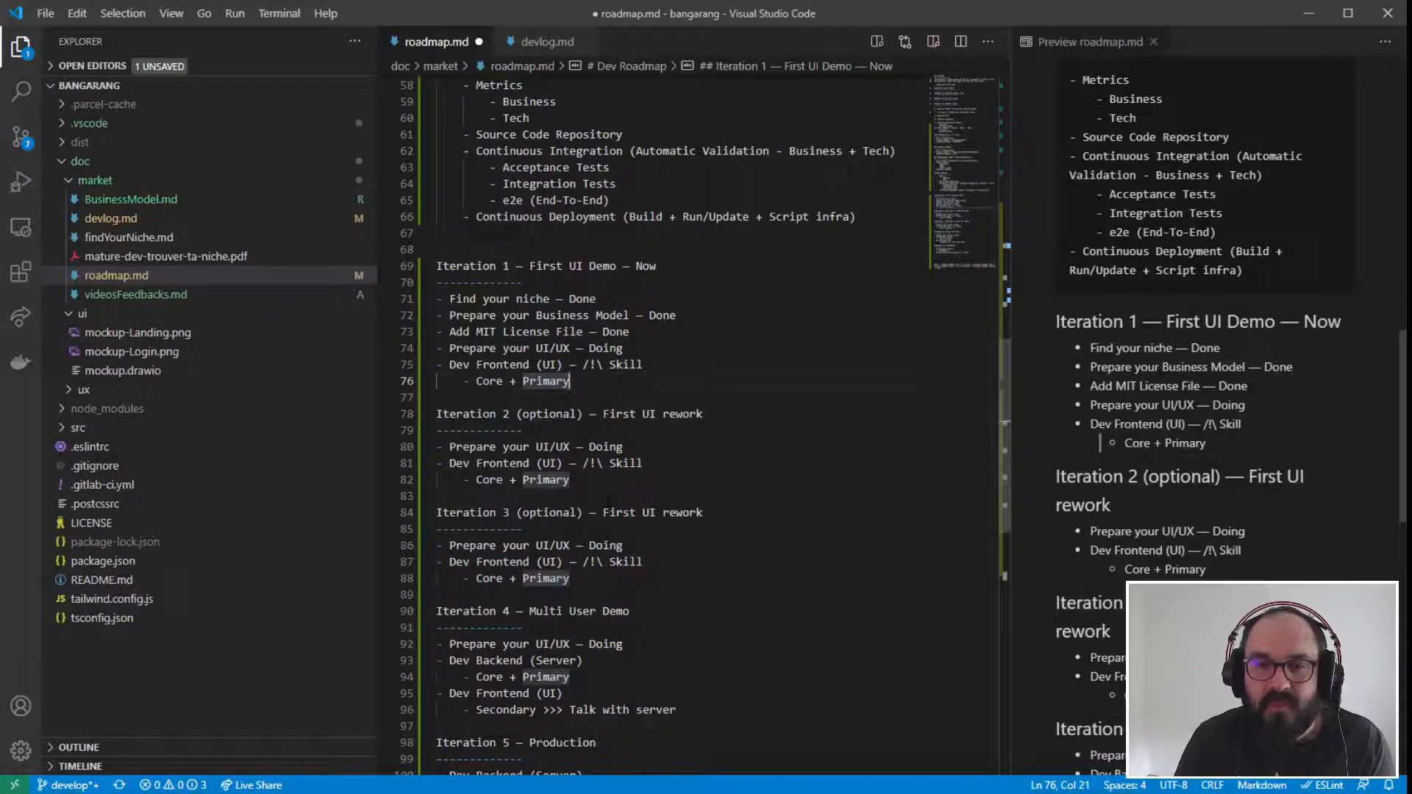
scroll(654, 467, "down", 5)
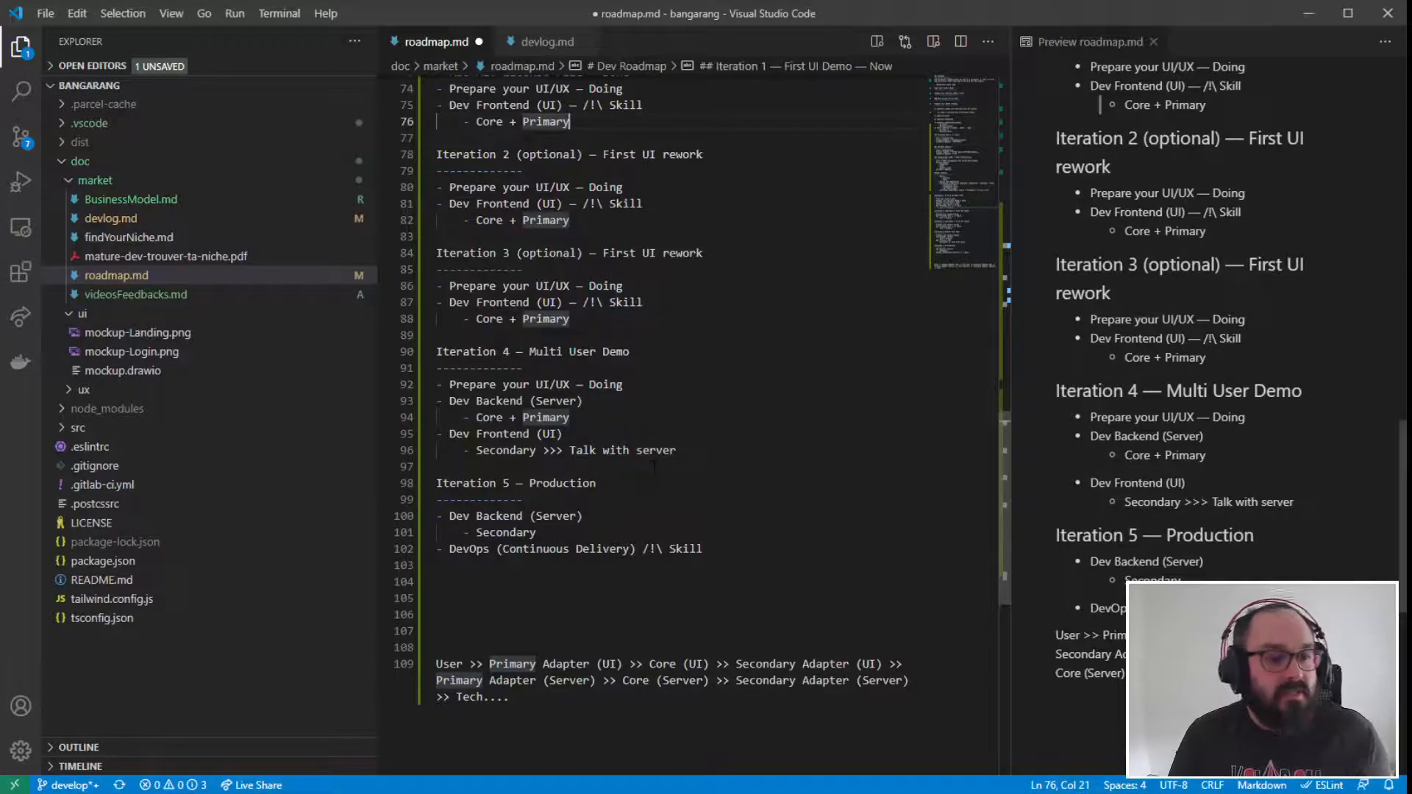
scroll(654, 467, "down", 4)
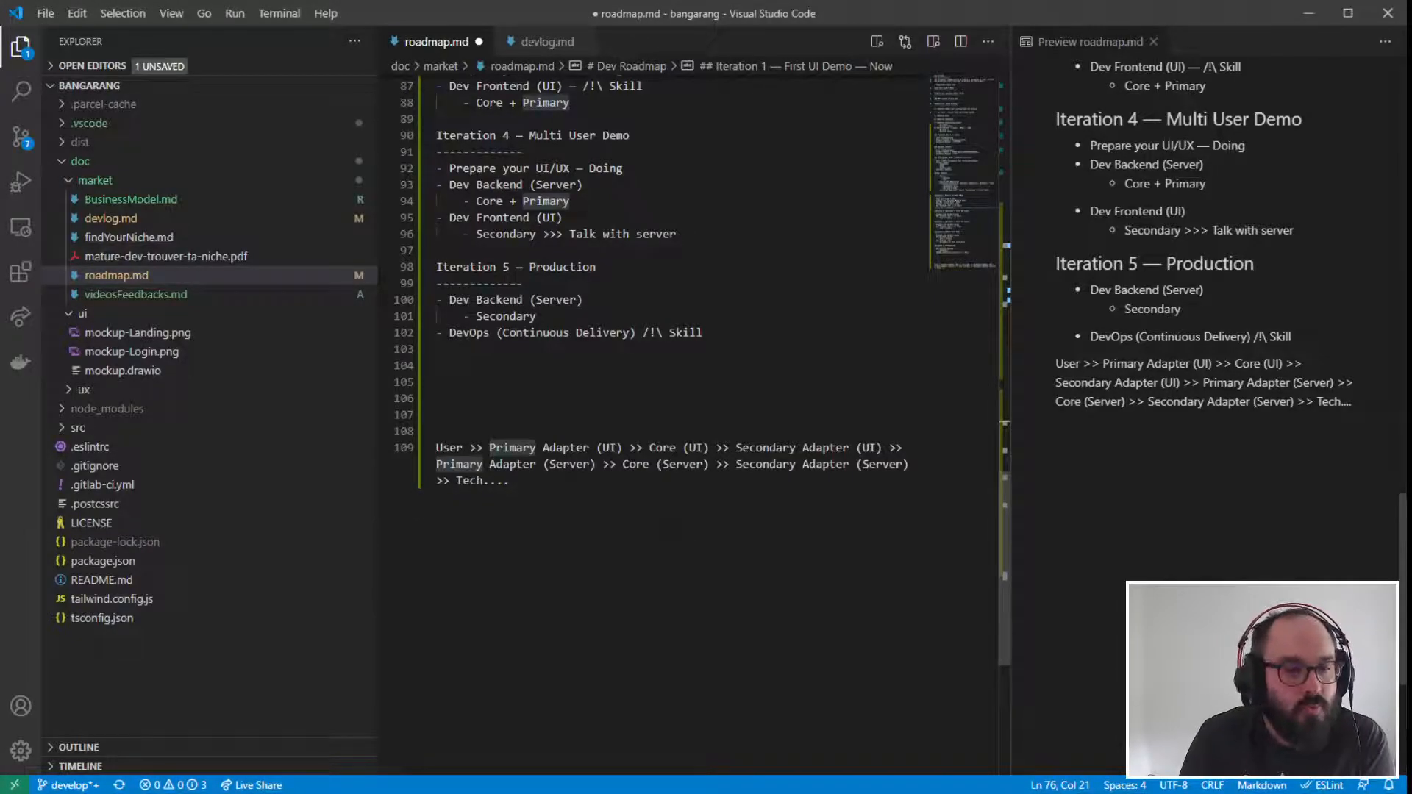
left_click(509, 480)
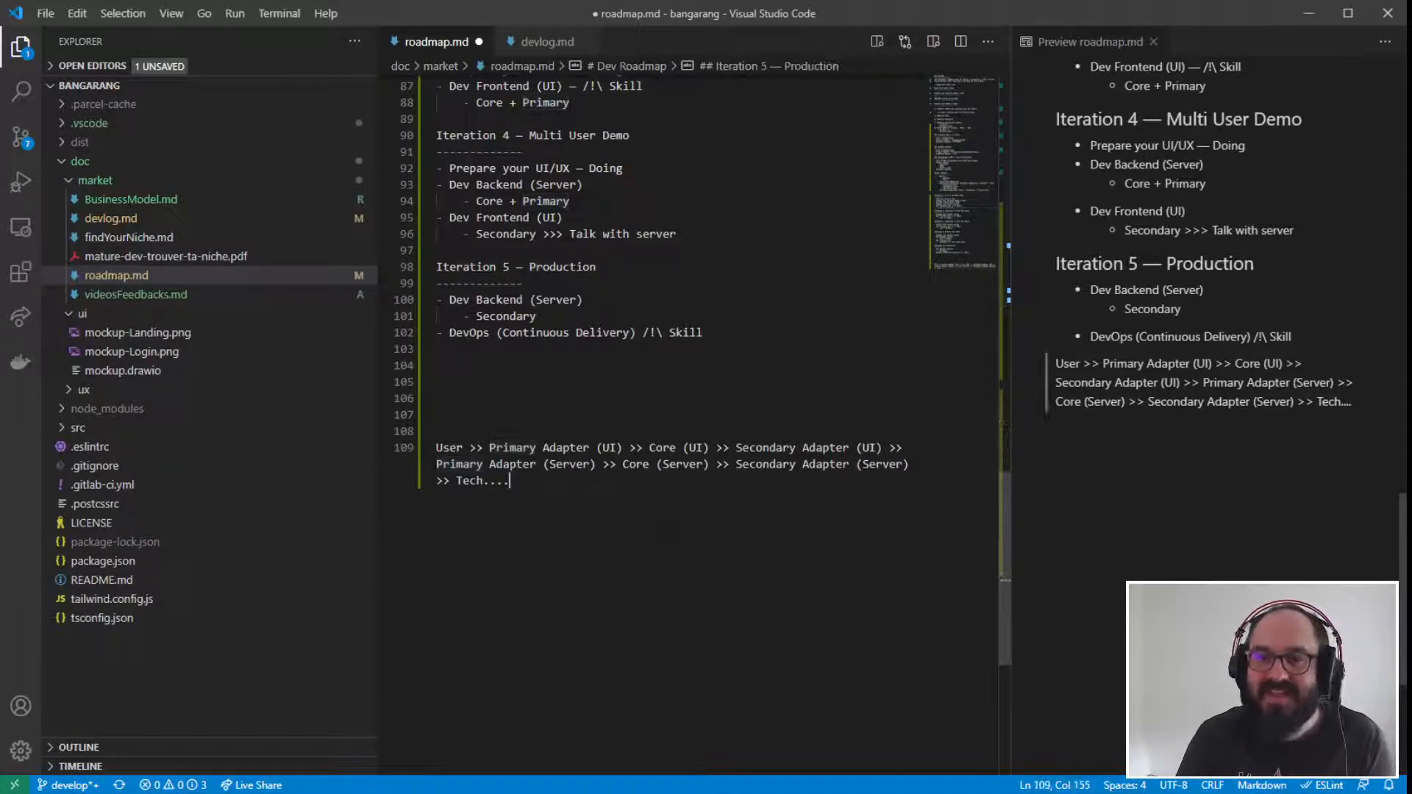
- Save the roadmap.md changes after looking back over the iteration, DevOps and development sections
scroll(509, 481, "up", 10)
scroll(509, 481, "up", 4)
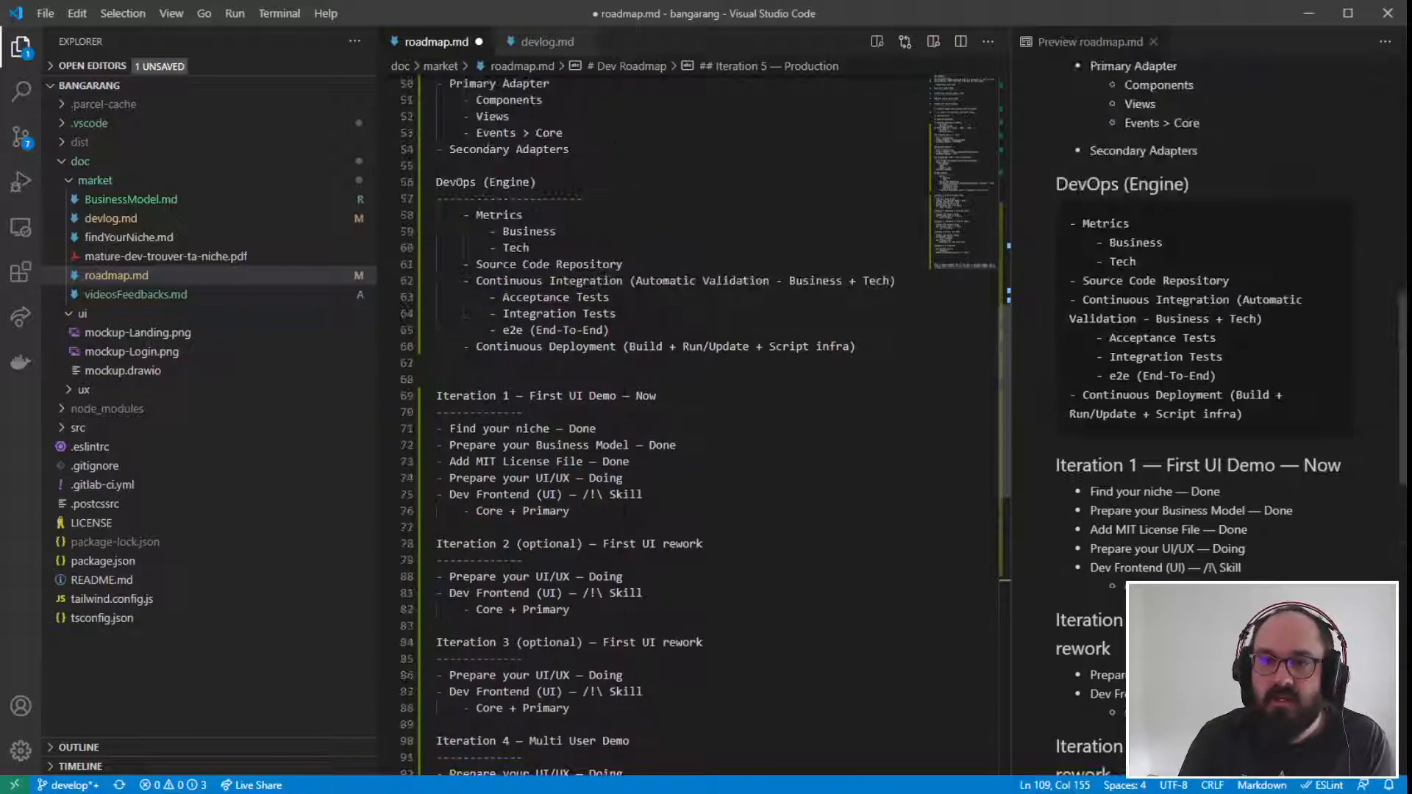
scroll(583, 218, "up", 10)
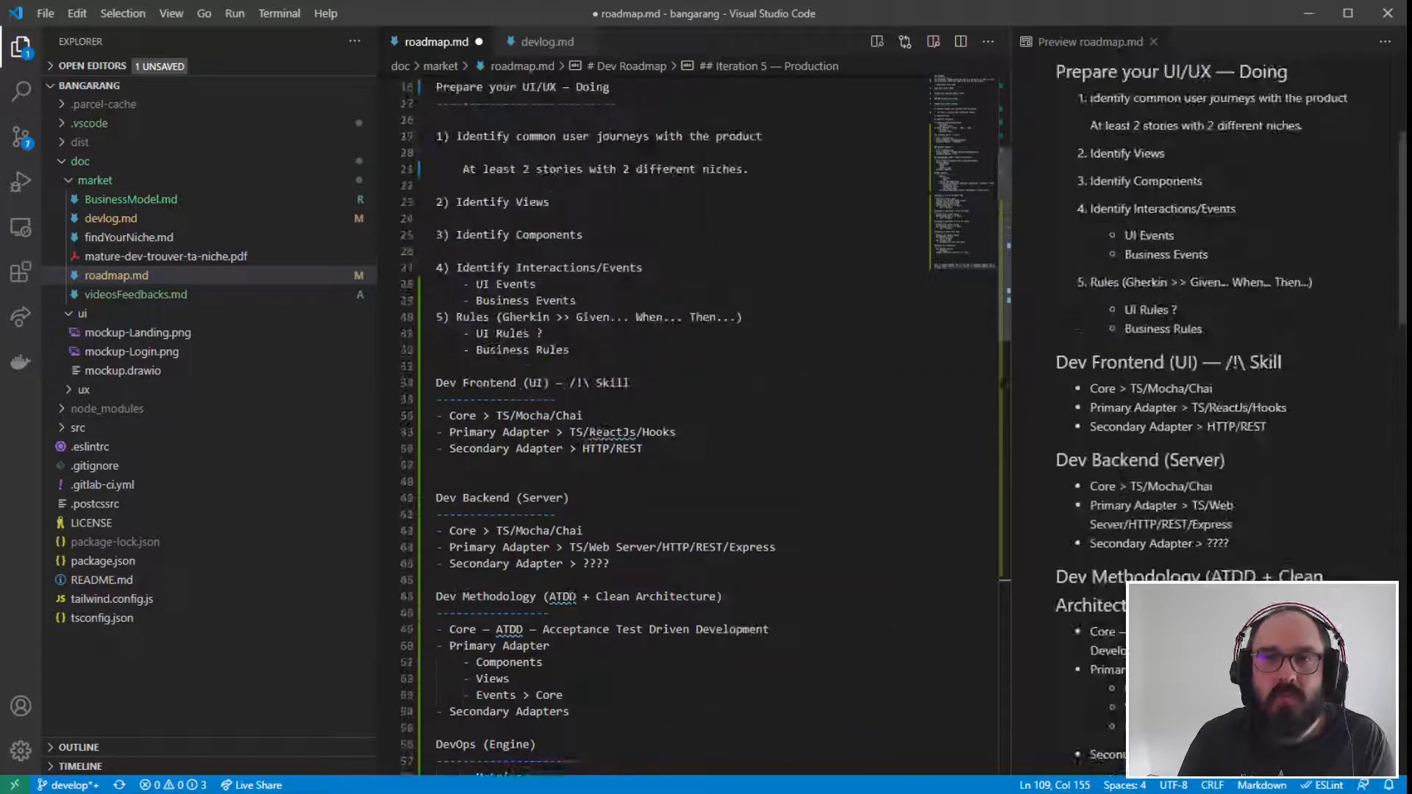
left_click(583, 283)
key("ctrl+s")
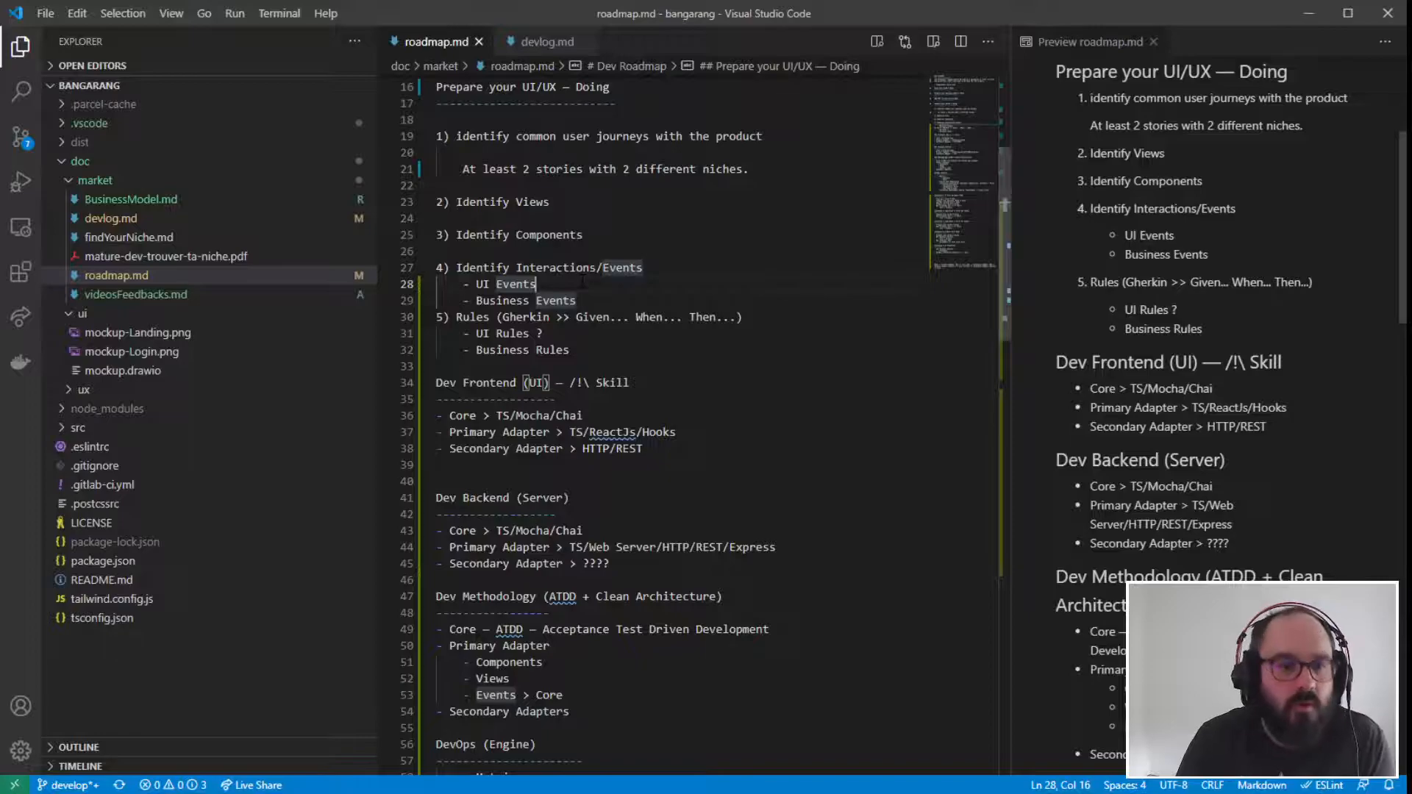
- Widen the Markdown preview and review the rendered roadmap from its title through Iteration 5
scroll(650, 355, "up", 5)
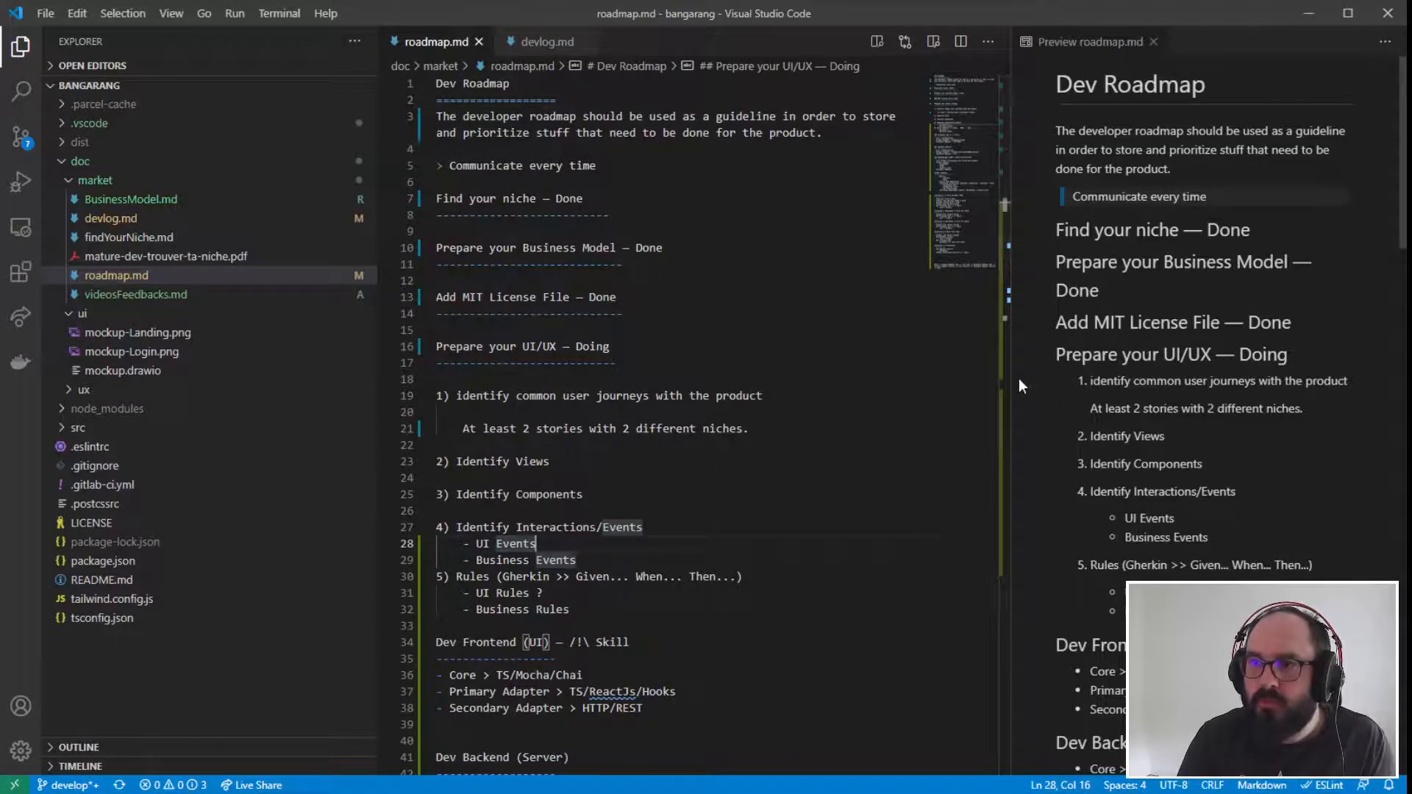
left_click_drag(1012, 378, 599, 378)
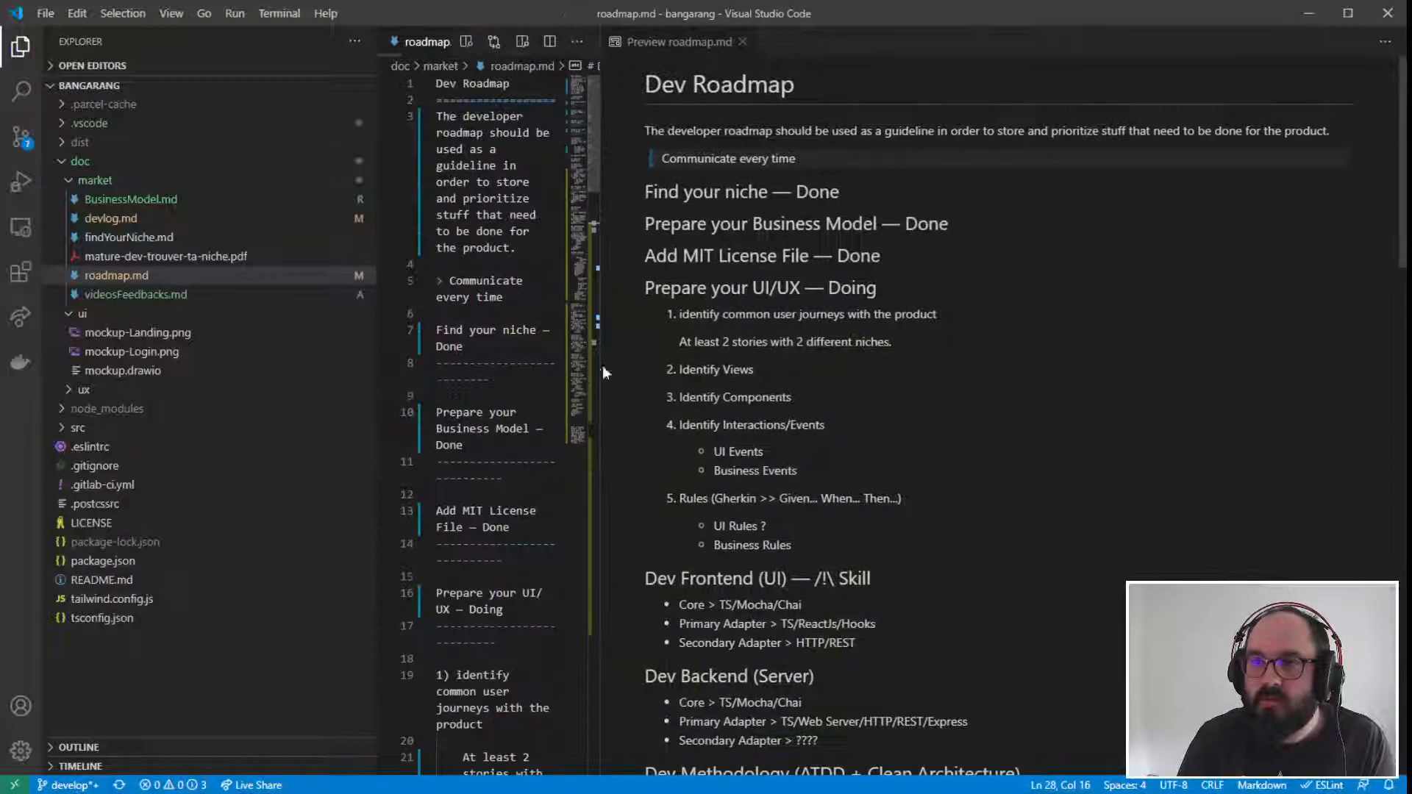
left_click_drag(1402, 371, 1411, 372)
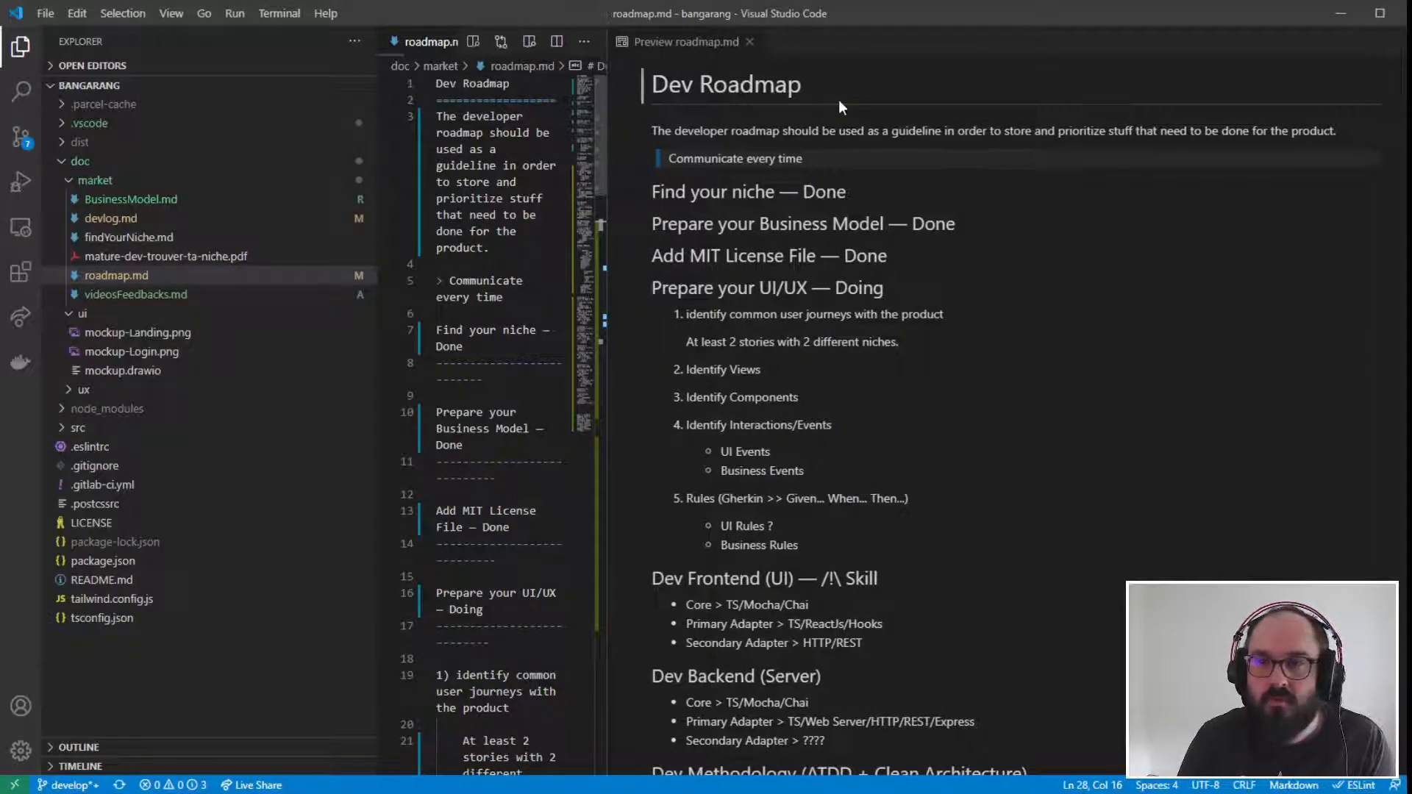
scroll(847, 257, "down", 12)
scroll(847, 258, "down", 8)
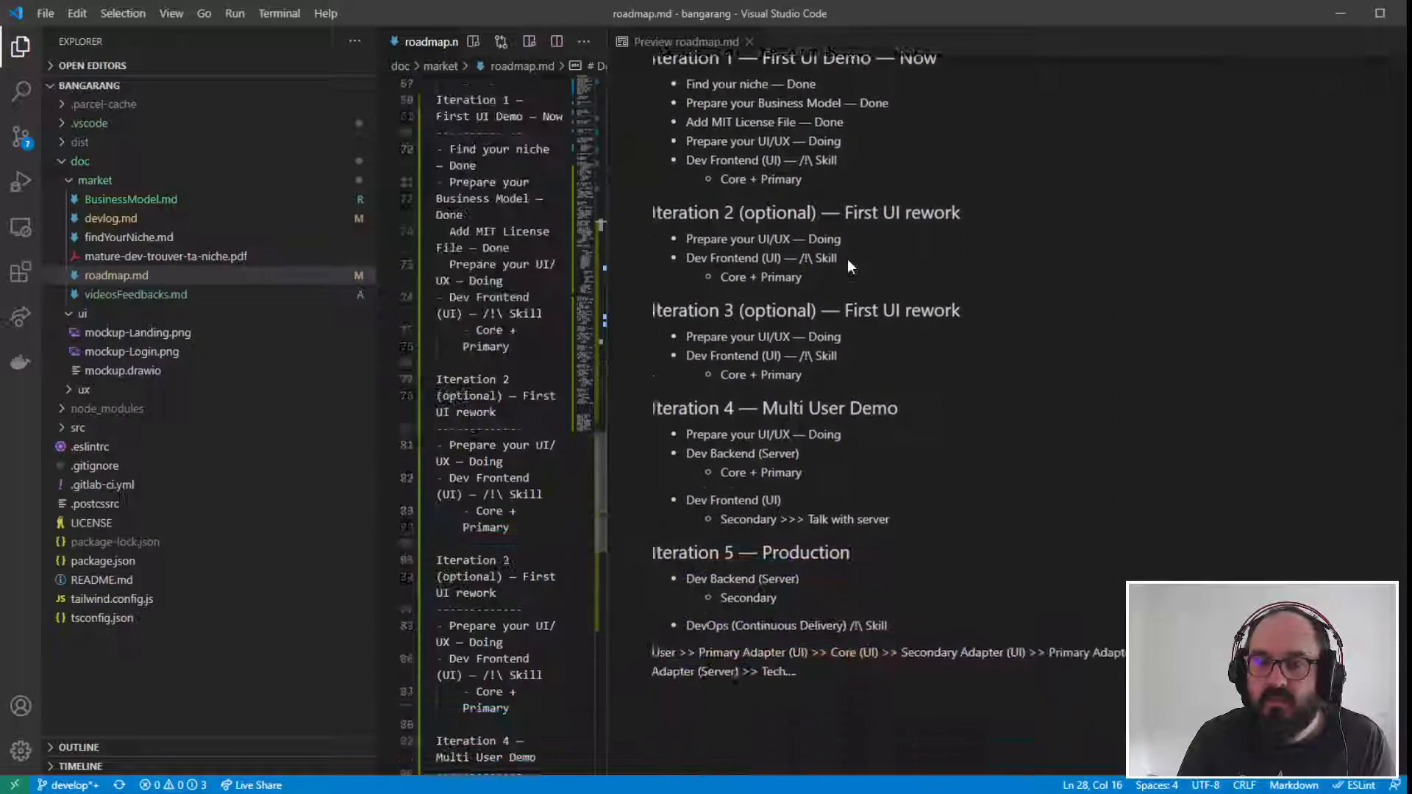
scroll(847, 259, "down", 3)
scroll(847, 259, "up", 9)
scroll(876, 293, "up", 6)
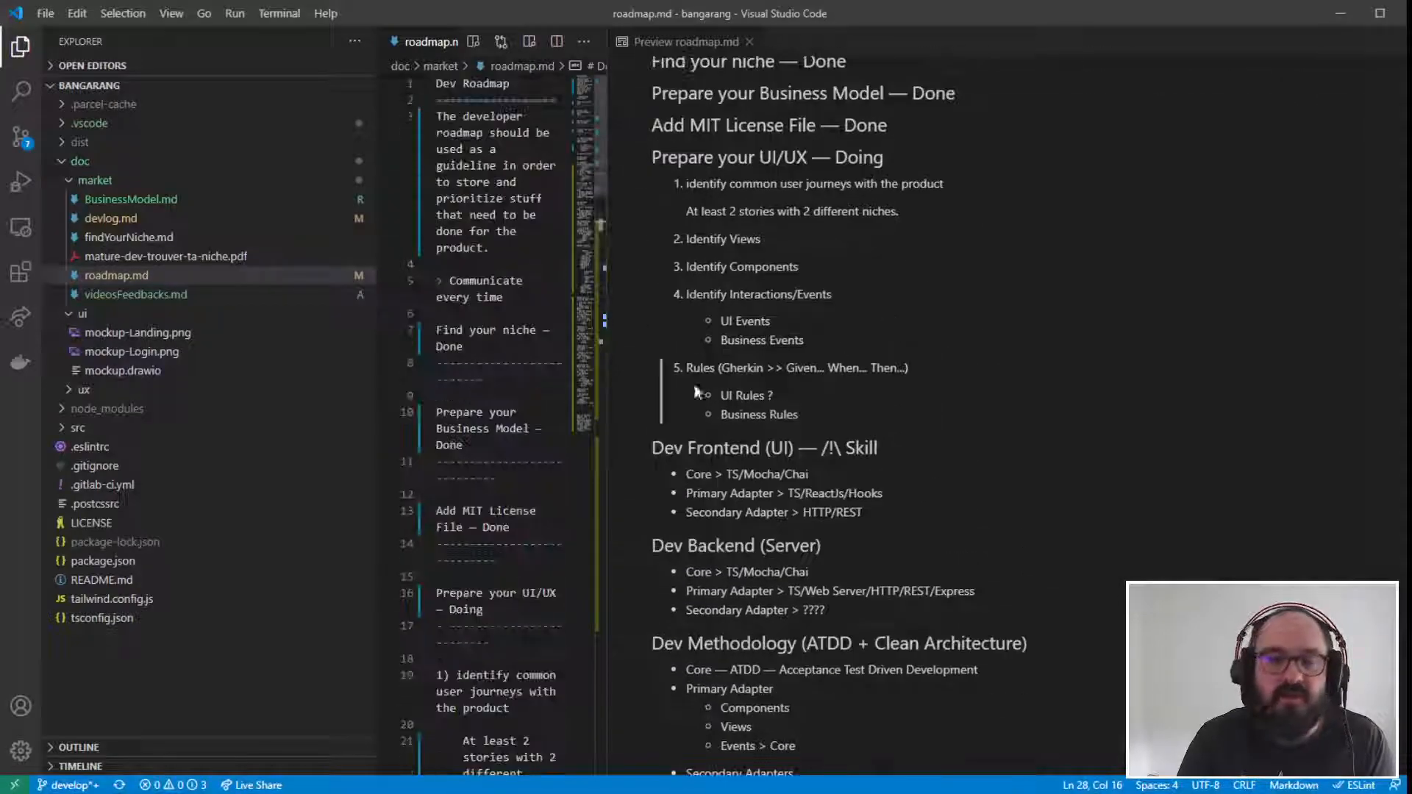
- Widen the roadmap.md editor beside a narrow preview and place the cursor under the "Prepare your UI/UX" heading
left_click_drag(608, 410, 1123, 428)
left_click(617, 363)
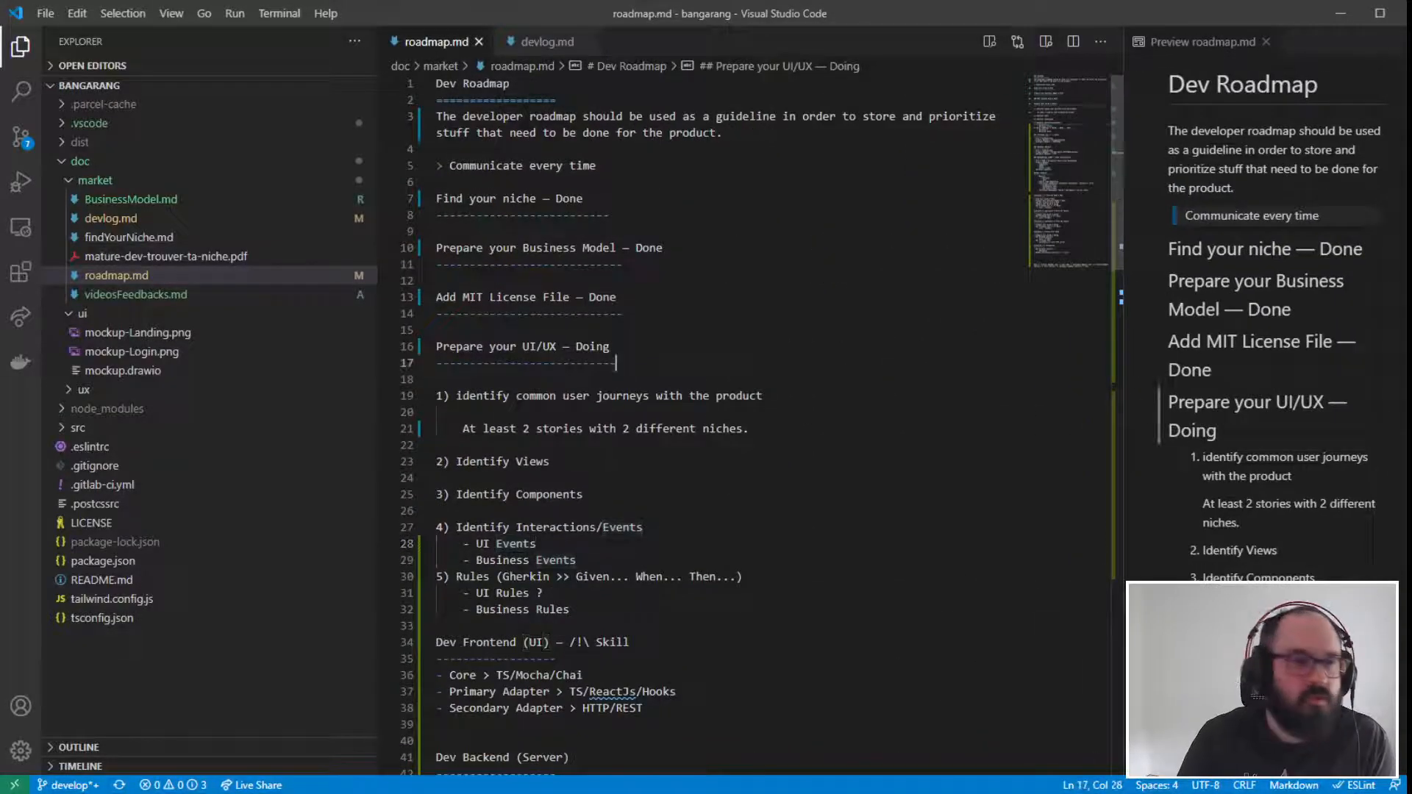